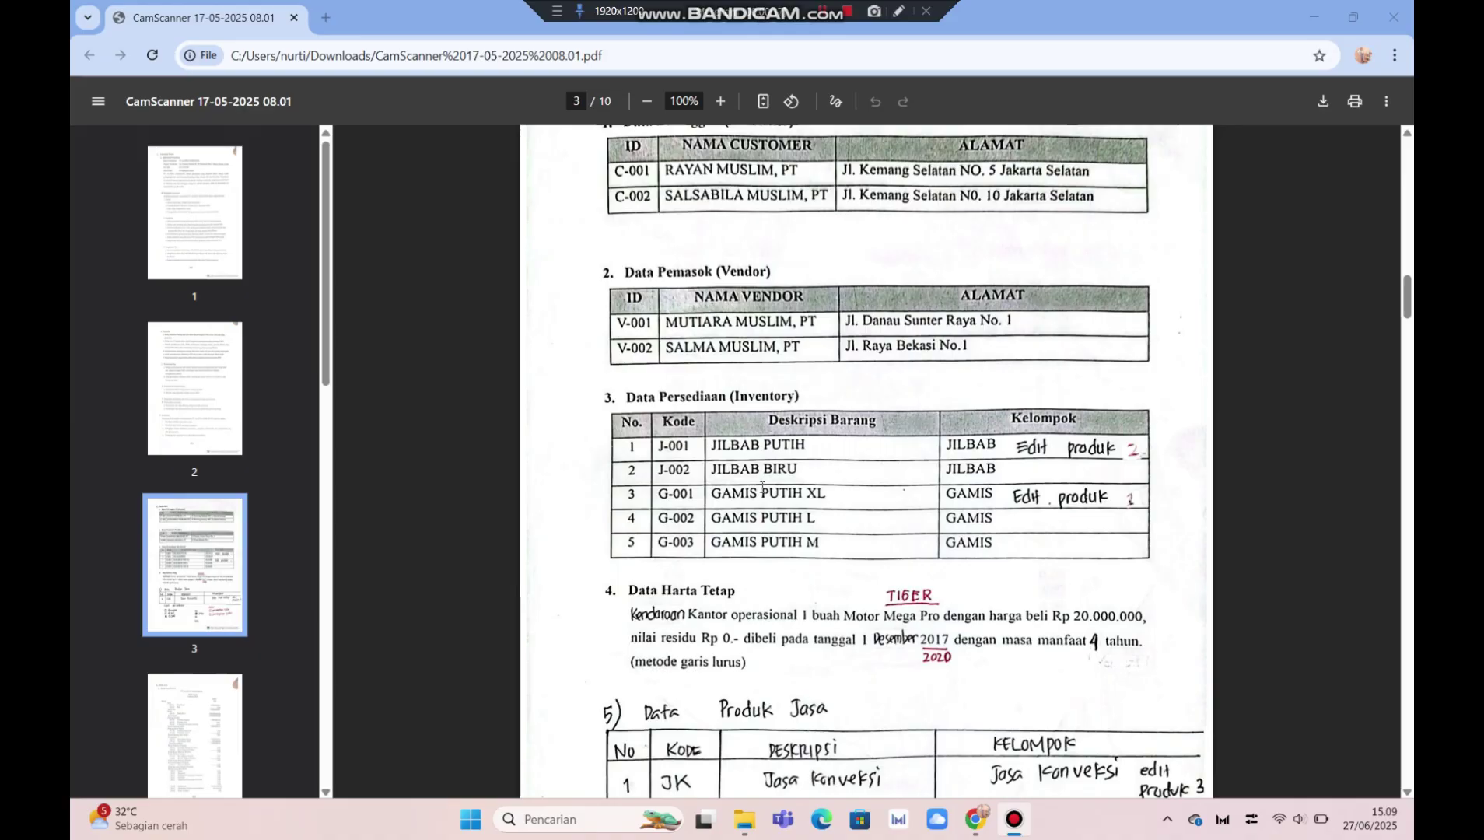
- Scroll the exercise PDF from page 3 down to page 9, ending at transaction No. 7
{"action": "scroll", "coordinate": [762, 486], "scroll_direction": "down", "scroll_amount": 3}
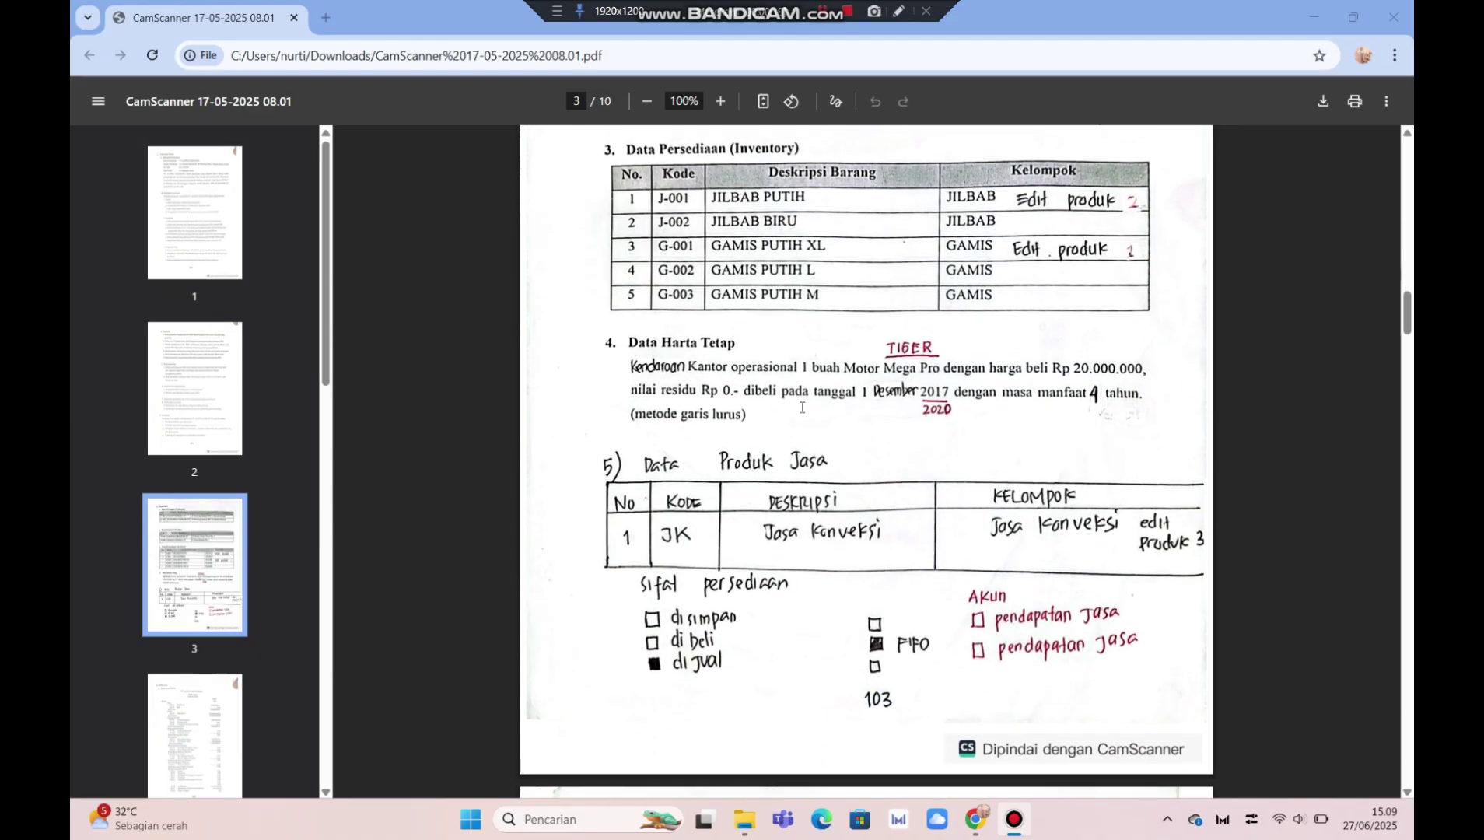
{"action": "scroll", "coordinate": [802, 408], "scroll_direction": "down", "scroll_amount": 2}
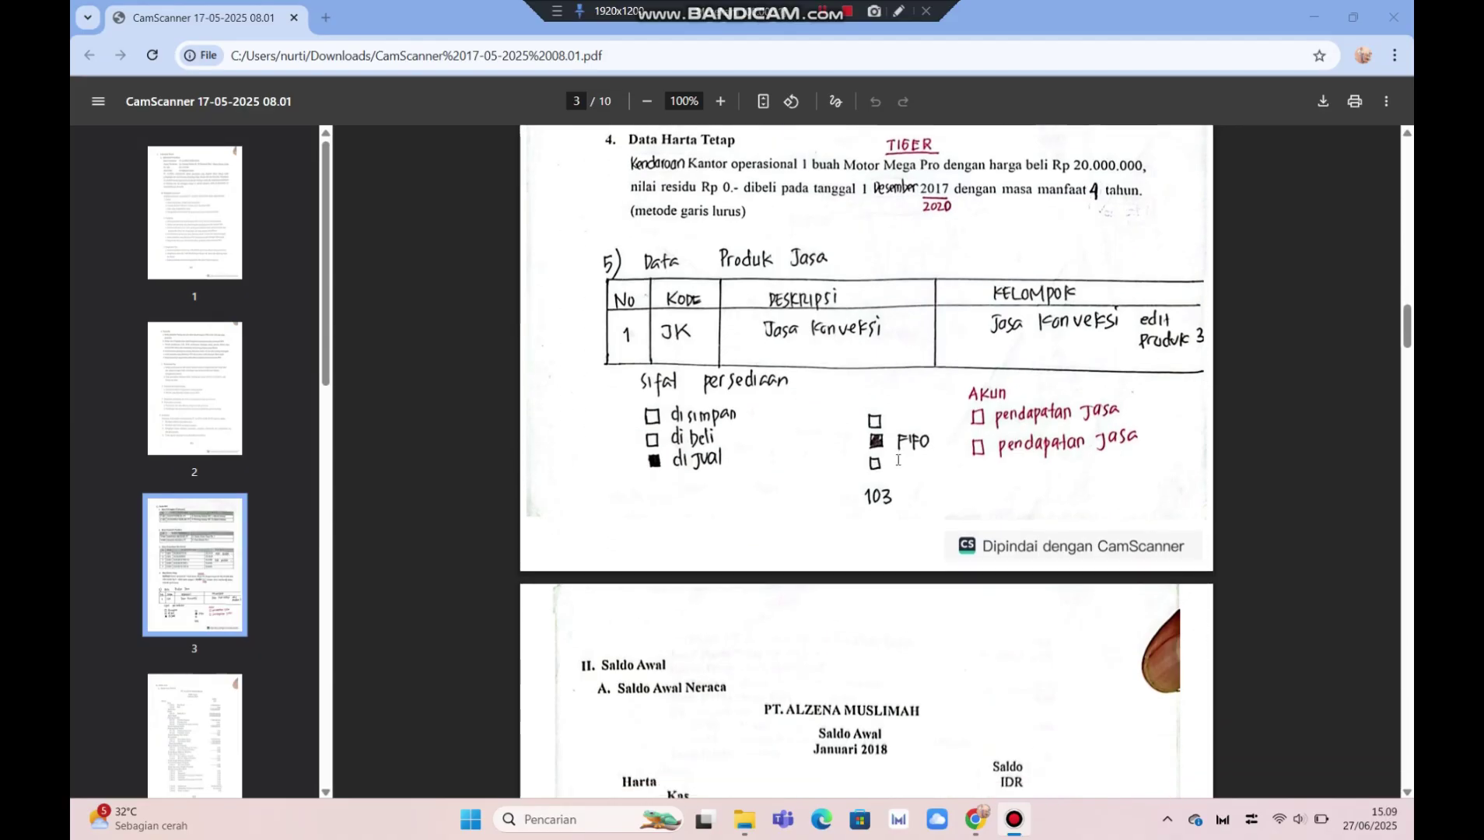
{"action": "scroll", "coordinate": [898, 459], "scroll_direction": "down", "scroll_amount": 6}
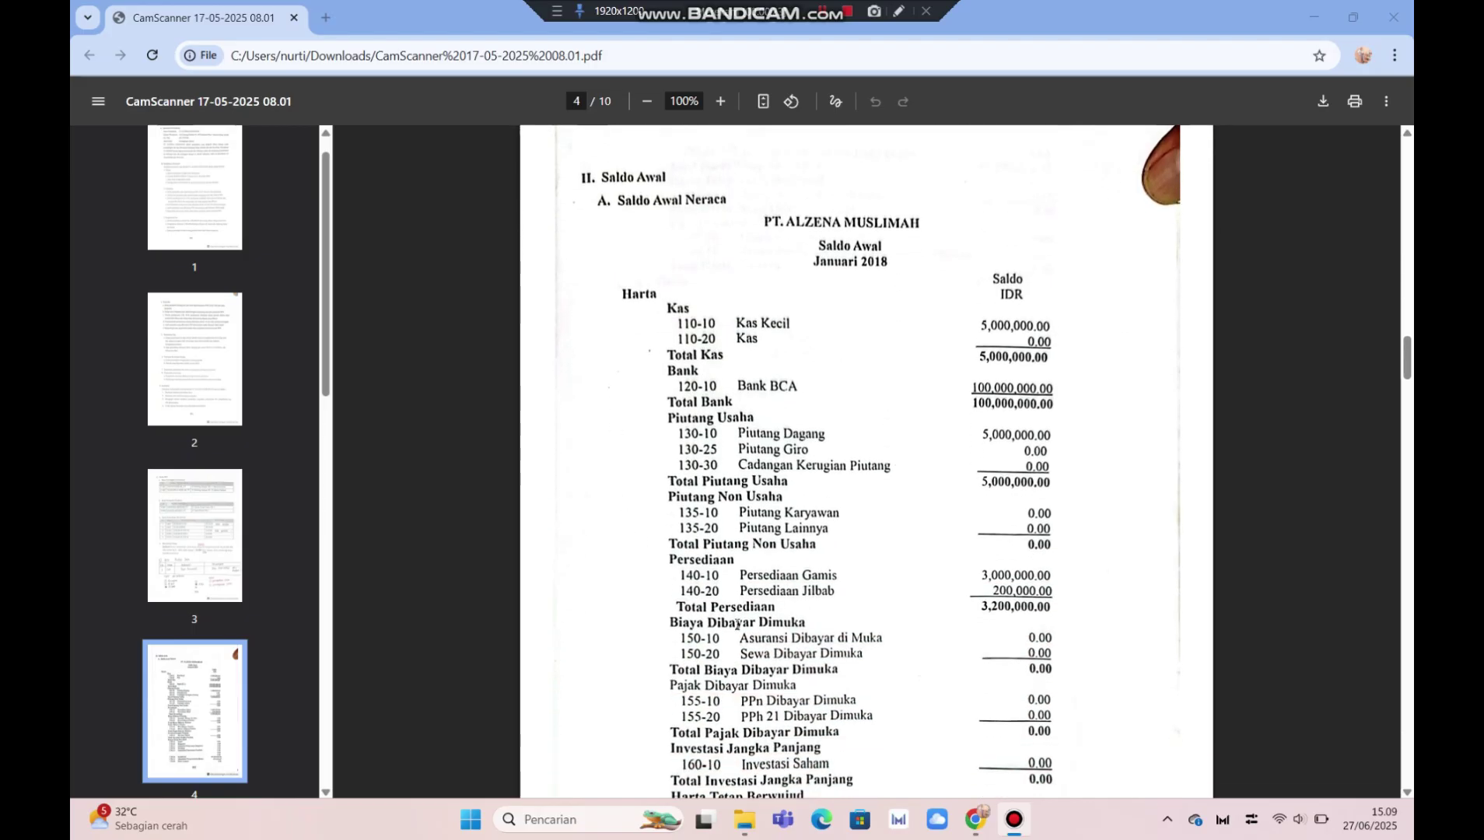
{"action": "scroll", "coordinate": [880, 507], "scroll_direction": "down", "scroll_amount": 11}
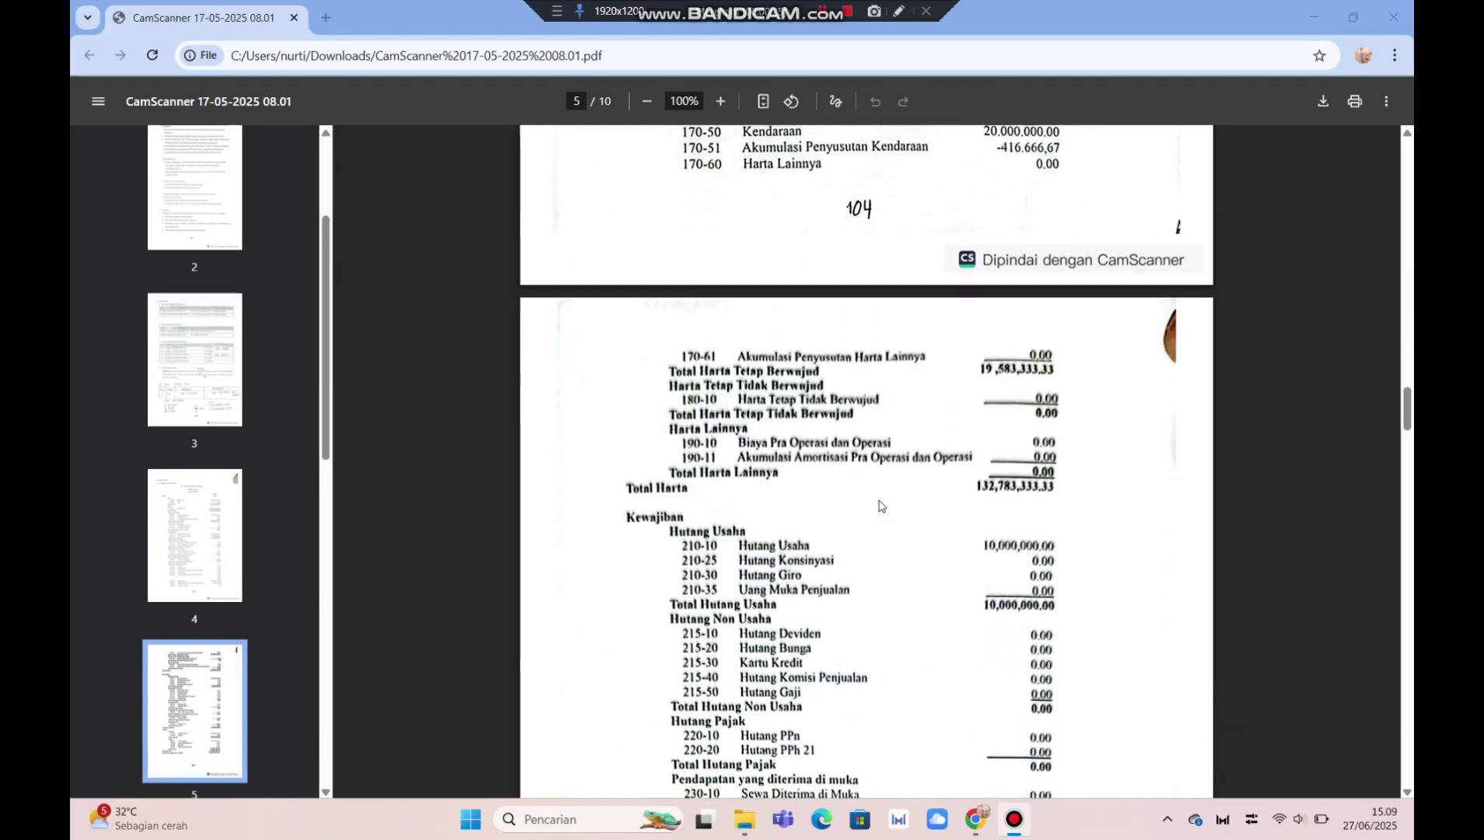
{"action": "scroll", "coordinate": [879, 506], "scroll_direction": "down", "scroll_amount": 5}
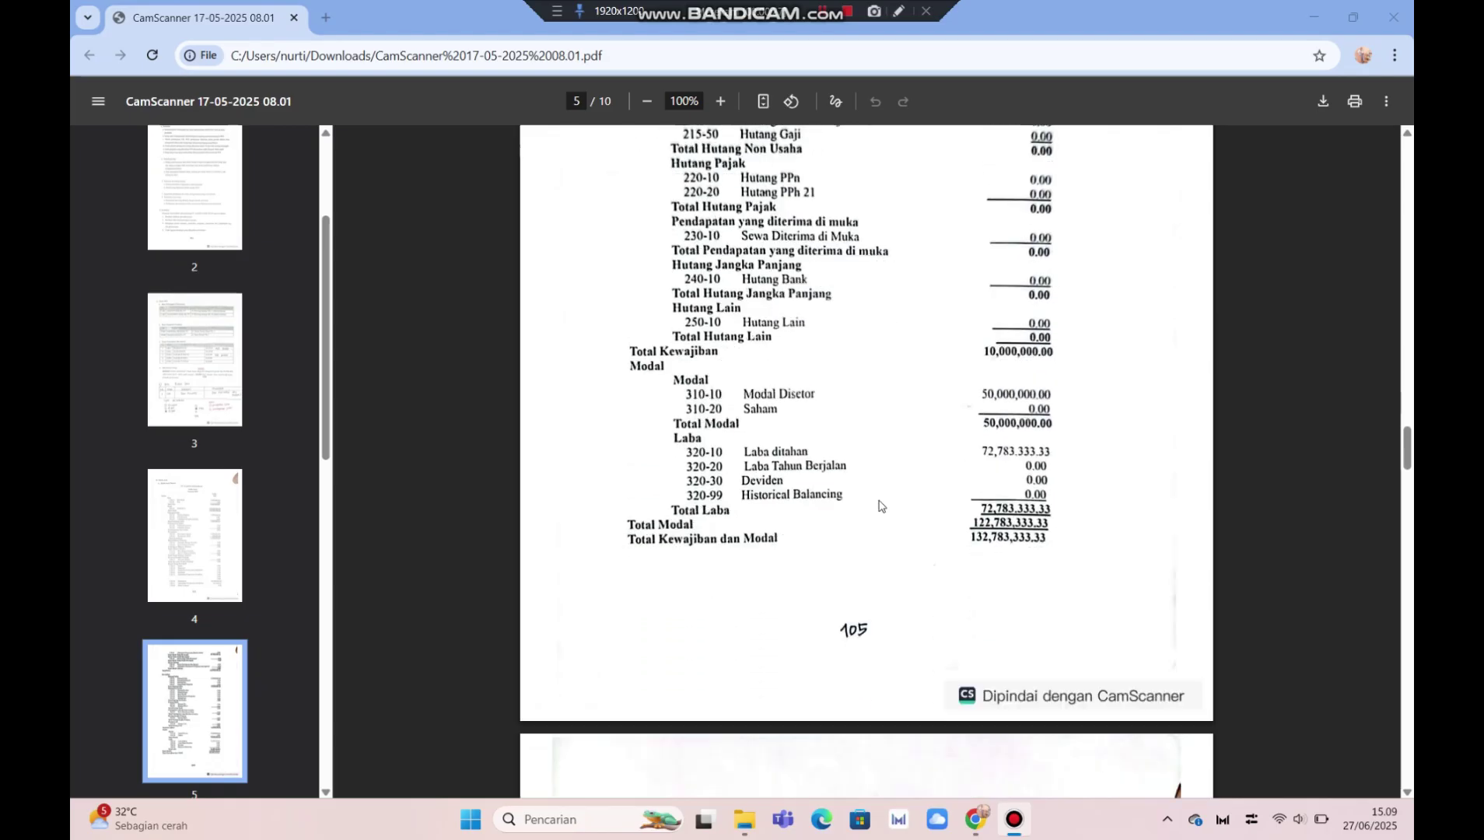
{"action": "scroll", "coordinate": [880, 506], "scroll_direction": "down", "scroll_amount": 5}
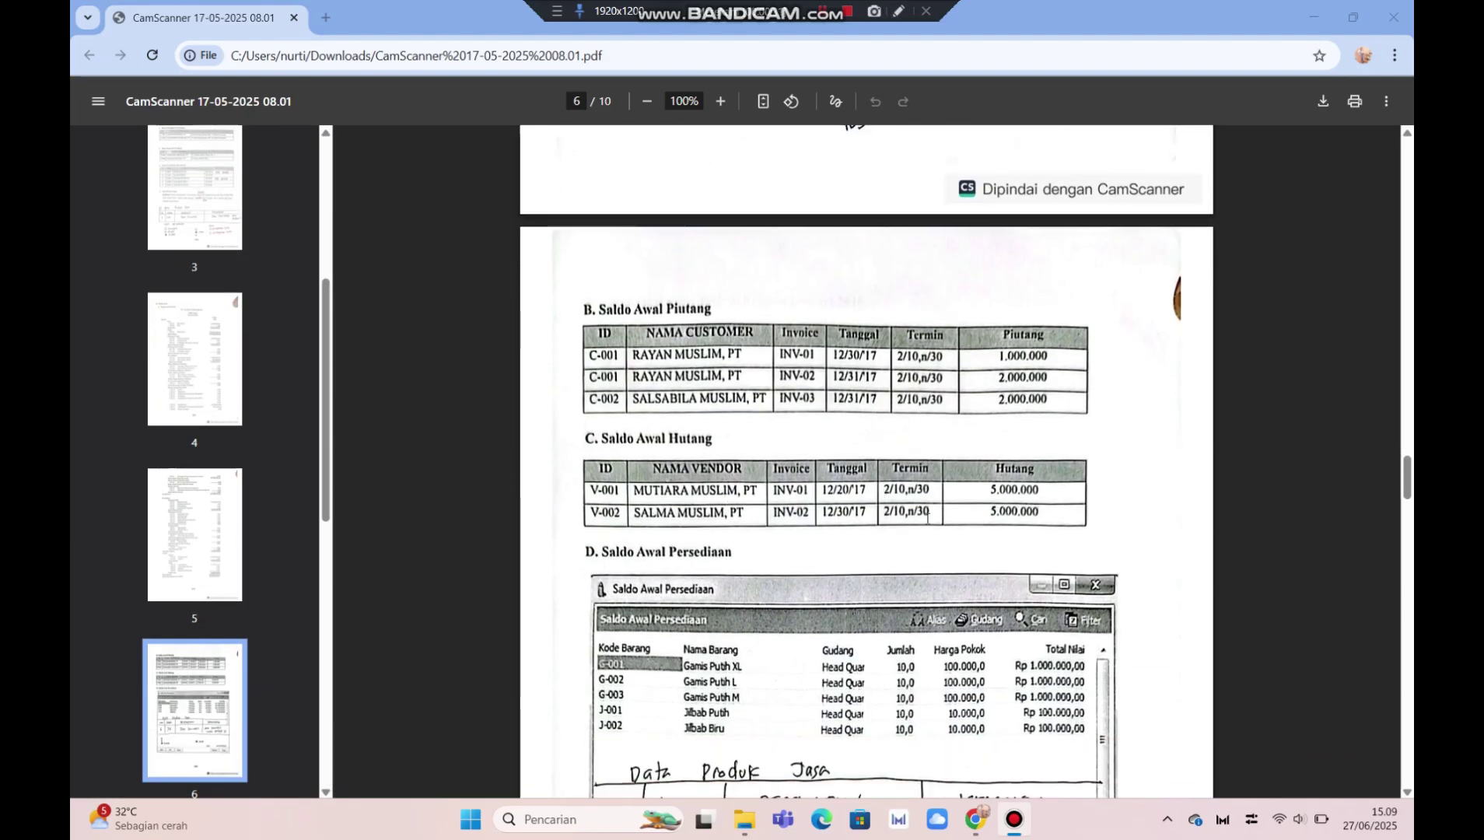
{"action": "scroll", "coordinate": [724, 496], "scroll_direction": "down", "scroll_amount": 5}
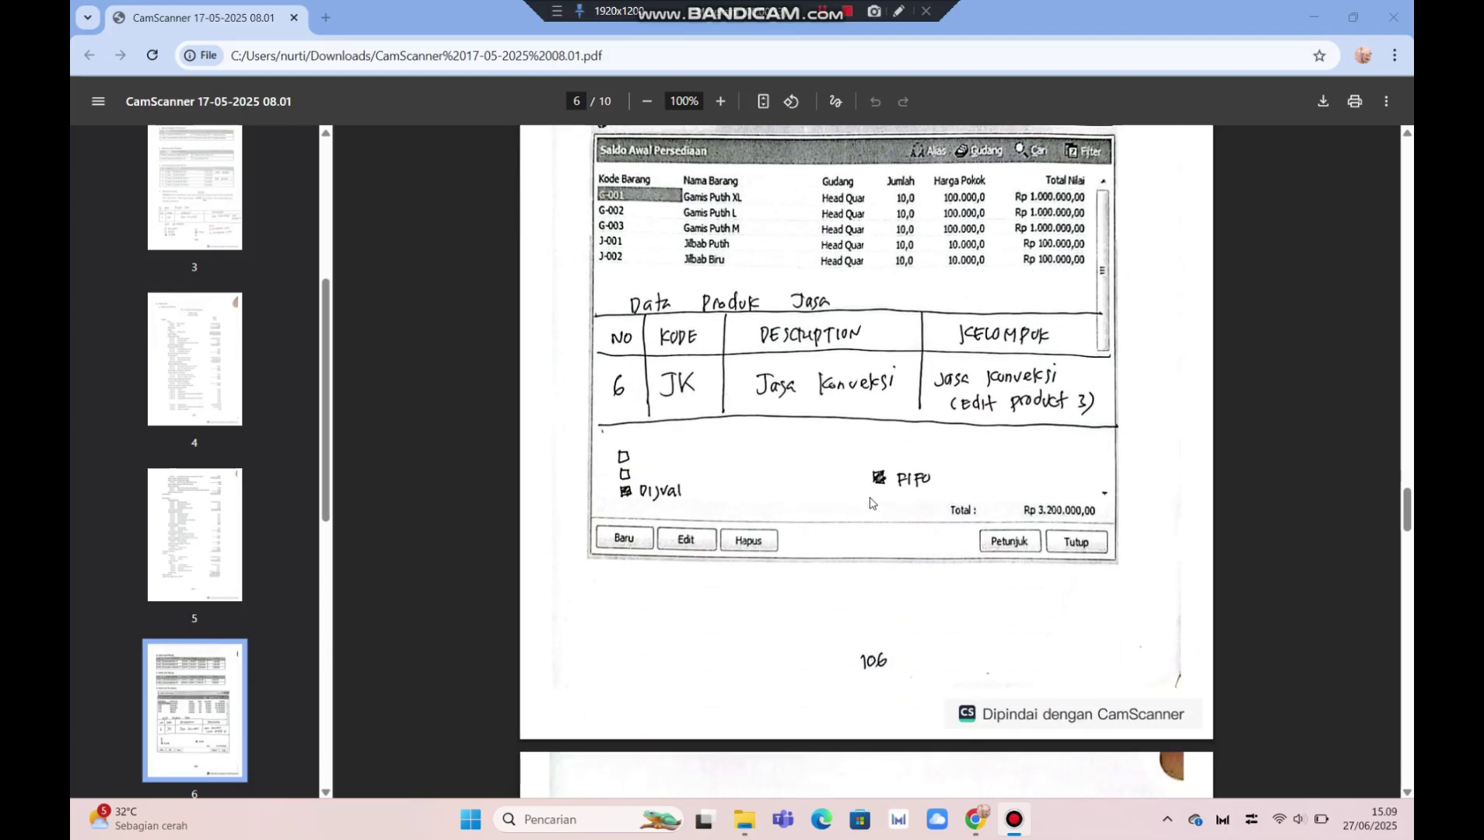
{"action": "scroll", "coordinate": [863, 482], "scroll_direction": "down", "scroll_amount": 6}
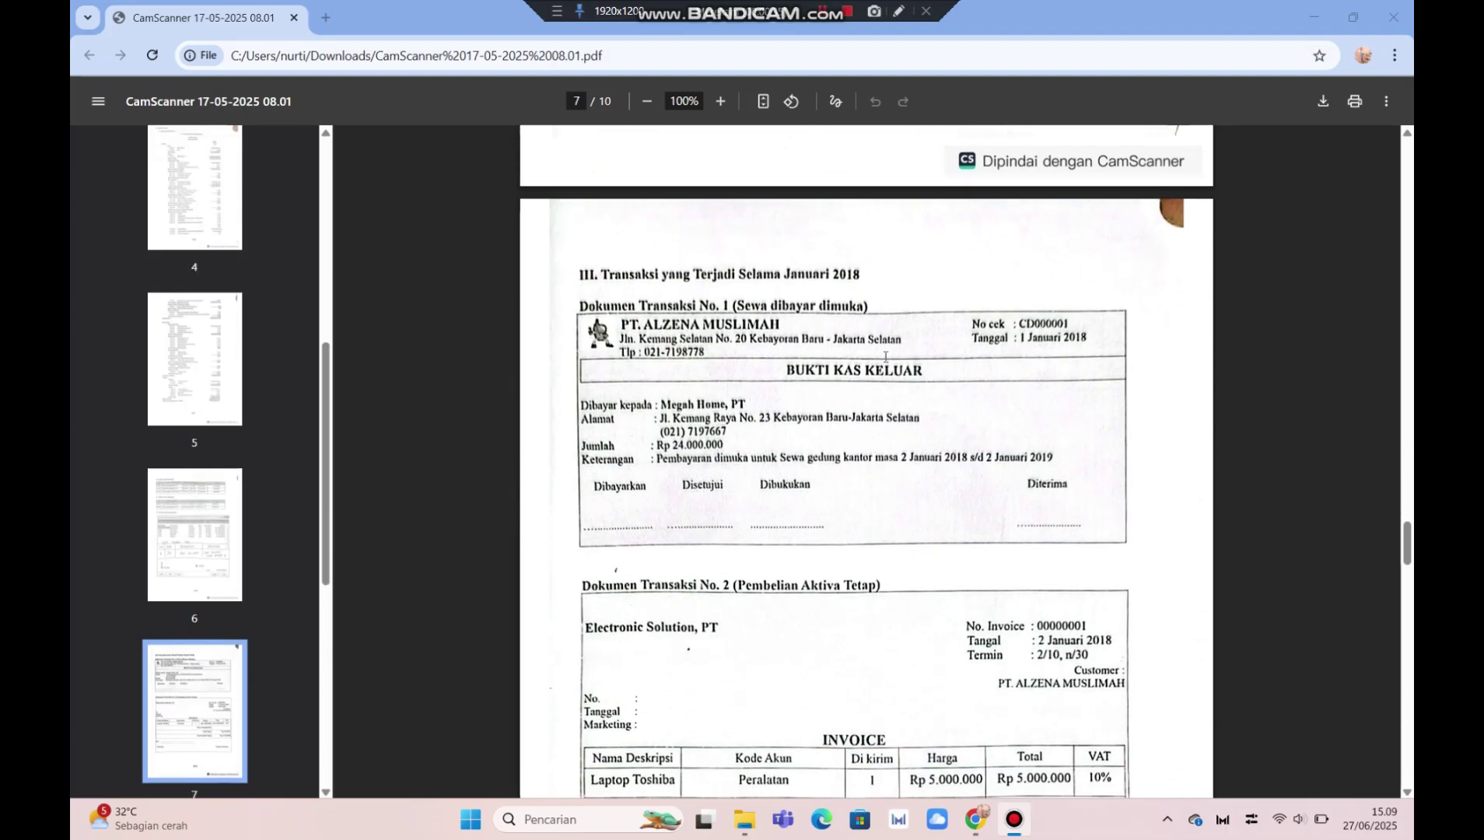
{"action": "scroll", "coordinate": [770, 695], "scroll_direction": "down", "scroll_amount": 4}
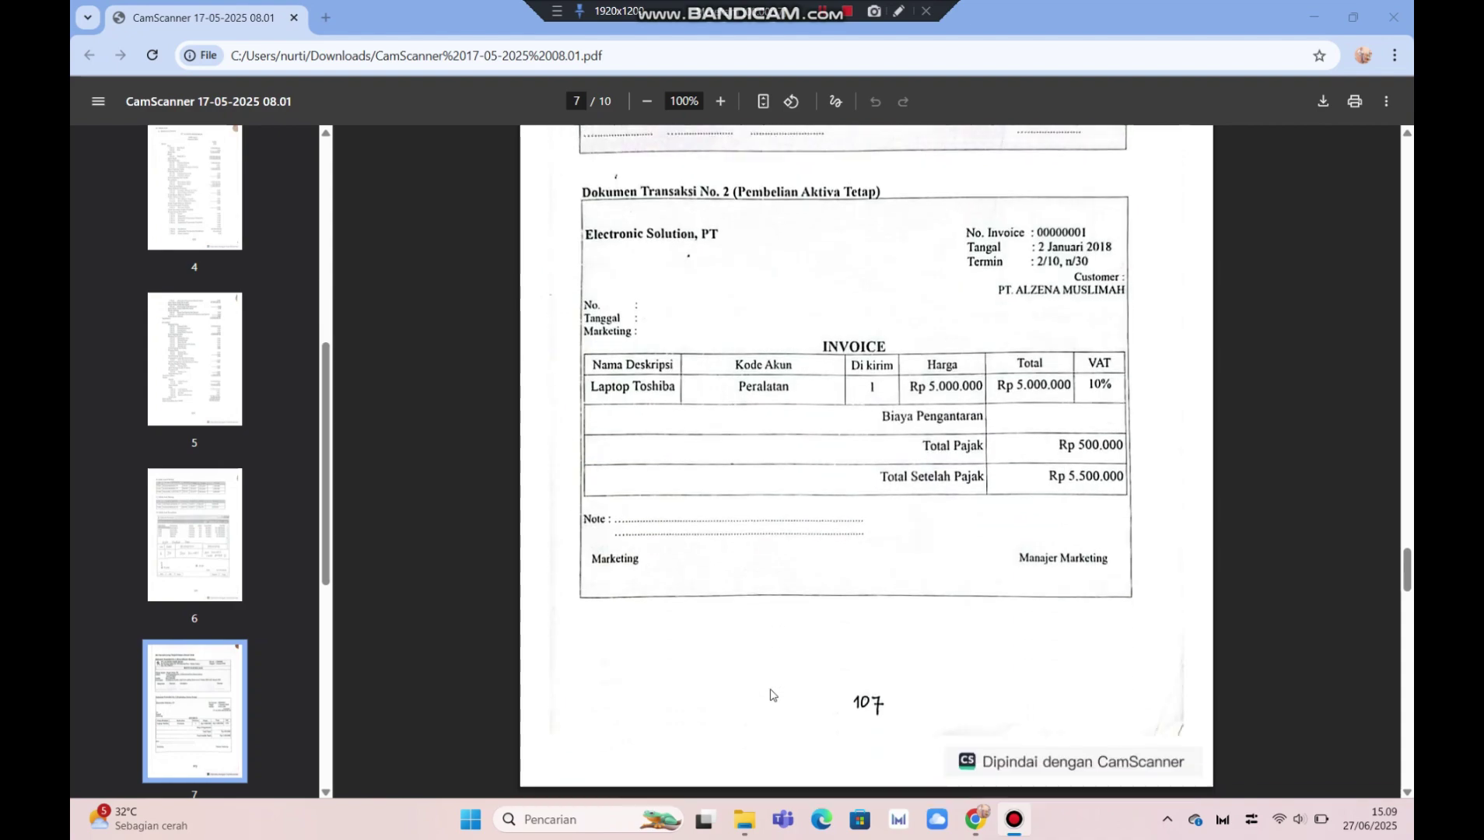
{"action": "scroll", "coordinate": [821, 671], "scroll_direction": "down", "scroll_amount": 6}
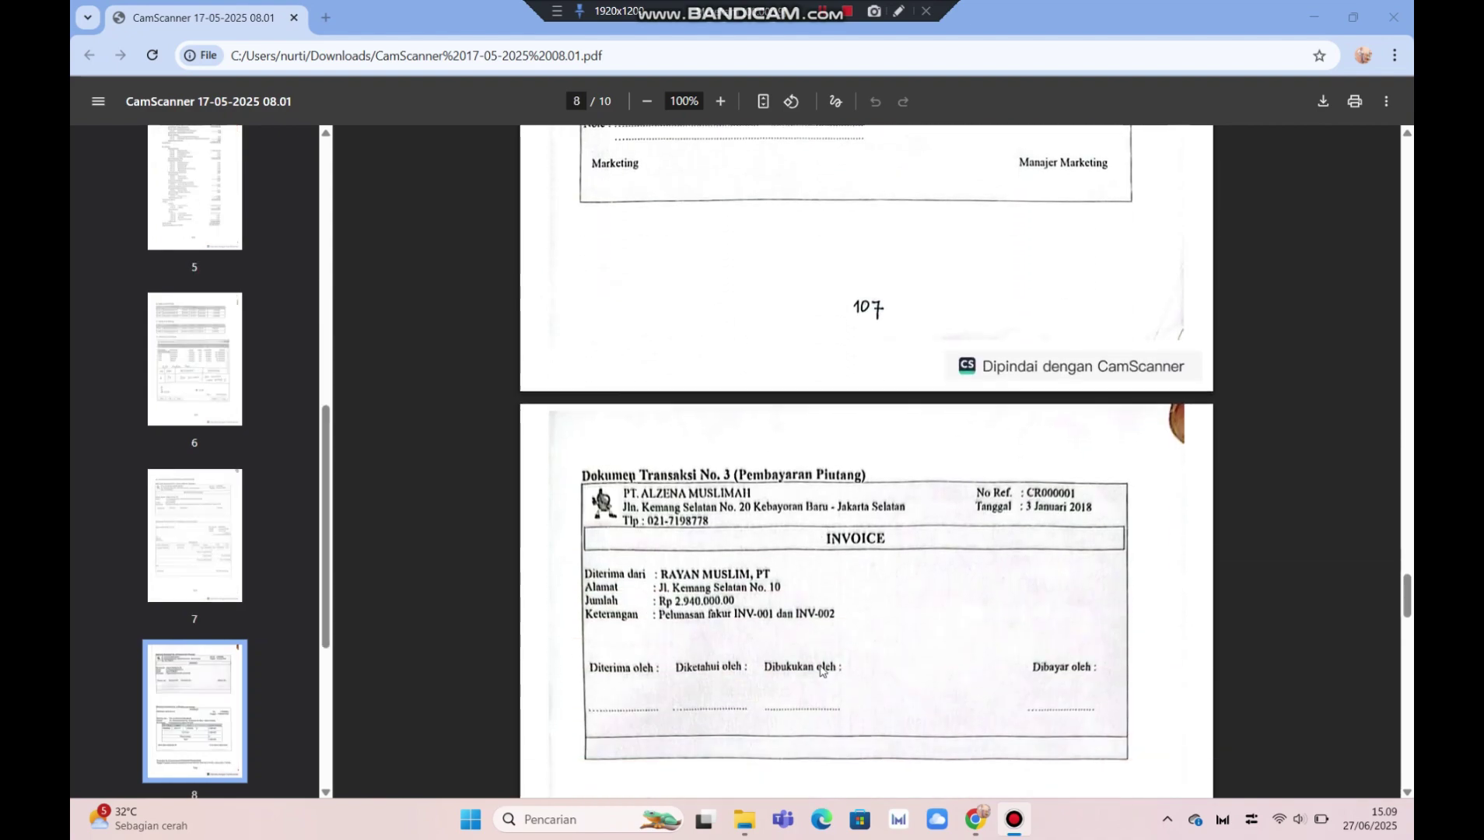
{"action": "scroll", "coordinate": [821, 671], "scroll_direction": "down", "scroll_amount": 10}
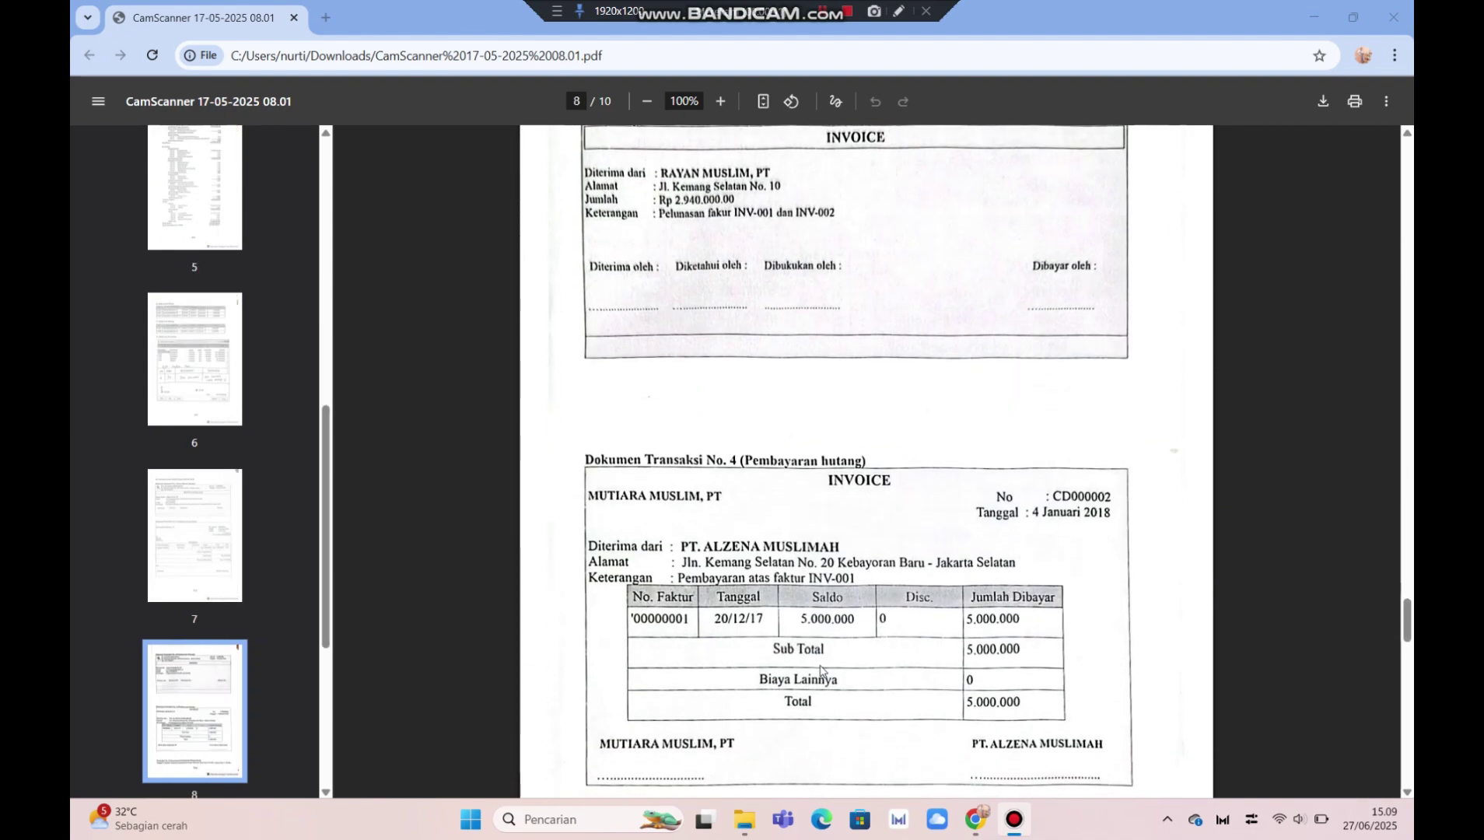
{"action": "scroll", "coordinate": [820, 671], "scroll_direction": "down", "scroll_amount": 3}
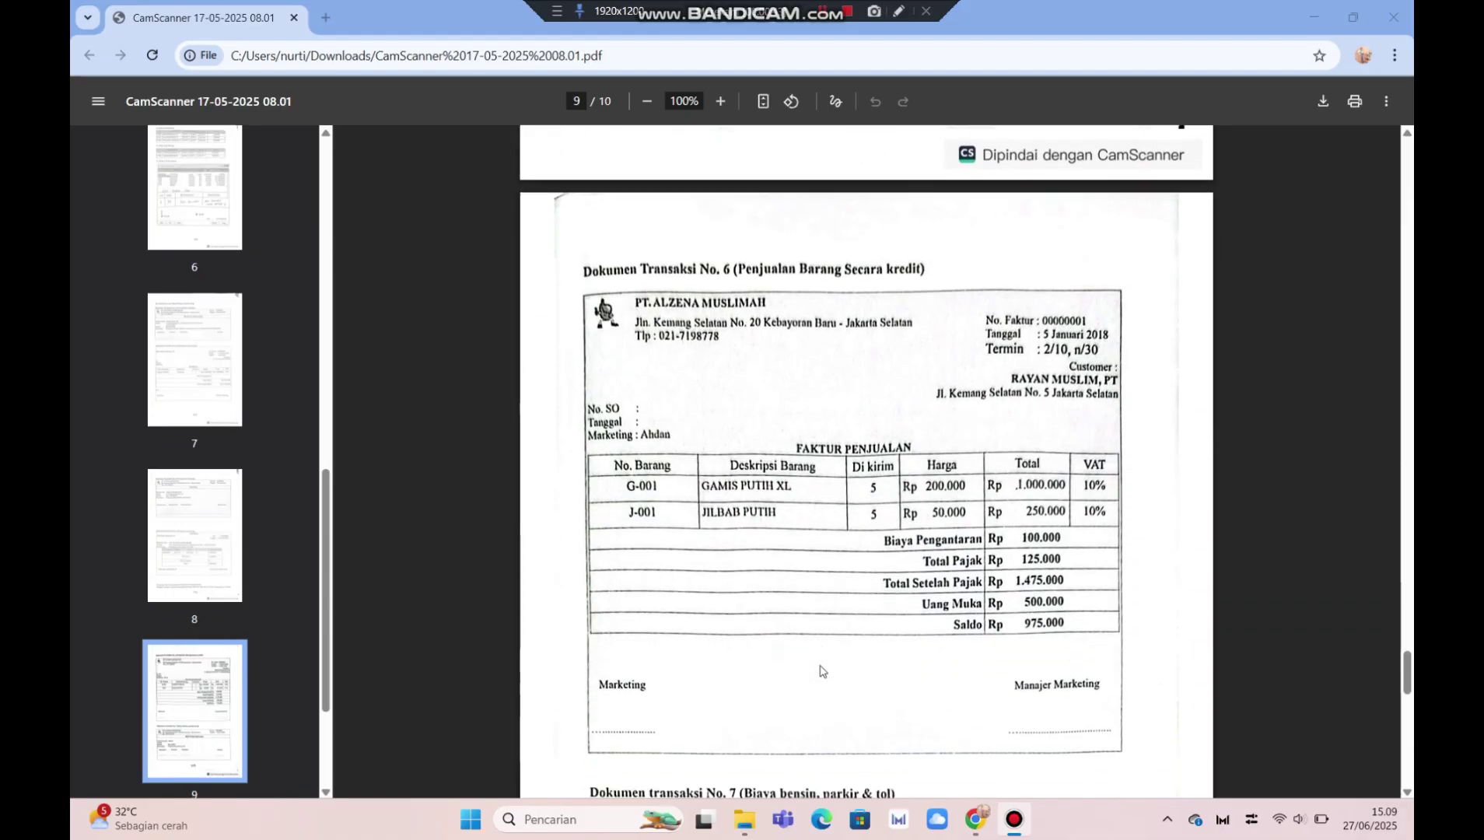
{"action": "scroll", "coordinate": [821, 671], "scroll_direction": "up", "scroll_amount": 3}
{"action": "scroll", "coordinate": [821, 671], "scroll_direction": "down", "scroll_amount": 2}
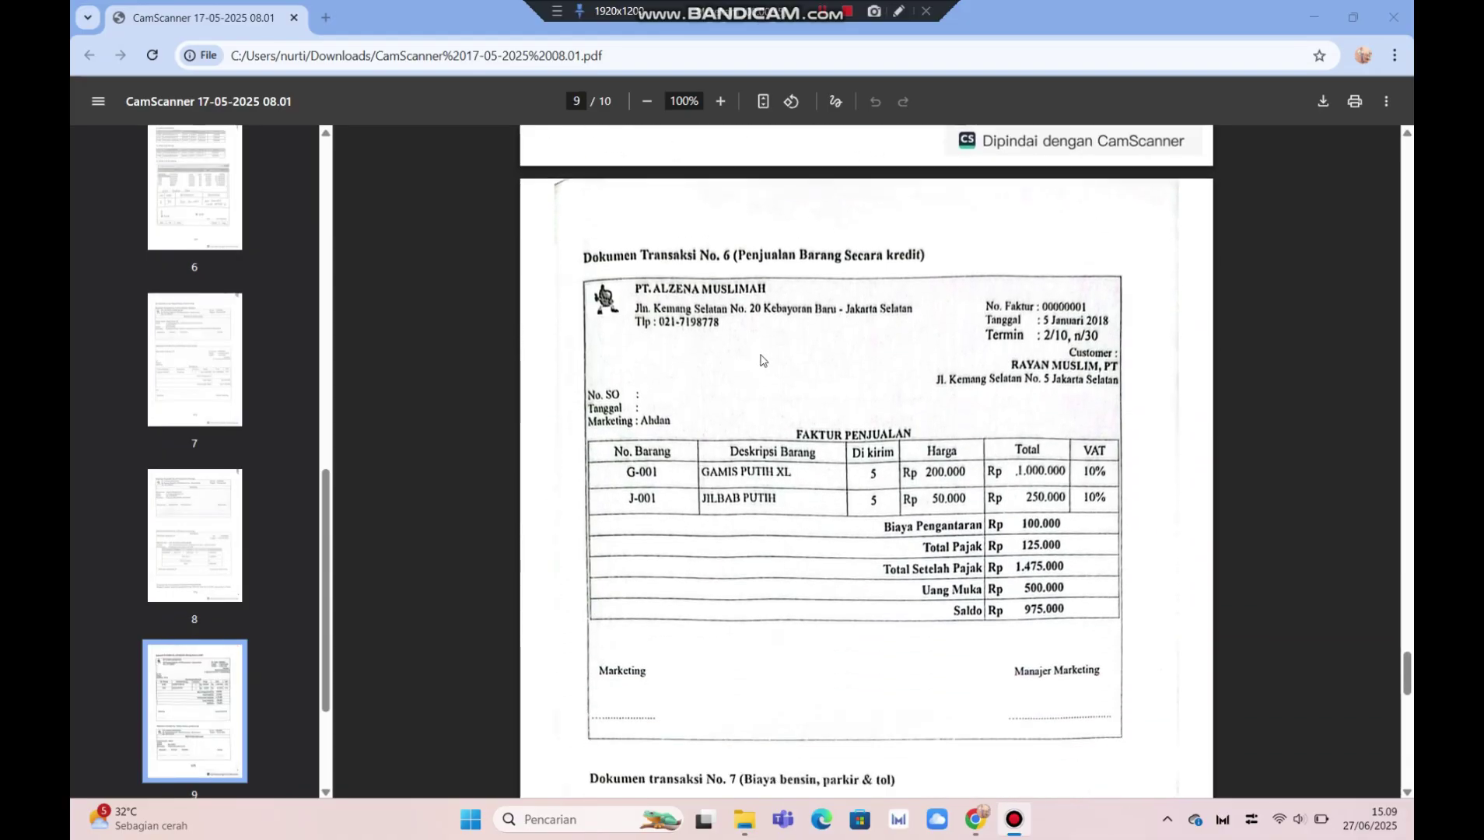
{"action": "scroll", "coordinate": [784, 677], "scroll_direction": "down", "scroll_amount": 4}
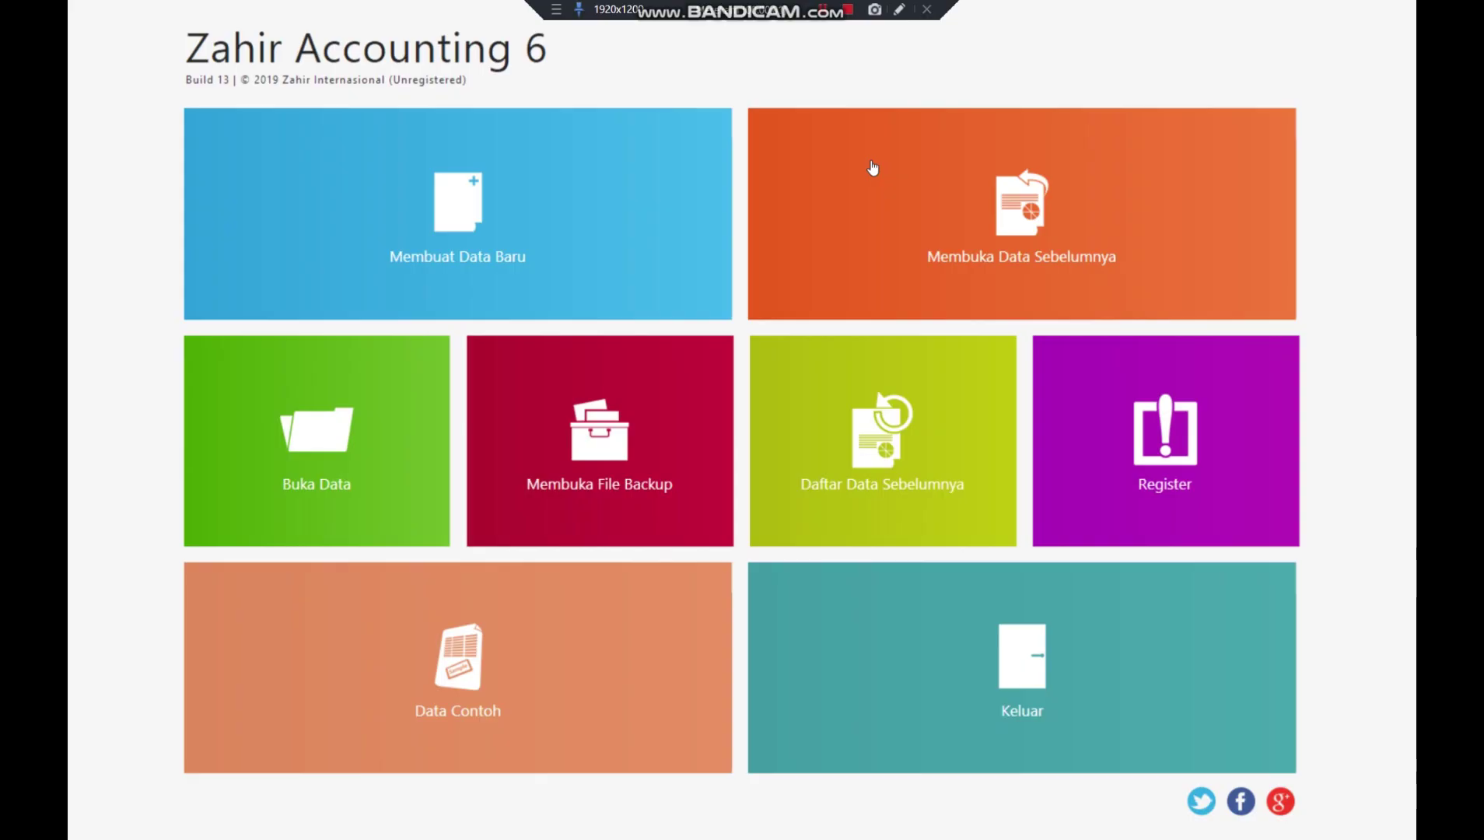
{"action": "left_click", "coordinate": [577, 227]}
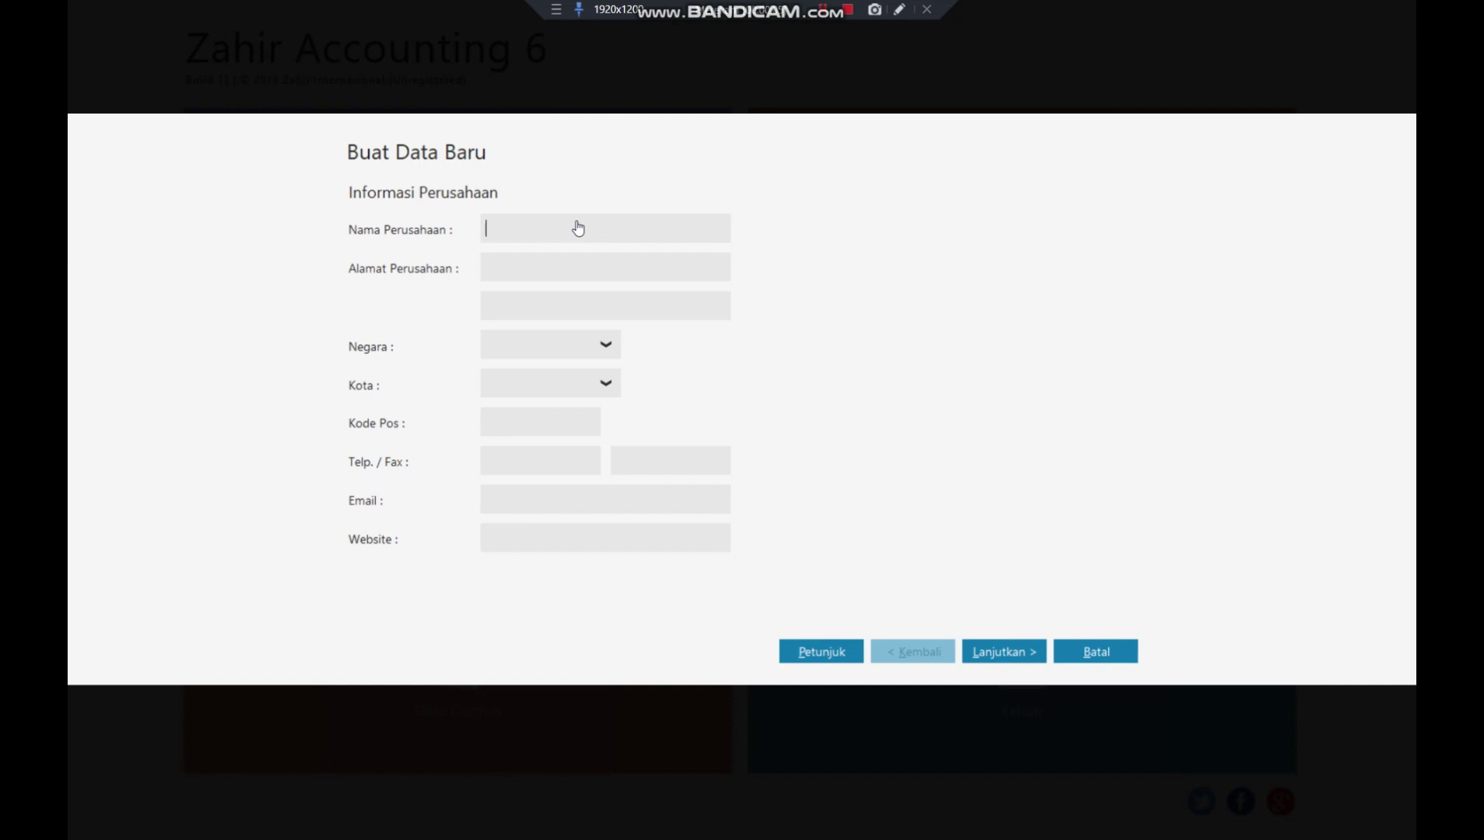
{"action": "type", "text": "al"}
{"action": "key", "text": "BackSpace"}
{"action": "key", "text": "BackSpace"}
{"action": "type", "text": "PT . ALZENA"}
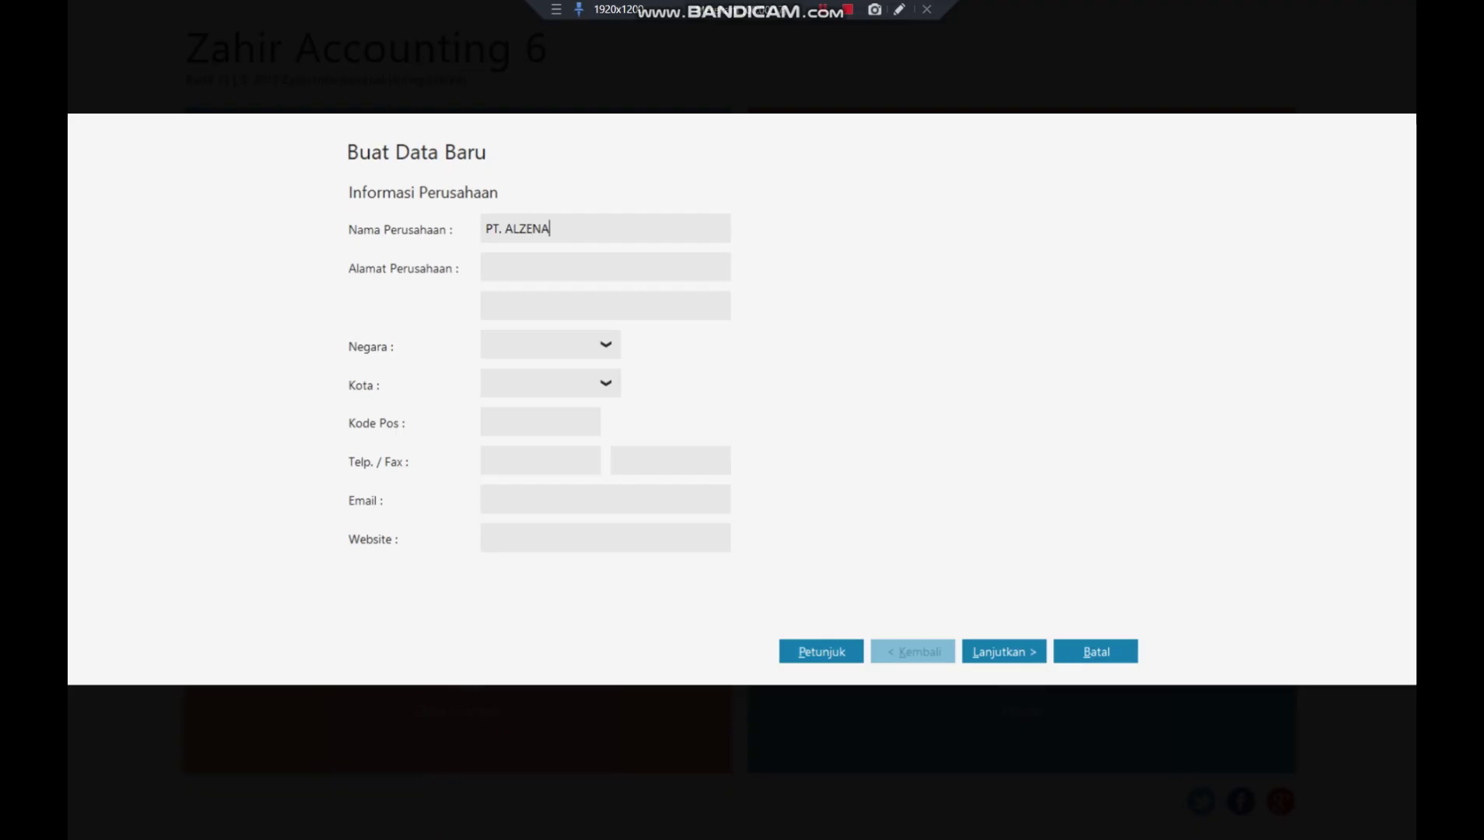
{"action": "type", "text": " MUSLIMAH - TITAN"}
{"action": "left_click", "coordinate": [575, 276]}
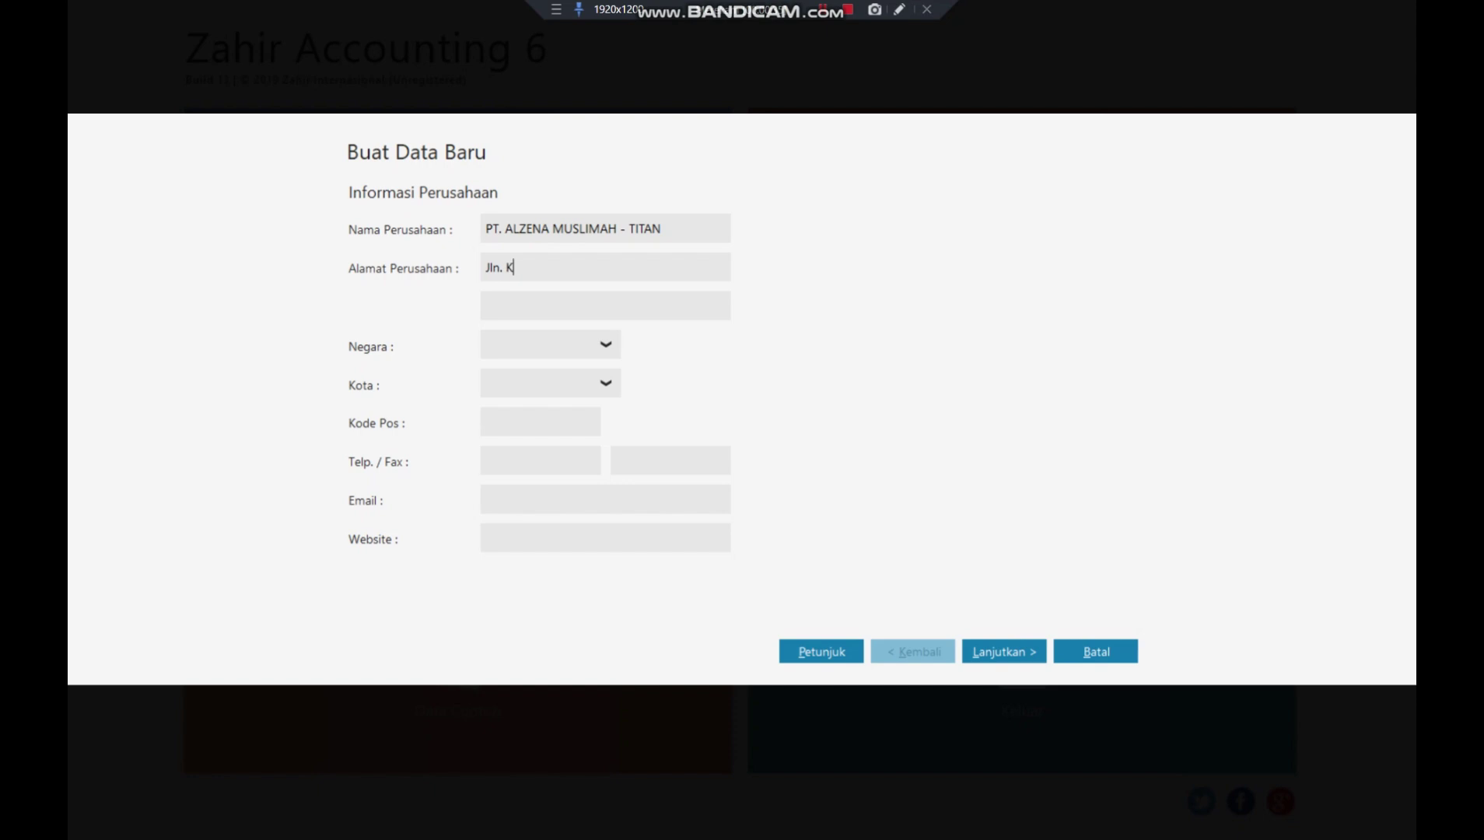
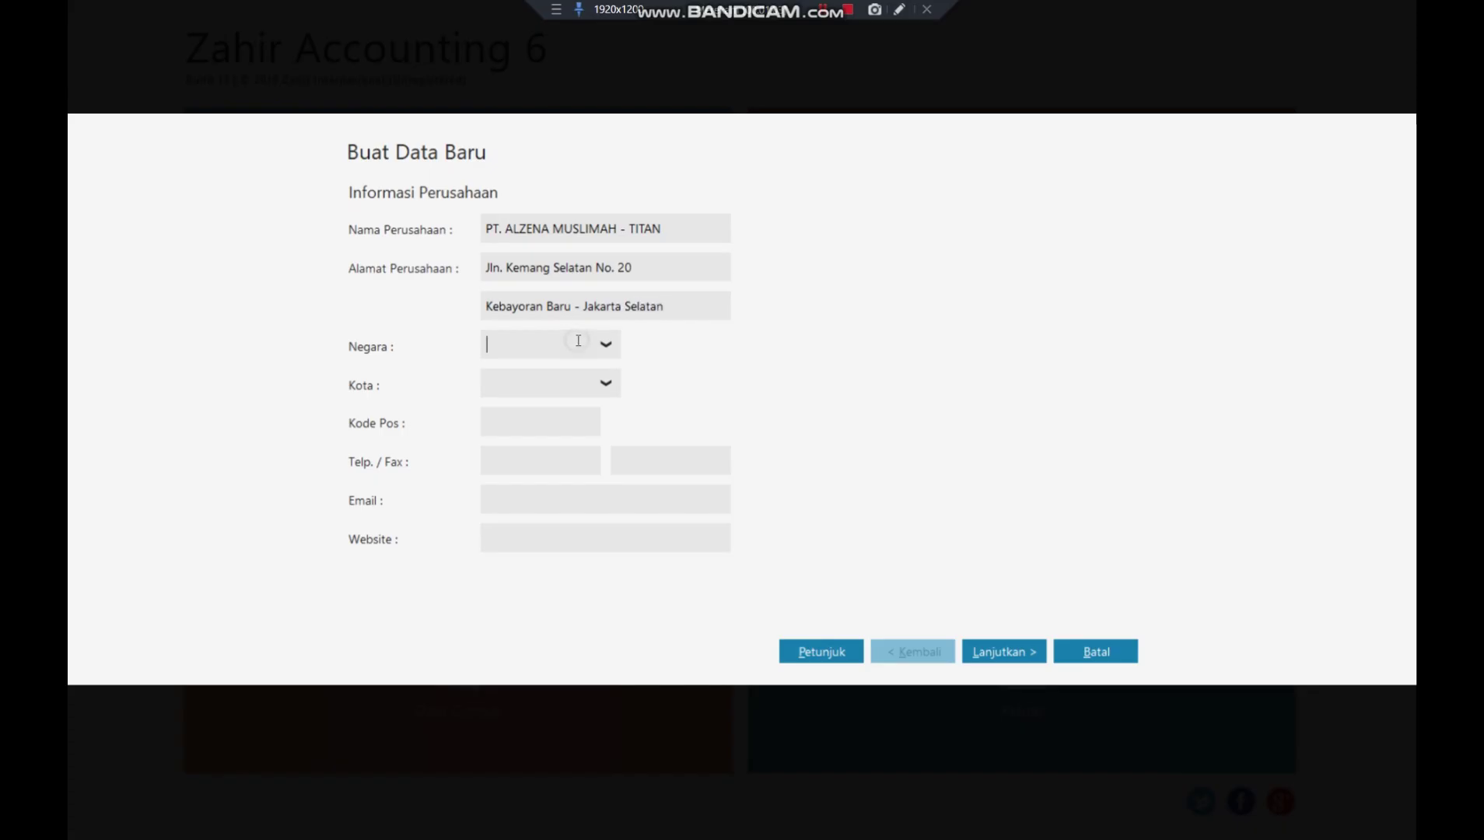
{"action": "type", "text": "Ind"}
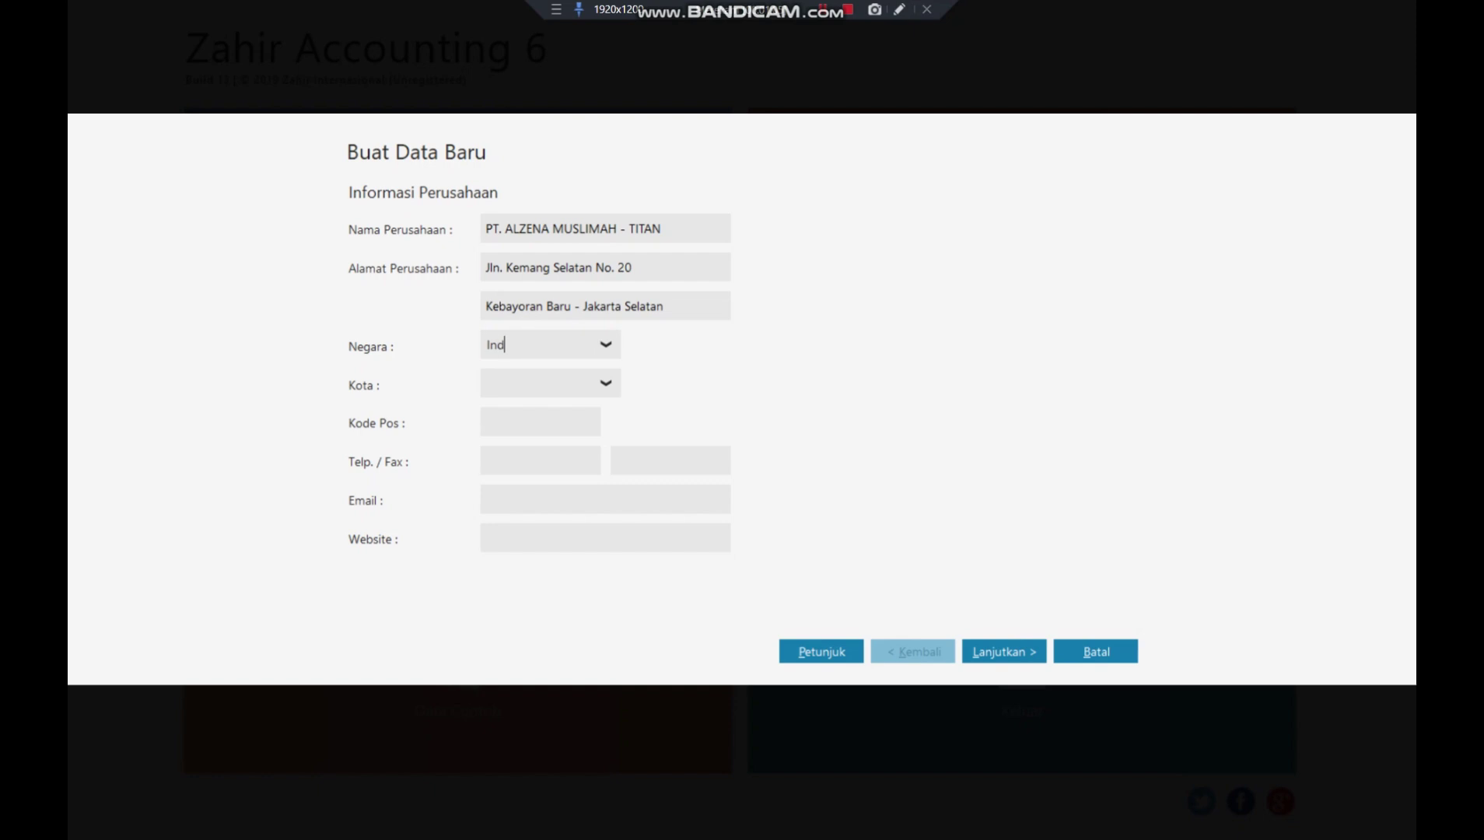
{"action": "type", "text": "onesia"}
{"action": "key", "text": "Tab"}
{"action": "type", "text": "Jakarta"}
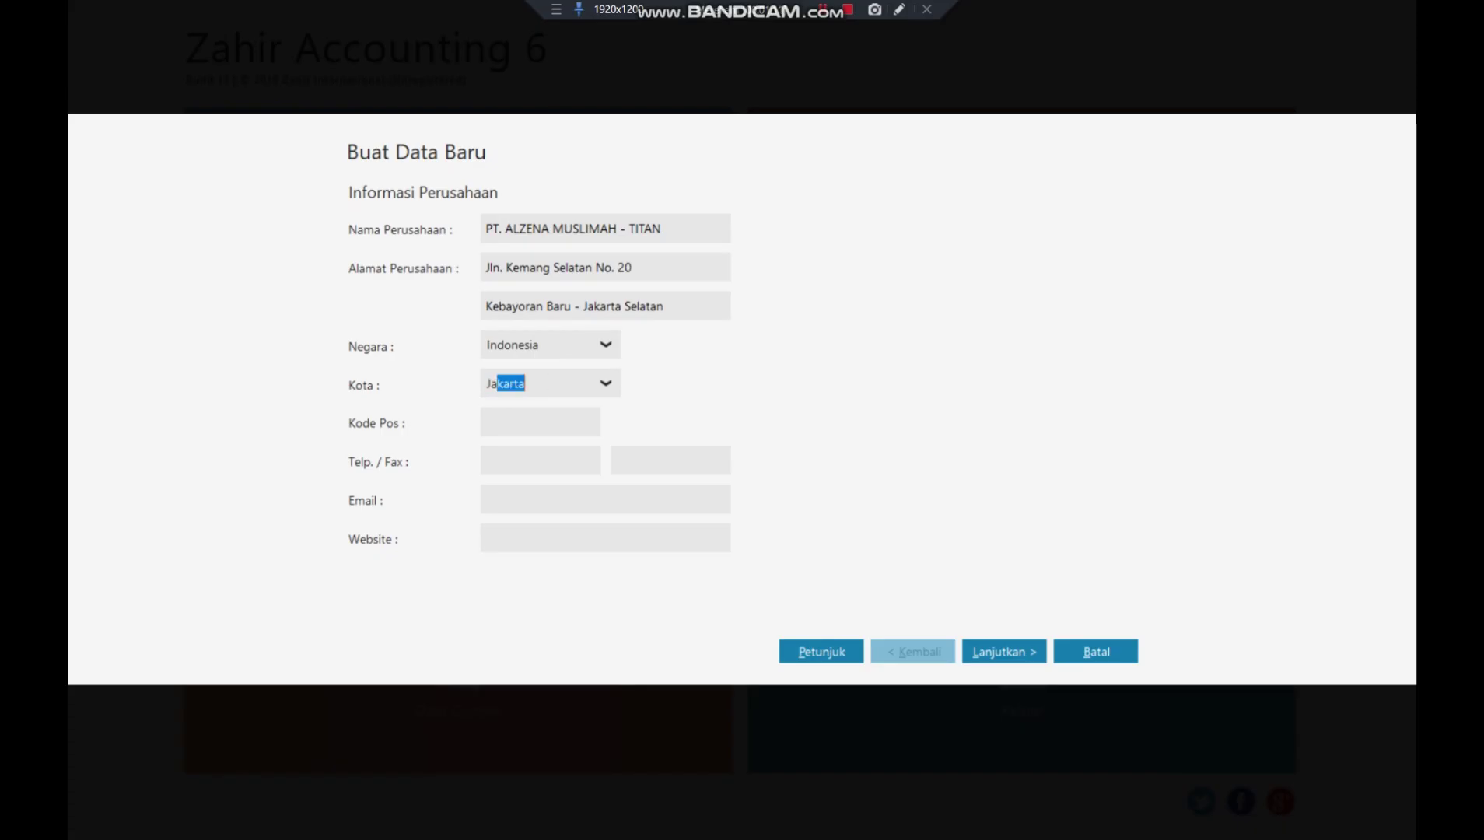
{"action": "key", "text": "Tab"}
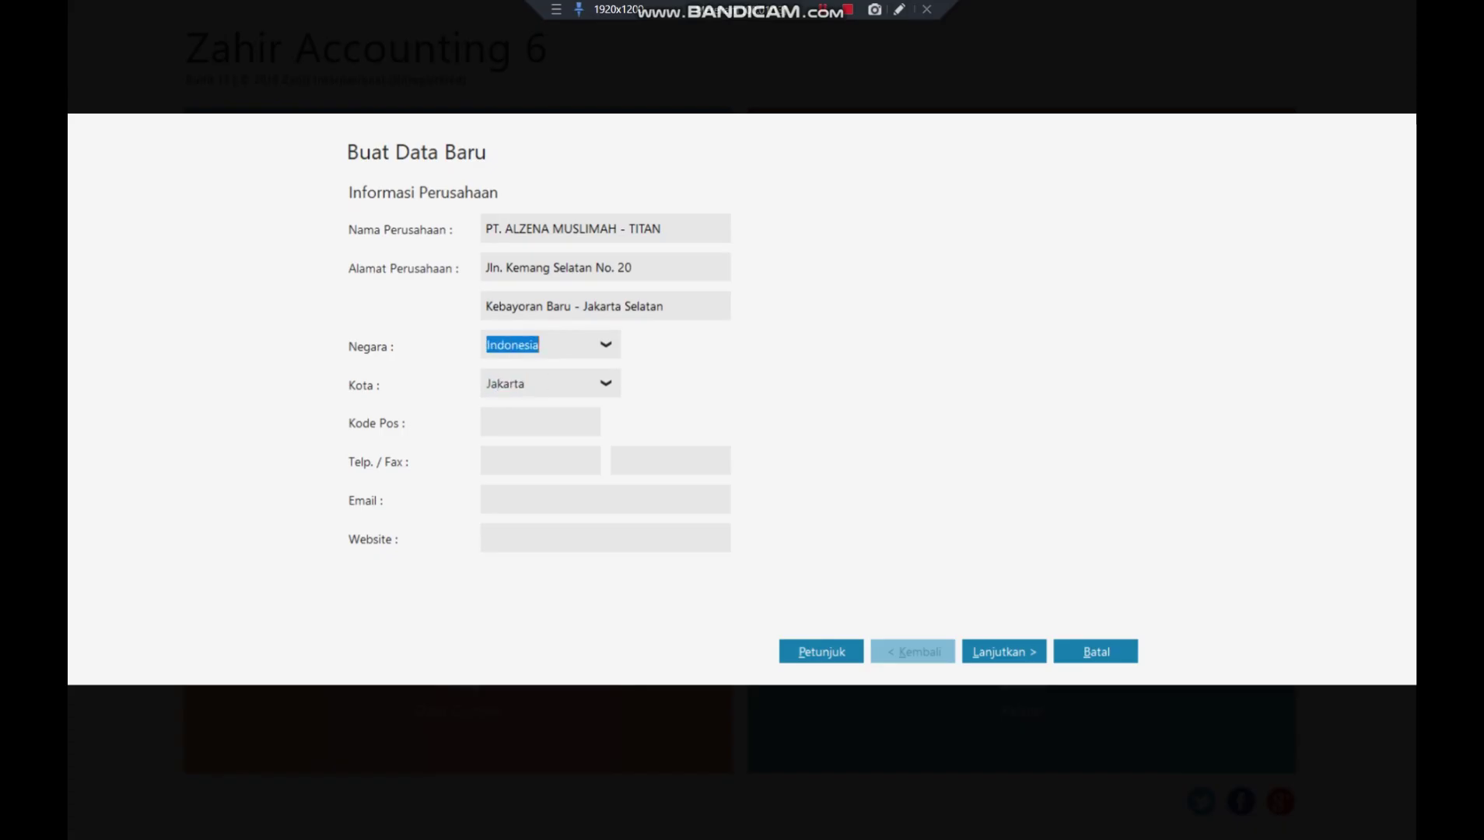
{"action": "left_click", "coordinate": [533, 422]}
{"action": "type", "text": "12"}
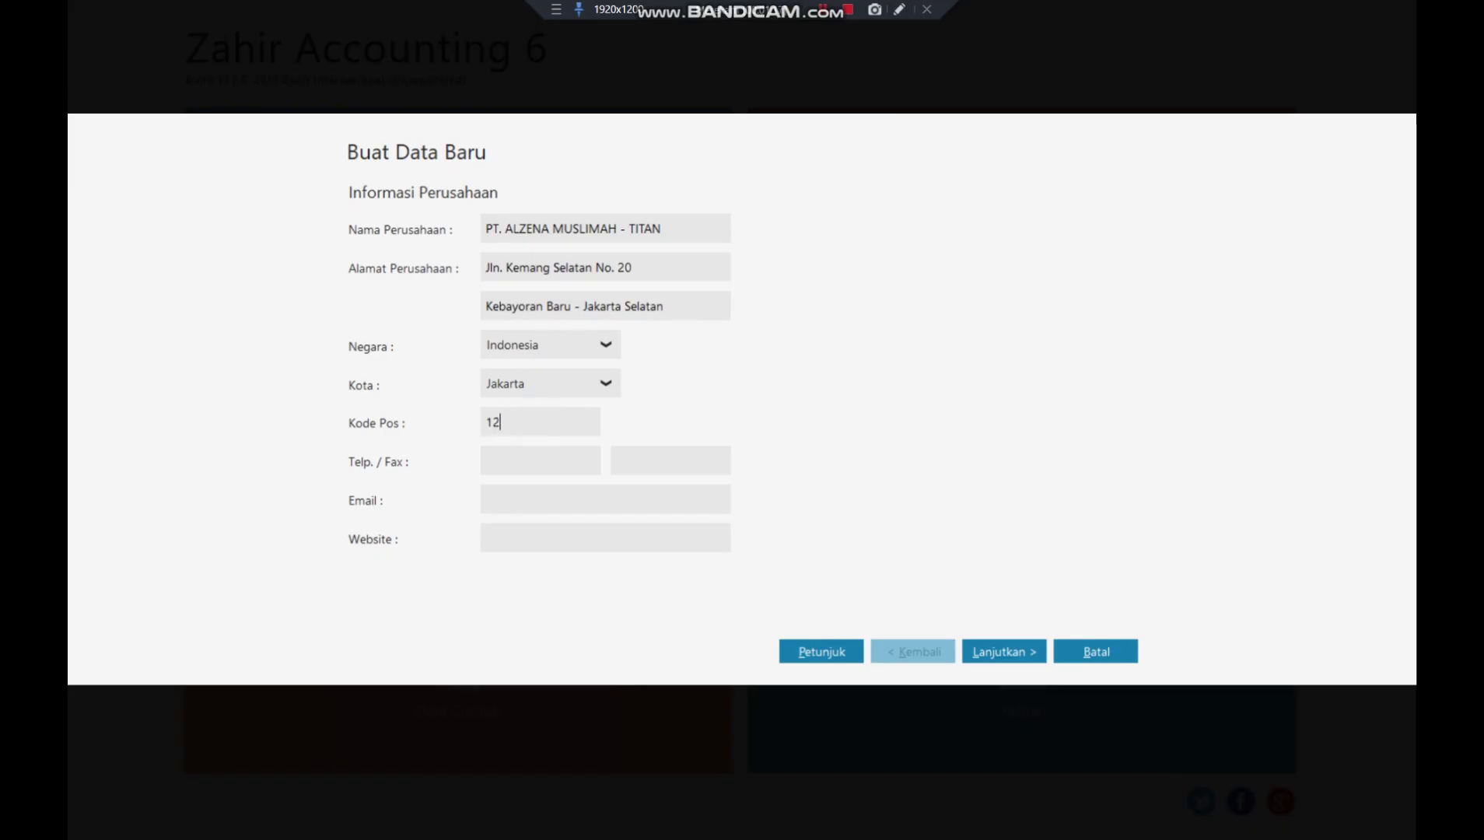
{"action": "type", "text": "730"}
{"action": "left_click", "coordinate": [522, 458]}
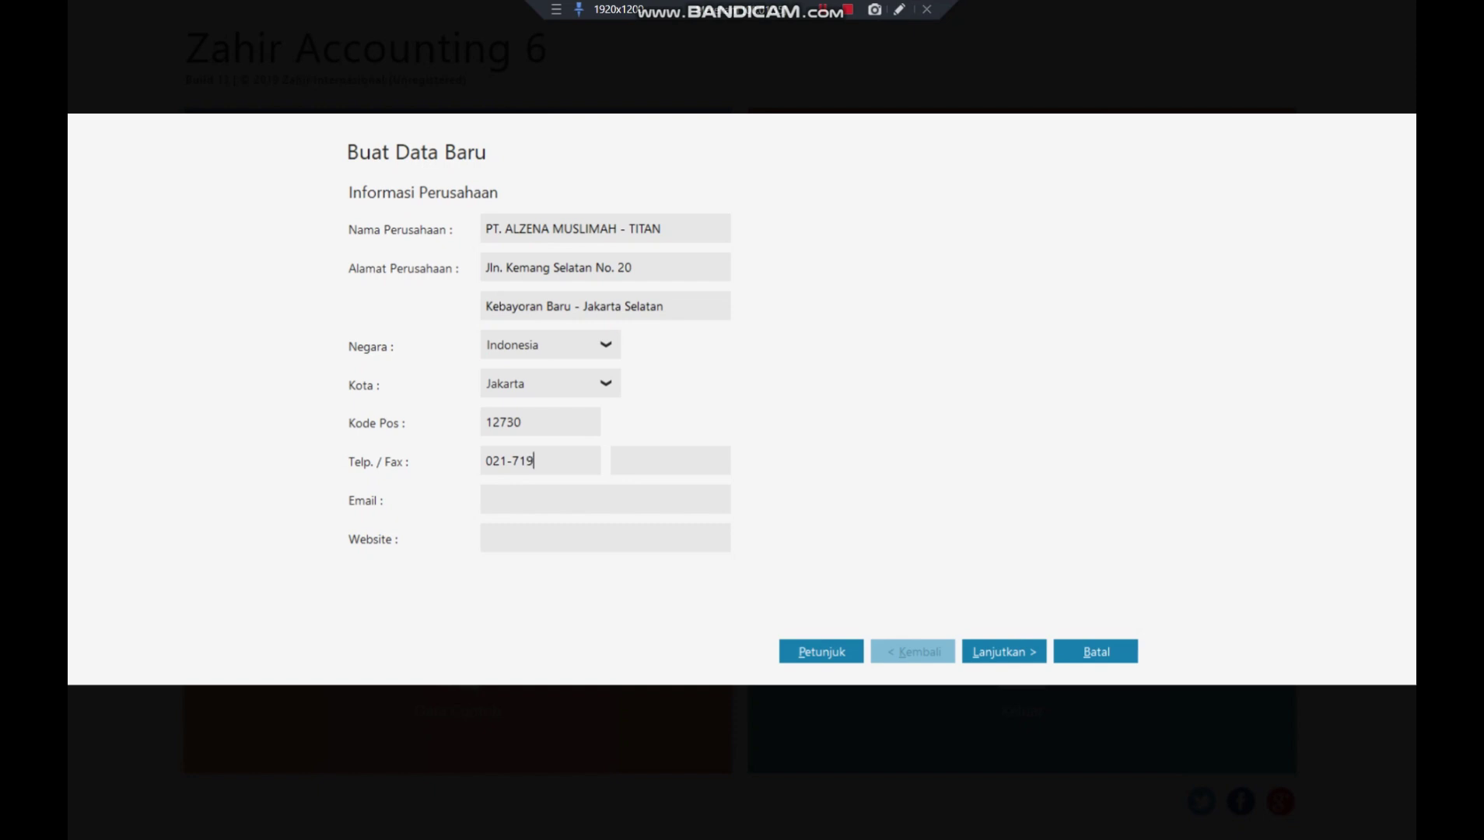
{"action": "left_click", "coordinate": [526, 499]}
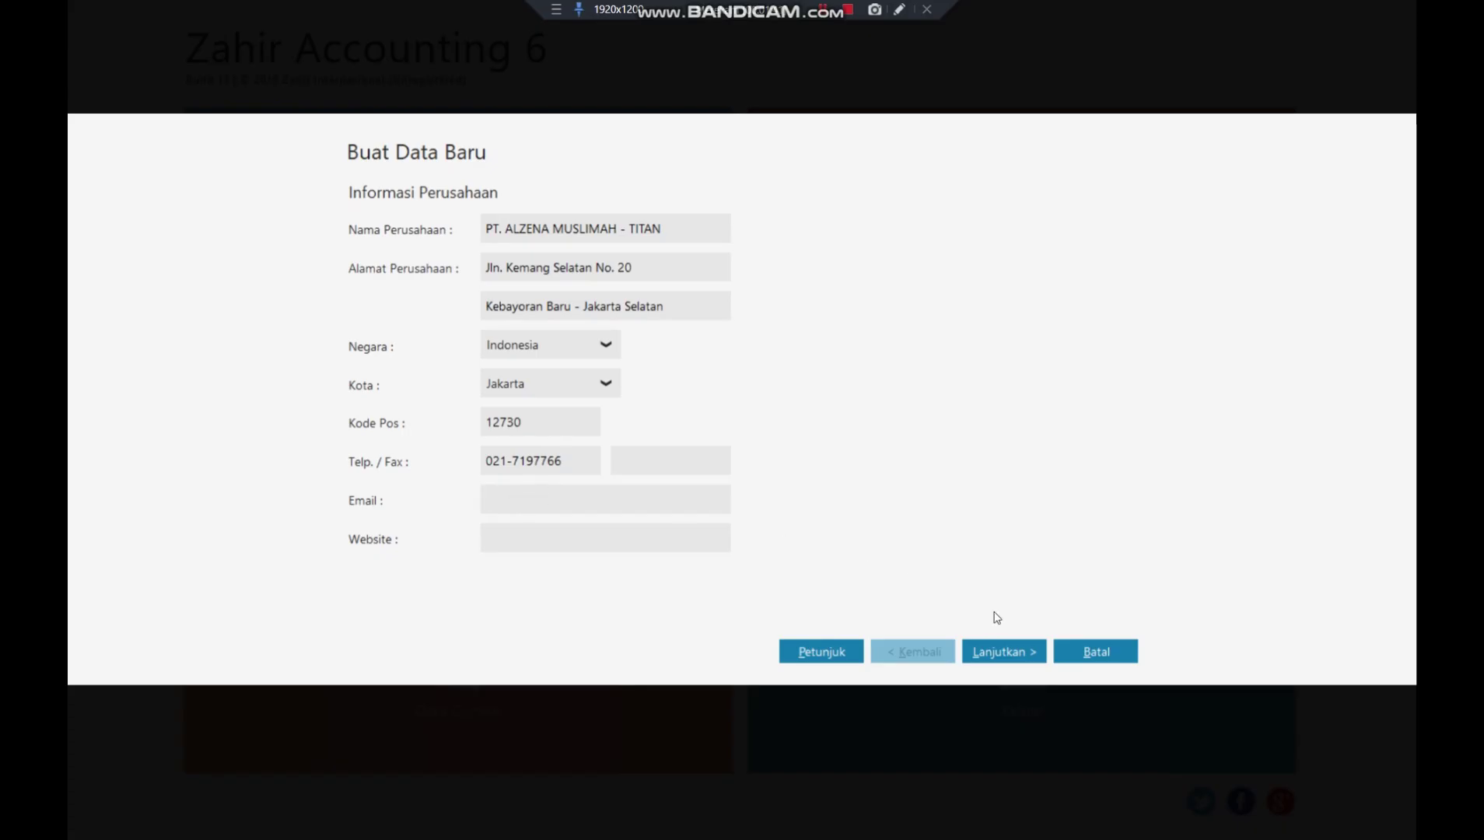
{"action": "left_click", "coordinate": [1004, 652]}
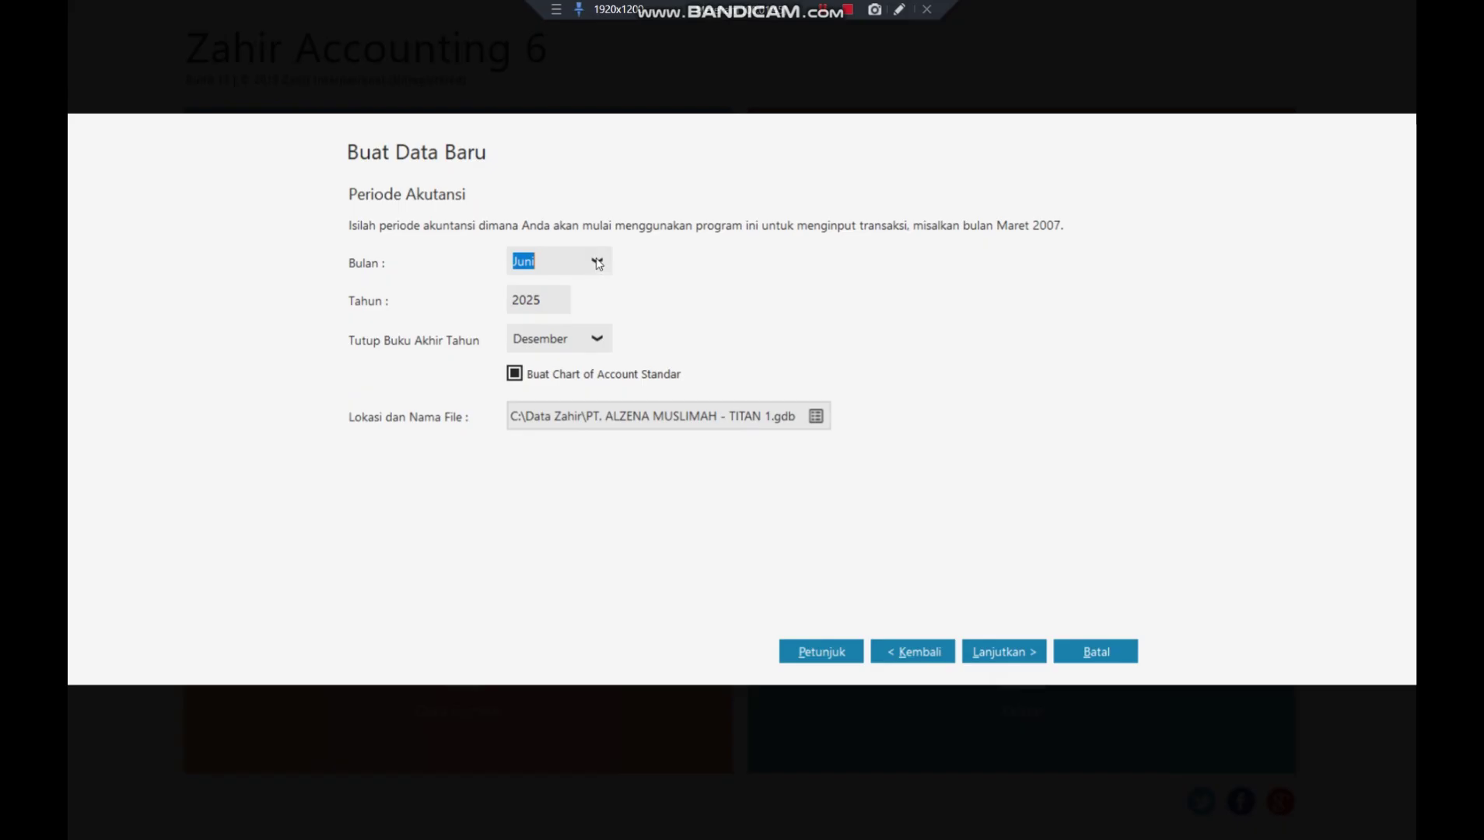
- Set the accounting period to start in Januari 2018
{"action": "left_click", "coordinate": [595, 265]}
{"action": "scroll", "coordinate": [582, 325], "scroll_direction": "up", "scroll_amount": 2}
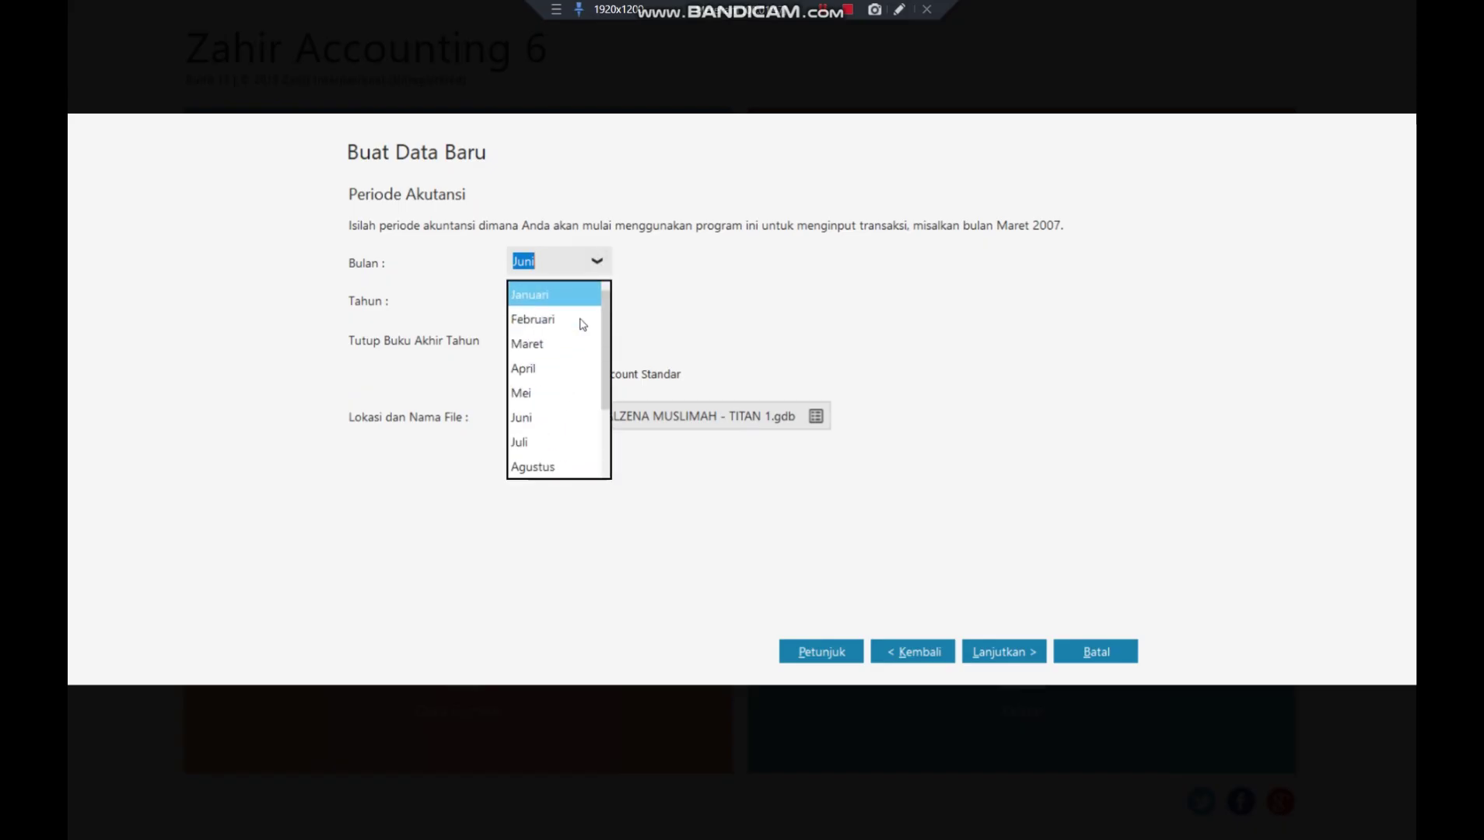
{"action": "left_click", "coordinate": [553, 296]}
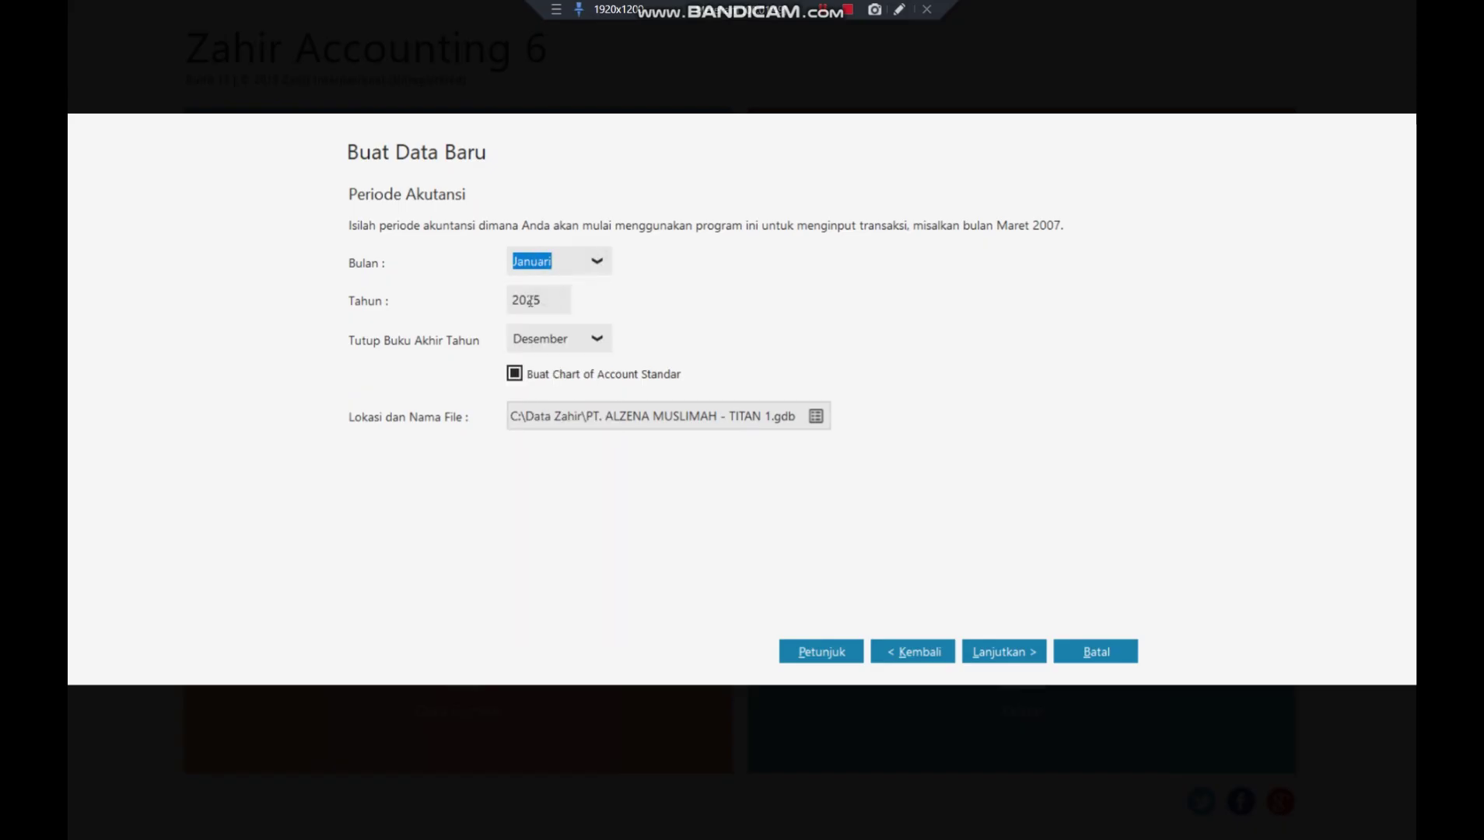
{"action": "double_click", "coordinate": [528, 302]}
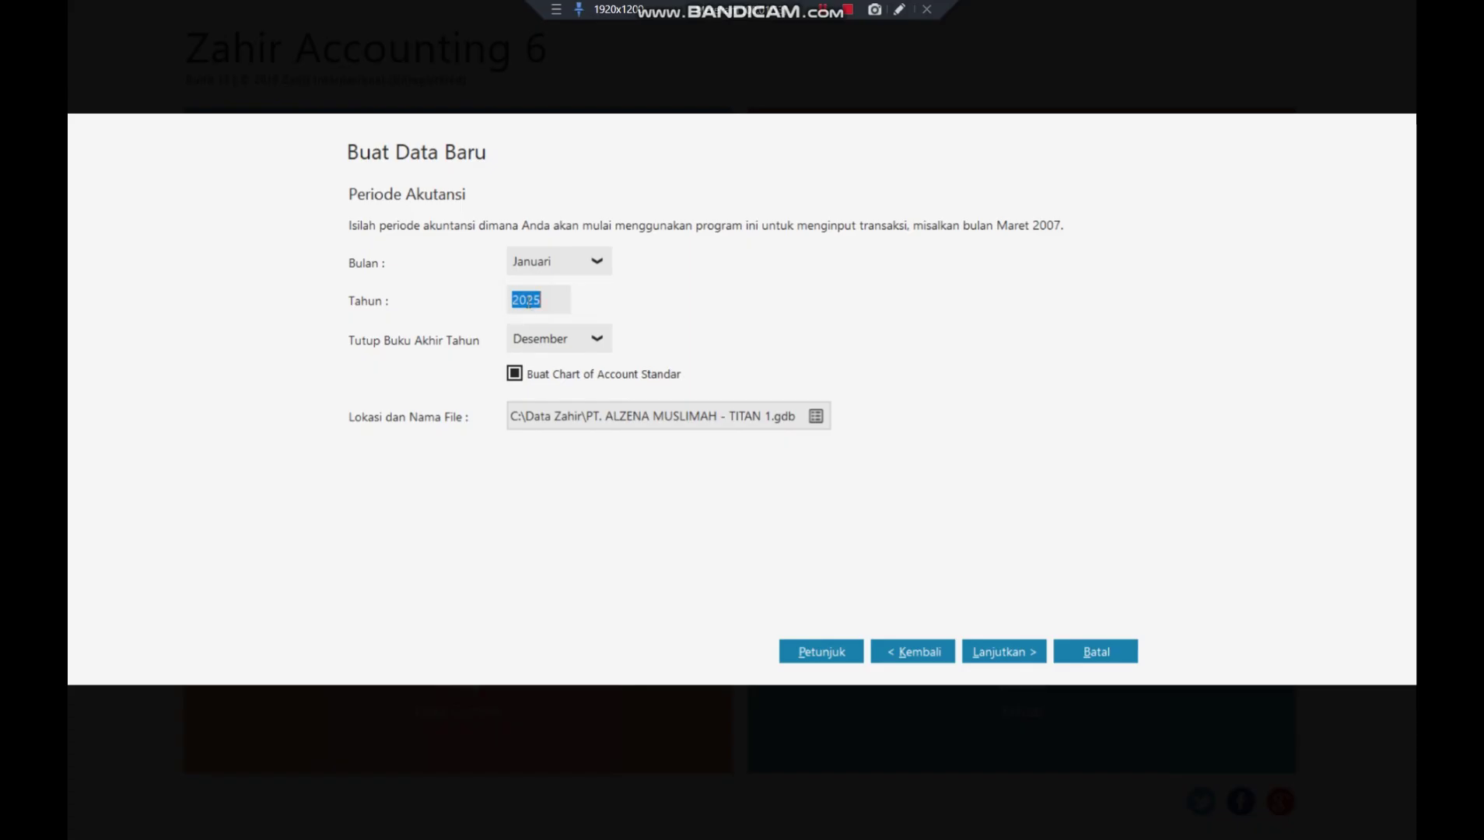
{"action": "type", "text": "2018"}
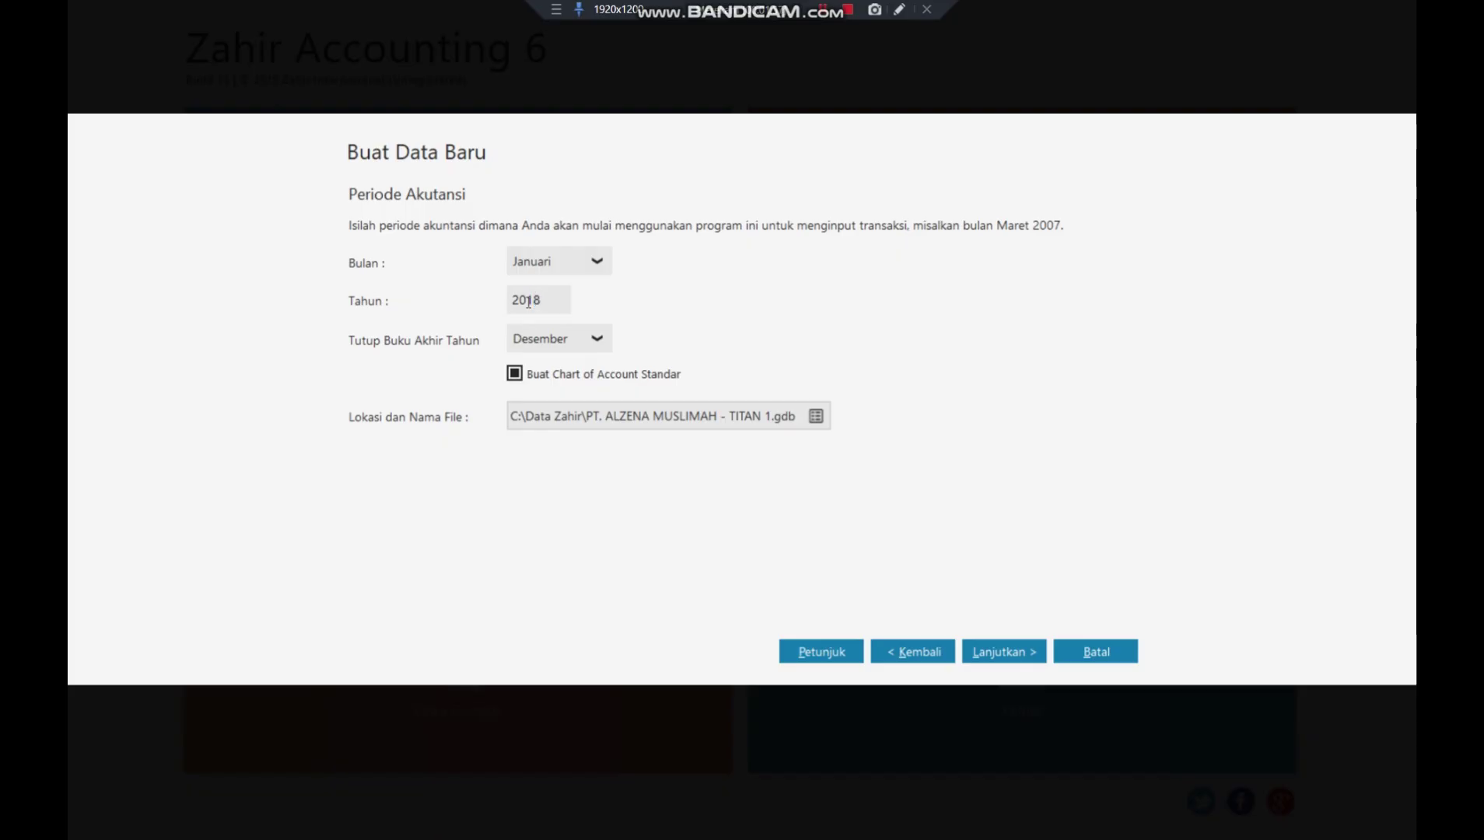
- Save the database file on the Desktop as PT ALZENA MUSLIMAH - TITAN.GDB
{"action": "left_click", "coordinate": [816, 417]}
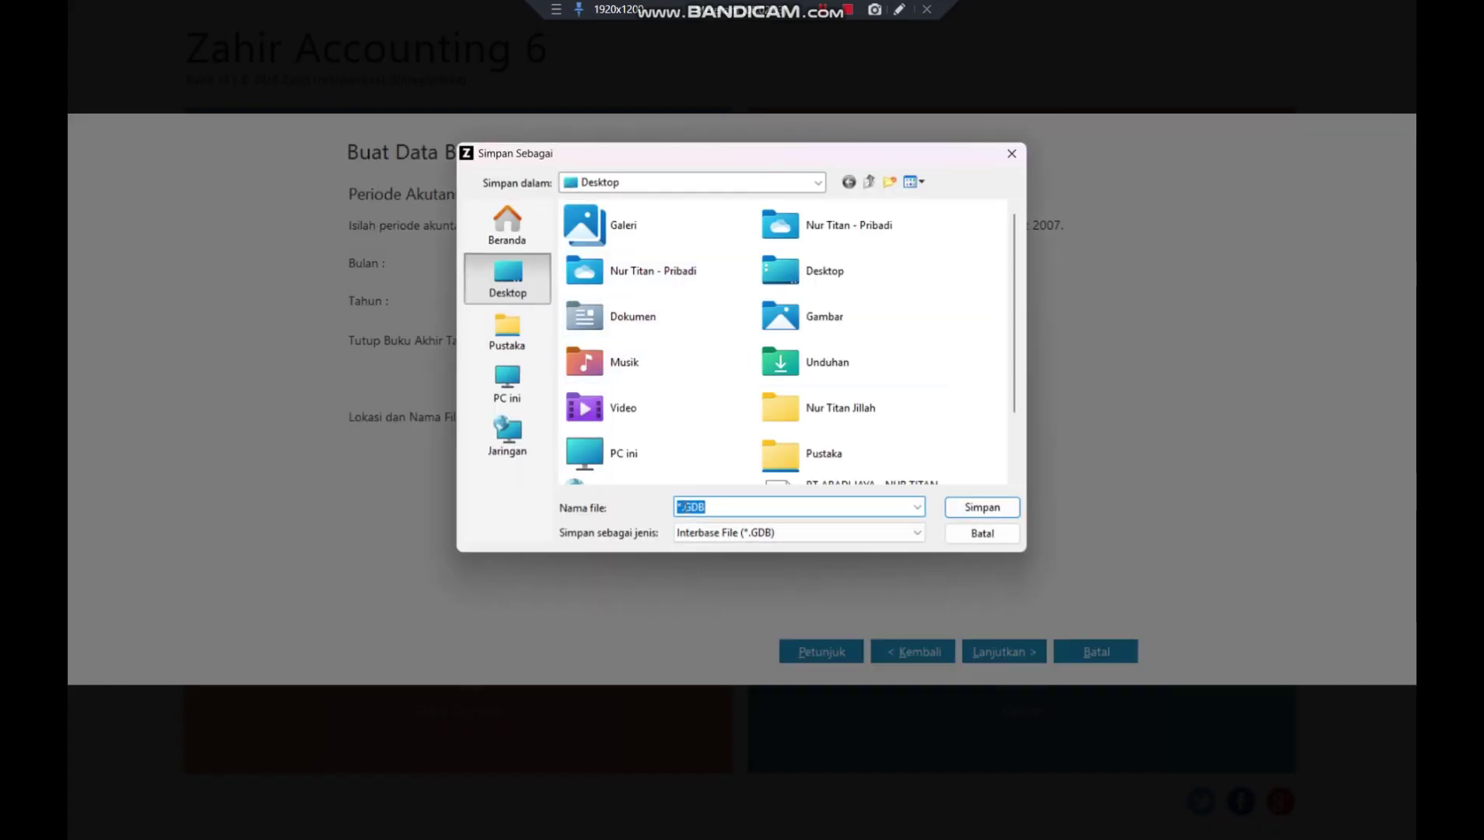
{"action": "left_click", "coordinate": [682, 507]}
{"action": "key", "text": "BackSpace"}
{"action": "type", "text": "PT ALZENA MUSLIMAH "}
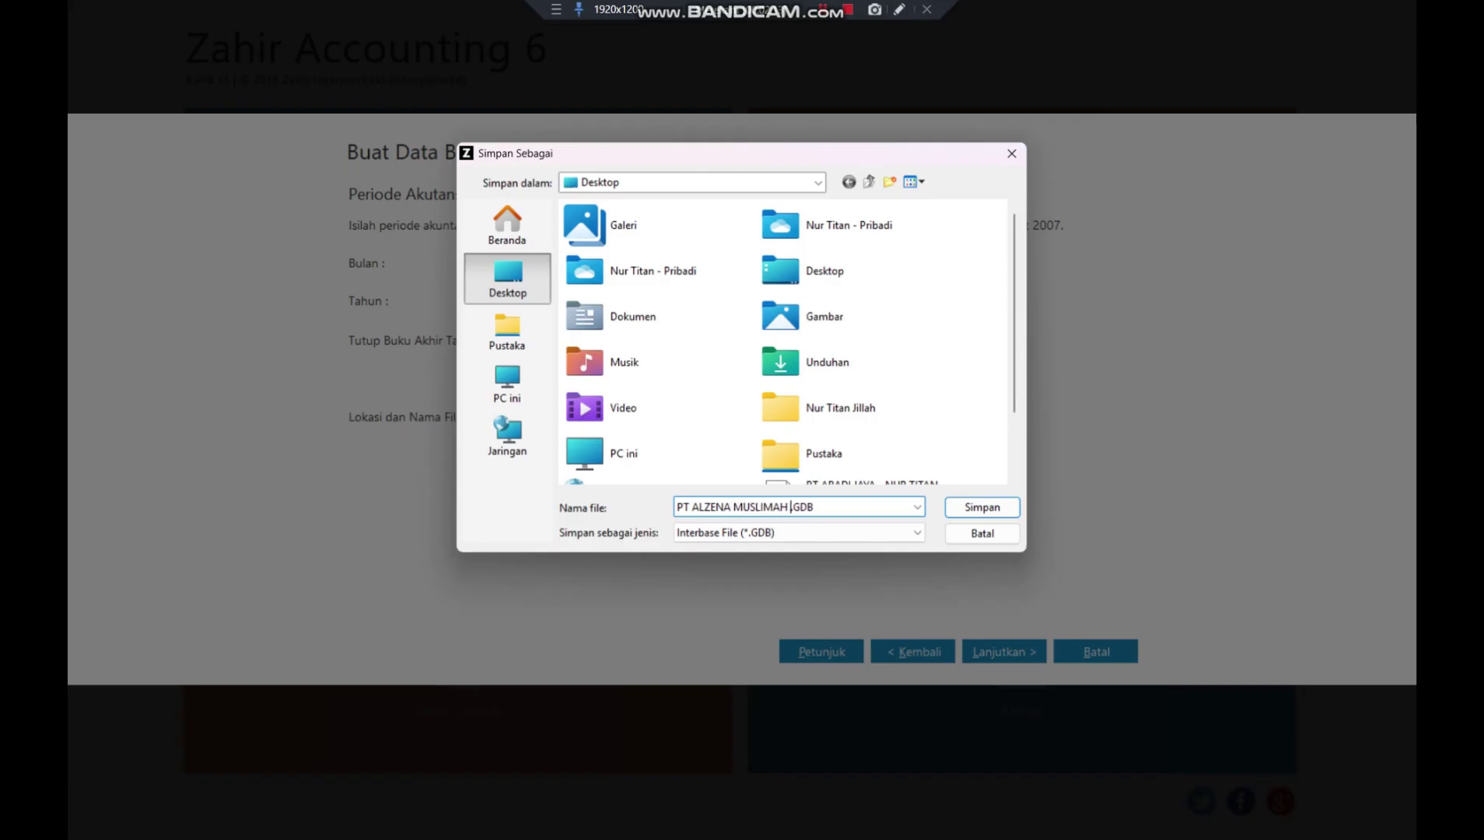
{"action": "type", "text": "- TITAN"}
{"action": "left_click", "coordinate": [982, 508]}
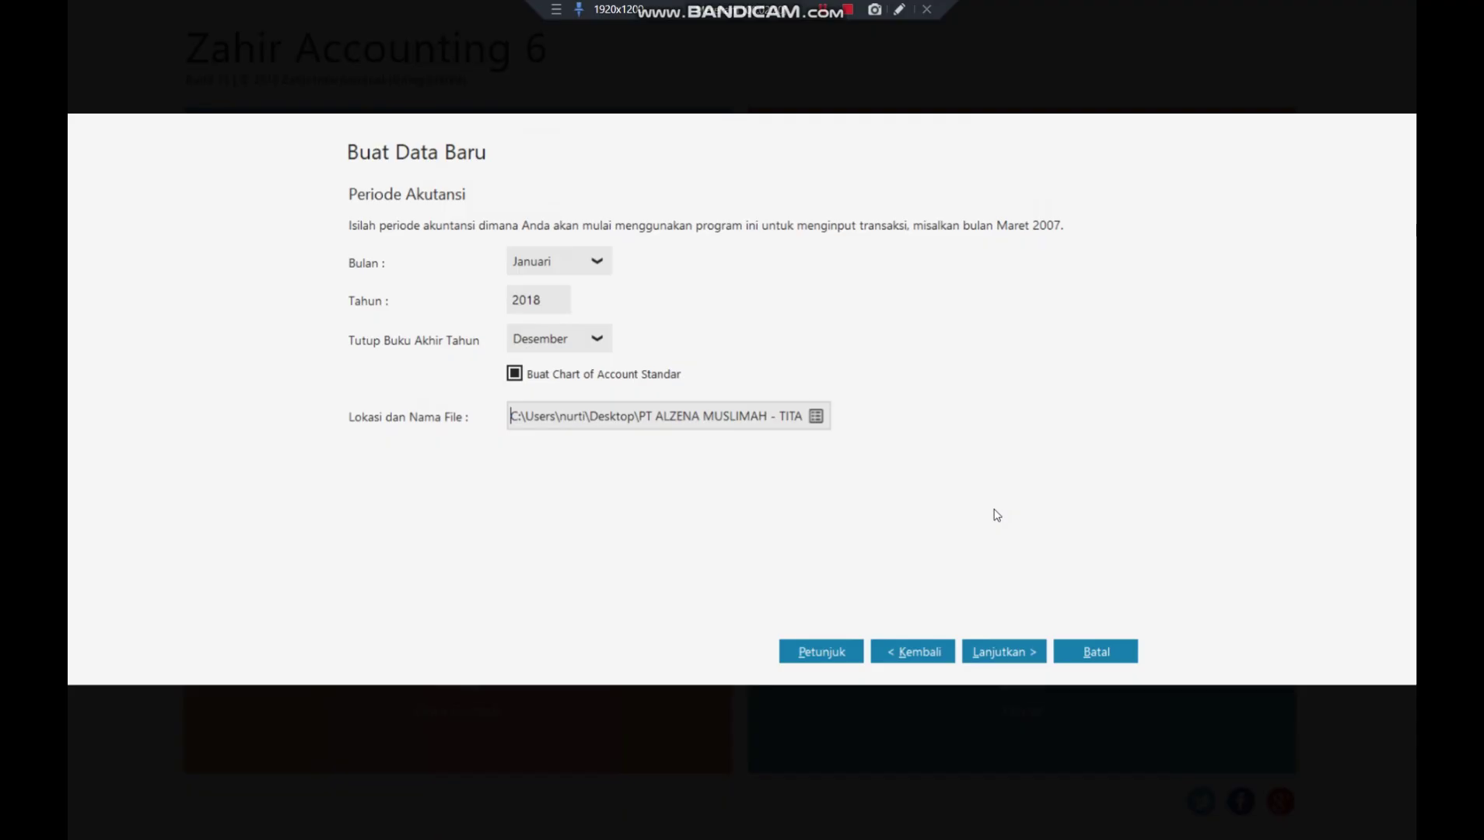
- Advance through the remaining wizard pages and start creating the database
{"action": "left_click", "coordinate": [1003, 652]}
{"action": "left_click", "coordinate": [1003, 652]}
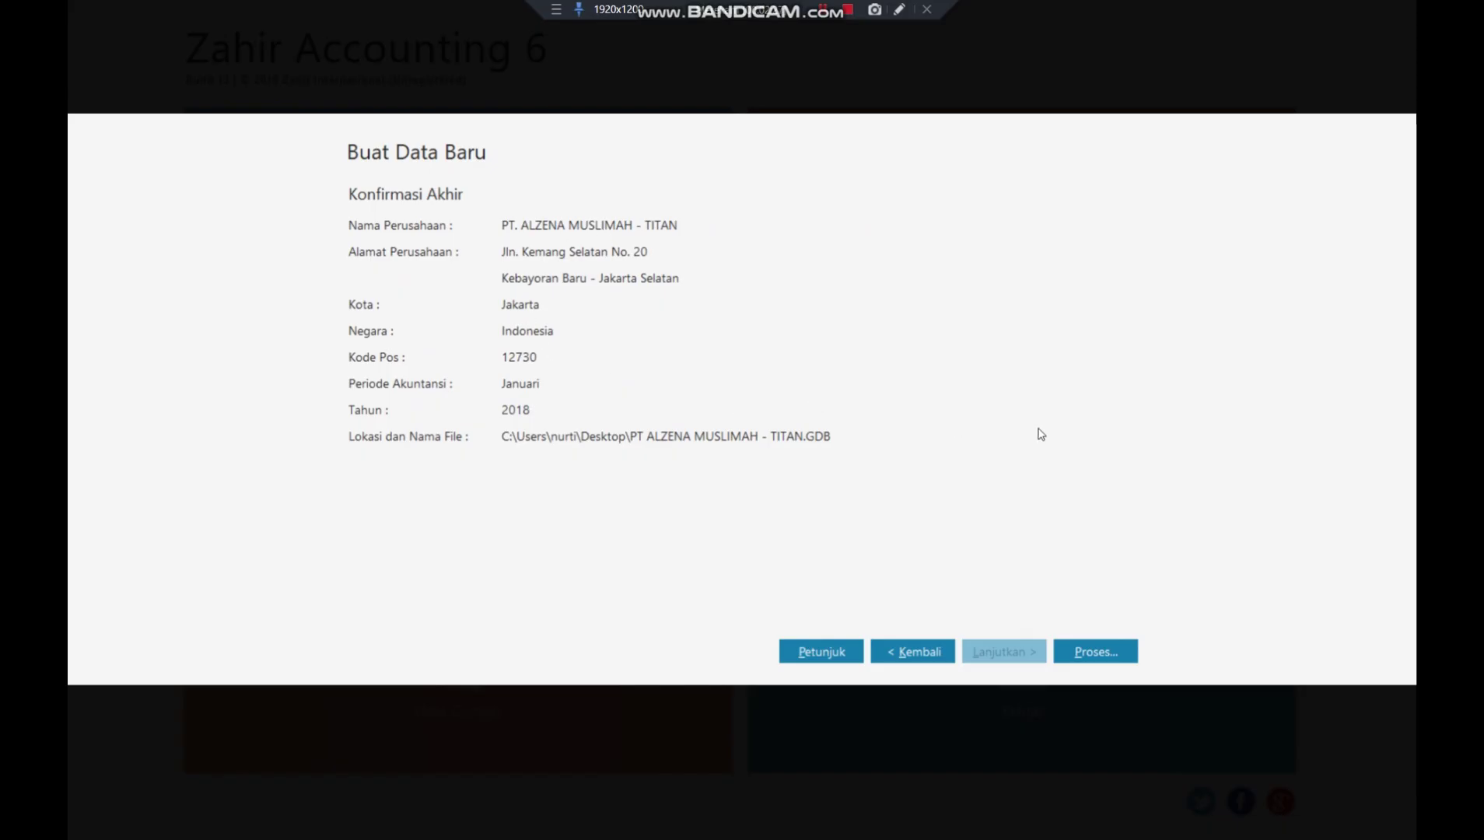
{"action": "left_click", "coordinate": [1108, 662]}
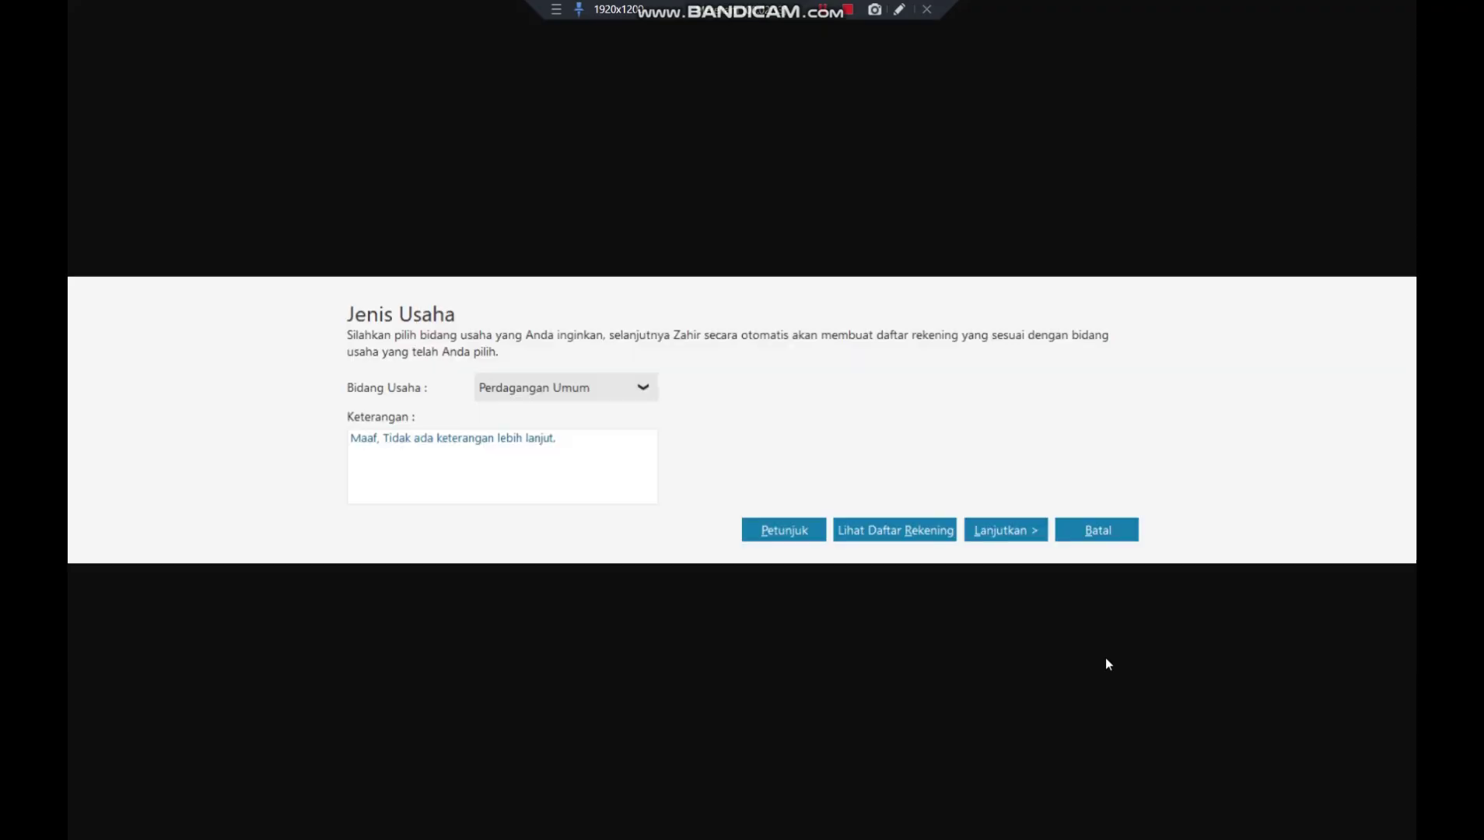
- Keep Perdagangan Umum as the business type and confirm it
{"action": "left_click", "coordinate": [649, 392]}
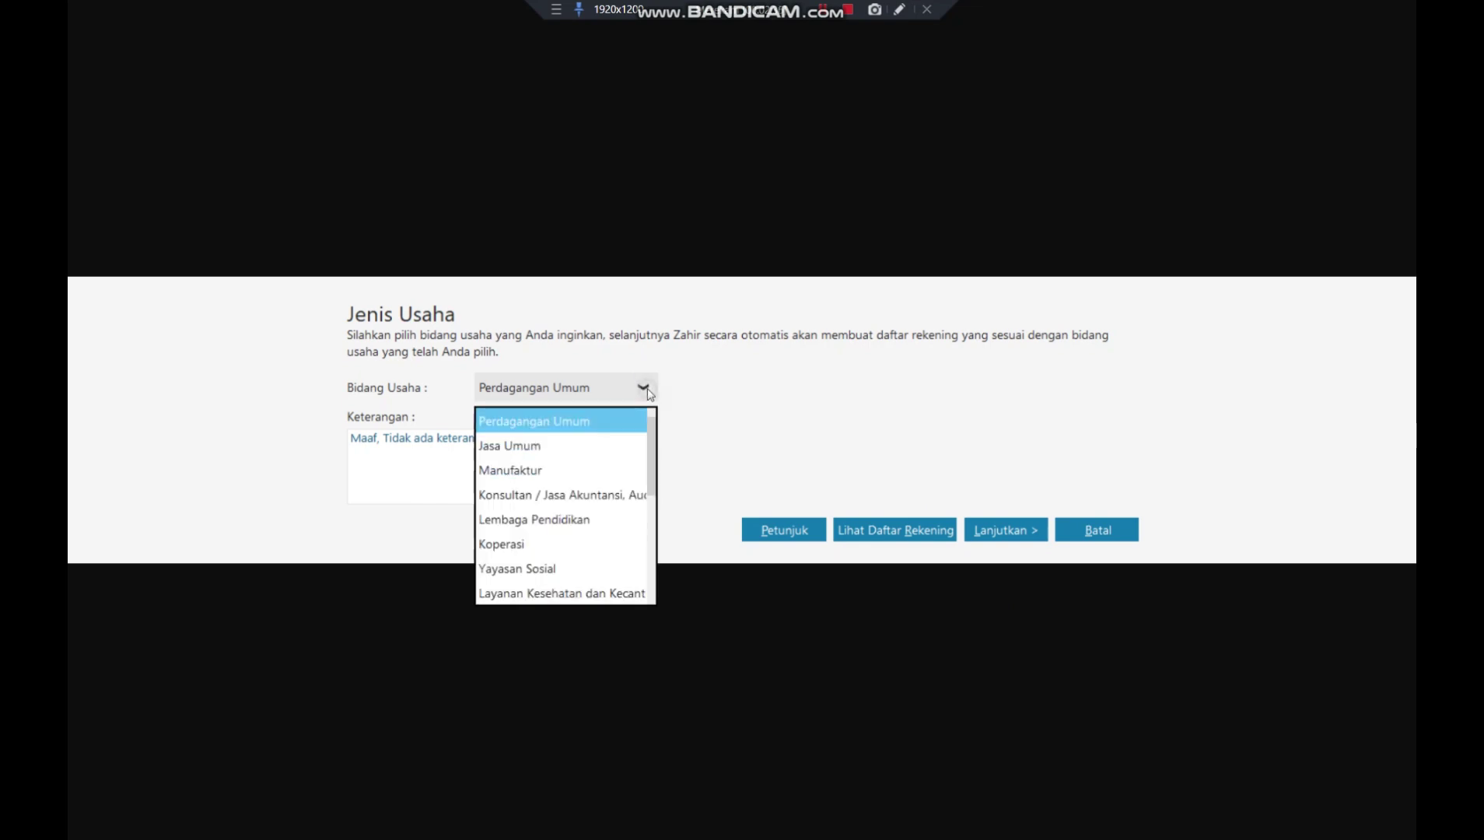
{"action": "left_click", "coordinate": [580, 429]}
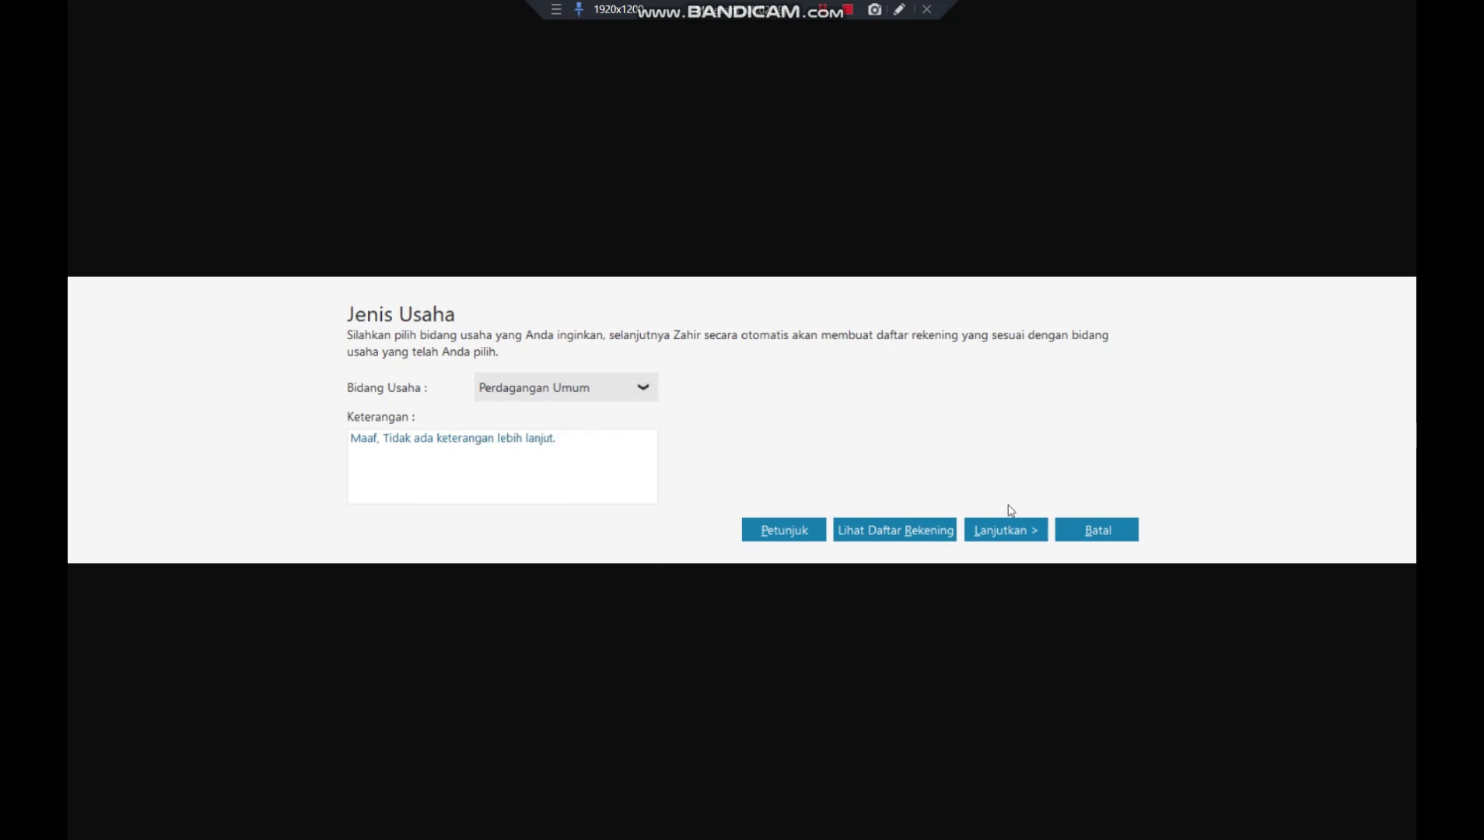
{"action": "left_click", "coordinate": [1001, 529]}
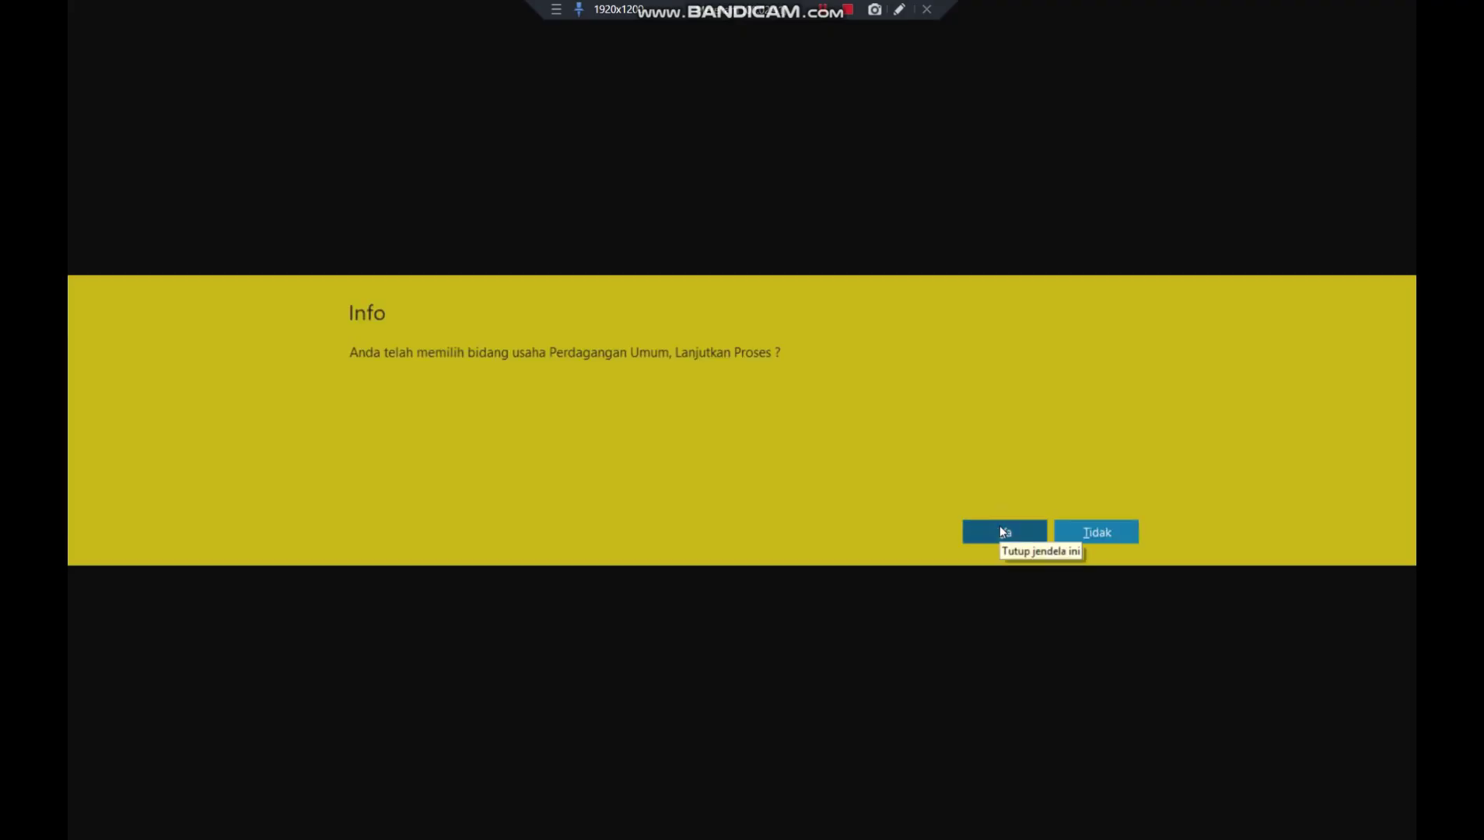
{"action": "left_click", "coordinate": [1000, 529]}
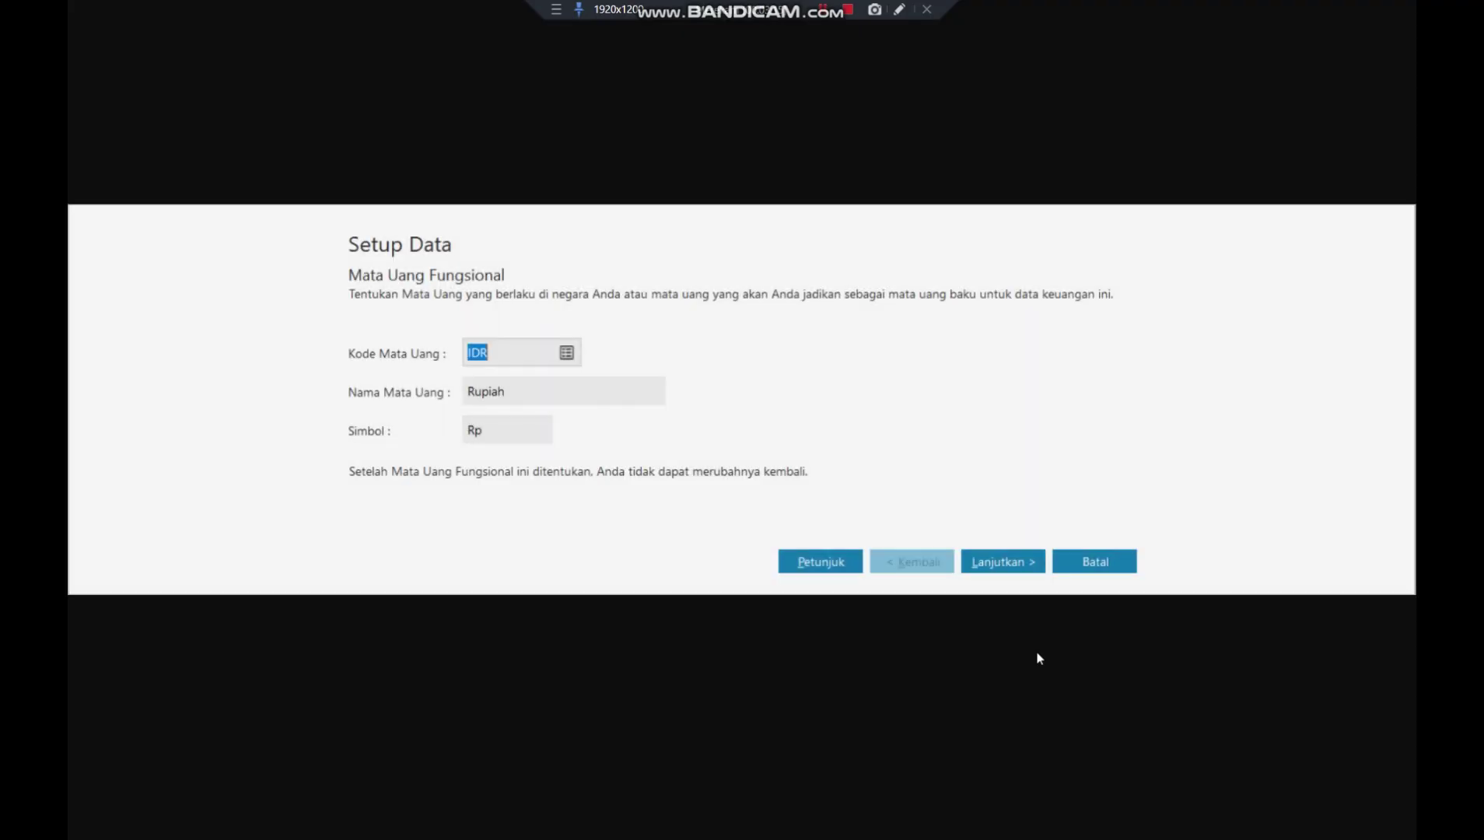
- Accept IDR Rupiah with symbol Rp as the functional currency
{"action": "left_click", "coordinate": [516, 357]}
{"action": "double_click", "coordinate": [494, 433]}
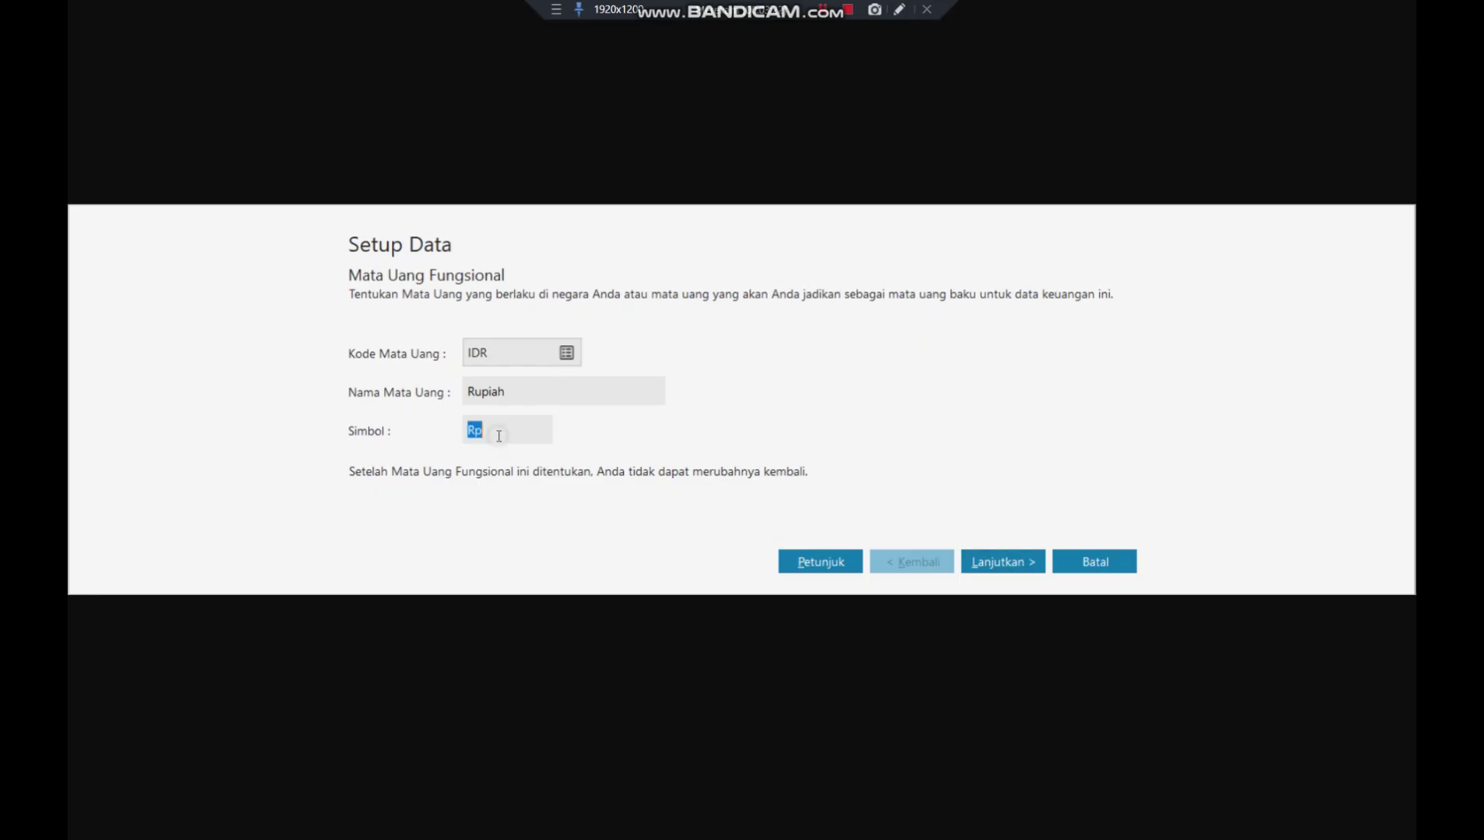
{"action": "left_click", "coordinate": [999, 565]}
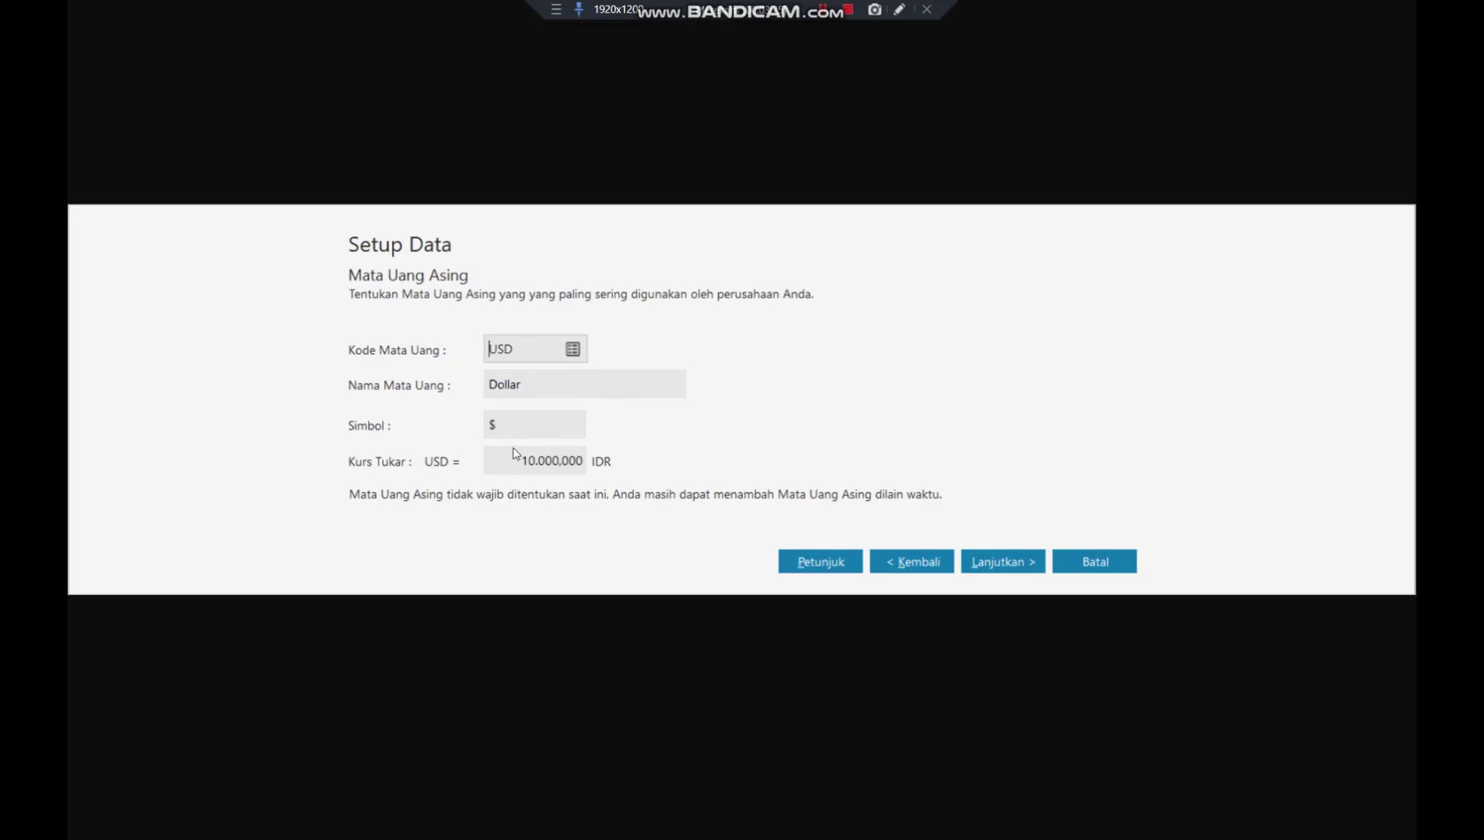
- Set the USD exchange rate to 17000 and advance to the final setup page
{"action": "left_click", "coordinate": [524, 464]}
{"action": "type", "text": "17000"}
{"action": "left_click", "coordinate": [560, 424]}
{"action": "left_click", "coordinate": [1002, 574]}
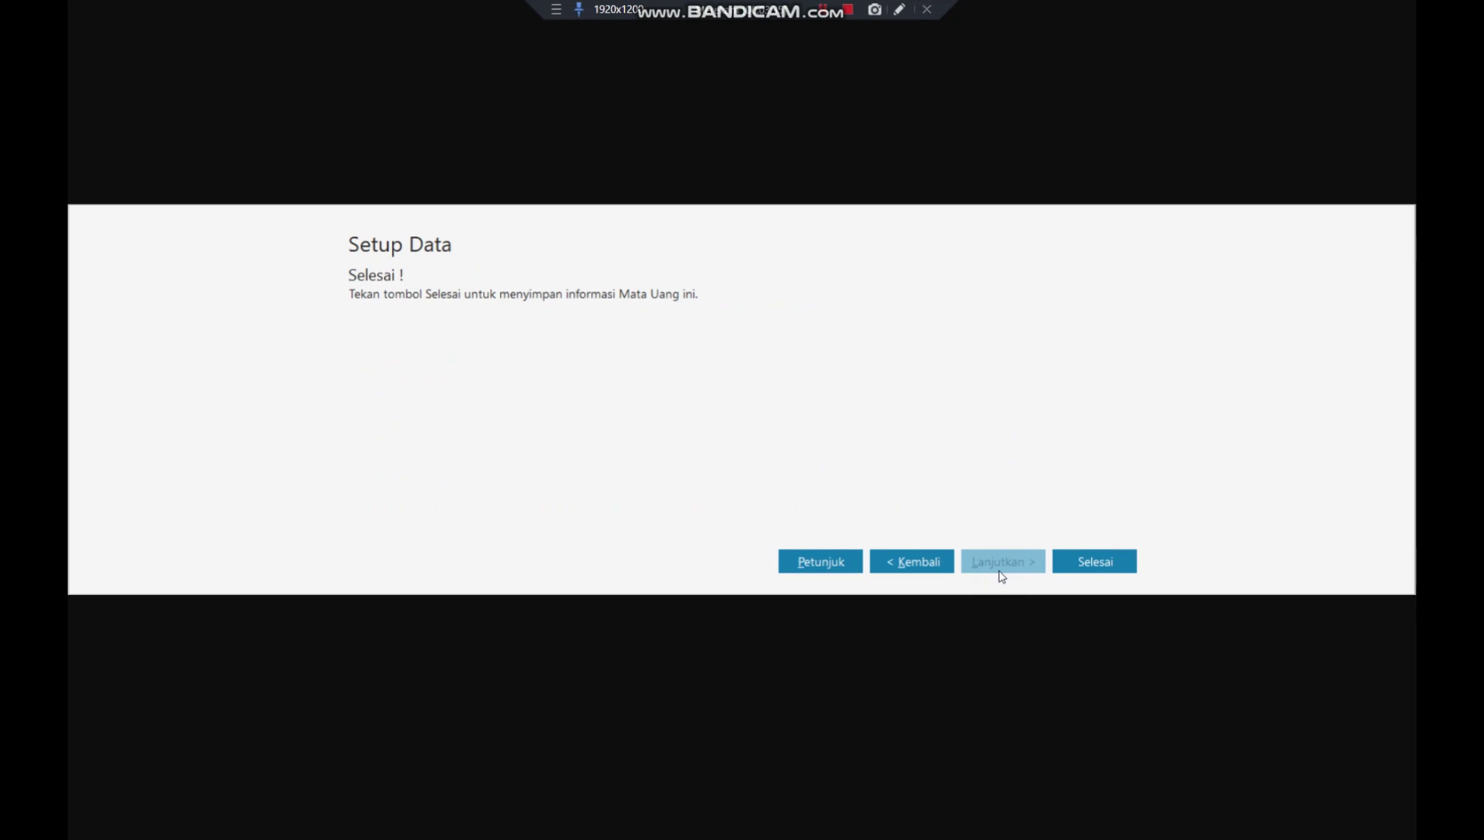
- Finish the currency setup and open the chart of accounts from the dashboard
{"action": "left_click", "coordinate": [1108, 571]}
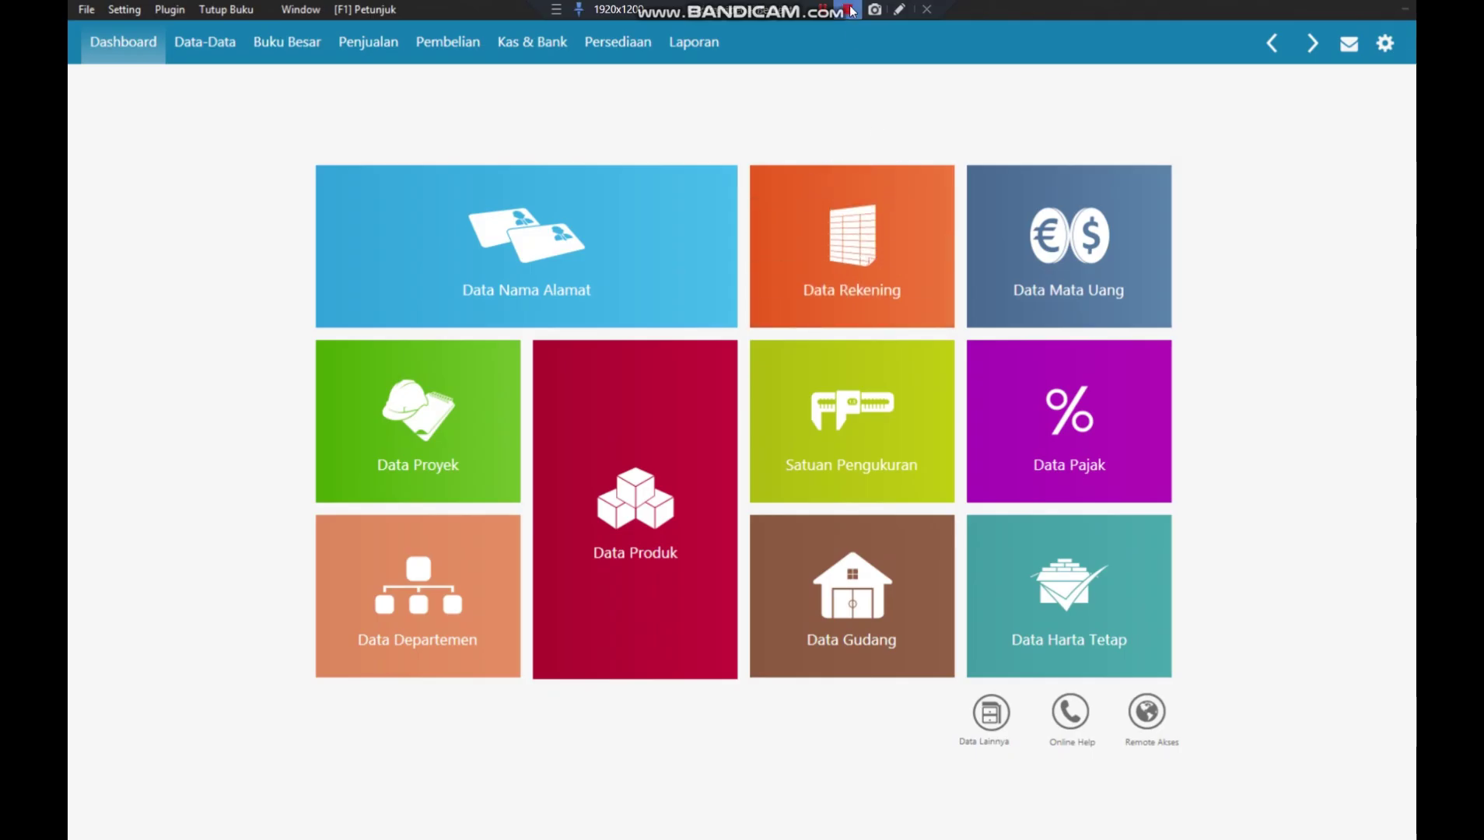
{"action": "left_click", "coordinate": [862, 224]}
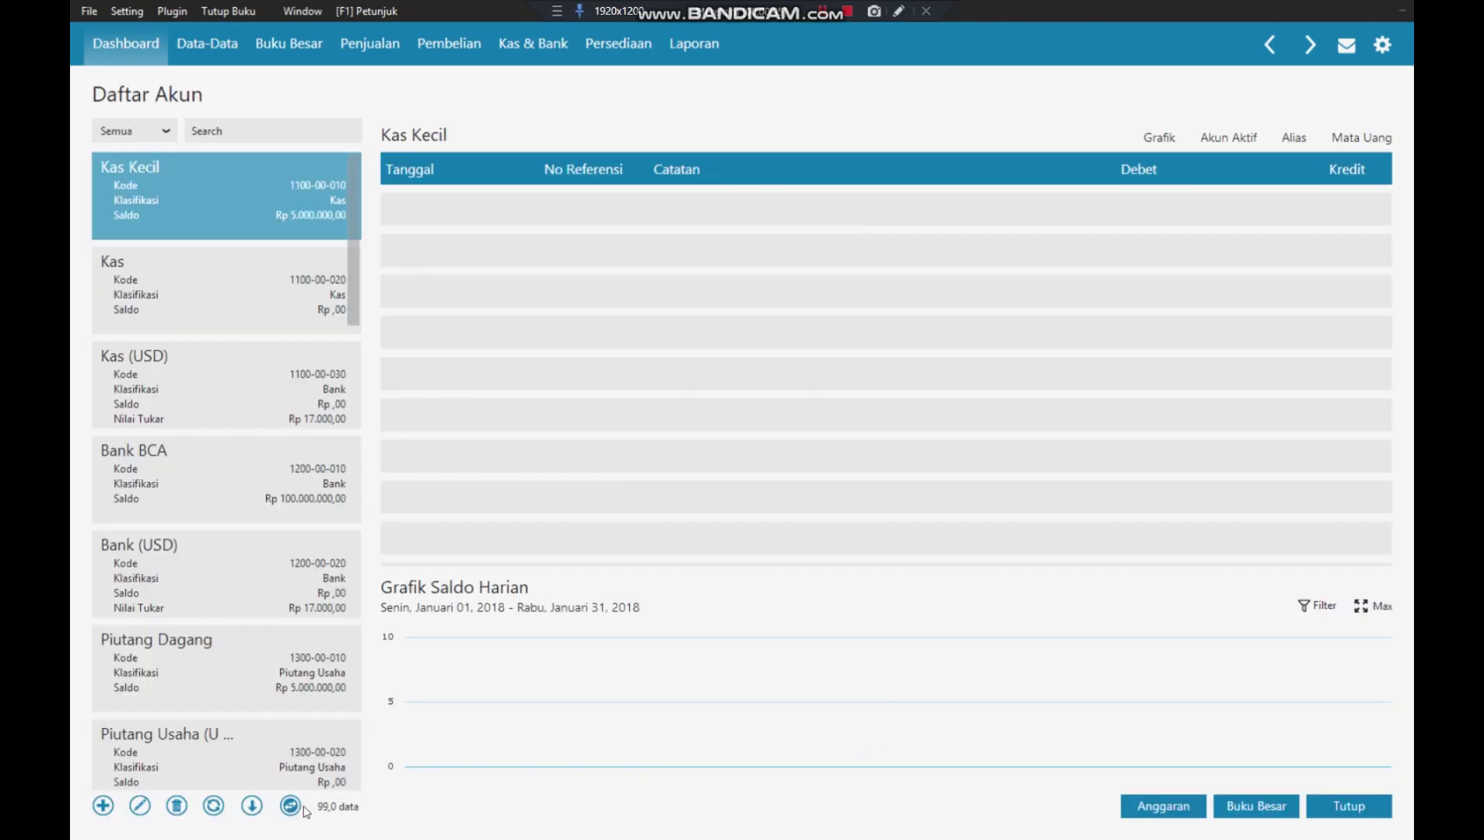
- Show Daftar Akun as a full table and search it for 'utang'
{"action": "left_click", "coordinate": [290, 807]}
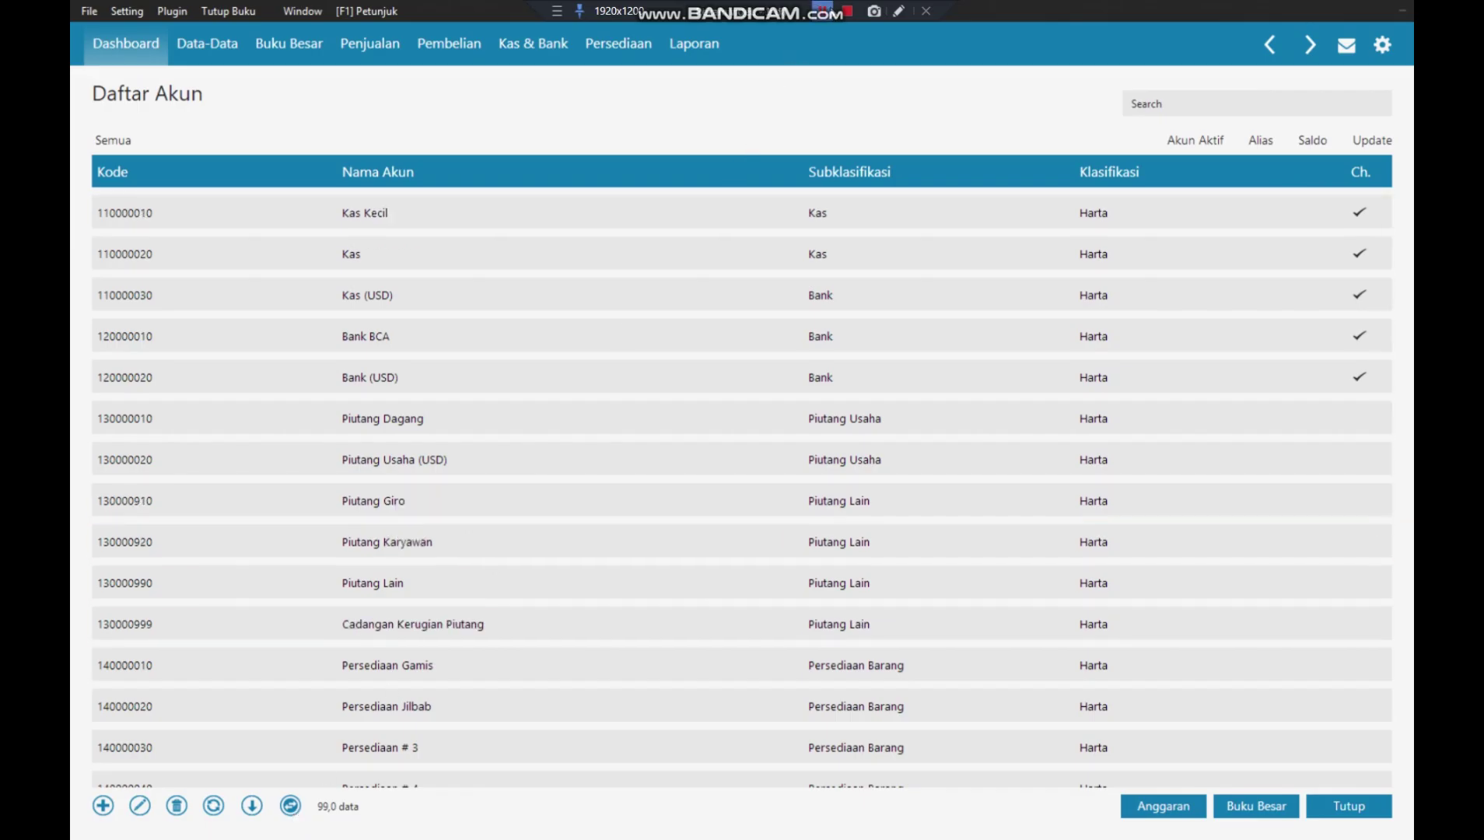
{"action": "left_click", "coordinate": [846, 10]}
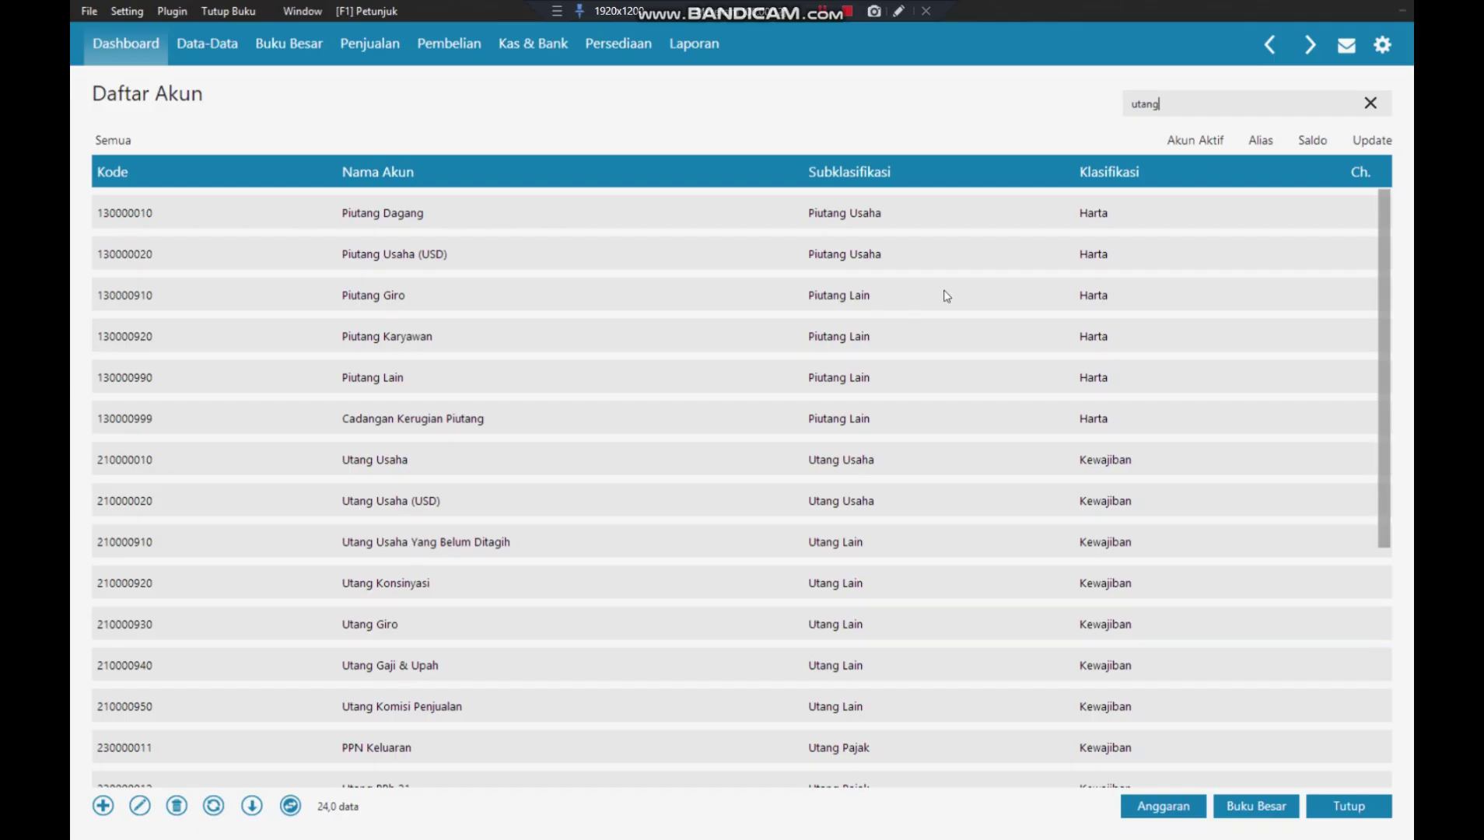
- Search the accounts for 'uang muk', 'utang devi' and 'devide', then clear the search
{"action": "key", "text": "BackSpace"}
{"action": "key", "text": "BackSpace"}
{"action": "key", "text": "BackSpace"}
{"action": "key", "text": "BackSpace"}
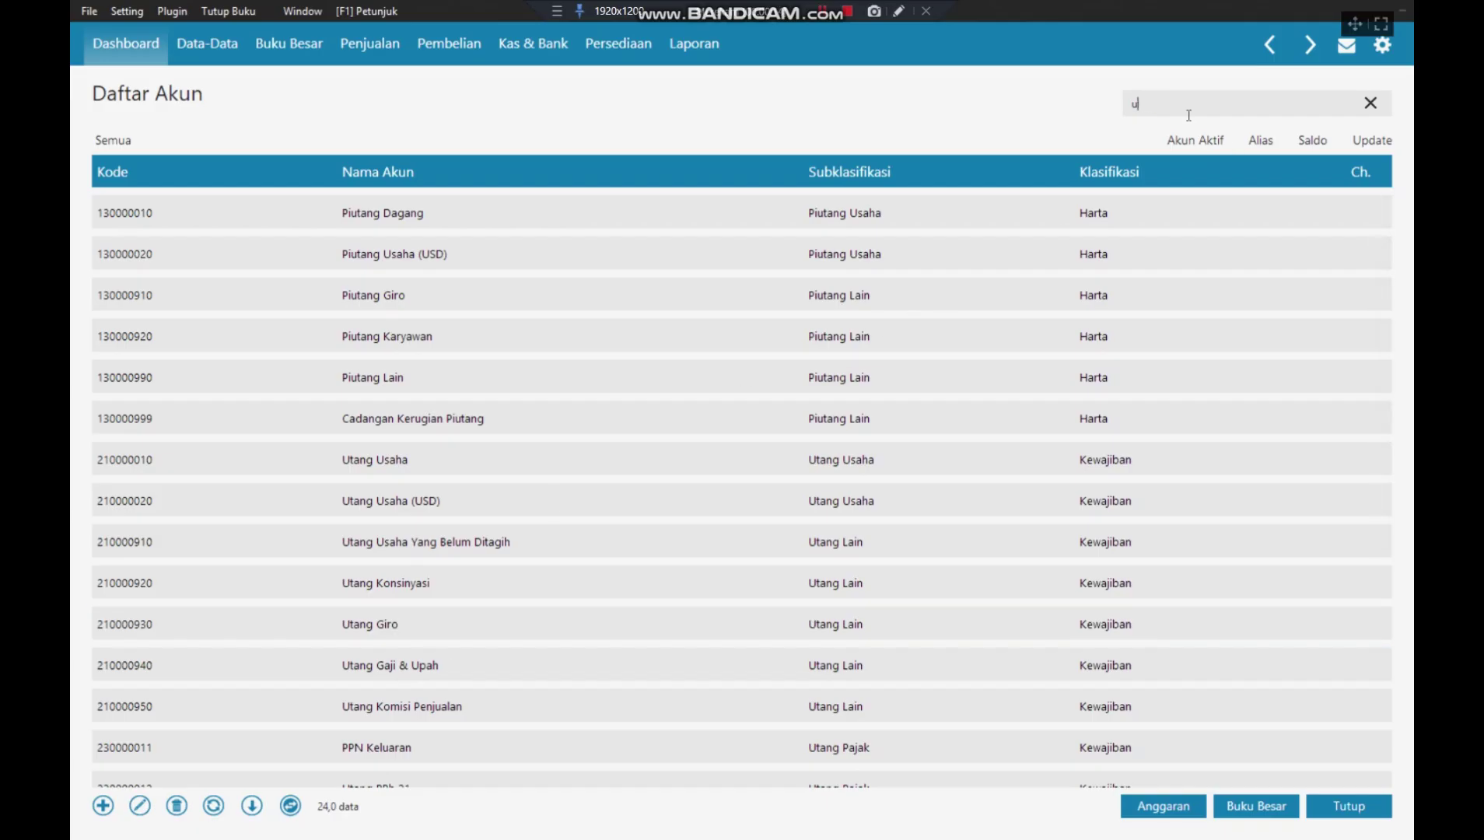
{"action": "type", "text": "ang muk"}
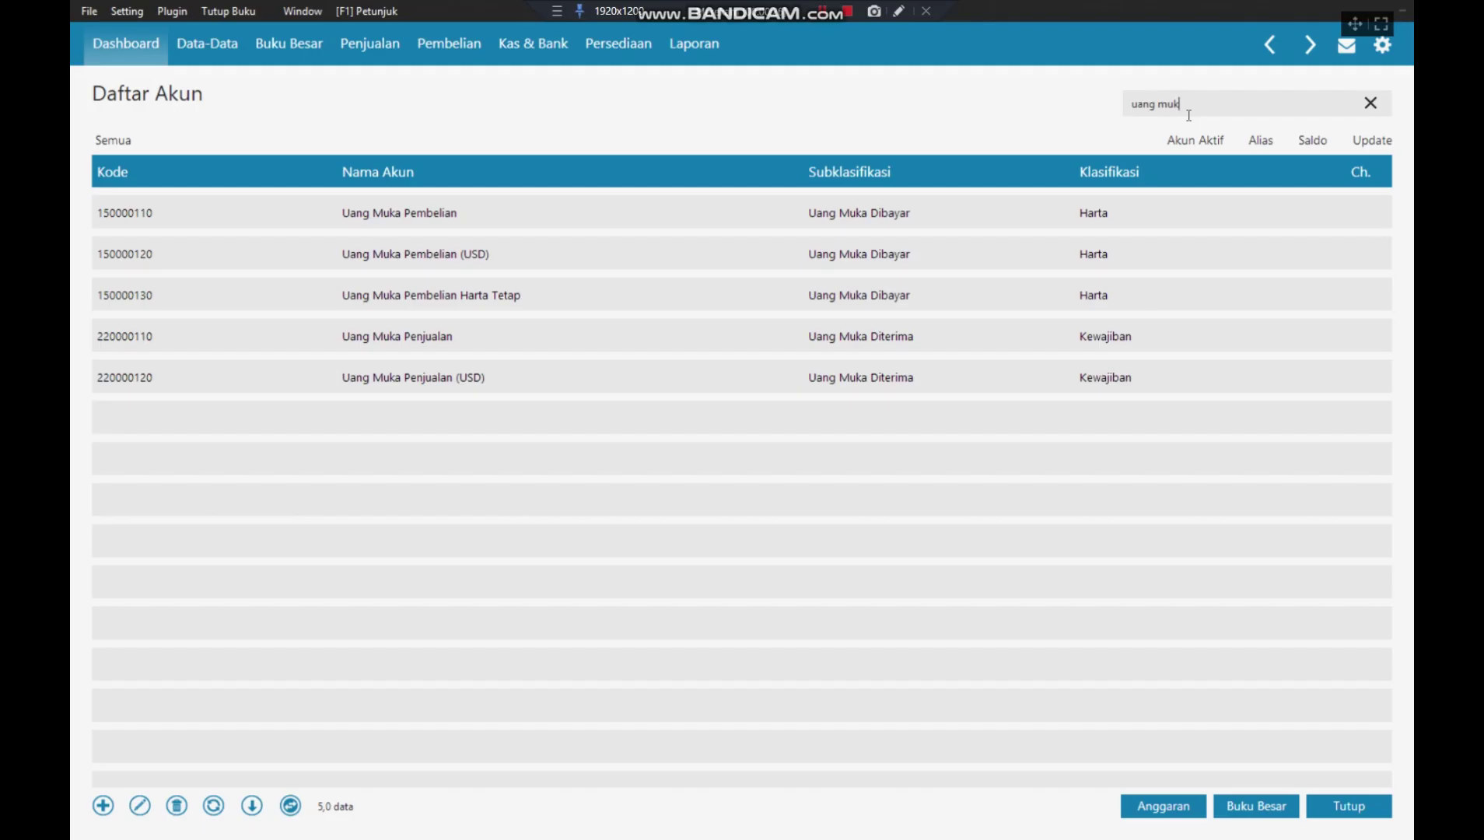
{"action": "key", "text": "BackSpace"}
{"action": "key", "text": "BackSpace"}
{"action": "key", "text": "BackSpace"}
{"action": "key", "text": "BackSpace"}
{"action": "key", "text": "BackSpace"}
{"action": "key", "text": "BackSpace"}
{"action": "key", "text": "BackSpace"}
{"action": "type", "text": "tang de"}
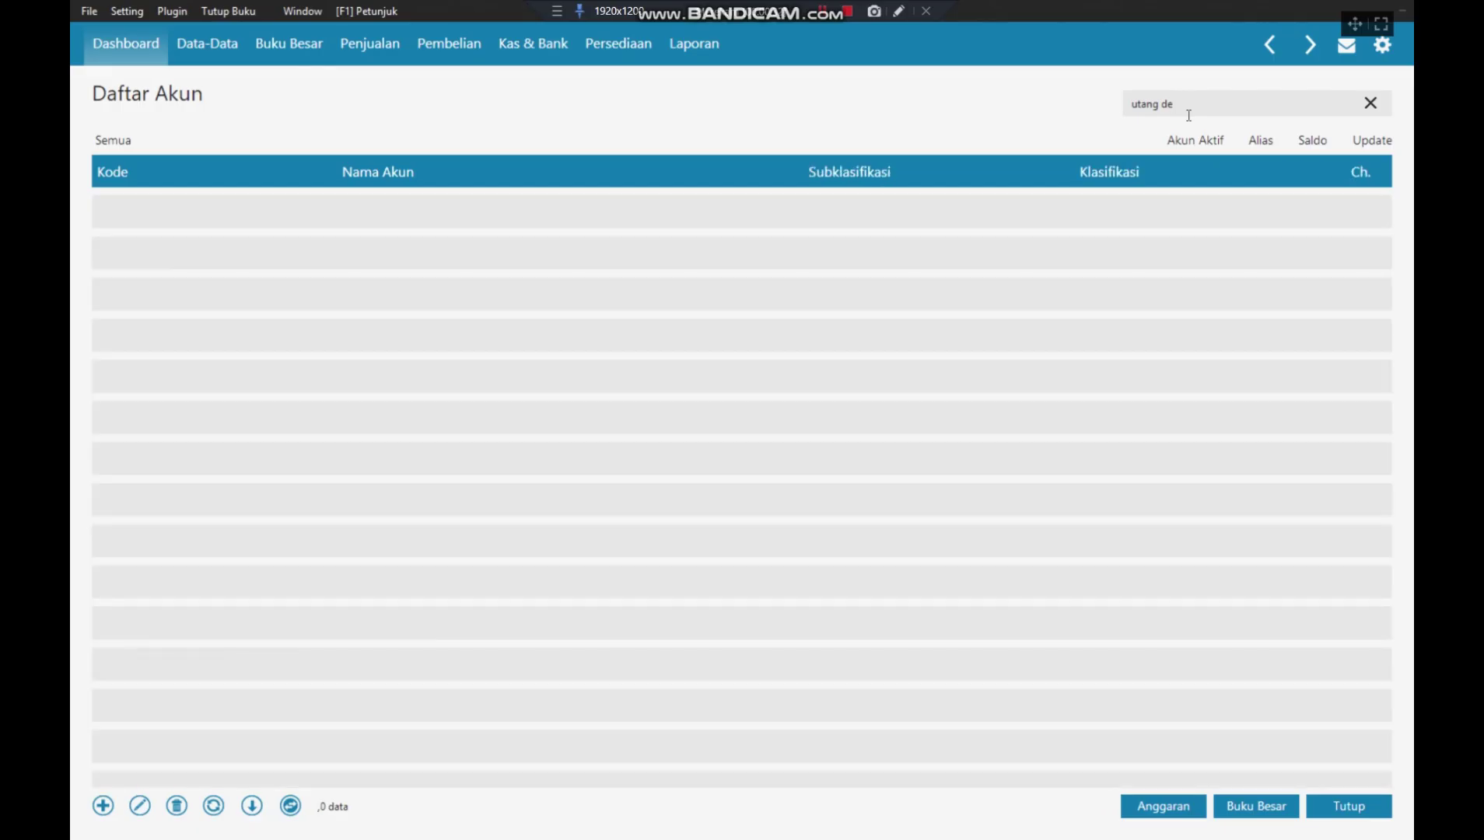
{"action": "type", "text": "vi"}
{"action": "key", "text": "BackSpace"}
{"action": "key", "text": "BackSpace"}
{"action": "key", "text": "BackSpace"}
{"action": "key", "text": "BackSpace"}
{"action": "key", "text": "BackSpace"}
{"action": "key", "text": "BackSpace"}
{"action": "key", "text": "BackSpace"}
{"action": "key", "text": "BackSpace"}
{"action": "key", "text": "BackSpace"}
{"action": "key", "text": "BackSpace"}
{"action": "type", "text": "devide"}
{"action": "key", "text": "BackSpace"}
{"action": "key", "text": "BackSpace"}
{"action": "key", "text": "BackSpace"}
{"action": "key", "text": "BackSpace"}
{"action": "key", "text": "BackSpace"}
{"action": "key", "text": "BackSpace"}
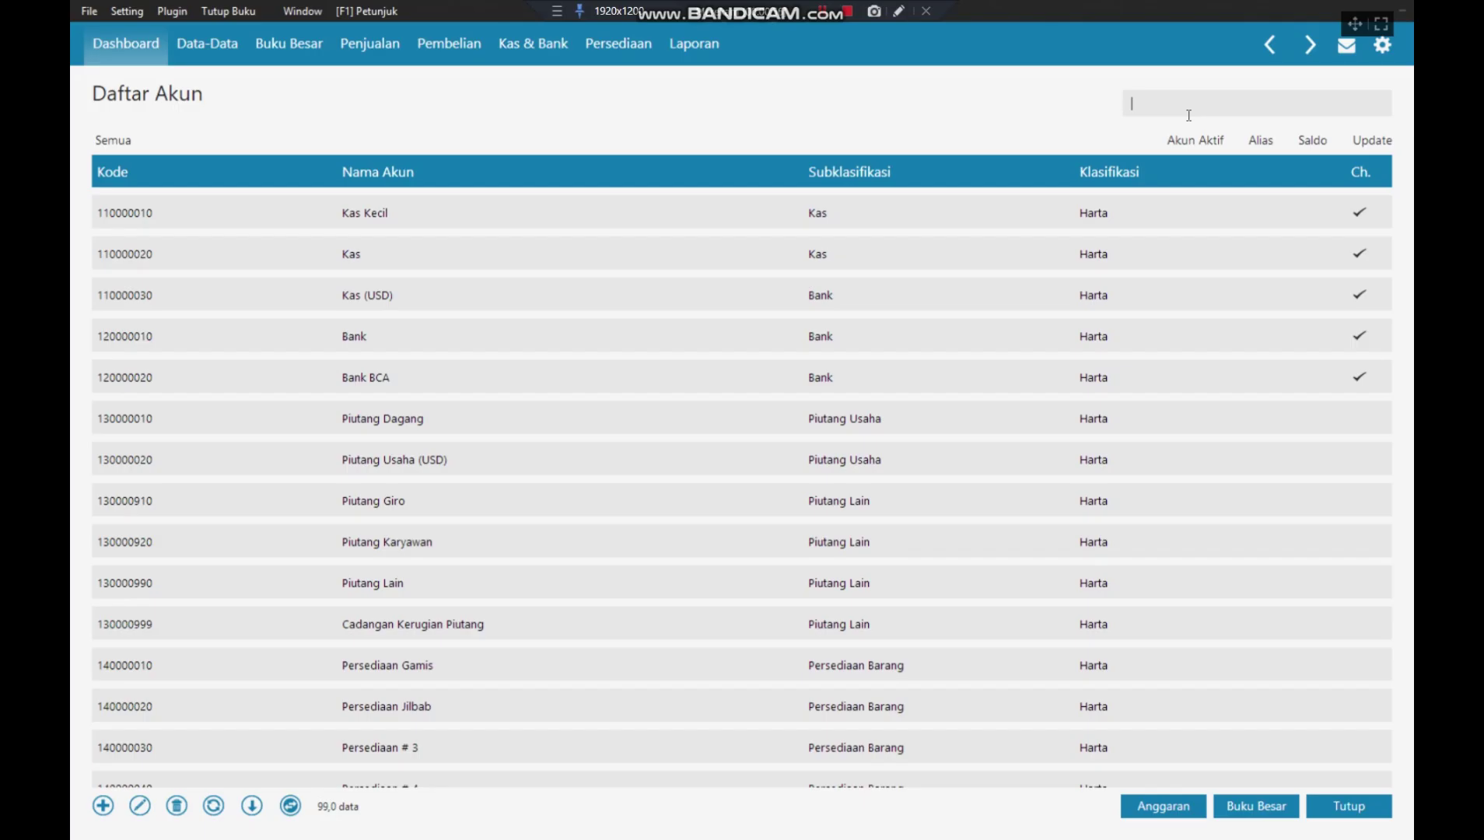
- Search the accounts for 'utang pp' and then 'modal', then clear the search
{"action": "type", "text": "utang pp"}
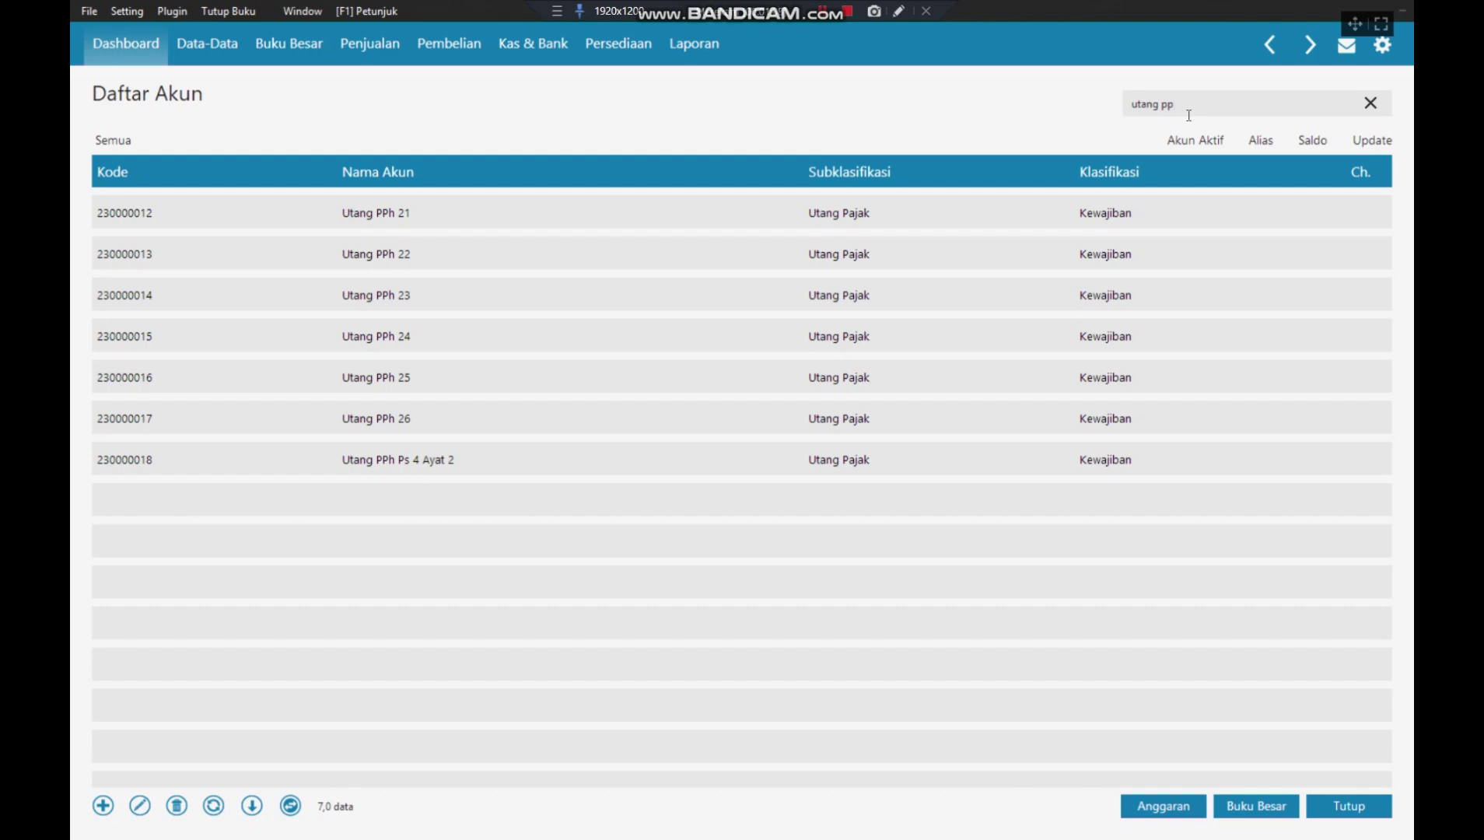
{"action": "key", "text": "BackSpace"}
{"action": "key", "text": "BackSpace"}
{"action": "key", "text": "BackSpace"}
{"action": "key", "text": "BackSpace"}
{"action": "key", "text": "BackSpace"}
{"action": "key", "text": "BackSpace"}
{"action": "key", "text": "BackSpace"}
{"action": "key", "text": "BackSpace"}
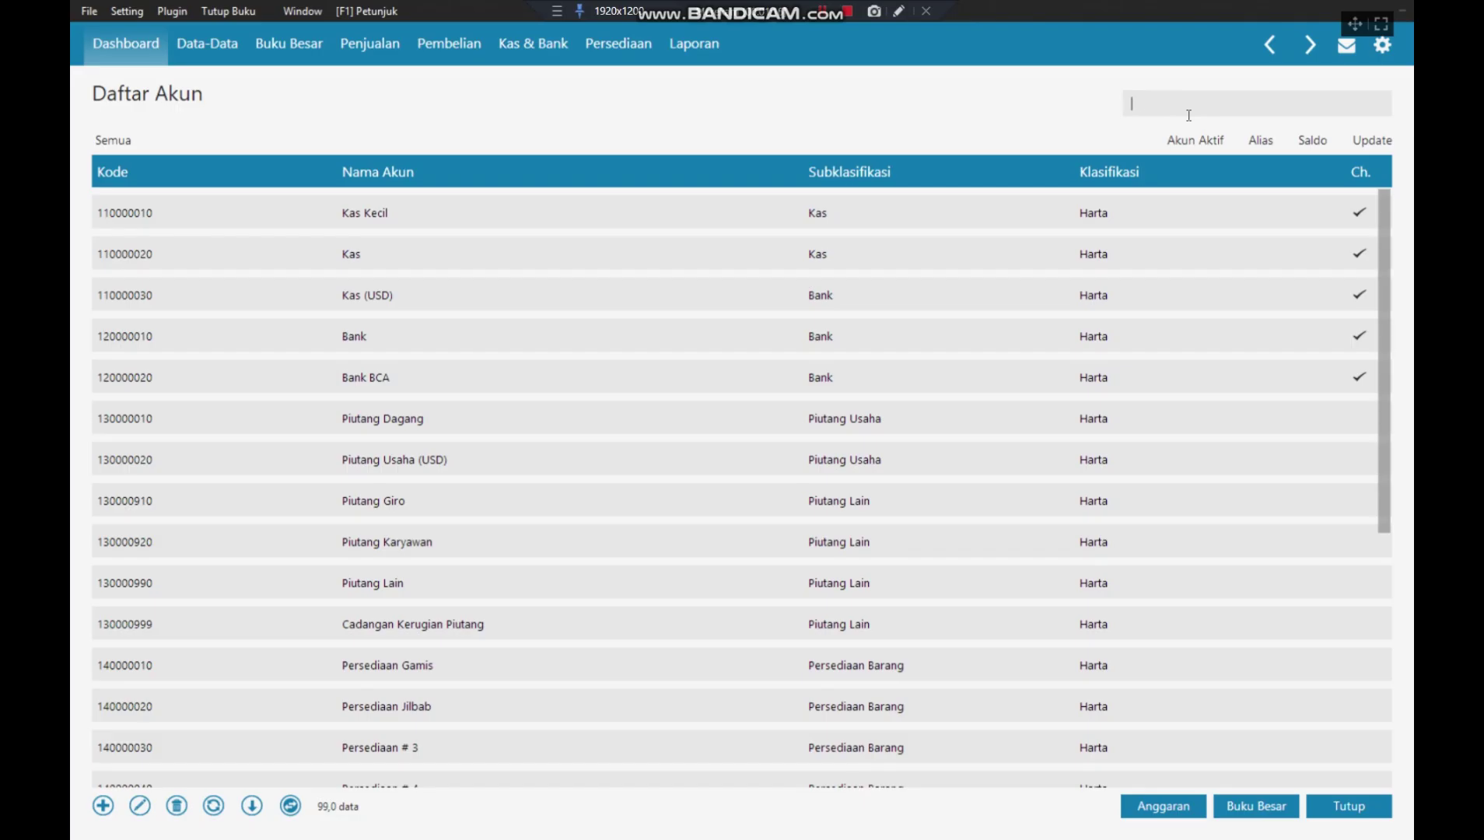
{"action": "type", "text": "mudal"}
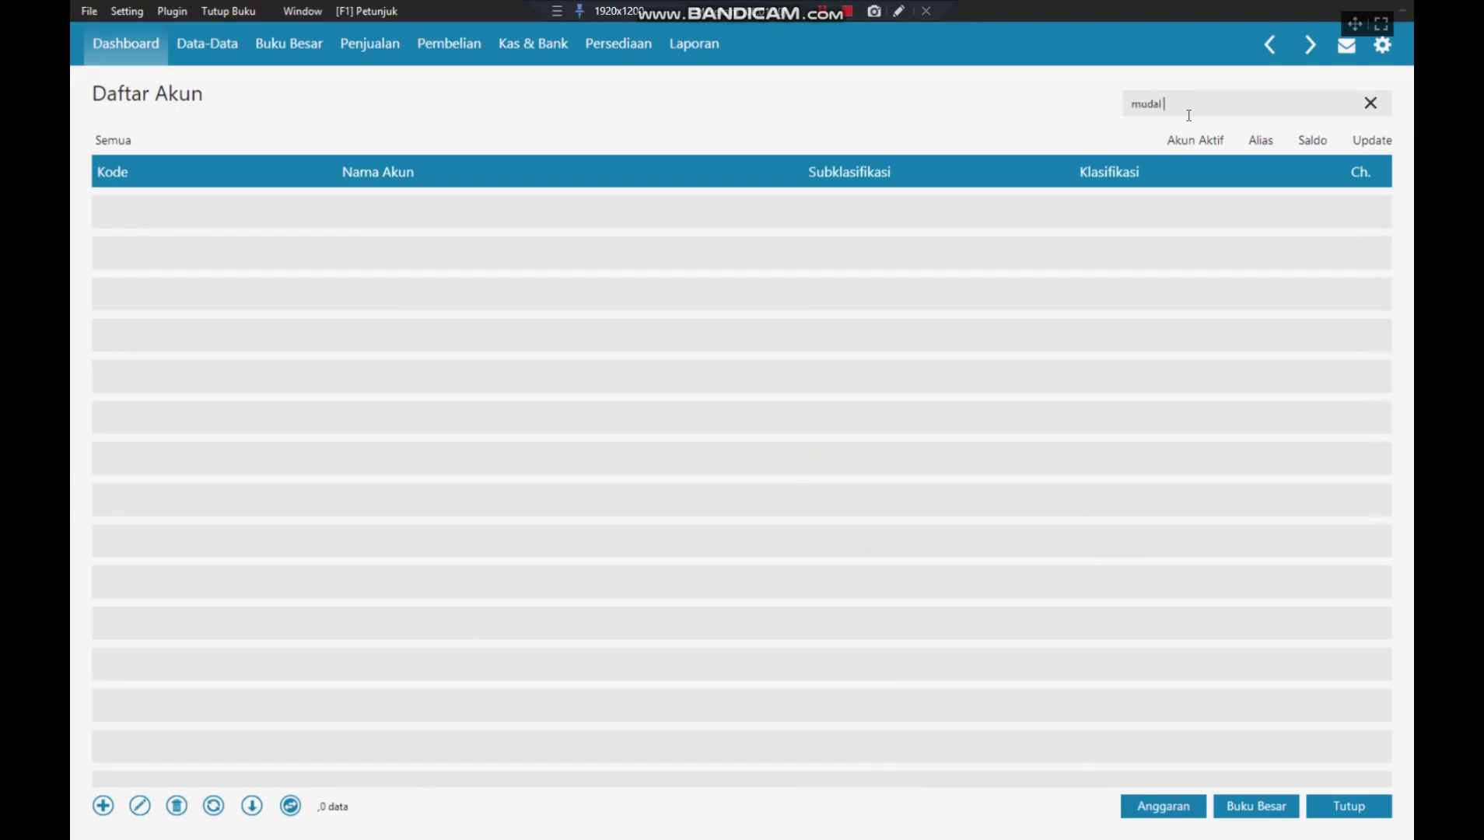
{"action": "type", "text": " se"}
{"action": "key", "text": "BackSpace"}
{"action": "key", "text": "BackSpace"}
{"action": "type", "text": "d"}
{"action": "type", "text": "i"}
{"action": "key", "text": "BackSpace"}
{"action": "key", "text": "BackSpace"}
{"action": "key", "text": "BackSpace"}
{"action": "key", "text": "BackSpace"}
{"action": "key", "text": "BackSpace"}
{"action": "key", "text": "BackSpace"}
{"action": "key", "text": "BackSpace"}
{"action": "key", "text": "BackSpace"}
{"action": "type", "text": "modal"}
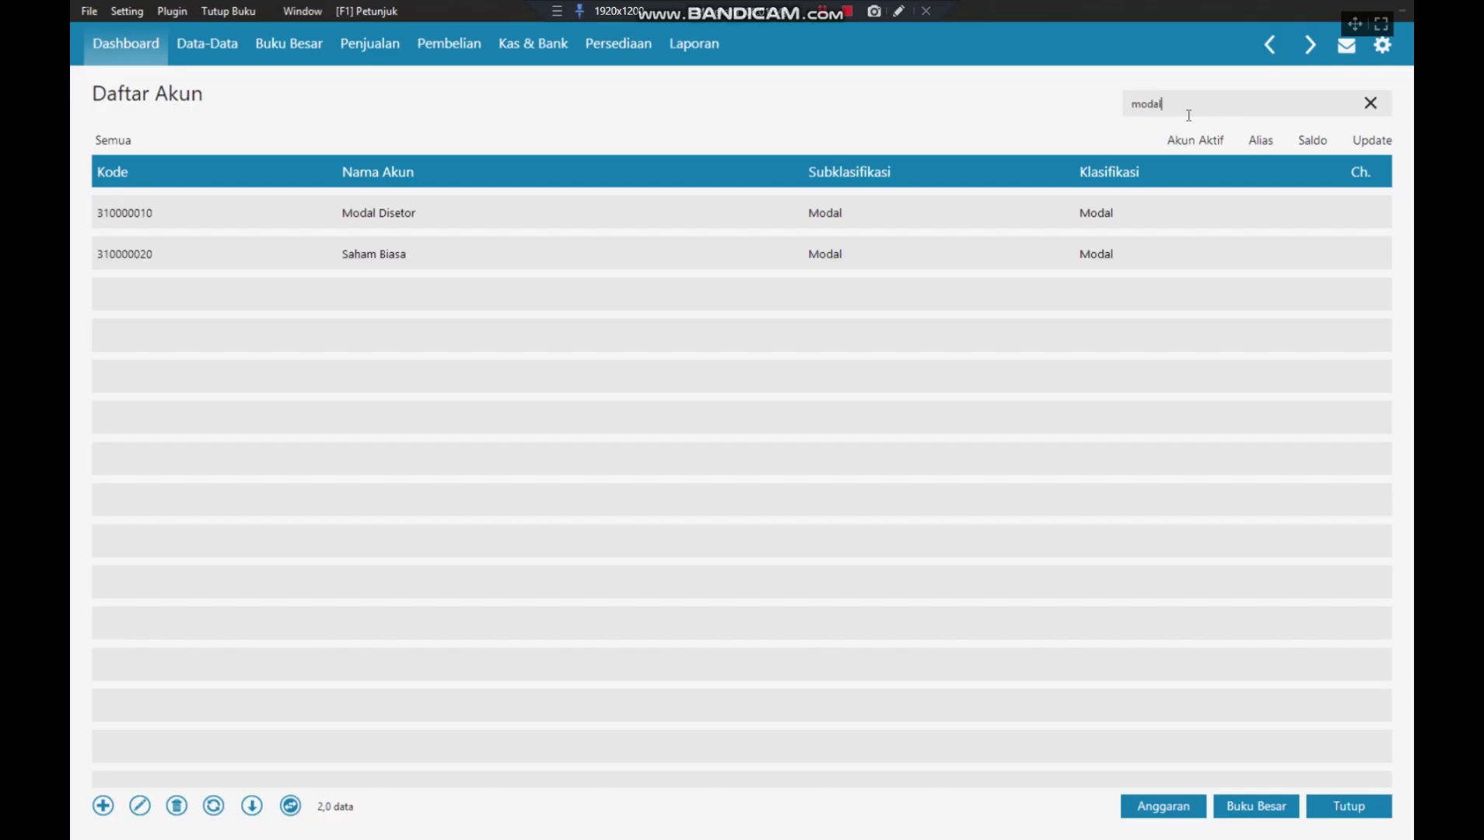
{"action": "key", "text": "Escape"}
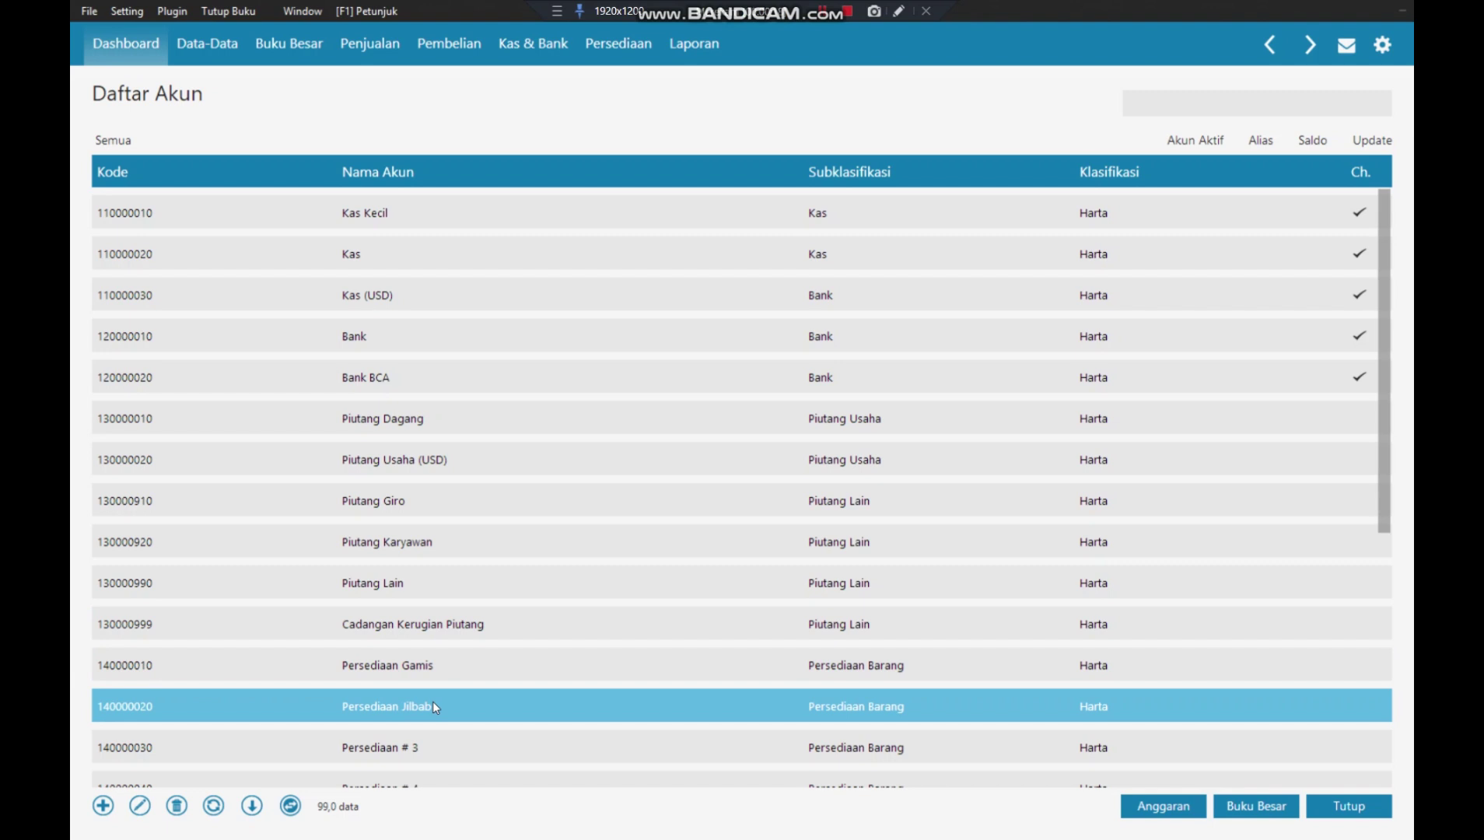
- Search for 'asuran', then 'sewa' for rent accounts, then 'pp' for tax accounts
{"action": "left_click", "coordinate": [1150, 101]}
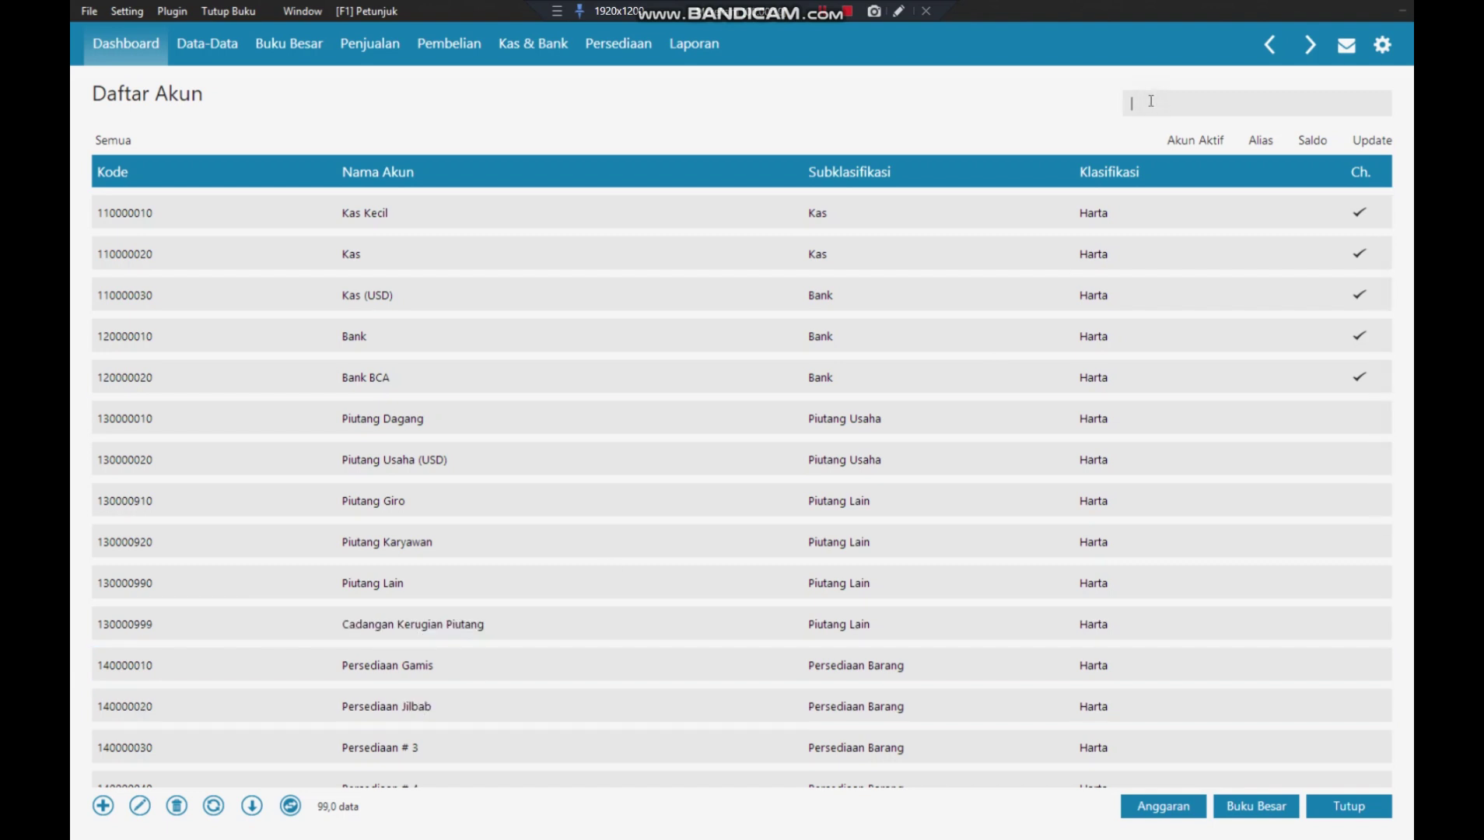
{"action": "type", "text": "asuran"}
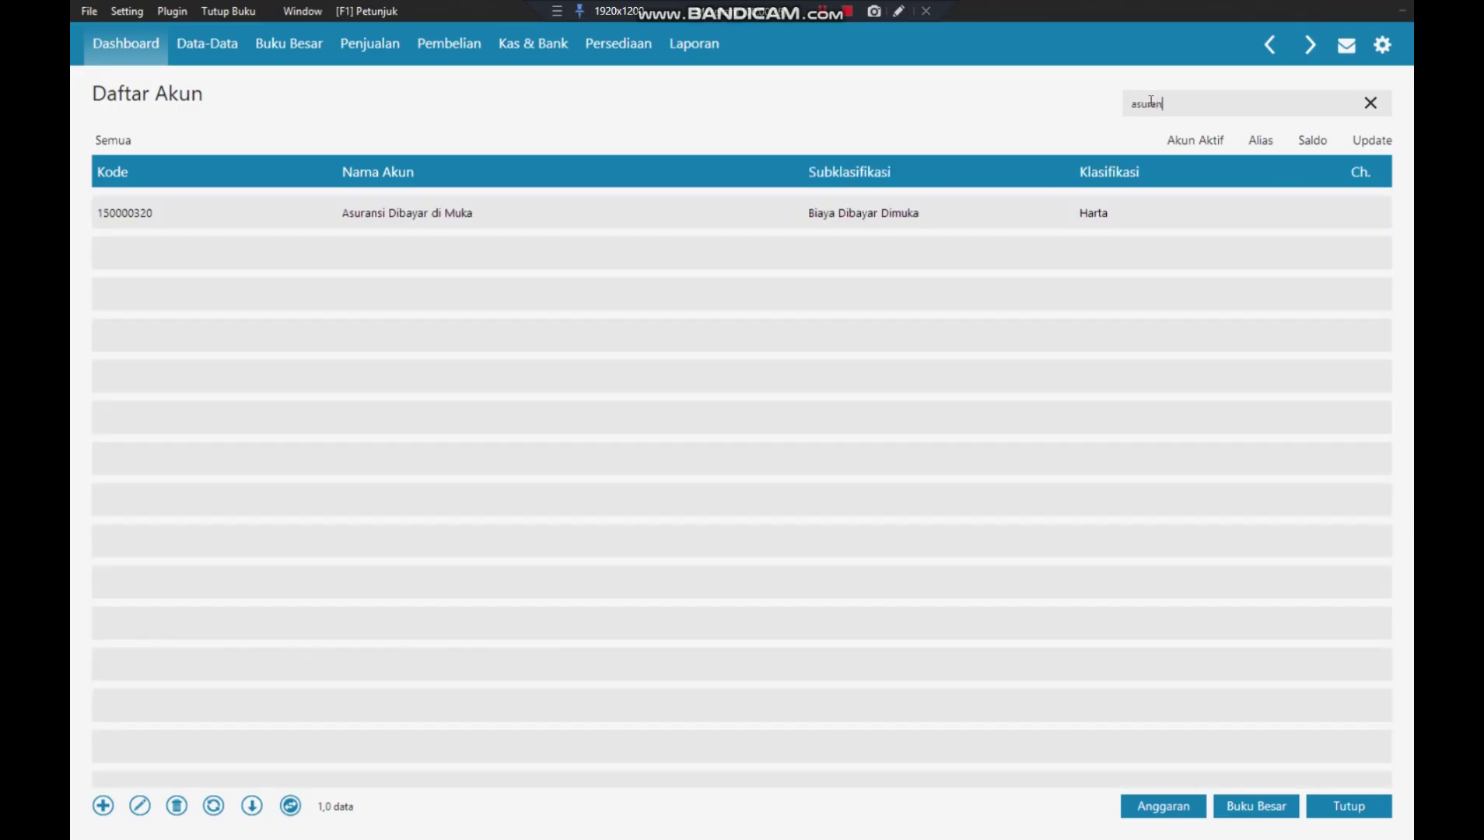
{"action": "key", "text": "BackSpace"}
{"action": "key", "text": "BackSpace"}
{"action": "key", "text": "BackSpace"}
{"action": "key", "text": "BackSpace"}
{"action": "key", "text": "BackSpace"}
{"action": "key", "text": "BackSpace"}
{"action": "type", "text": "sewa"}
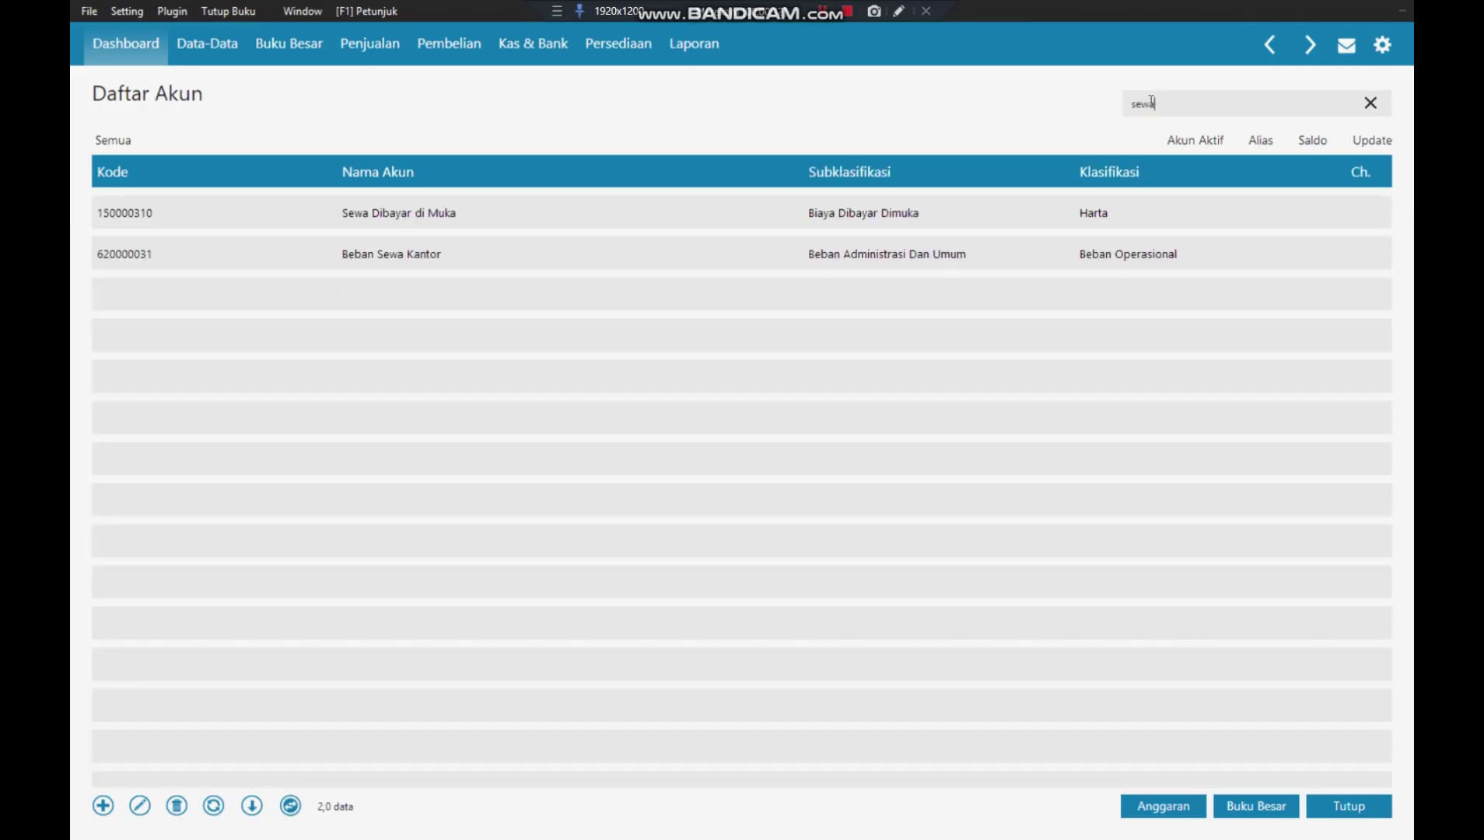
{"action": "key", "text": "BackSpace"}
{"action": "key", "text": "BackSpace"}
{"action": "key", "text": "BackSpace"}
{"action": "key", "text": "BackSpace"}
{"action": "type", "text": "pp"}
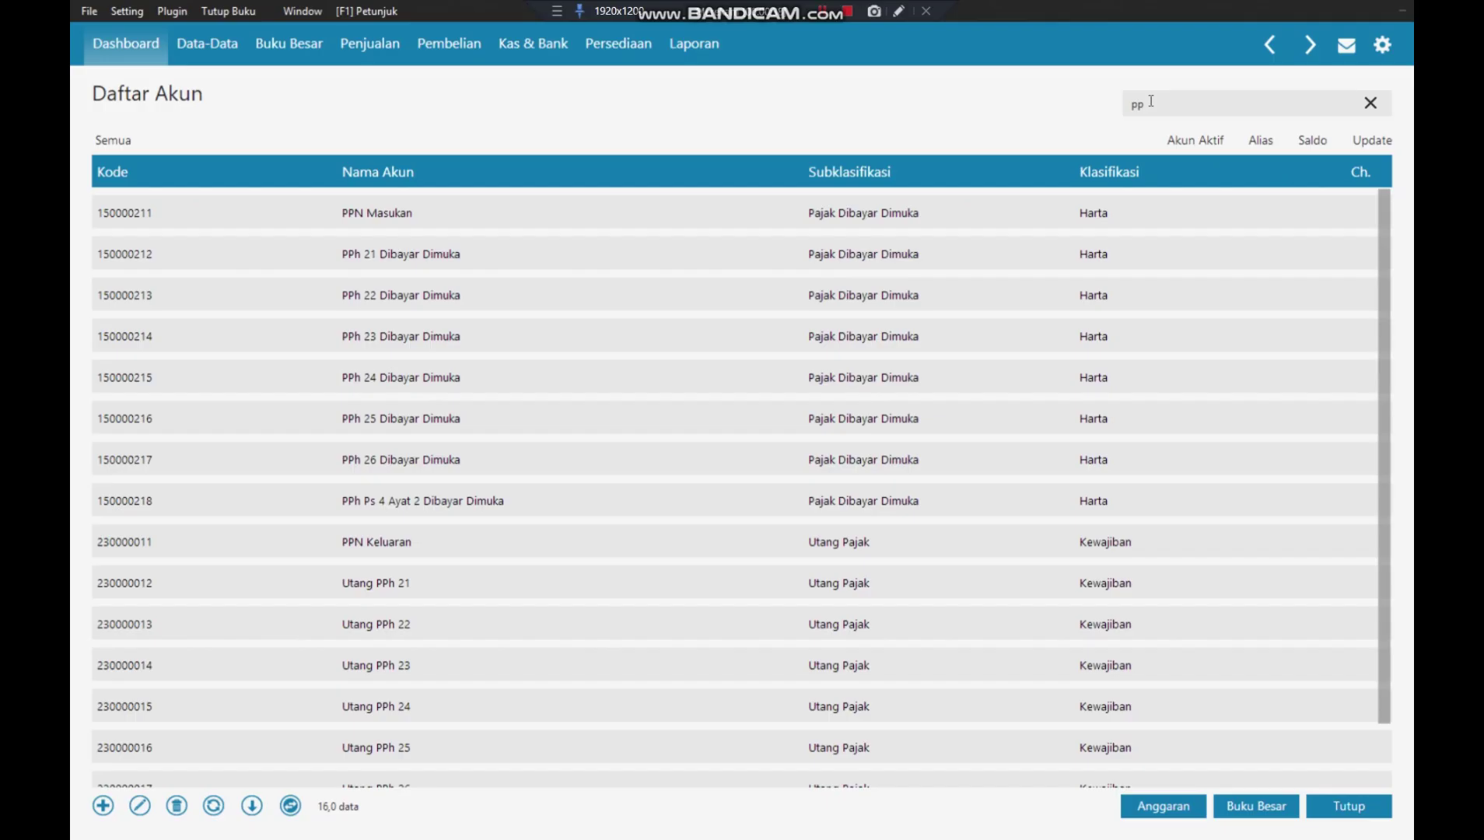
- Widen the account search to 'pp' and select PPh 21 through PPh 26 Dibayar Dimuka
{"action": "type", "text": "n"}
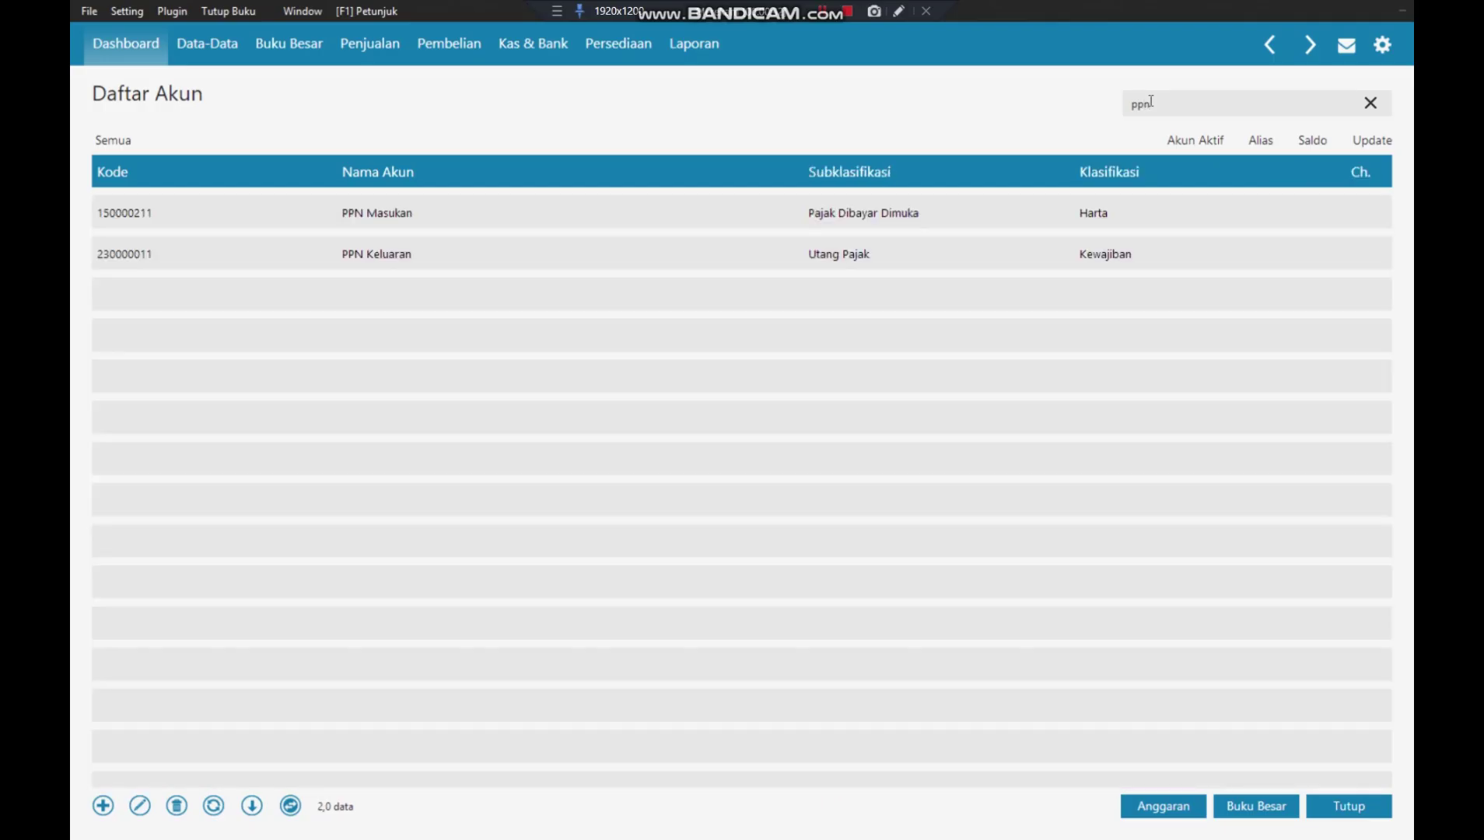
{"action": "key", "text": "BackSpace"}
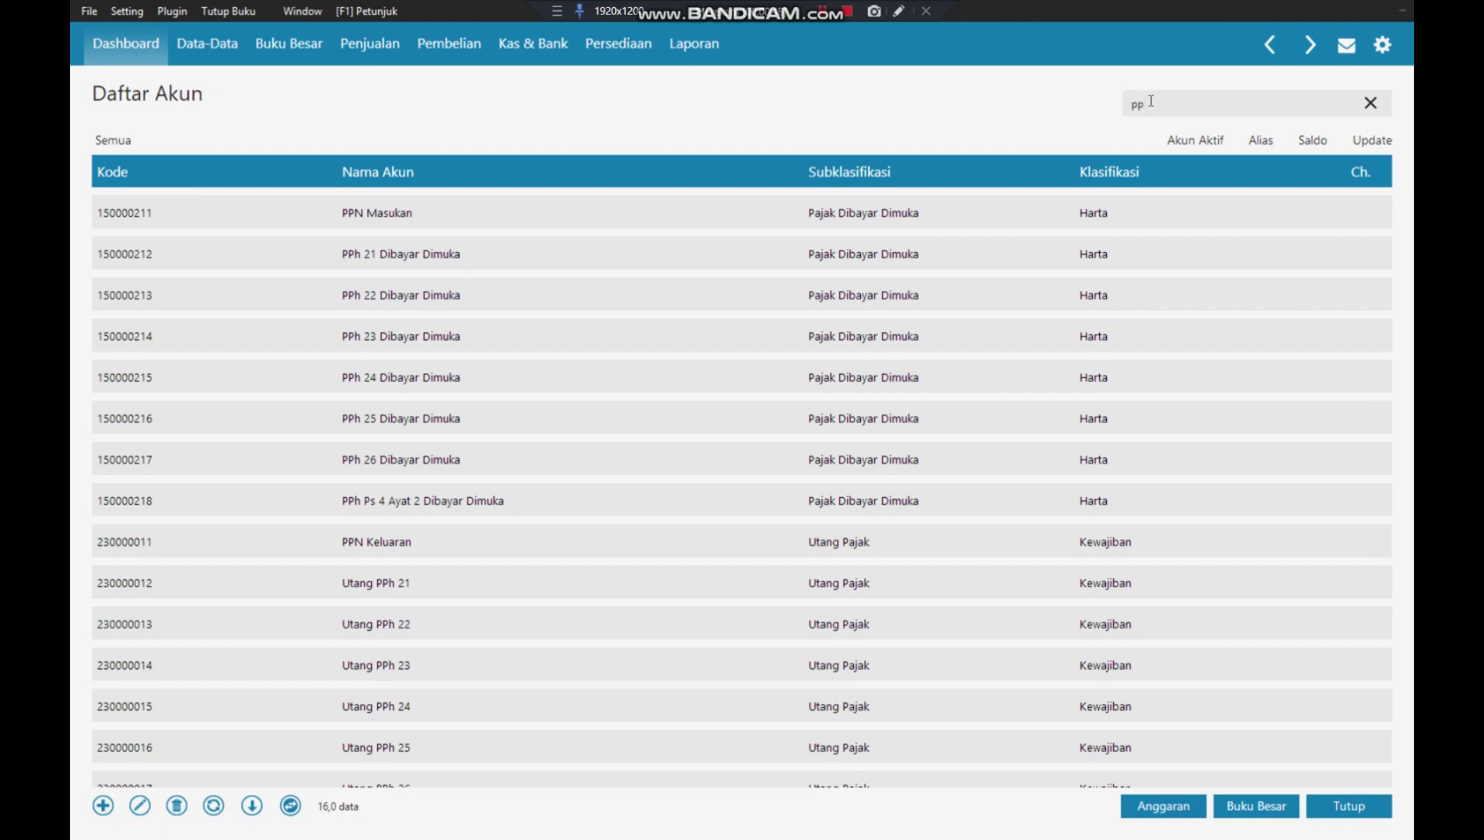
{"action": "type", "text": "n"}
{"action": "key", "text": "BackSpace"}
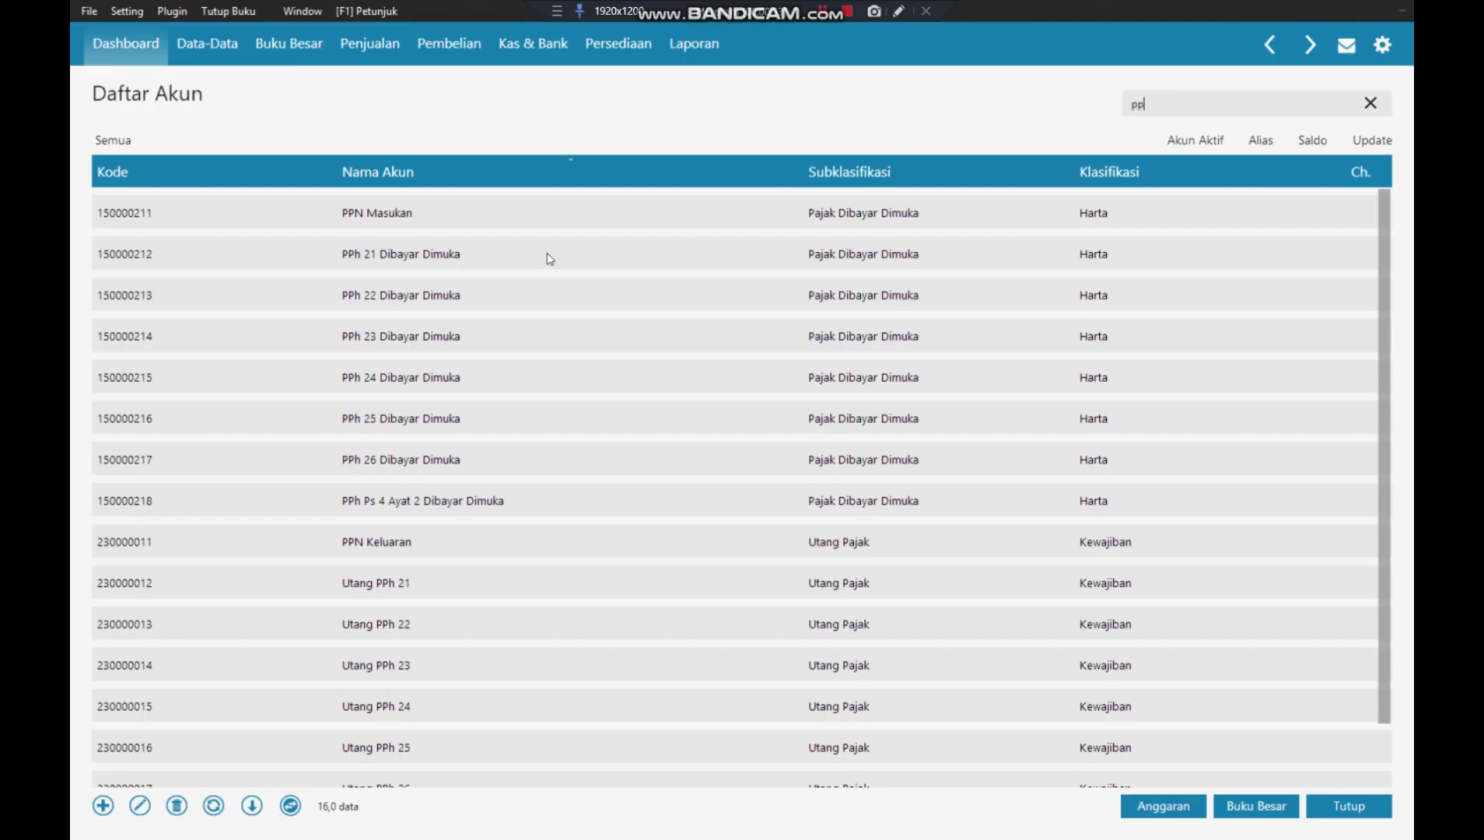
{"action": "left_click", "coordinate": [523, 262]}
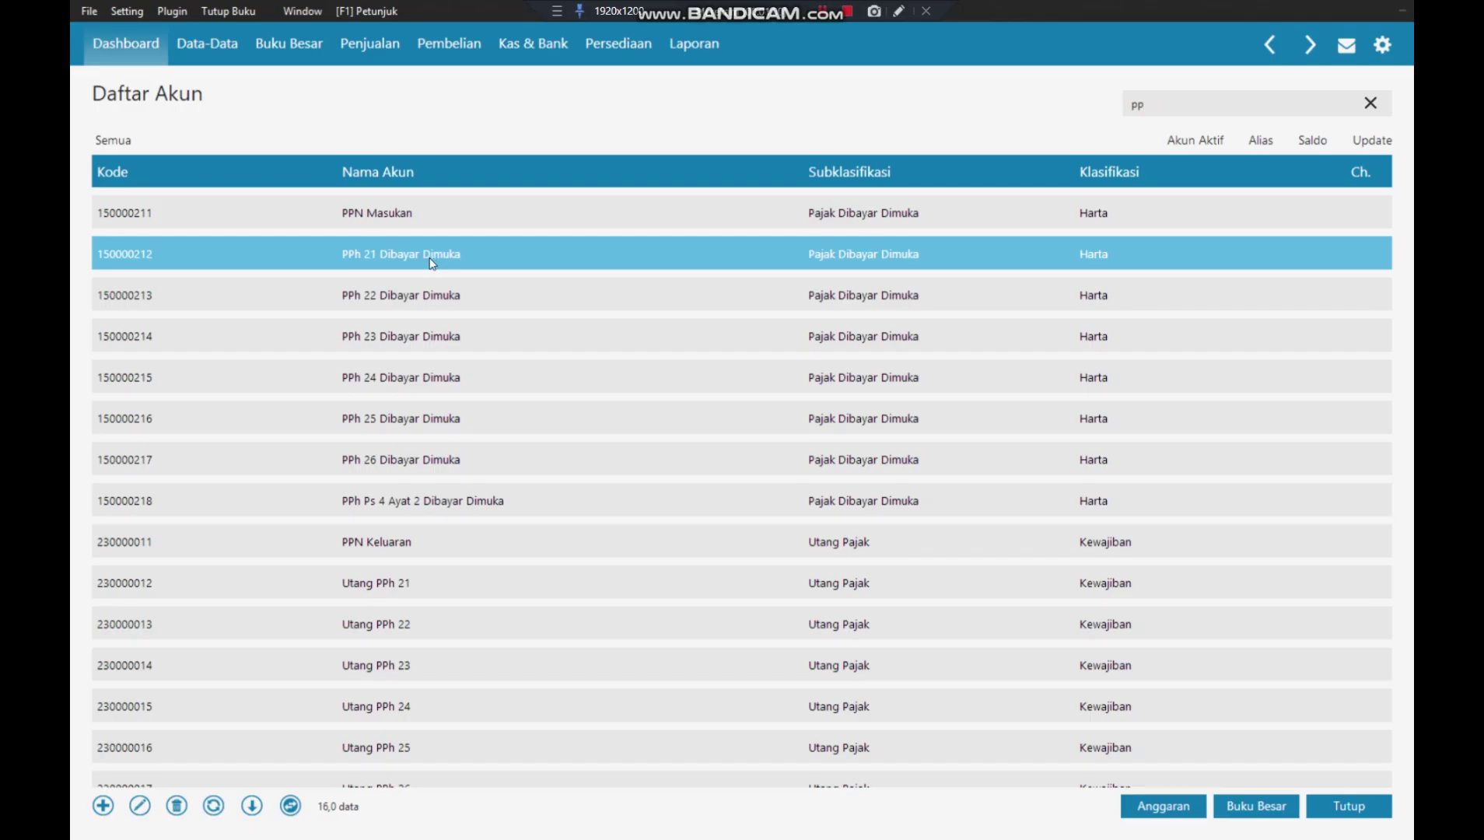
{"action": "left_click", "coordinate": [430, 295]}
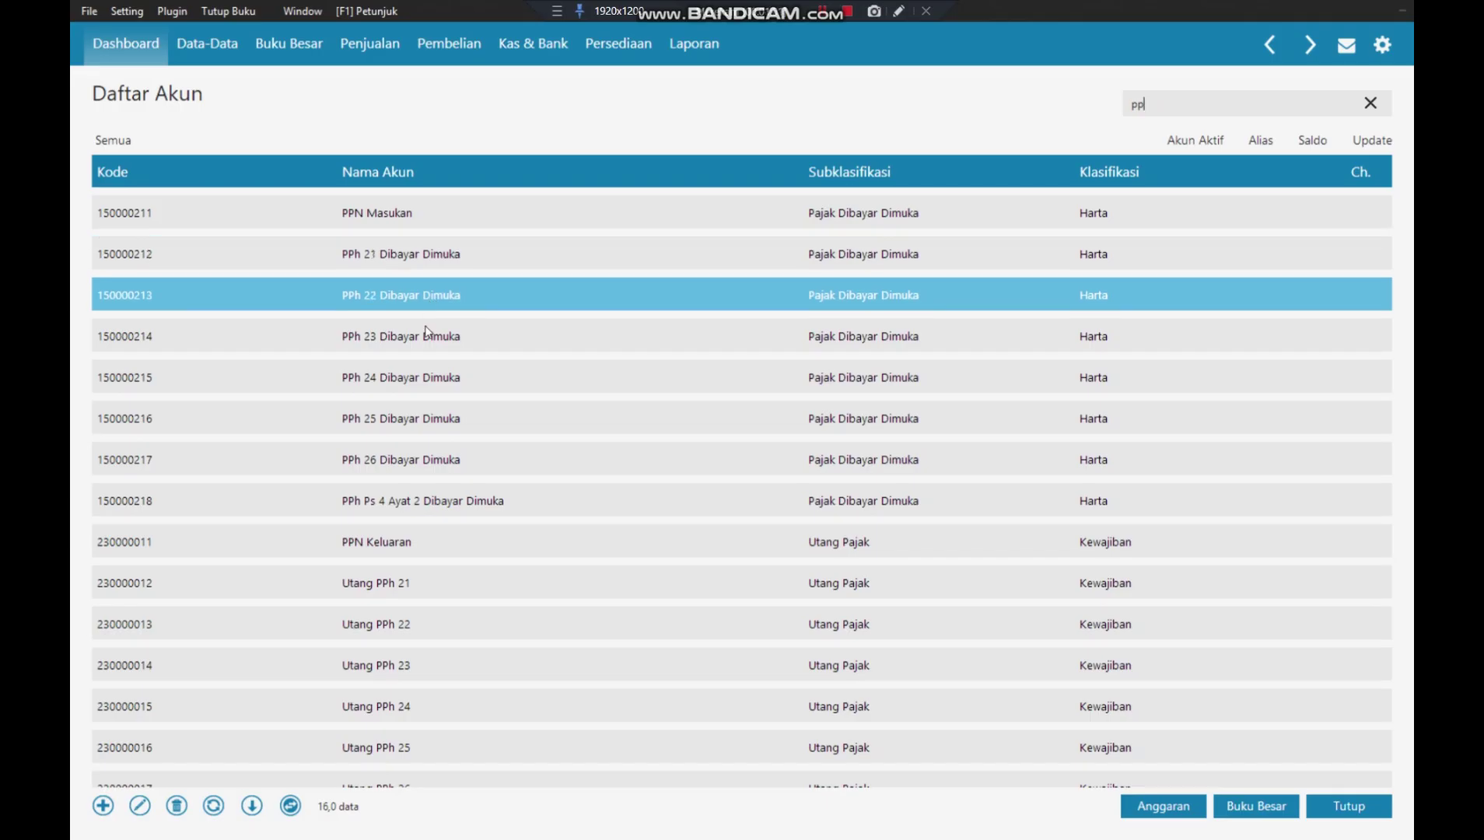
{"action": "left_click", "coordinate": [417, 461]}
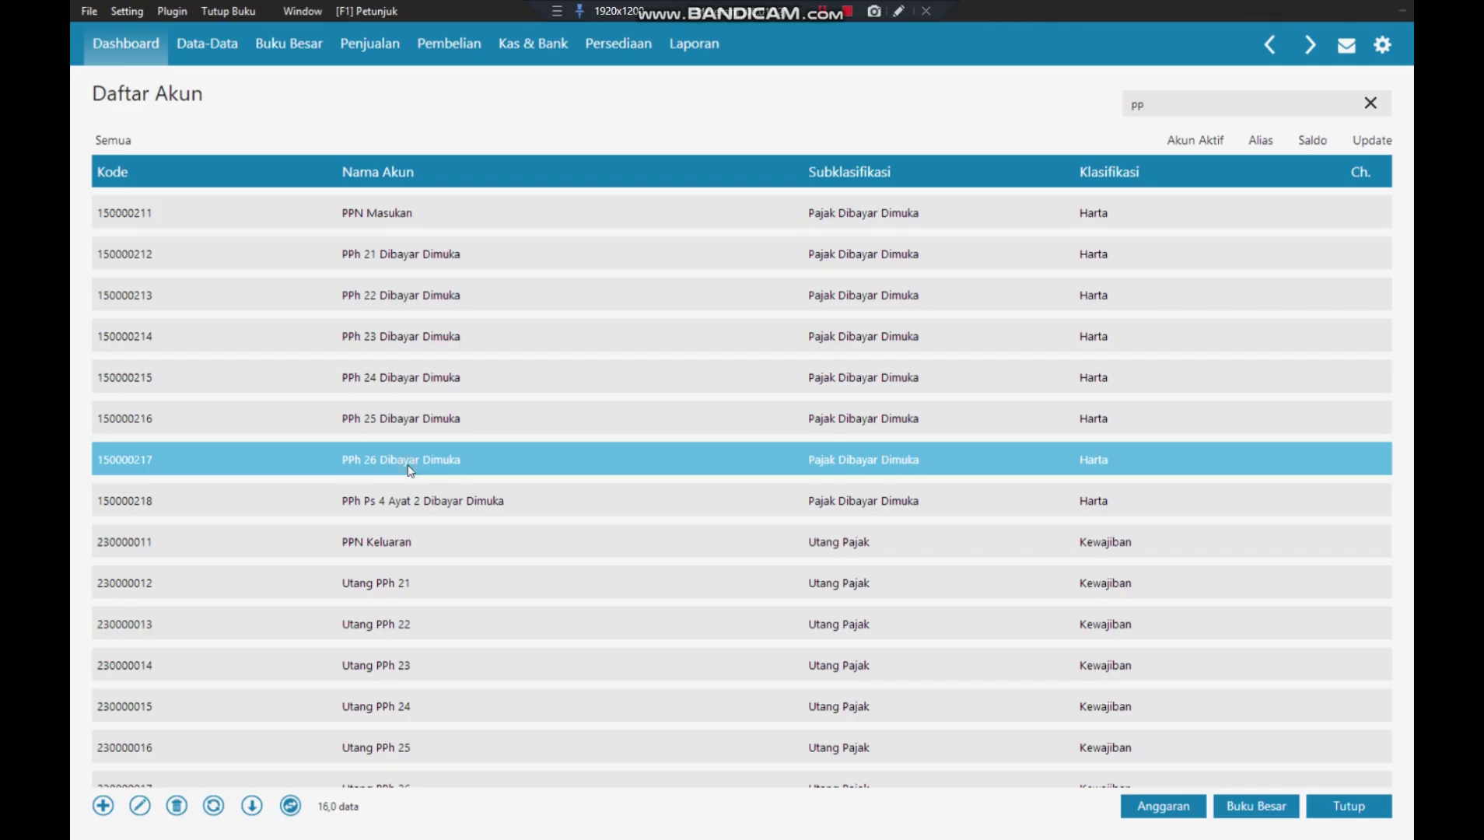
- Change account 150000217's name from PPh 26 Dibayar Dimuka to PPn Dibayar Dimuka
{"action": "double_click", "coordinate": [410, 470]}
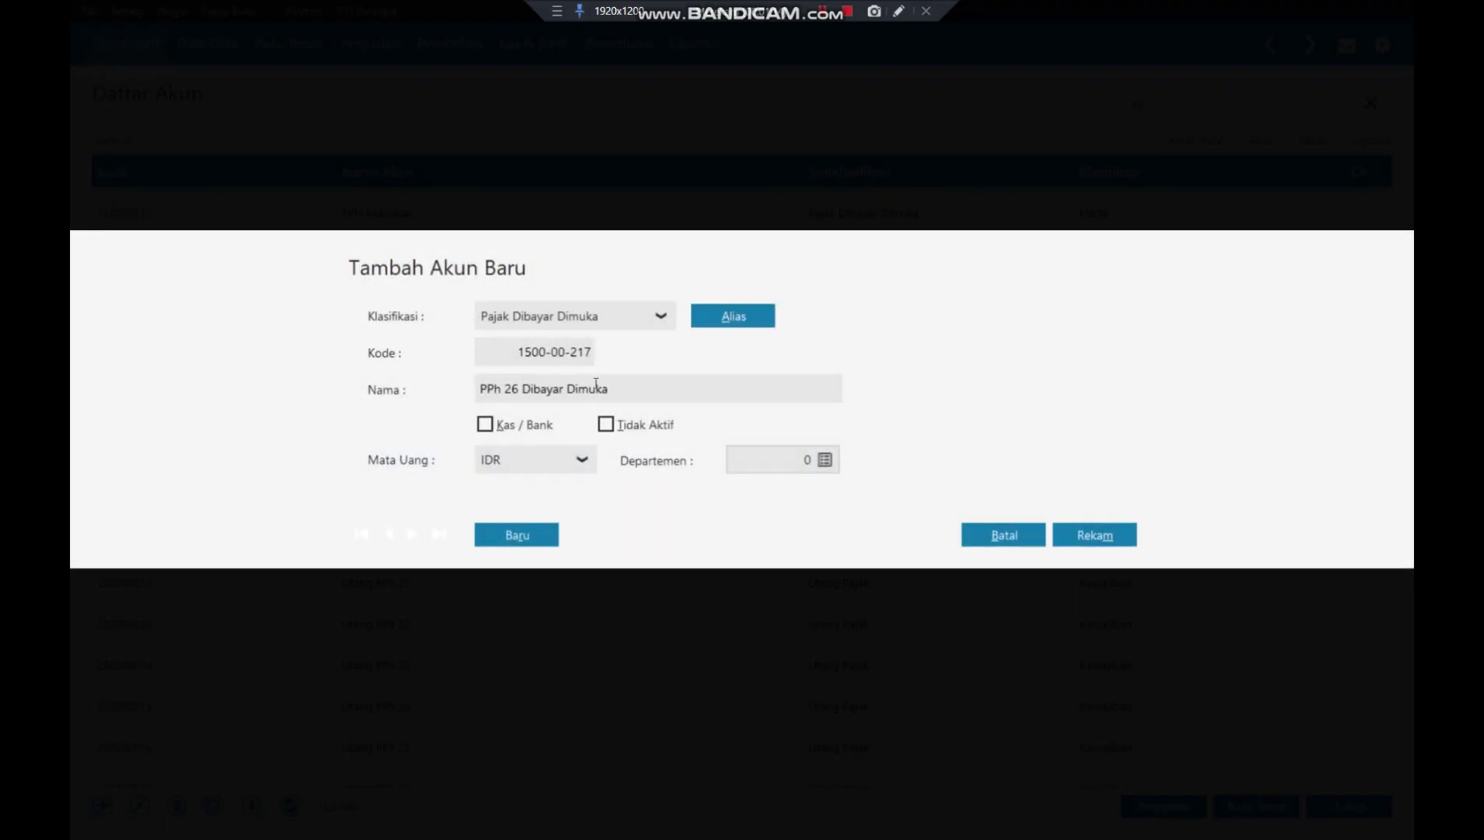
{"action": "left_click", "coordinate": [520, 382]}
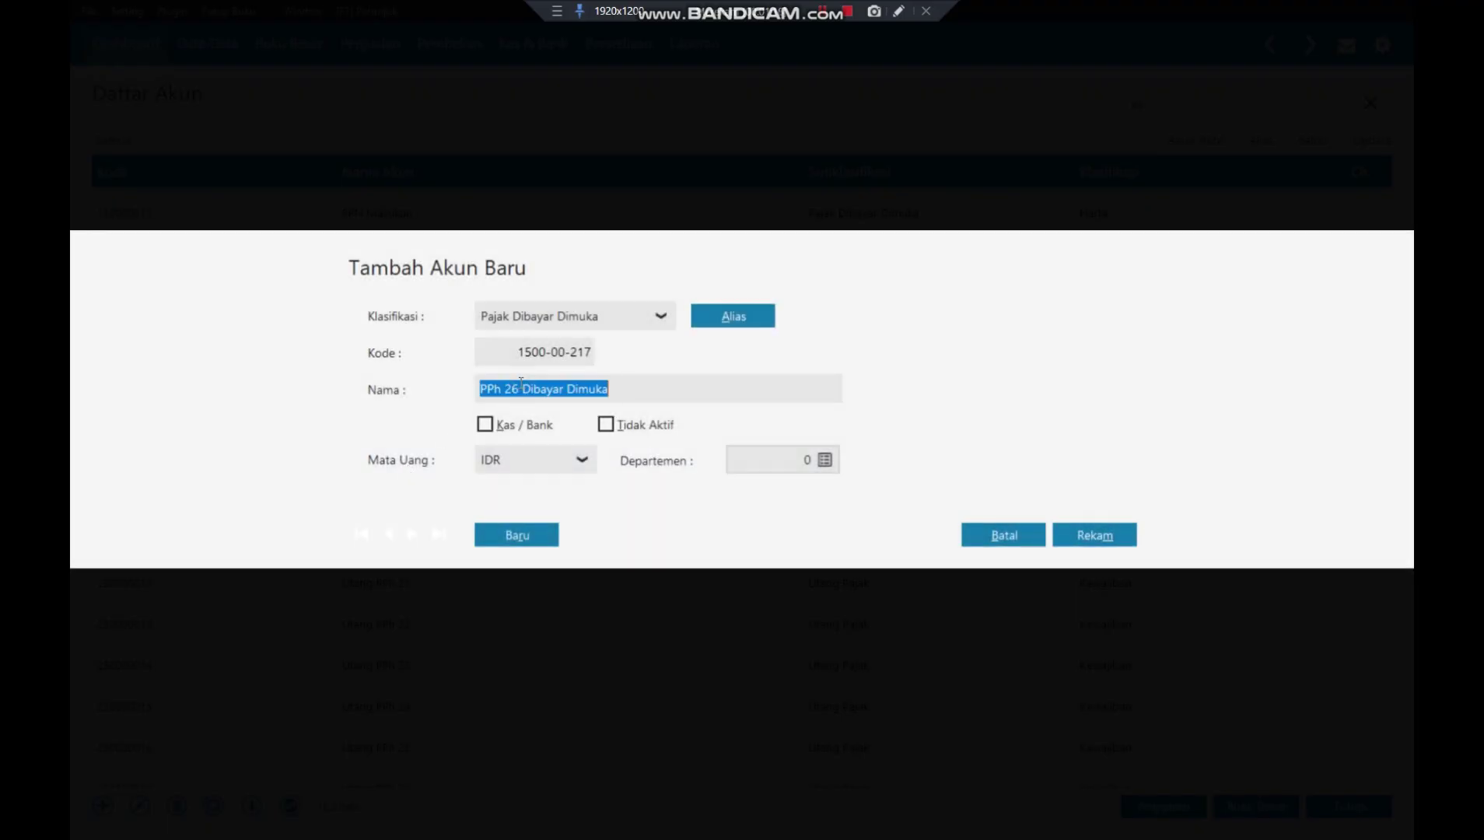
{"action": "left_click", "coordinate": [521, 382]}
{"action": "key", "text": "BackSpace"}
{"action": "key", "text": "BackSpace"}
{"action": "key", "text": "BackSpace"}
{"action": "key", "text": "BackSpace"}
{"action": "key", "text": "BackSpace"}
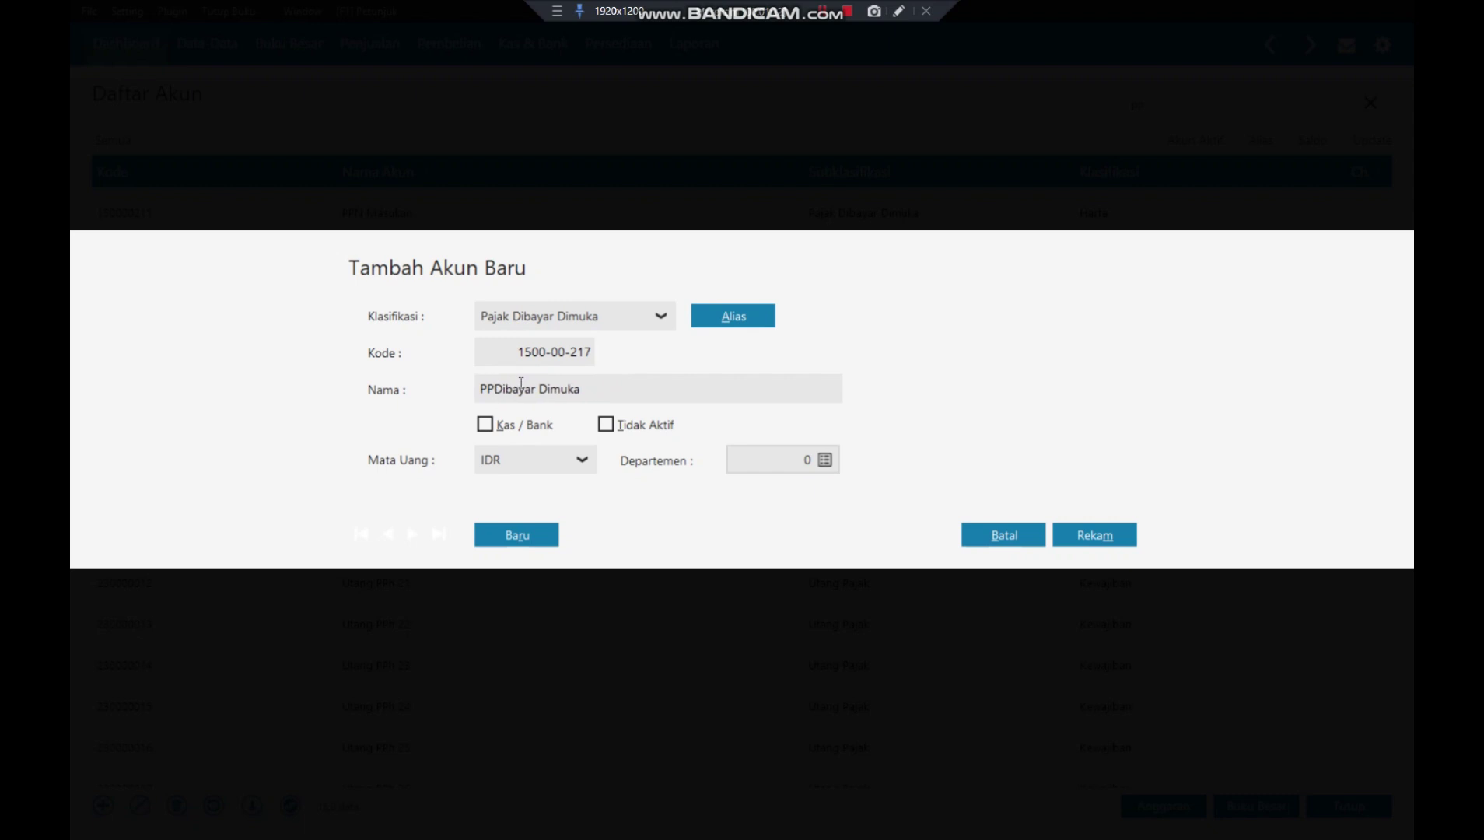
{"action": "type", "text": "n"}
- Save the renamed PPn Dibayar Dimuka account, then search the account list for 'pph'
{"action": "left_click", "coordinate": [1105, 535]}
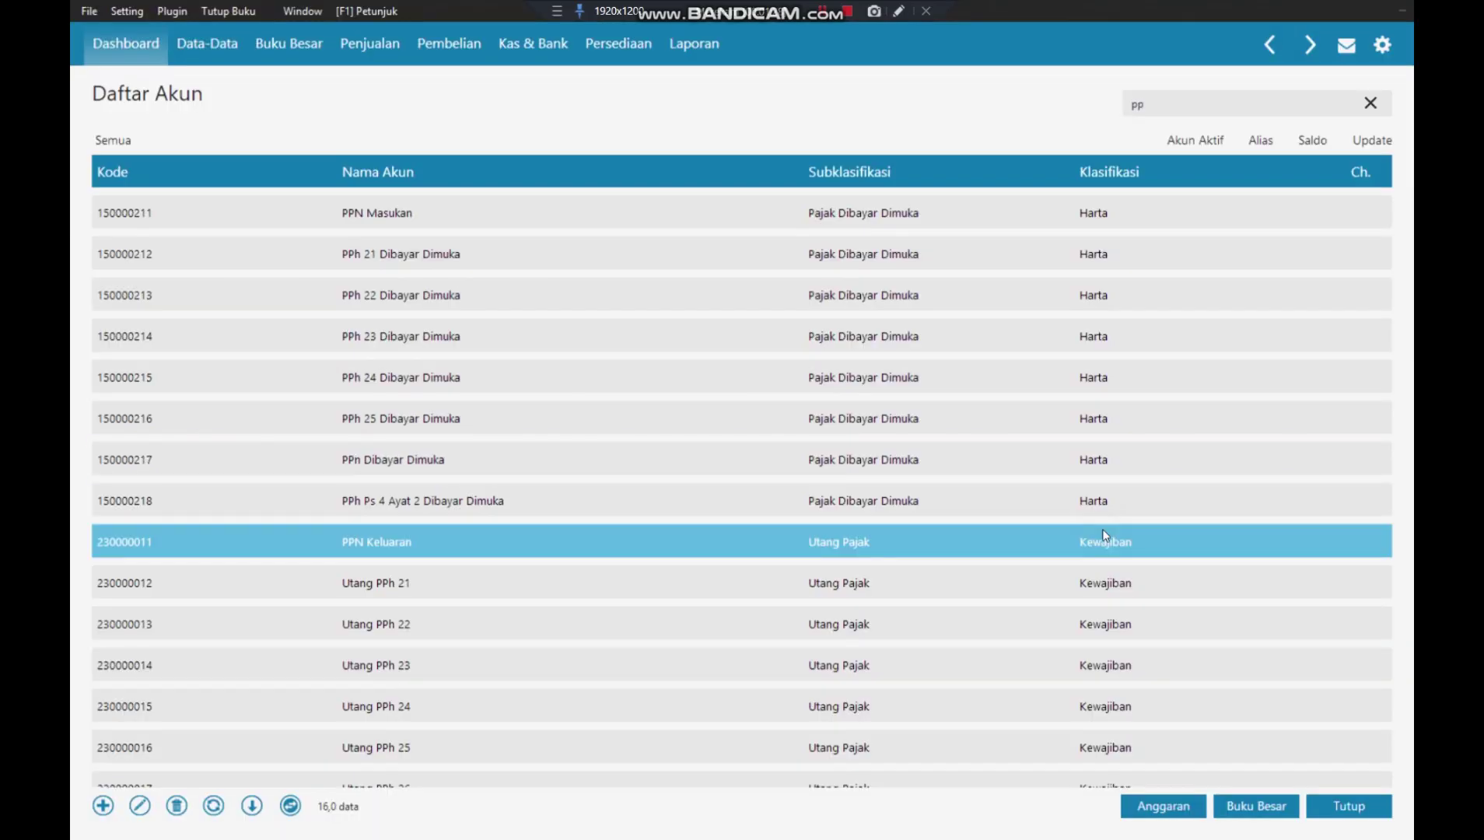
{"action": "left_click", "coordinate": [847, 377]}
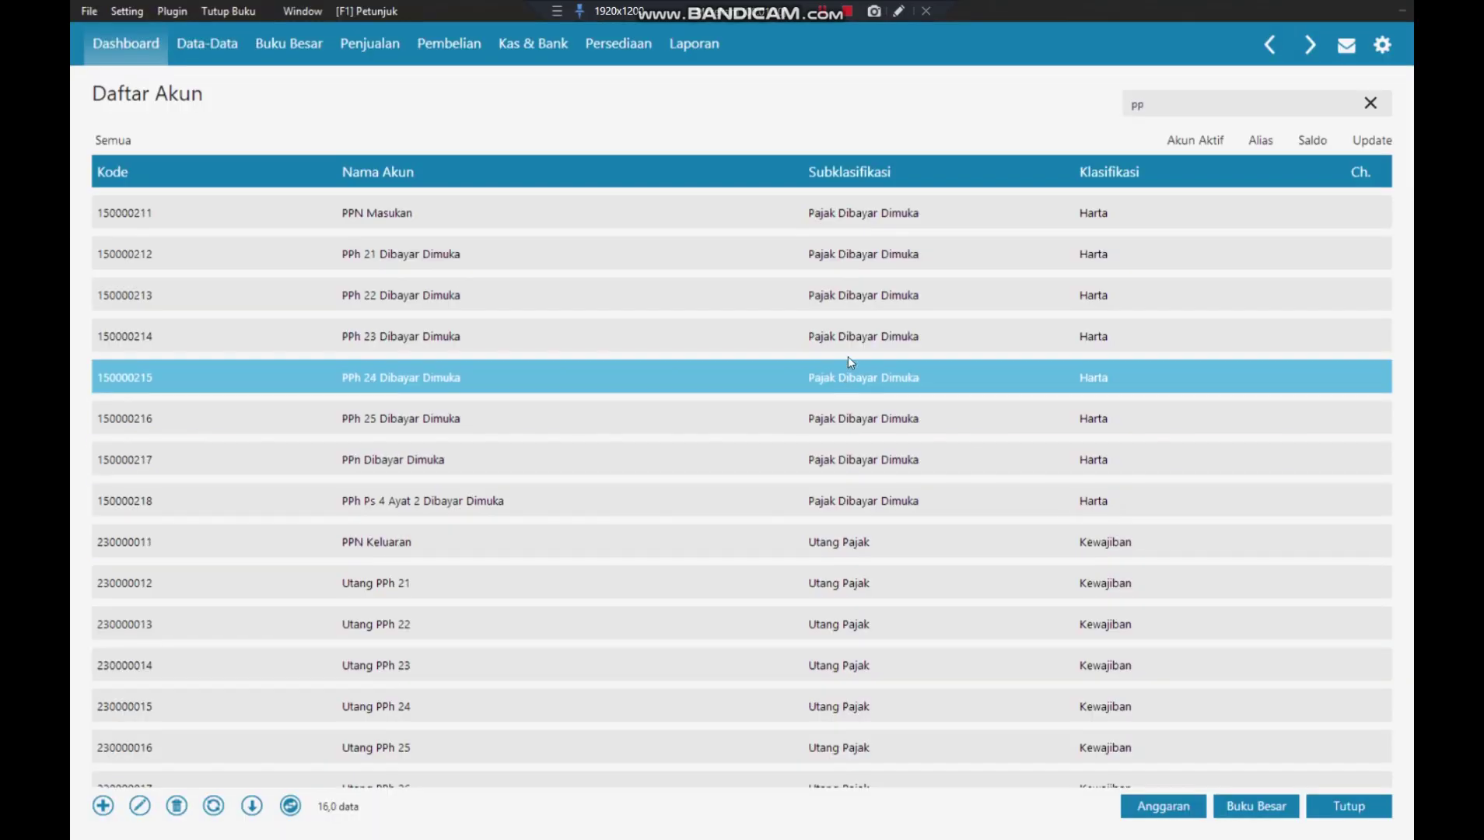
{"action": "left_click", "coordinate": [1165, 111]}
{"action": "type", "text": "pp"}
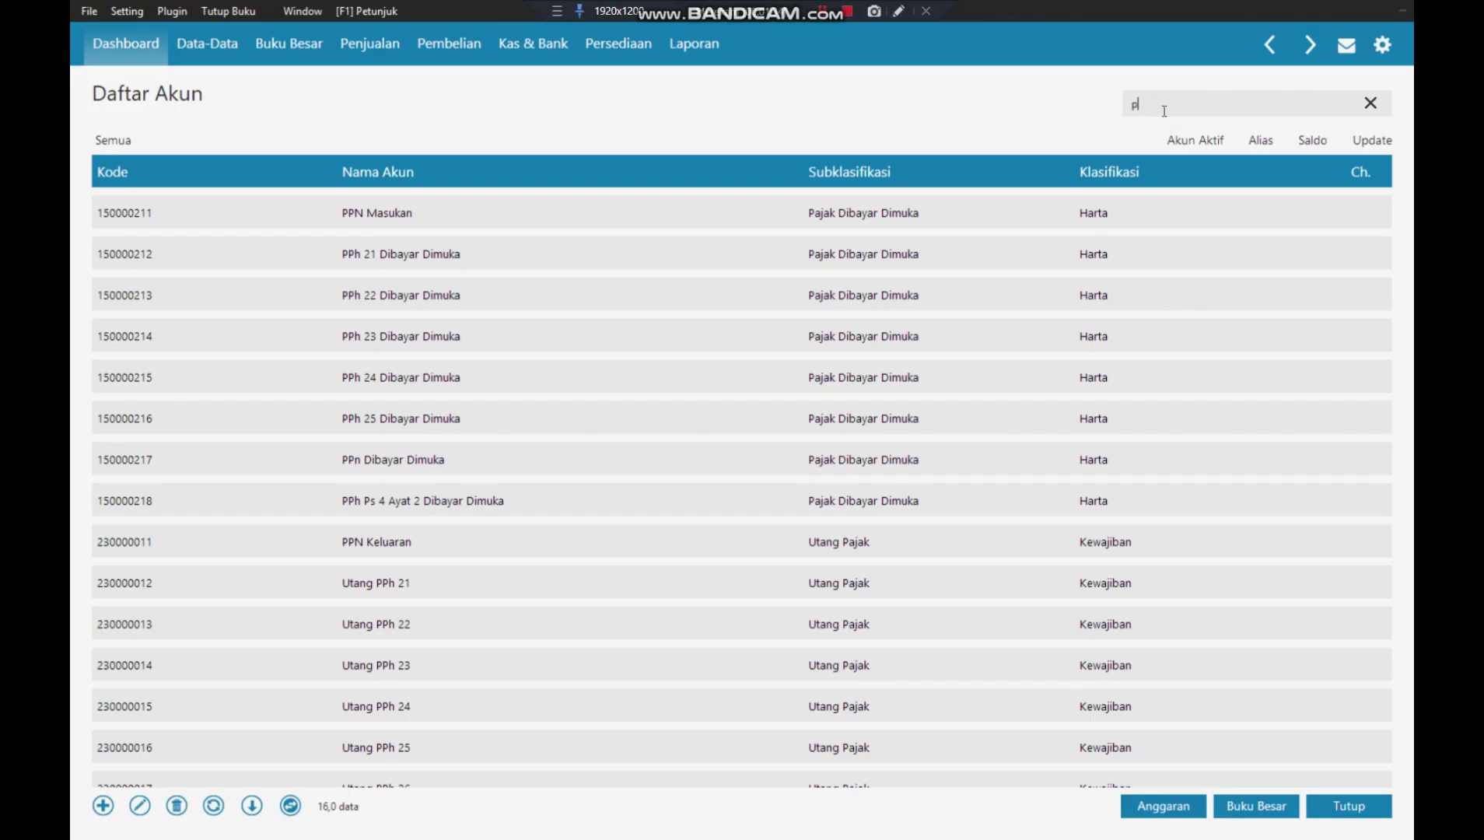
{"action": "type", "text": "h"}
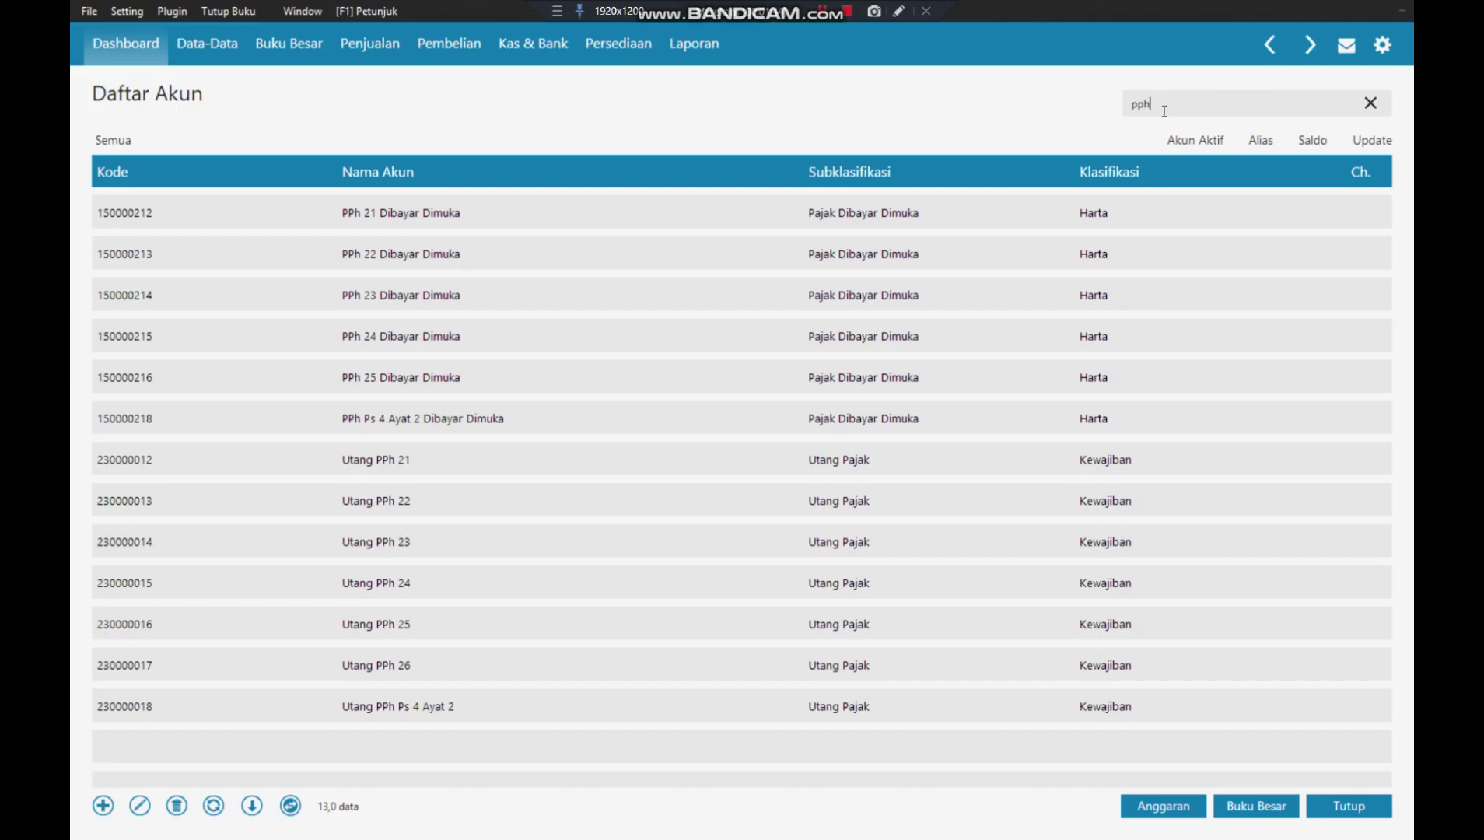
{"action": "key", "text": "BackSpace"}
{"action": "key", "text": "BackSpace"}
{"action": "key", "text": "BackSpace"}
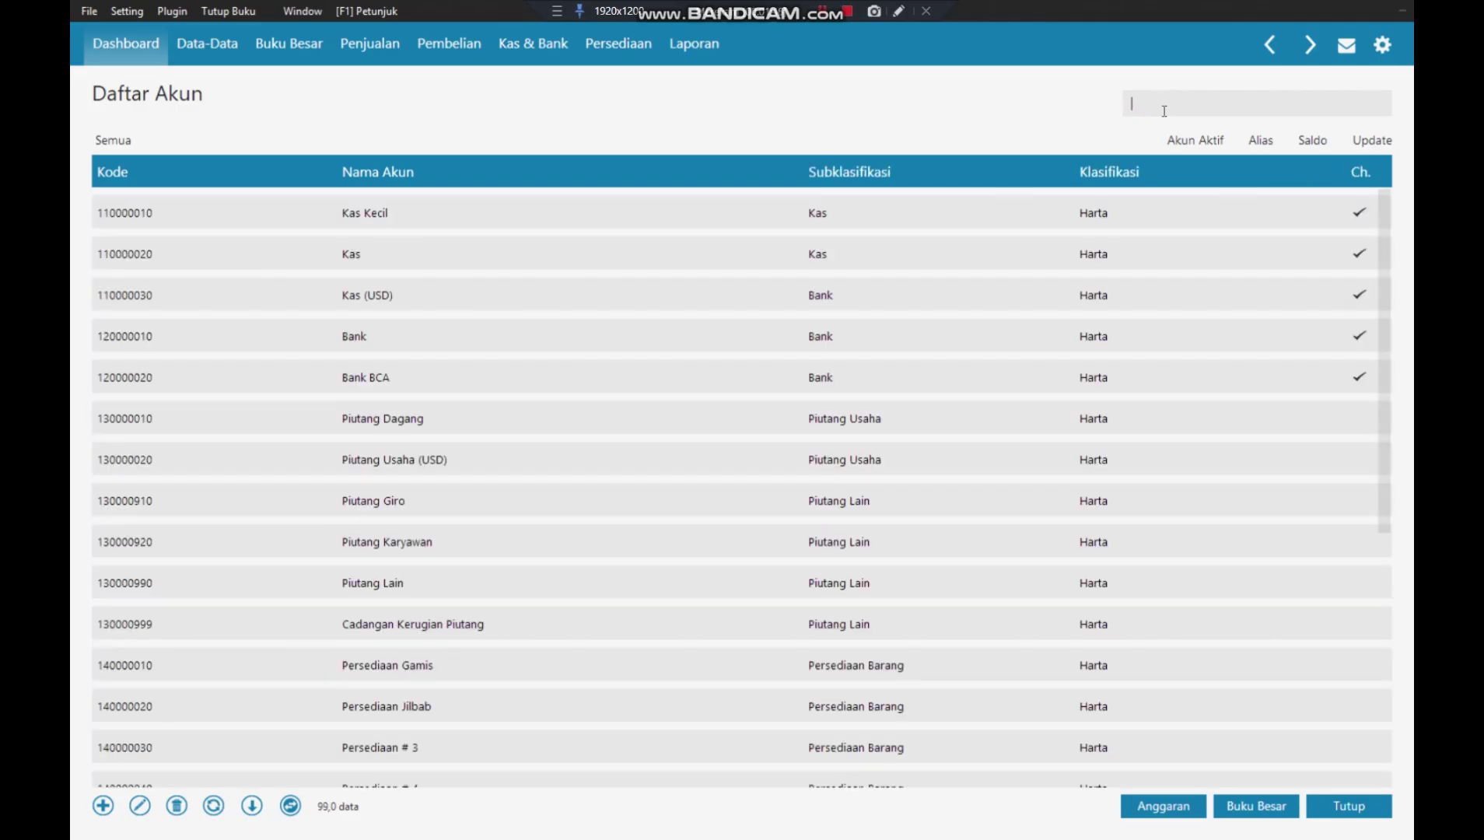
- Look up the Investasi Saham, Tanah and Bangunan accounts, then clear the search
{"action": "type", "text": "inves"}
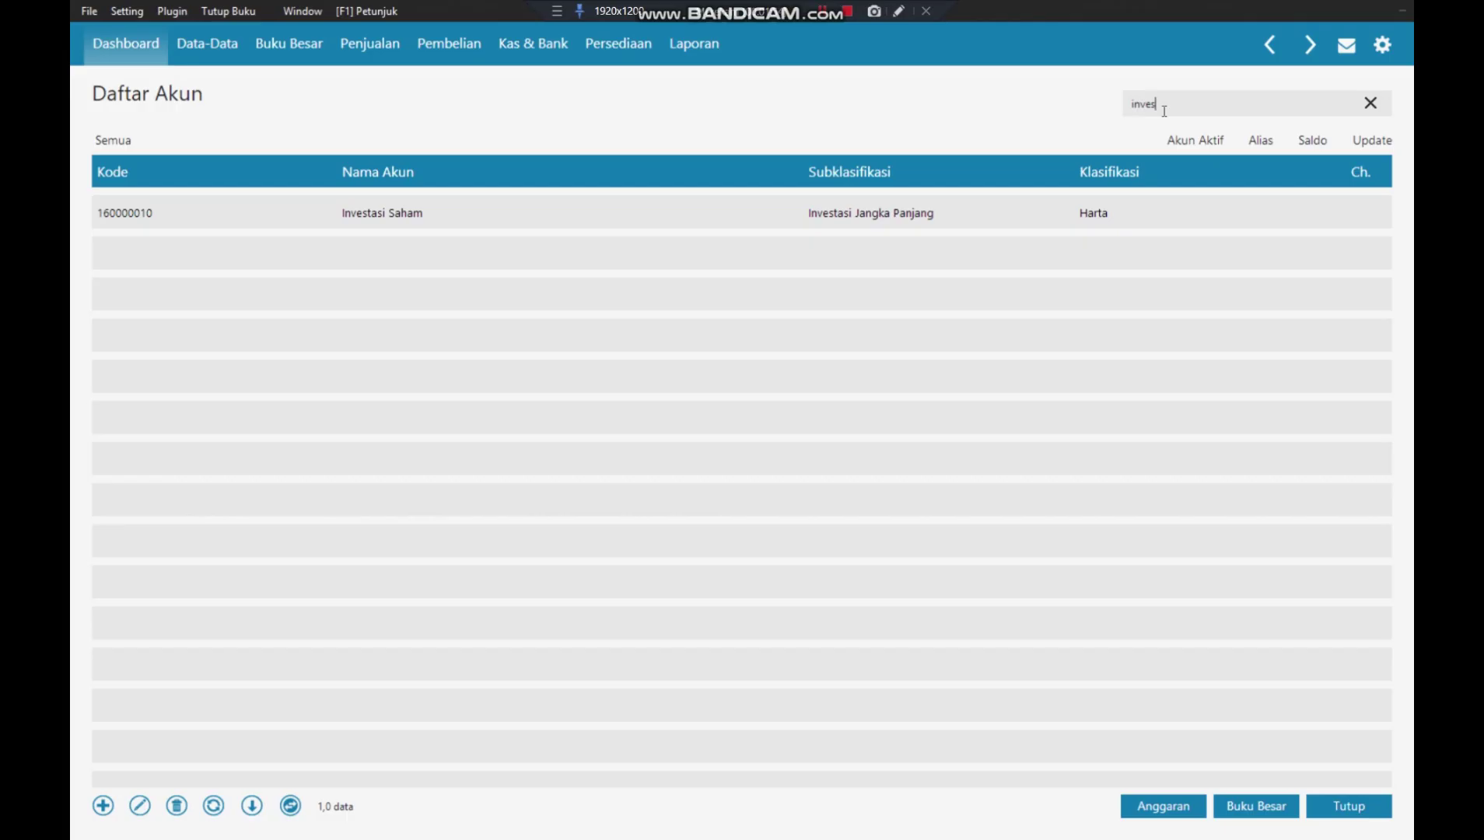
{"action": "key", "text": "BackSpace"}
{"action": "key", "text": "BackSpace"}
{"action": "key", "text": "BackSpace"}
{"action": "key", "text": "BackSpace"}
{"action": "key", "text": "BackSpace"}
{"action": "type", "text": "t"}
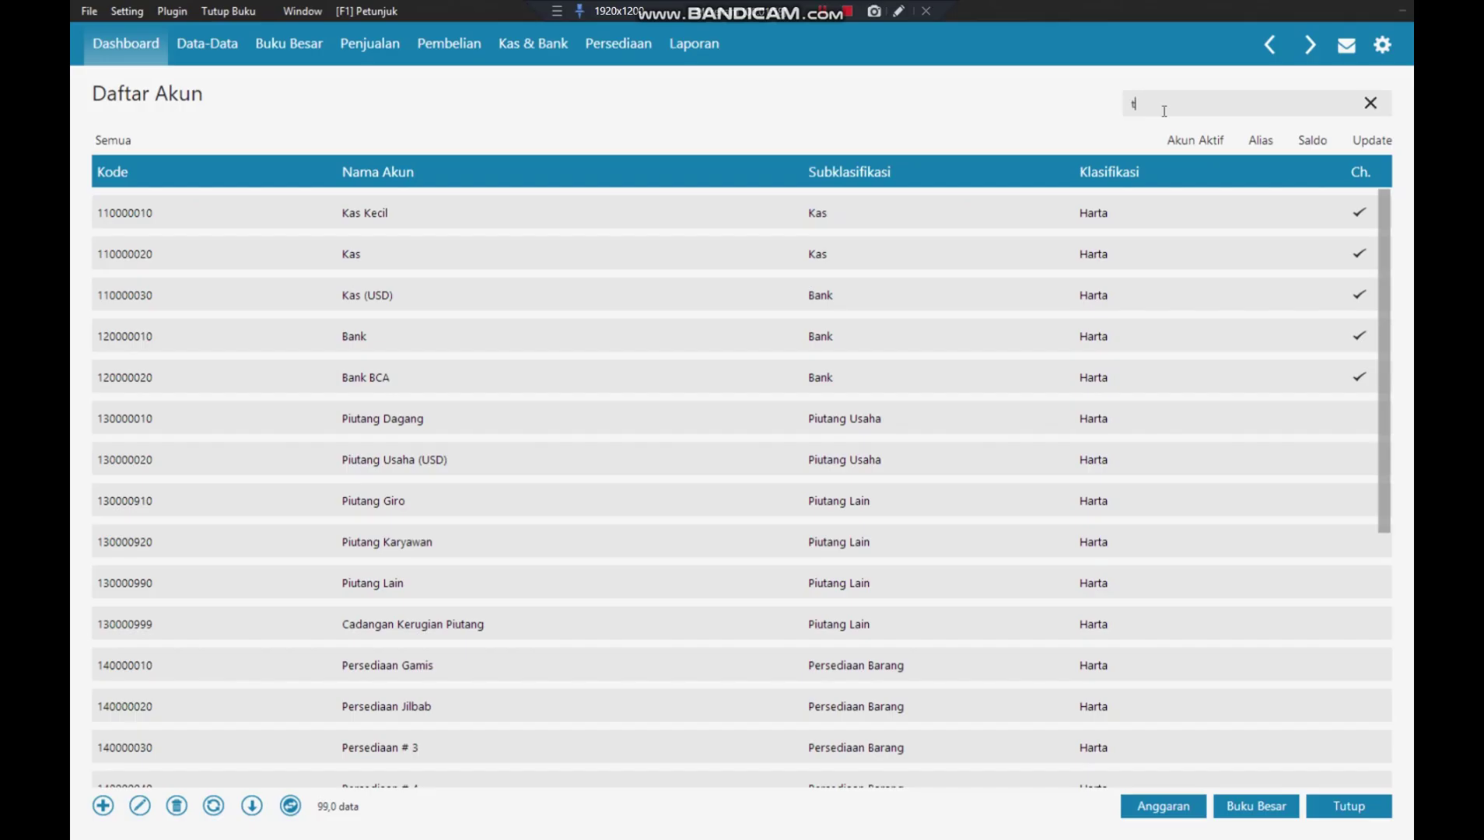
{"action": "type", "text": "anh"}
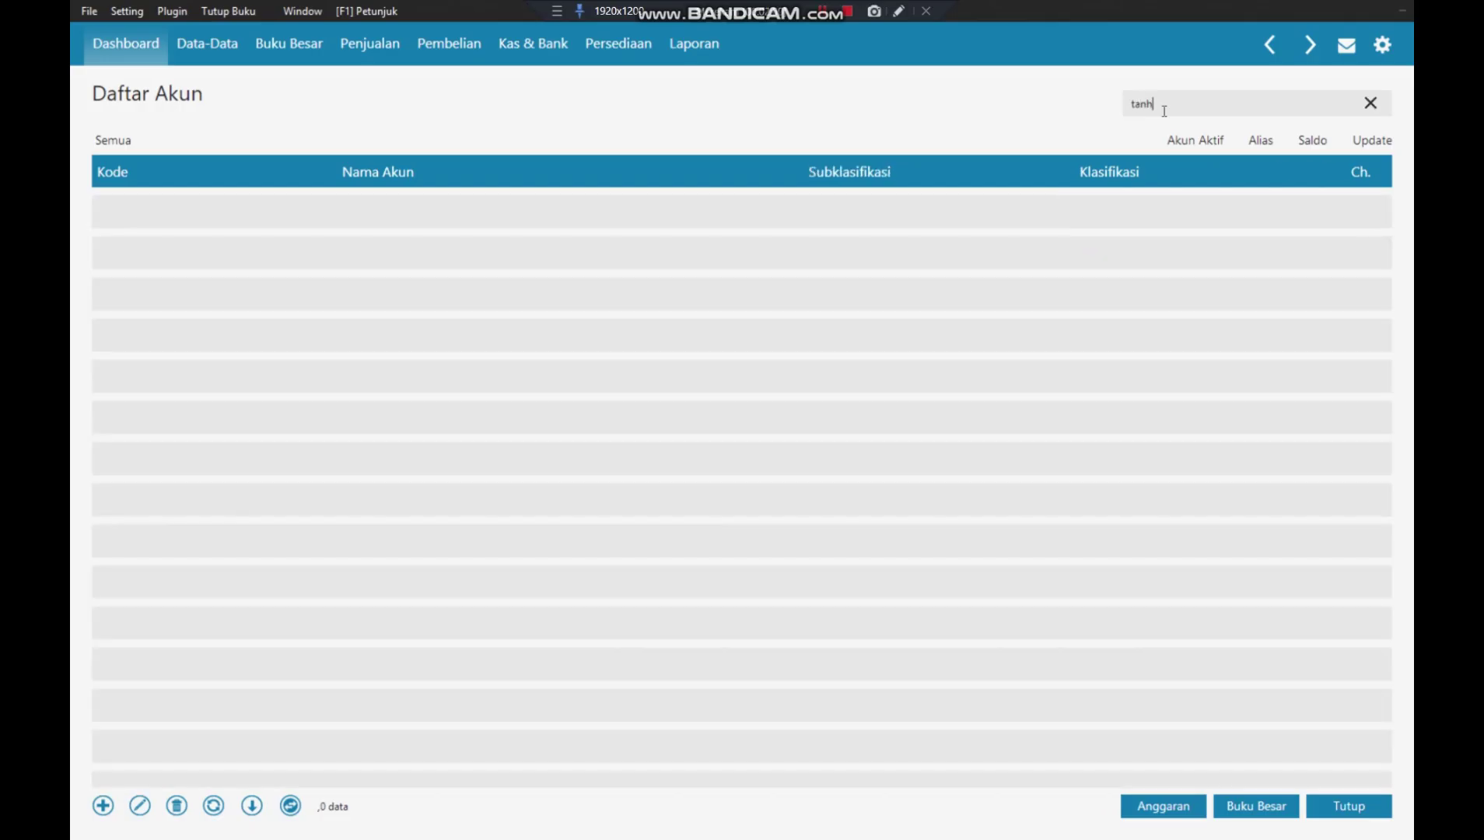
{"action": "key", "text": "BackSpace"}
{"action": "type", "text": "a"}
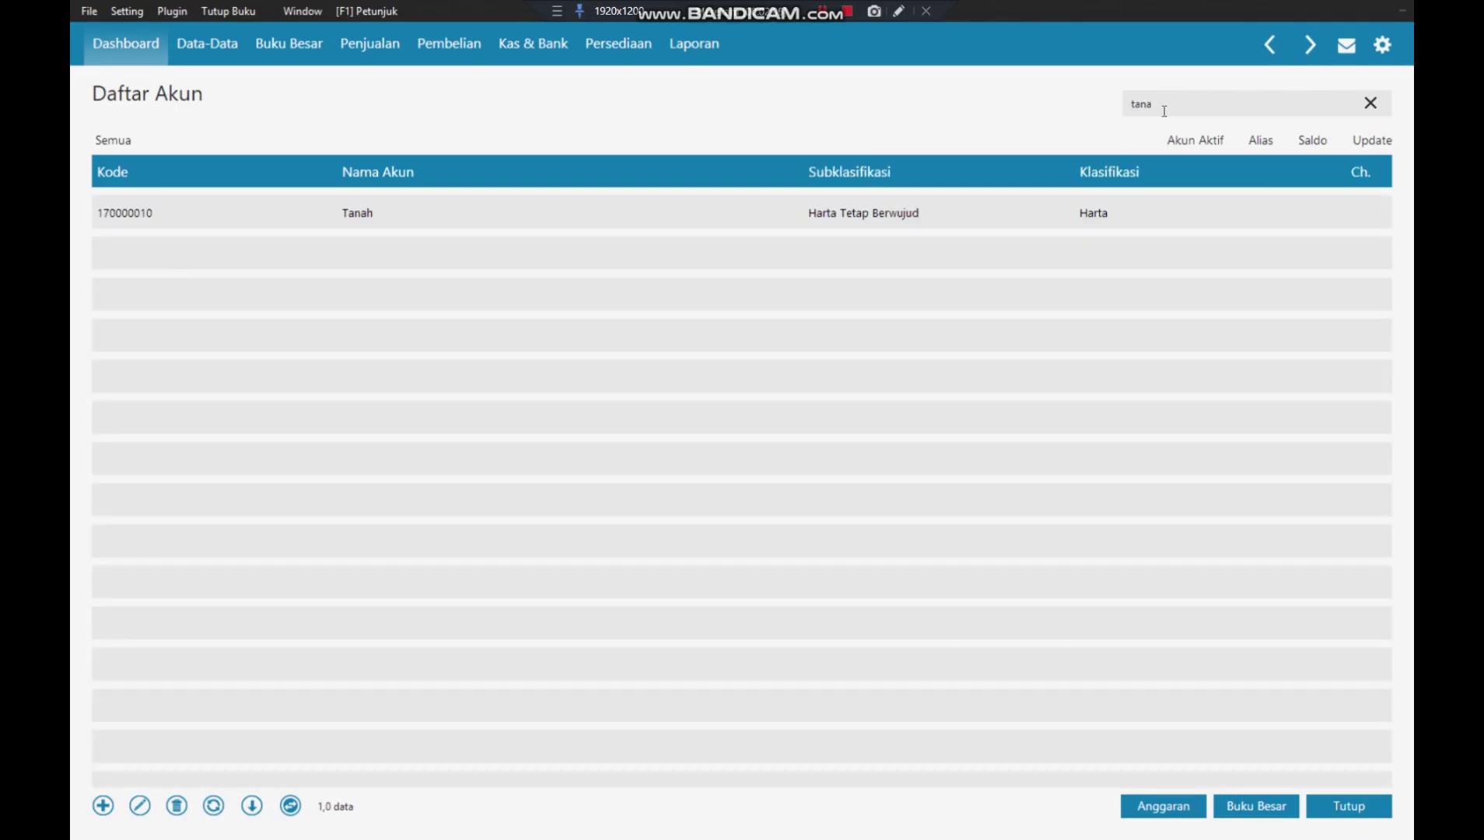
{"action": "key", "text": "BackSpace"}
{"action": "key", "text": "BackSpace"}
{"action": "key", "text": "BackSpace"}
{"action": "key", "text": "BackSpace"}
{"action": "type", "text": "bangun"}
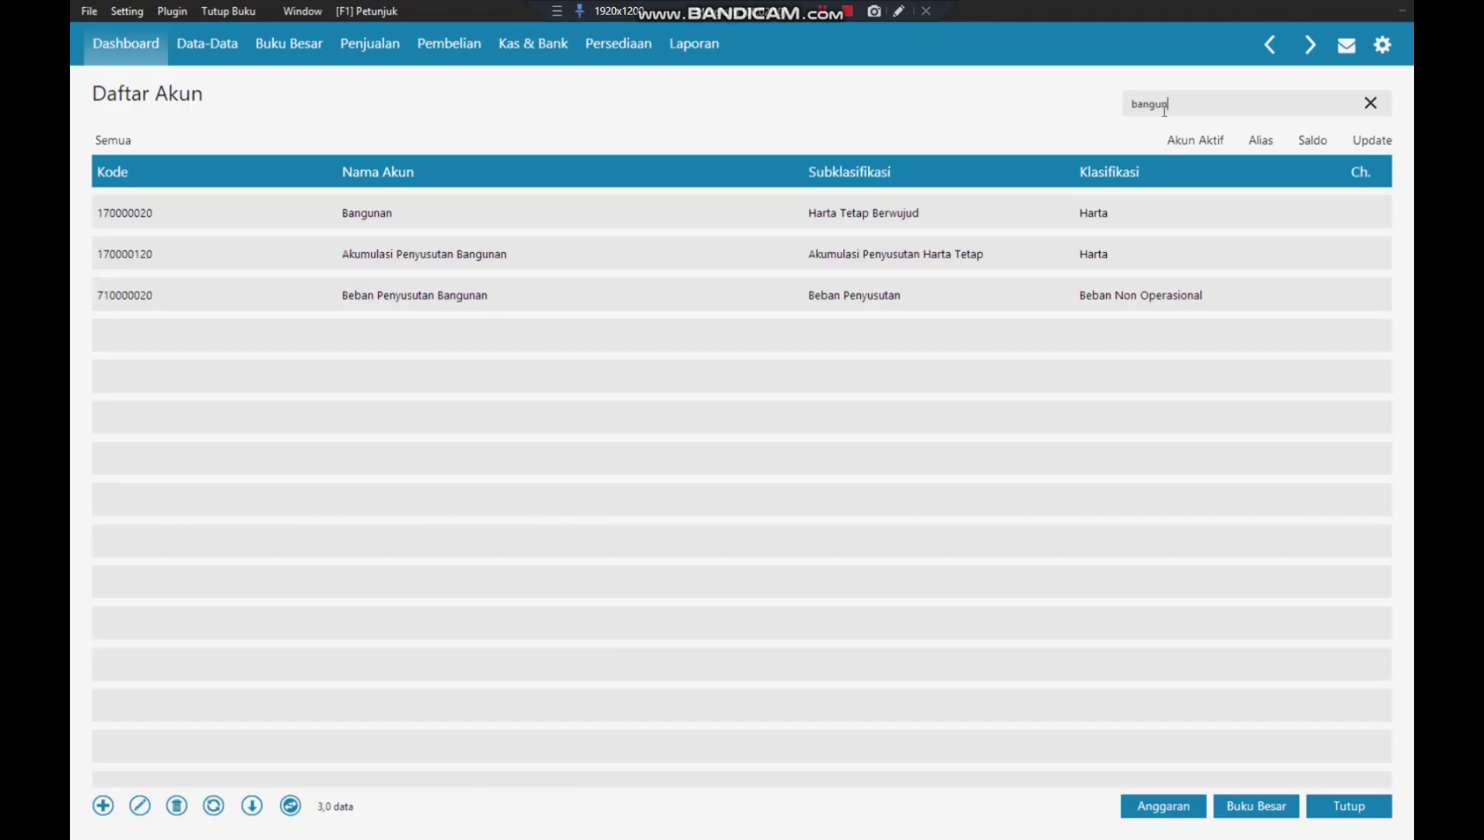
{"action": "key", "text": "BackSpace"}
{"action": "key", "text": "BackSpace"}
{"action": "key", "text": "BackSpace"}
{"action": "key", "text": "BackSpace"}
{"action": "key", "text": "BackSpace"}
{"action": "key", "text": "BackSpace"}
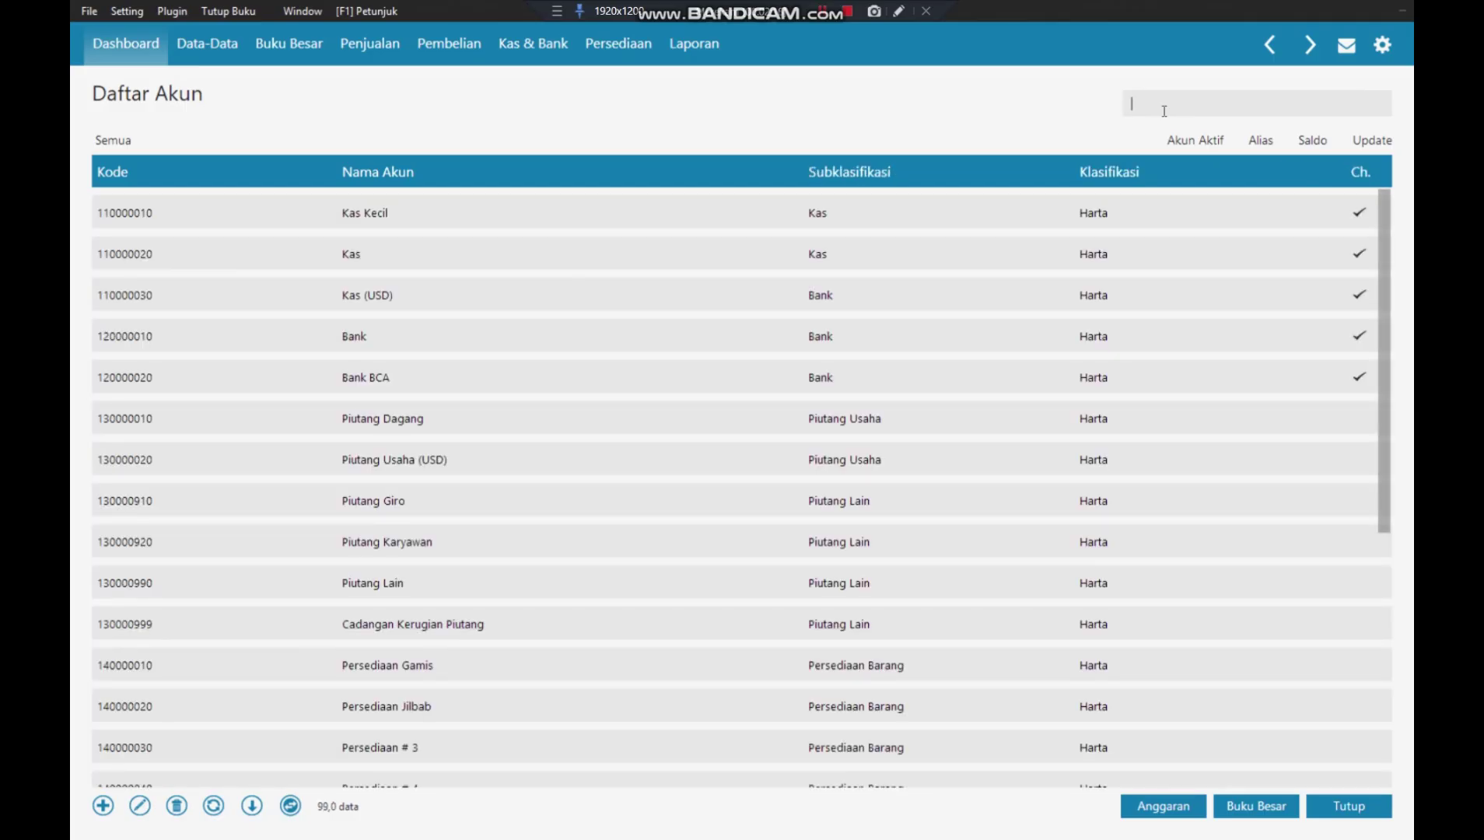
- Look up the Peralatan, Kendaraan, Harta and Akumulasi accounts, then close the account list
{"action": "type", "text": "peral"}
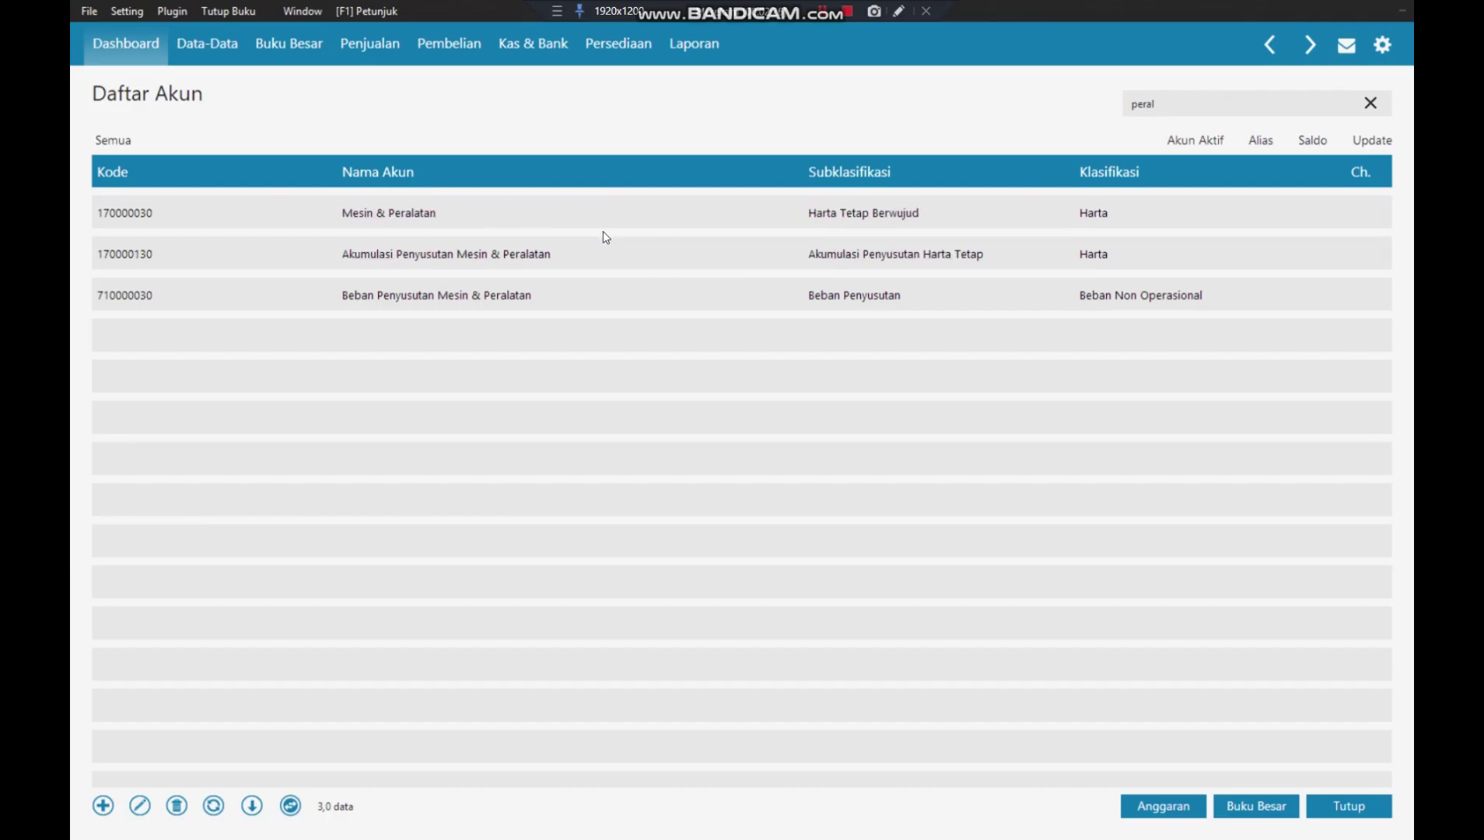
{"action": "key", "text": "BackSpace"}
{"action": "key", "text": "BackSpace"}
{"action": "key", "text": "BackSpace"}
{"action": "key", "text": "BackSpace"}
{"action": "key", "text": "BackSpace"}
{"action": "type", "text": "kenda"}
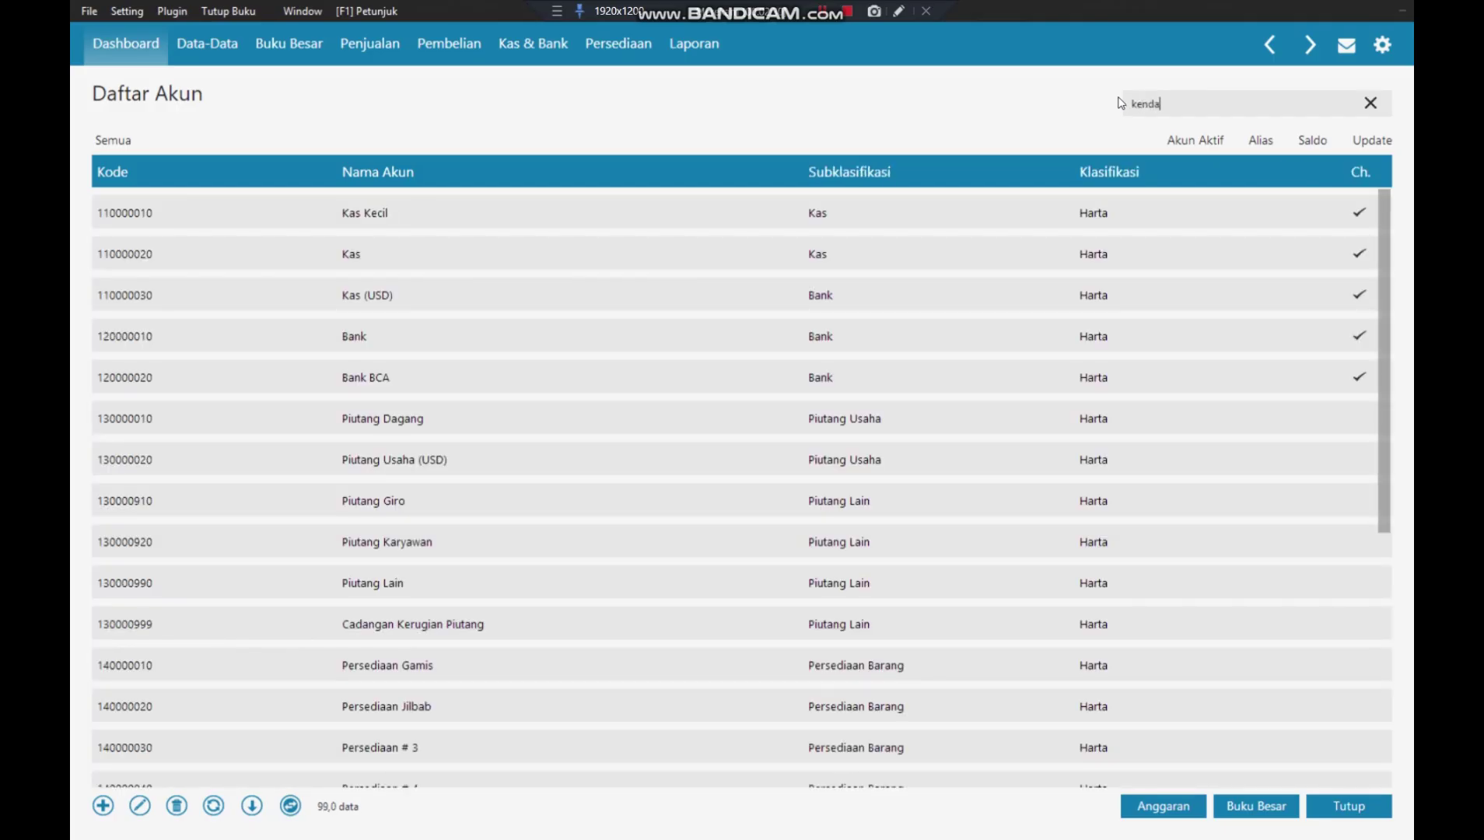
{"action": "type", "text": "ra"}
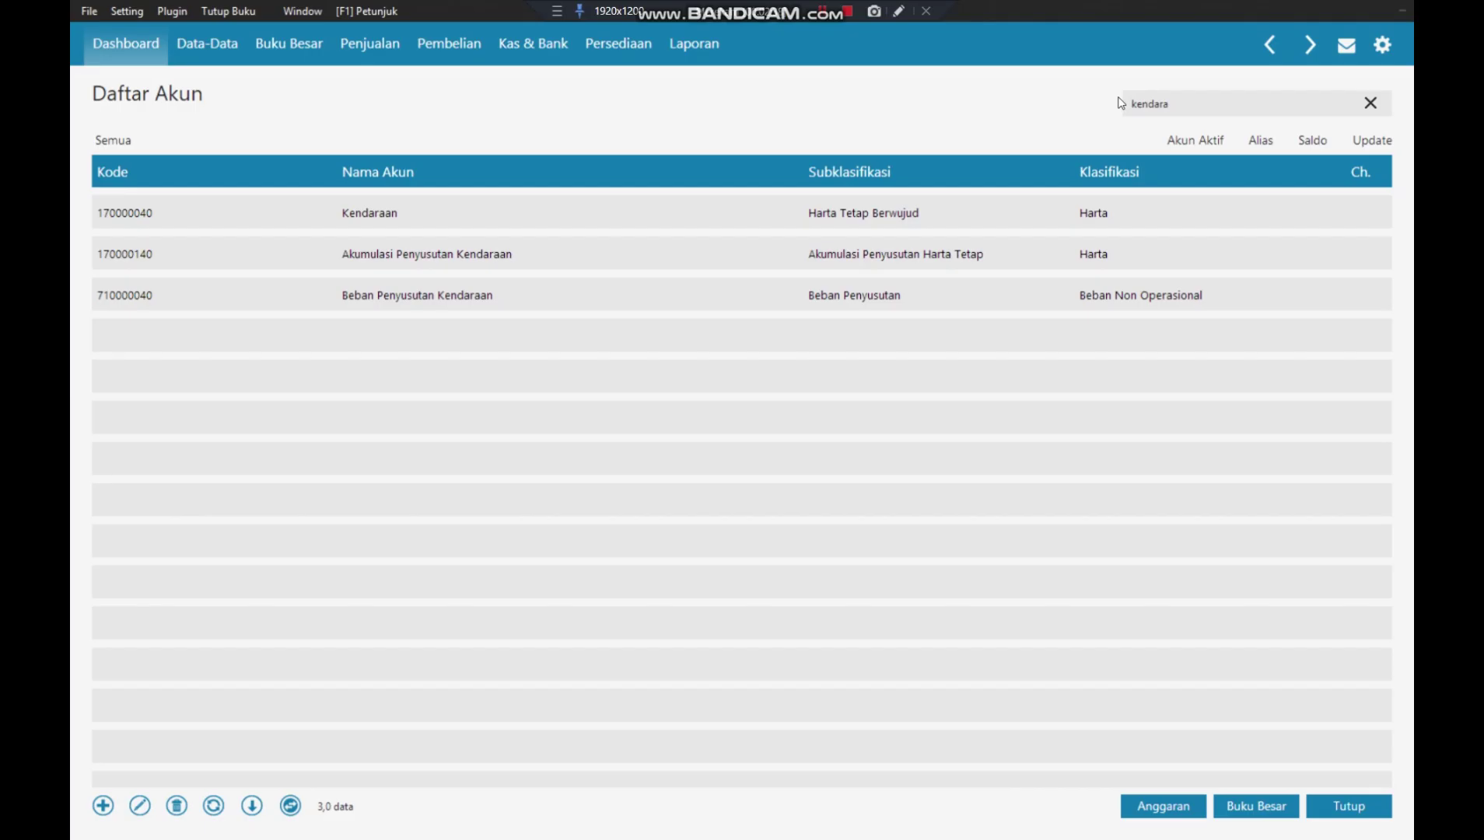
{"action": "key", "text": "BackSpace"}
{"action": "key", "text": "BackSpace"}
{"action": "key", "text": "BackSpace"}
{"action": "key", "text": "BackSpace"}
{"action": "key", "text": "BackSpace"}
{"action": "key", "text": "BackSpace"}
{"action": "key", "text": "BackSpace"}
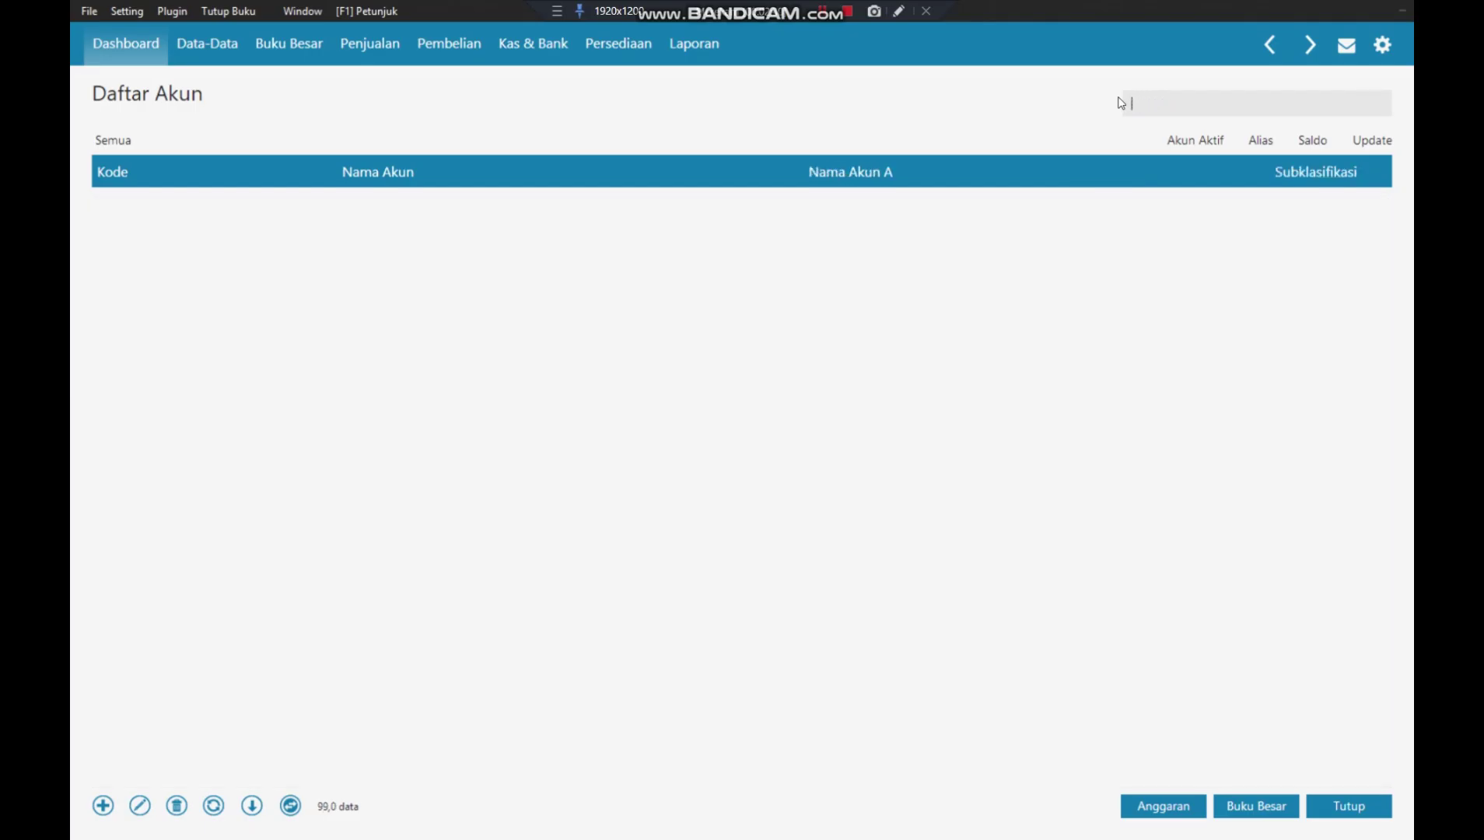
{"action": "type", "text": "har"}
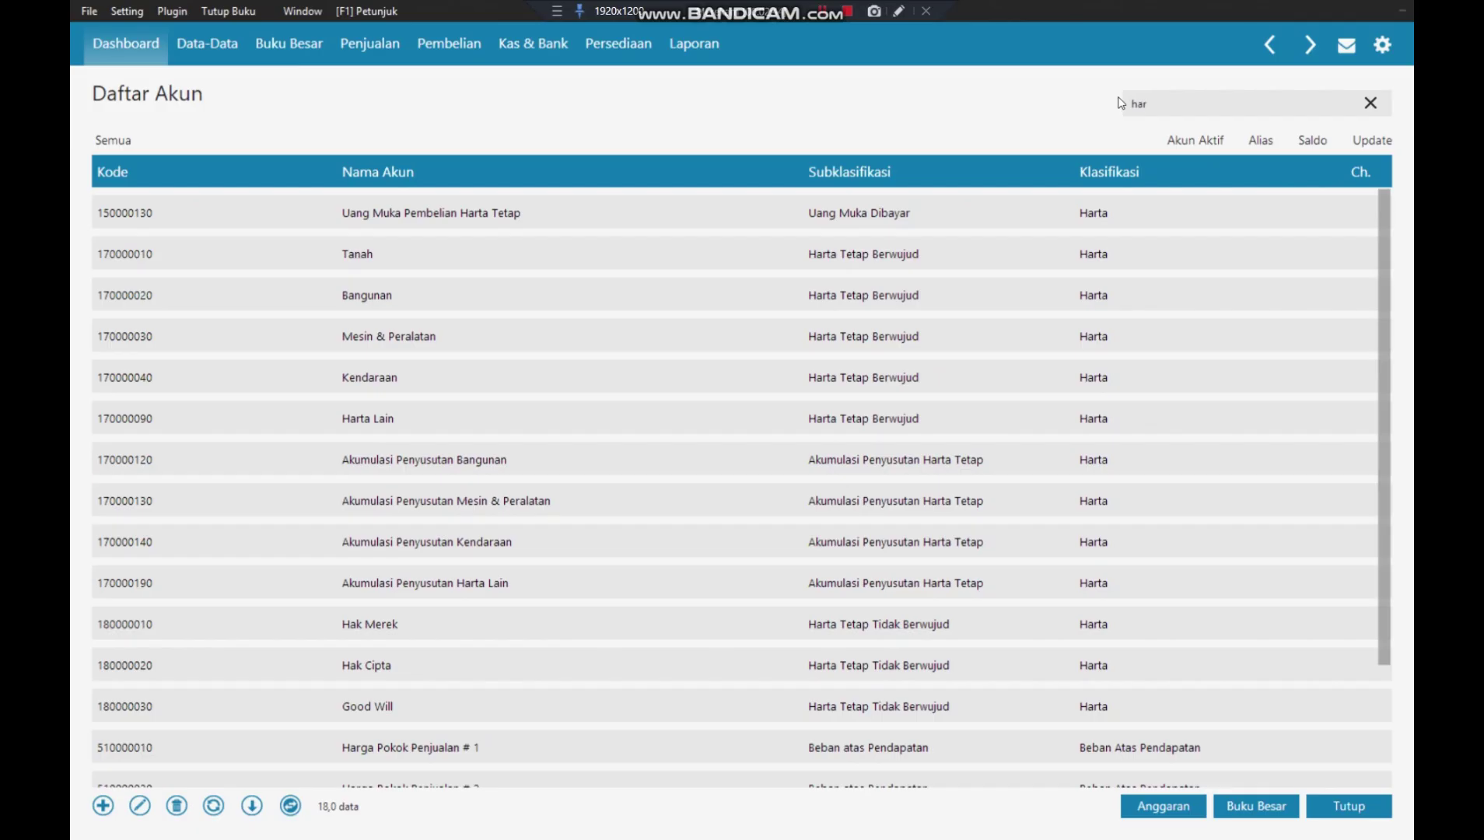
{"action": "type", "text": "ta"}
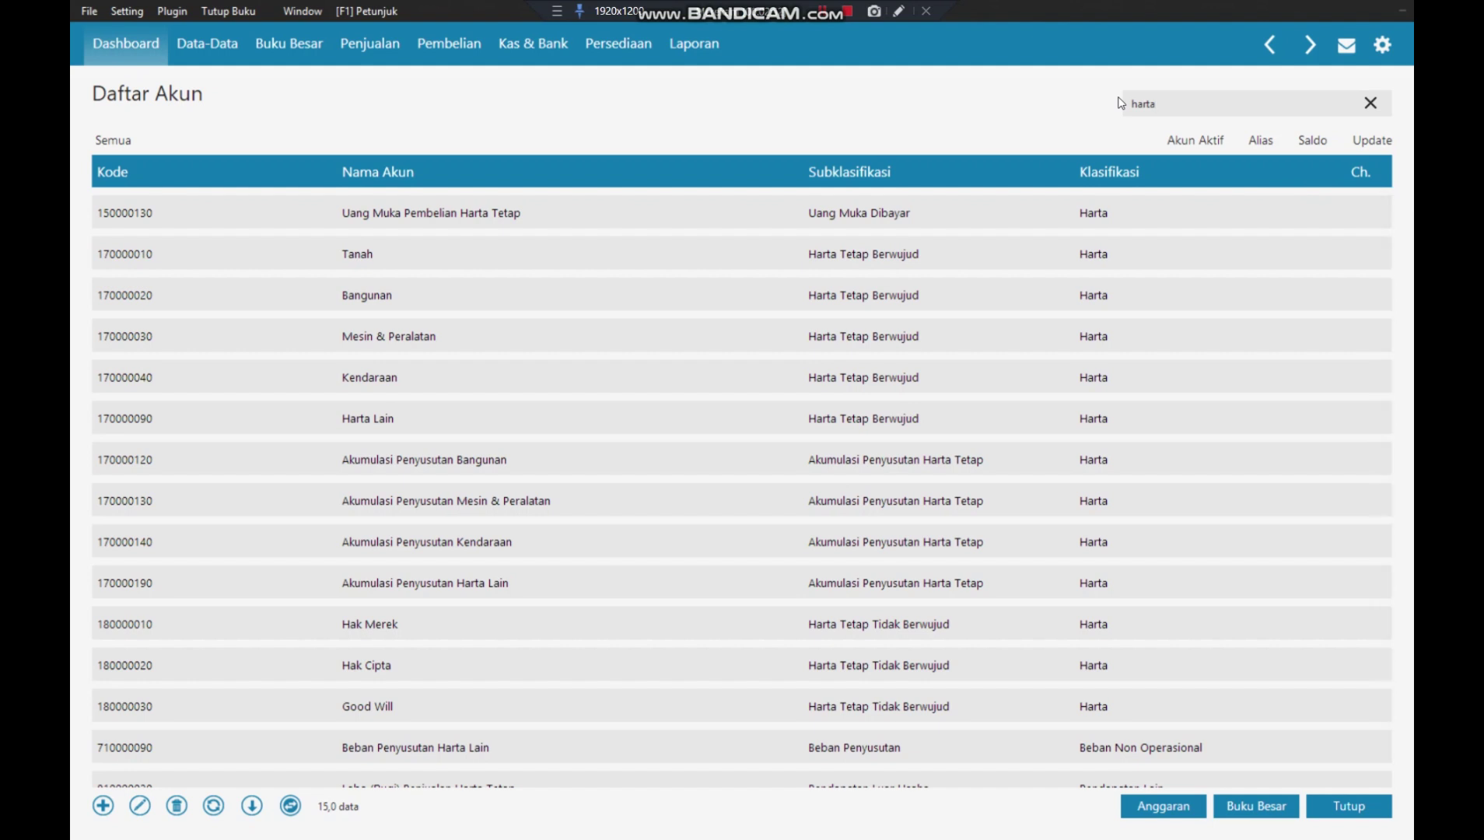
{"action": "key", "text": "BackSpace"}
{"action": "key", "text": "BackSpace"}
{"action": "key", "text": "BackSpace"}
{"action": "key", "text": "BackSpace"}
{"action": "key", "text": "BackSpace"}
{"action": "type", "text": "ak"}
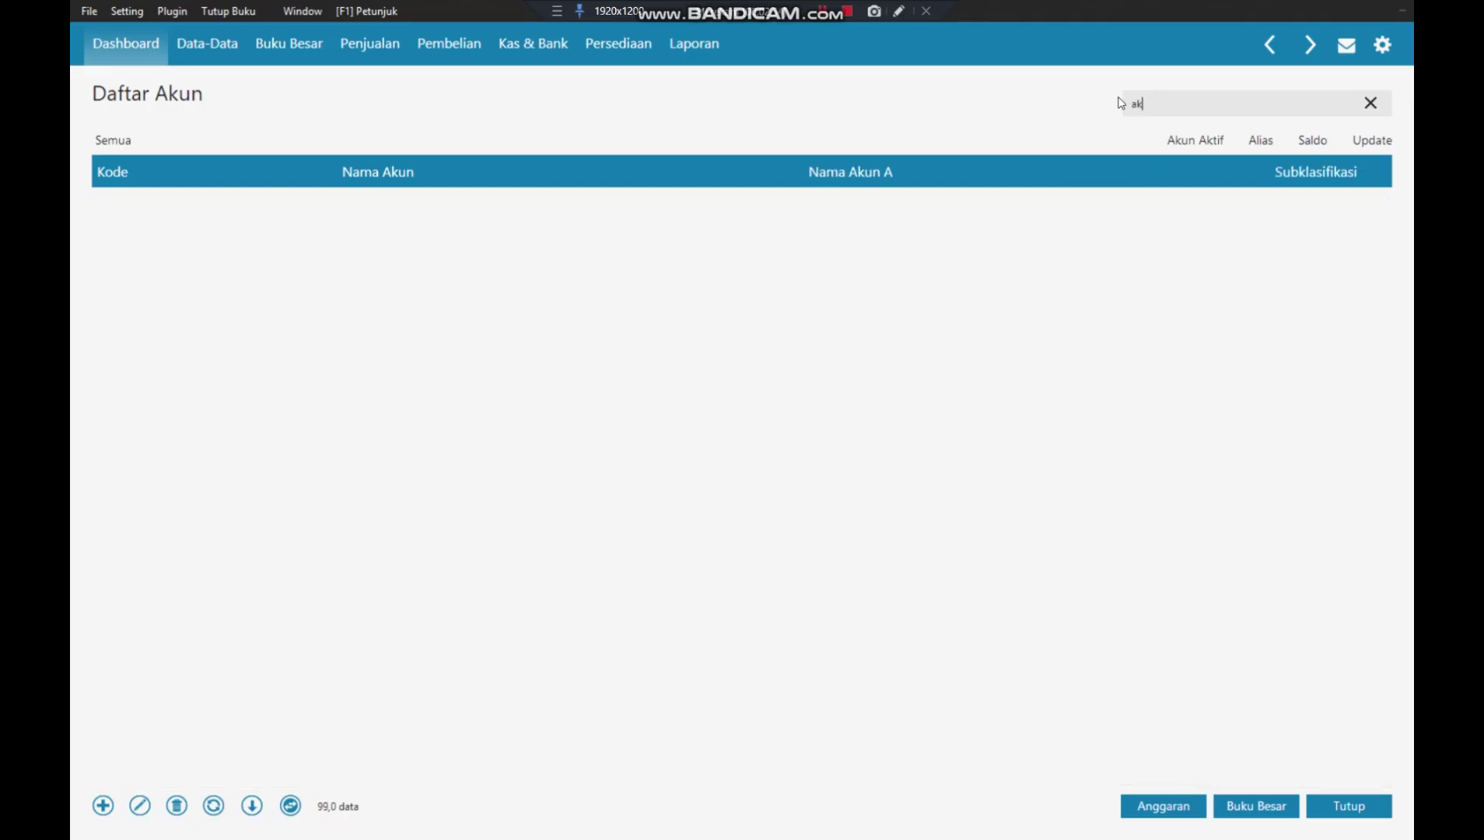
{"action": "type", "text": "umul"}
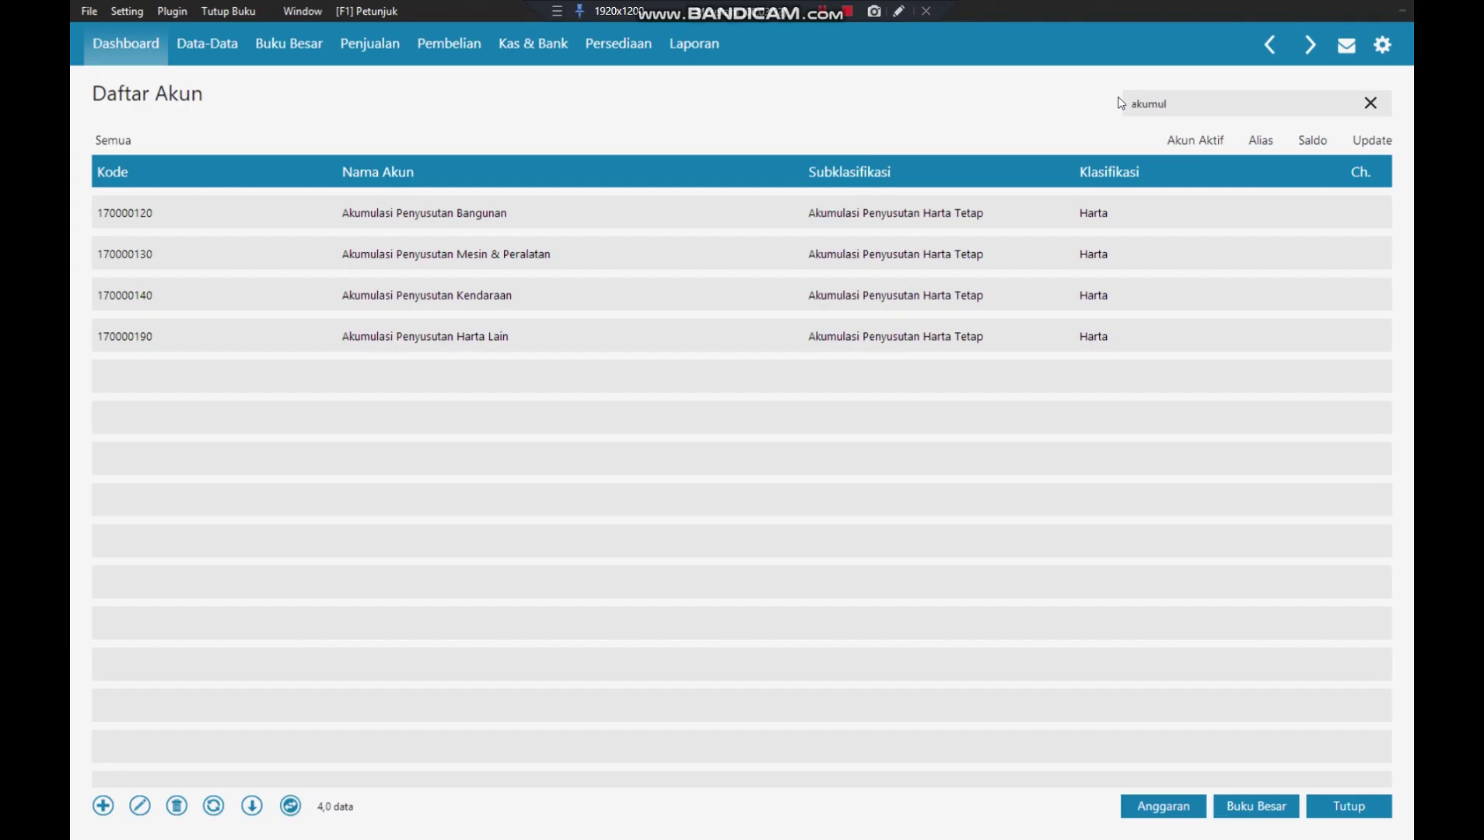
{"action": "key", "text": "BackSpace"}
{"action": "key", "text": "BackSpace"}
{"action": "key", "text": "BackSpace"}
{"action": "key", "text": "BackSpace"}
{"action": "key", "text": "BackSpace"}
{"action": "key", "text": "BackSpace"}
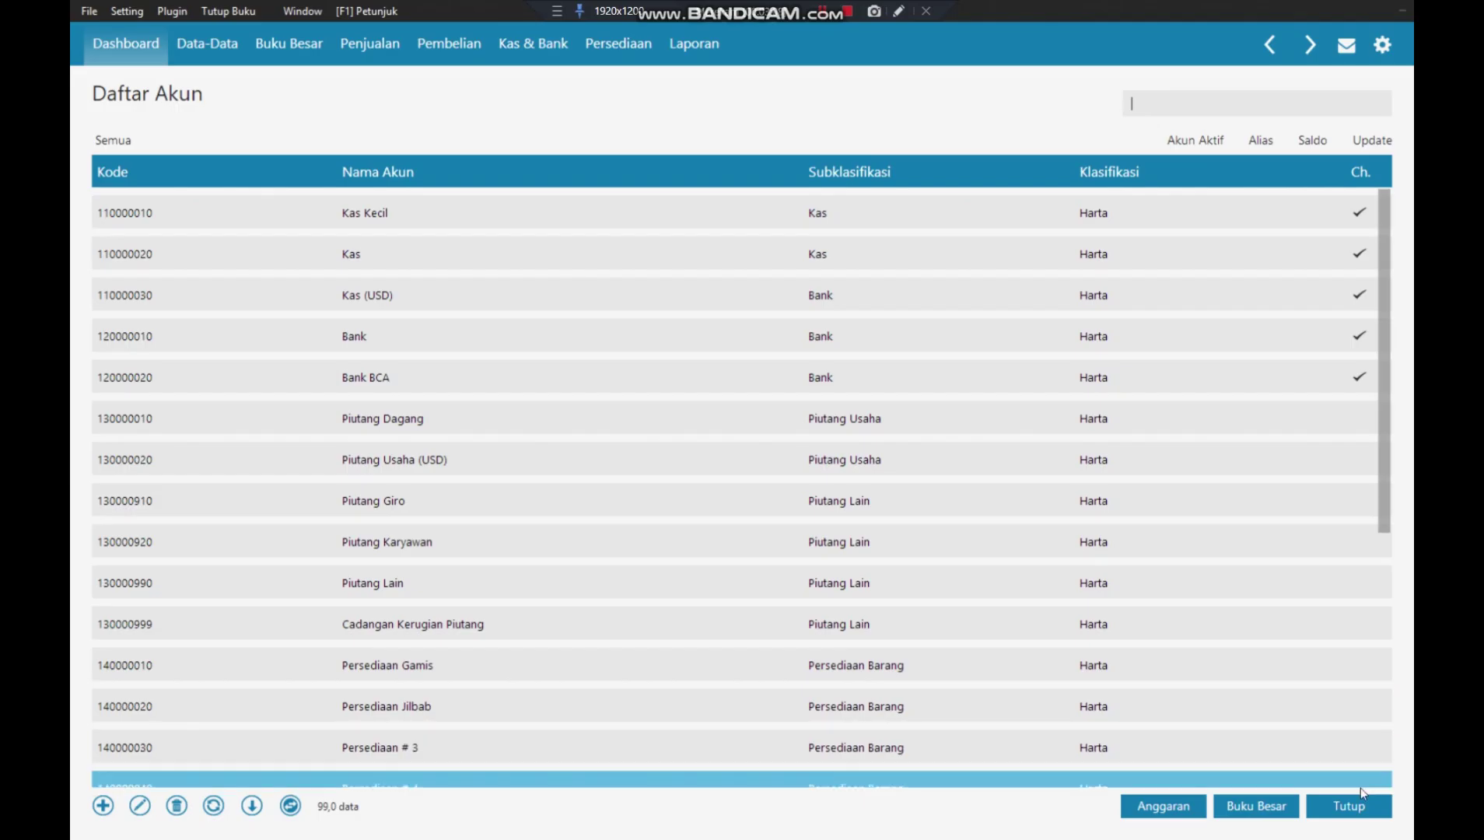
{"action": "left_click", "coordinate": [1352, 805]}
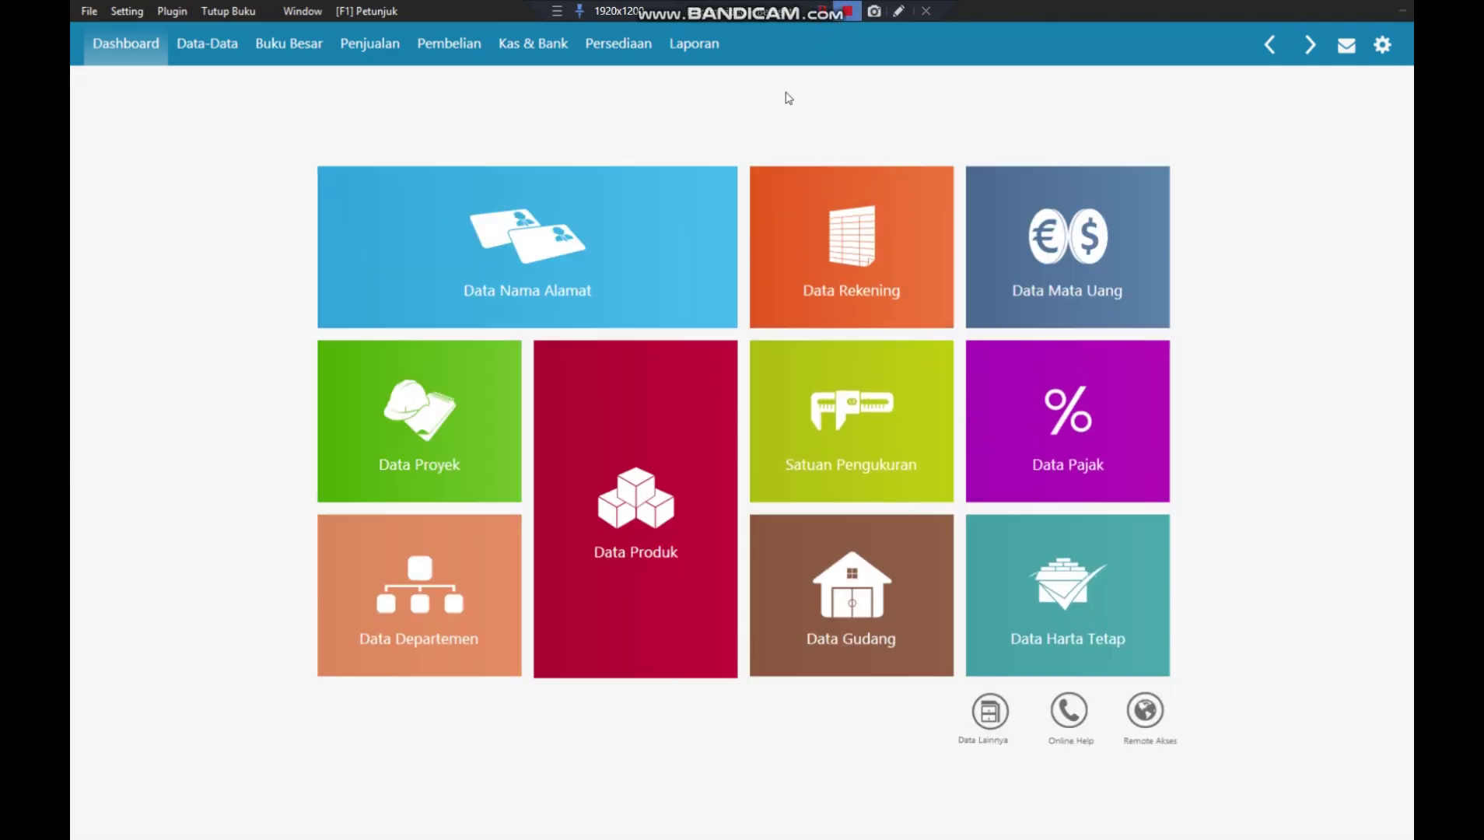
{"action": "mouse_move", "coordinate": [720, 198]}
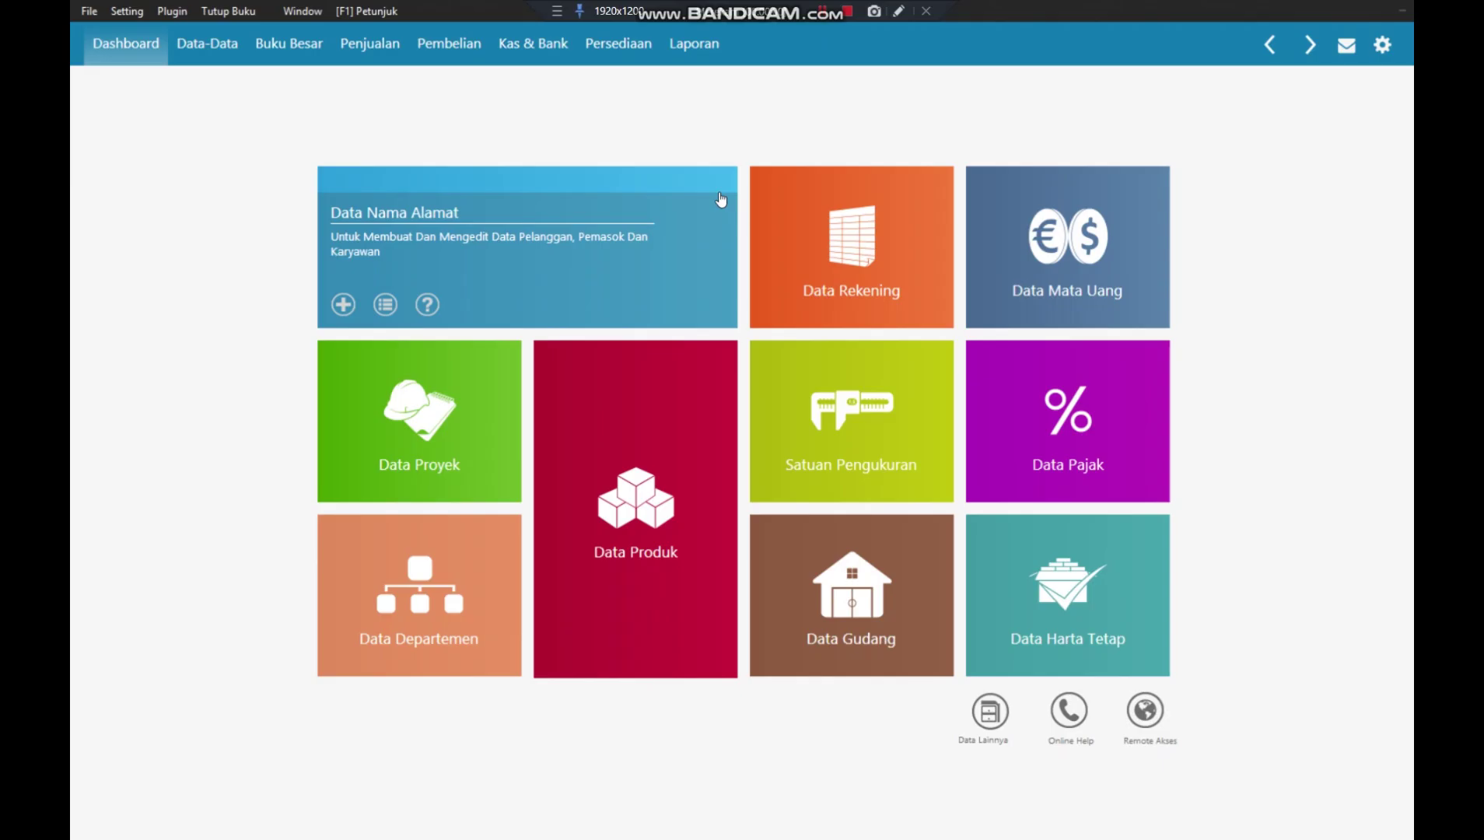
- In the contact list, add customer C-001 RAYAN MUSLIM, PT and save it
{"action": "left_click", "coordinate": [622, 193]}
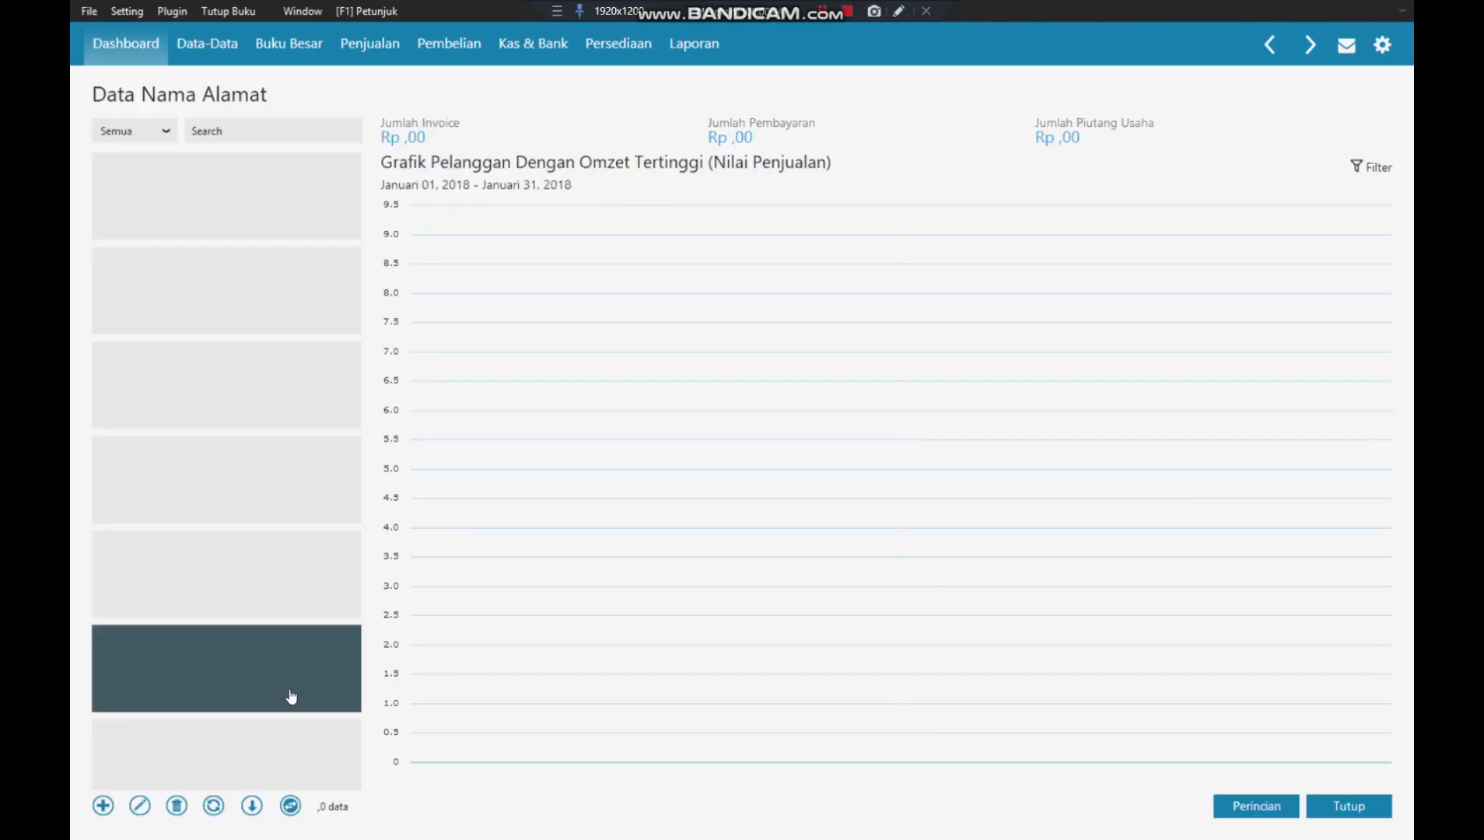
{"action": "left_click", "coordinate": [291, 805]}
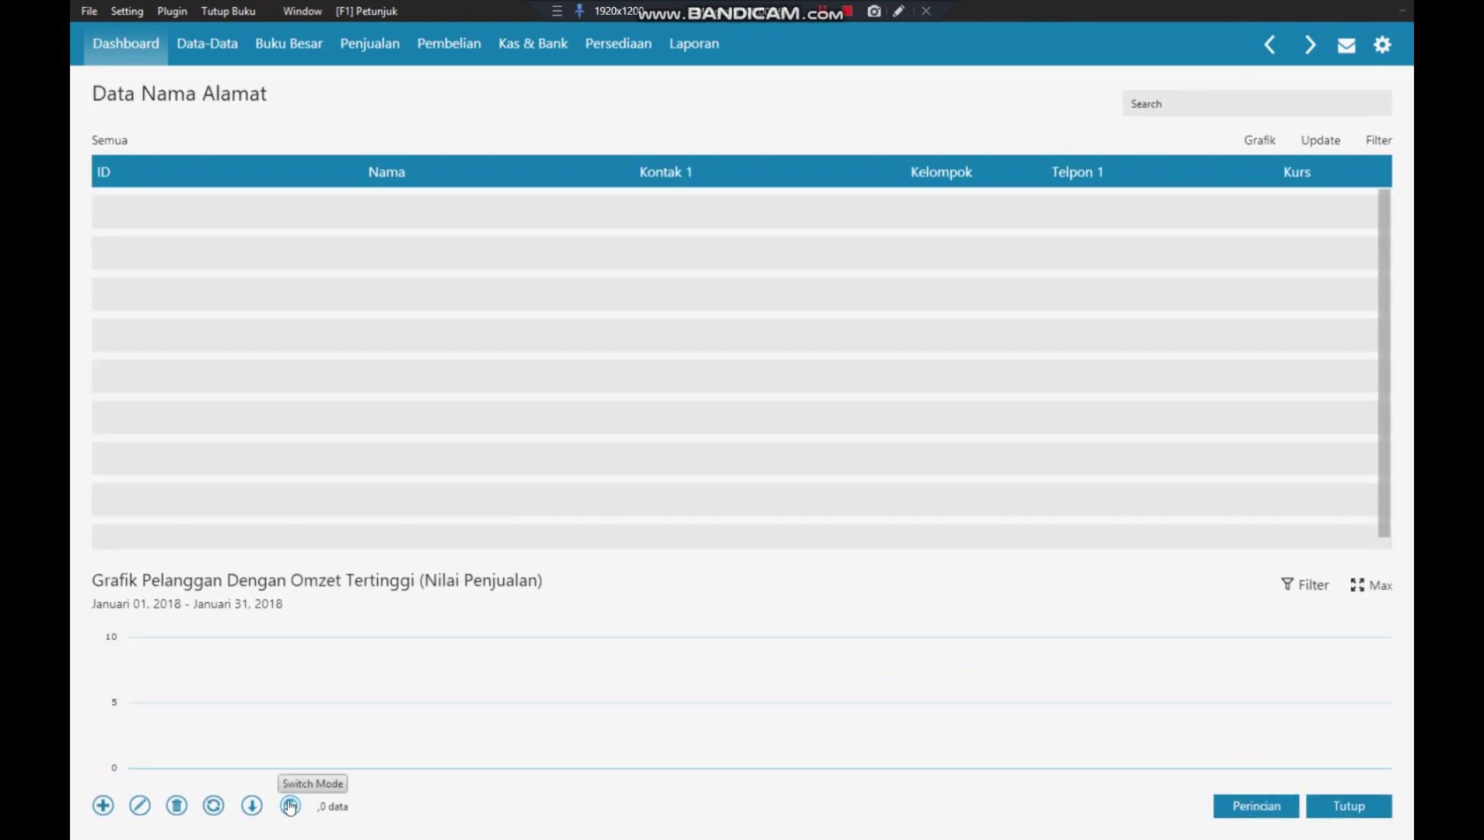
{"action": "left_click", "coordinate": [102, 806]}
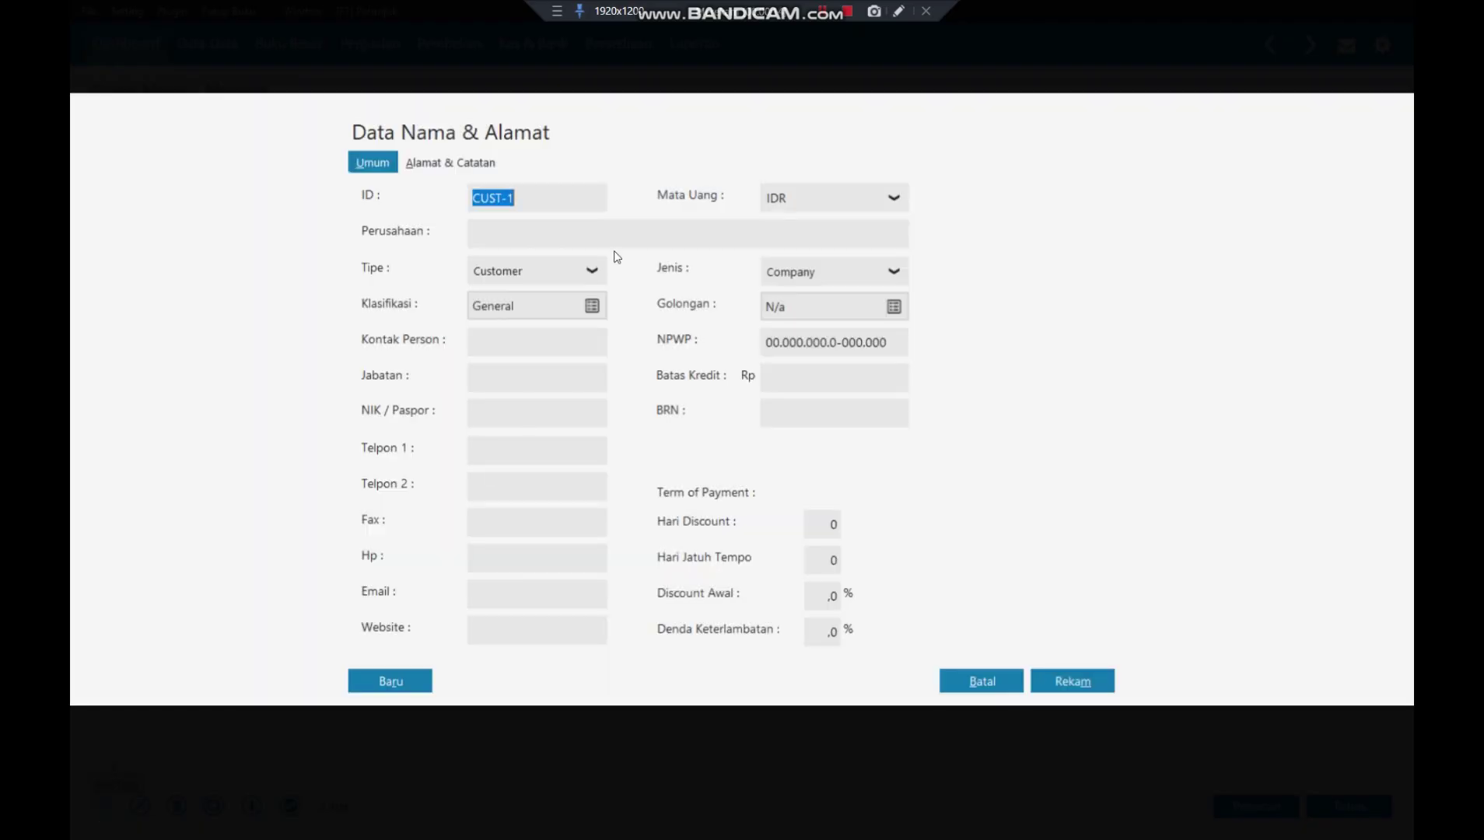
{"action": "type", "text": "c"}
{"action": "key", "text": "BackSpace"}
{"action": "type", "text": "C-001"}
{"action": "left_click", "coordinate": [597, 236]}
{"action": "type", "text": "RAYAN MUSLIM"}
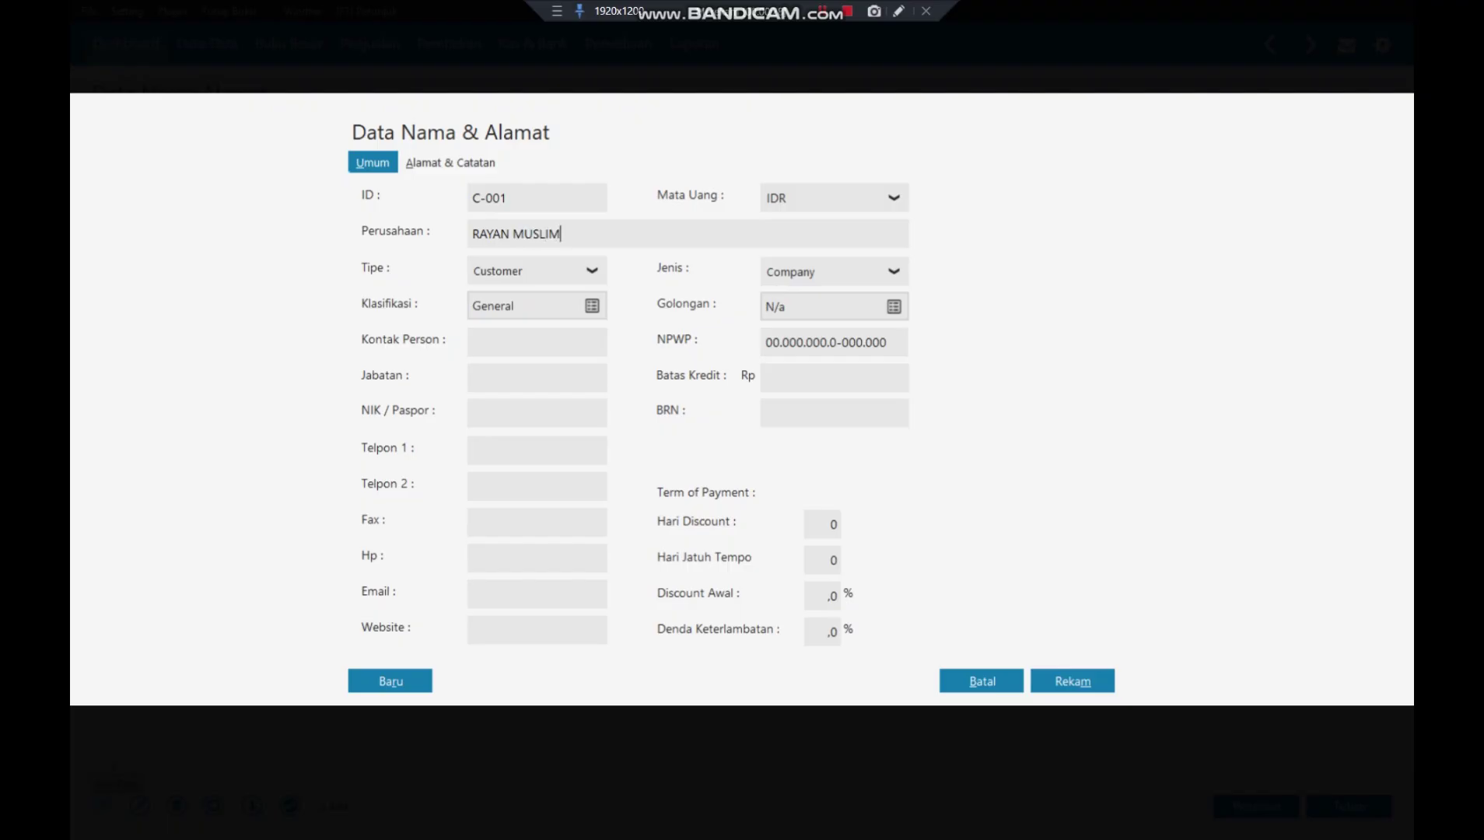
{"action": "type", "text": ", PT"}
{"action": "left_click", "coordinate": [560, 336]}
{"action": "left_click", "coordinate": [390, 683]}
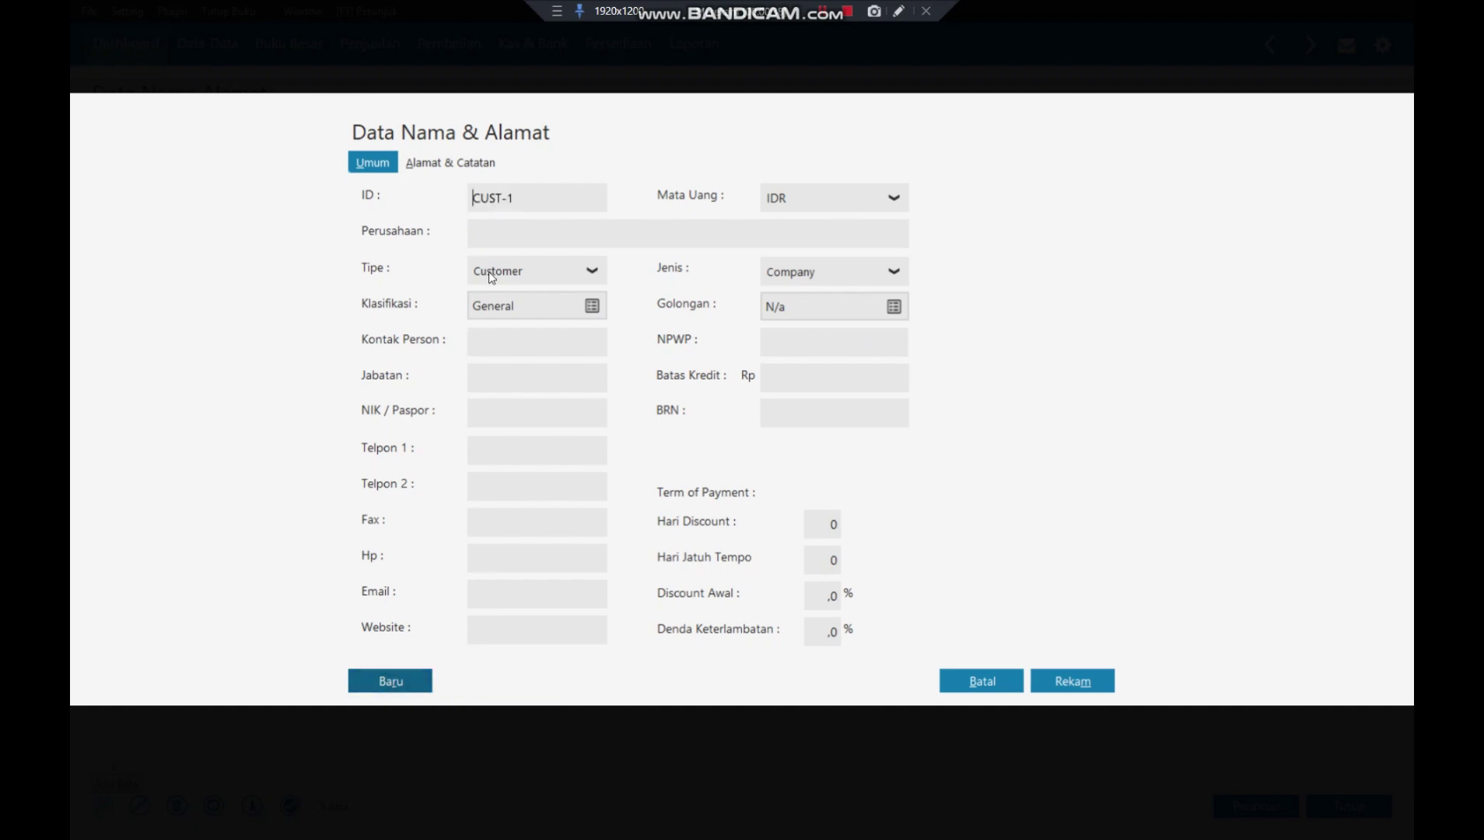
- Add customer C-002 SALSABILA MUSLIM. PT and save it
{"action": "left_click_drag", "start_coordinate": [523, 206], "coordinate": [467, 201]}
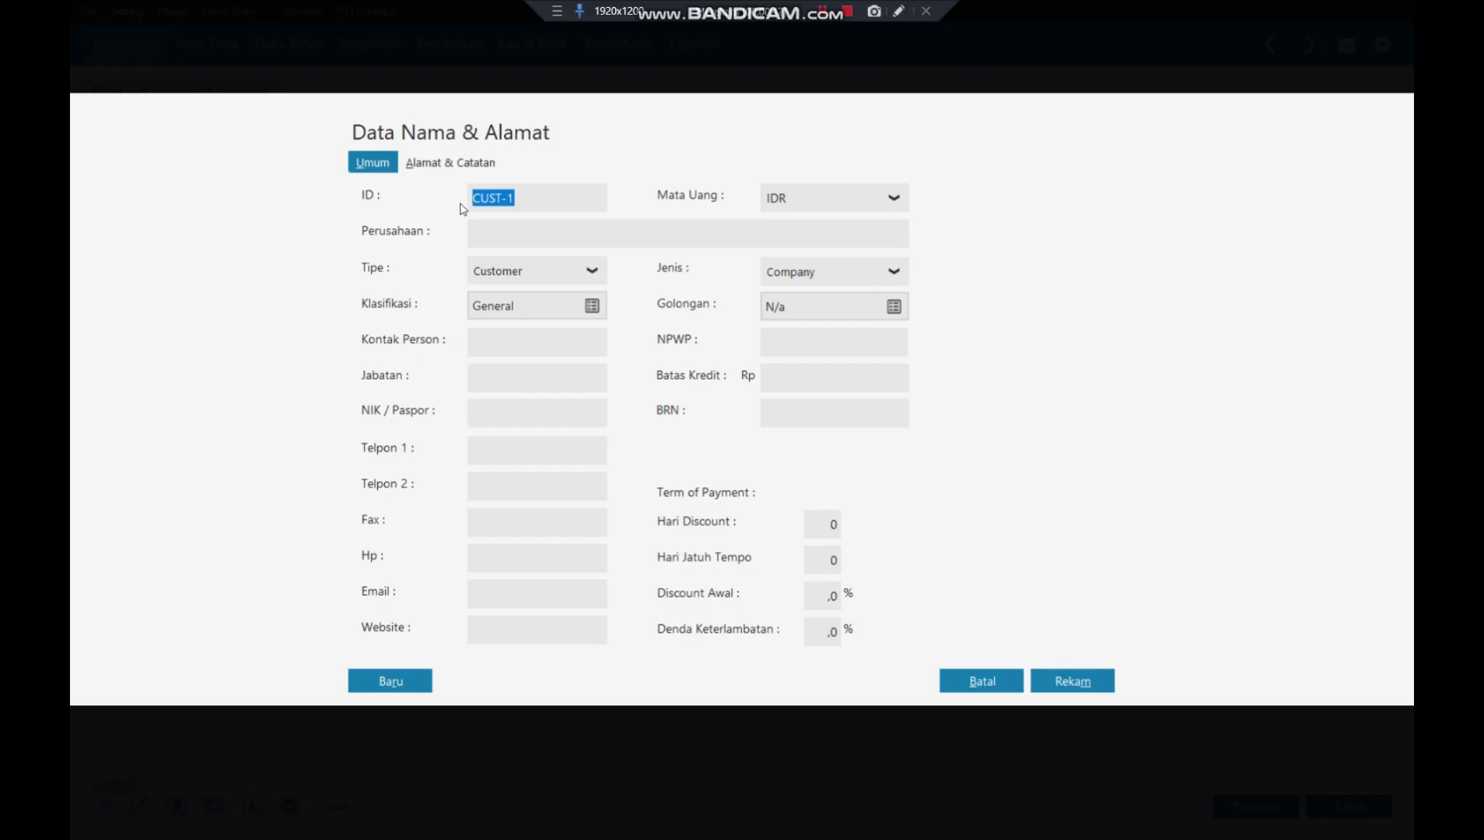
{"action": "type", "text": "C-00"}
{"action": "type", "text": "2"}
{"action": "left_click", "coordinate": [492, 233]}
{"action": "type", "text": "SALSA"}
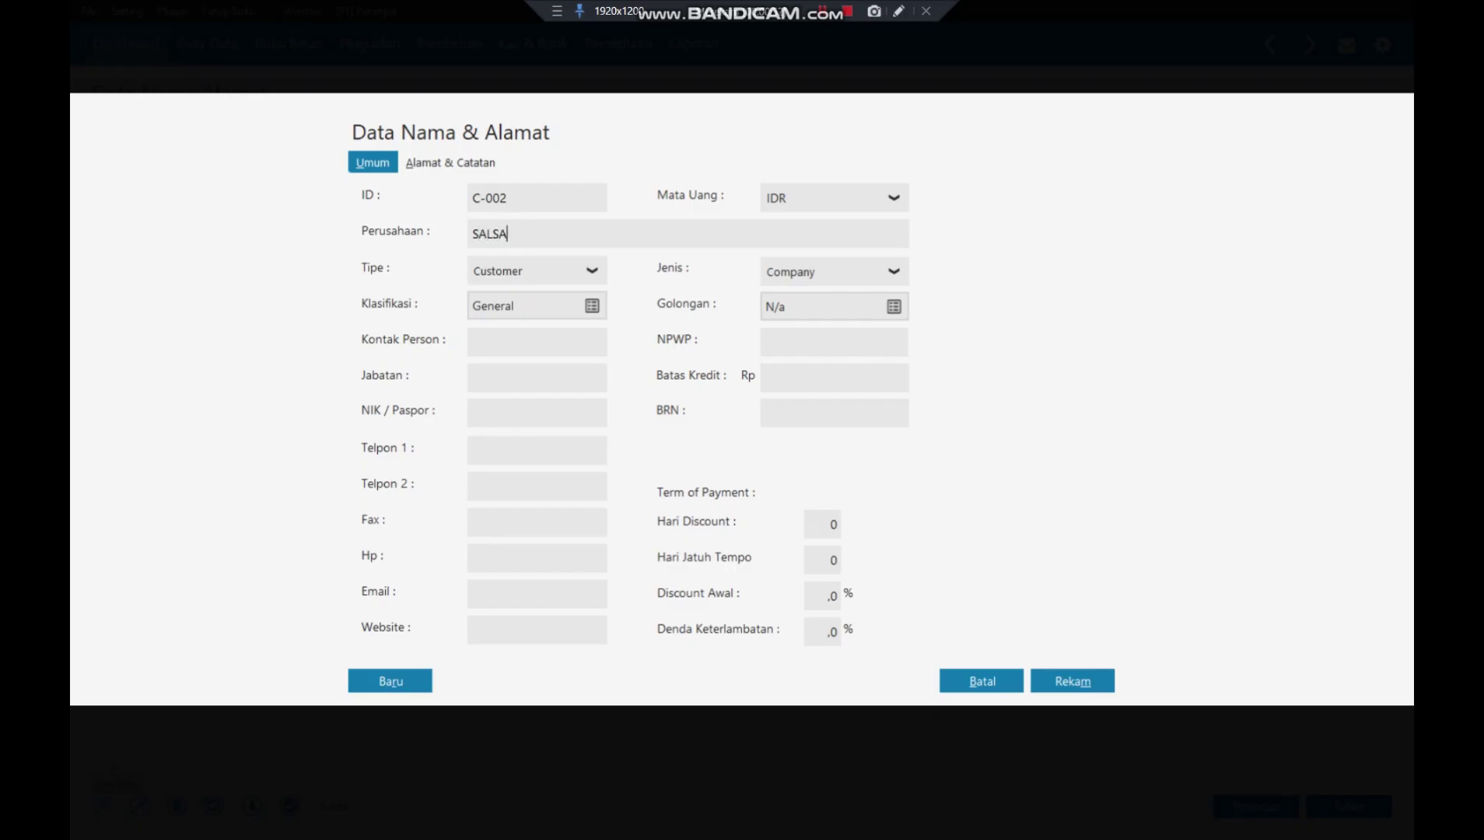
{"action": "type", "text": "BILA MUSLIM."}
{"action": "type", "text": " PT"}
{"action": "left_click", "coordinate": [413, 684]}
- Add vendor V-001 MUTIARA MUSLIM, PT with type Vendor and save it
{"action": "left_click", "coordinate": [592, 270]}
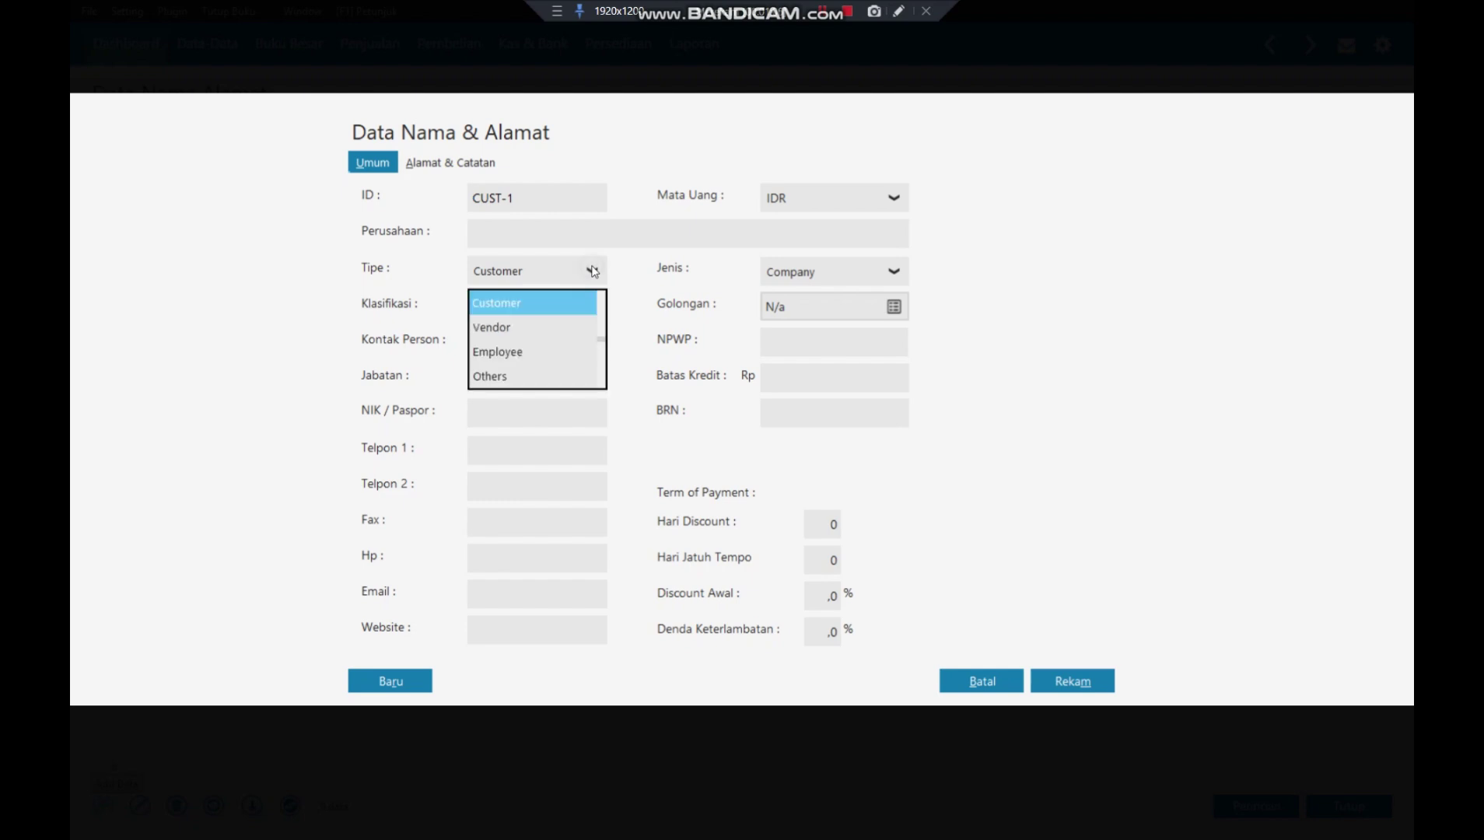
{"action": "left_click", "coordinate": [541, 333]}
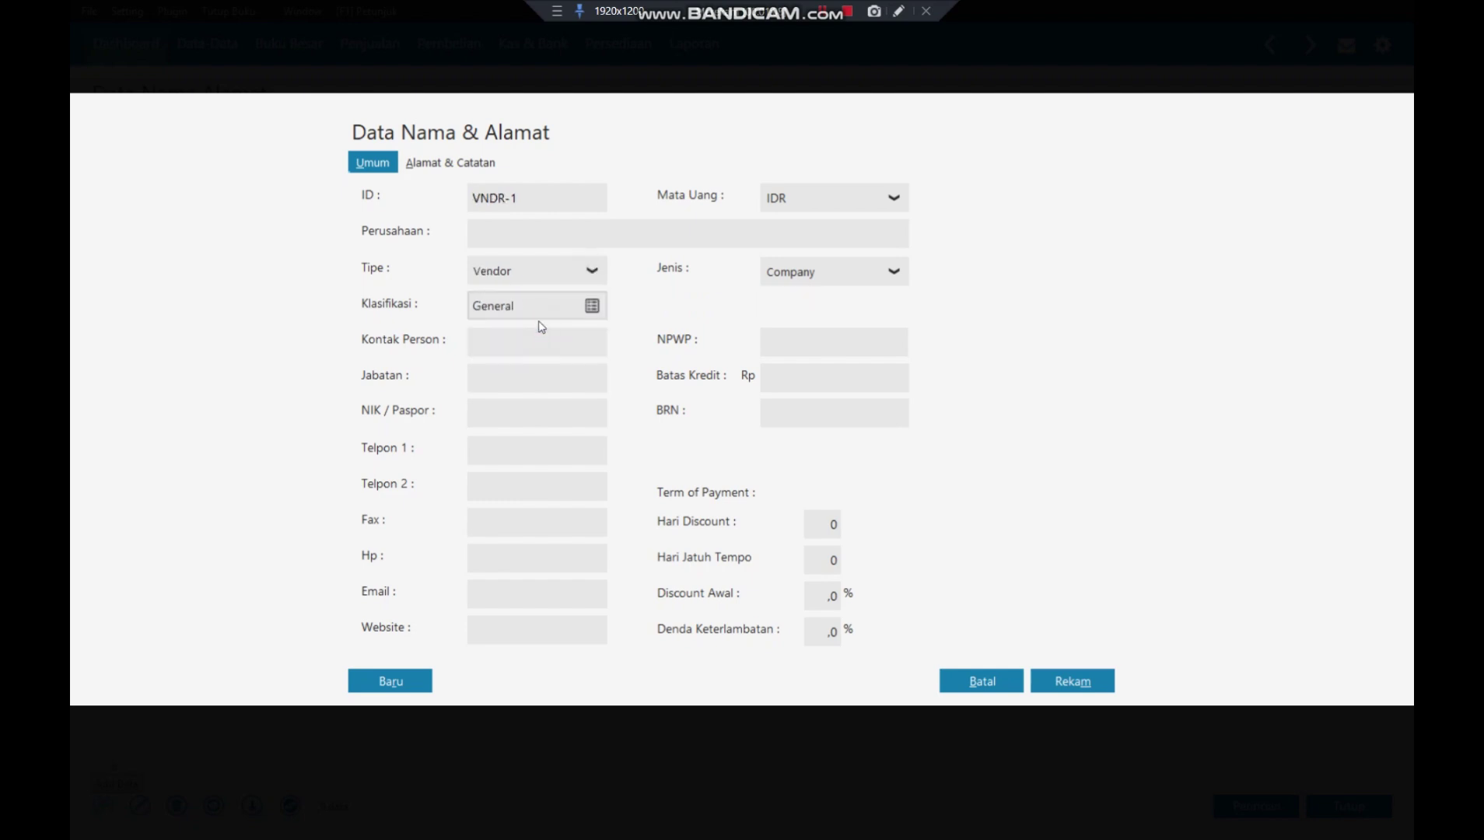
{"action": "double_click", "coordinate": [591, 207]}
{"action": "type", "text": "V-001"}
{"action": "left_click", "coordinate": [561, 234]}
{"action": "type", "text": "MUTIARA MUSLIM, PT"}
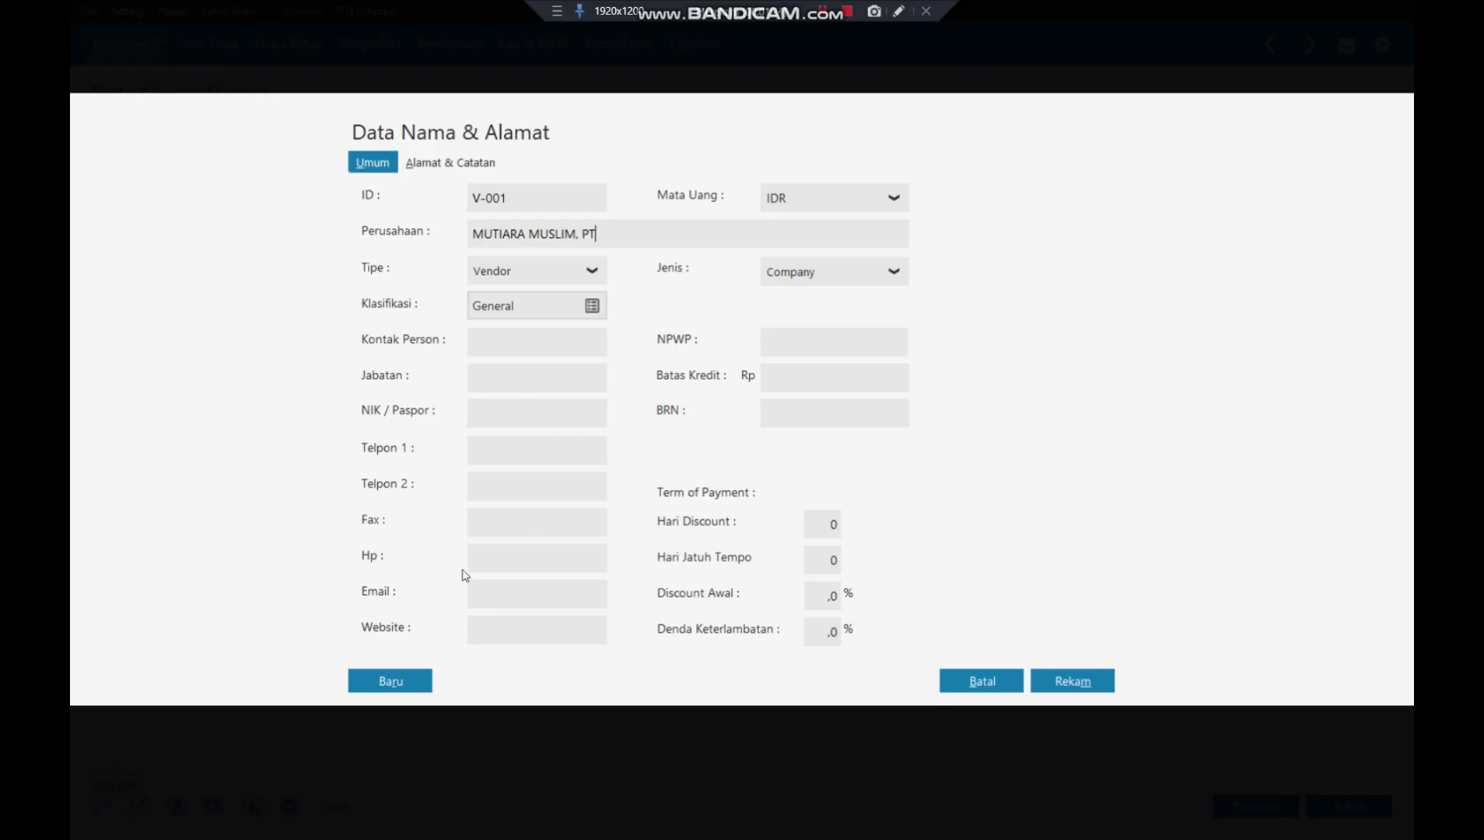
{"action": "left_click", "coordinate": [395, 677]}
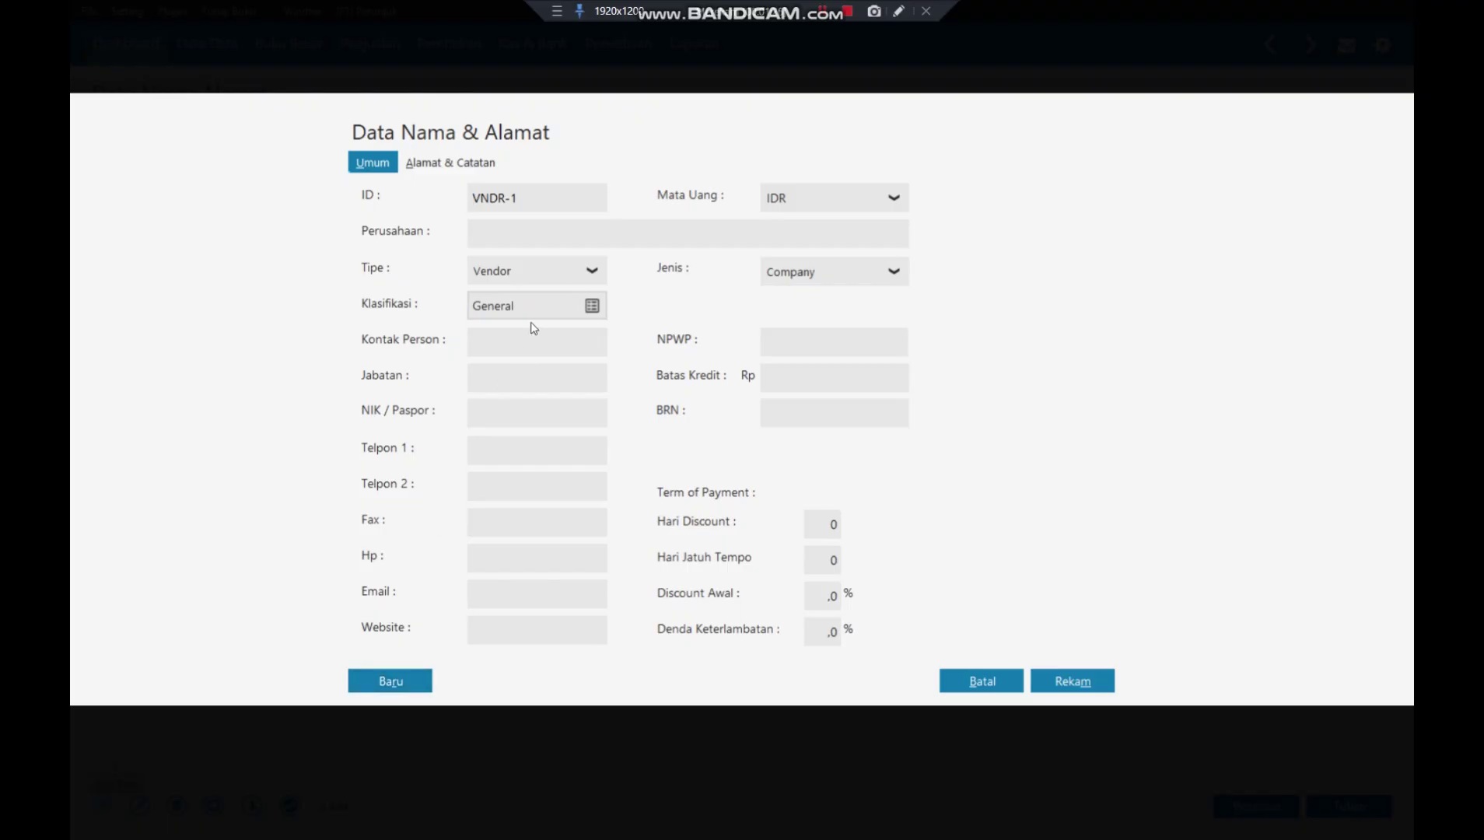
- Enter vendor V-002 SALMA MUSLIM, PT and save the record
{"action": "left_click_drag", "start_coordinate": [527, 197], "coordinate": [425, 211]}
{"action": "type", "text": "V-002"}
{"action": "left_click", "coordinate": [492, 226]}
{"action": "type", "text": "SALMA MUSLIM, PT"}
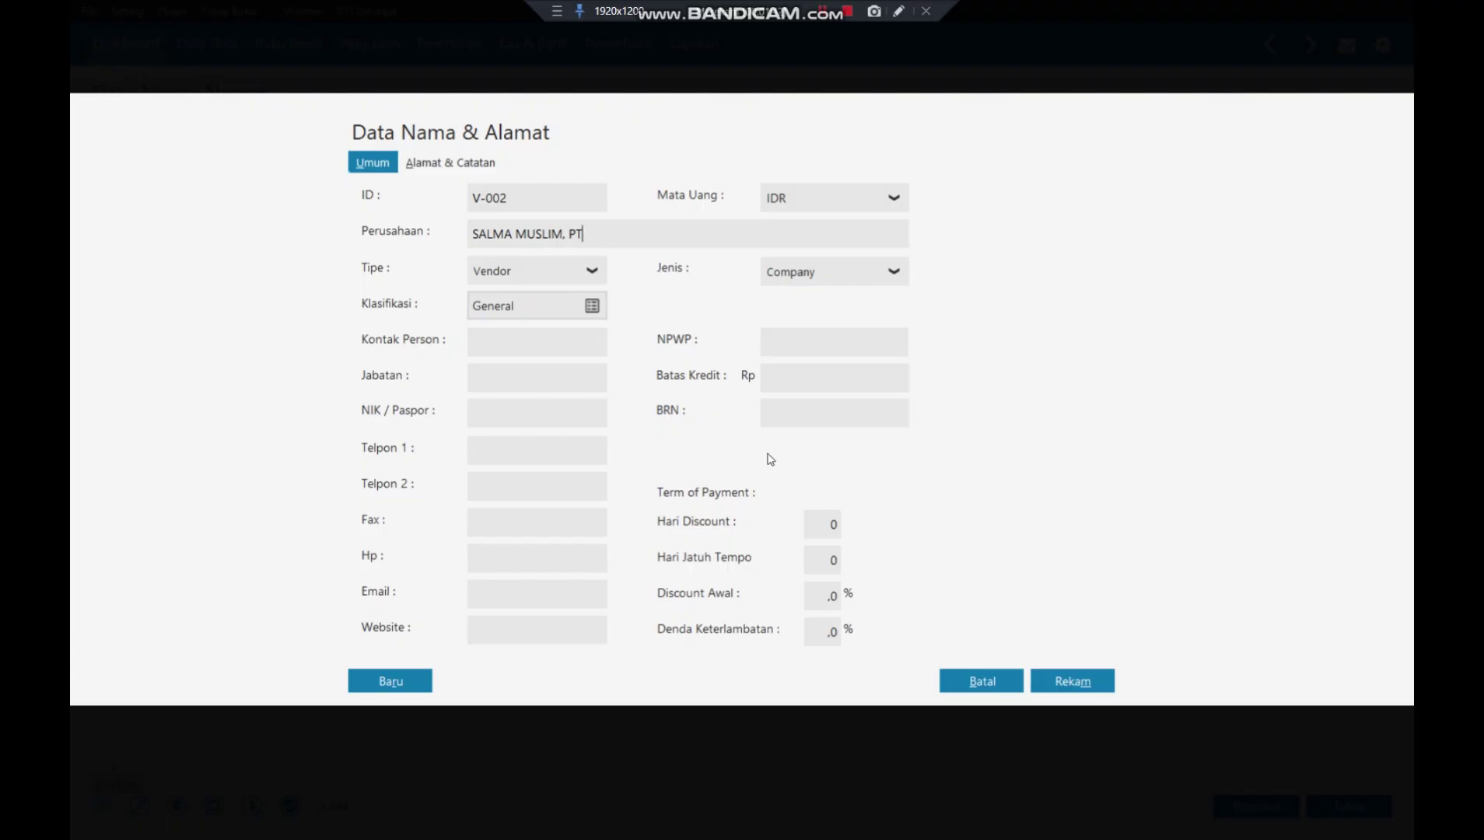
{"action": "left_click", "coordinate": [1074, 683]}
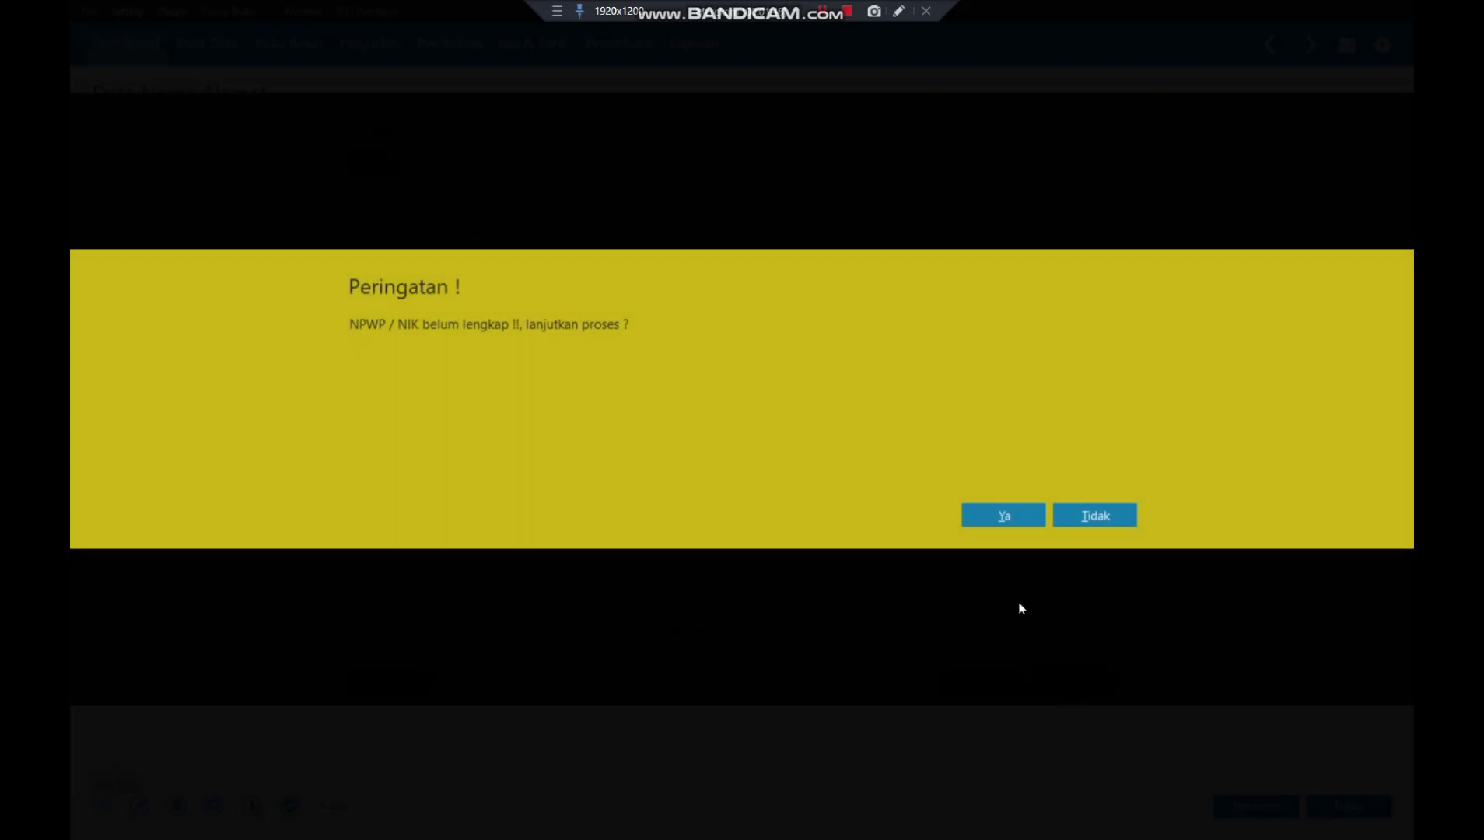
- Confirm saving despite the missing NPWP/NIK, then close the contact list
{"action": "left_click", "coordinate": [998, 512]}
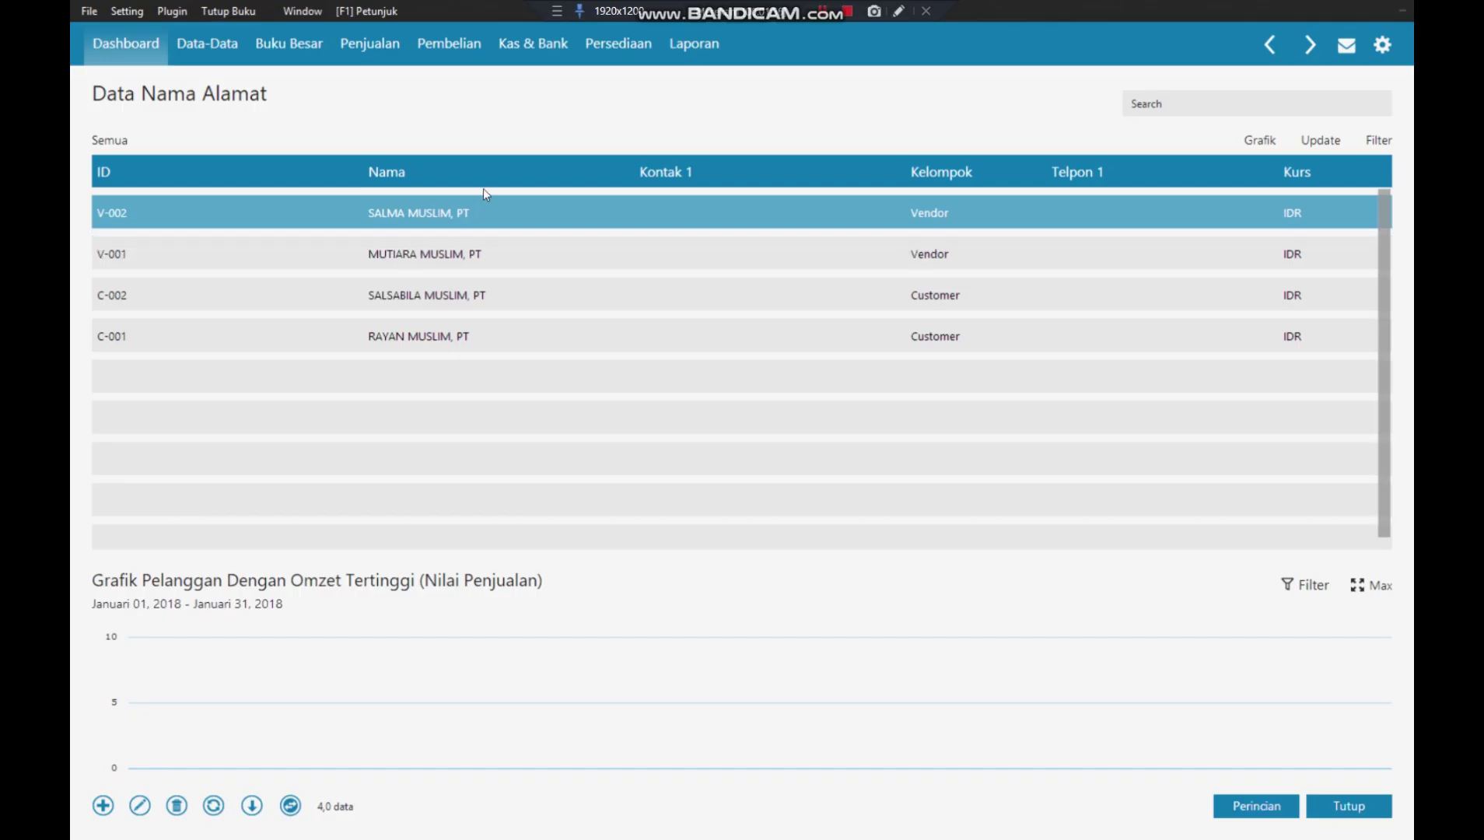
{"action": "left_click", "coordinate": [1357, 809]}
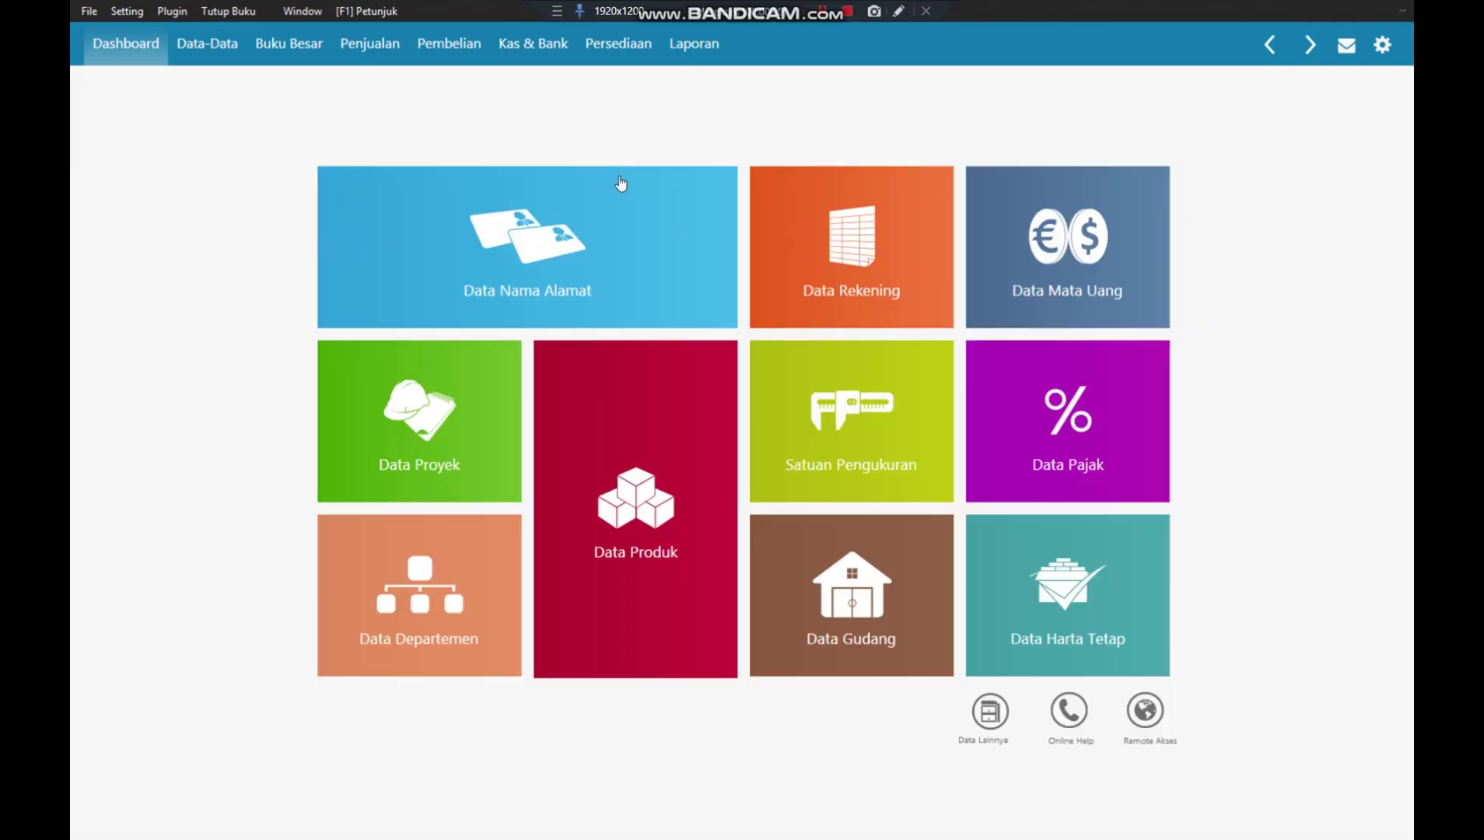
- Open the opening account balances entry and set Kas Kecil to 5.000.000
{"action": "left_click", "coordinate": [129, 12]}
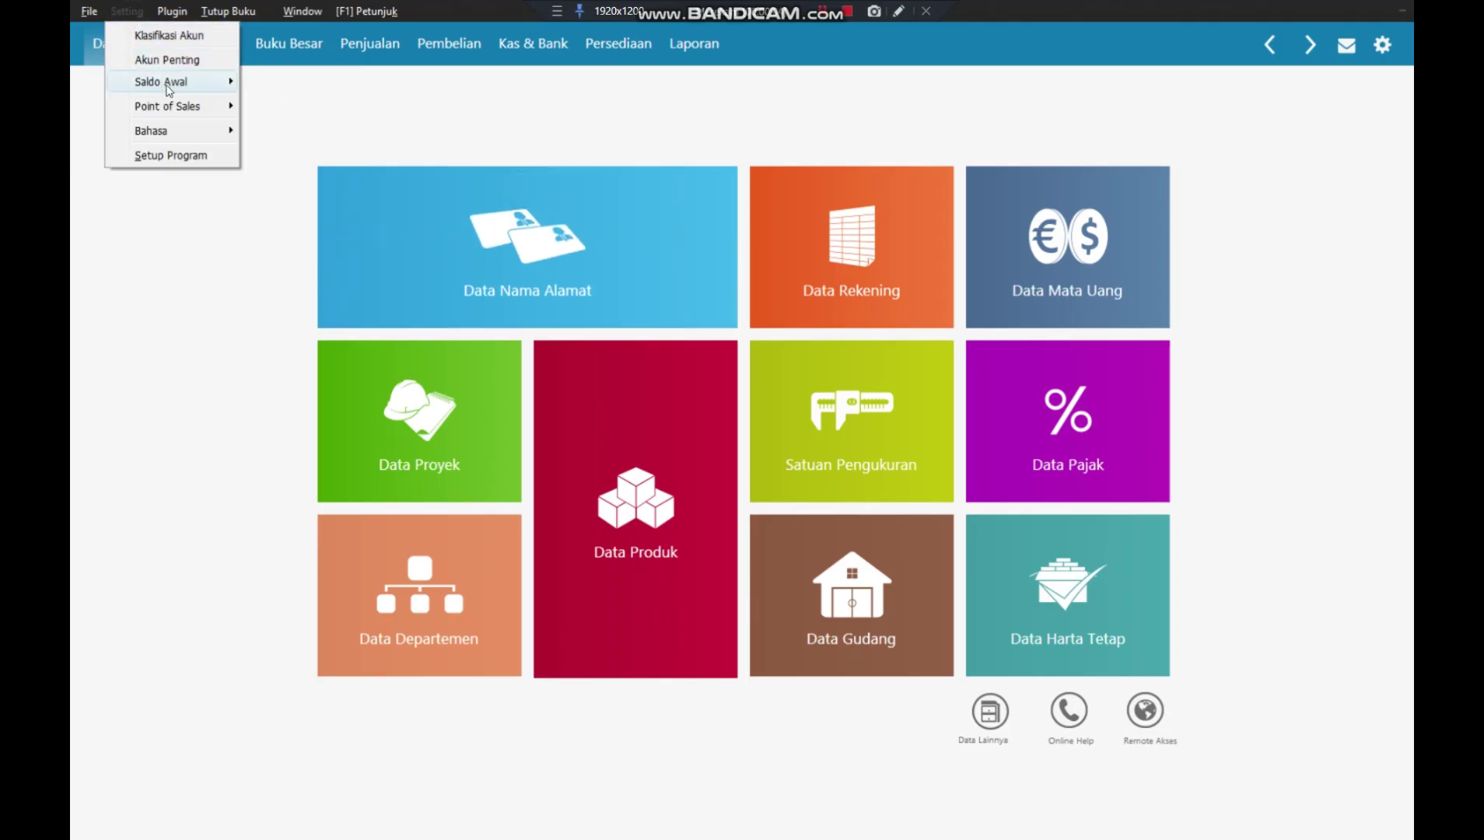
{"action": "mouse_move", "coordinate": [166, 82]}
{"action": "left_click", "coordinate": [370, 82]}
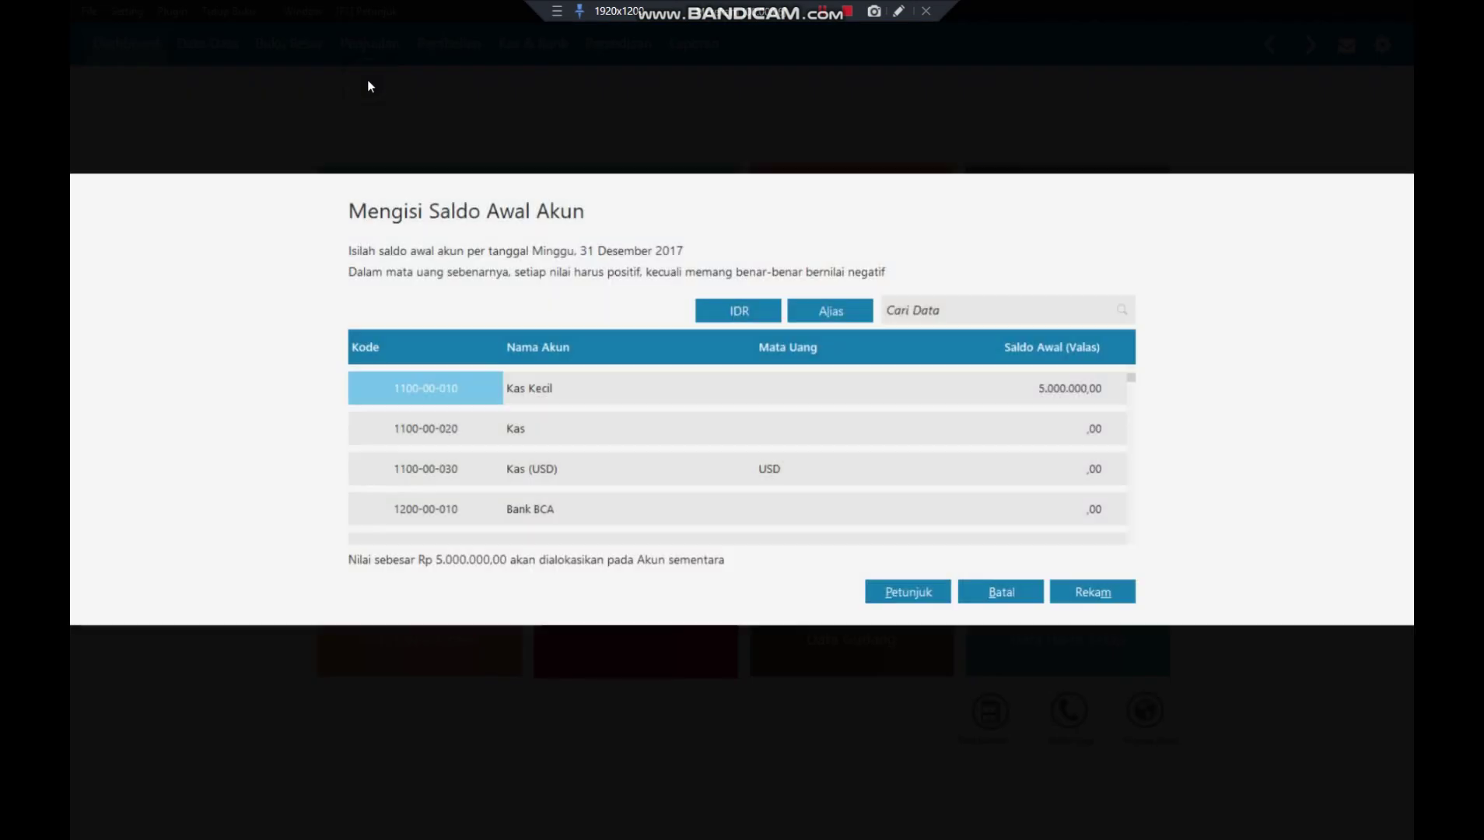
{"action": "left_click", "coordinate": [1077, 393]}
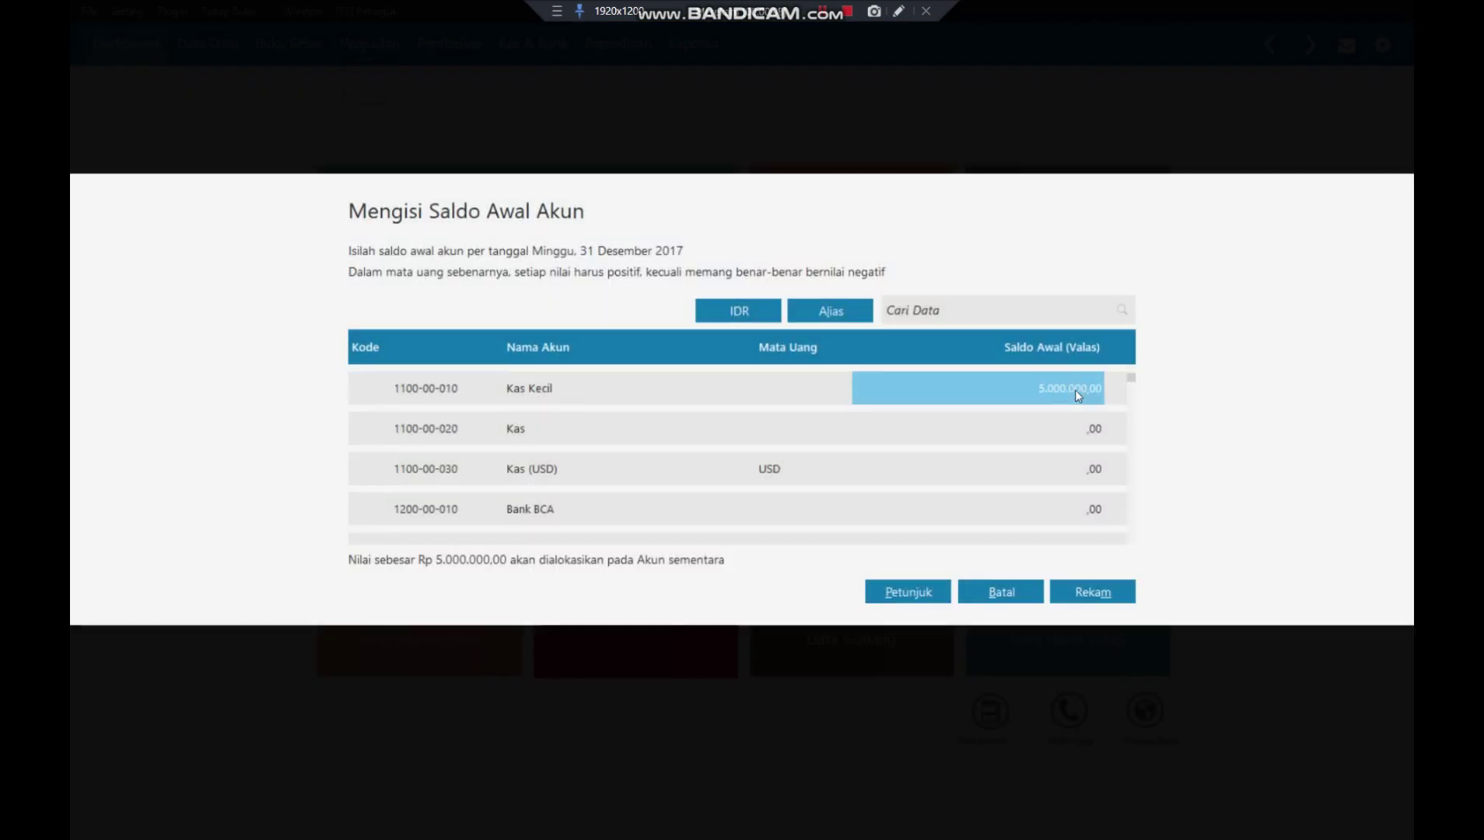
{"action": "left_click", "coordinate": [1075, 390]}
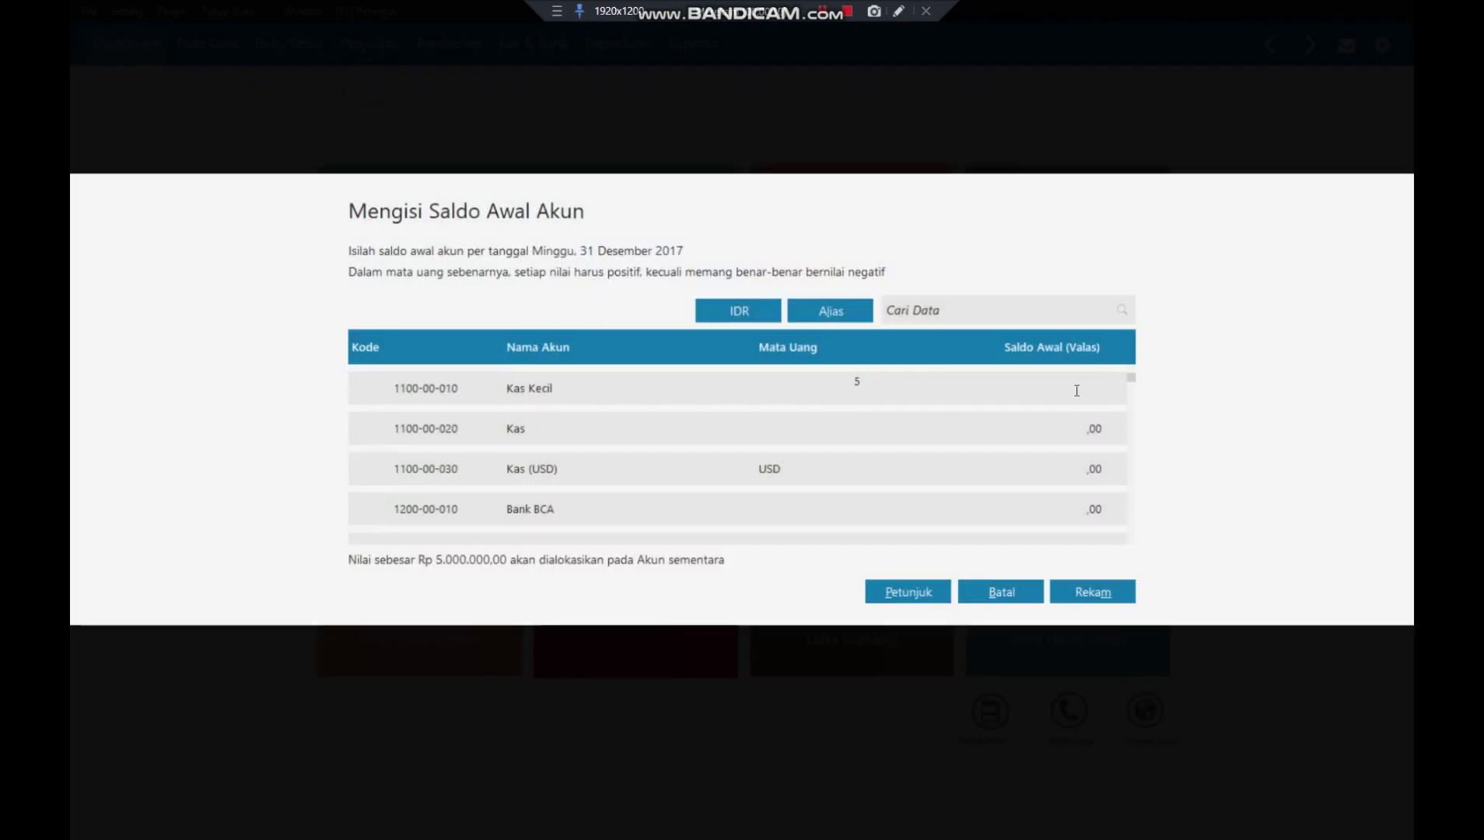
{"action": "type", "text": "5000000"}
{"action": "key", "text": "Return"}
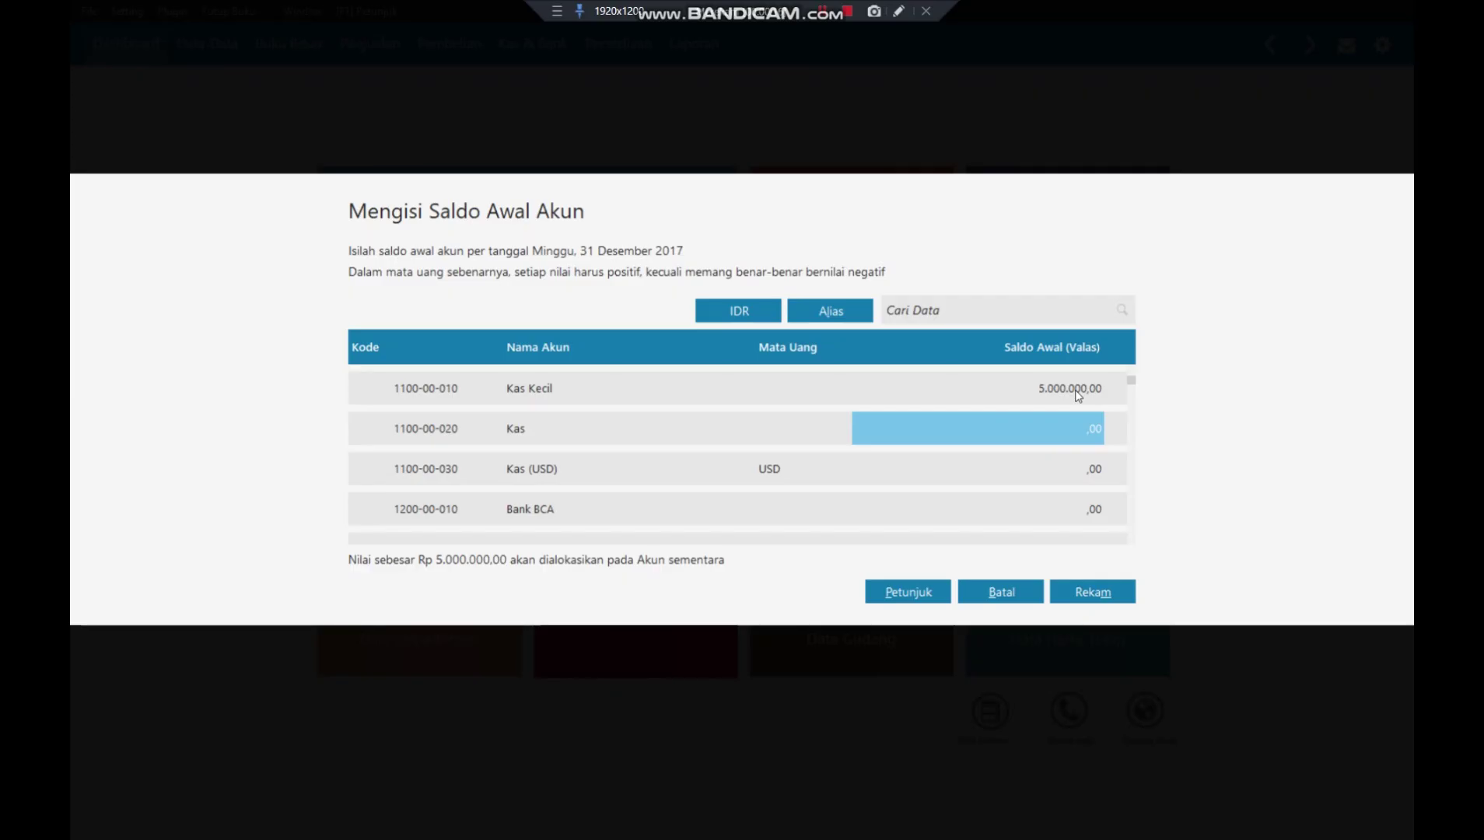
- Set opening balances of Bank BCA to 100.000.000 and Piutang Dagang to 5.000.000
{"action": "key", "text": "Down"}
{"action": "key", "text": "Down"}
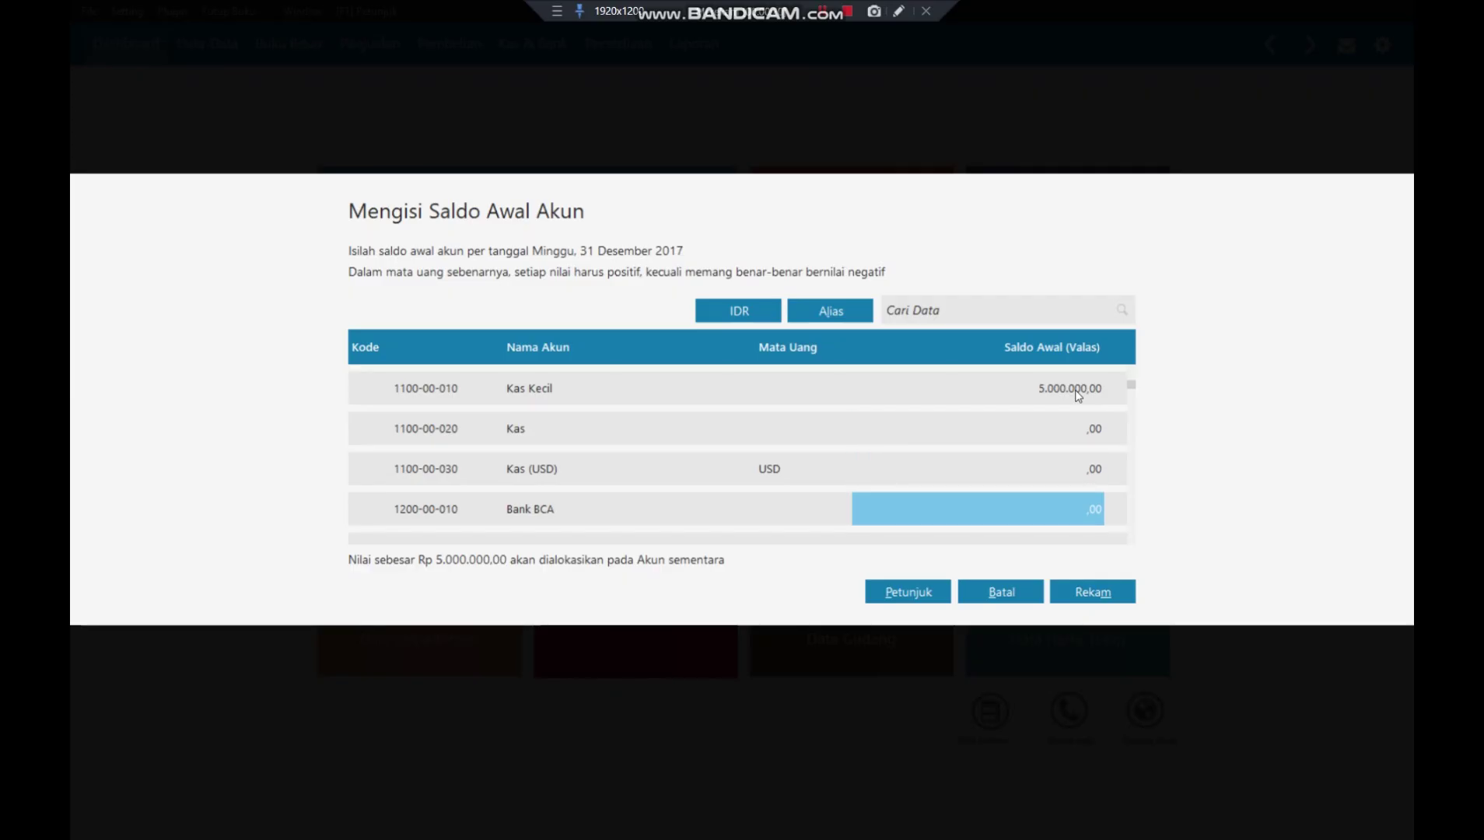
{"action": "type", "text": "100"}
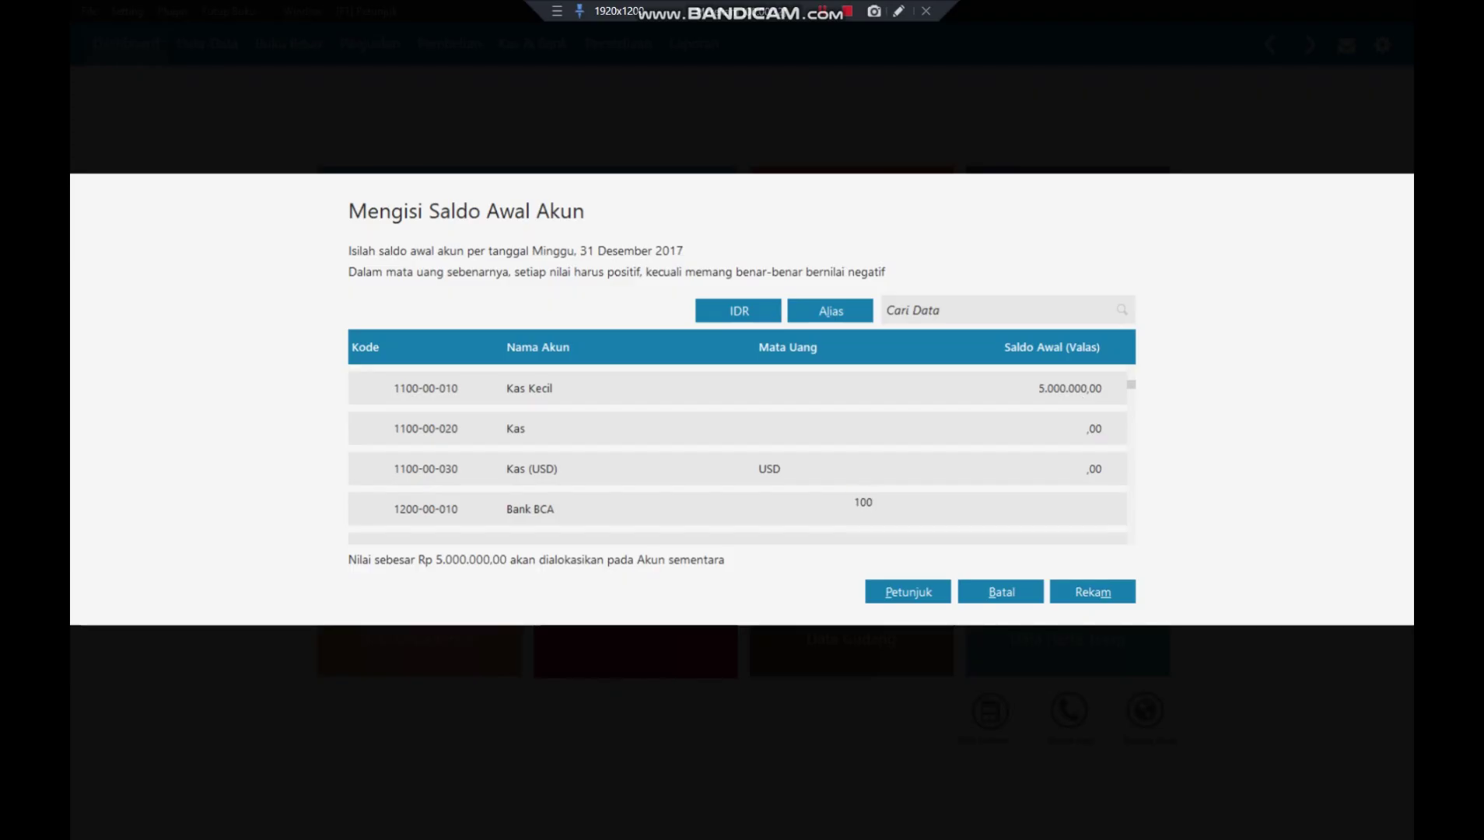
{"action": "type", "text": "000000"}
{"action": "key", "text": "Return"}
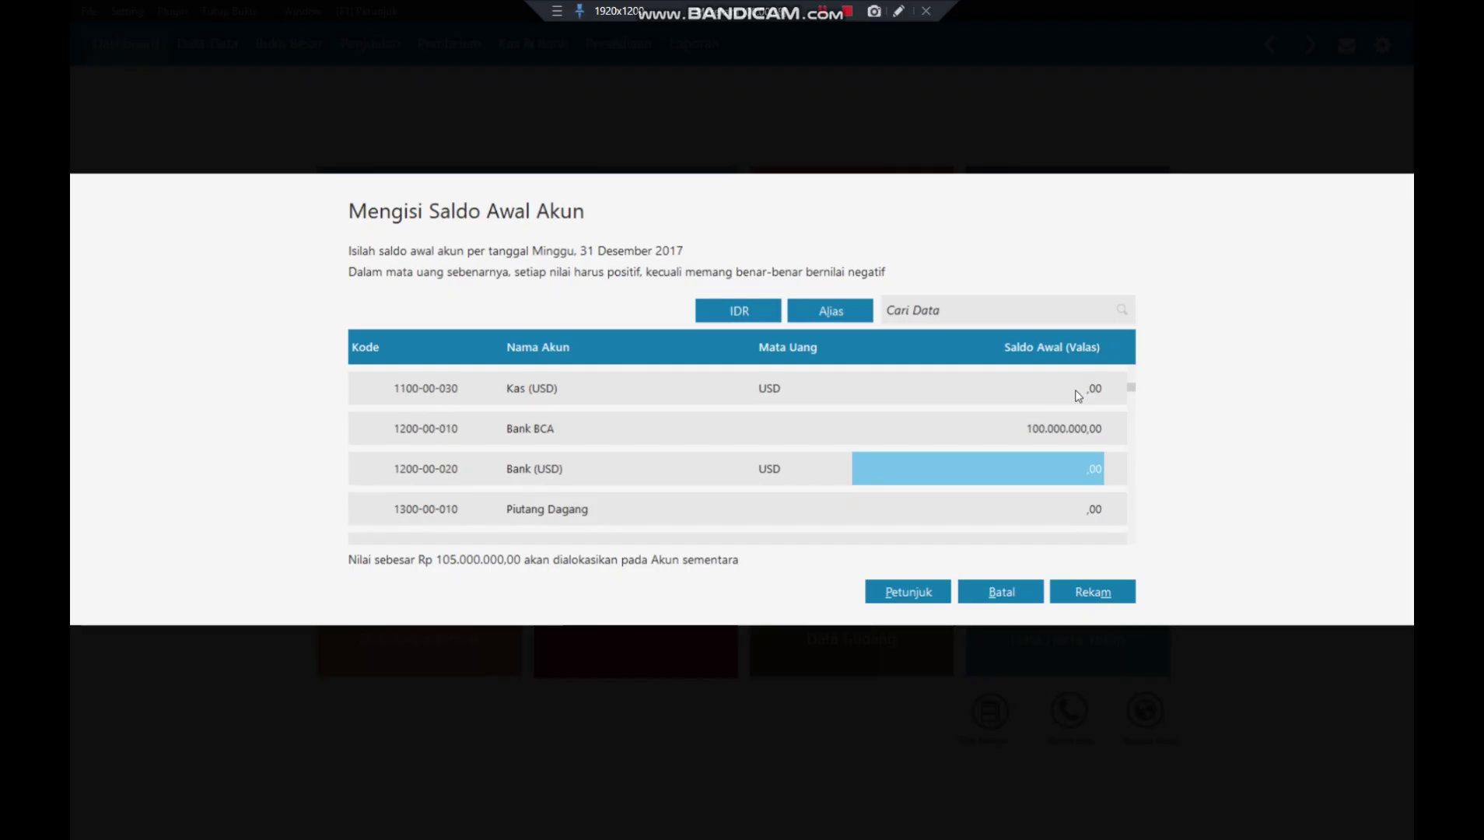
{"action": "key", "text": "Down"}
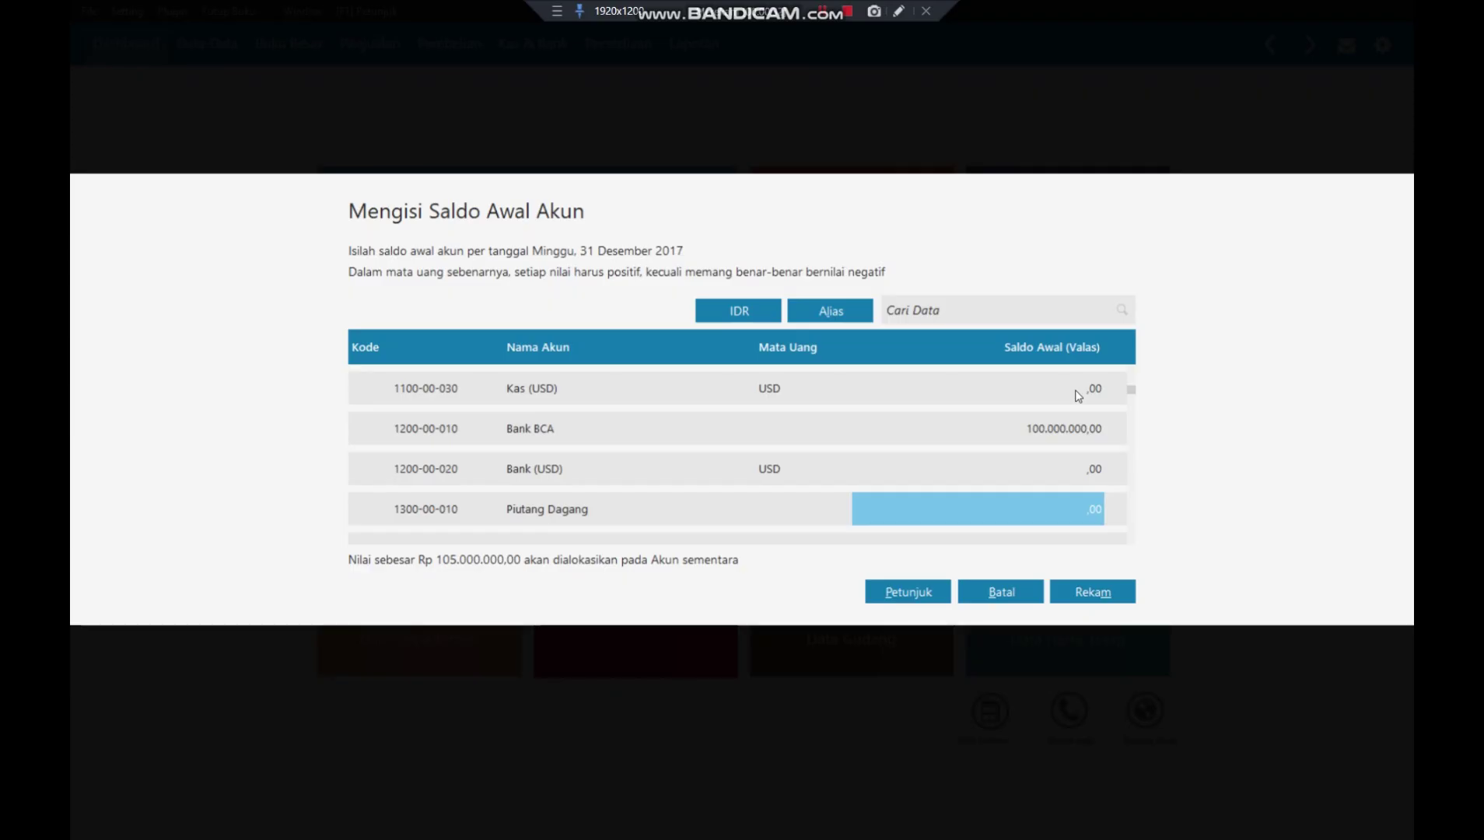
{"action": "type", "text": "5.000.0"}
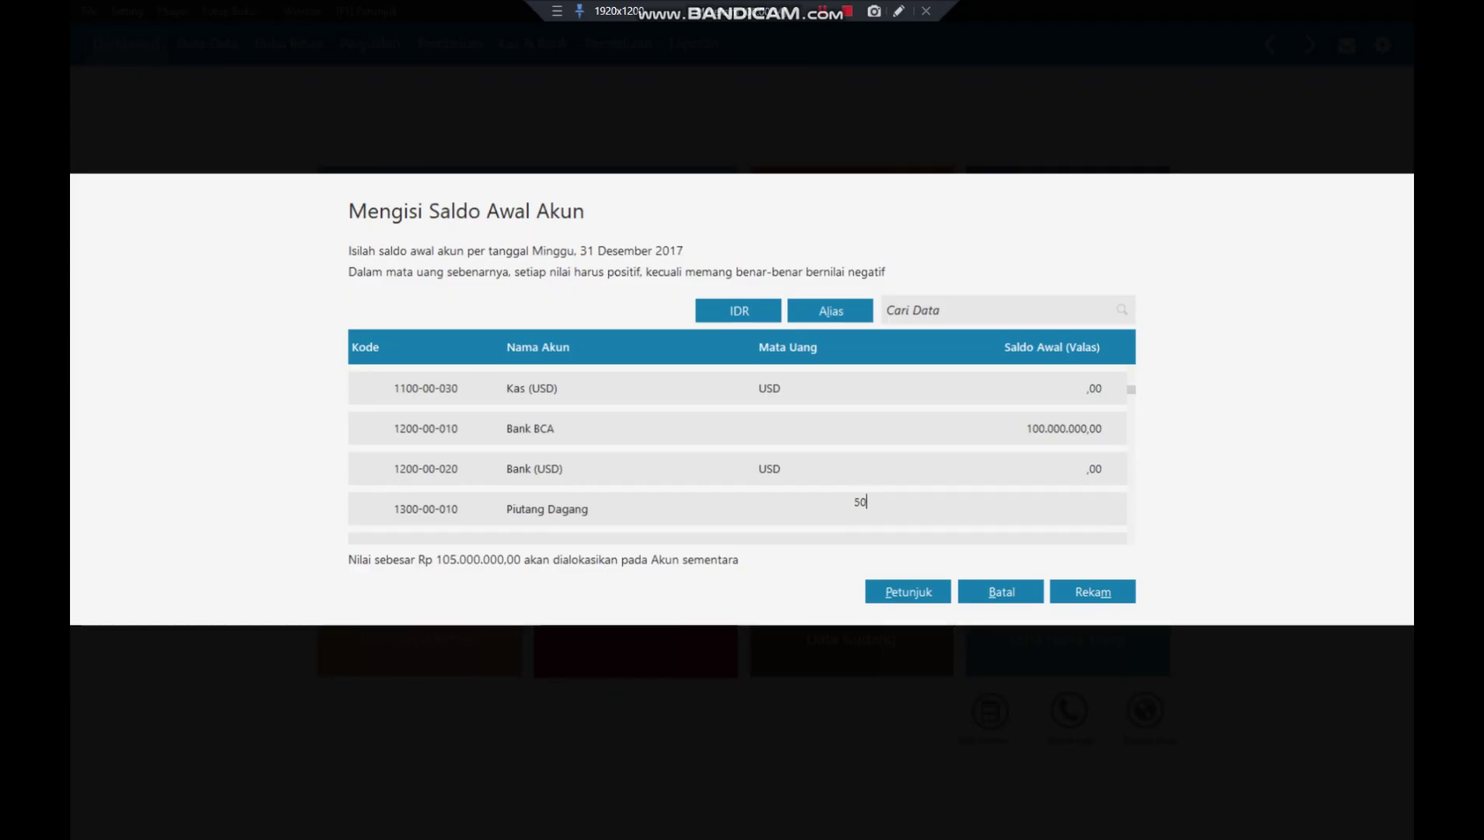
{"action": "type", "text": "00000"}
{"action": "key", "text": "Return"}
{"action": "key", "text": "Down"}
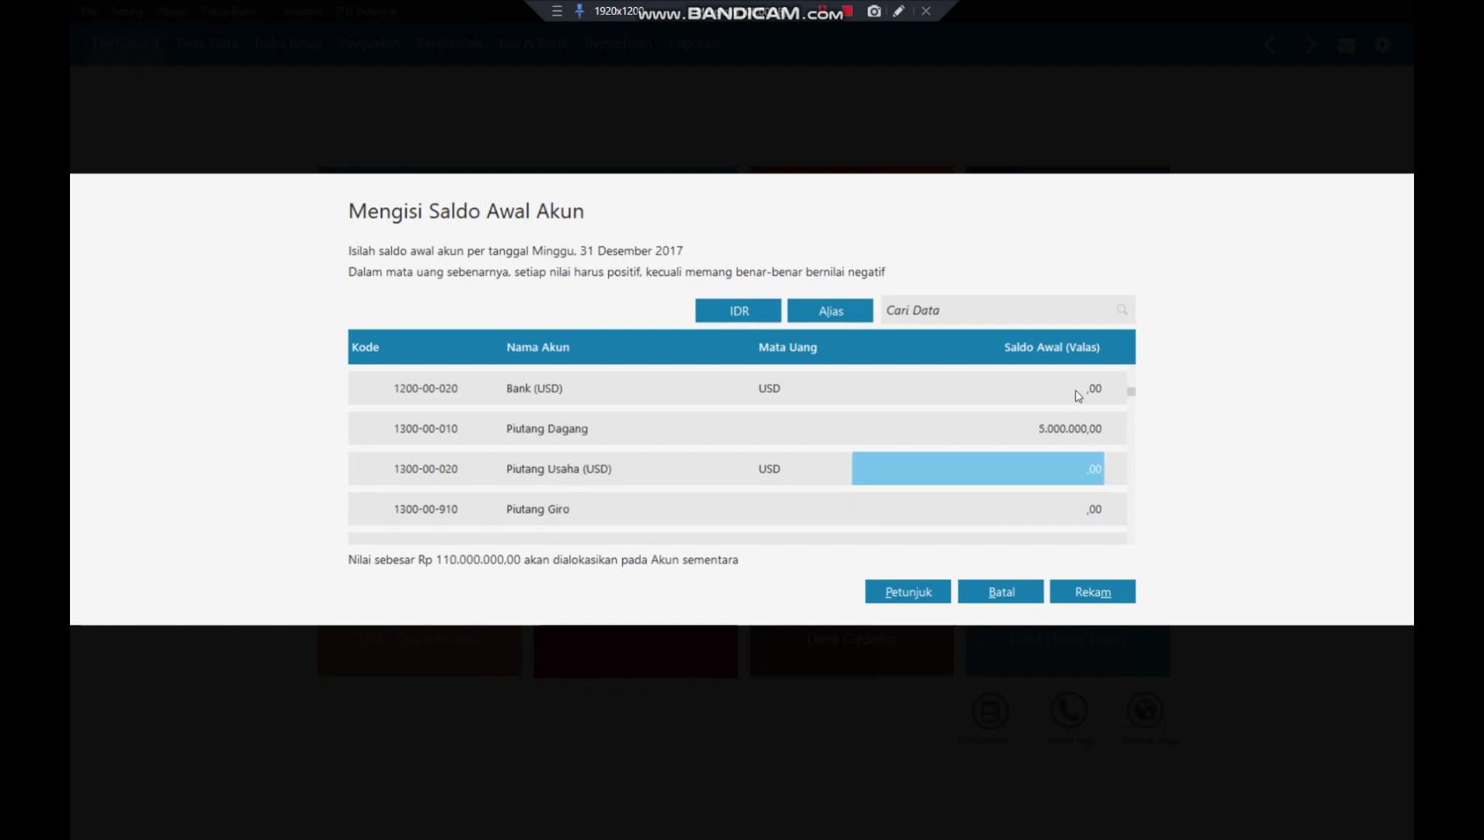
- Set opening balances of Persediaan Gamis to 3.000.000 and Persediaan Jilbab to 200.000
{"action": "key", "text": "Down"}
{"action": "key", "text": "Down"}
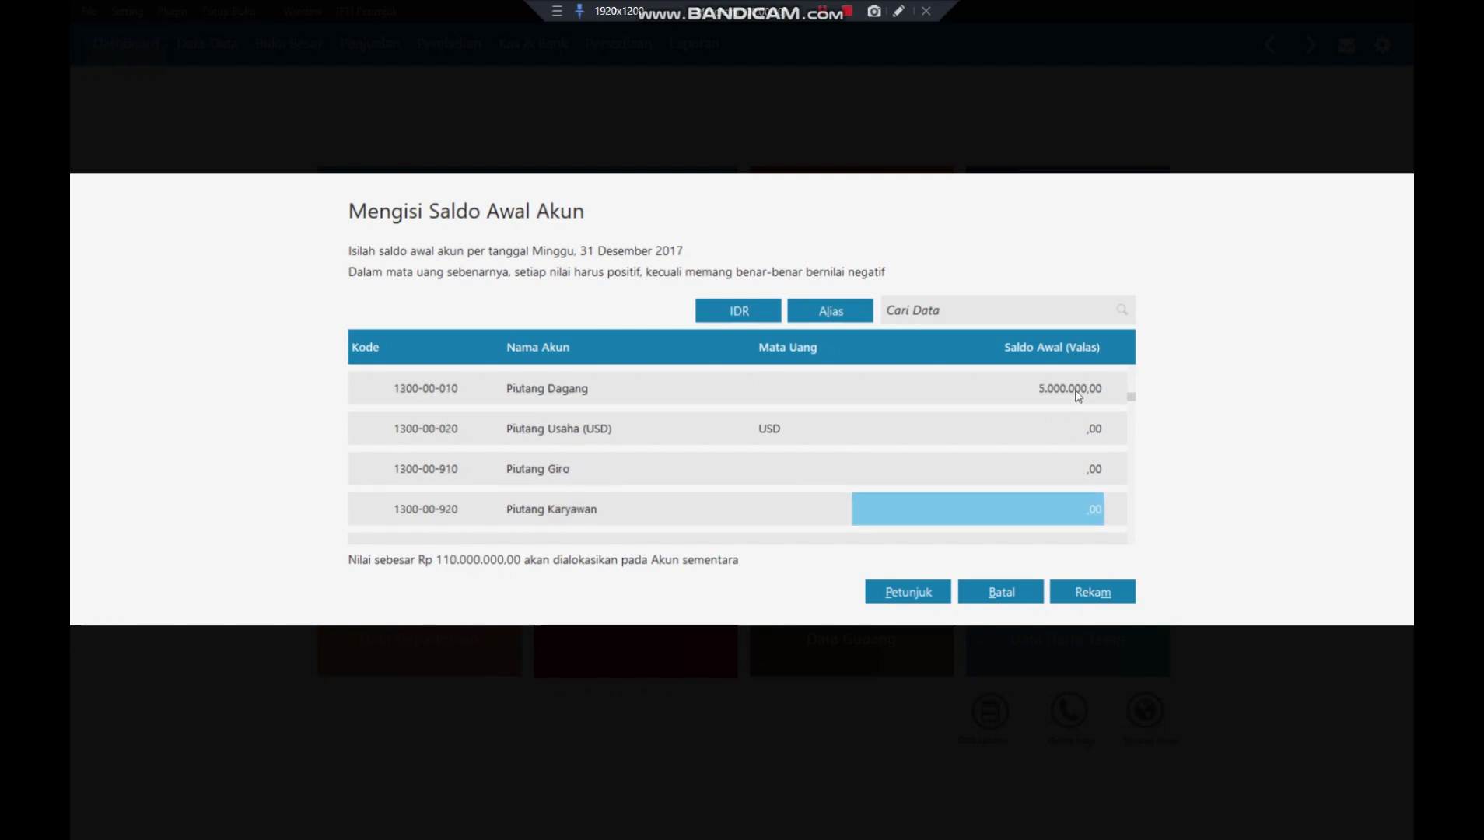
{"action": "key", "text": "Down"}
{"action": "key", "text": "Down"}
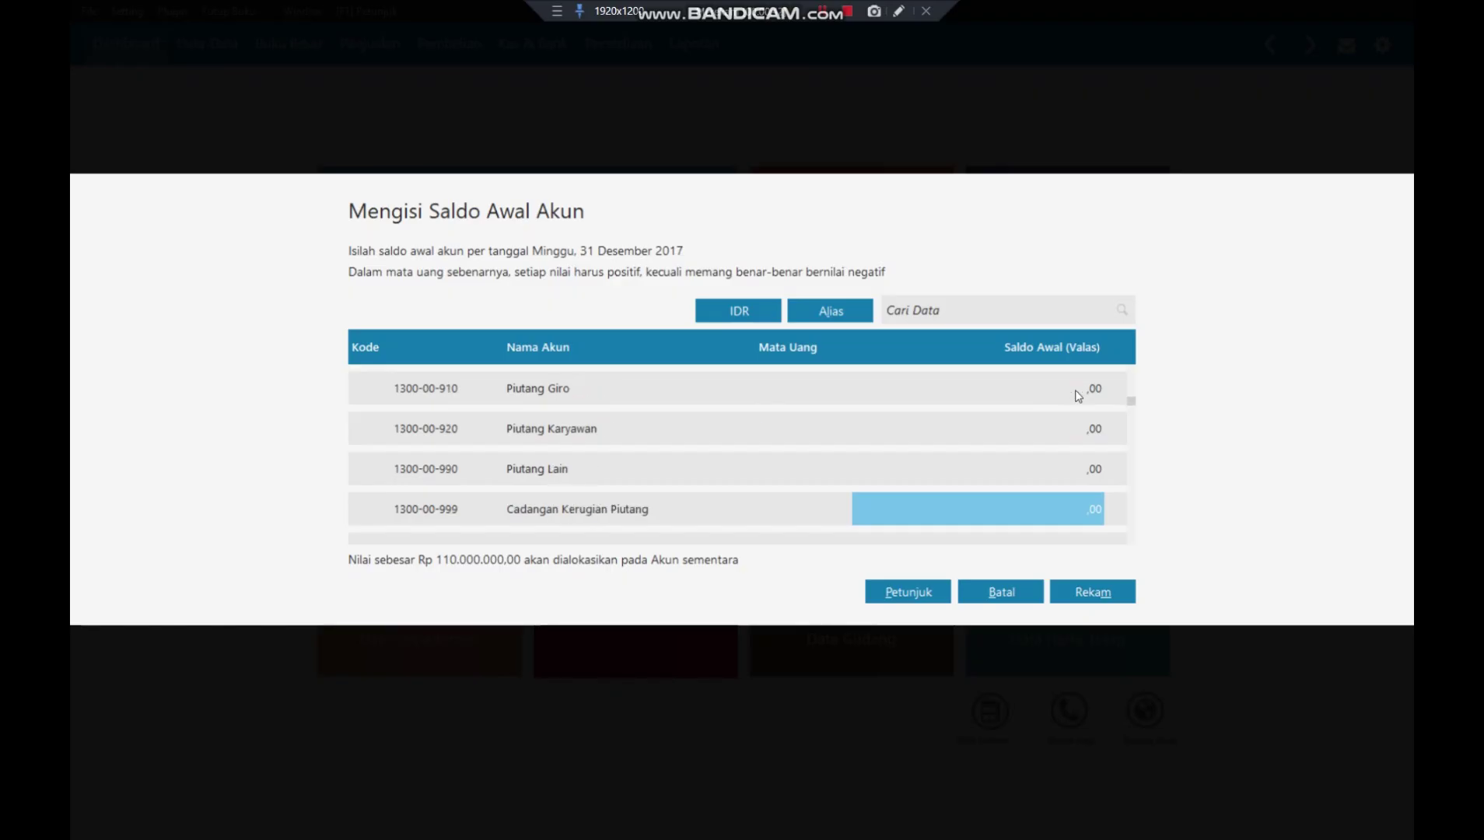
{"action": "key", "text": "Down"}
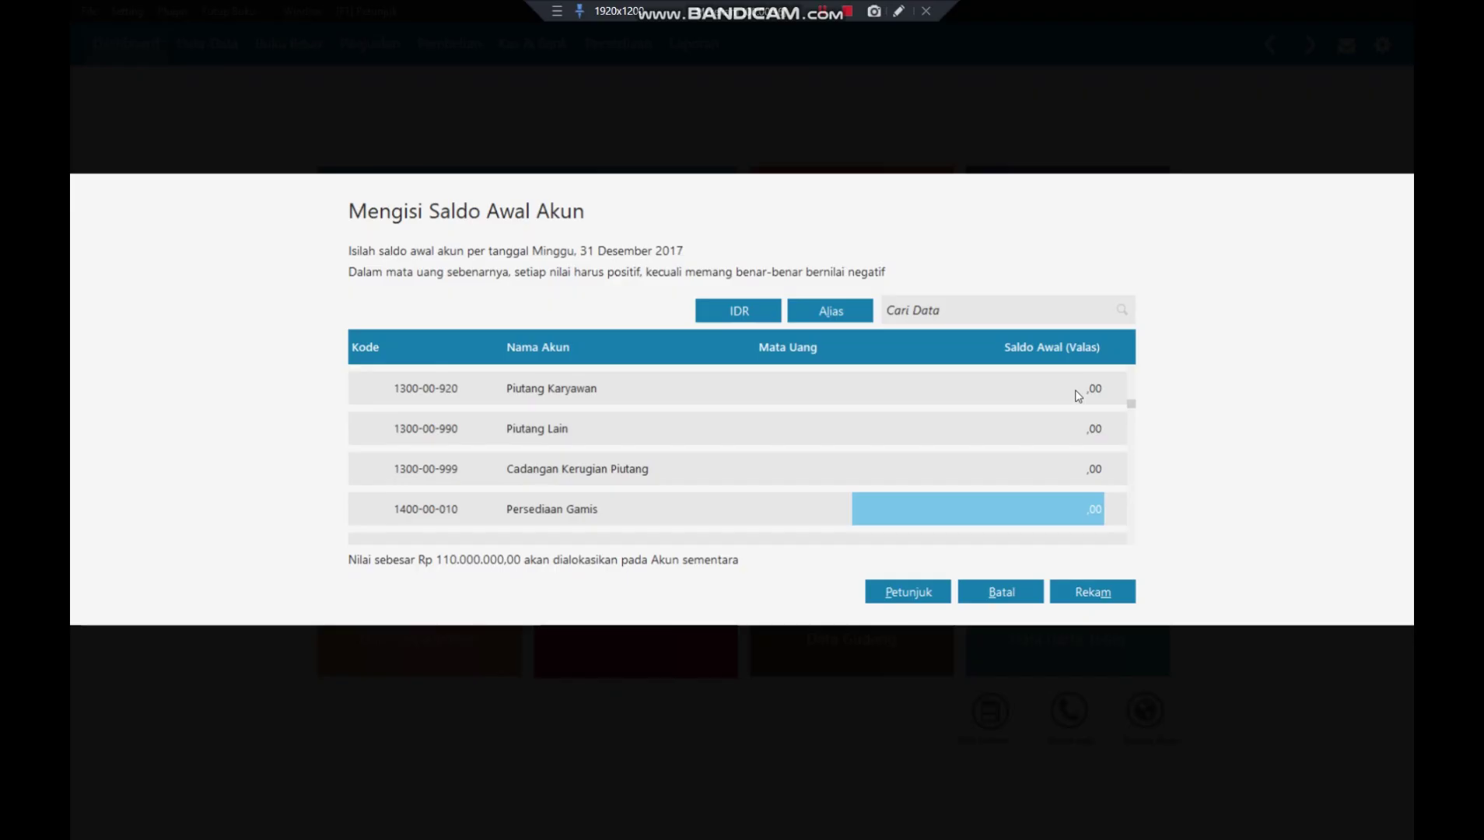
{"action": "type", "text": "3000000"}
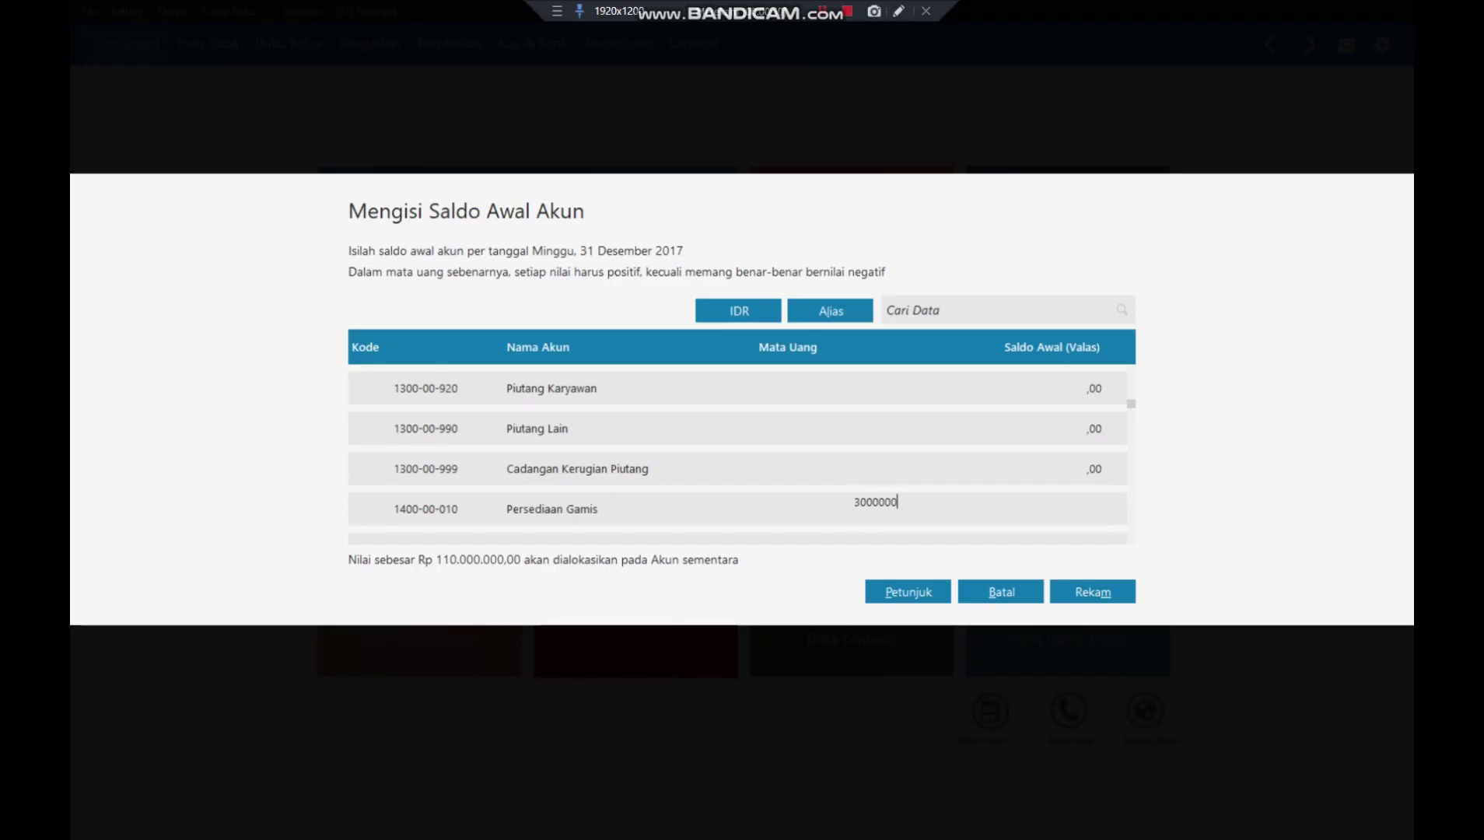
{"action": "key", "text": "Return"}
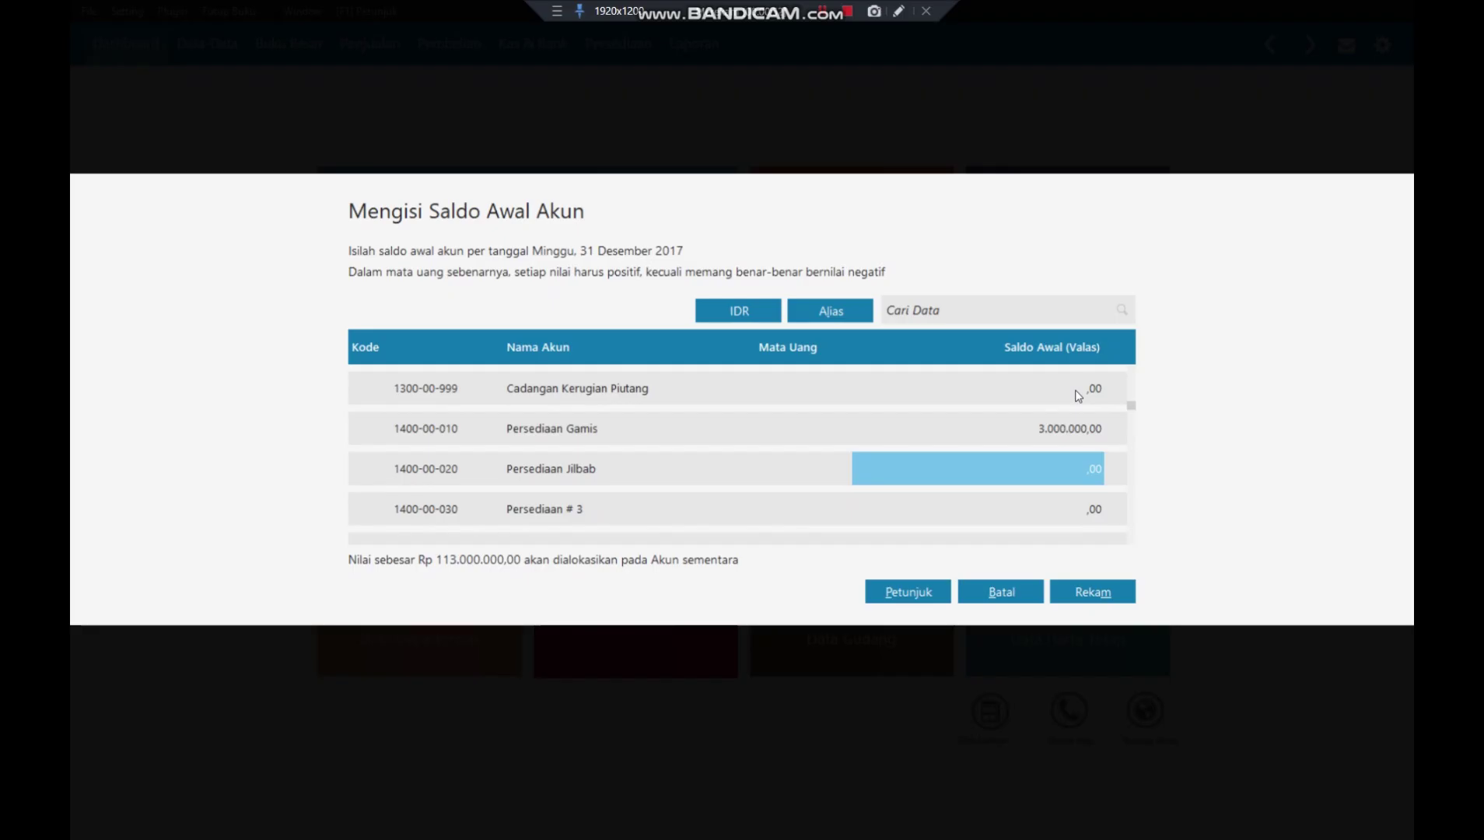
{"action": "type", "text": "200"}
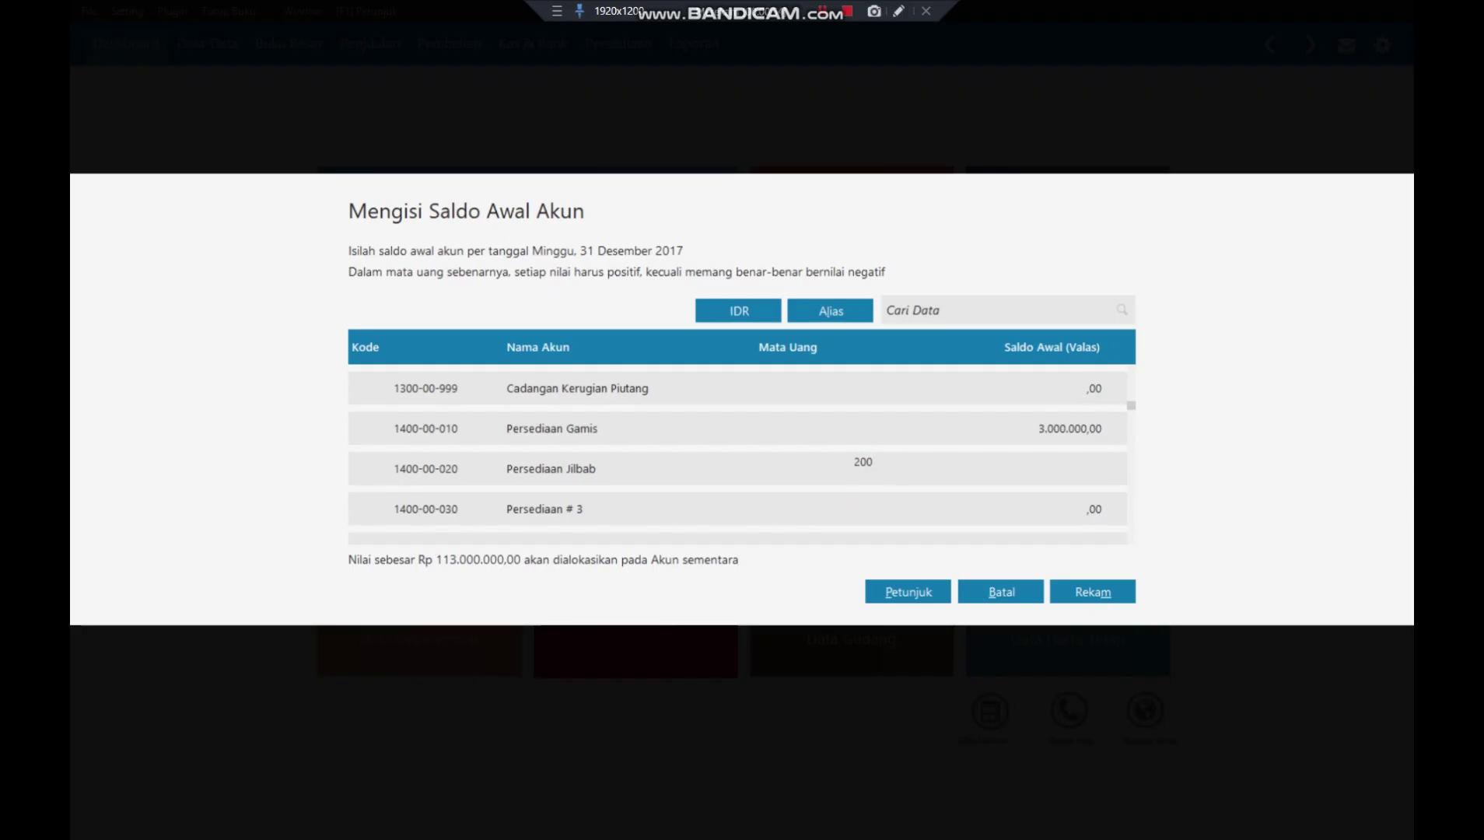
{"action": "type", "text": "000"}
{"action": "key", "text": "Return"}
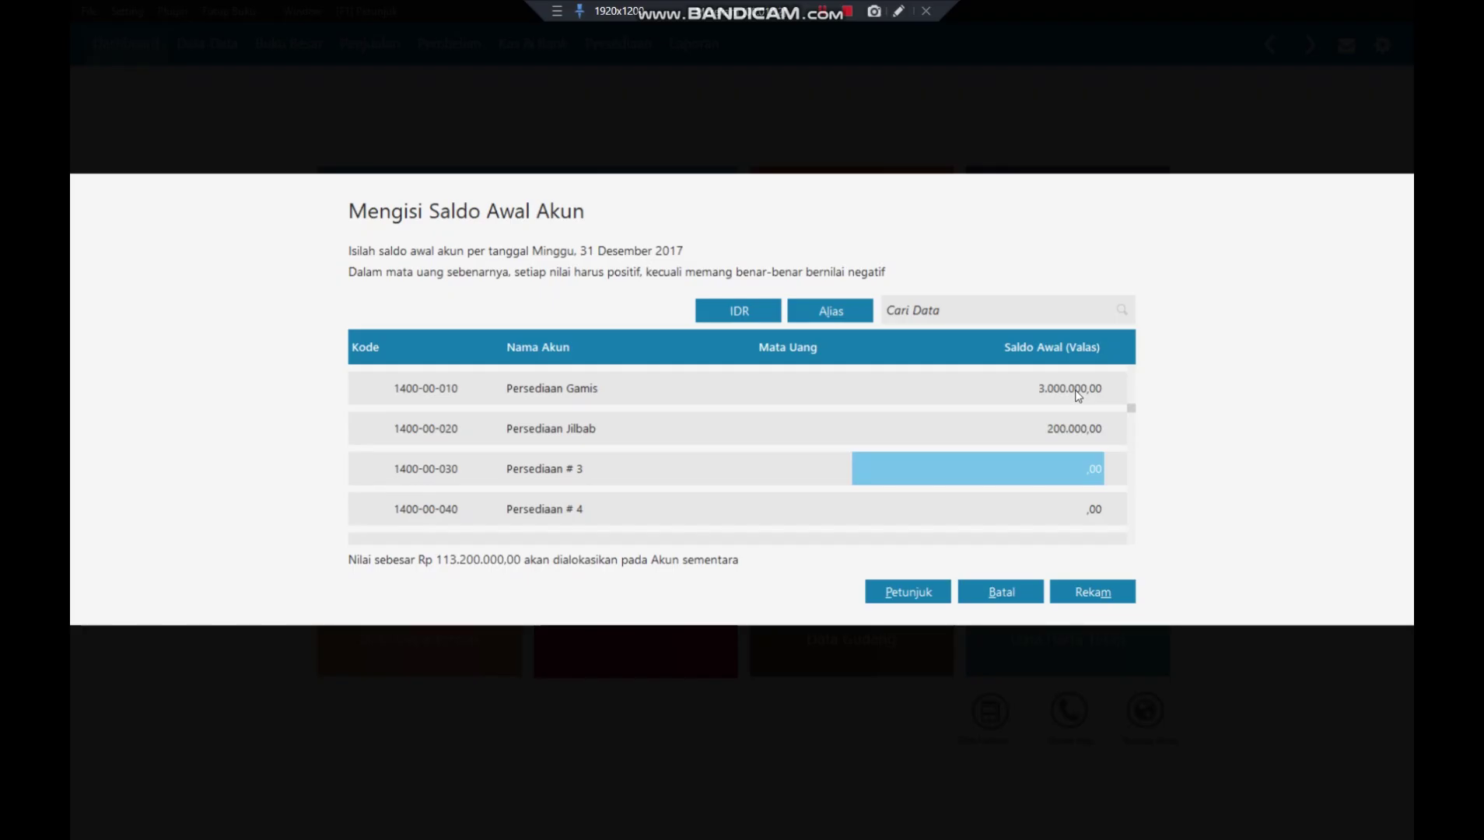
- Set the Kendaraan opening balance to 20.000.000,00
{"action": "key", "text": "Return"}
{"action": "key", "text": "Return"}
{"action": "key", "text": "Return"}
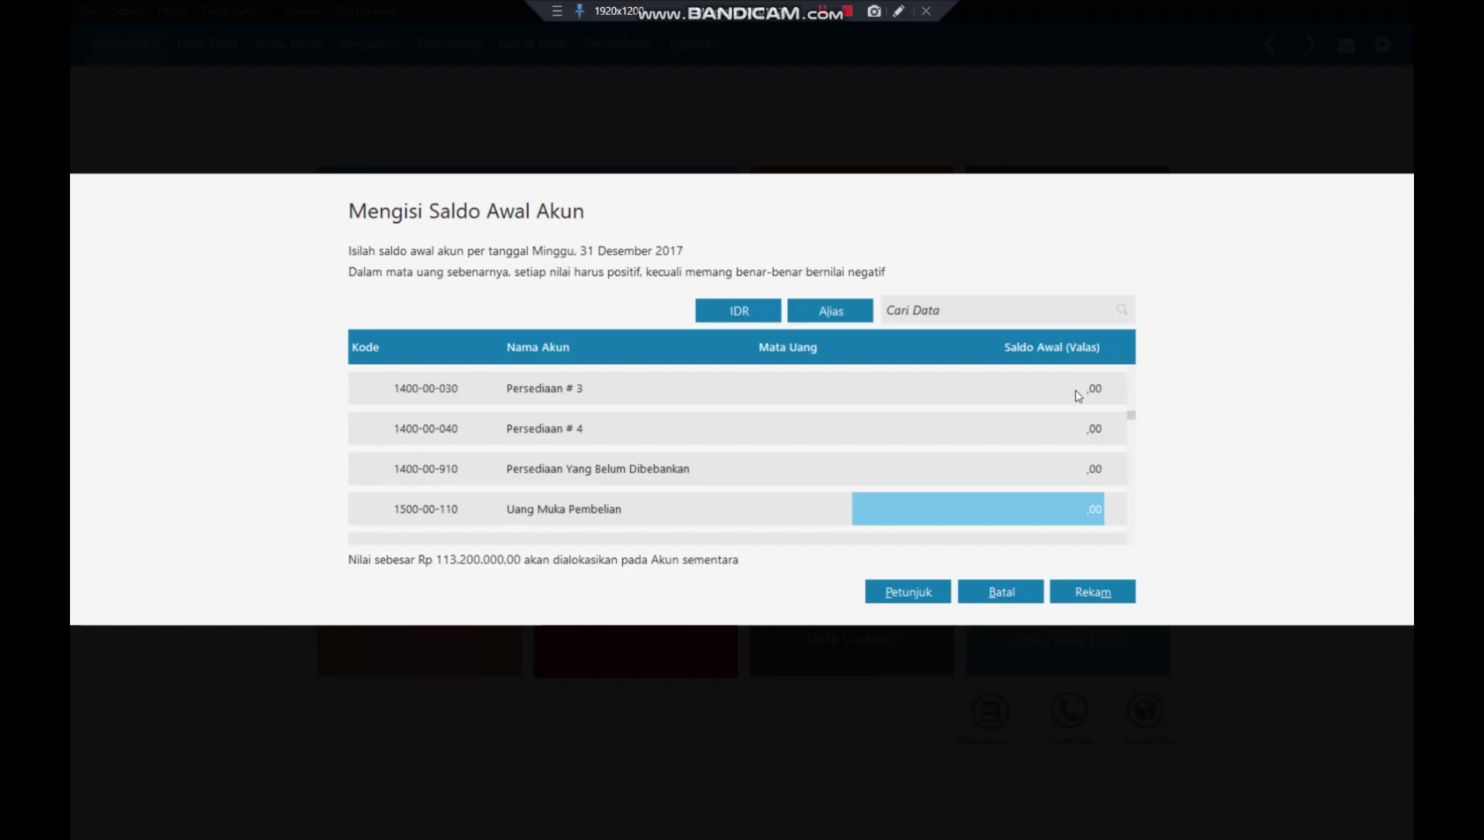
{"action": "key", "text": "Down"}
{"action": "key", "text": "Down"}
{"action": "key", "text": "Down"}
{"action": "key", "text": "Down"}
{"action": "key", "text": "Down"}
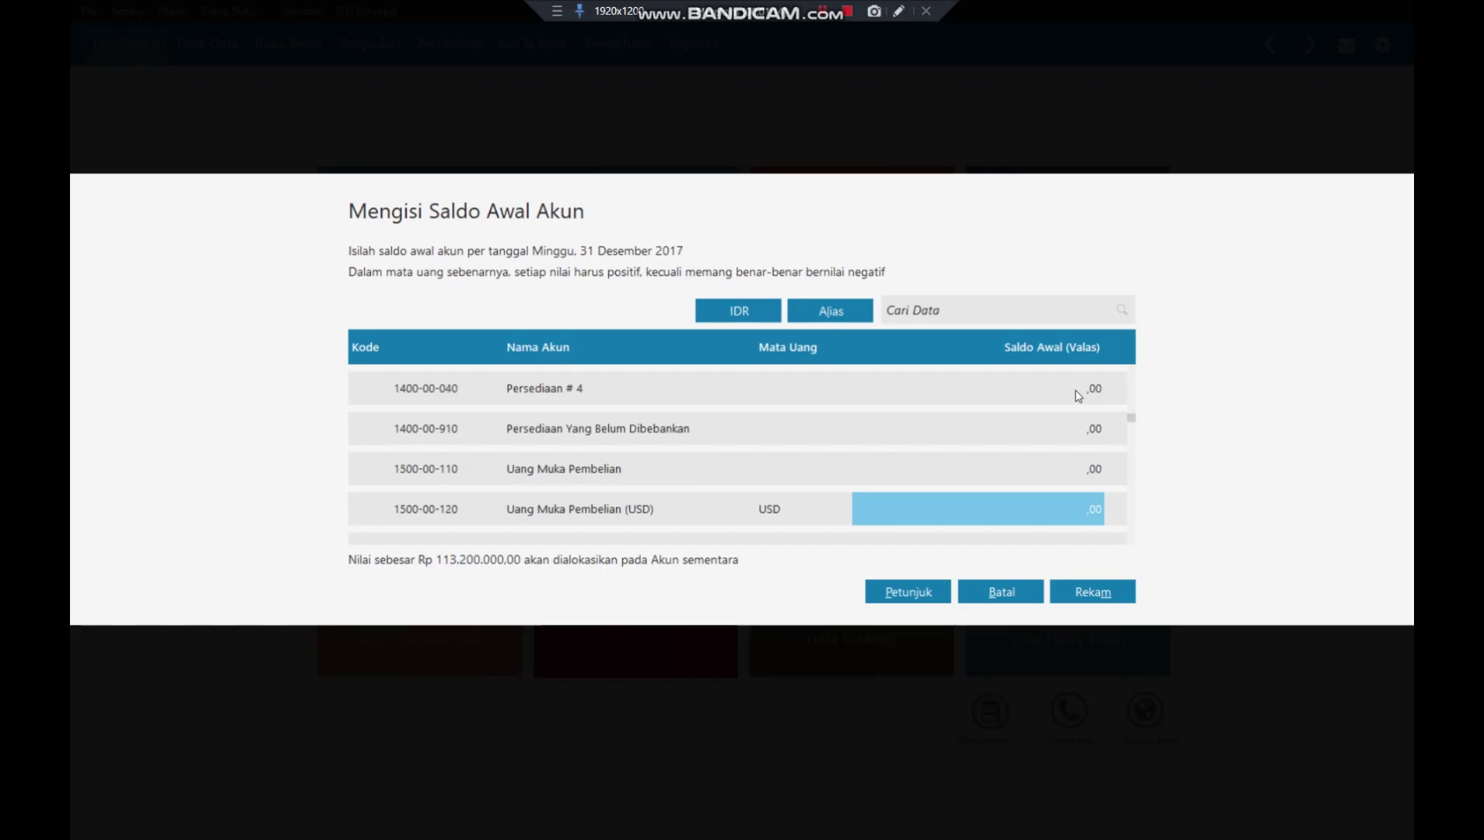
{"action": "key", "text": "Down"}
{"action": "key", "text": "Down"}
{"action": "key", "text": "Down"}
{"action": "key", "text": "Down"}
{"action": "key", "text": "Down"}
{"action": "key", "text": "Down"}
{"action": "key", "text": "Down"}
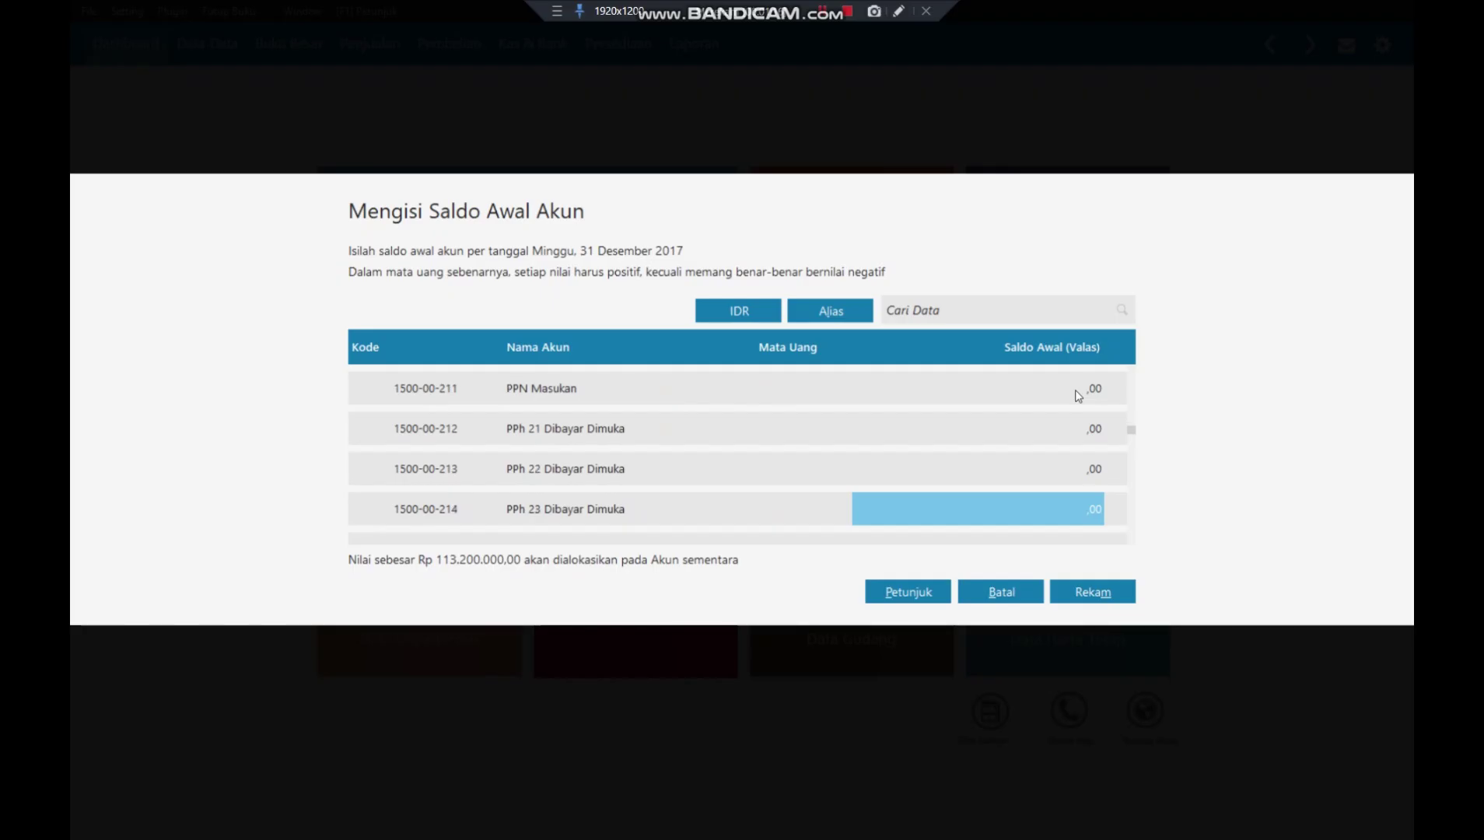
{"action": "key", "text": "Down"}
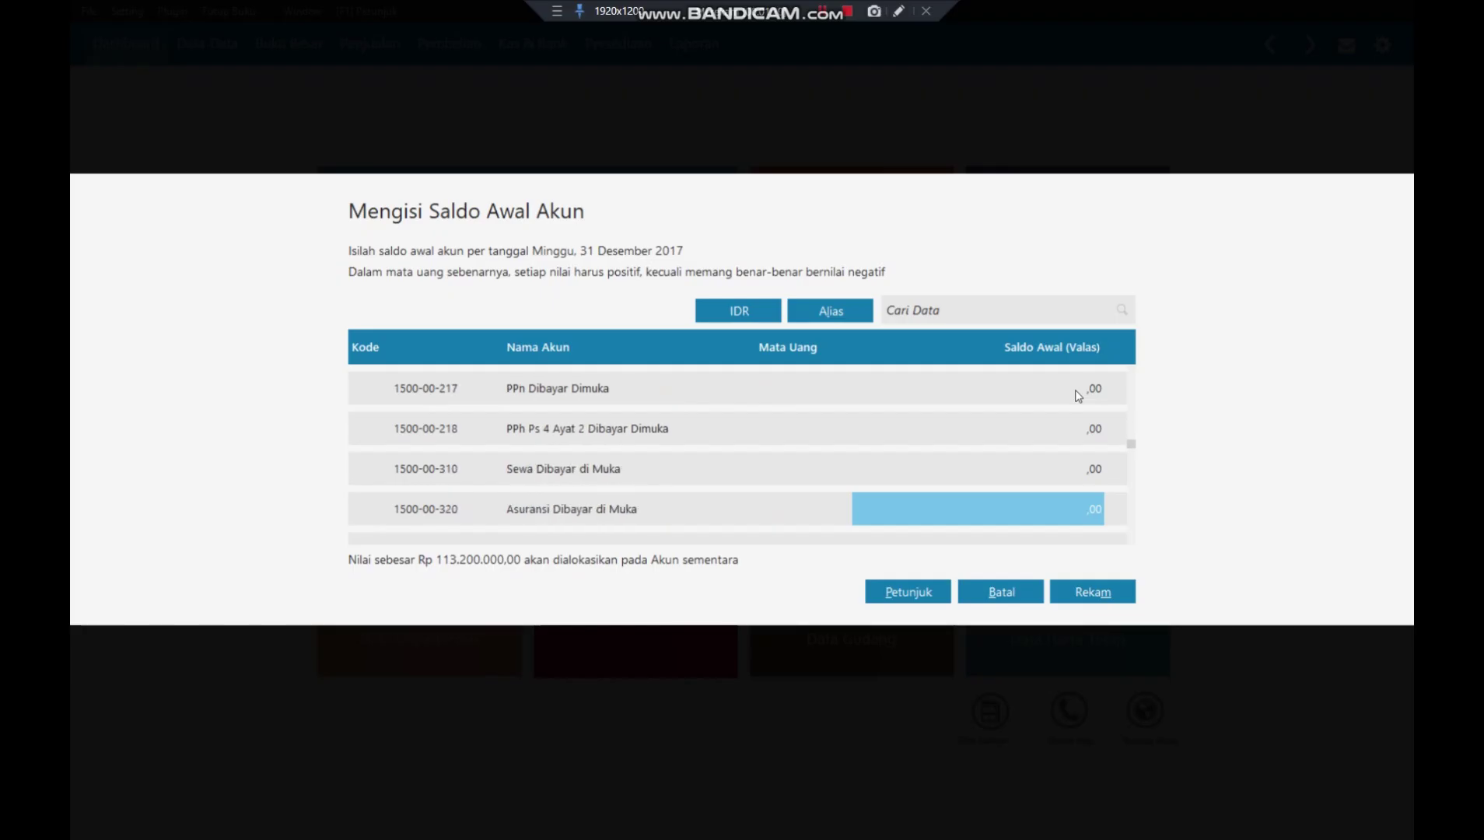
{"action": "key", "text": "Down"}
{"action": "key", "text": "Down"}
{"action": "key", "text": "Down"}
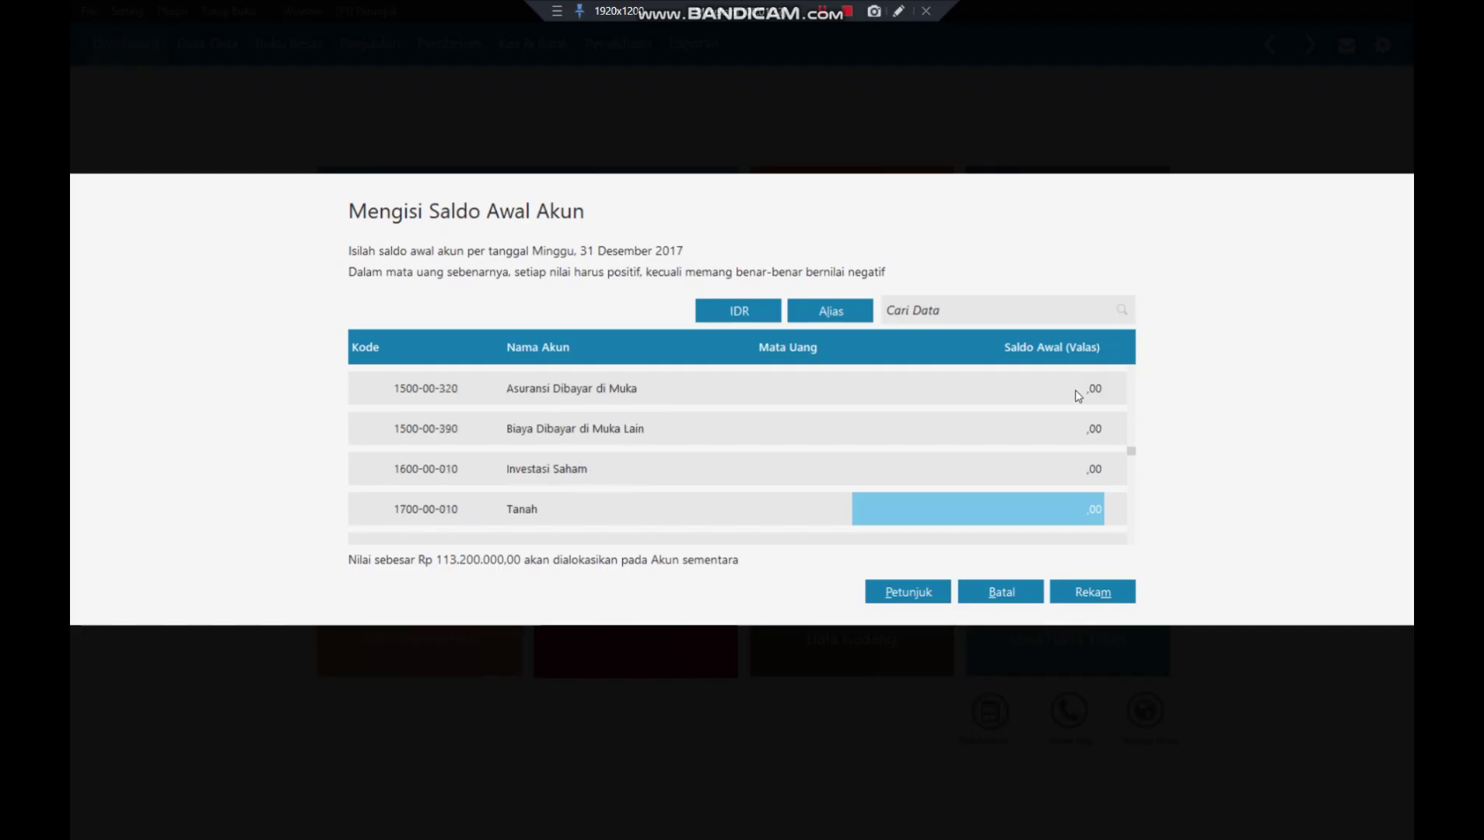
{"action": "left_click", "coordinate": [997, 309]}
{"action": "type", "text": "KENDARaan"}
{"action": "key", "text": "BackSpace"}
{"action": "key", "text": "BackSpace"}
{"action": "key", "text": "BackSpace"}
{"action": "key", "text": "BackSpace"}
{"action": "key", "text": "BackSpace"}
{"action": "key", "text": "BackSpace"}
{"action": "key", "text": "BackSpace"}
{"action": "key", "text": "BackSpace"}
{"action": "key", "text": "BackSpace"}
{"action": "type", "text": "ken"}
{"action": "key", "text": "BackSpace"}
{"action": "key", "text": "BackSpace"}
{"action": "key", "text": "BackSpace"}
{"action": "left_click", "coordinate": [1001, 591]}
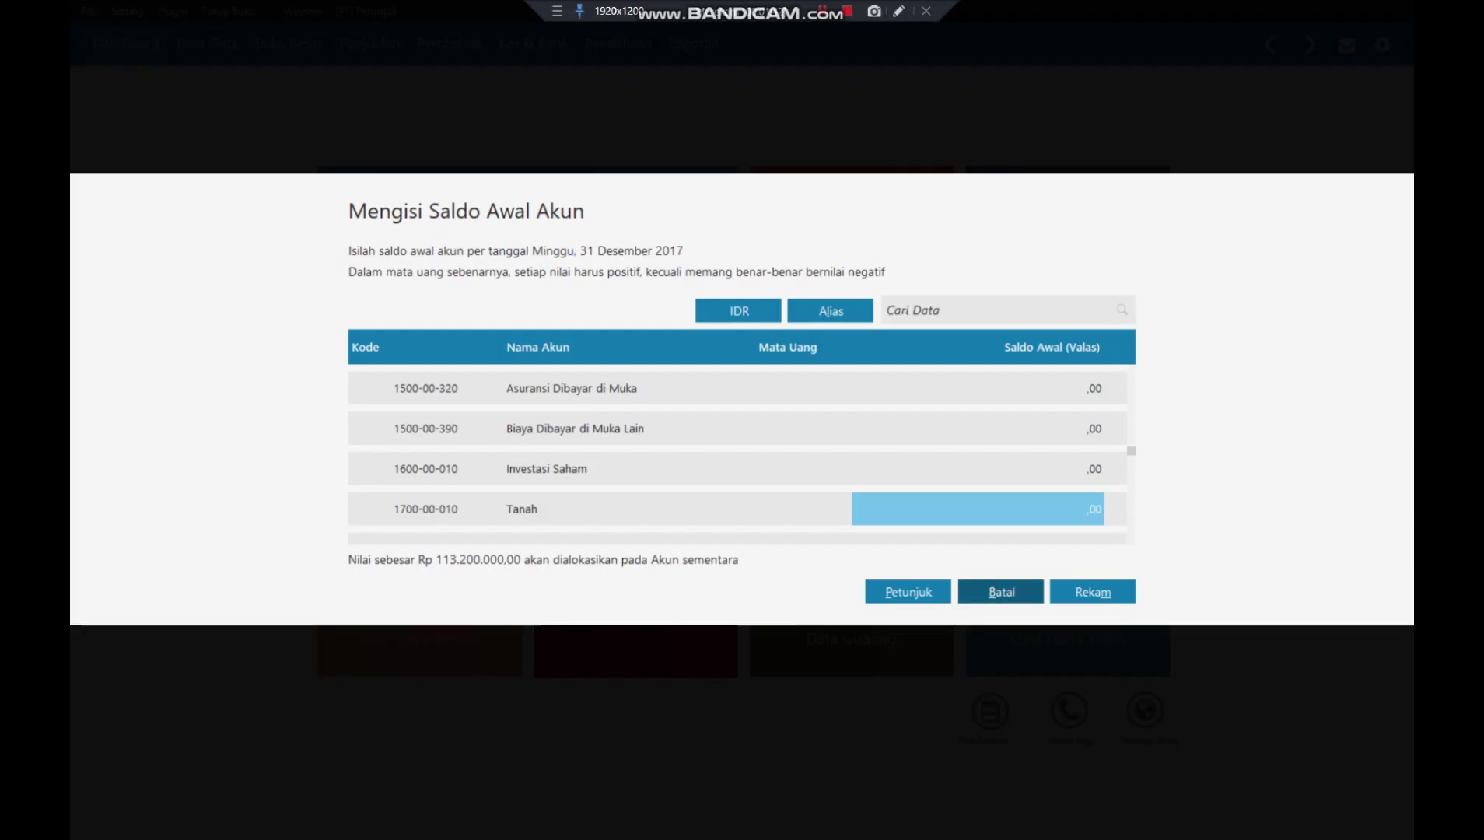
{"action": "left_click", "coordinate": [1037, 511]}
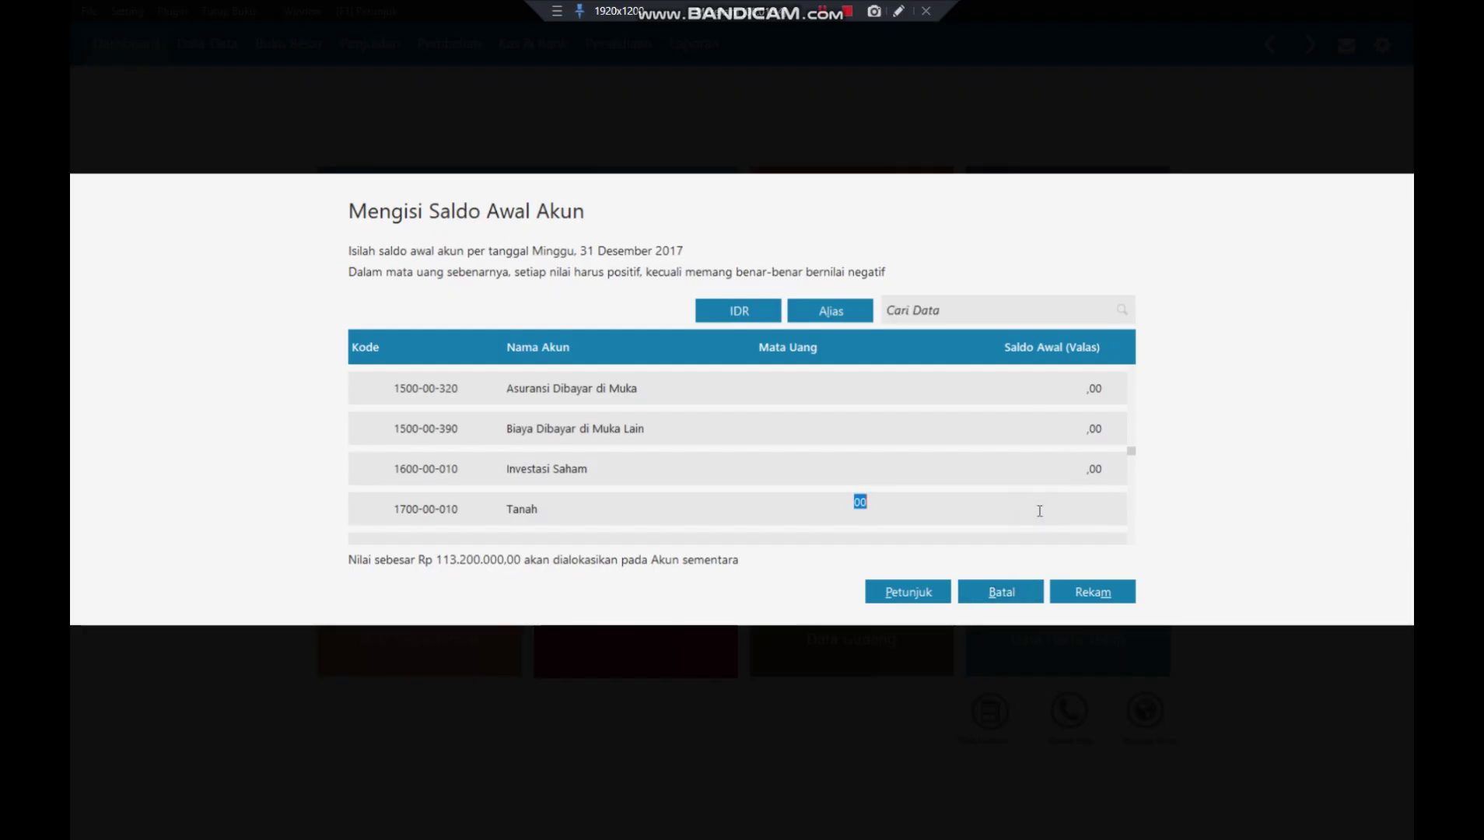
{"action": "key", "text": "Return"}
{"action": "key", "text": "Return"}
{"action": "key", "text": "Return"}
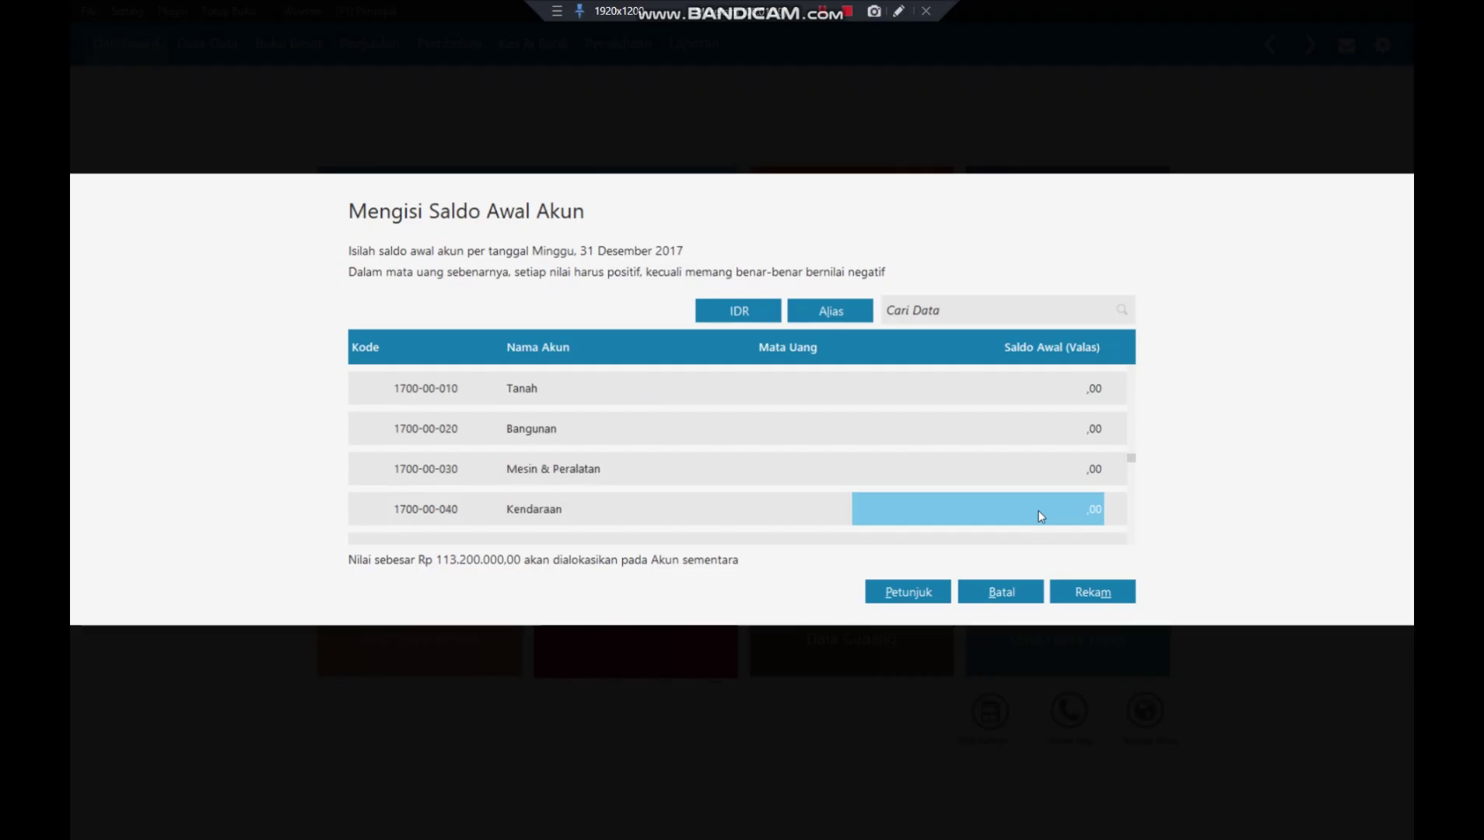
{"action": "type", "text": "2"}
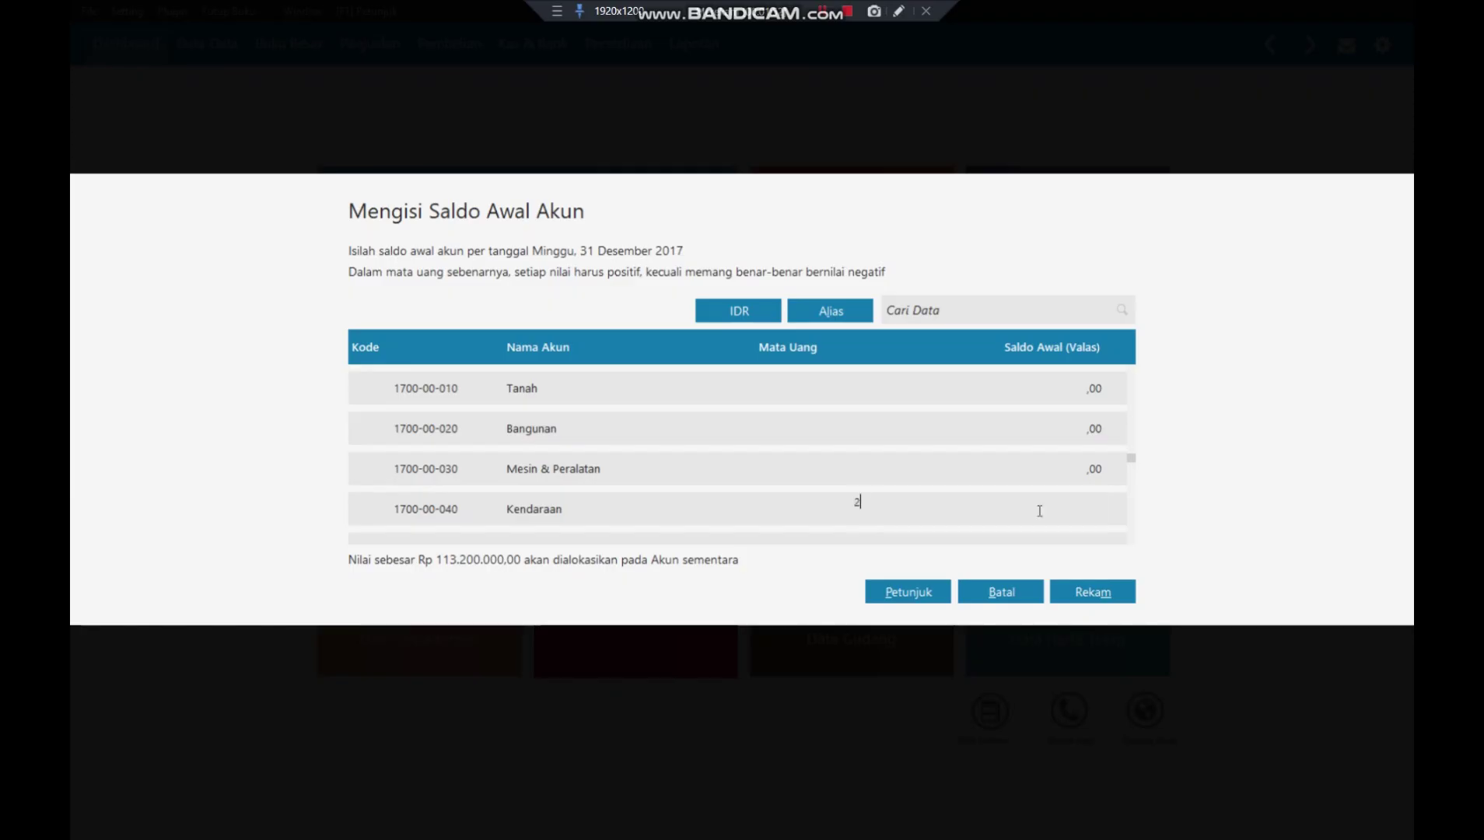
{"action": "type", "text": "0.000.000"}
{"action": "key", "text": "Return"}
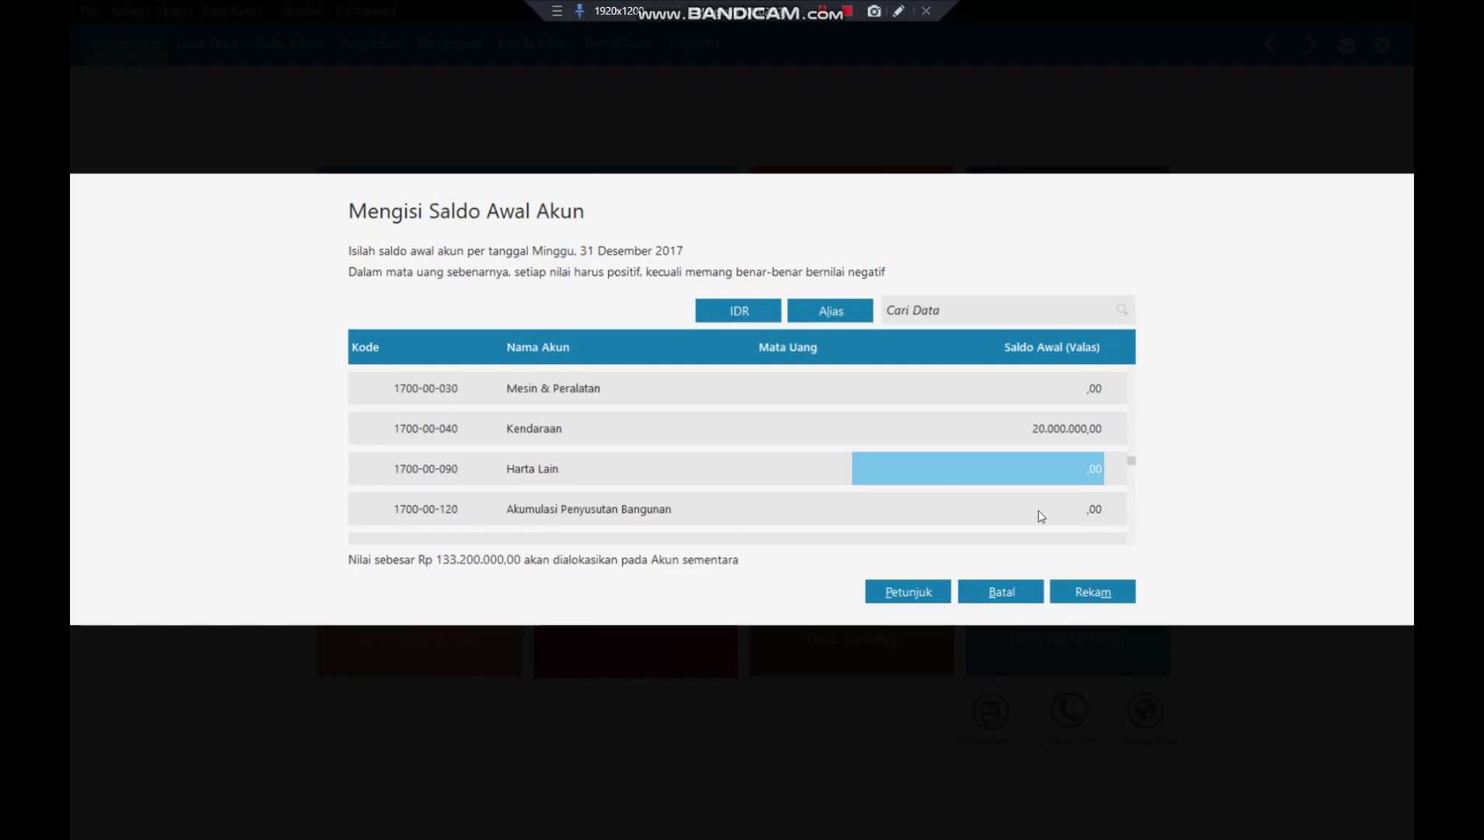
- Set Akumulasi Penyusutan Kendaraan's opening balance to -416.666,67
{"action": "left_click", "coordinate": [1041, 516]}
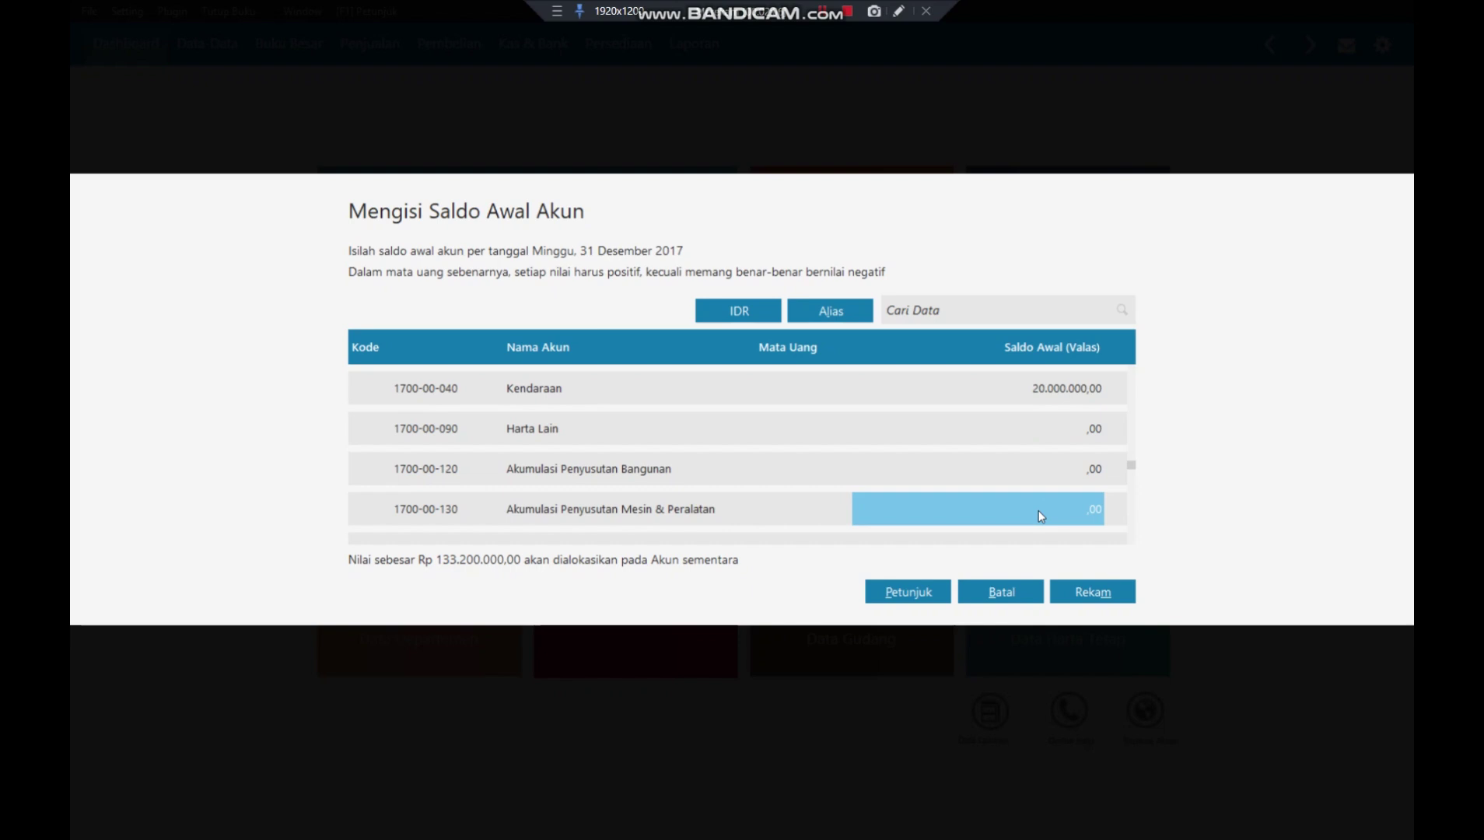
{"action": "key", "text": "Down"}
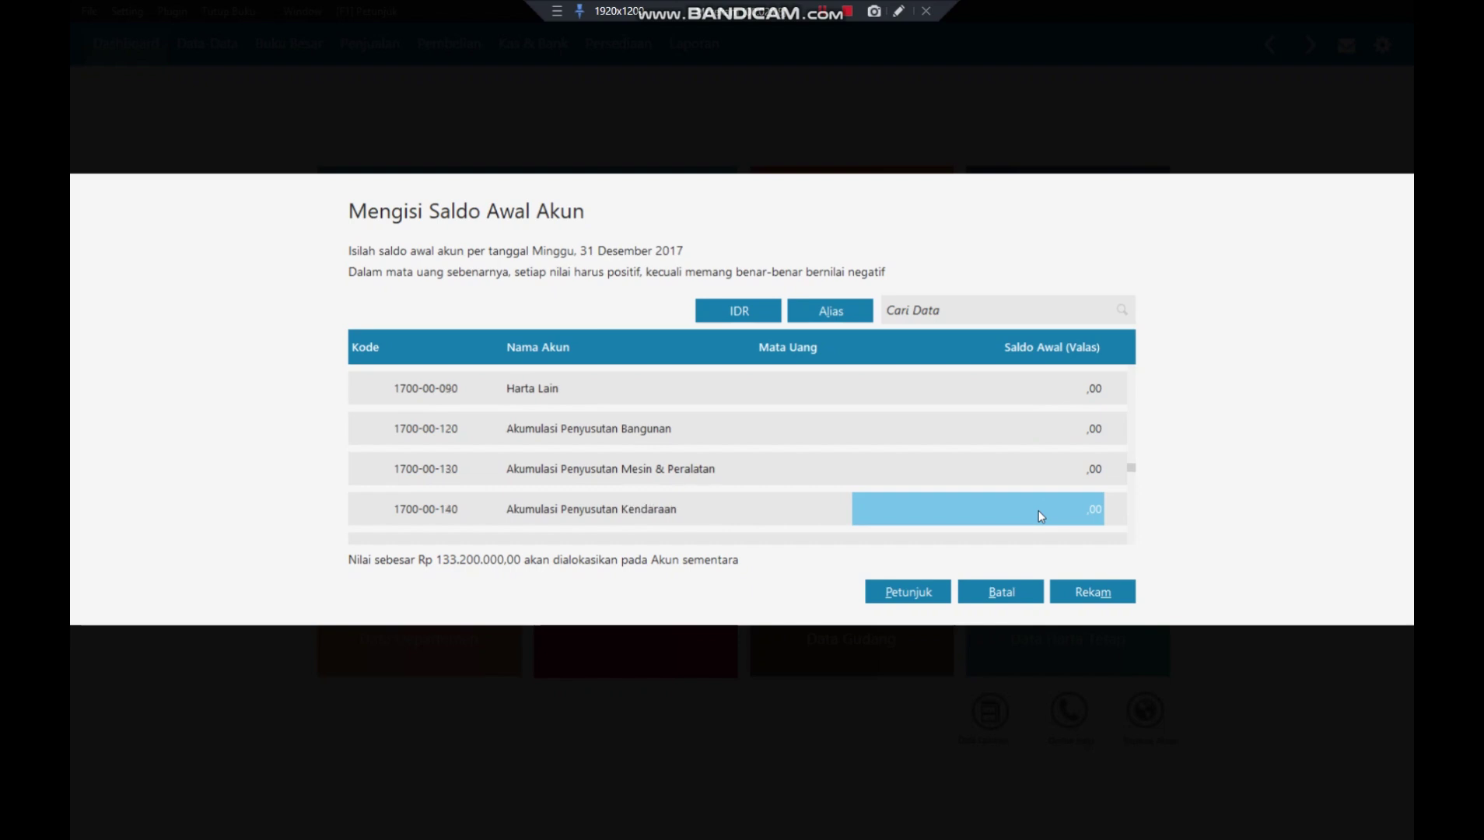
{"action": "type", "text": "-"}
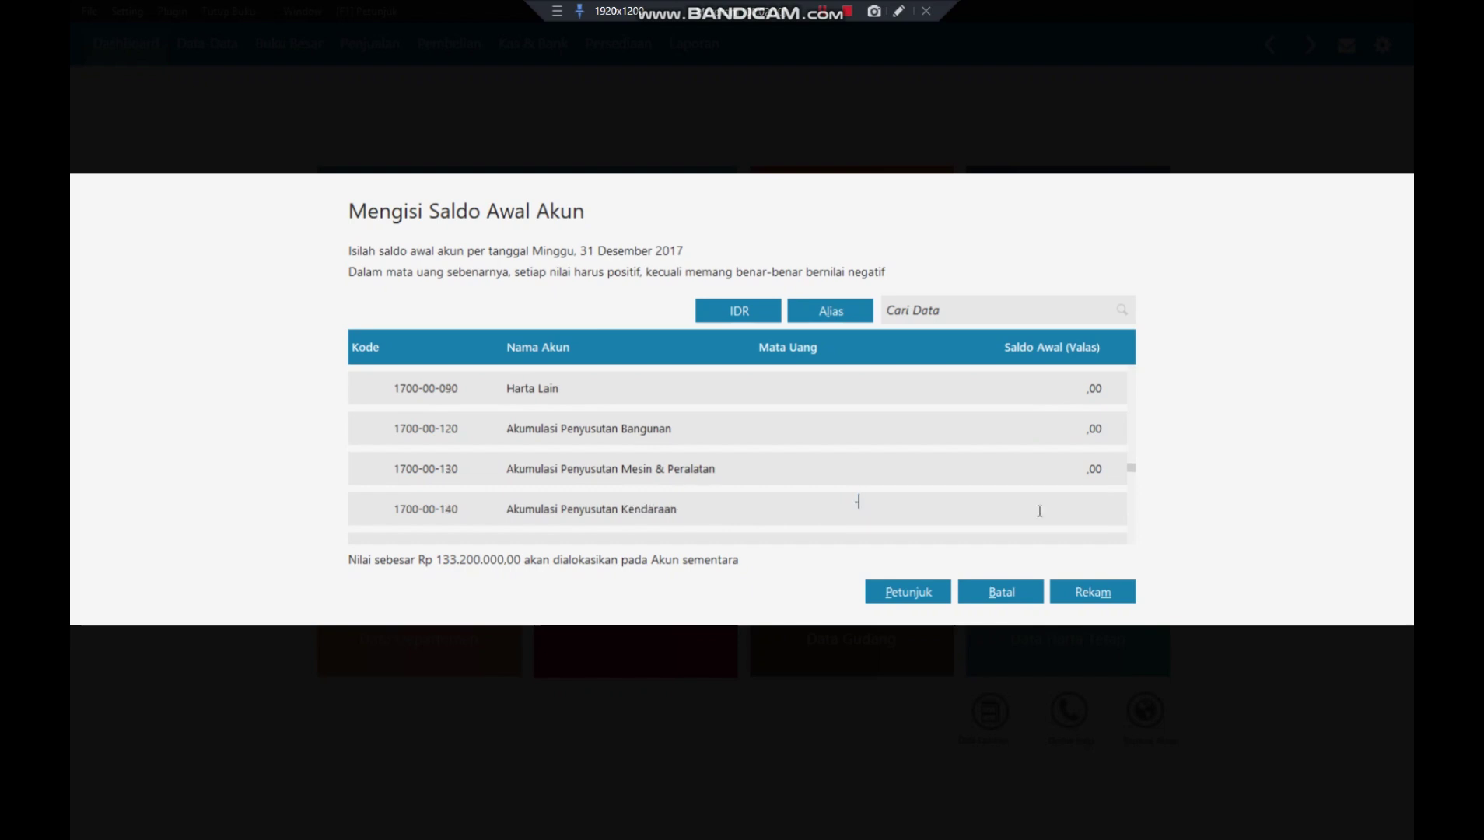
{"action": "type", "text": "416666"}
{"action": "type", "text": ",67"}
{"action": "key", "text": "Return"}
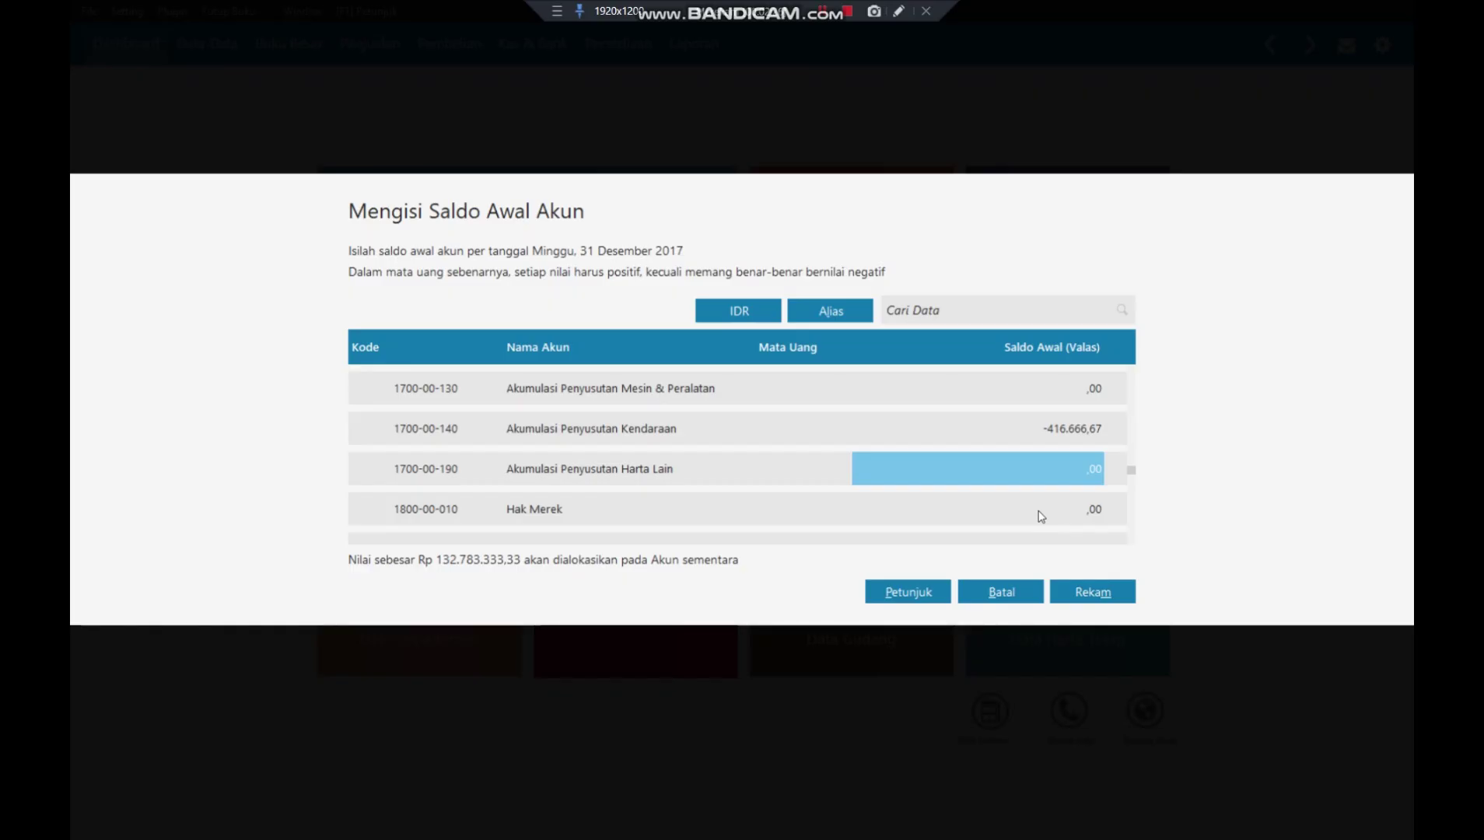
- Set the Utang Usaha opening balance to 10.000.000,00
{"action": "left_click", "coordinate": [1041, 515]}
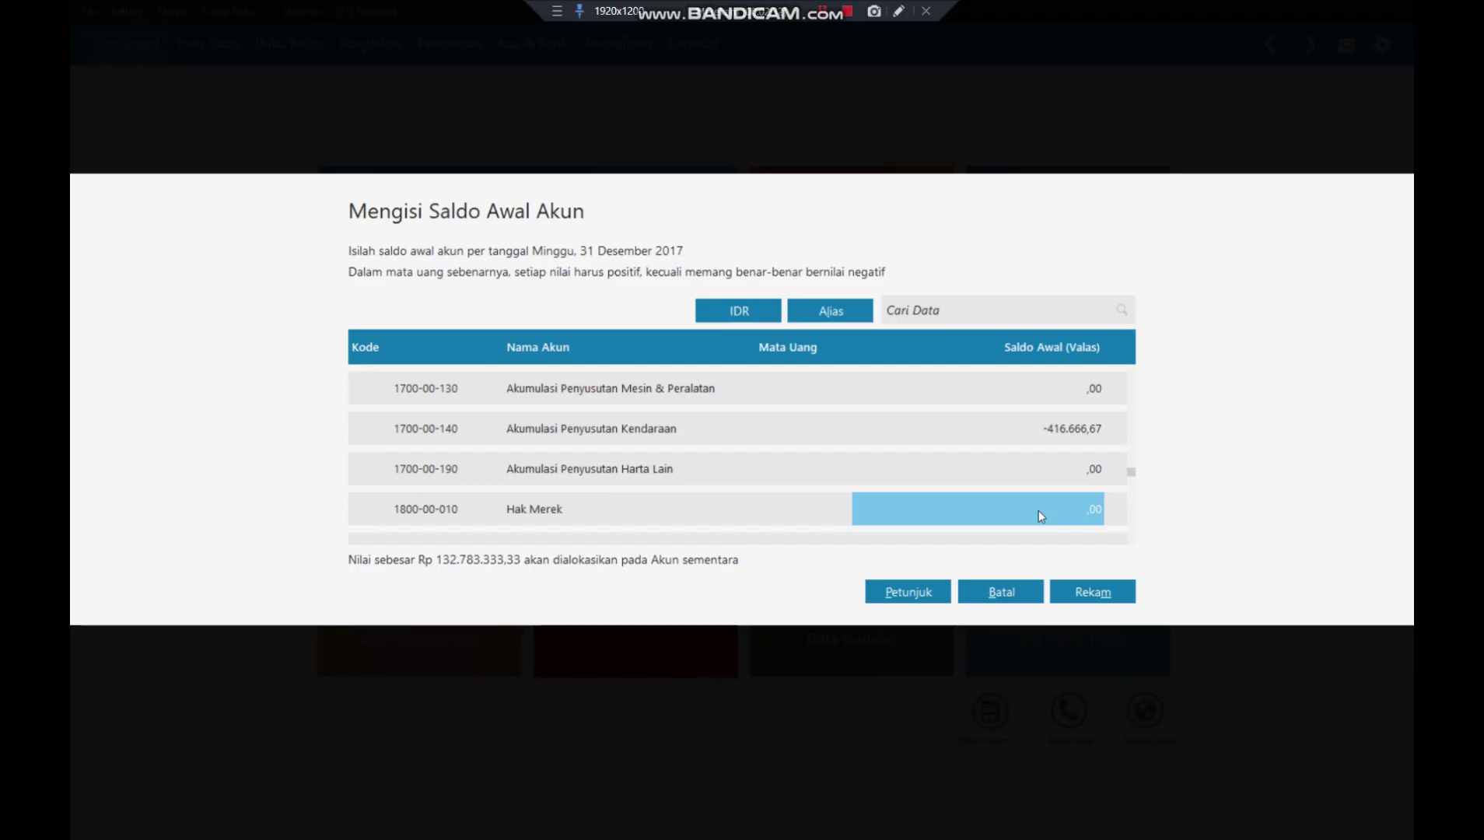
{"action": "key", "text": "Down"}
{"action": "key", "text": "Down"}
{"action": "key", "text": "Down"}
{"action": "key", "text": "Down"}
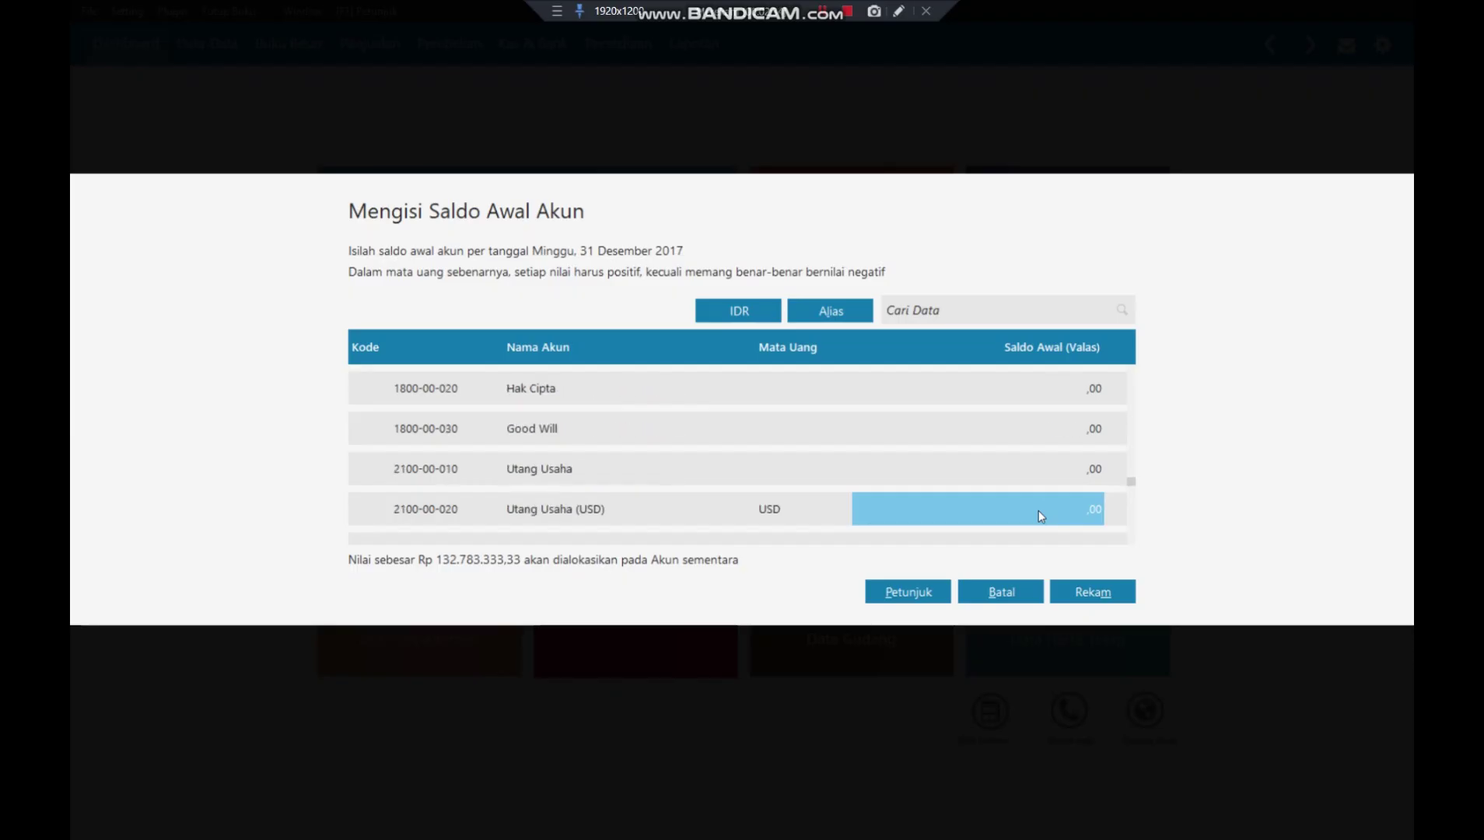
{"action": "key", "text": "Up"}
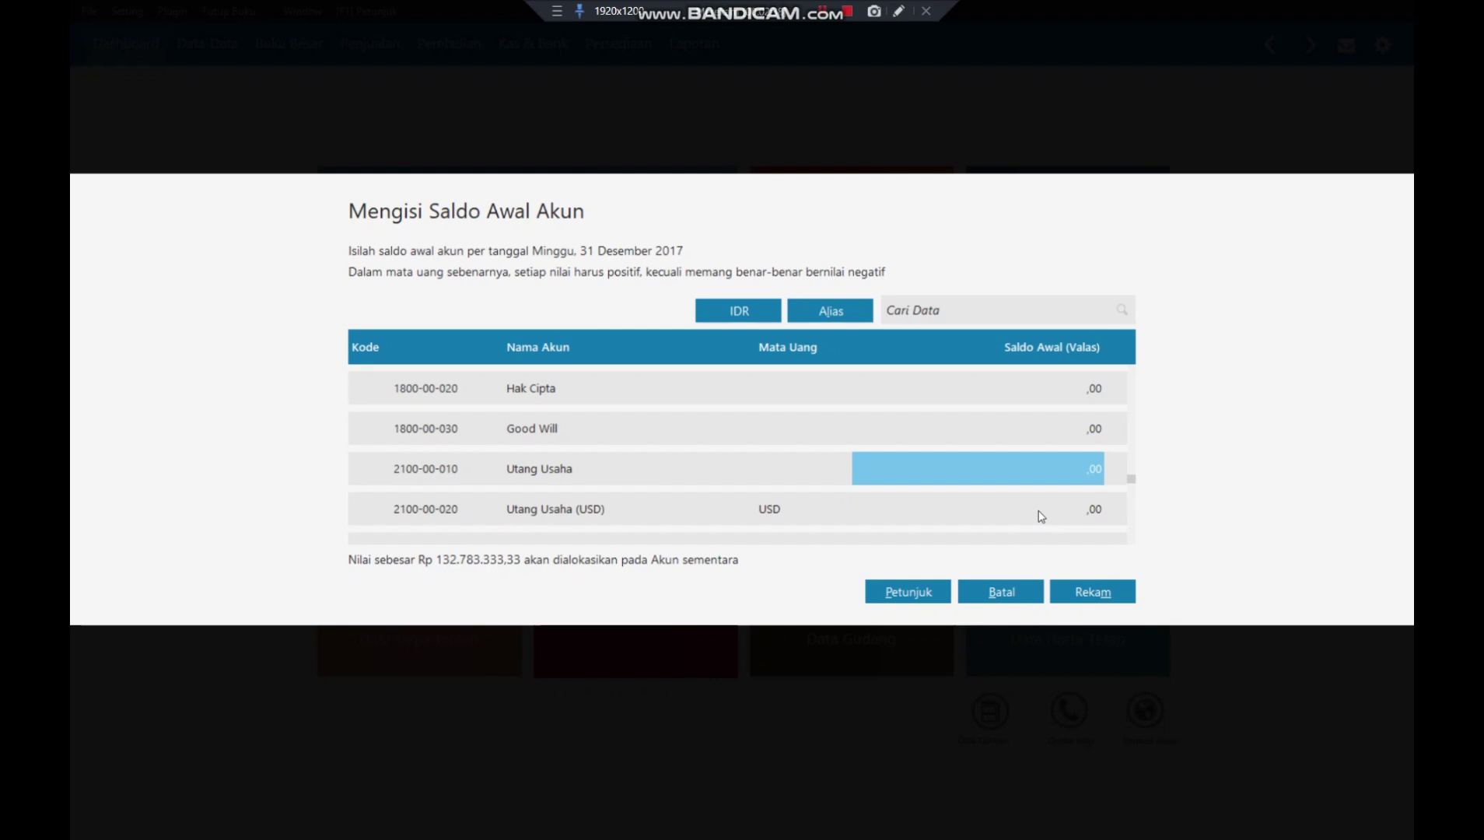
{"action": "type", "text": "1"}
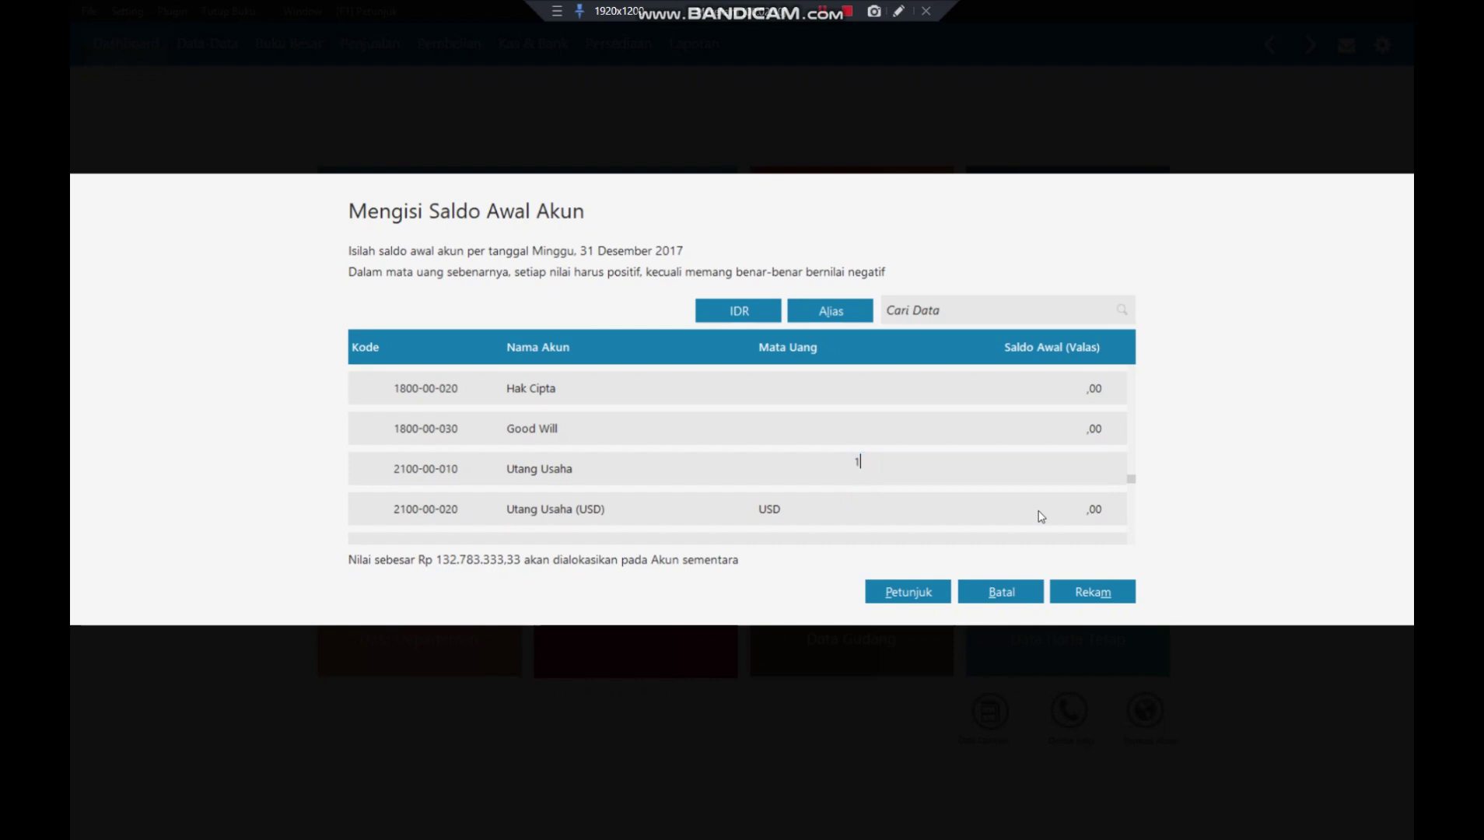
{"action": "type", "text": "0.000.000"}
{"action": "key", "text": "Return"}
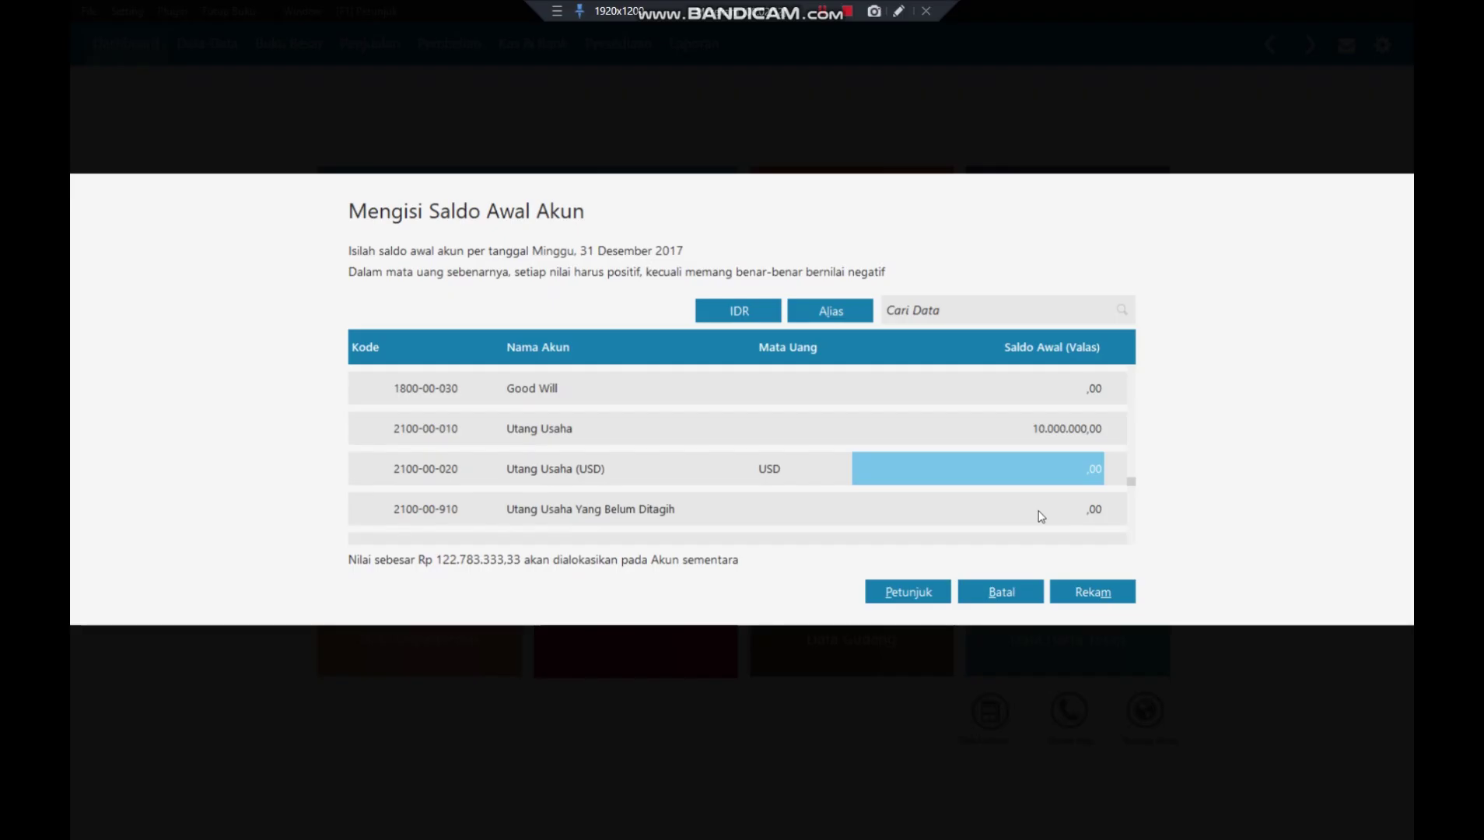
{"action": "key", "text": "Down"}
{"action": "key", "text": "Down"}
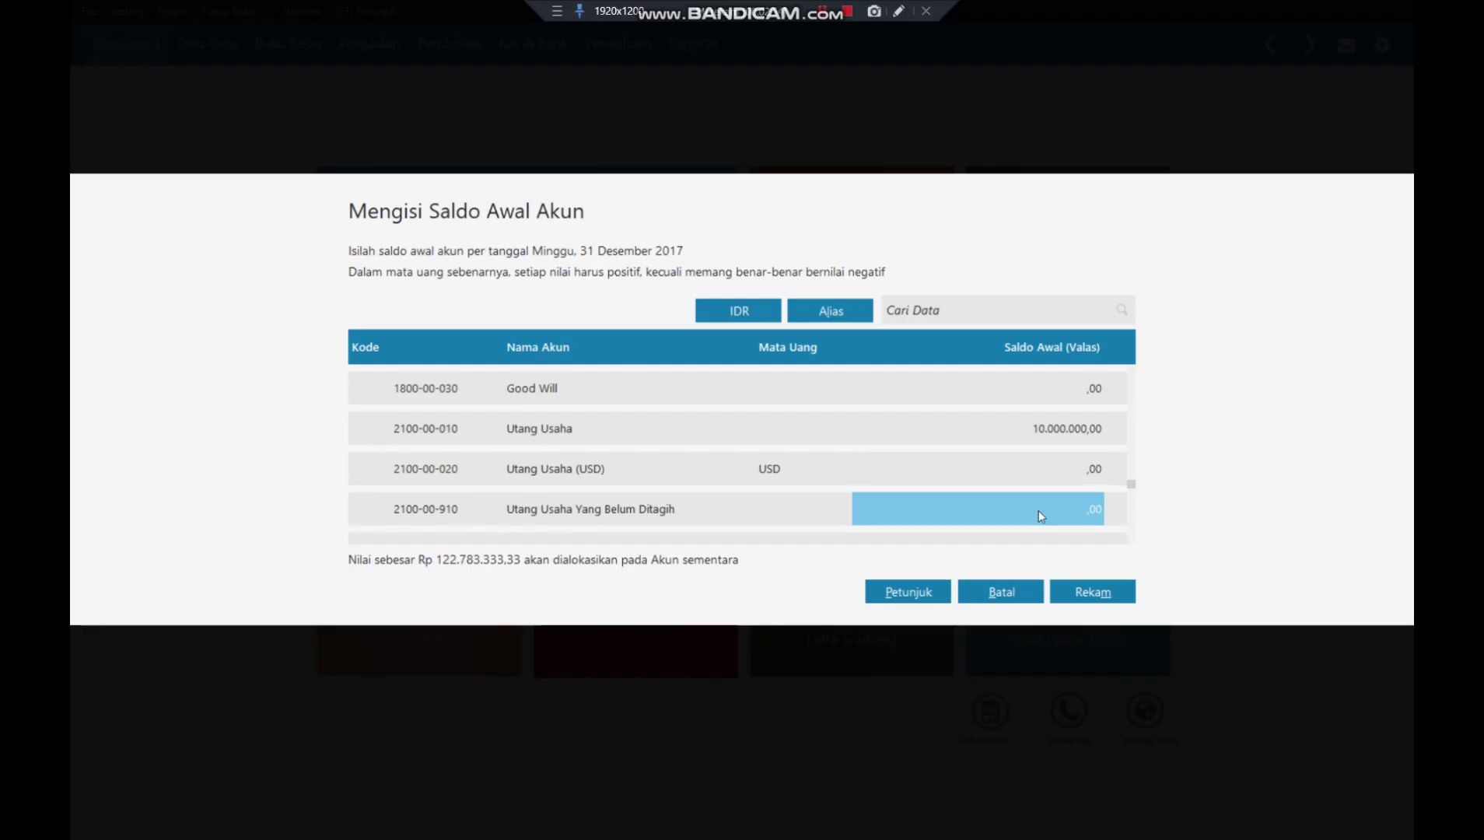
{"action": "key", "text": "Down"}
{"action": "key", "text": "Down"}
{"action": "key", "text": "Down"}
{"action": "key", "text": "Down"}
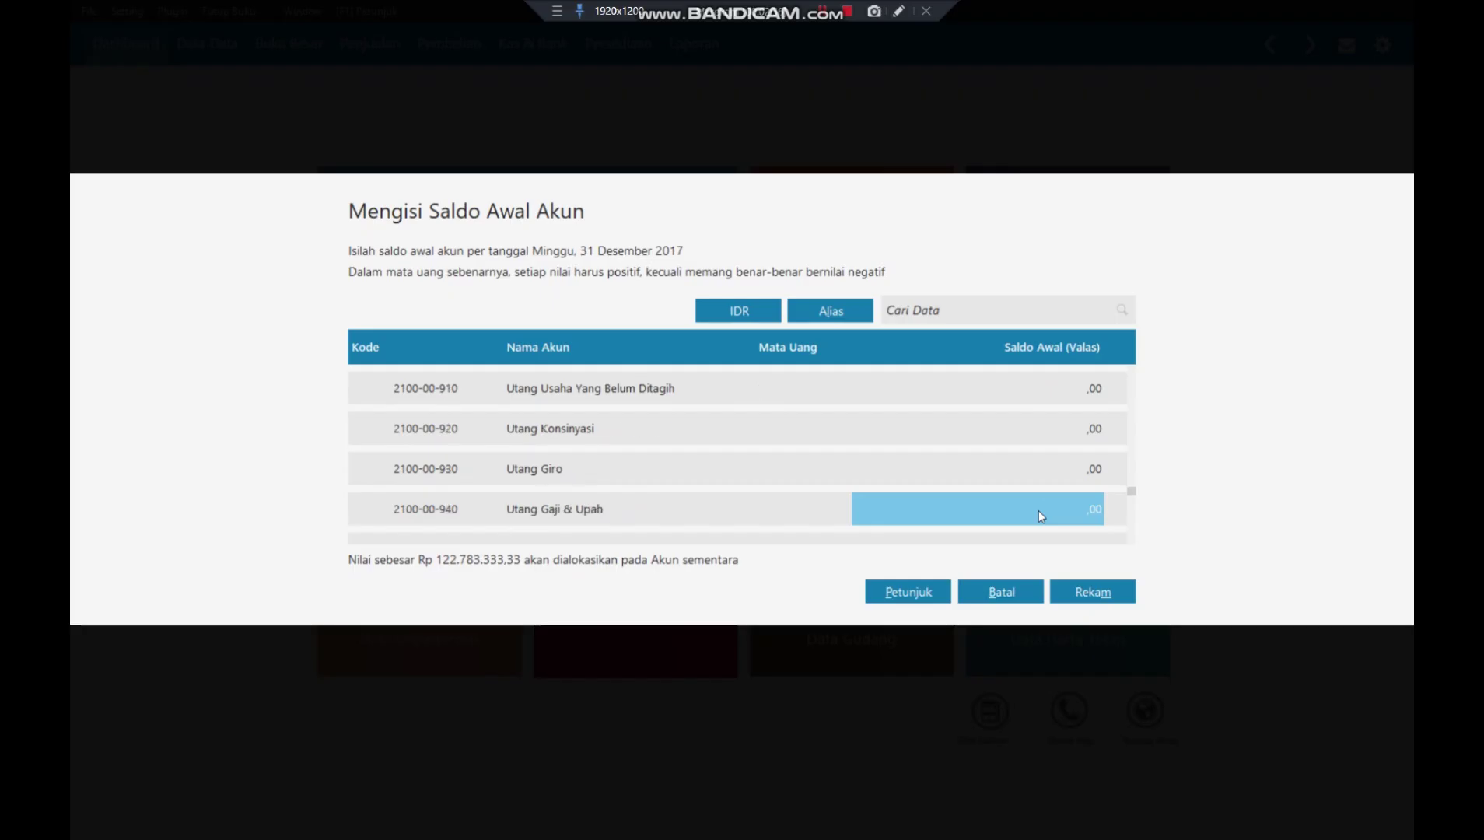
{"action": "key", "text": "Down"}
{"action": "key", "text": "Down"}
{"action": "key", "text": "Down"}
{"action": "key", "text": "Down"}
{"action": "key", "text": "Down"}
{"action": "key", "text": "Down"}
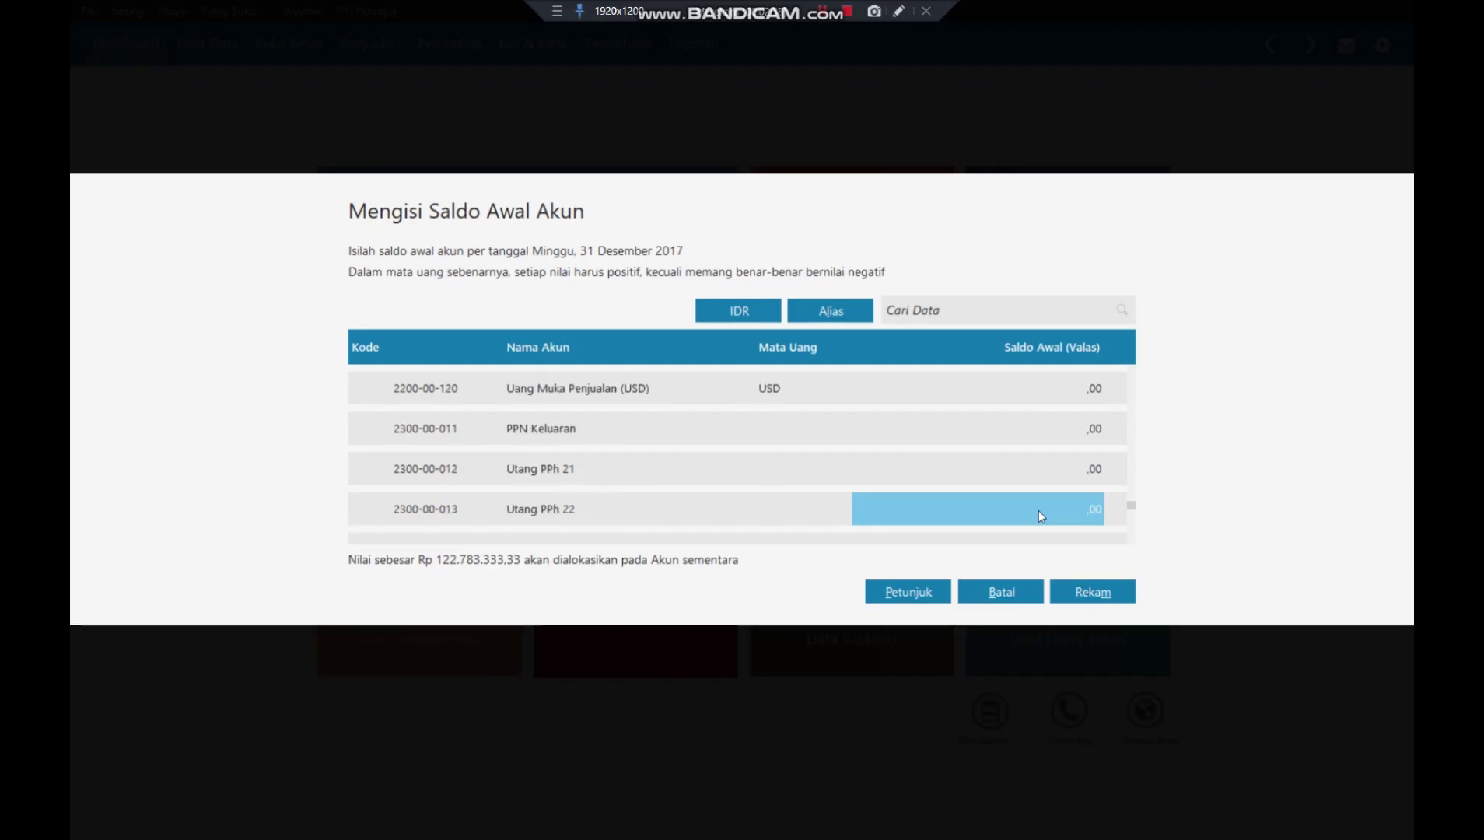
{"action": "key", "text": "Down"}
{"action": "key", "text": "Down"}
{"action": "key", "text": "Down"}
{"action": "key", "text": "Down"}
{"action": "key", "text": "Down"}
{"action": "key", "text": "Down"}
{"action": "key", "text": "Down"}
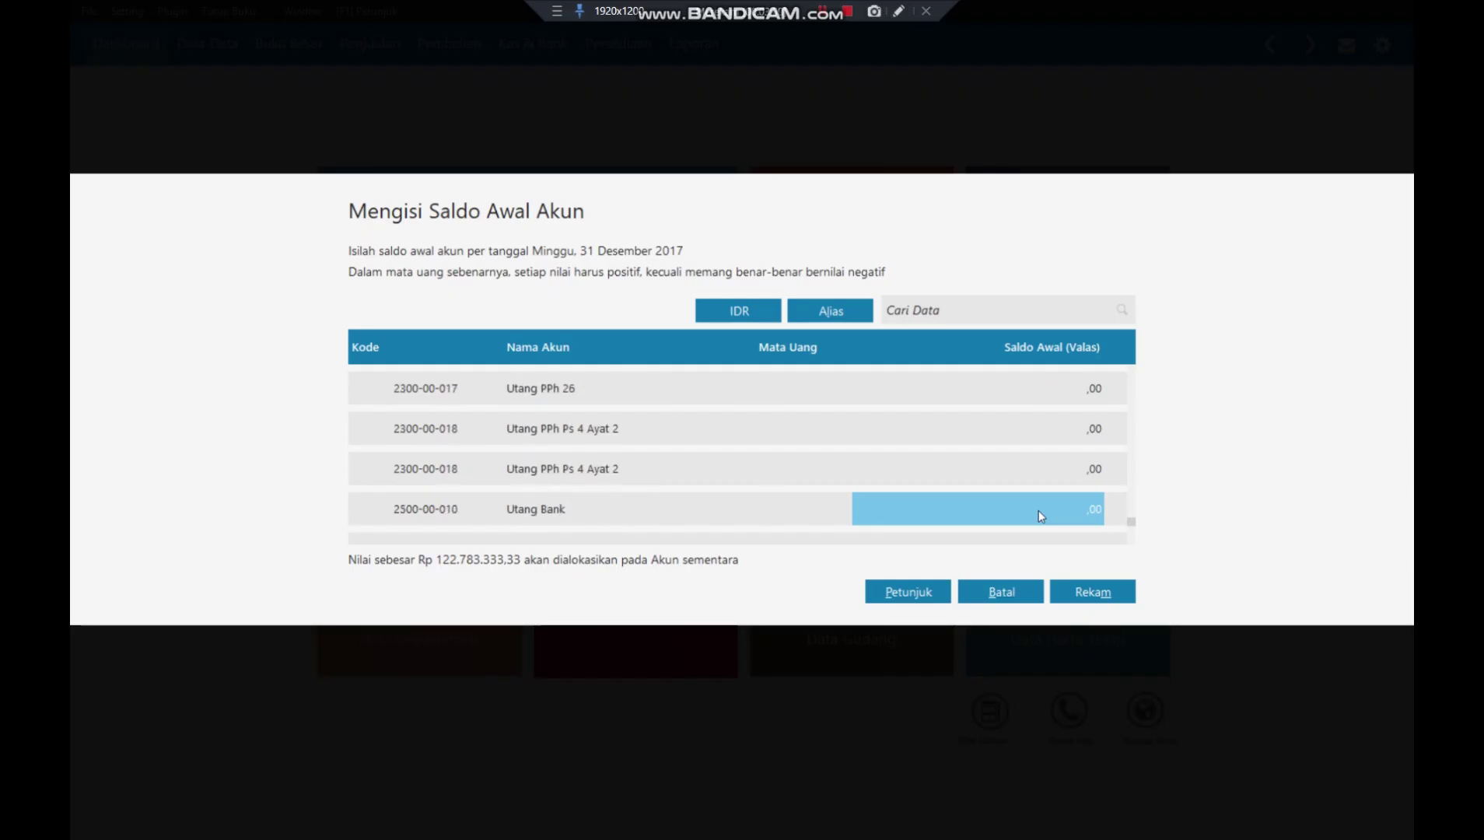
{"action": "key", "text": "Up"}
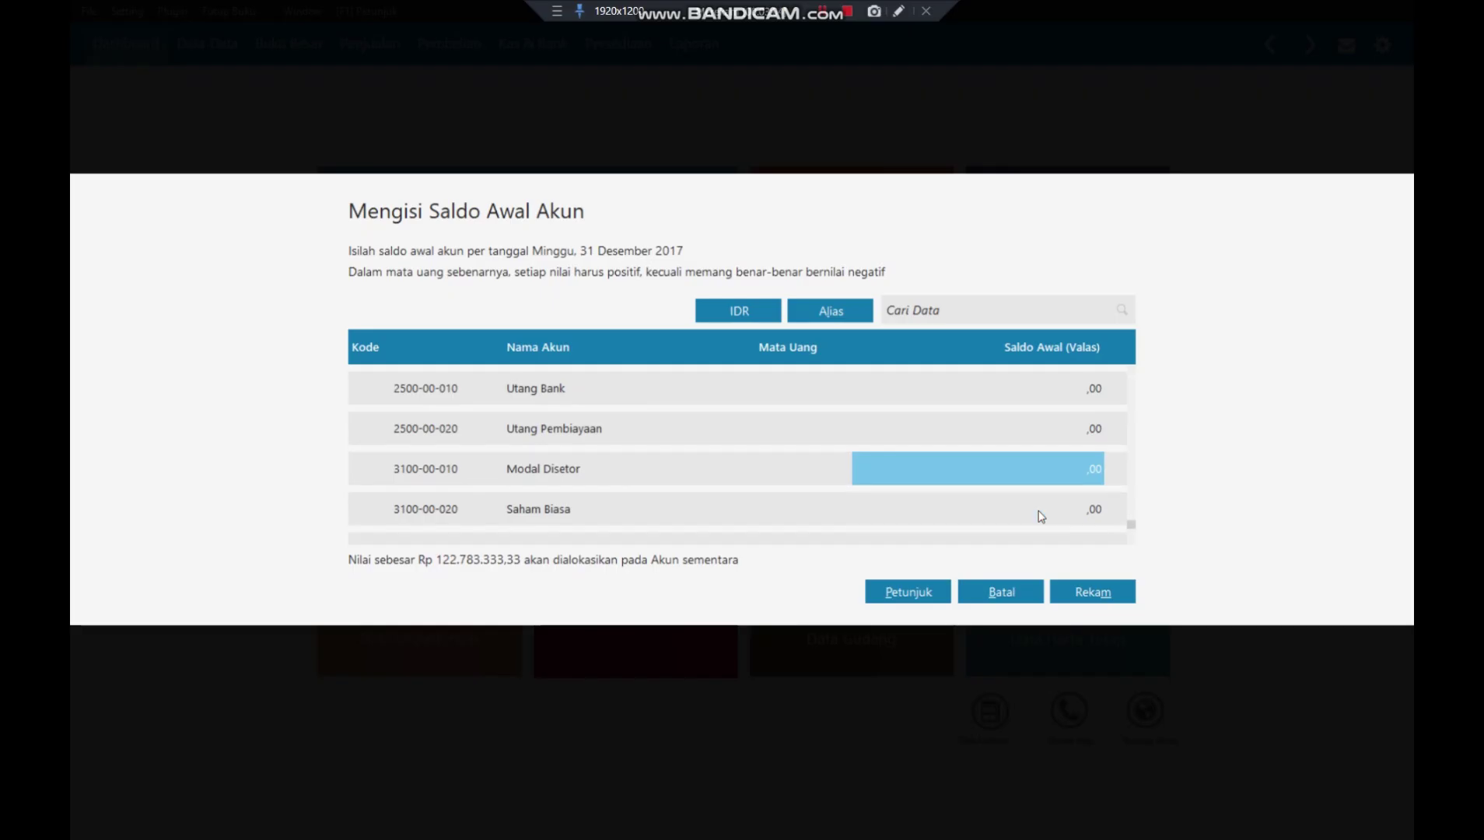
- Enter Modal Disetor 50.000.000,00 and Laba ditahan 72.783.333,33 as opening balances
{"action": "type", "text": "500000.000"}
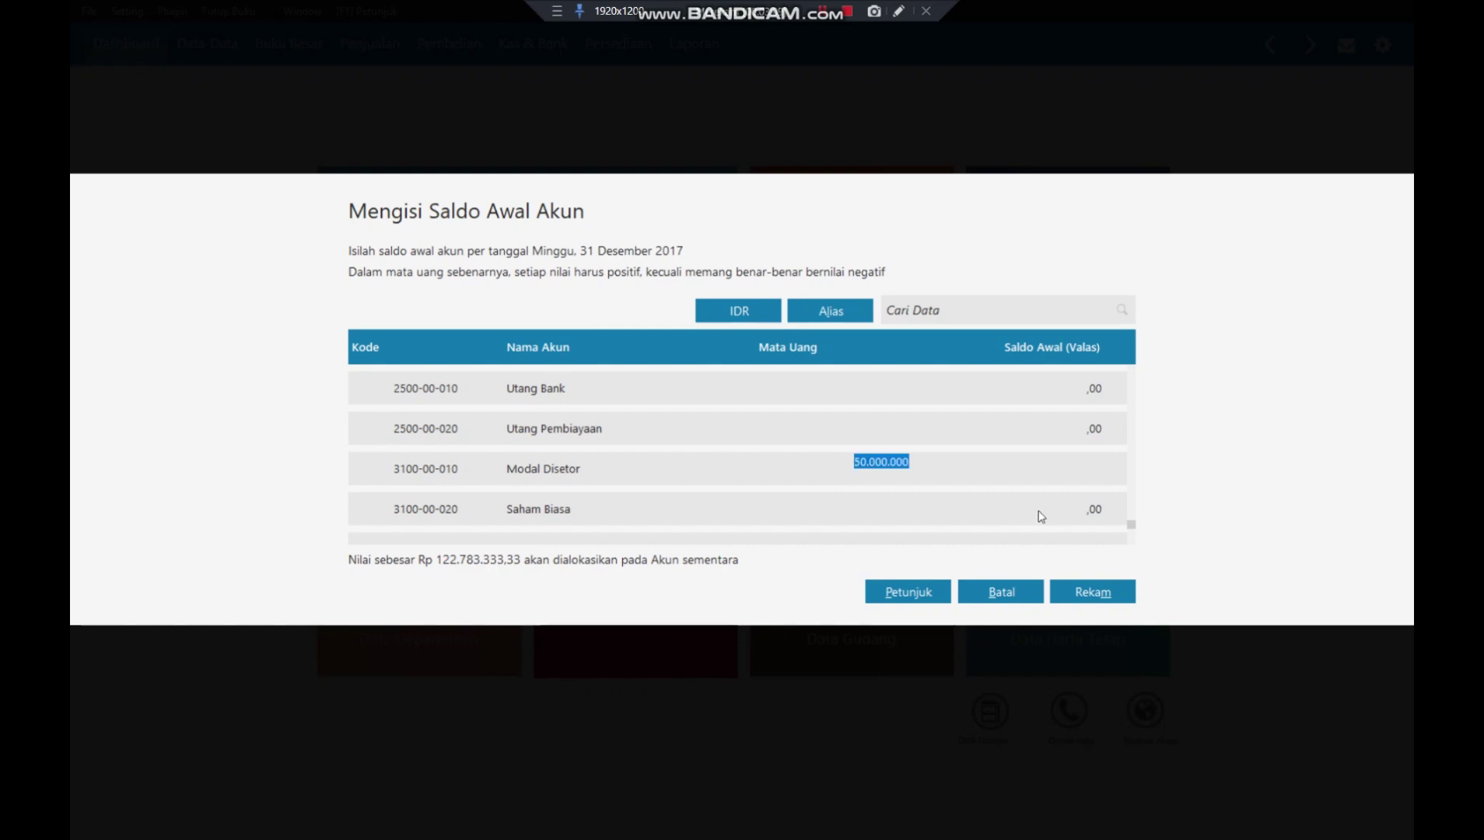
{"action": "key", "text": "Return"}
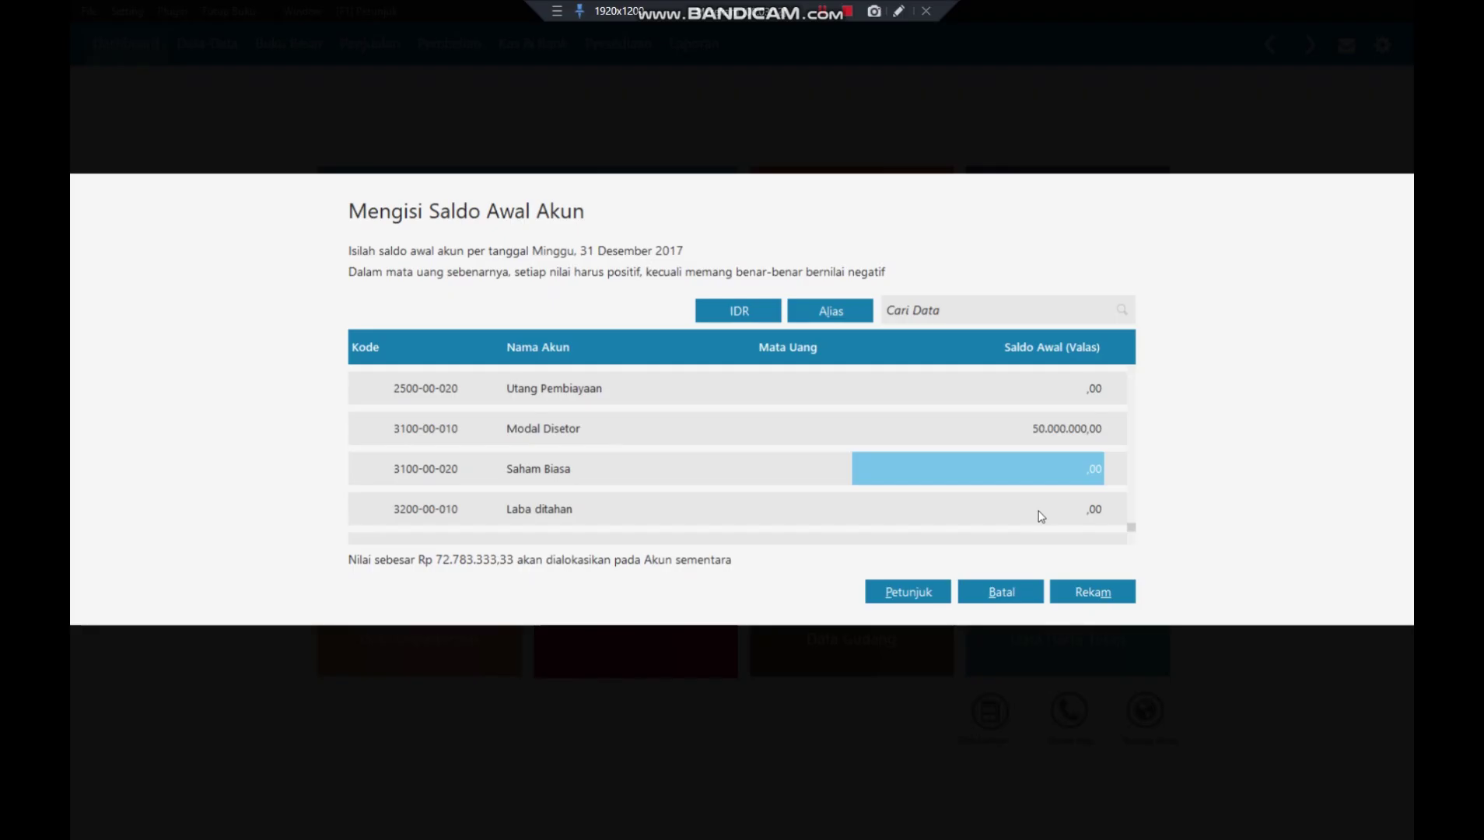
{"action": "left_click", "coordinate": [1041, 515]}
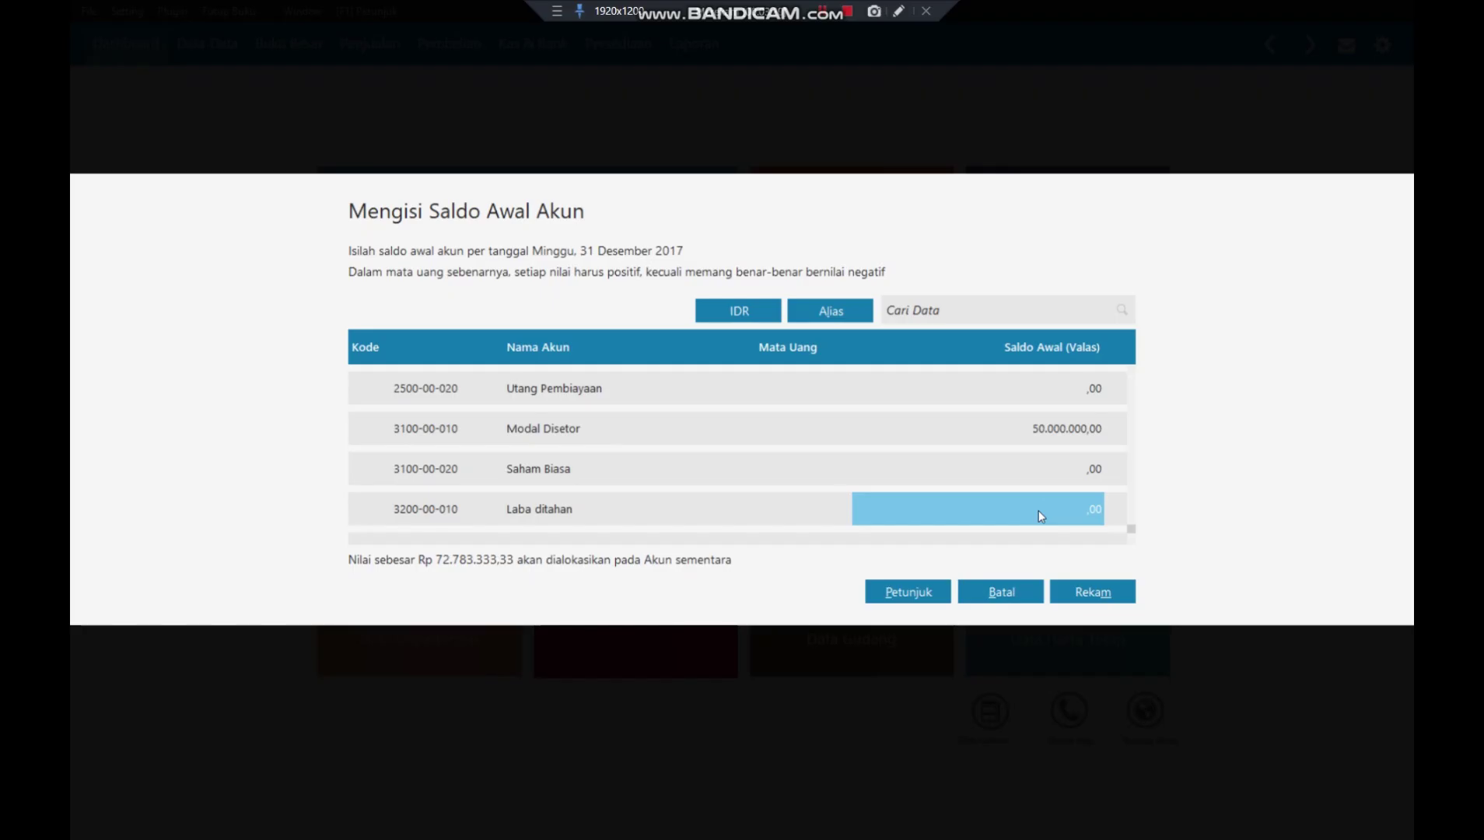
{"action": "type", "text": "72"}
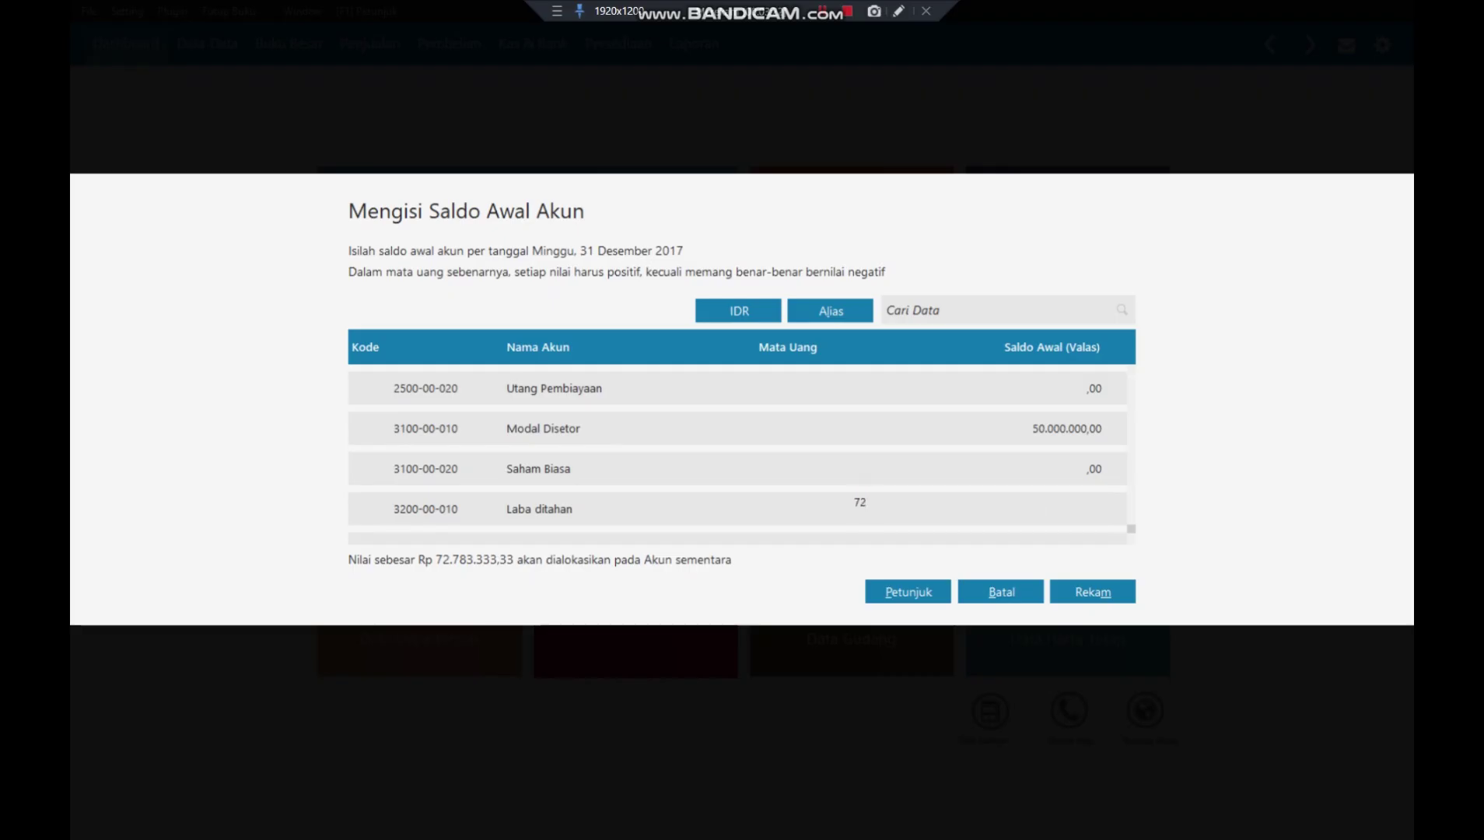
{"action": "type", "text": "783333,33"}
{"action": "key", "text": "Return"}
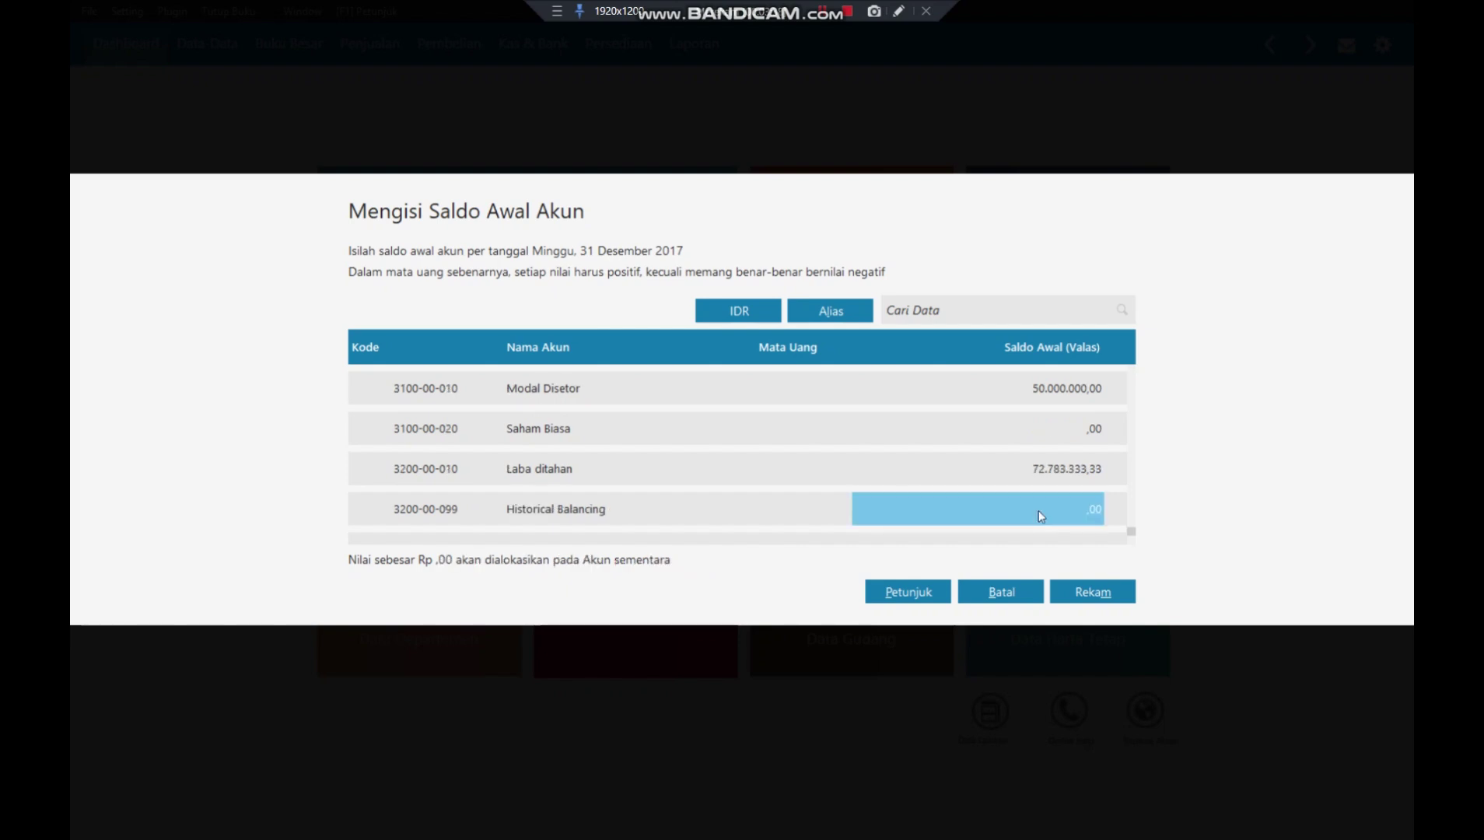
{"action": "scroll", "coordinate": [982, 409], "scroll_direction": "up", "scroll_amount": 8}
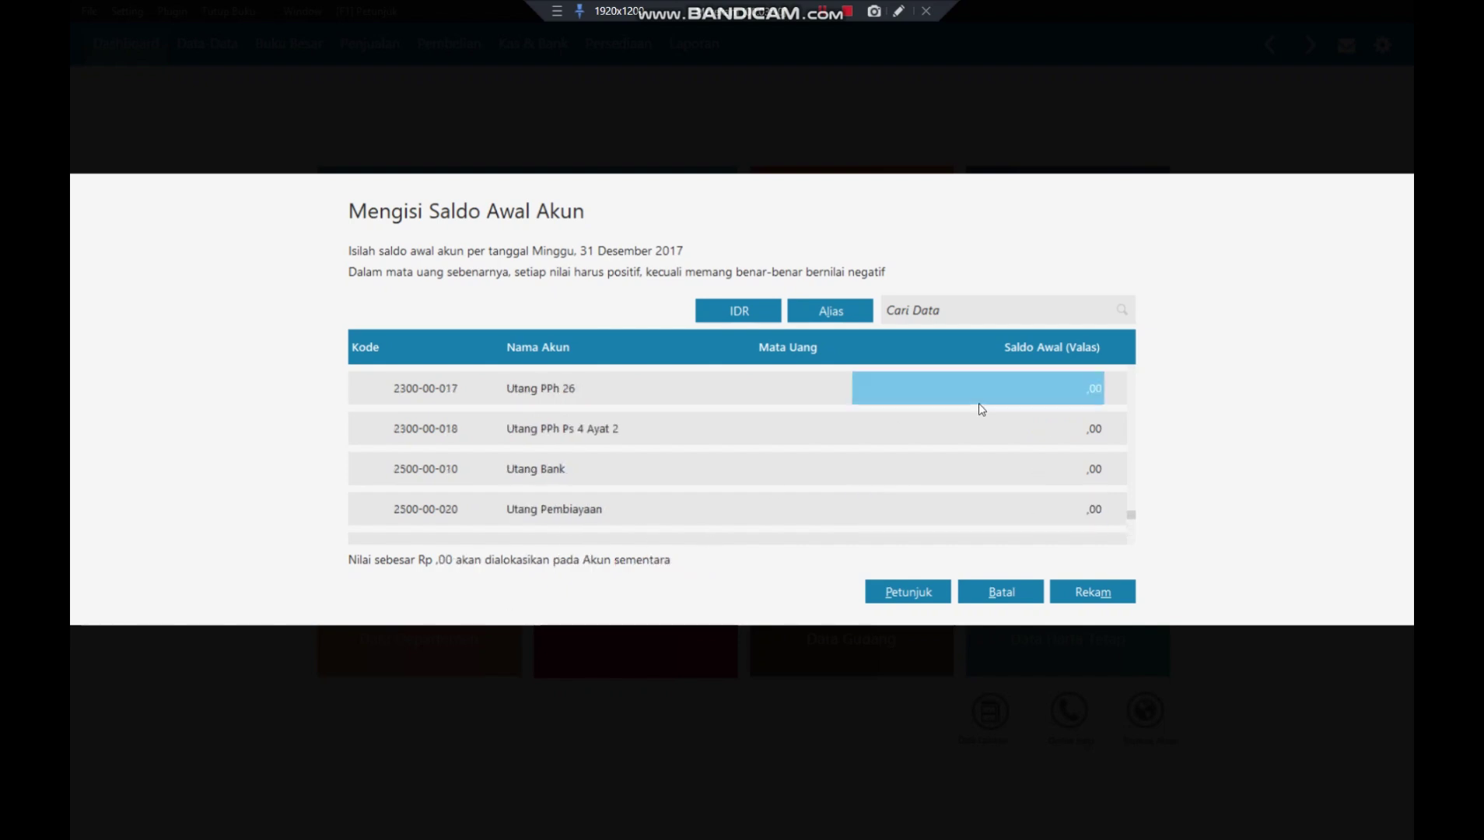
{"action": "scroll", "coordinate": [982, 408], "scroll_direction": "up", "scroll_amount": 10}
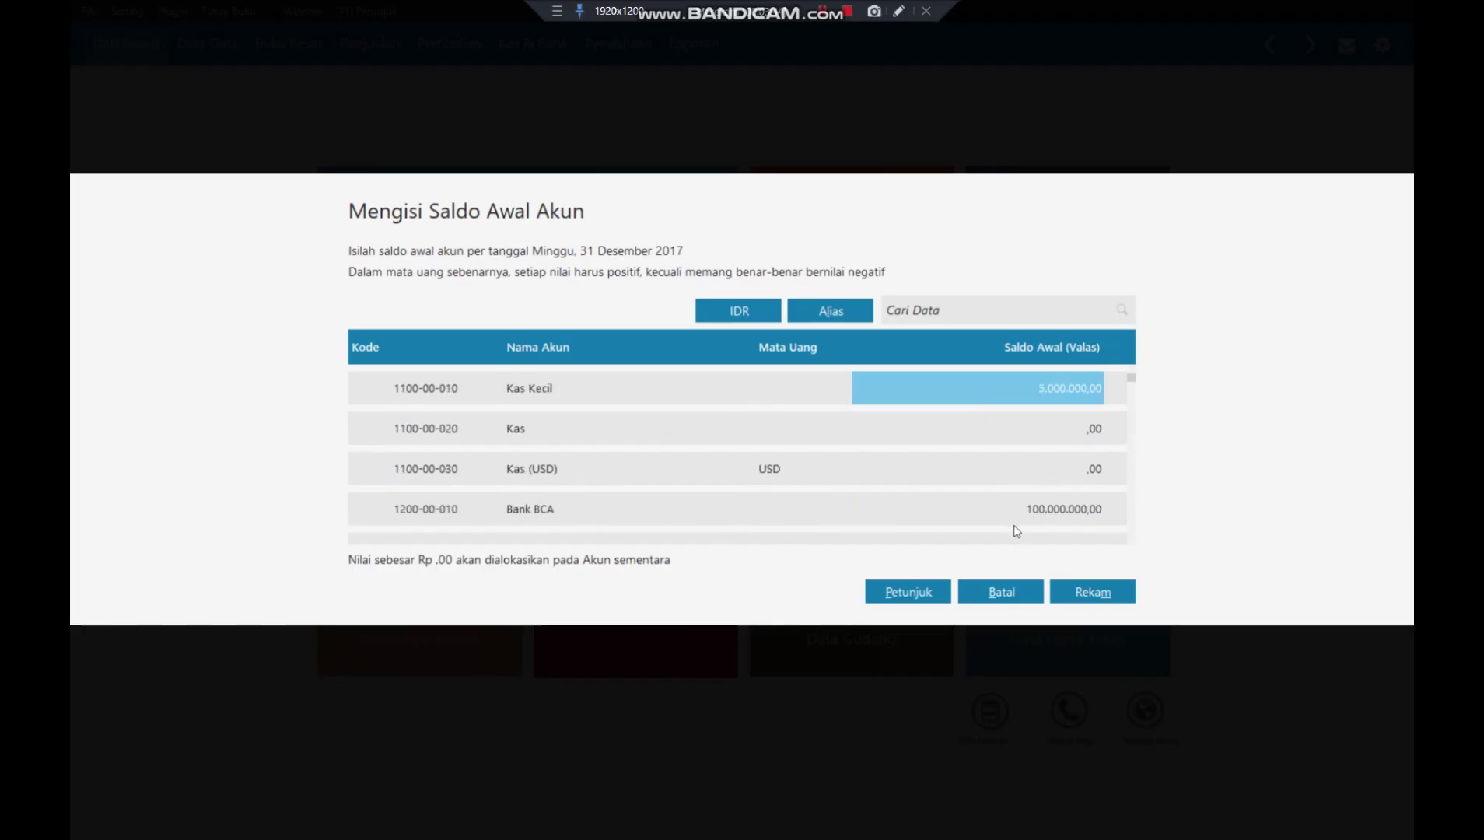
{"action": "key", "text": "Down"}
{"action": "key", "text": "Down"}
{"action": "key", "text": "Down"}
{"action": "key", "text": "Down"}
{"action": "key", "text": "Down"}
{"action": "key", "text": "Down"}
{"action": "key", "text": "Down"}
{"action": "key", "text": "Down"}
{"action": "key", "text": "Down"}
{"action": "key", "text": "Down"}
{"action": "key", "text": "Down"}
{"action": "key", "text": "Down"}
{"action": "key", "text": "Down"}
{"action": "key", "text": "Down"}
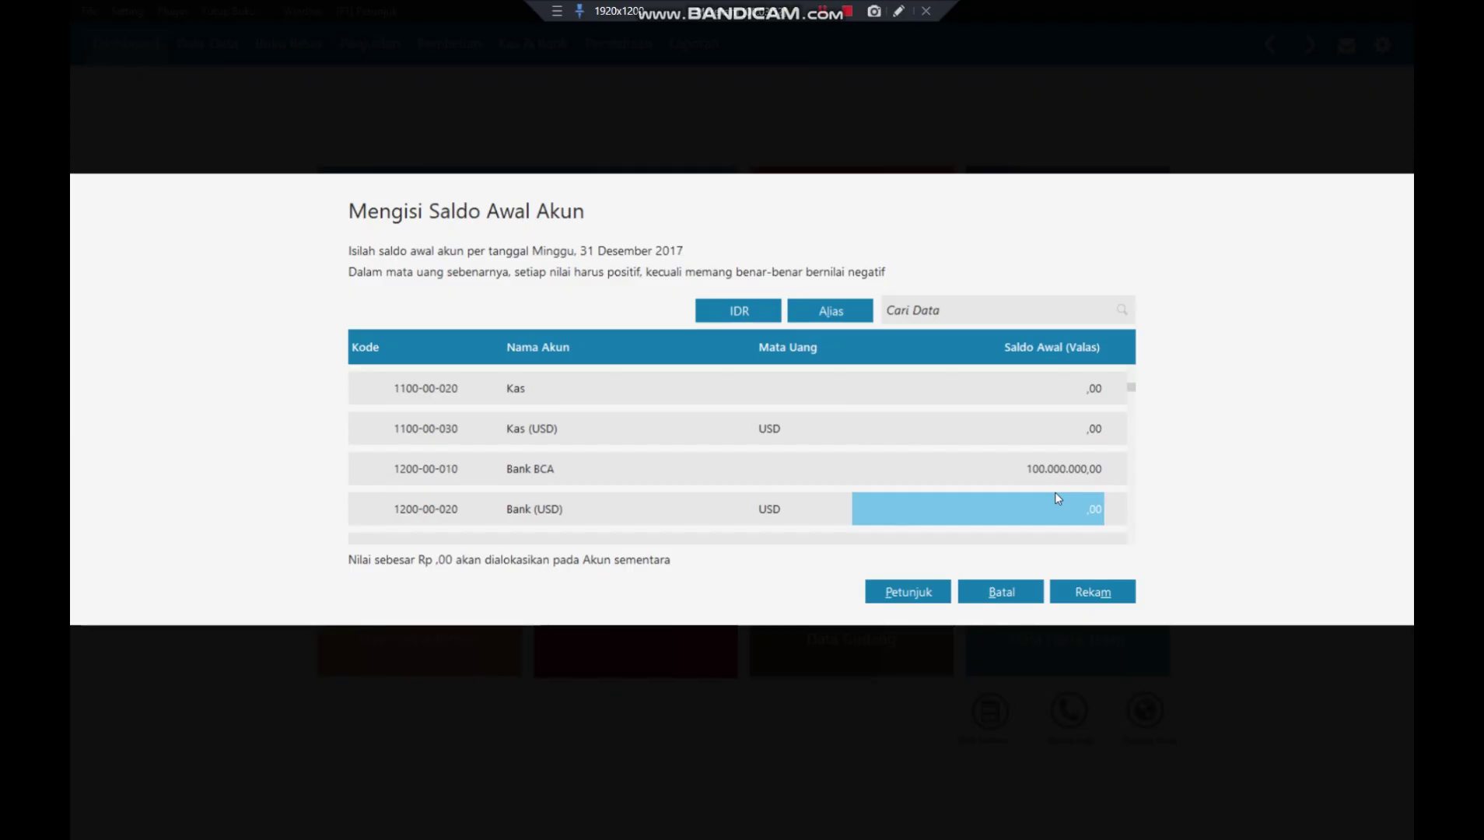
{"action": "key", "text": "Down"}
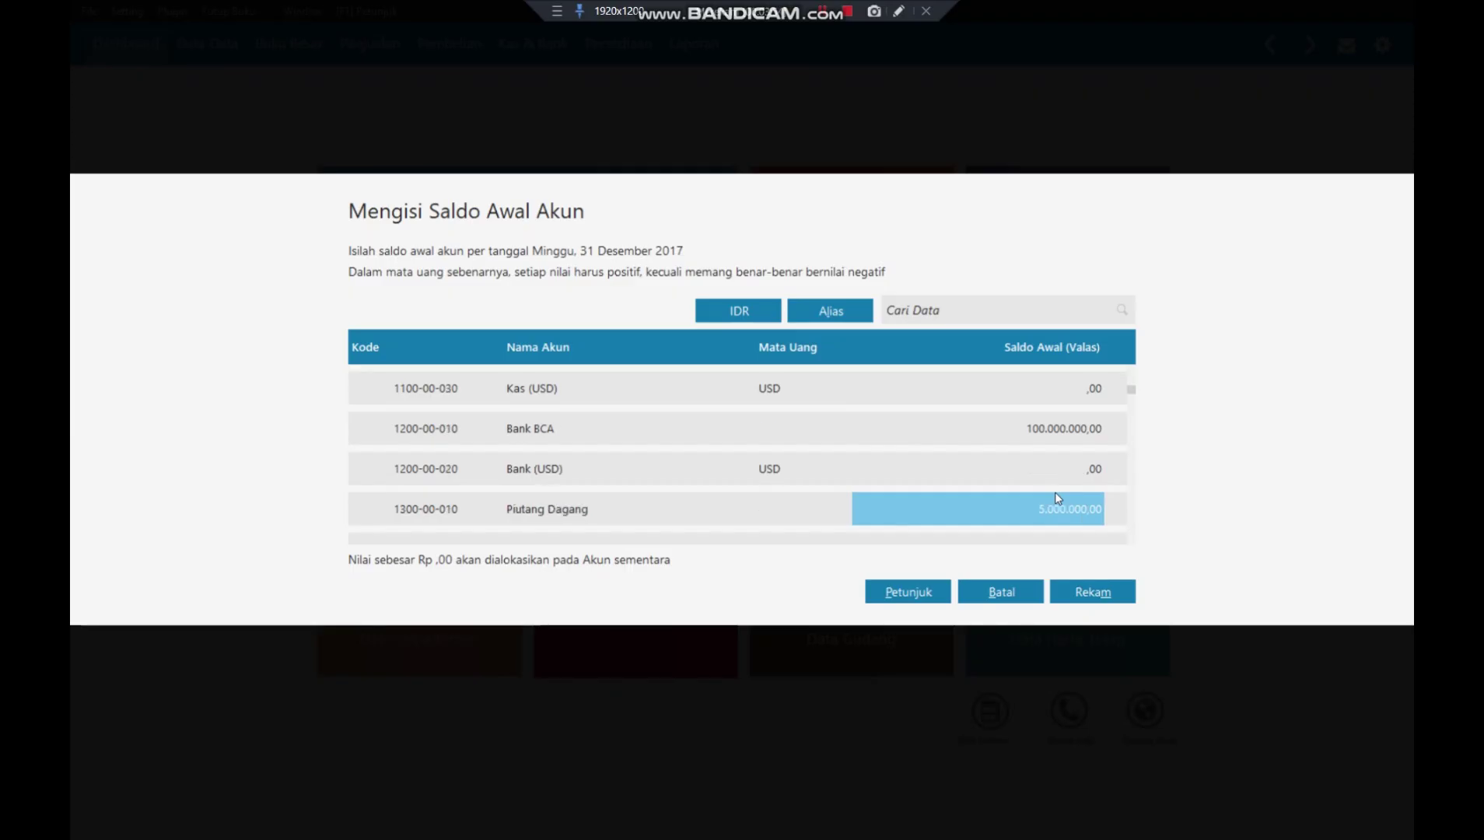
{"action": "key", "text": "Down"}
{"action": "key", "text": "Down"}
{"action": "key", "text": "Down"}
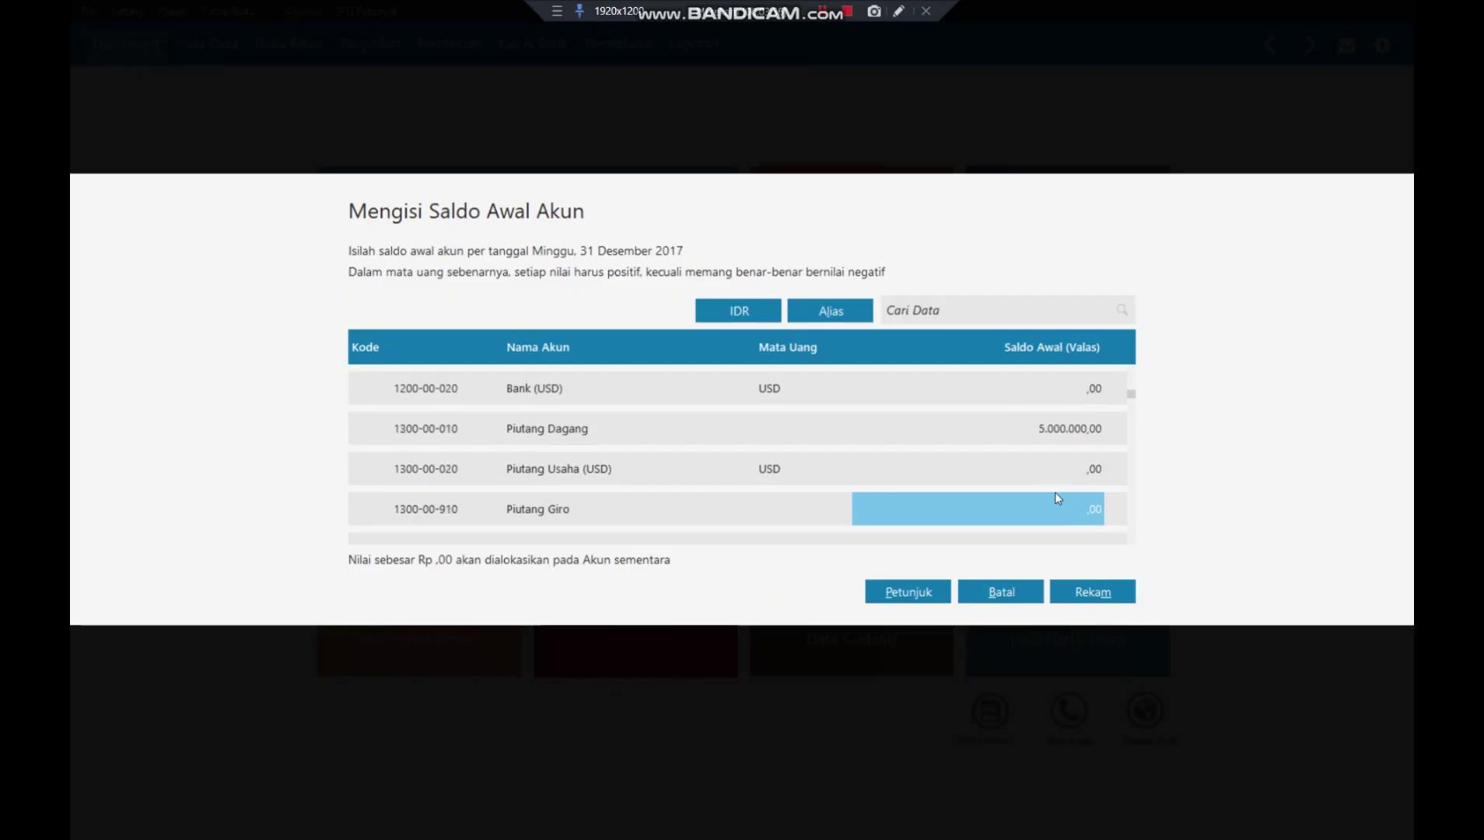
{"action": "key", "text": "Down"}
{"action": "key", "text": "Down"}
{"action": "key", "text": "Down"}
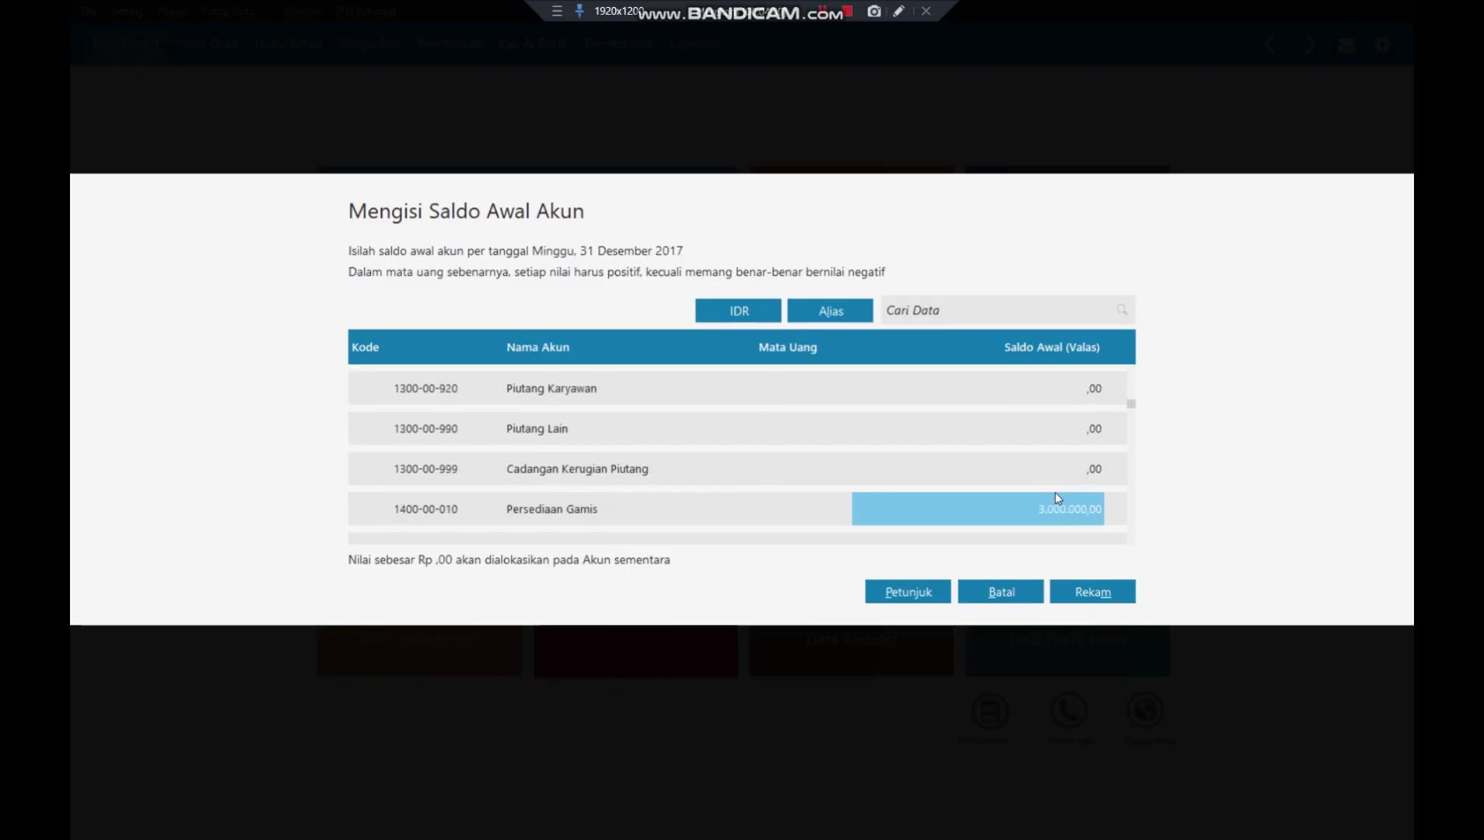
{"action": "key", "text": "Down"}
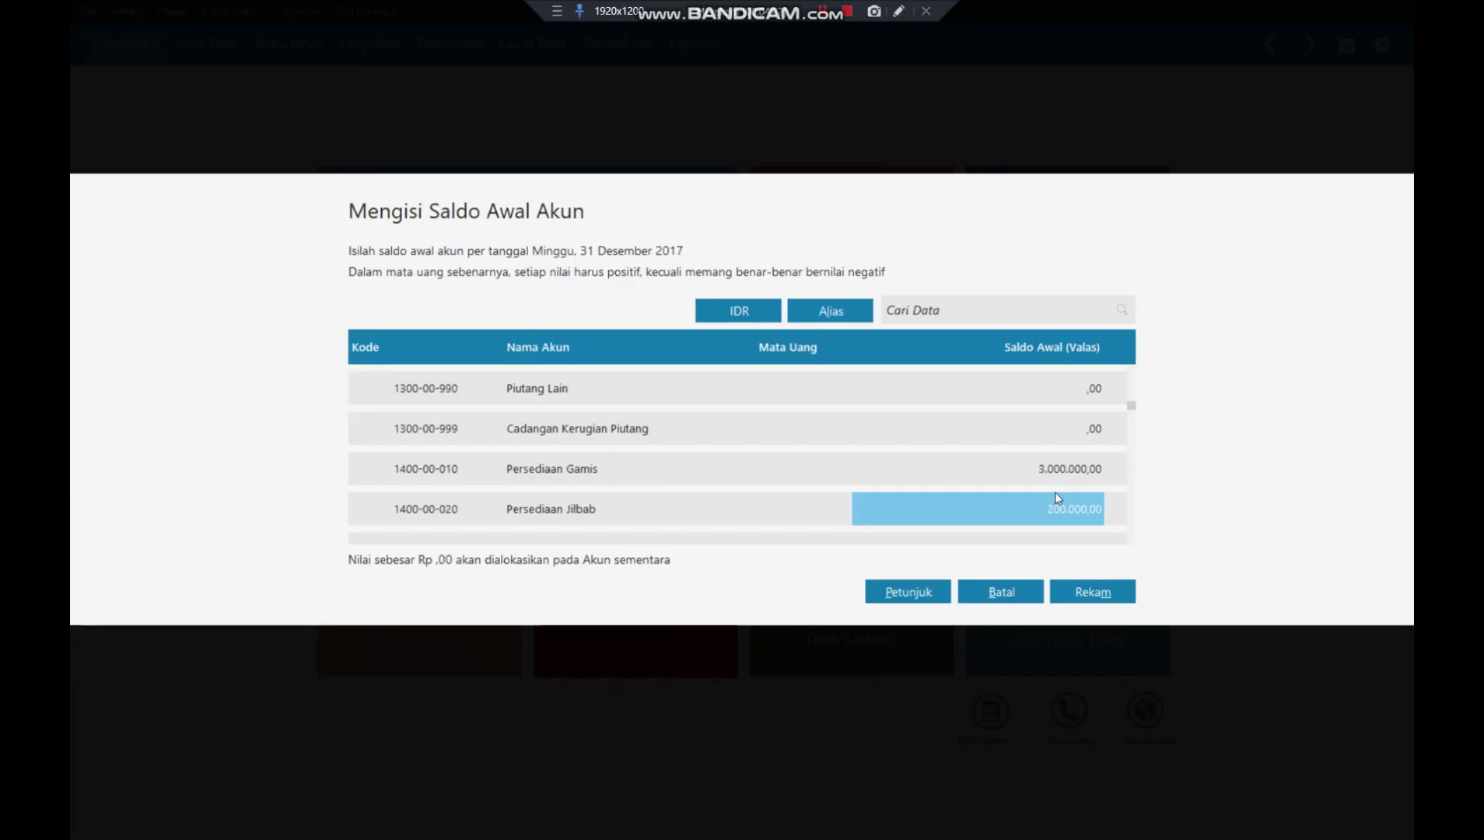
{"action": "key", "text": "Down"}
{"action": "key", "text": "Down"}
{"action": "key", "text": "Down"}
{"action": "key", "text": "Down"}
{"action": "key", "text": "Down"}
{"action": "key", "text": "Down"}
{"action": "key", "text": "Down"}
{"action": "key", "text": "Down"}
{"action": "key", "text": "Down"}
{"action": "key", "text": "Down"}
{"action": "key", "text": "Down"}
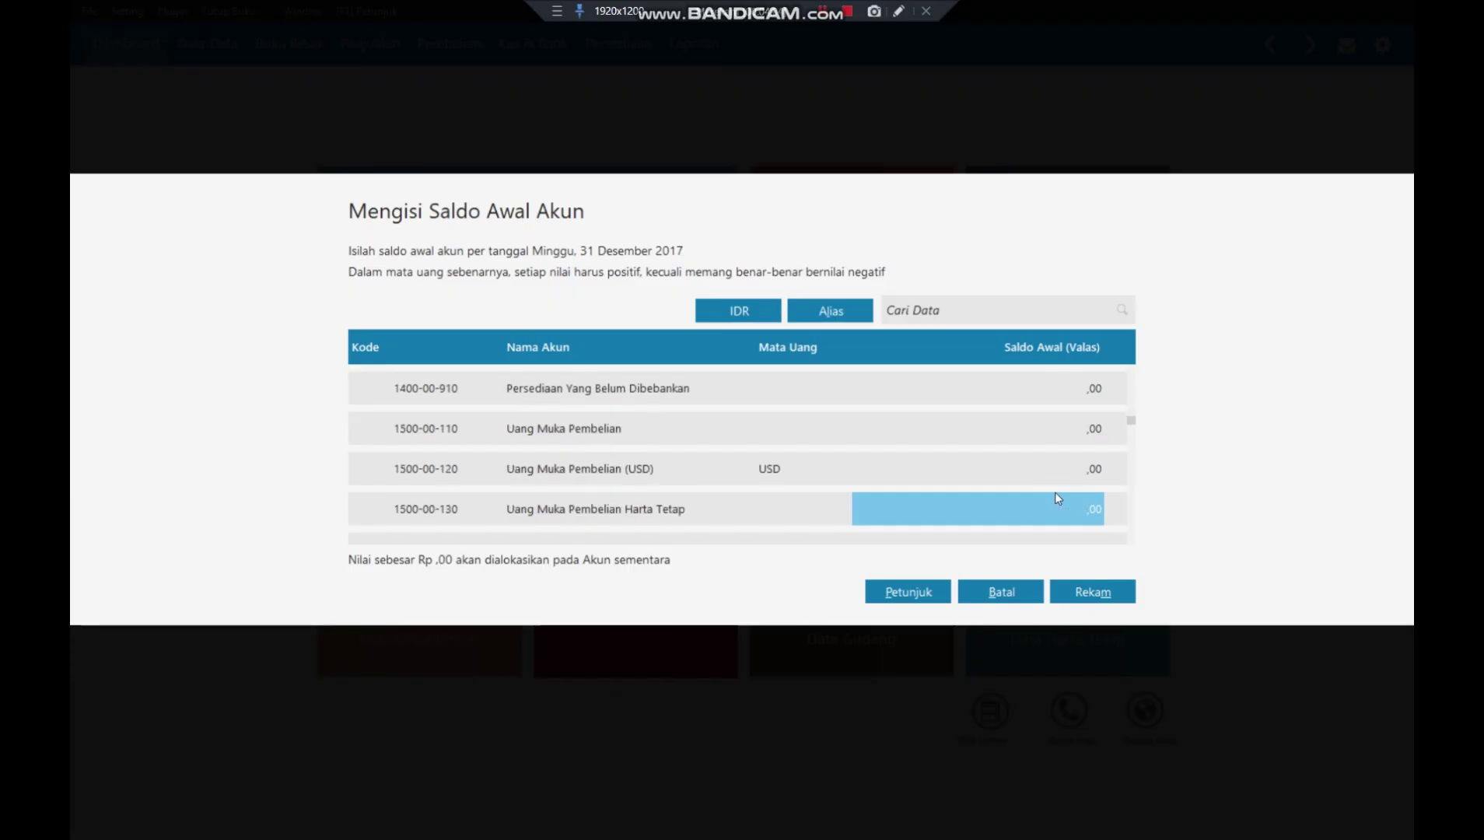
{"action": "key", "text": "Down"}
{"action": "key", "text": "Down"}
{"action": "key", "text": "Down"}
{"action": "key", "text": "Down"}
{"action": "key", "text": "Down"}
{"action": "key", "text": "Down"}
{"action": "key", "text": "Down"}
{"action": "key", "text": "Down"}
{"action": "key", "text": "Down"}
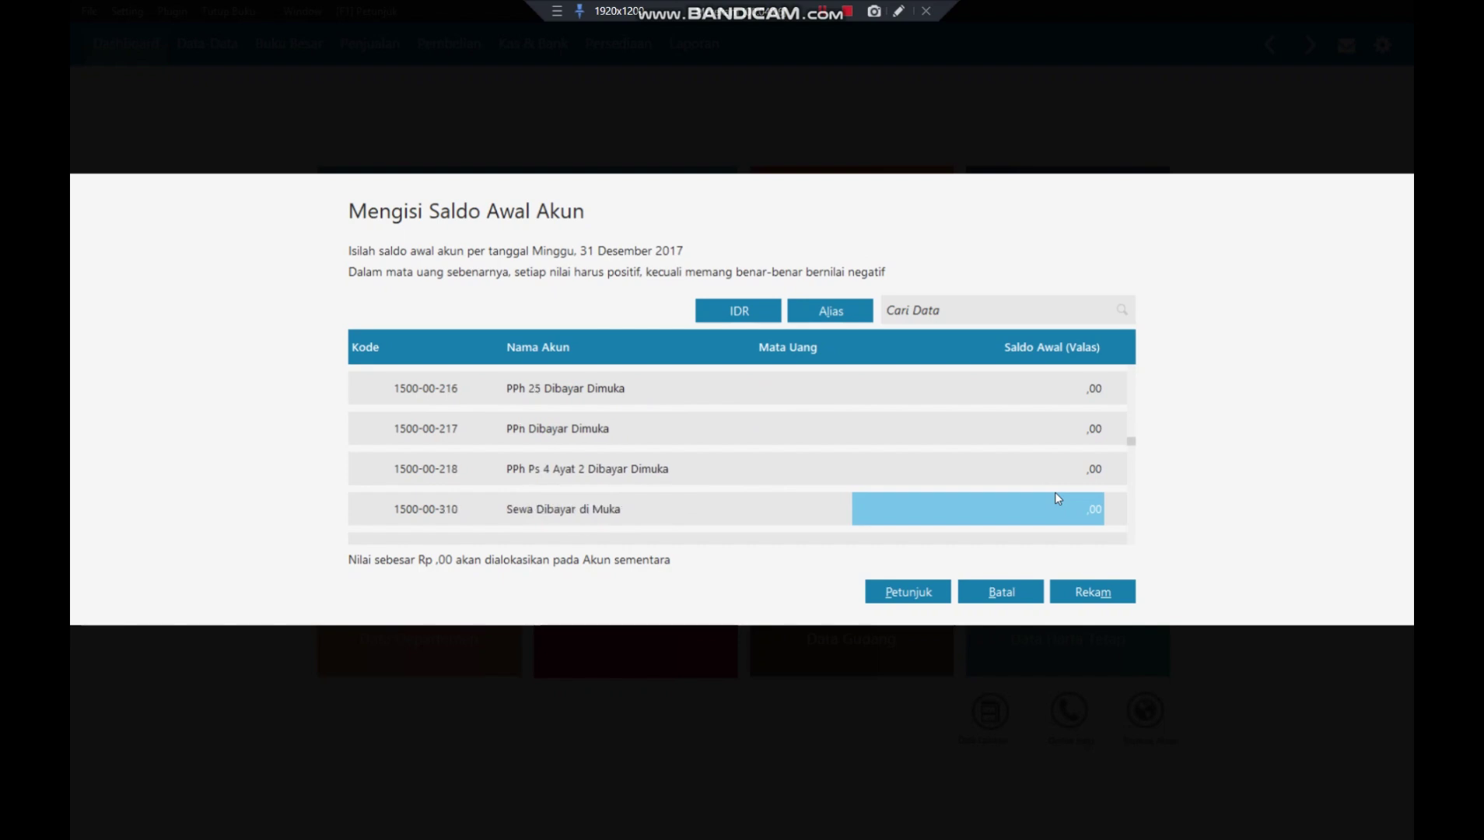
{"action": "key", "text": "Down"}
{"action": "key", "text": "Down"}
{"action": "key", "text": "Down"}
{"action": "key", "text": "Down"}
{"action": "key", "text": "Down"}
{"action": "key", "text": "Down"}
{"action": "key", "text": "Down"}
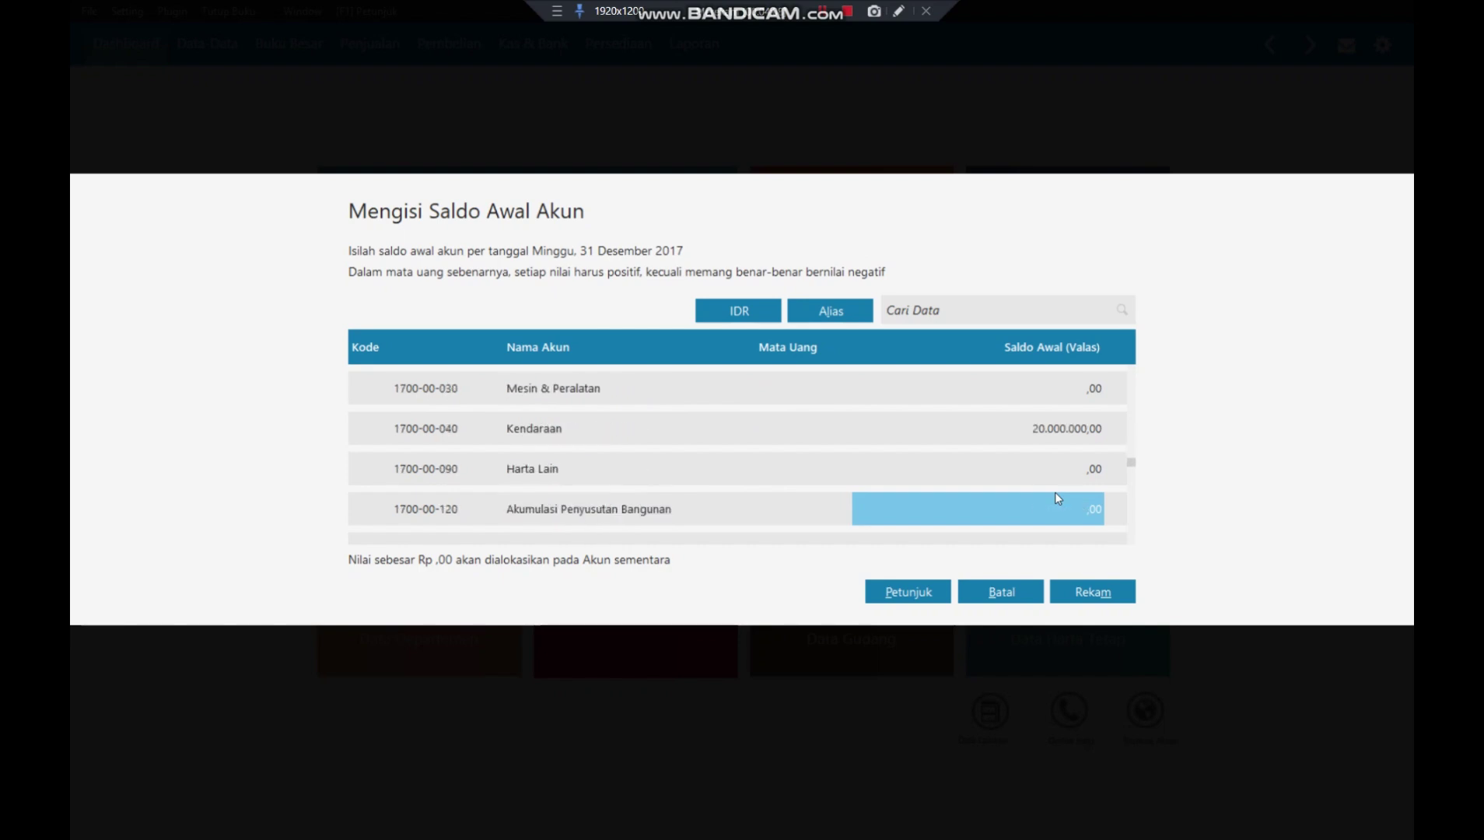
{"action": "key", "text": "Down"}
{"action": "key", "text": "Down"}
{"action": "key", "text": "Down"}
{"action": "key", "text": "Down"}
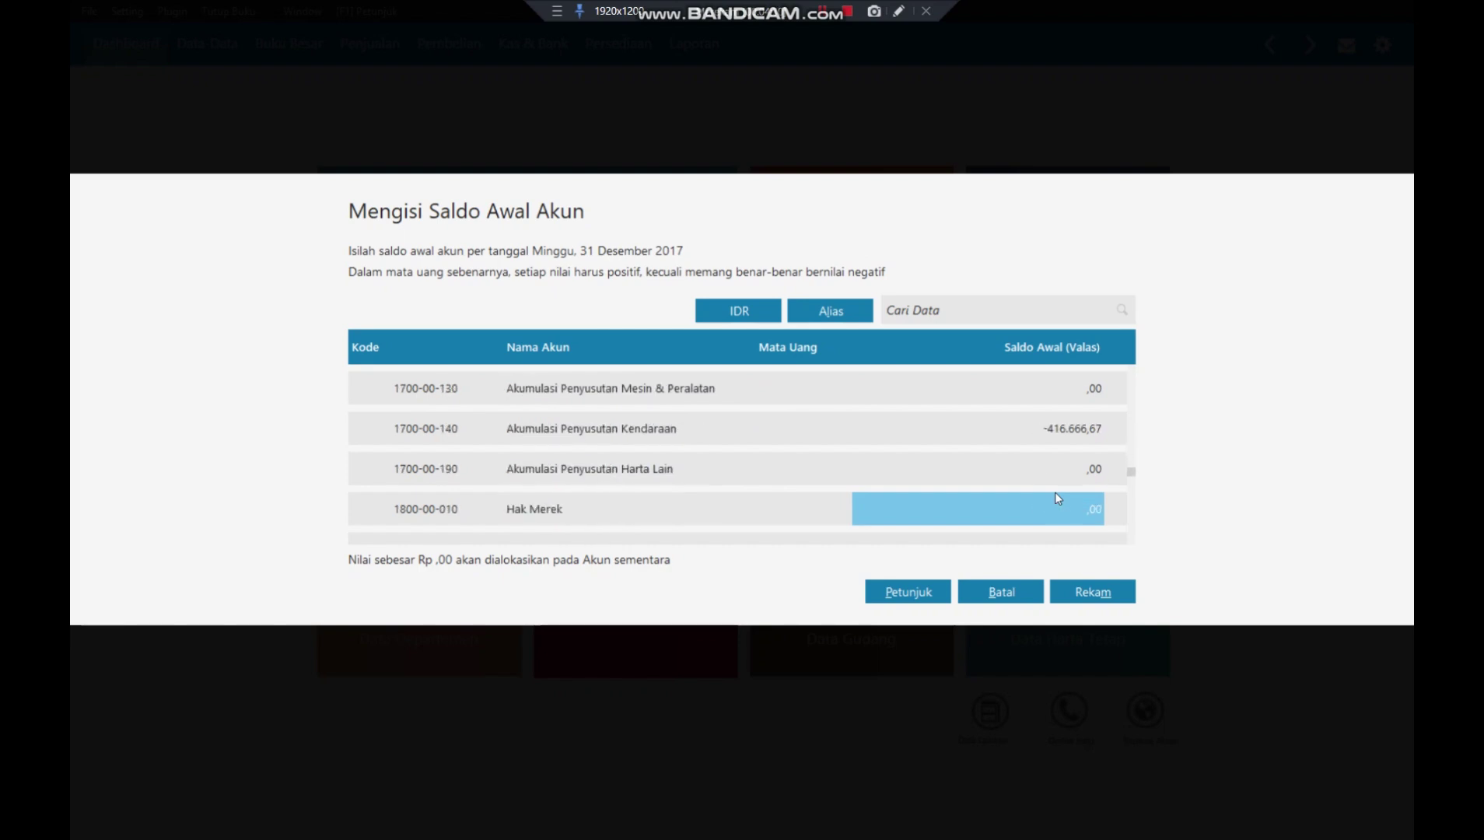
{"action": "key", "text": "Down"}
{"action": "key", "text": "Down"}
{"action": "key", "text": "Down"}
{"action": "key", "text": "Down"}
{"action": "key", "text": "Down"}
{"action": "key", "text": "Down"}
{"action": "key", "text": "Down"}
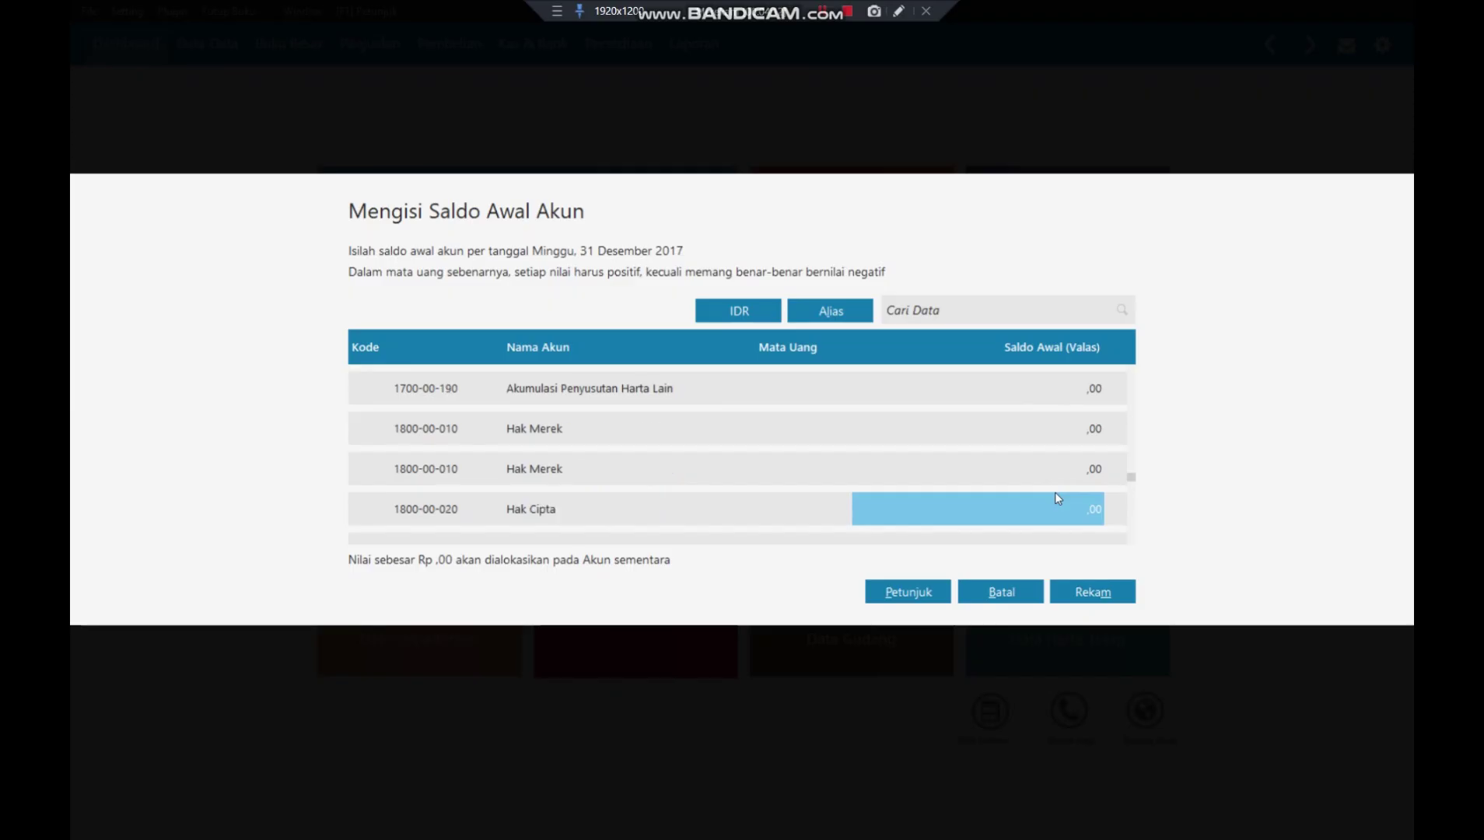
{"action": "key", "text": "Down"}
{"action": "key", "text": "Down"}
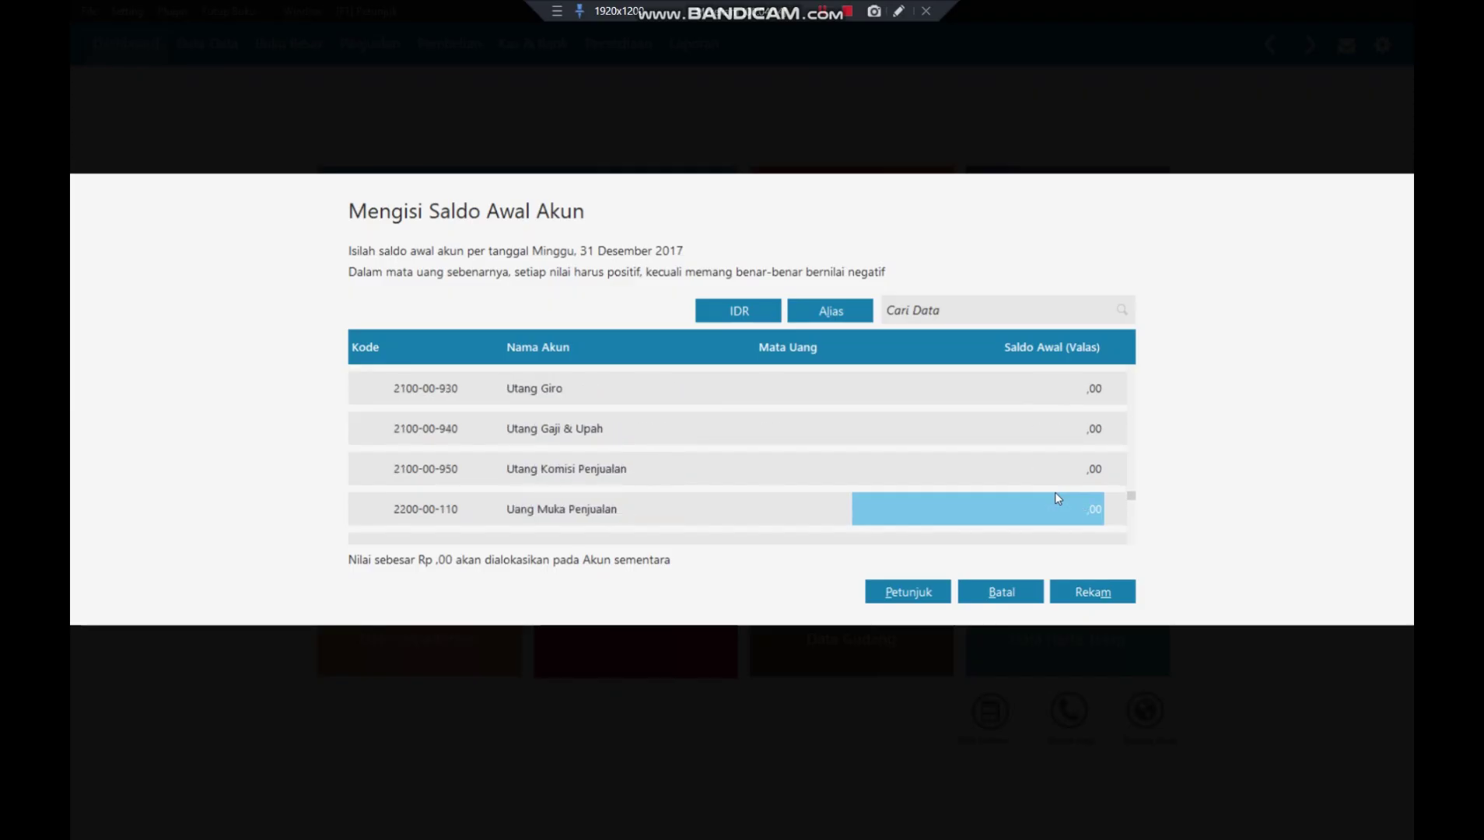
{"action": "key", "text": "Down"}
{"action": "key", "text": "Down"}
{"action": "key", "text": "Down"}
{"action": "key", "text": "Down"}
{"action": "key", "text": "Down"}
{"action": "key", "text": "Down"}
{"action": "key", "text": "Down"}
{"action": "key", "text": "Down"}
{"action": "key", "text": "Down"}
{"action": "key", "text": "Down"}
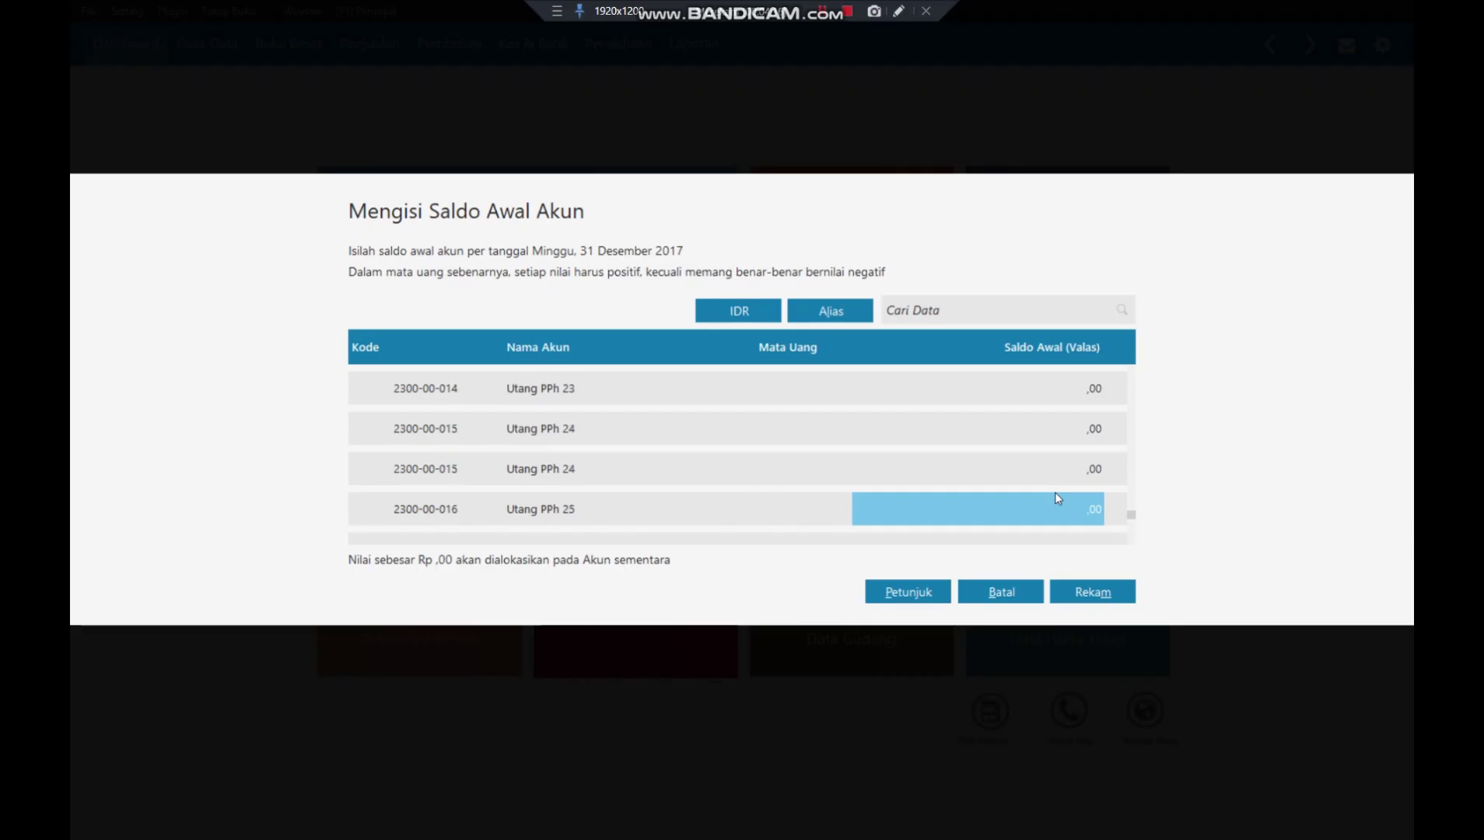
{"action": "key", "text": "Down"}
{"action": "key", "text": "Down"}
{"action": "key", "text": "Down"}
{"action": "key", "text": "Down"}
{"action": "key", "text": "Down"}
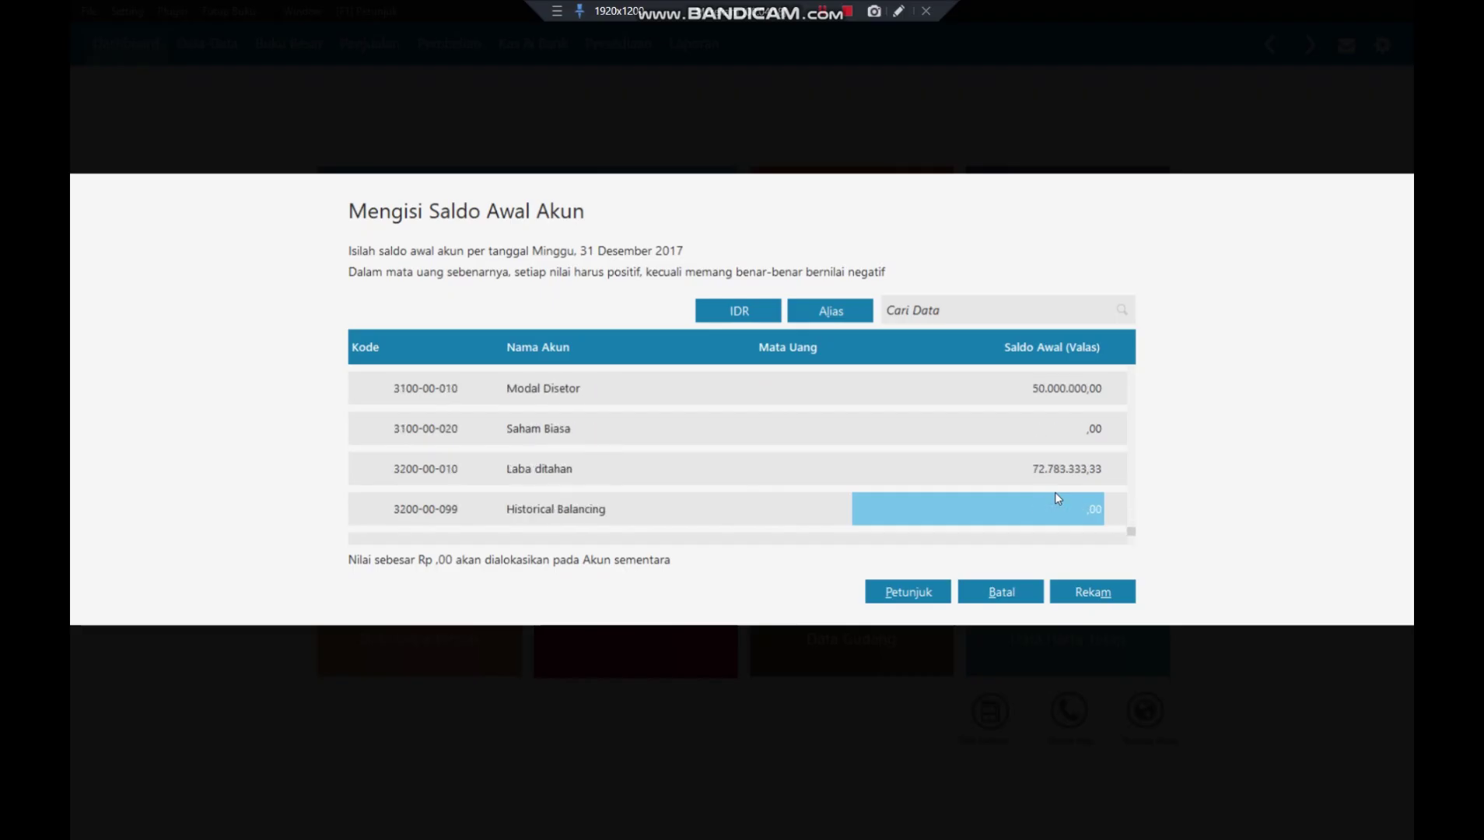
- Save the opening account balances and start a new opening receivable entry
{"action": "left_click", "coordinate": [1092, 595]}
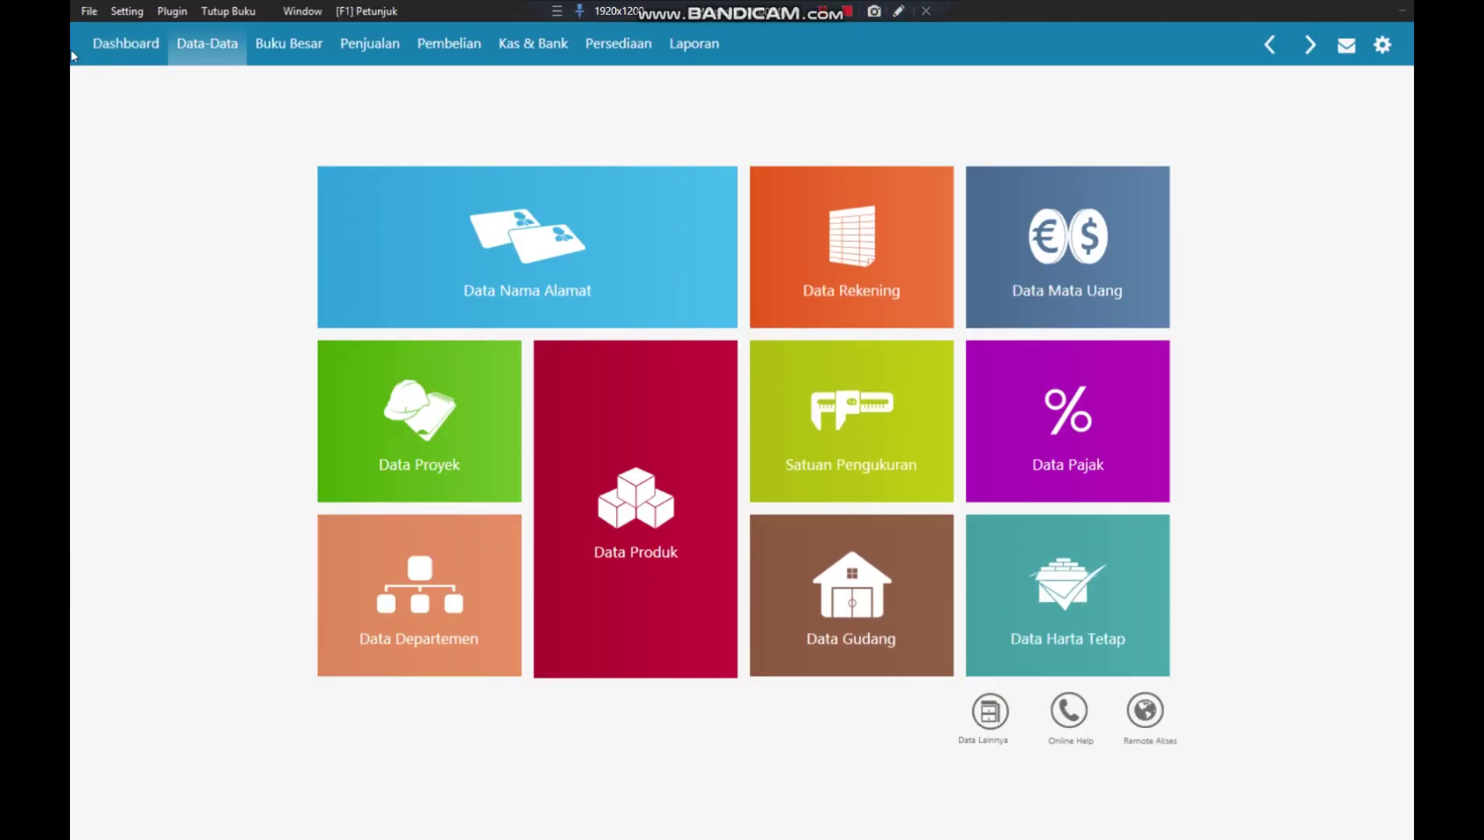
{"action": "left_click", "coordinate": [126, 10]}
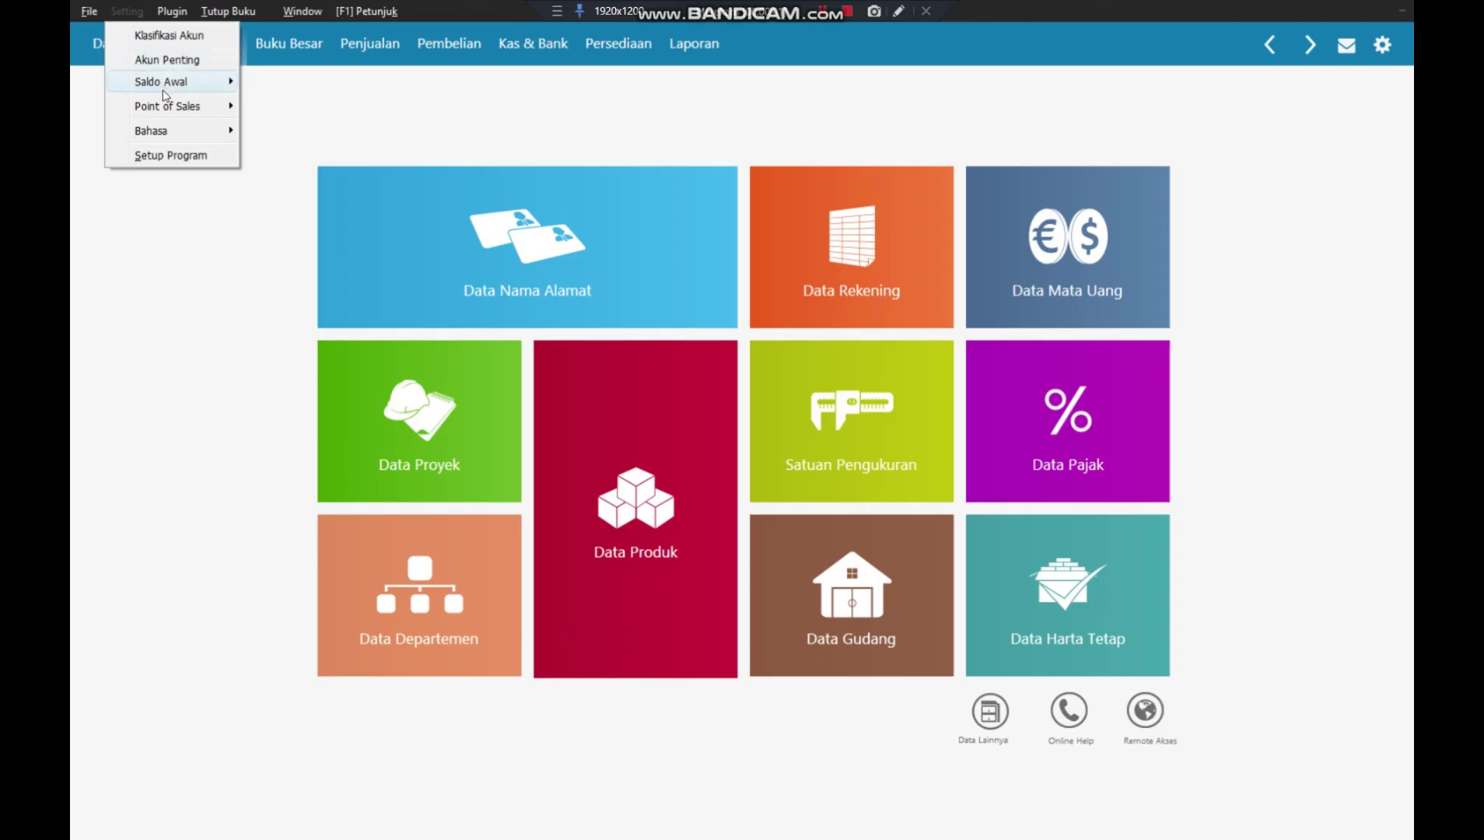
{"action": "mouse_move", "coordinate": [164, 86]}
{"action": "left_click", "coordinate": [346, 111]}
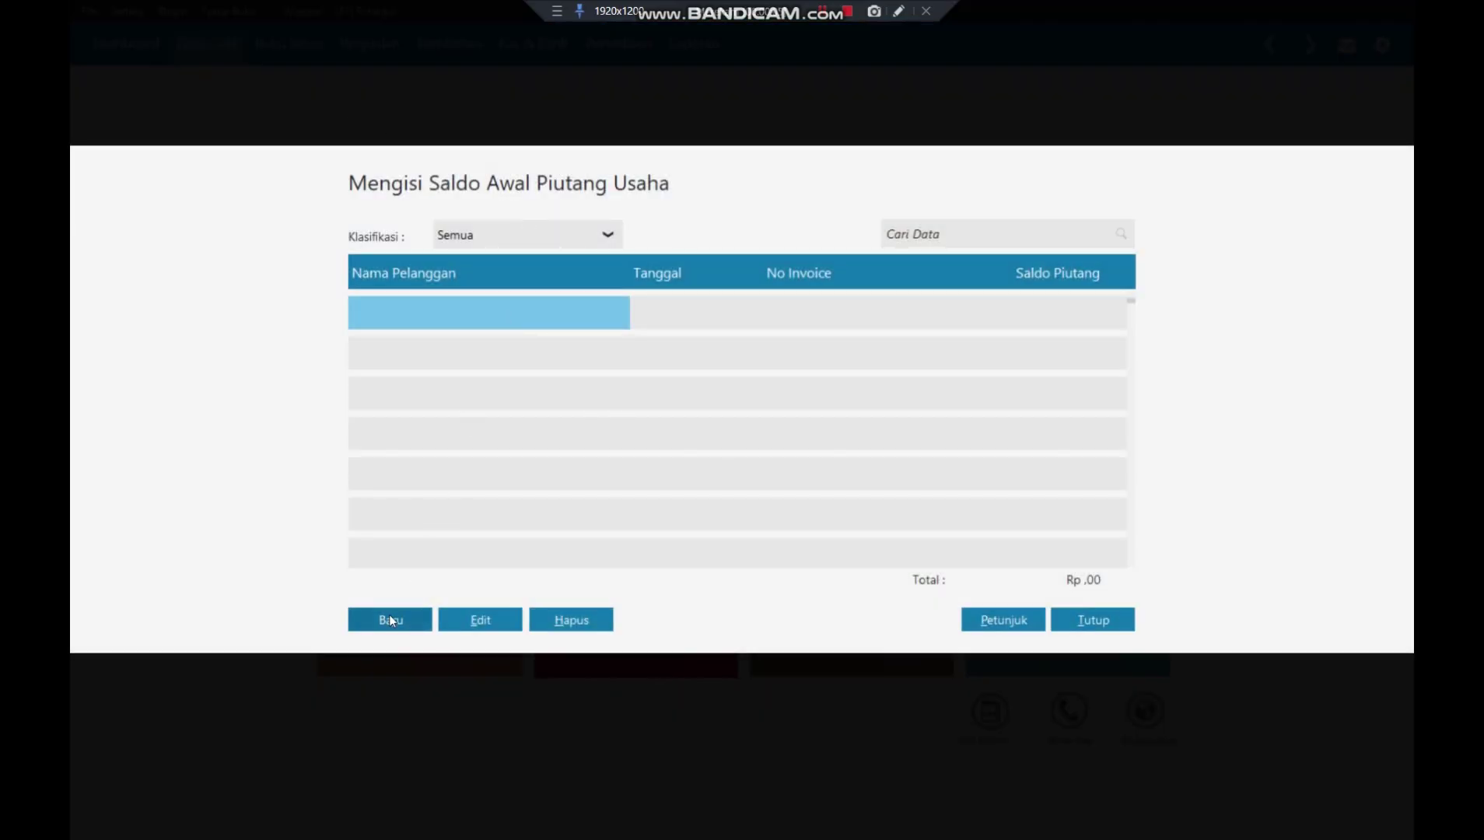
{"action": "left_click", "coordinate": [388, 619]}
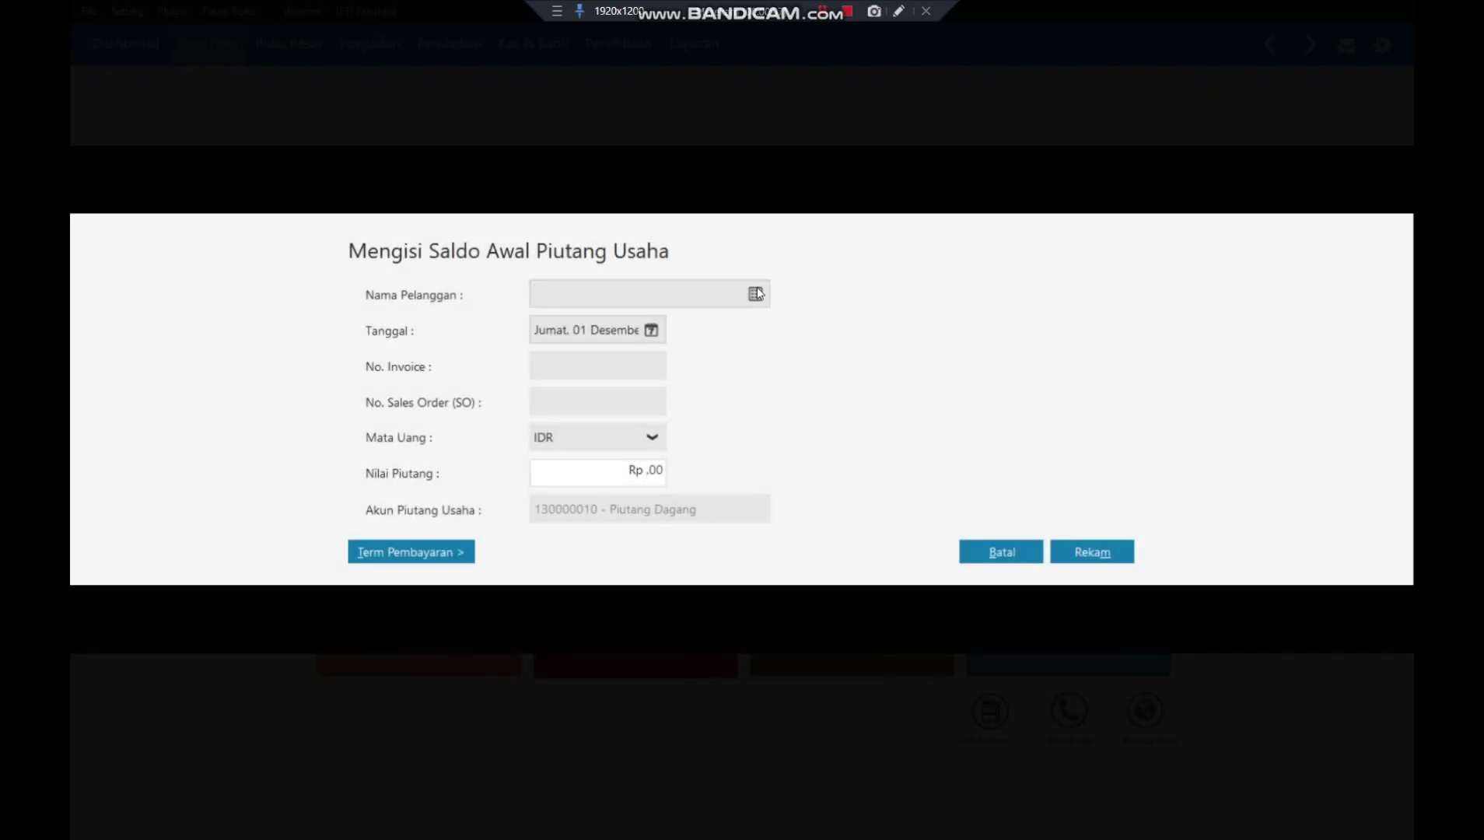
- Pick customer RAYAN MUSLIM, PT and date the receivable 30 December 2017
{"action": "left_click", "coordinate": [760, 294]}
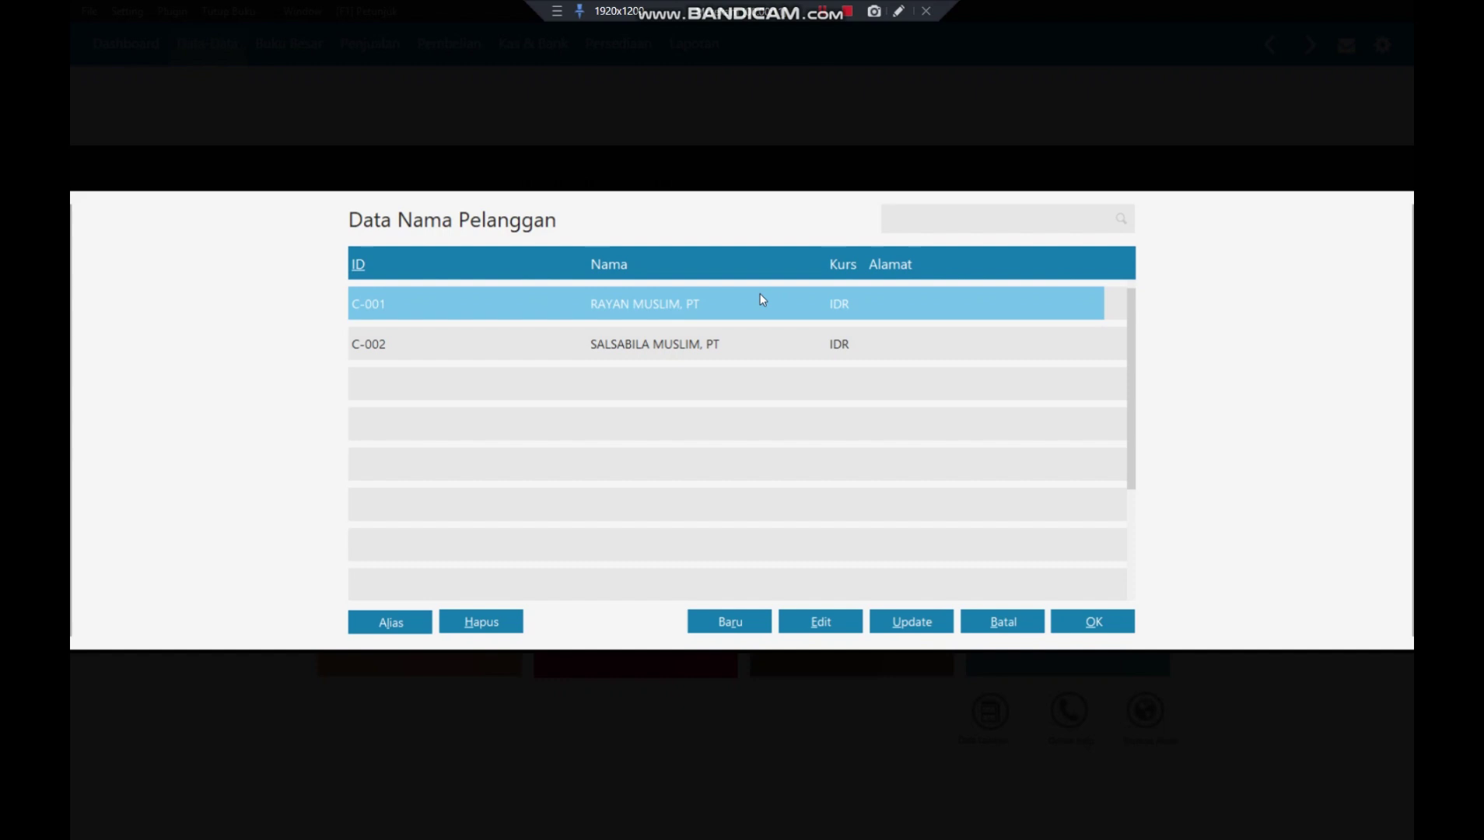
{"action": "left_click", "coordinate": [1085, 631]}
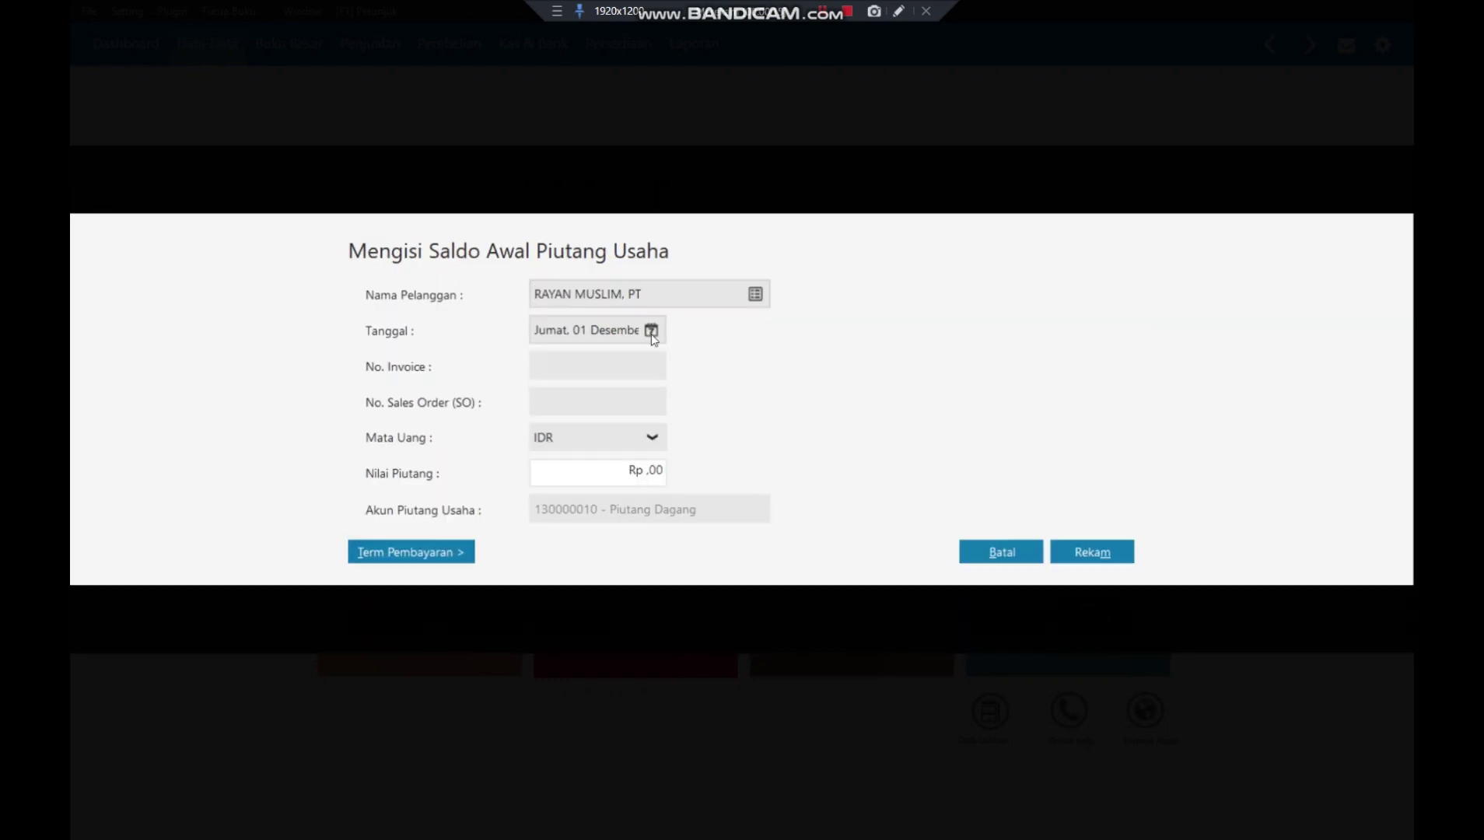
{"action": "left_click", "coordinate": [652, 332]}
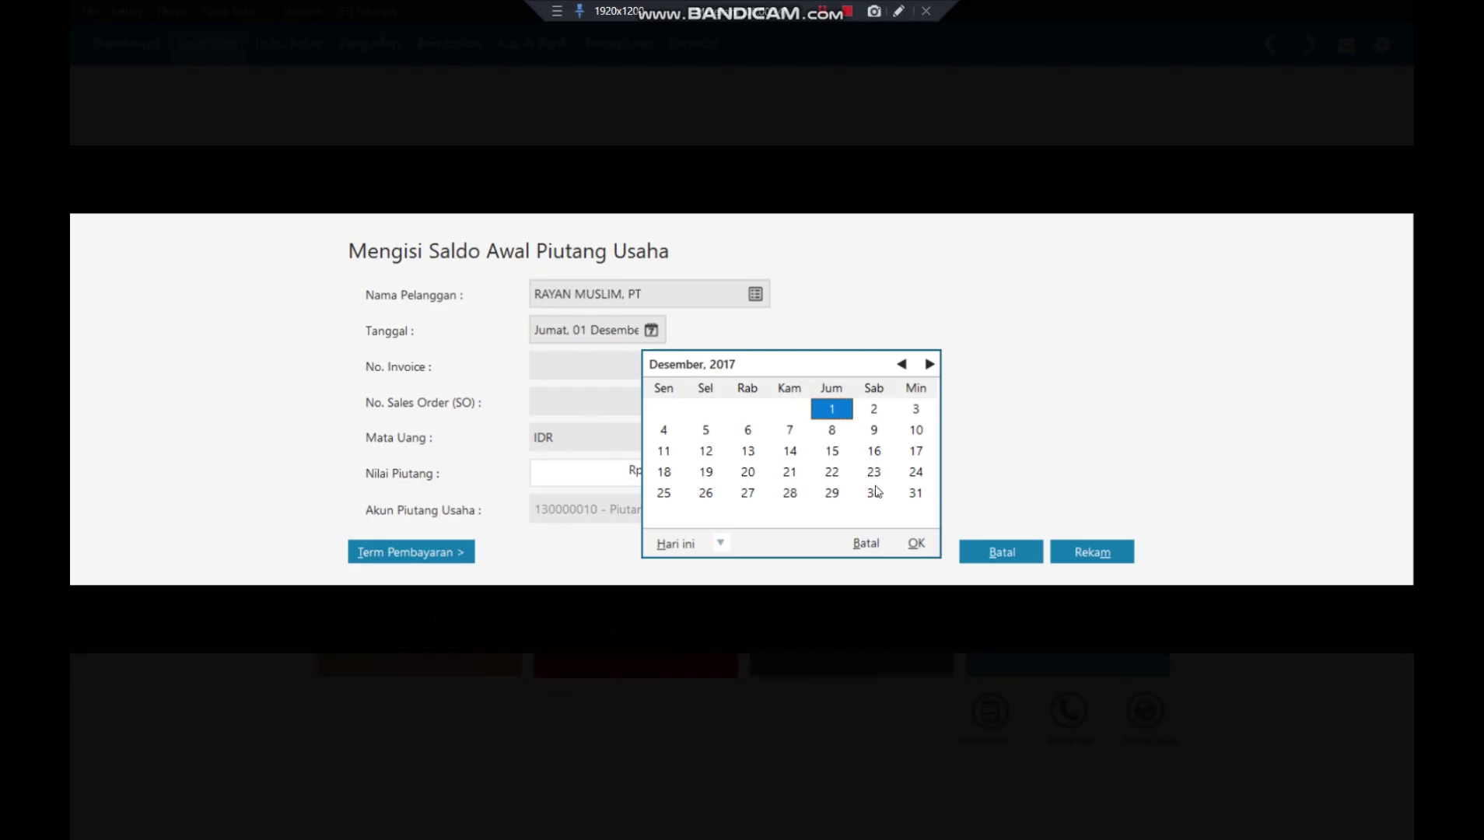
{"action": "left_click", "coordinate": [874, 495]}
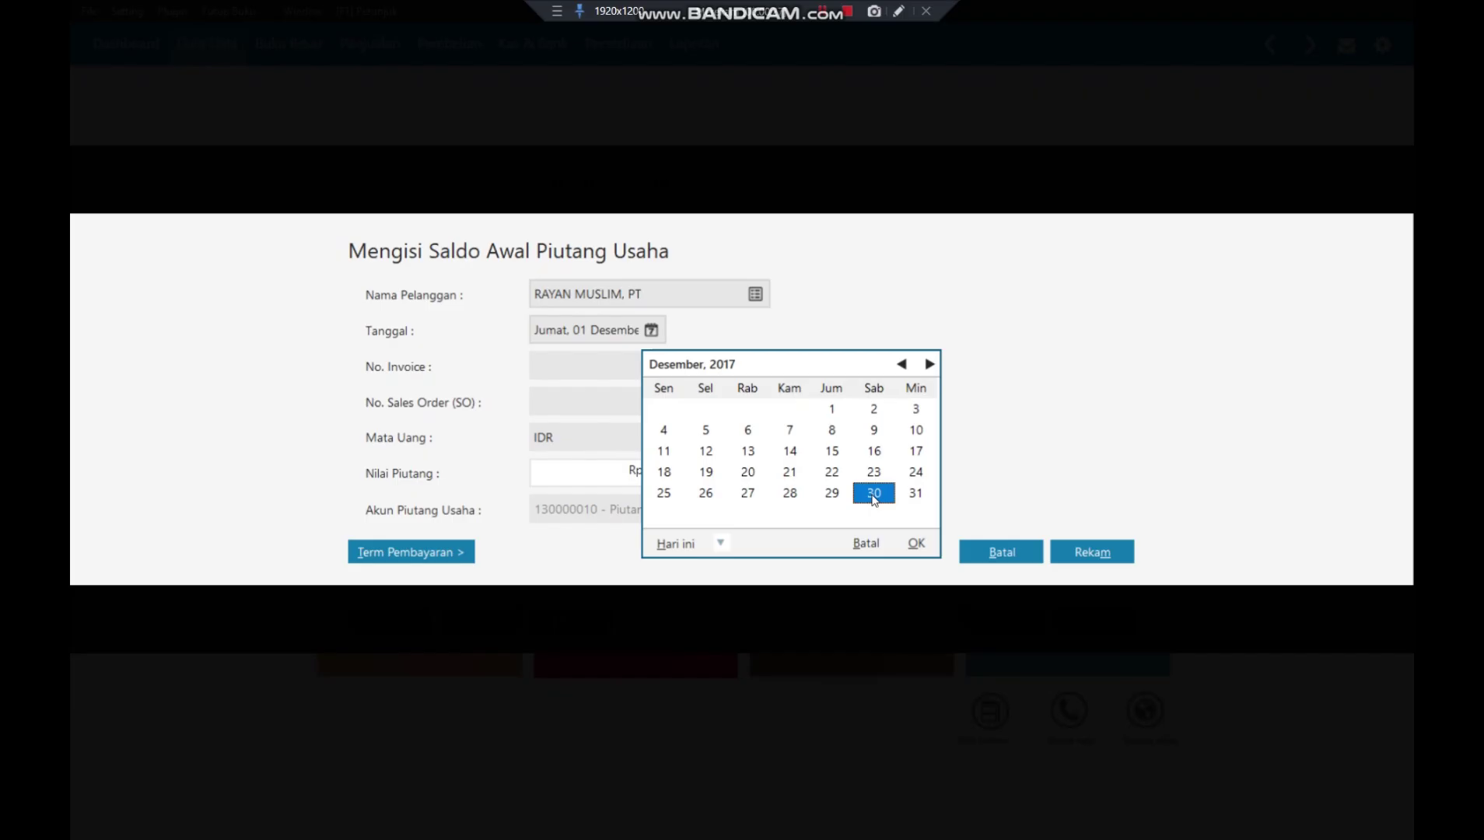
{"action": "left_click", "coordinate": [916, 543]}
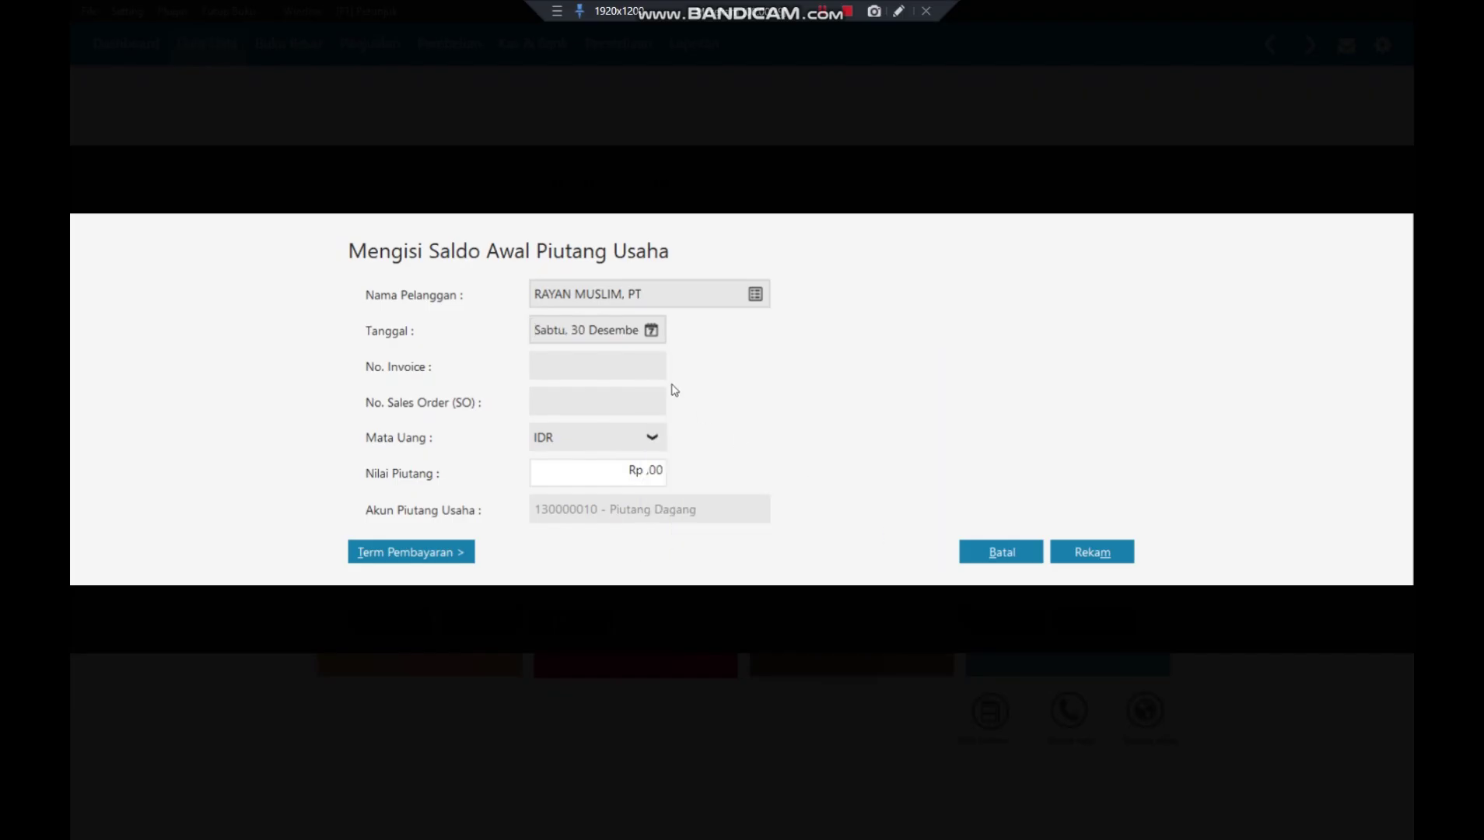
- Enter invoice number INV-01 with a receivable amount of Rp 1.000.000
{"action": "left_click", "coordinate": [599, 374]}
{"action": "type", "text": "INV-01"}
{"action": "left_click", "coordinate": [612, 472]}
{"action": "type", "text": "1000000"}
{"action": "left_click", "coordinate": [563, 398]}
- Set payment terms: 10 discount days, 30 days due, 2% early-payment discount
{"action": "left_click", "coordinate": [451, 554]}
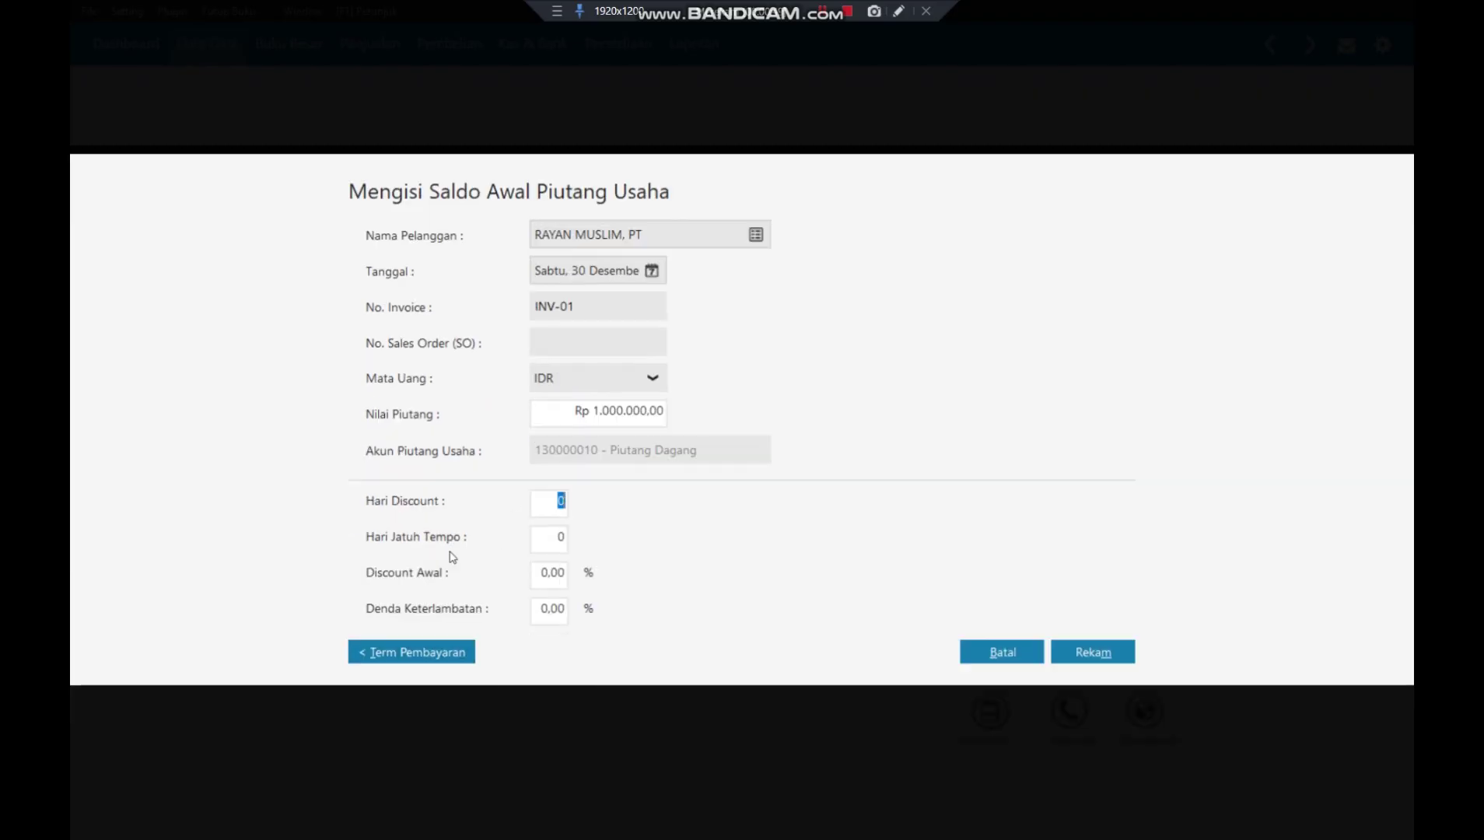
{"action": "type", "text": "10"}
{"action": "left_click", "coordinate": [559, 537]}
{"action": "type", "text": "30"}
{"action": "left_click", "coordinate": [557, 578]}
{"action": "type", "text": "2"}
{"action": "key", "text": "Tab"}
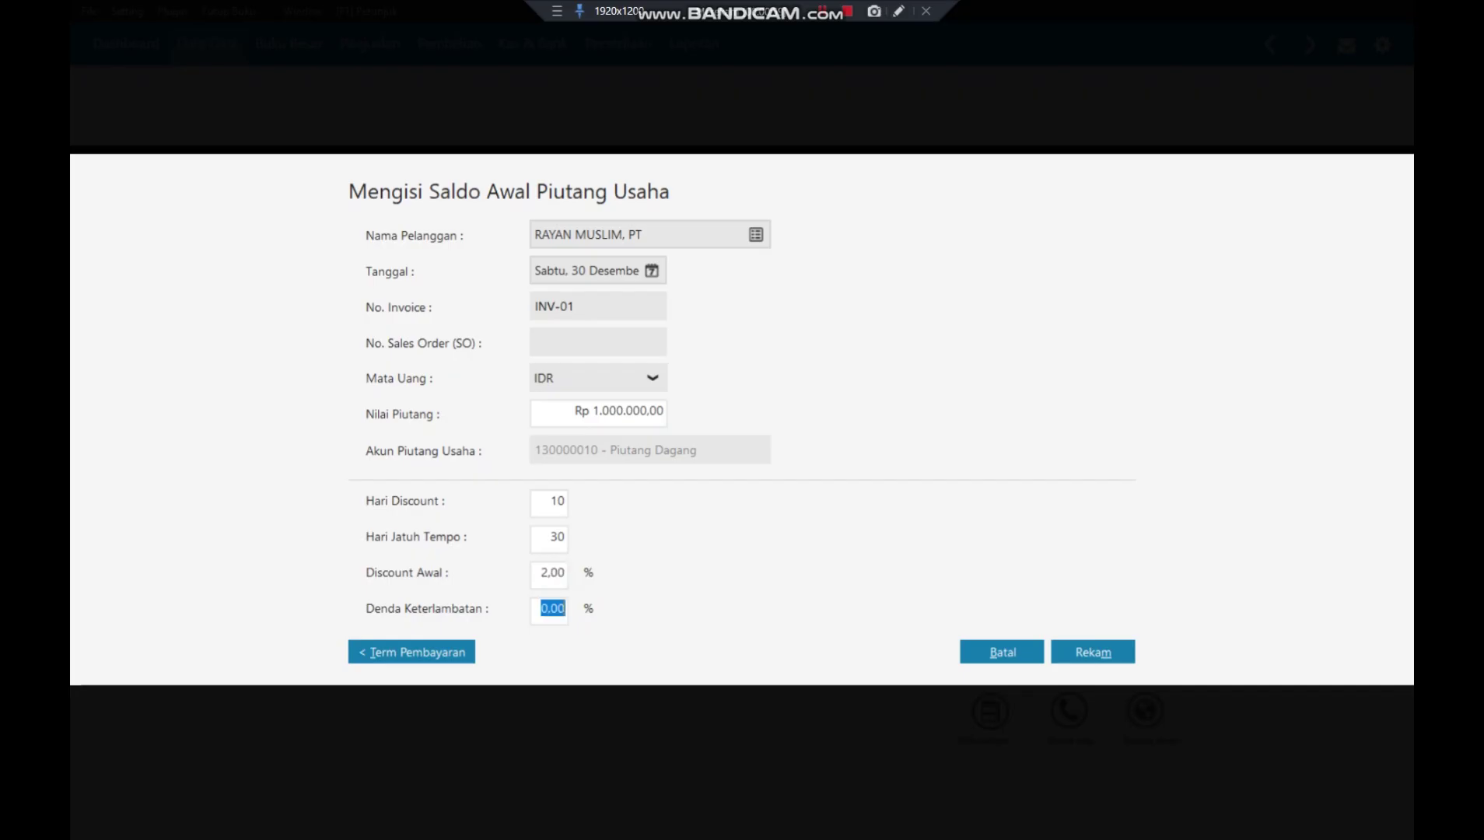
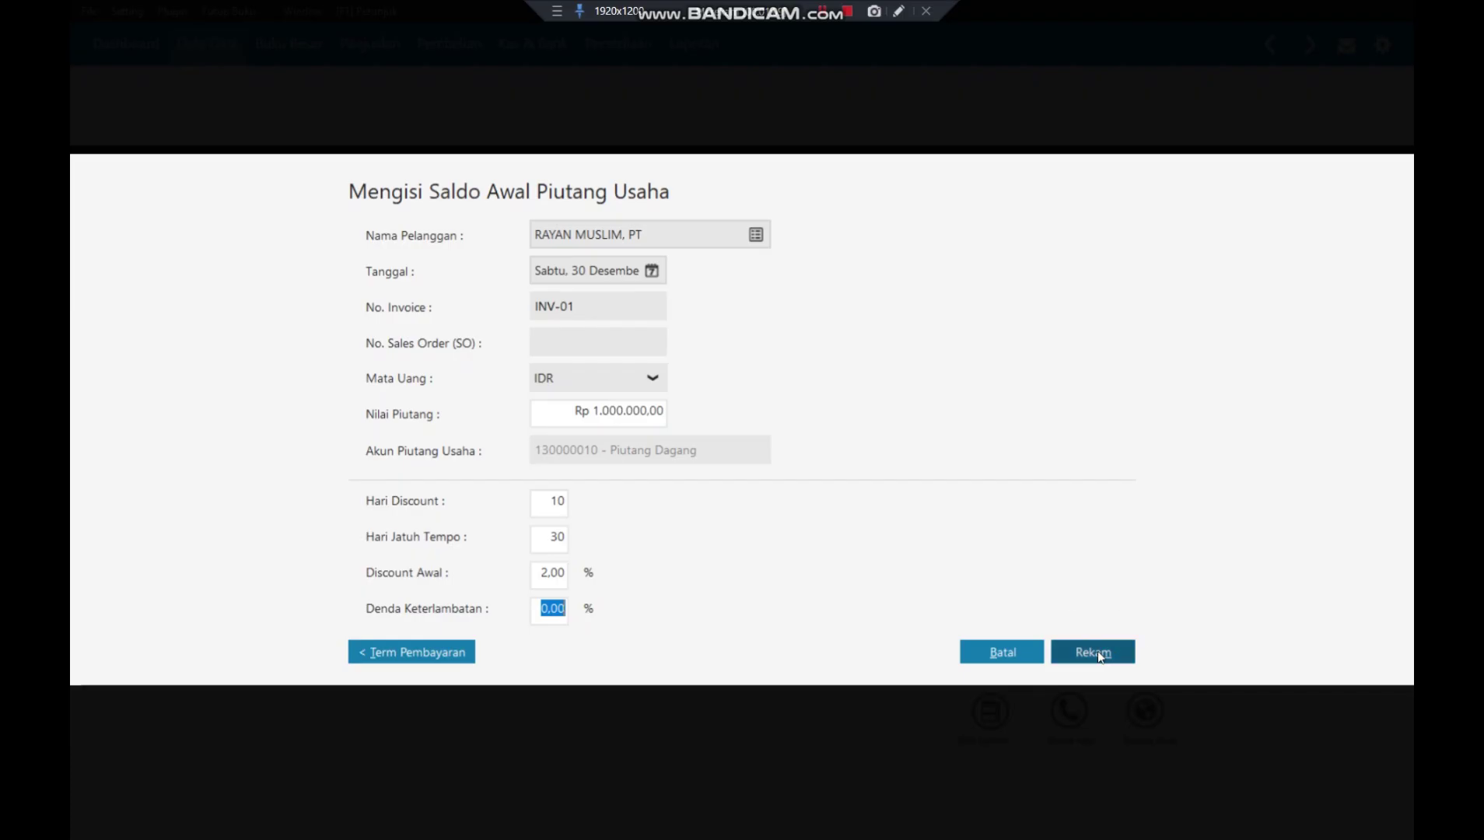
- Save the INV-01 opening receivable of Rp 1.000.000 for RAYAN MUSLIM, PT
{"action": "left_click", "coordinate": [1056, 650]}
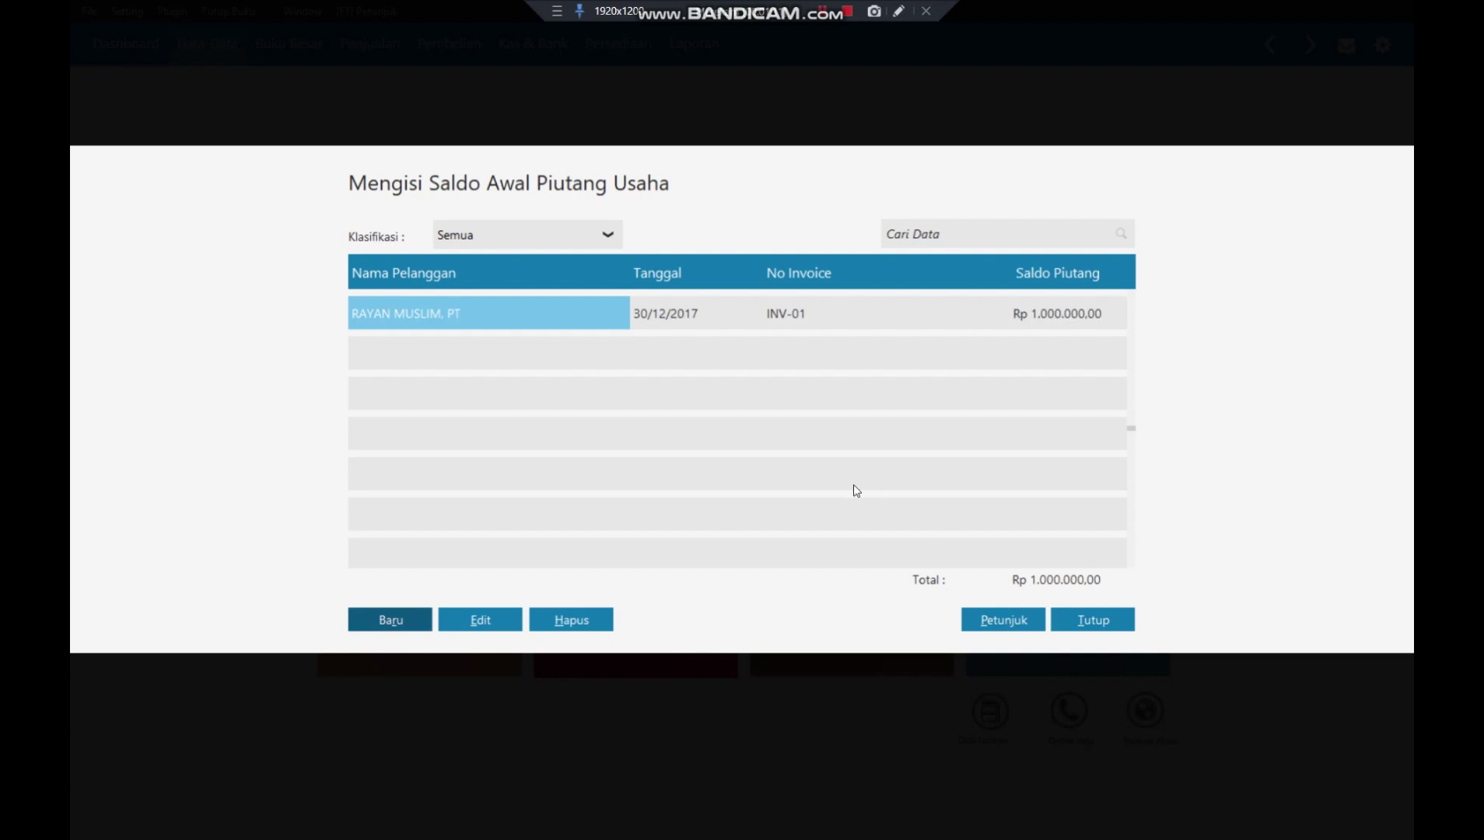
- Start a new opening receivable for RAYAN MUSLIM, PT dated 31 December 2017
{"action": "left_click", "coordinate": [380, 619]}
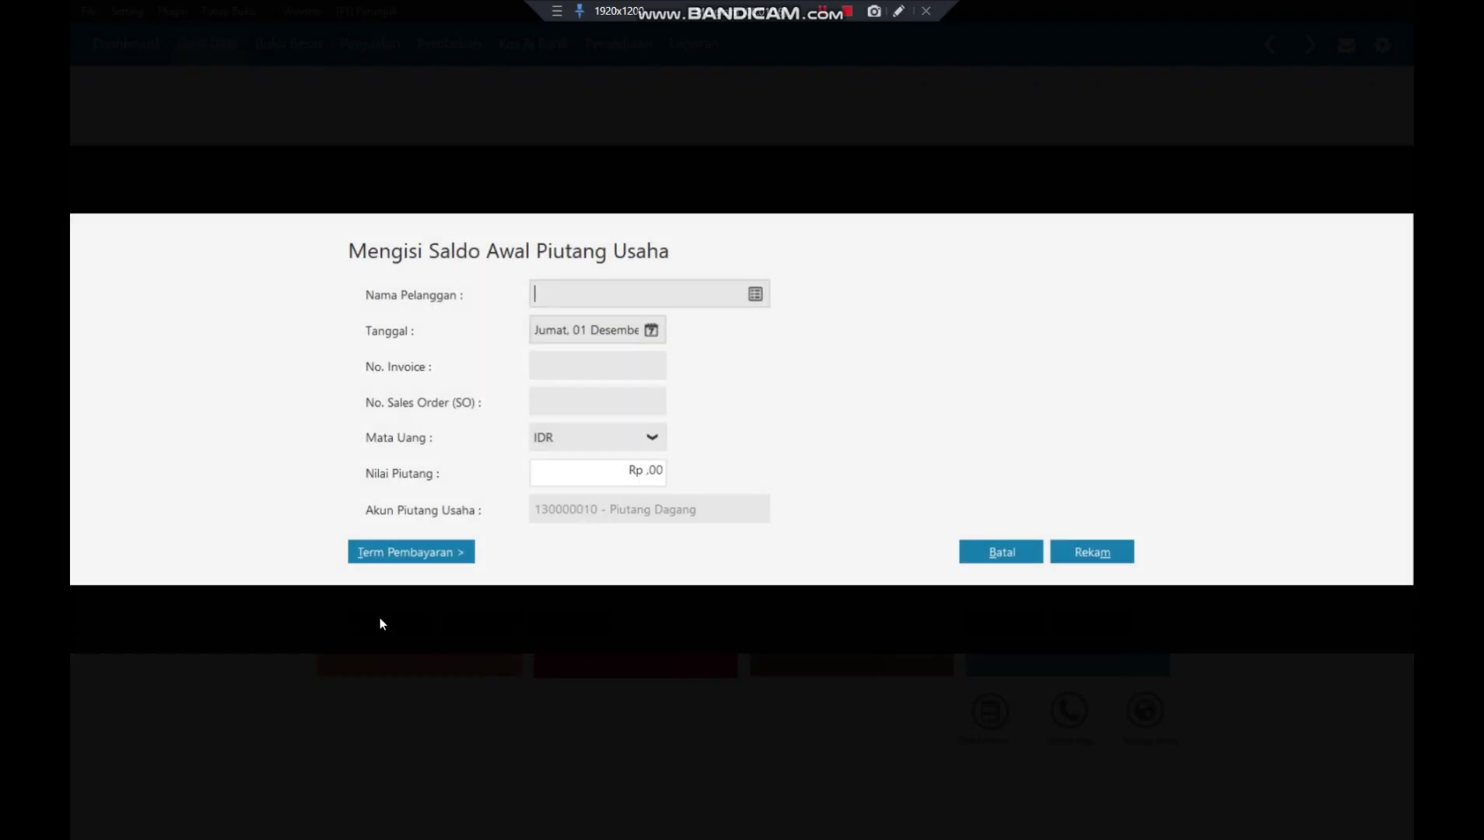
{"action": "left_click", "coordinate": [755, 294]}
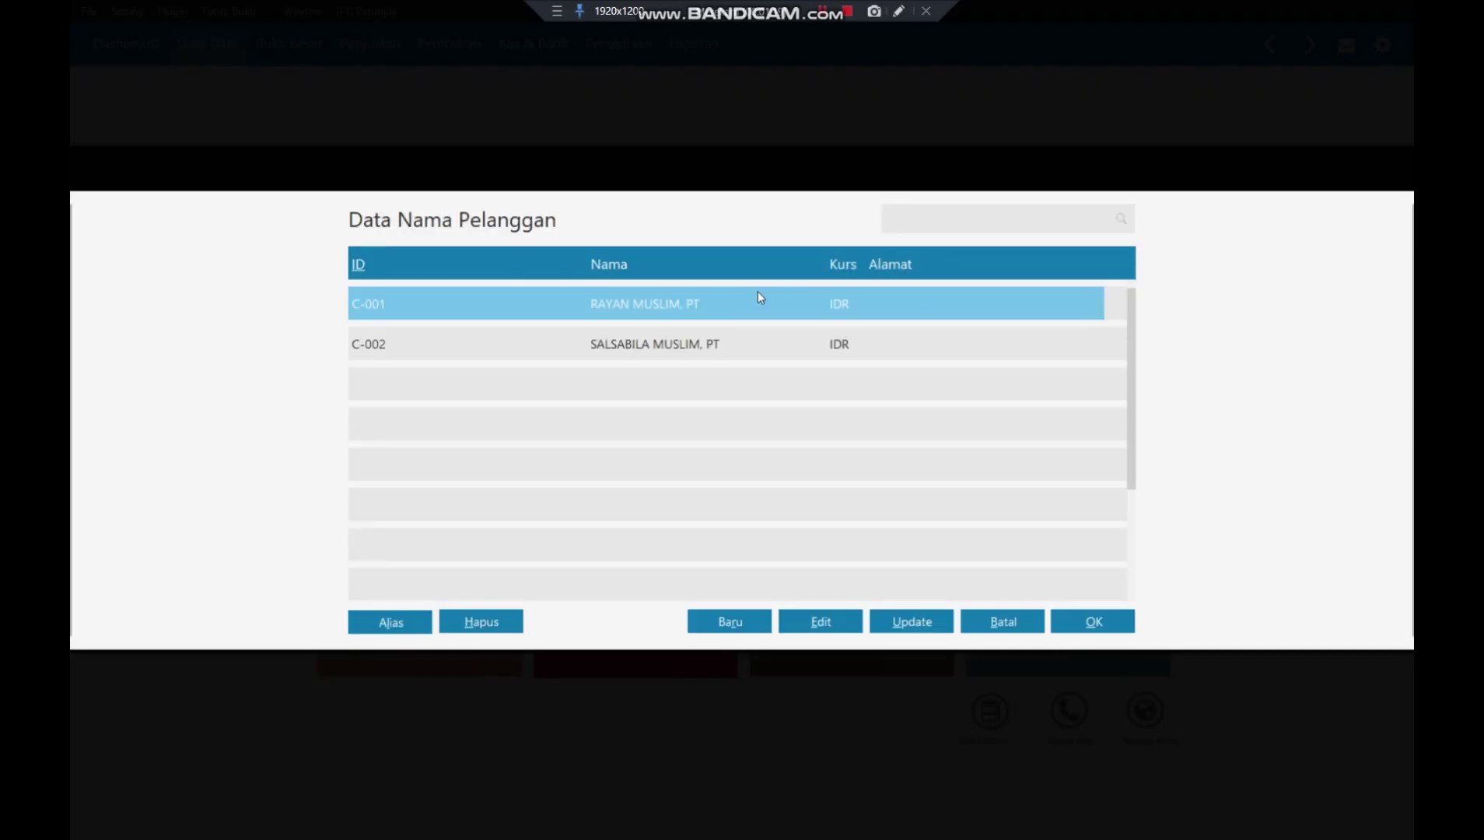
{"action": "left_click", "coordinate": [1094, 620]}
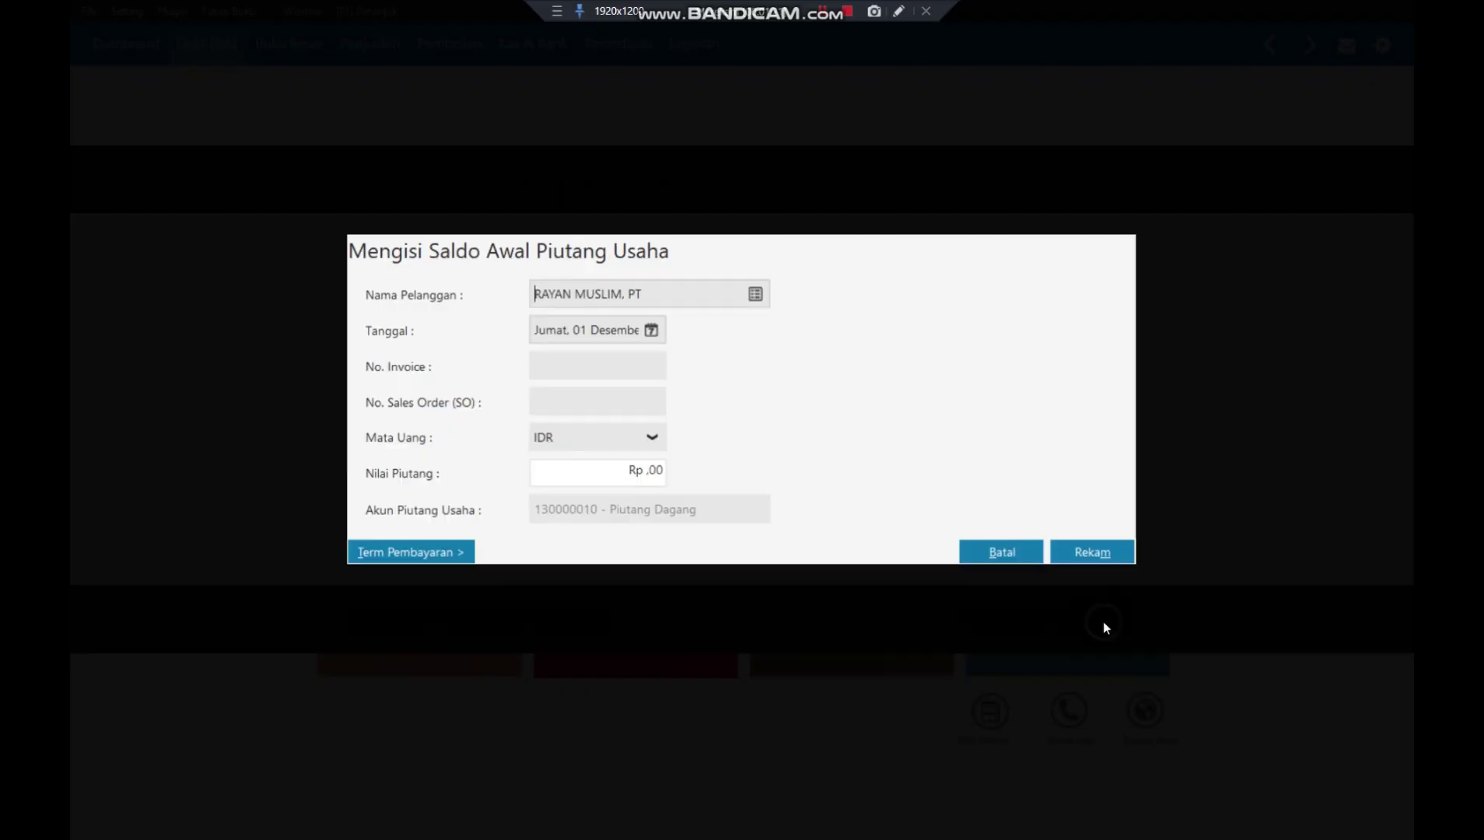
{"action": "left_click", "coordinate": [651, 330]}
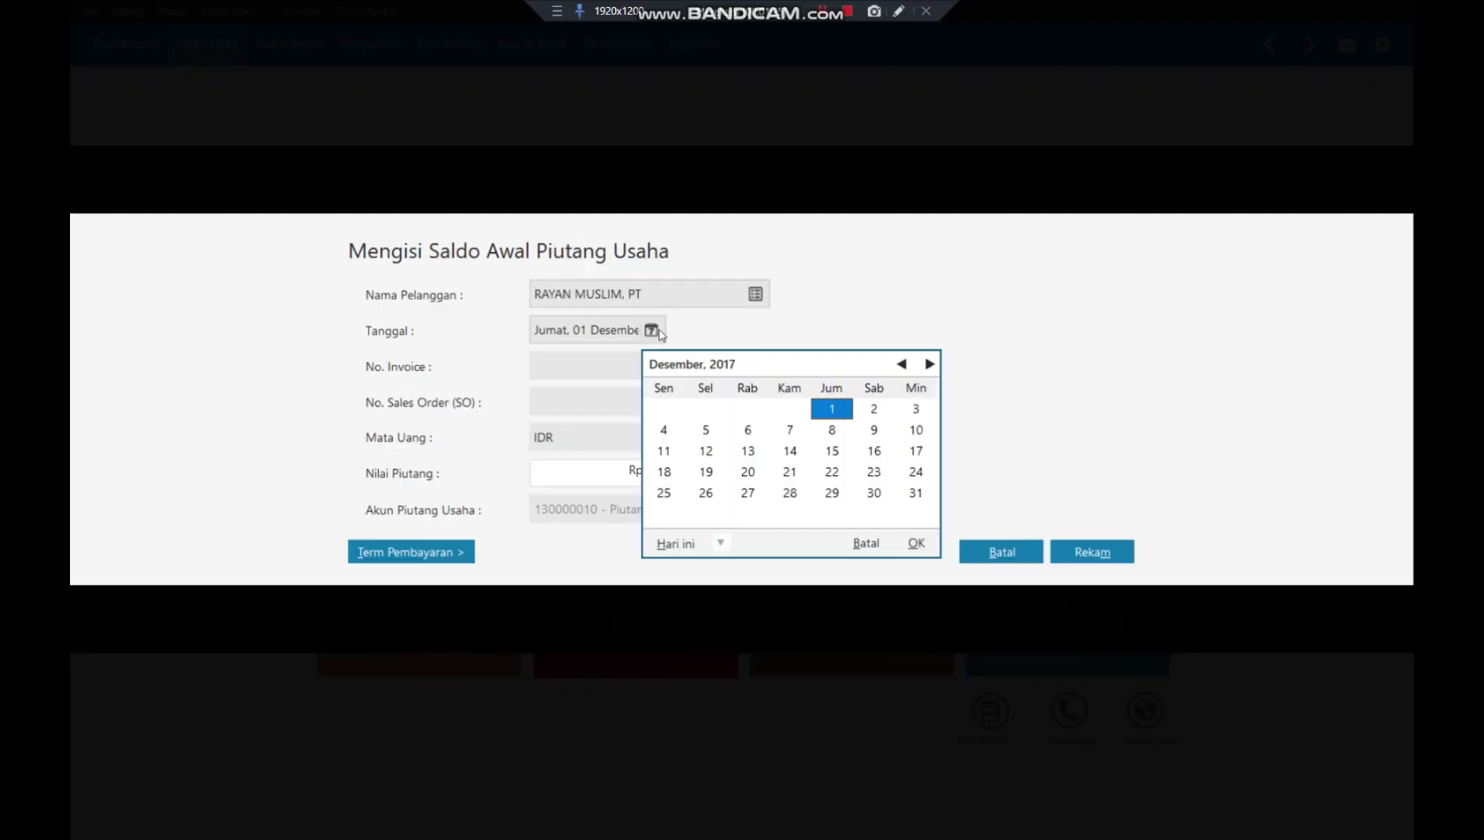
{"action": "left_click", "coordinate": [914, 498]}
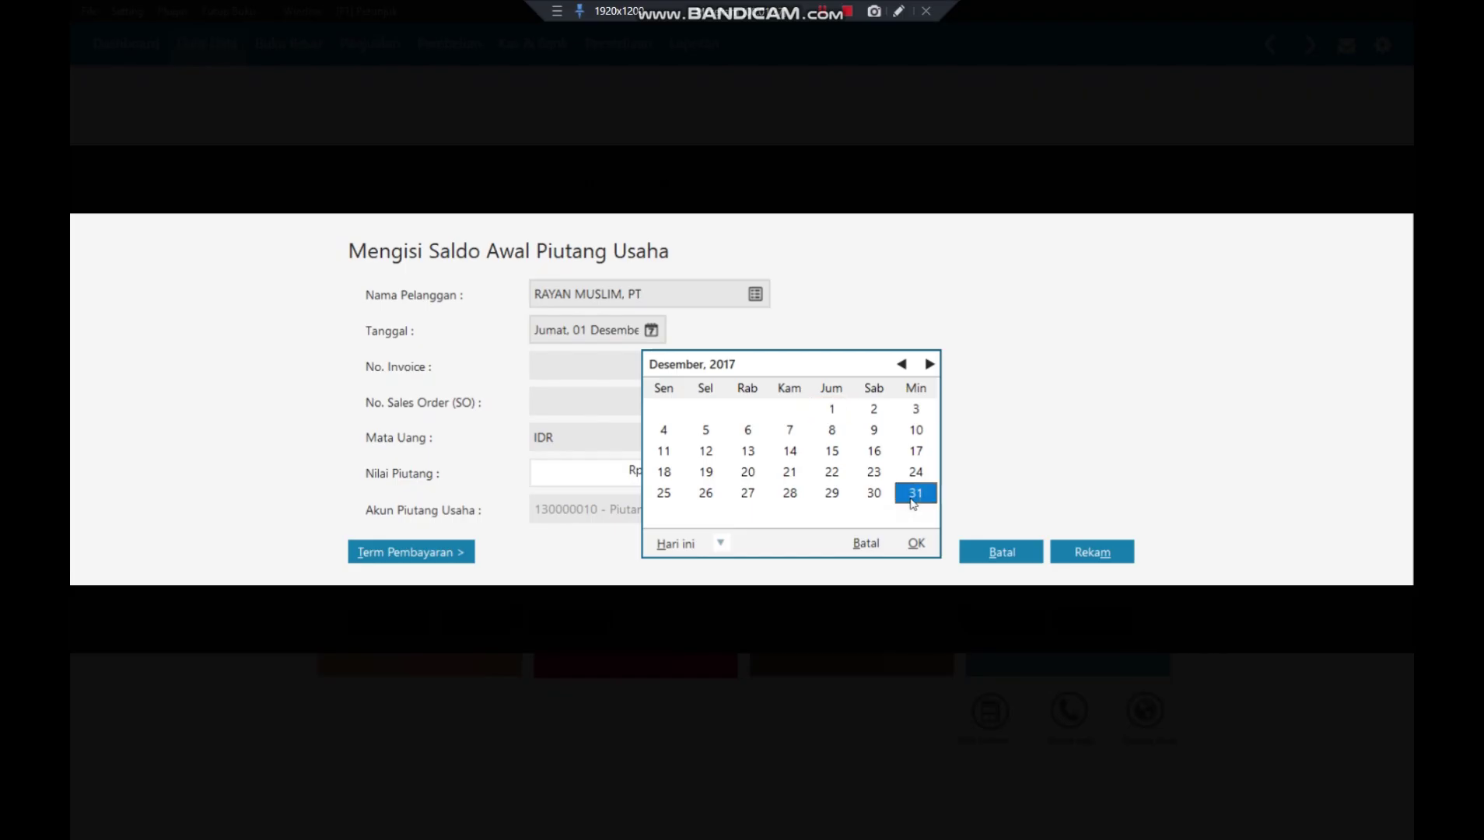
{"action": "left_click", "coordinate": [915, 544]}
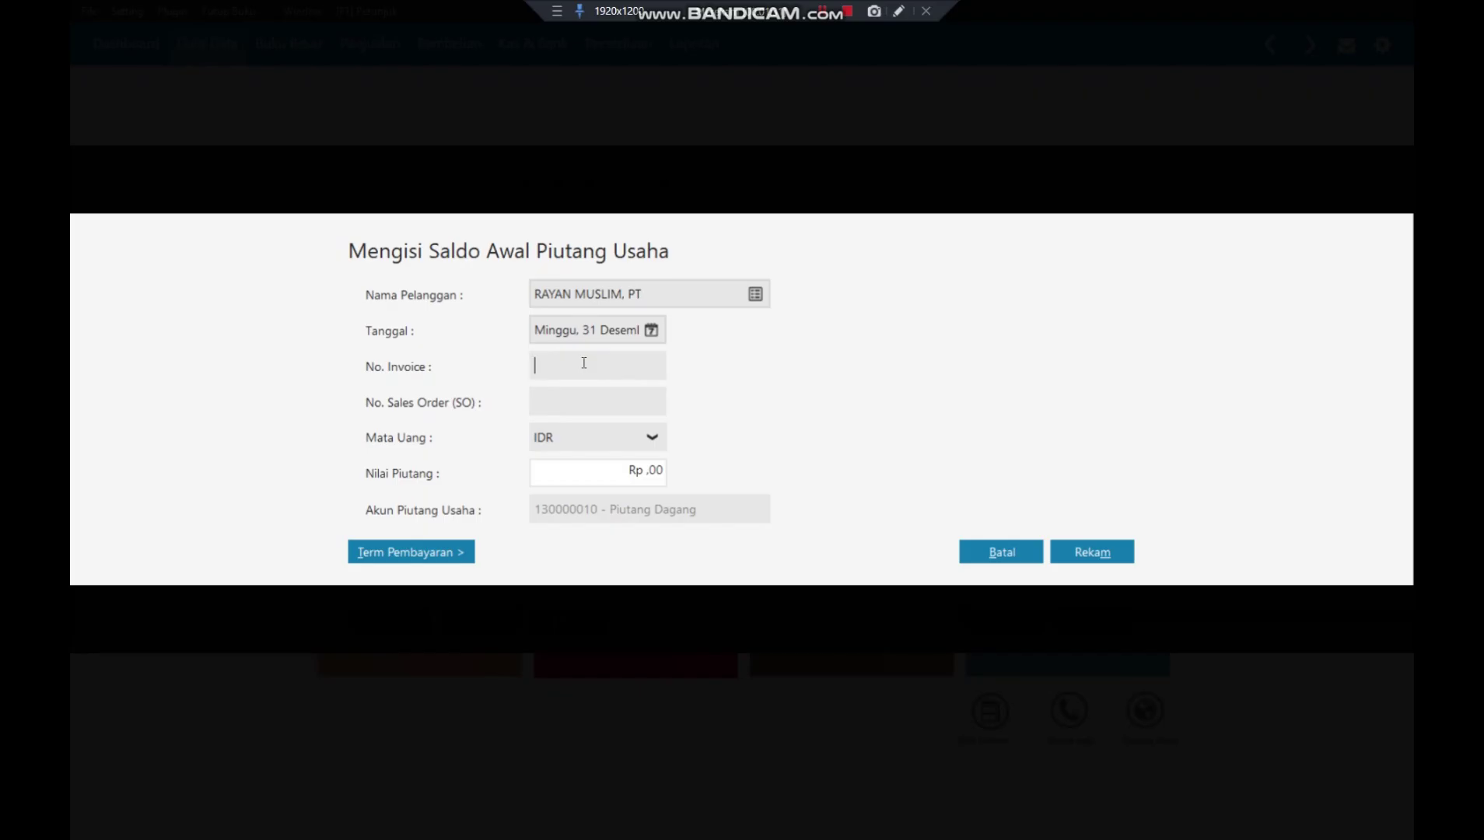
- Enter invoice number INV-02 with a receivable amount of Rp 2.000.000
{"action": "type", "text": "INV-02"}
{"action": "left_click", "coordinate": [618, 473]}
{"action": "left_click_drag", "start_coordinate": [618, 472], "coordinate": [691, 487]}
{"action": "type", "text": "2000000"}
{"action": "left_click", "coordinate": [588, 400]}
- Set terms to 10 discount days, 30 days due, 2% discount, and save the entry
{"action": "left_click", "coordinate": [431, 554]}
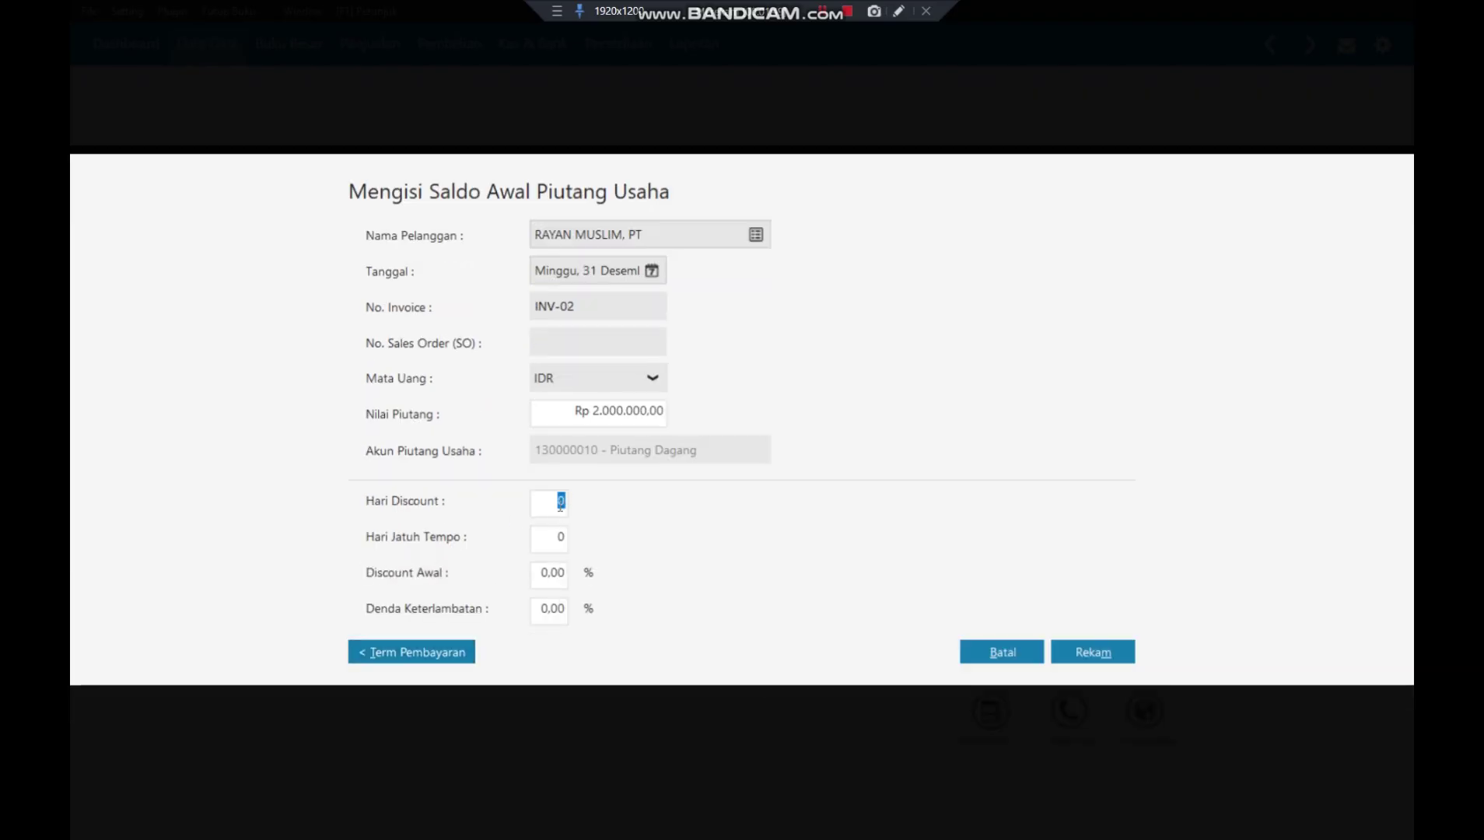
{"action": "type", "text": "10"}
{"action": "left_click", "coordinate": [557, 535]}
{"action": "type", "text": "30"}
{"action": "left_click", "coordinate": [544, 577]}
{"action": "type", "text": "2"}
{"action": "key", "text": "Tab"}
{"action": "left_click", "coordinate": [1108, 652]}
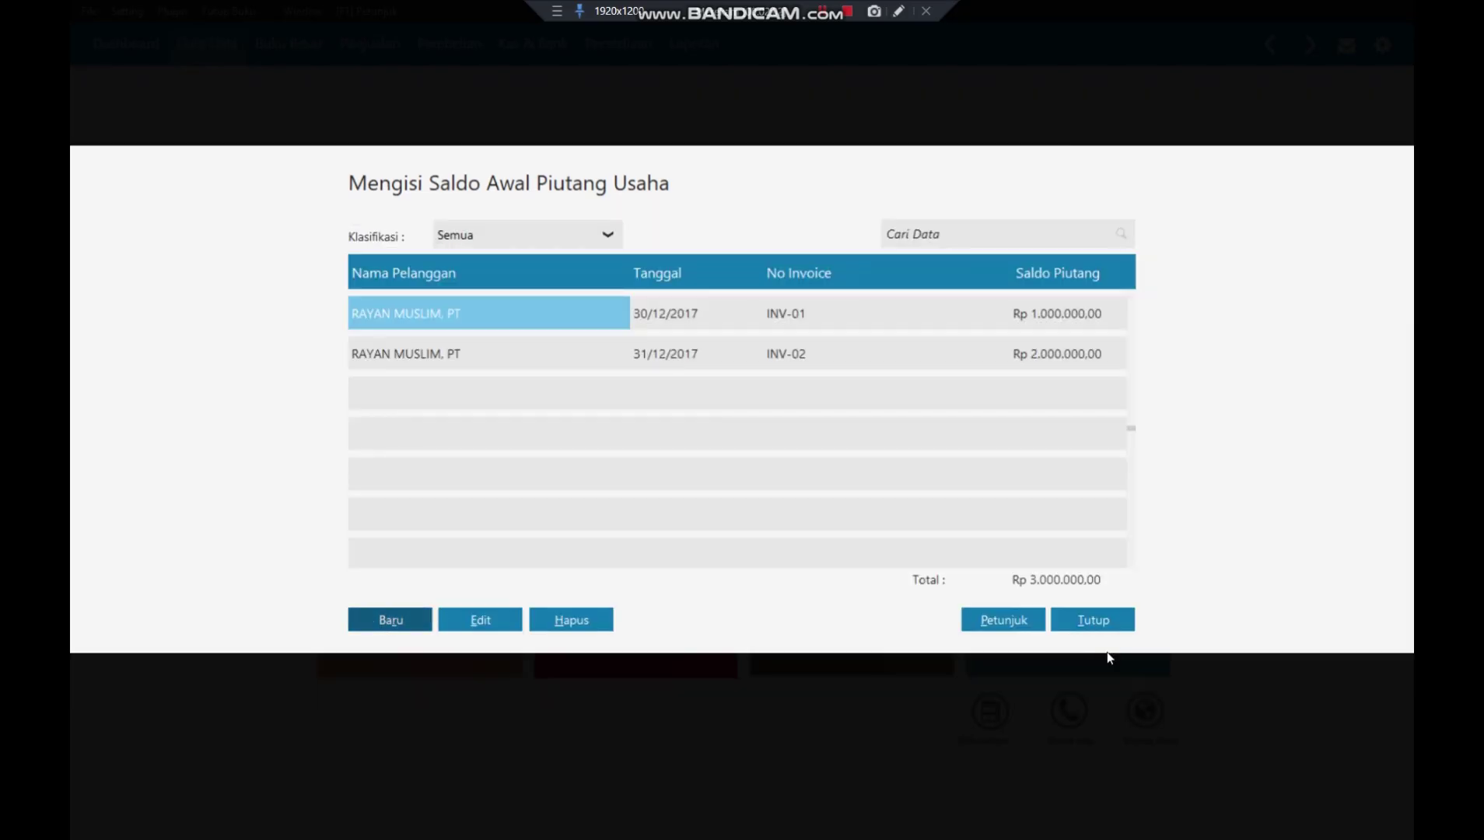
- Start another opening receivable for SALSABILA MUSLIM, PT dated 31 December 2017
{"action": "left_click", "coordinate": [395, 622]}
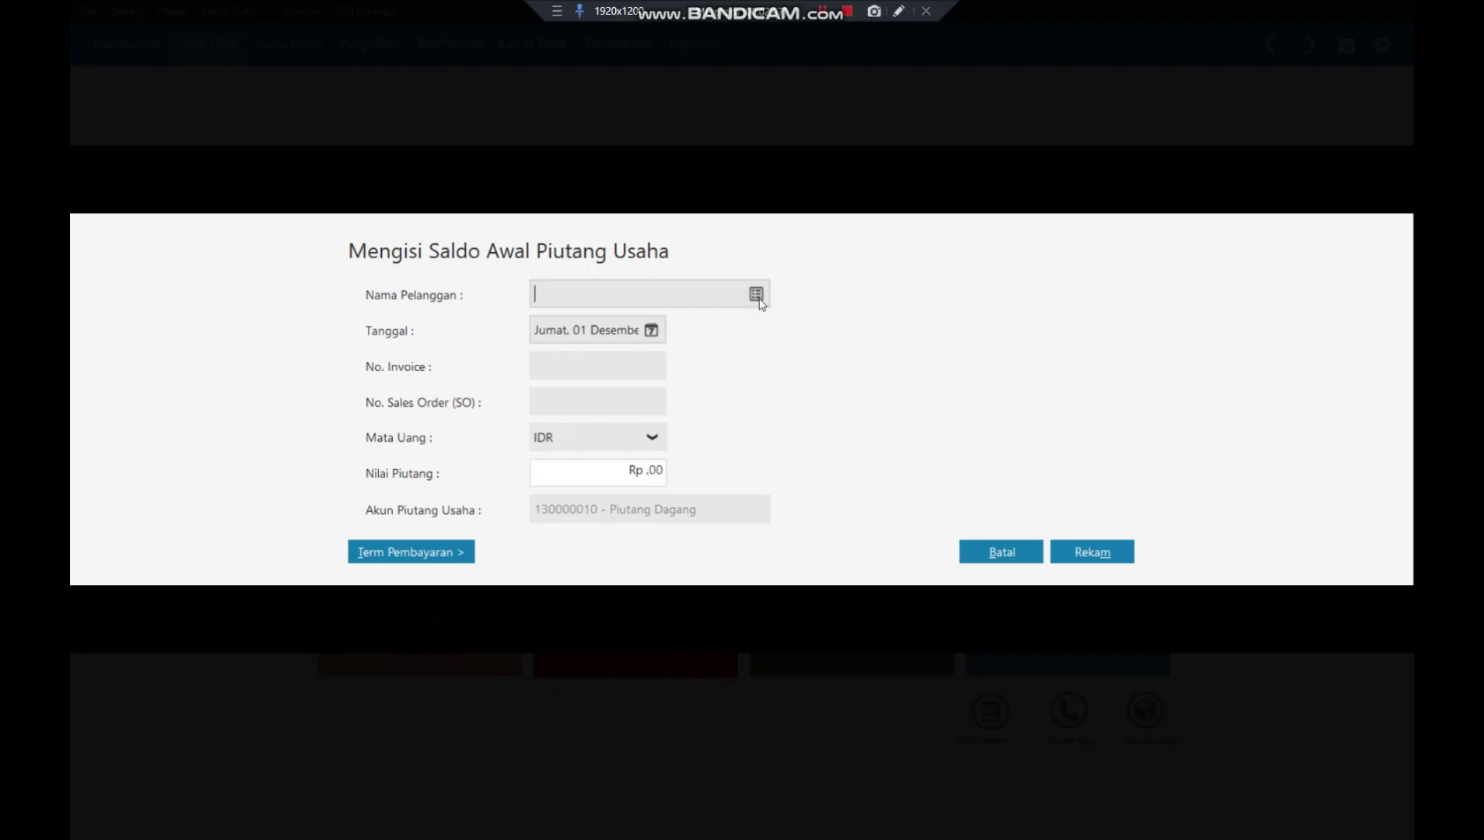
{"action": "left_click", "coordinate": [755, 296]}
{"action": "left_click", "coordinate": [730, 354]}
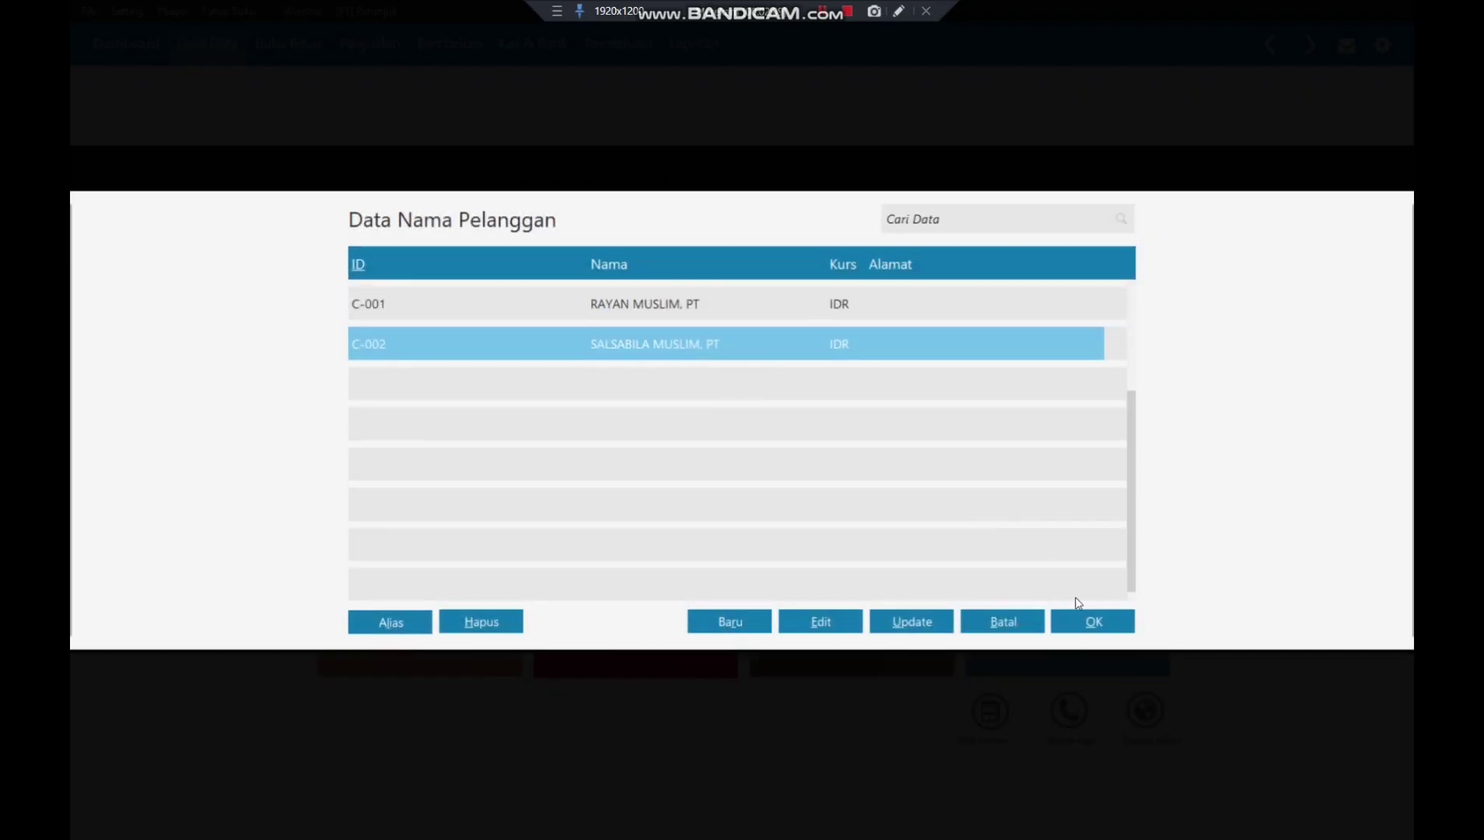
{"action": "left_click", "coordinate": [1093, 622]}
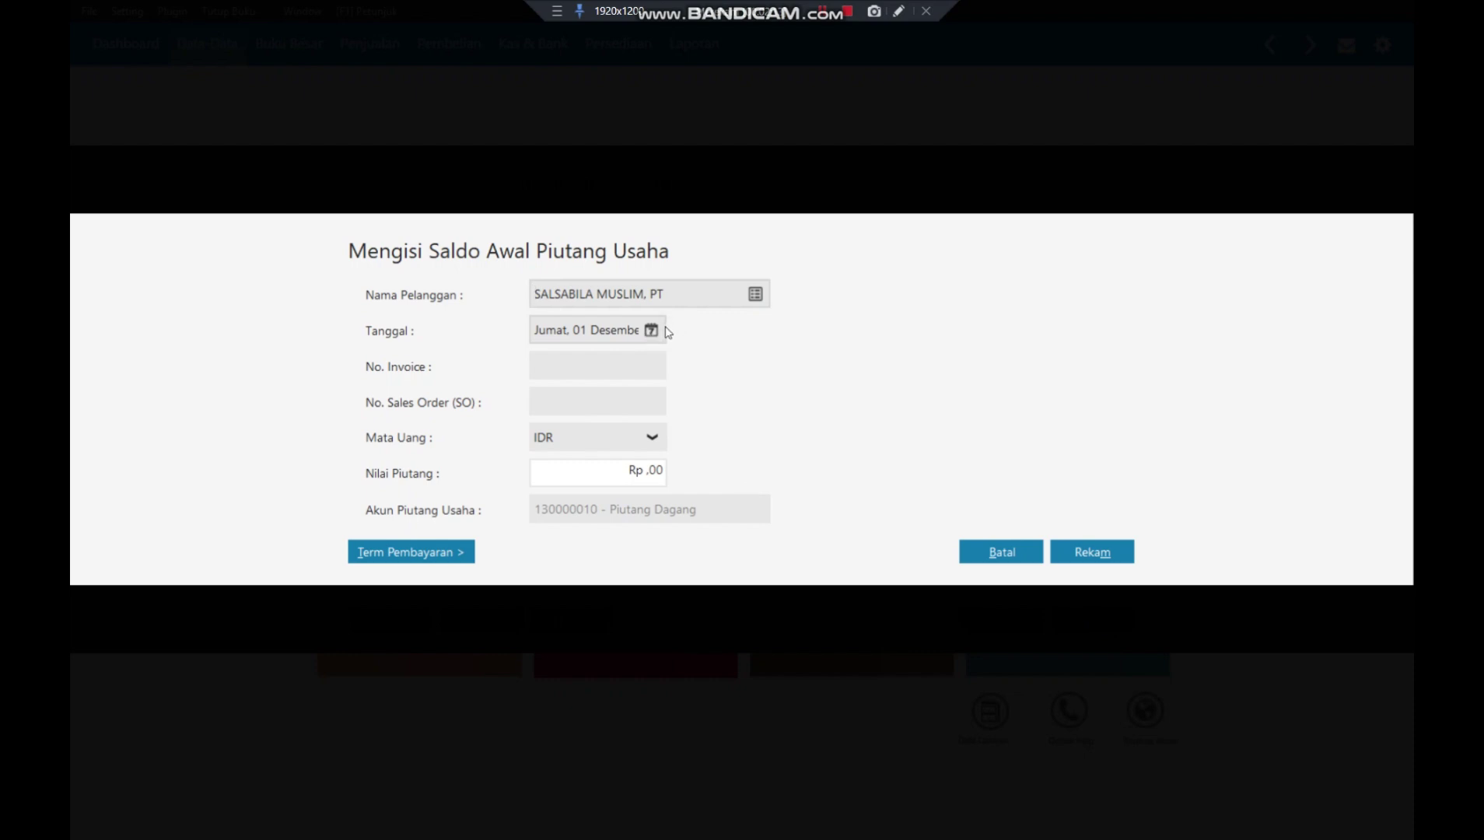
{"action": "left_click", "coordinate": [651, 330]}
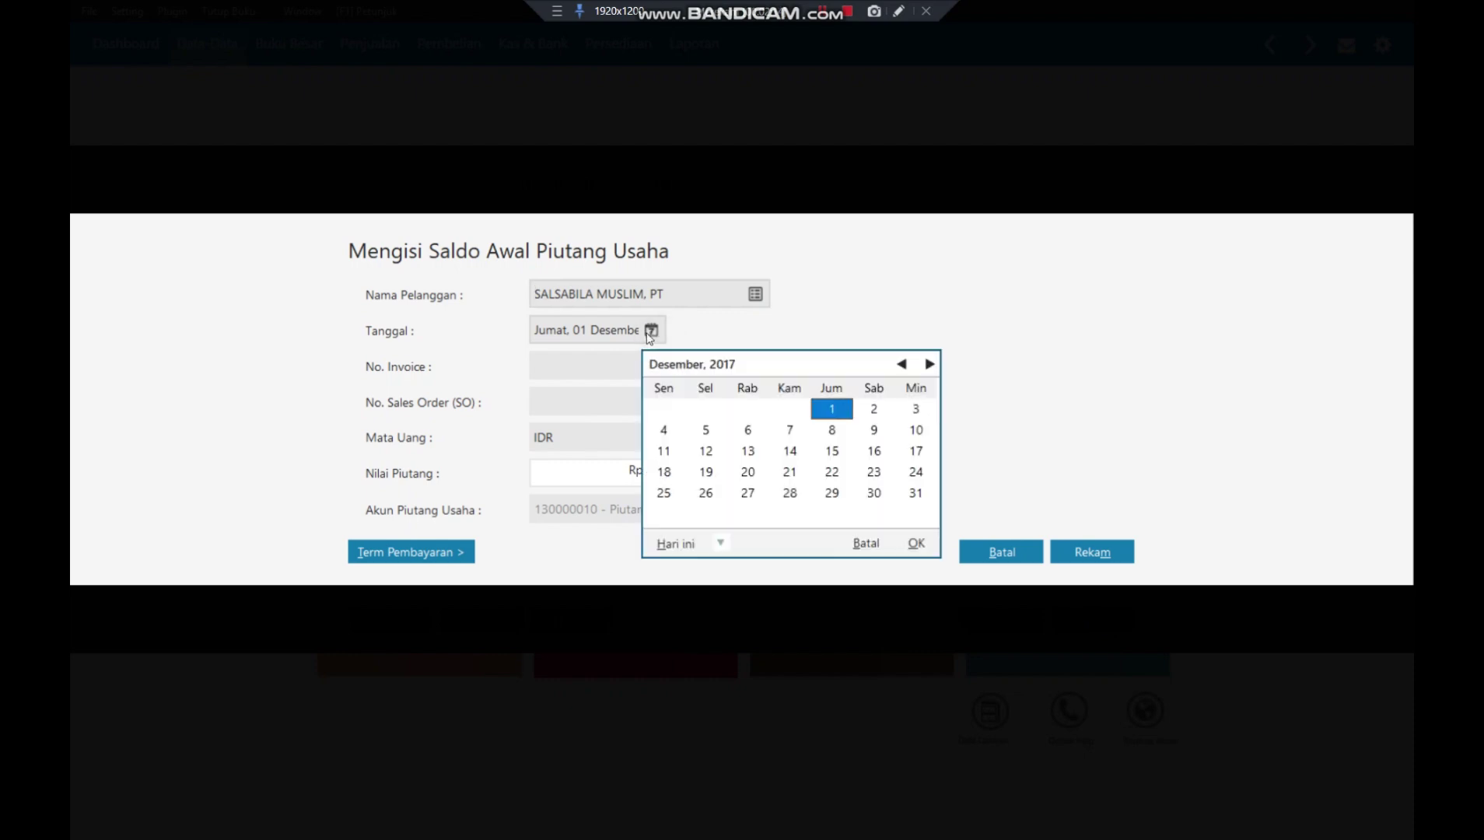
{"action": "left_click", "coordinate": [915, 492]}
{"action": "left_click", "coordinate": [917, 543]}
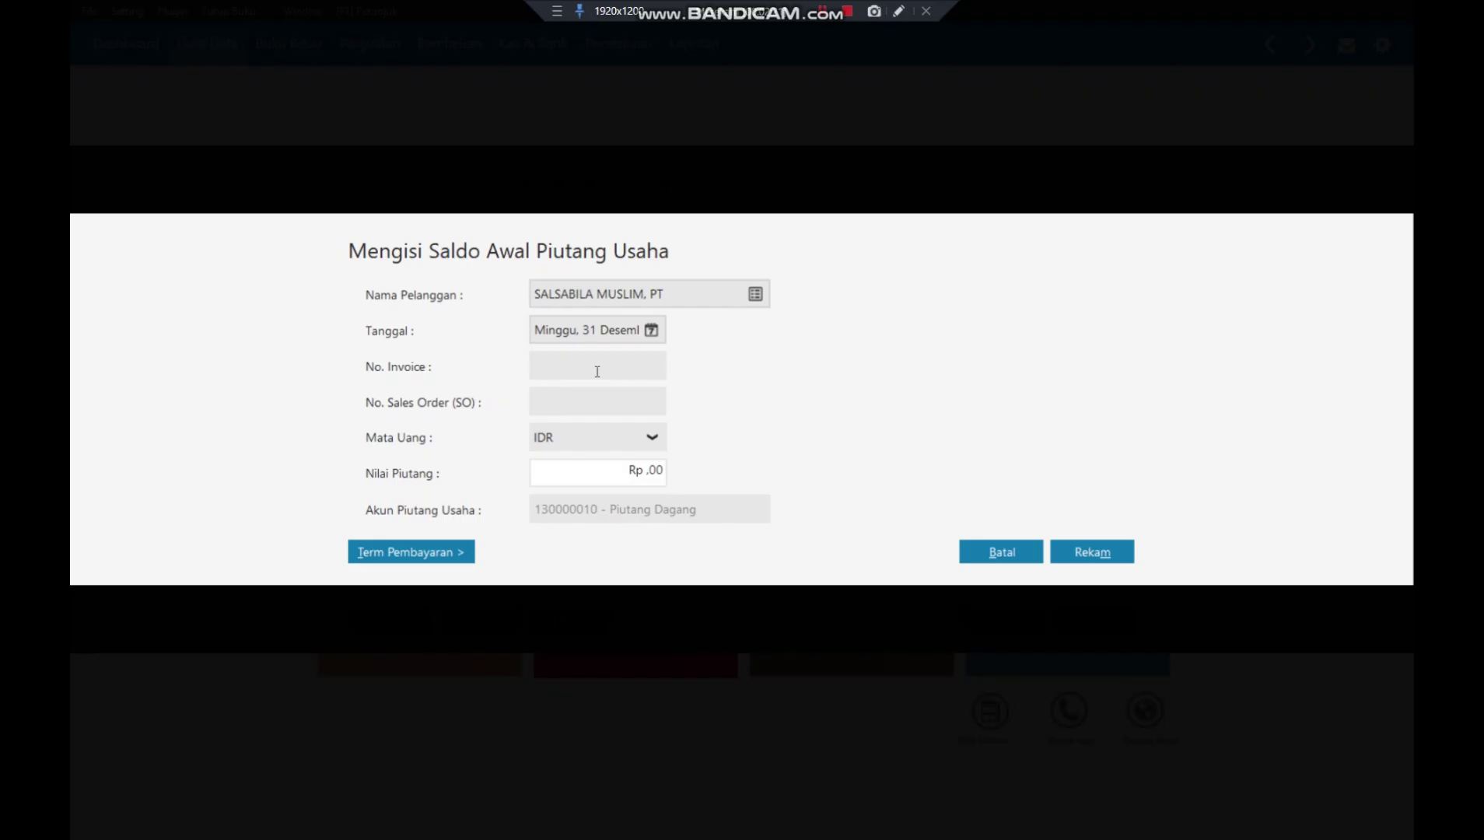
- Enter invoice INV-03 with terms of 10 discount days, 20 days due, 2% discount
{"action": "type", "text": "INV-03"}
{"action": "left_click", "coordinate": [452, 551]}
{"action": "type", "text": "10"}
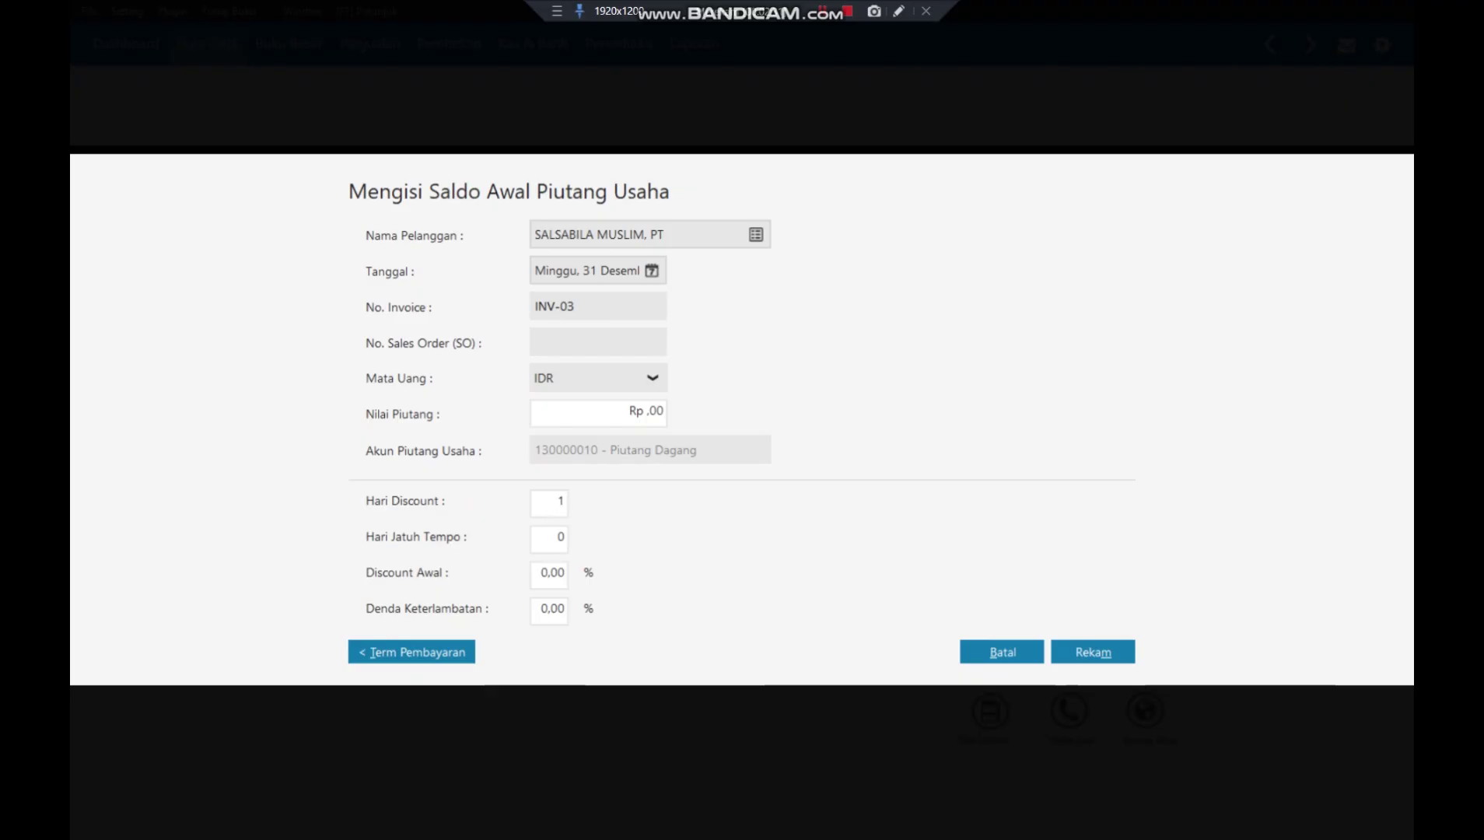
{"action": "left_click", "coordinate": [561, 536]}
{"action": "type", "text": "20"}
{"action": "left_click", "coordinate": [556, 577]}
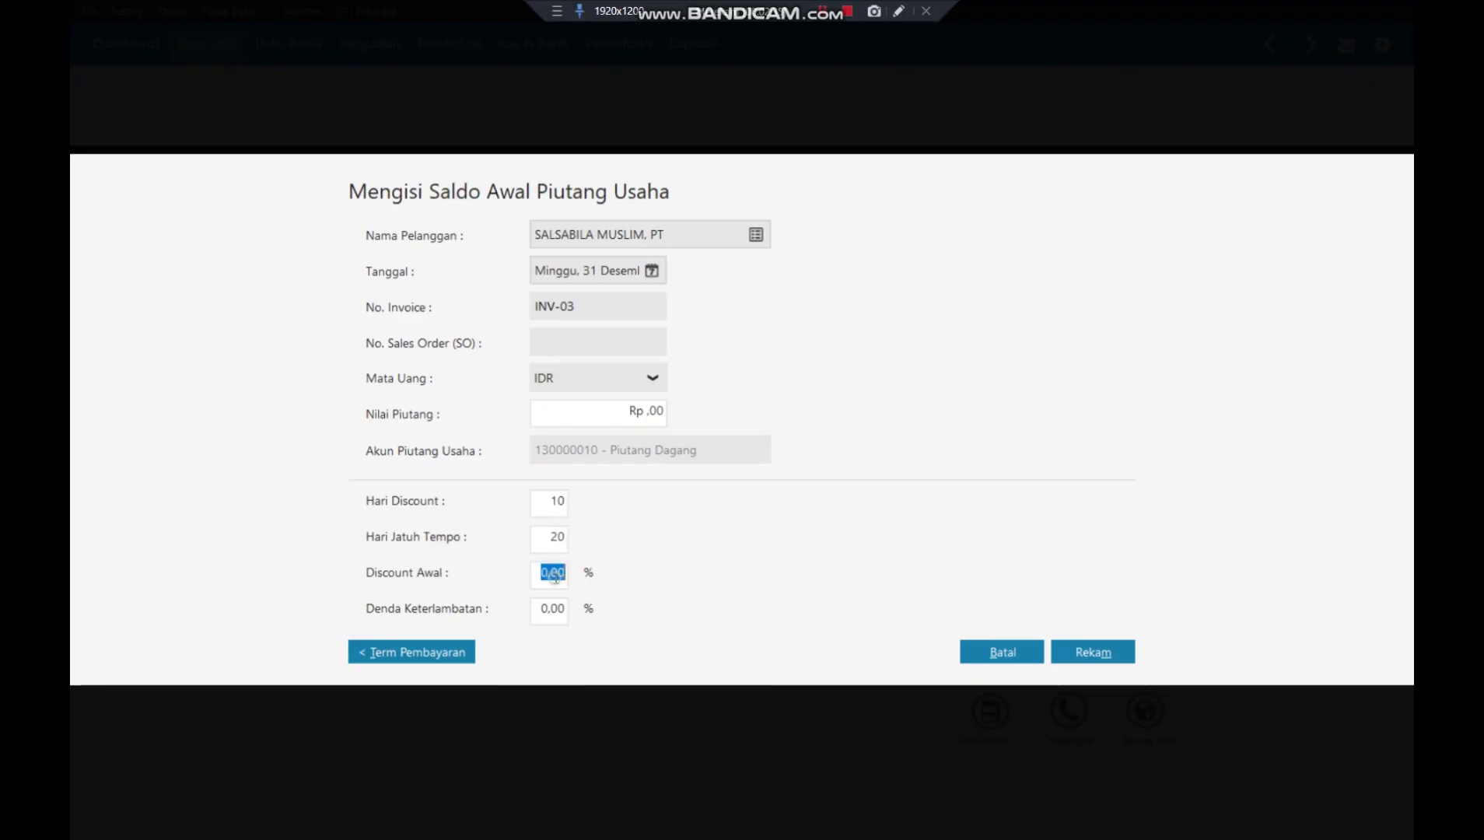
{"action": "type", "text": "2"}
{"action": "key", "text": "Tab"}
- Clear the zero-amount error by giving INV-03 an amount of Rp 2.000.000, then save it
{"action": "left_click", "coordinate": [1095, 651]}
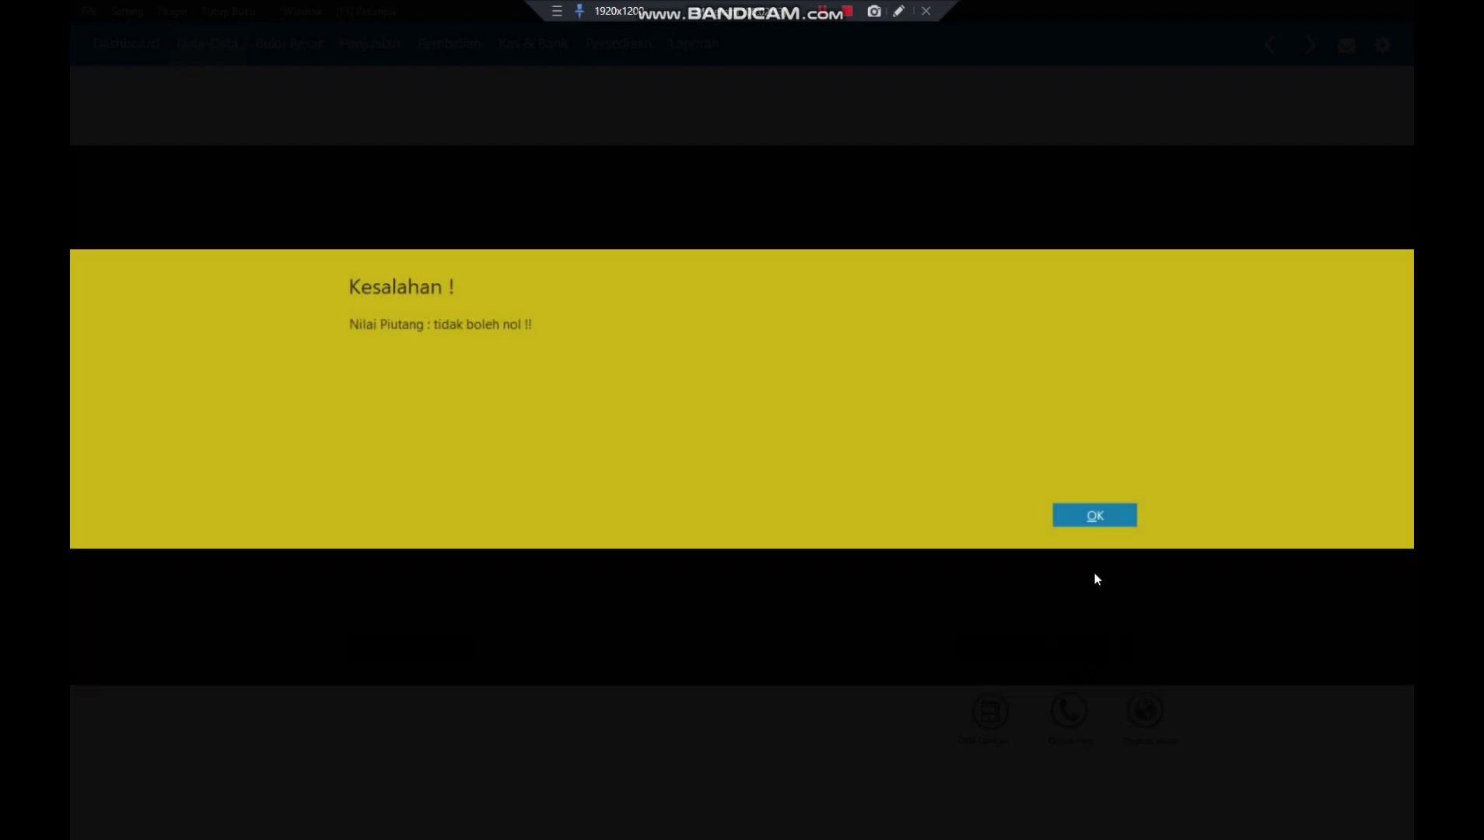
{"action": "left_click", "coordinate": [1071, 514]}
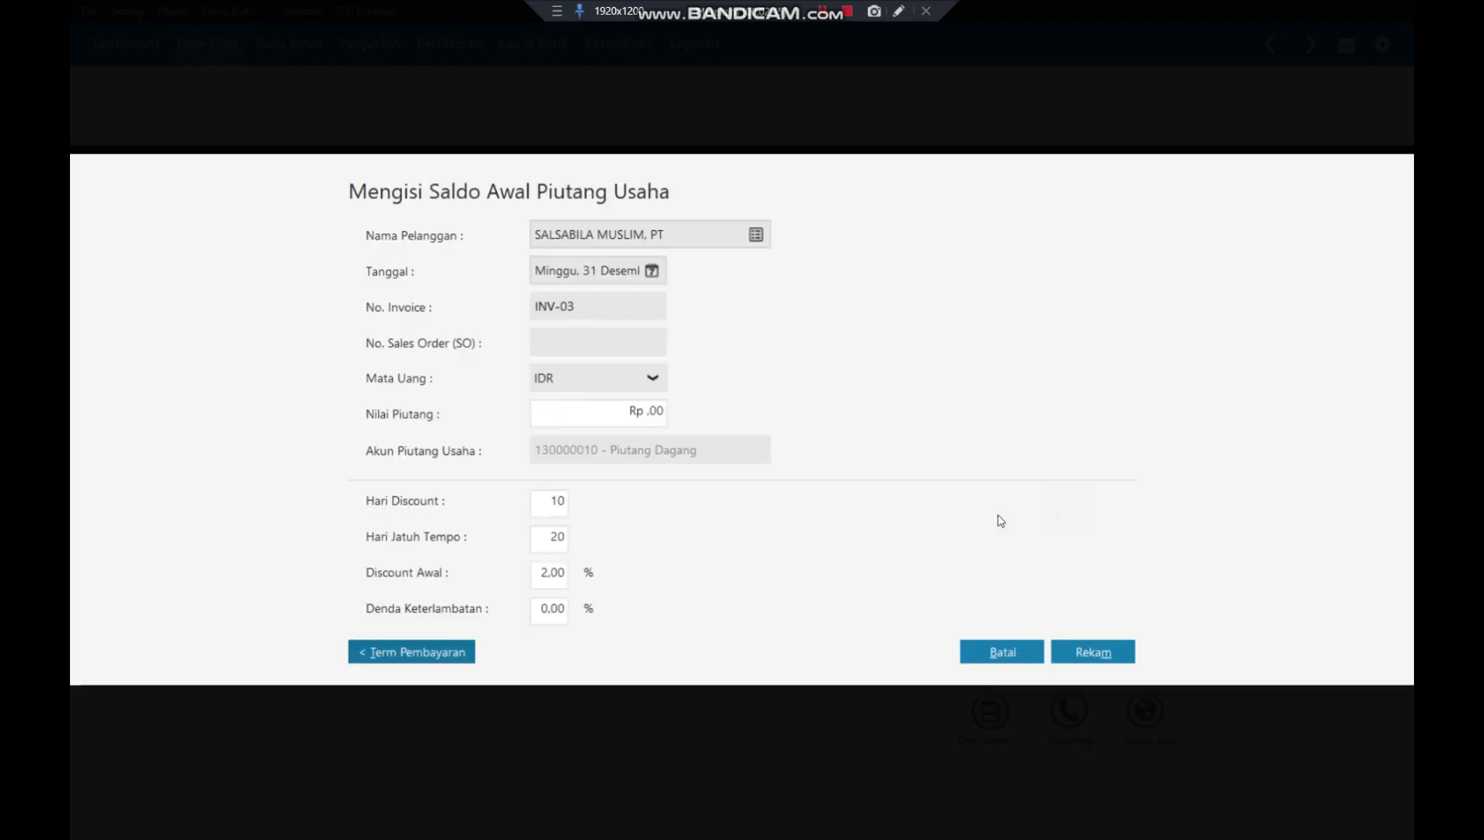
{"action": "double_click", "coordinate": [626, 411]}
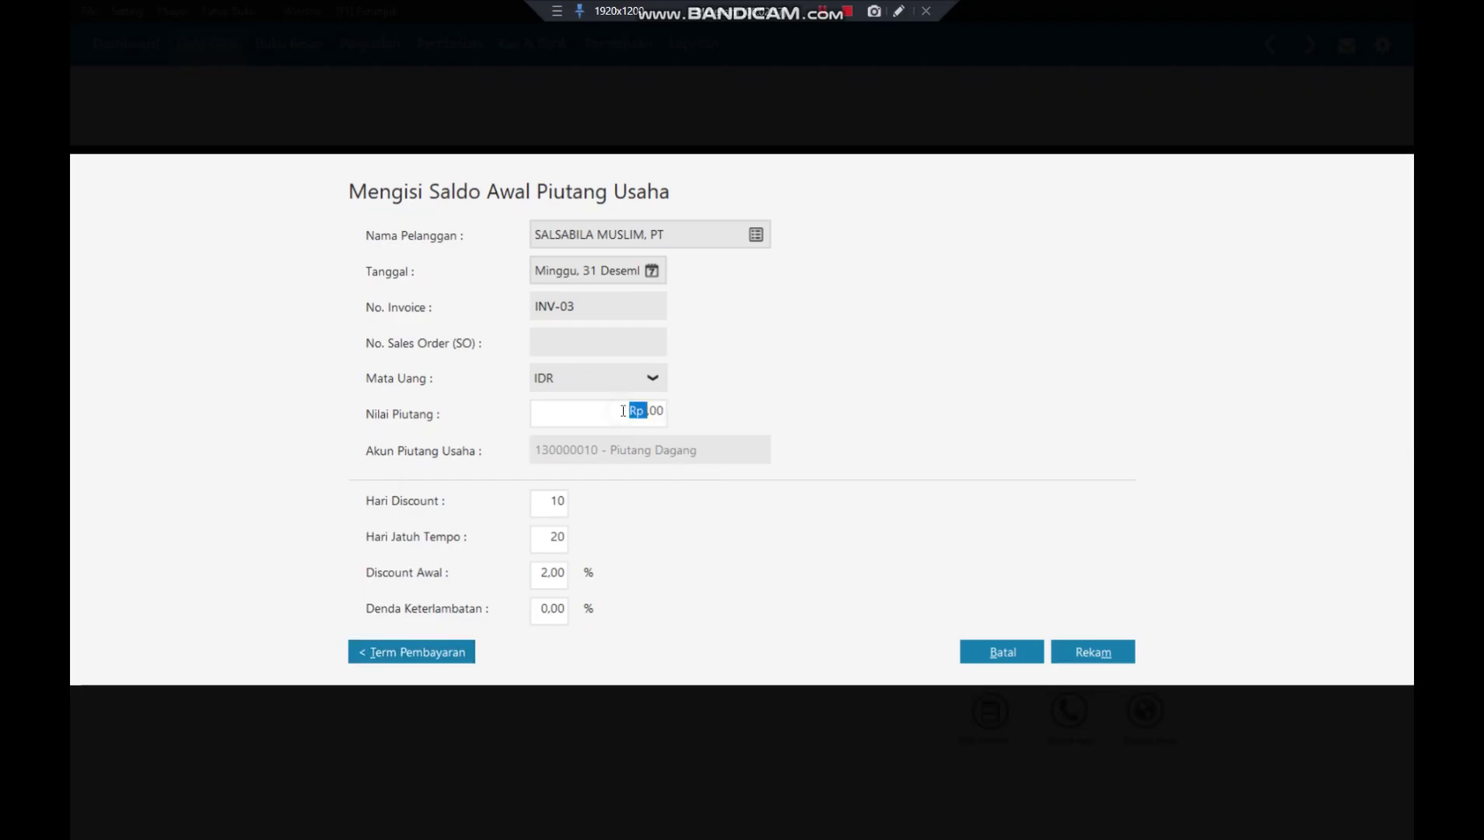
{"action": "left_click", "coordinate": [625, 411]}
{"action": "double_click", "coordinate": [623, 411]}
{"action": "left_click_drag", "start_coordinate": [623, 411], "coordinate": [740, 424]}
{"action": "type", "text": "2000000"}
{"action": "left_click", "coordinate": [619, 343]}
{"action": "left_click", "coordinate": [1087, 656]}
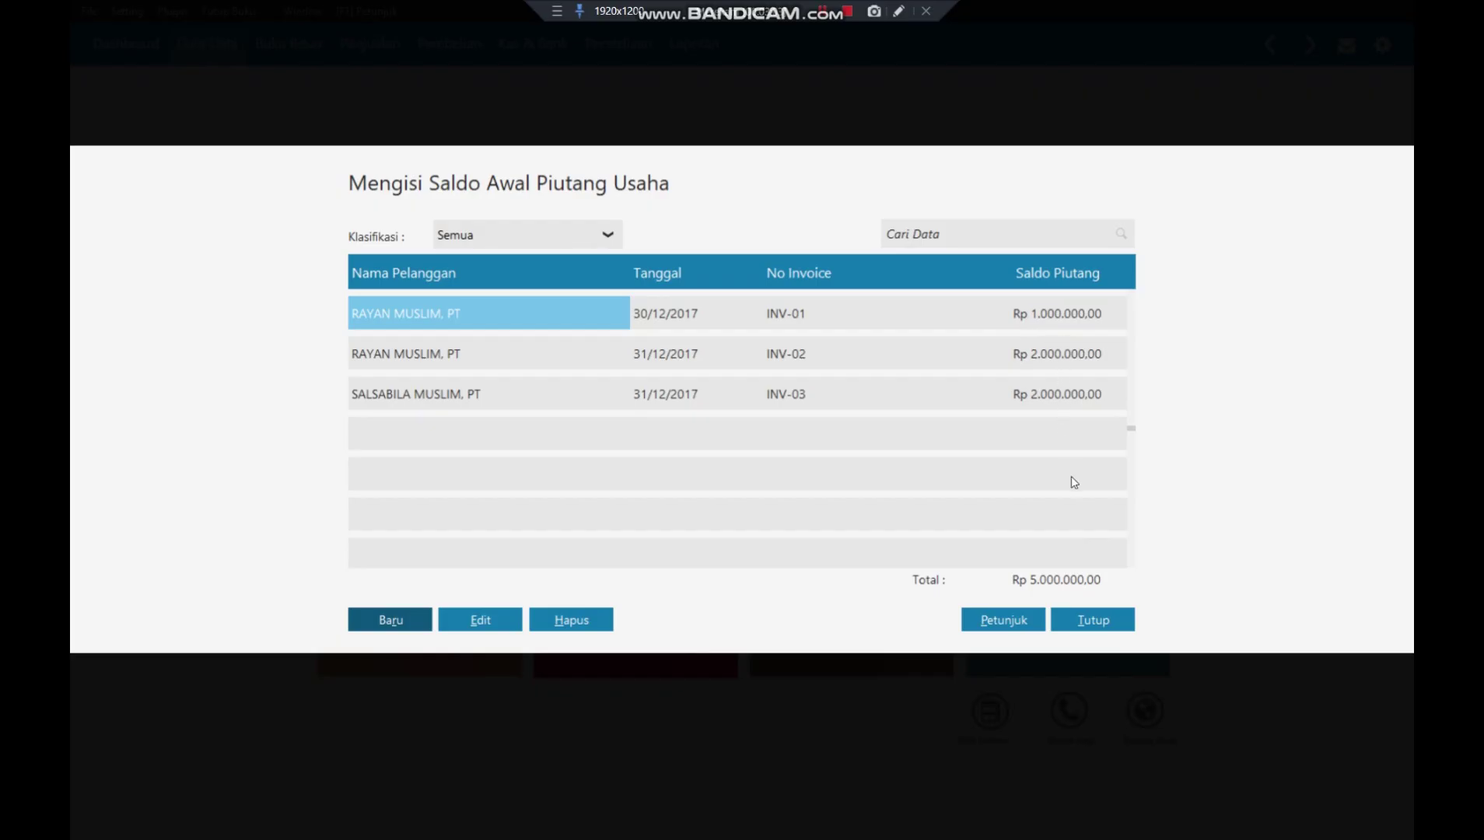
- Close the opening receivables window and open the opening payables list
{"action": "left_click", "coordinate": [1083, 620]}
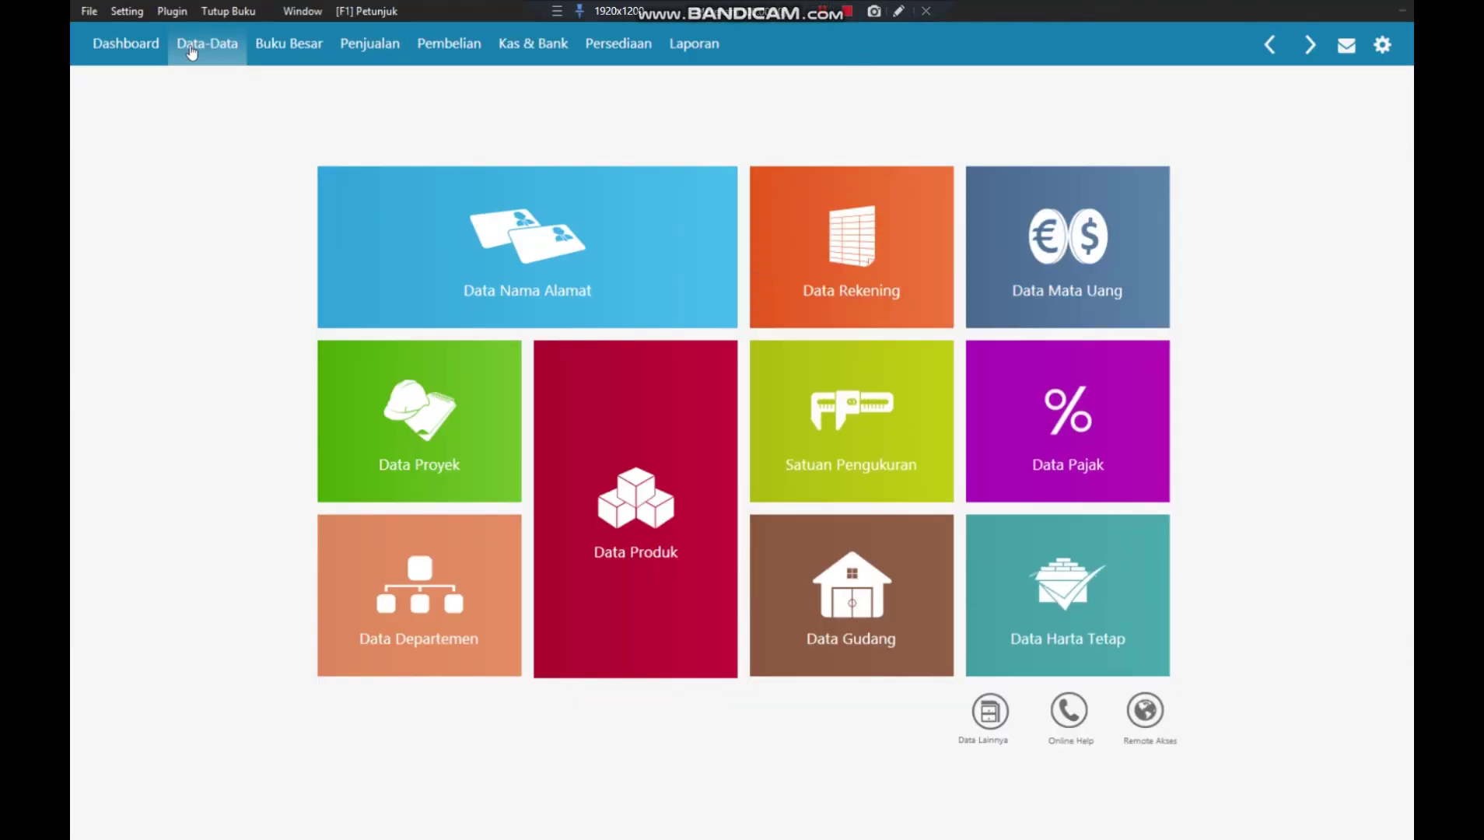
{"action": "left_click", "coordinate": [132, 12]}
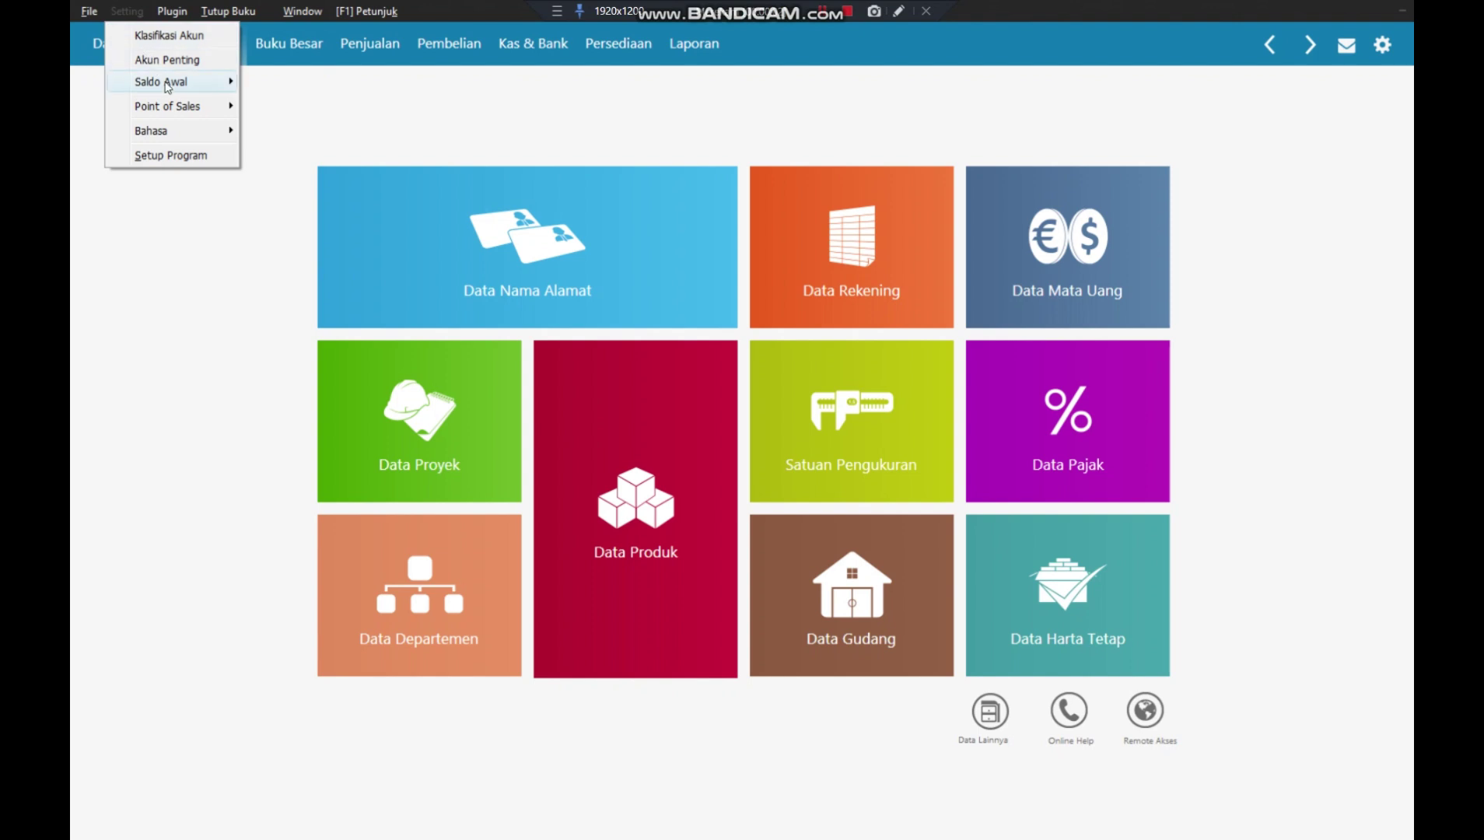
{"action": "mouse_move", "coordinate": [167, 84]}
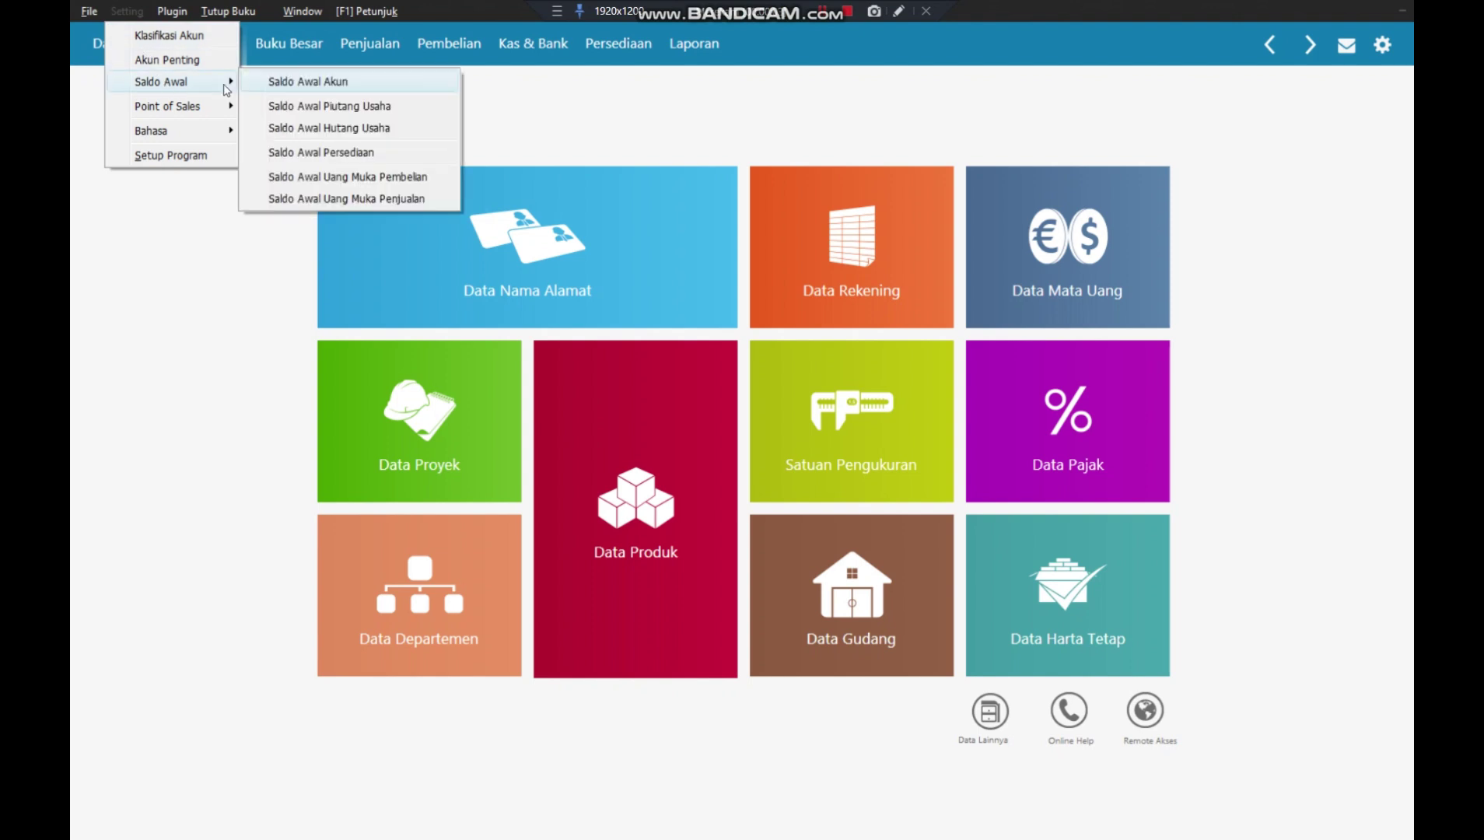
{"action": "left_click", "coordinate": [341, 129]}
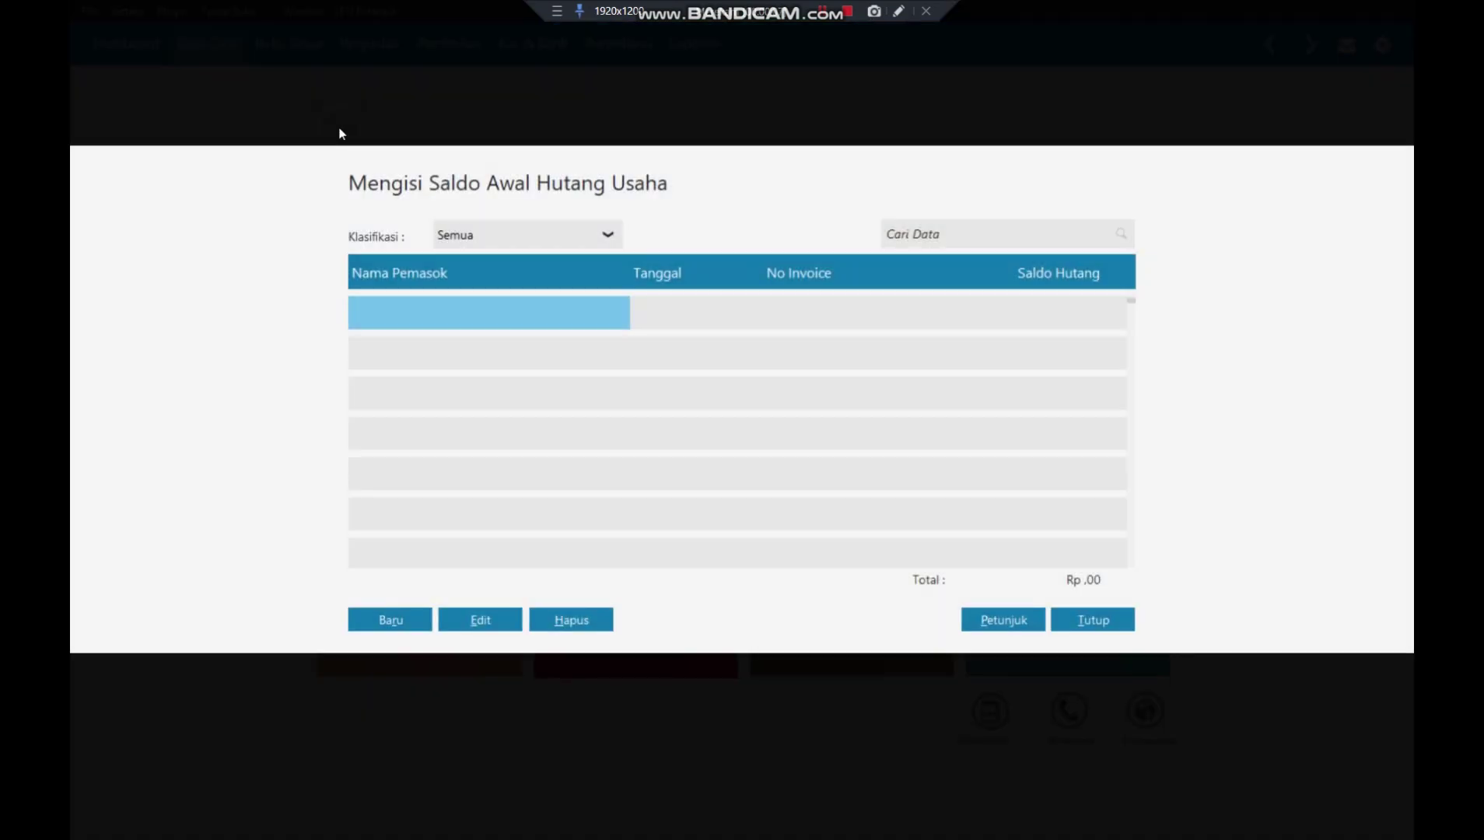
- Start a new opening payable for MUTIARA MUSLIM, PT dated 20 December 2017
{"action": "left_click", "coordinate": [377, 617]}
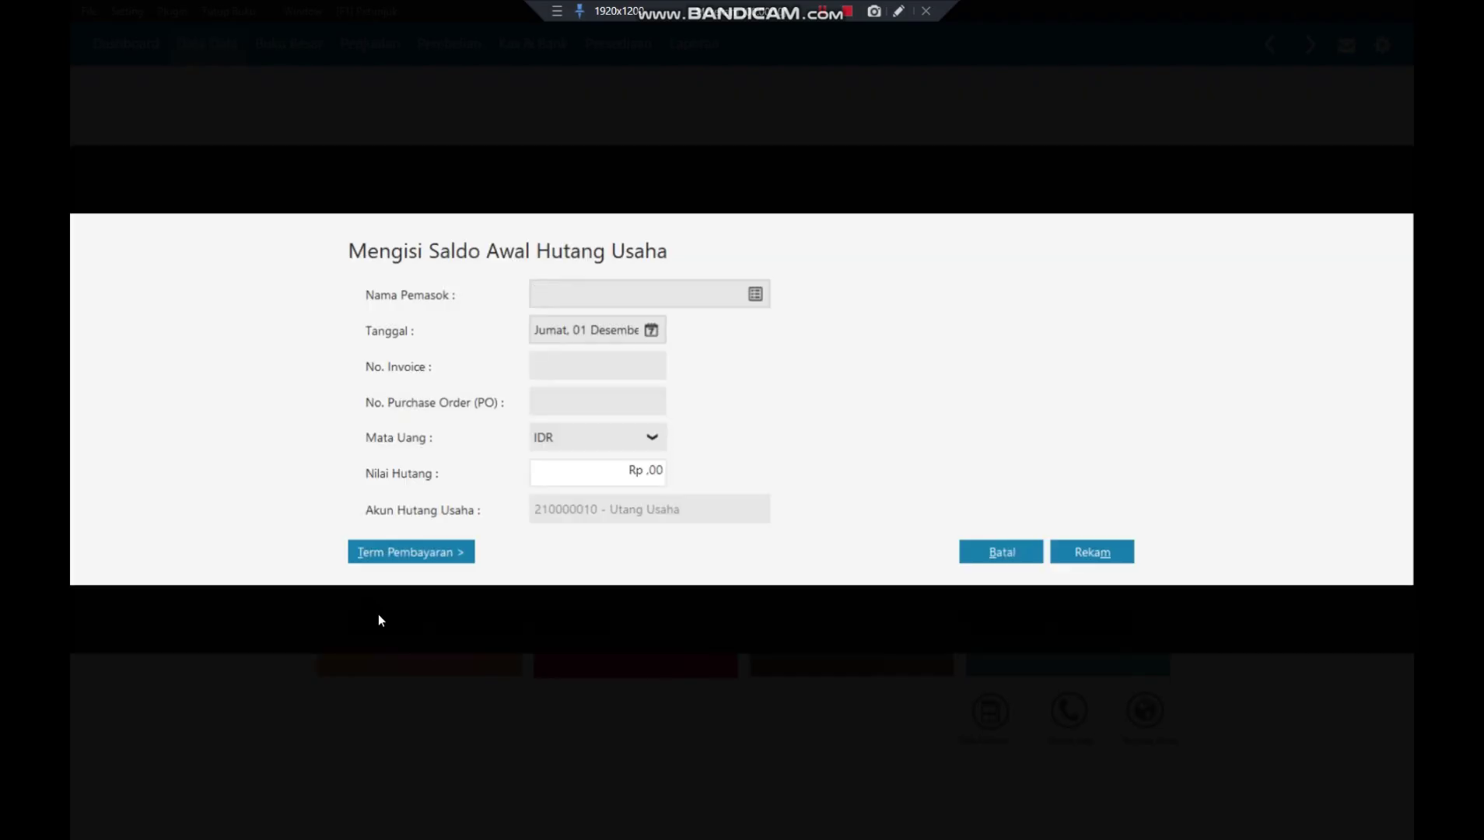
{"action": "left_click", "coordinate": [755, 294]}
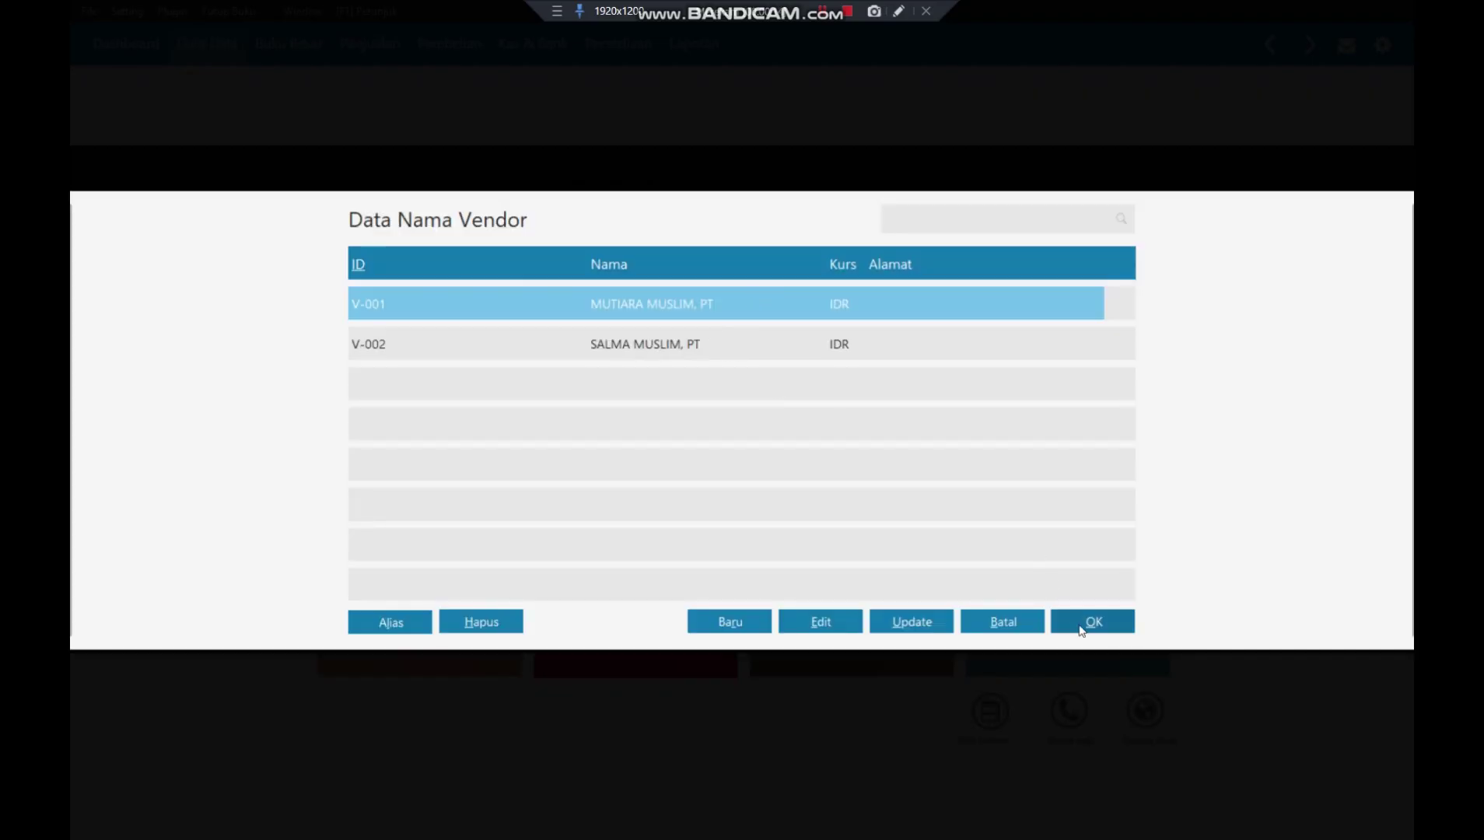
{"action": "left_click", "coordinate": [1086, 624]}
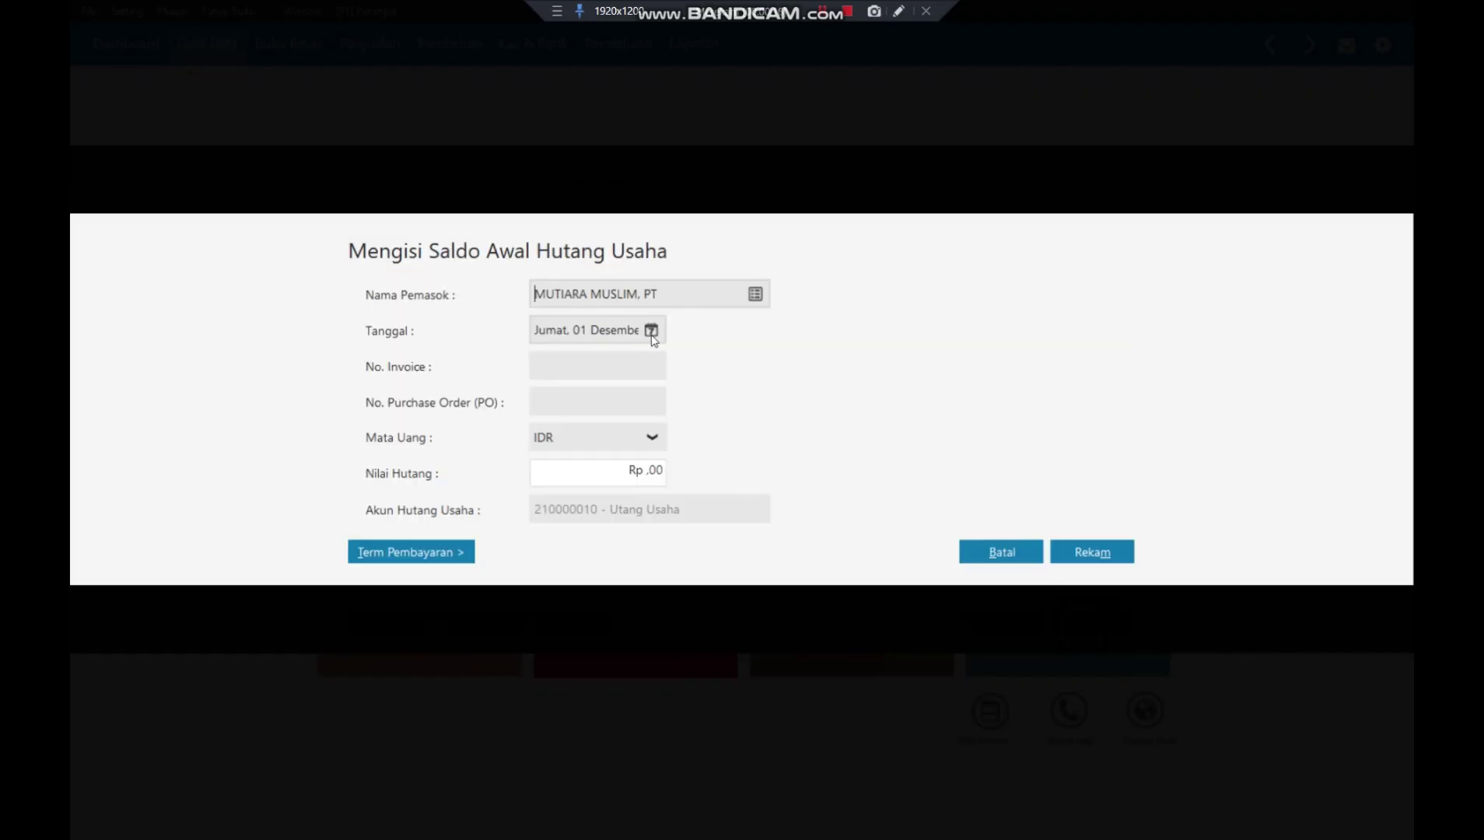
{"action": "left_click", "coordinate": [651, 332]}
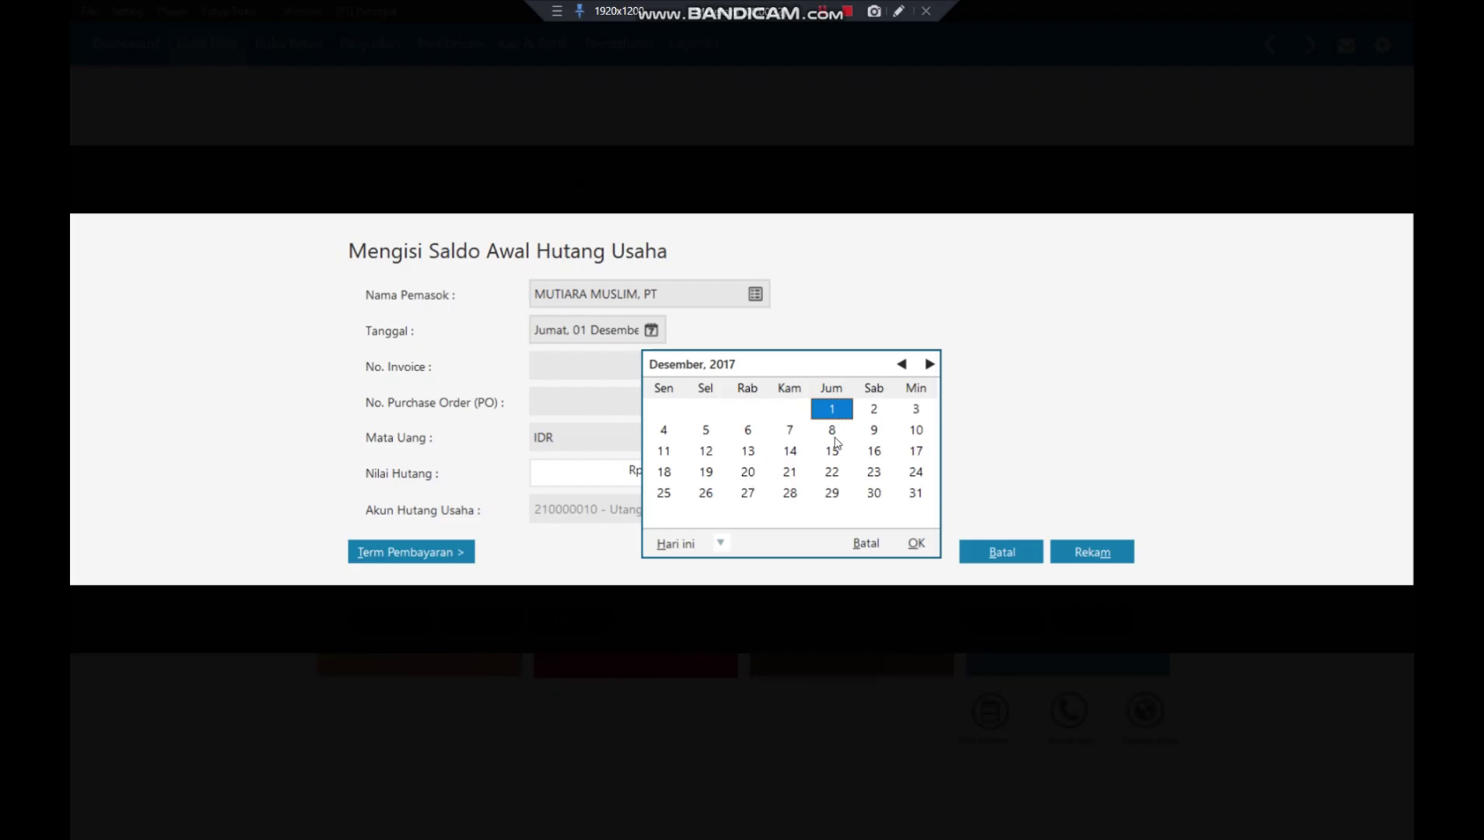
{"action": "left_click", "coordinate": [747, 456]}
{"action": "left_click", "coordinate": [748, 472]}
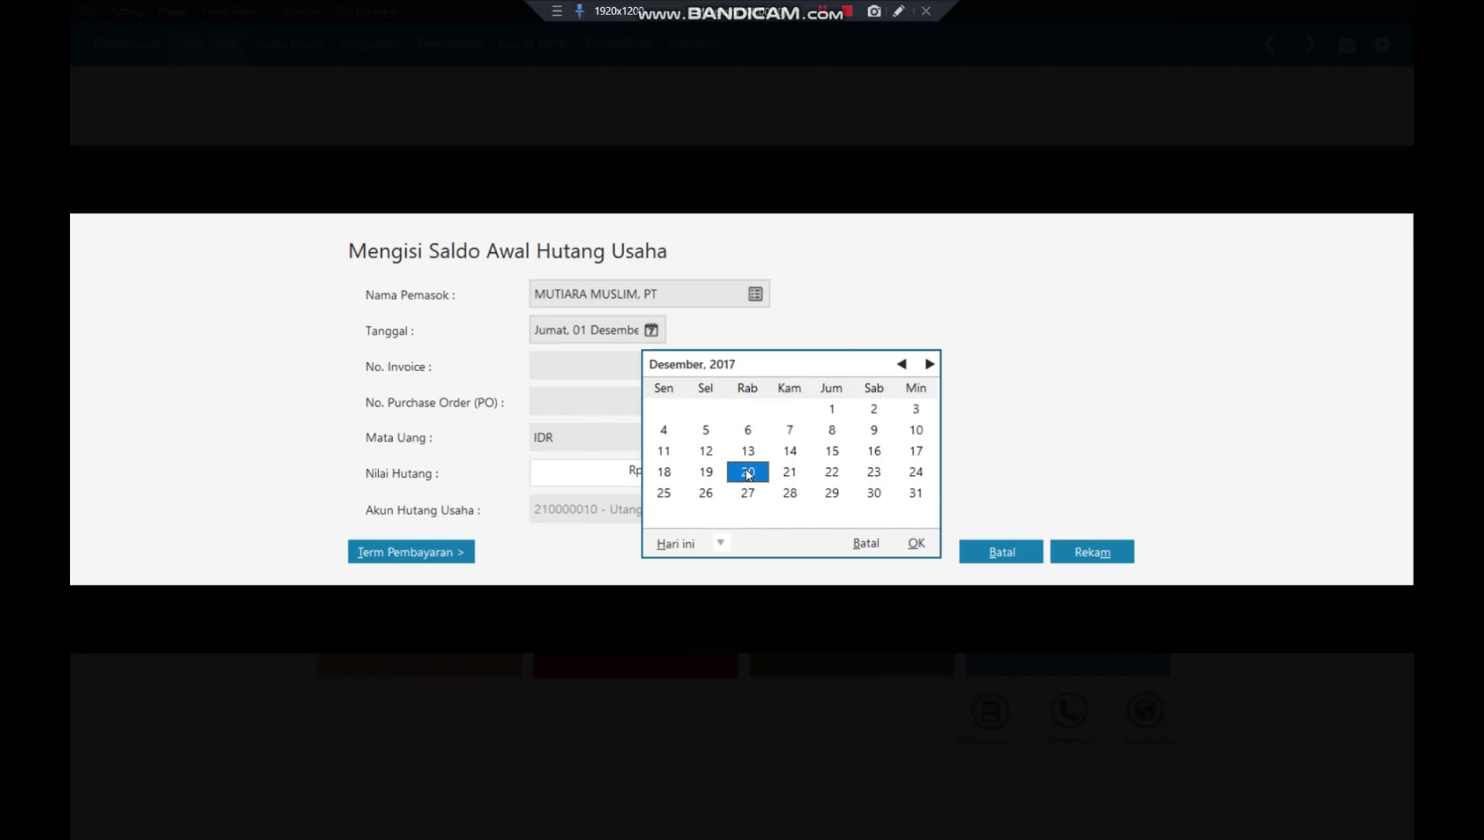
{"action": "left_click", "coordinate": [917, 544]}
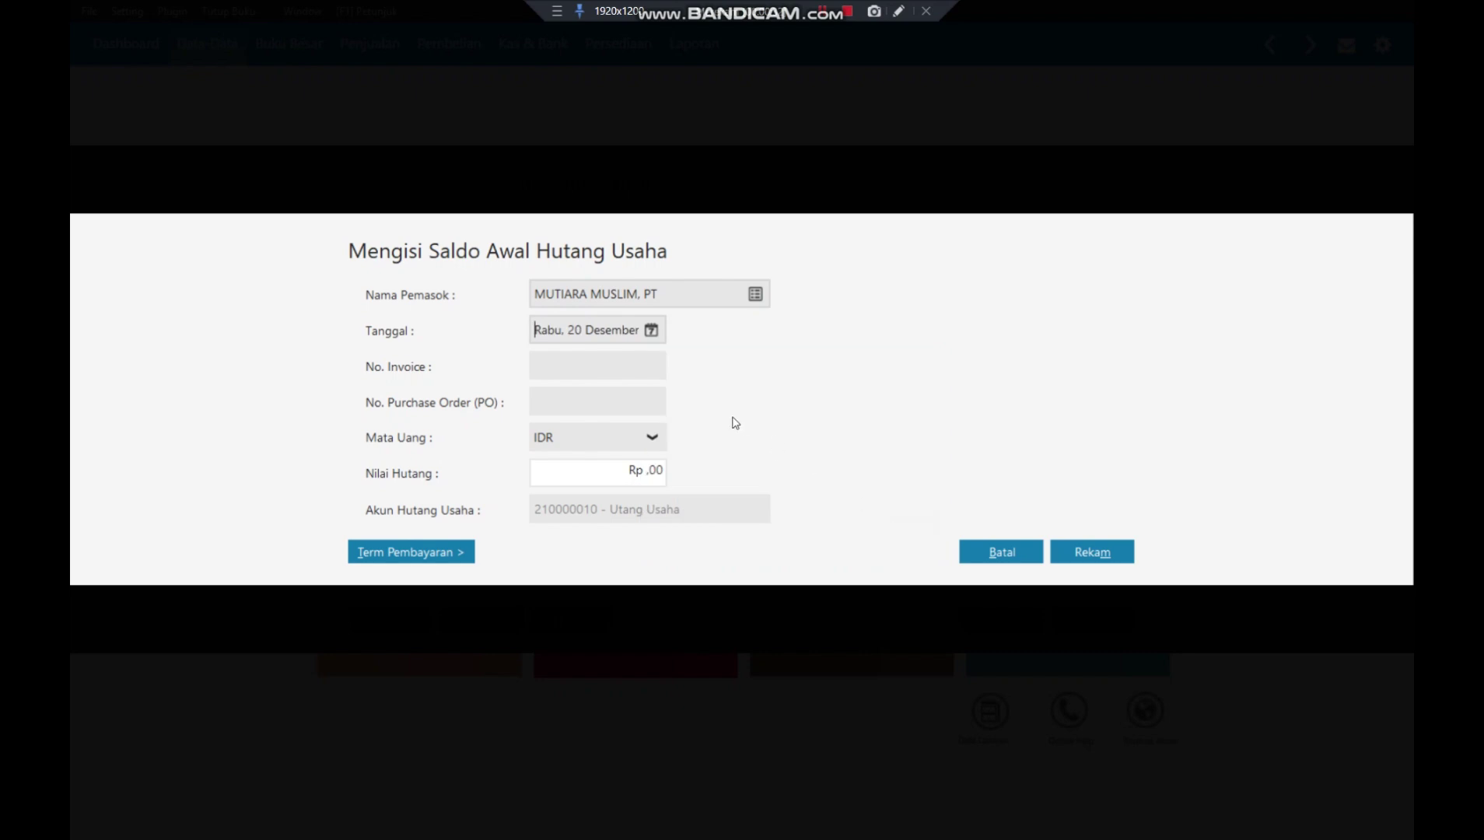
- Enter invoice number INV-01 with a payable amount of Rp 5.000.000
{"action": "left_click", "coordinate": [633, 362]}
{"action": "type", "text": "INV-01"}
{"action": "left_click", "coordinate": [608, 471]}
{"action": "type", "text": "5000000"}
{"action": "left_click", "coordinate": [618, 403]}
- Set terms to 10 discount days, 30 days due, 2% discount, and save the payable
{"action": "left_click", "coordinate": [464, 554]}
{"action": "type", "text": "10"}
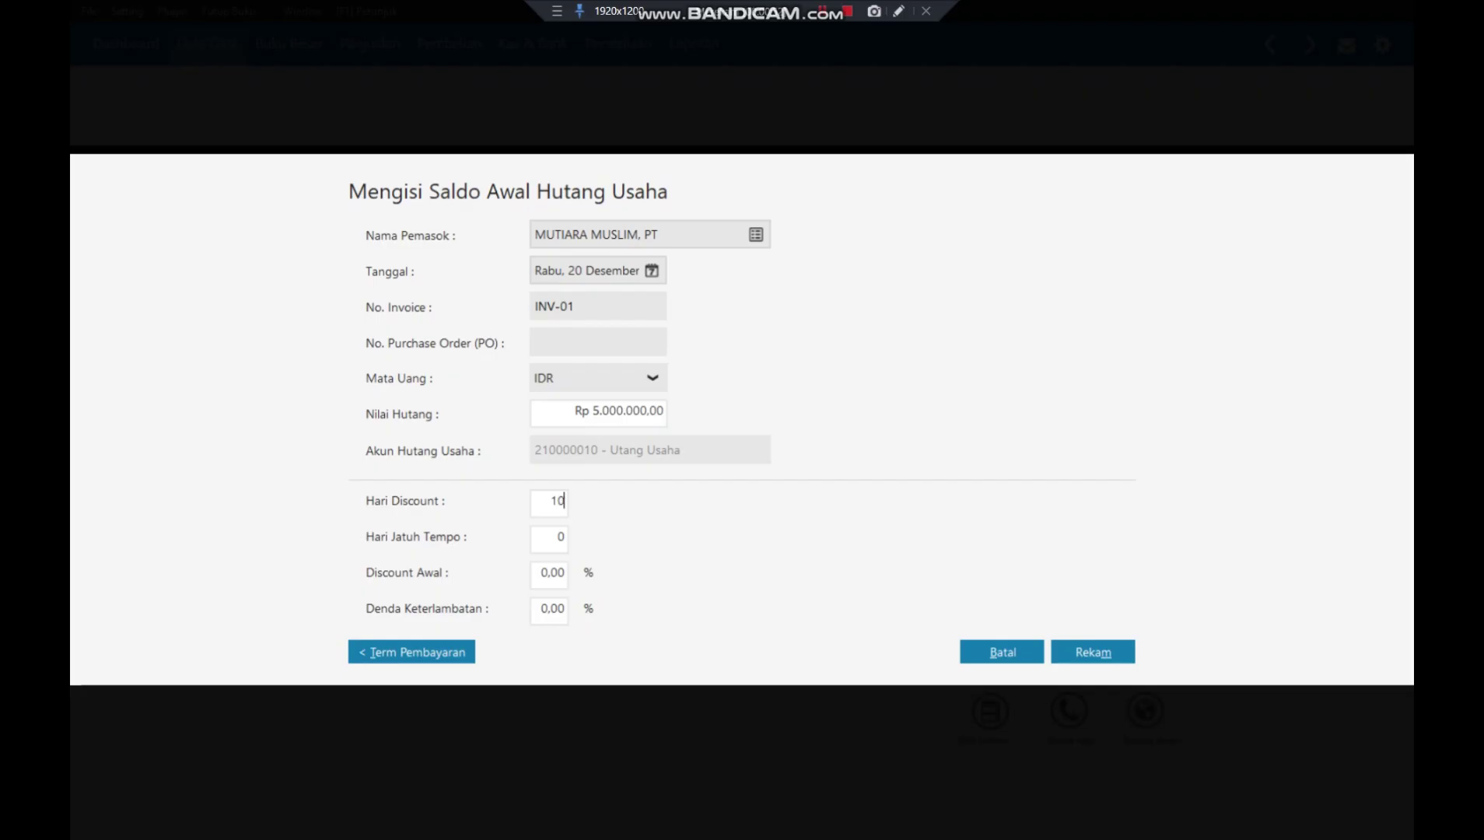
{"action": "left_click", "coordinate": [547, 545]}
{"action": "type", "text": "30"}
{"action": "left_click", "coordinate": [547, 566]}
{"action": "type", "text": "2"}
{"action": "key", "text": "Tab"}
{"action": "left_click", "coordinate": [1091, 654]}
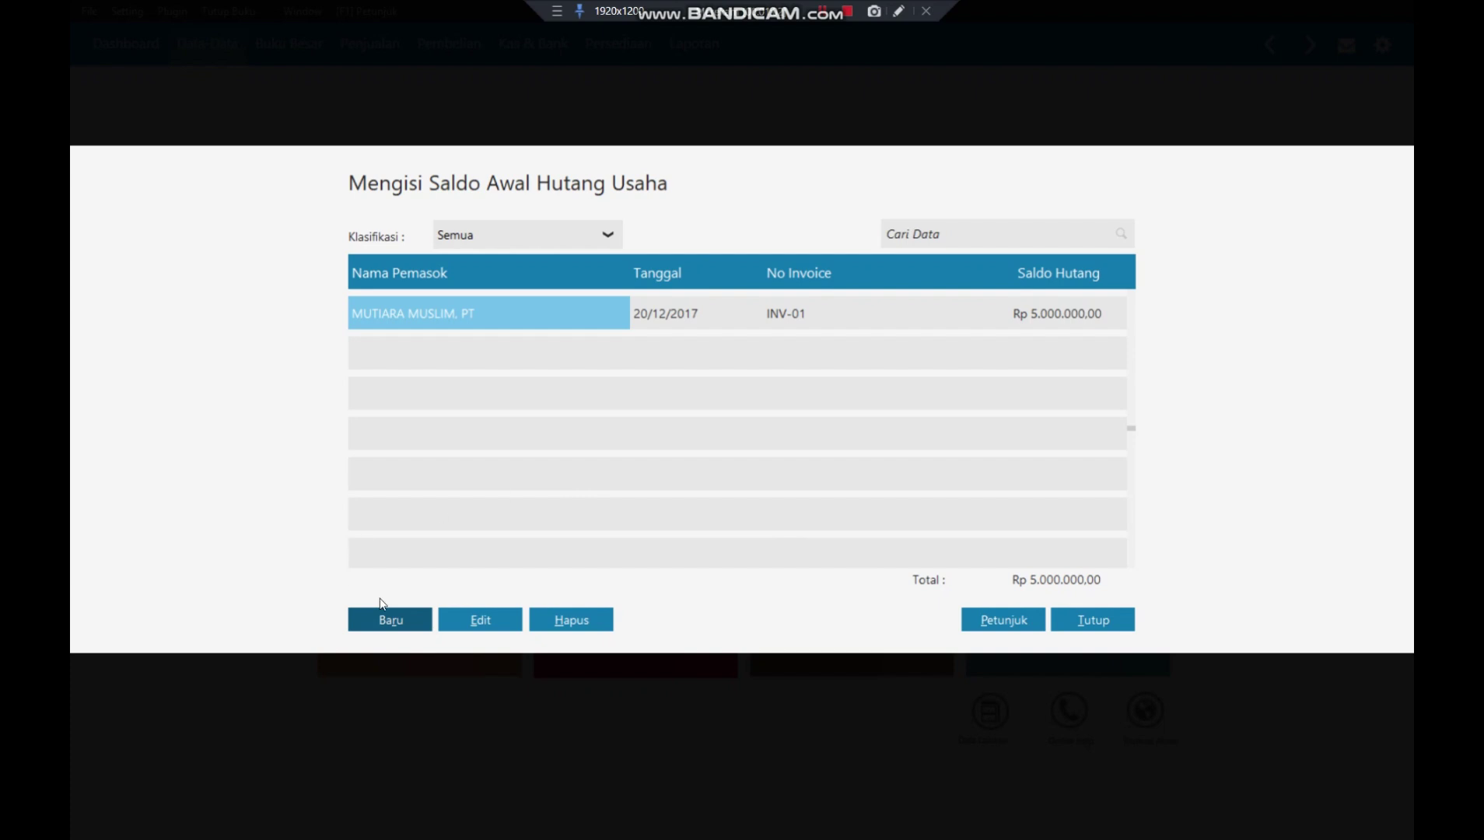
- Start a new opening payable for SALMA MUSLIM, PT dated 30 December 2017
{"action": "left_click", "coordinate": [397, 619]}
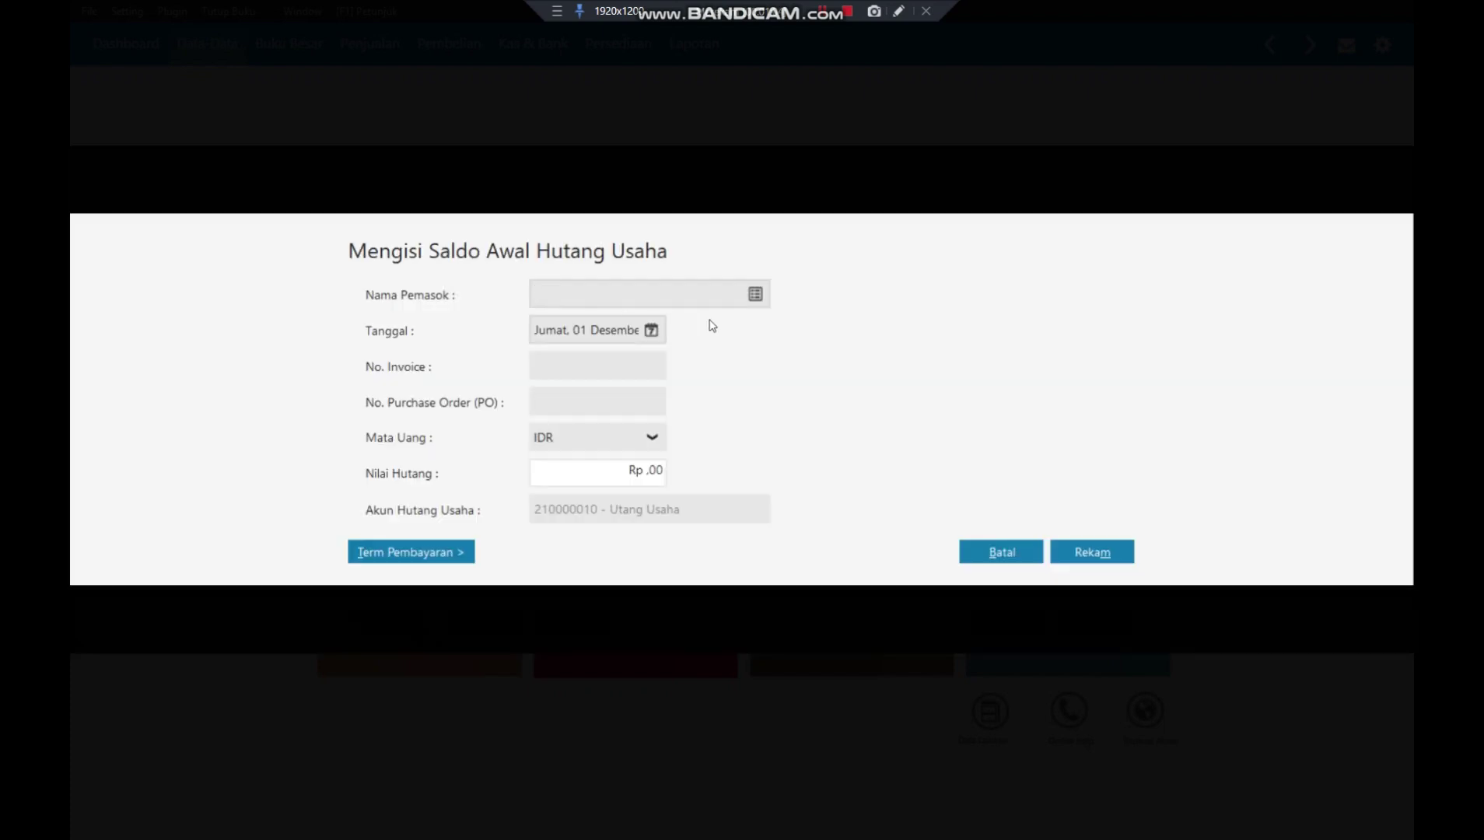
{"action": "left_click", "coordinate": [756, 294]}
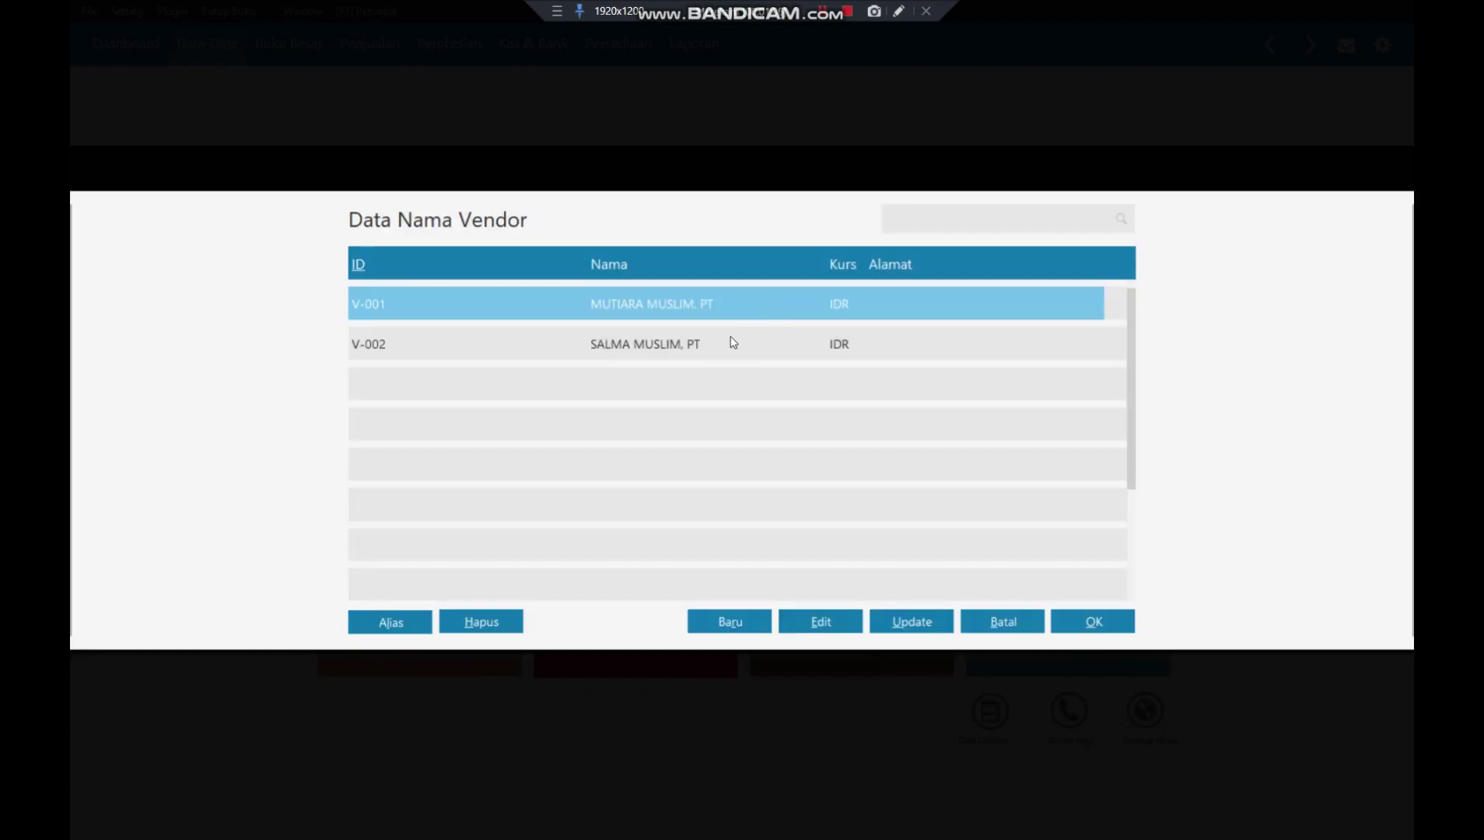
{"action": "left_click", "coordinate": [722, 339]}
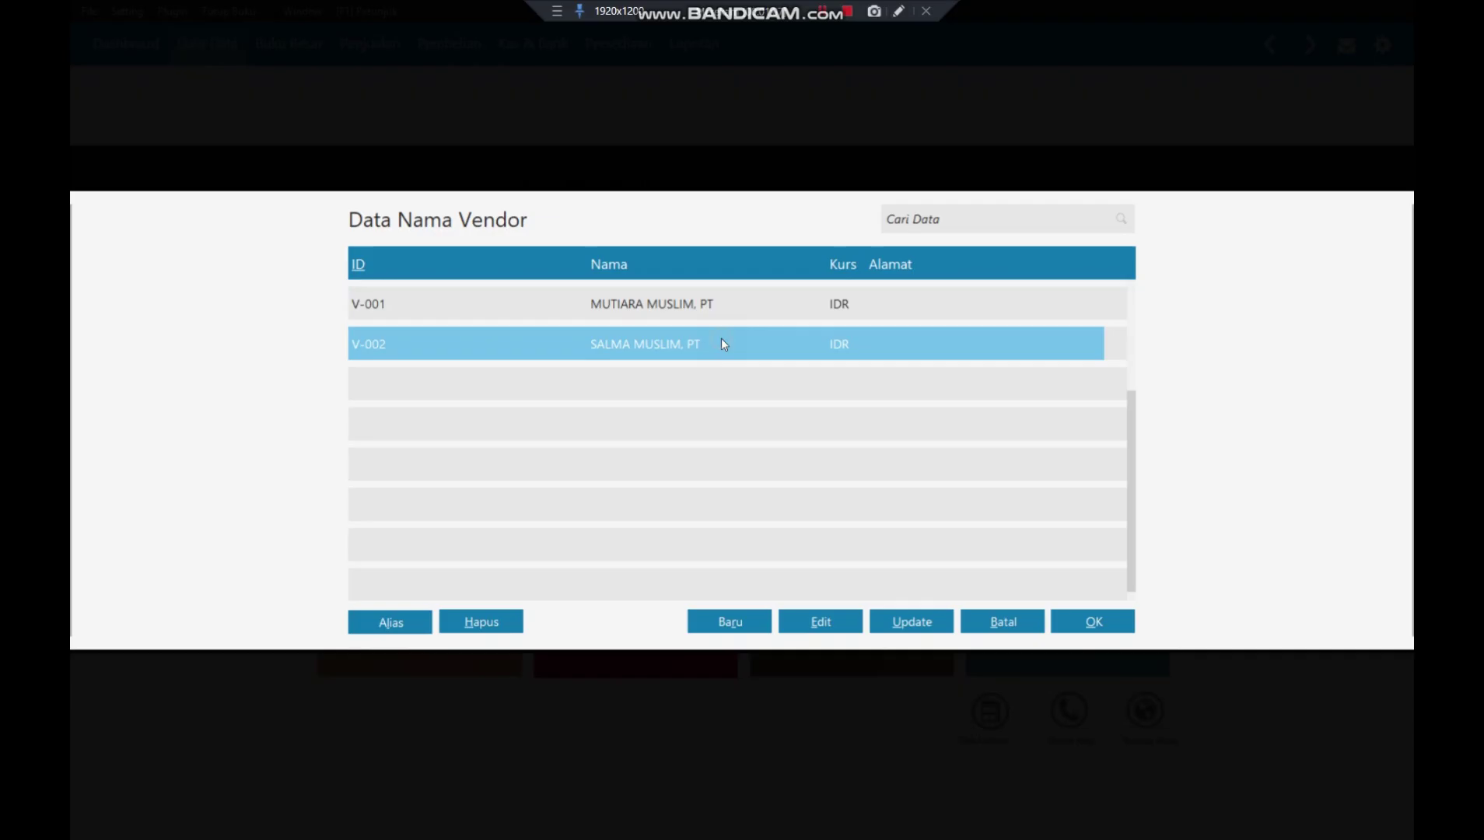
{"action": "left_click", "coordinate": [1113, 622]}
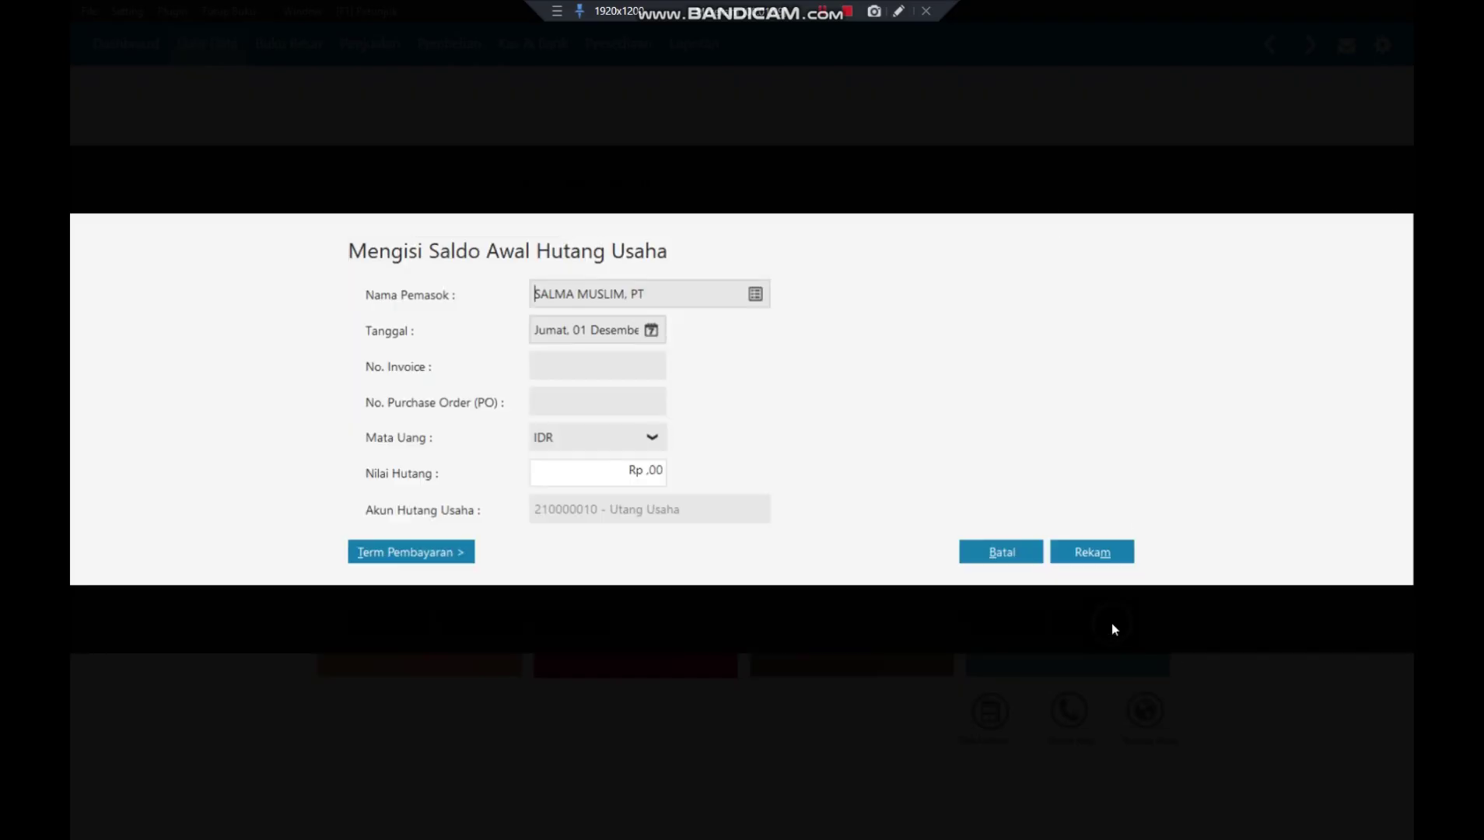
{"action": "left_click", "coordinate": [653, 331]}
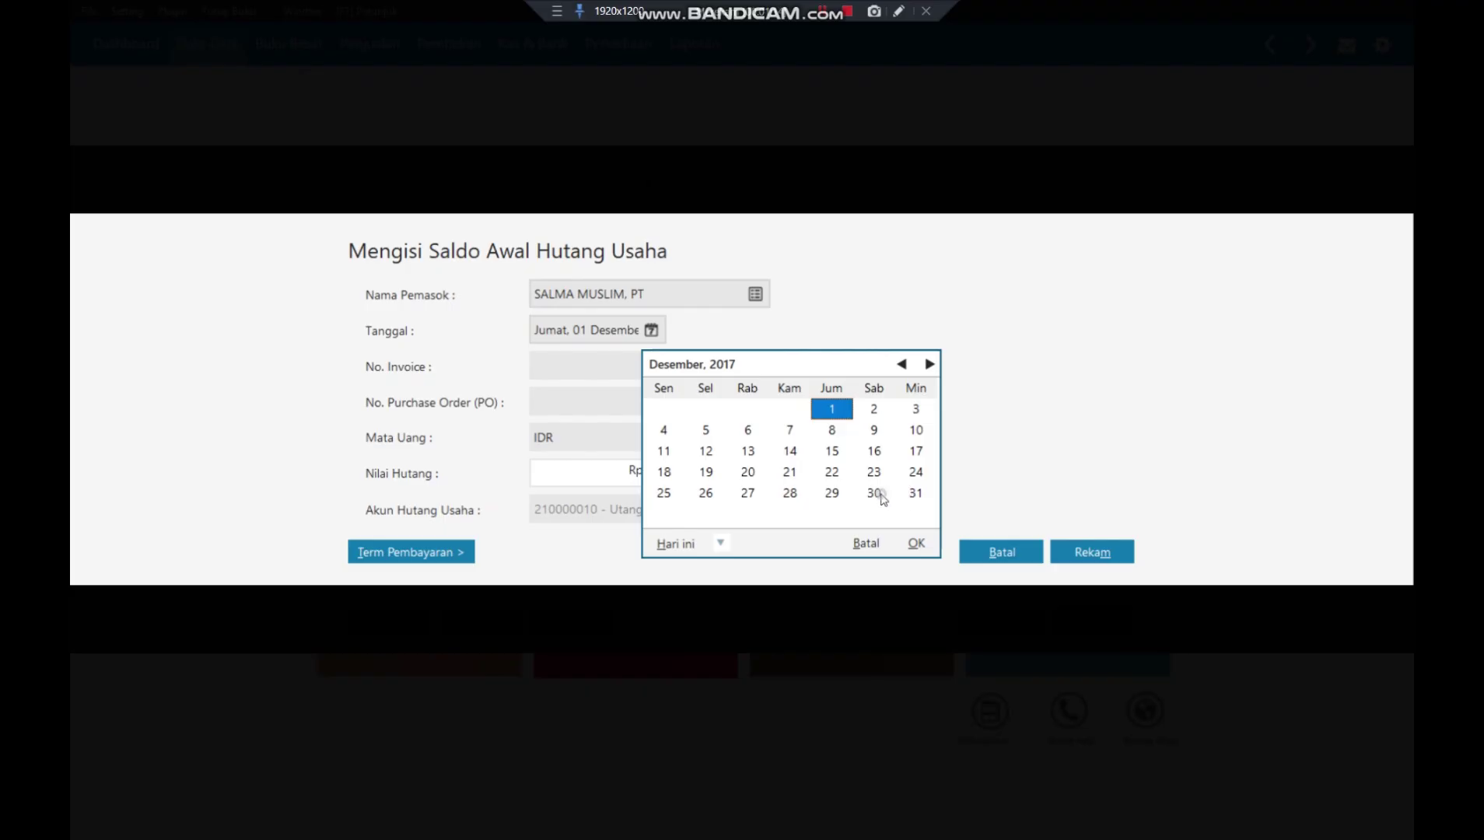
{"action": "left_click", "coordinate": [876, 493]}
{"action": "left_click", "coordinate": [918, 545]}
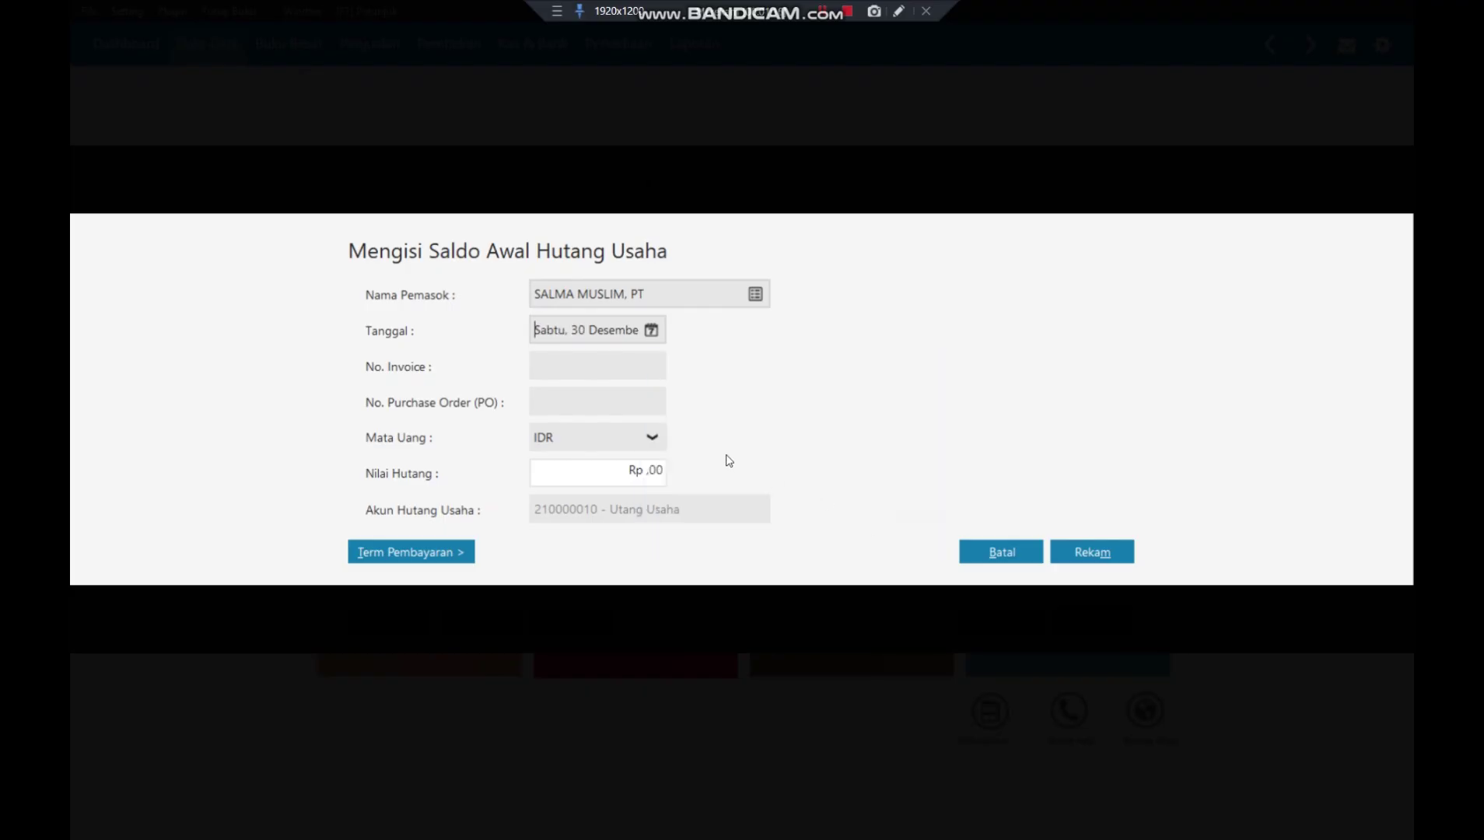
- Enter invoice number INV-02 with a payable amount of Rp 5.000.000
{"action": "left_click", "coordinate": [612, 363]}
{"action": "type", "text": "INV-02"}
{"action": "left_click", "coordinate": [616, 473]}
{"action": "double_click", "coordinate": [616, 473]}
{"action": "type", "text": "5000000"}
{"action": "left_click", "coordinate": [620, 399]}
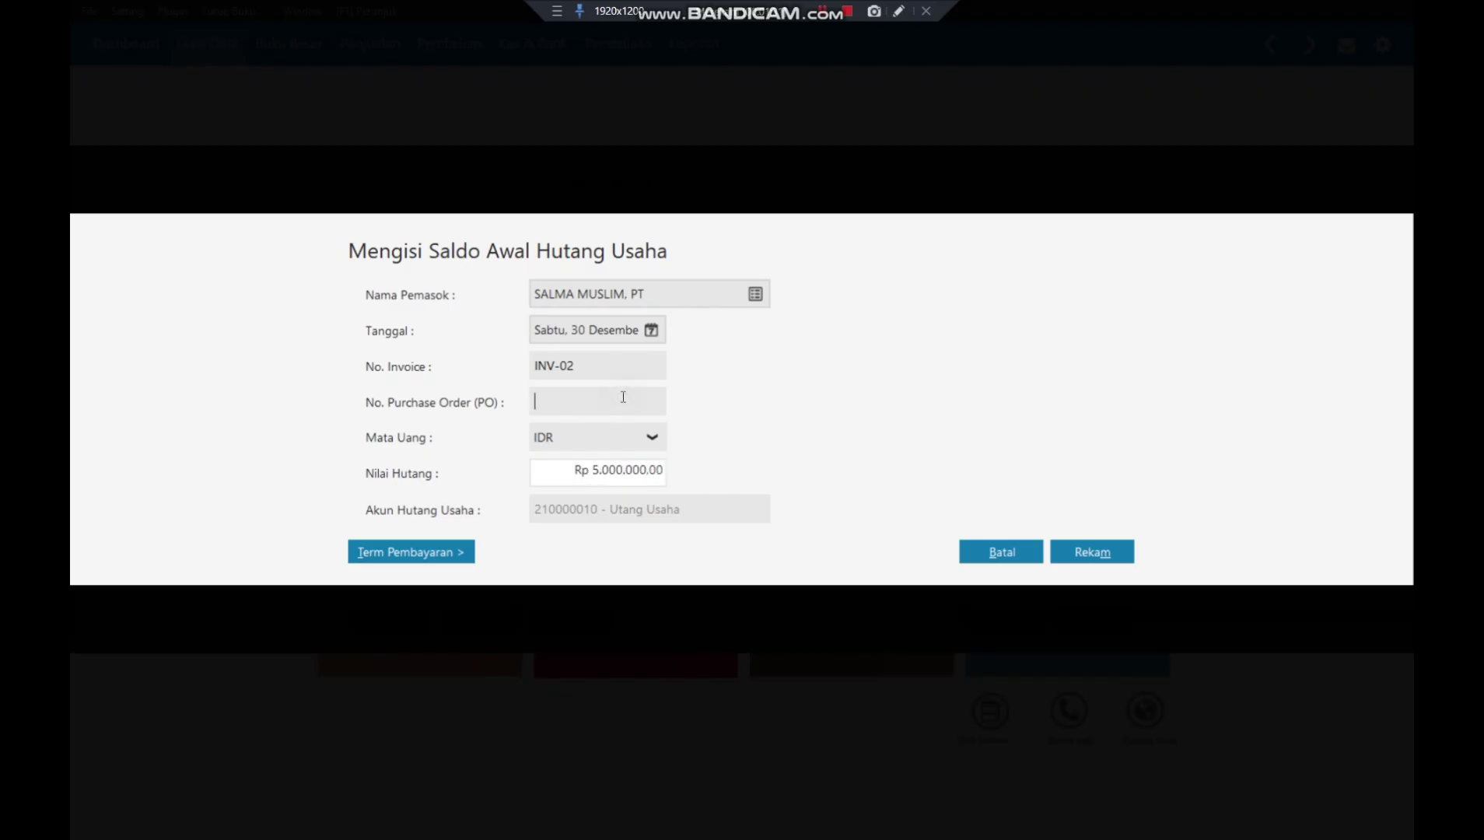
- Set terms to 10 discount days, 30 days due, 2% discount, save, and close the payables window
{"action": "left_click", "coordinate": [415, 553]}
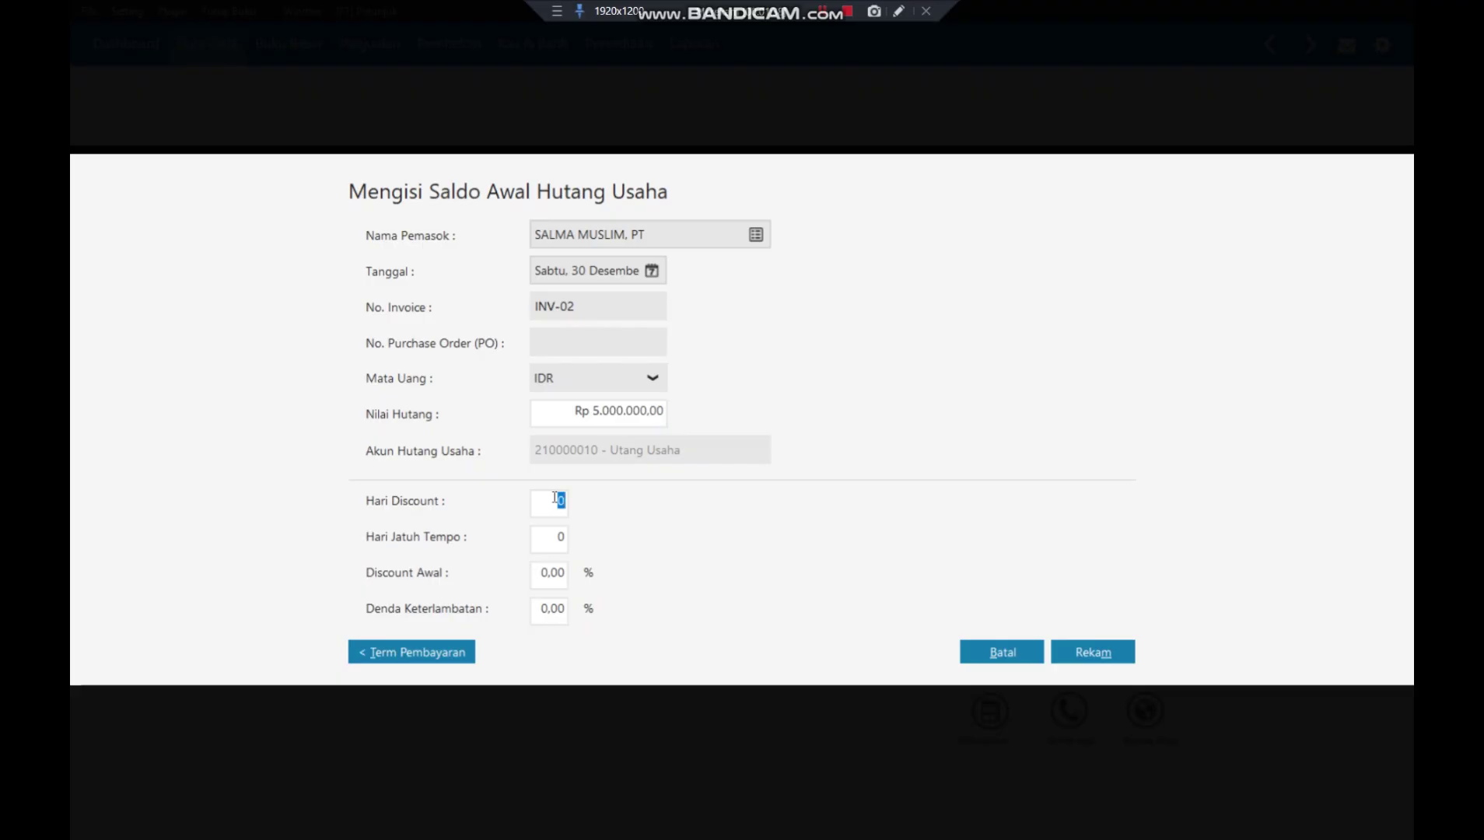
{"action": "type", "text": "19"}
{"action": "key", "text": "BackSpace"}
{"action": "type", "text": "0"}
{"action": "left_click", "coordinate": [551, 549]}
{"action": "type", "text": "30"}
{"action": "left_click", "coordinate": [557, 578]}
{"action": "type", "text": "2"}
{"action": "key", "text": "Tab"}
{"action": "left_click", "coordinate": [1092, 652]}
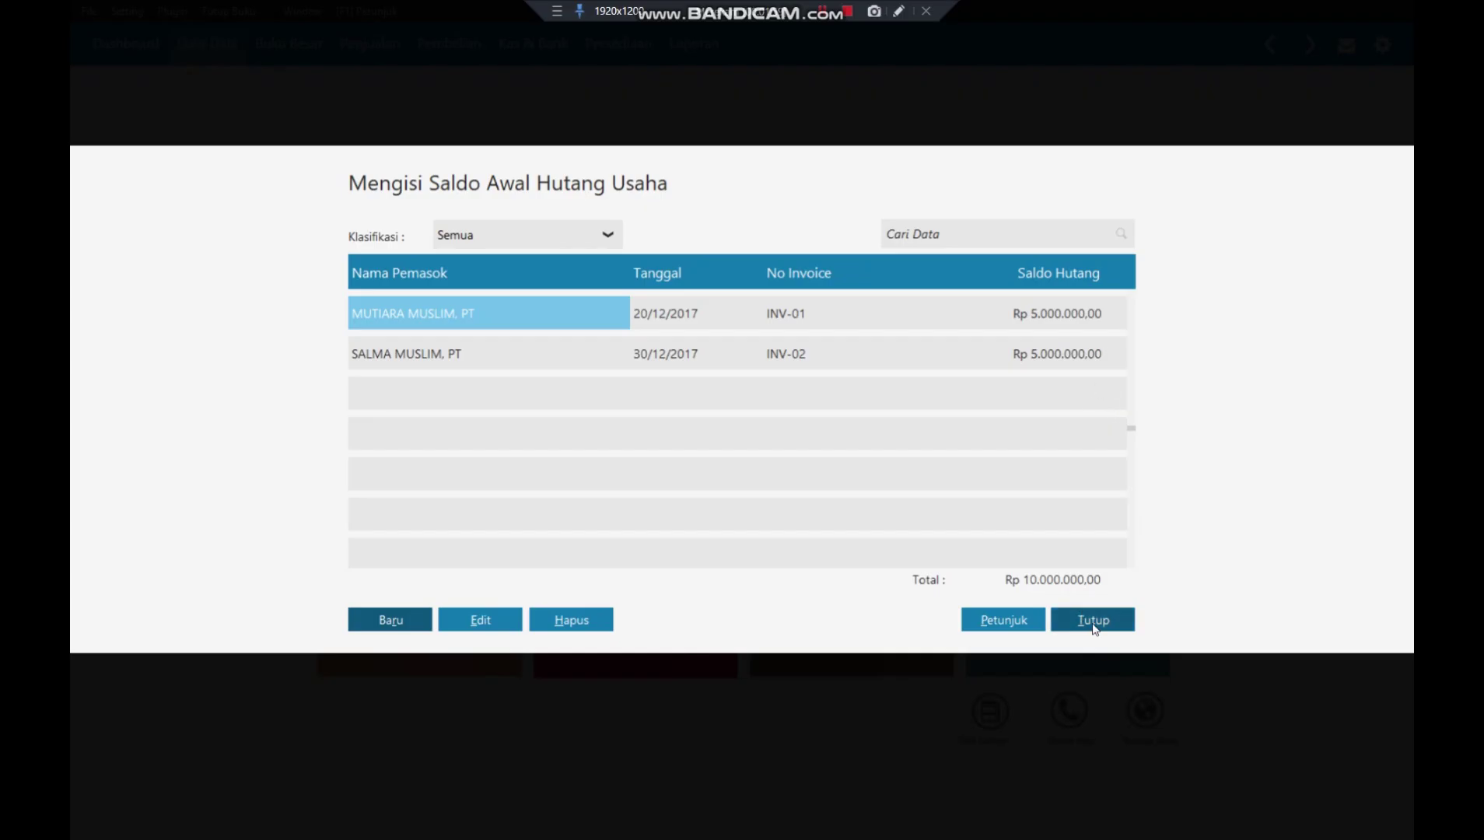
{"action": "left_click", "coordinate": [1093, 620]}
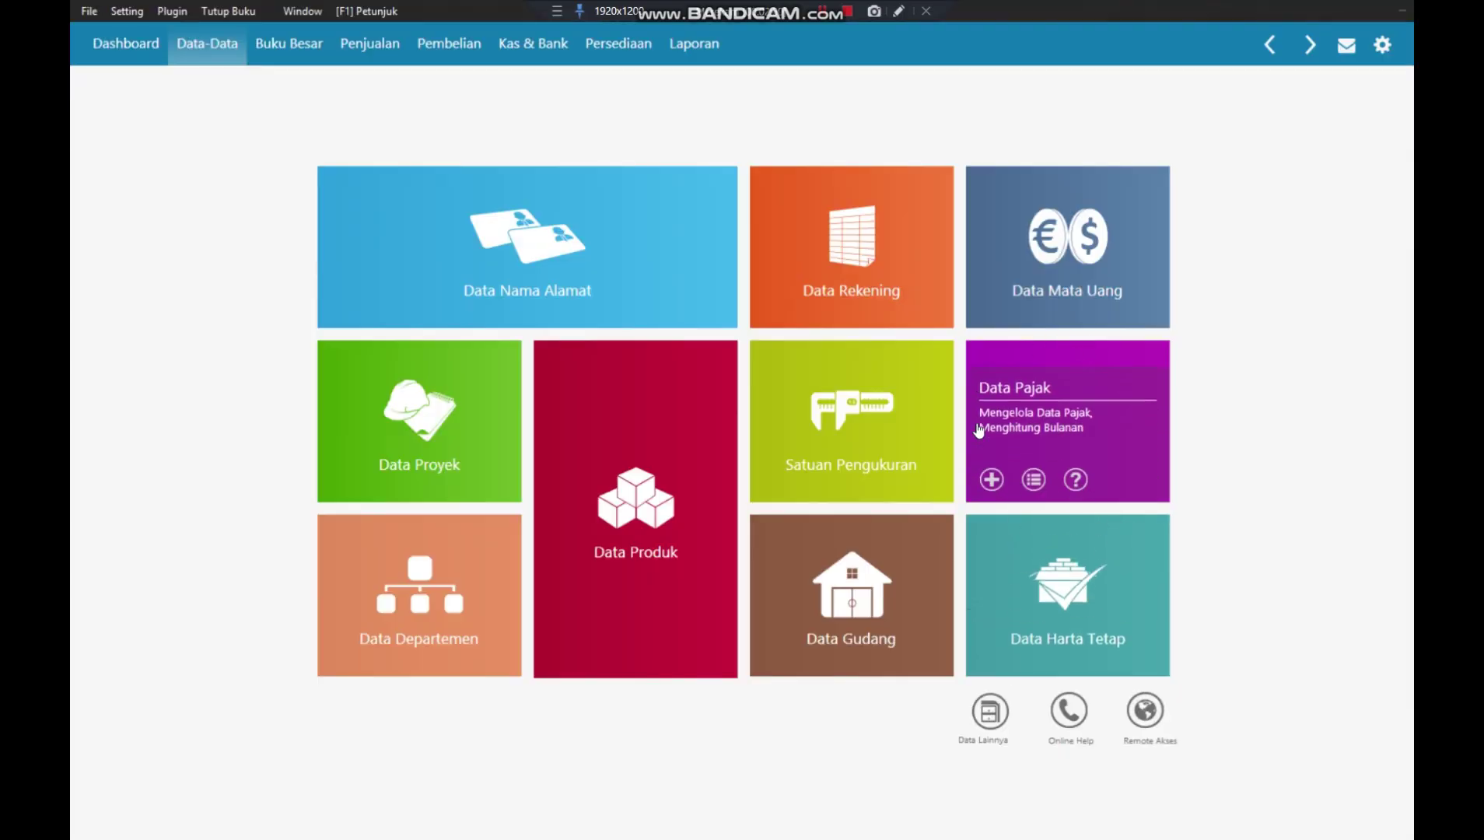
{"action": "left_click", "coordinate": [842, 19]}
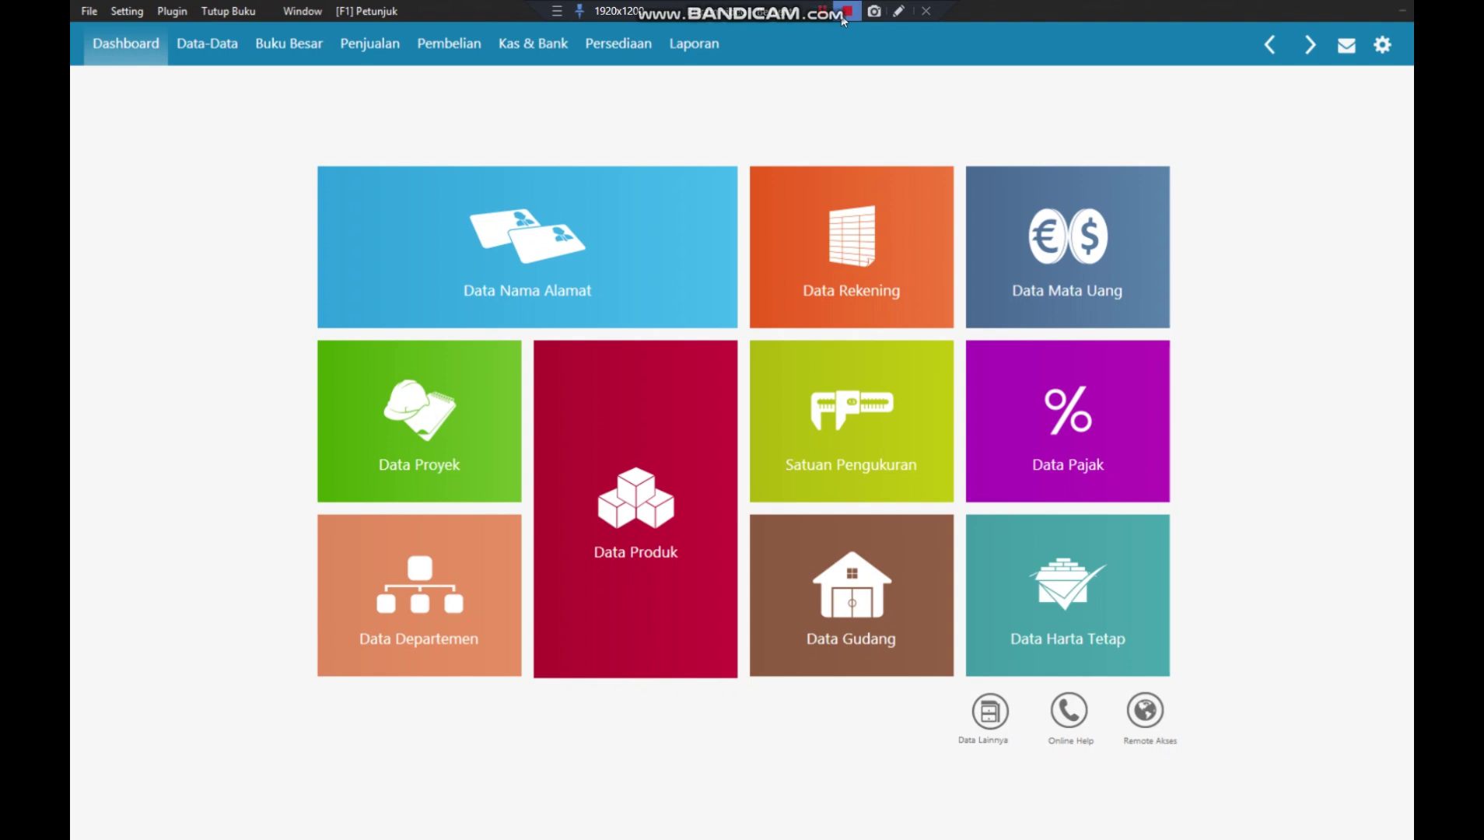
{"action": "left_click", "coordinate": [834, 415]}
{"action": "double_click", "coordinate": [271, 304]}
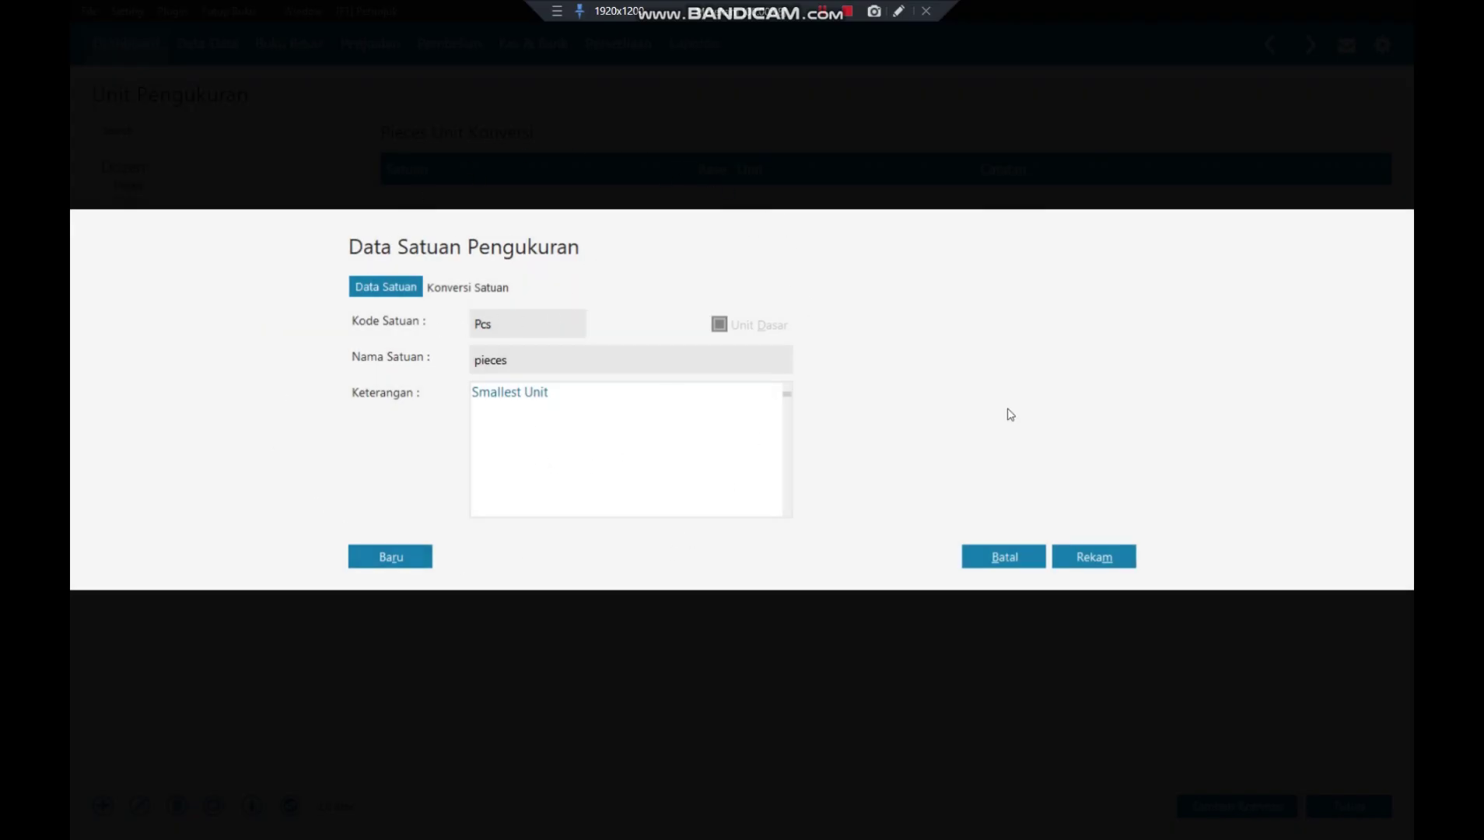
{"action": "left_click", "coordinate": [1127, 558]}
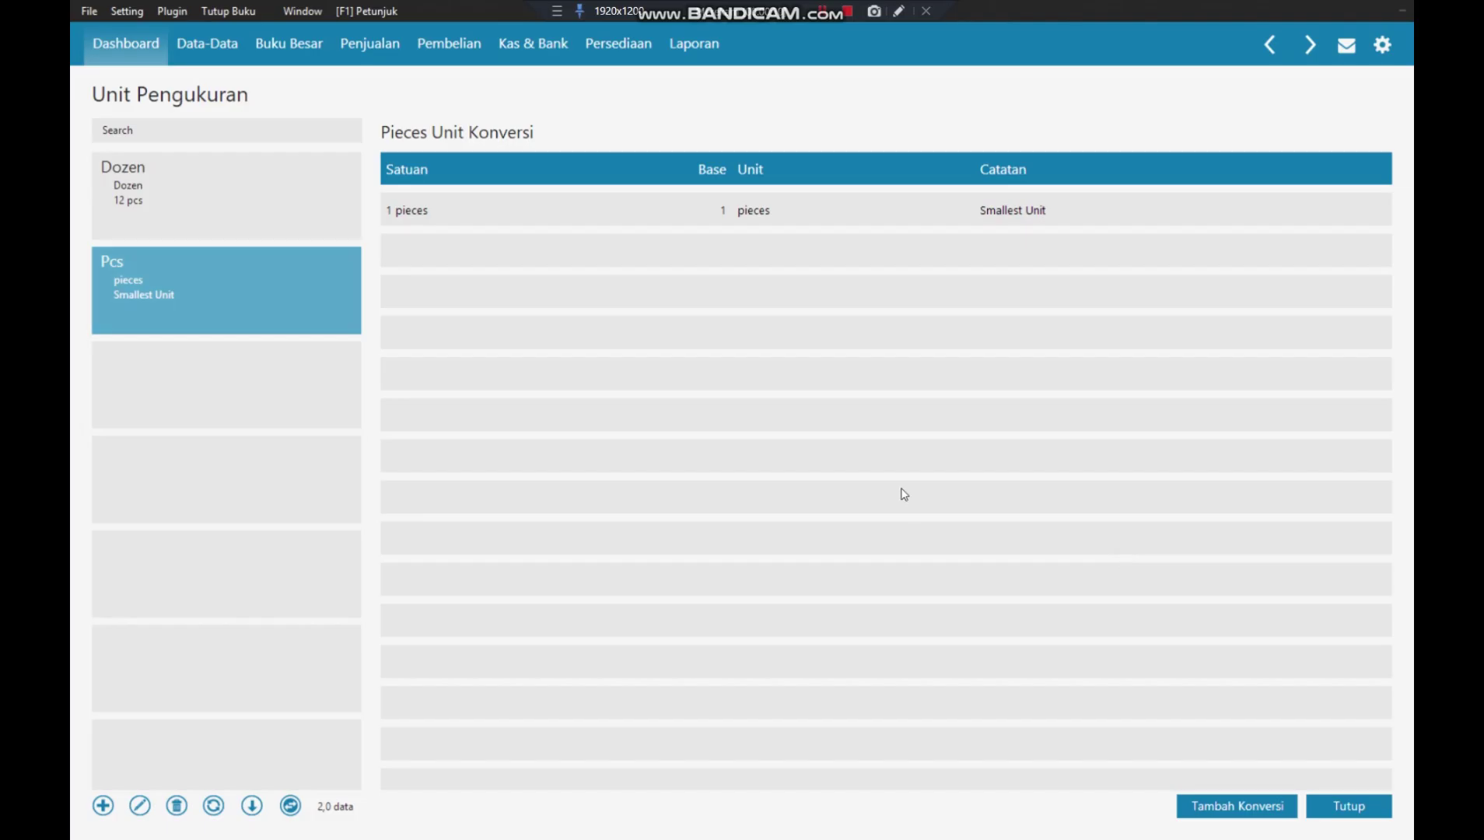
{"action": "left_click", "coordinate": [1360, 807]}
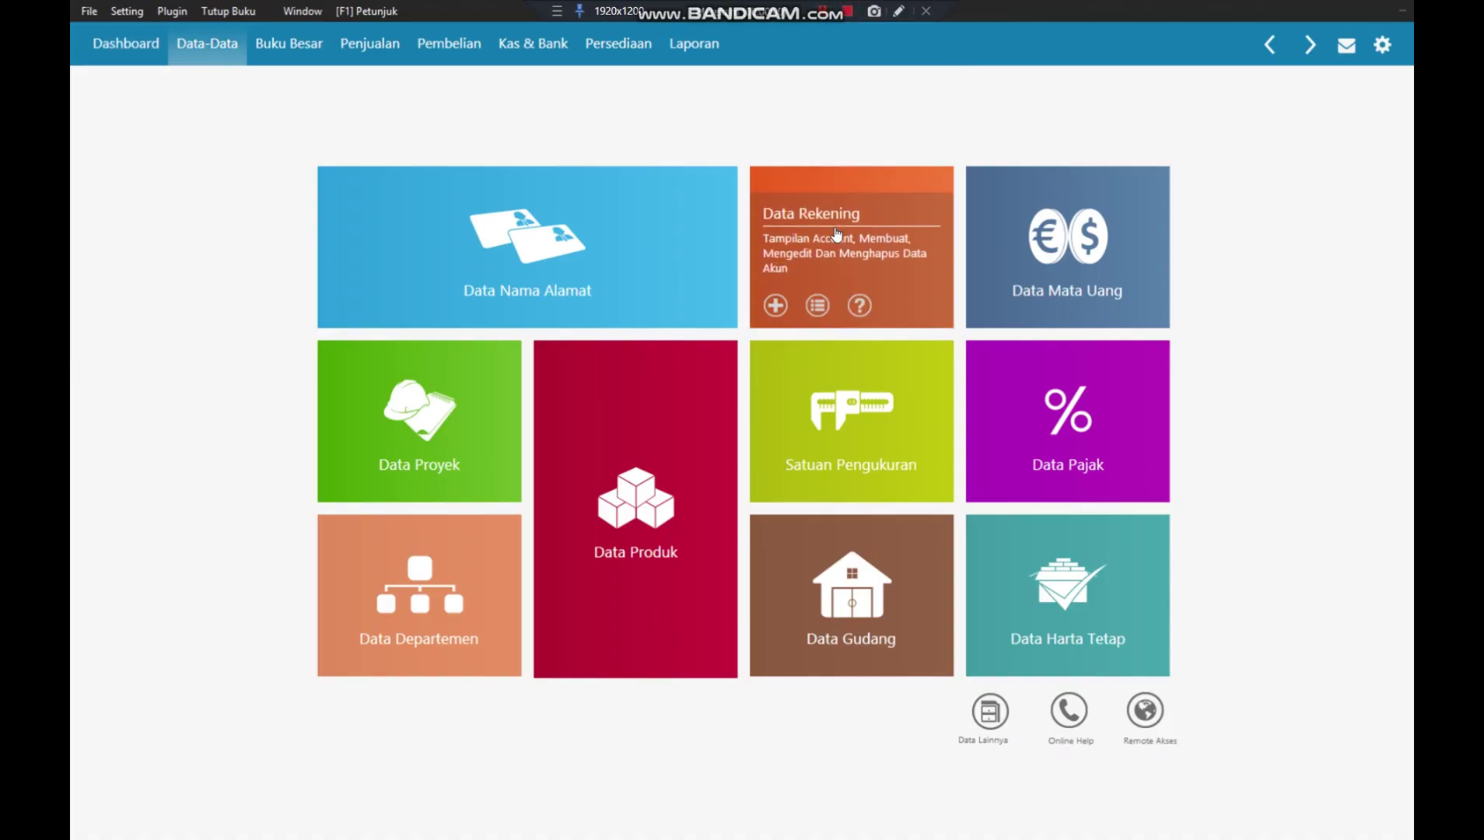
- Edit the product group Product 1 and rename it GAMIS
{"action": "left_click", "coordinate": [987, 718]}
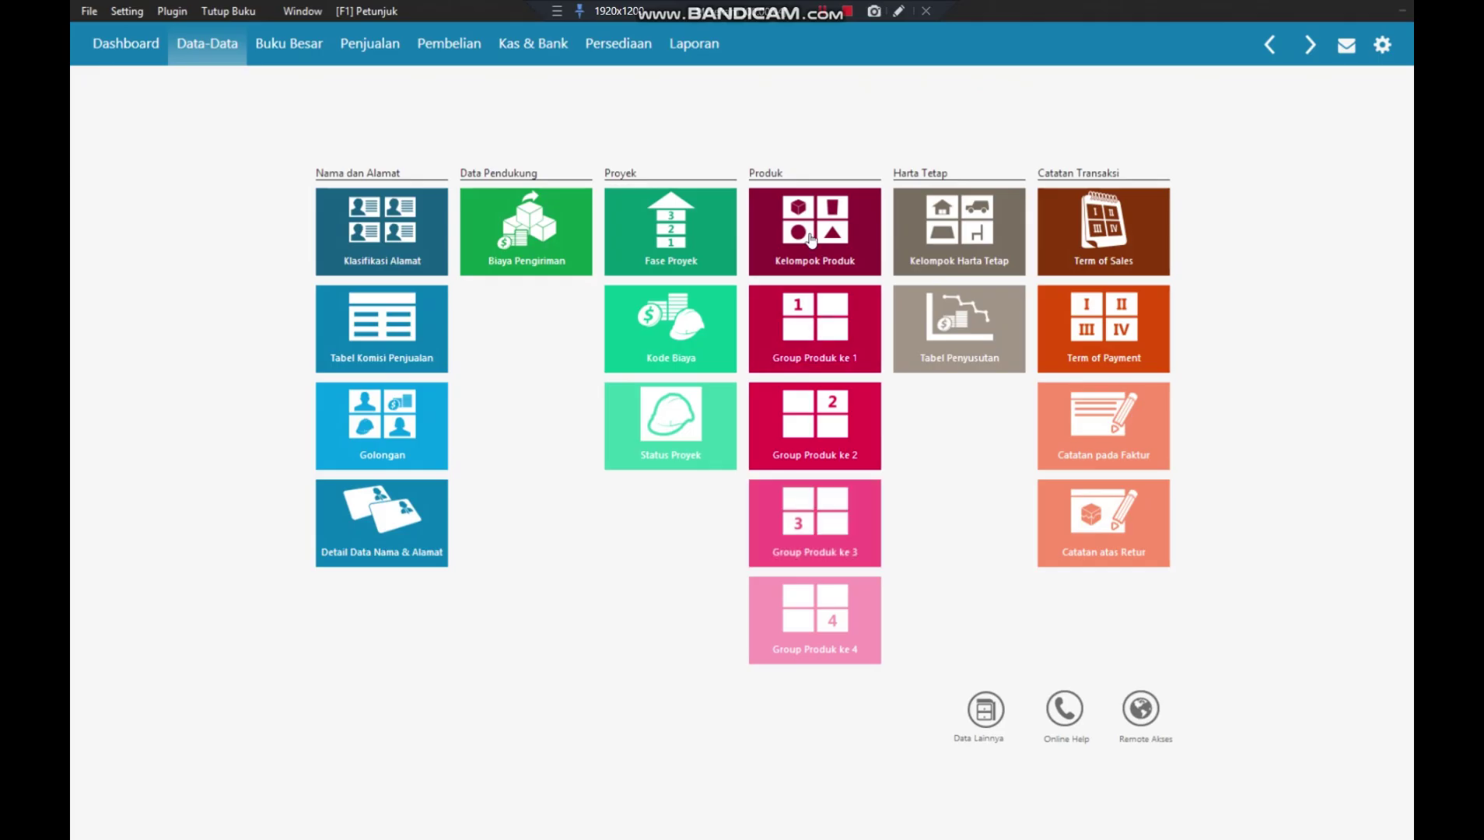
{"action": "left_click", "coordinate": [812, 235]}
{"action": "left_click", "coordinate": [550, 221]}
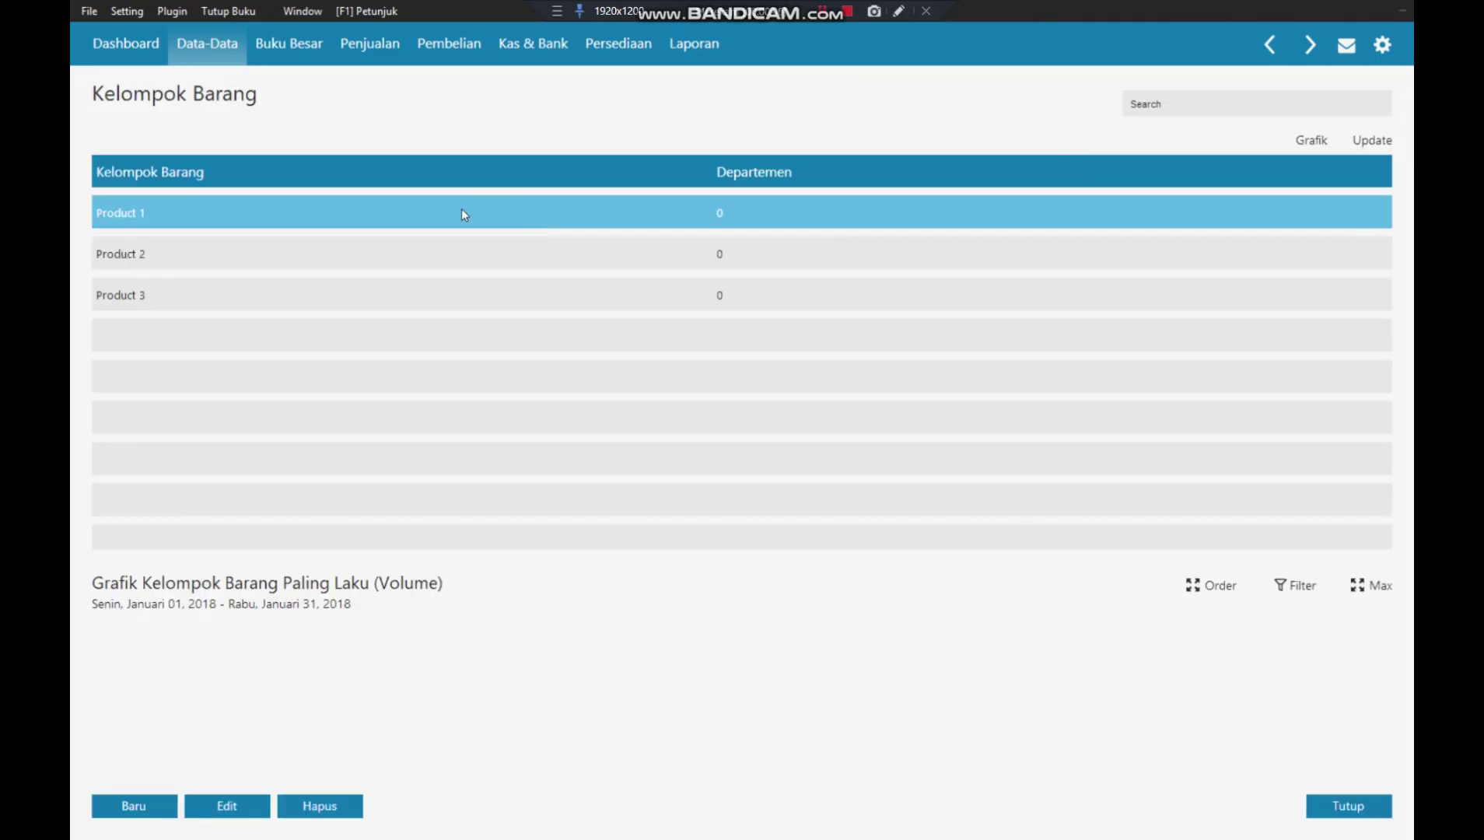
{"action": "right_click", "coordinate": [461, 209]}
{"action": "left_click", "coordinate": [536, 246]}
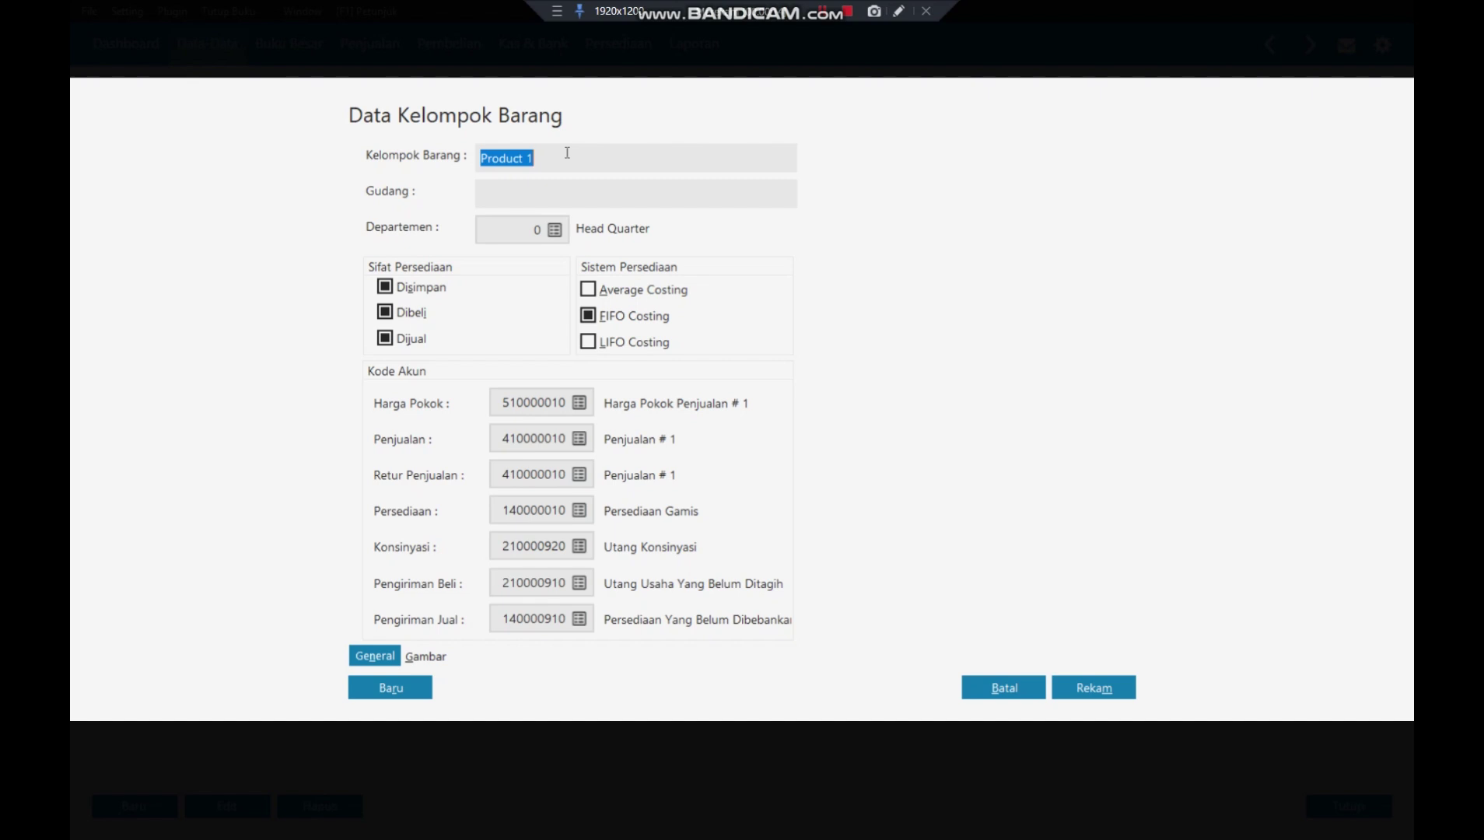
{"action": "type", "text": "g"}
{"action": "type", "text": "GAMIS"}
- Search the account list for HARGA and open account 510000010 for editing
{"action": "left_click", "coordinate": [583, 404]}
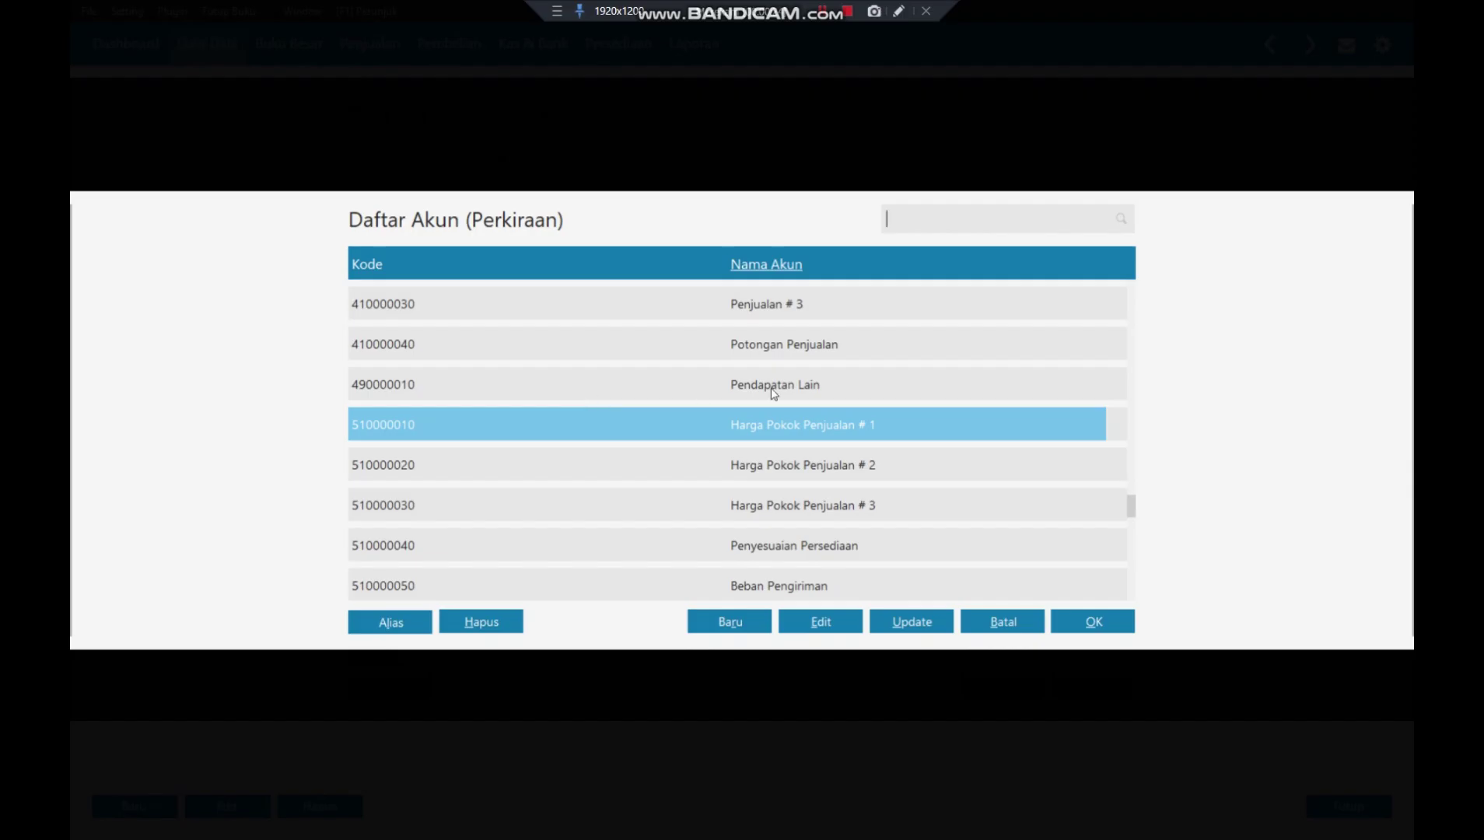
{"action": "scroll", "coordinate": [836, 374], "scroll_direction": "up", "scroll_amount": 10}
{"action": "scroll", "coordinate": [834, 372], "scroll_direction": "down", "scroll_amount": 15}
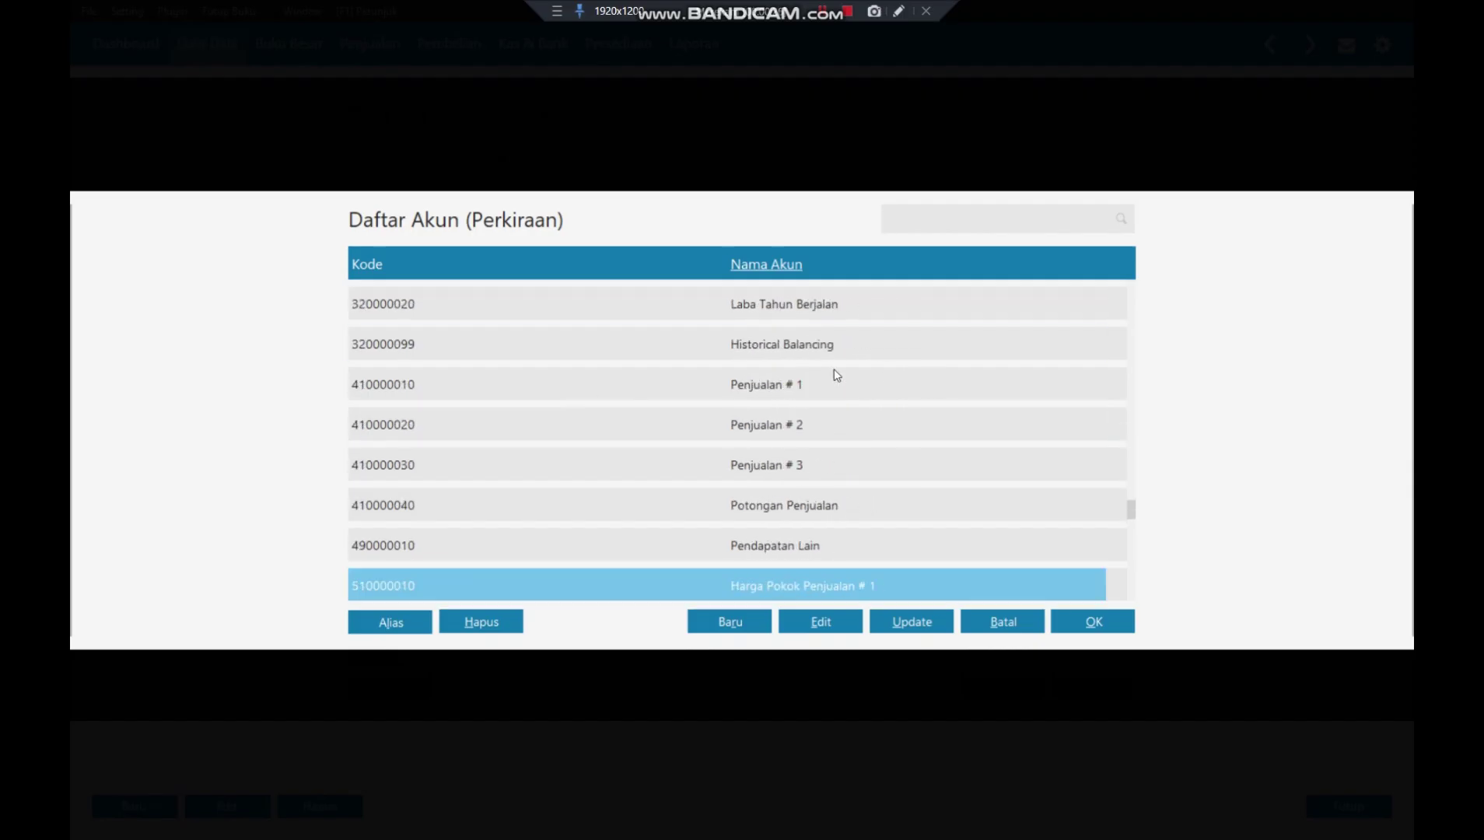
{"action": "scroll", "coordinate": [874, 407], "scroll_direction": "down", "scroll_amount": 3}
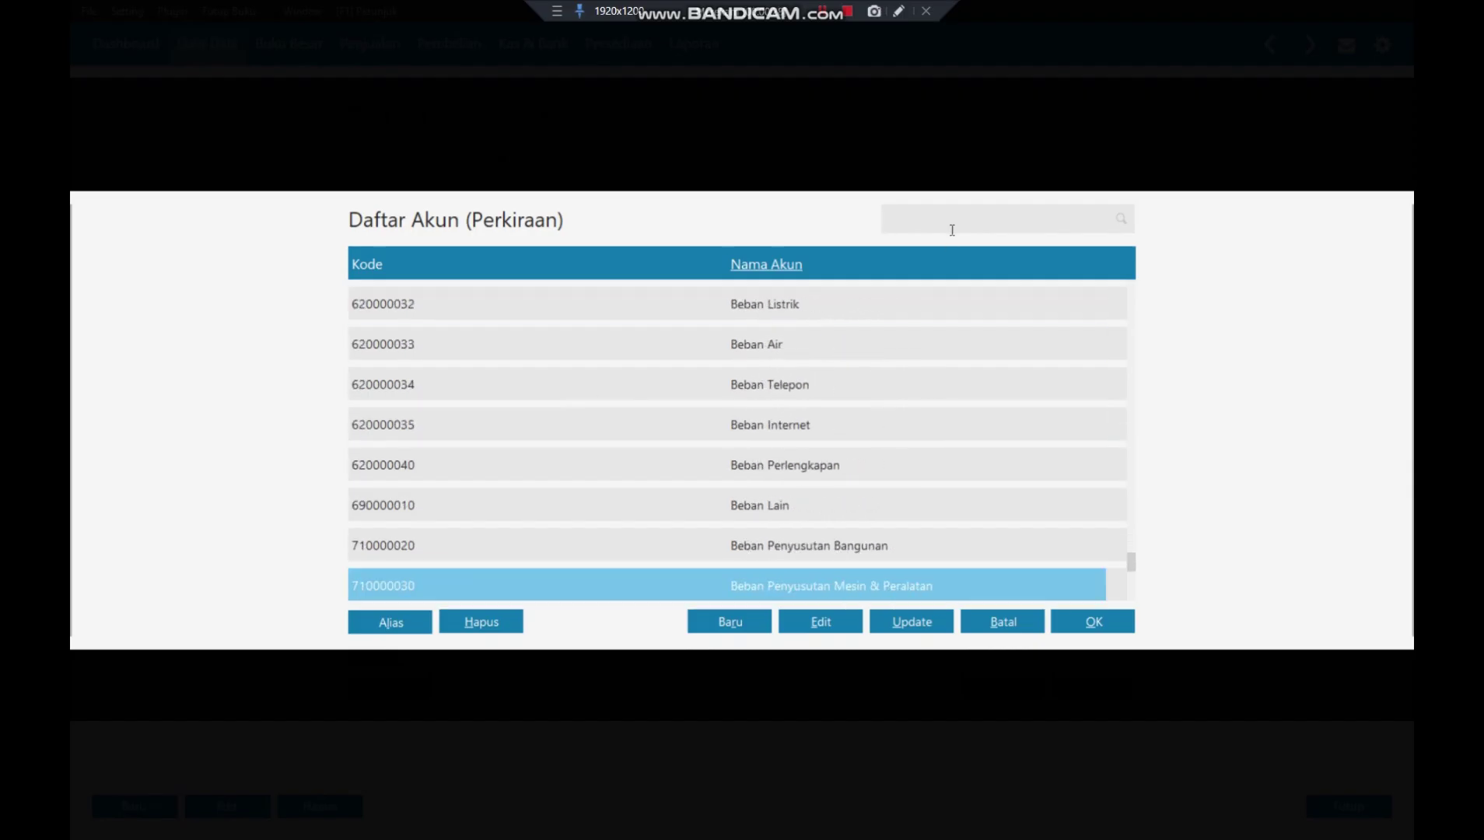
{"action": "left_click", "coordinate": [928, 226]}
{"action": "type", "text": "HAR"}
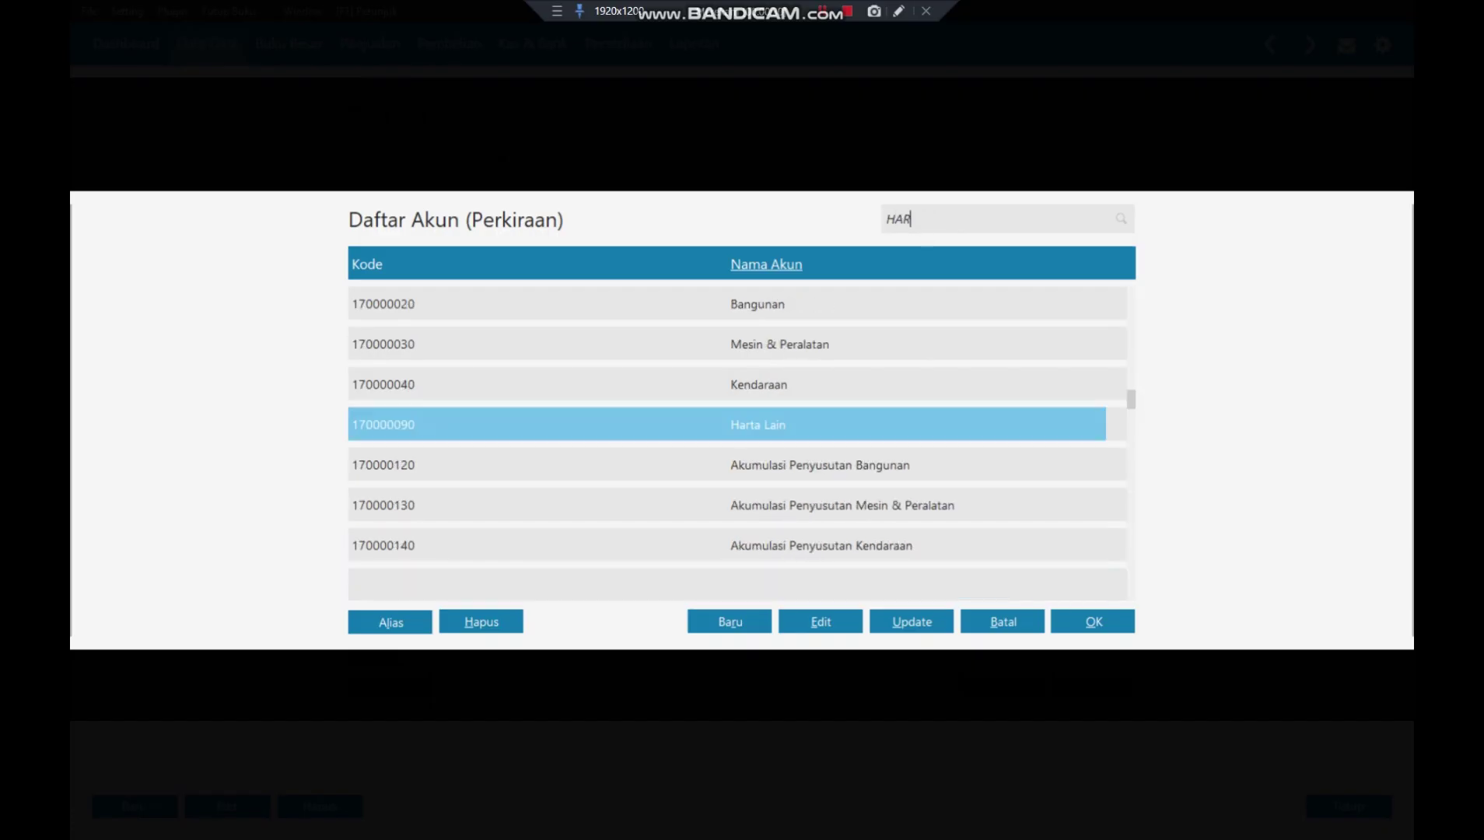
{"action": "type", "text": "GA"}
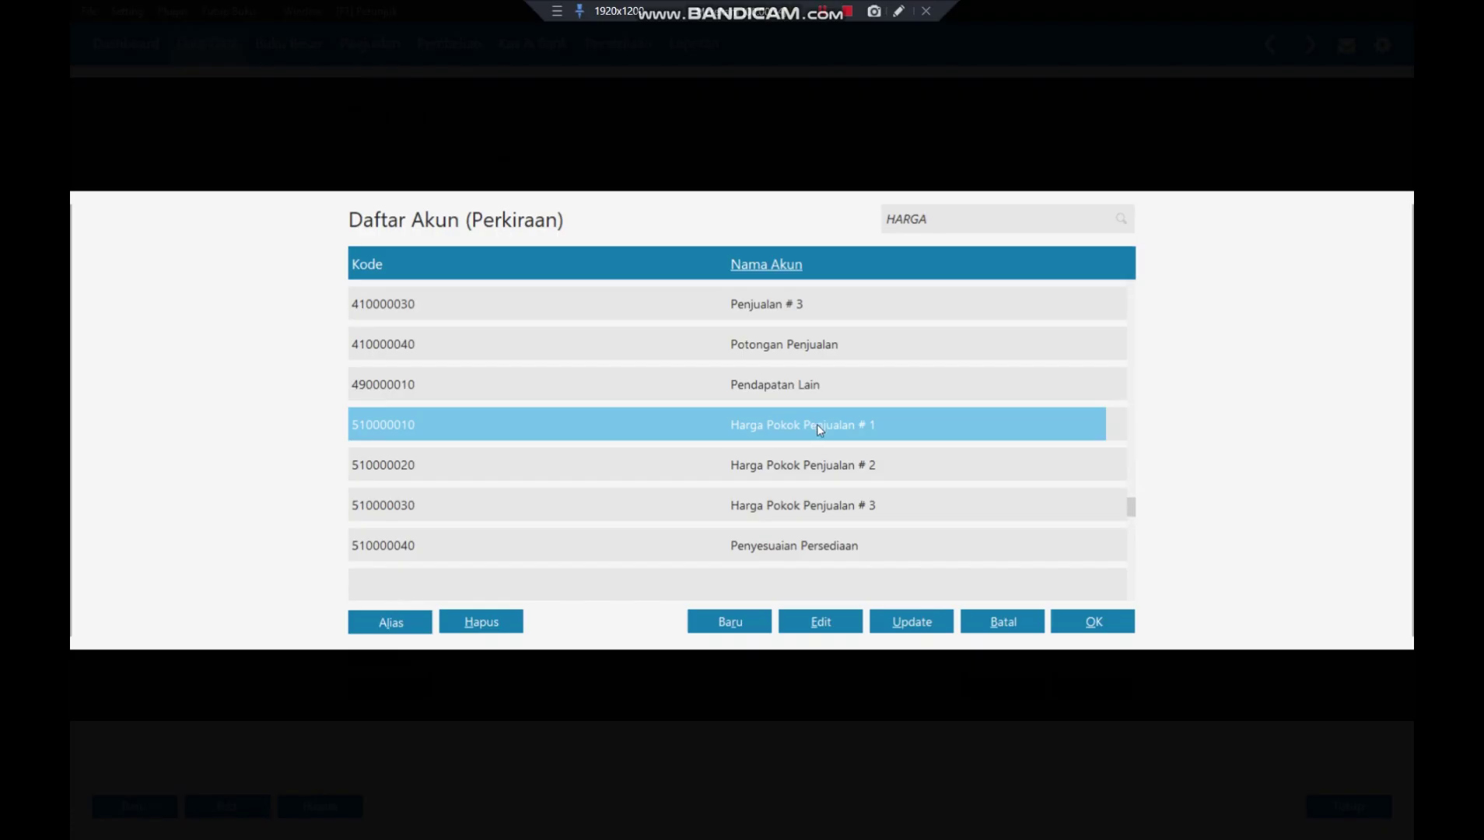
{"action": "left_click", "coordinate": [818, 622]}
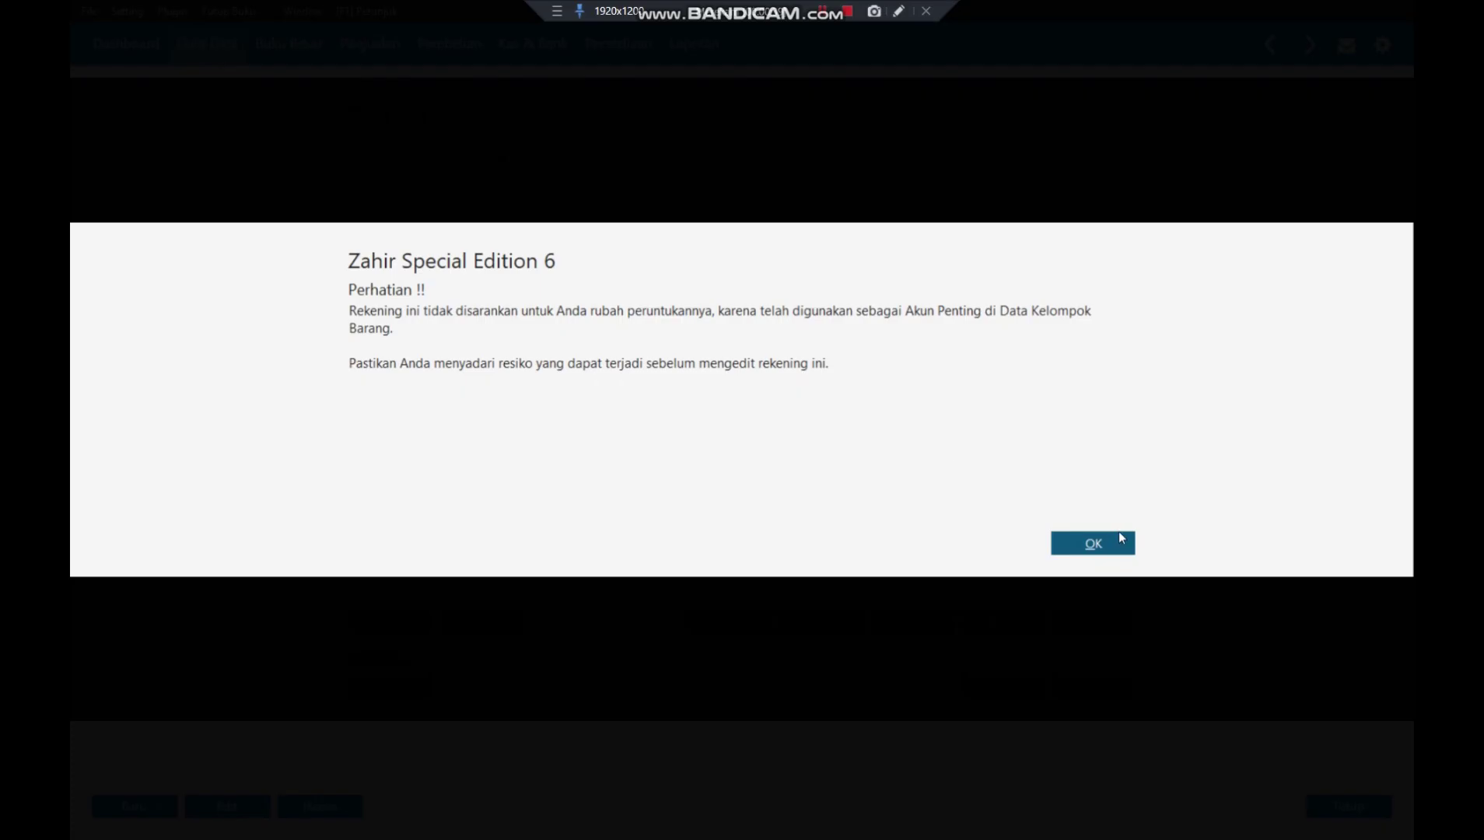
{"action": "left_click", "coordinate": [1114, 537]}
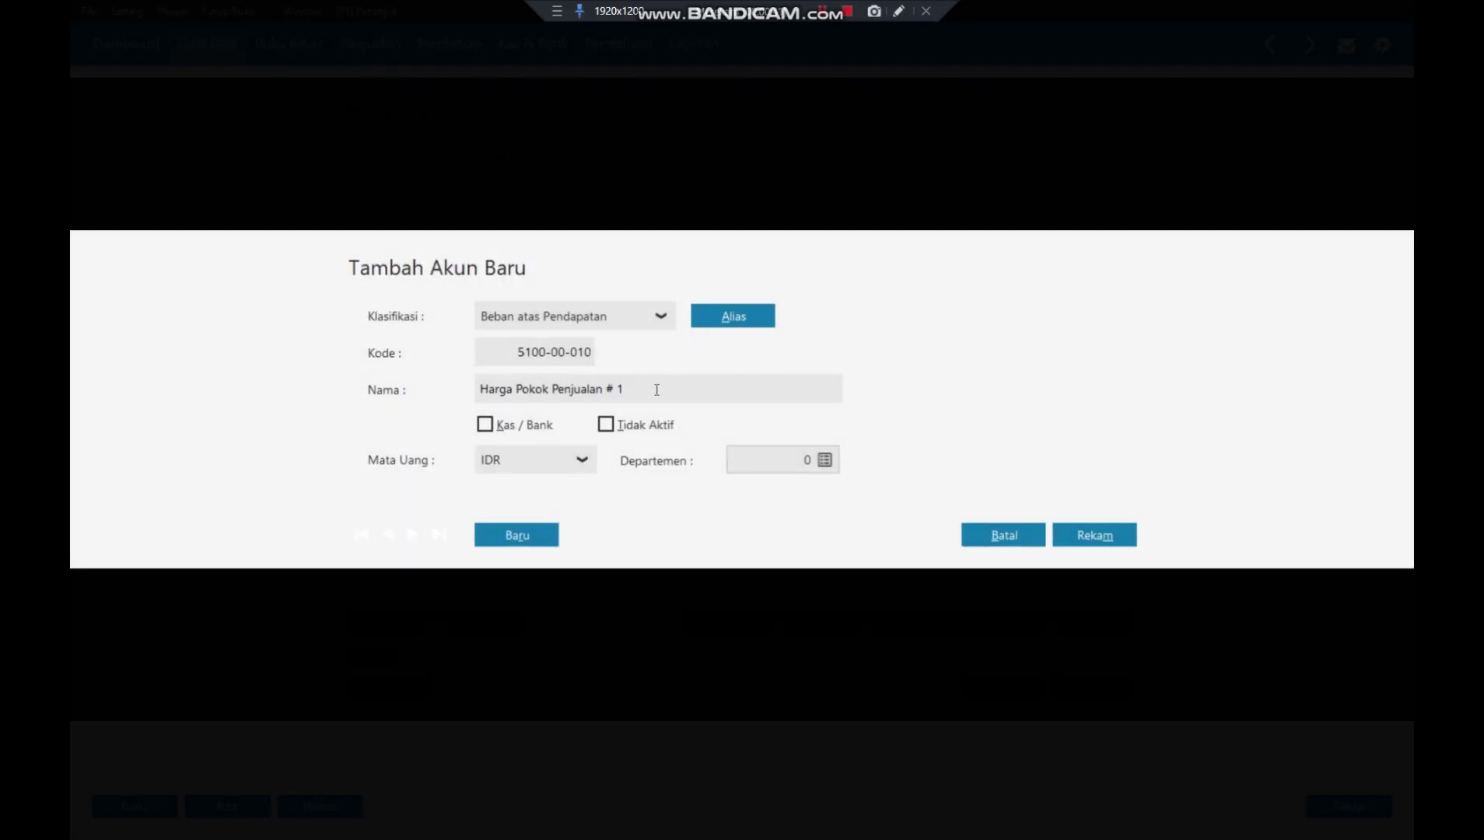
- Rename the account Harga Pokok Gamis, save it, and assign it as GAMIS's cost account
{"action": "left_click", "coordinate": [654, 391]}
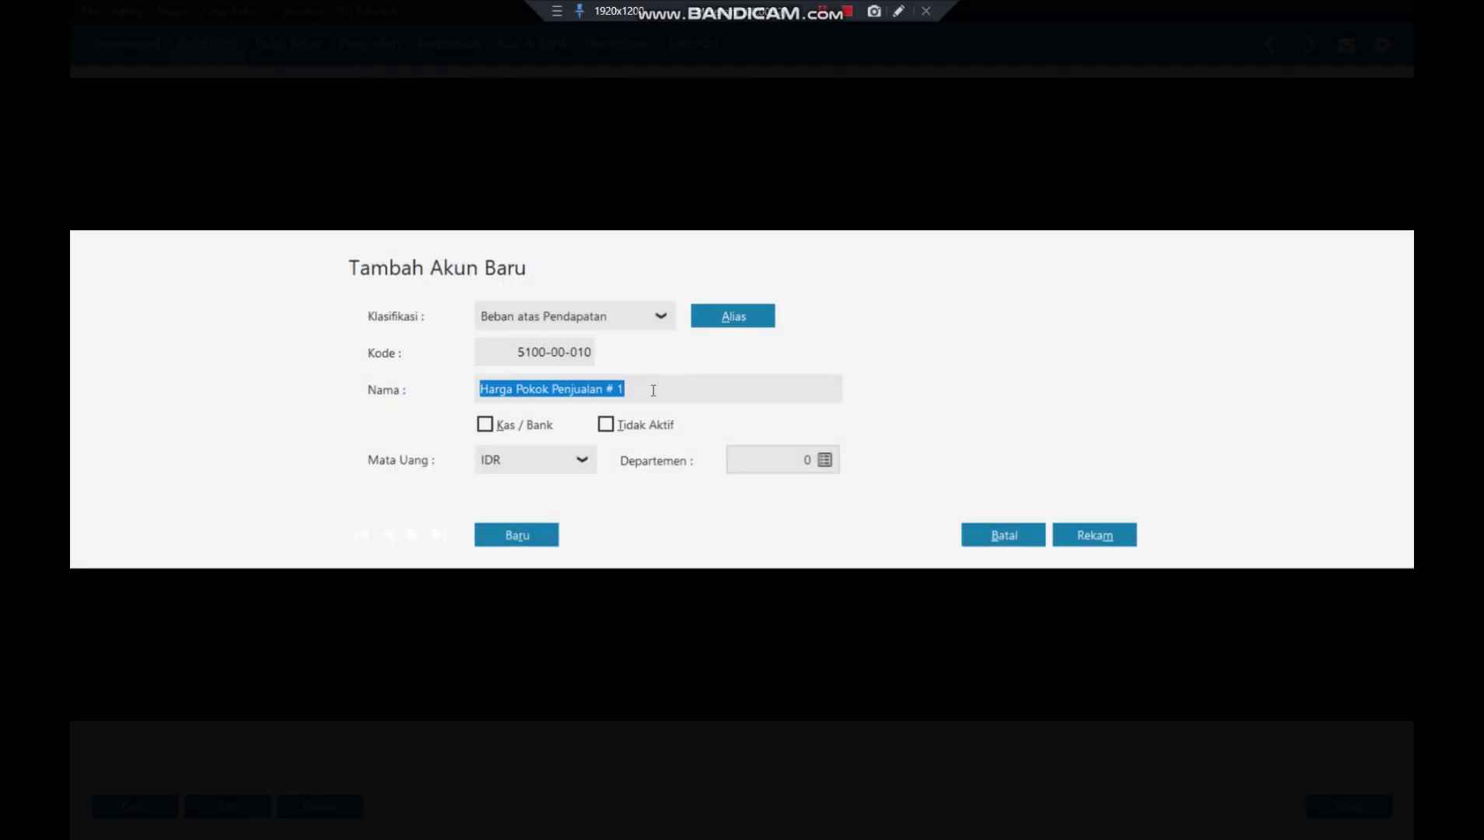
{"action": "left_click", "coordinate": [653, 390]}
{"action": "key", "text": "BackSpace"}
{"action": "key", "text": "BackSpace"}
{"action": "key", "text": "BackSpace"}
{"action": "key", "text": "BackSpace"}
{"action": "key", "text": "BackSpace"}
{"action": "key", "text": "BackSpace"}
{"action": "key", "text": "BackSpace"}
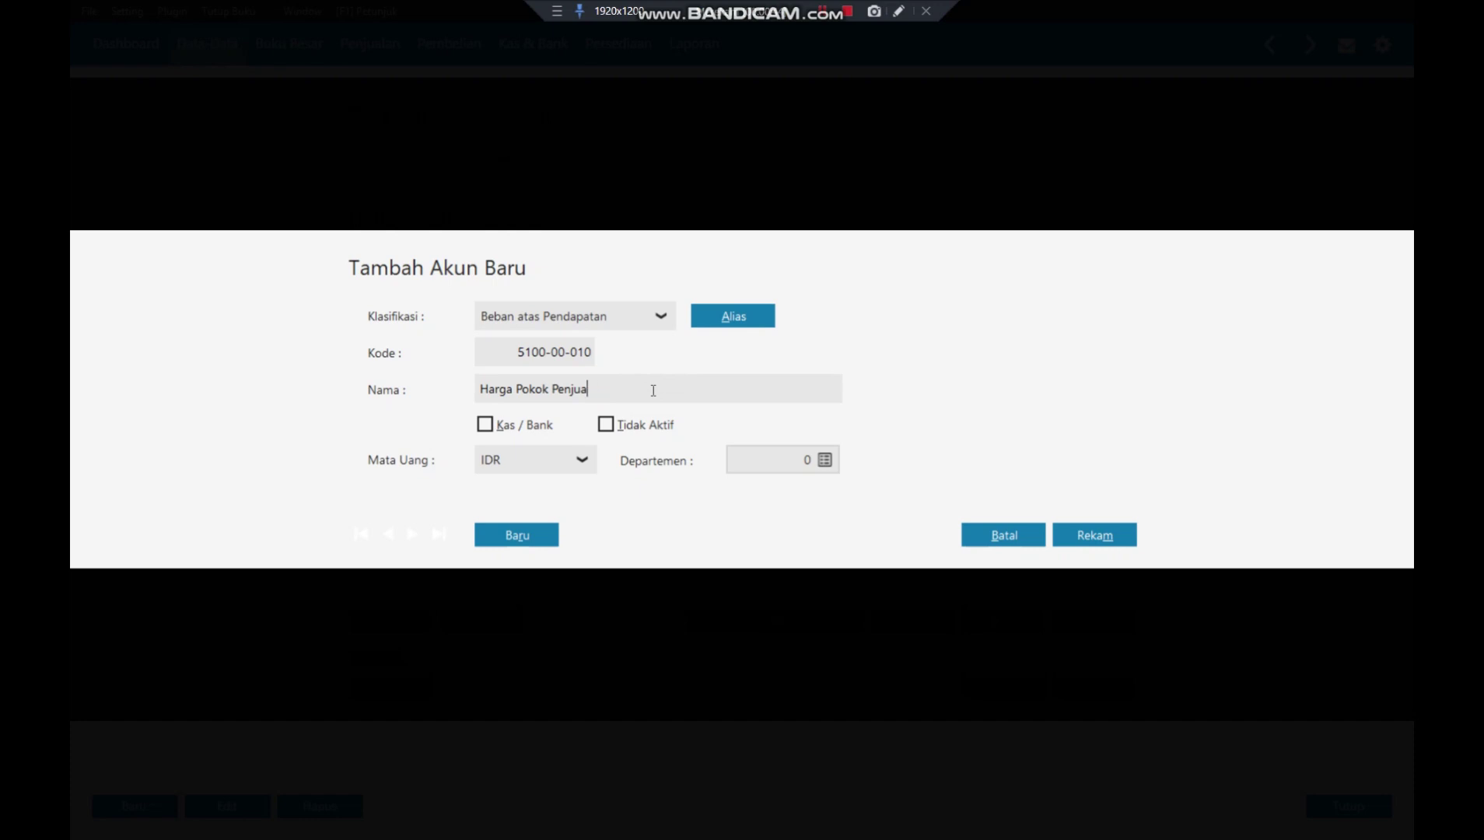
{"action": "key", "text": "BackSpace"}
{"action": "key", "text": "BackSpace"}
{"action": "key", "text": "BackSpace"}
{"action": "key", "text": "BackSpace"}
{"action": "key", "text": "BackSpace"}
{"action": "key", "text": "BackSpace"}
{"action": "key", "text": "BackSpace"}
{"action": "key", "text": "BackSpace"}
{"action": "type", "text": "k Gamis"}
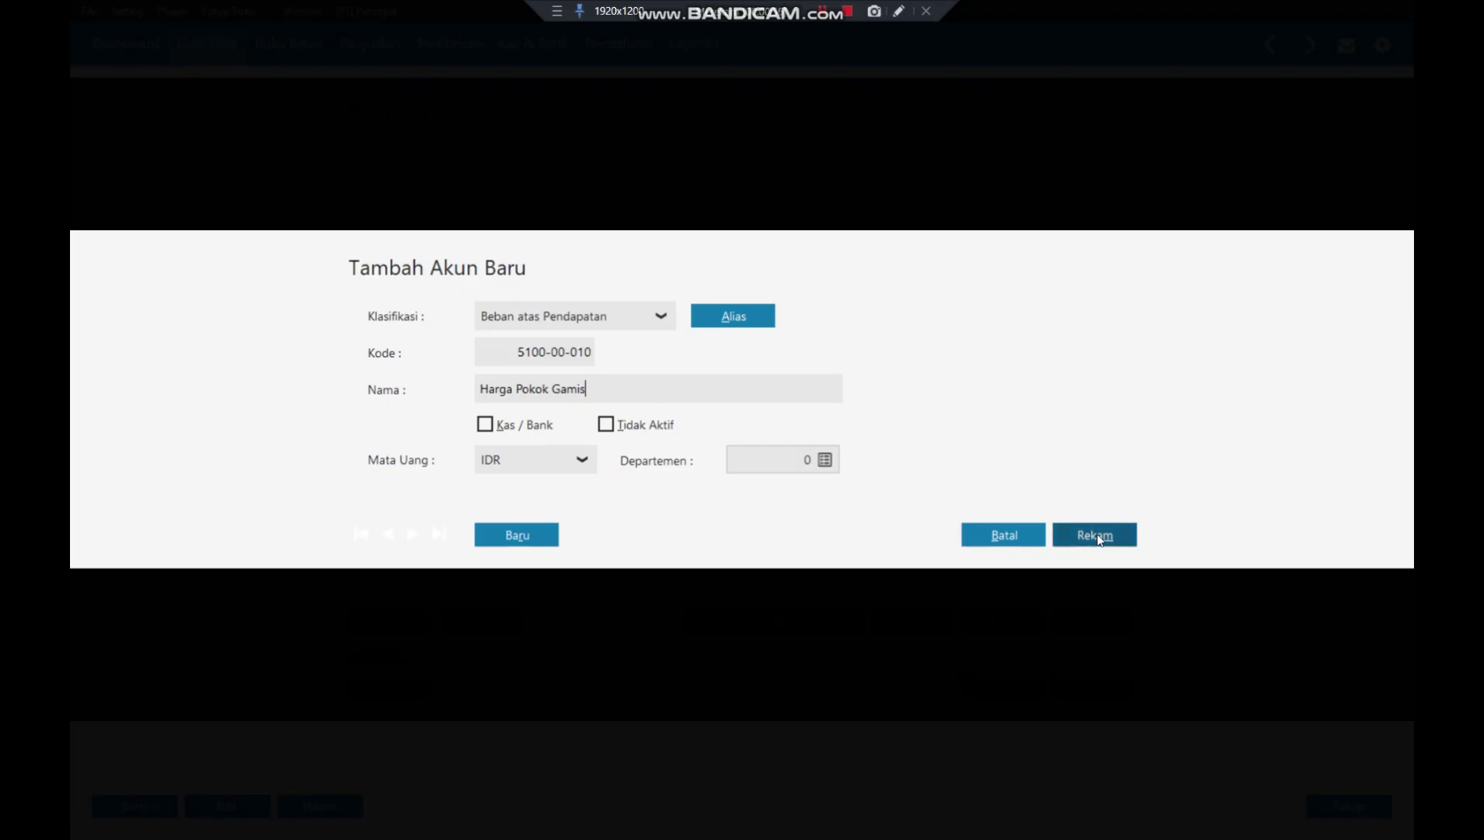
{"action": "left_click", "coordinate": [1097, 536]}
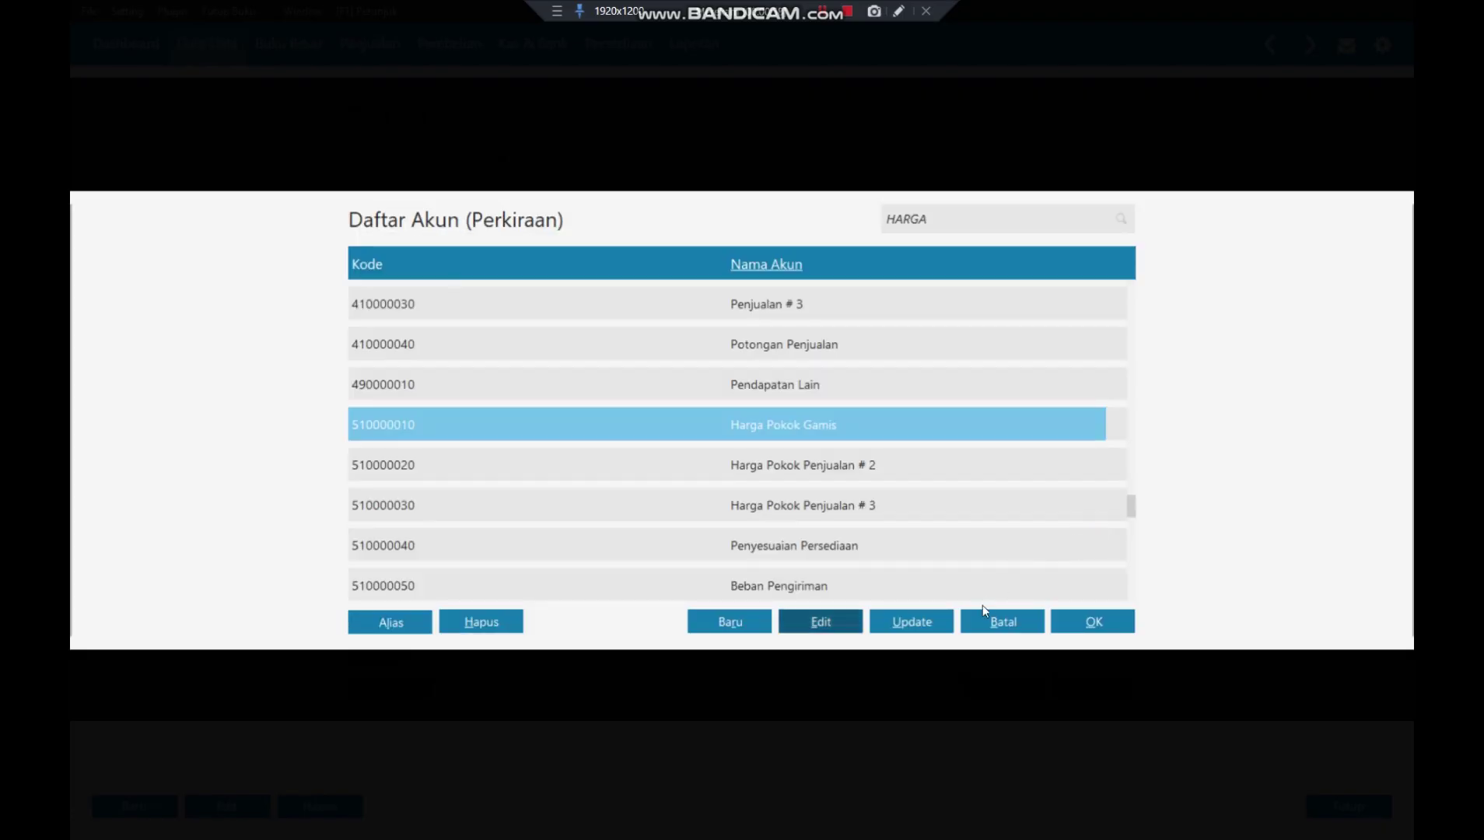
{"action": "left_click", "coordinate": [1095, 622]}
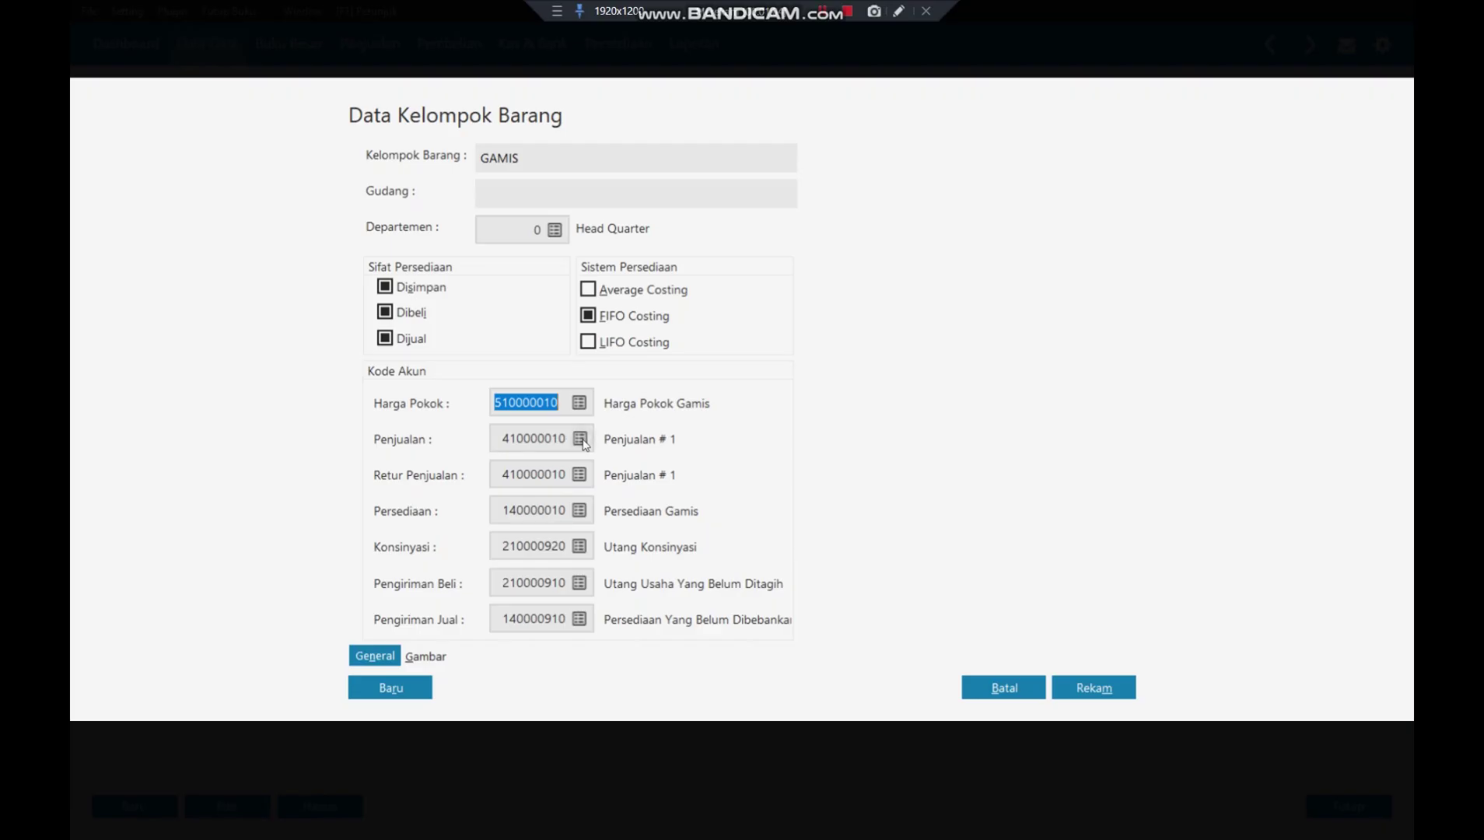
{"action": "left_click", "coordinate": [580, 440]}
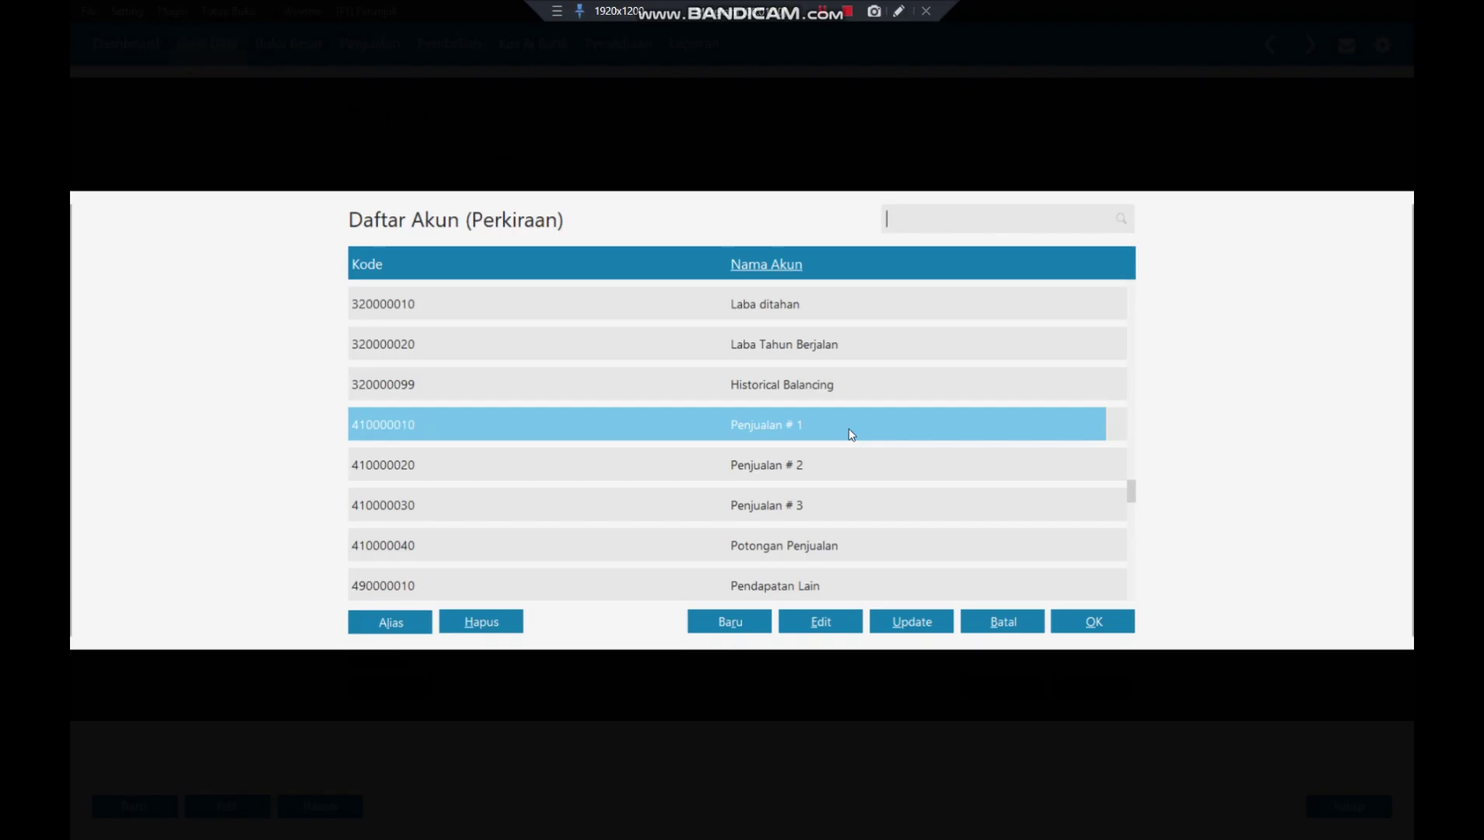
{"action": "type", "text": "ga"}
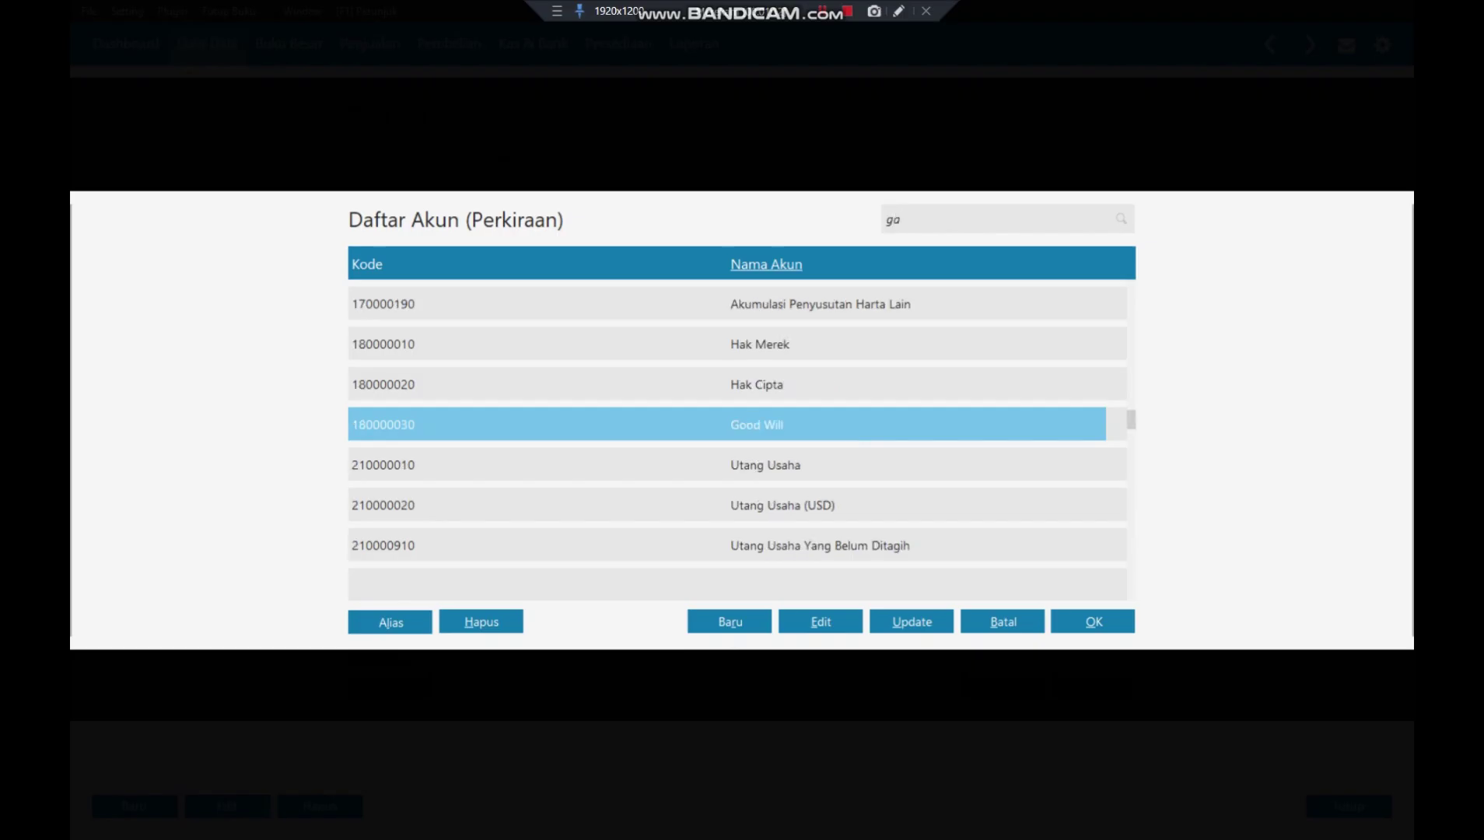
{"action": "type", "text": "mis"}
{"action": "key", "text": "BackSpace"}
{"action": "key", "text": "BackSpace"}
{"action": "key", "text": "BackSpace"}
{"action": "key", "text": "BackSpace"}
{"action": "key", "text": "BackSpace"}
{"action": "type", "text": "penju"}
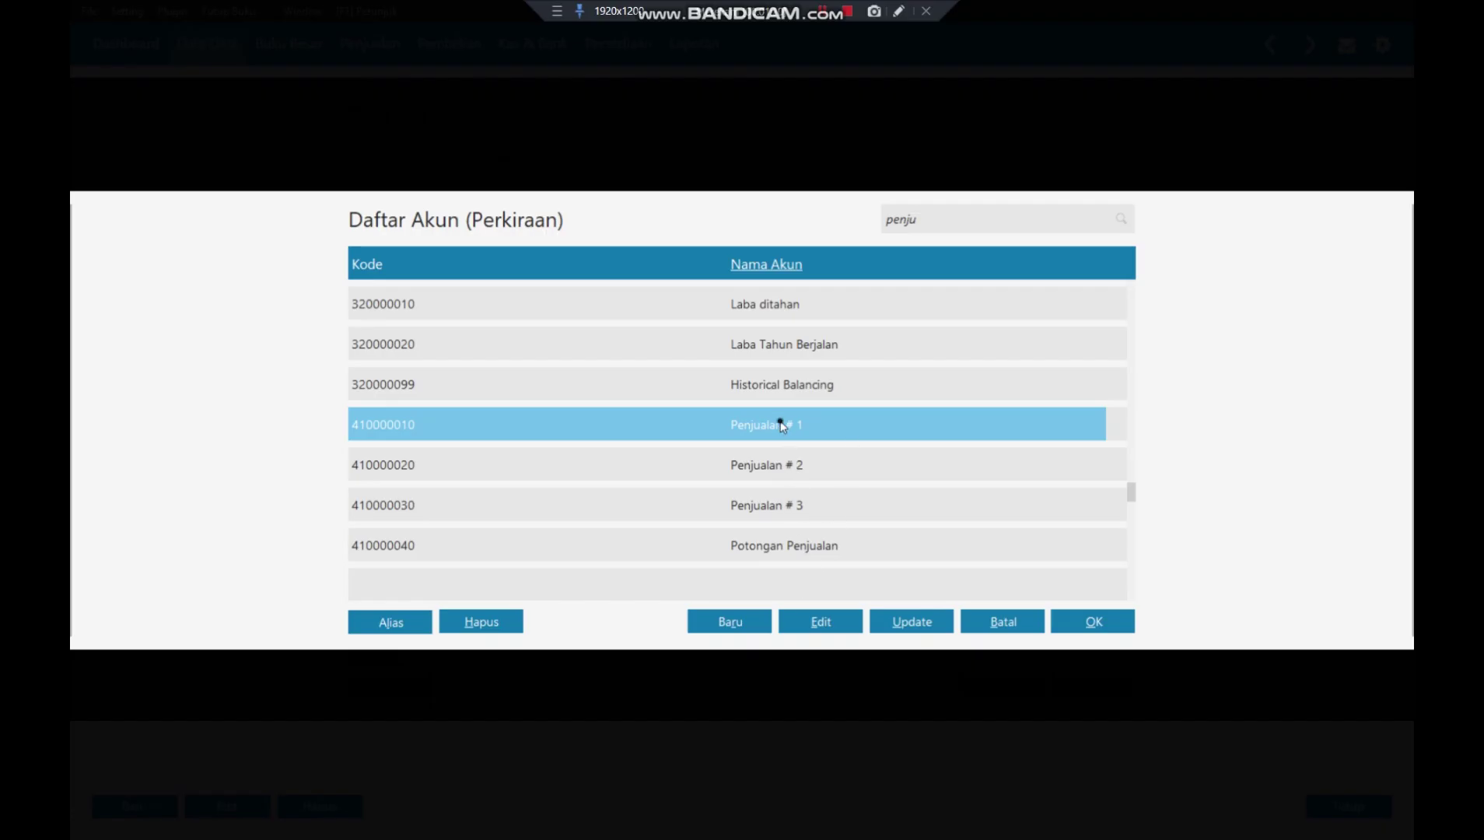
{"action": "left_click", "coordinate": [818, 625]}
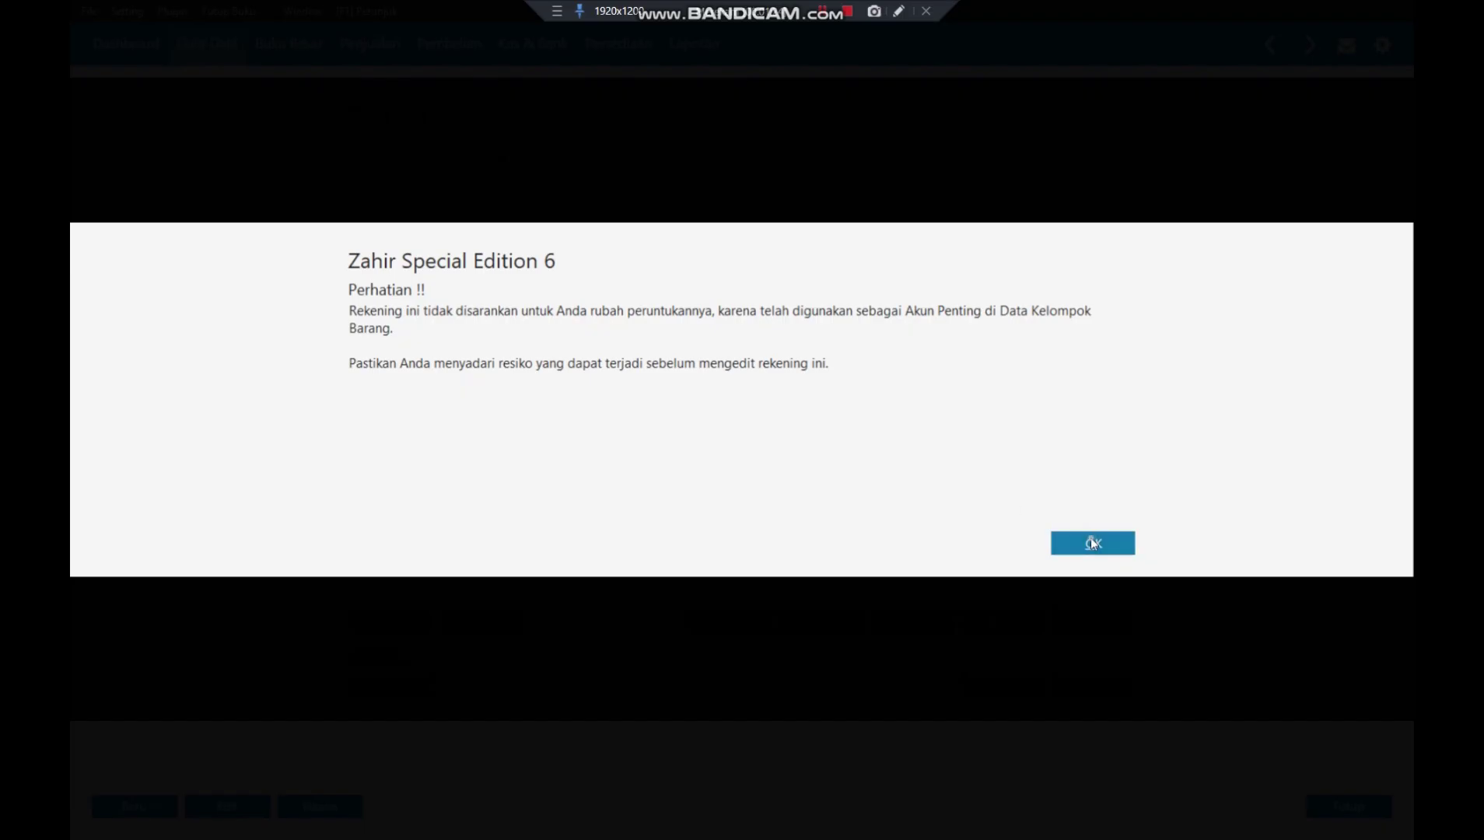
{"action": "left_click", "coordinate": [1092, 543]}
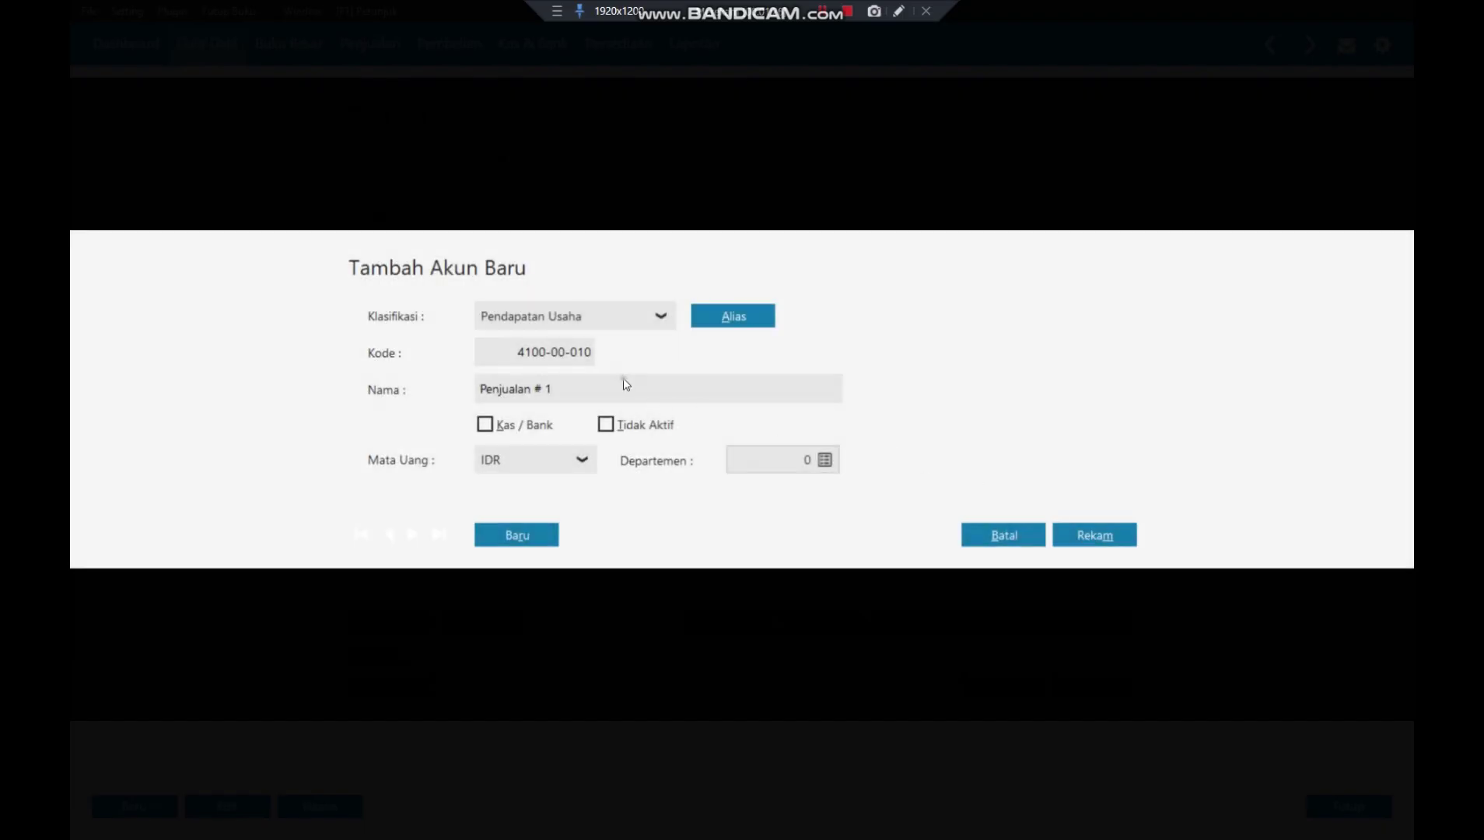
- Rename the account Penjualan Gamis, save it, and assign it as GAMIS's sales account
{"action": "left_click", "coordinate": [585, 392]}
{"action": "left_click", "coordinate": [585, 392]}
{"action": "key", "text": "BackSpace"}
{"action": "key", "text": "BackSpace"}
{"action": "key", "text": "BackSpace"}
{"action": "type", "text": "Gamis"}
{"action": "left_click", "coordinate": [1103, 541]}
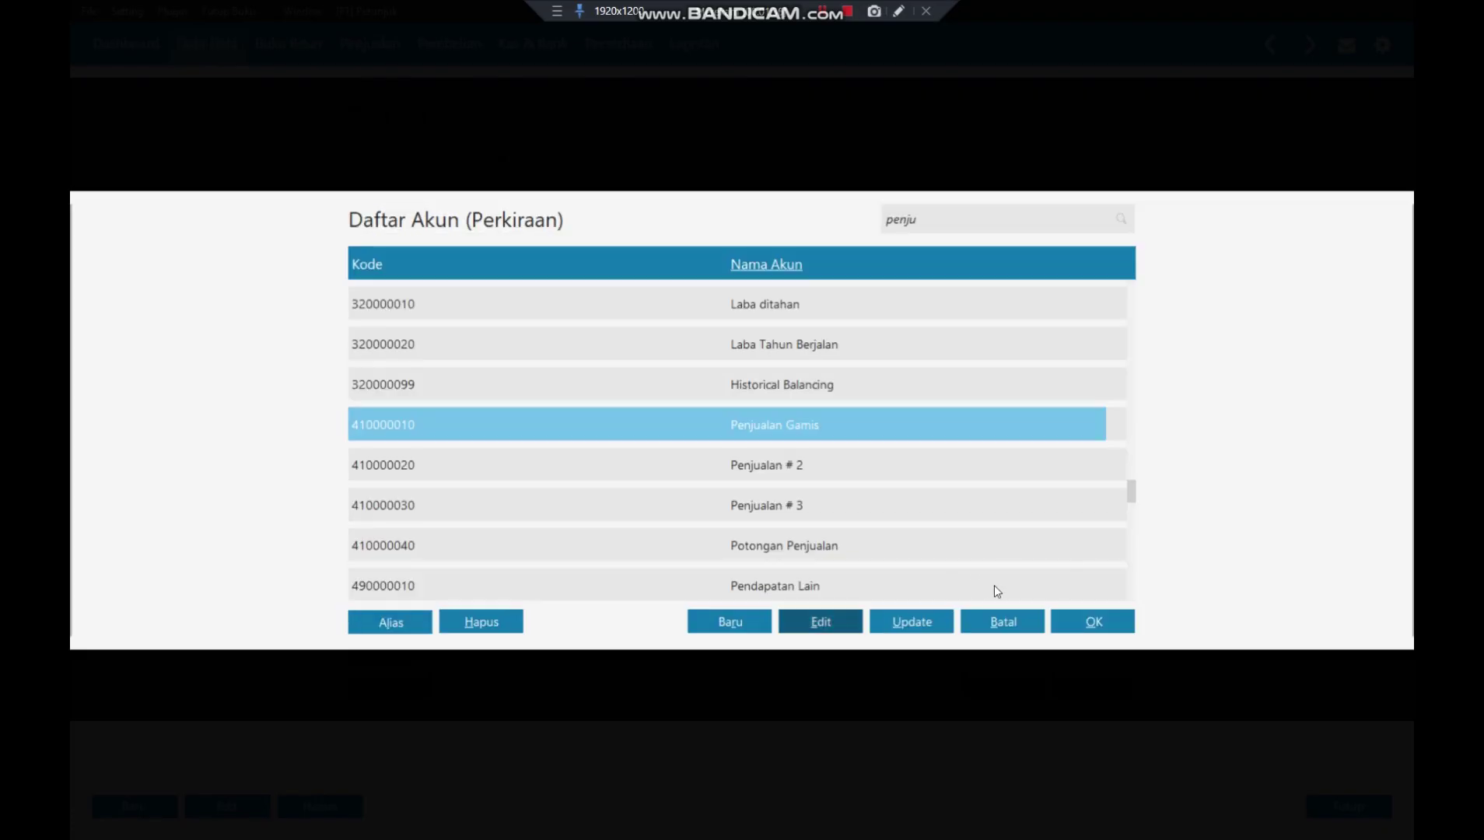
{"action": "left_click", "coordinate": [1090, 620]}
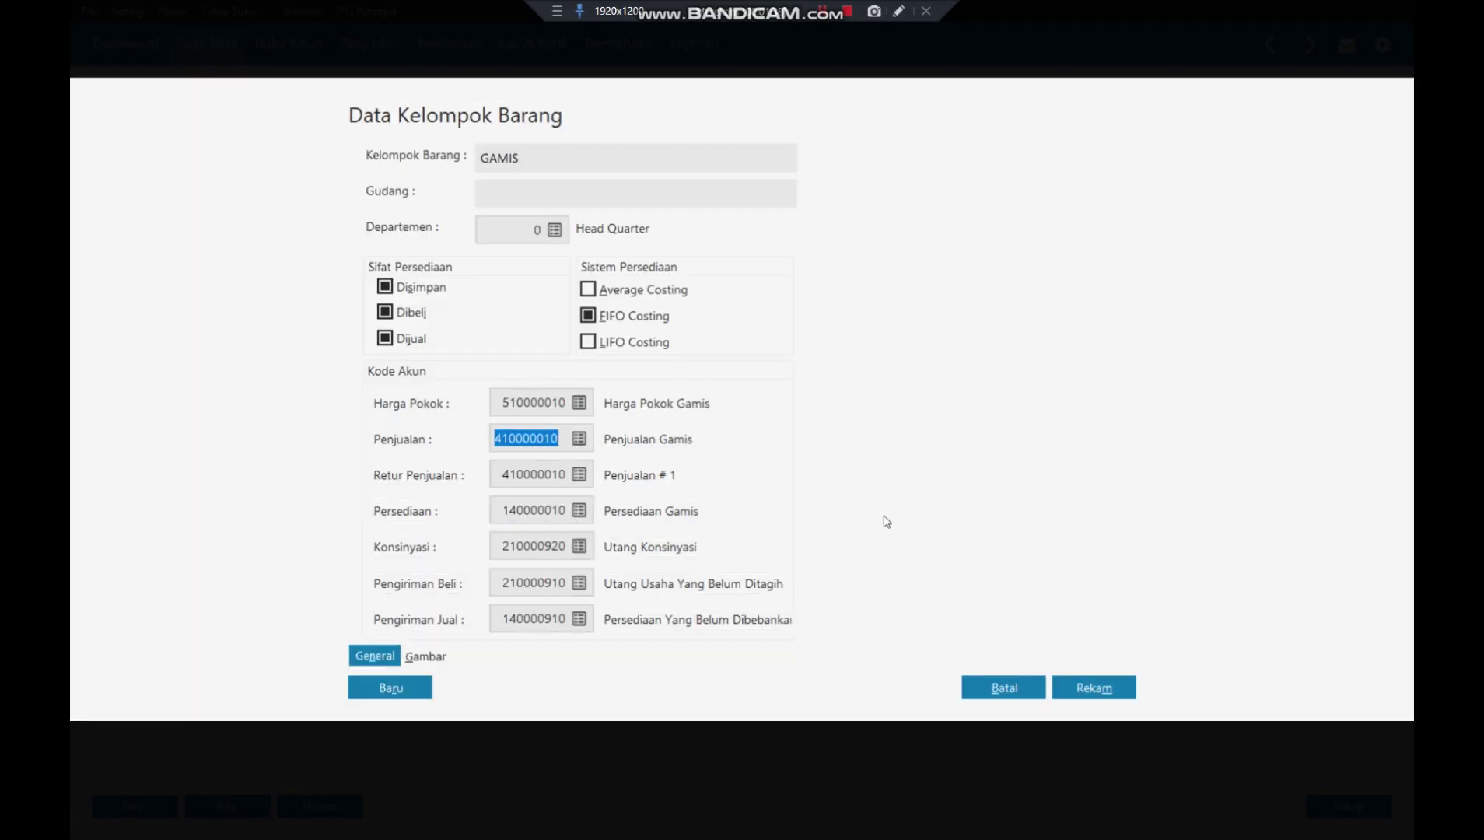
- Search the sales return account lookup for 'retur' and accept the highlighted account
{"action": "left_click", "coordinate": [579, 475]}
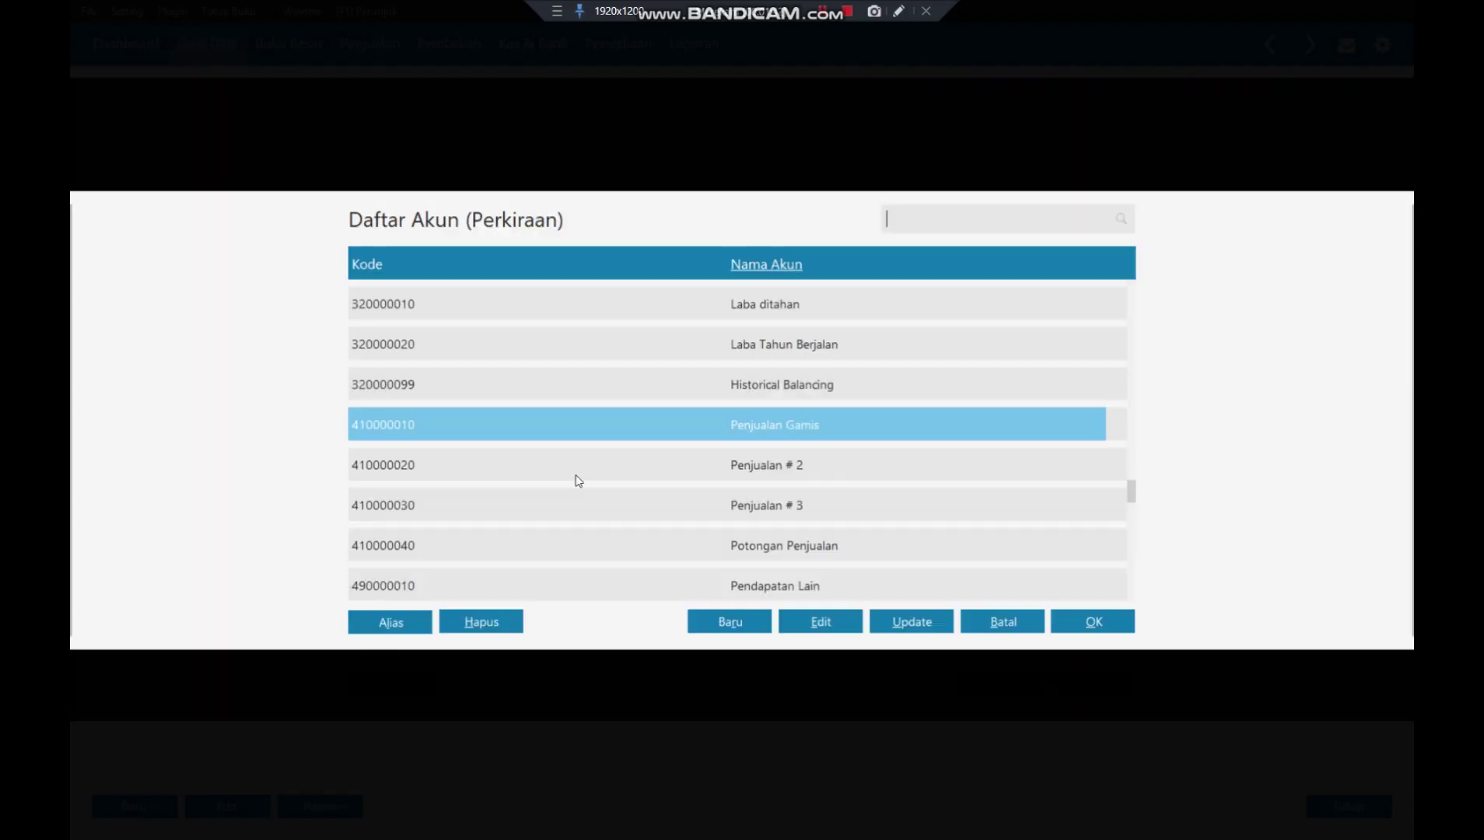
{"action": "type", "text": "r"}
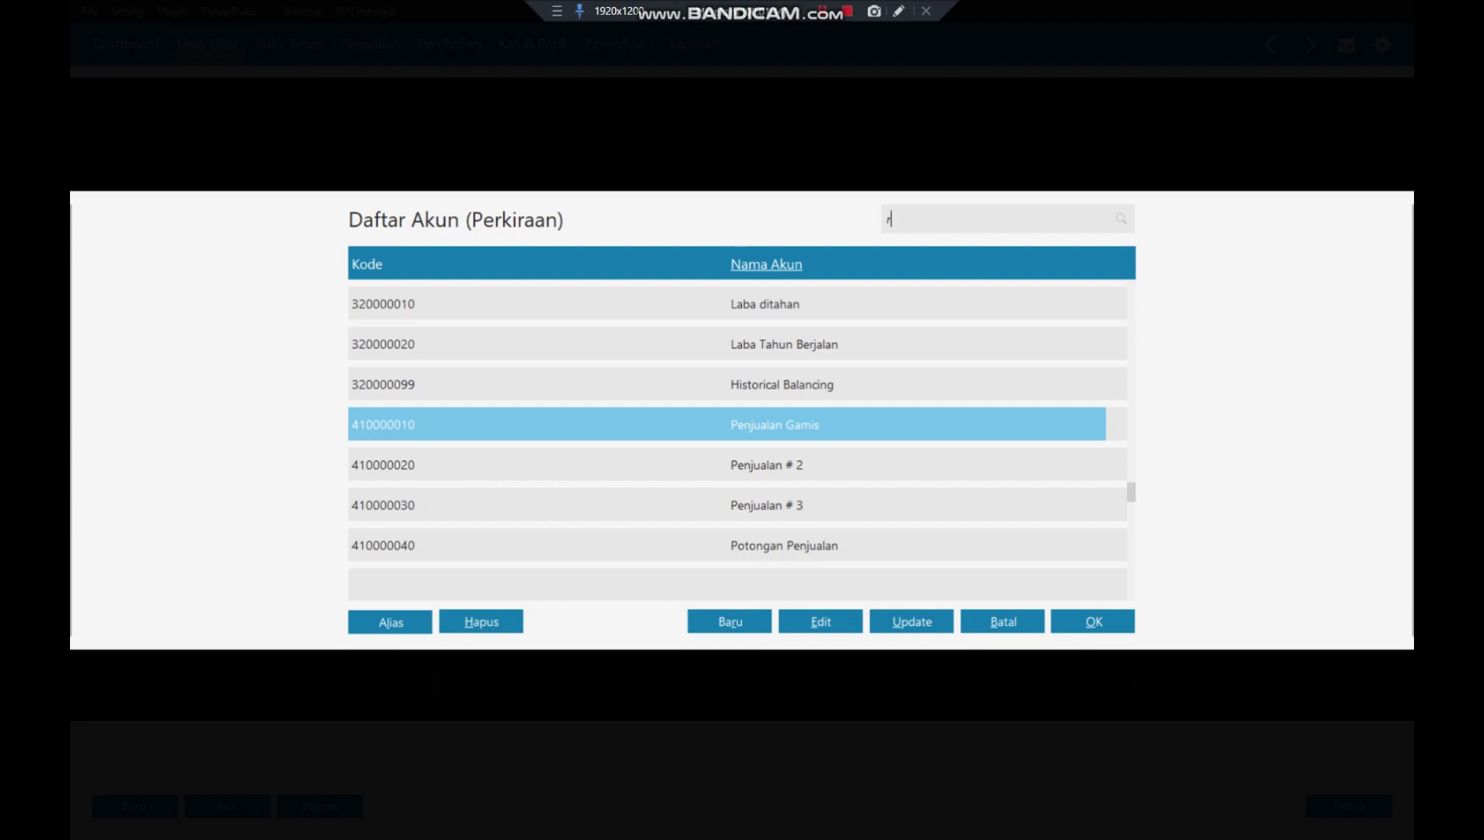
{"action": "type", "text": "etur"}
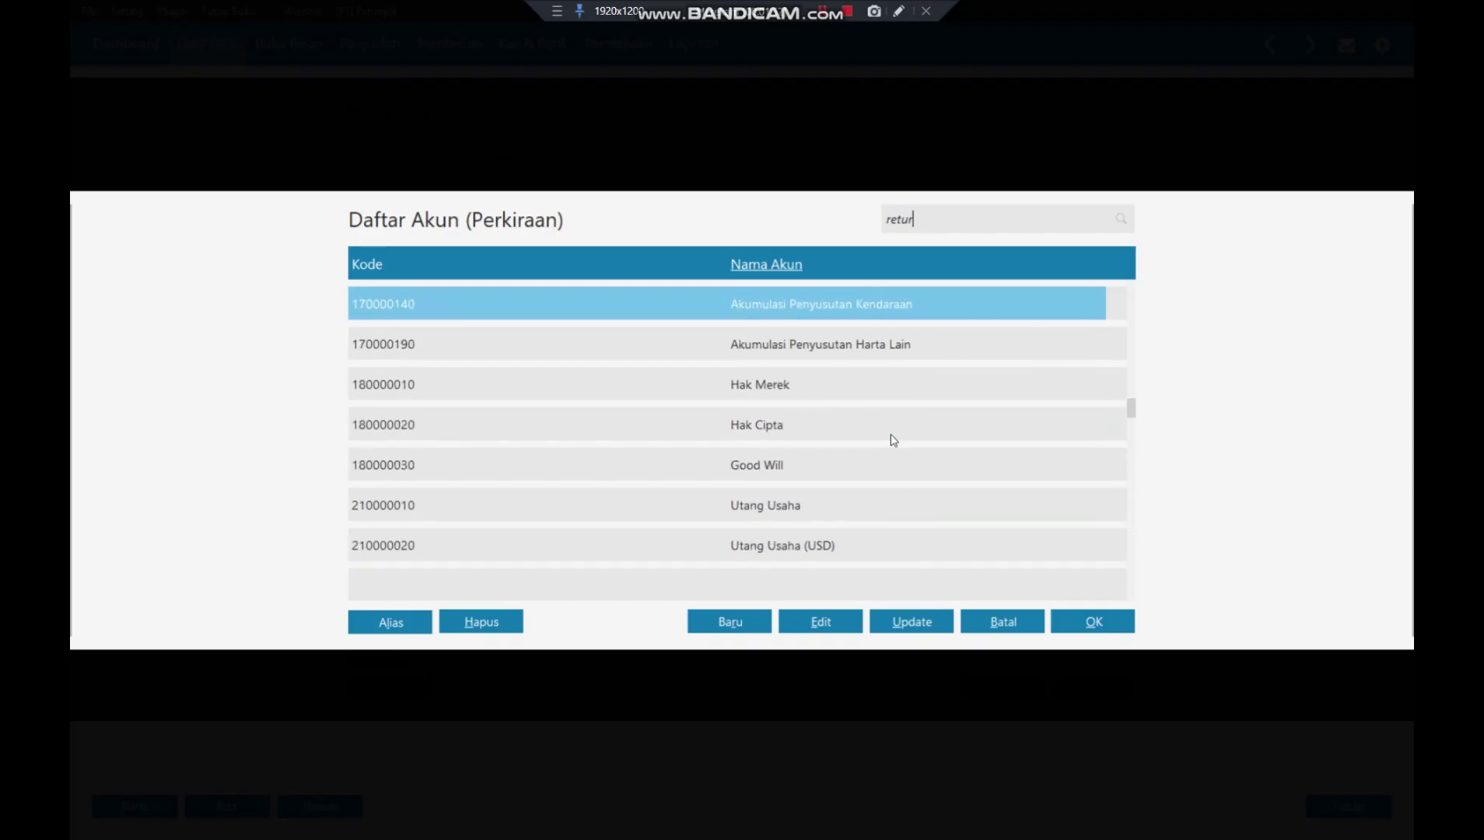
{"action": "key", "text": "BackSpace"}
{"action": "key", "text": "BackSpace"}
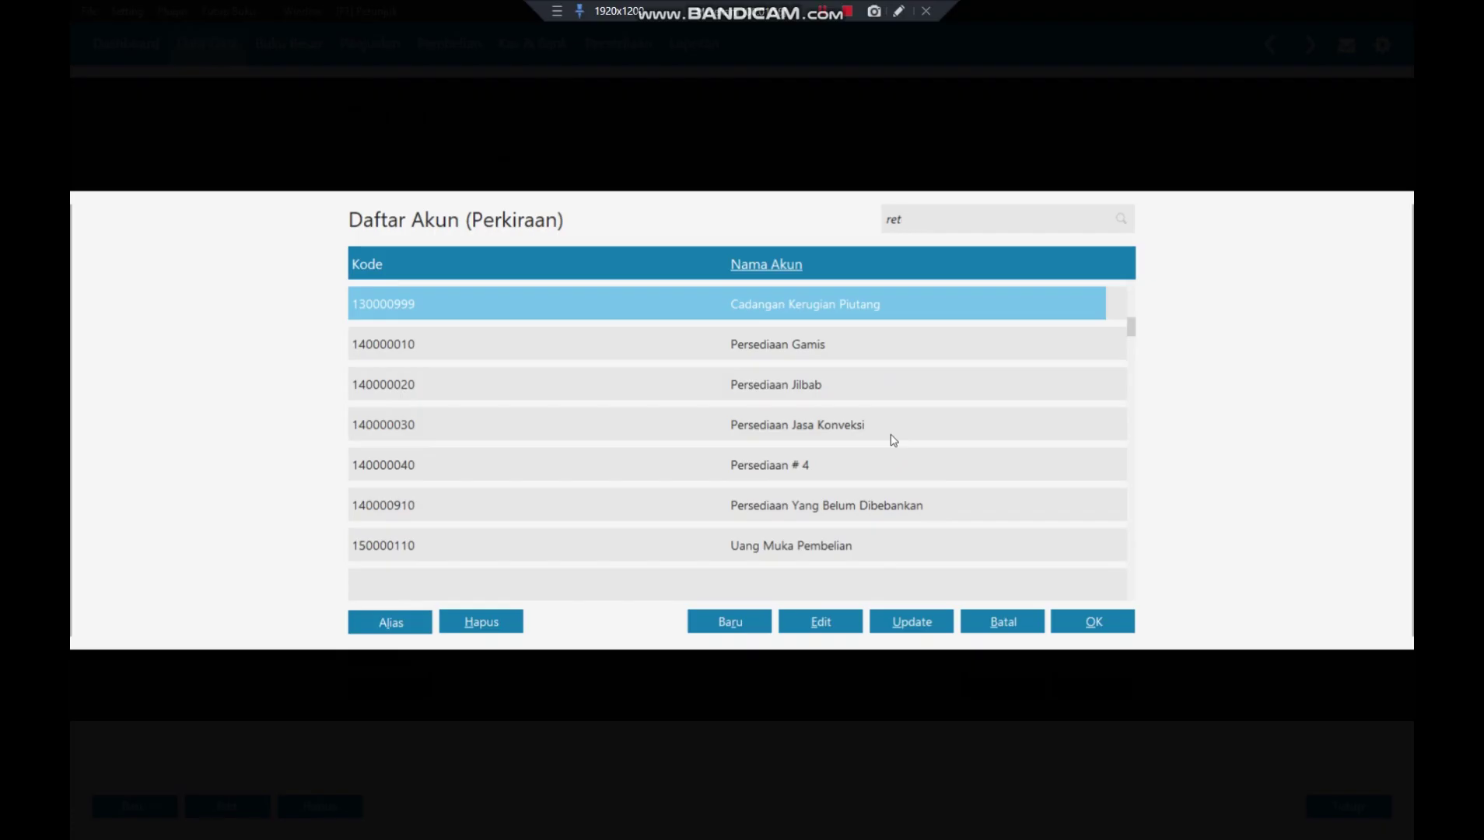
{"action": "key", "text": "Return"}
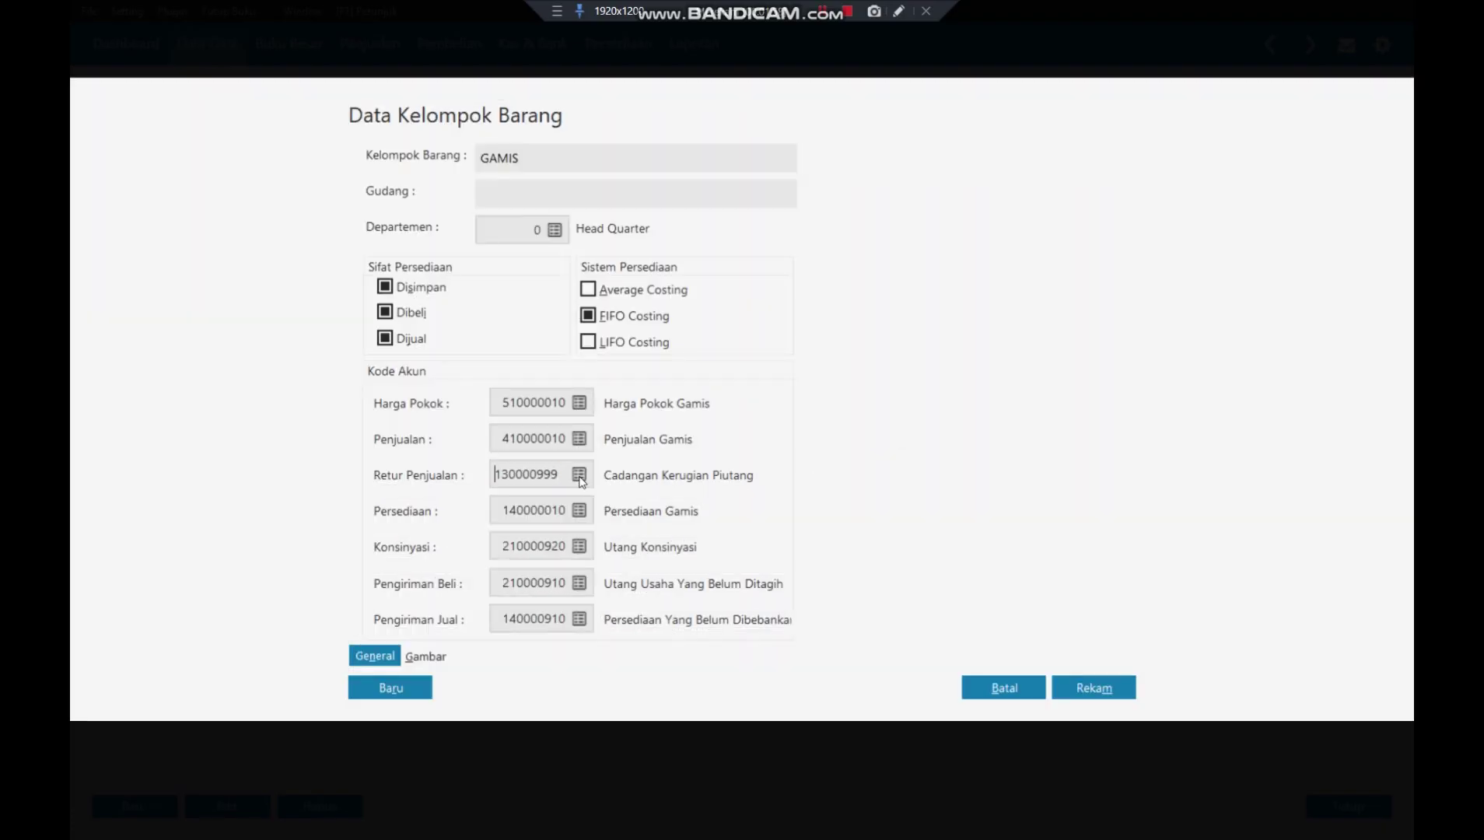
- Search 'retur penju' and set 410000010 Penjualan Gamis as GAMIS's sales return account
{"action": "left_click", "coordinate": [578, 476]}
{"action": "type", "text": "re"}
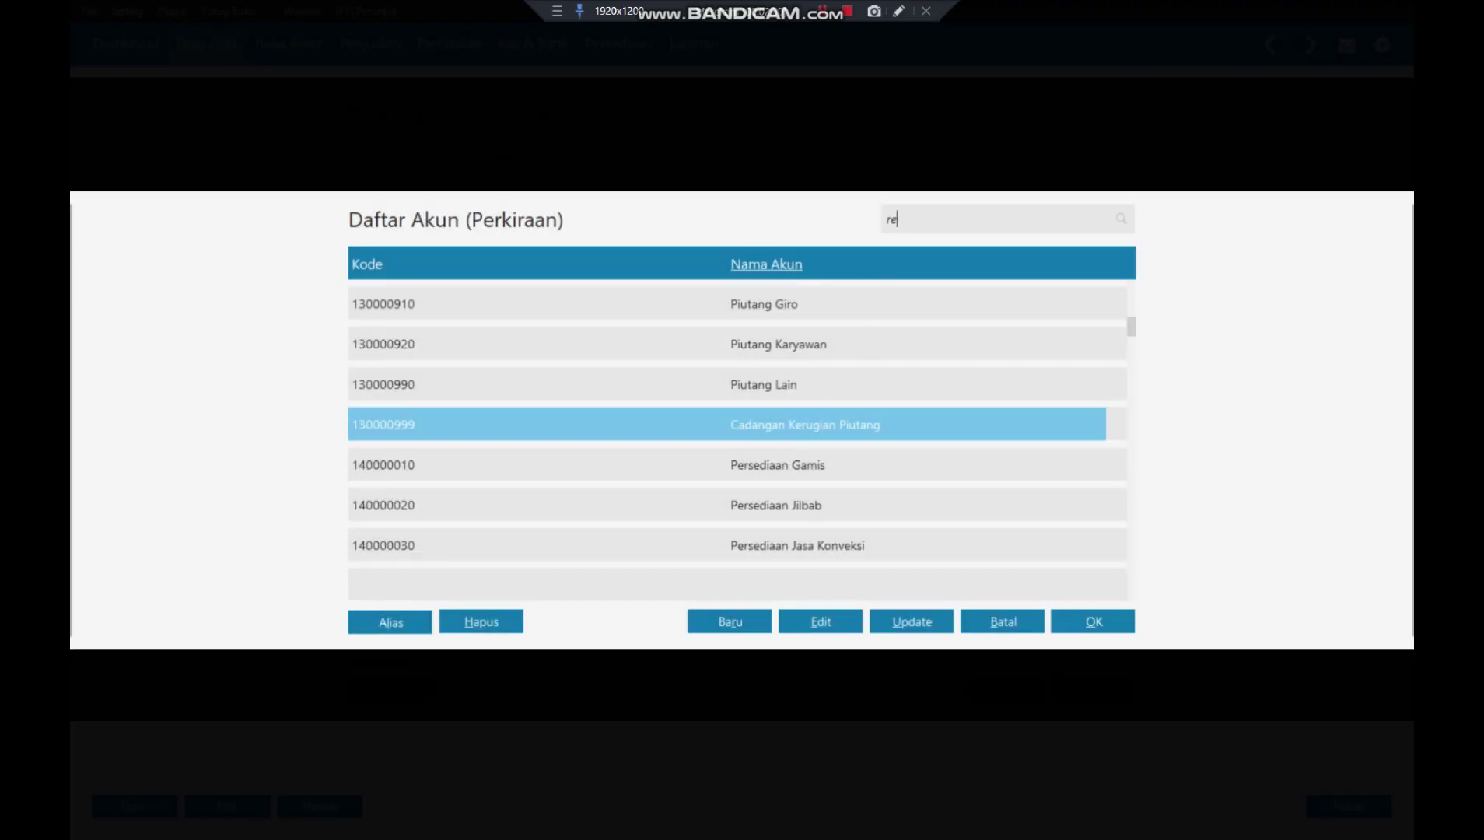
{"action": "type", "text": "tur penju"}
{"action": "key", "text": "Down"}
{"action": "key", "text": "Down"}
{"action": "key", "text": "Down"}
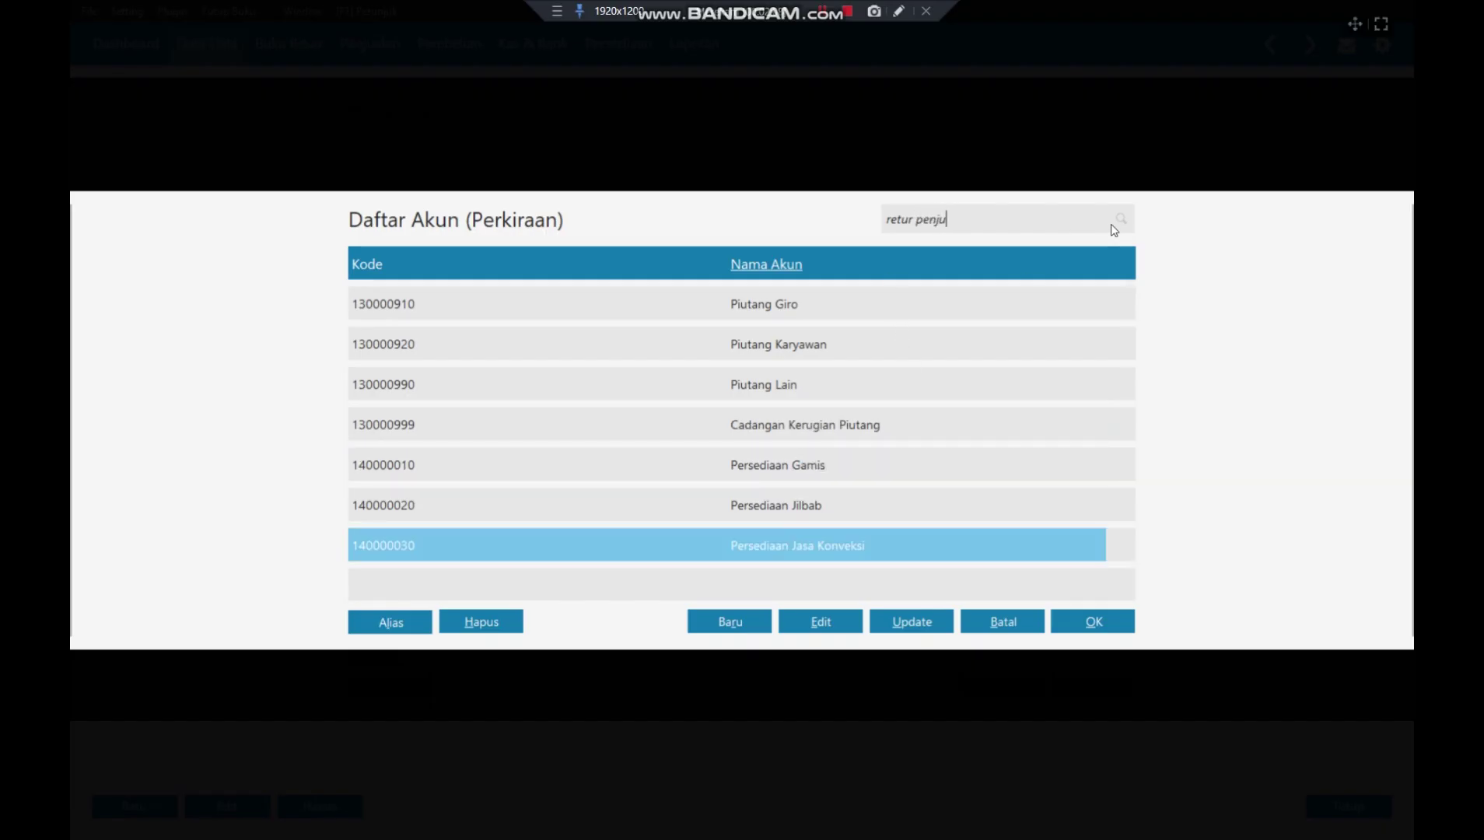
{"action": "key", "text": "Down"}
{"action": "key", "text": "Down"}
{"action": "key", "text": "Down"}
{"action": "key", "text": "Down"}
{"action": "key", "text": "Down"}
{"action": "key", "text": "Down"}
{"action": "key", "text": "Down"}
{"action": "key", "text": "Down"}
{"action": "key", "text": "Down"}
{"action": "key", "text": "Down"}
{"action": "key", "text": "Down"}
{"action": "key", "text": "Down"}
{"action": "key", "text": "Down"}
{"action": "key", "text": "Down"}
{"action": "key", "text": "Down"}
{"action": "key", "text": "Down"}
{"action": "key", "text": "Down"}
{"action": "key", "text": "Down"}
{"action": "key", "text": "Down"}
{"action": "key", "text": "Down"}
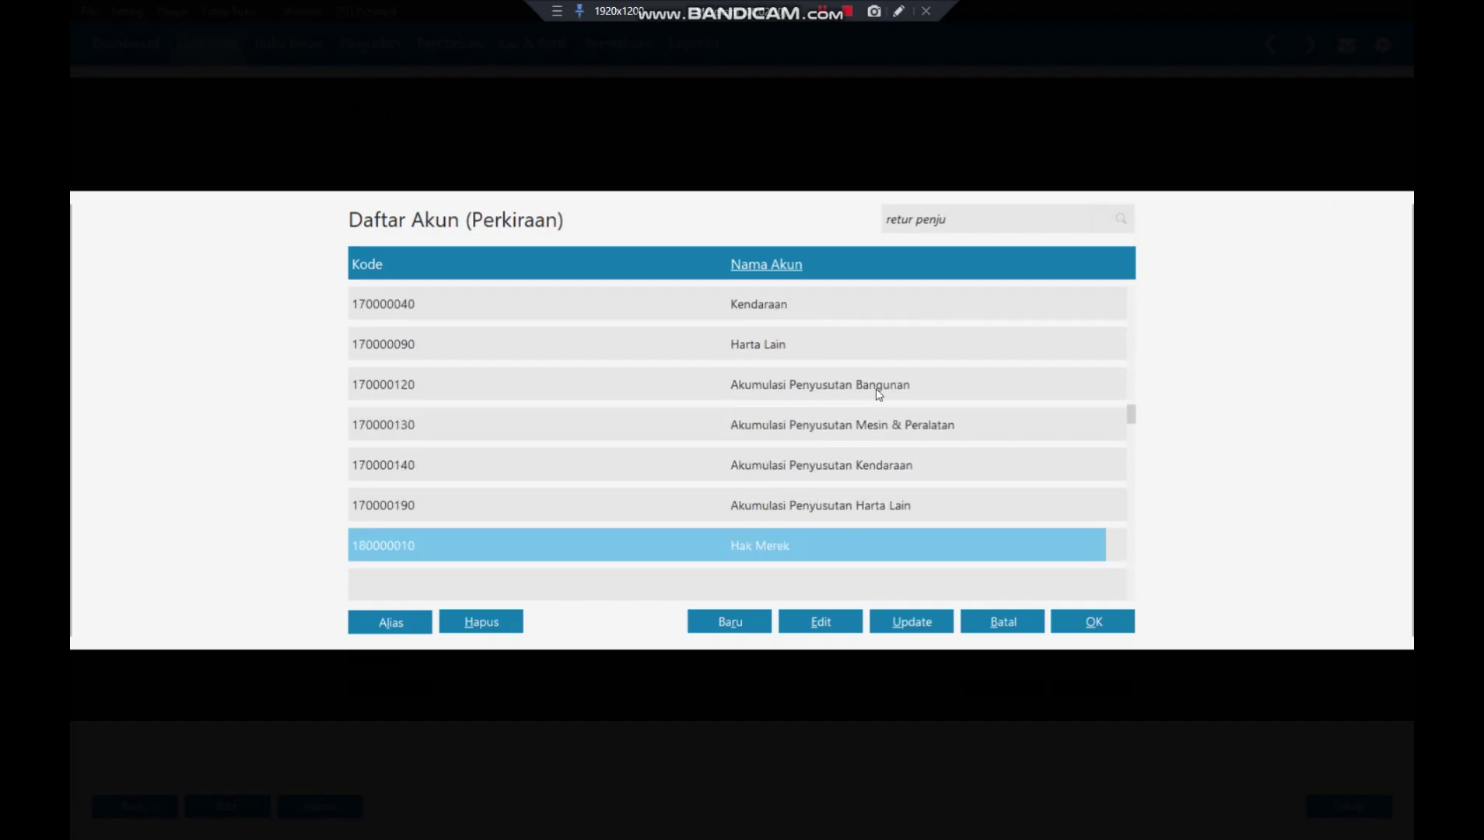
{"action": "key", "text": "Down"}
{"action": "key", "text": "Down"}
{"action": "key", "text": "Down"}
{"action": "key", "text": "Down"}
{"action": "key", "text": "Down"}
{"action": "key", "text": "Down"}
{"action": "key", "text": "Down"}
{"action": "key", "text": "Down"}
{"action": "key", "text": "Down"}
{"action": "key", "text": "Down"}
{"action": "key", "text": "Down"}
{"action": "key", "text": "Down"}
{"action": "key", "text": "Down"}
{"action": "key", "text": "Down"}
{"action": "key", "text": "Down"}
{"action": "key", "text": "Down"}
{"action": "key", "text": "Down"}
{"action": "key", "text": "Down"}
{"action": "key", "text": "Down"}
{"action": "key", "text": "Down"}
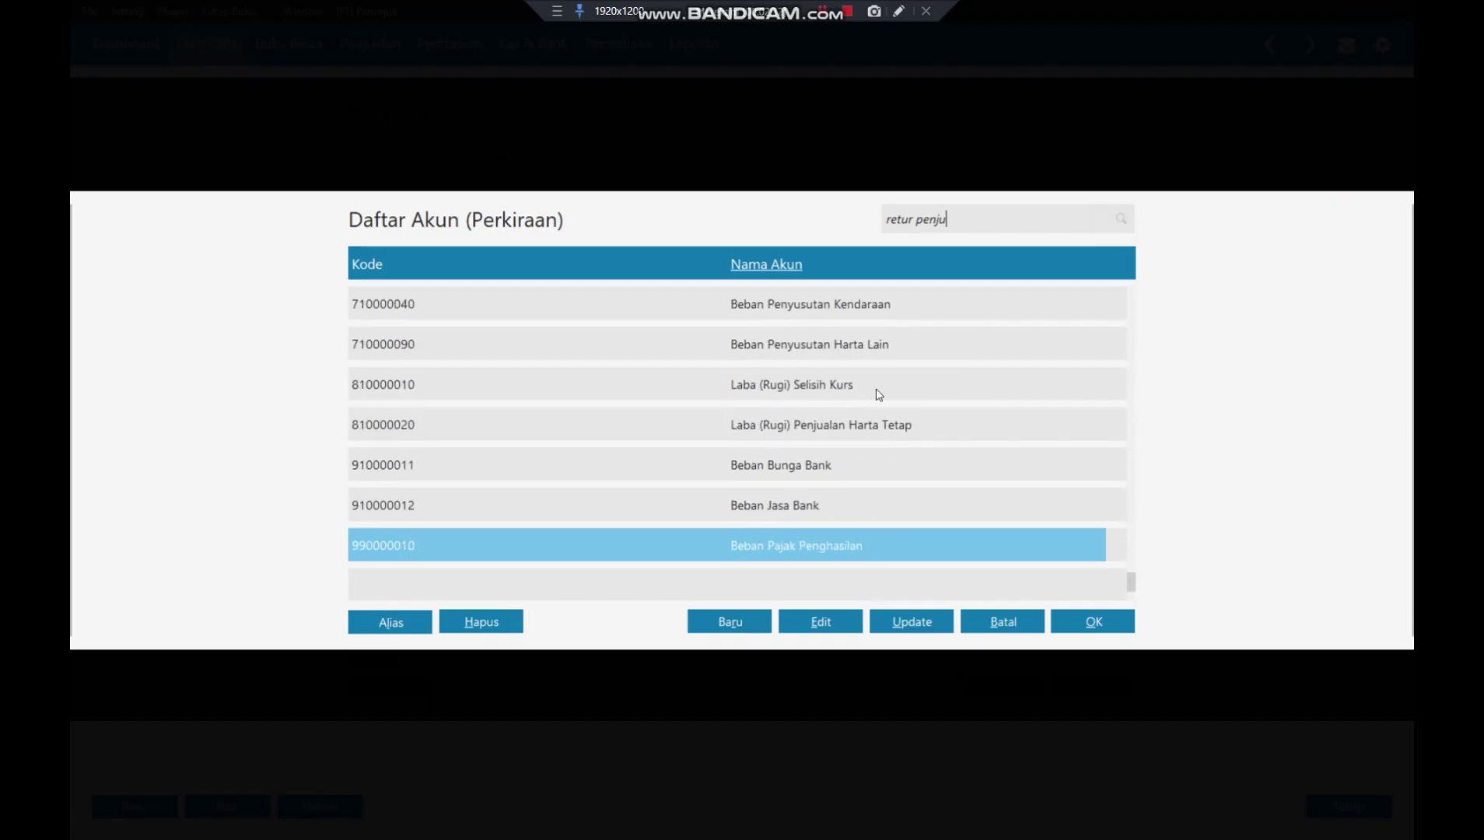
{"action": "key", "text": "Up"}
{"action": "key", "text": "Up"}
{"action": "key", "text": "Up"}
{"action": "key", "text": "Up"}
{"action": "key", "text": "Up"}
{"action": "key", "text": "Up"}
{"action": "key", "text": "Up"}
{"action": "key", "text": "Up"}
{"action": "key", "text": "Up"}
{"action": "key", "text": "Up"}
{"action": "key", "text": "Up"}
{"action": "key", "text": "Up"}
{"action": "key", "text": "Up"}
{"action": "key", "text": "Up"}
{"action": "key", "text": "Up"}
{"action": "key", "text": "Up"}
{"action": "key", "text": "Up"}
{"action": "key", "text": "Up"}
{"action": "key", "text": "Up"}
{"action": "key", "text": "Up"}
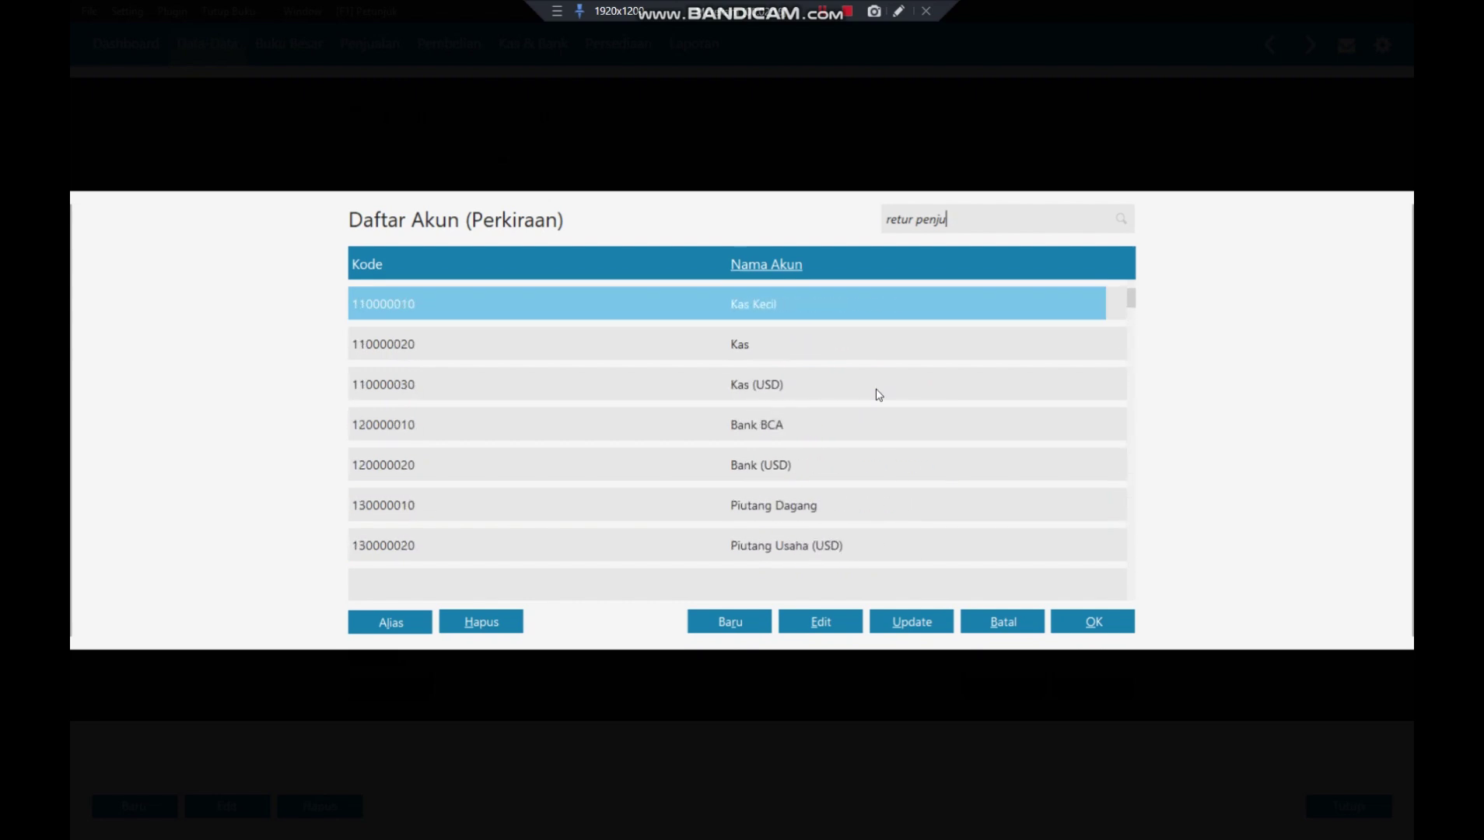
{"action": "key", "text": "Down"}
{"action": "key", "text": "Down"}
{"action": "key", "text": "Down"}
{"action": "key", "text": "Down"}
{"action": "key", "text": "Down"}
{"action": "key", "text": "Down"}
{"action": "key", "text": "Down"}
{"action": "key", "text": "Down"}
{"action": "key", "text": "Down"}
{"action": "key", "text": "Down"}
{"action": "key", "text": "Down"}
{"action": "key", "text": "Down"}
{"action": "key", "text": "Down"}
{"action": "key", "text": "Down"}
{"action": "key", "text": "Down"}
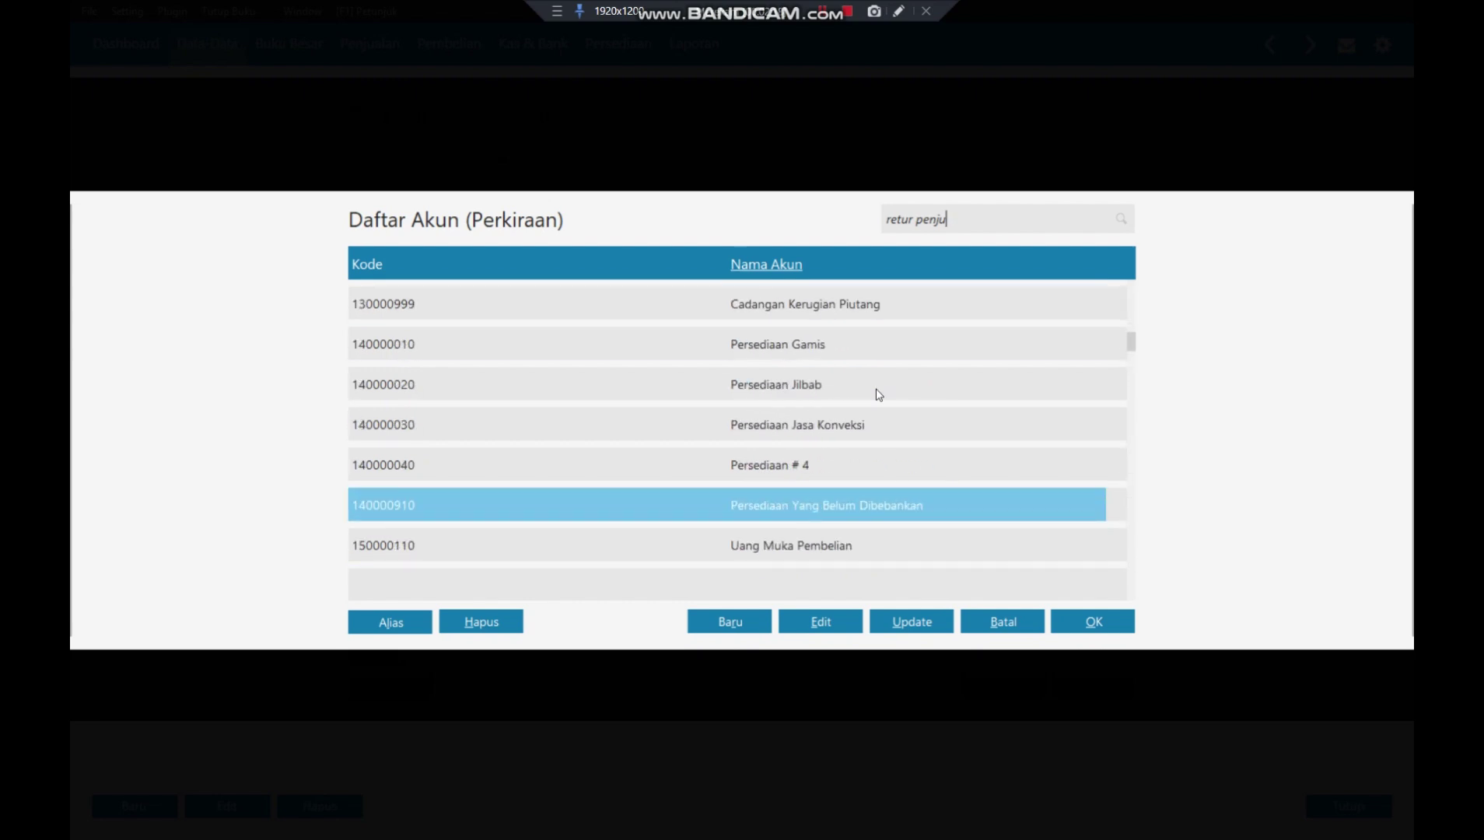
{"action": "key", "text": "Down"}
{"action": "key", "text": "Down"}
{"action": "key", "text": "Down"}
{"action": "key", "text": "Down"}
{"action": "key", "text": "Down"}
{"action": "key", "text": "Down"}
{"action": "key", "text": "Down"}
{"action": "key", "text": "Down"}
{"action": "key", "text": "Down"}
{"action": "key", "text": "Down"}
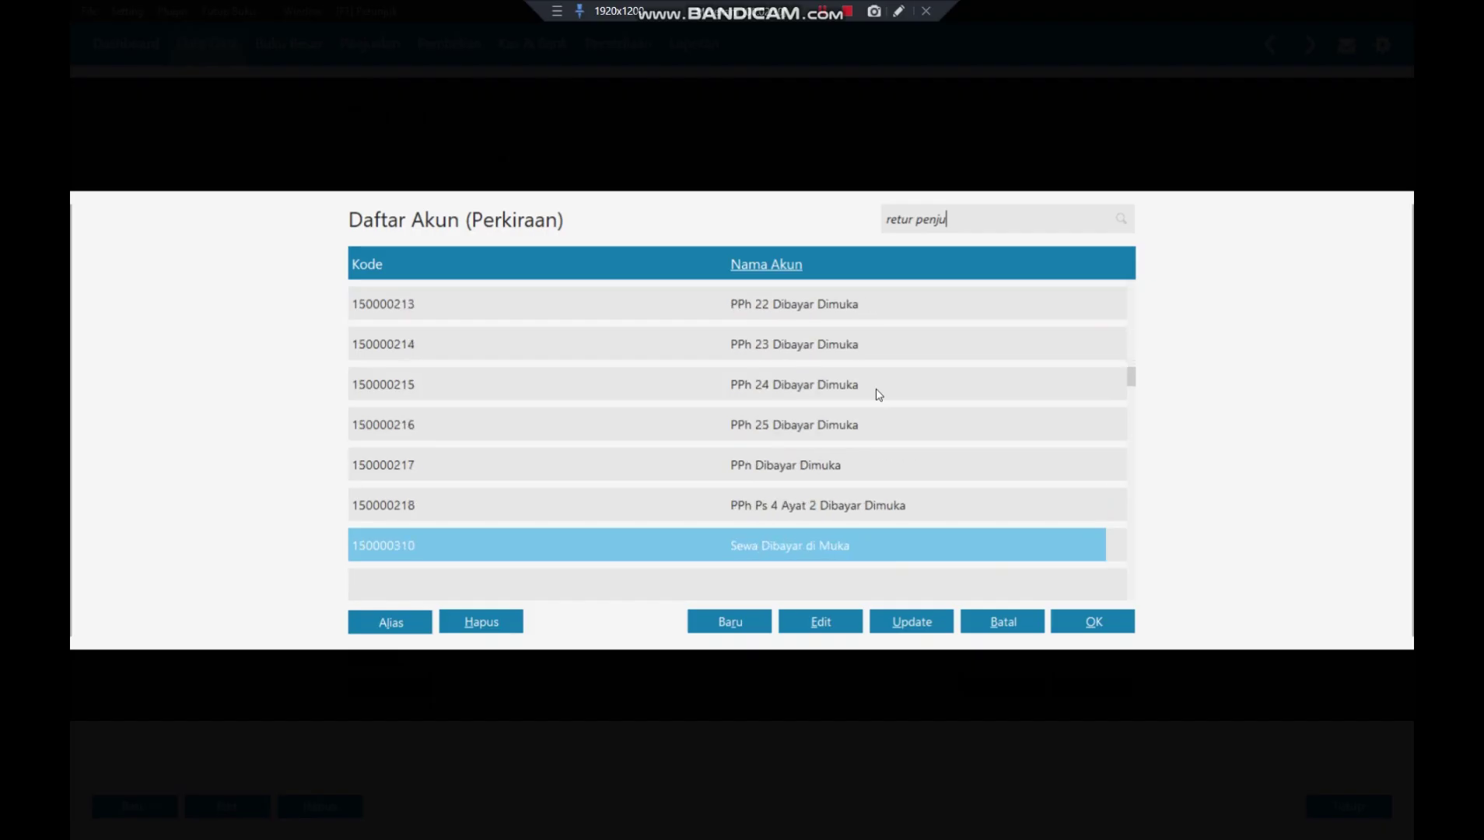
{"action": "key", "text": "Down"}
{"action": "key", "text": "Down"}
{"action": "key", "text": "Down"}
{"action": "key", "text": "Down"}
{"action": "key", "text": "Down"}
{"action": "key", "text": "Down"}
{"action": "key", "text": "Down"}
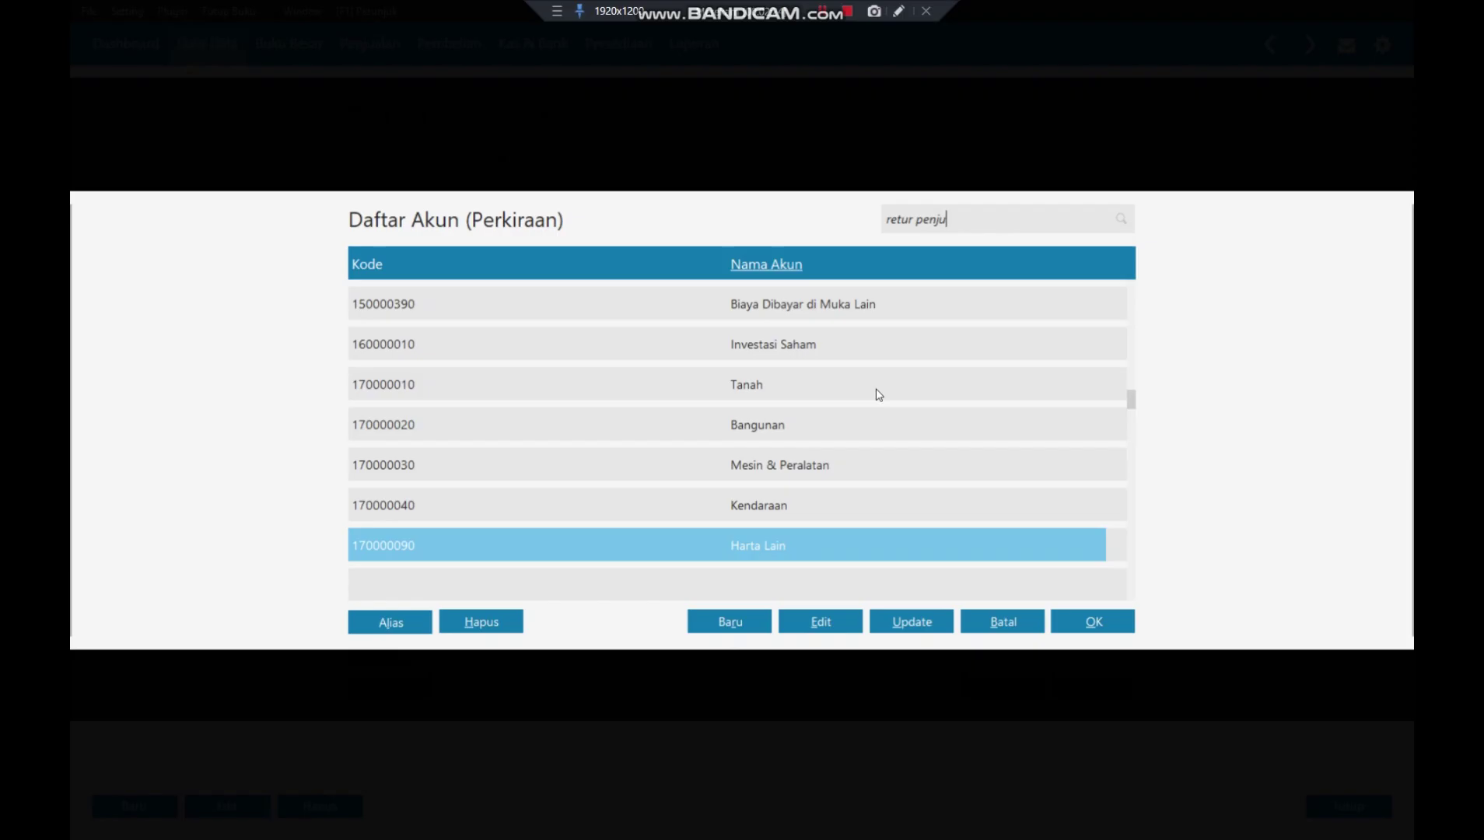
{"action": "key", "text": "Down"}
{"action": "key", "text": "Down"}
{"action": "key", "text": "Down"}
{"action": "key", "text": "Down"}
{"action": "key", "text": "Down"}
{"action": "key", "text": "Down"}
{"action": "key", "text": "Down"}
{"action": "key", "text": "Down"}
{"action": "key", "text": "Down"}
{"action": "key", "text": "Down"}
{"action": "key", "text": "Down"}
{"action": "key", "text": "Down"}
{"action": "key", "text": "Down"}
{"action": "key", "text": "Down"}
{"action": "key", "text": "Down"}
{"action": "key", "text": "Down"}
{"action": "key", "text": "Down"}
{"action": "key", "text": "Down"}
{"action": "key", "text": "Down"}
{"action": "key", "text": "Down"}
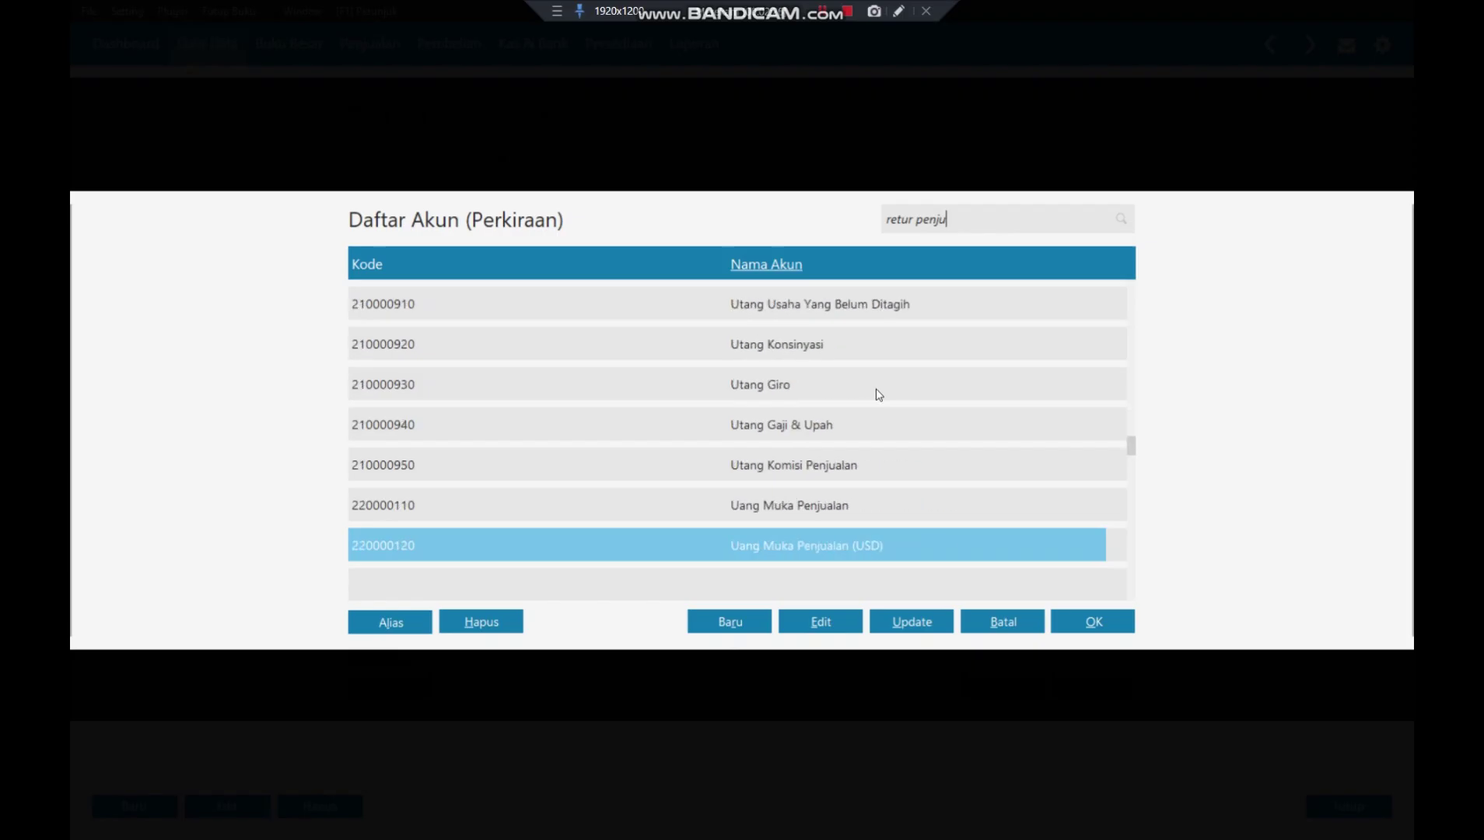
{"action": "key", "text": "Down"}
{"action": "key", "text": "Down"}
{"action": "key", "text": "Down"}
{"action": "key", "text": "Down"}
{"action": "key", "text": "Down"}
{"action": "key", "text": "Down"}
{"action": "key", "text": "Down"}
{"action": "key", "text": "Down"}
{"action": "key", "text": "Down"}
{"action": "key", "text": "Down"}
{"action": "key", "text": "Down"}
{"action": "key", "text": "Down"}
{"action": "key", "text": "Down"}
{"action": "key", "text": "Down"}
{"action": "key", "text": "Down"}
{"action": "key", "text": "Down"}
{"action": "key", "text": "Down"}
{"action": "key", "text": "Down"}
{"action": "key", "text": "Down"}
{"action": "key", "text": "Down"}
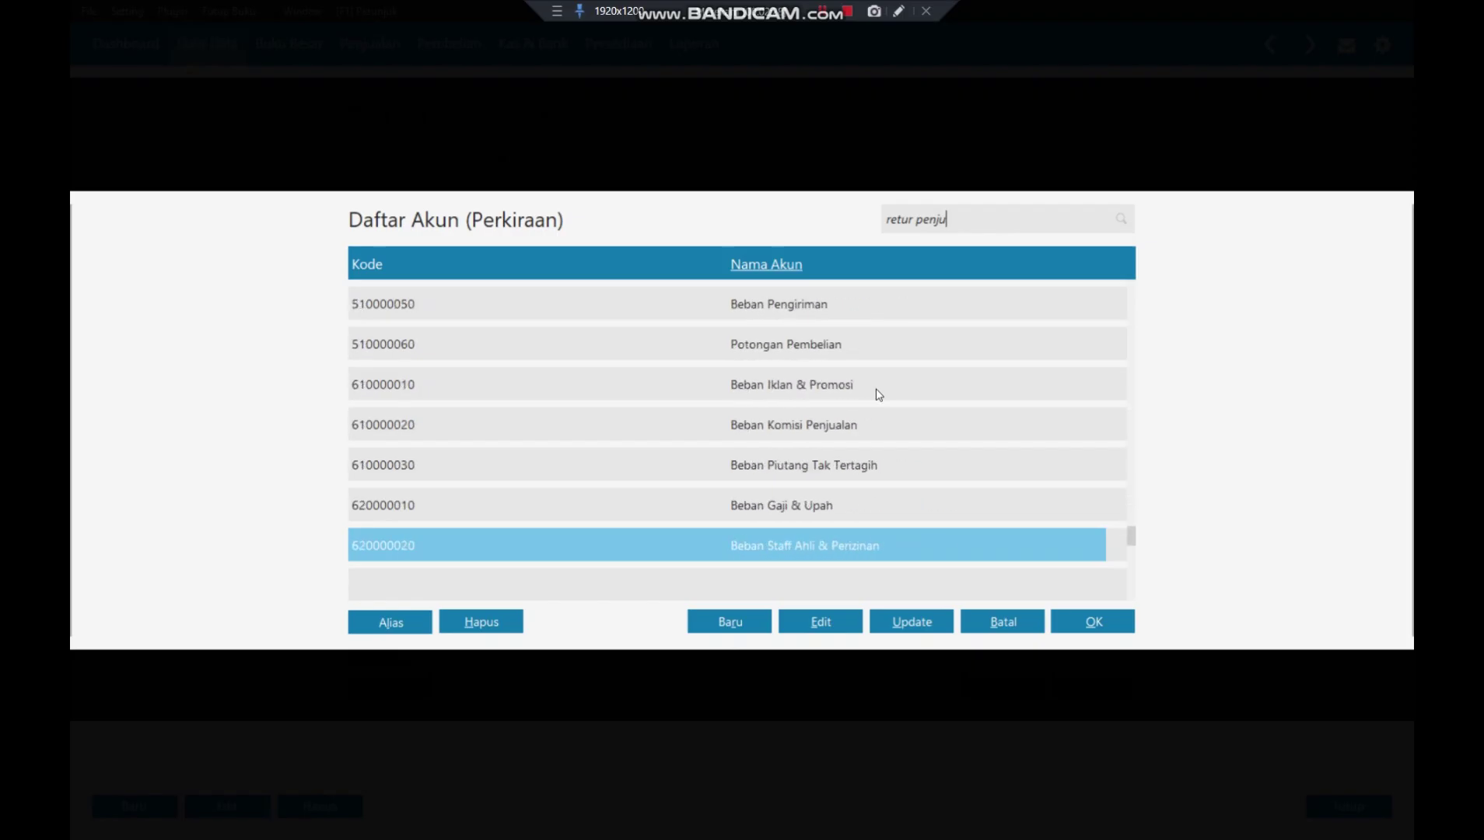
{"action": "key", "text": "Up"}
{"action": "key", "text": "Up"}
{"action": "key", "text": "Up"}
{"action": "key", "text": "Up"}
{"action": "key", "text": "Up"}
{"action": "key", "text": "Up"}
{"action": "key", "text": "Up"}
{"action": "key", "text": "Up"}
{"action": "key", "text": "Up"}
{"action": "key", "text": "Up"}
{"action": "key", "text": "Up"}
{"action": "key", "text": "Up"}
{"action": "key", "text": "Up"}
{"action": "key", "text": "Up"}
{"action": "key", "text": "Up"}
{"action": "key", "text": "Up"}
{"action": "key", "text": "Up"}
{"action": "key", "text": "Up"}
{"action": "key", "text": "Up"}
{"action": "key", "text": "Up"}
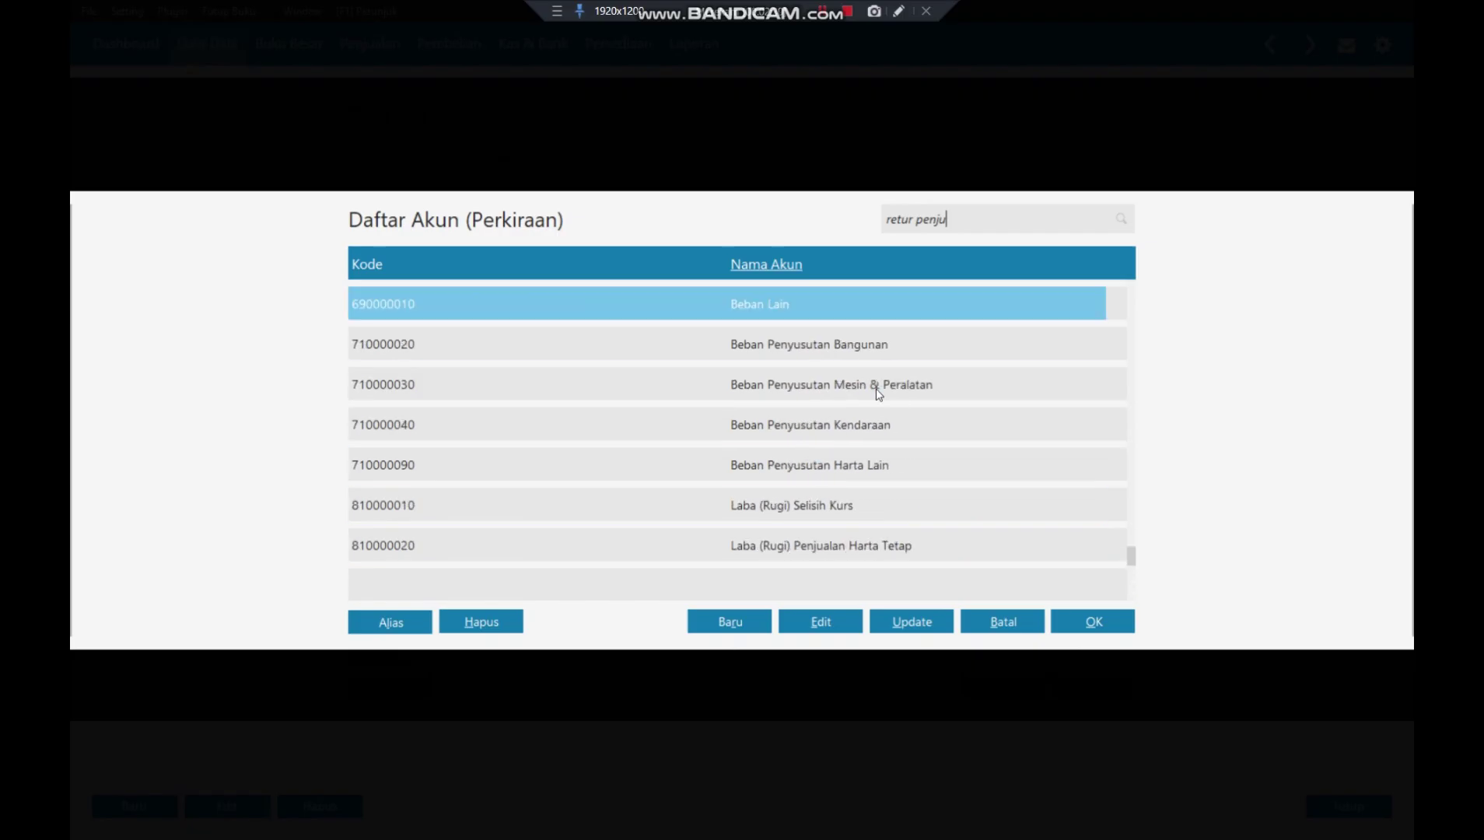
{"action": "key", "text": "Down"}
{"action": "key", "text": "Down"}
{"action": "key", "text": "Down"}
{"action": "key", "text": "Down"}
{"action": "key", "text": "Down"}
{"action": "key", "text": "Down"}
{"action": "key", "text": "Down"}
{"action": "key", "text": "Down"}
{"action": "key", "text": "Down"}
{"action": "key", "text": "Down"}
{"action": "key", "text": "Down"}
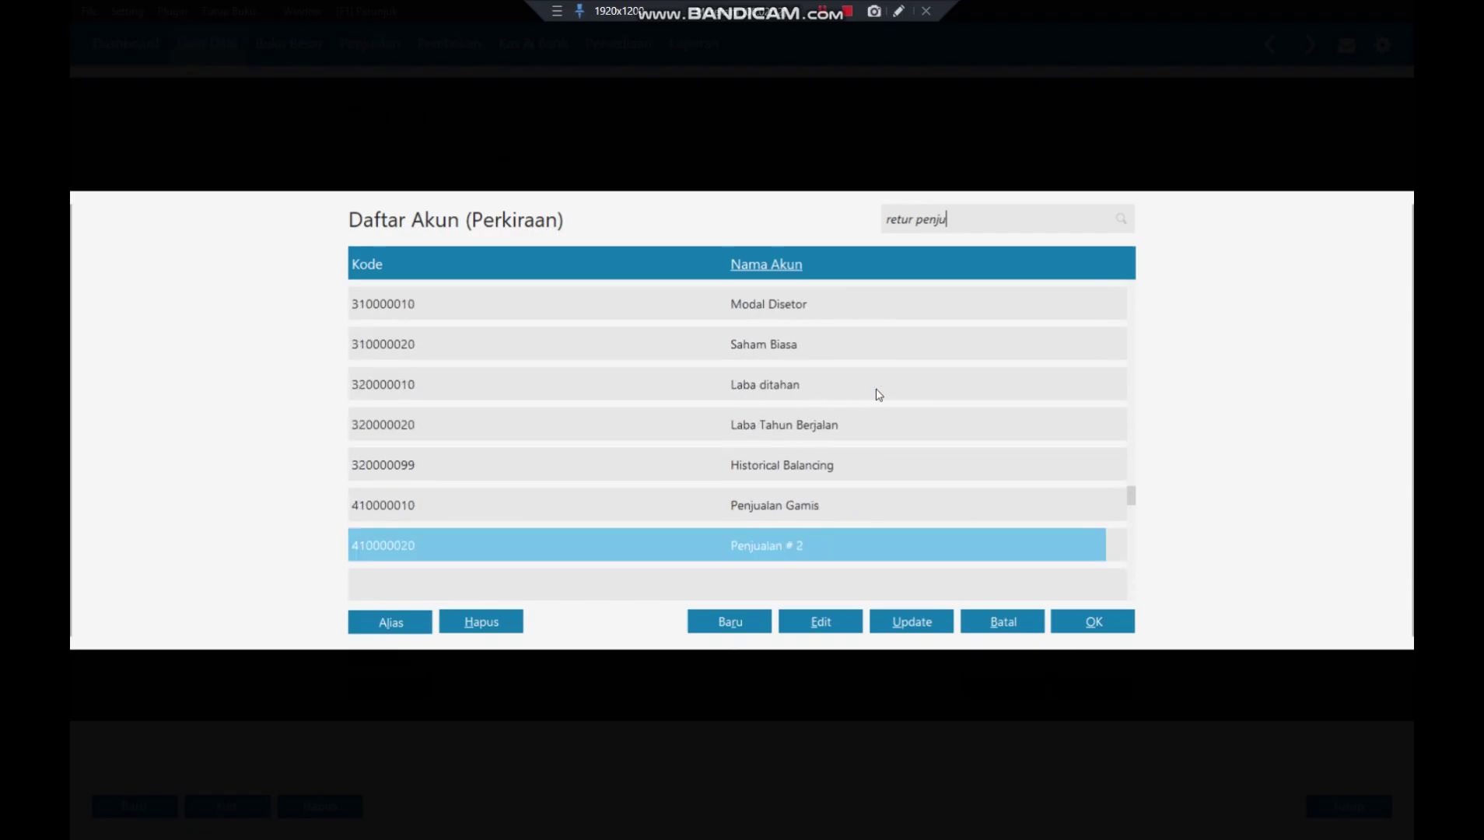
{"action": "key", "text": "Down"}
{"action": "key", "text": "Down"}
{"action": "key", "text": "Down"}
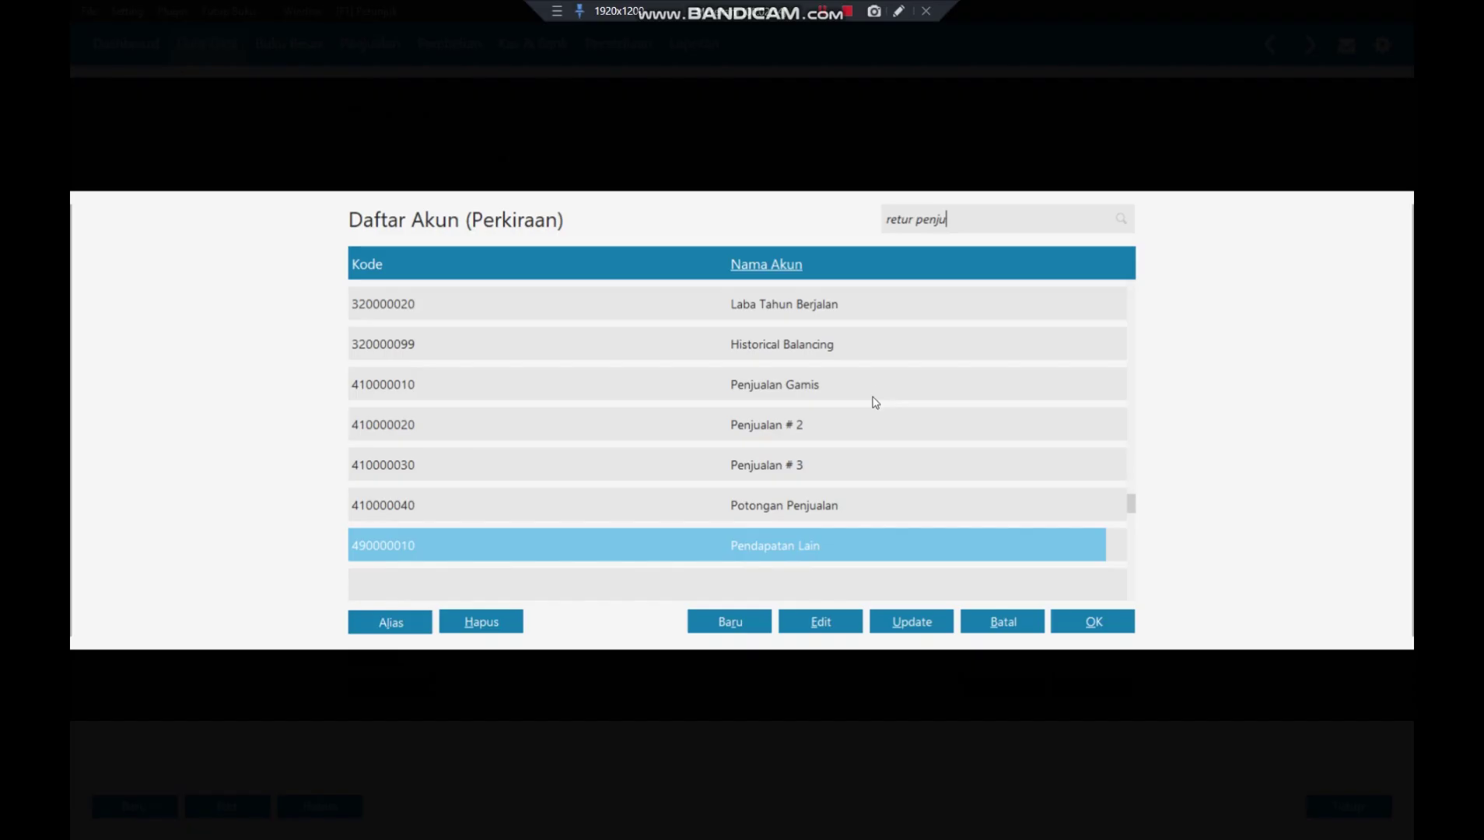
{"action": "left_click", "coordinate": [862, 382]}
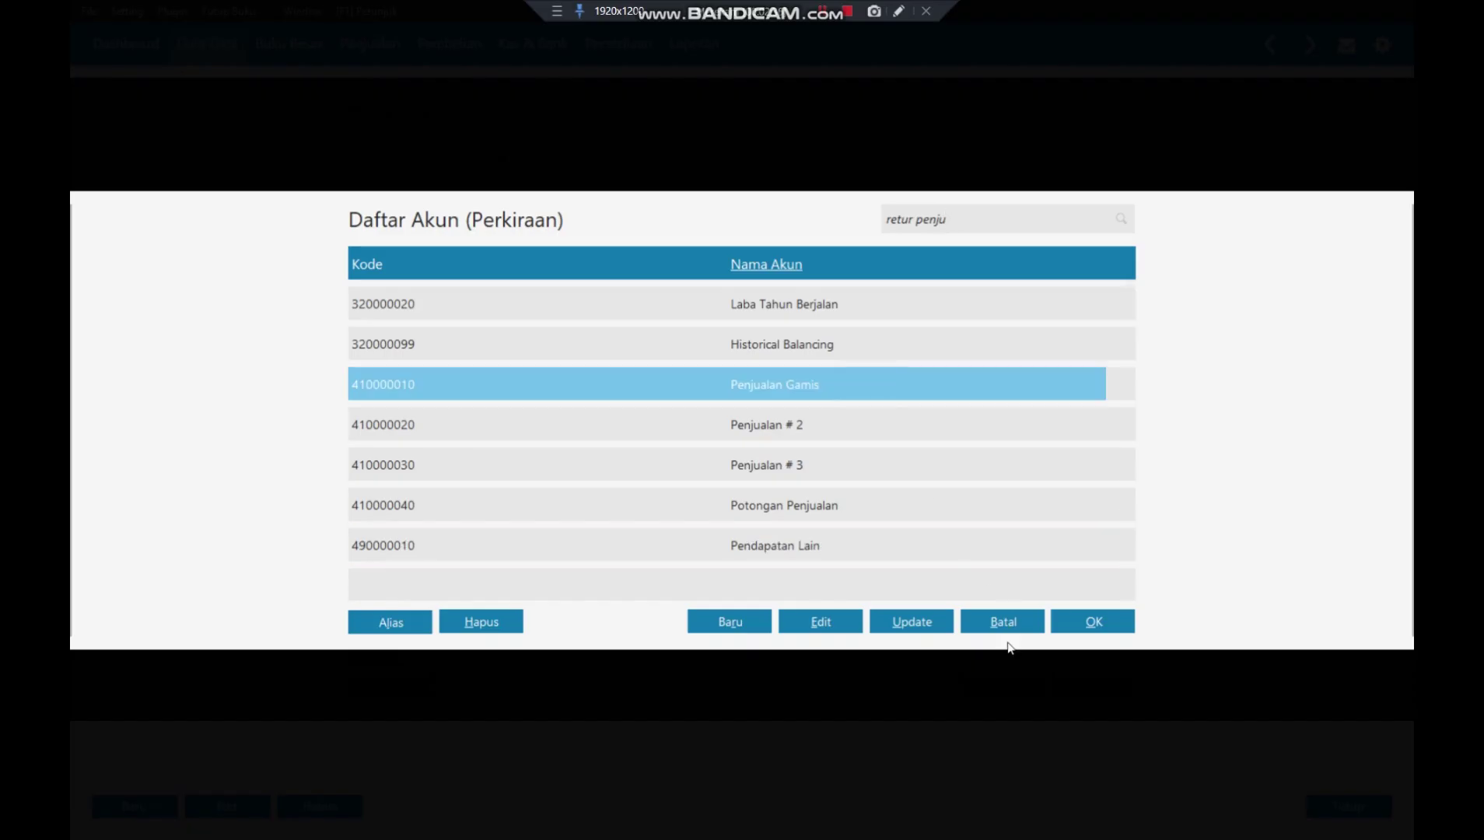
{"action": "left_click", "coordinate": [1093, 620]}
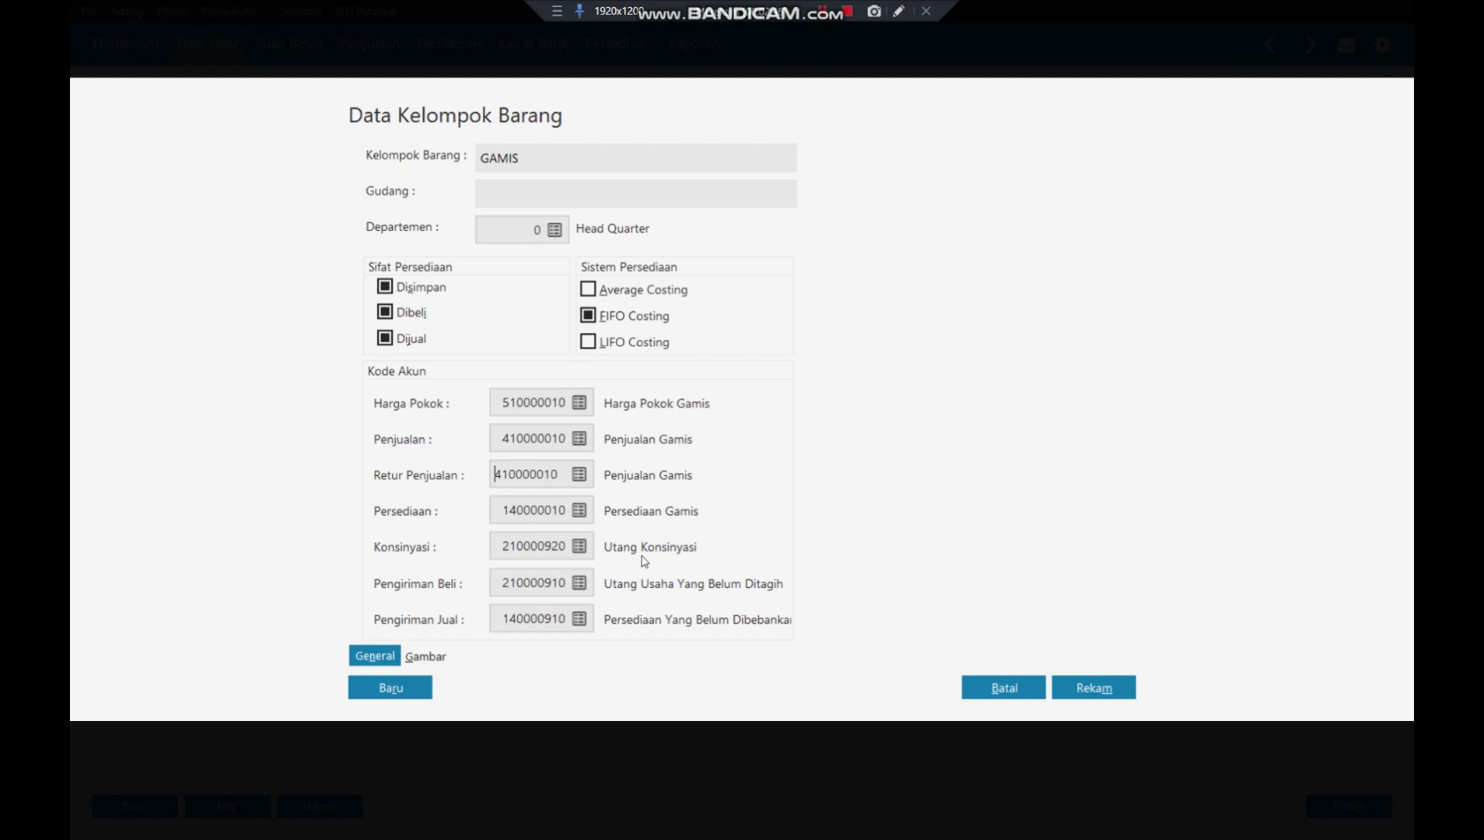
- Save GAMIS as stocked and purchased, applying its account codes to all GAMIS products
{"action": "key", "text": "Tab"}
{"action": "key", "text": "Tab"}
{"action": "key", "text": "Tab"}
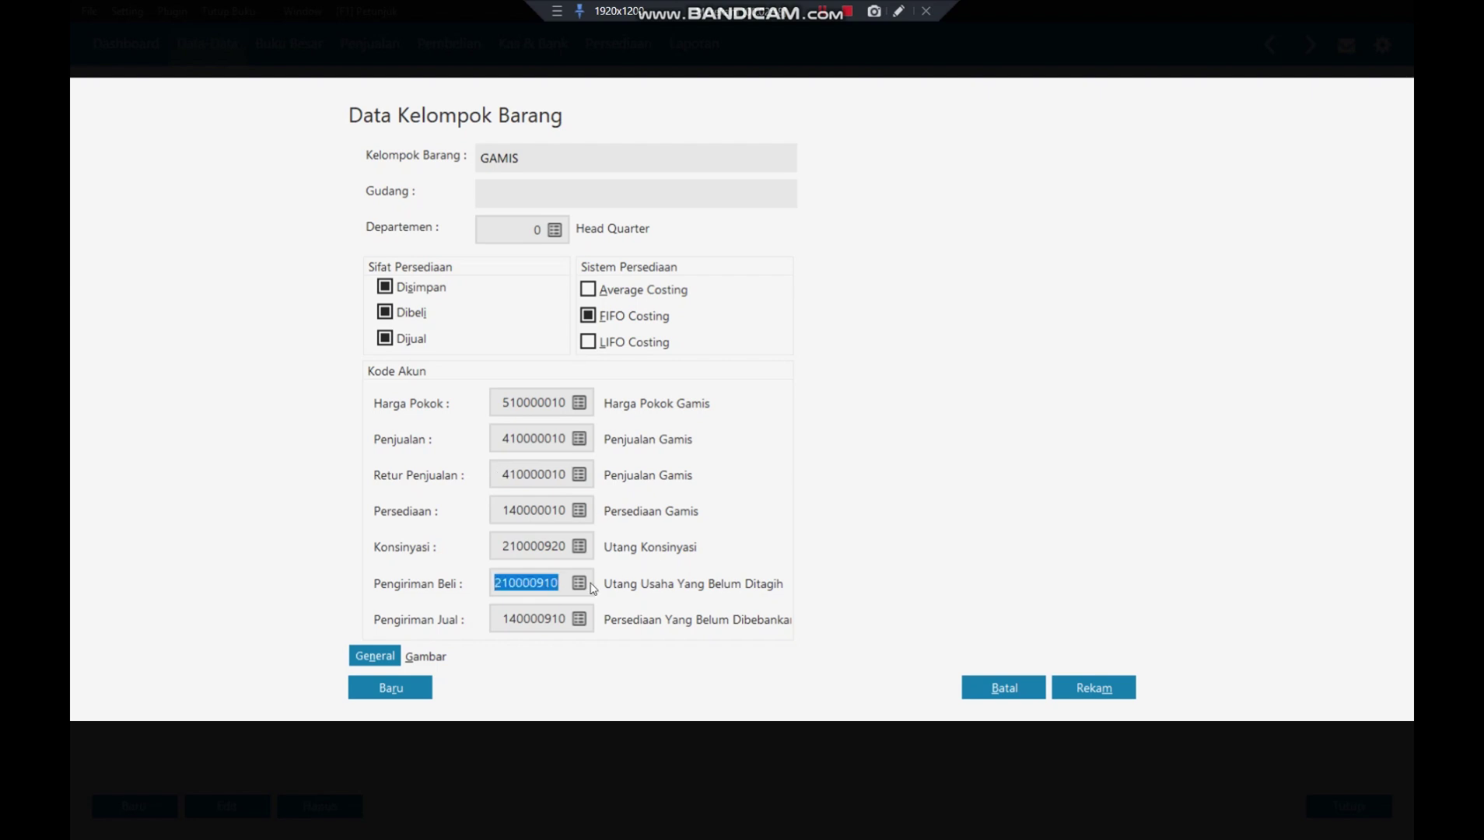
{"action": "left_click", "coordinate": [406, 313]}
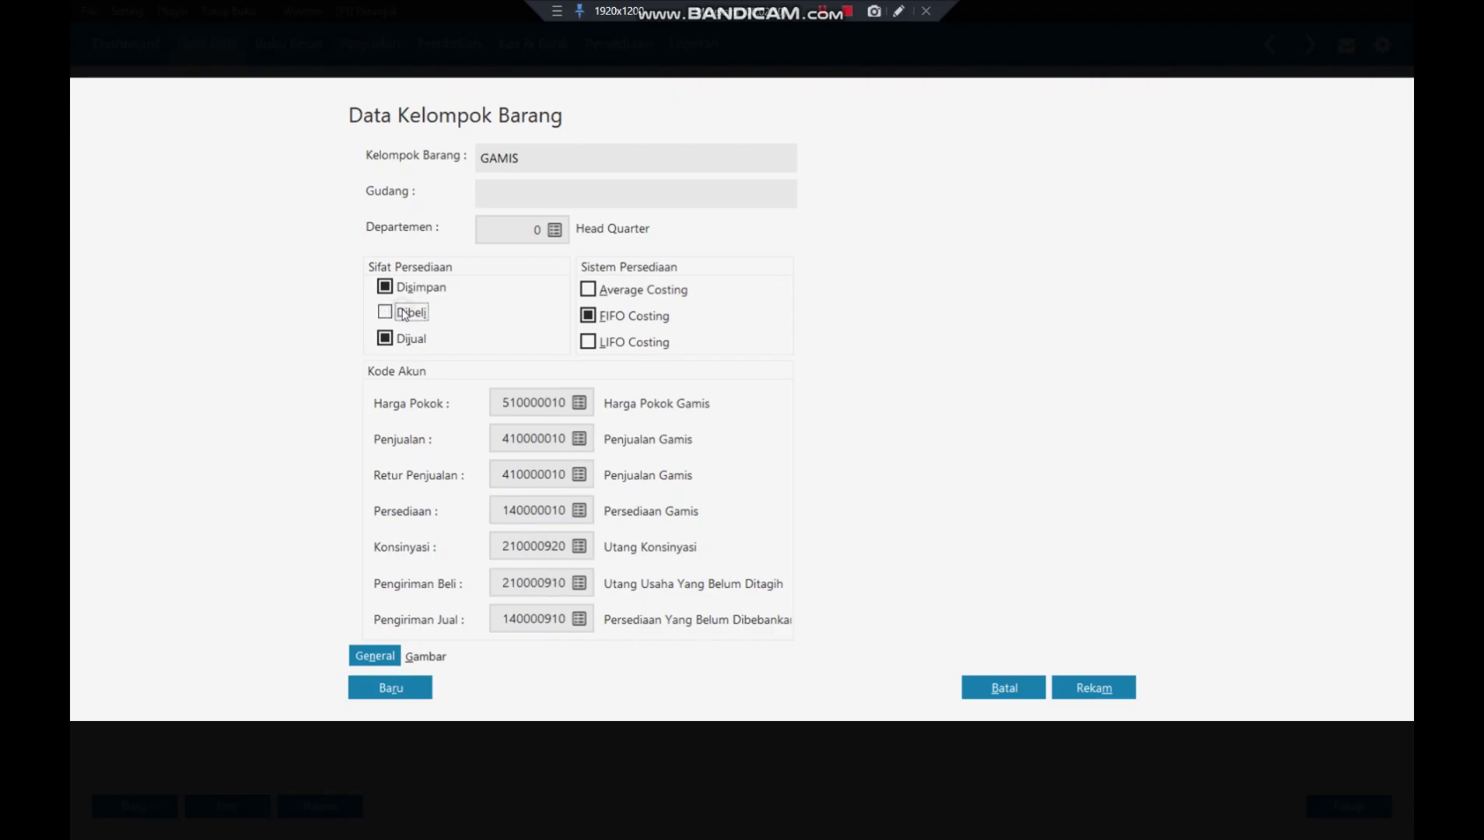
{"action": "left_click", "coordinate": [405, 292]}
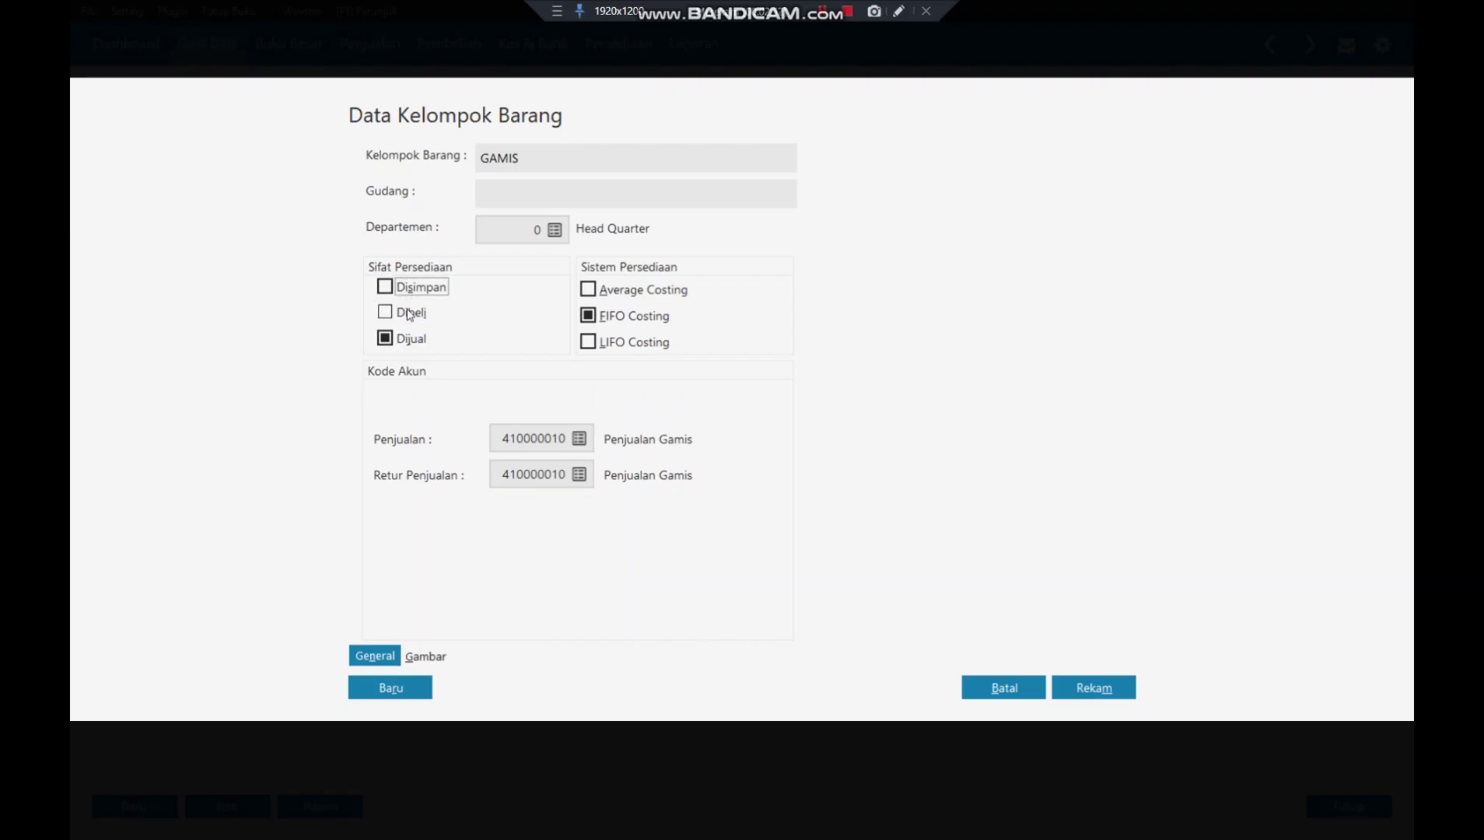
{"action": "left_click", "coordinate": [406, 313]}
{"action": "left_click", "coordinate": [406, 292]}
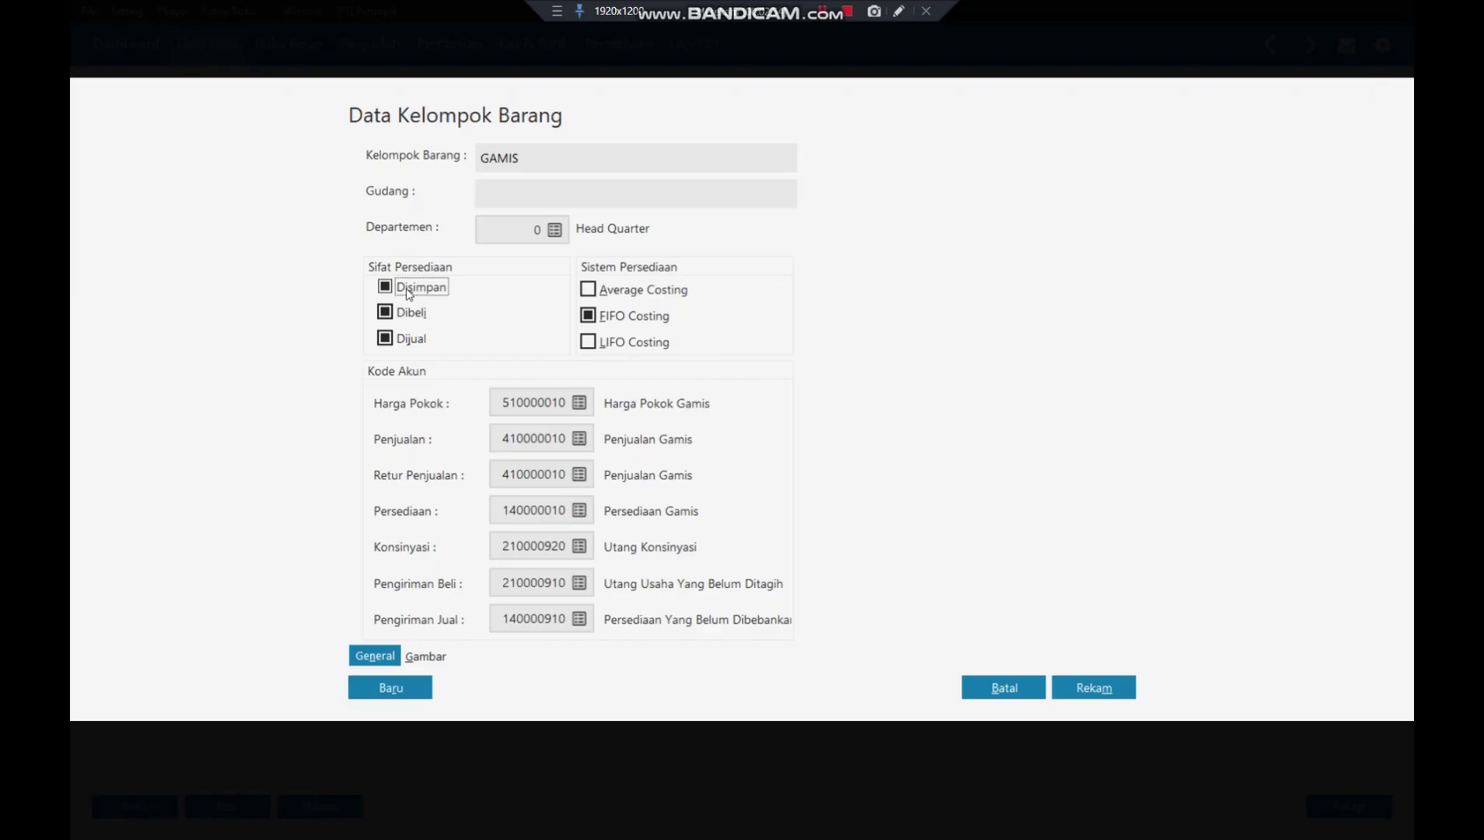
{"action": "left_click", "coordinate": [408, 294]}
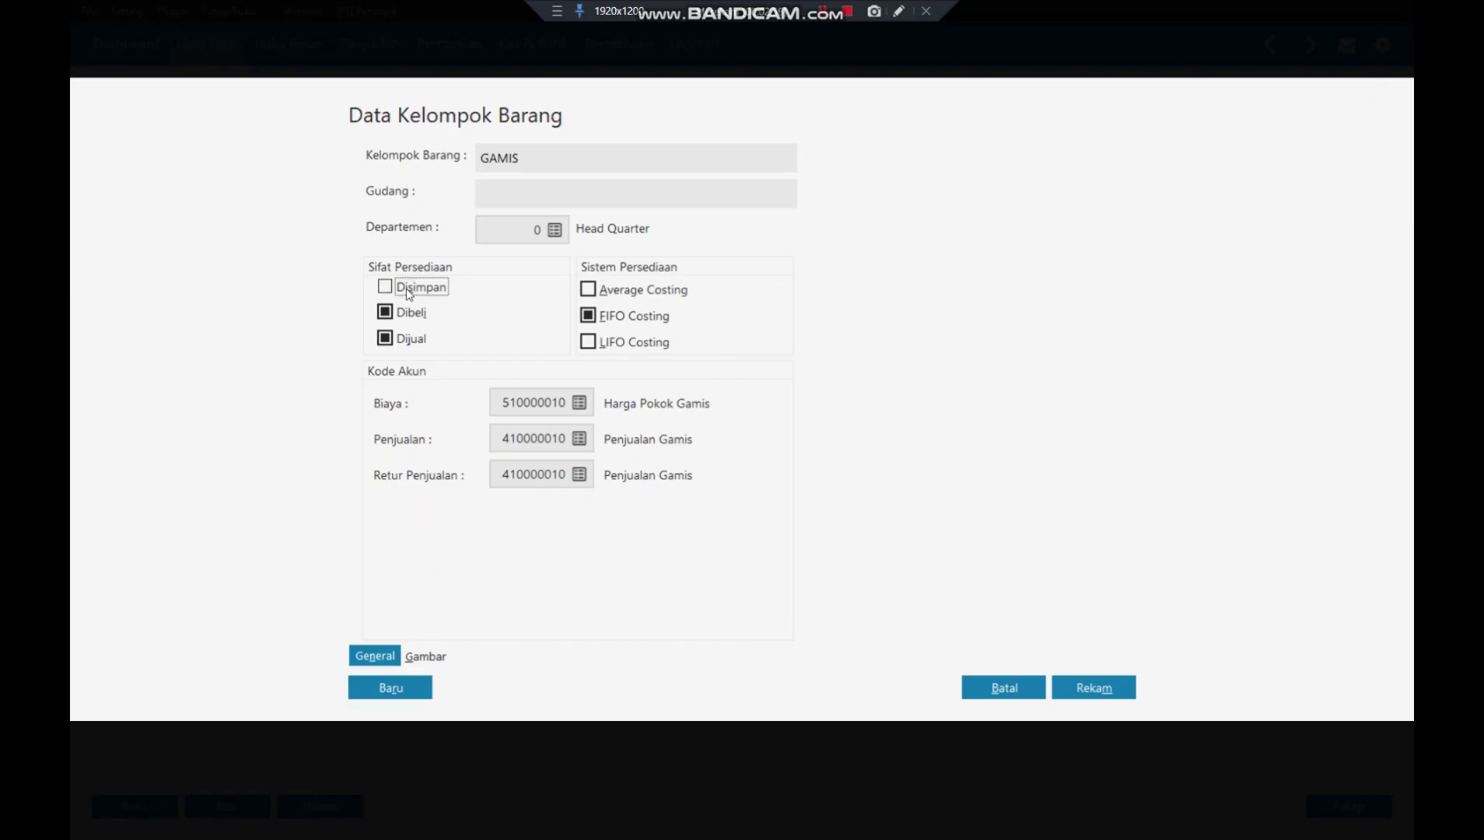
{"action": "left_click", "coordinate": [408, 293]}
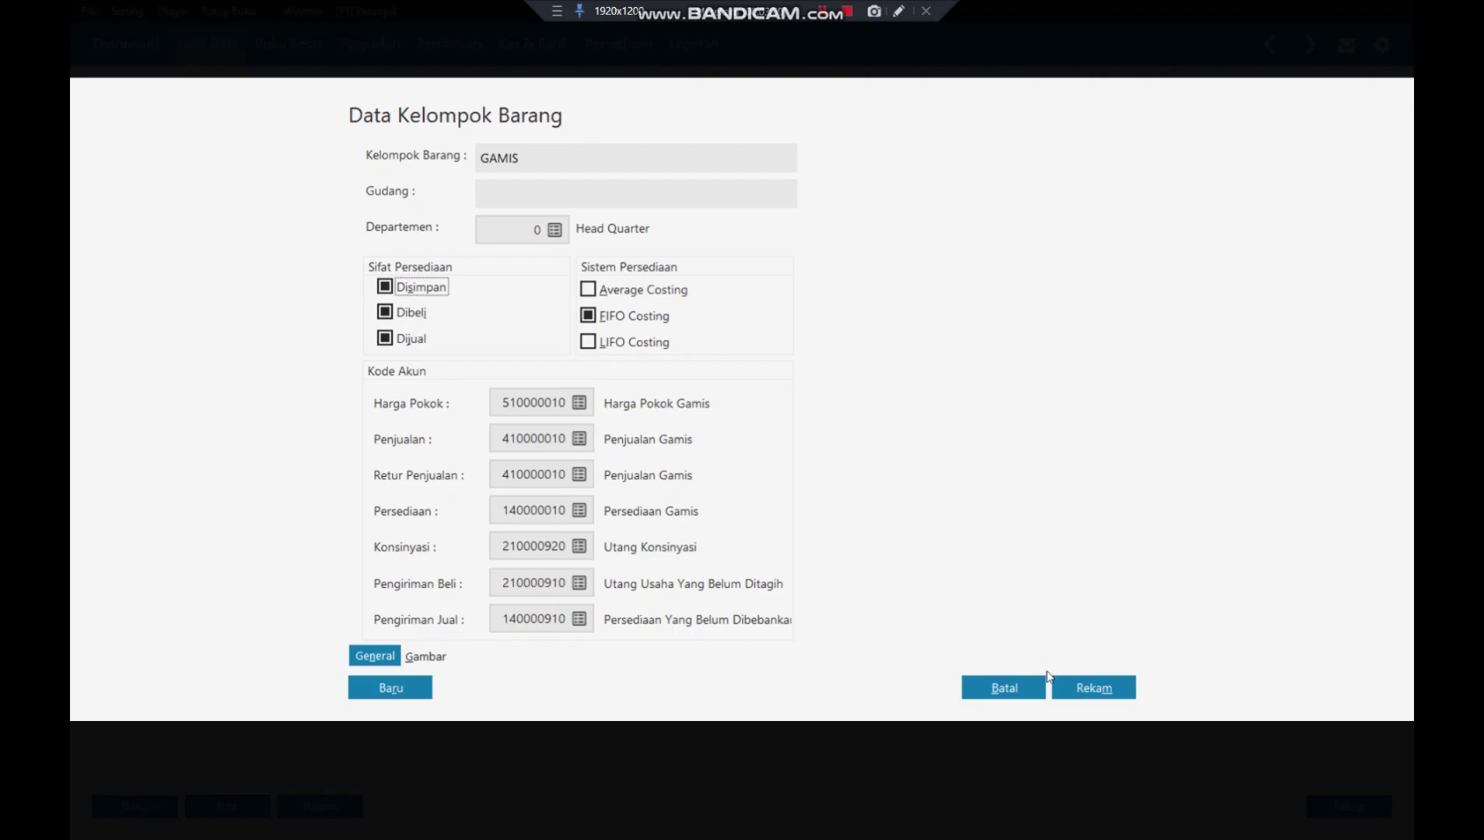
{"action": "left_click", "coordinate": [1094, 688]}
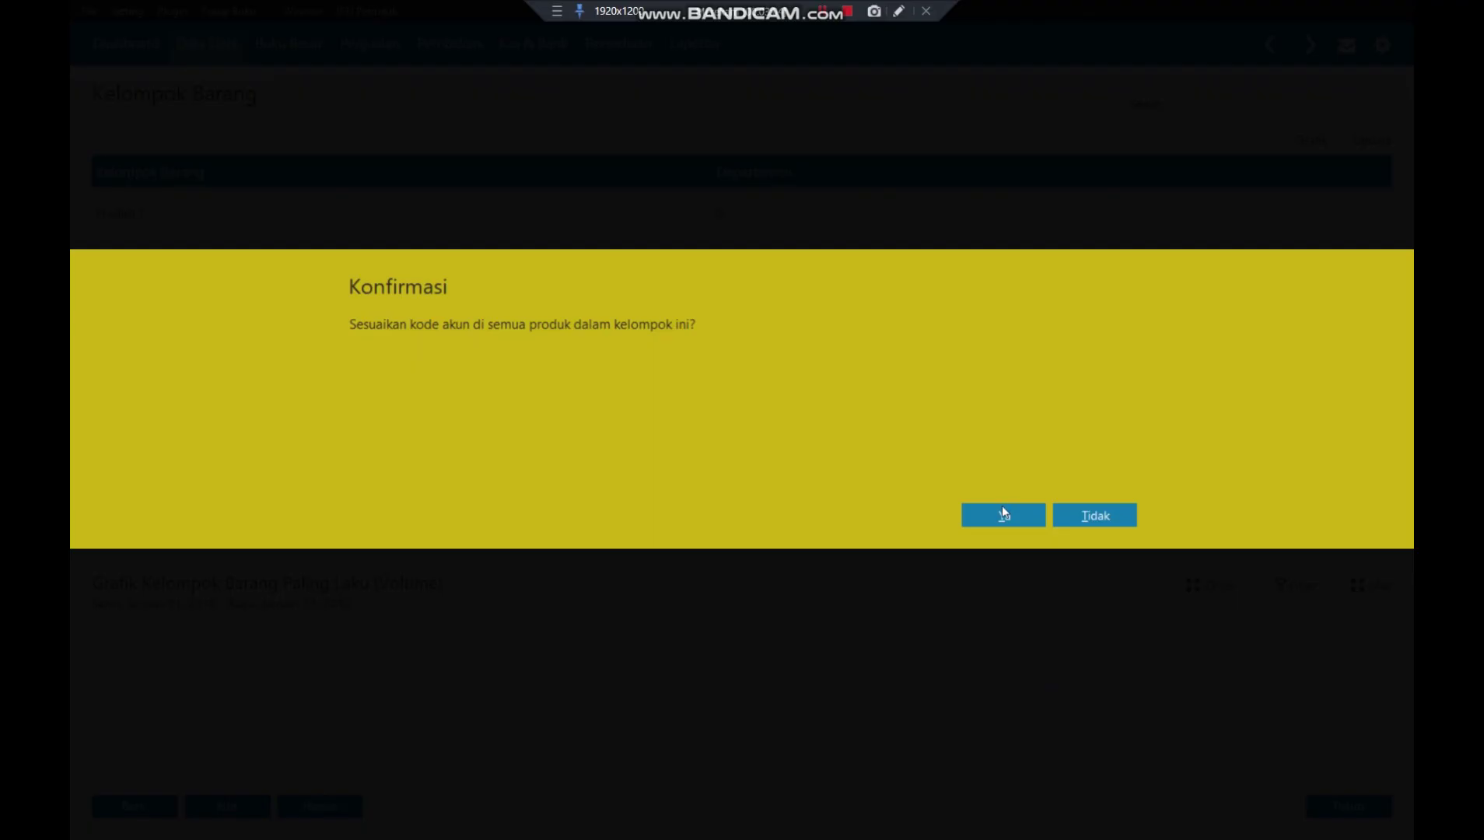
{"action": "left_click", "coordinate": [1003, 513]}
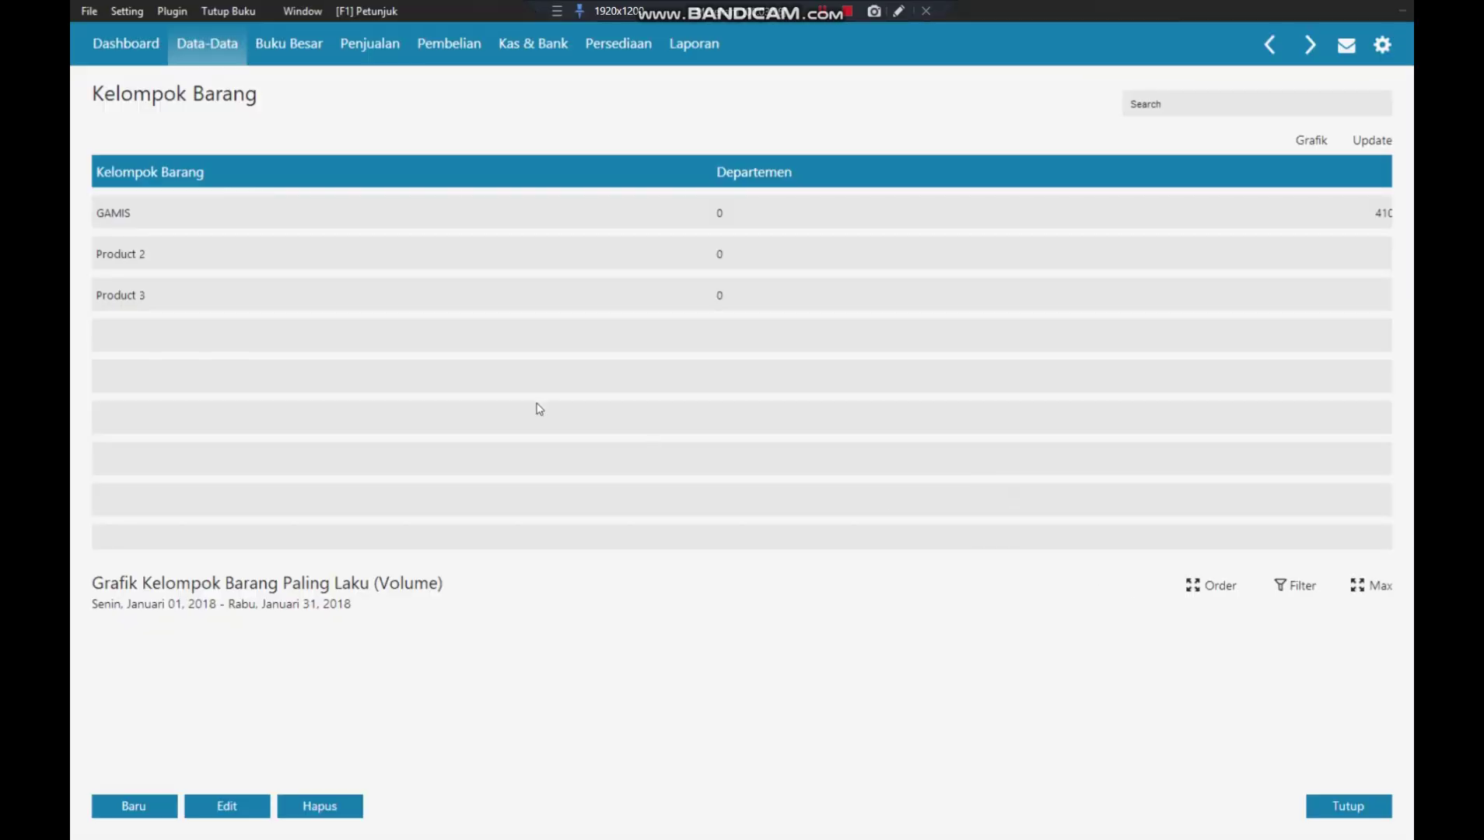
- Edit the Product 2 item group and rename it JILBAB
{"action": "left_click", "coordinate": [204, 255]}
{"action": "right_click", "coordinate": [204, 255]}
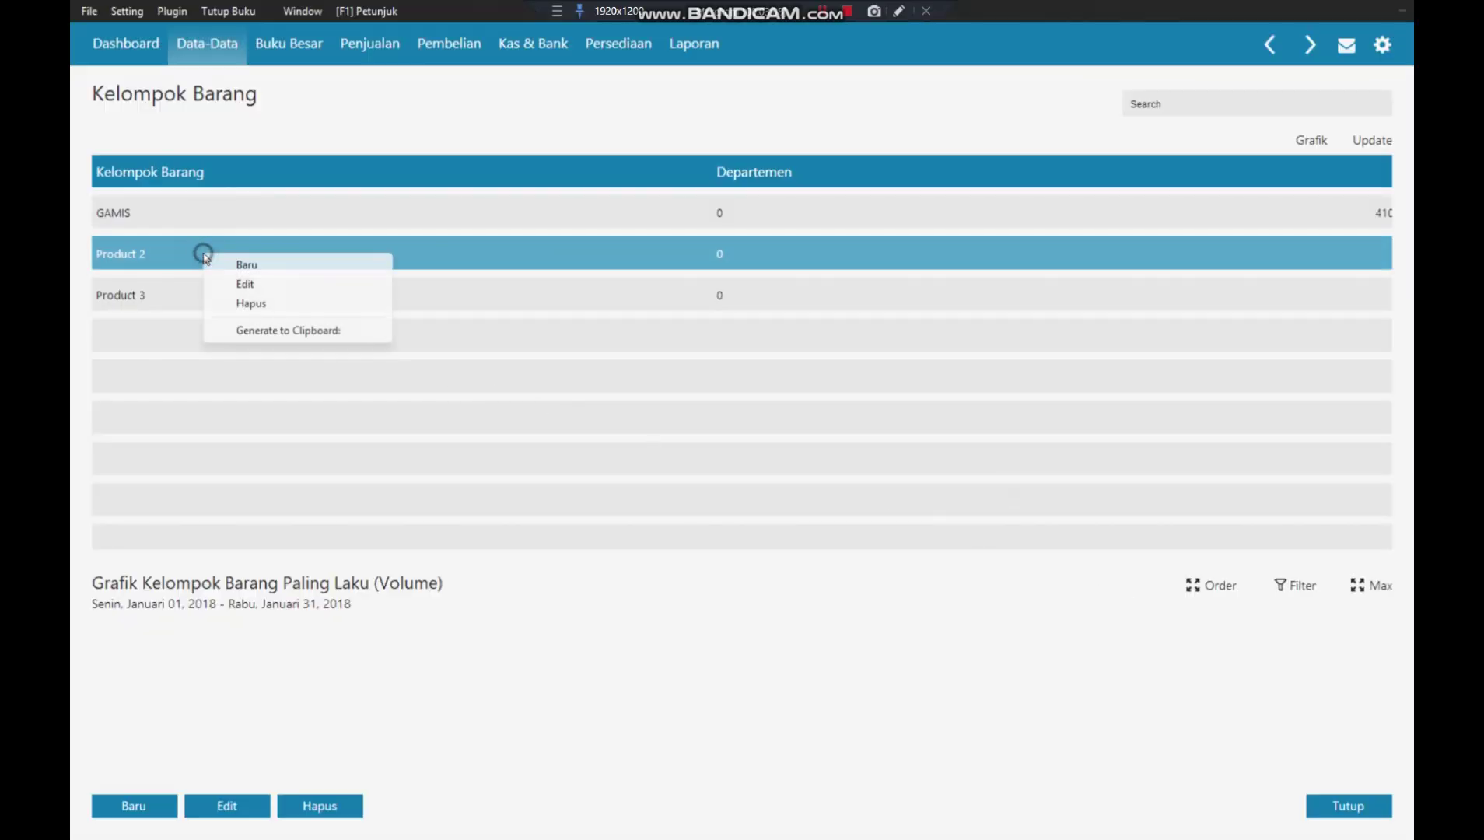
{"action": "left_click", "coordinate": [274, 285]}
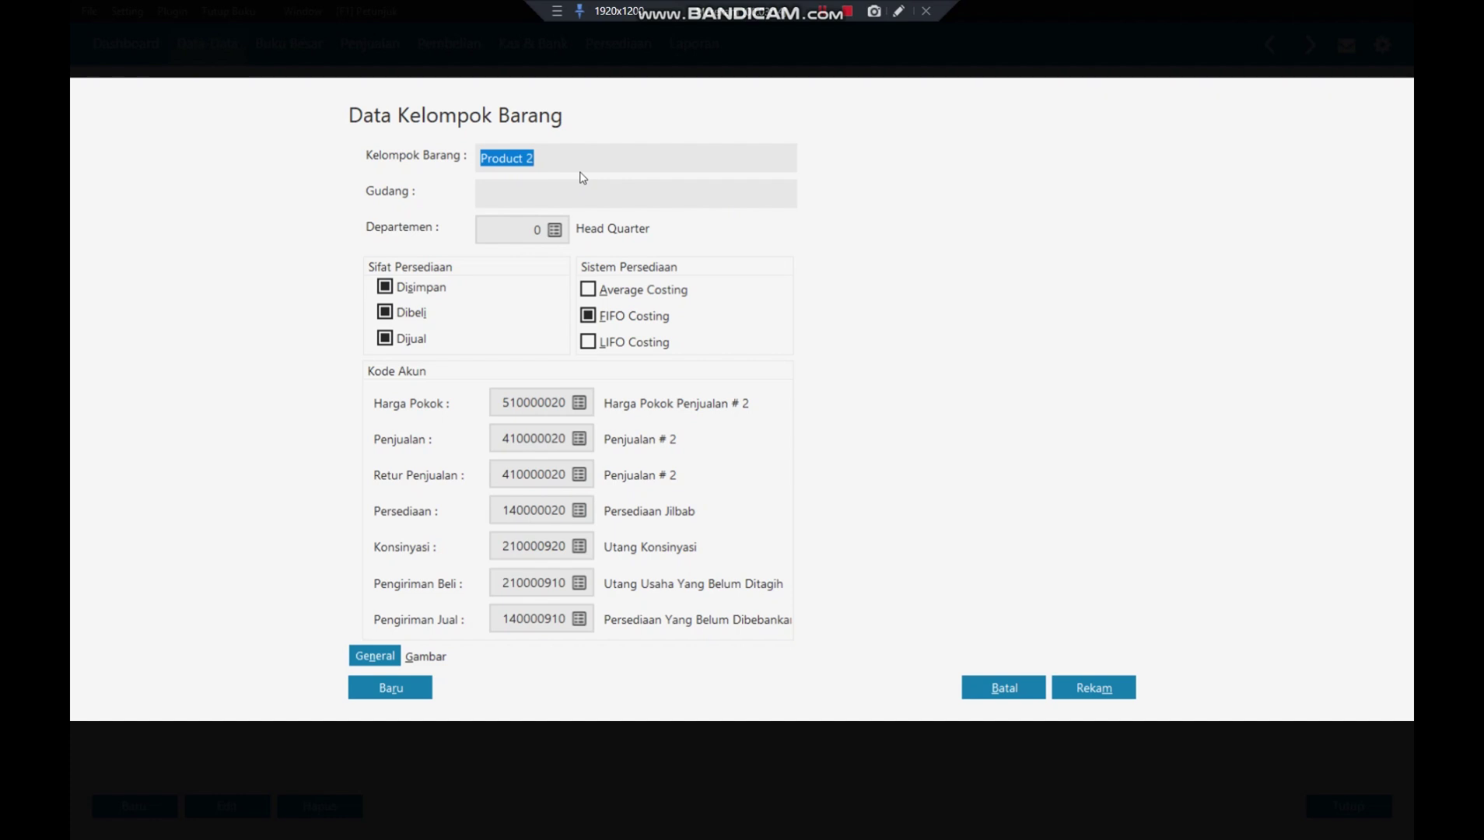
{"action": "type", "text": "jilba"}
{"action": "key", "text": "BackSpace"}
{"action": "key", "text": "BackSpace"}
{"action": "key", "text": "BackSpace"}
{"action": "type", "text": "JILBAB"}
- Rename cost account 510000020 to Harga Pokok Penjualan Jilbab and save it
{"action": "left_click", "coordinate": [578, 403]}
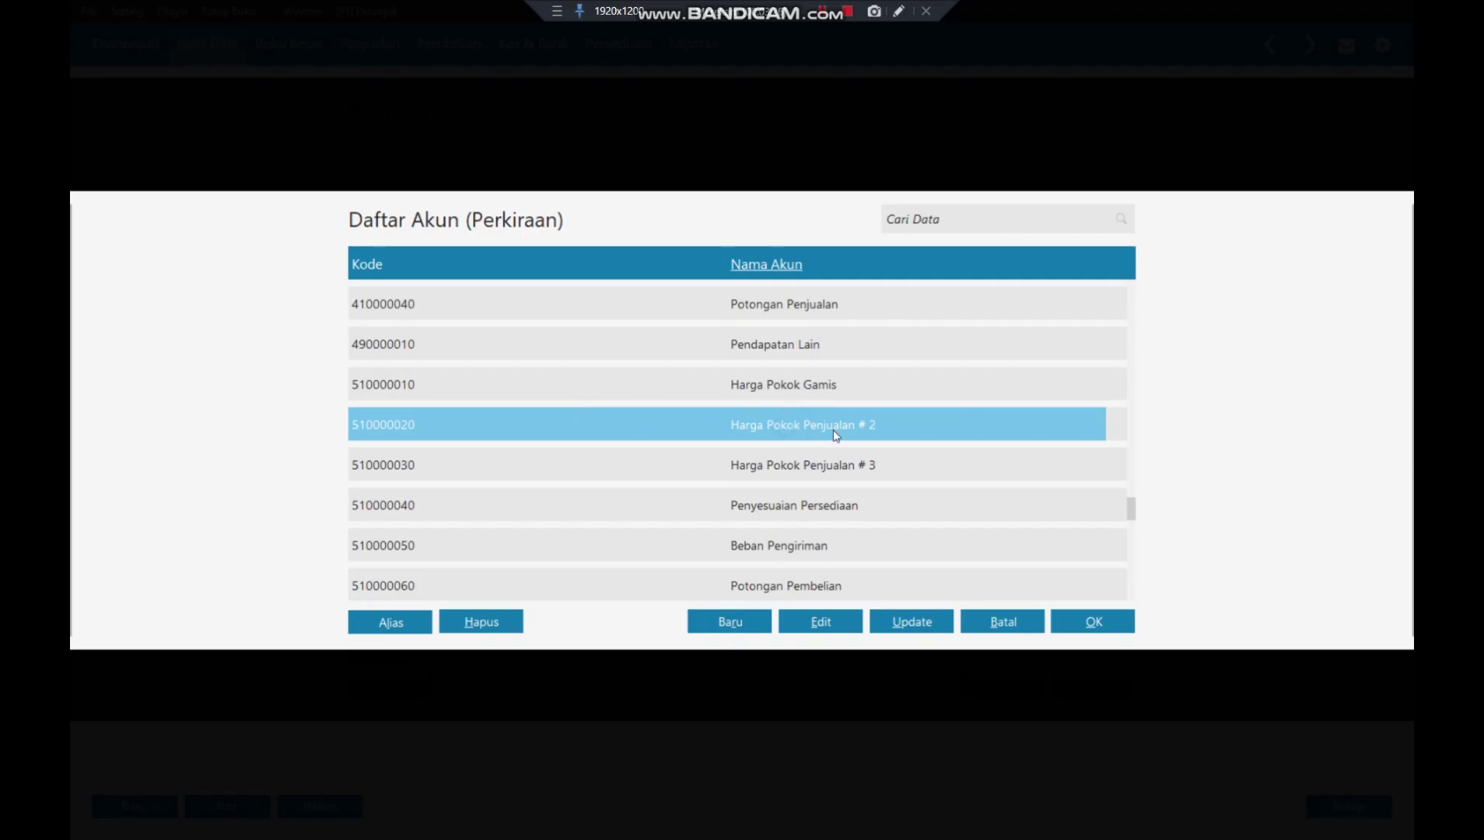
{"action": "left_click", "coordinate": [817, 623]}
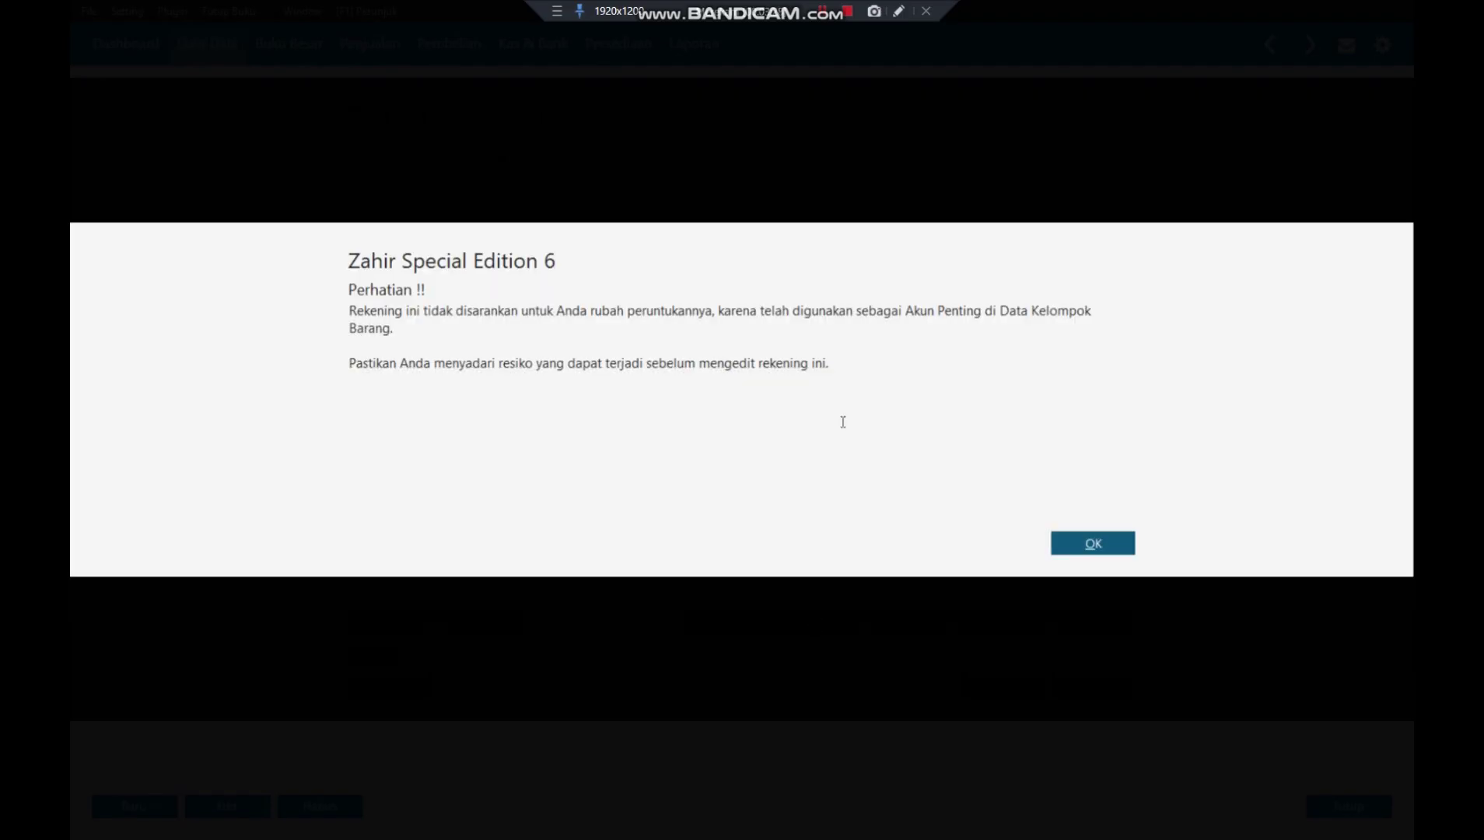
{"action": "left_click", "coordinate": [1087, 543]}
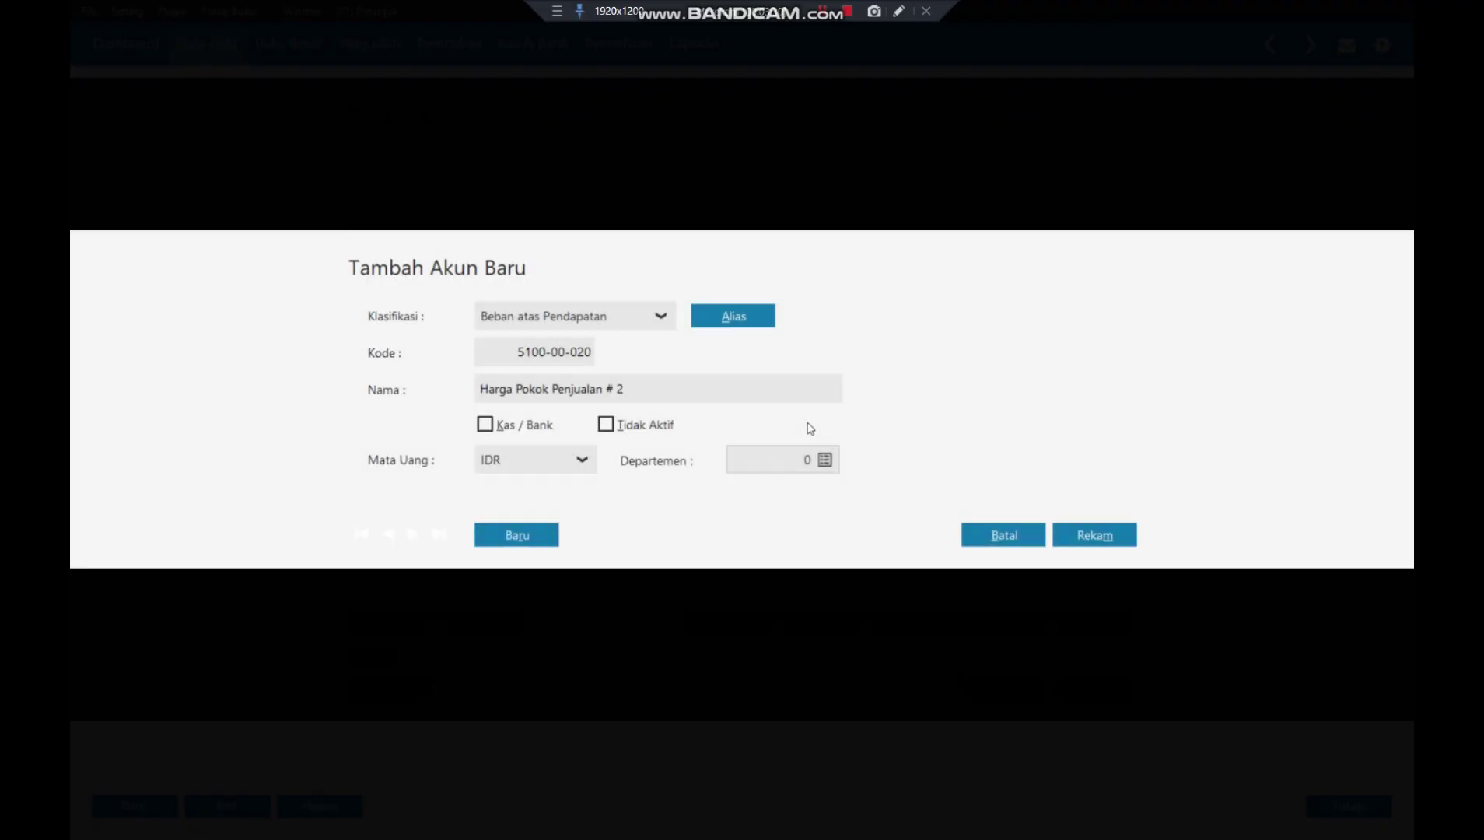
{"action": "left_click", "coordinate": [654, 384]}
{"action": "left_click", "coordinate": [654, 384]}
{"action": "key", "text": "BackSpace"}
{"action": "key", "text": "BackSpace"}
{"action": "key", "text": "BackSpace"}
{"action": "key", "text": "BackSpace"}
{"action": "key", "text": "BackSpace"}
{"action": "key", "text": "BackSpace"}
{"action": "key", "text": "BackSpace"}
{"action": "type", "text": "n Jilba"}
{"action": "key", "text": "BackSpace"}
{"action": "type", "text": "bab"}
{"action": "left_click", "coordinate": [1084, 532]}
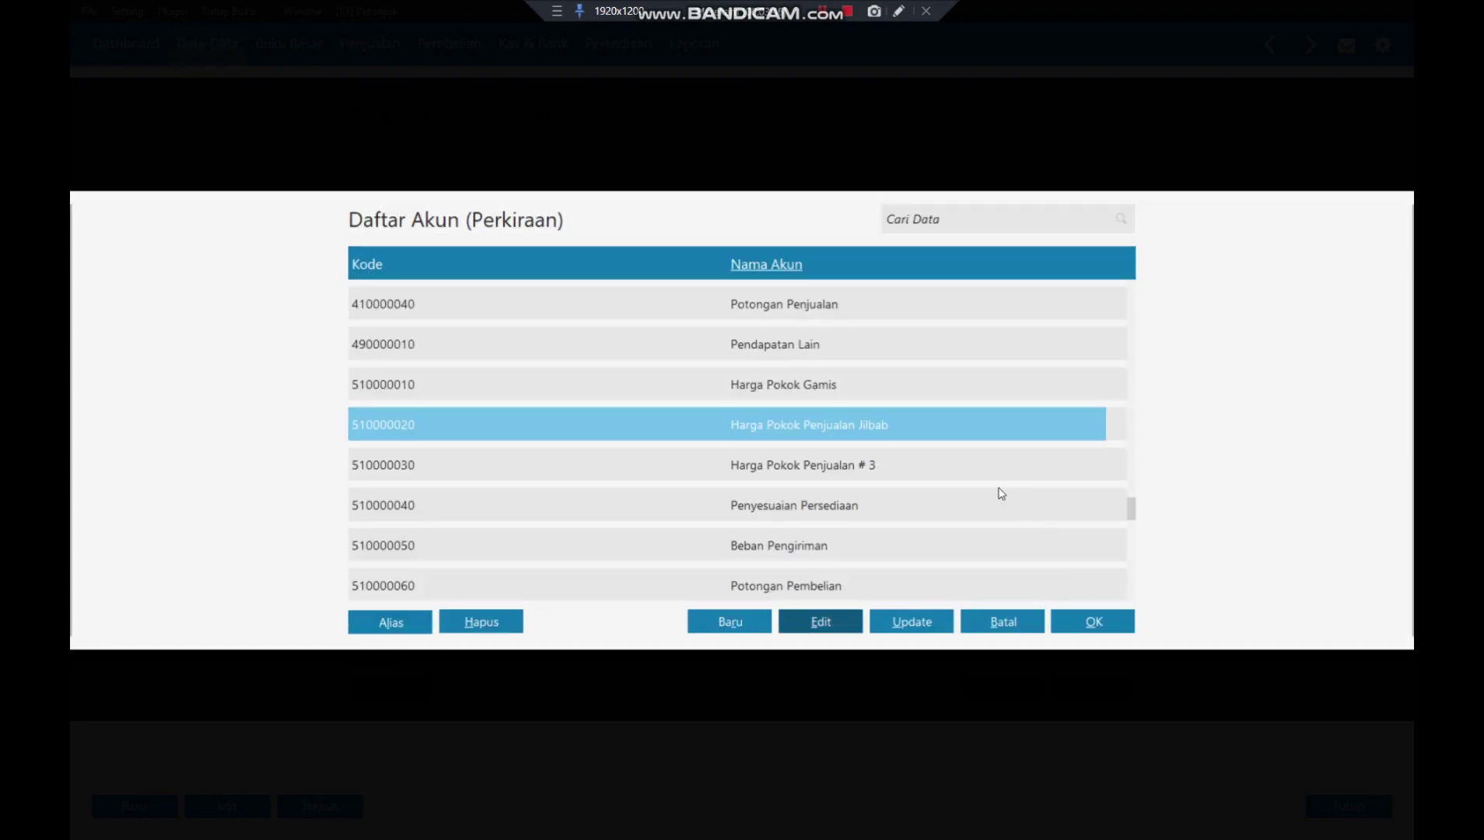
- Assign 510000020 as JILBAB's cost account and rename account 410000020 to Penjualan Jilbab
{"action": "left_click", "coordinate": [1093, 620]}
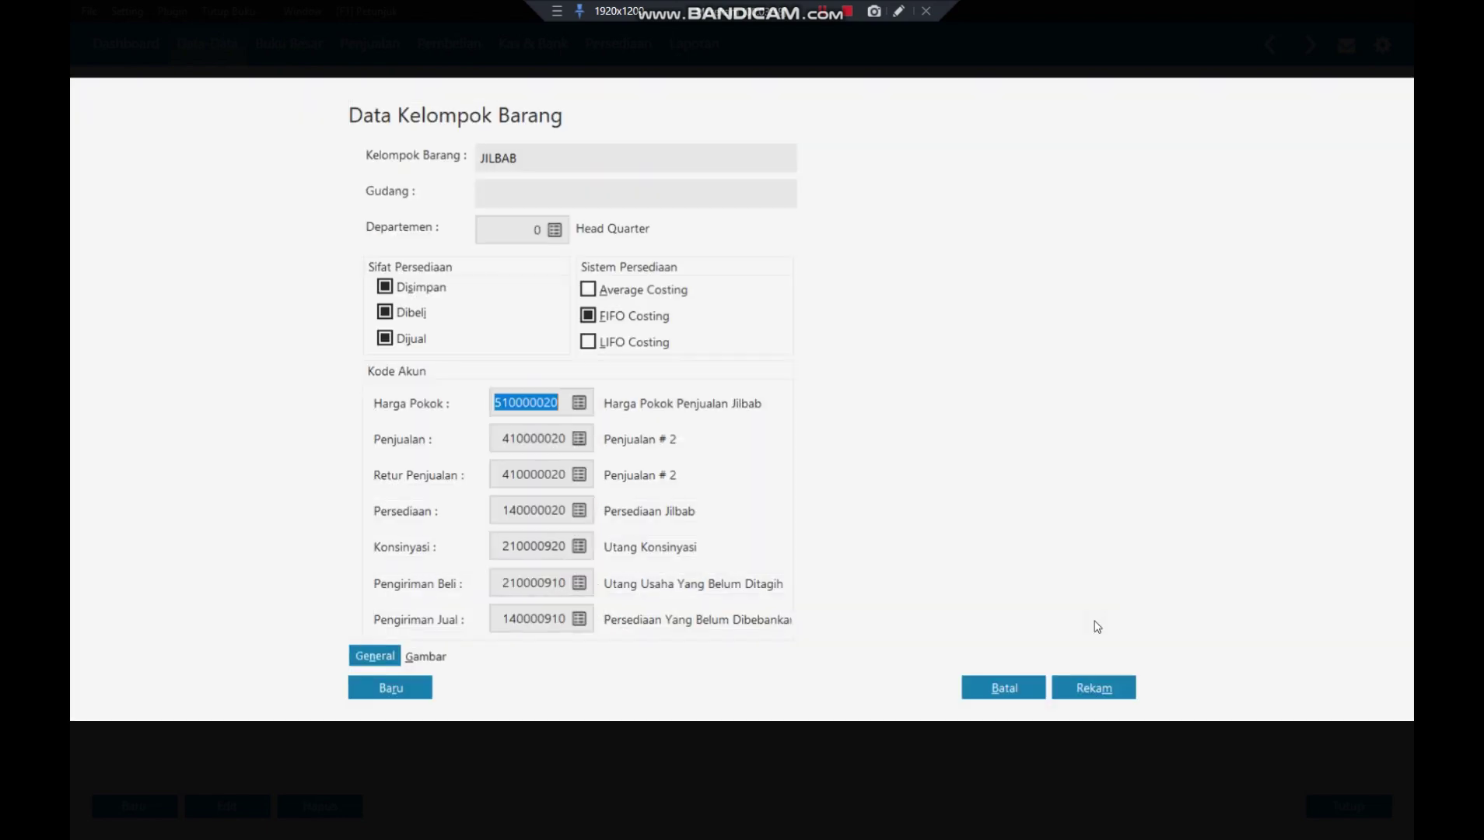
{"action": "left_click", "coordinate": [579, 438]}
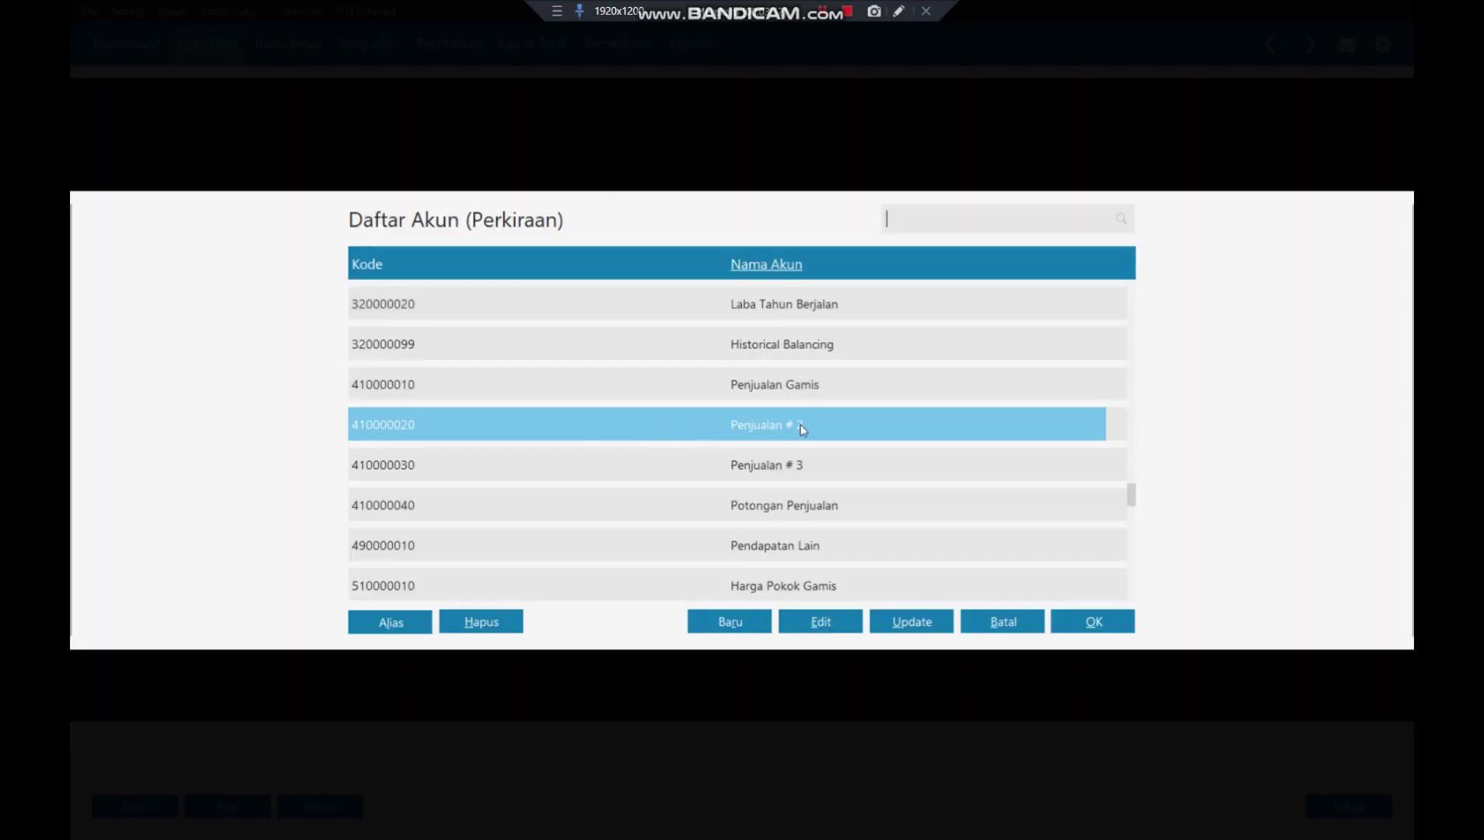
{"action": "left_click", "coordinate": [800, 425]}
{"action": "left_click", "coordinate": [817, 622]}
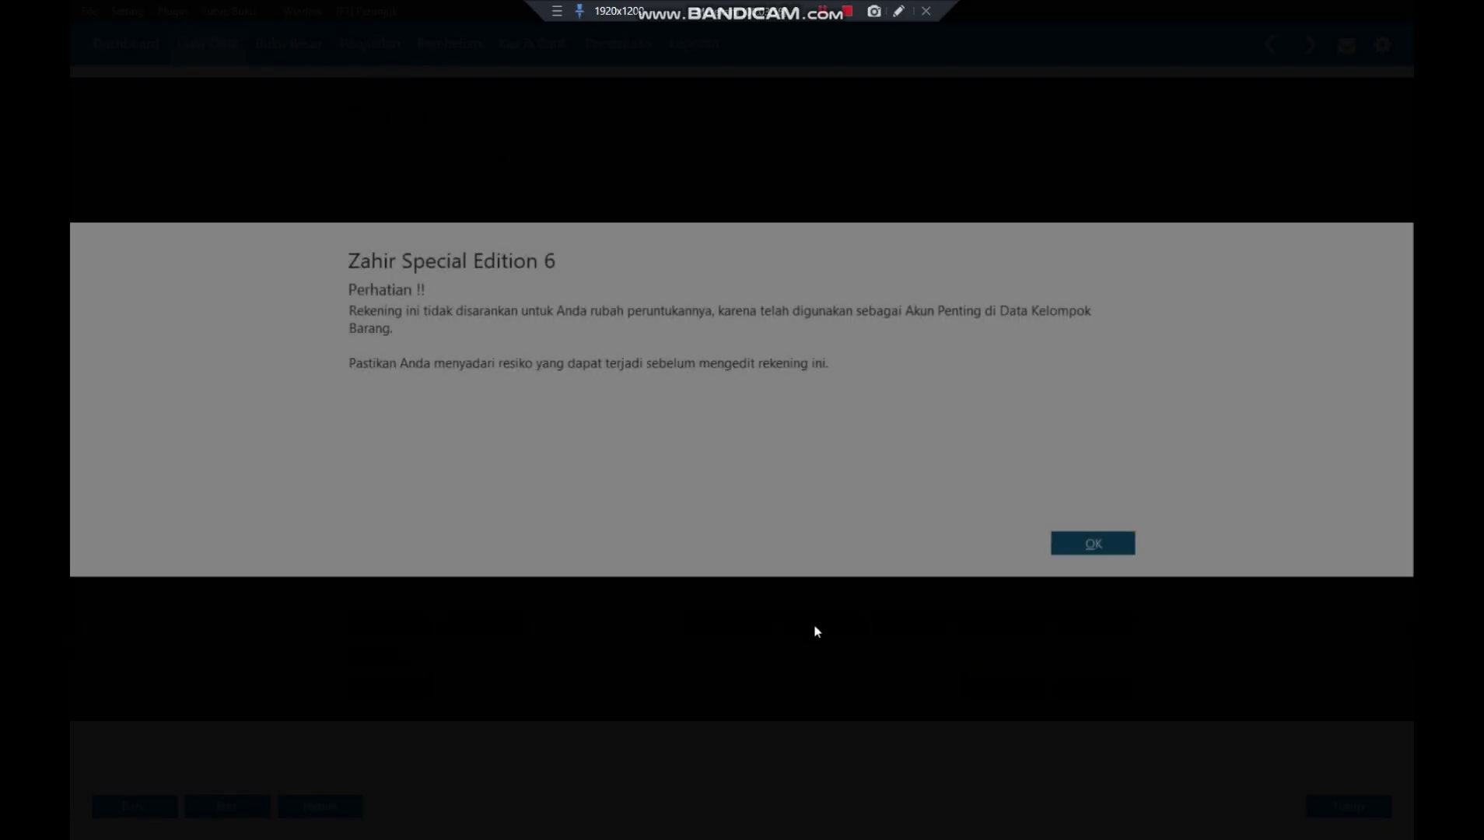
{"action": "left_click", "coordinate": [1089, 545]}
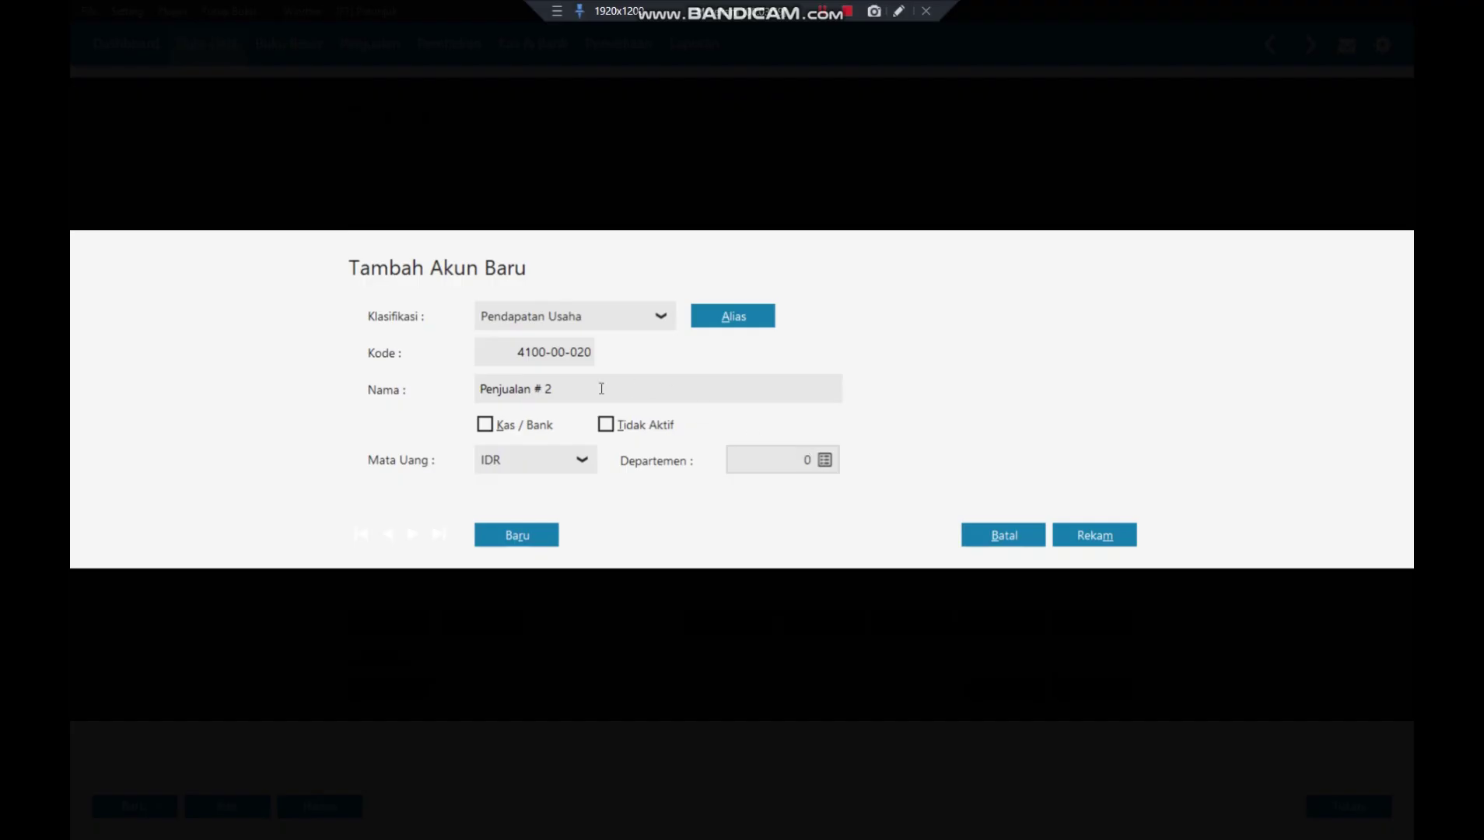
{"action": "double_click", "coordinate": [601, 388]}
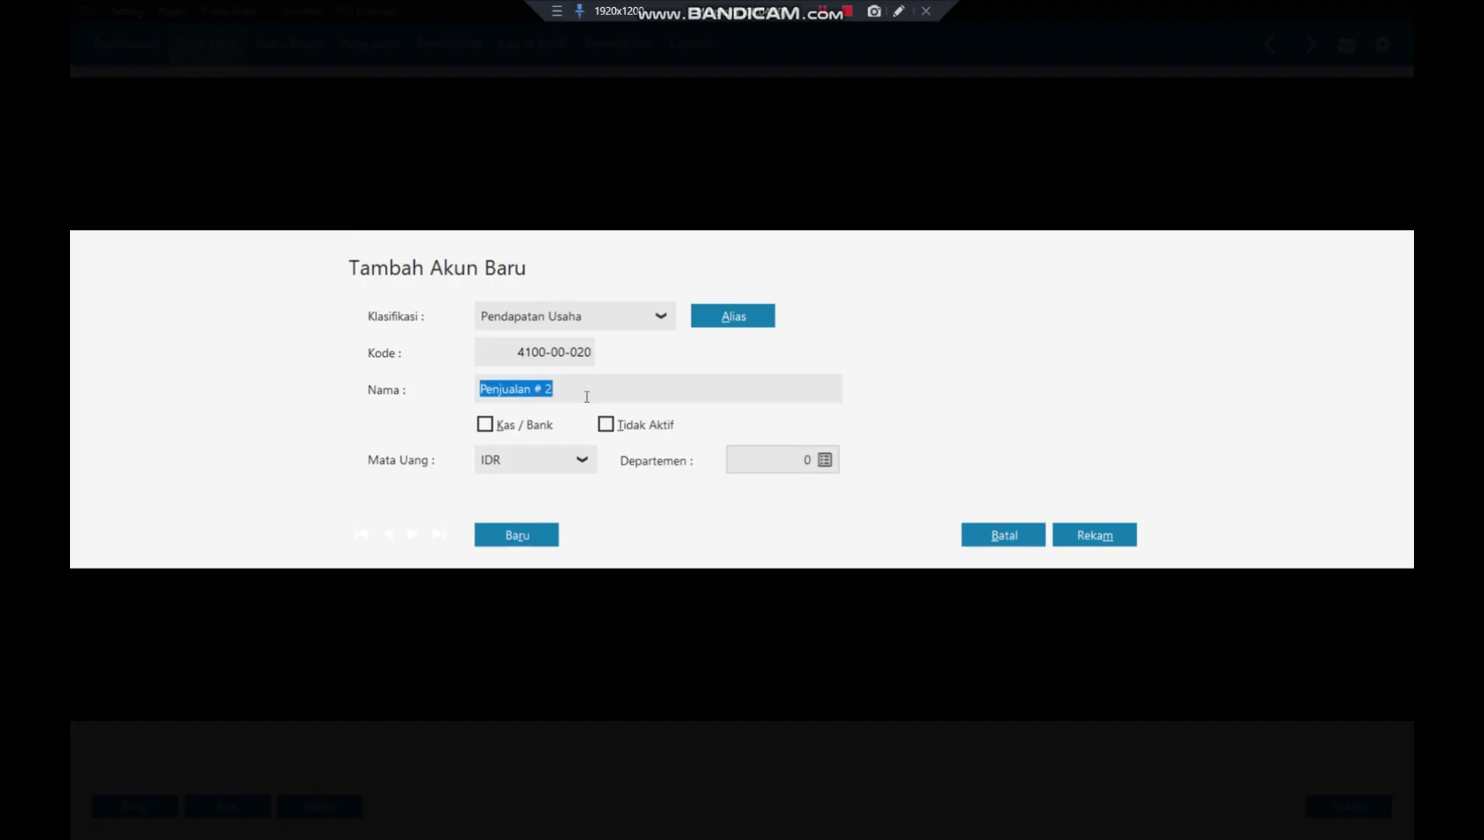
{"action": "left_click", "coordinate": [586, 392]}
{"action": "key", "text": "BackSpace"}
{"action": "key", "text": "BackSpace"}
{"action": "key", "text": "BackSpace"}
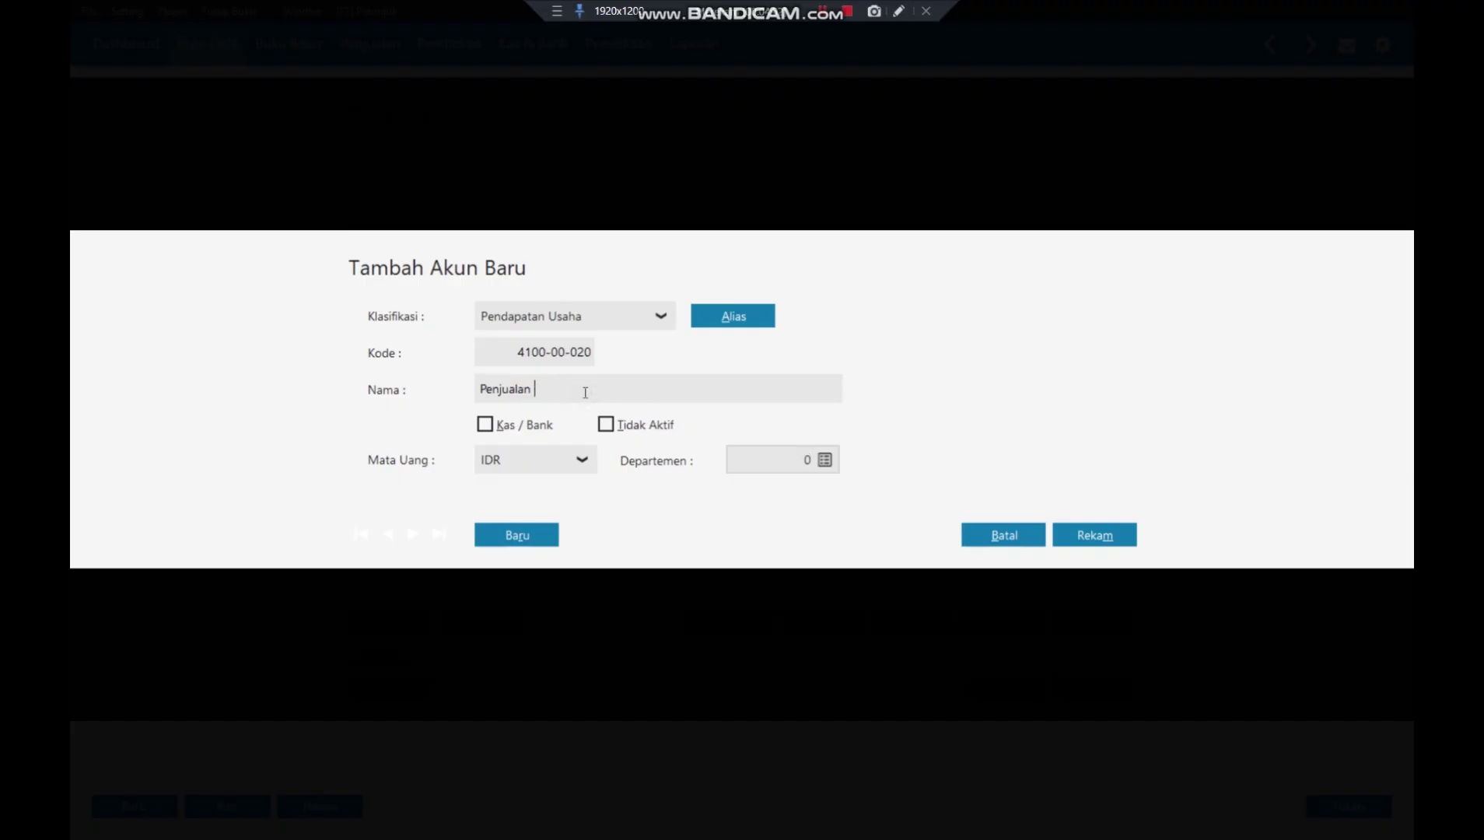
{"action": "type", "text": "Jilbab"}
{"action": "left_click", "coordinate": [1093, 536]}
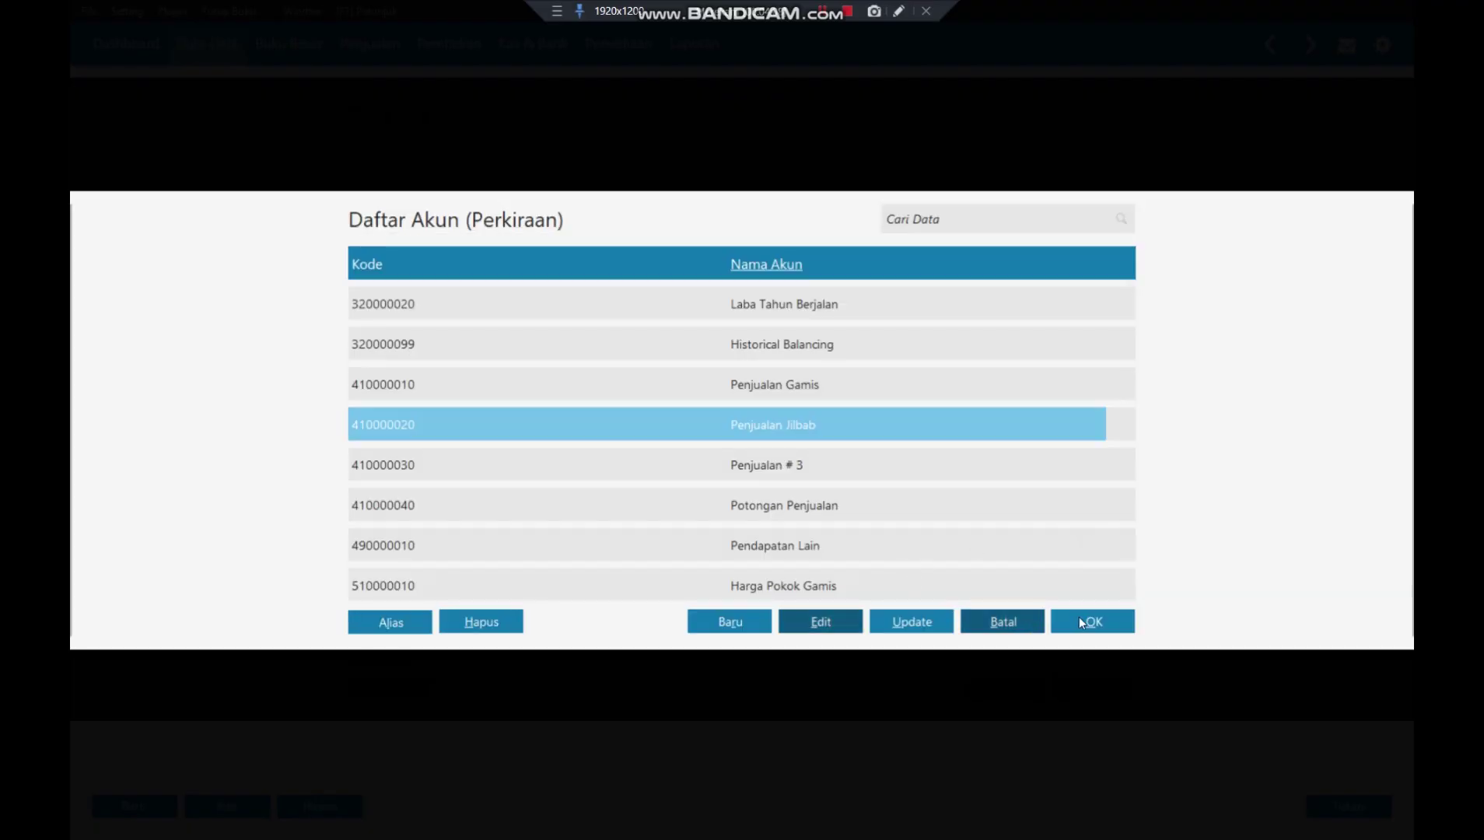
- Set Penjualan Jilbab (410000020) as JILBAB's sales and sales return account
{"action": "left_click", "coordinate": [1088, 619]}
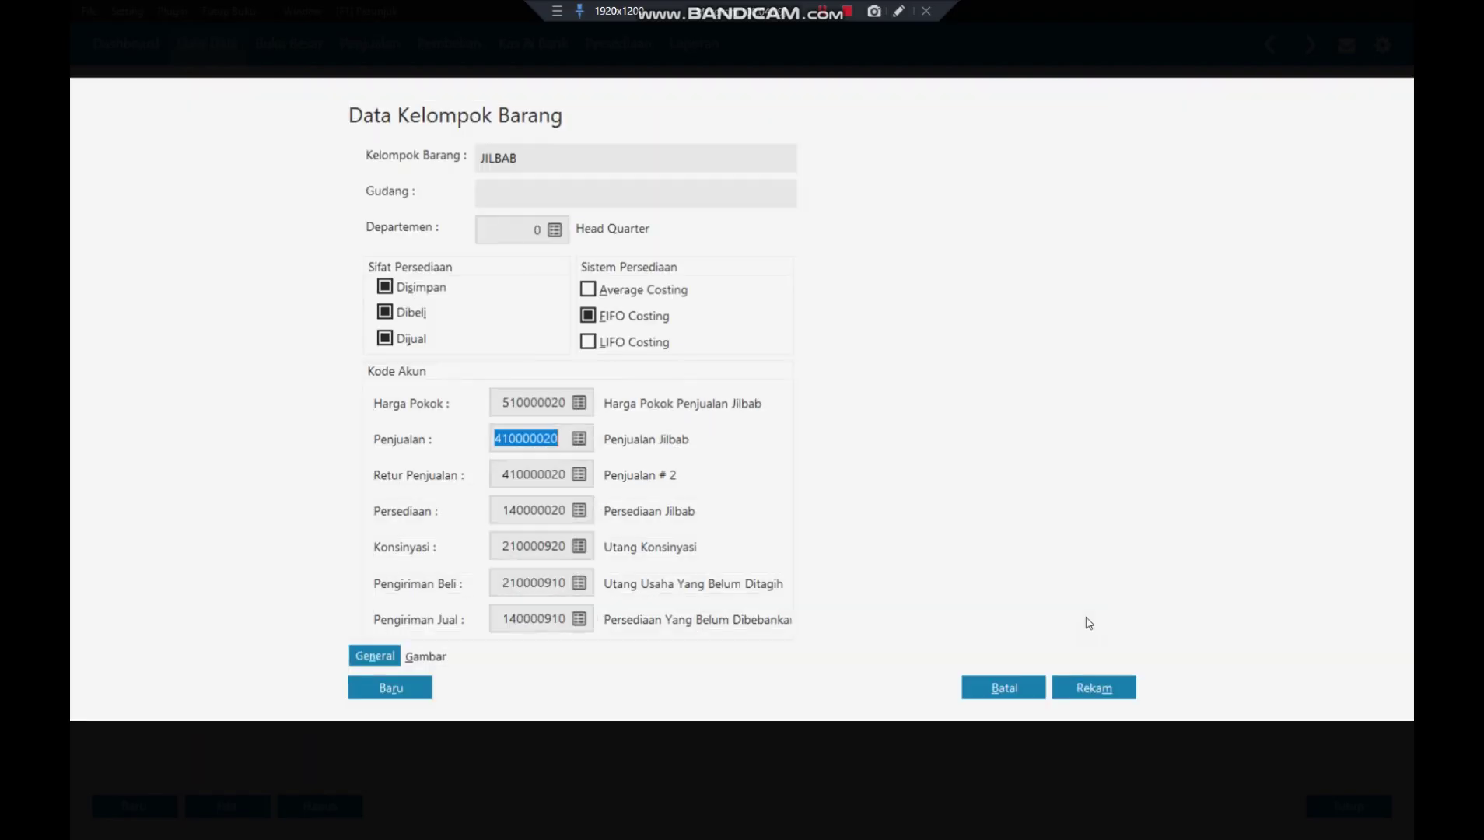
{"action": "left_click", "coordinate": [578, 476]}
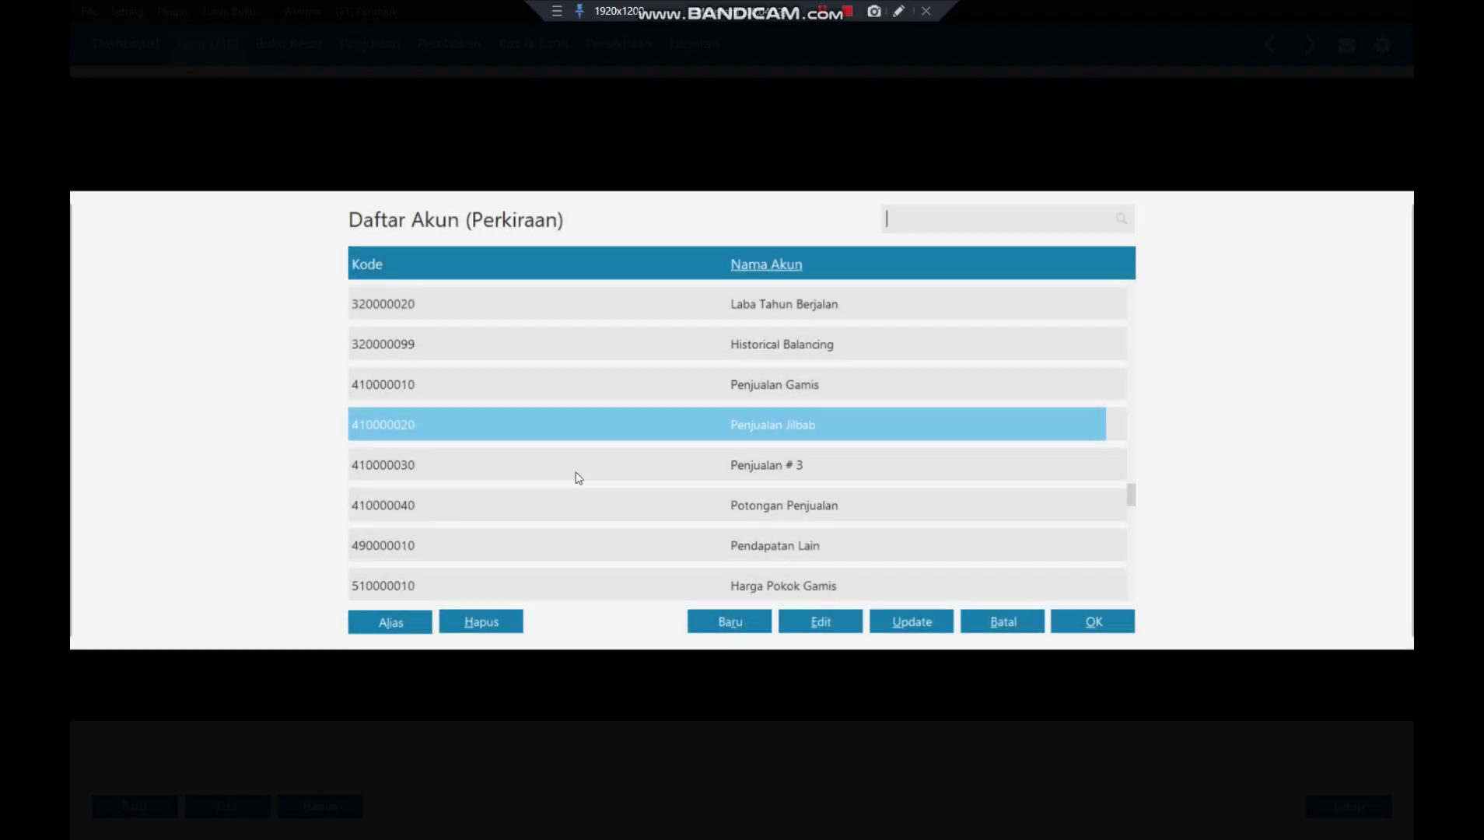
{"action": "left_click", "coordinate": [1093, 621]}
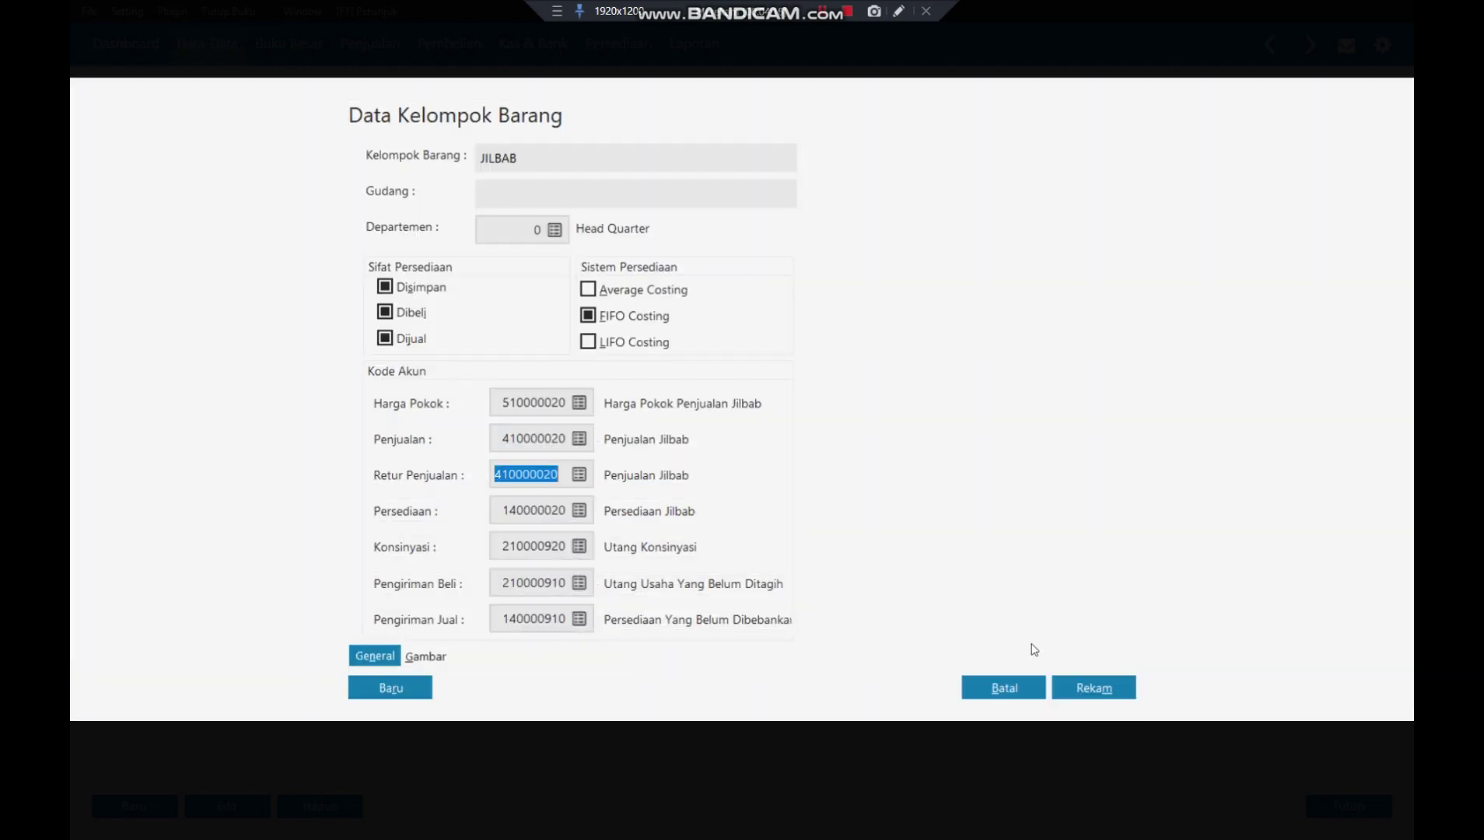
- Save JILBAB with its accounts applied to all products, then edit the Product 3 group
{"action": "left_click", "coordinate": [1096, 689]}
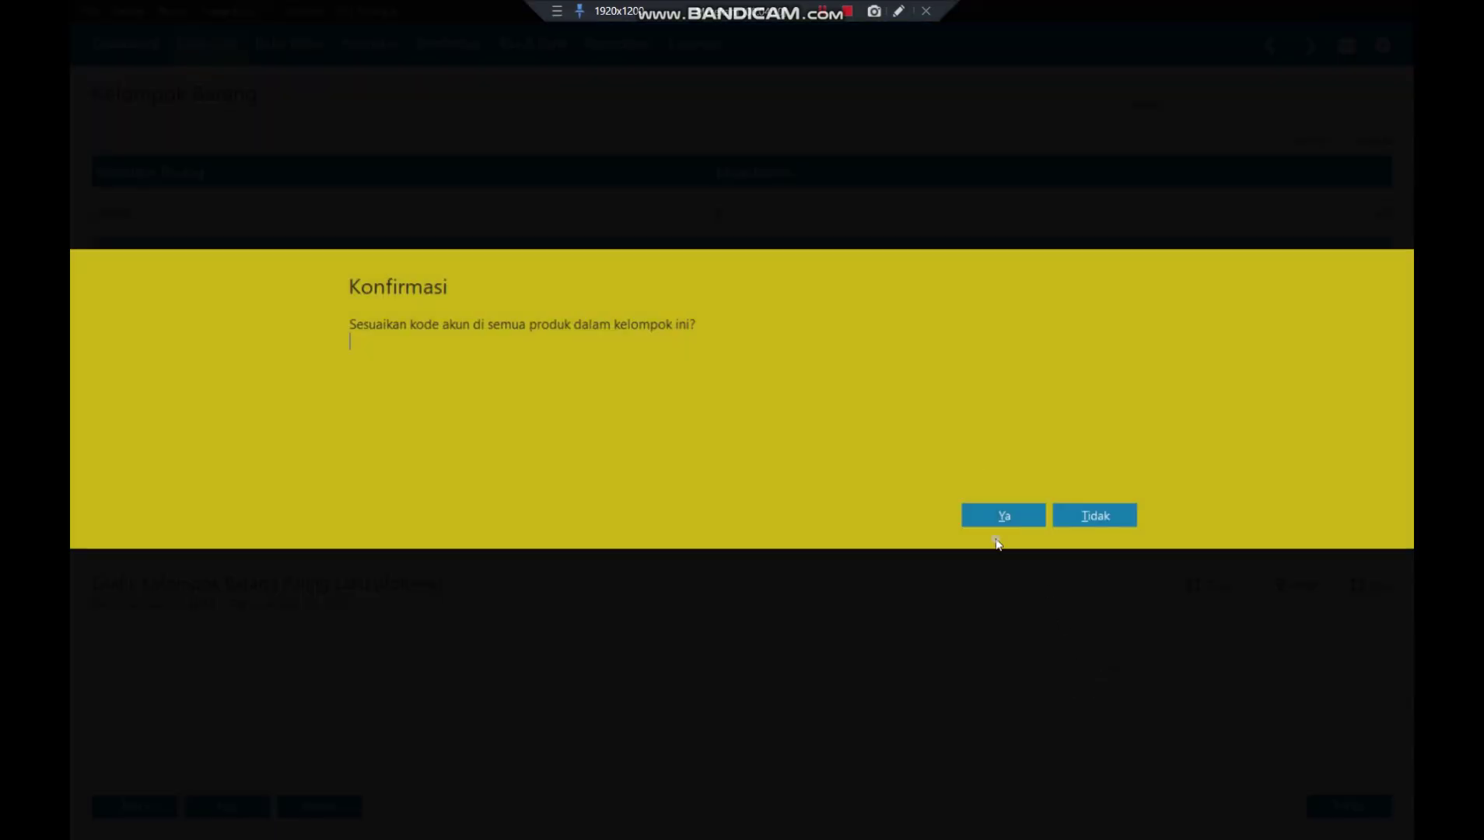
{"action": "left_click", "coordinate": [989, 519]}
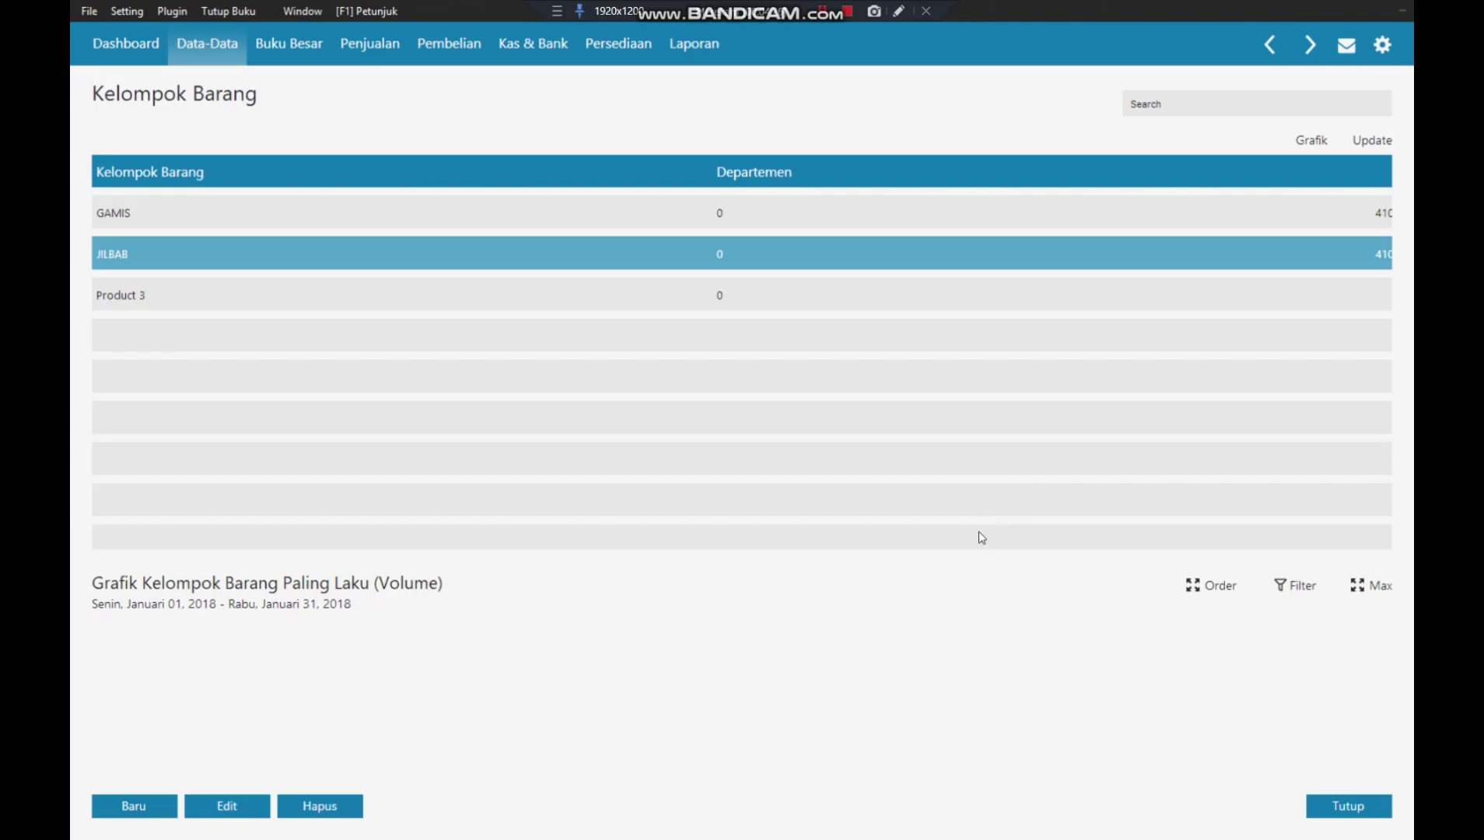
{"action": "right_click", "coordinate": [139, 300]}
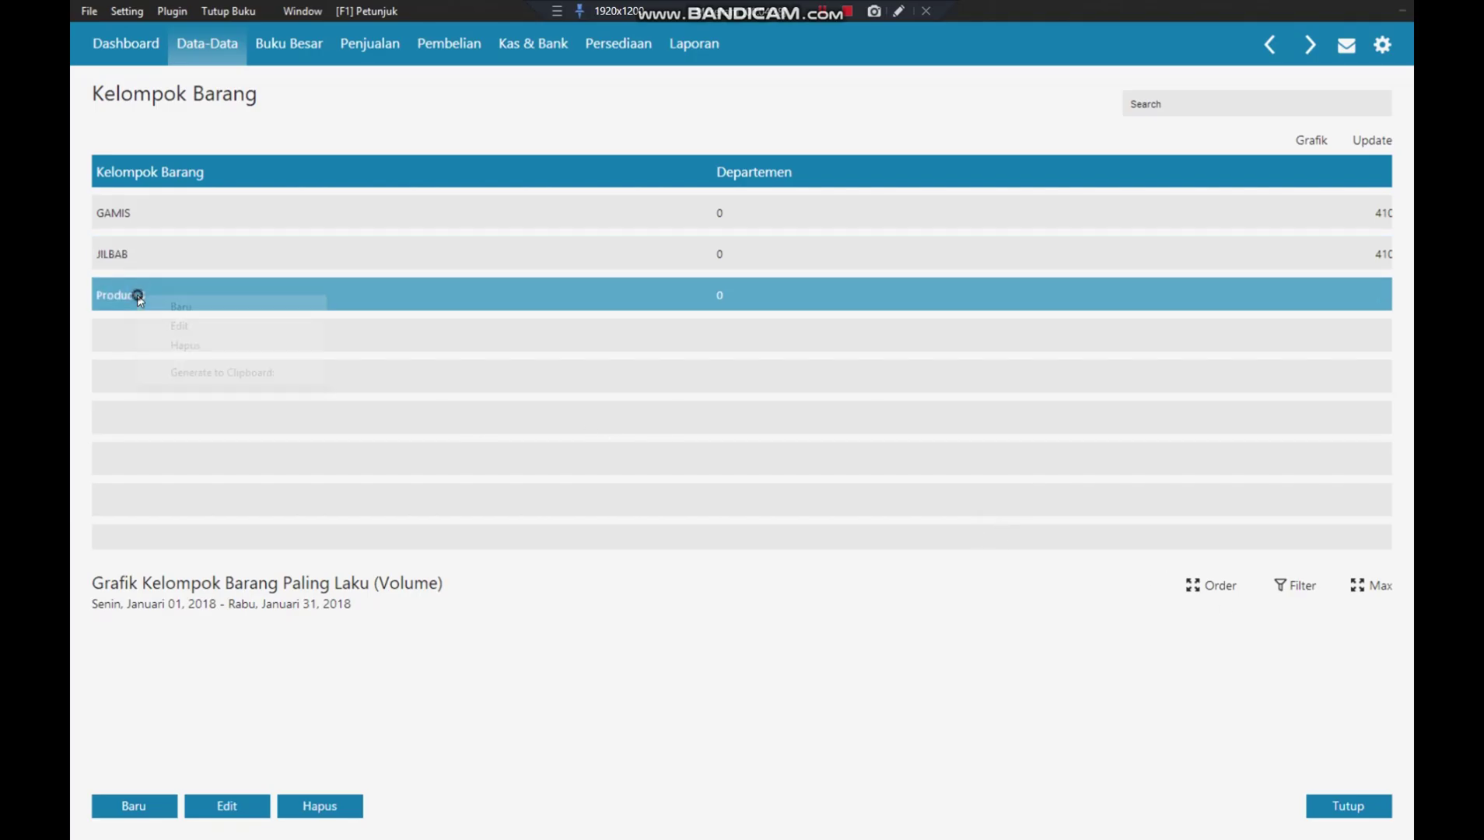
{"action": "left_click", "coordinate": [170, 327]}
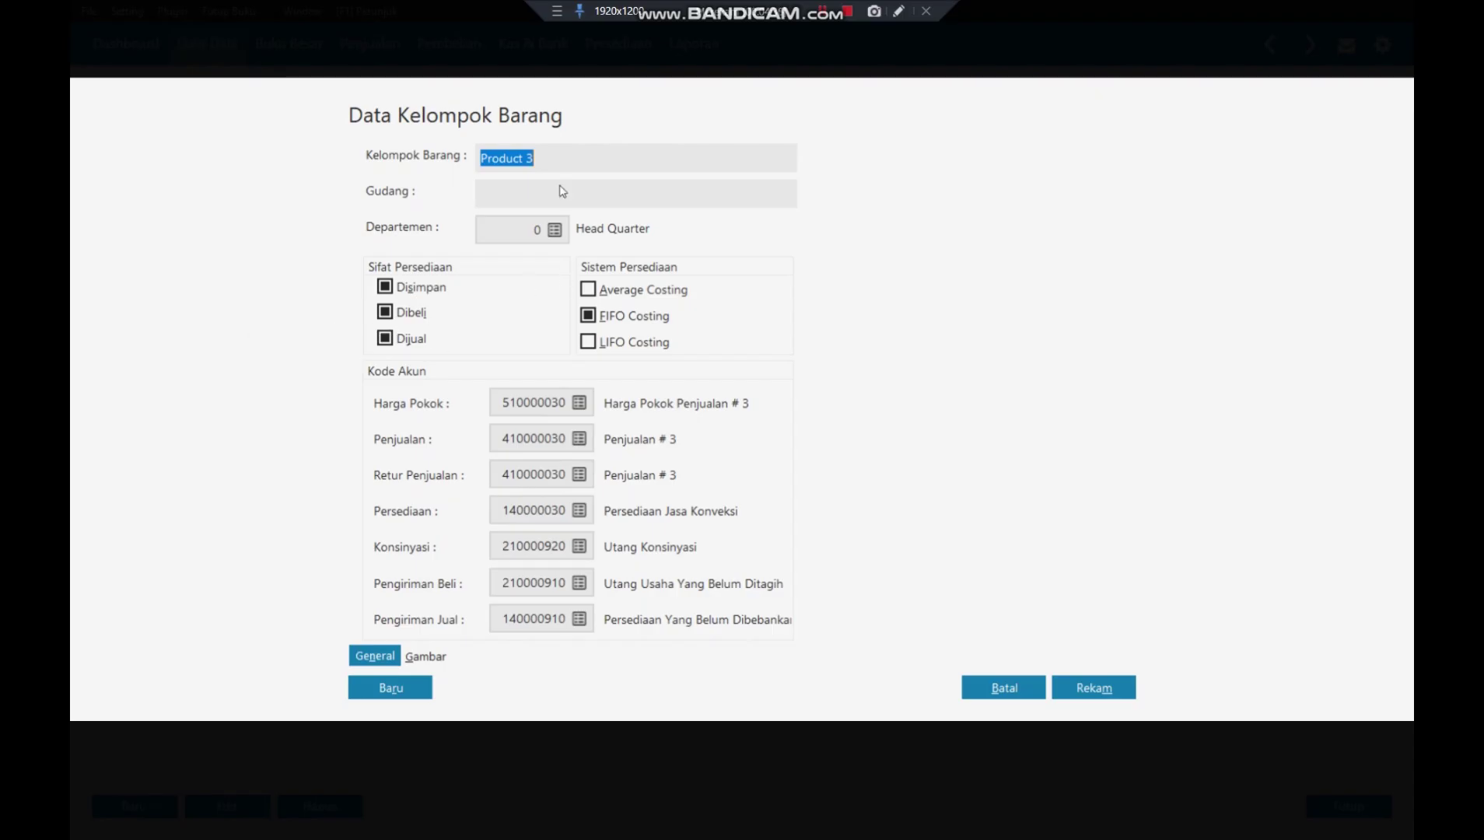
- Rename Product 3 to JASA KONVEKSI and its cost account 510000030 to Harga Pokok Penjualan Jasa Konveksi
{"action": "type", "text": "jas"}
{"action": "type", "text": "JASA KONV"}
{"action": "type", "text": "EKSI"}
{"action": "left_click", "coordinate": [579, 404]}
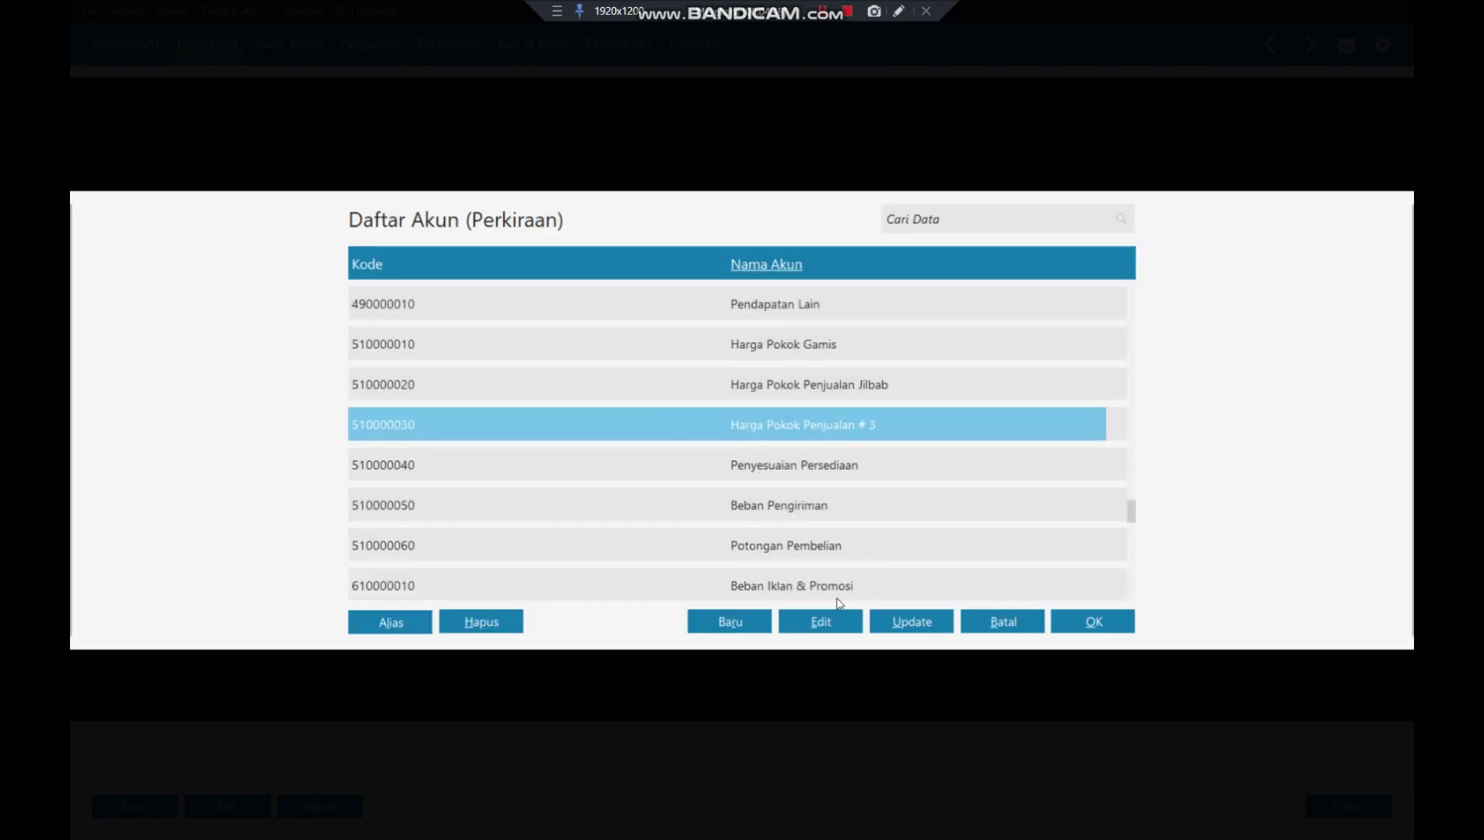
{"action": "left_click", "coordinate": [822, 620]}
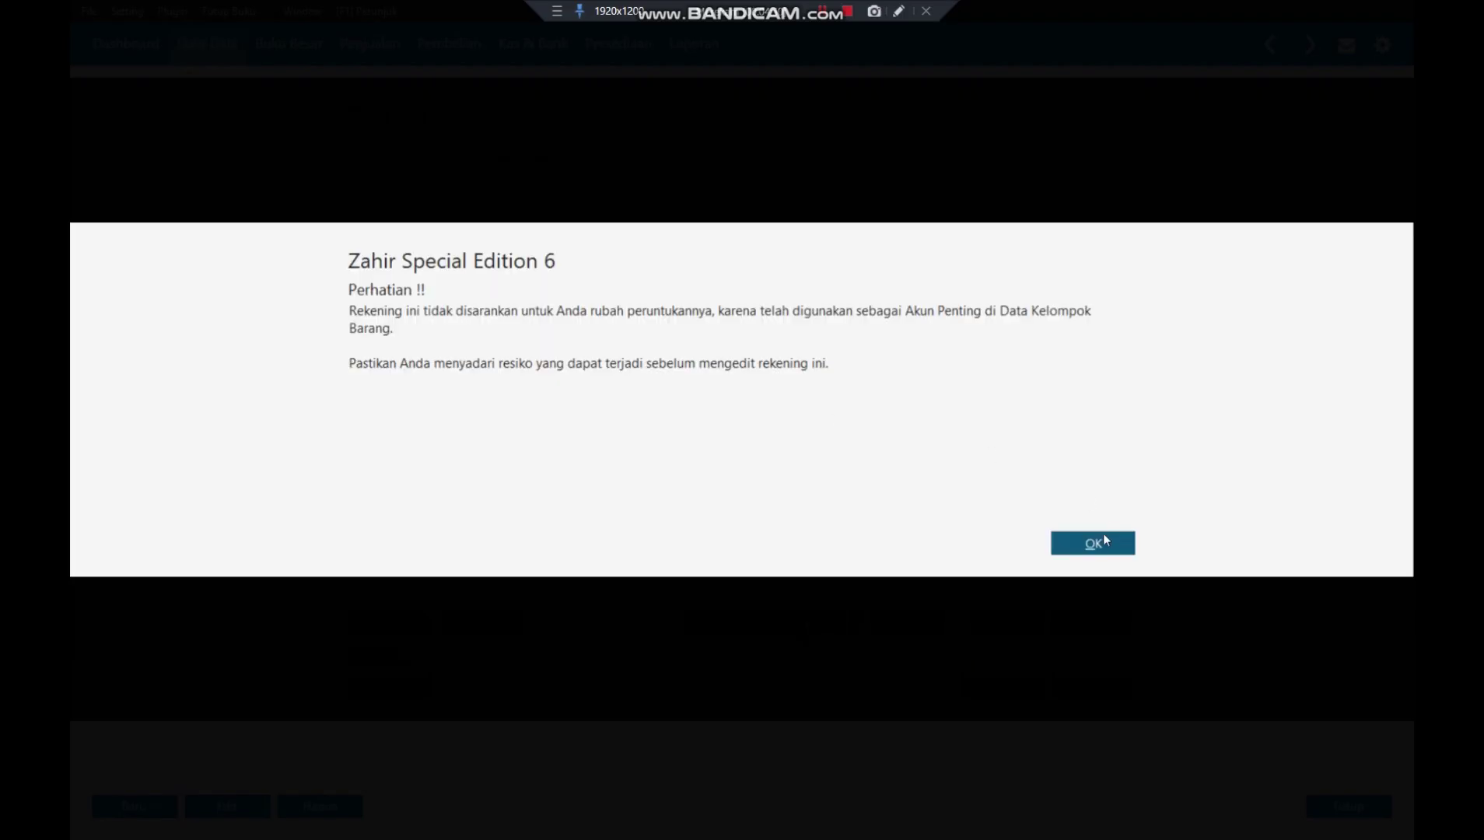
{"action": "left_click", "coordinate": [1100, 542]}
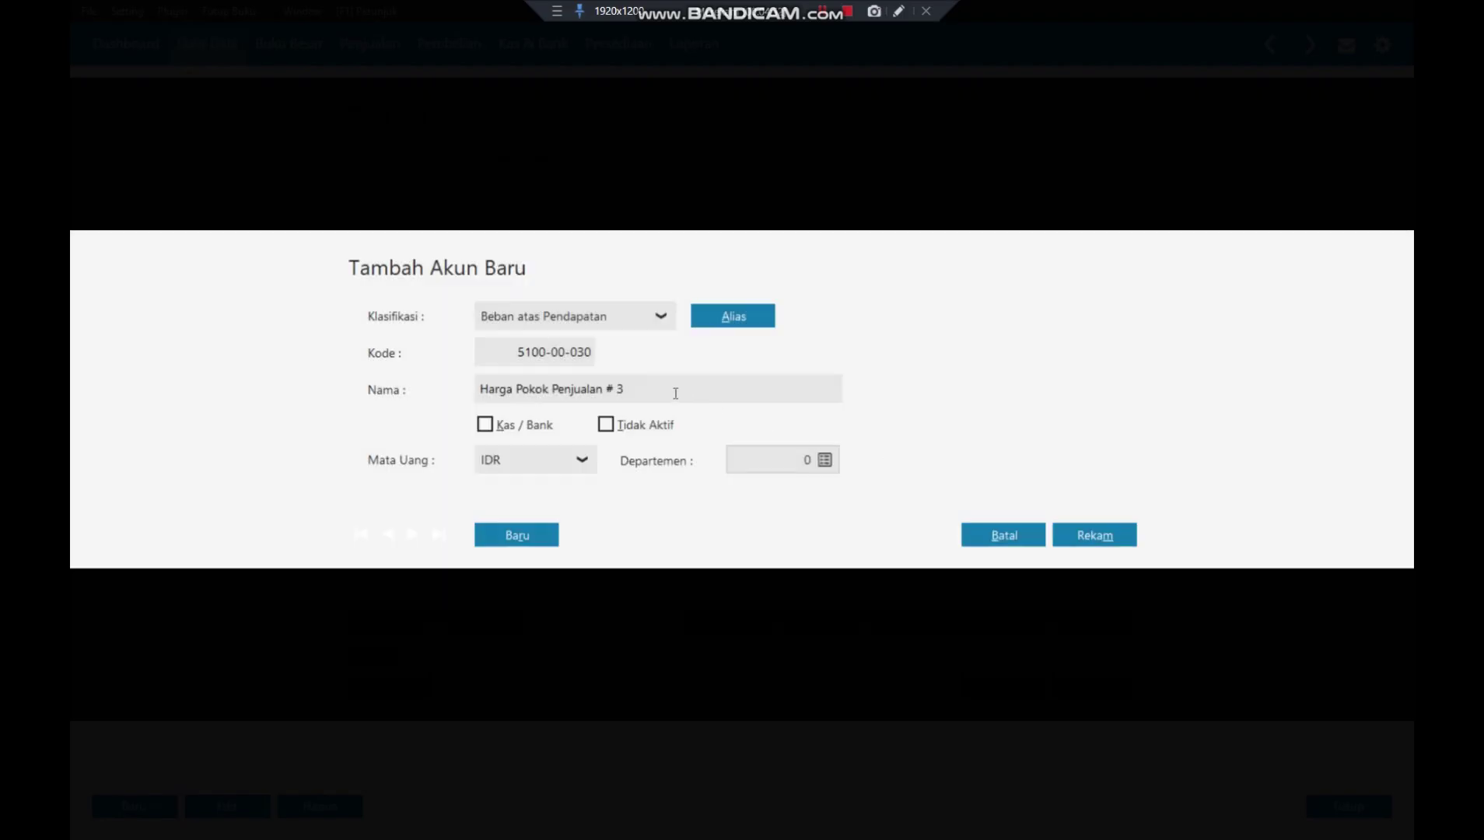
{"action": "left_click", "coordinate": [673, 392]}
{"action": "left_click", "coordinate": [674, 393]}
{"action": "key", "text": "BackSpace"}
{"action": "key", "text": "BackSpace"}
{"action": "key", "text": "BackSpace"}
{"action": "type", "text": "jAasa Konveks"}
{"action": "left_click", "coordinate": [1086, 537]}
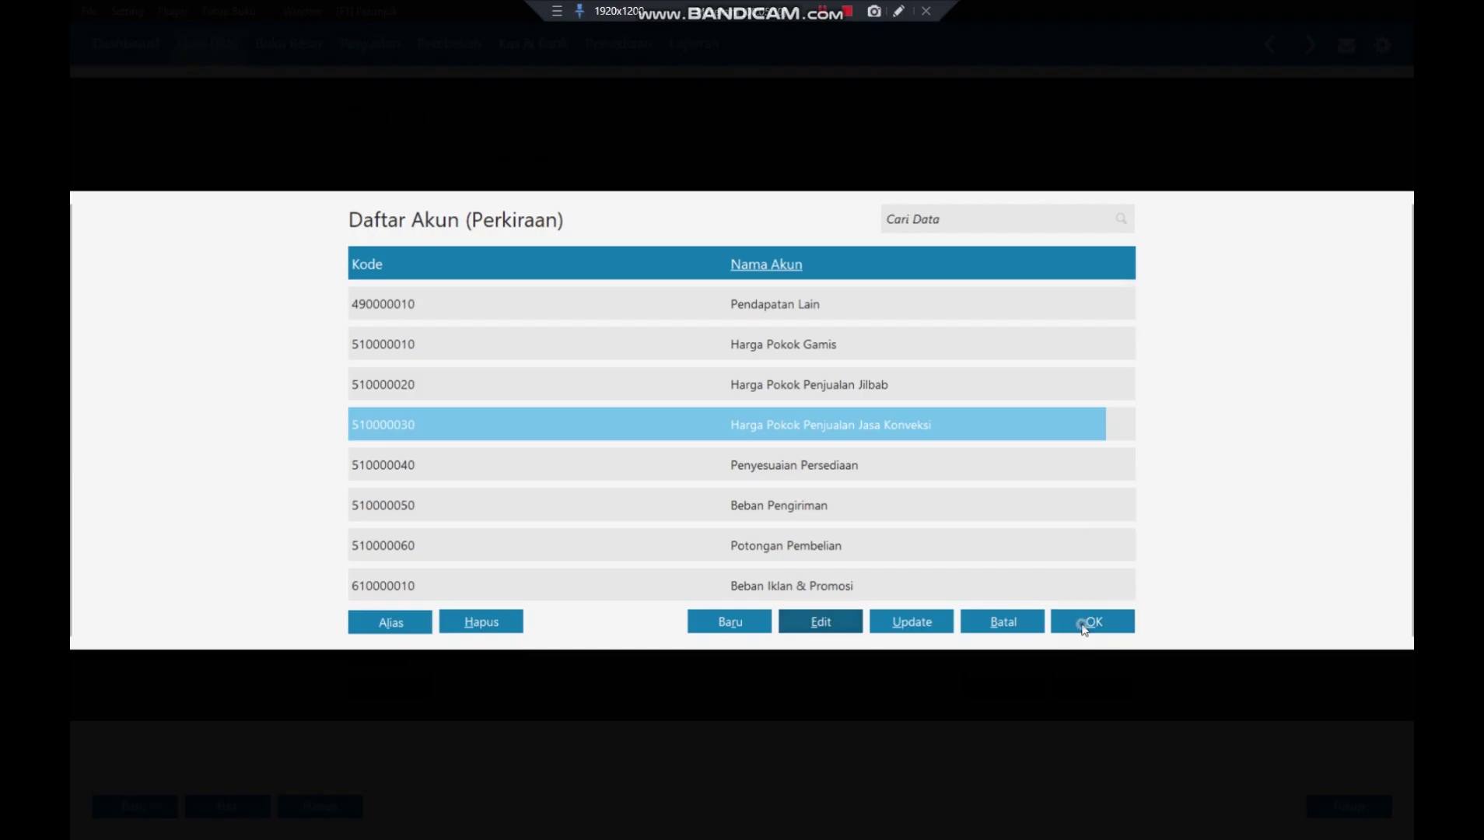
{"action": "left_click", "coordinate": [1092, 622]}
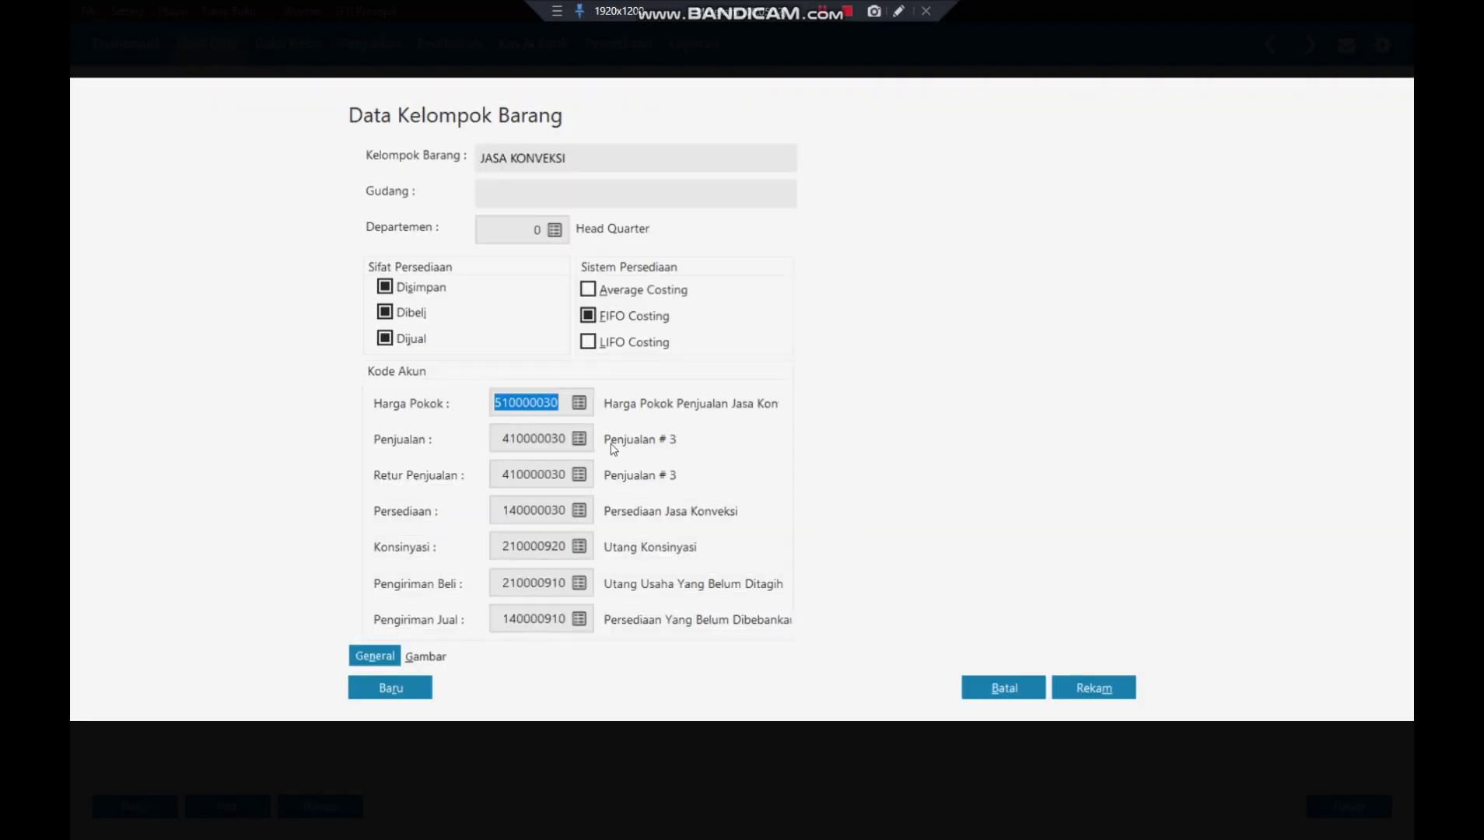
- Rename account 410000030 to Penjualan Jasa Konveksi and save it
{"action": "left_click", "coordinate": [581, 438]}
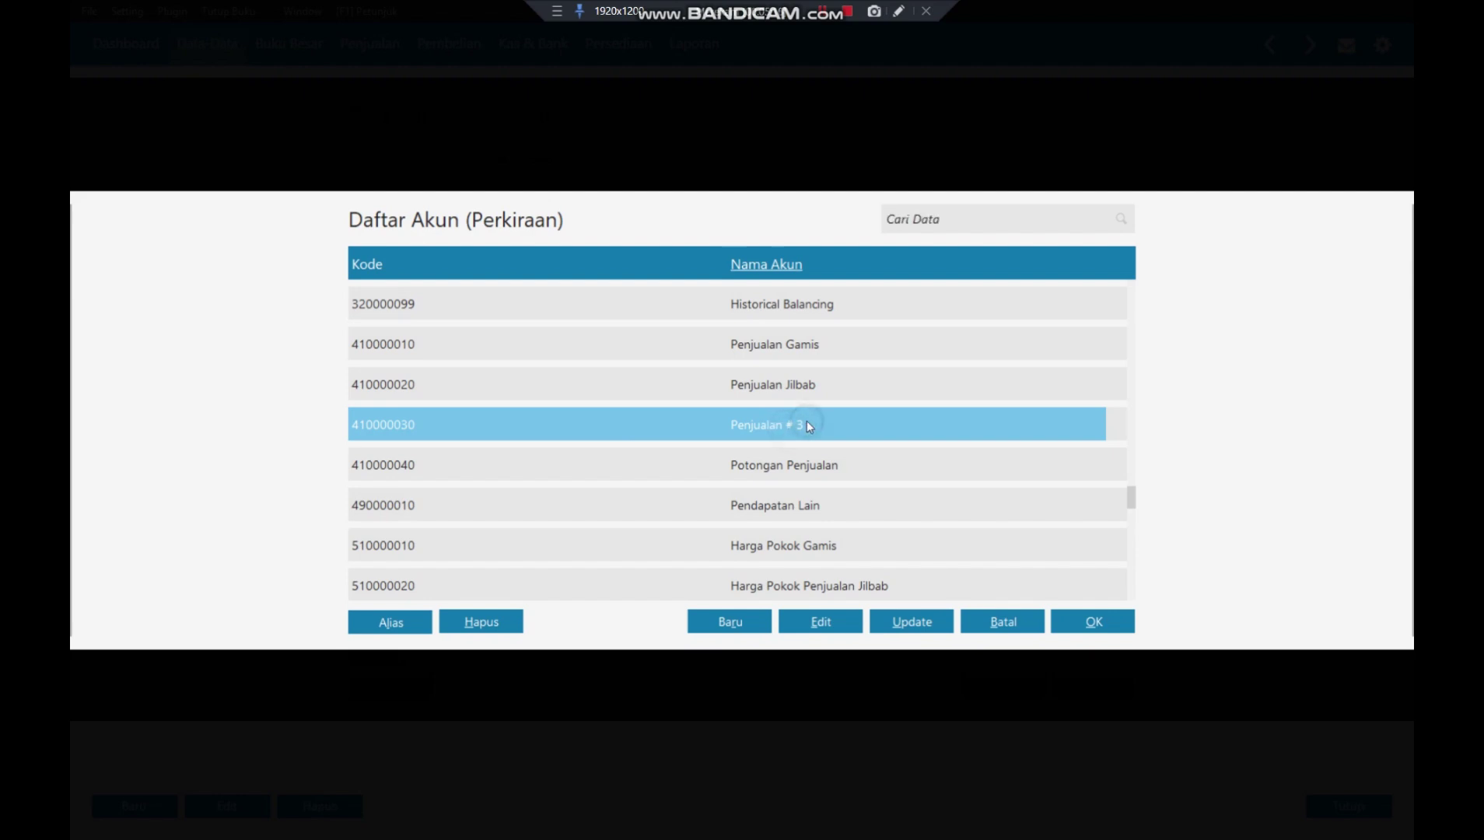
{"action": "left_click", "coordinate": [822, 627]}
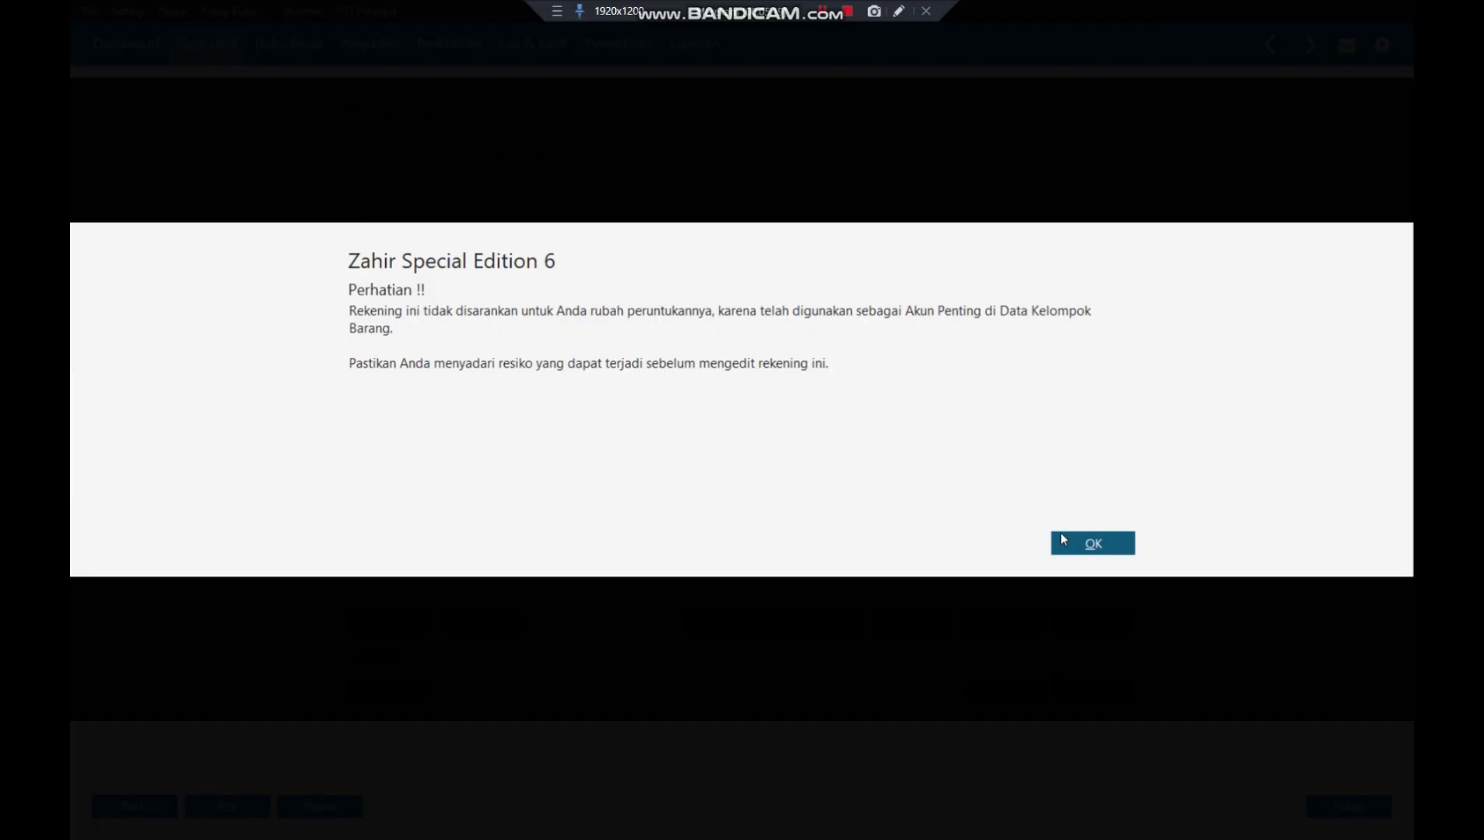
{"action": "left_click", "coordinate": [1061, 537]}
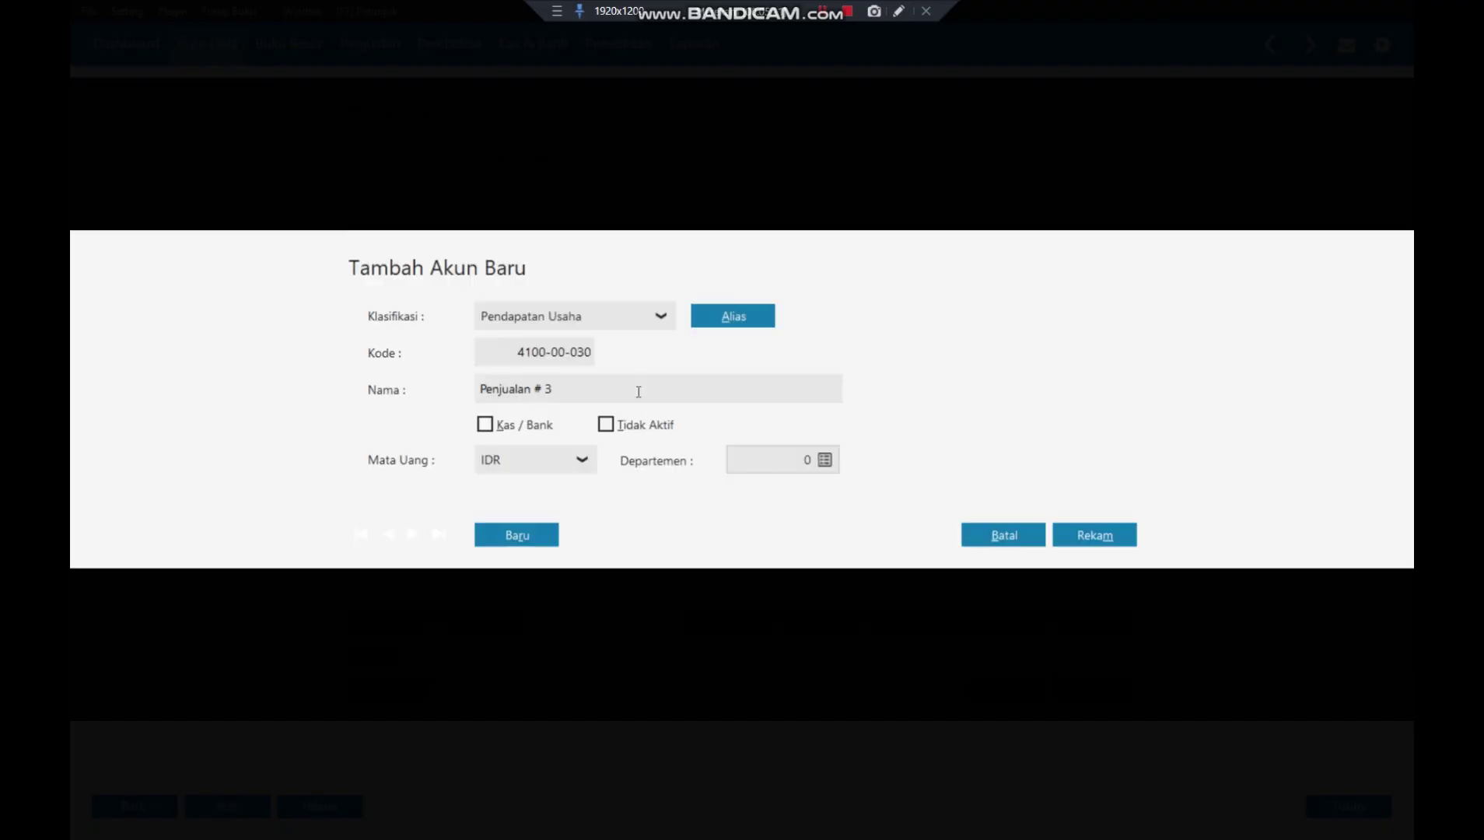
{"action": "left_click", "coordinate": [637, 391]}
{"action": "left_click", "coordinate": [639, 391]}
{"action": "key", "text": "BackSpace"}
{"action": "key", "text": "BackSpace"}
{"action": "key", "text": "BackSpace"}
{"action": "type", "text": "Jasa Konveksi"}
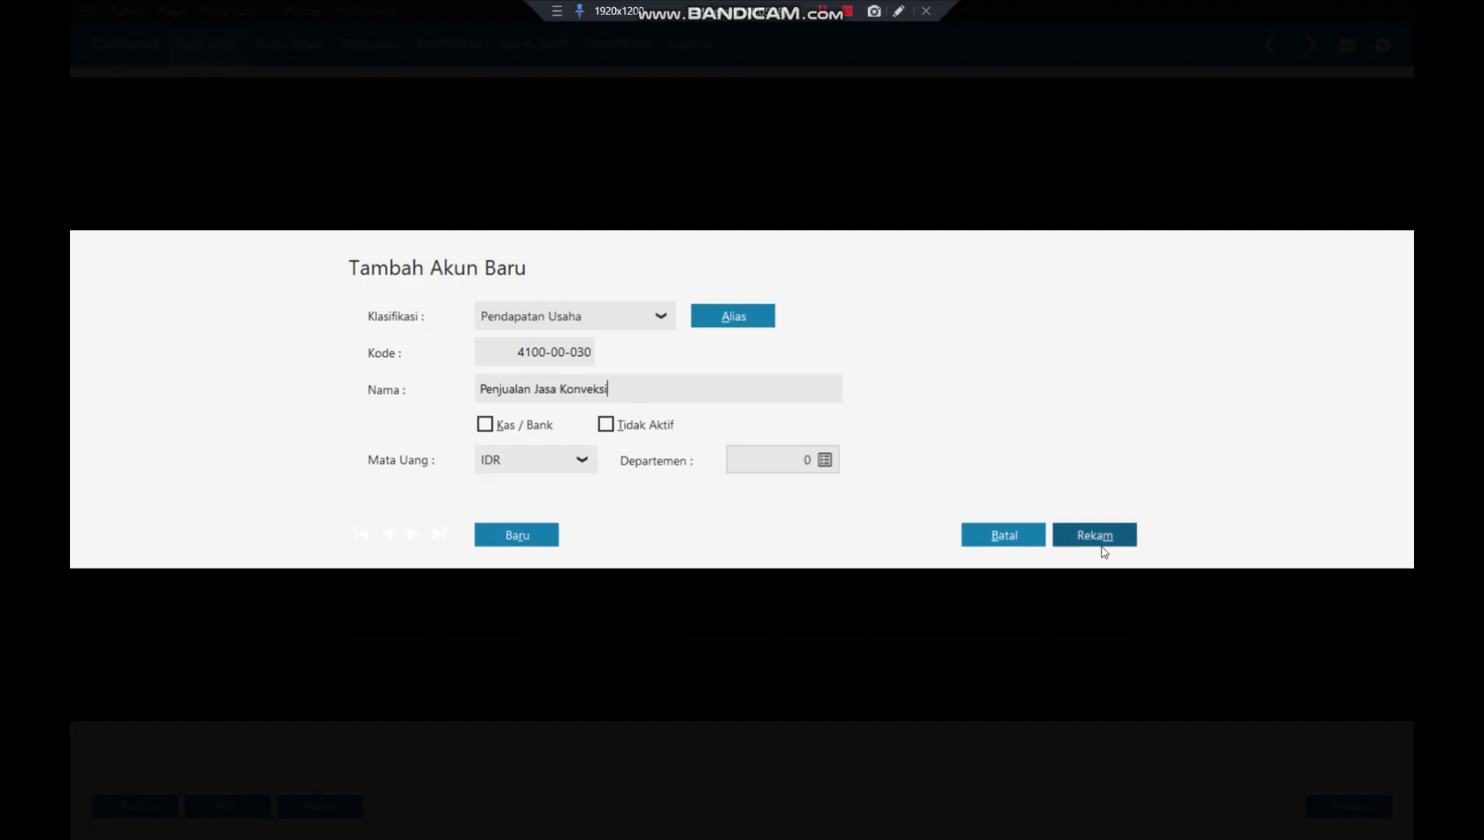
{"action": "left_click", "coordinate": [1103, 549]}
{"action": "left_click", "coordinate": [1103, 549]}
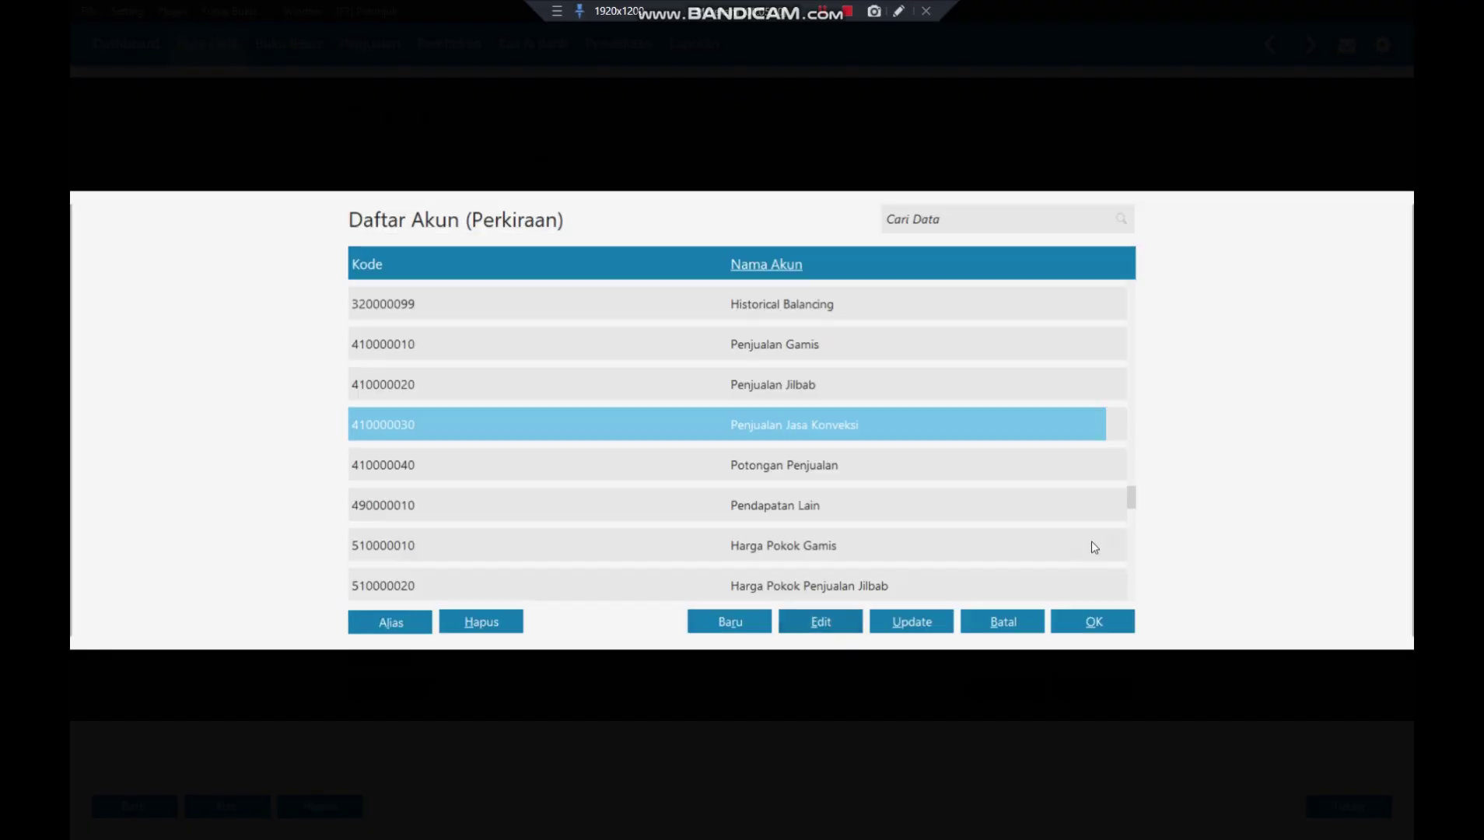
- Set 410000030 as JASA KONVEKSI's sales and sales return account and save the group
{"action": "left_click", "coordinate": [1086, 632]}
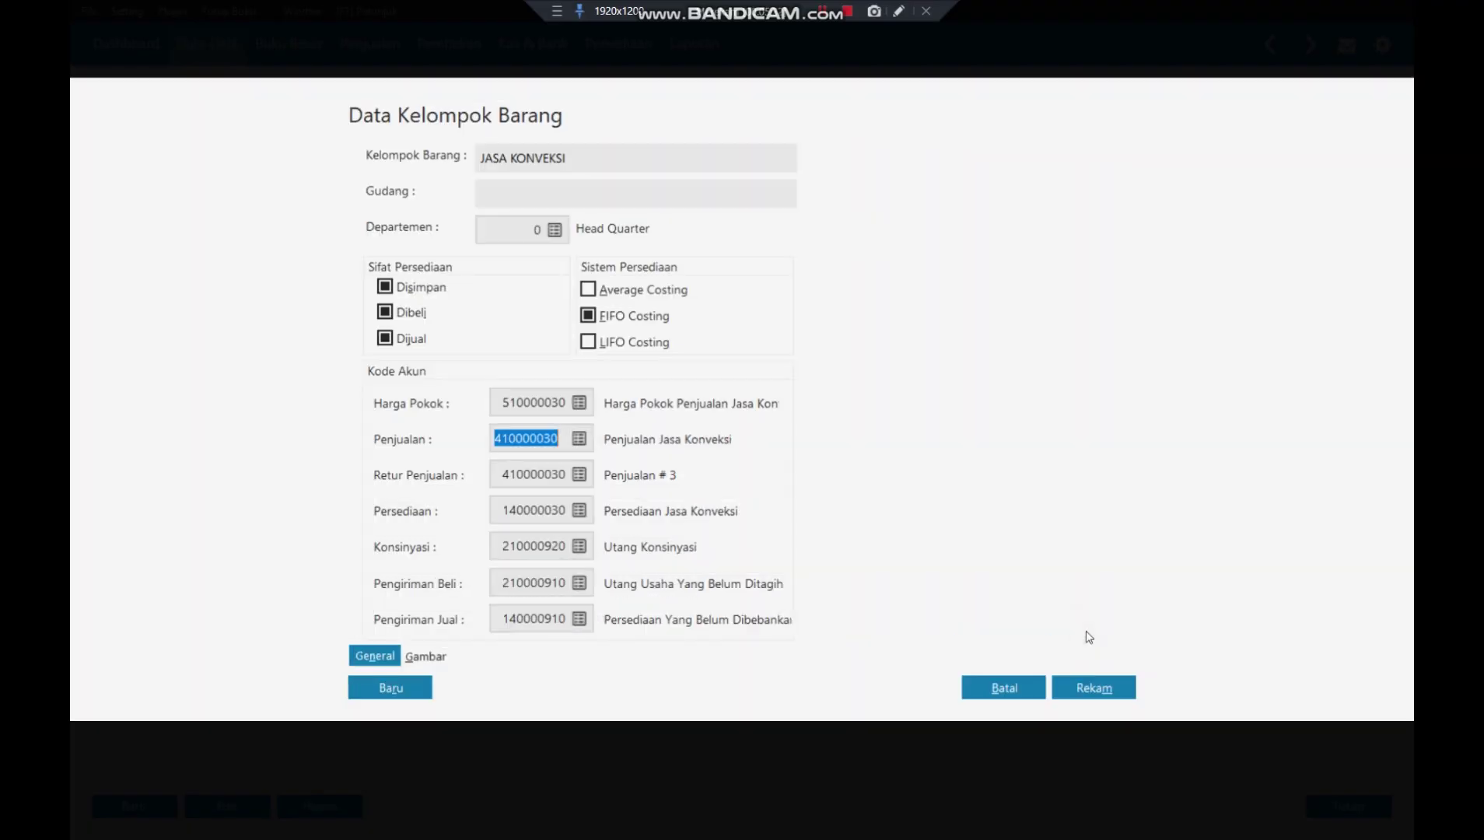
{"action": "left_click", "coordinate": [579, 478]}
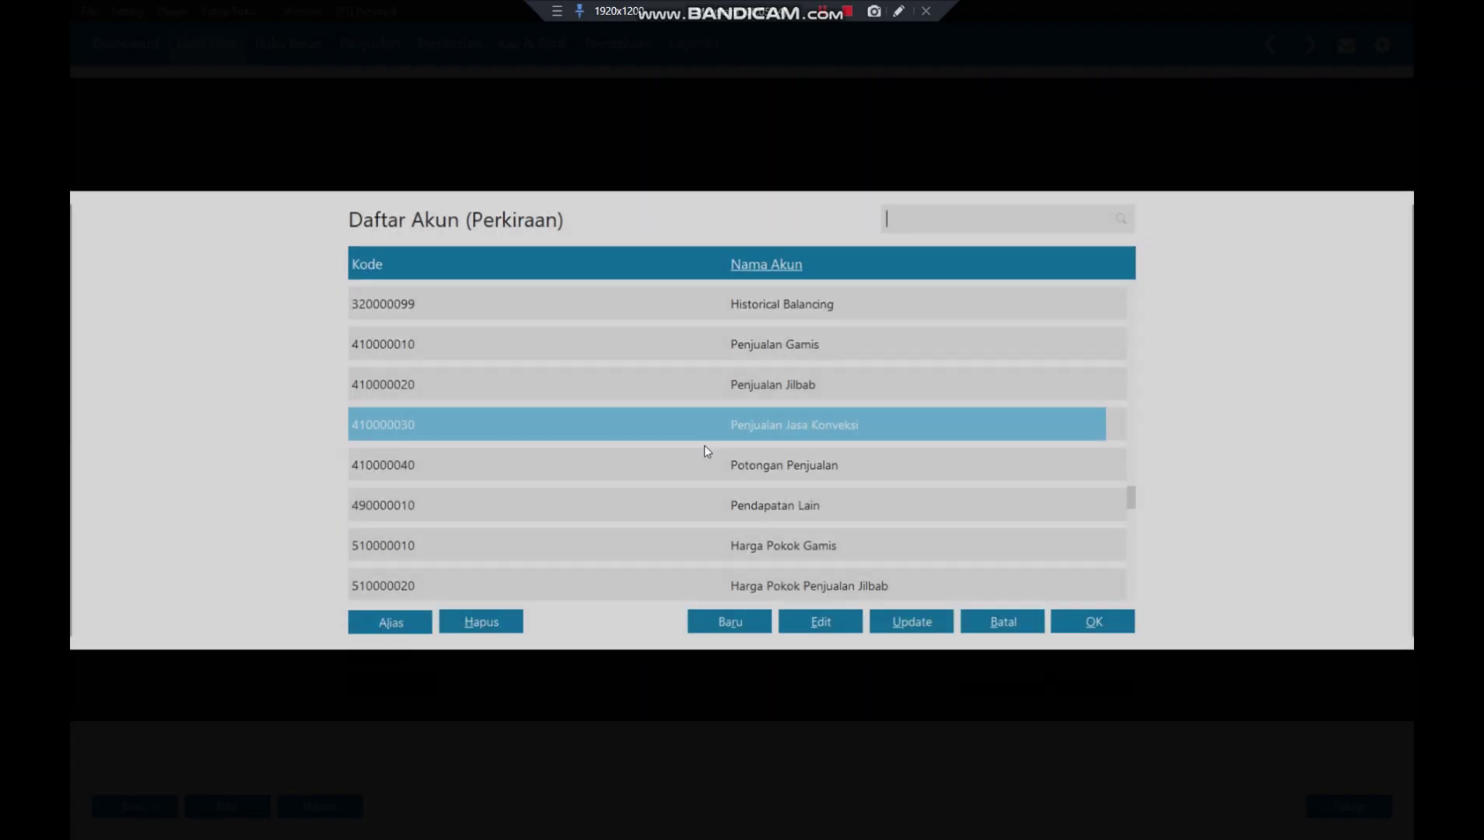
{"action": "left_click", "coordinate": [1113, 620]}
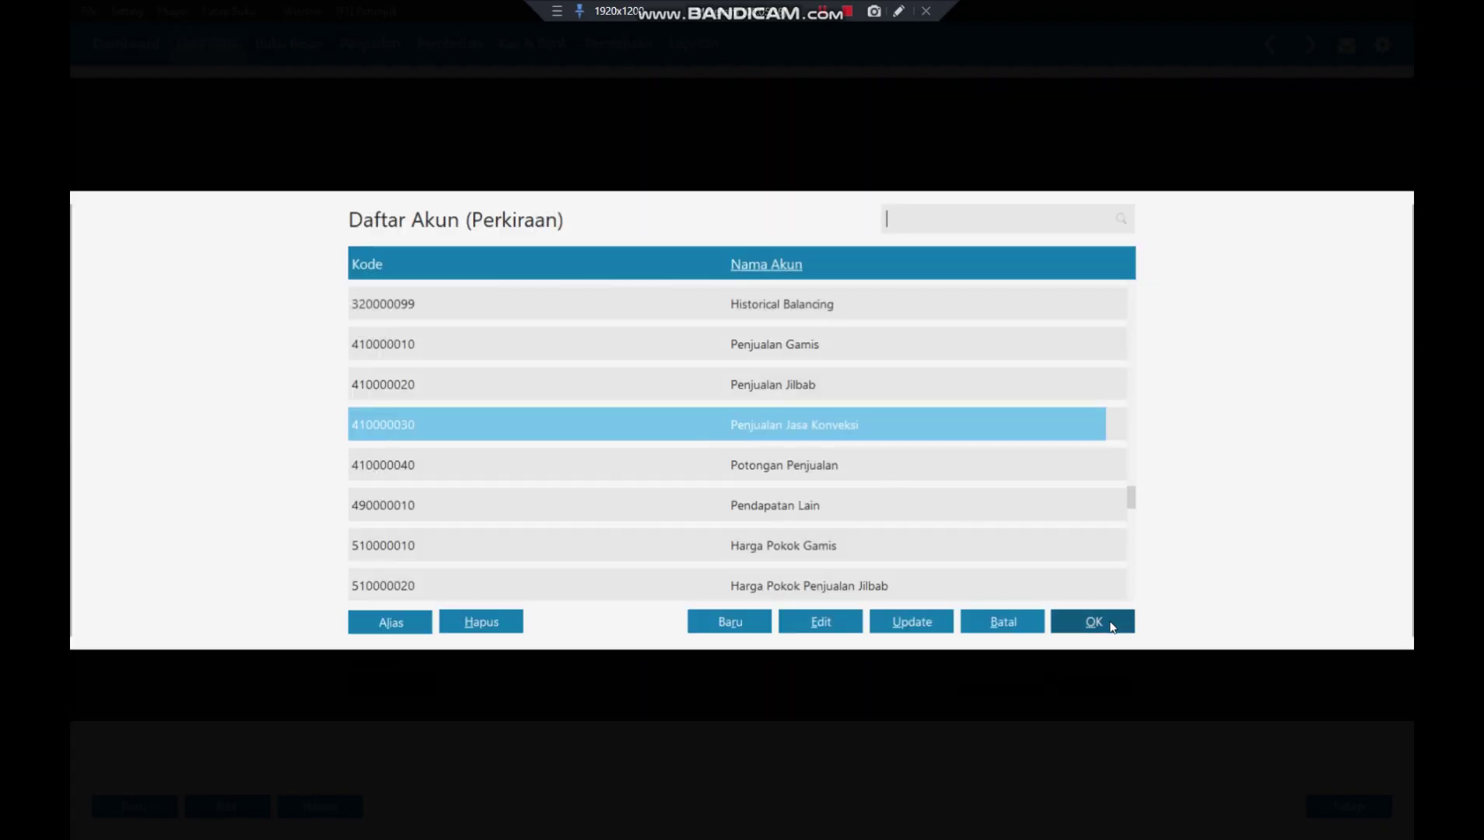
{"action": "left_click", "coordinate": [1097, 689]}
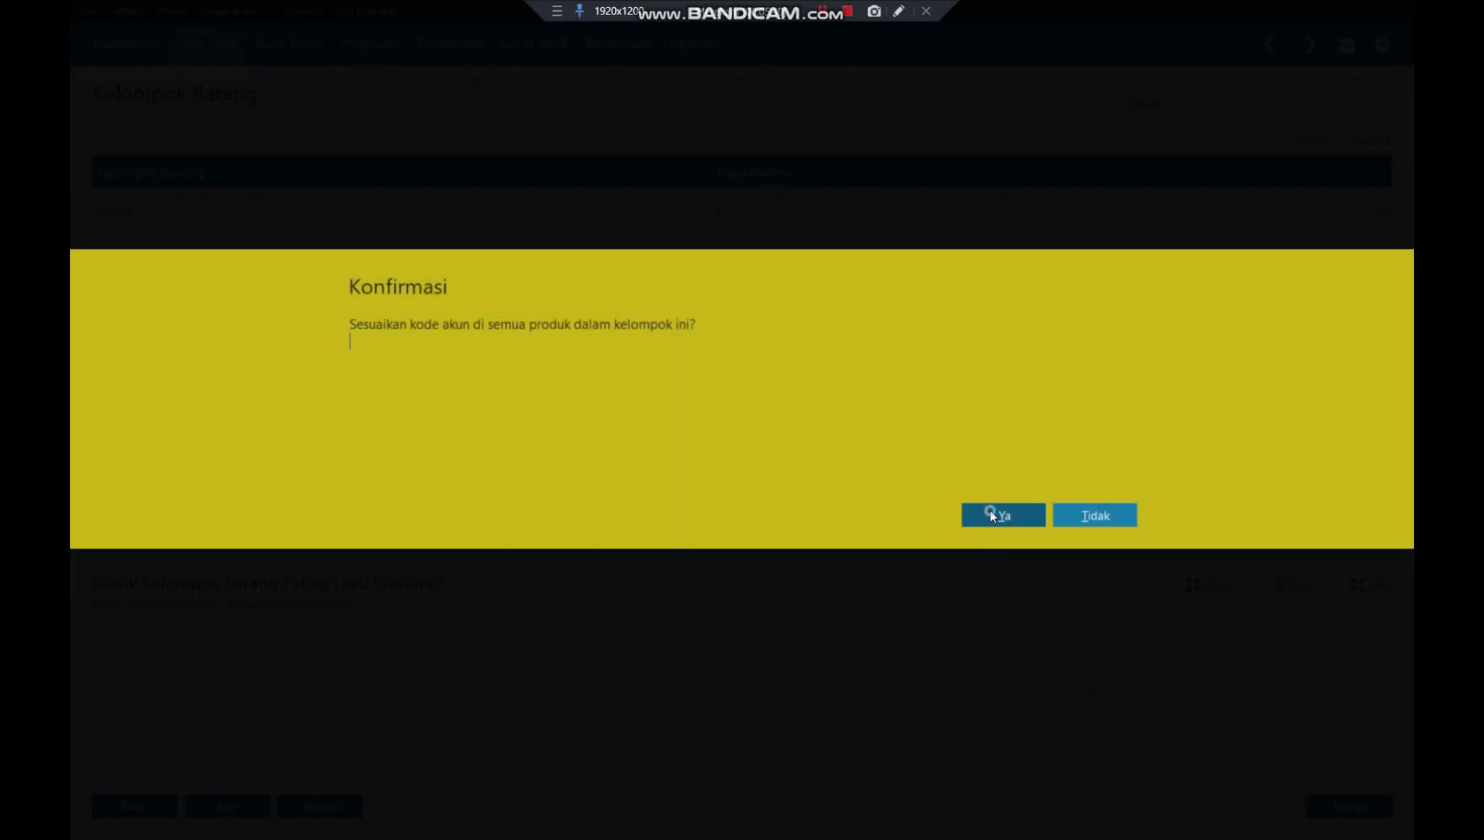
- Confirm the JASA KONVEKSI save and reopen that group from the product group list
{"action": "left_click", "coordinate": [992, 516]}
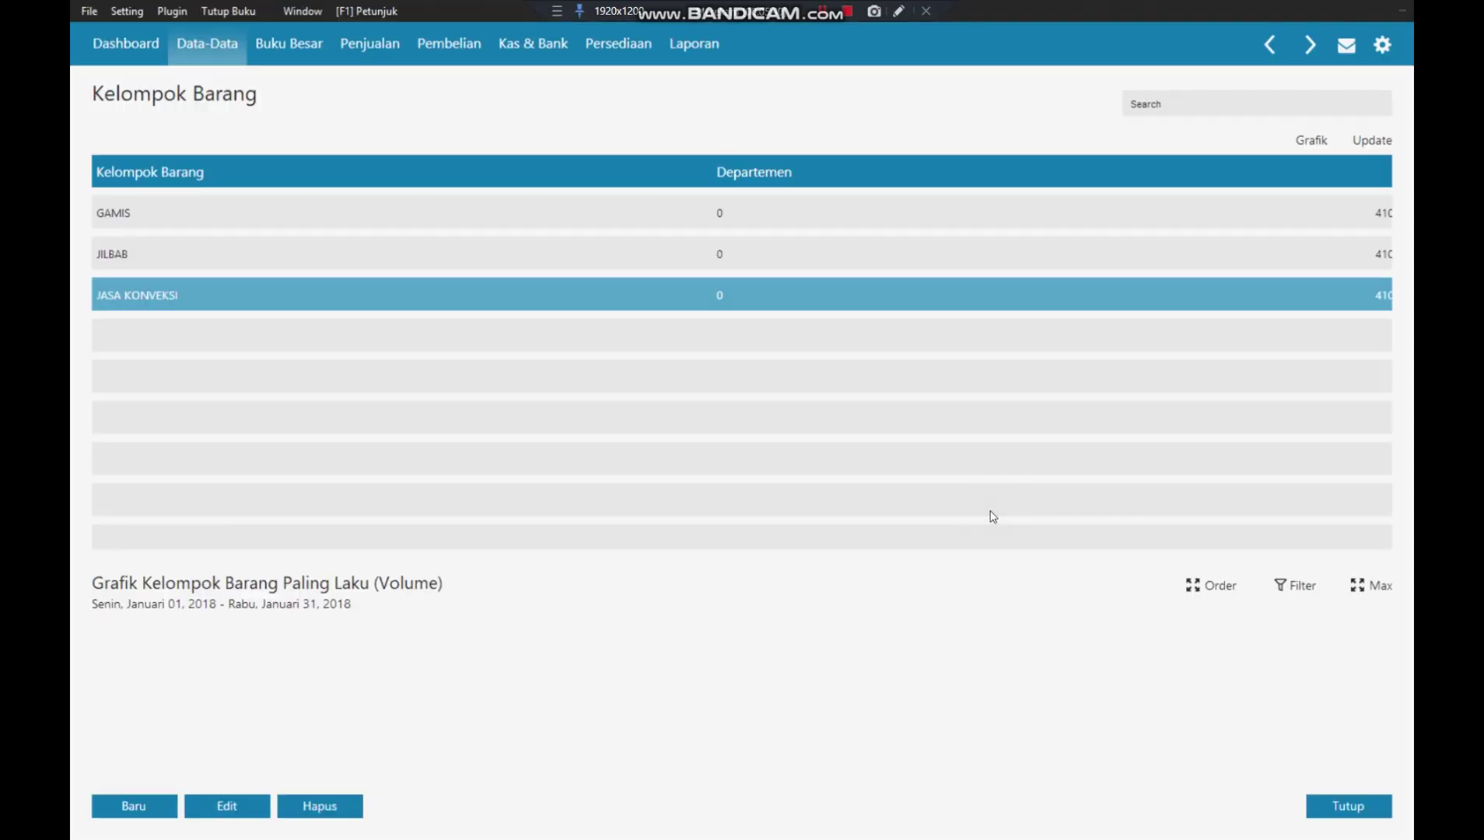
{"action": "left_click", "coordinate": [1342, 805]}
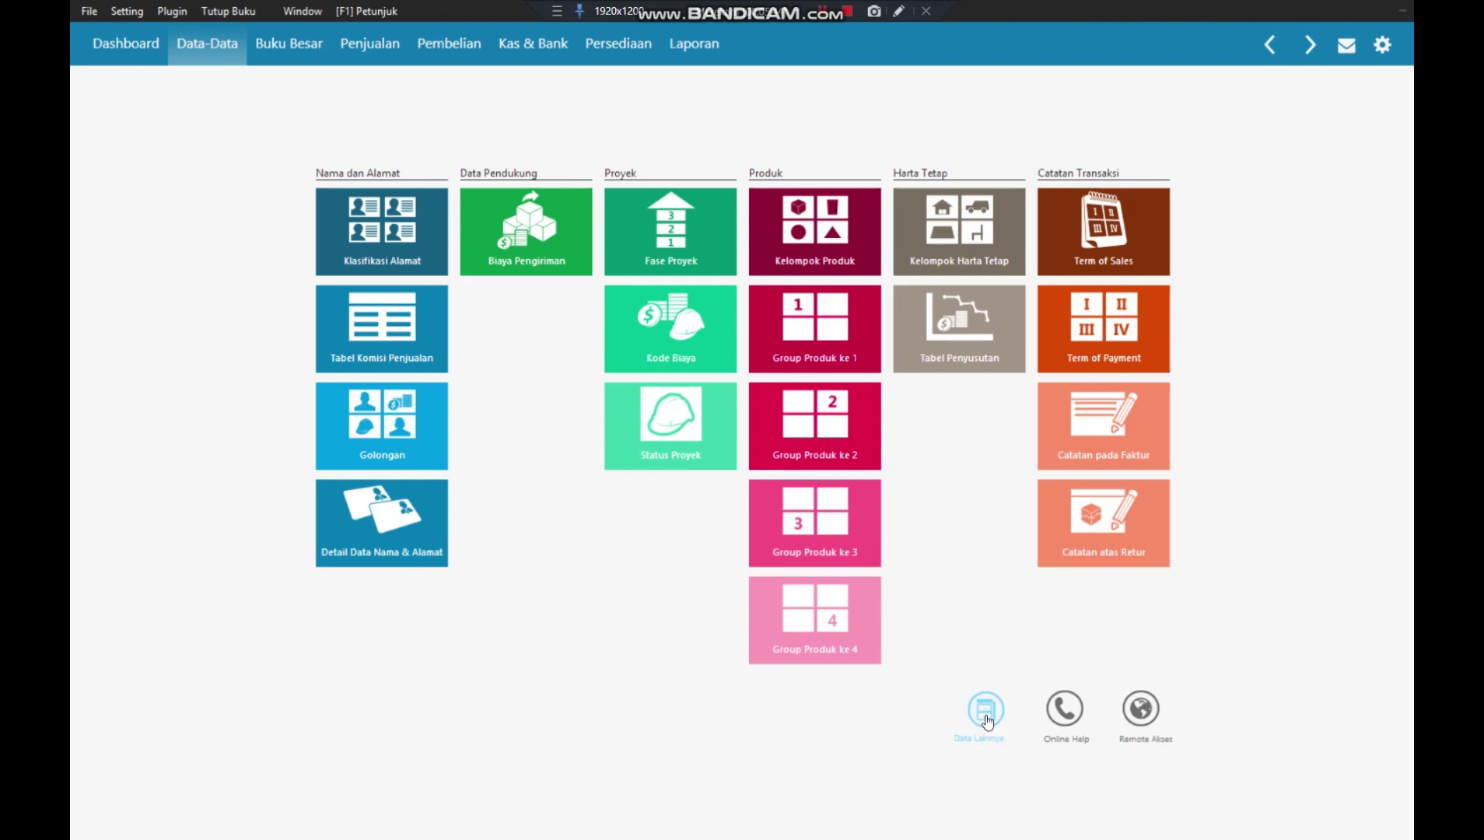
{"action": "left_click", "coordinate": [800, 238]}
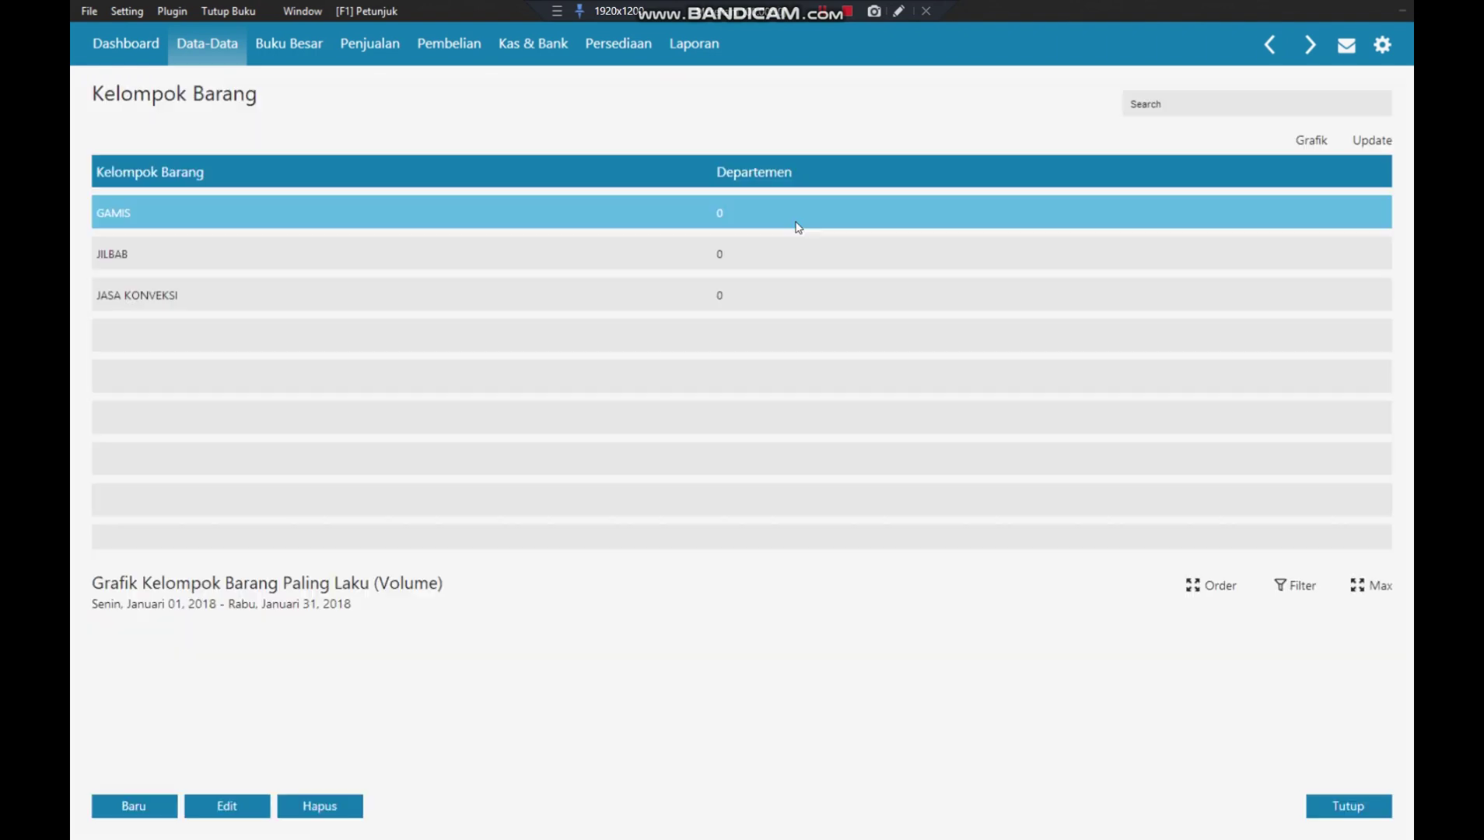
{"action": "double_click", "coordinate": [673, 295]}
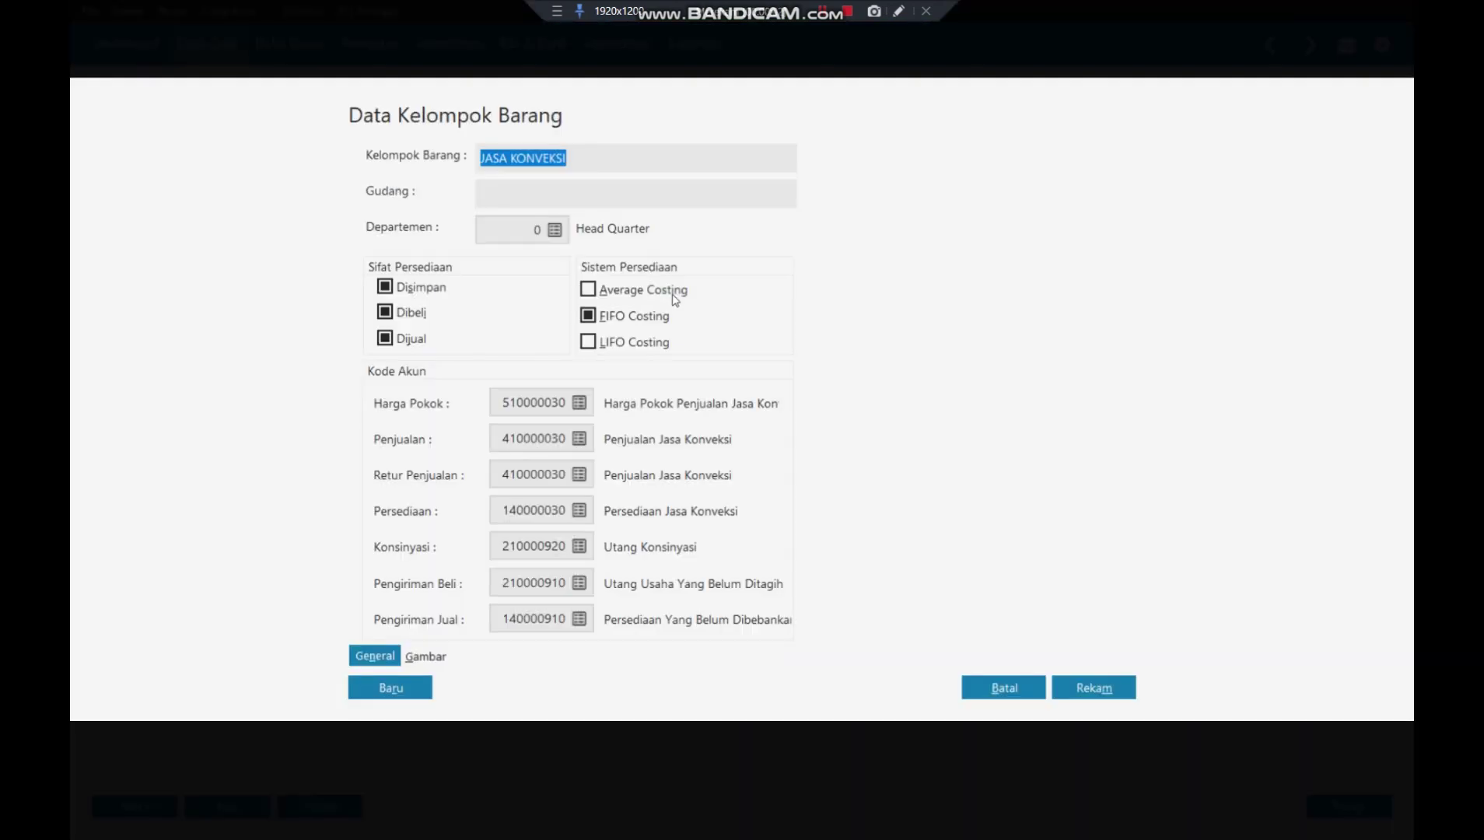
- Untick stocked and purchased for JASA KONVEKSI so it is sold-only, and save
{"action": "left_click", "coordinate": [422, 289]}
{"action": "left_click", "coordinate": [414, 315]}
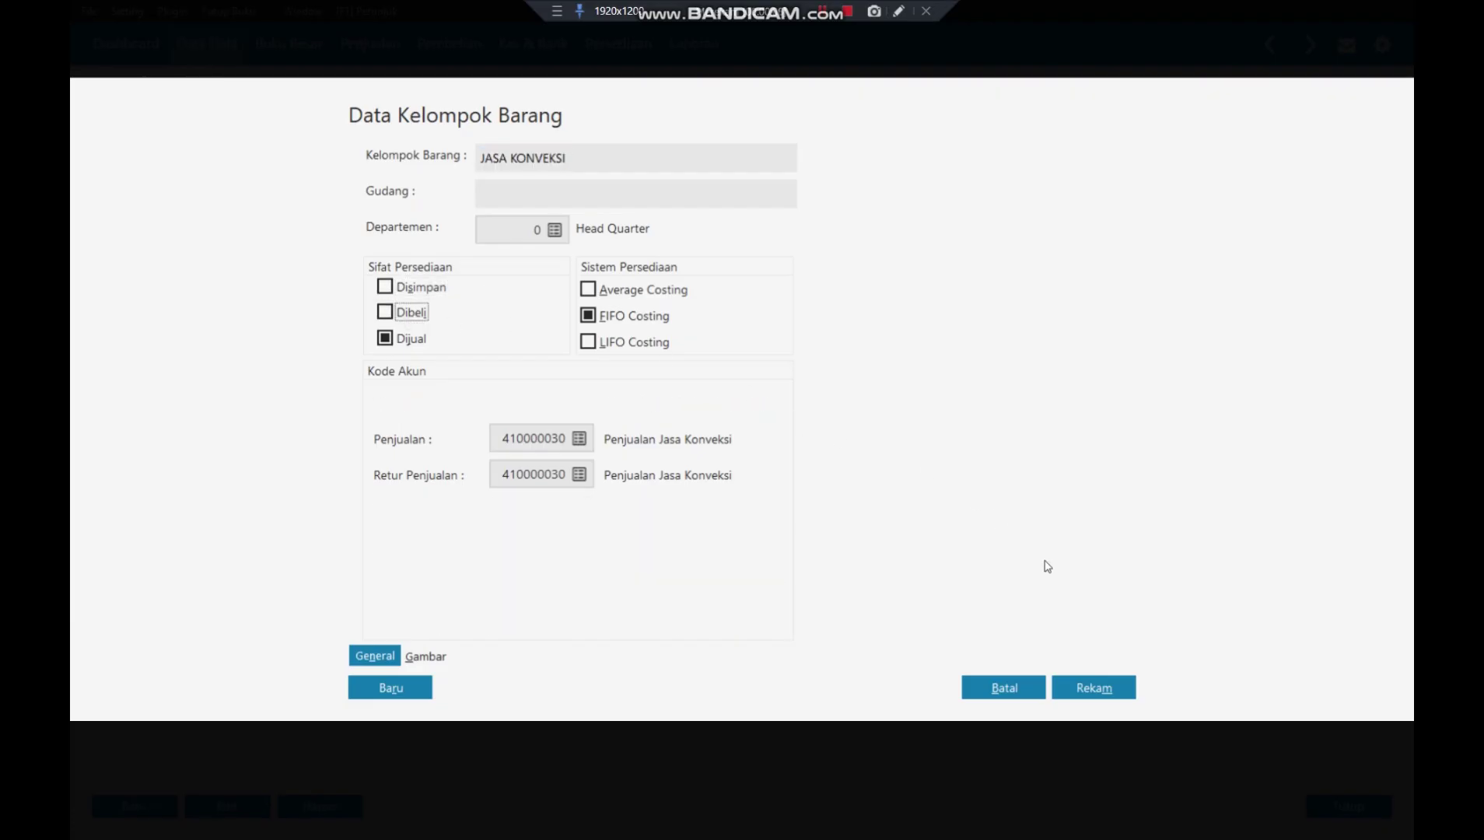
{"action": "left_click", "coordinate": [1093, 689]}
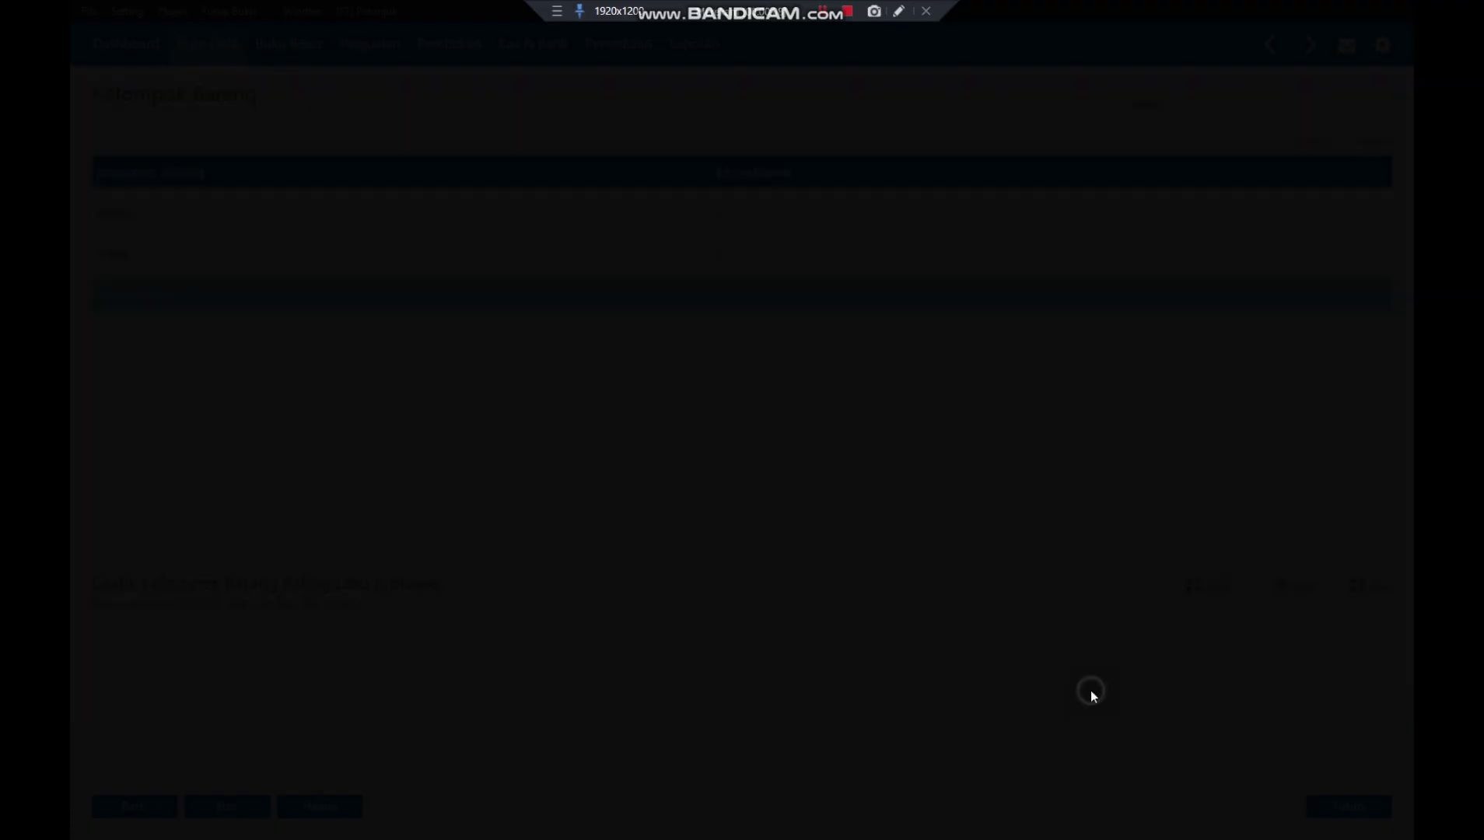
{"action": "left_click", "coordinate": [1010, 518]}
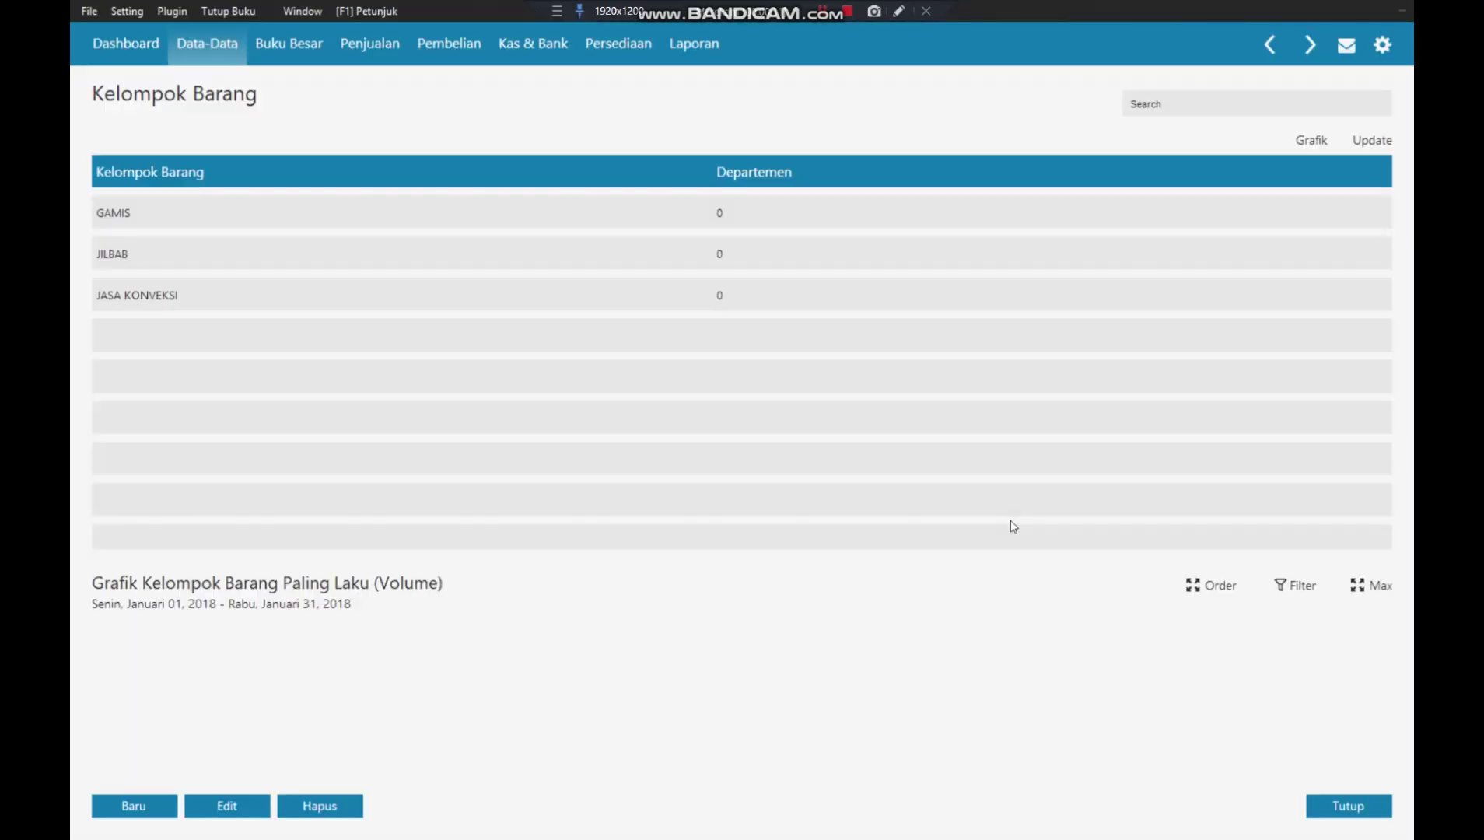
{"action": "left_click", "coordinate": [1358, 805]}
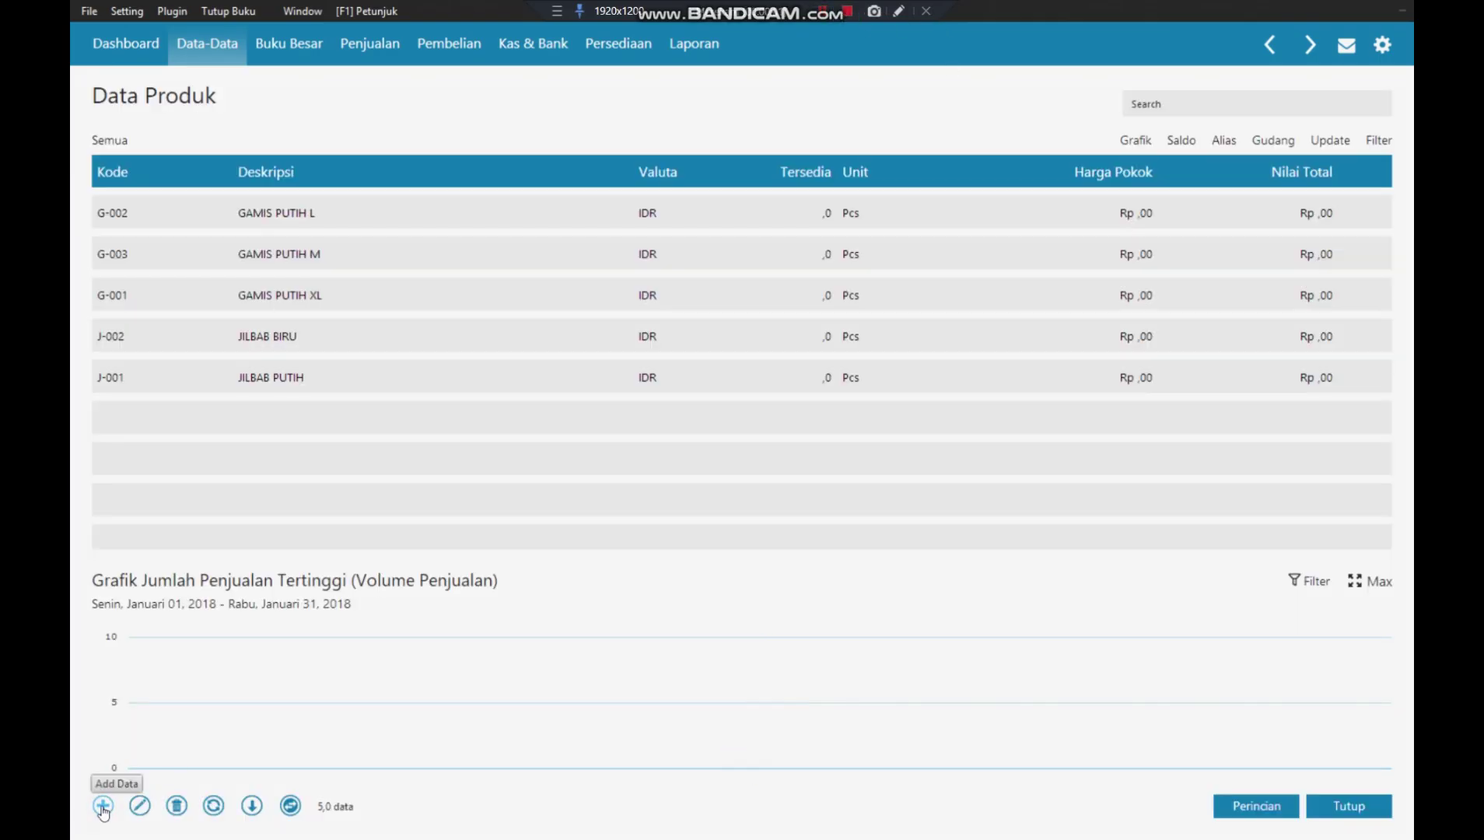
- Add product JK-001 'JASA KONVEKSI' in group JASA KONVEKSI with base unit Pcs
{"action": "left_click", "coordinate": [103, 807]}
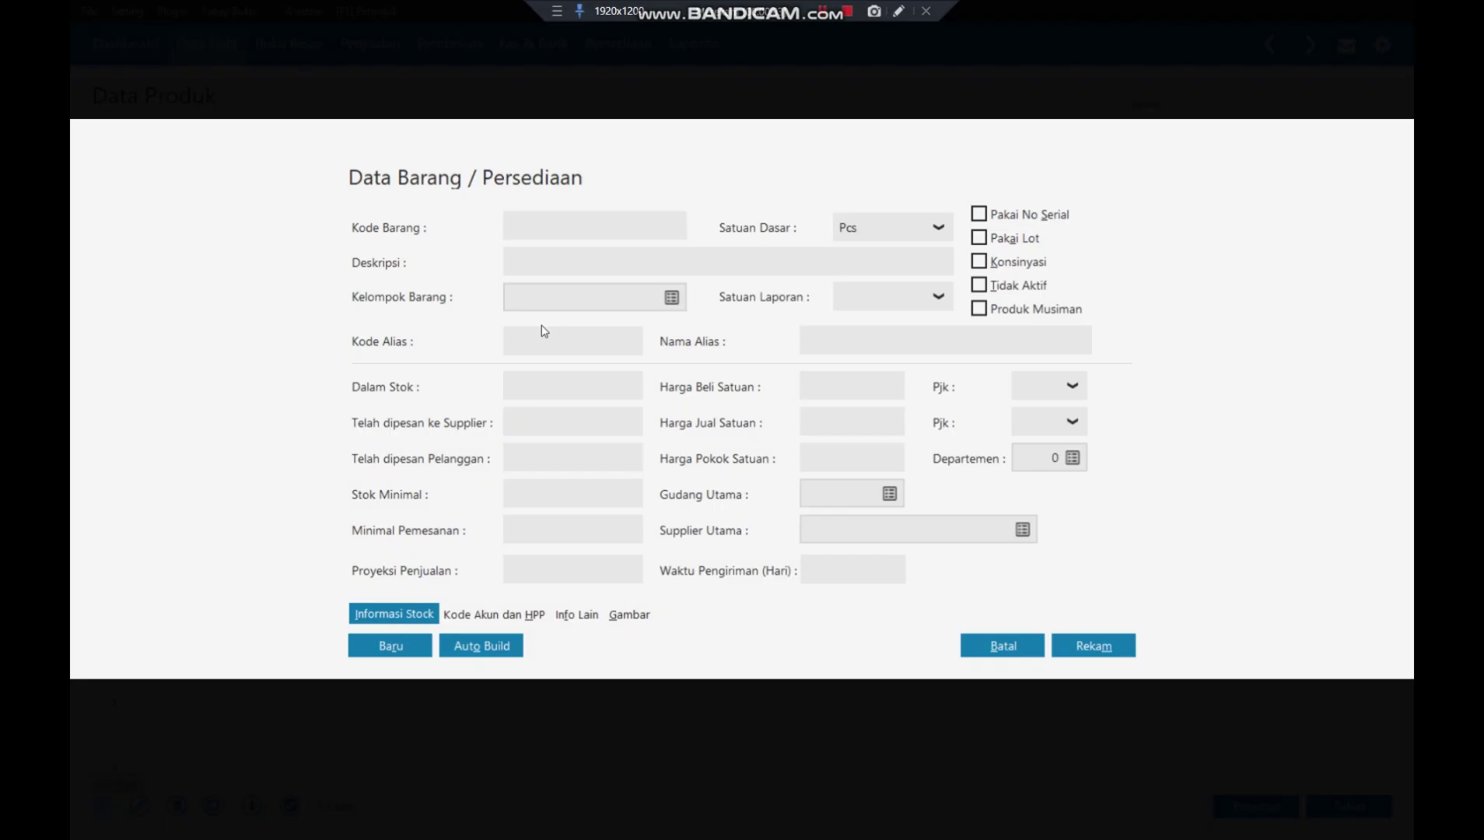
{"action": "type", "text": "JK-001"}
{"action": "left_click", "coordinate": [570, 263]}
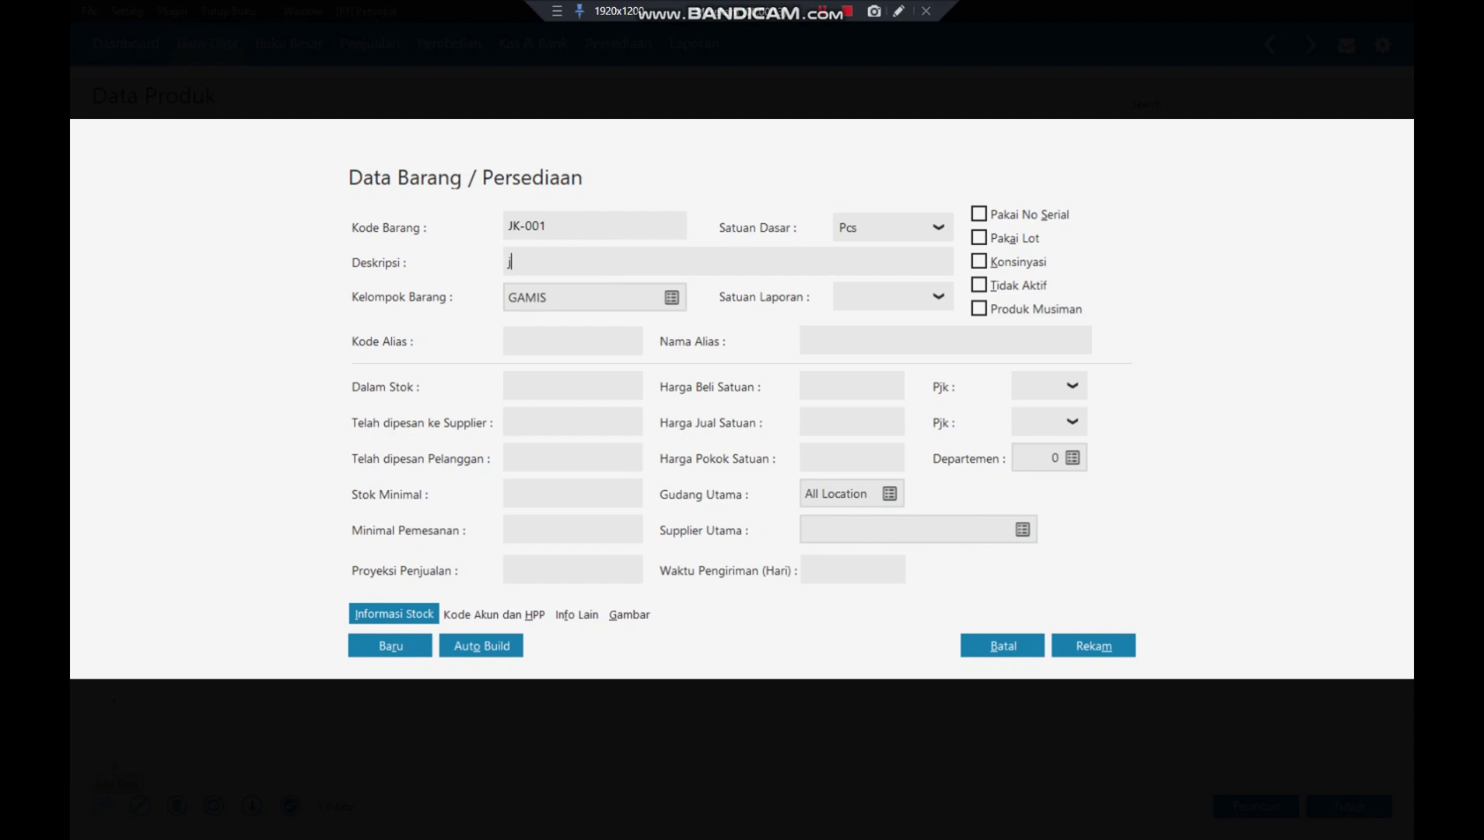
{"action": "type", "text": "JASA KONVEKSI"}
{"action": "left_click", "coordinate": [671, 298]}
{"action": "left_click", "coordinate": [550, 357]}
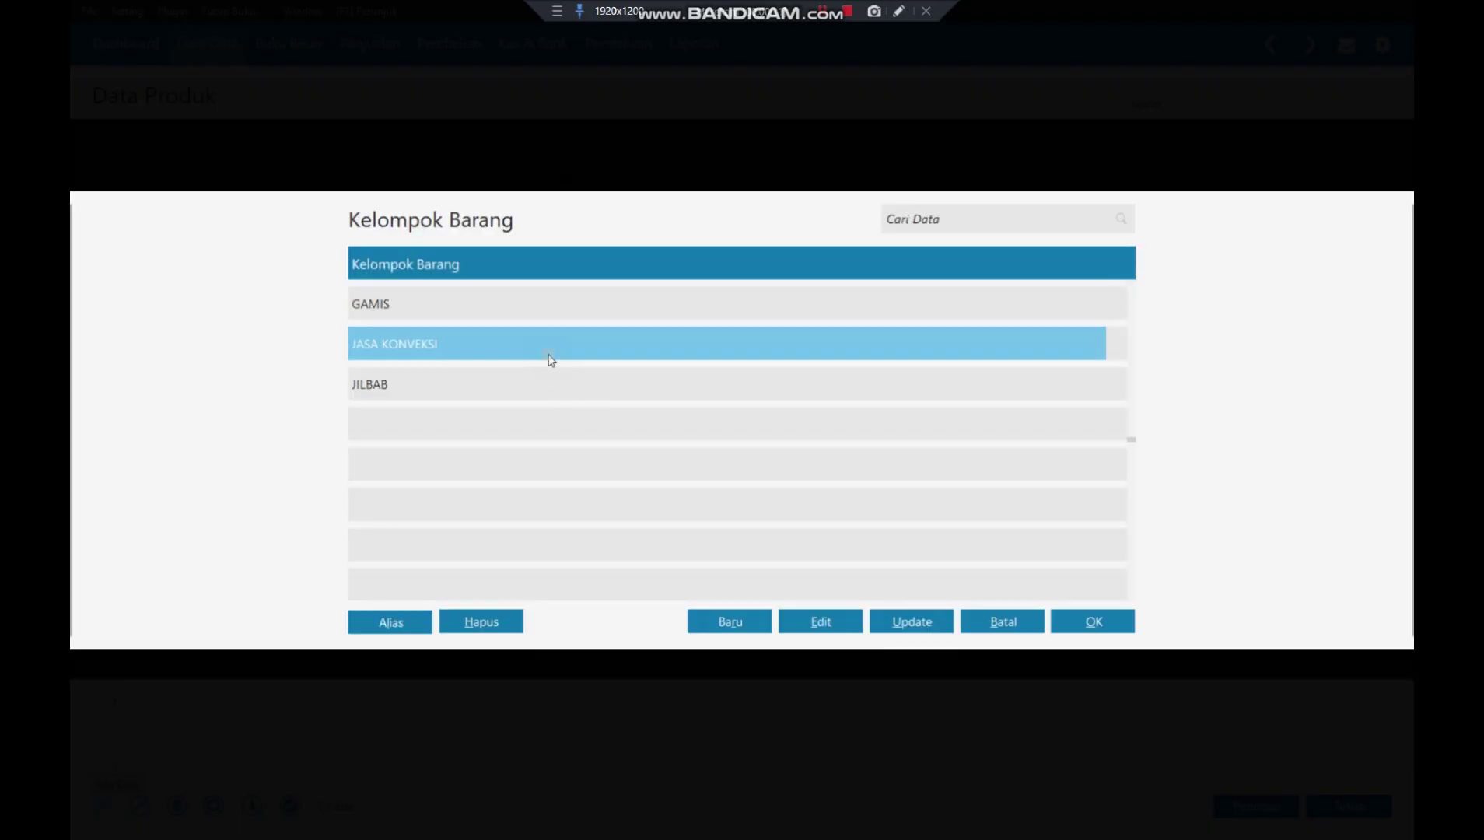
{"action": "left_click", "coordinate": [1097, 619]}
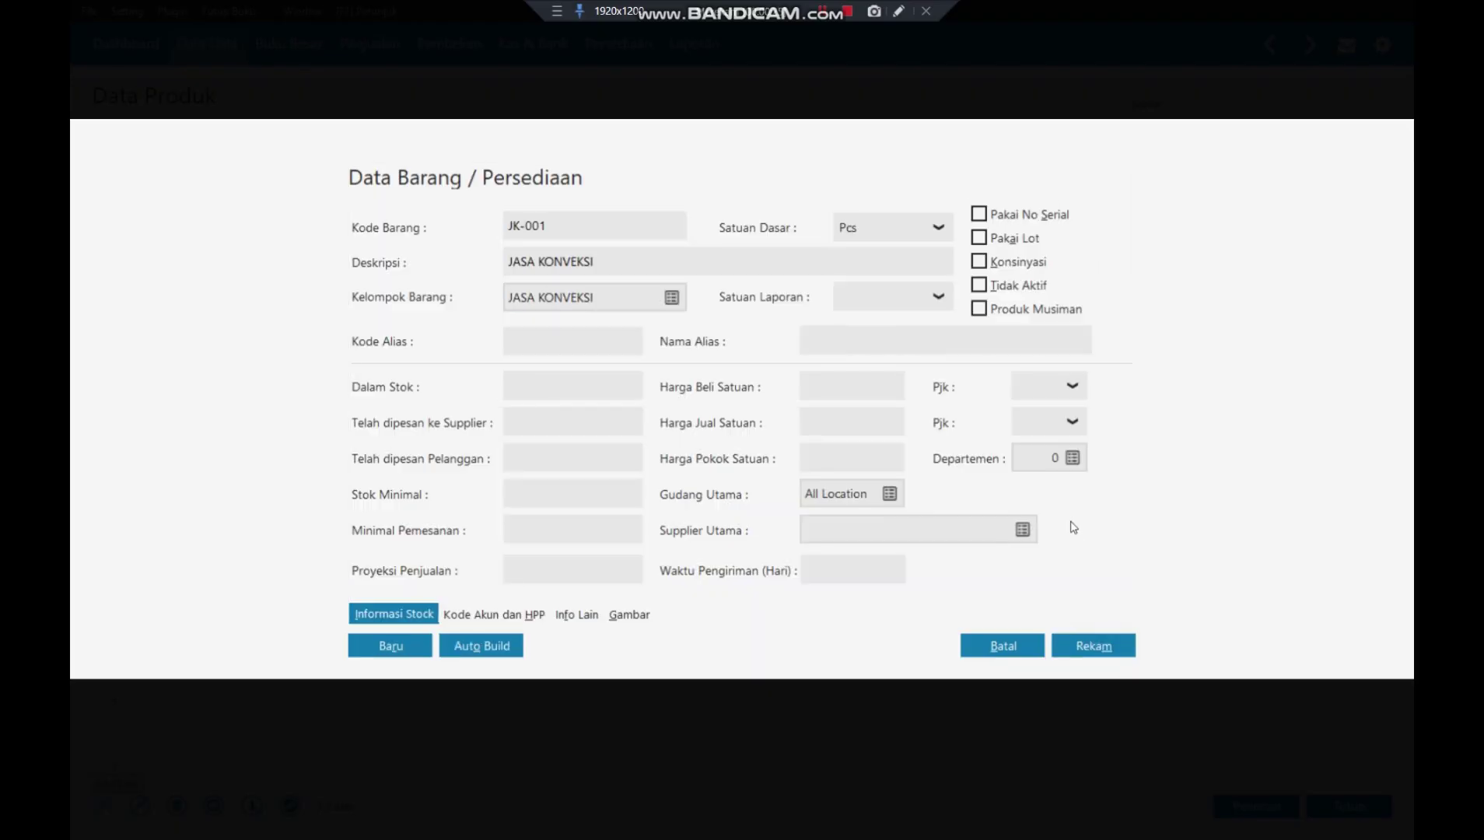
{"action": "left_click", "coordinate": [943, 228]}
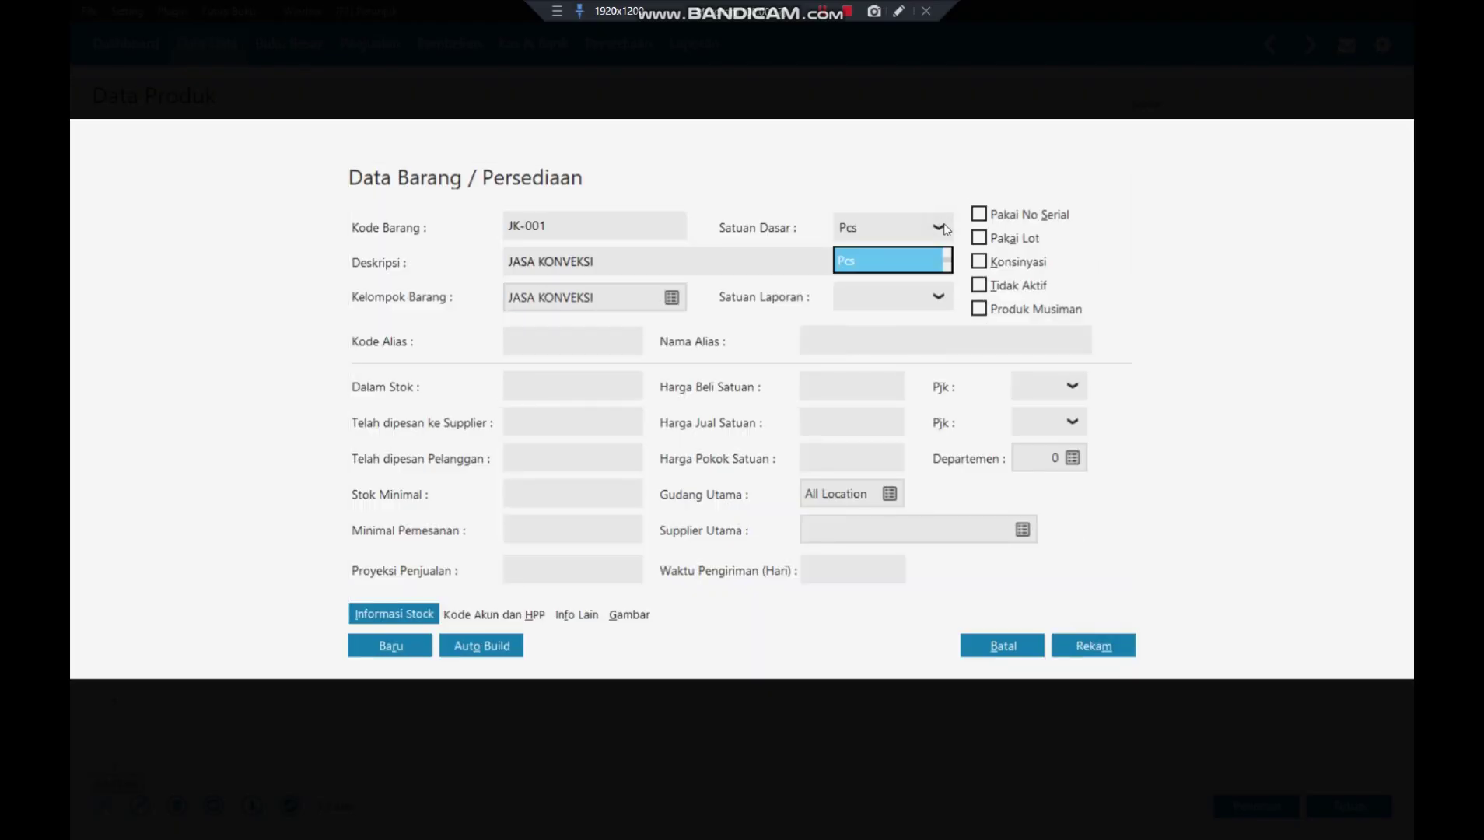
{"action": "left_click", "coordinate": [920, 264]}
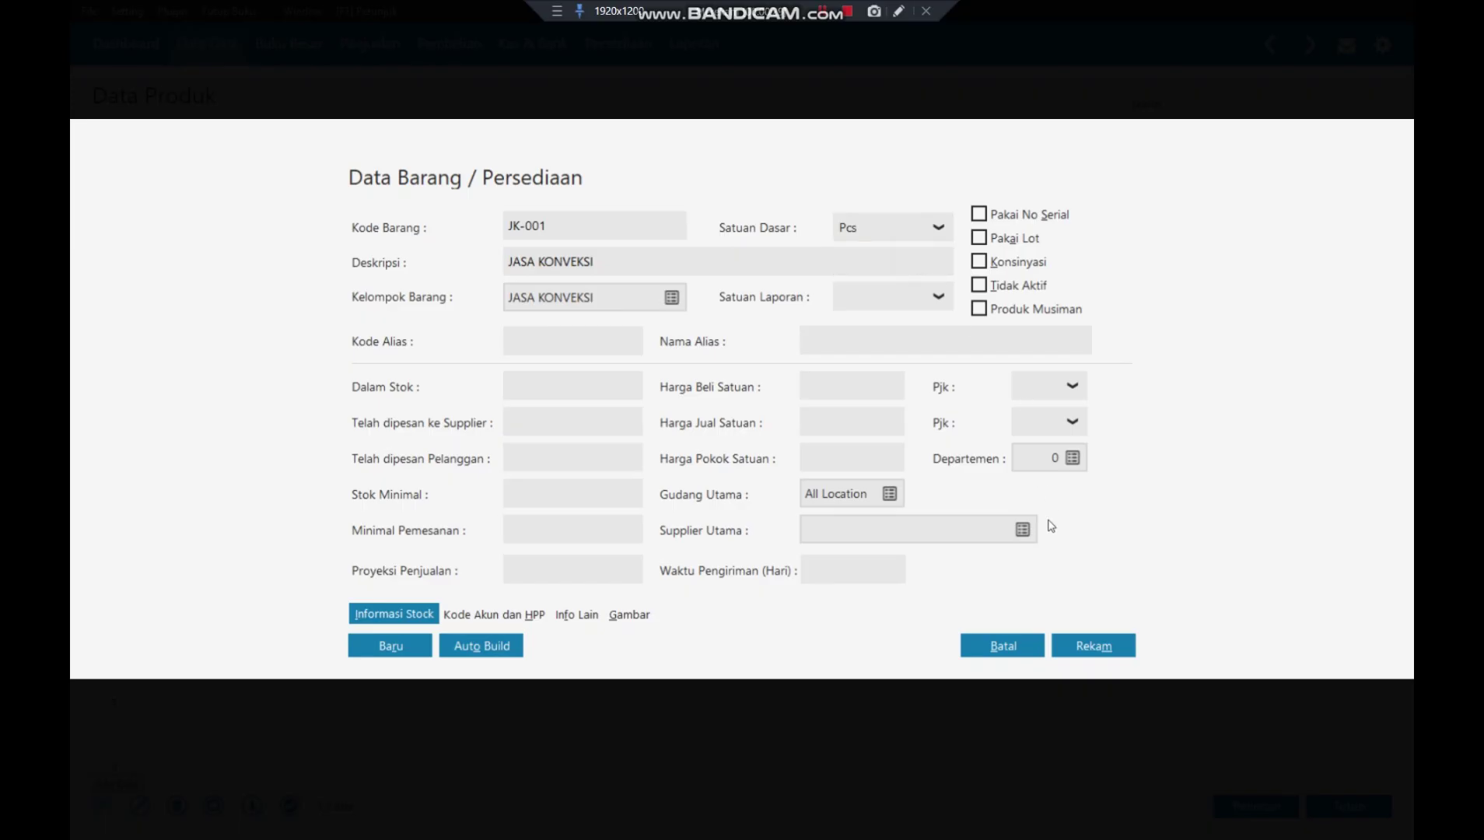
{"action": "left_click", "coordinate": [1091, 645]}
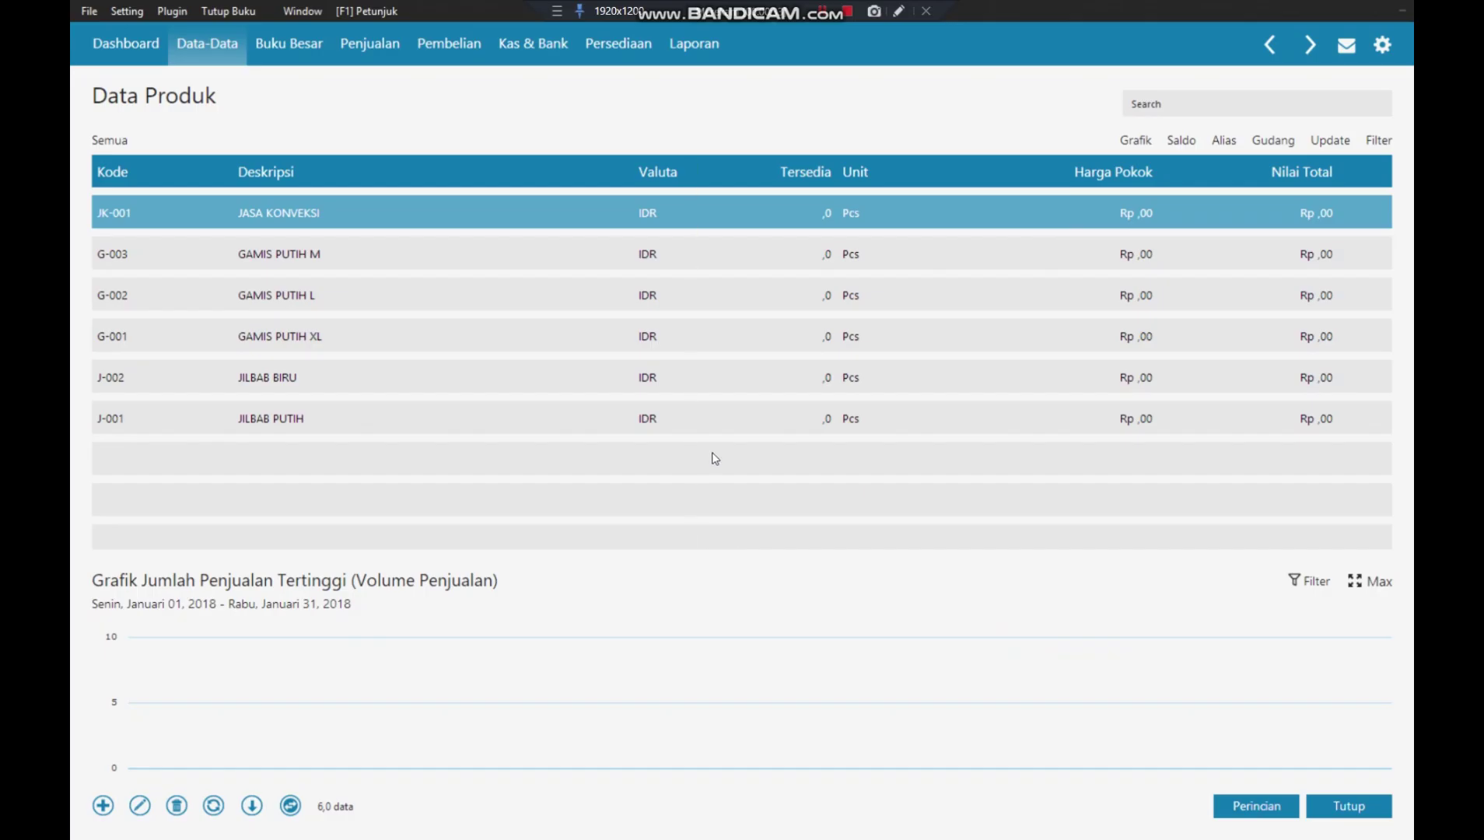
- Reopen product data in table layout and start a new product with code J-001
{"action": "left_click", "coordinate": [1360, 819]}
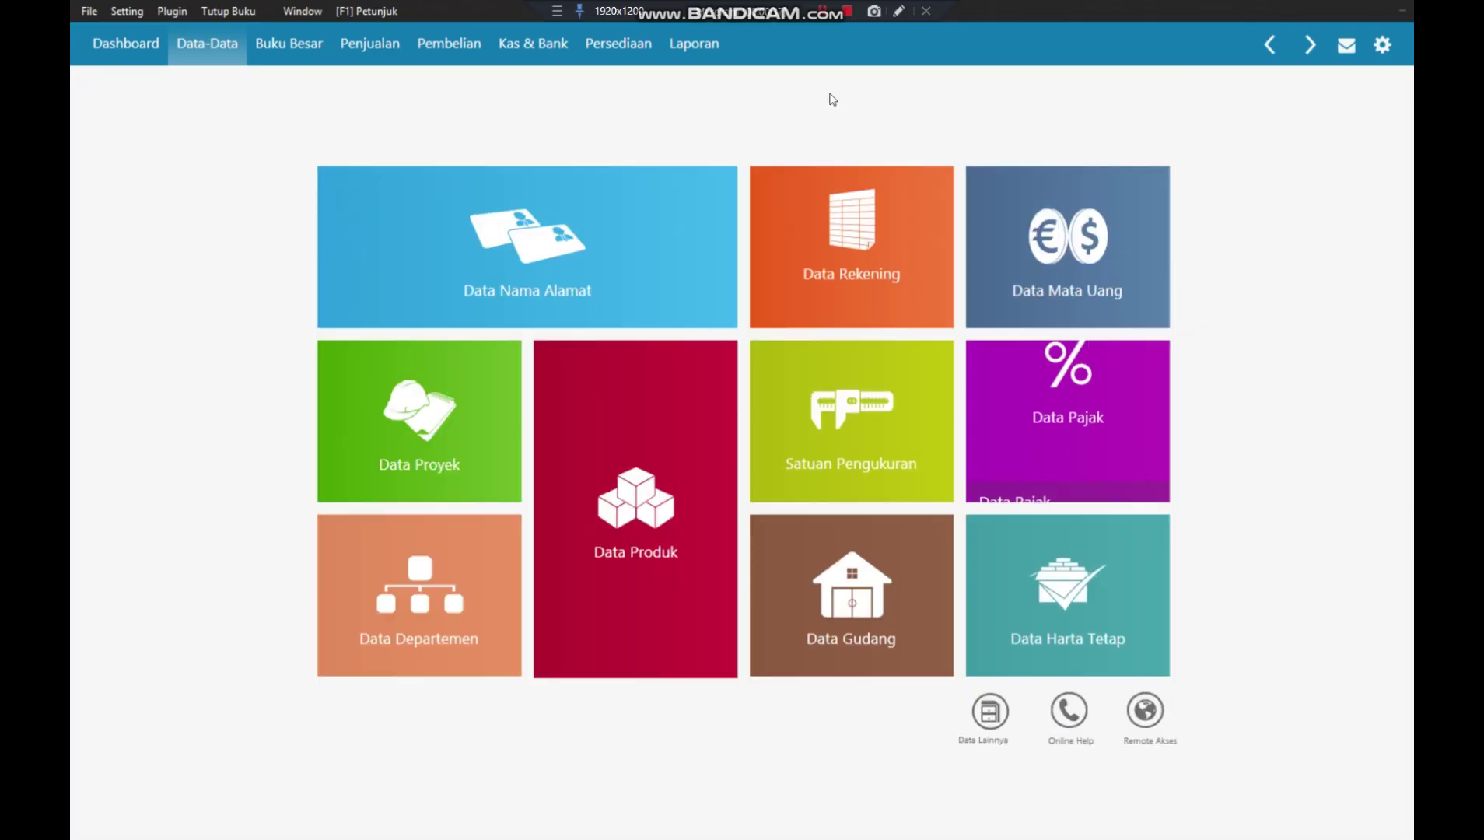
{"action": "left_click", "coordinate": [658, 456]}
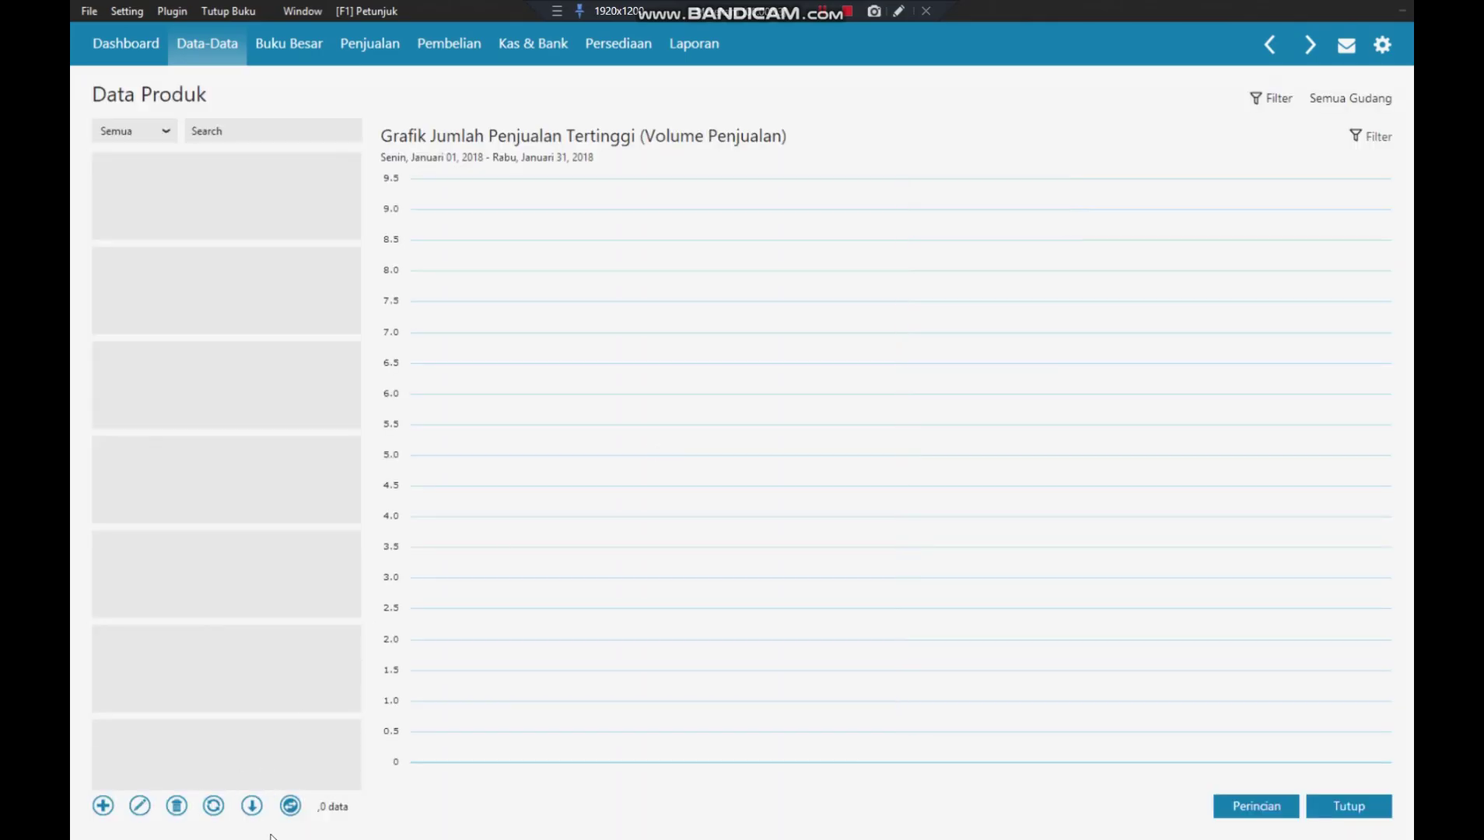
{"action": "left_click", "coordinate": [289, 812]}
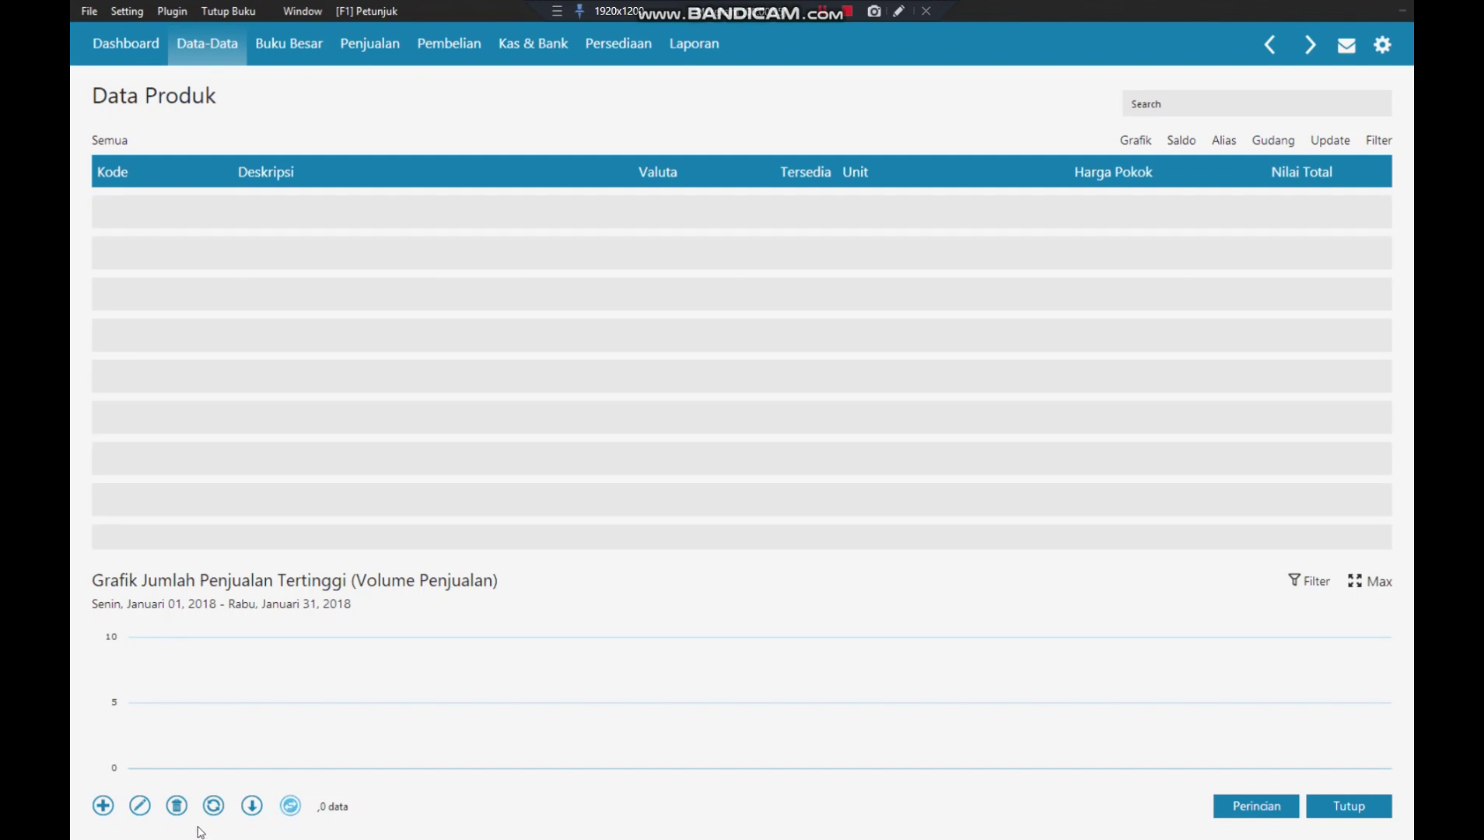
{"action": "left_click", "coordinate": [109, 809]}
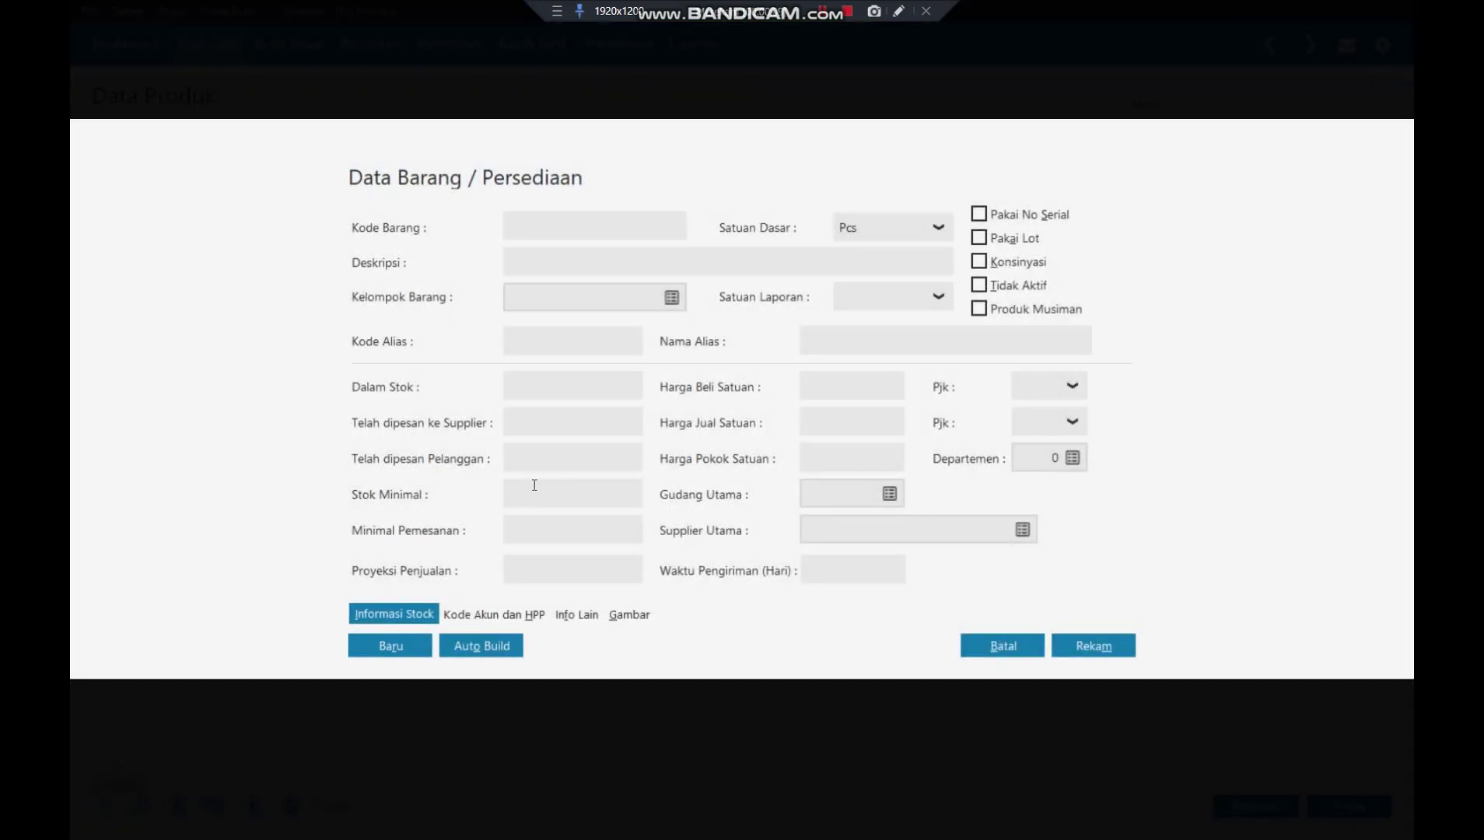
{"action": "type", "text": "J-001"}
{"action": "left_click", "coordinate": [562, 255]}
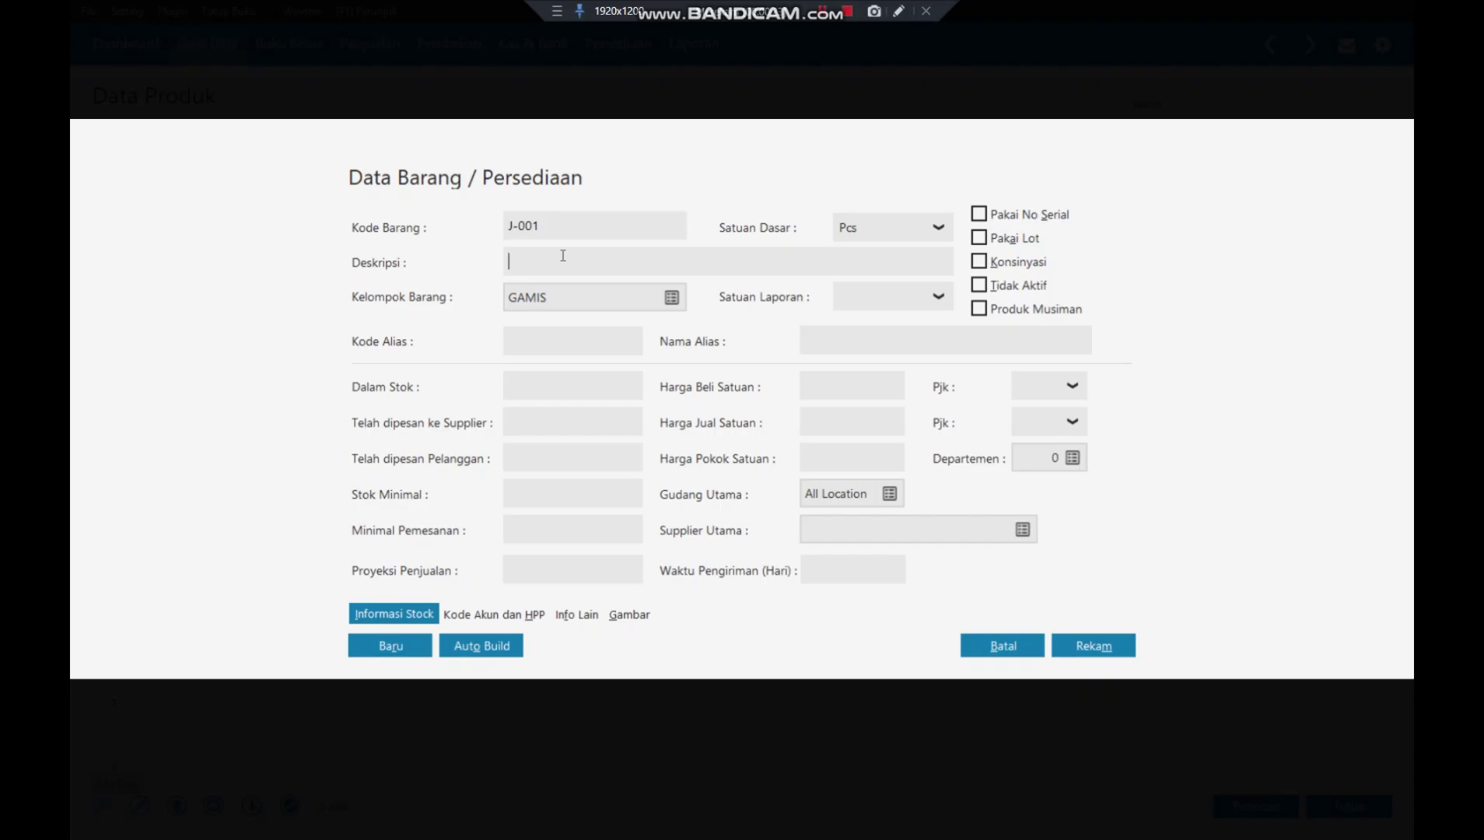
- Describe product J-001 as 'JILBAB PUTIH', put it in the JILBAB group, and save it
{"action": "type", "text": "JILBAB PUTIH"}
{"action": "left_click", "coordinate": [670, 297]}
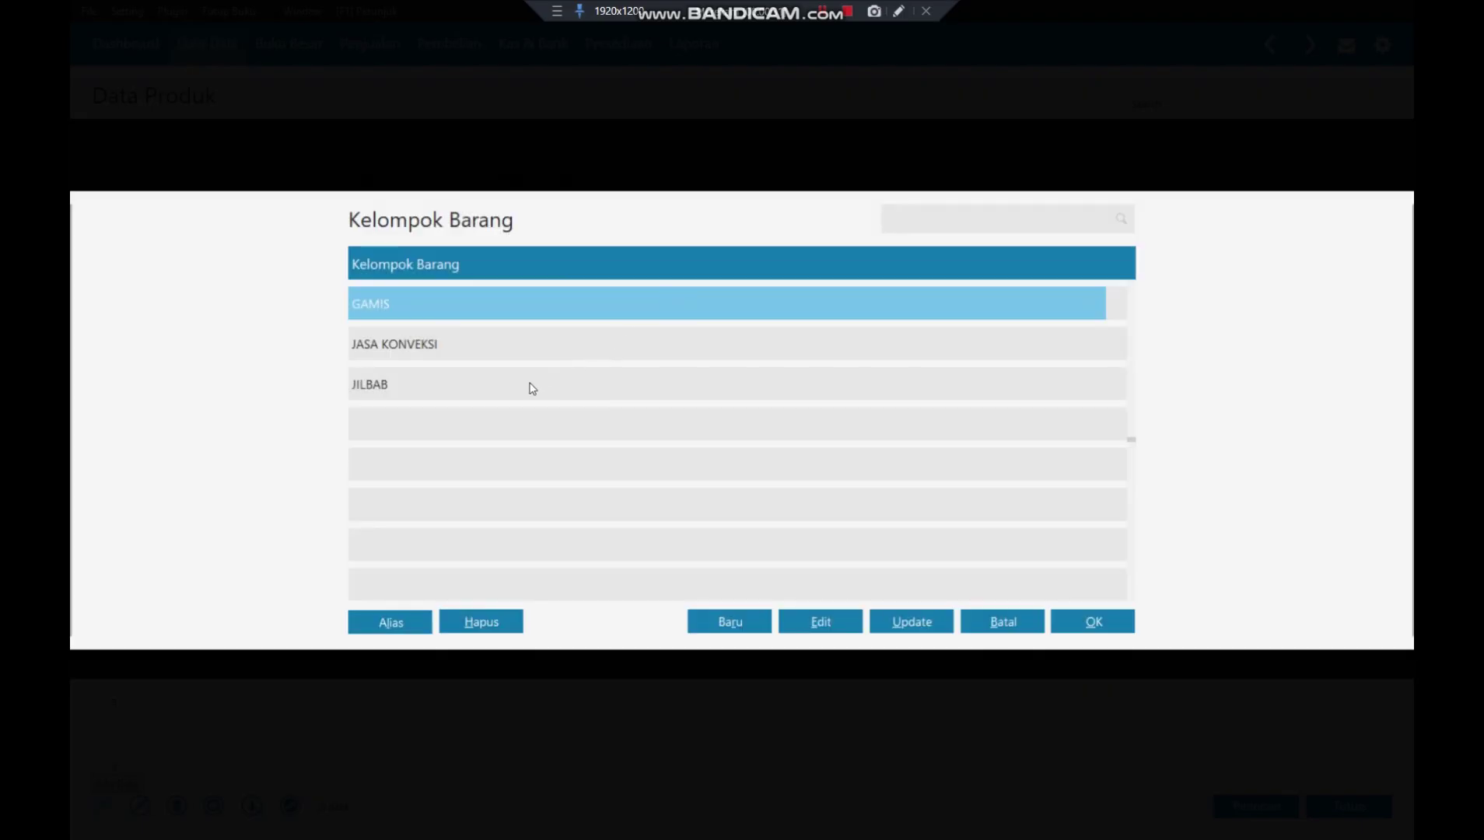
{"action": "left_click", "coordinate": [501, 396]}
{"action": "left_click", "coordinate": [1093, 621]}
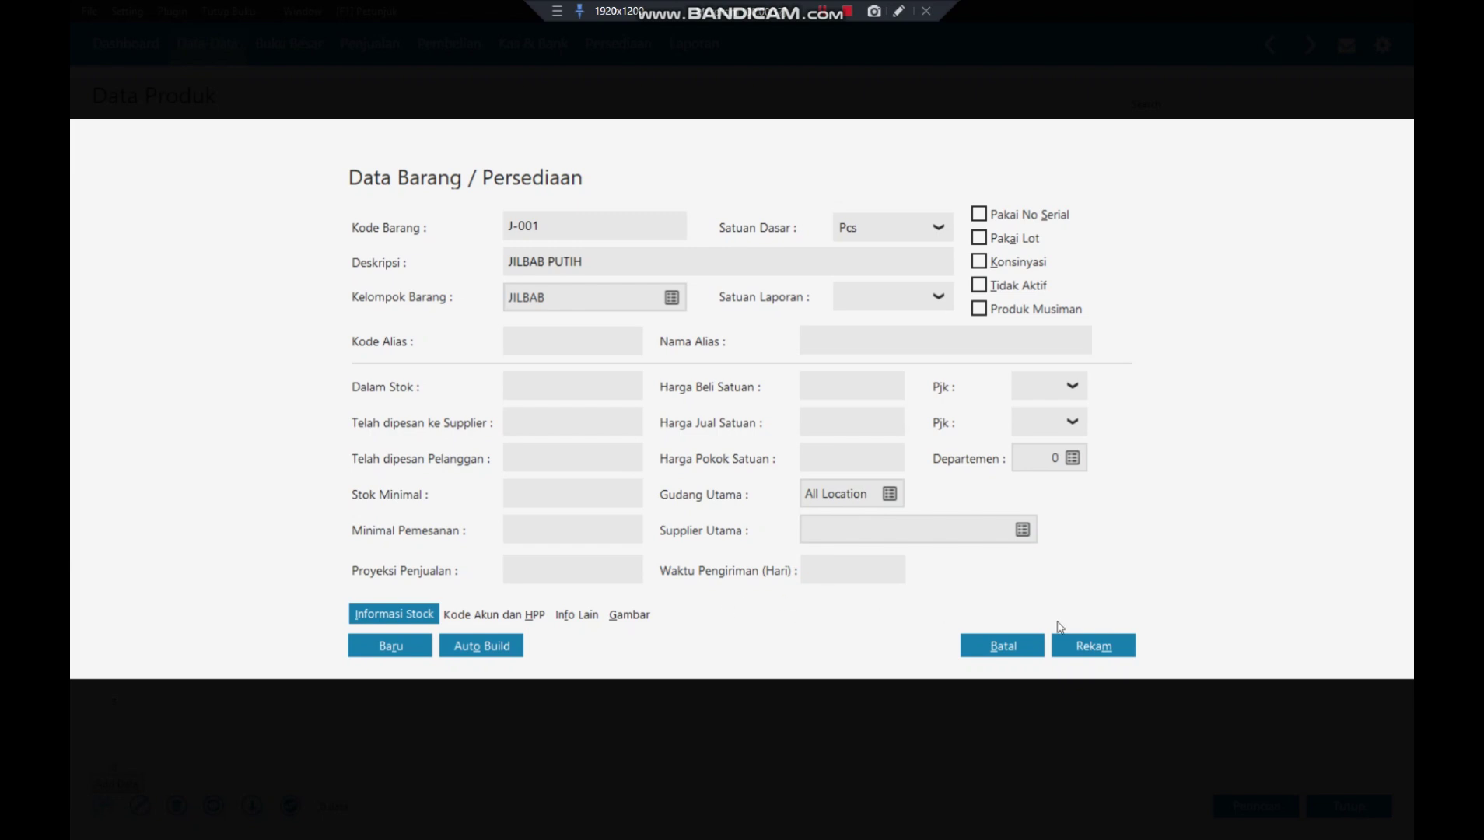
{"action": "left_click", "coordinate": [1084, 645]}
{"action": "left_click", "coordinate": [1087, 649]}
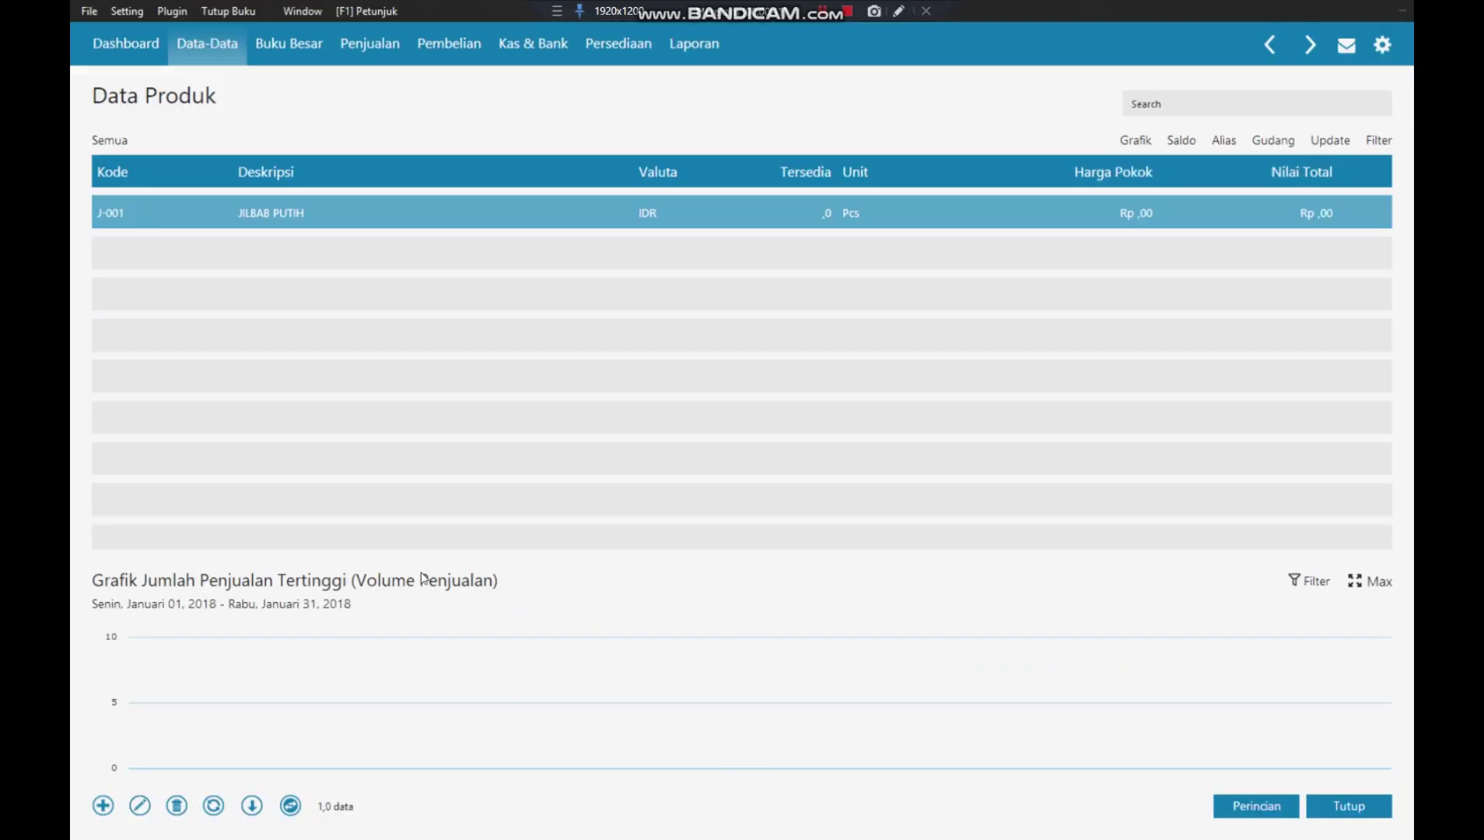
- Add product J-002 'JILBAB BIRU' with default settings and save it
{"action": "left_click", "coordinate": [102, 806]}
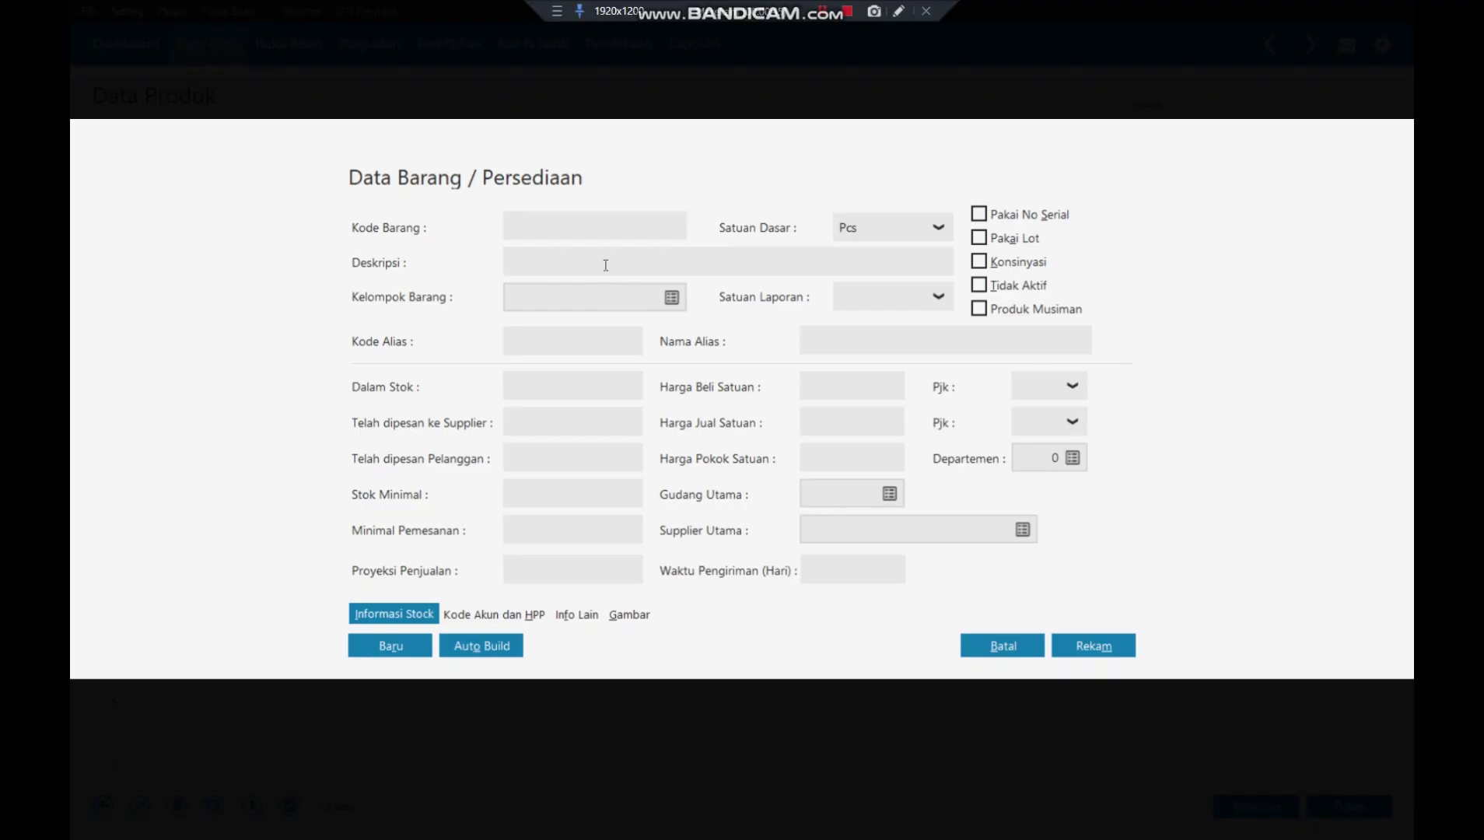
{"action": "type", "text": "J-002"}
{"action": "key", "text": "Tab"}
{"action": "type", "text": "JI"}
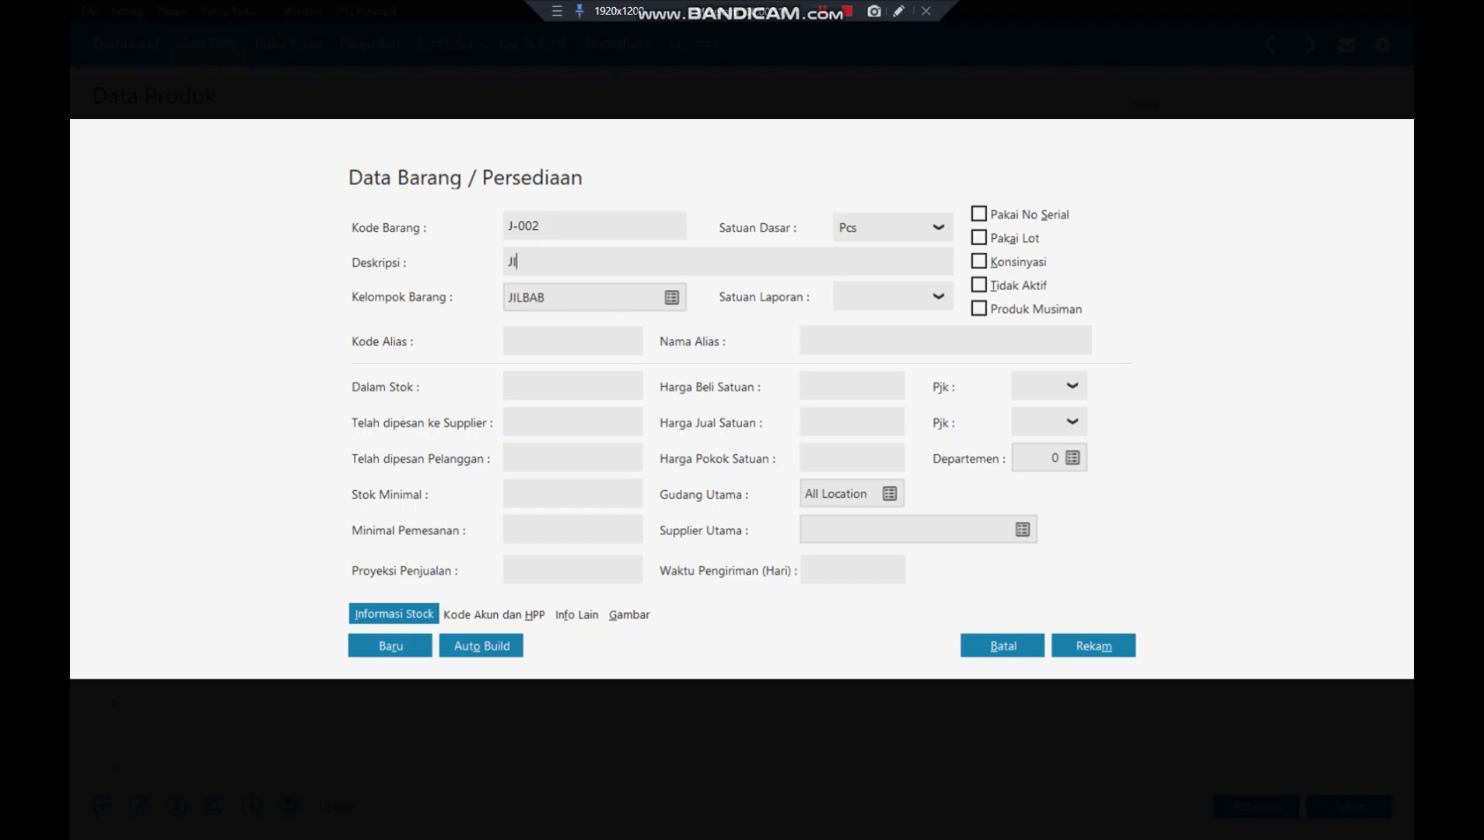
{"action": "type", "text": "LBAB BIRU"}
{"action": "left_click", "coordinate": [382, 656]}
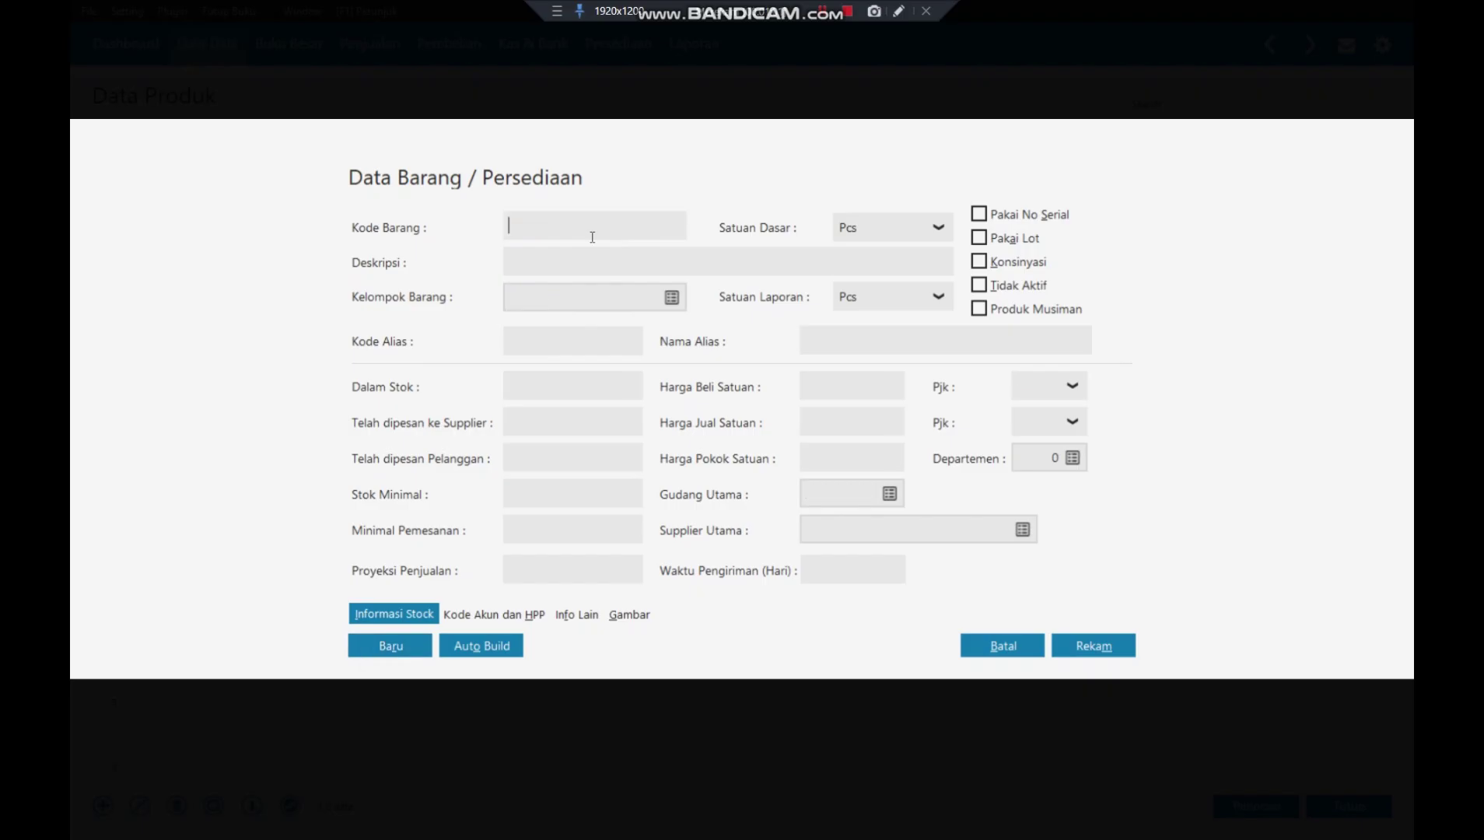
- Add product G-001 'GAMIS PUTIH XL' in the GAMIS group and save it
{"action": "type", "text": "G-001"}
{"action": "left_click", "coordinate": [542, 258]}
{"action": "type", "text": "GAMIS "}
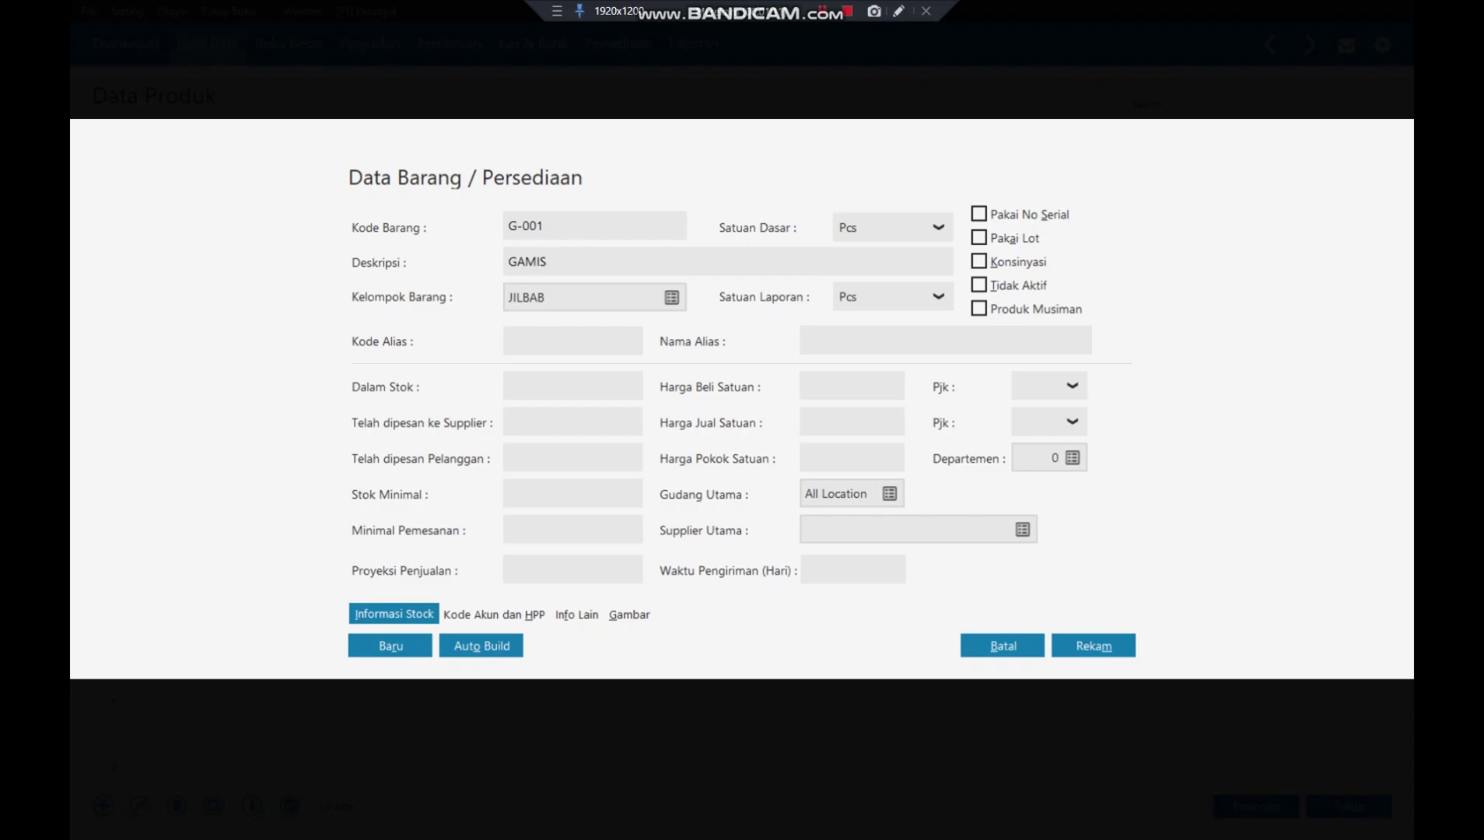
{"action": "type", "text": "PUTIH XL"}
{"action": "left_click", "coordinate": [670, 300]}
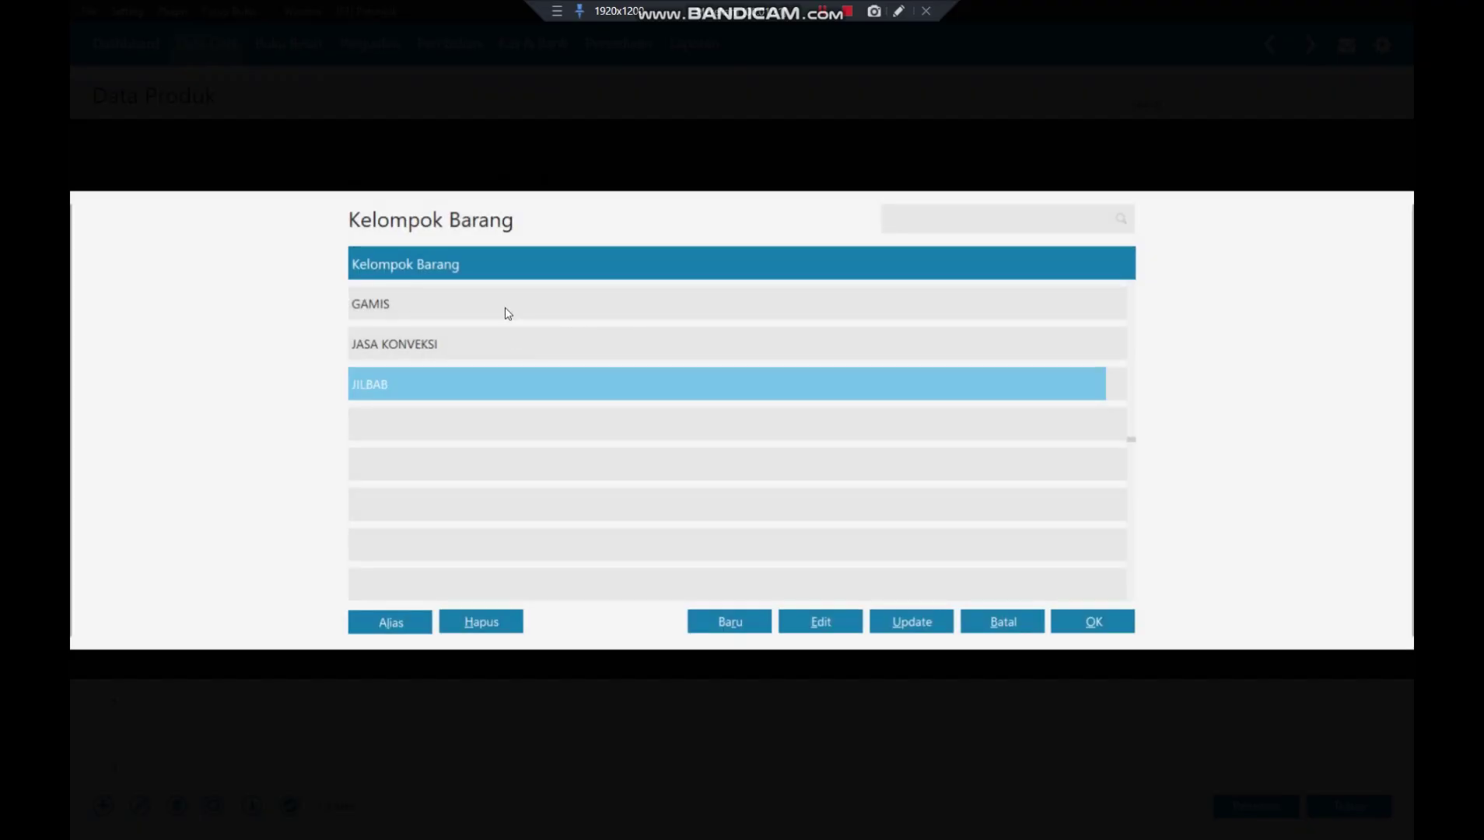
{"action": "left_click", "coordinate": [507, 313]}
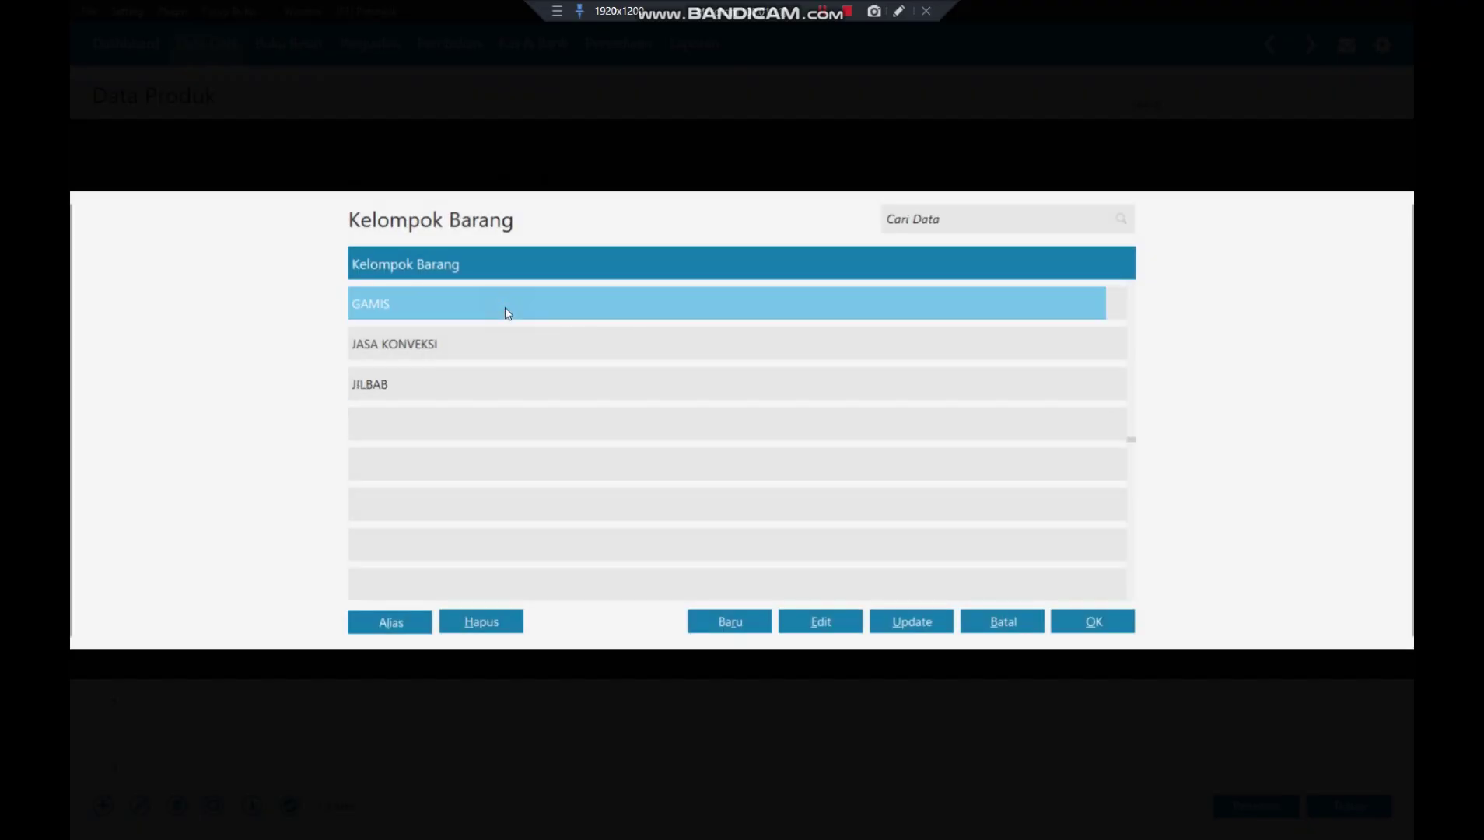
{"action": "left_click", "coordinate": [1095, 618]}
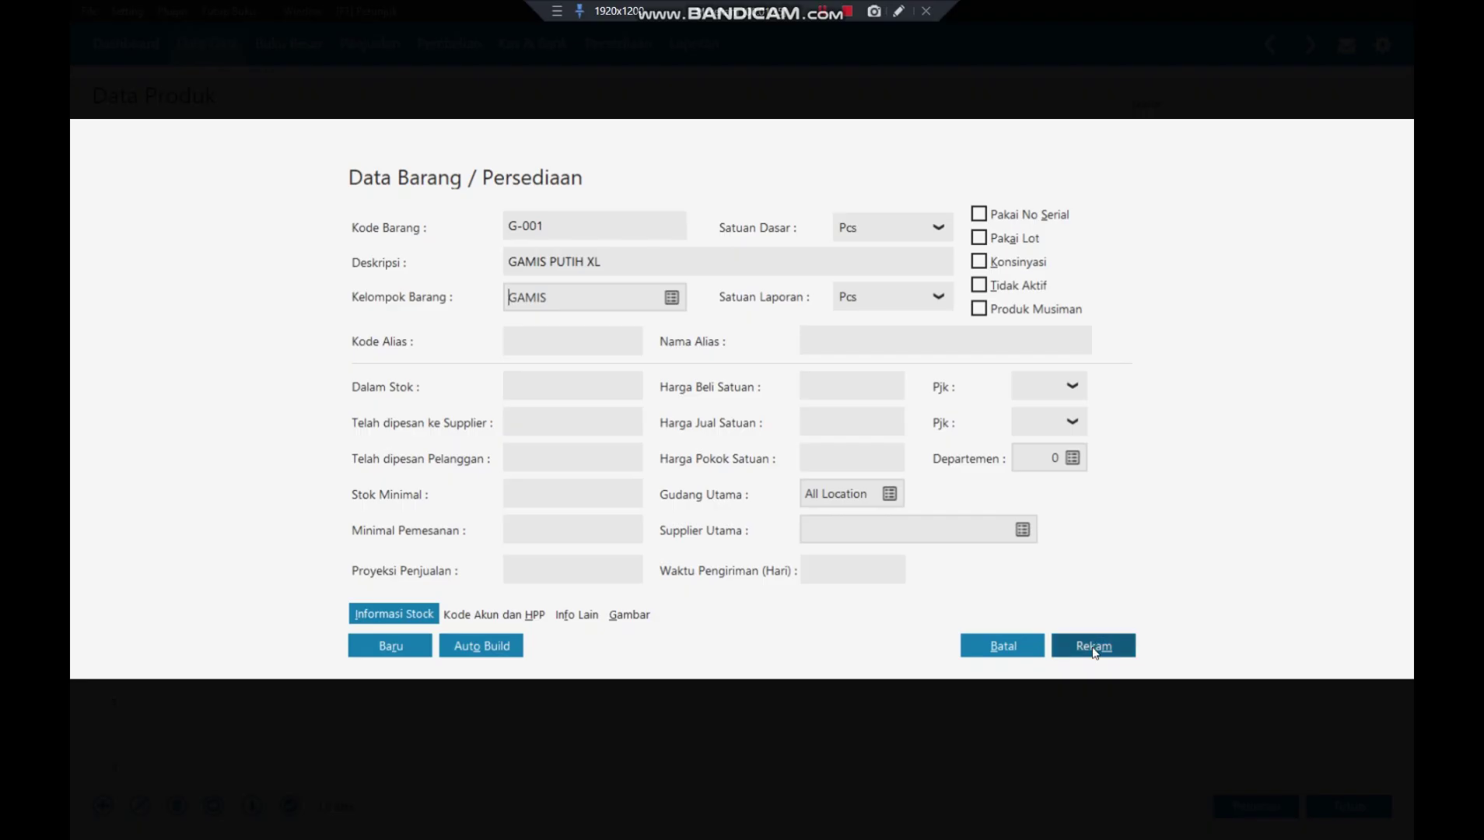
{"action": "left_click", "coordinate": [1093, 646]}
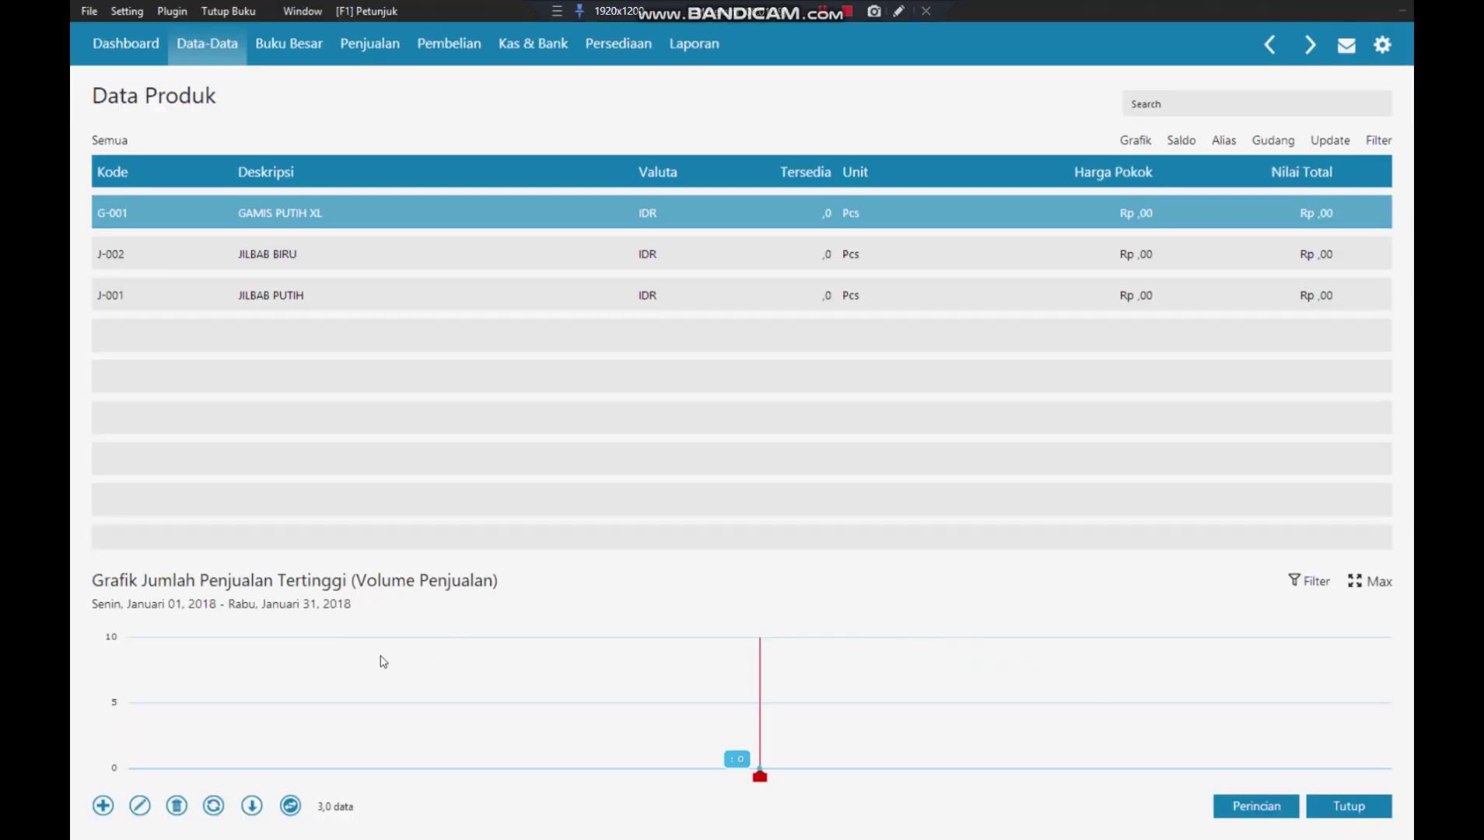
- Add product G-002 'GAMIS PUTIH L' and save it
{"action": "left_click", "coordinate": [98, 809]}
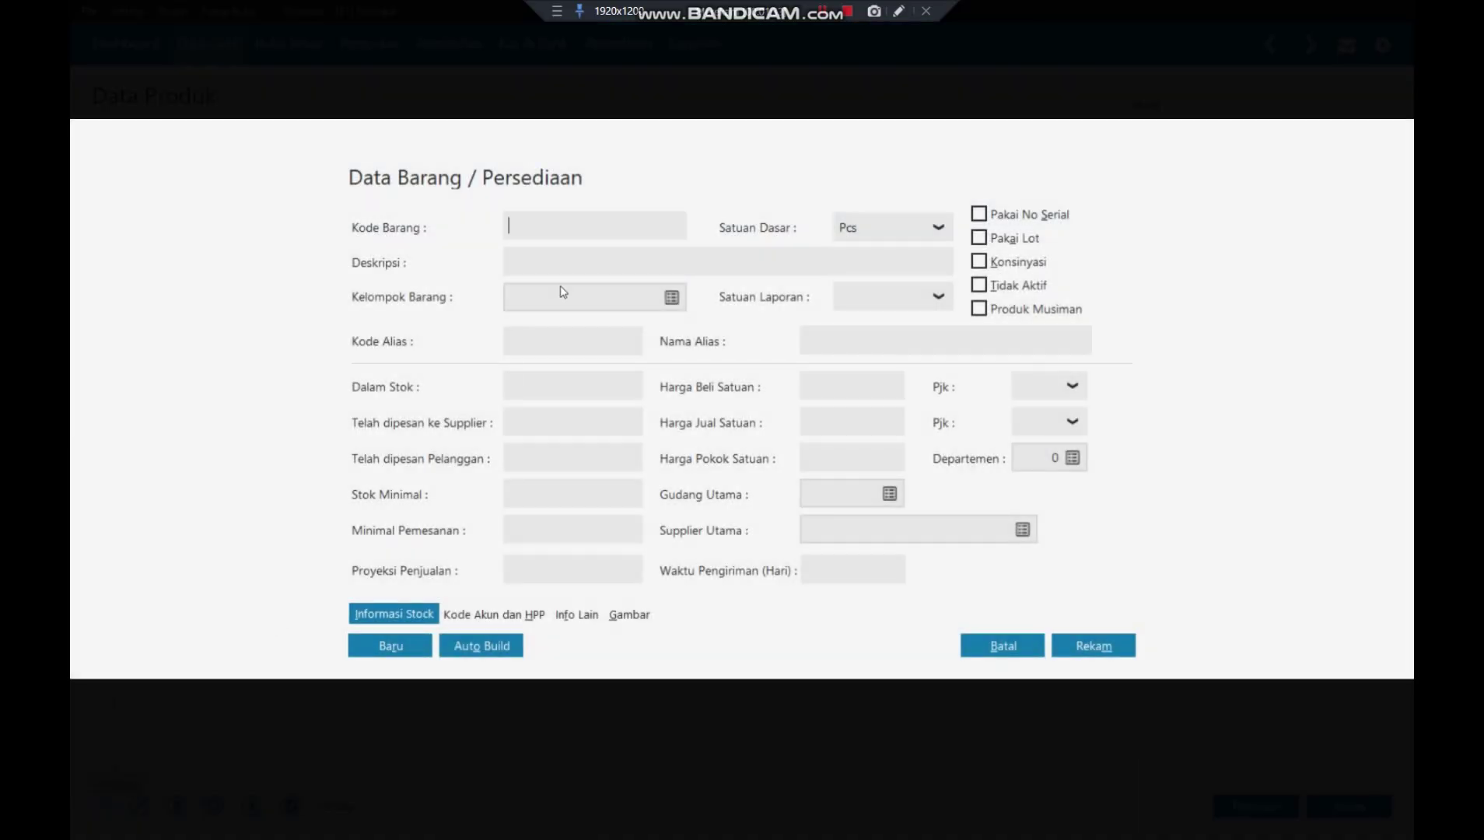
{"action": "type", "text": "G-002"}
{"action": "key", "text": "Tab"}
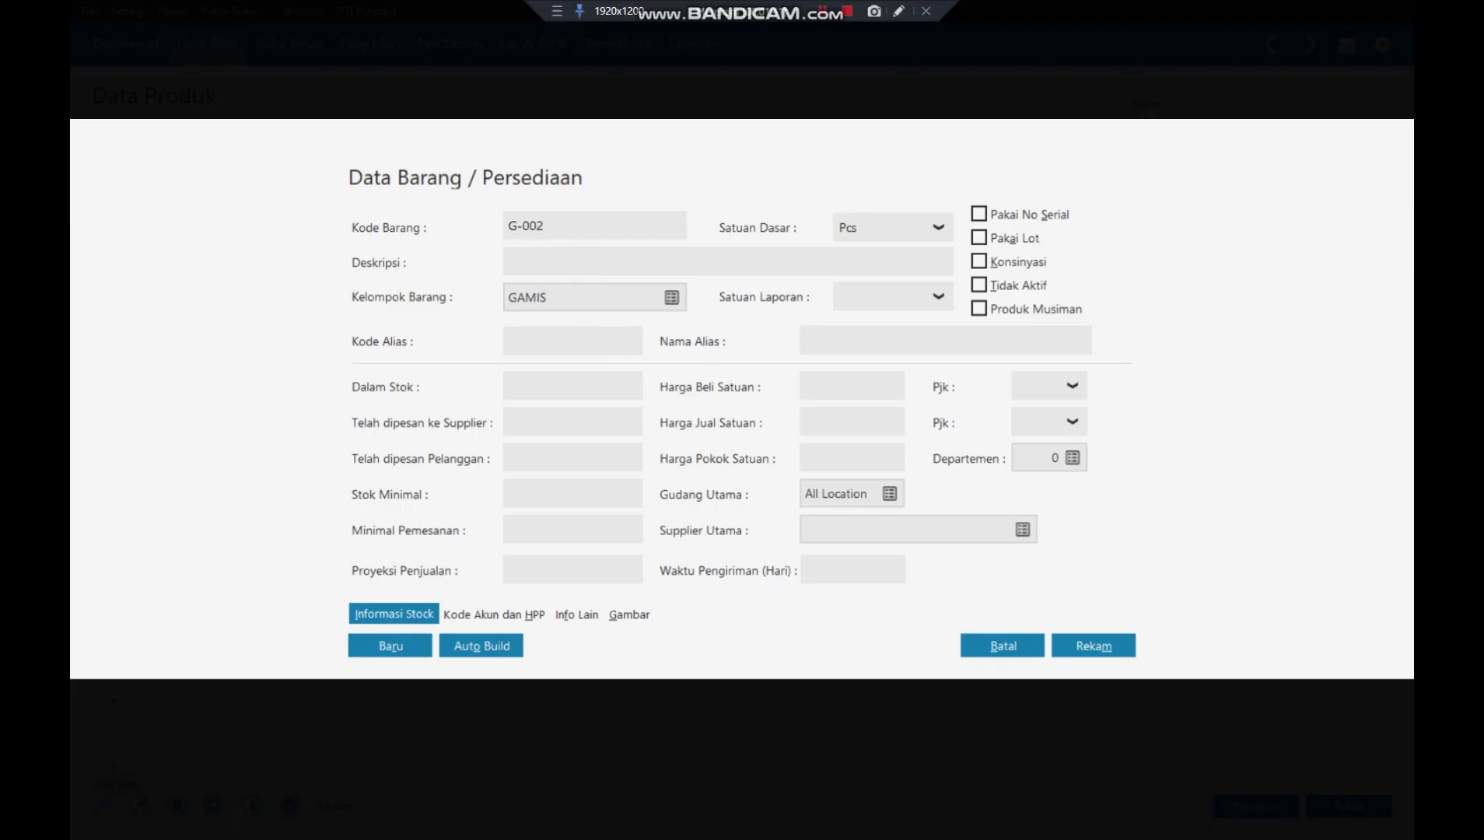
{"action": "type", "text": "GAMIS PUTIH L"}
{"action": "left_click", "coordinate": [378, 650]}
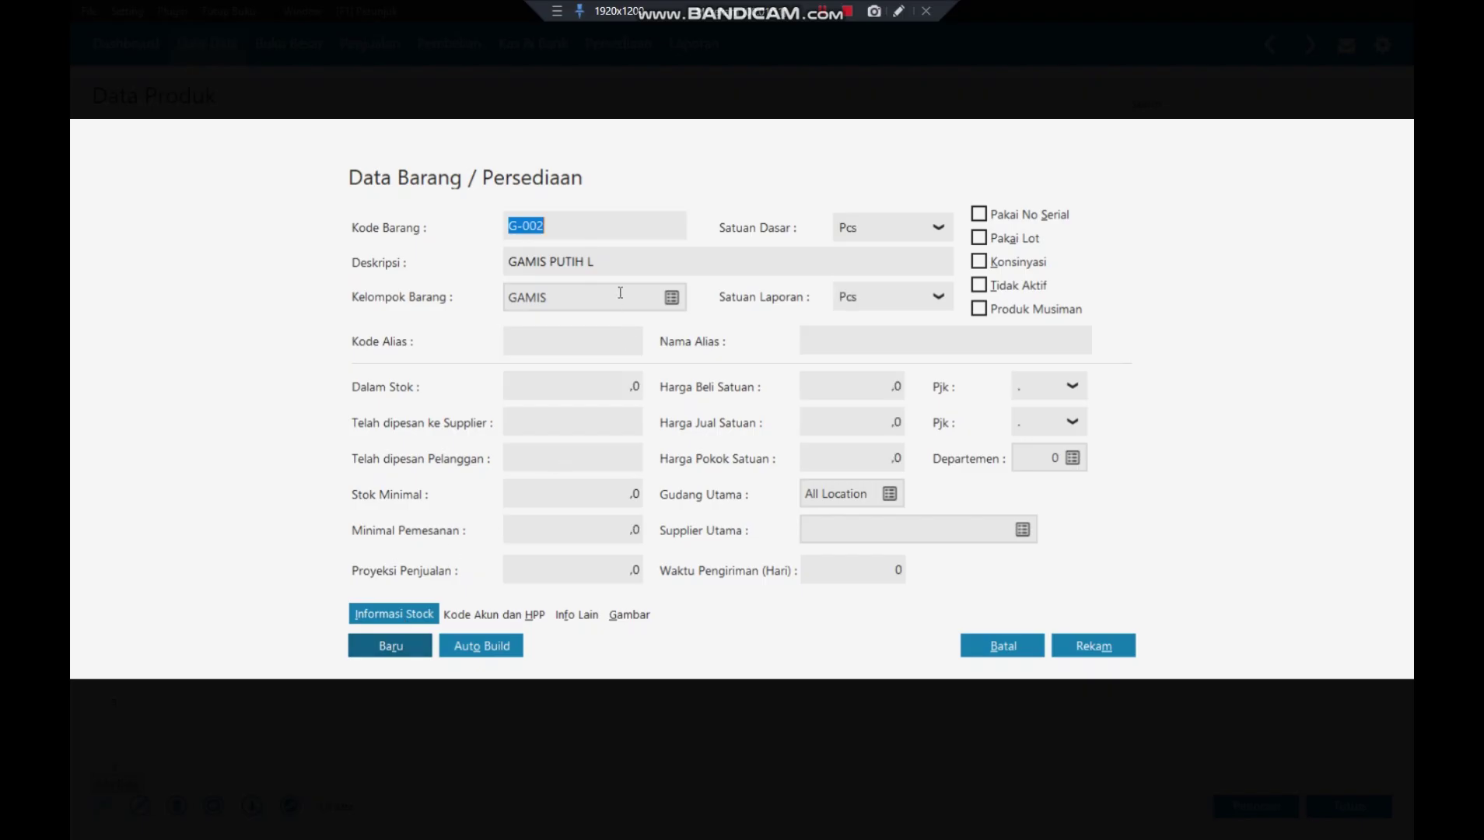
- Add product G-003 'GAMIS PUTIH M', save it, and close the product list
{"action": "key", "text": "Escape"}
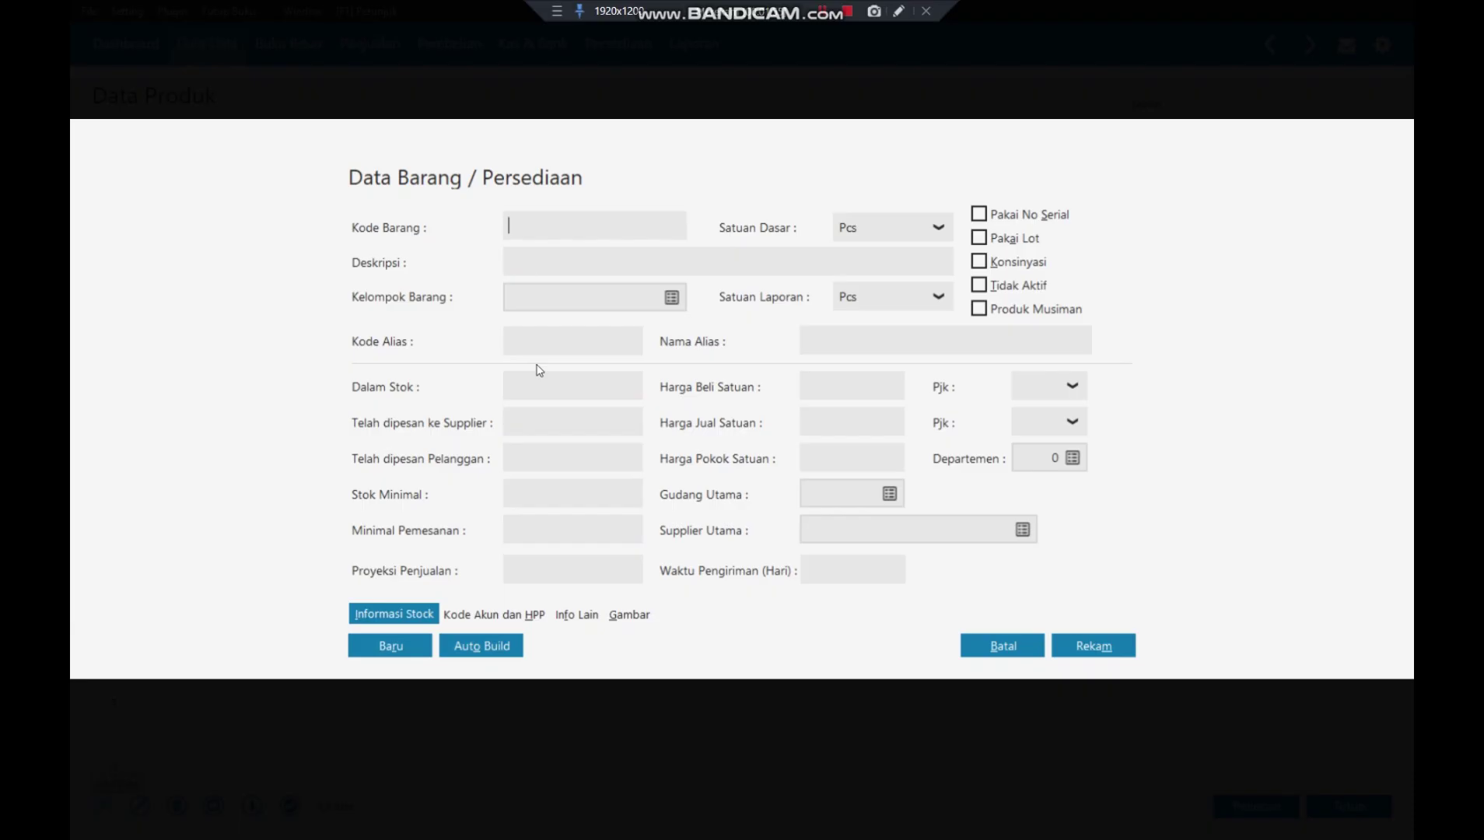
{"action": "type", "text": "G-003"}
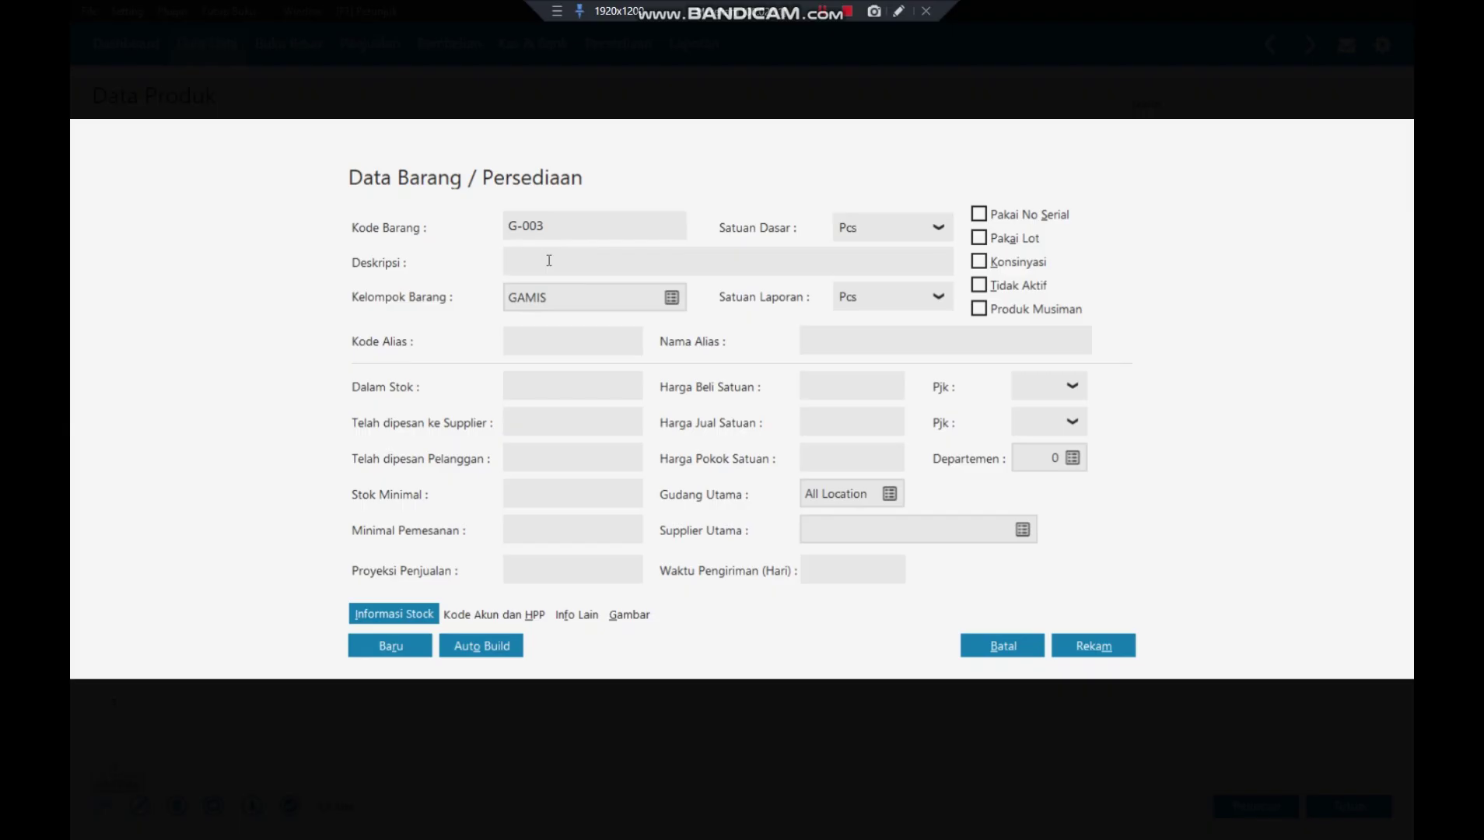
{"action": "type", "text": "GAMIS PUTIH M"}
{"action": "left_click", "coordinate": [1099, 645]}
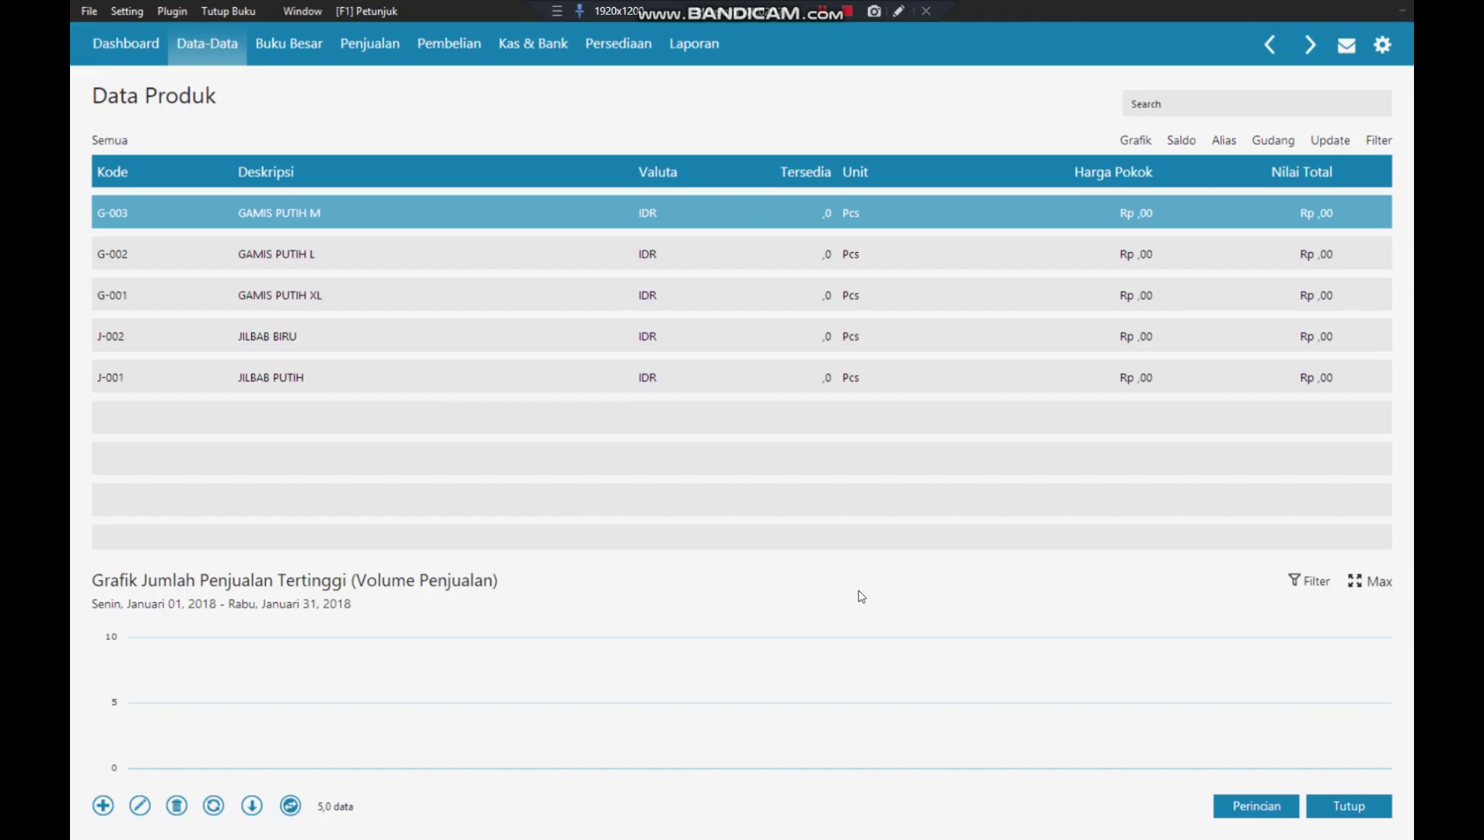
{"action": "left_click", "coordinate": [1363, 813]}
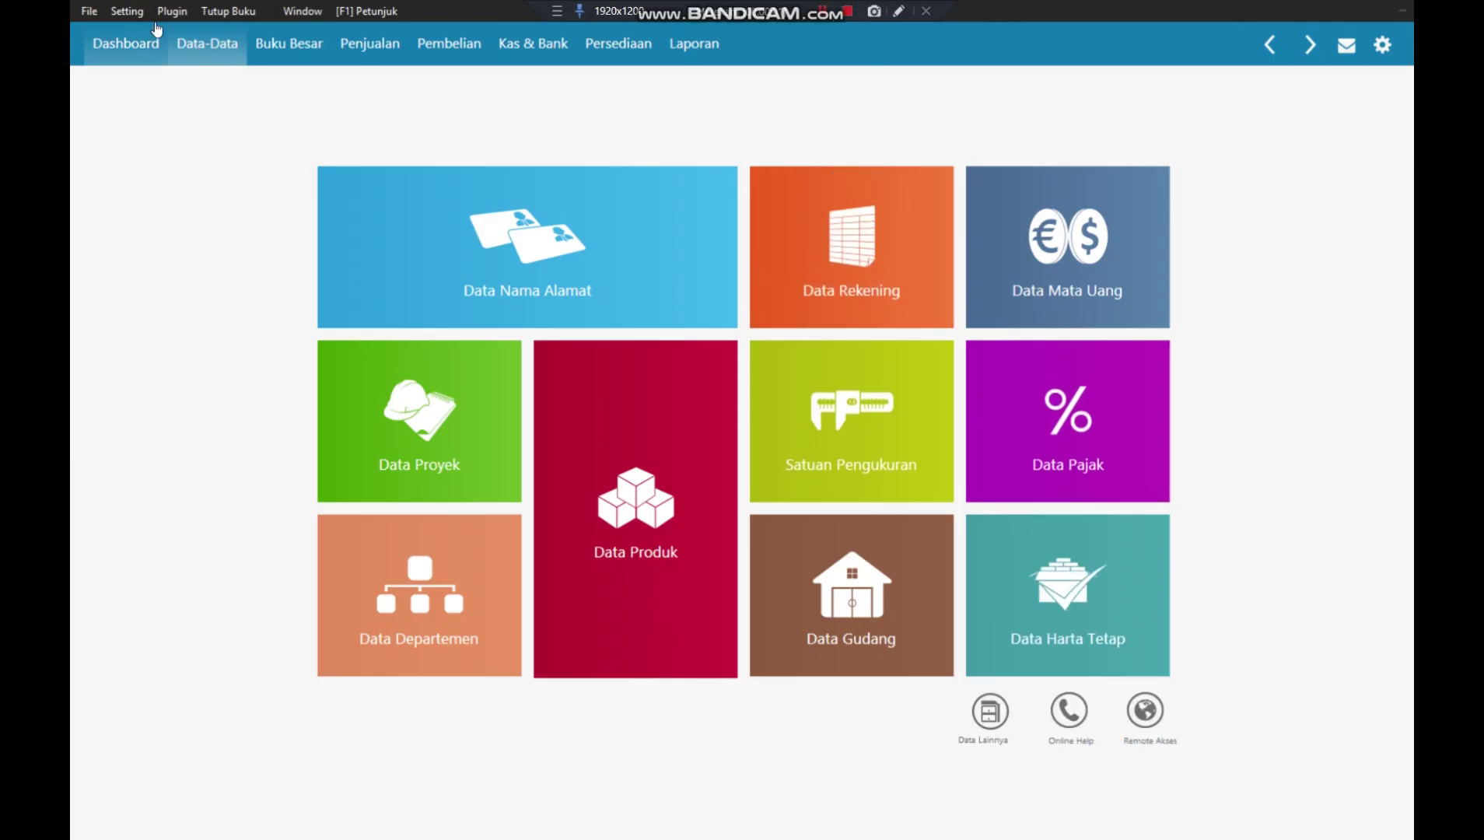
- Start a new opening inventory balance entry for item G-001 GAMIS PUTIH XL
{"action": "left_click", "coordinate": [127, 11]}
{"action": "mouse_move", "coordinate": [150, 92]}
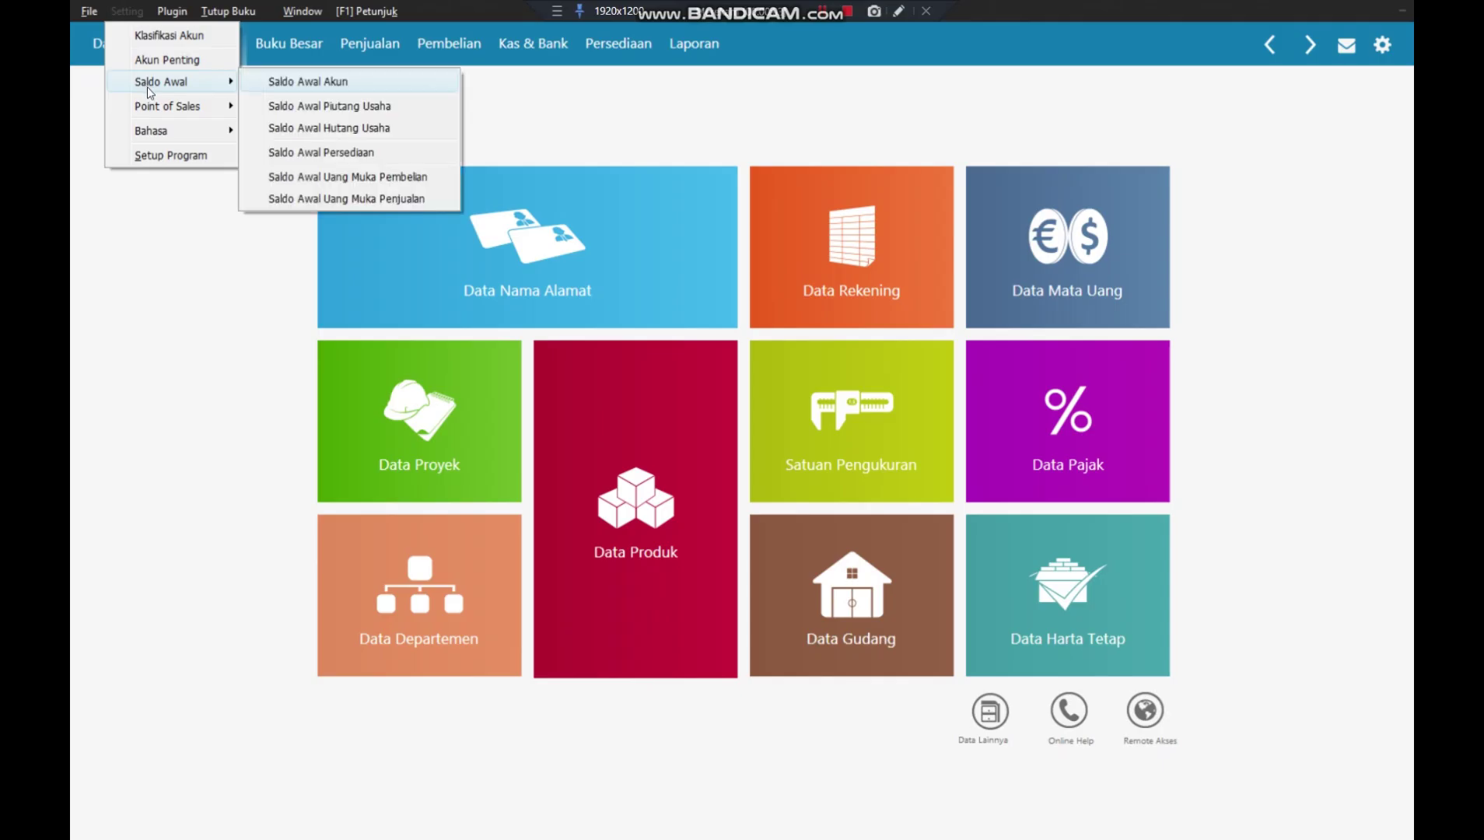
{"action": "left_click", "coordinate": [353, 154]}
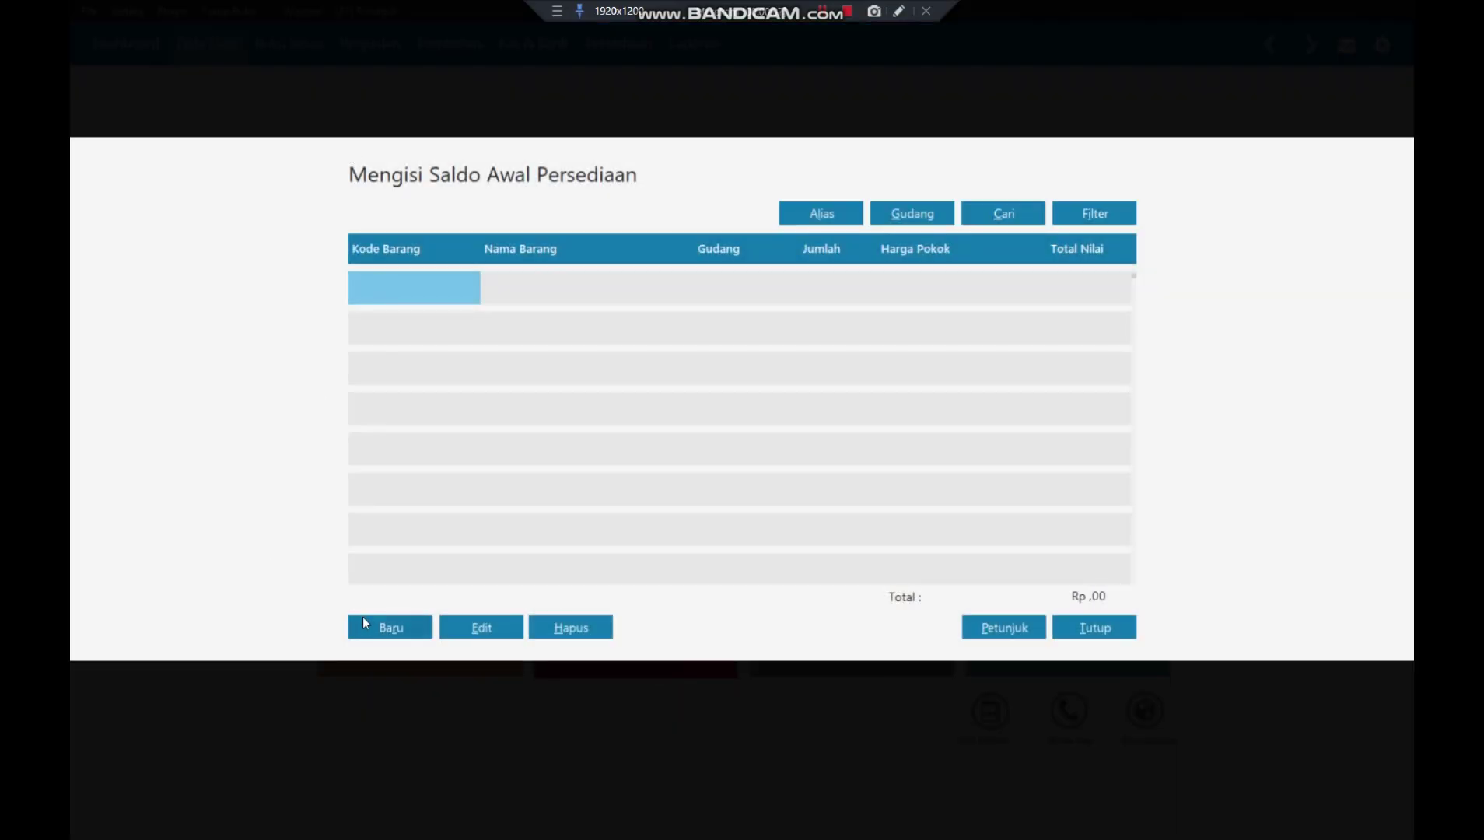
{"action": "left_click", "coordinate": [363, 618]}
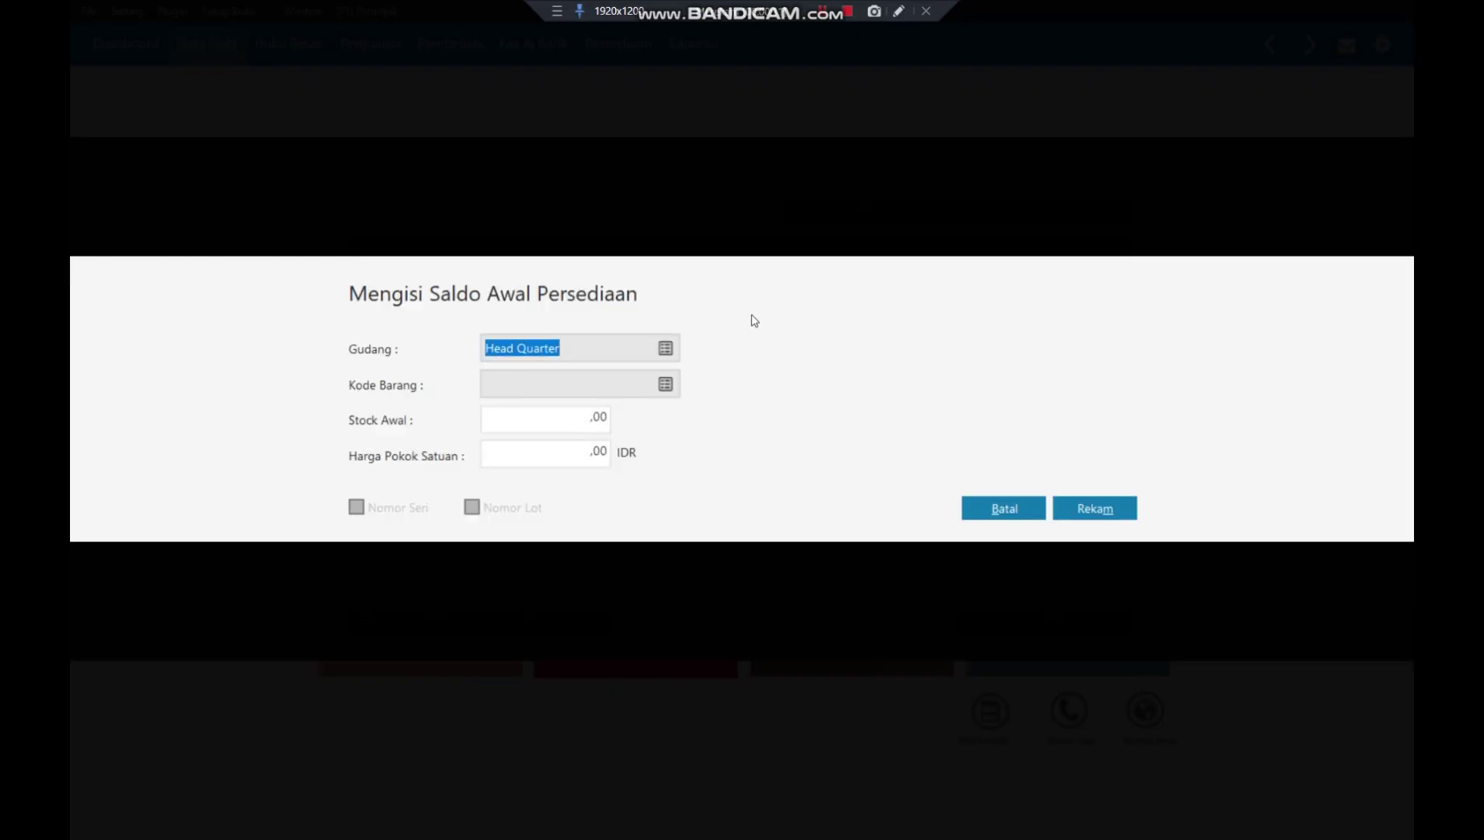
{"action": "left_click", "coordinate": [667, 384]}
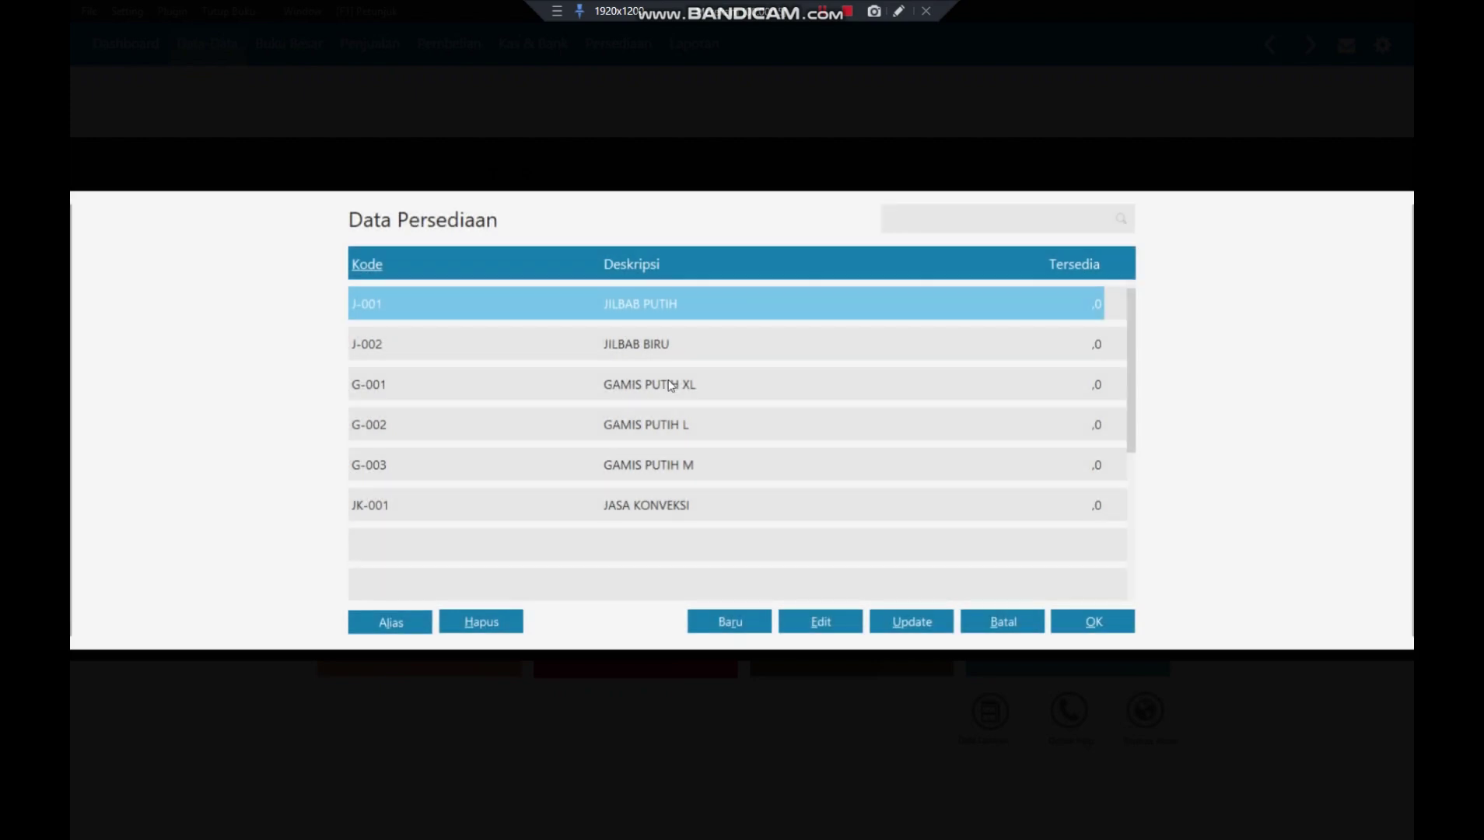
{"action": "left_click", "coordinate": [728, 393]}
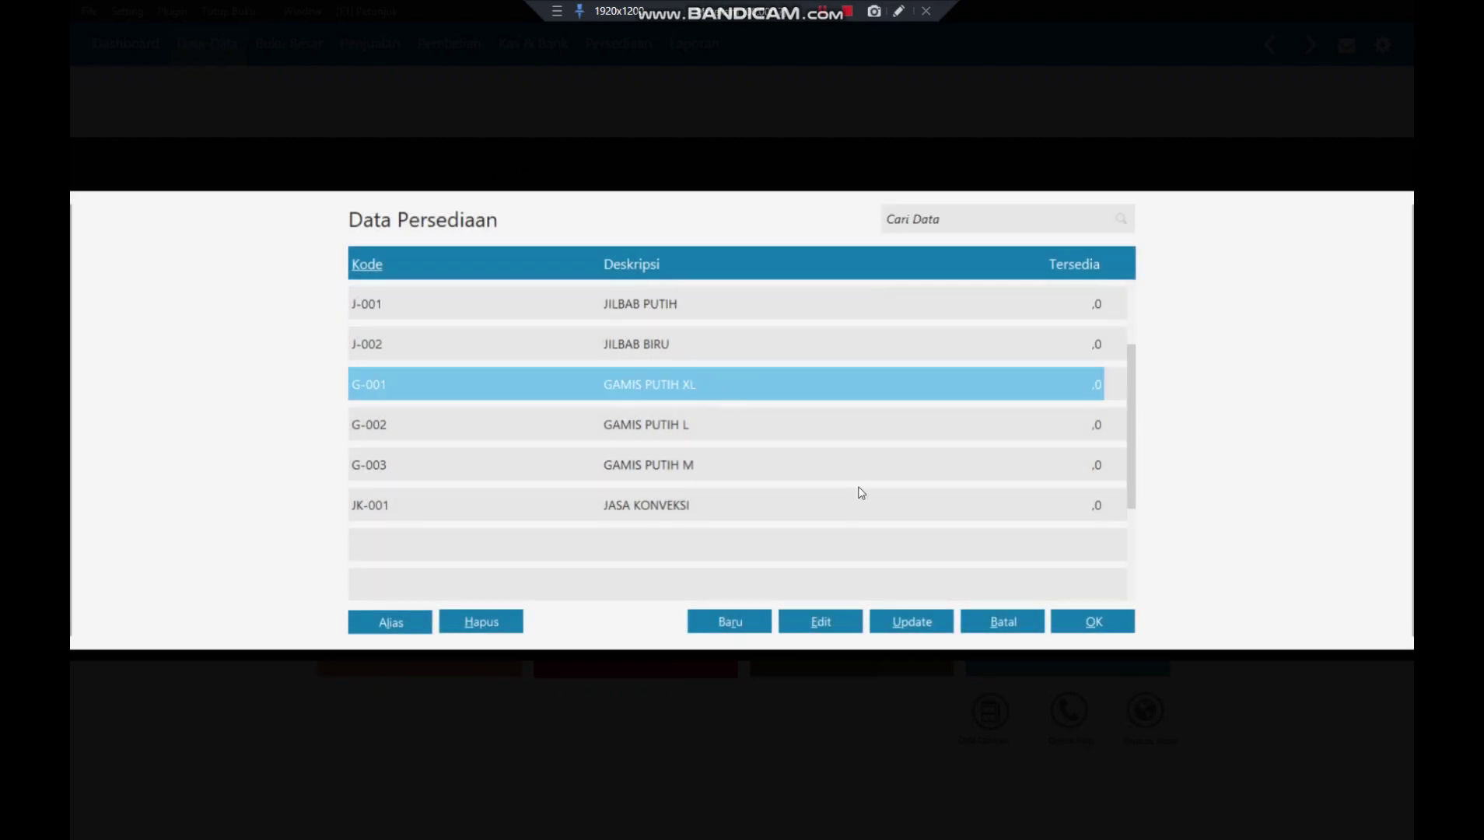
{"action": "left_click", "coordinate": [1086, 622]}
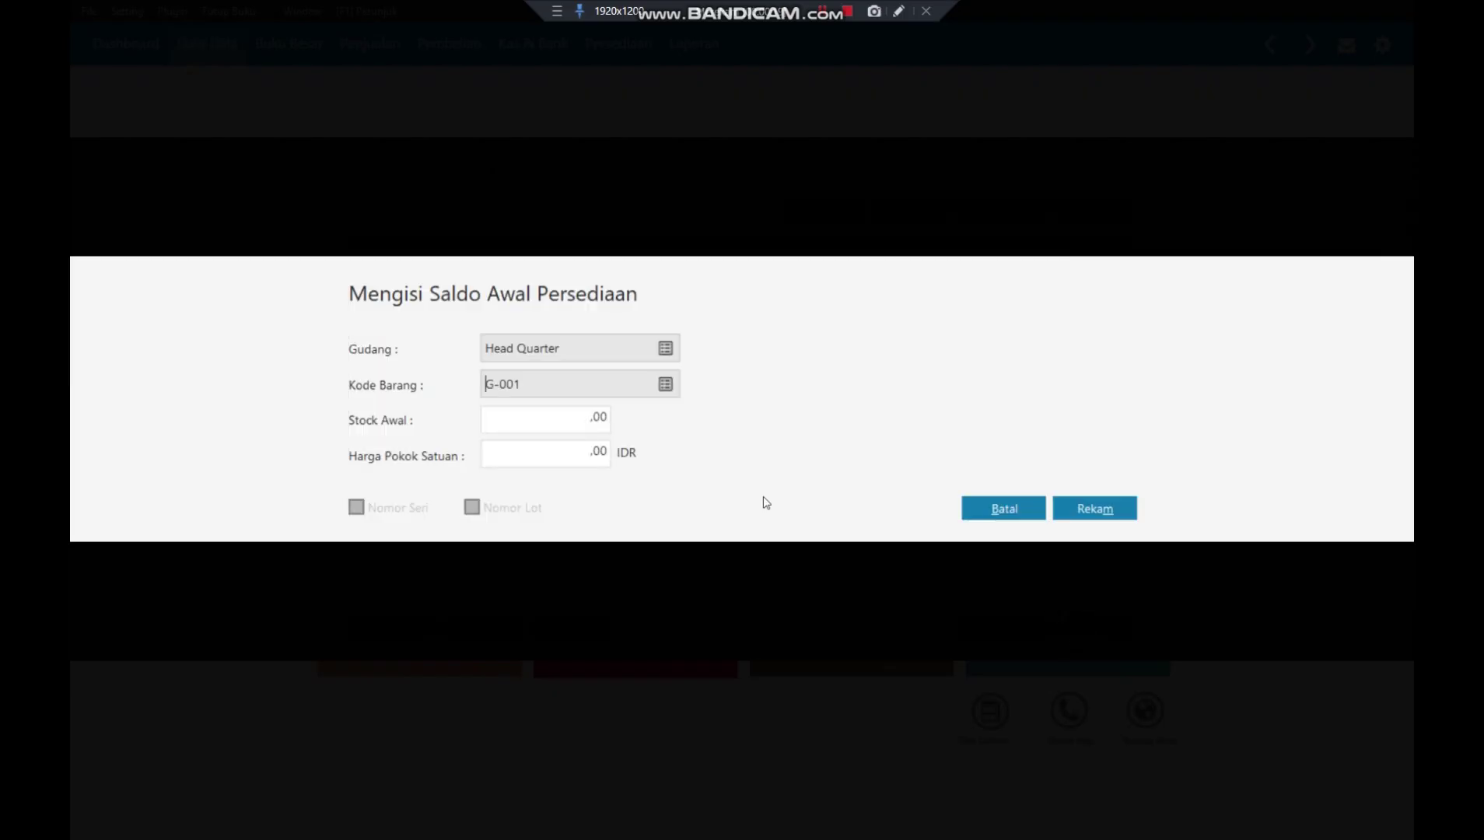
- Give G-001 an opening stock of 10 units at 100.000 each and save
{"action": "left_click", "coordinate": [501, 416]}
{"action": "type", "text": "10"}
{"action": "key", "text": "Tab"}
{"action": "type", "text": "100000"}
{"action": "key", "text": "Tab"}
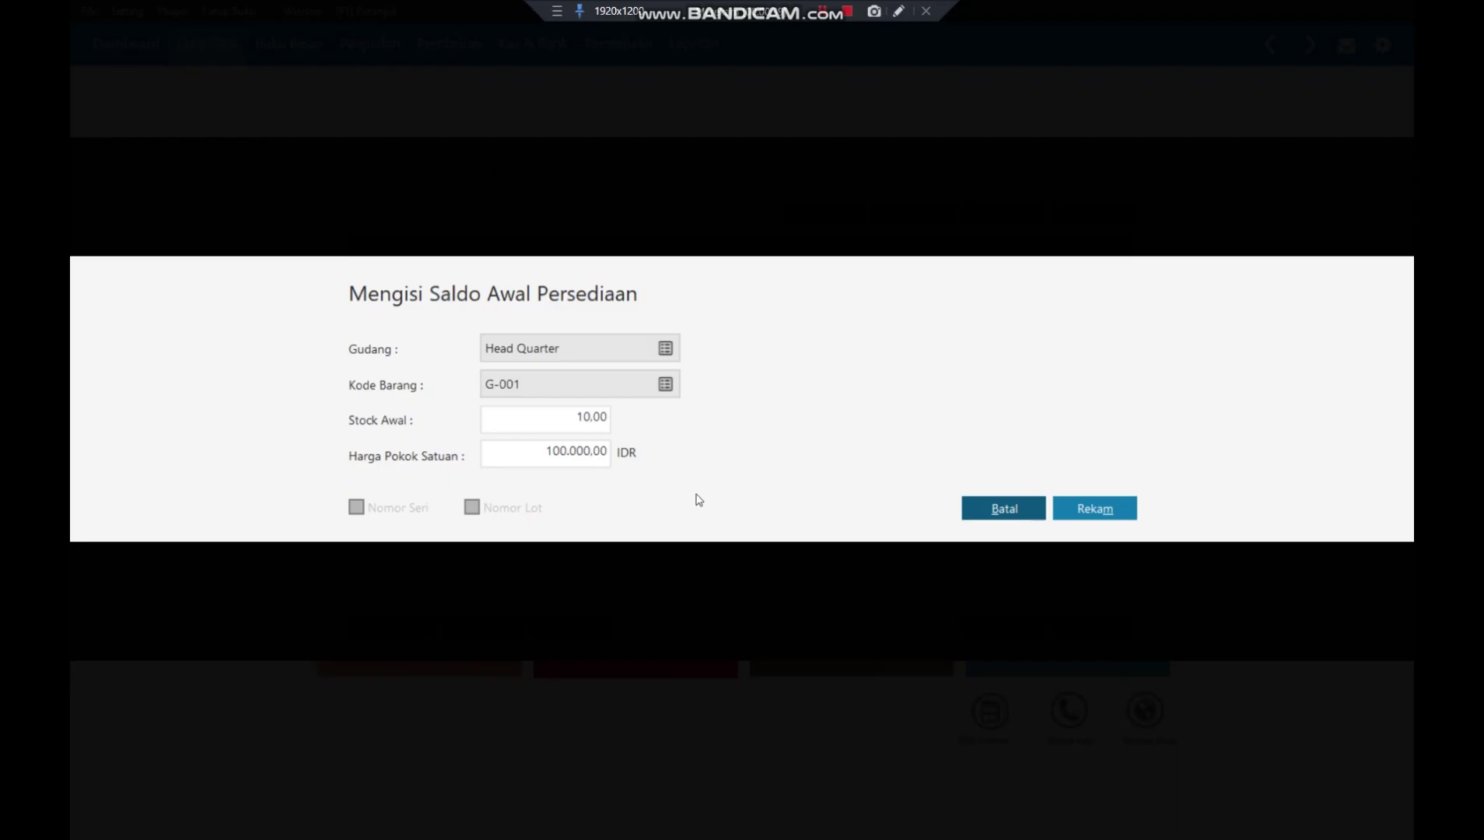
{"action": "left_click", "coordinate": [1091, 510]}
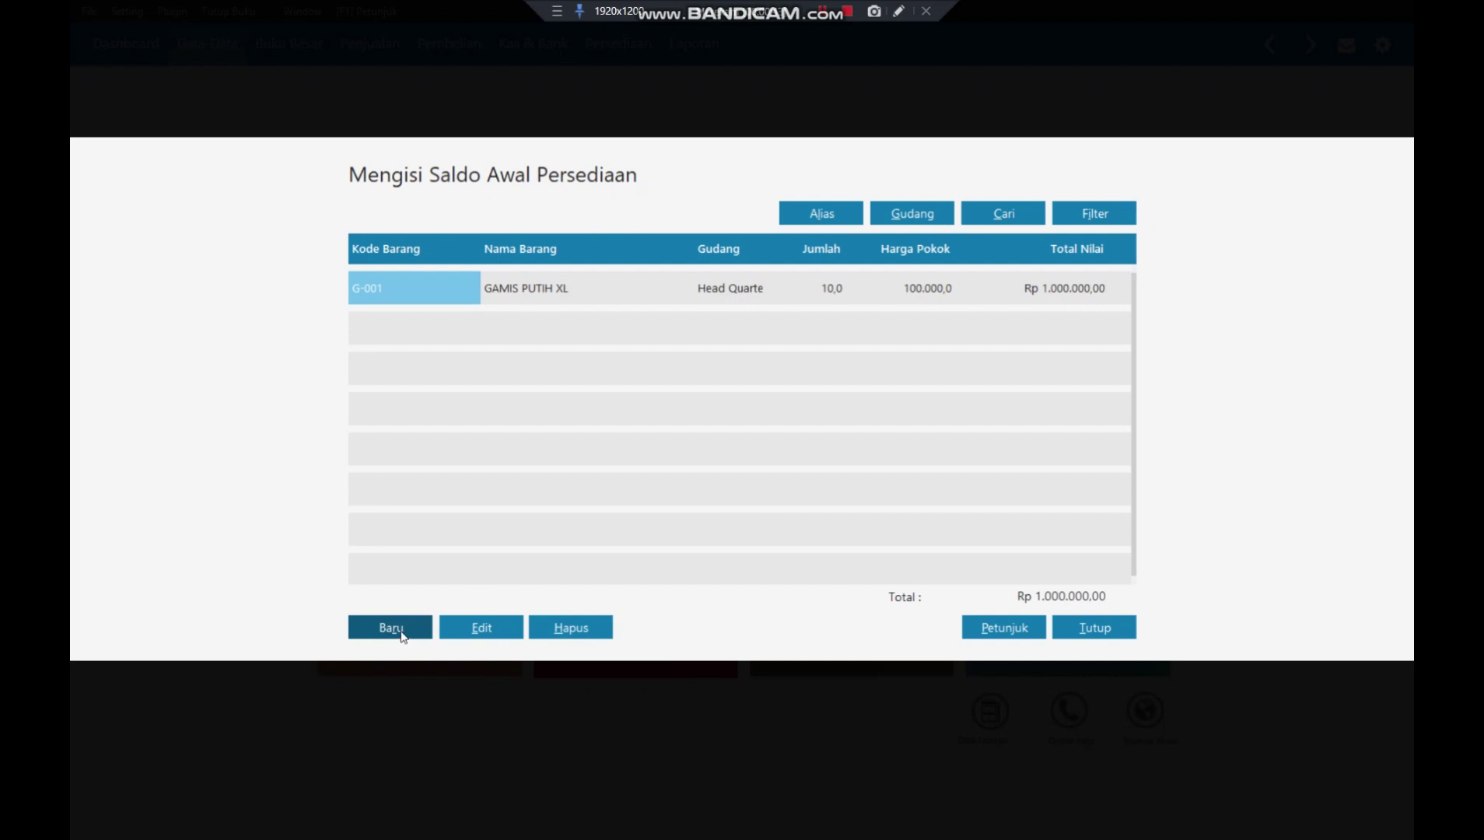
- Add opening stock for G-002 GAMIS PUTIH L: 10 units at 100.000 each
{"action": "left_click", "coordinate": [401, 633]}
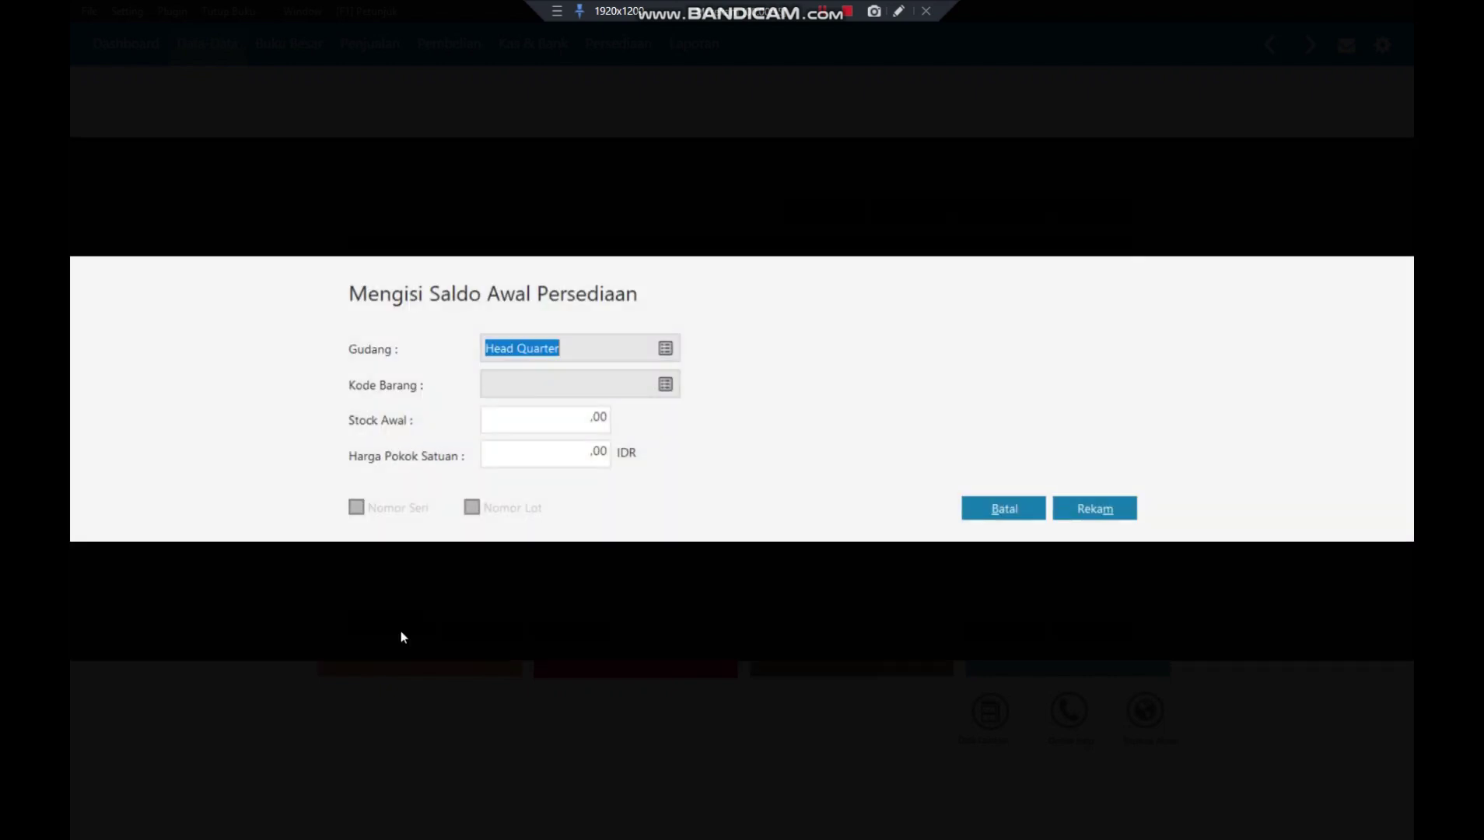
{"action": "left_click", "coordinate": [665, 387]}
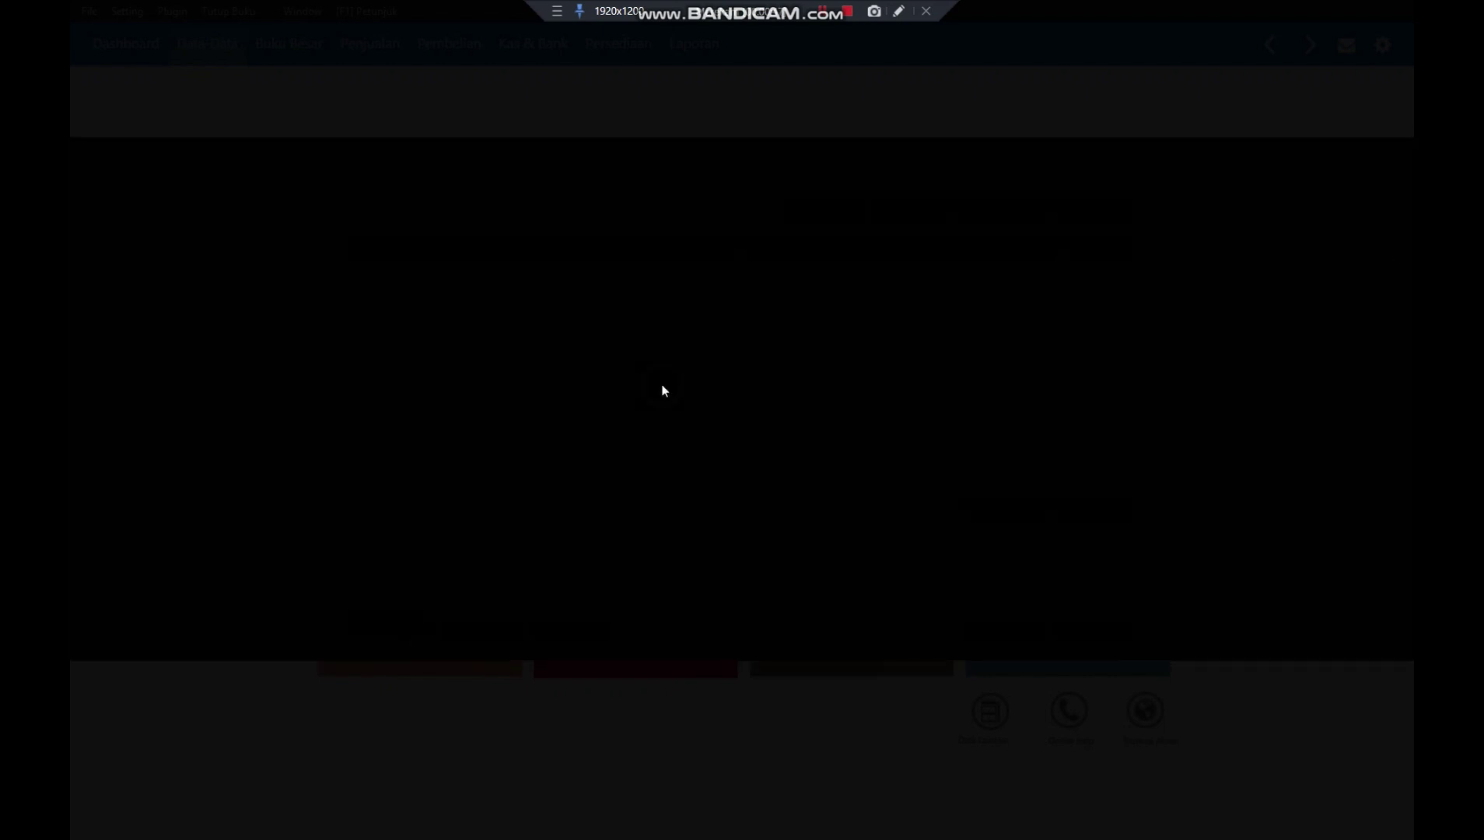
{"action": "left_click", "coordinate": [673, 425]}
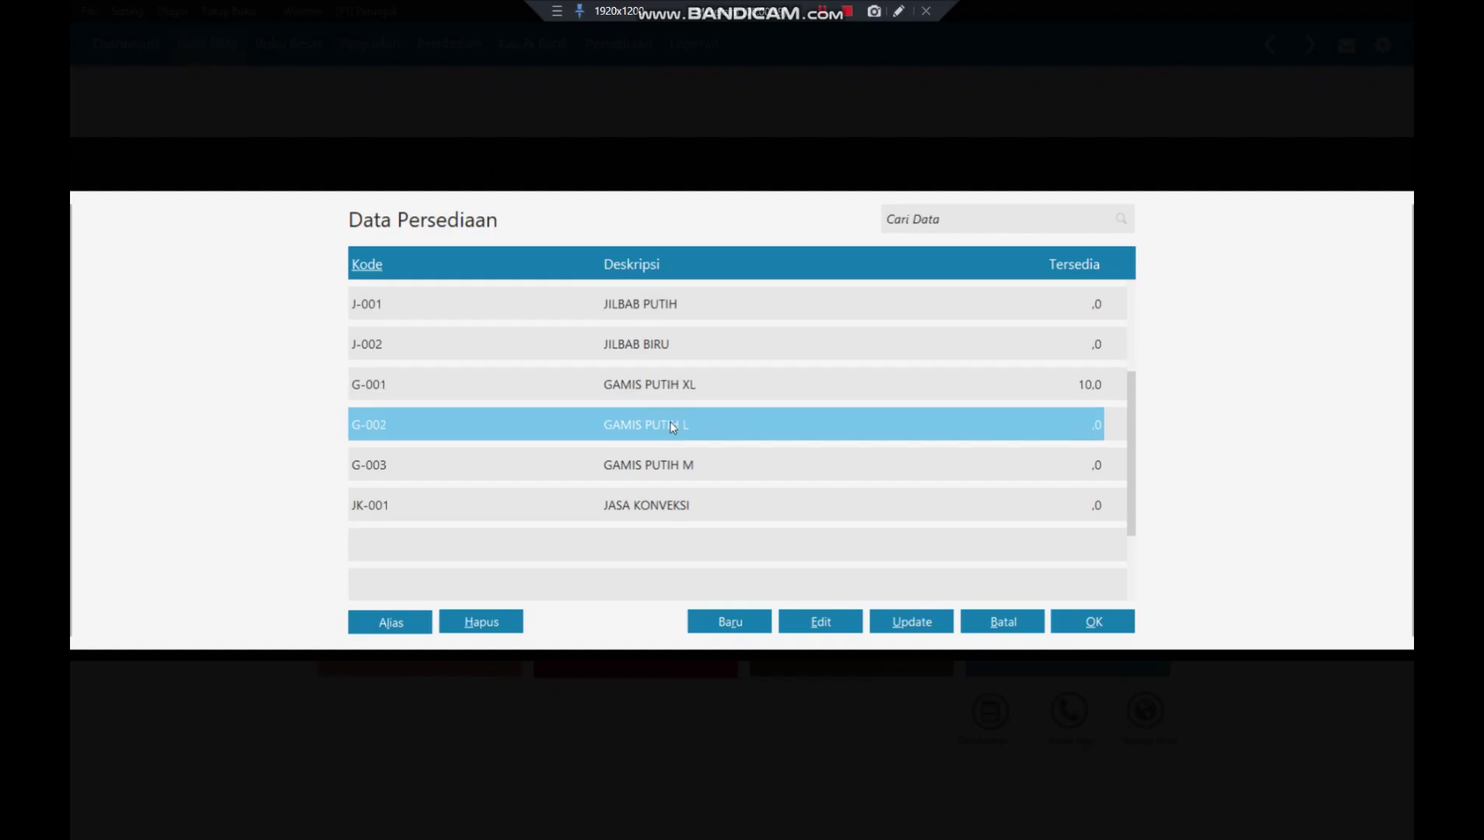
{"action": "left_click", "coordinate": [1089, 621]}
{"action": "left_click", "coordinate": [574, 420]}
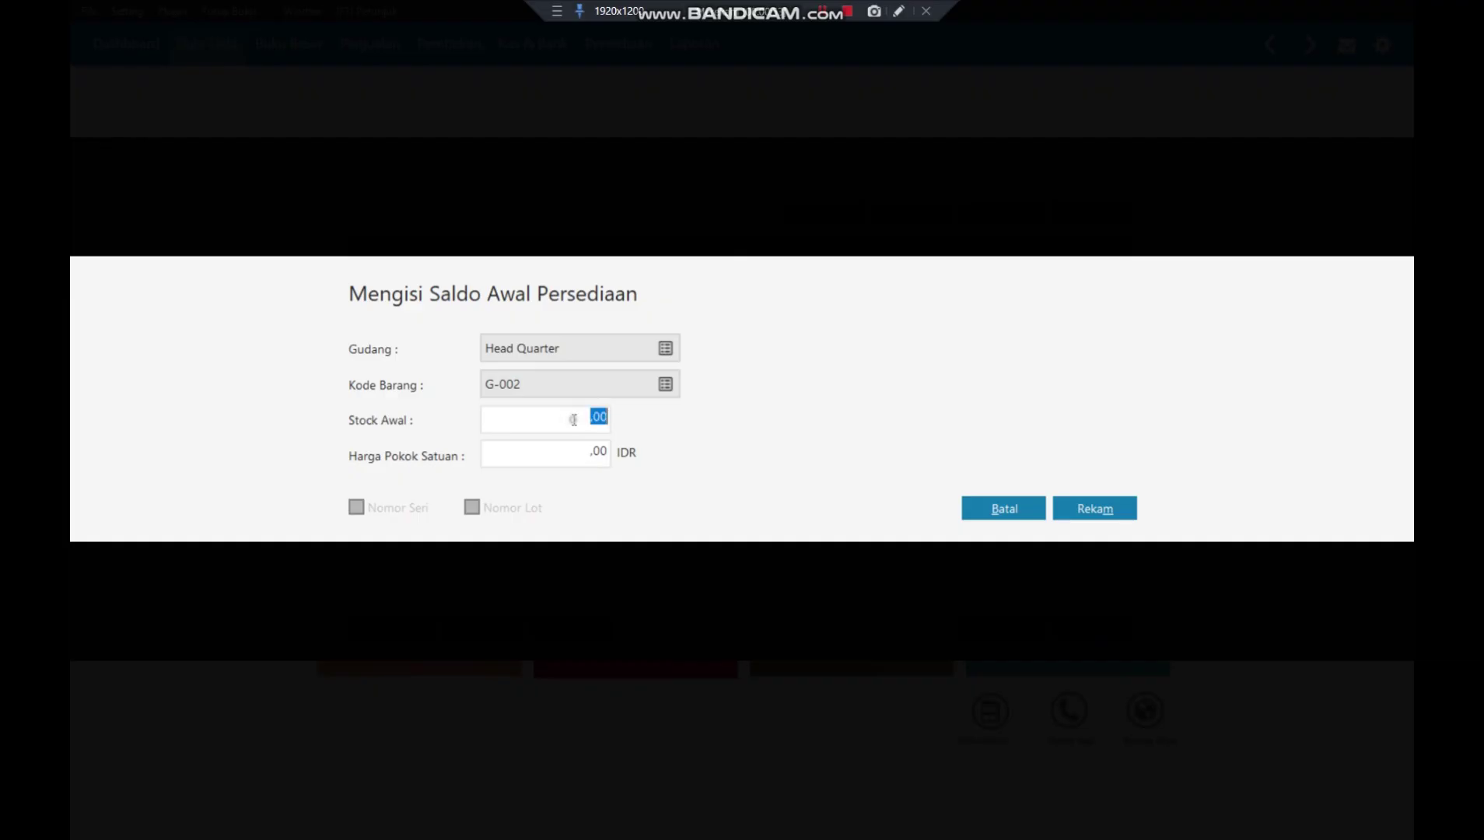
{"action": "type", "text": "10"}
{"action": "key", "text": "Tab"}
{"action": "type", "text": "100."}
{"action": "type", "text": "0000"}
{"action": "key", "text": "Tab"}
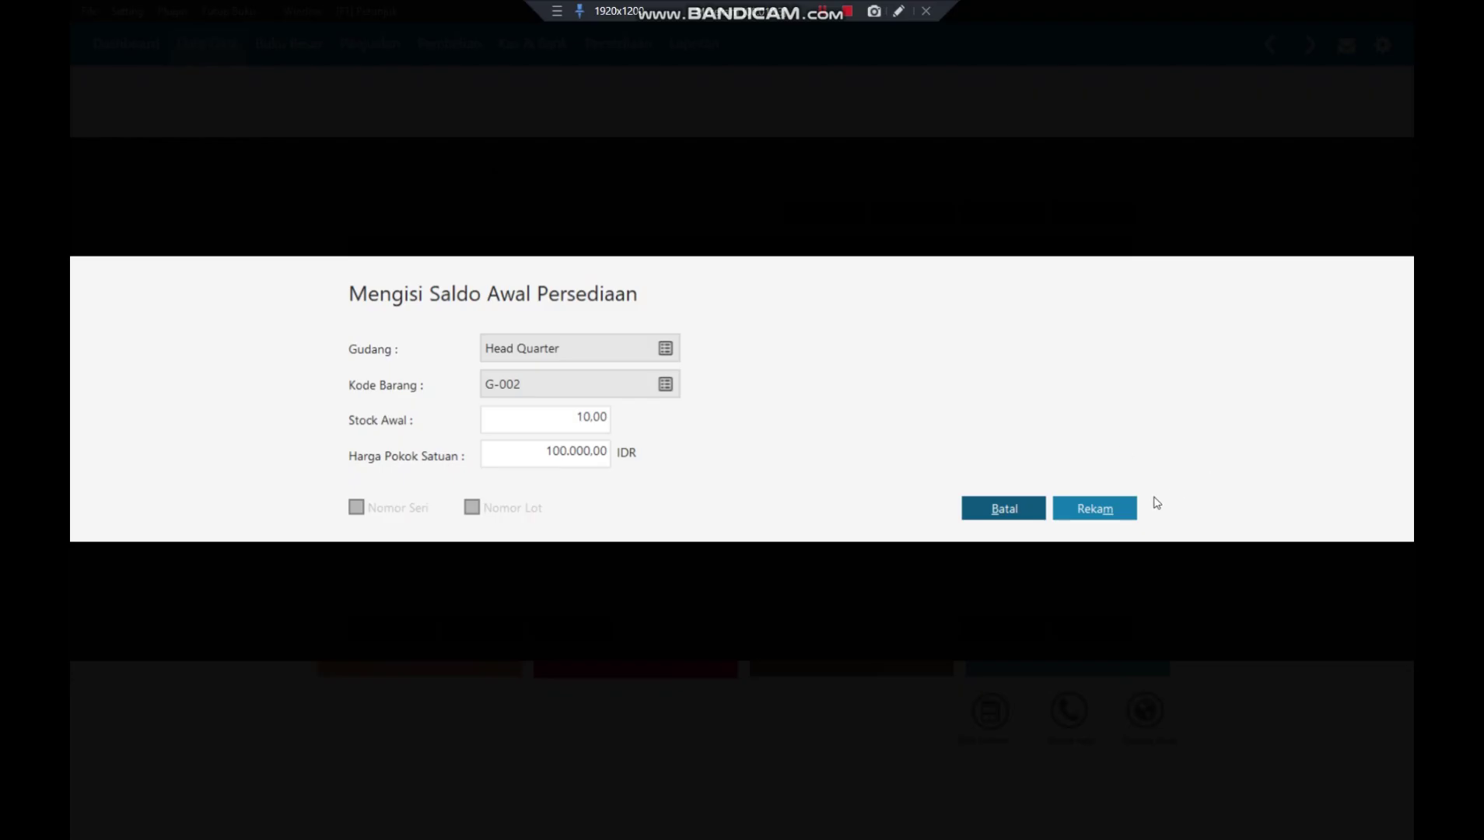
{"action": "left_click", "coordinate": [1121, 507]}
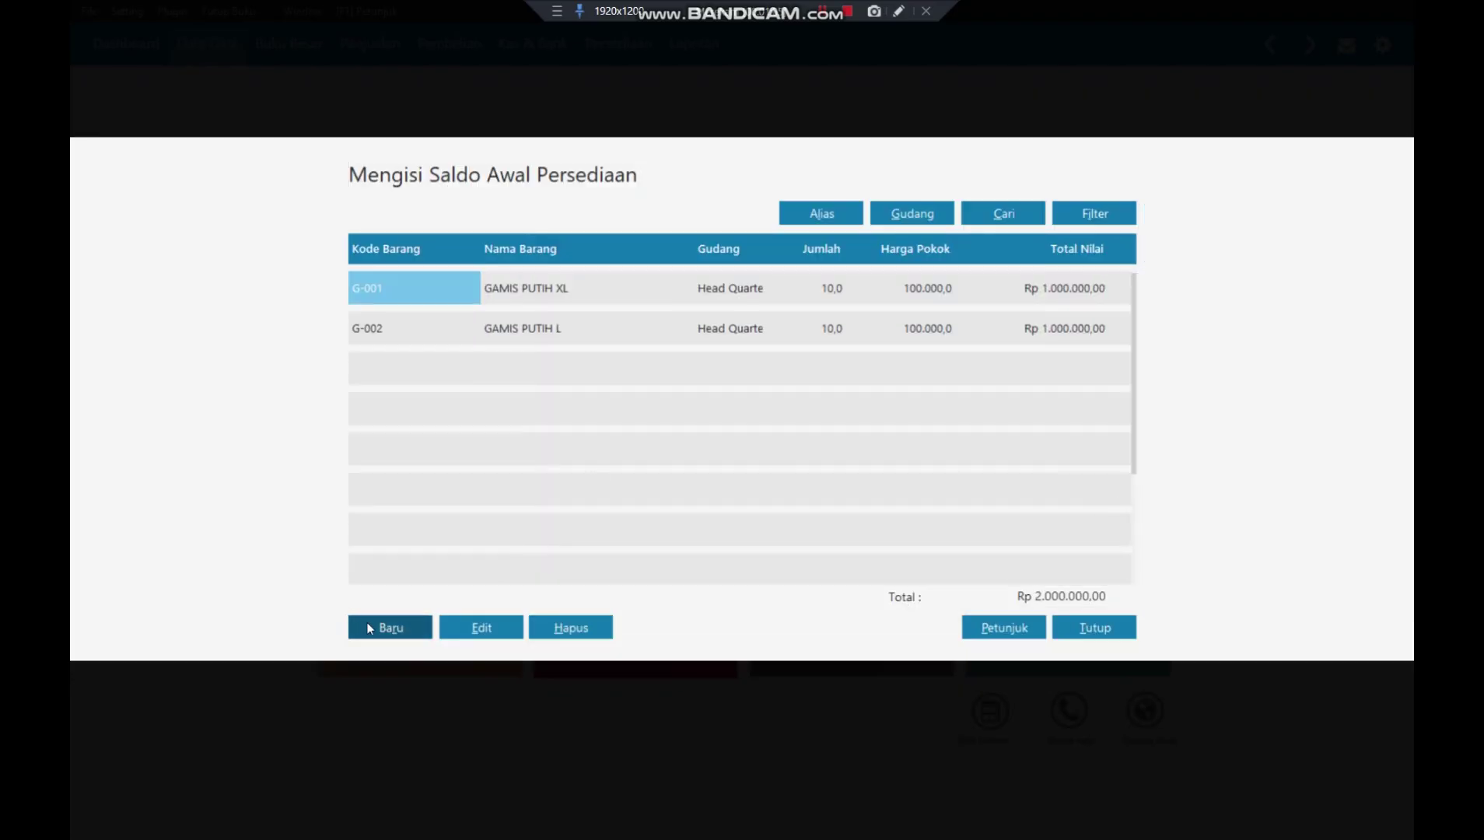
- Add opening stock for G-003 GAMIS PUTIH M: 10 units at 100.000 each
{"action": "left_click", "coordinate": [359, 627]}
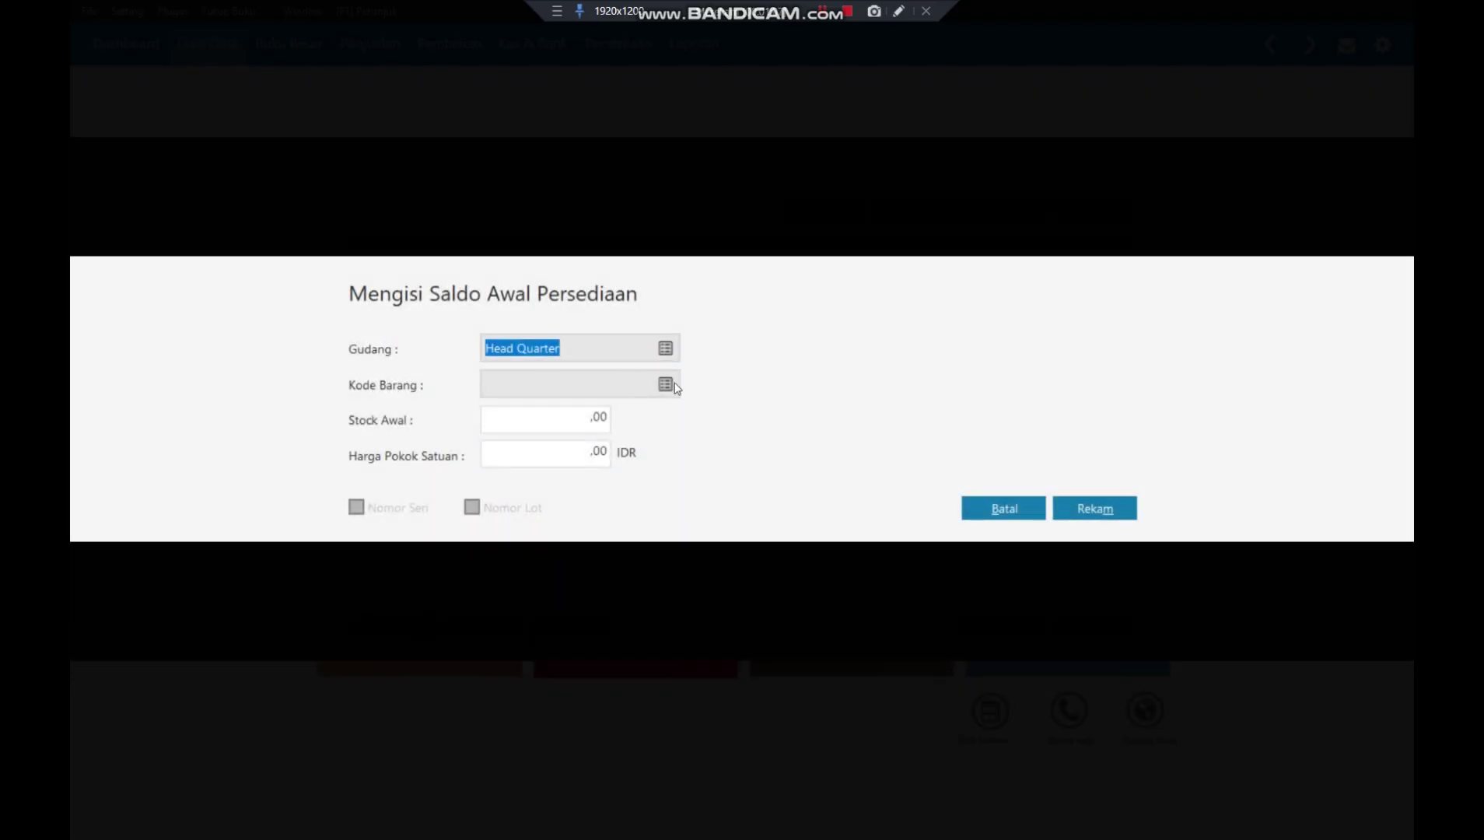
{"action": "left_click", "coordinate": [665, 384]}
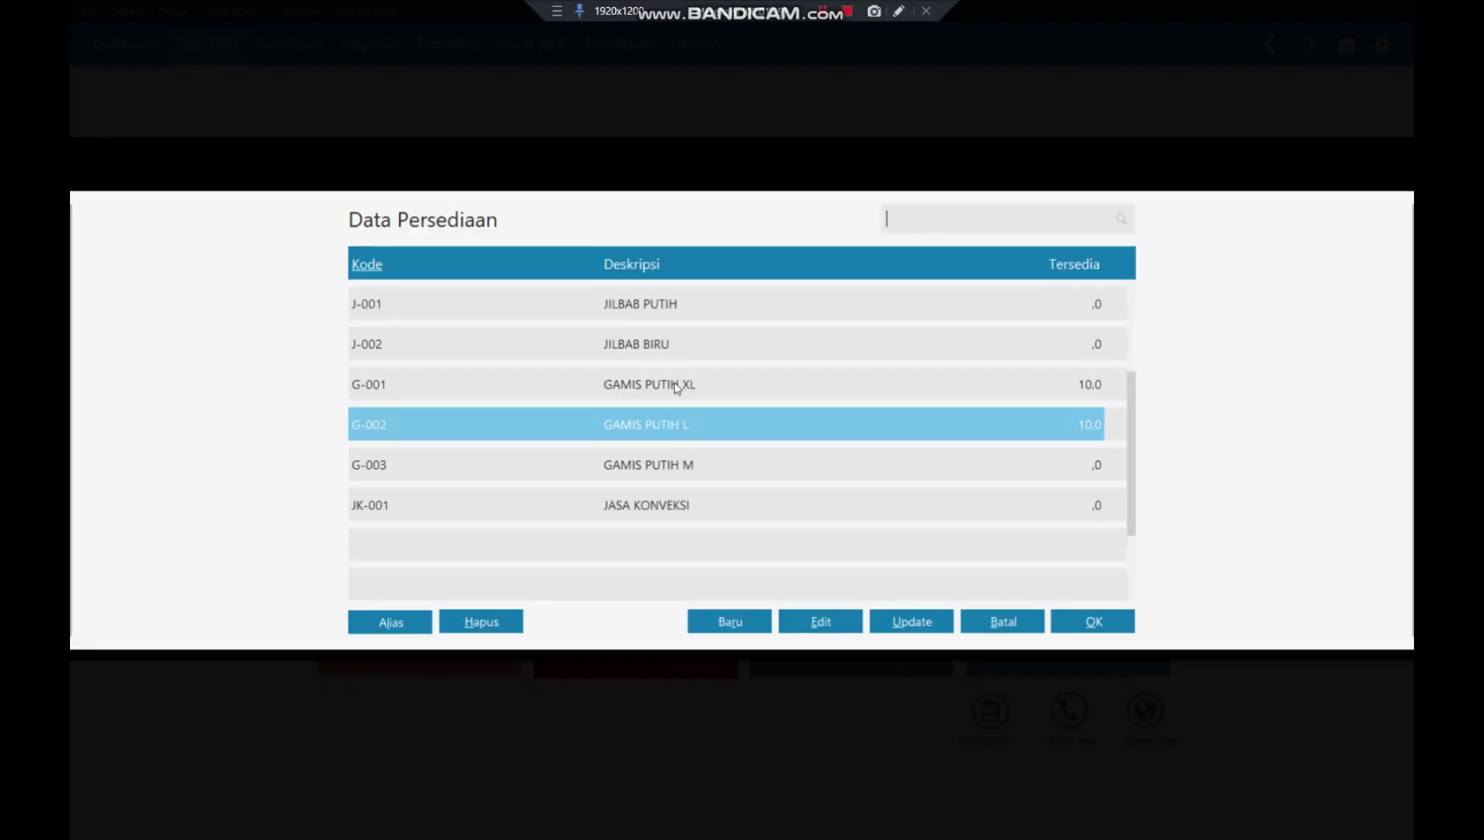
{"action": "left_click", "coordinate": [541, 466]}
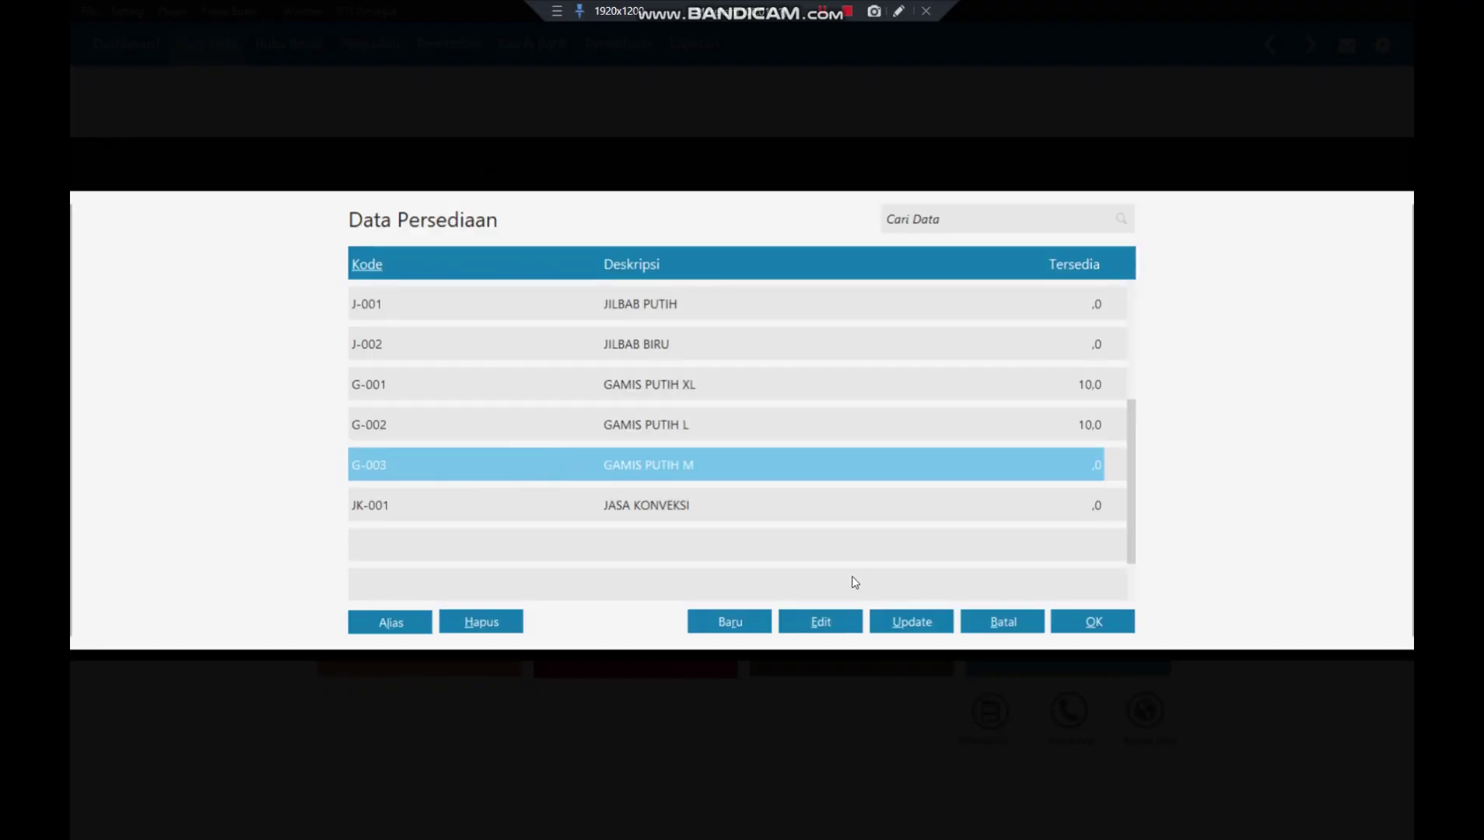
{"action": "left_click", "coordinate": [1081, 622]}
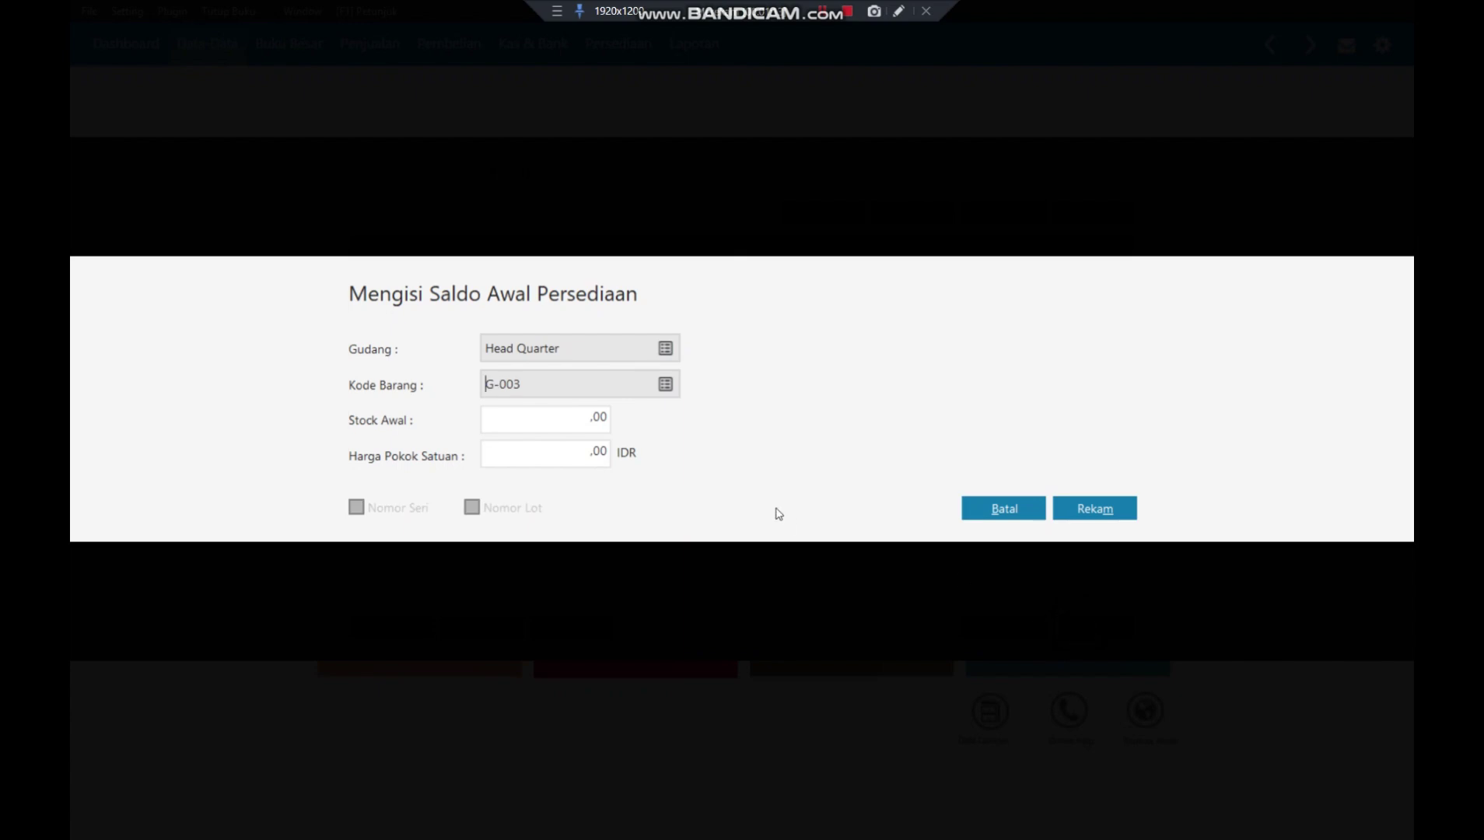
{"action": "key", "text": "Tab"}
{"action": "type", "text": "10"}
{"action": "key", "text": "Tab"}
{"action": "type", "text": "100000"}
{"action": "key", "text": "Tab"}
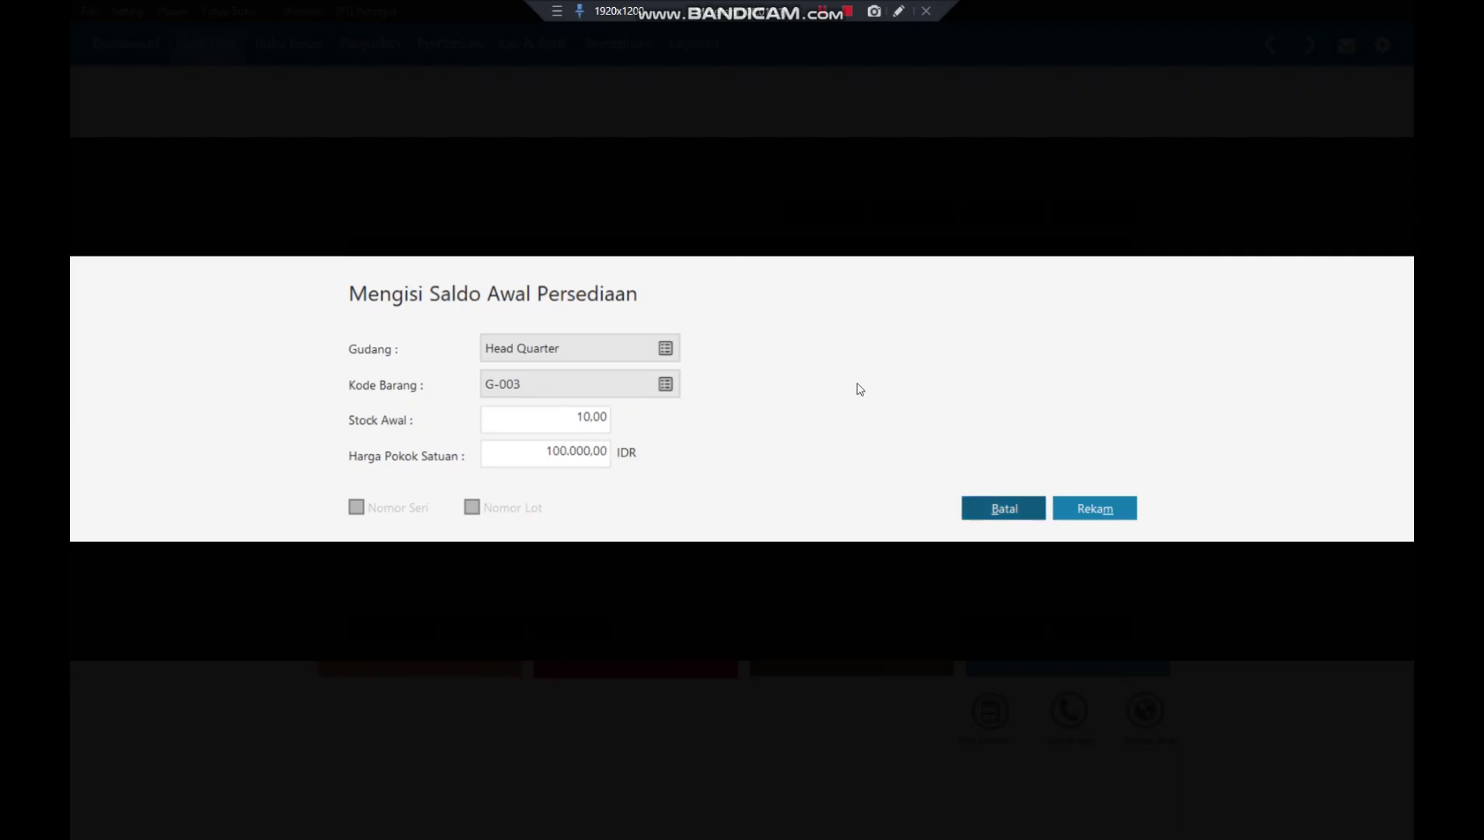
{"action": "left_click", "coordinate": [1083, 506]}
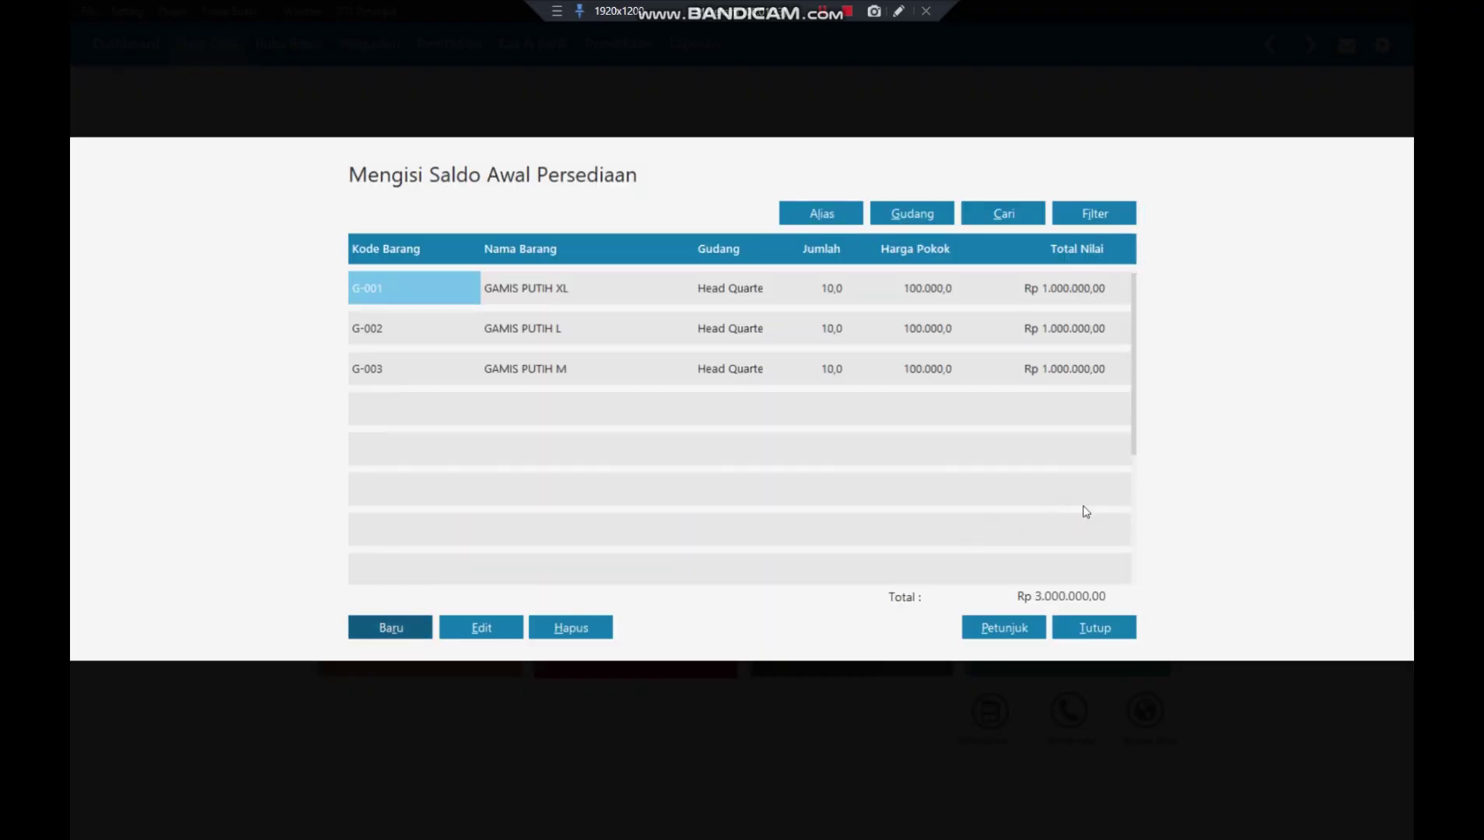
- Add opening stock for J-001 JILBAB PUTIH: 10 units at 10.000 each
{"action": "left_click", "coordinate": [381, 629]}
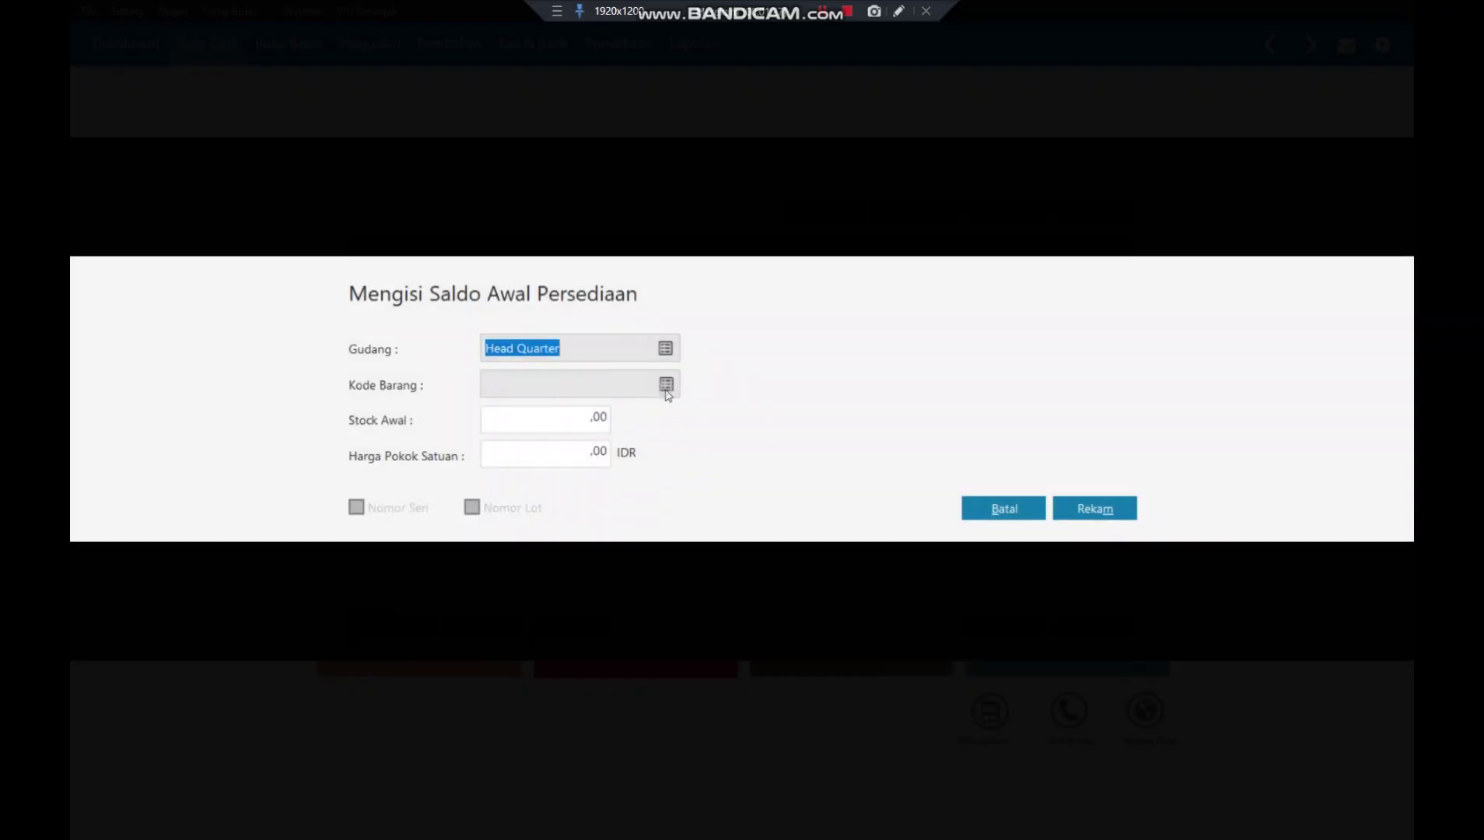
{"action": "left_click", "coordinate": [666, 384]}
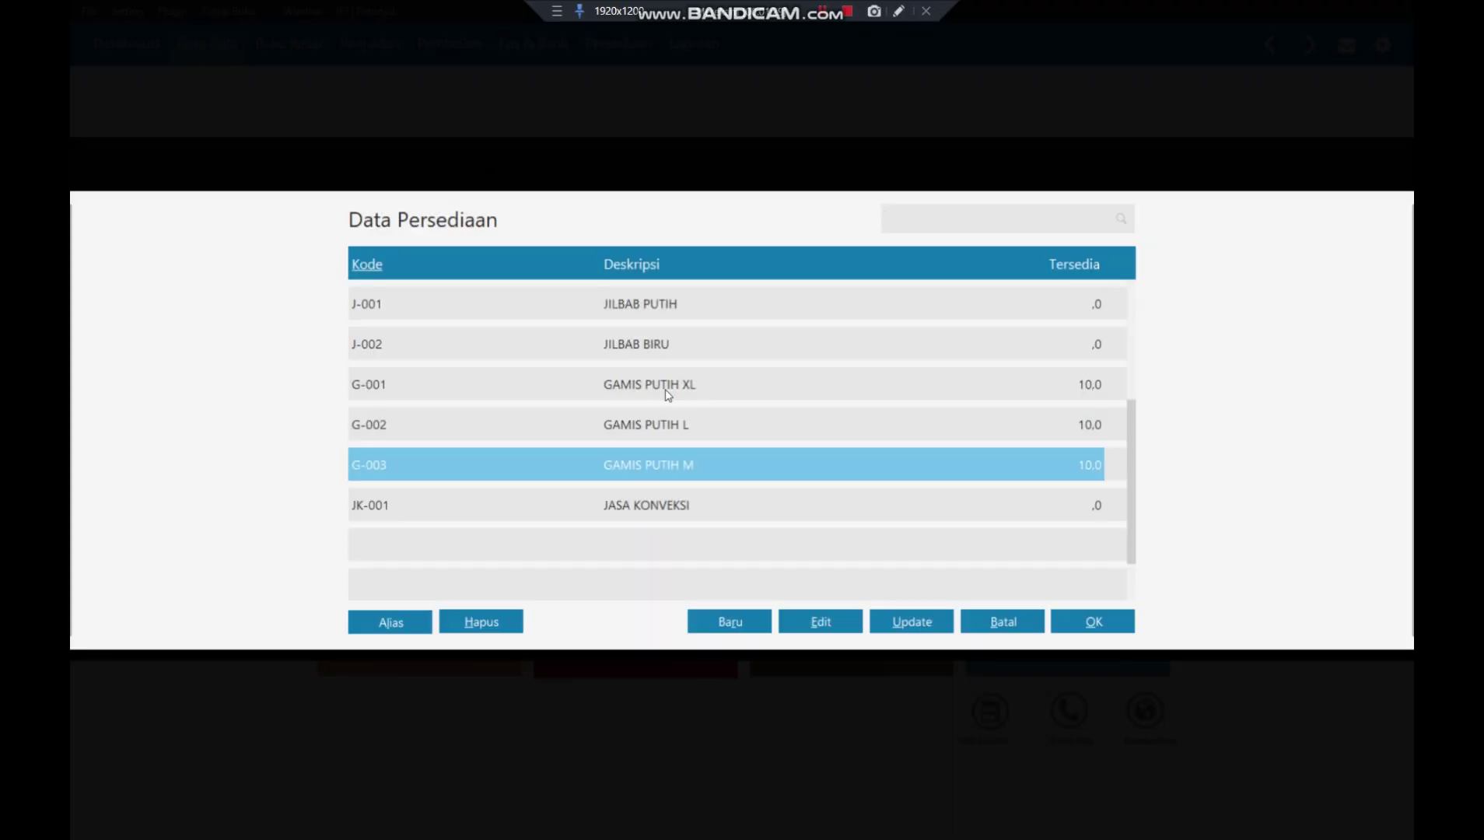
{"action": "left_click", "coordinate": [616, 300]}
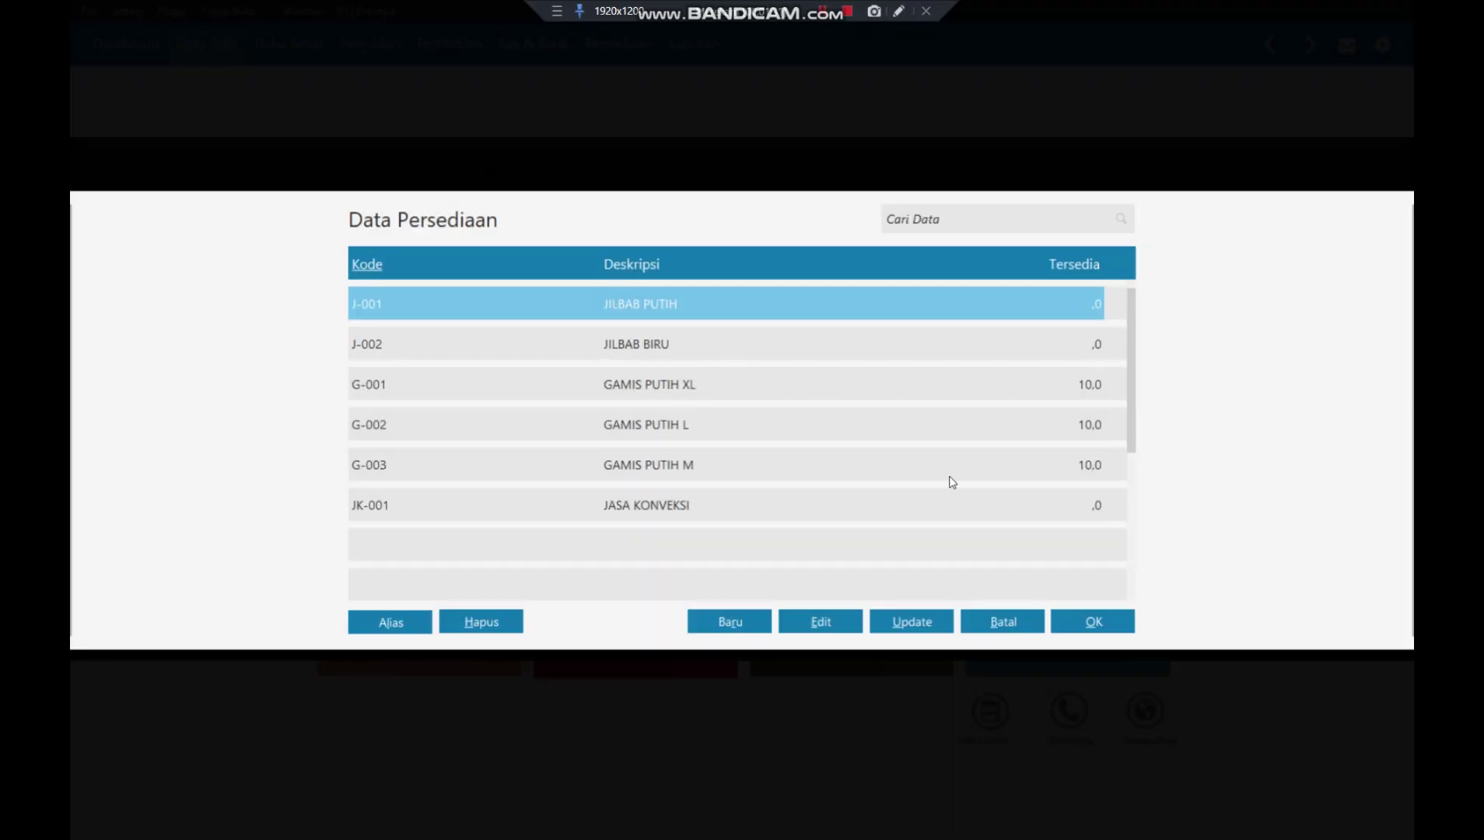
{"action": "left_click", "coordinate": [1081, 624]}
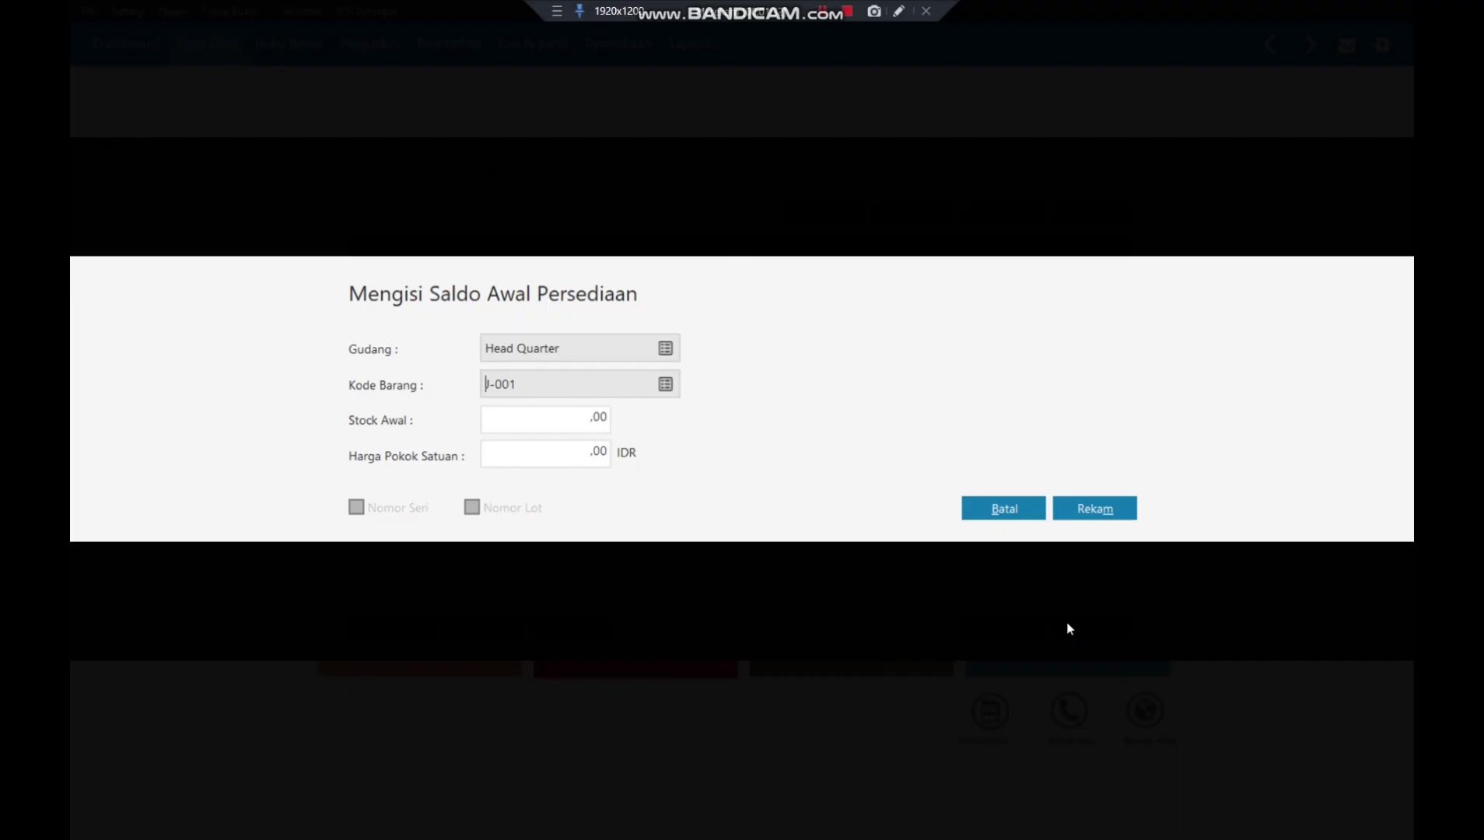
{"action": "left_click", "coordinate": [573, 416]}
{"action": "type", "text": "10"}
{"action": "key", "text": "Tab"}
{"action": "type", "text": "10000"}
{"action": "key", "text": "Tab"}
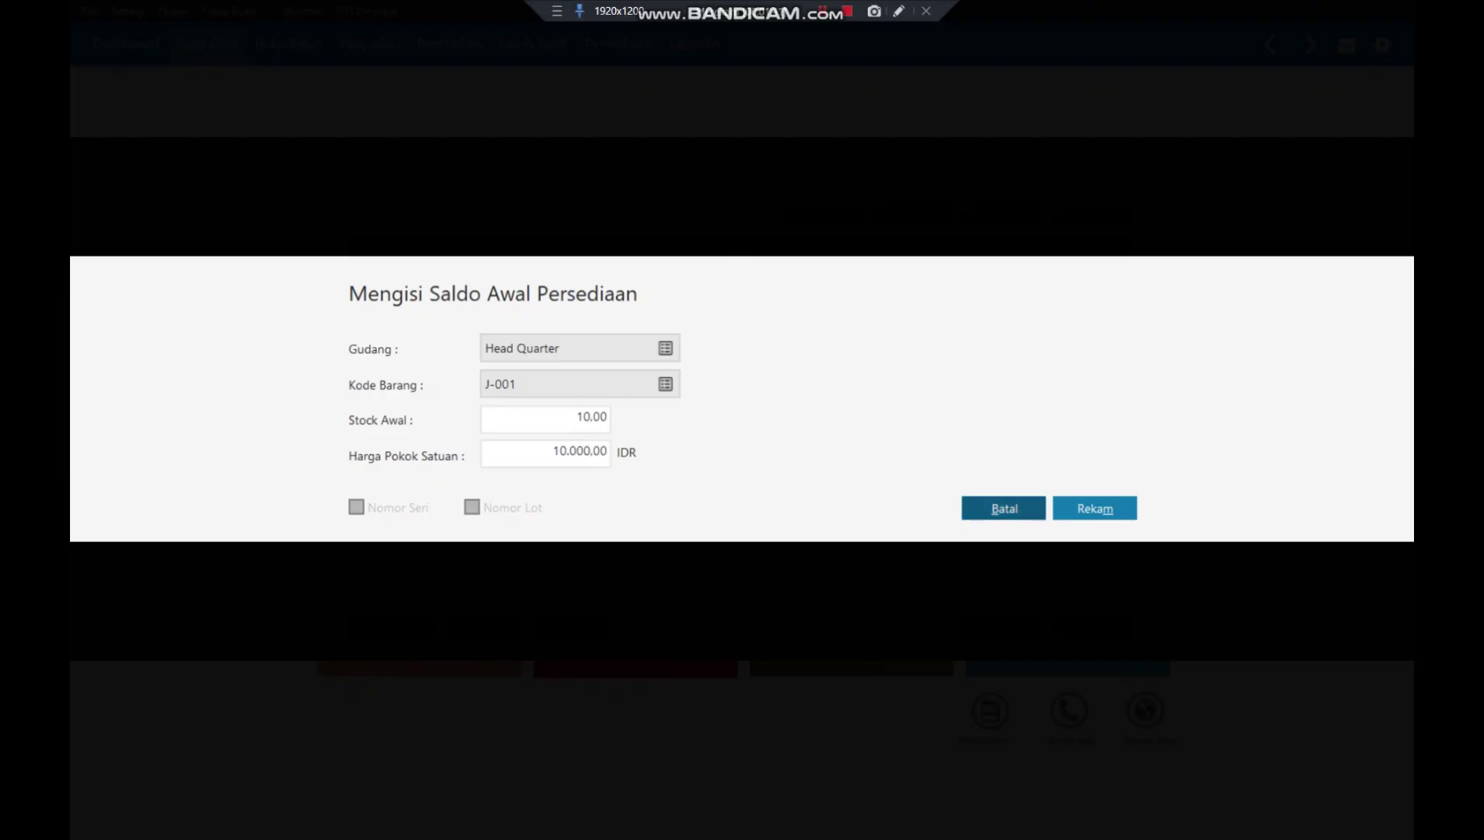
{"action": "left_click", "coordinate": [1101, 509]}
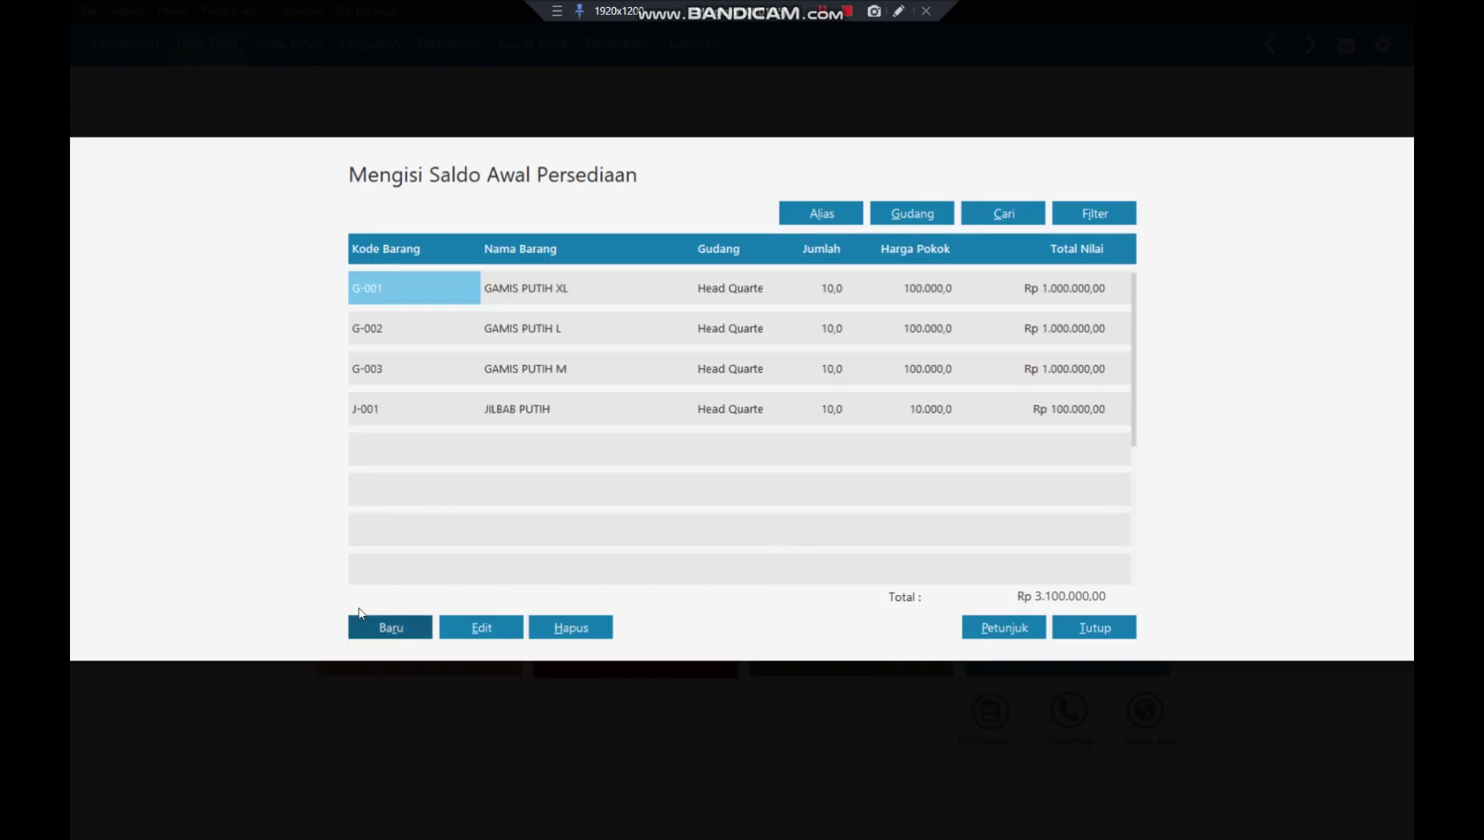
- Add opening stock for J-002 JILBAB BIRU: 10 units at 10.000 each, then close the list
{"action": "left_click", "coordinate": [379, 634]}
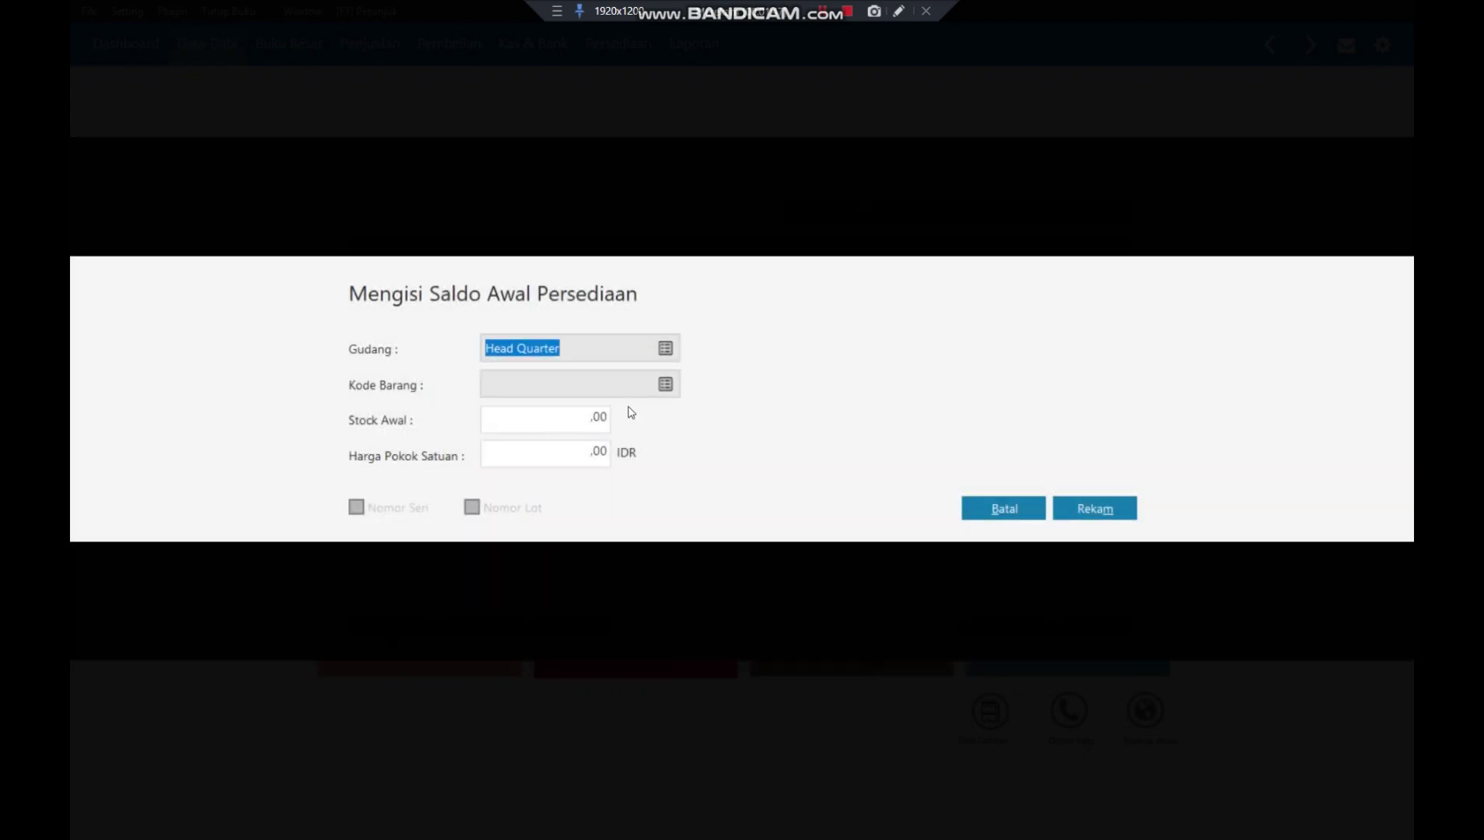
{"action": "left_click", "coordinate": [665, 384]}
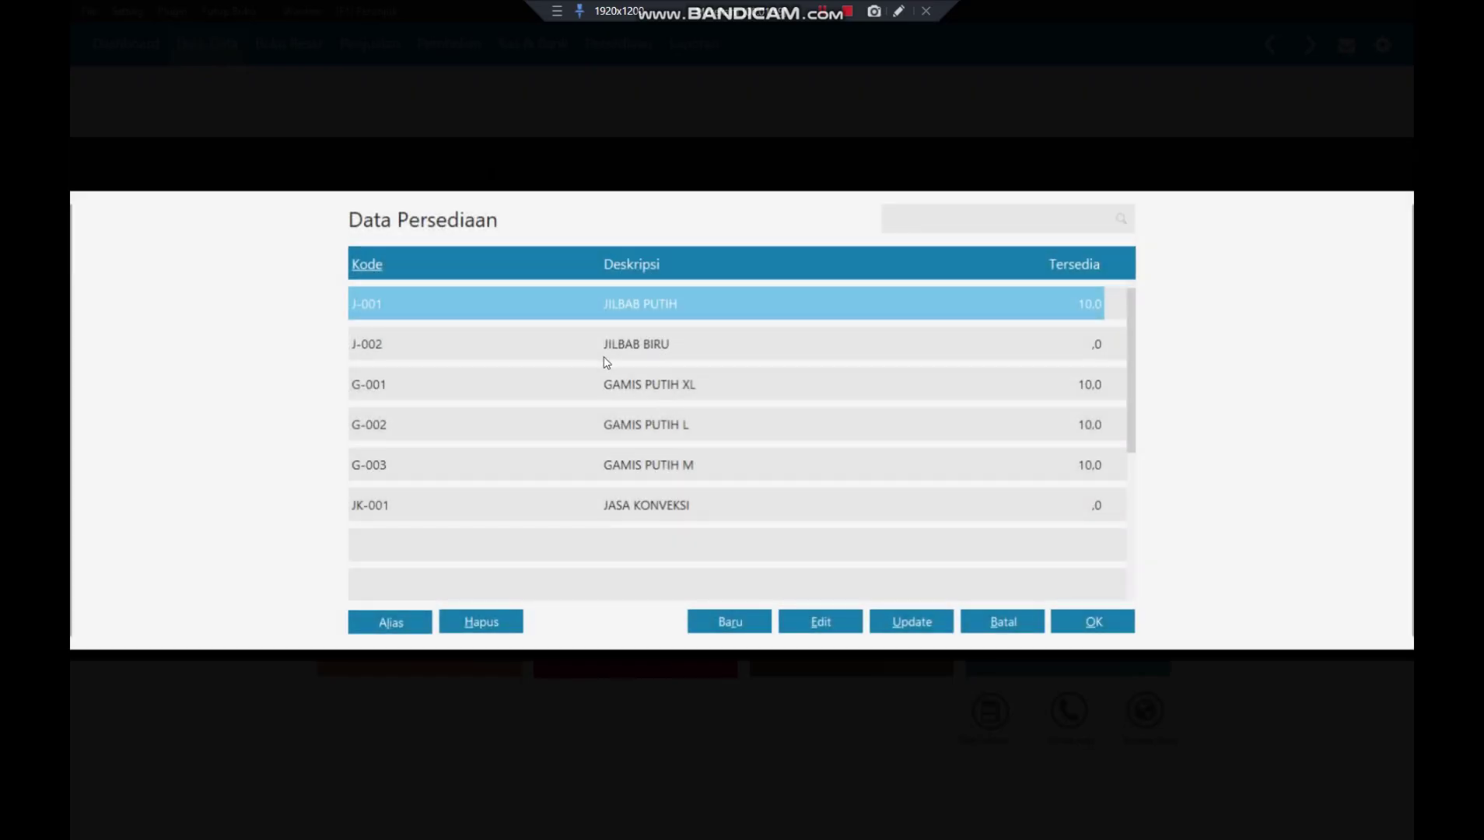
{"action": "left_click", "coordinate": [606, 346]}
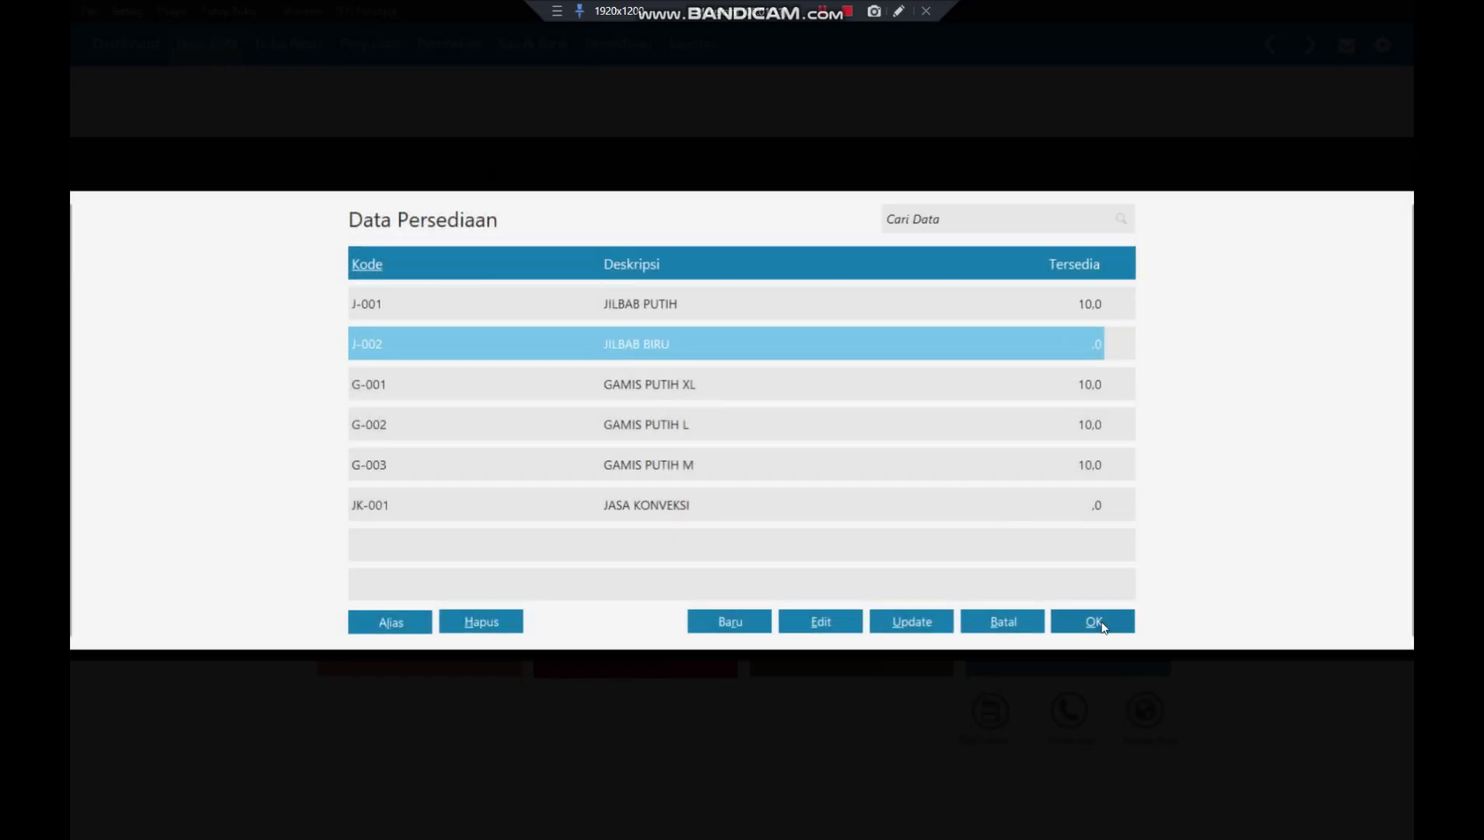
{"action": "left_click", "coordinate": [1097, 622]}
{"action": "left_click", "coordinate": [583, 429]}
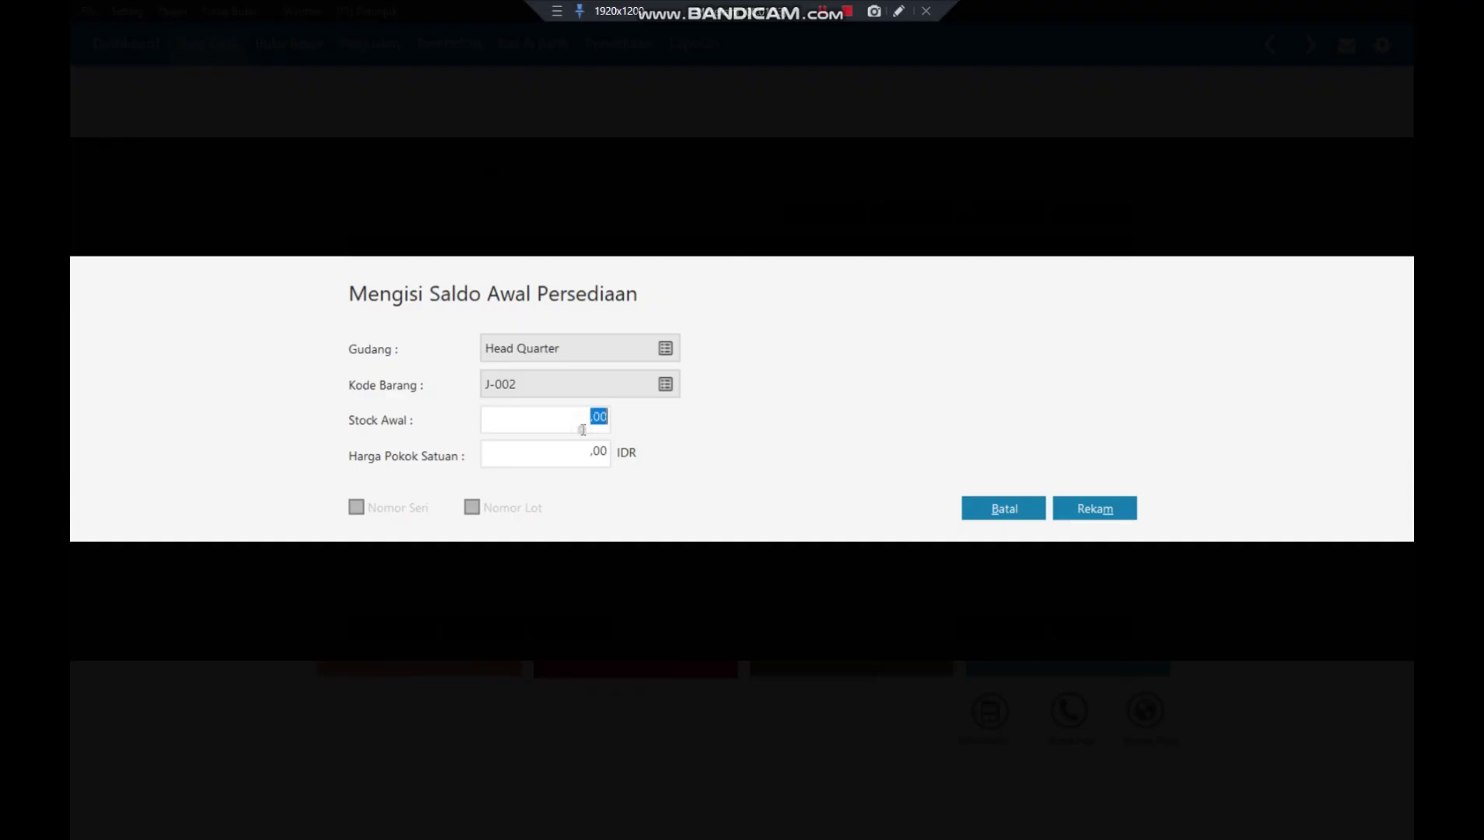
{"action": "type", "text": "10"}
{"action": "key", "text": "Tab"}
{"action": "type", "text": "10000"}
{"action": "key", "text": "Tab"}
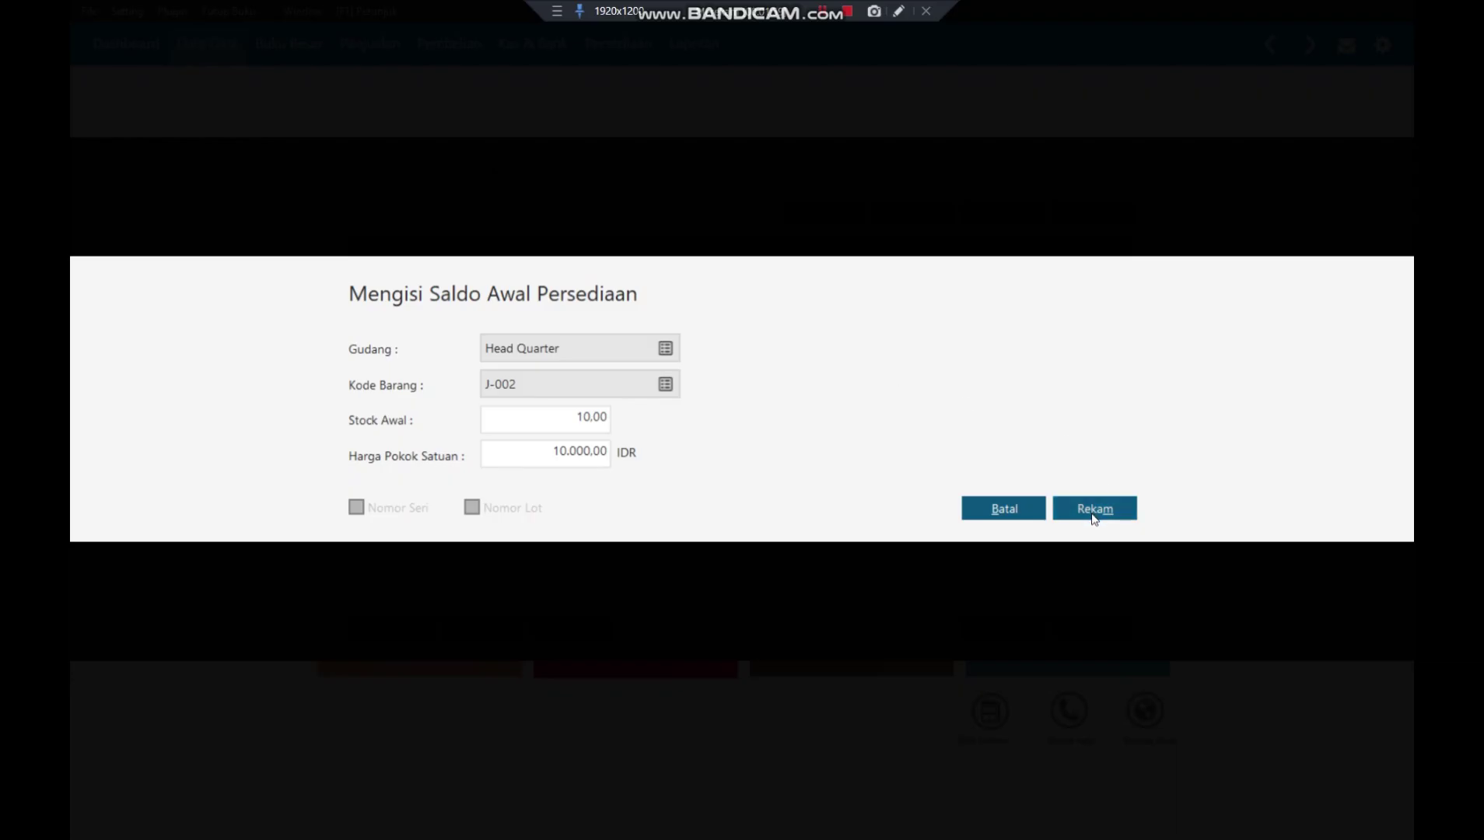
{"action": "left_click", "coordinate": [1094, 515]}
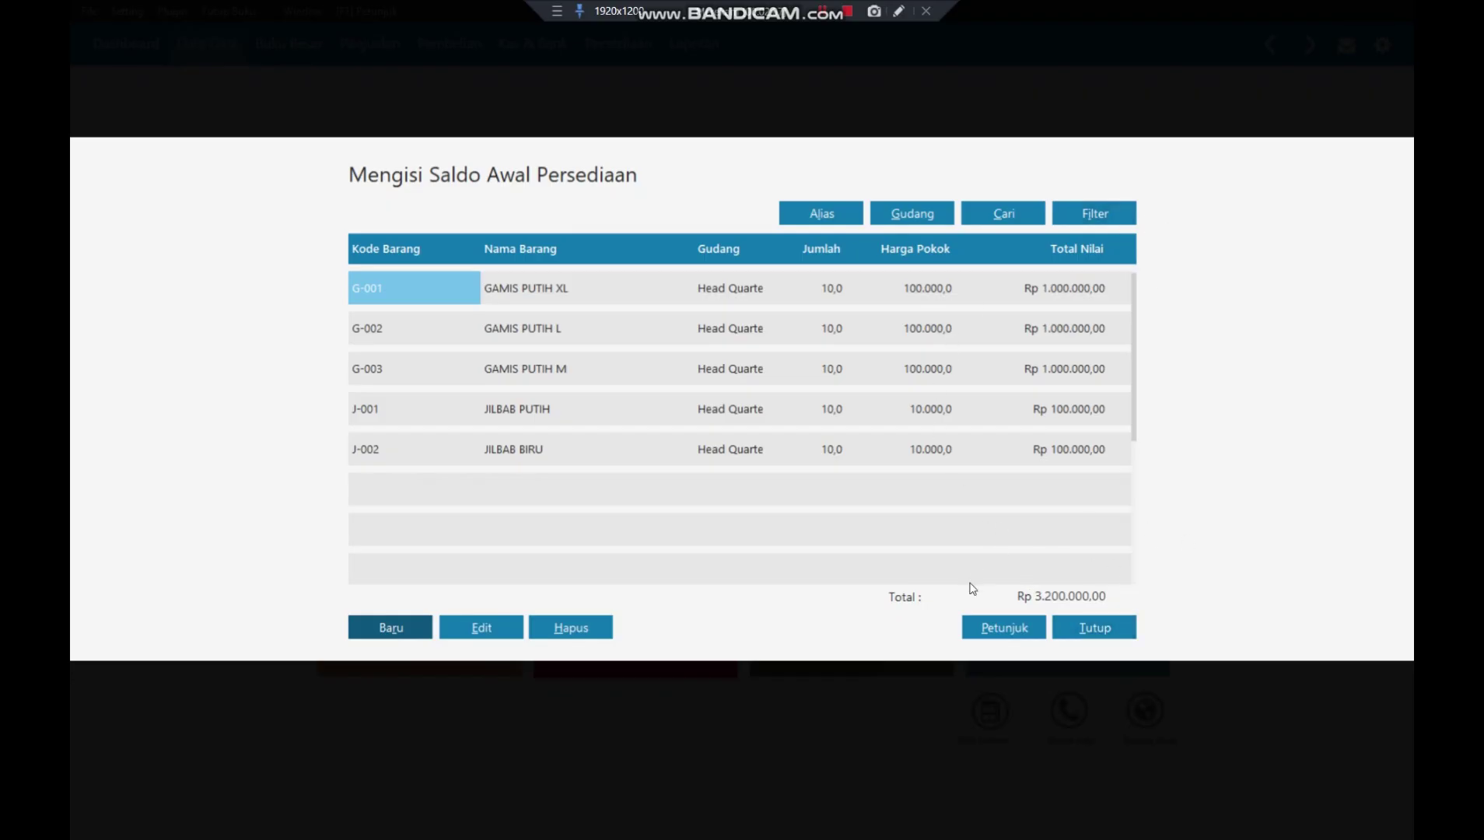
{"action": "left_click", "coordinate": [1111, 628]}
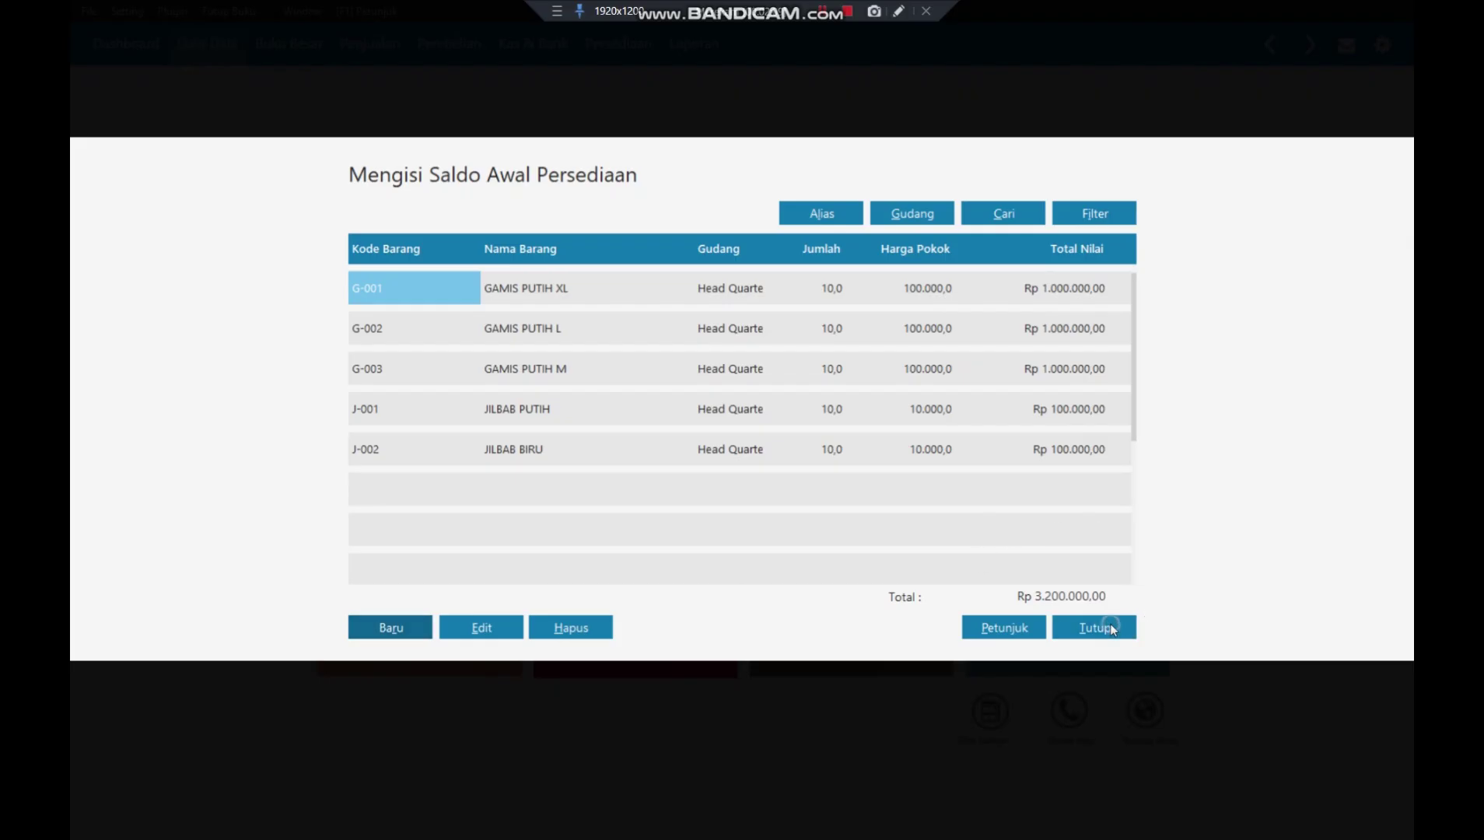
- Confirm the stock balance recalculation and start a new fixed asset entry
{"action": "left_click", "coordinate": [1014, 520]}
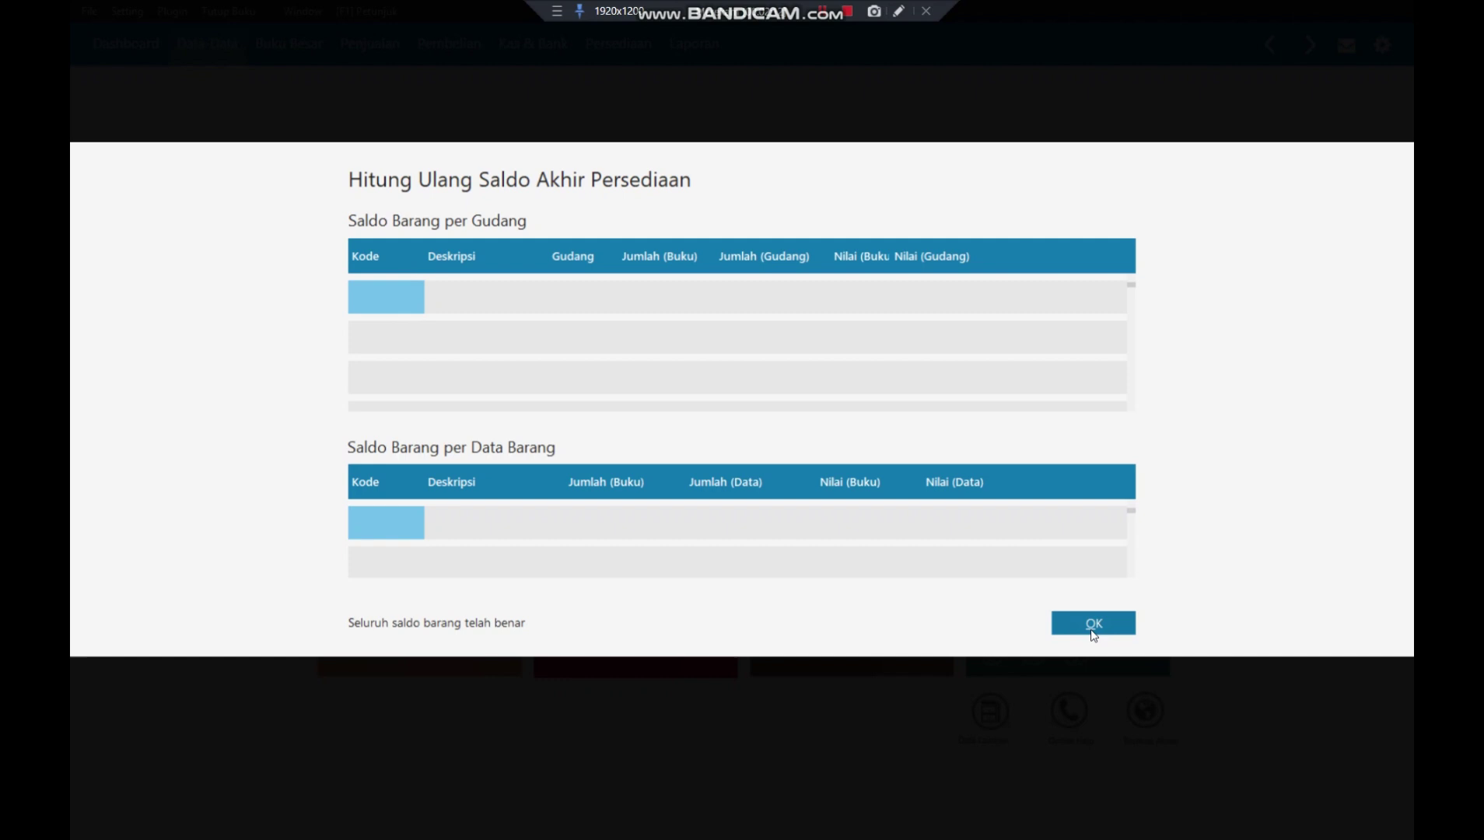
{"action": "left_click", "coordinate": [1093, 626]}
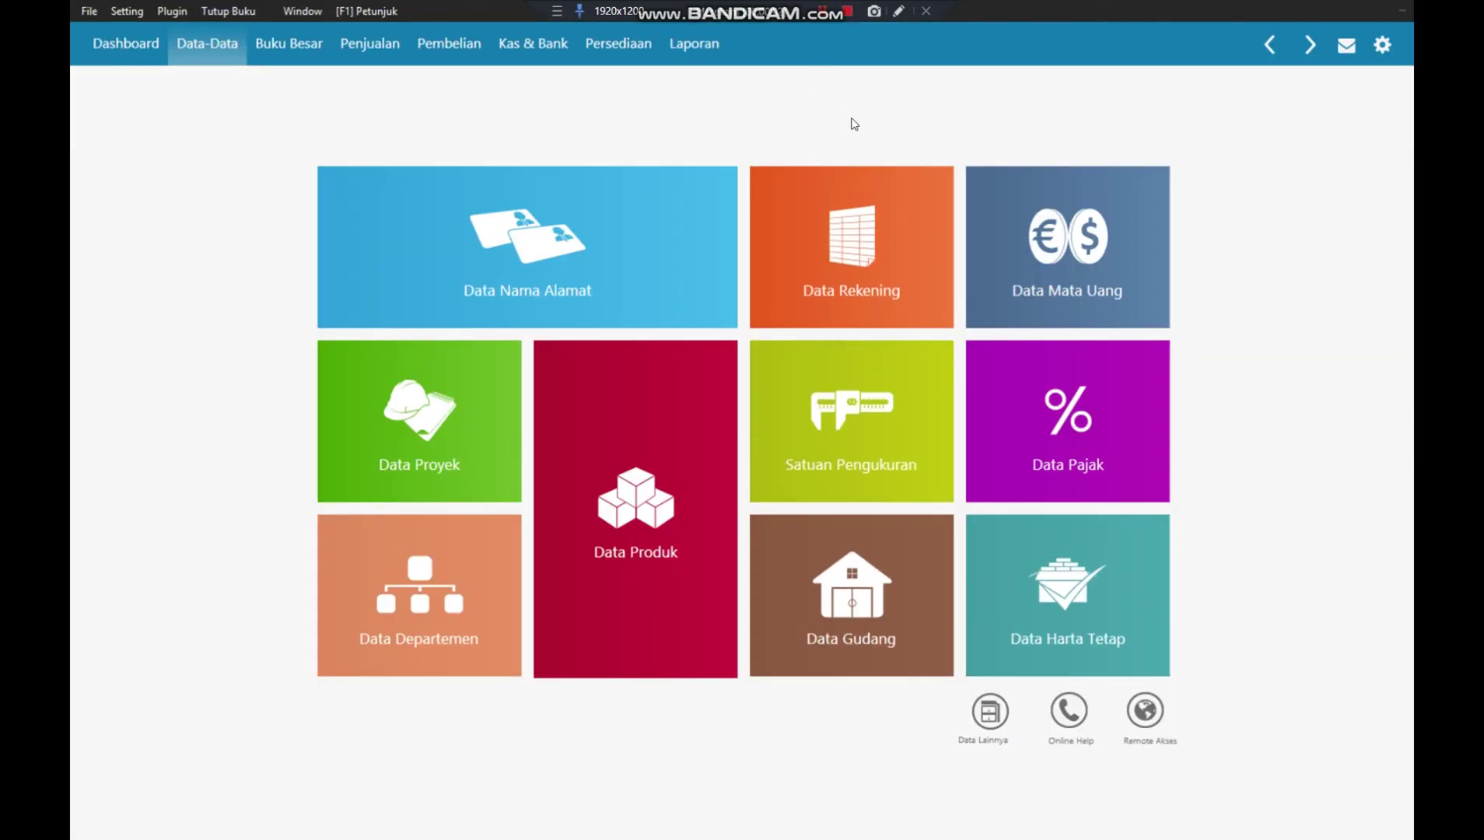
{"action": "left_click", "coordinate": [1040, 574]}
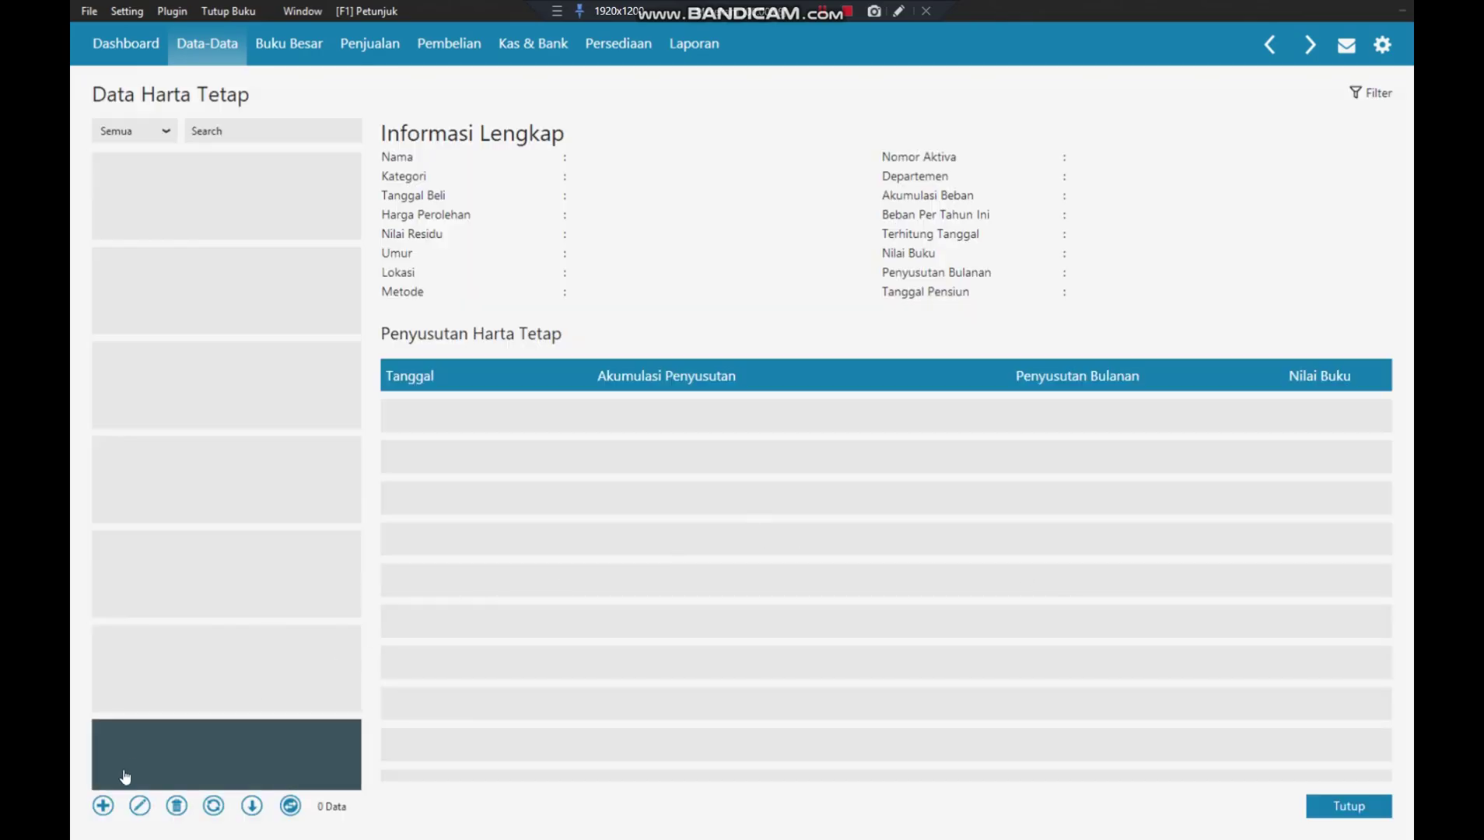
{"action": "left_click", "coordinate": [101, 805]}
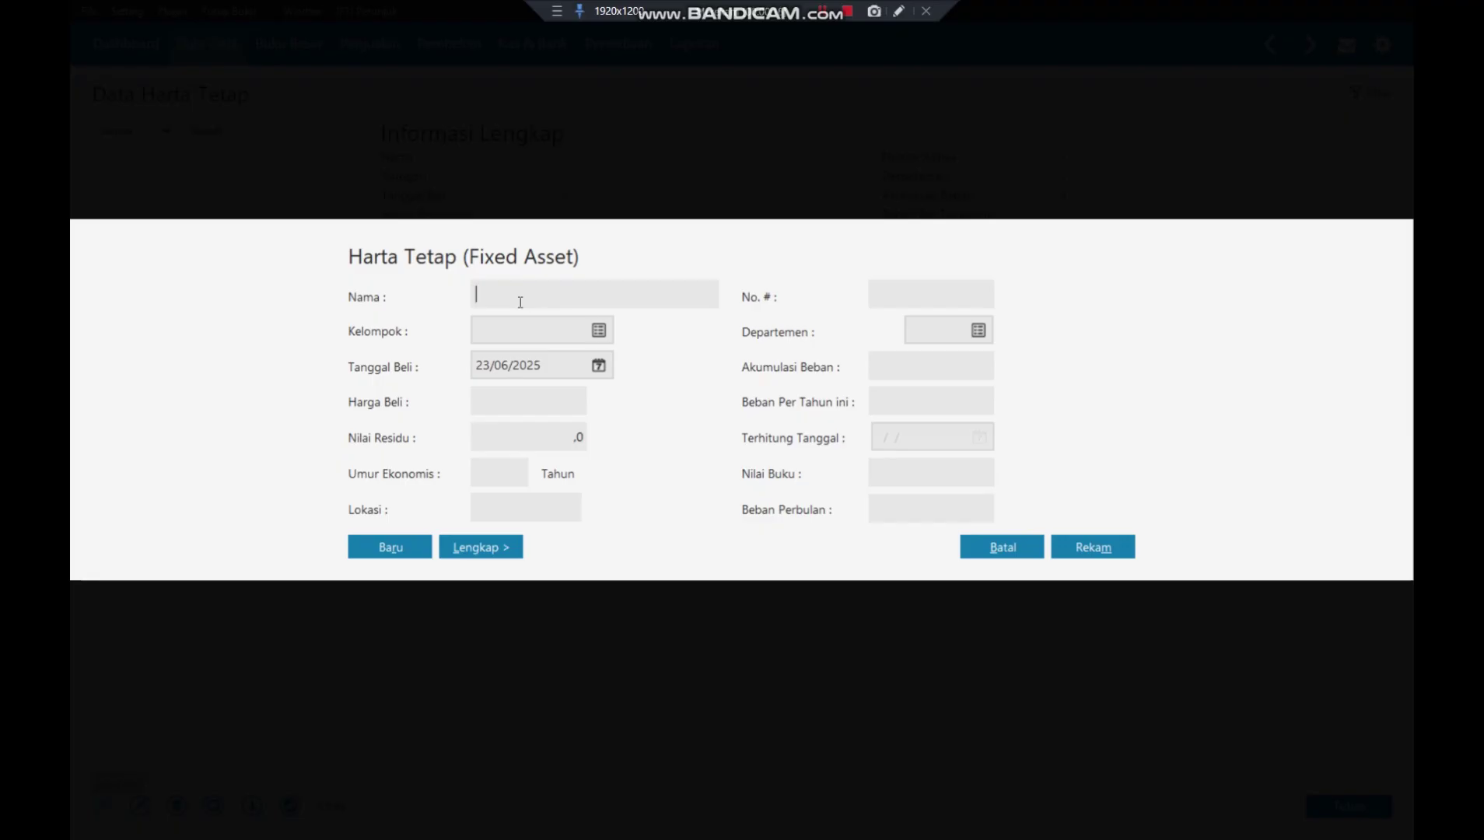
- Name the fixed asset 'Motor Tiger' and assign it to the Kendaraan Roda Dua group
{"action": "type", "text": "MOtor"}
{"action": "key", "text": "BackSpace"}
{"action": "key", "text": "BackSpace"}
{"action": "key", "text": "BackSpace"}
{"action": "key", "text": "BackSpace"}
{"action": "type", "text": "otor Tiger"}
{"action": "left_click", "coordinate": [597, 330]}
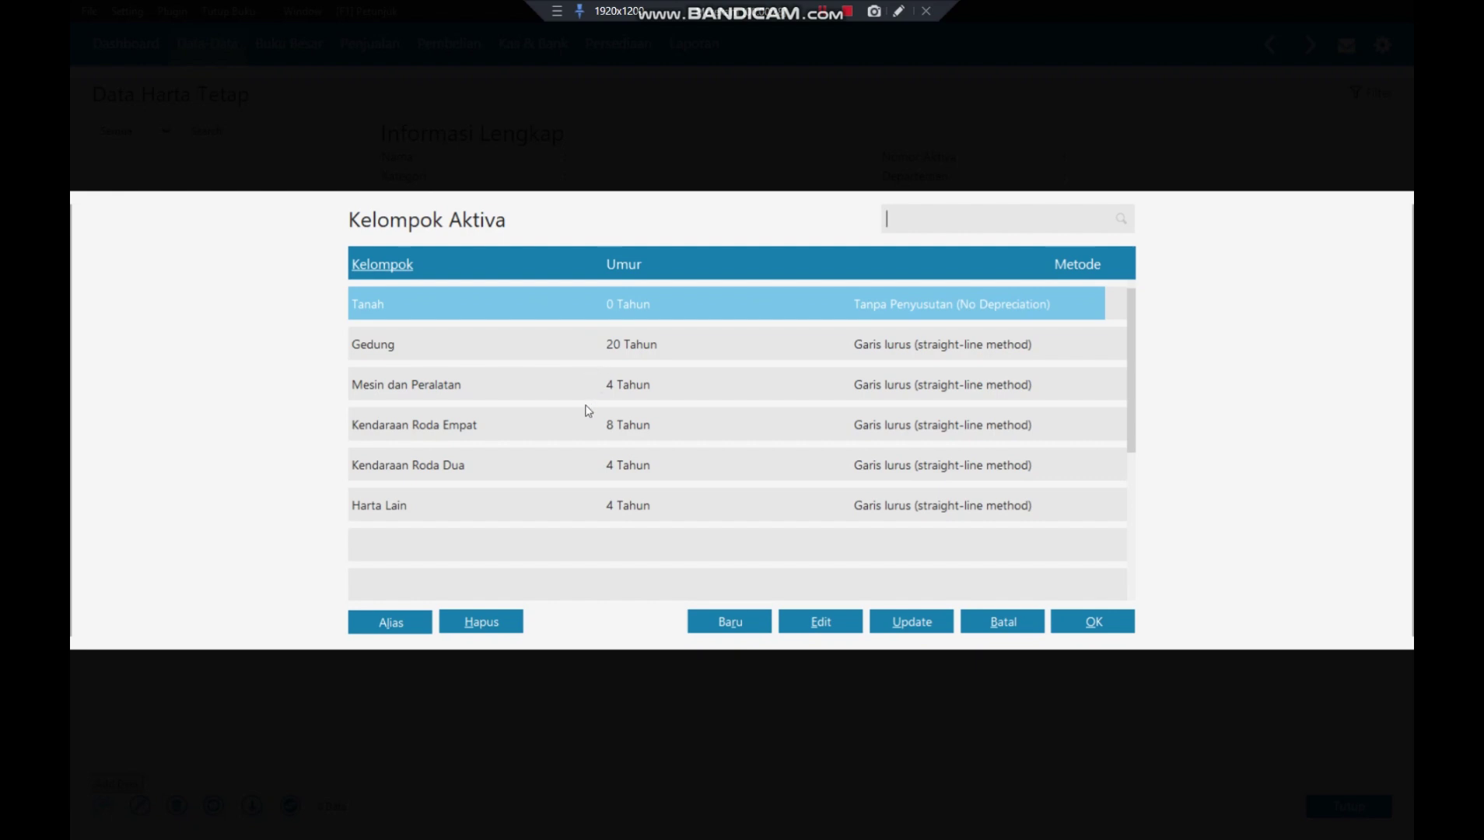
{"action": "left_click", "coordinate": [577, 473]}
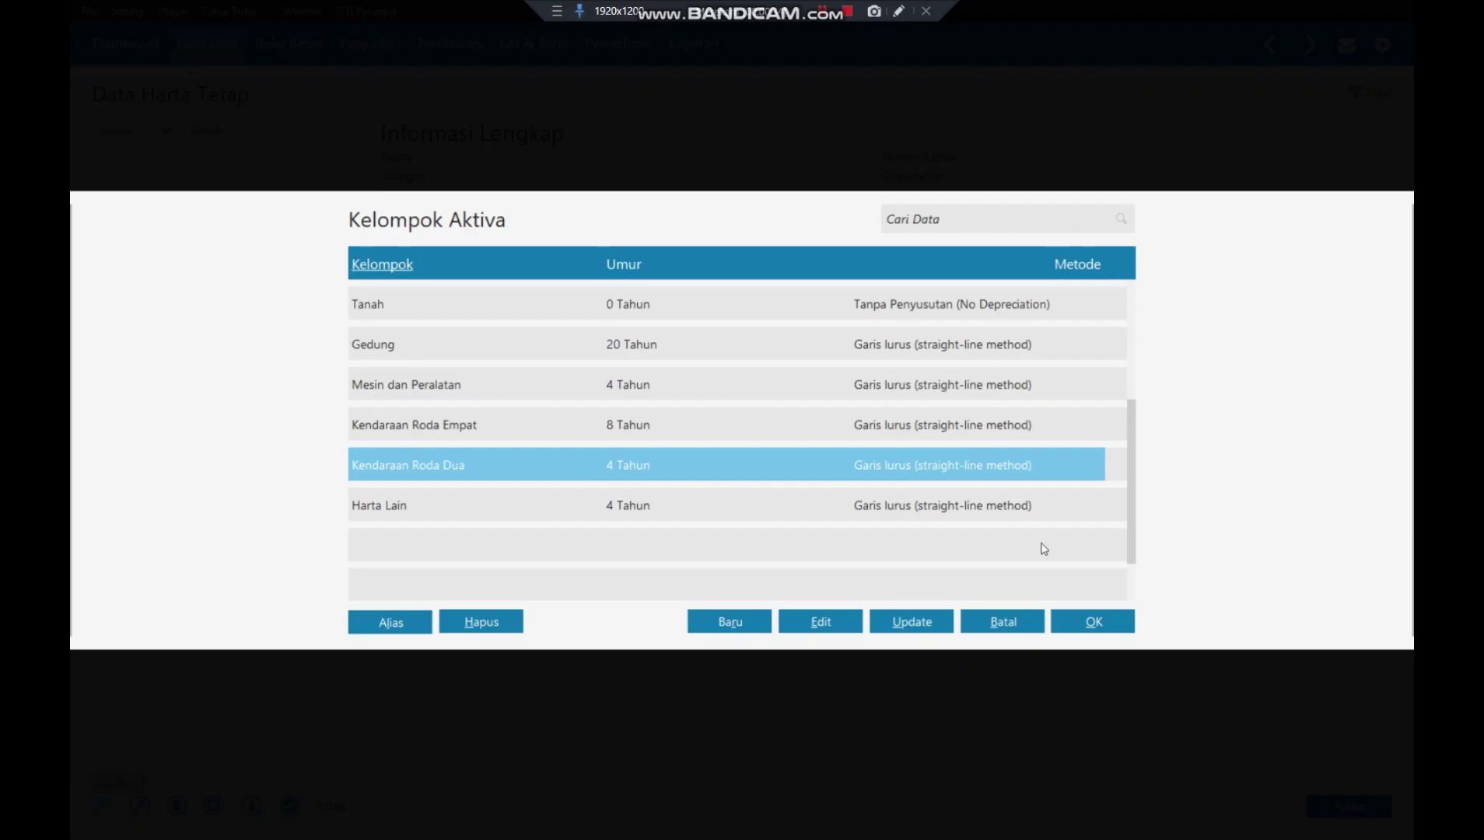
{"action": "left_click", "coordinate": [1091, 614]}
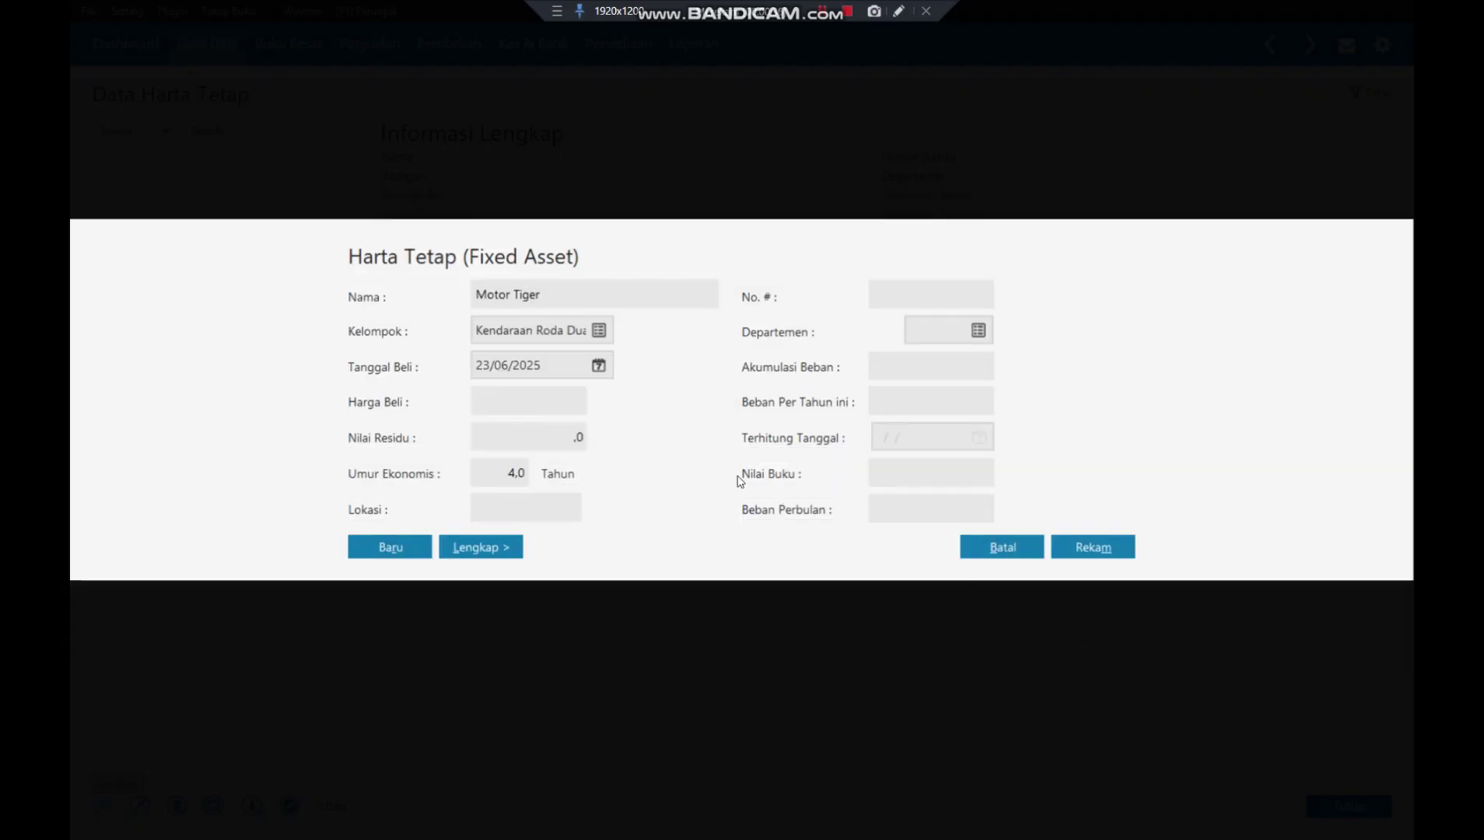
- Set the Motor Tiger purchase date to 01/12/2017
{"action": "left_click", "coordinate": [477, 364]}
{"action": "left_click", "coordinate": [478, 365]}
{"action": "left_click", "coordinate": [479, 365]}
{"action": "left_click", "coordinate": [480, 365]}
{"action": "type", "text": "1"}
{"action": "left_click", "coordinate": [479, 365]}
{"action": "type", "text": "0112"}
{"action": "type", "text": "2017"}
- Enter purchase price 20.000.000 with residual value 0, save, and accept automatic depreciation
{"action": "left_click", "coordinate": [484, 409]}
{"action": "type", "text": "20.0"}
{"action": "type", "text": "00."}
{"action": "type", "text": "000000"}
{"action": "key", "text": "Tab"}
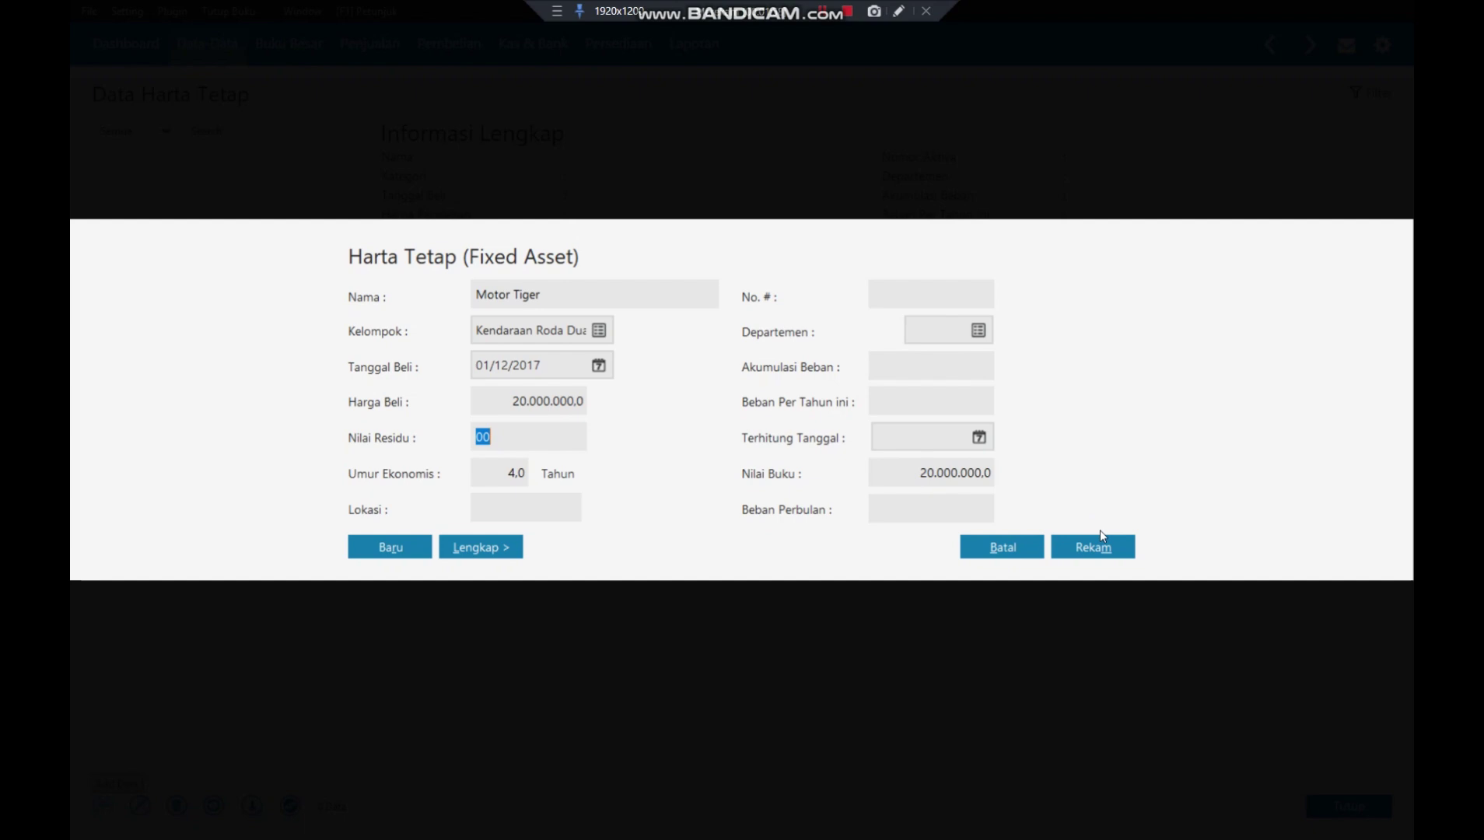
{"action": "type", "text": "0"}
{"action": "key", "text": "Tab"}
{"action": "key", "text": "Tab"}
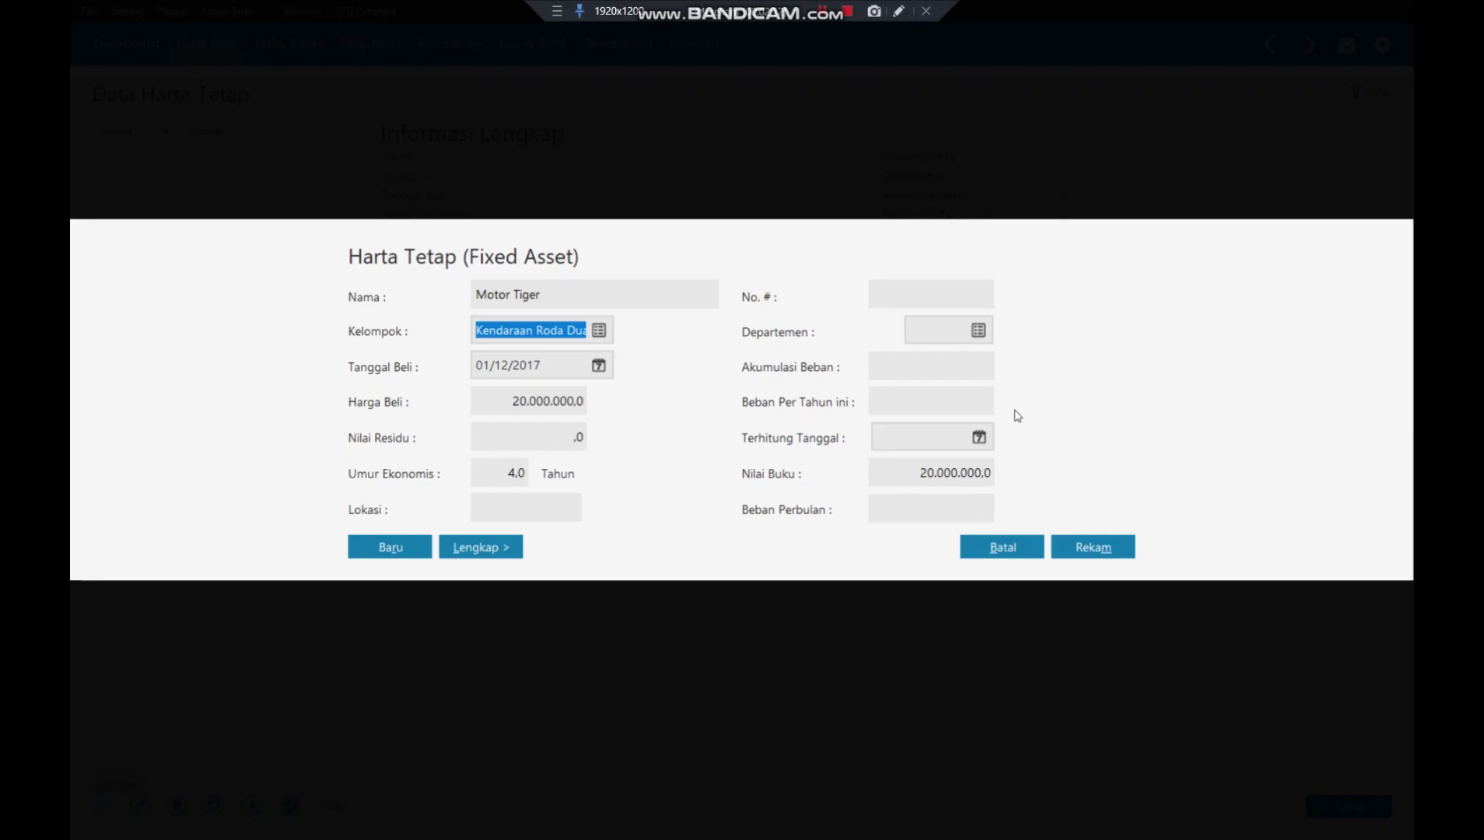
{"action": "left_click", "coordinate": [1098, 547]}
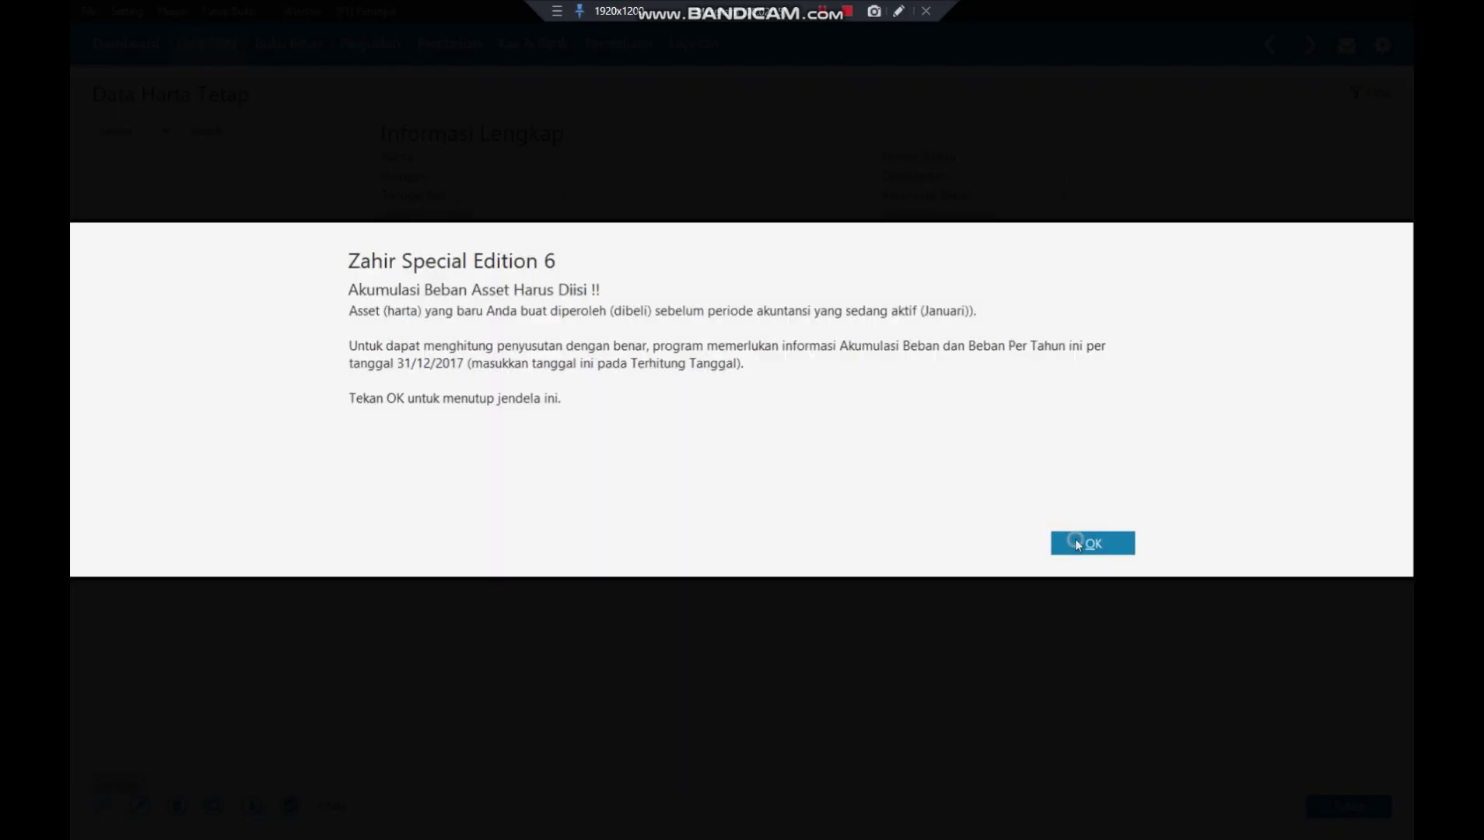
{"action": "left_click", "coordinate": [1077, 543]}
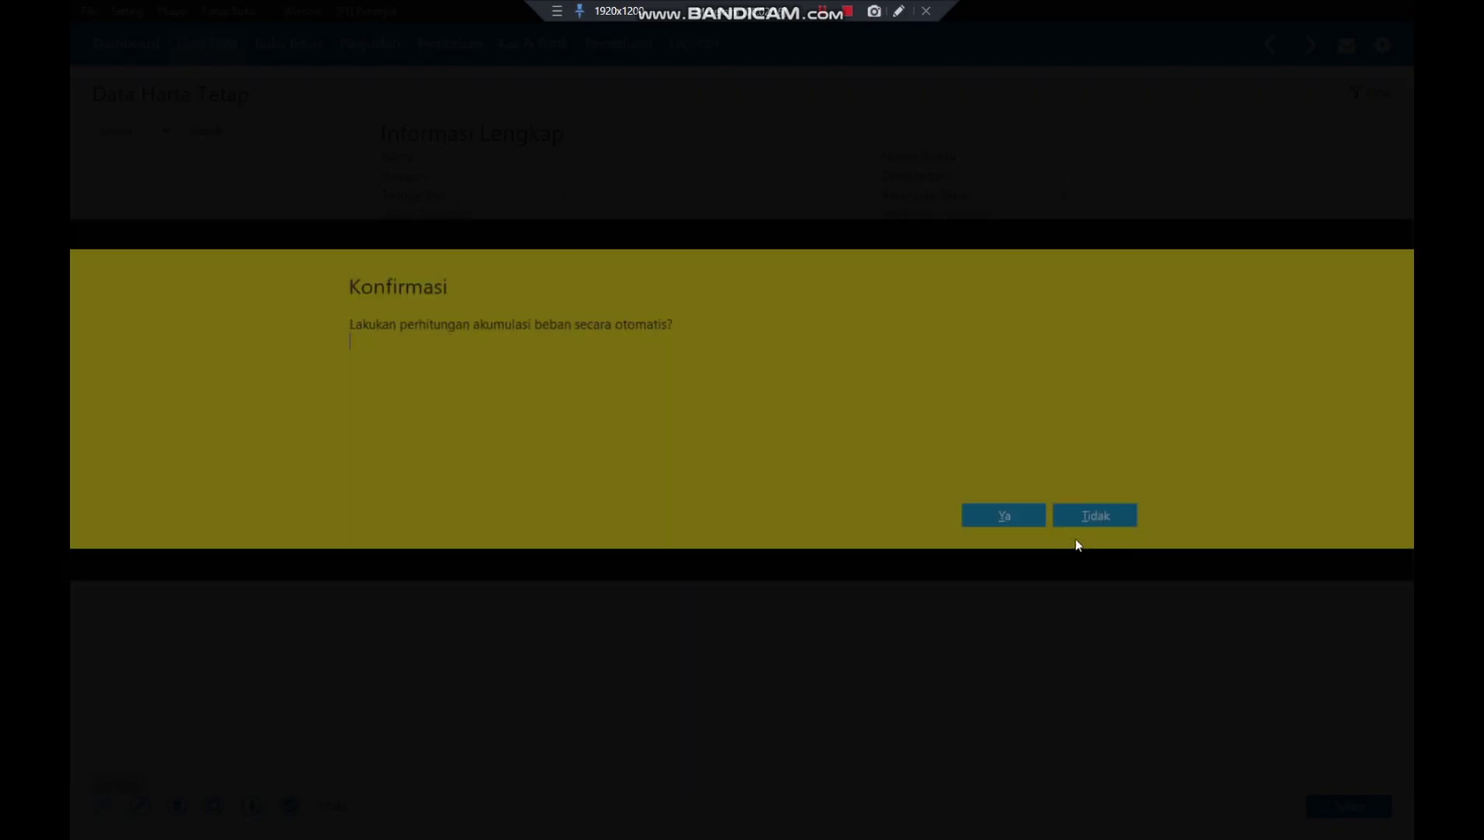
{"action": "left_click", "coordinate": [1003, 510]}
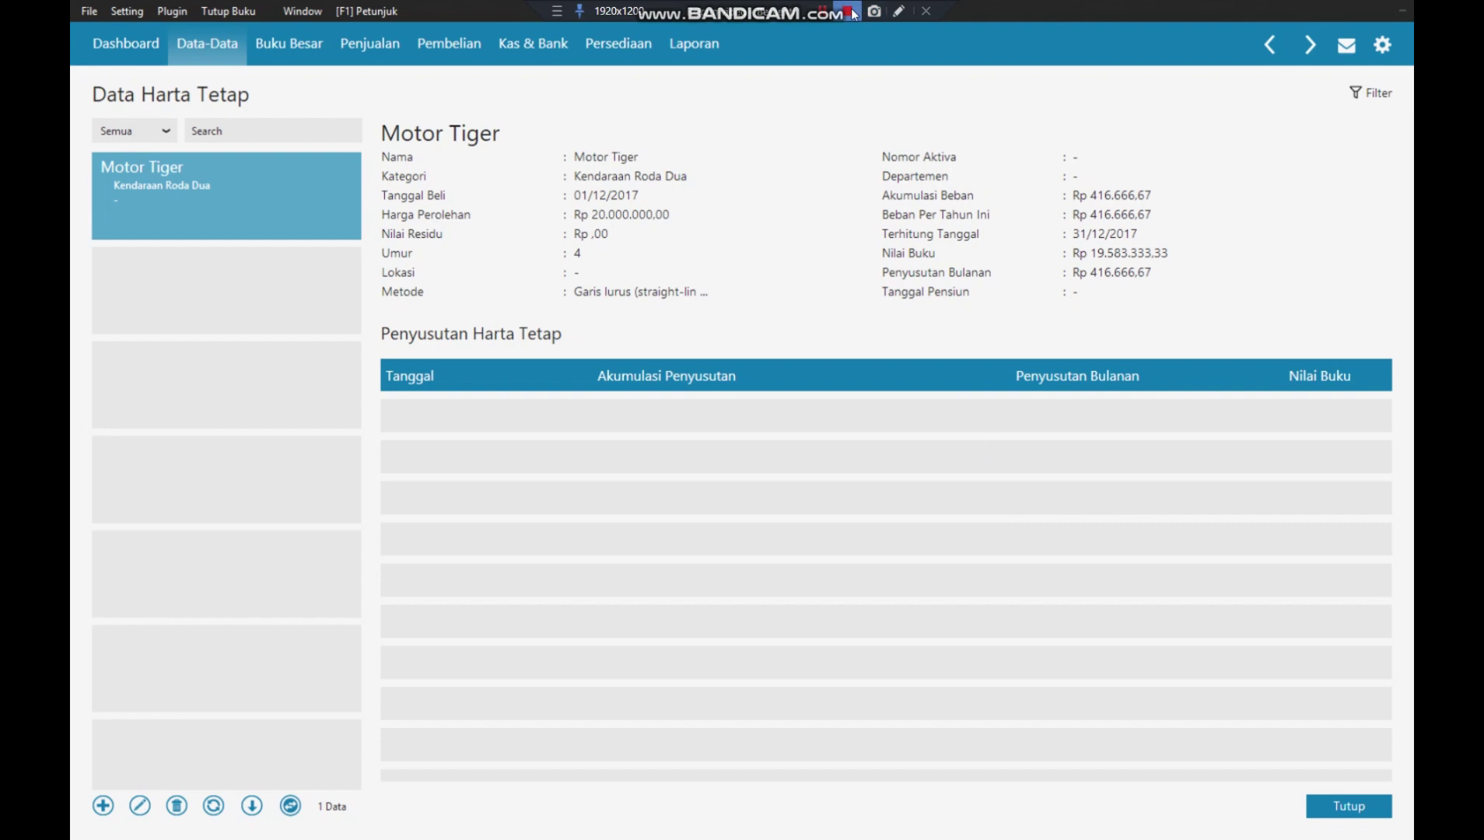
- Close fixed assets, start a new Kas Keluar transaction, and begin a new payee contact
{"action": "key", "text": "Escape"}
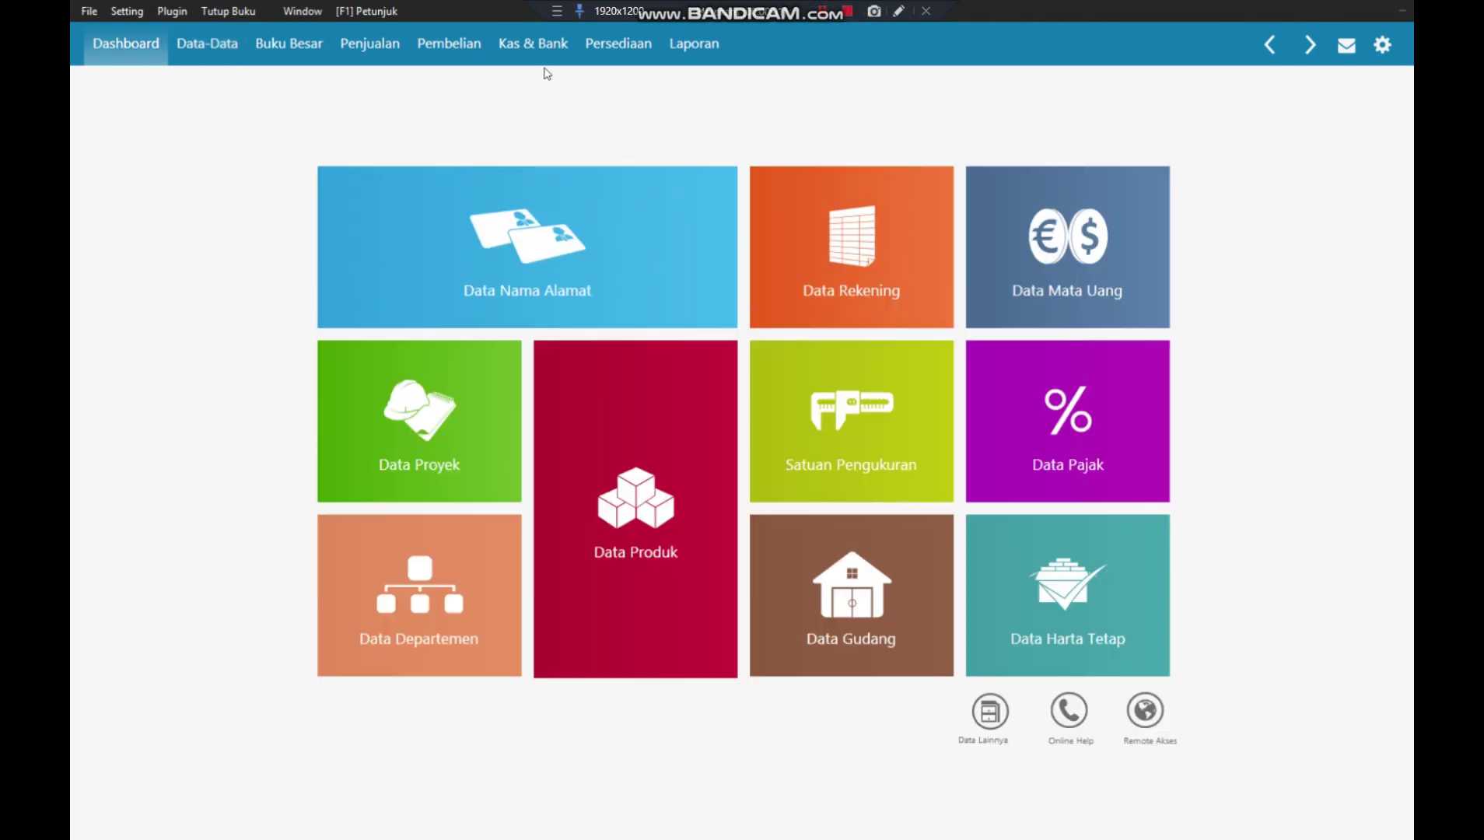
{"action": "left_click", "coordinate": [545, 46]}
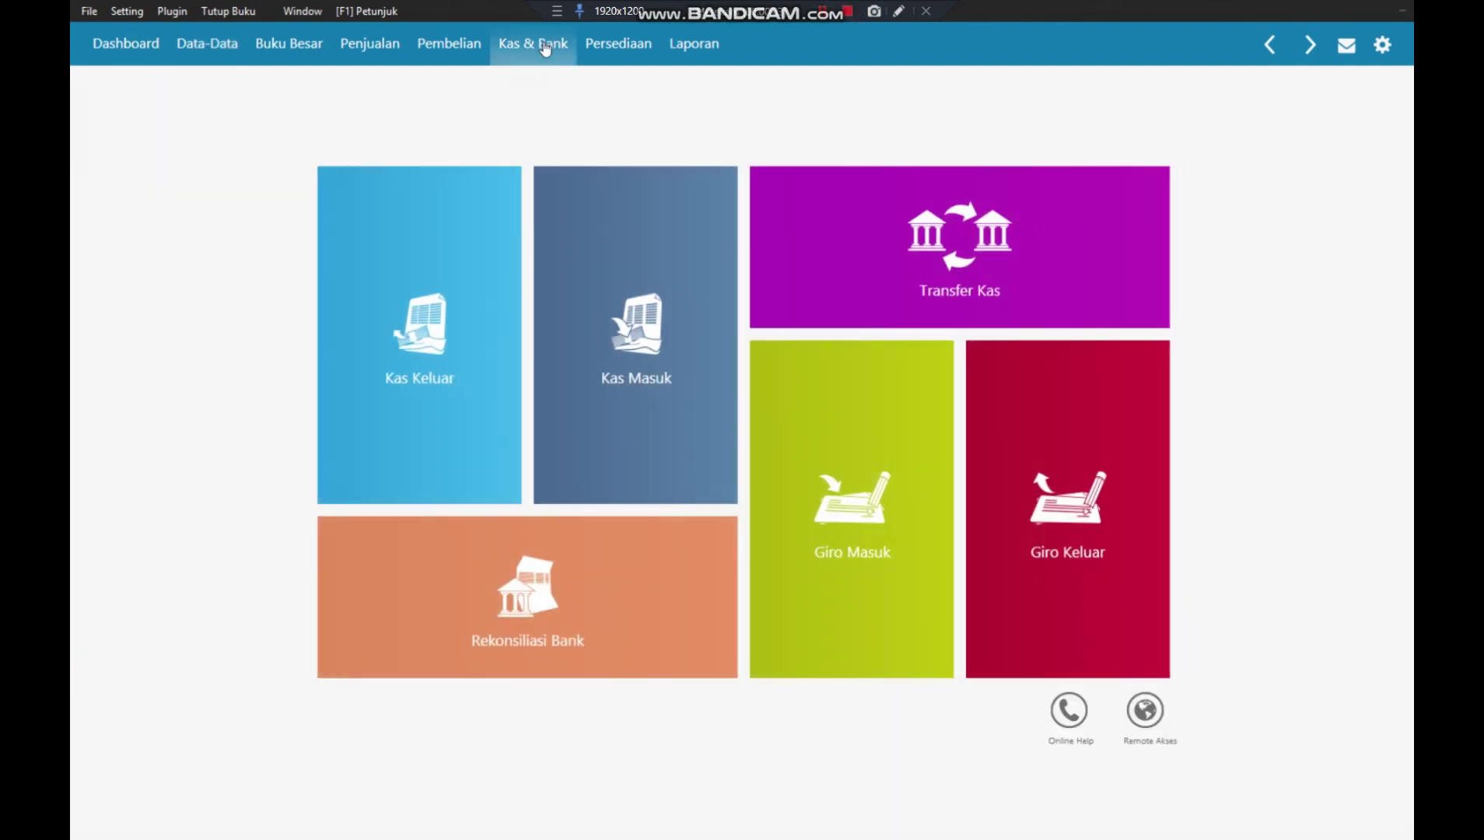
{"action": "mouse_move", "coordinate": [411, 323]}
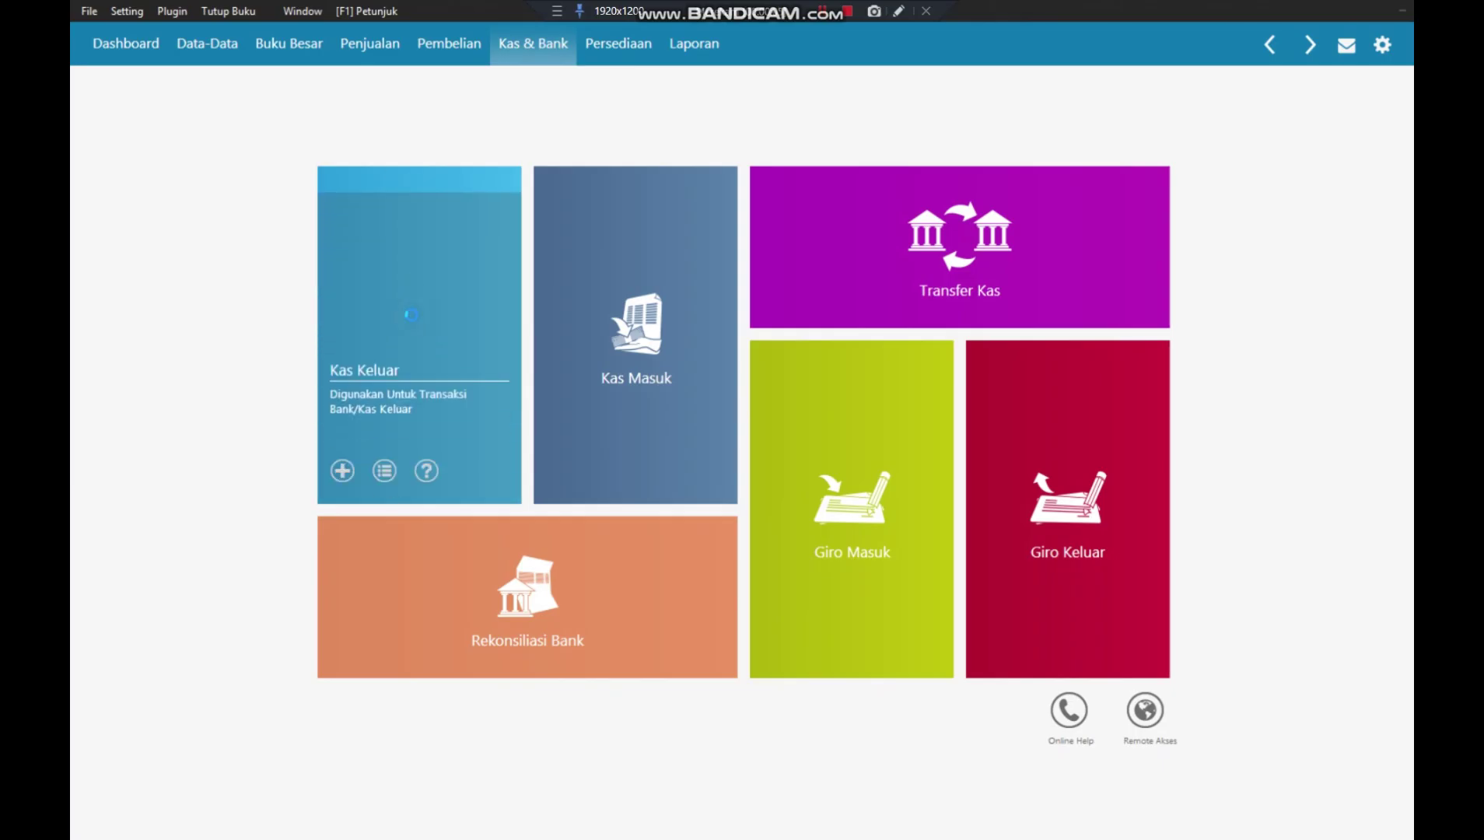
{"action": "left_click", "coordinate": [414, 321]}
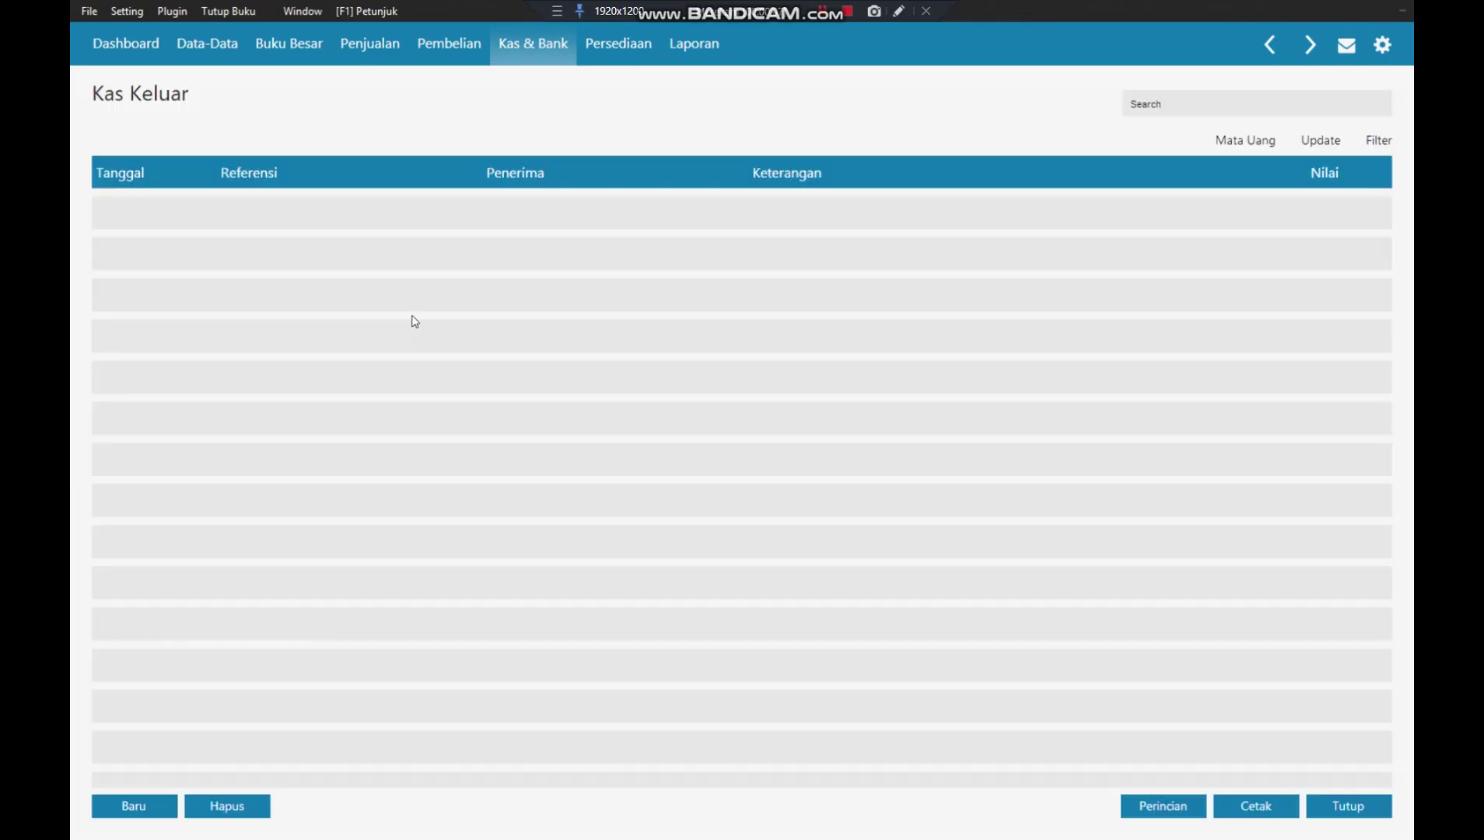
{"action": "left_click", "coordinate": [124, 806]}
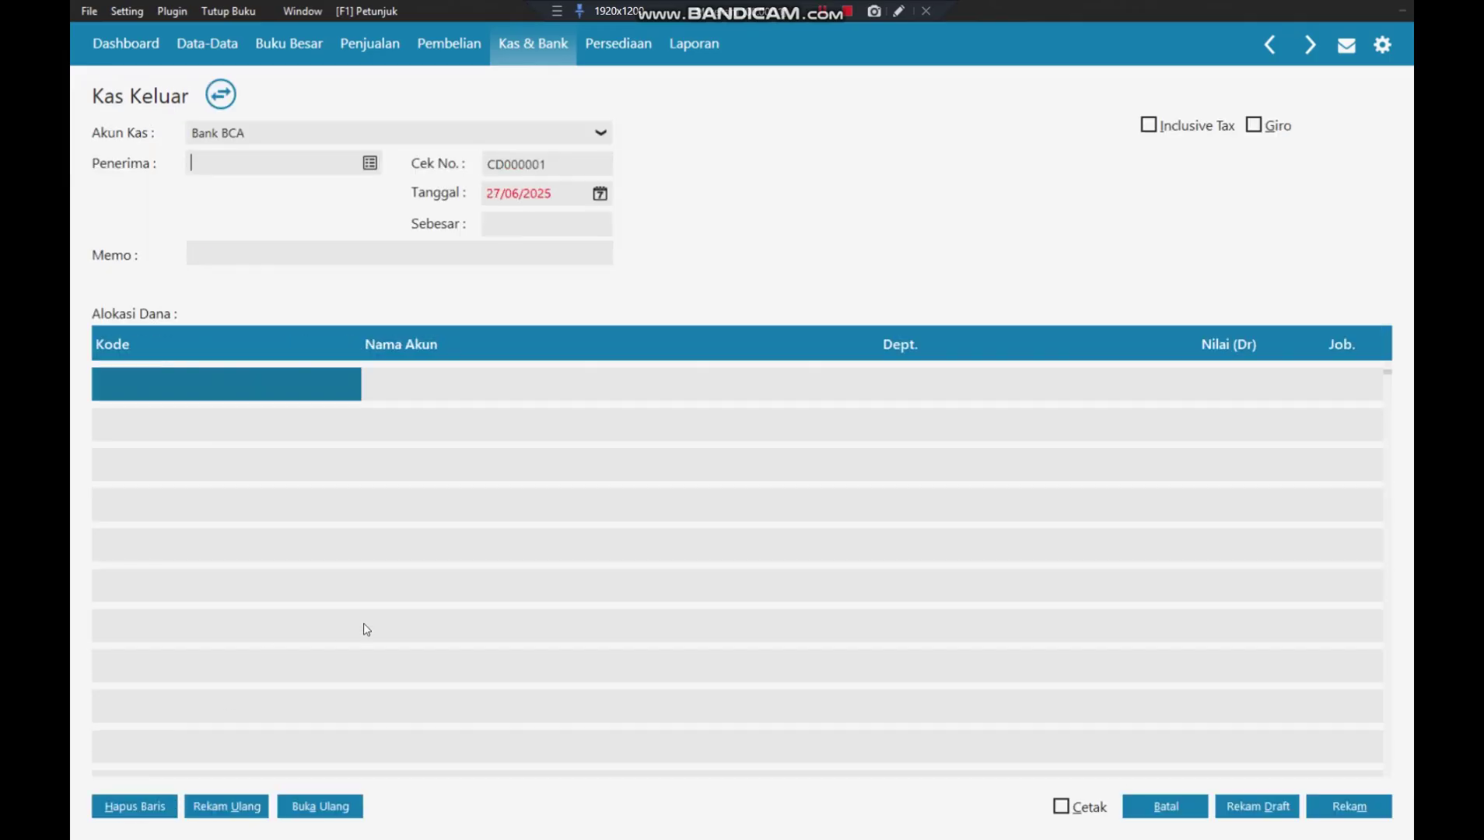
{"action": "left_click", "coordinate": [371, 164]}
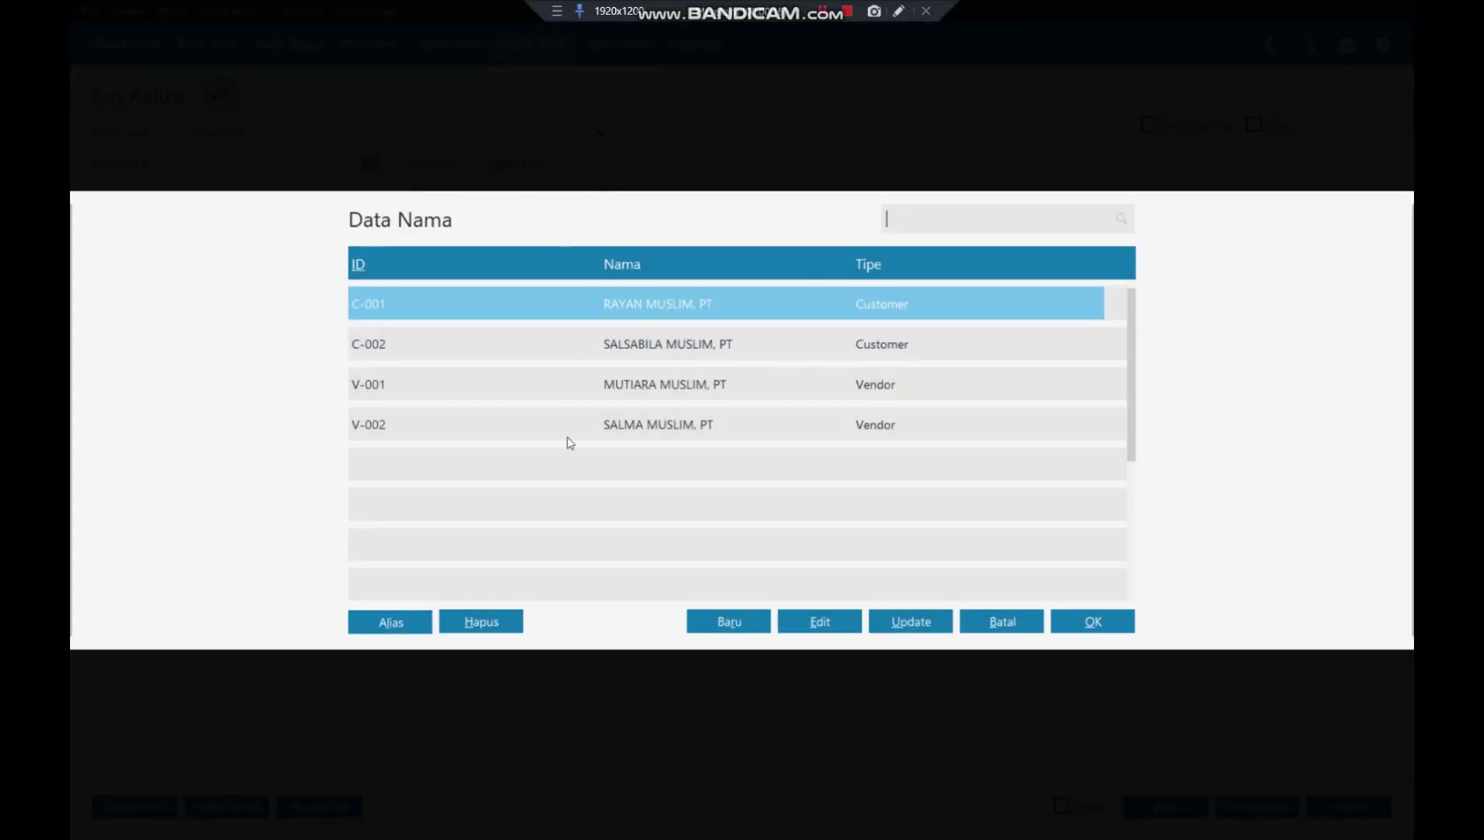
{"action": "left_click", "coordinate": [730, 619]}
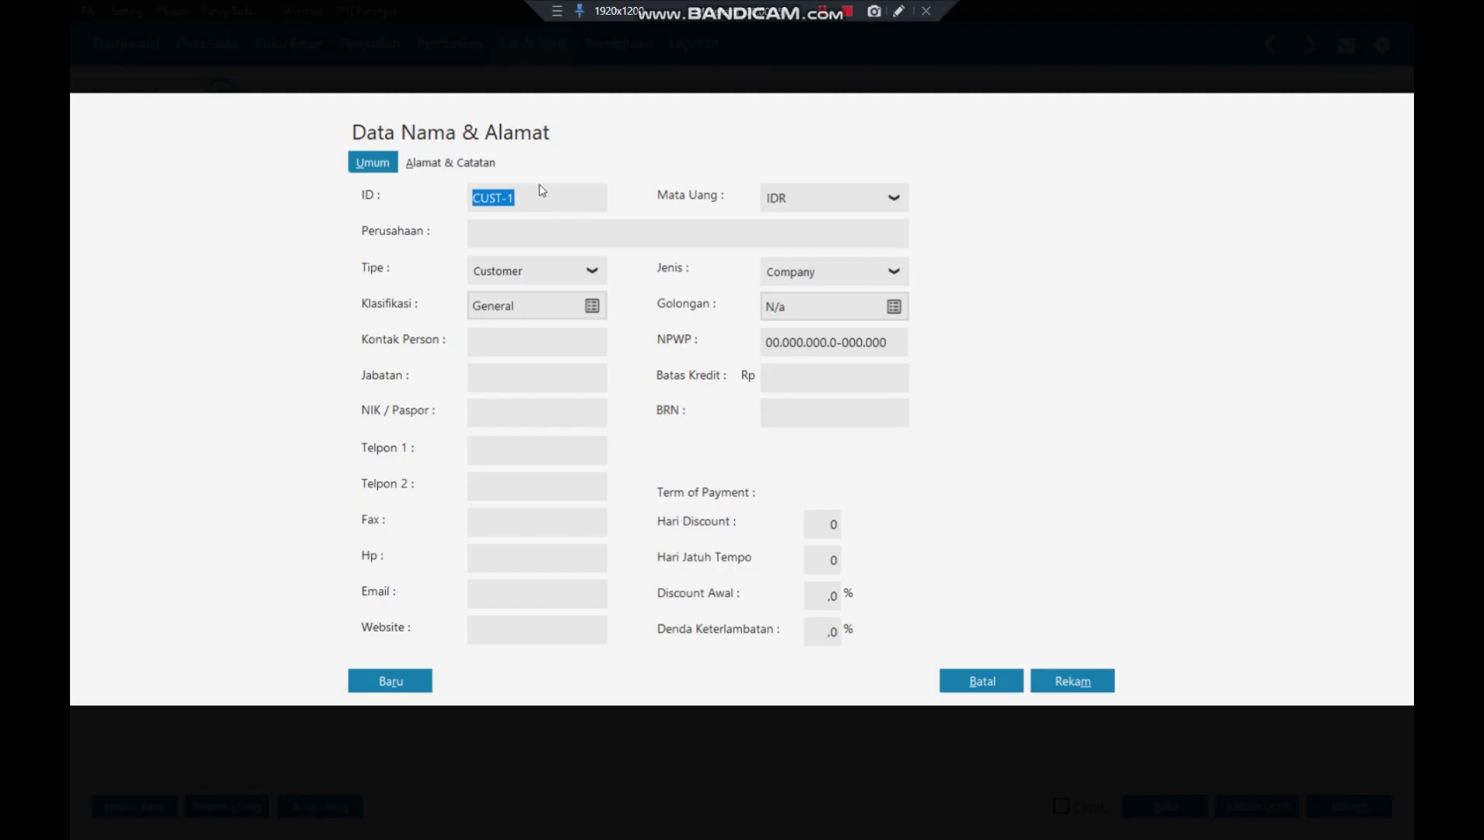
- Enter contact ID V-003 and company name 'Megah Home, PT'
{"action": "key", "text": "BackSpace"}
{"action": "type", "text": "V"}
{"action": "type", "text": "-003"}
{"action": "type", "text": "M"}
{"action": "type", "text": "egah ho"}
{"action": "type", "text": "me"}
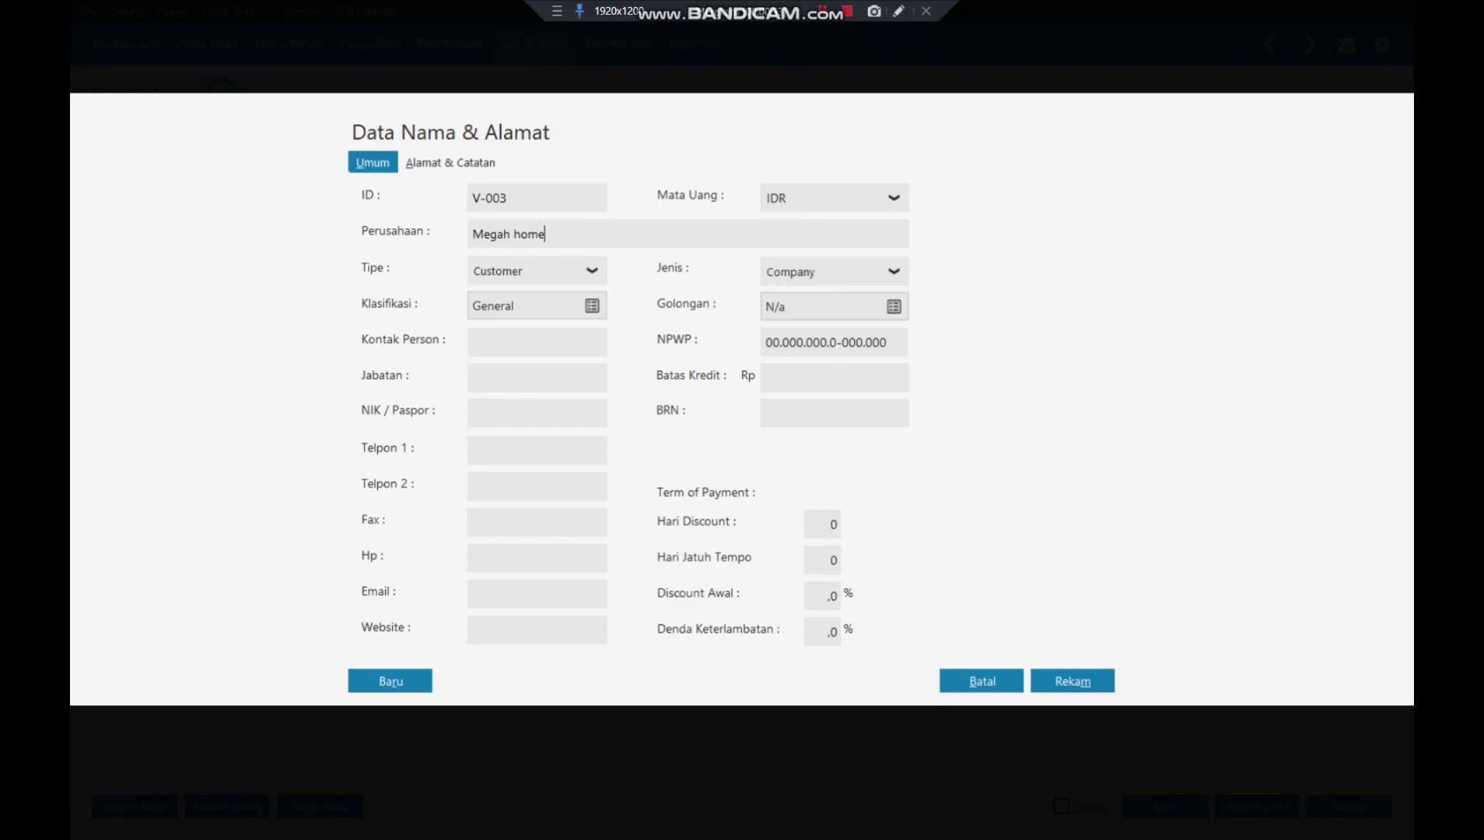
{"action": "key", "text": "BackSpace"}
{"action": "key", "text": "BackSpace"}
{"action": "key", "text": "BackSpace"}
{"action": "key", "text": "BackSpace"}
{"action": "type", "text": "Home, PT"}
- Set the contact type to Others, keeping ID OTHR-1, and save the contact
{"action": "double_click", "coordinate": [514, 200]}
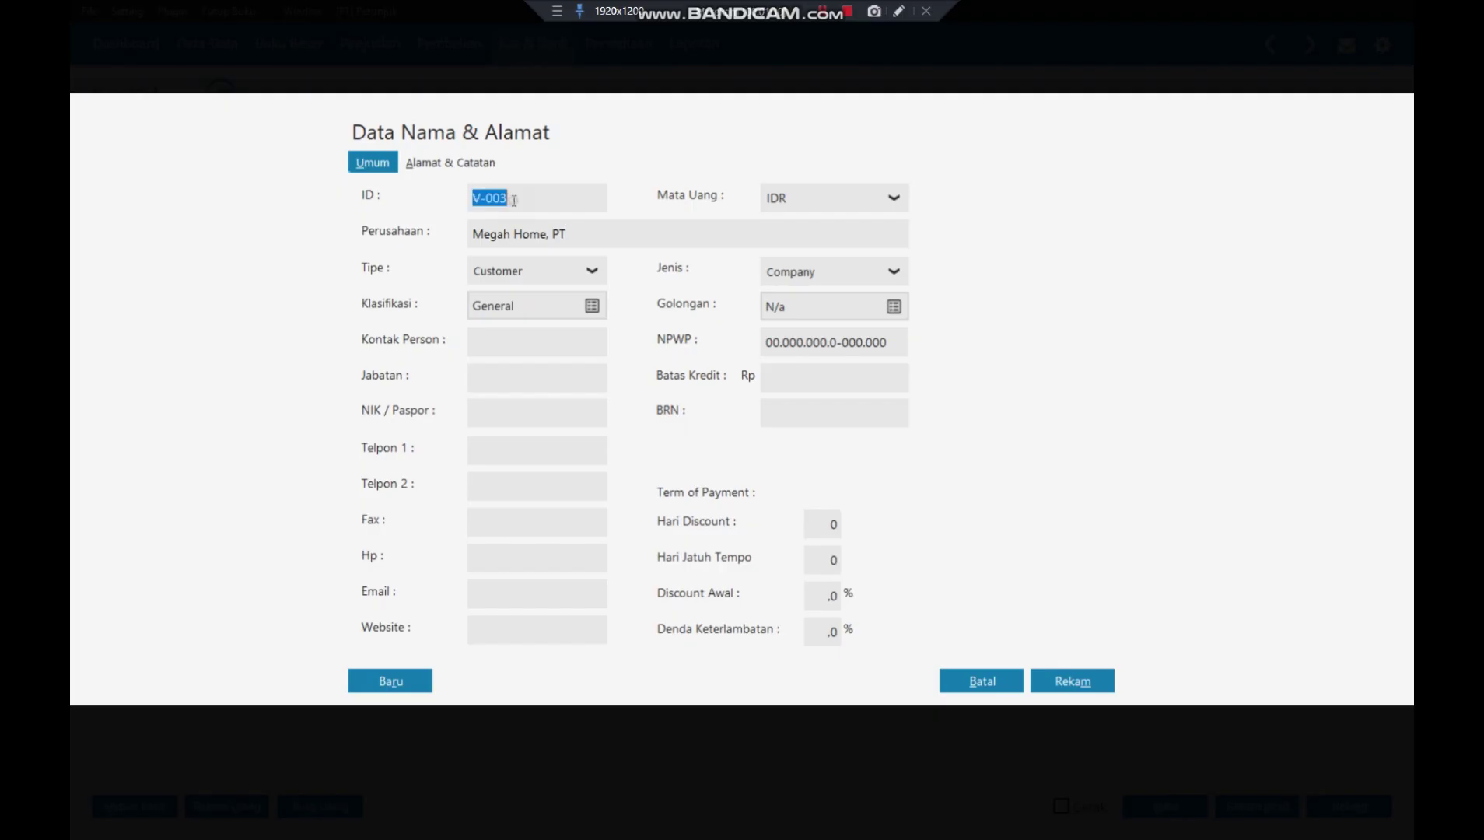
{"action": "left_click", "coordinate": [590, 278]}
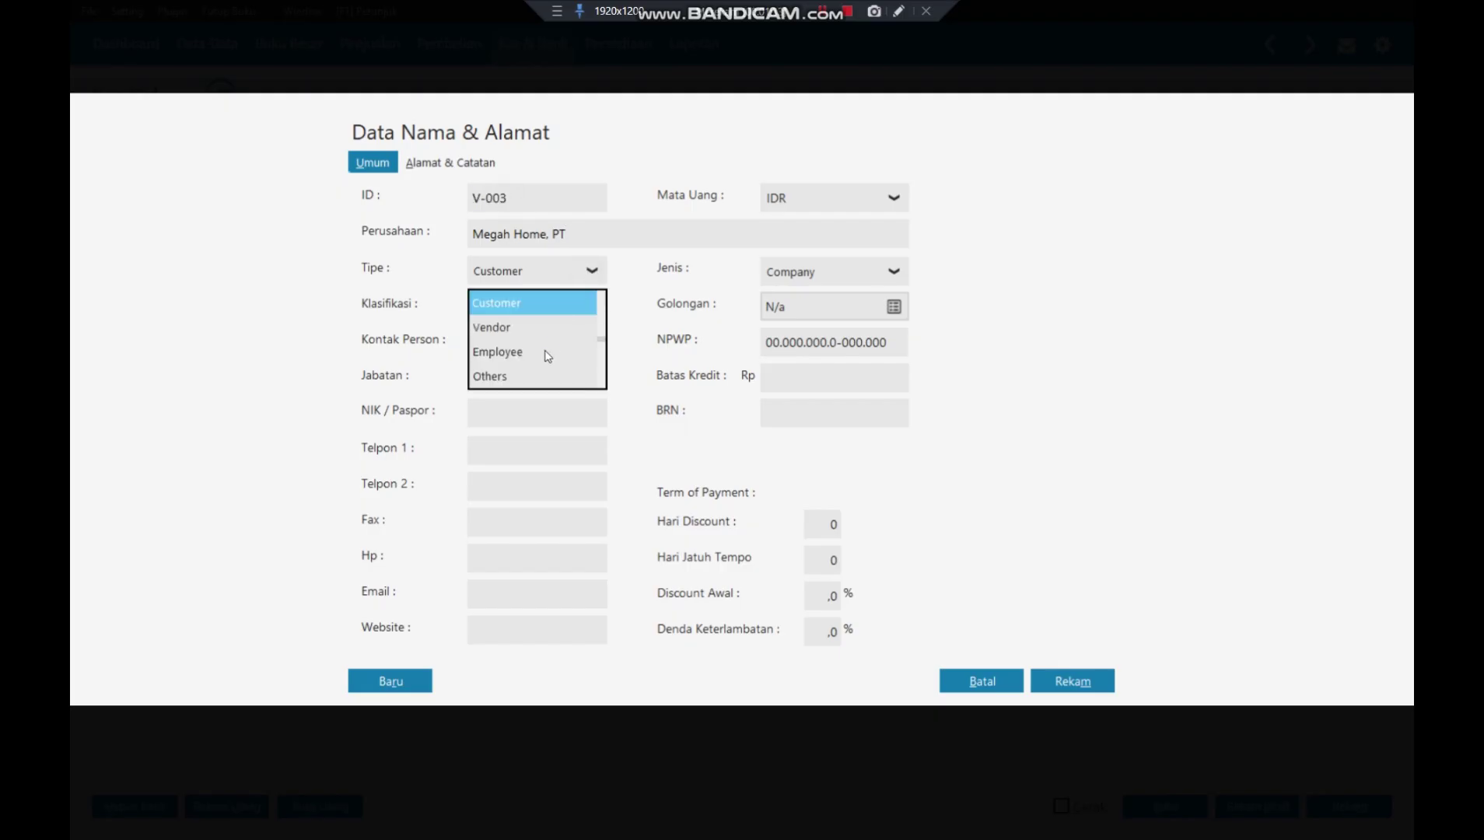
{"action": "left_click", "coordinate": [524, 375]}
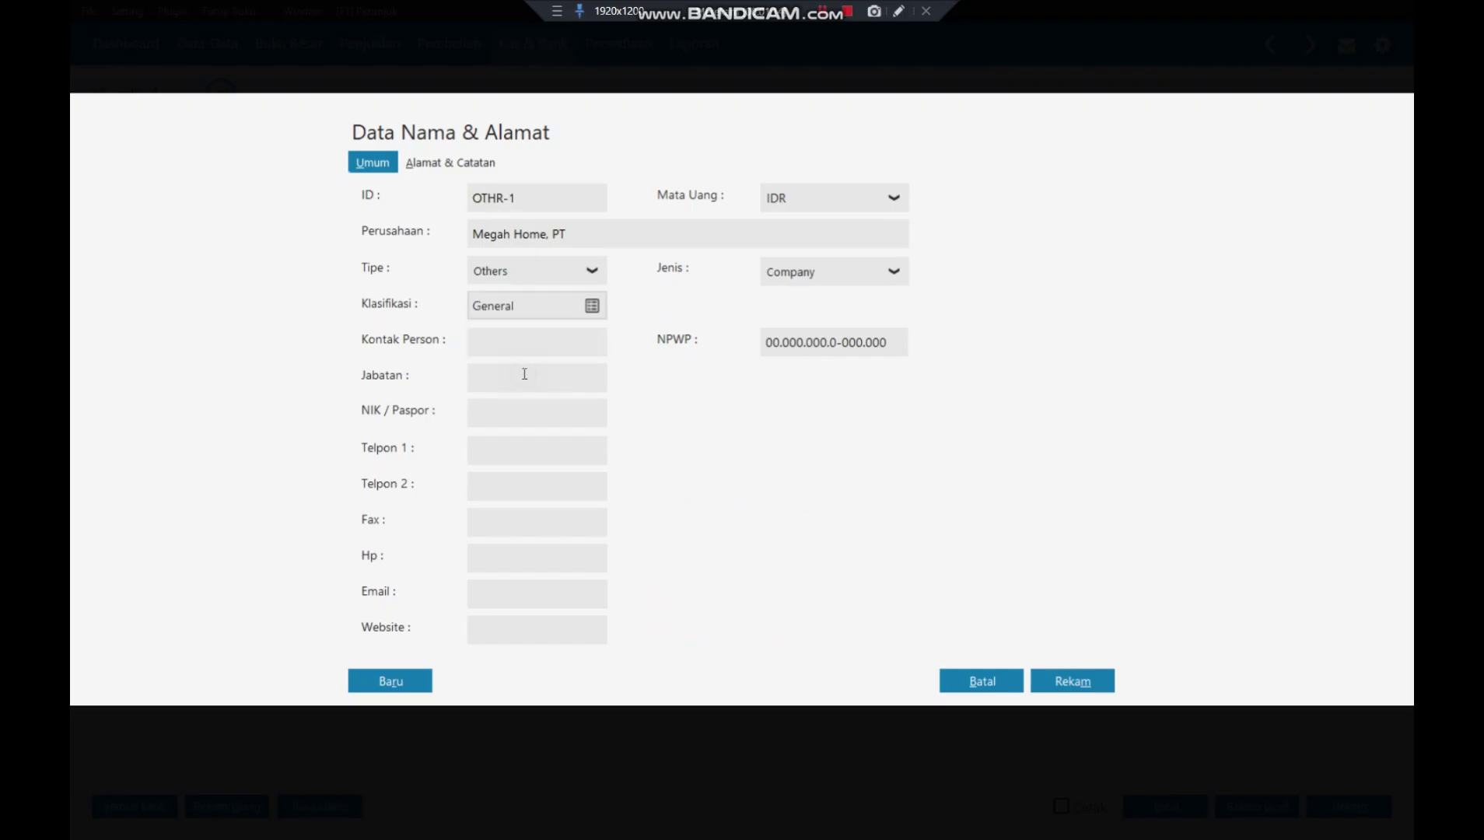
{"action": "double_click", "coordinate": [536, 195]}
{"action": "left_click", "coordinate": [520, 195]}
{"action": "left_click", "coordinate": [523, 336]}
{"action": "left_click", "coordinate": [1104, 683]}
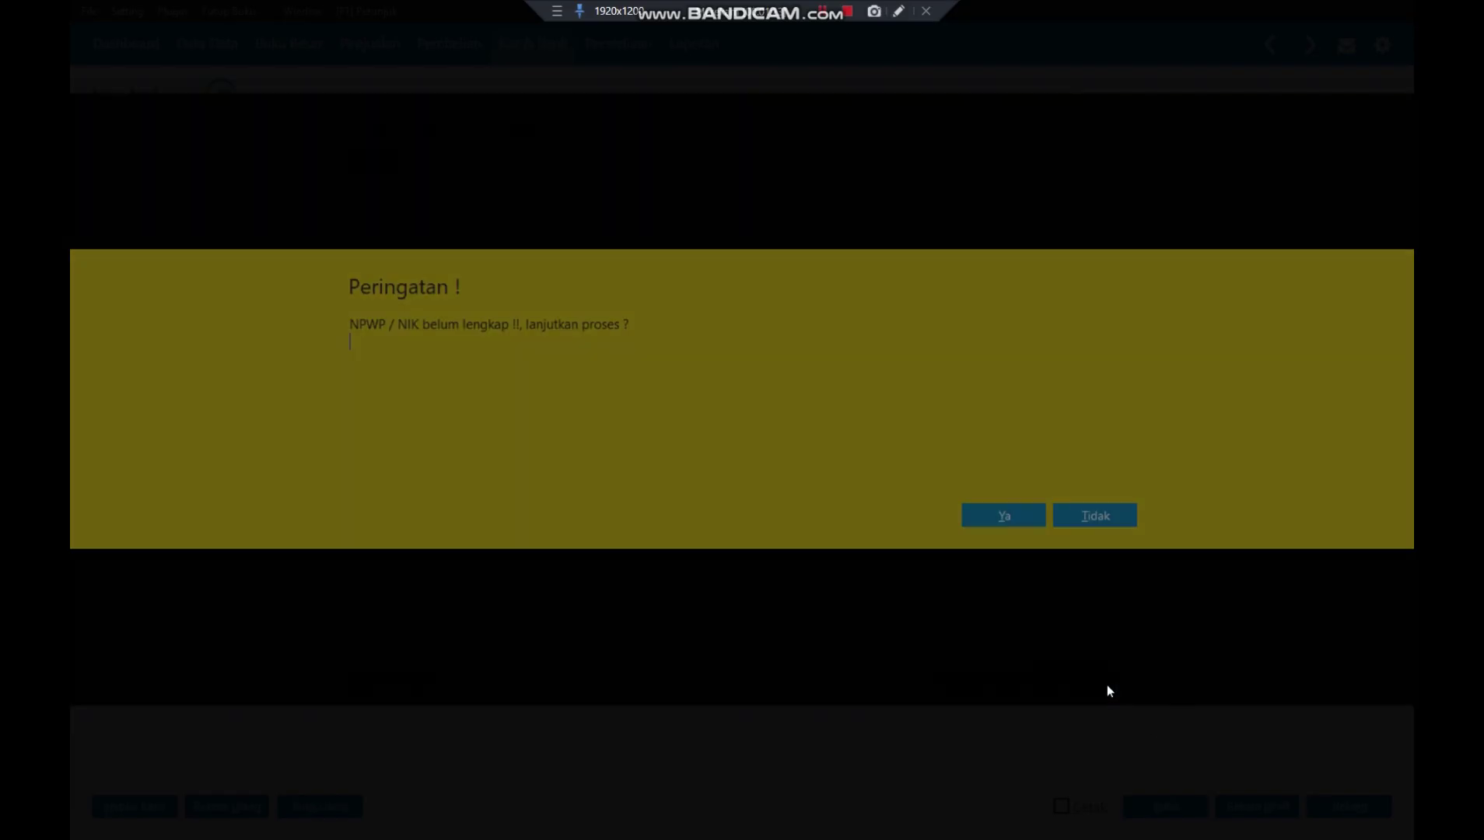
{"action": "left_click", "coordinate": [1006, 513]}
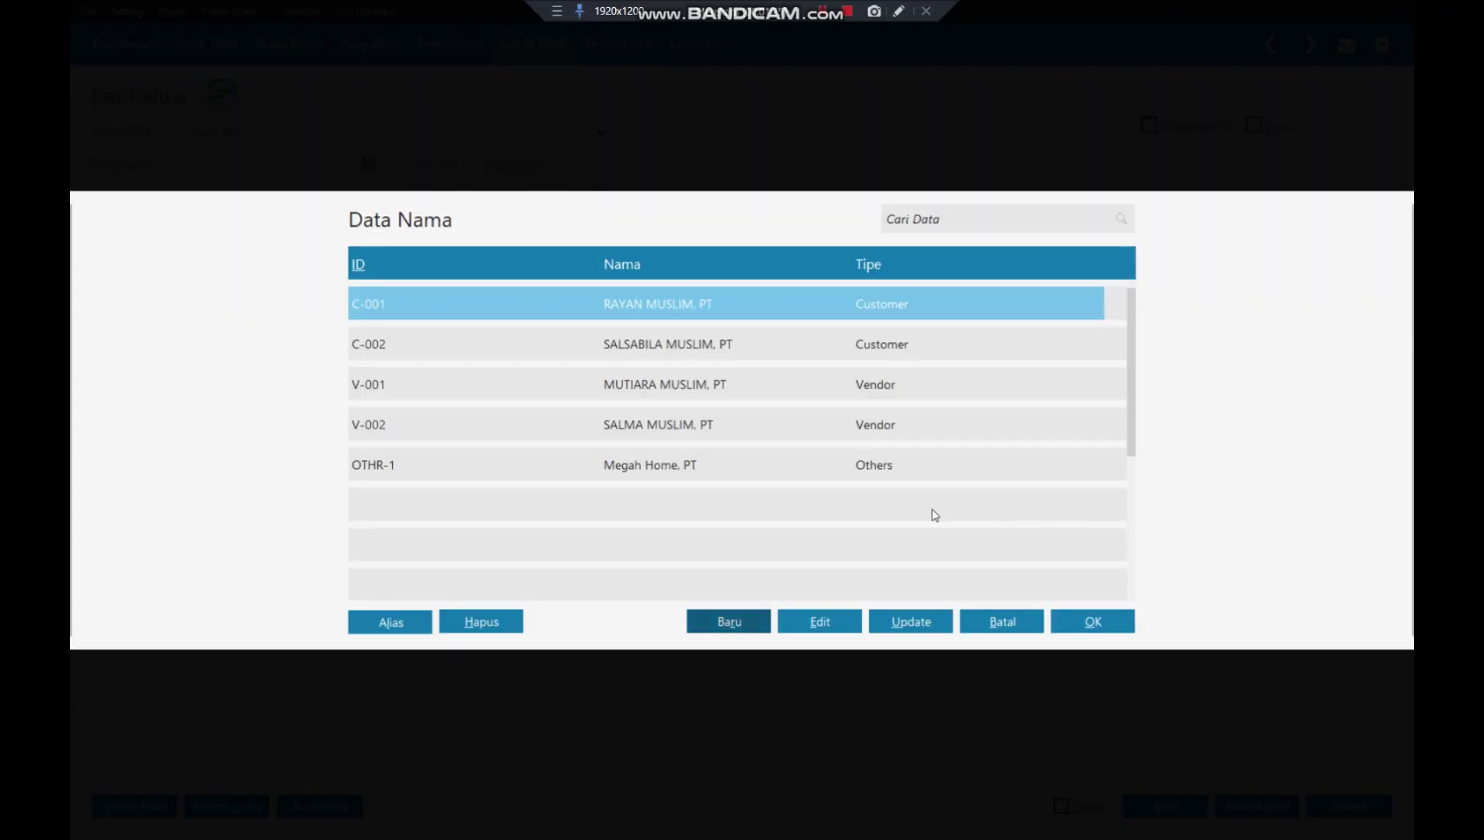
- Make Megah Home, PT the cash-out payee and date the transaction 01/01/2018
{"action": "left_click", "coordinate": [666, 476]}
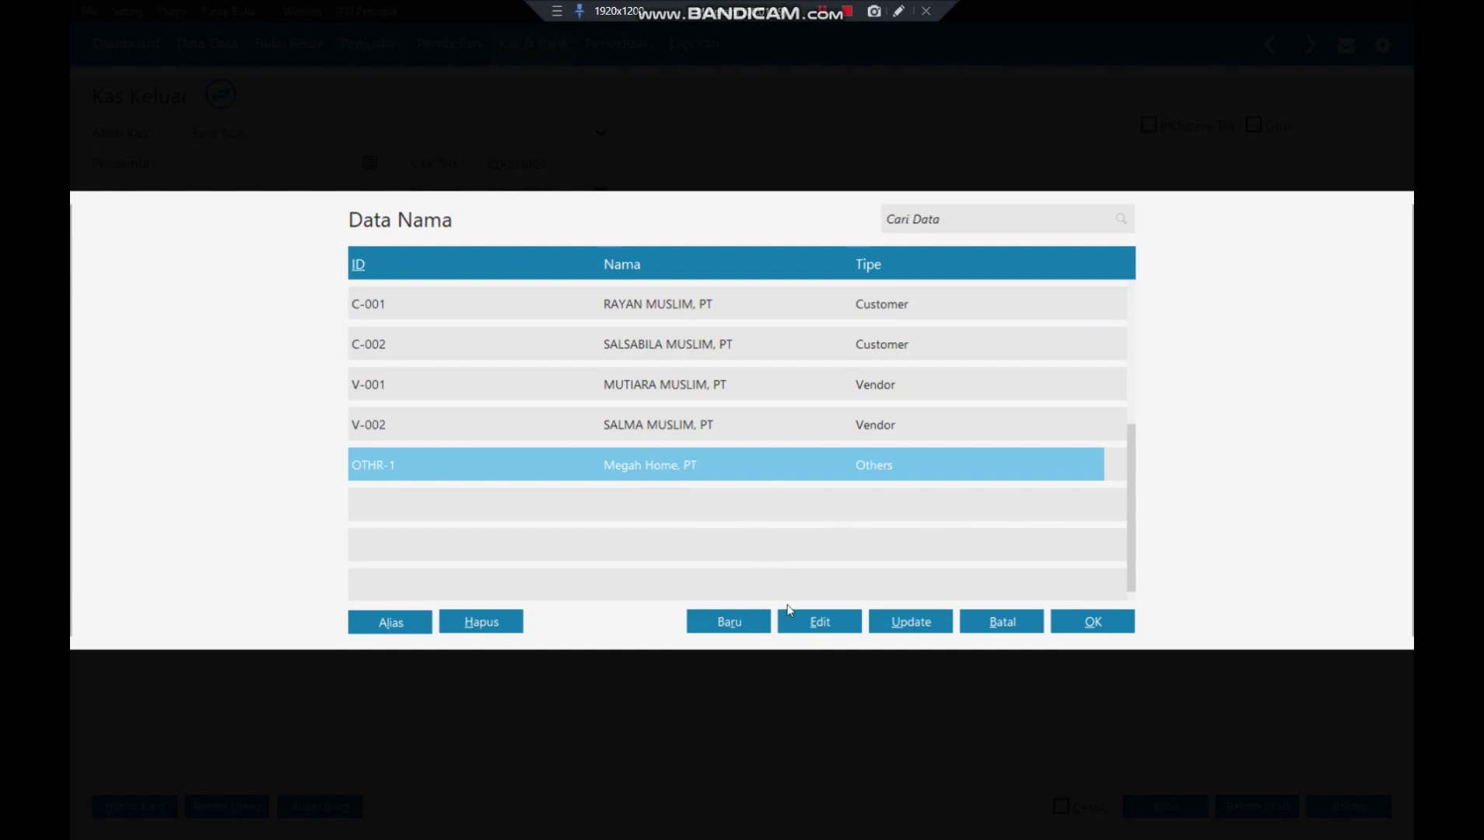
{"action": "left_click", "coordinate": [1095, 621]}
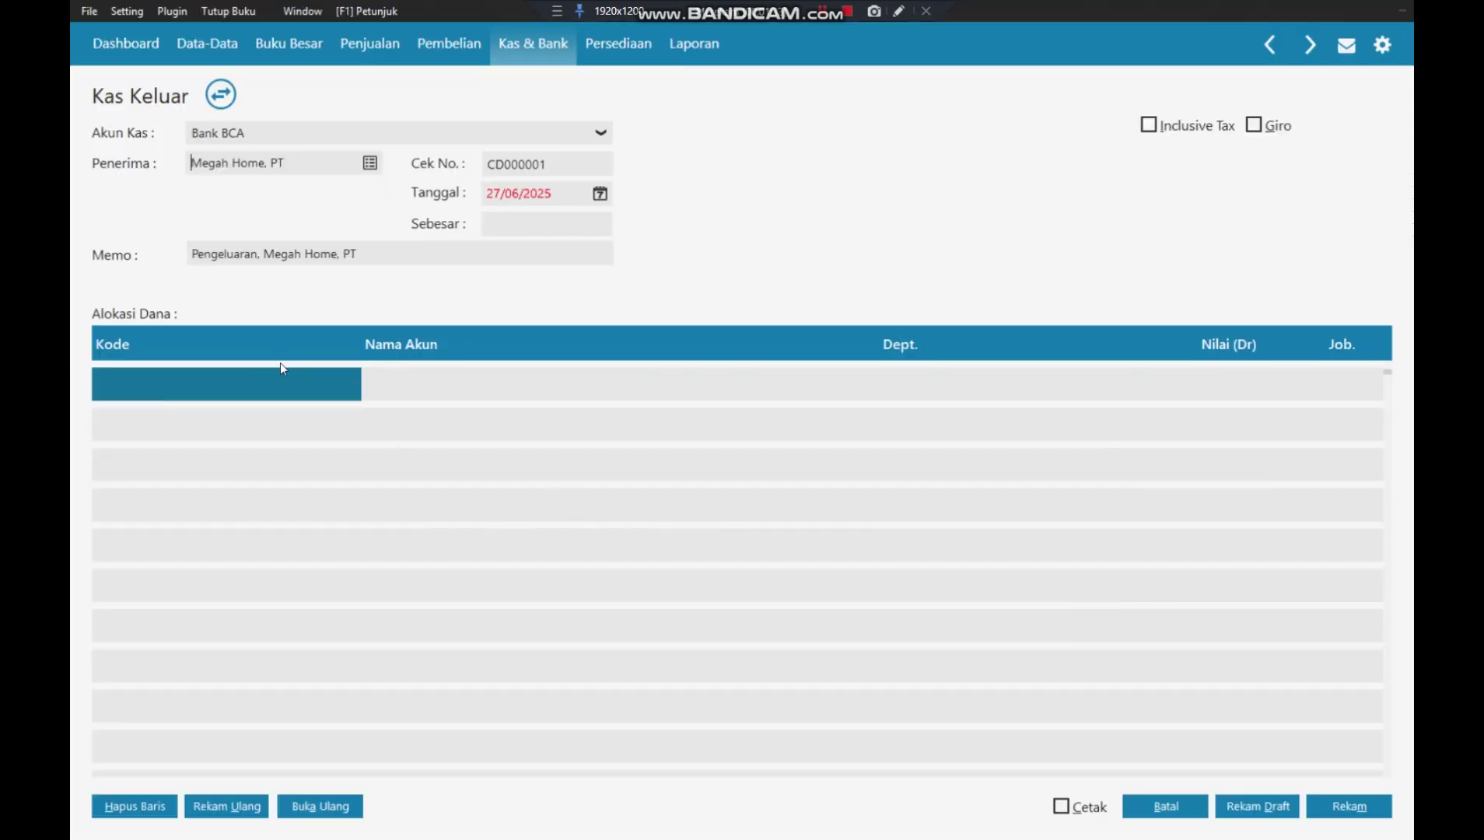
{"action": "left_click", "coordinate": [515, 193]}
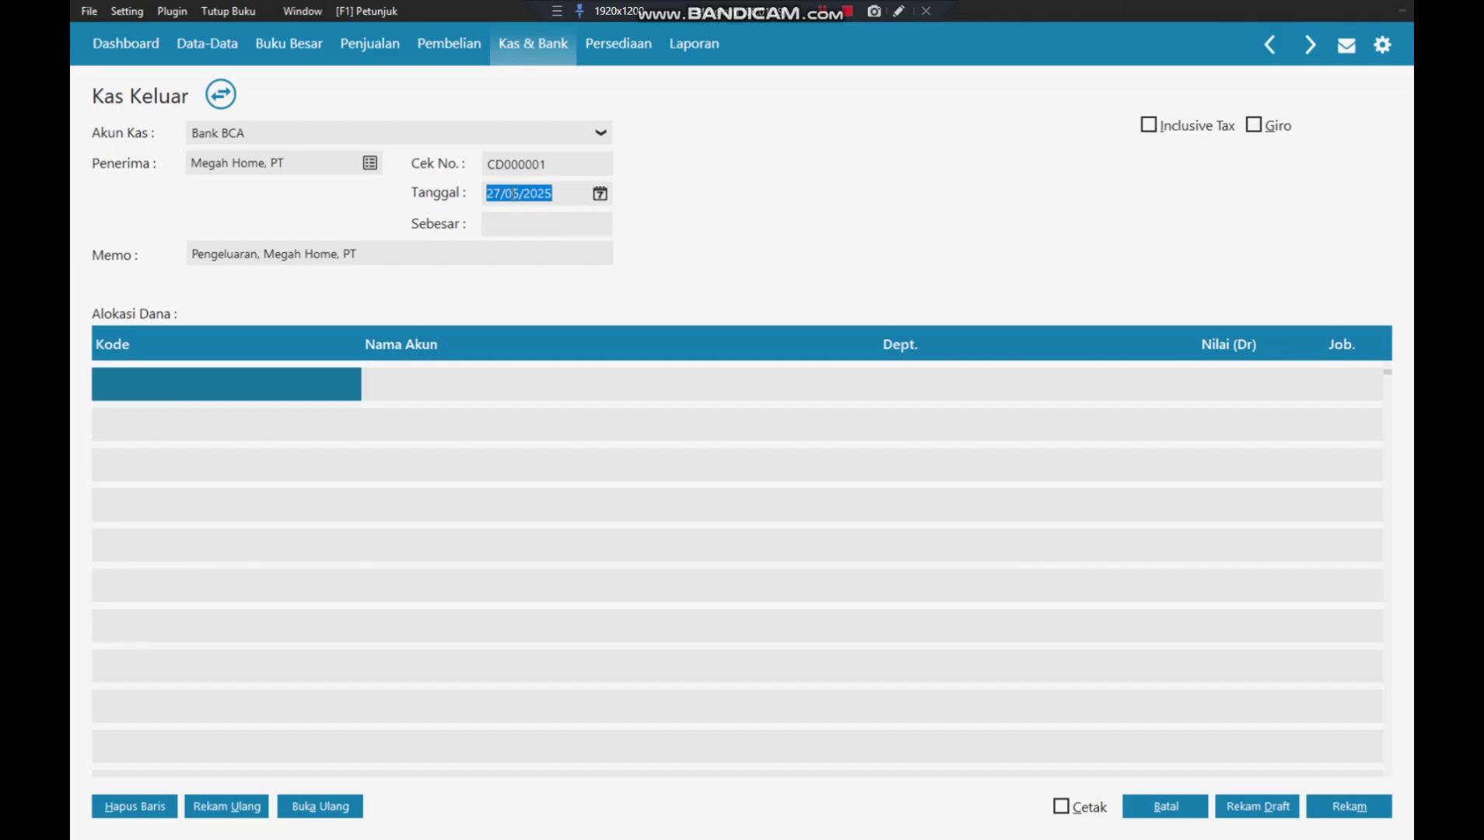
{"action": "type", "text": "0101"}
{"action": "type", "text": "202"}
{"action": "type", "text": "8"}
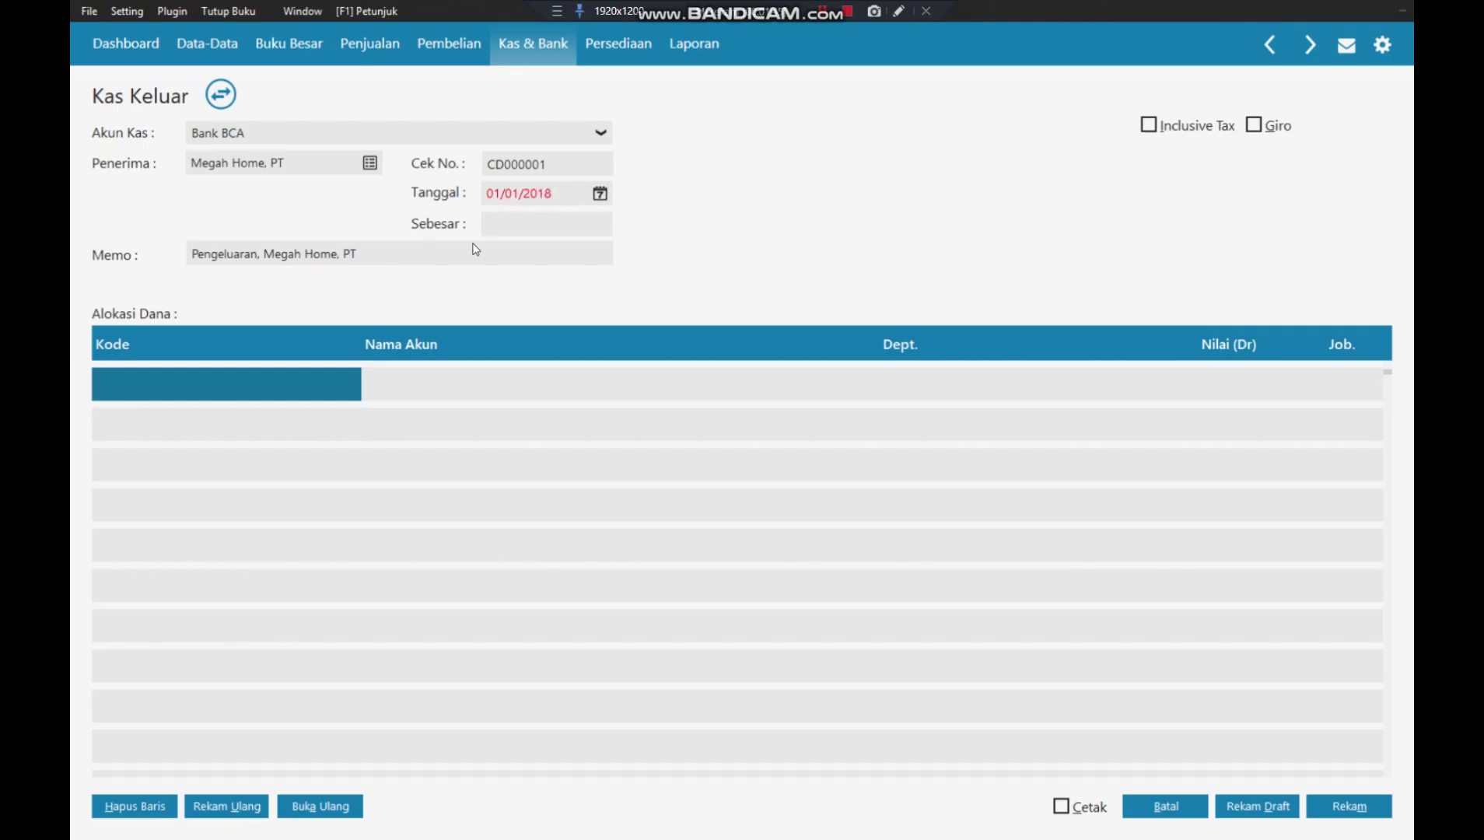
{"action": "left_click", "coordinate": [201, 398]}
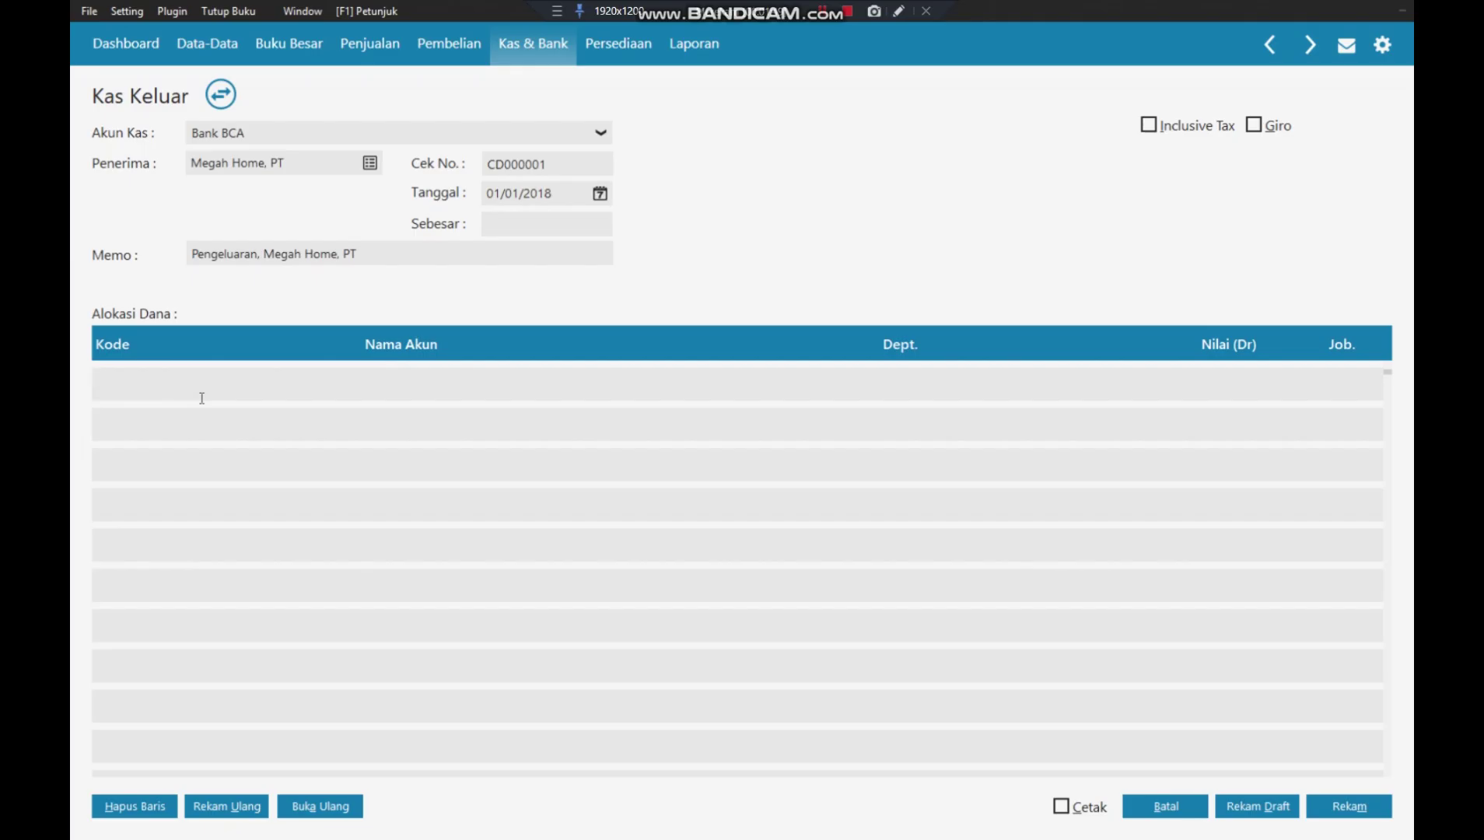
{"action": "left_click", "coordinate": [155, 388]}
- Put Sewa Dibayar di Muka (1500-00-310) on the first row at Rp 24.000.000 and fill the total
{"action": "left_click", "coordinate": [126, 379]}
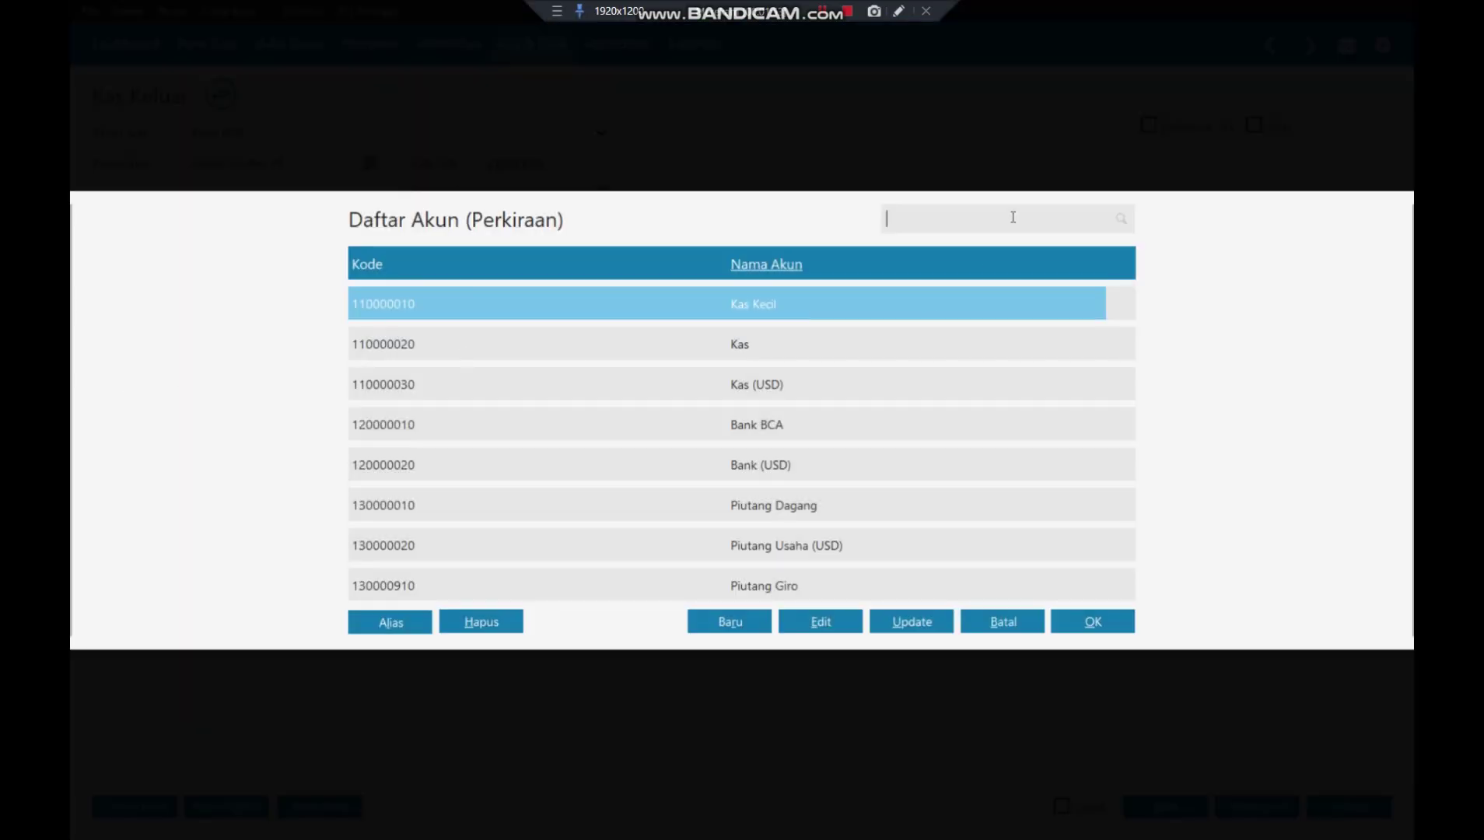
{"action": "type", "text": "sewa"}
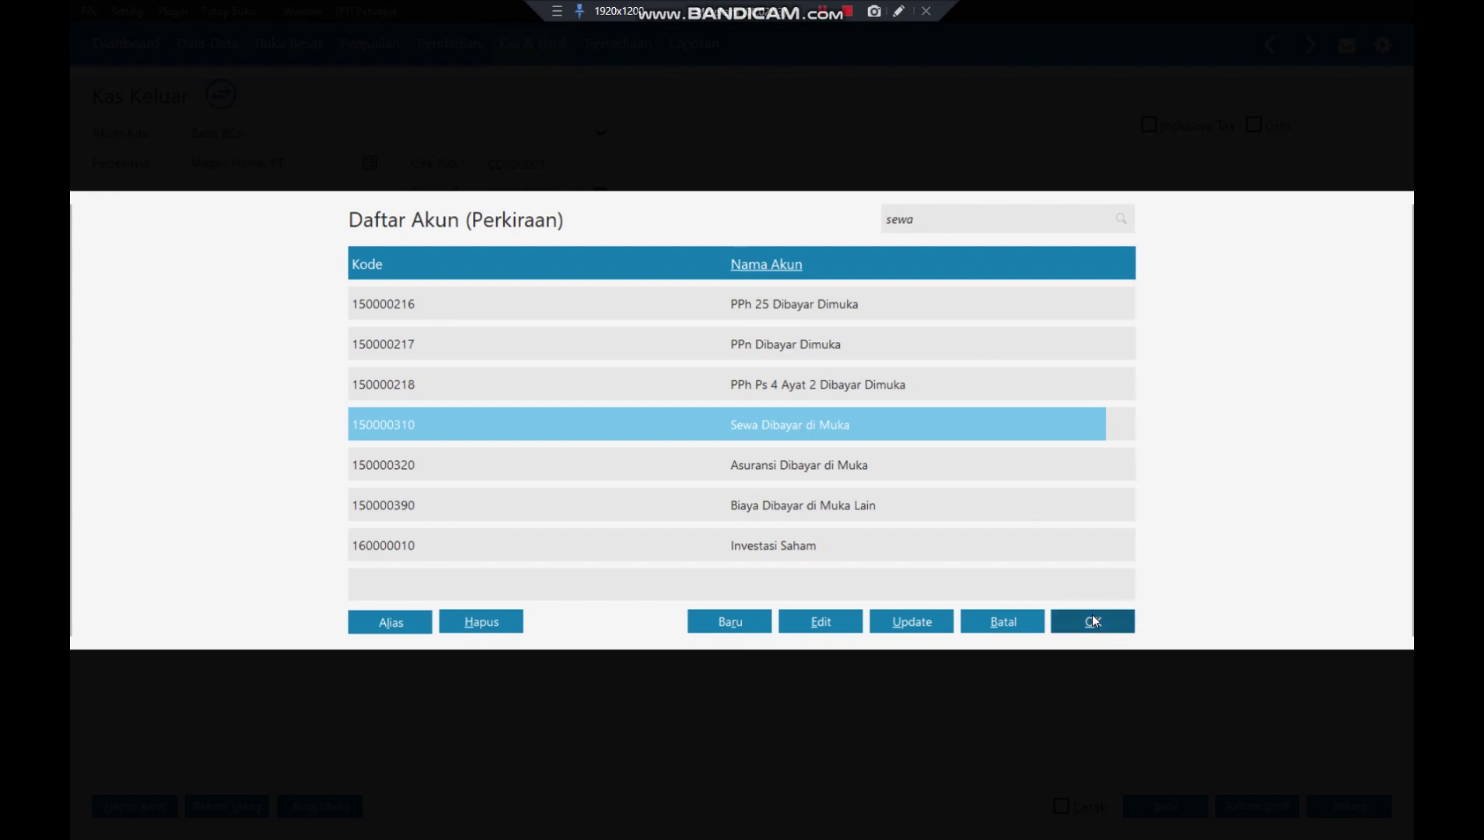
{"action": "left_click", "coordinate": [1093, 622]}
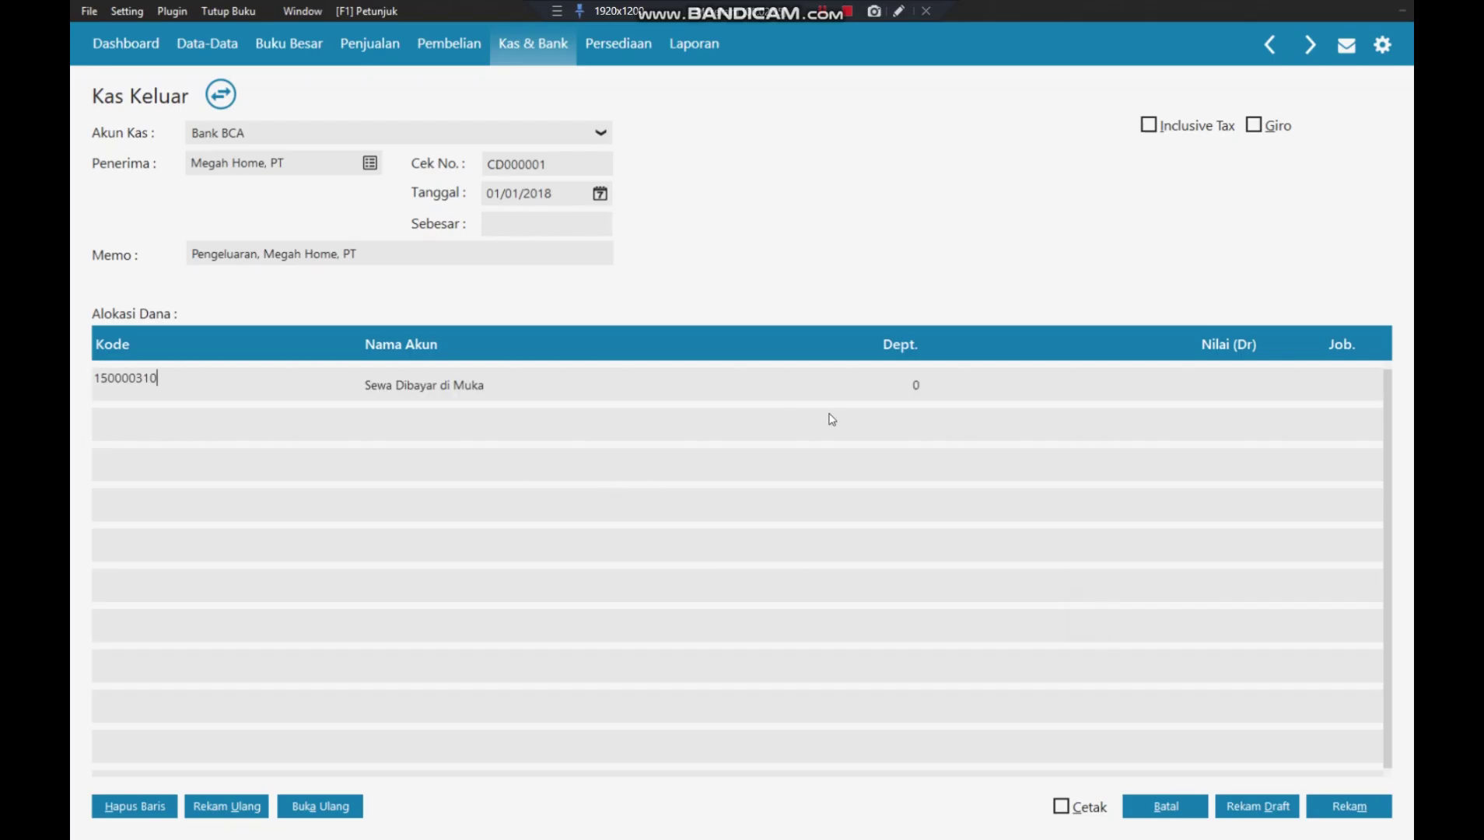
{"action": "left_click", "coordinate": [913, 388]}
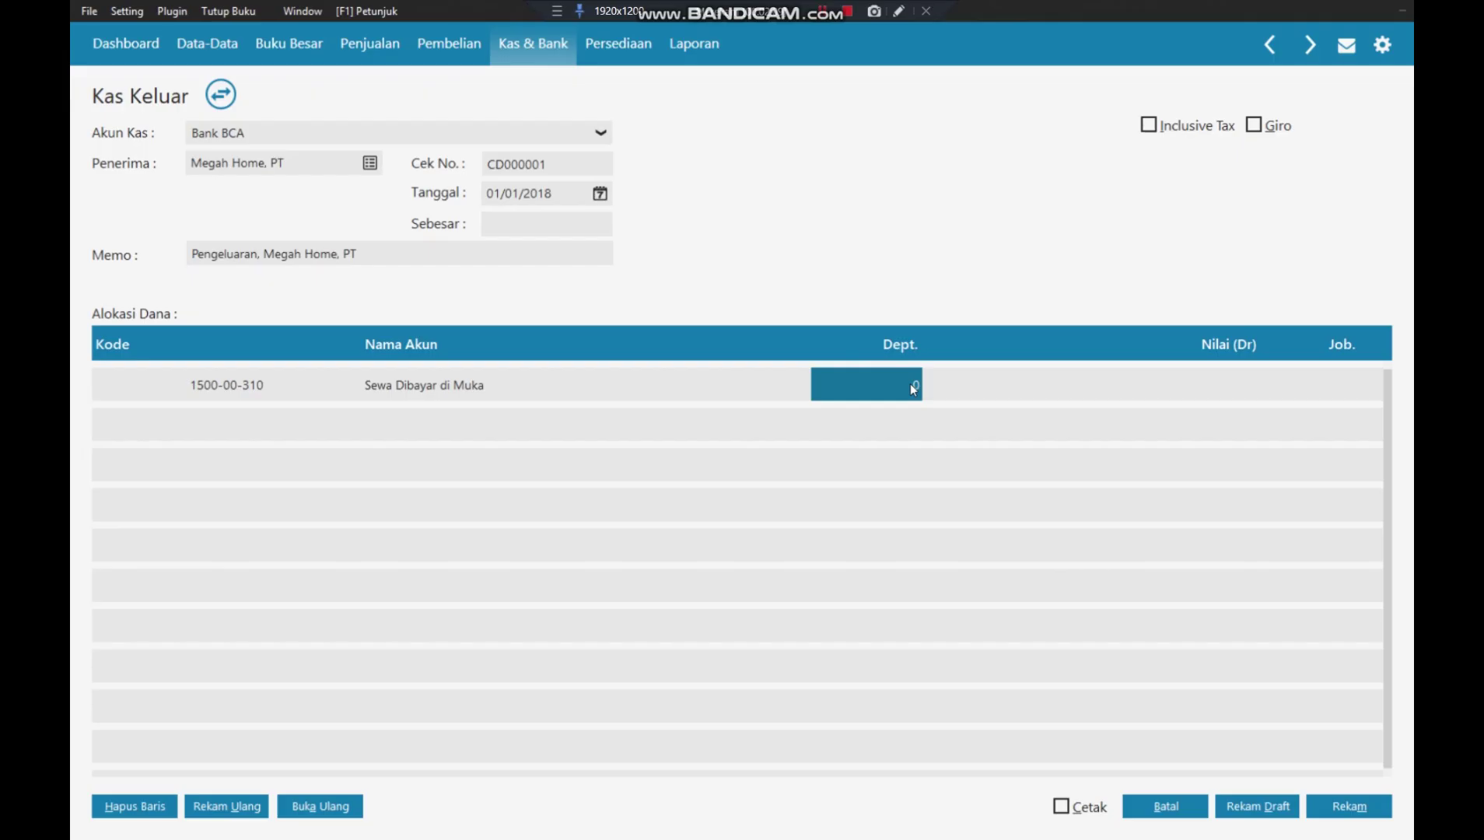
{"action": "key", "text": "Tab"}
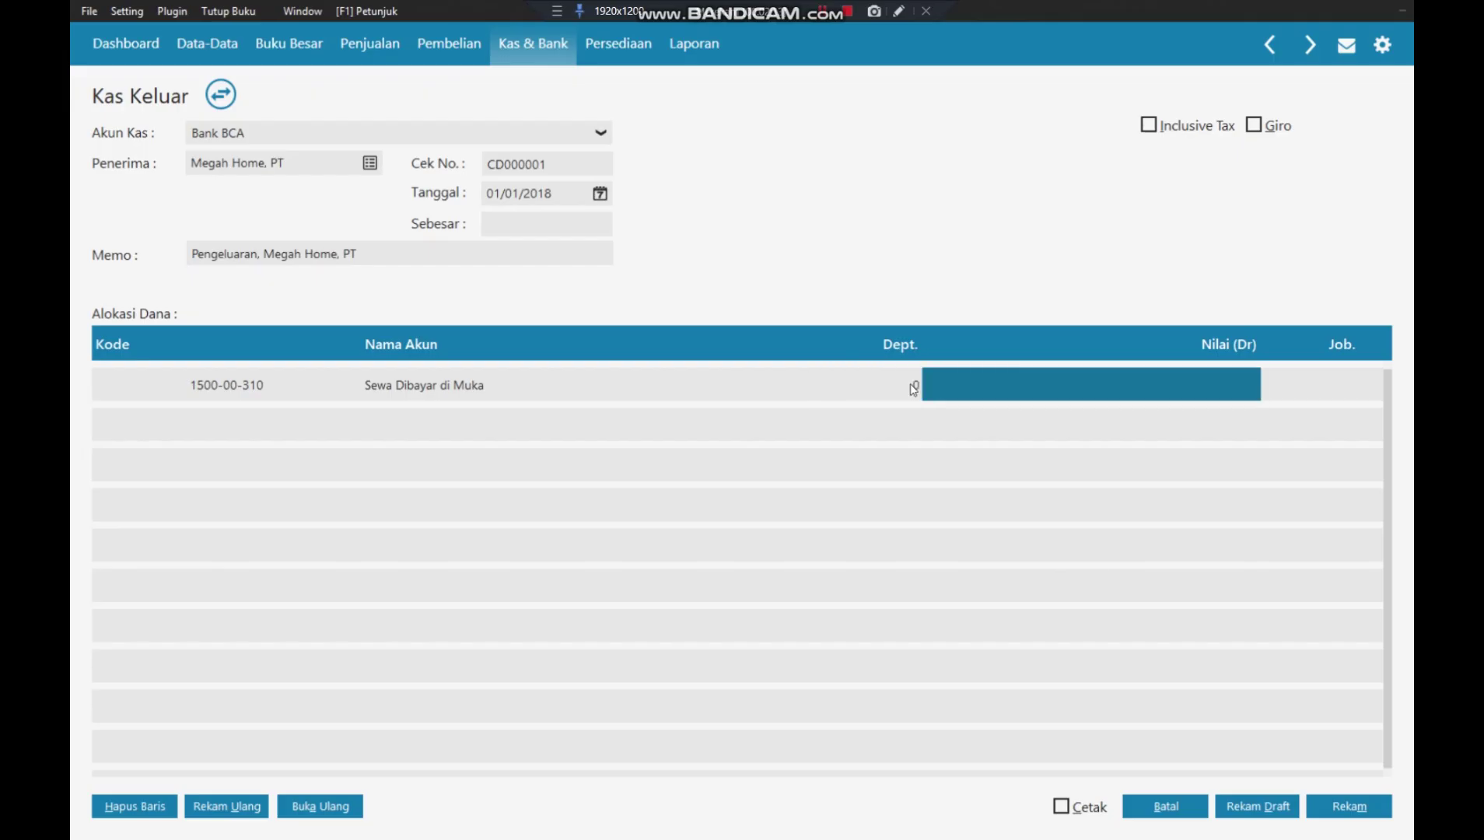
{"action": "type", "text": "24.00"}
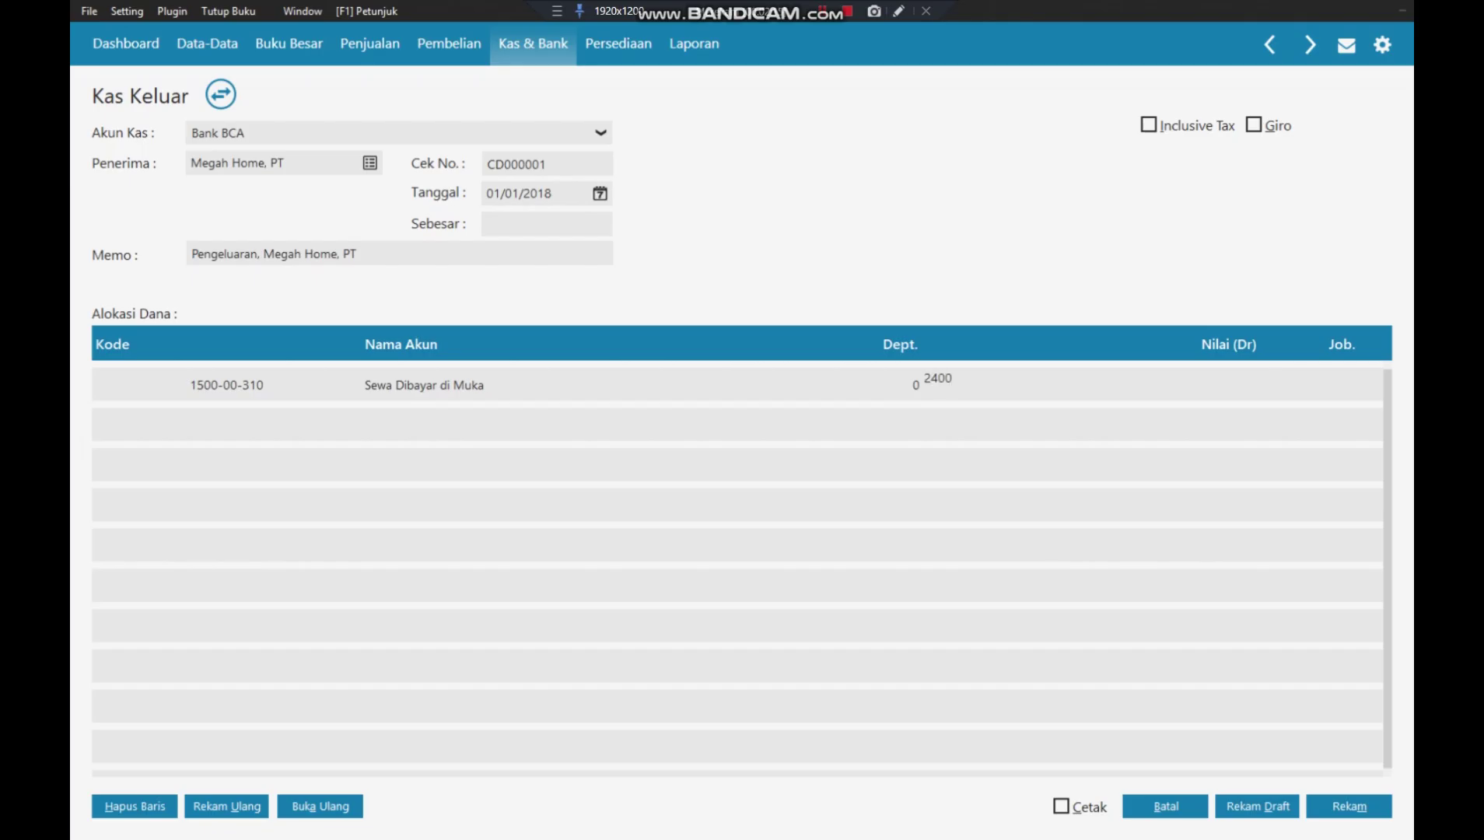
{"action": "type", "text": "0.000"}
{"action": "key", "text": "Tab"}
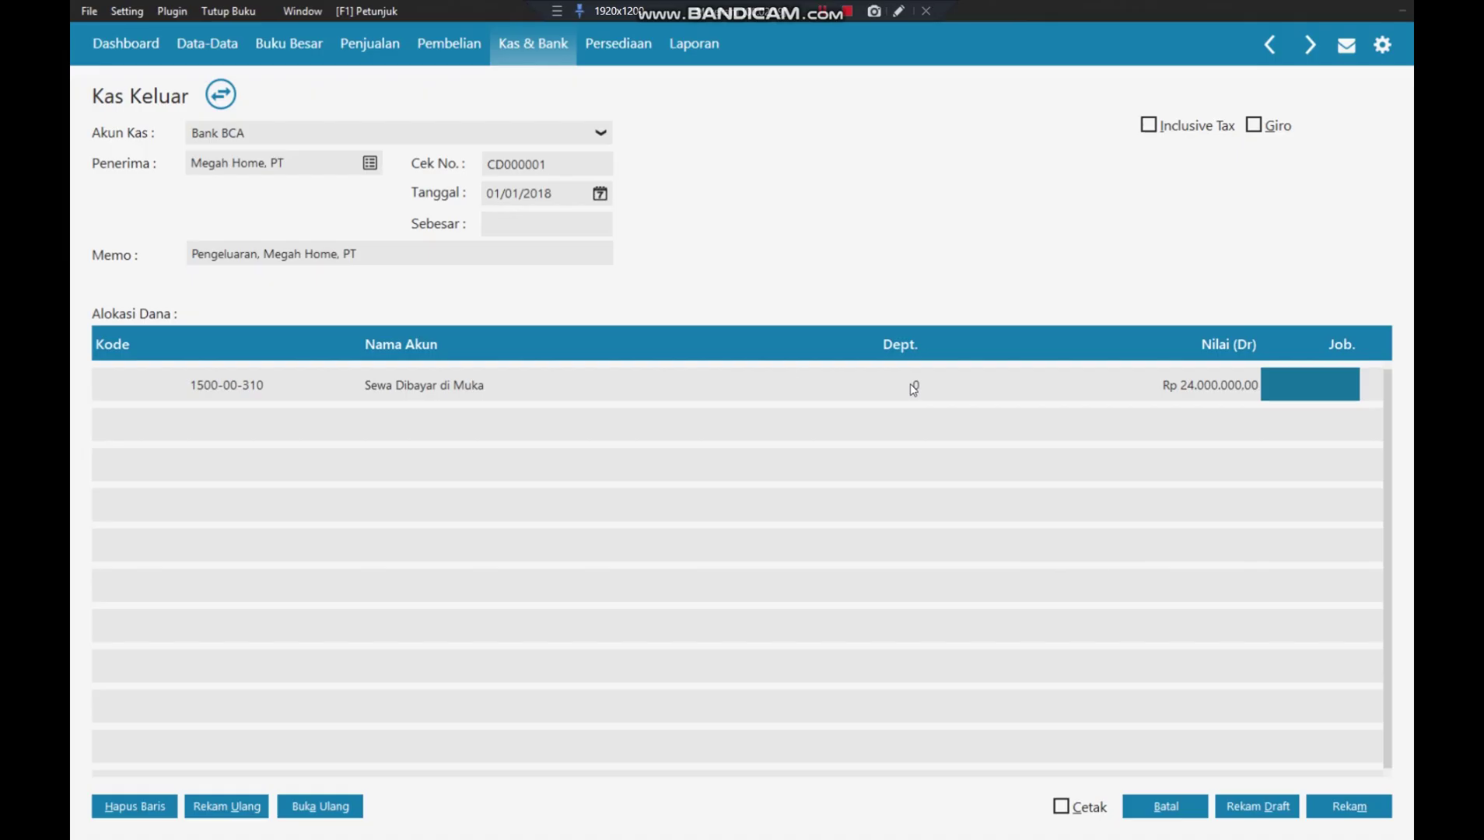
{"action": "left_click", "coordinate": [514, 224]}
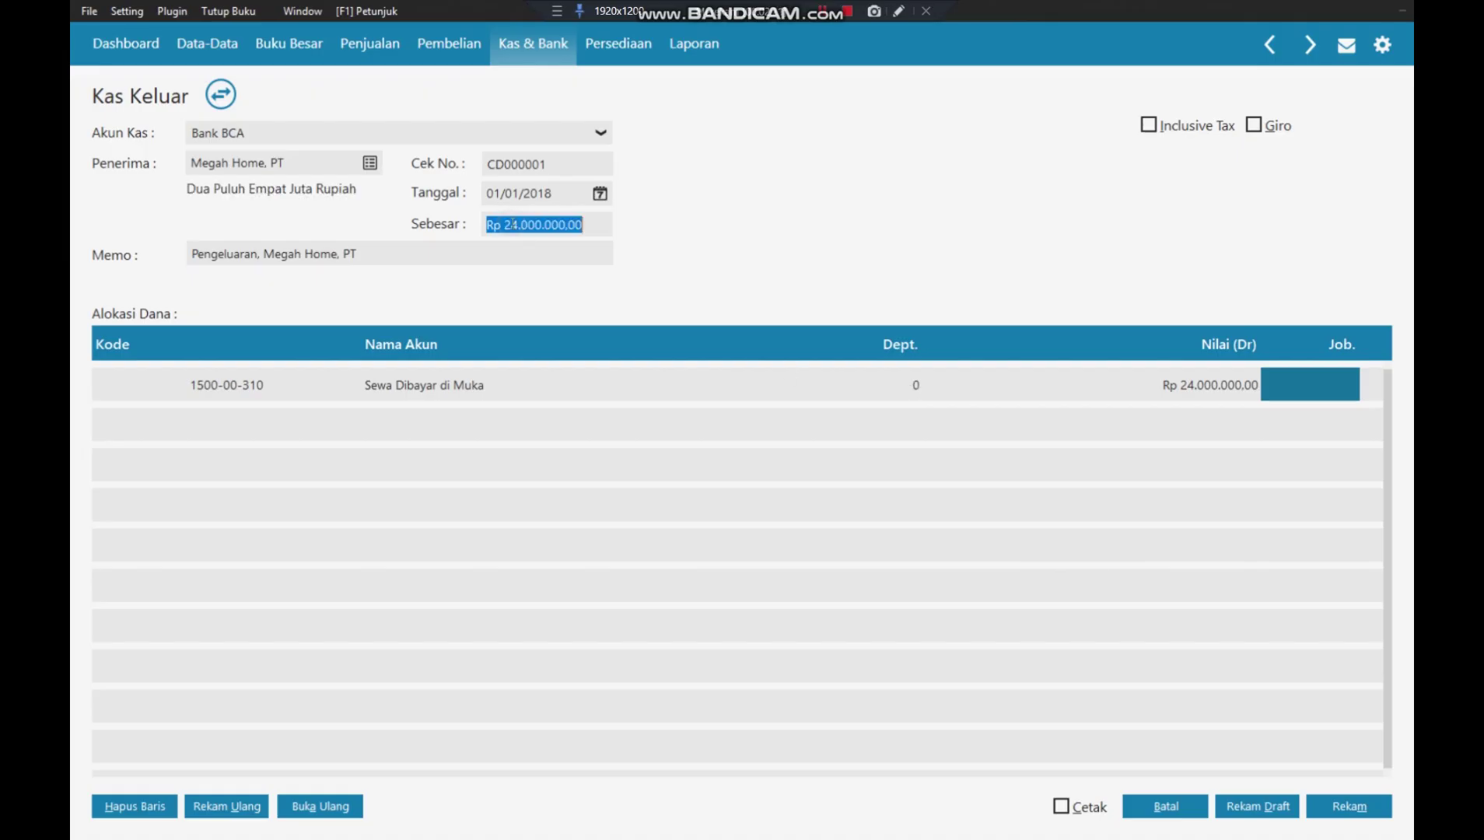
- Add 'Sewa Gedung Kantor' after Pengeluaran in the cash-out memo
{"action": "left_click", "coordinate": [272, 424]}
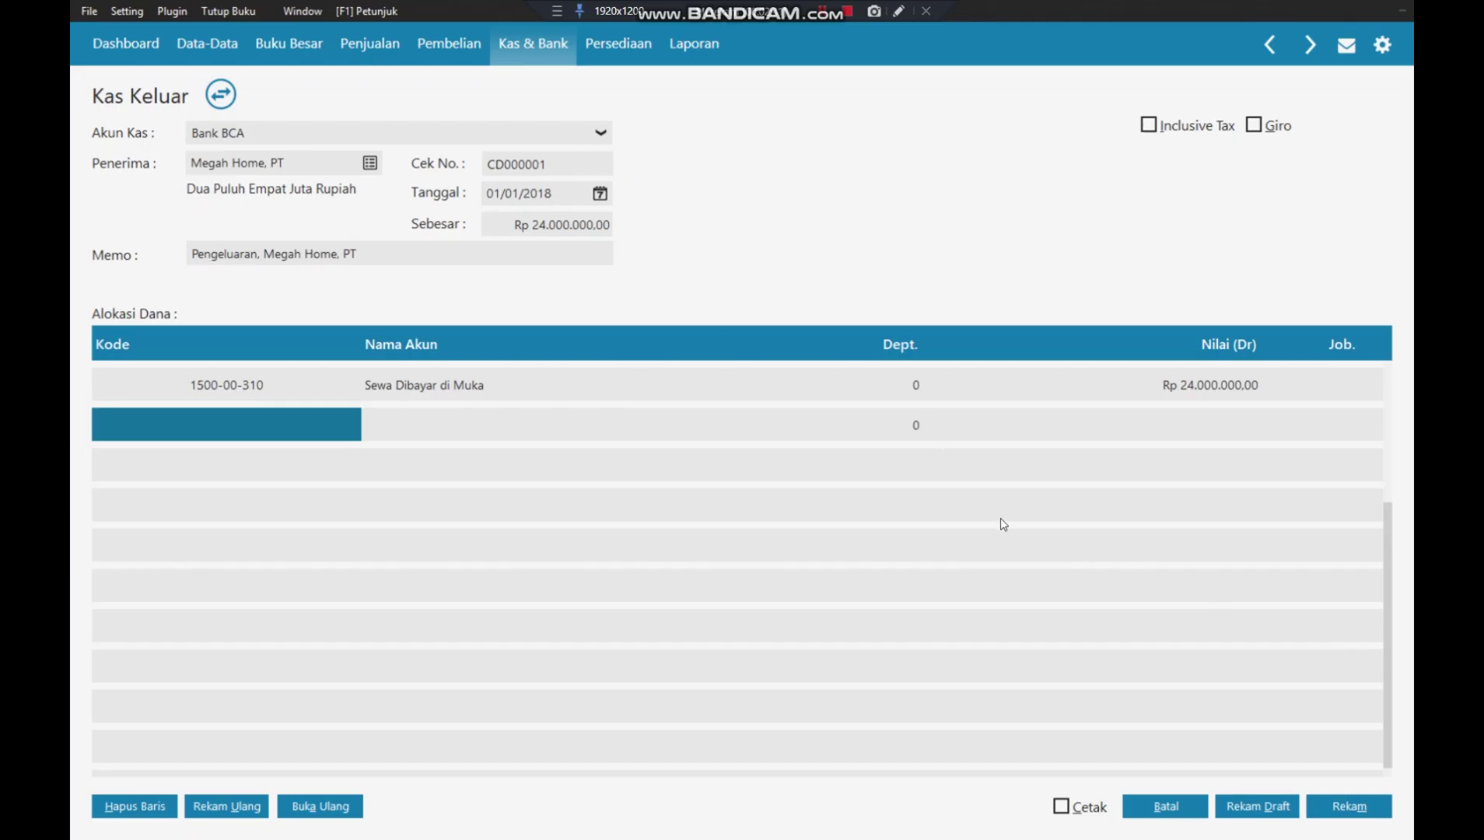
{"action": "left_click", "coordinate": [259, 254]}
{"action": "left_click", "coordinate": [258, 254]}
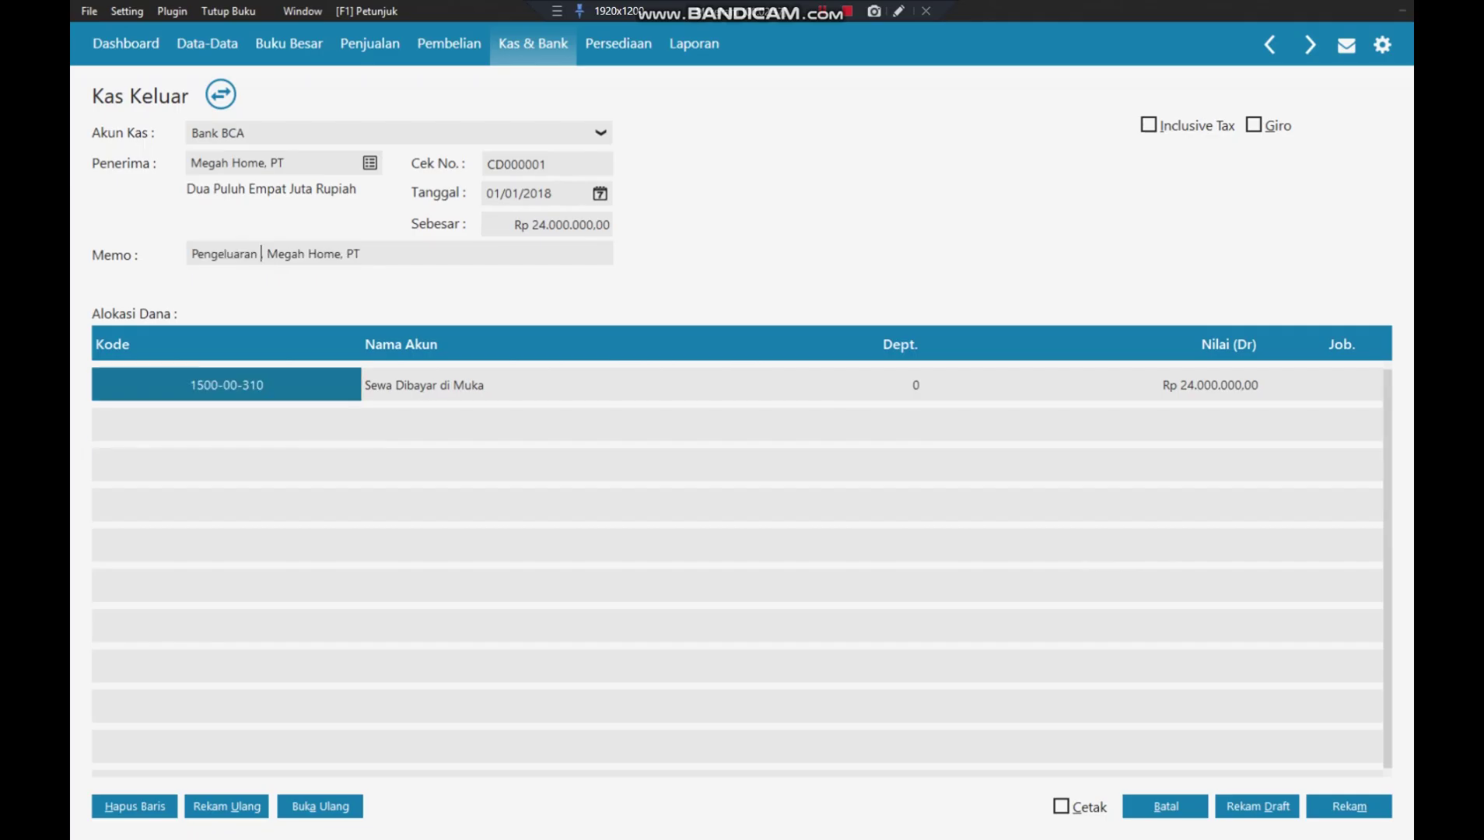
{"action": "type", "text": "Sewa"}
{"action": "type", "text": " G"}
{"action": "type", "text": "edung Kan"}
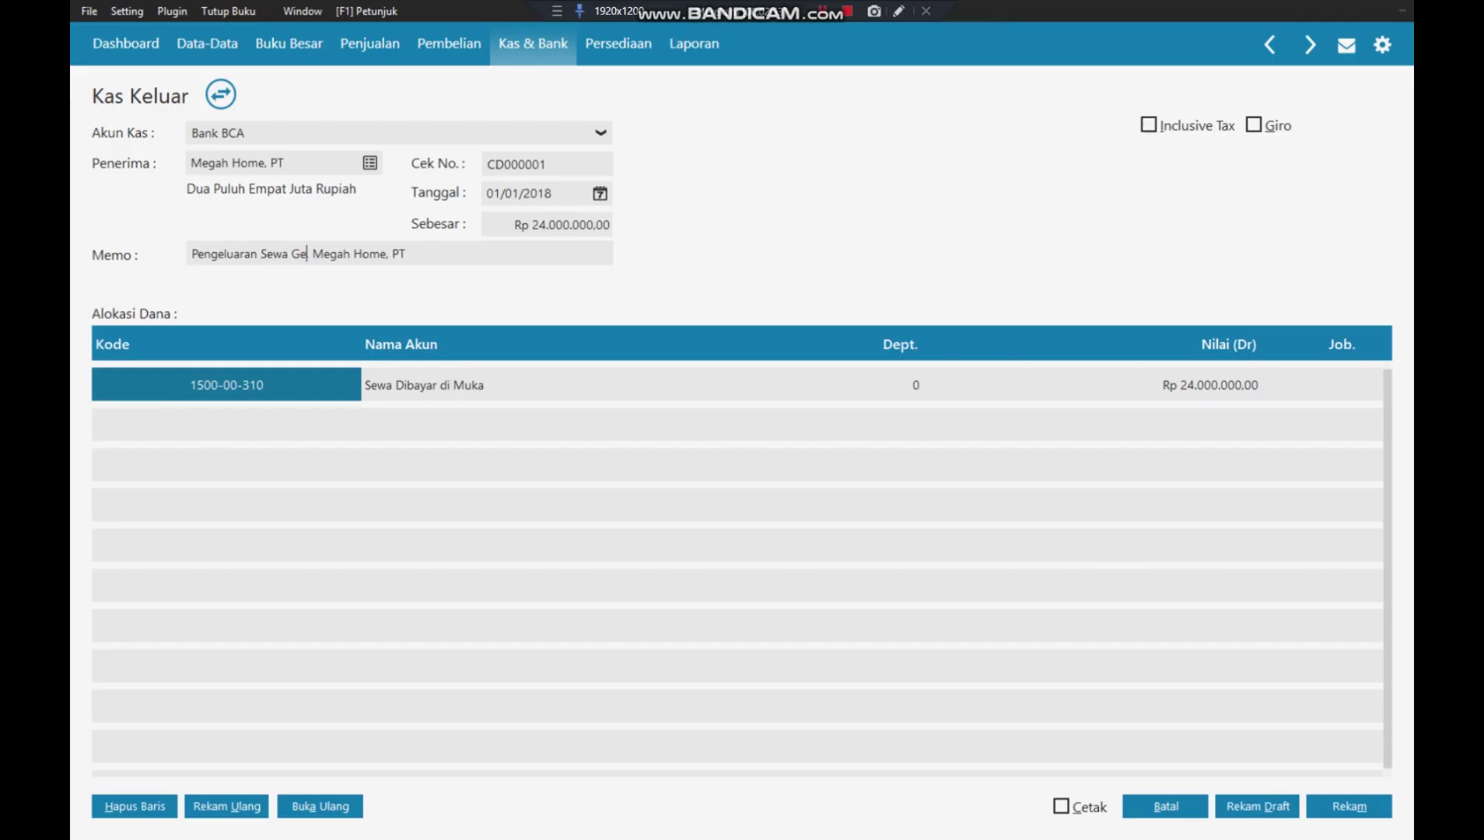
{"action": "type", "text": "tor,"}
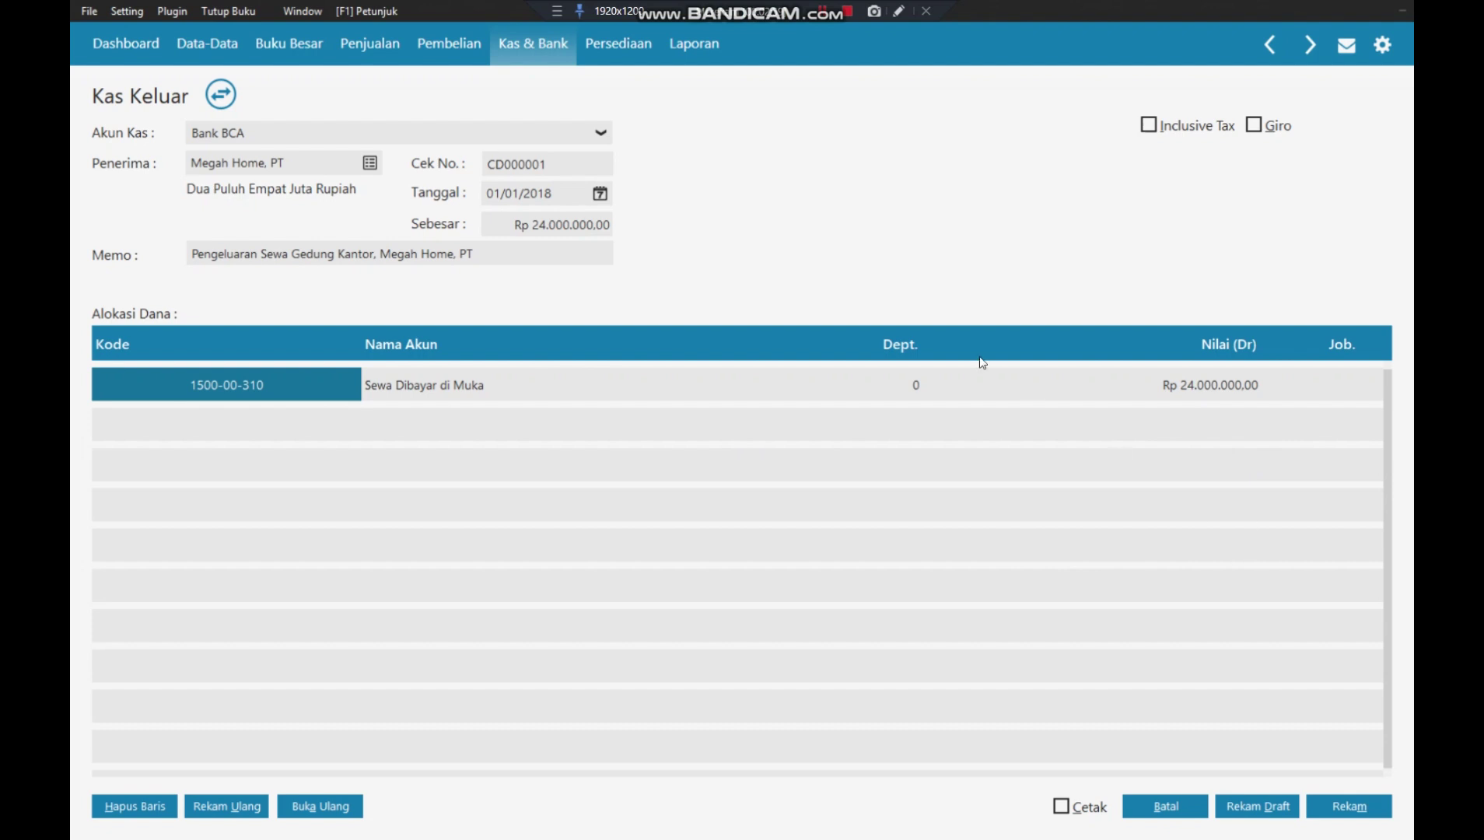
{"action": "left_click", "coordinate": [504, 229]}
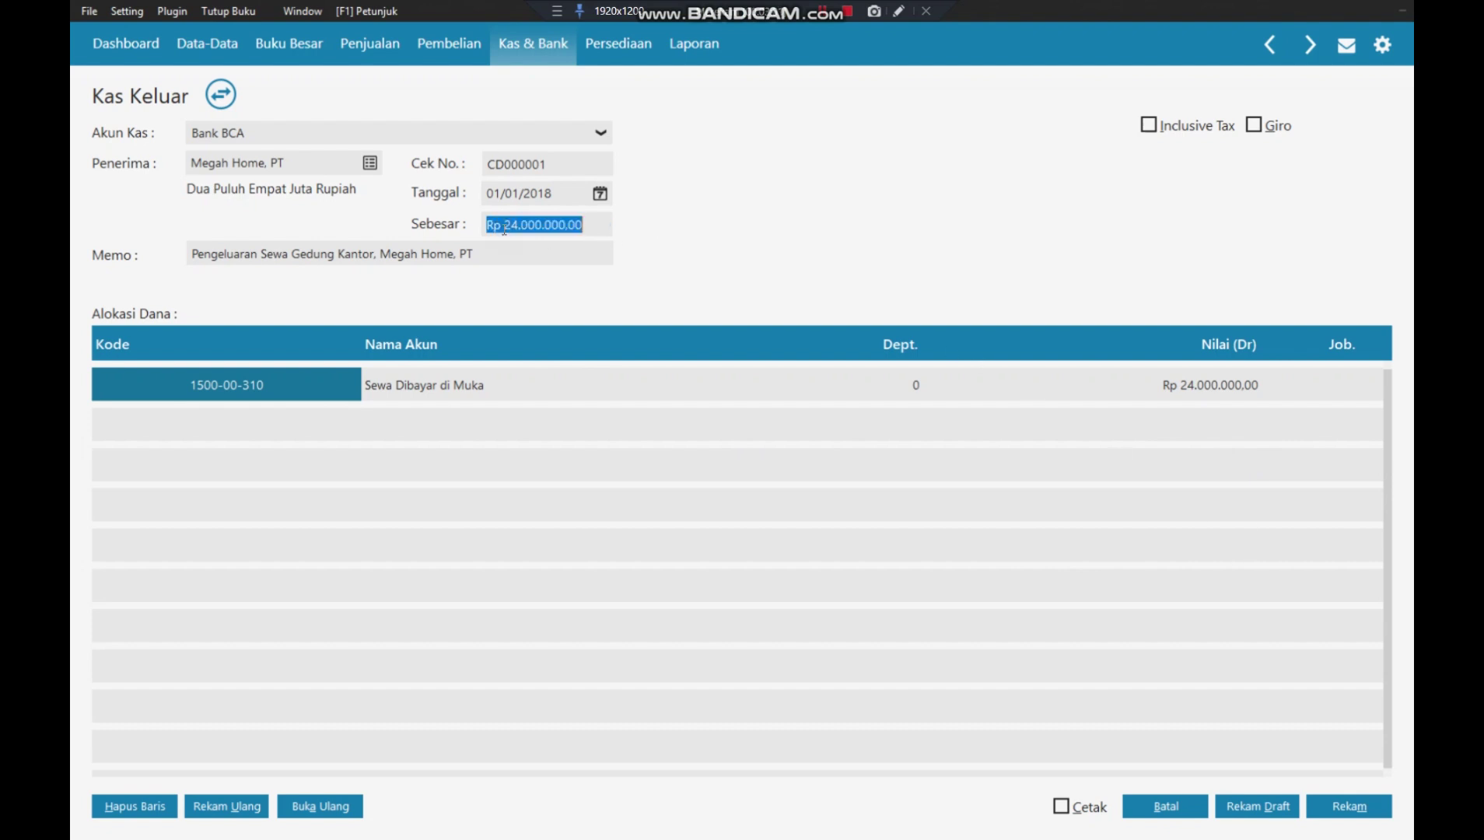
- Record and post the rent cash-out as CD000001 and return to the Kas Keluar list
{"action": "left_click", "coordinate": [619, 513]}
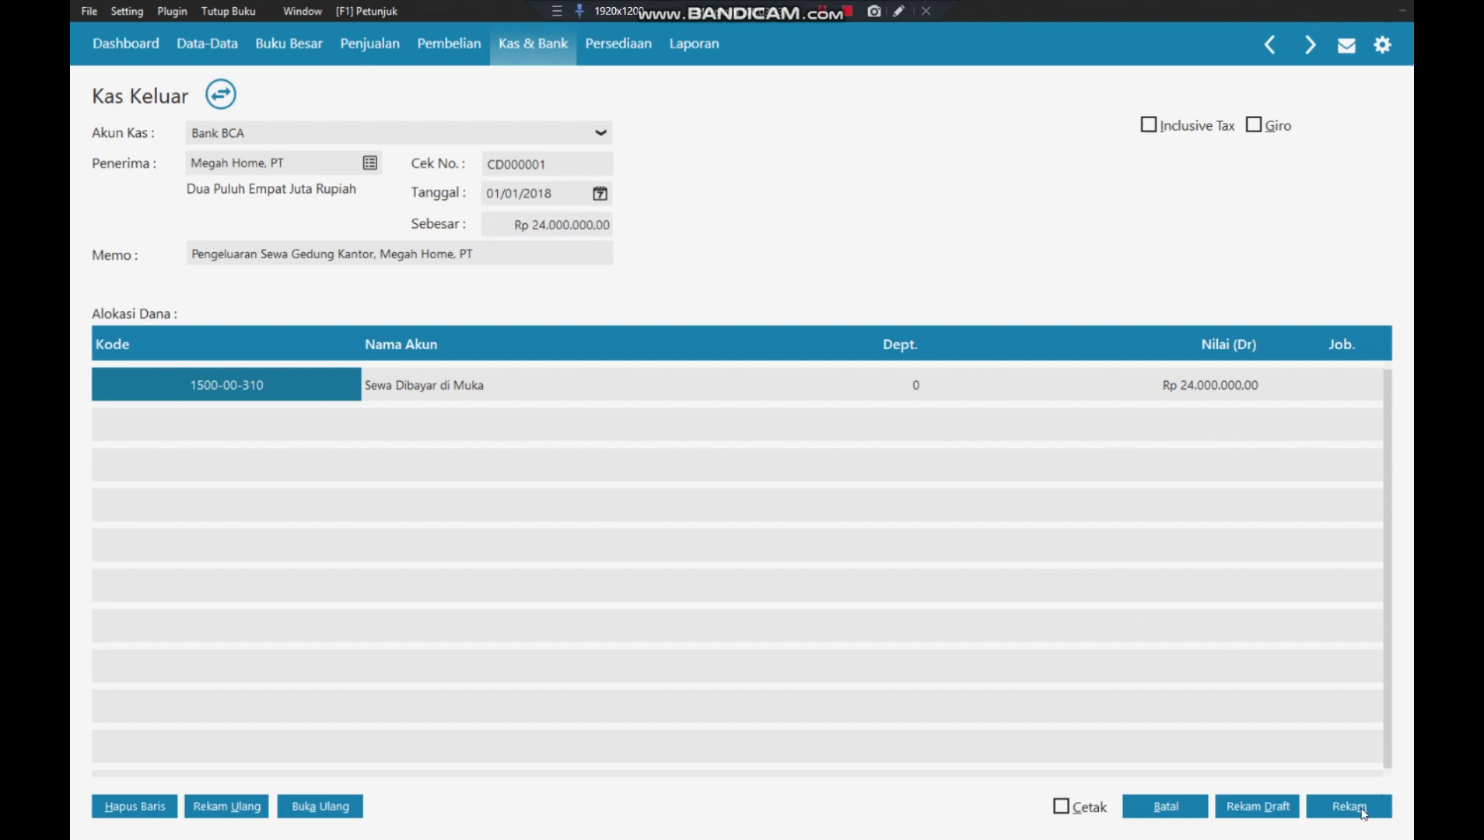
{"action": "left_click", "coordinate": [1363, 811]}
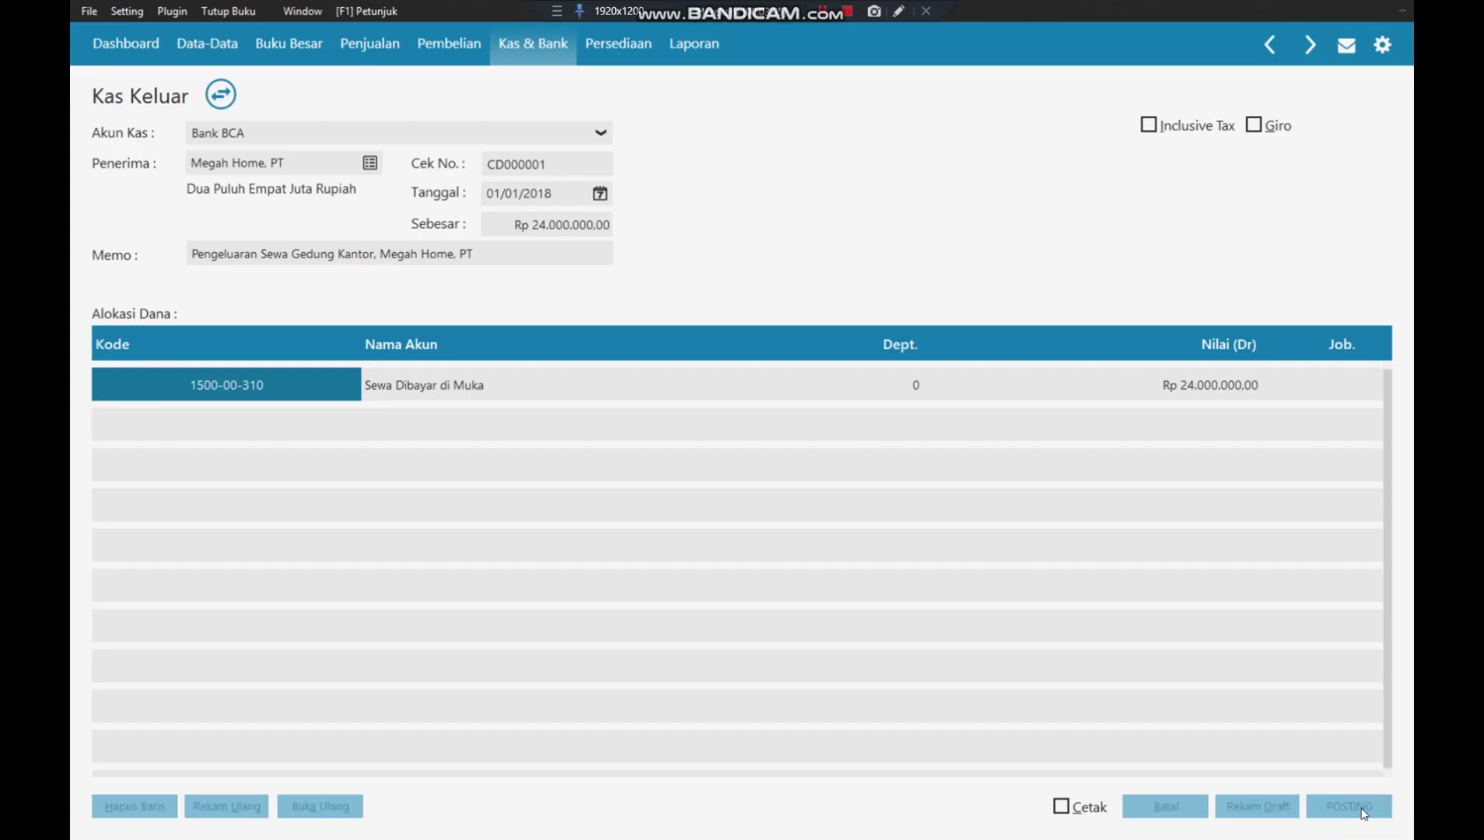
{"action": "left_click", "coordinate": [1156, 807]}
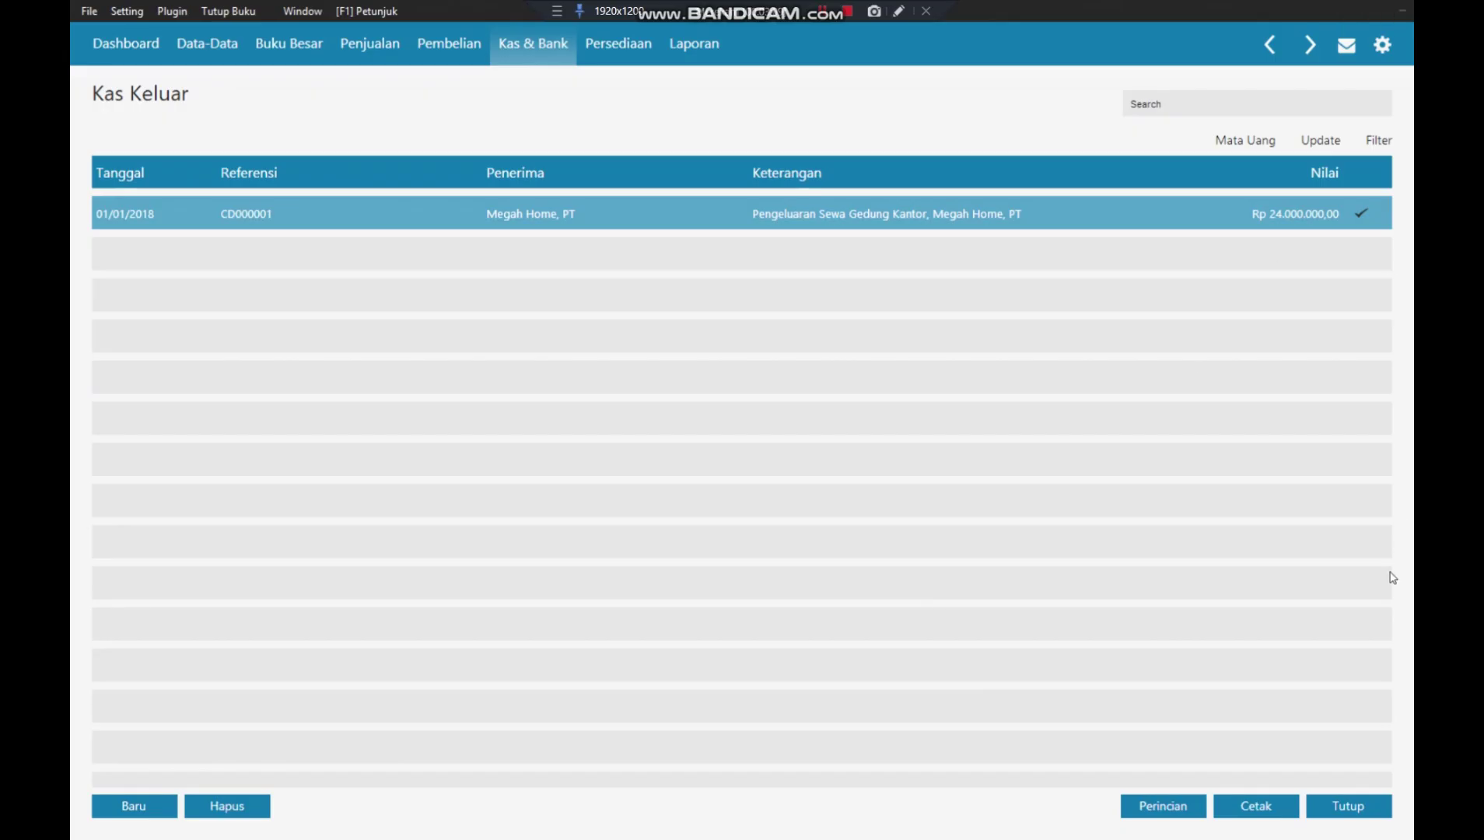
- Close the cash-out list and start a new purchase invoice from Pembelian, showing the vendor list
{"action": "left_click", "coordinate": [1350, 809]}
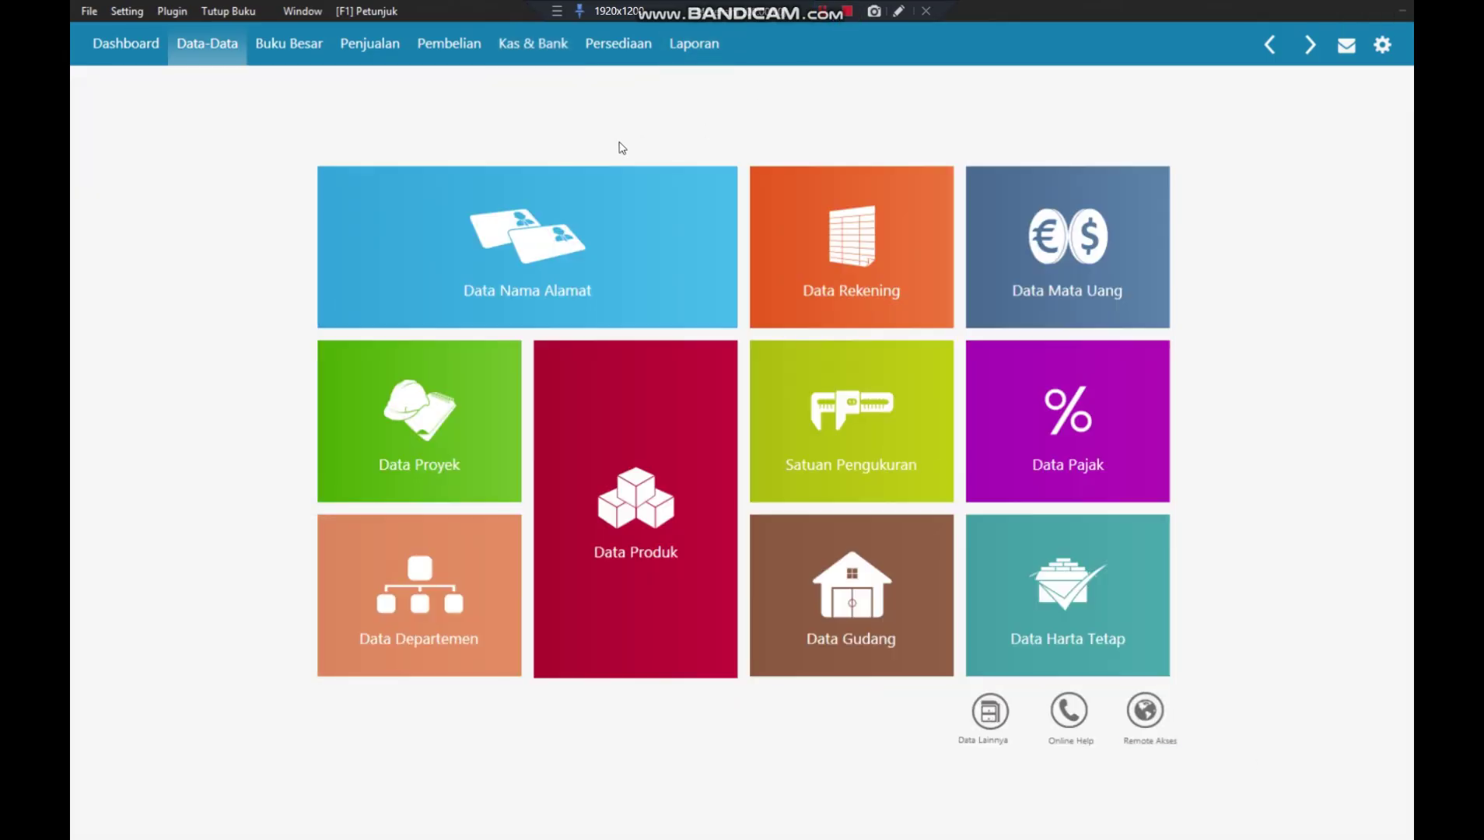
{"action": "left_click", "coordinate": [454, 49]}
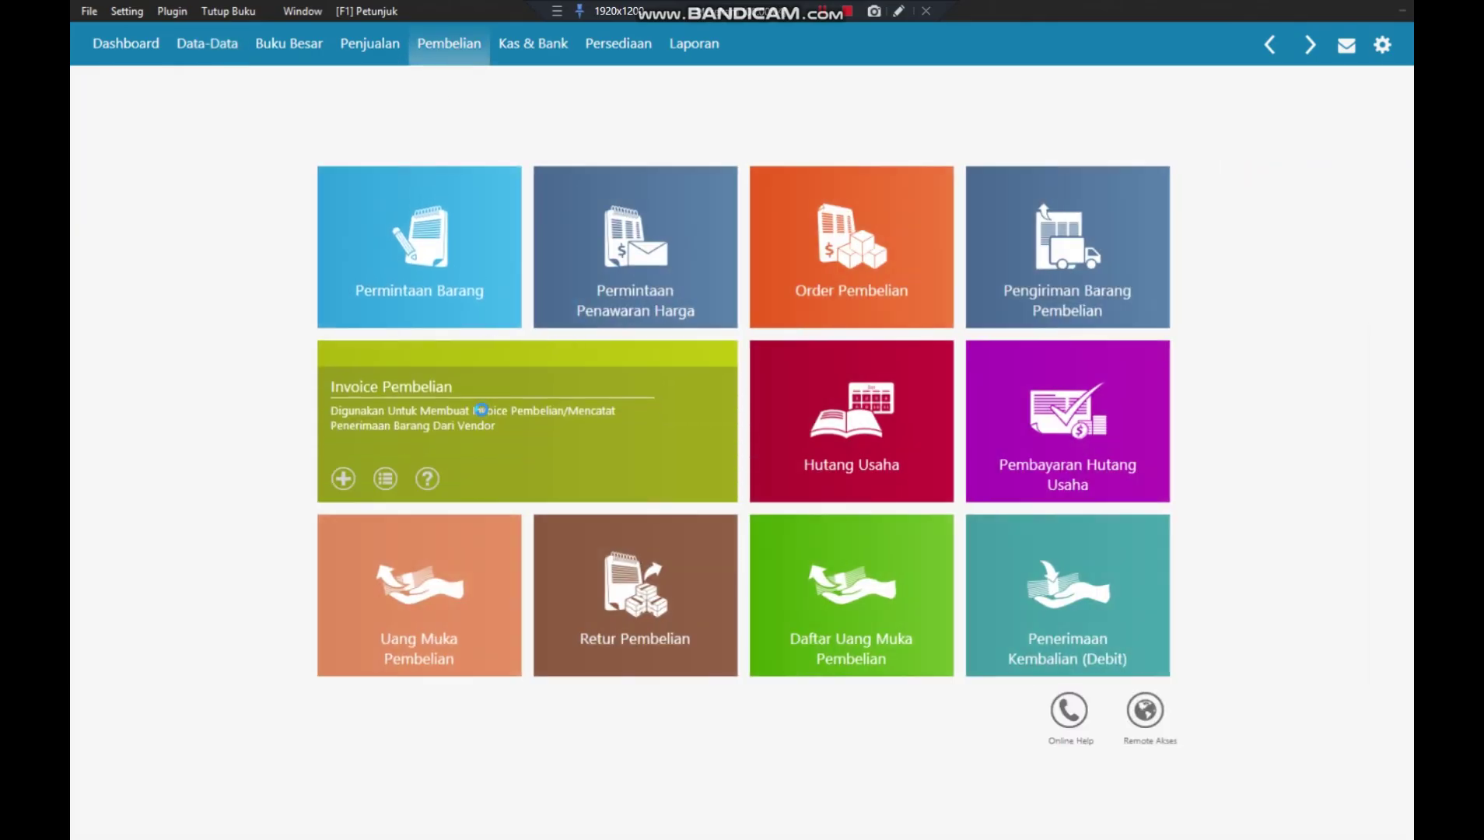
{"action": "left_click", "coordinate": [482, 418]}
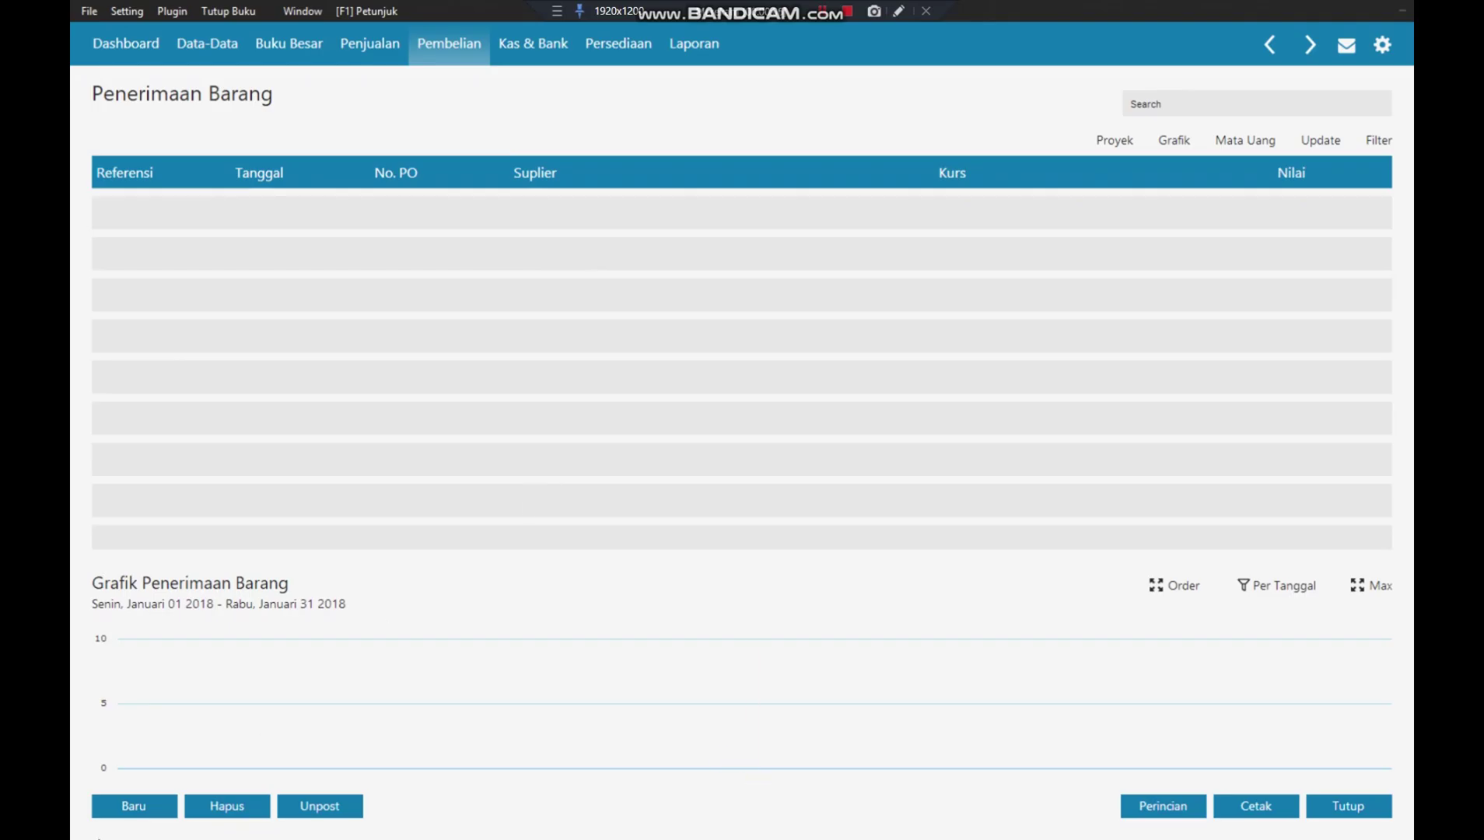
{"action": "left_click", "coordinate": [109, 806]}
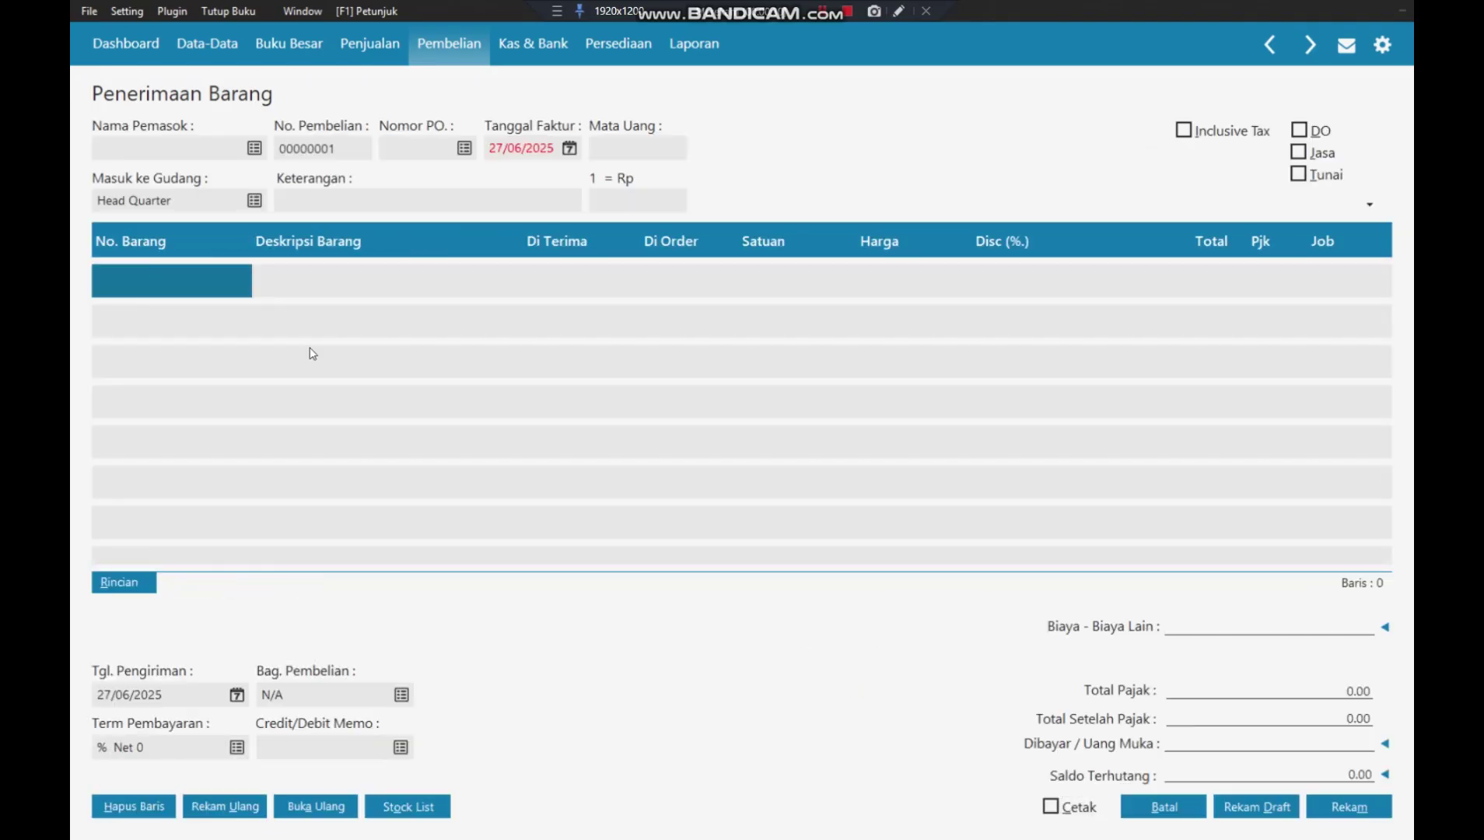
{"action": "left_click", "coordinate": [254, 149]}
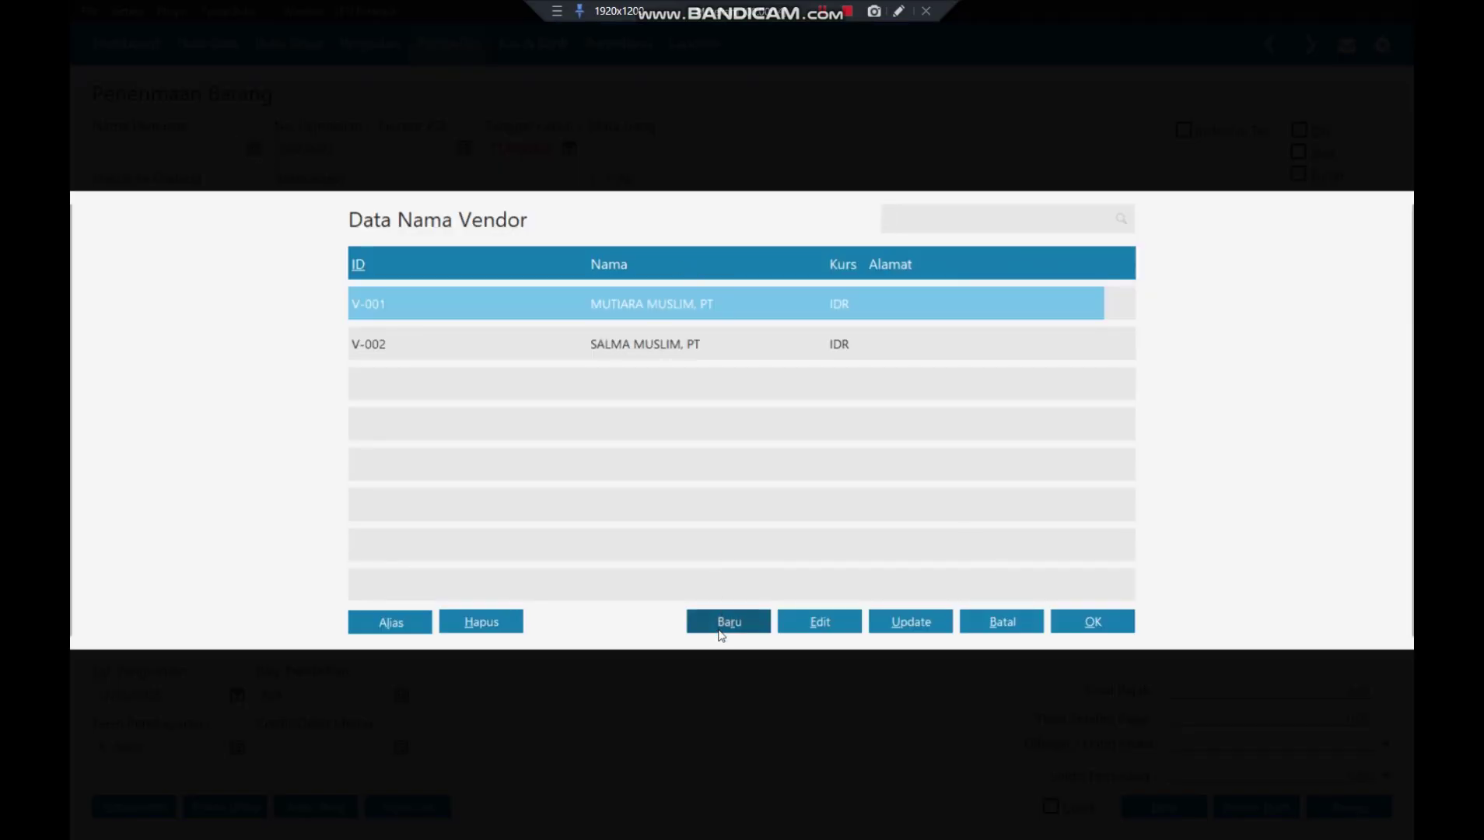
- Start a new Vendor record with ID V-003 and company ELECTRONIC SOLUTION, PT
{"action": "left_click", "coordinate": [720, 622]}
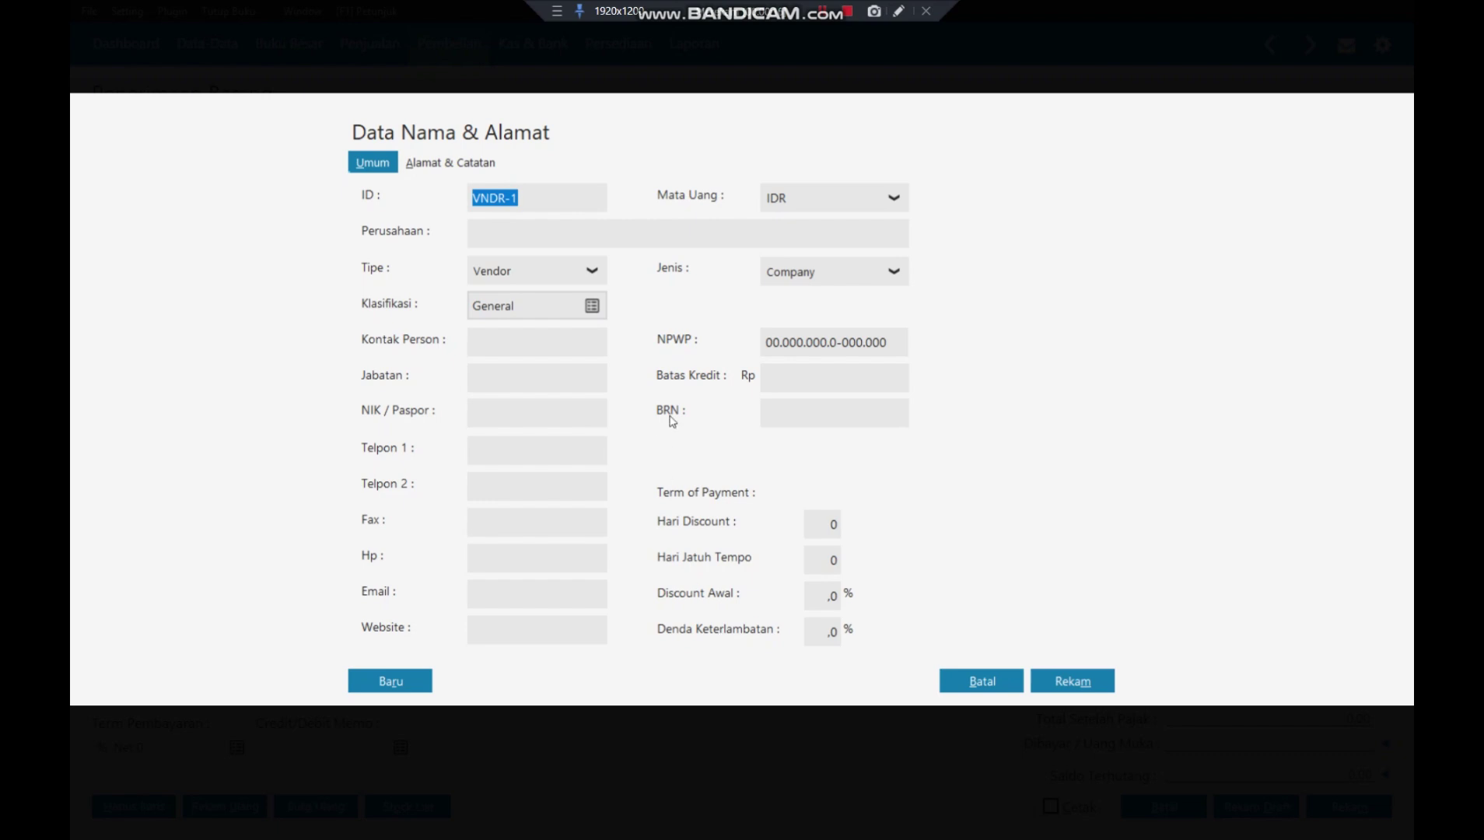
{"action": "type", "text": "v"}
{"action": "key", "text": "BackSpace"}
{"action": "type", "text": "V-003"}
{"action": "left_click", "coordinate": [562, 241]}
{"action": "type", "text": "ELECT"}
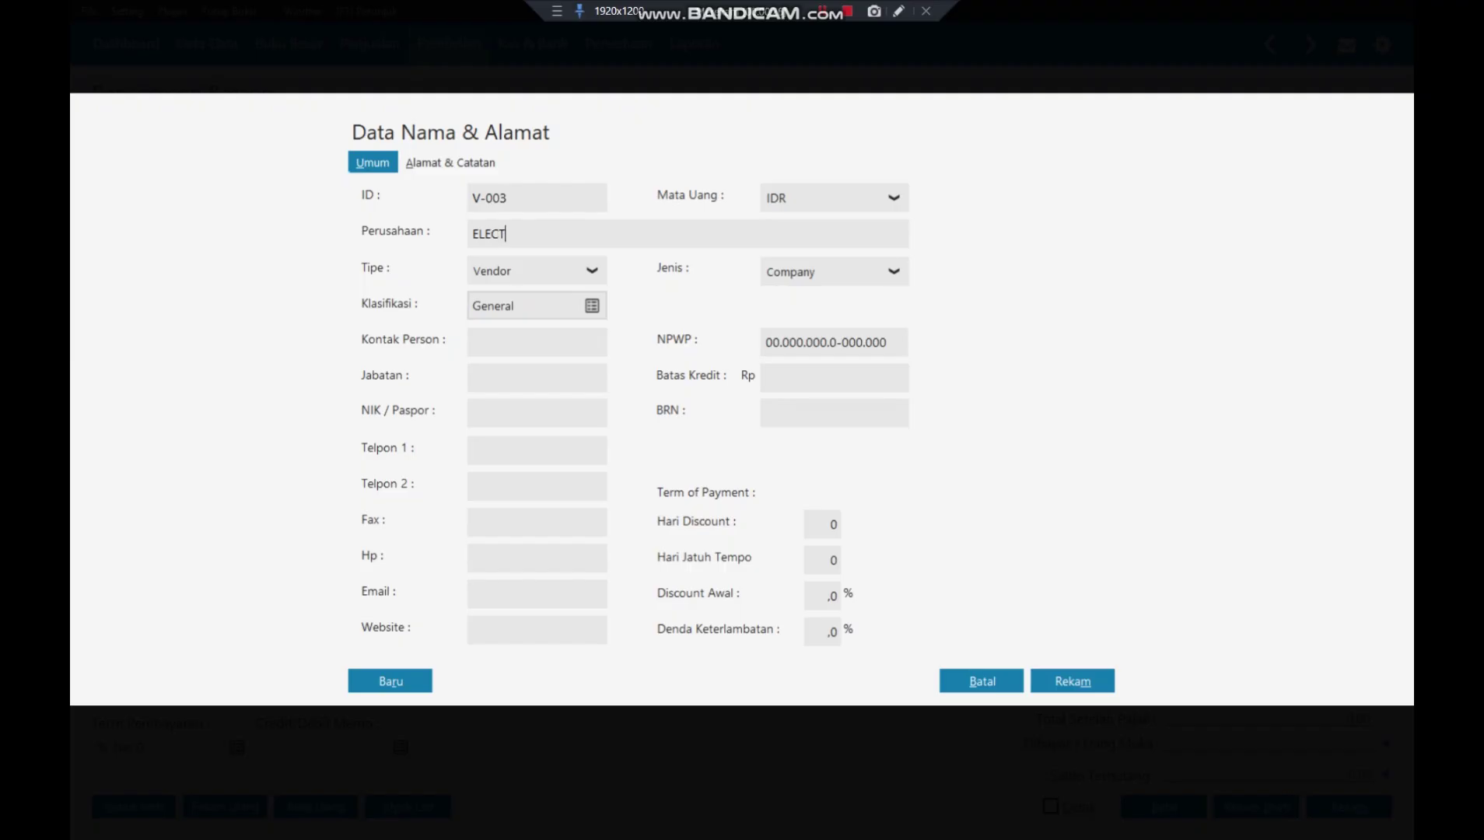
{"action": "type", "text": "RONIC SOLUTION, PT"}
{"action": "left_click", "coordinate": [540, 334]}
{"action": "left_click", "coordinate": [590, 274]}
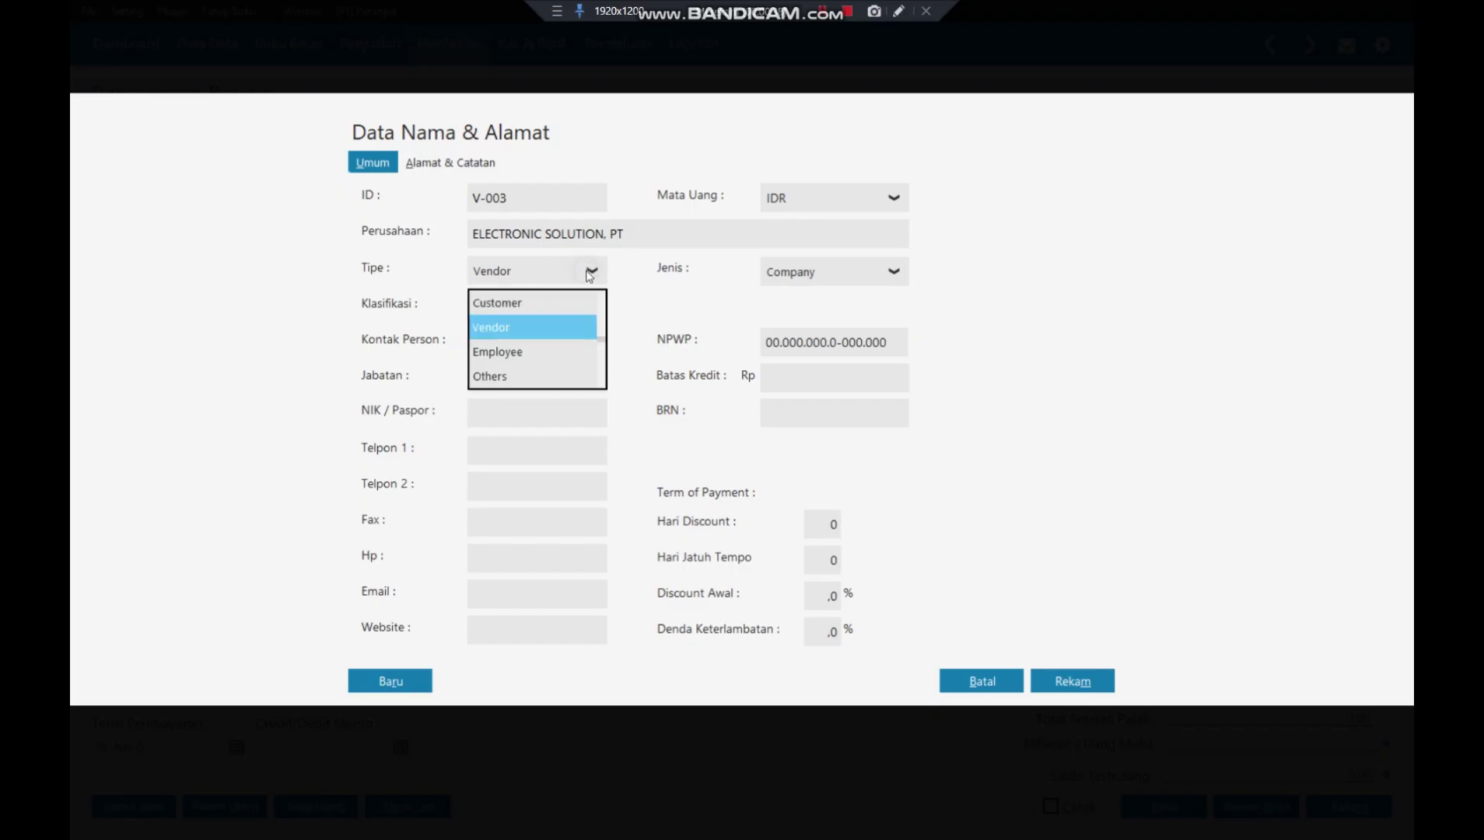
{"action": "left_click", "coordinate": [536, 335]}
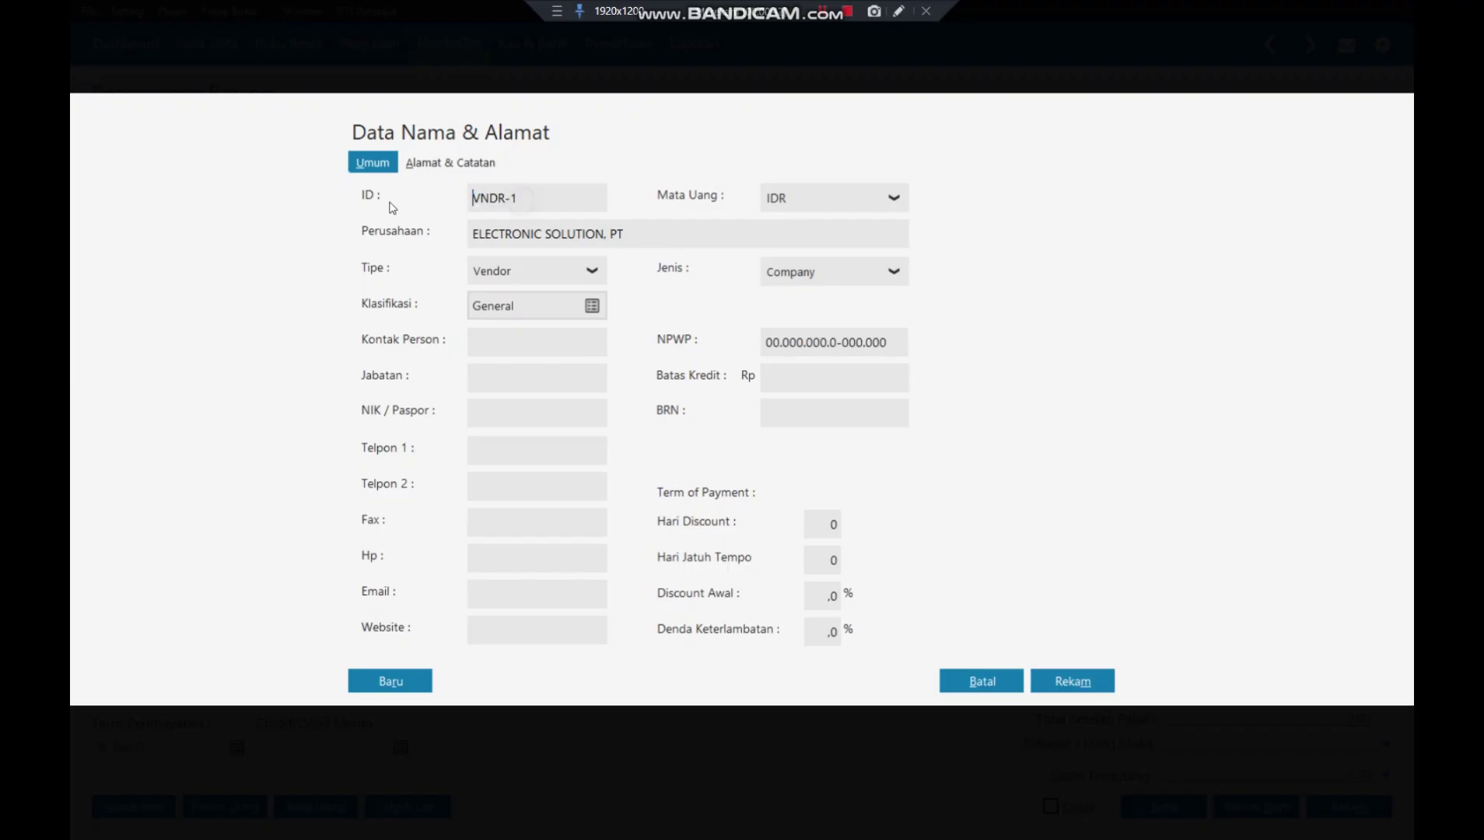
- Restore the reverted ID to V-003, save the vendor without a tax number, and select it
{"action": "double_click", "coordinate": [503, 200]}
{"action": "left_click", "coordinate": [542, 201]}
{"action": "key", "text": "BackSpace"}
{"action": "key", "text": "BackSpace"}
{"action": "key", "text": "BackSpace"}
{"action": "key", "text": "BackSpace"}
{"action": "key", "text": "BackSpace"}
{"action": "type", "text": "-003"}
{"action": "left_click", "coordinate": [544, 348]}
{"action": "left_click", "coordinate": [1077, 679]}
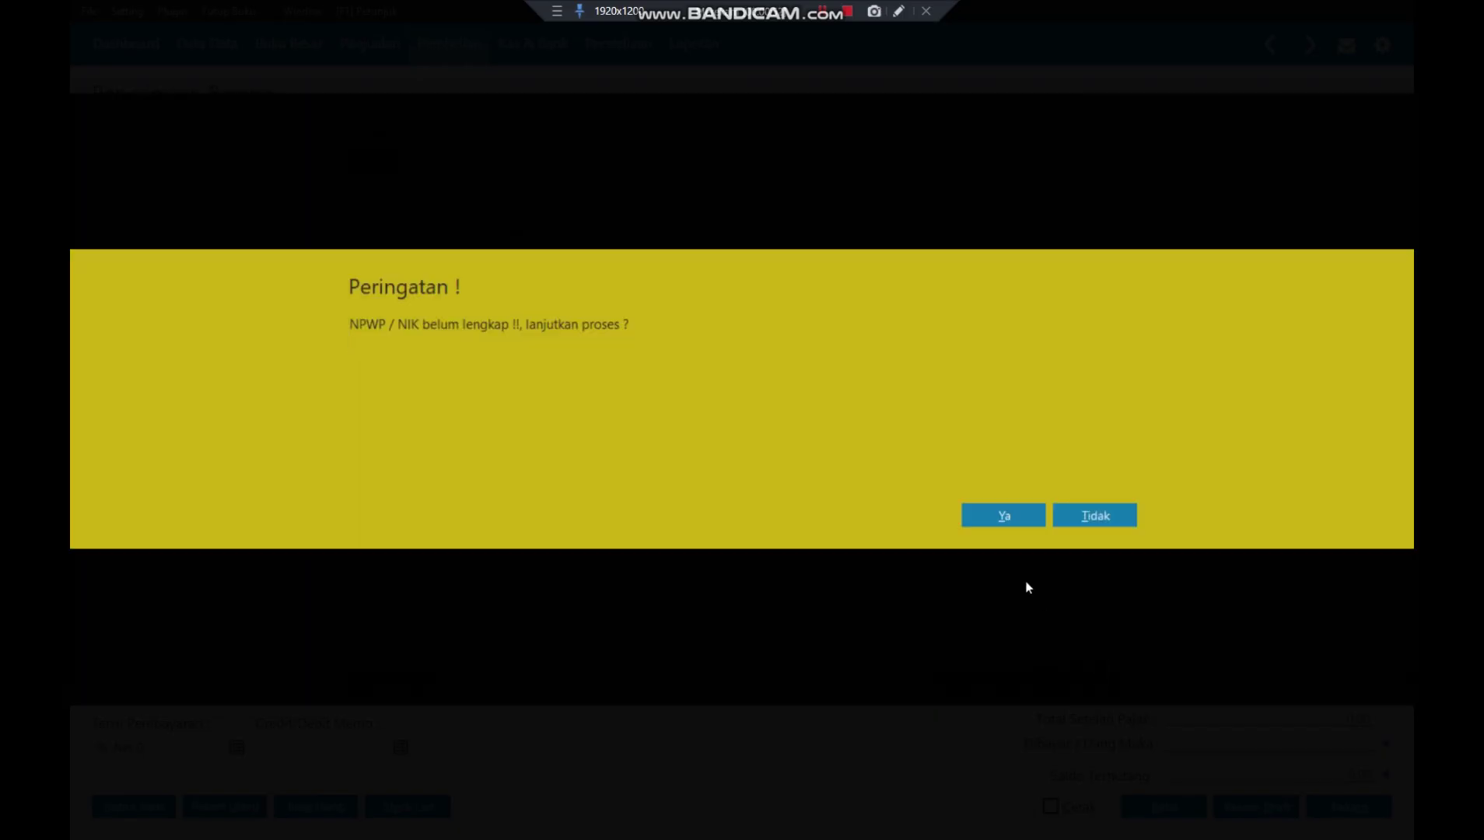
{"action": "left_click", "coordinate": [1003, 515]}
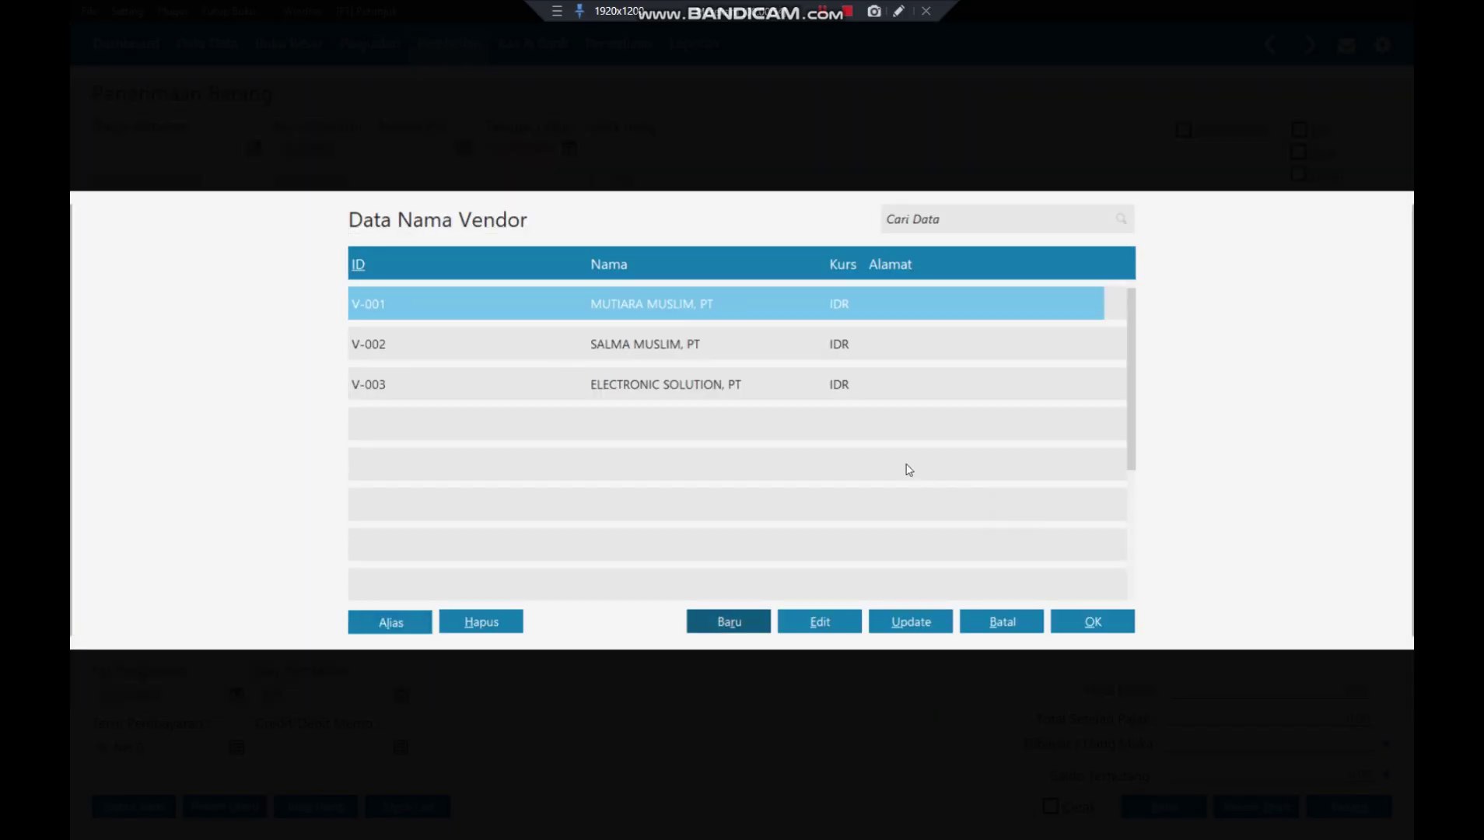
{"action": "left_click", "coordinate": [774, 382]}
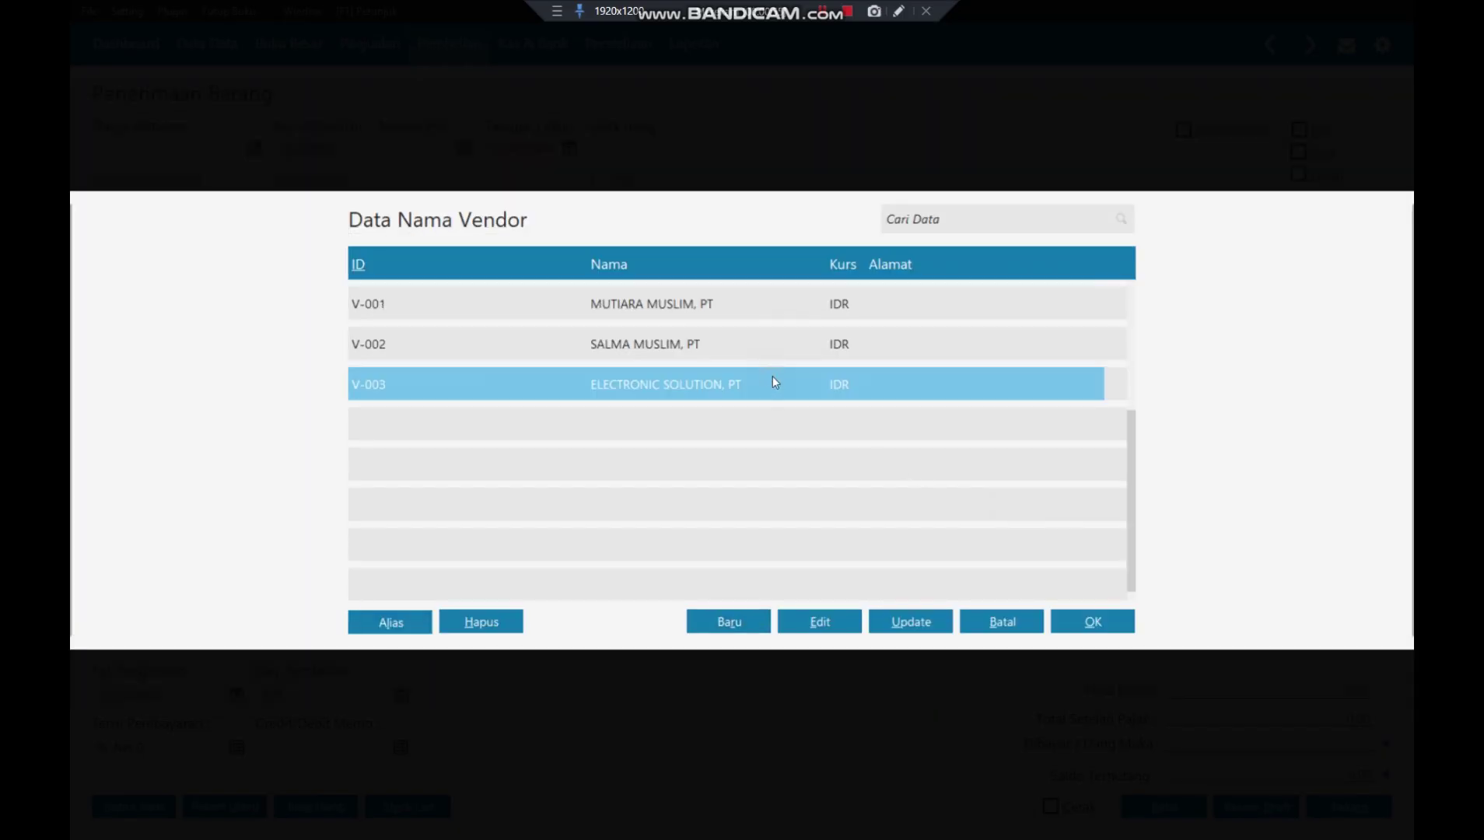
- Use ELECTRONIC SOLUTION, PT as supplier and set the invoice date to 02/01/2018
{"action": "left_click", "coordinate": [1095, 622]}
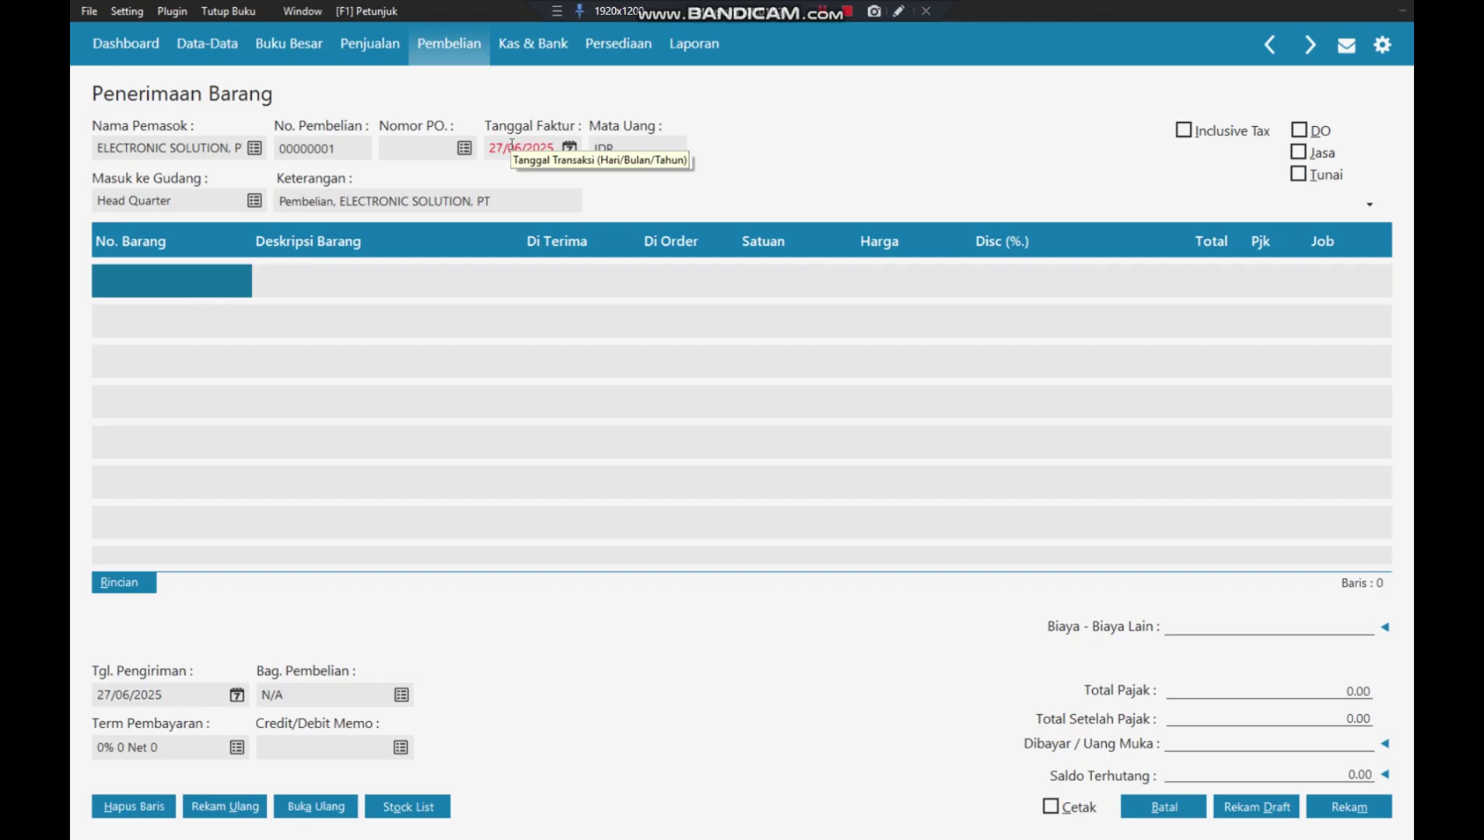
{"action": "left_click", "coordinate": [512, 145]}
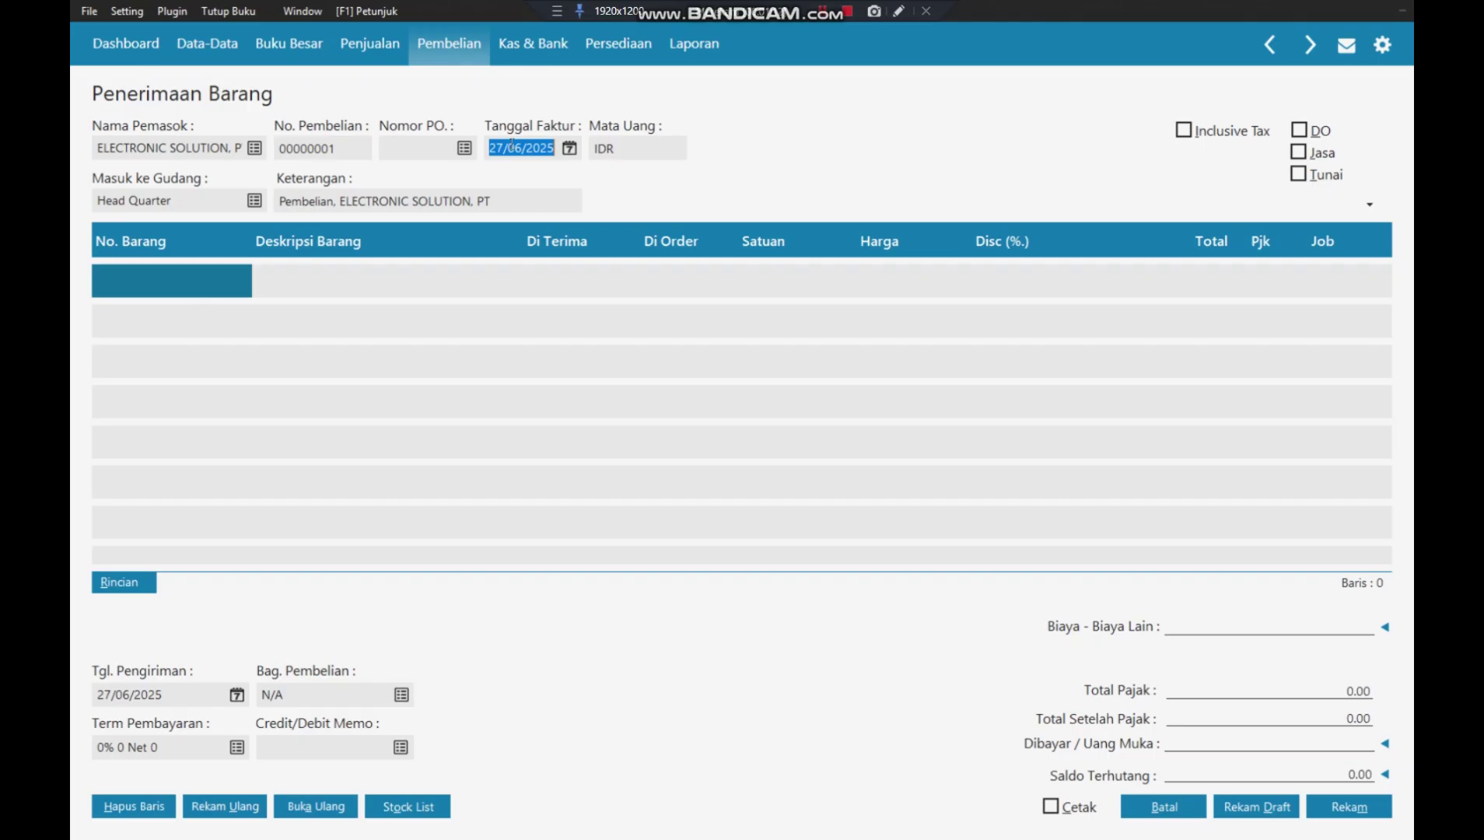
{"action": "type", "text": "0"}
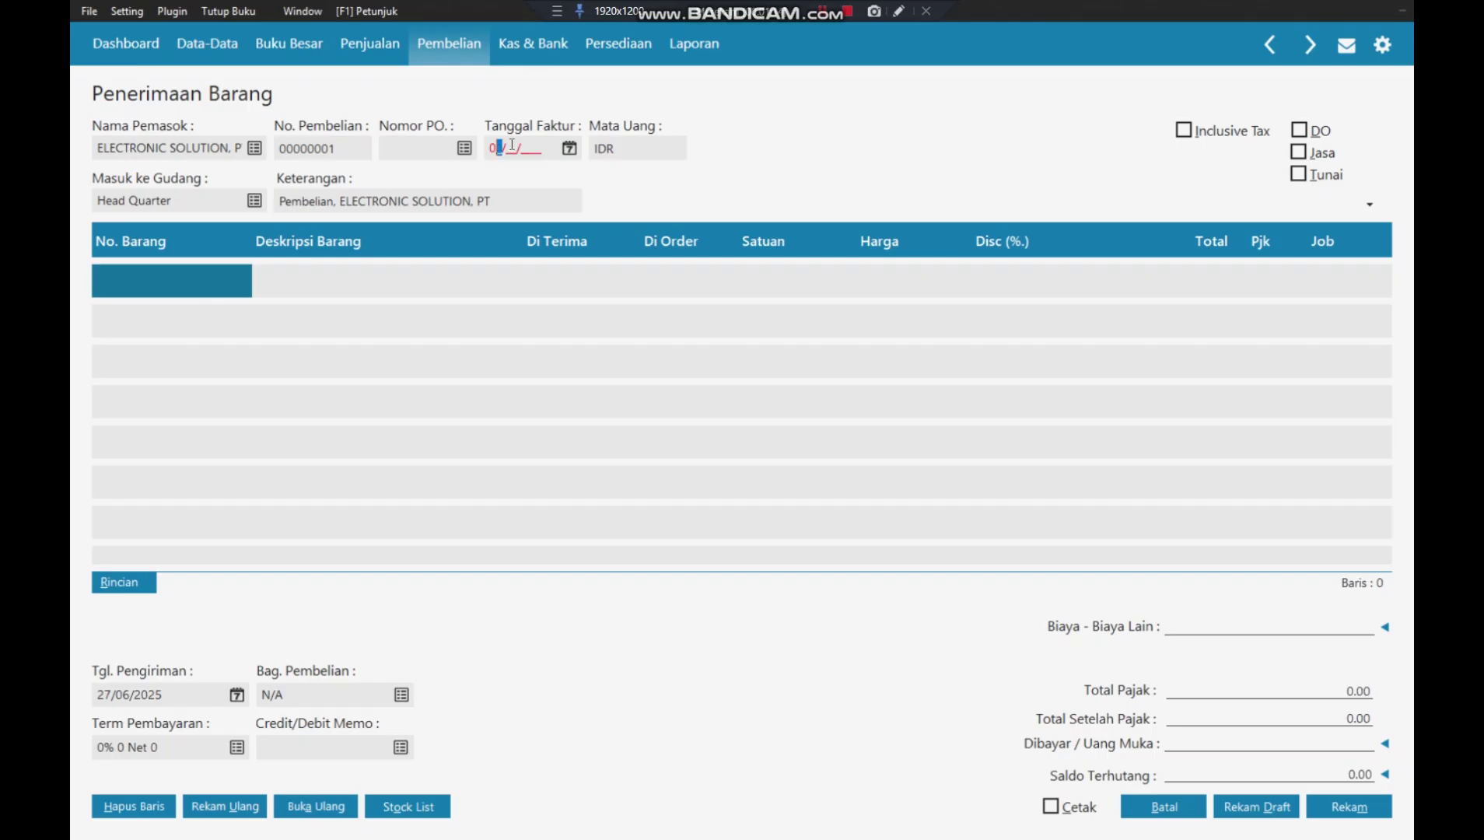
{"action": "type", "text": "2/01/2018"}
- Insert 'Laptop Toshiba' after Pembelian in the invoice description
{"action": "left_click", "coordinate": [337, 200]}
{"action": "left_click", "coordinate": [337, 201]}
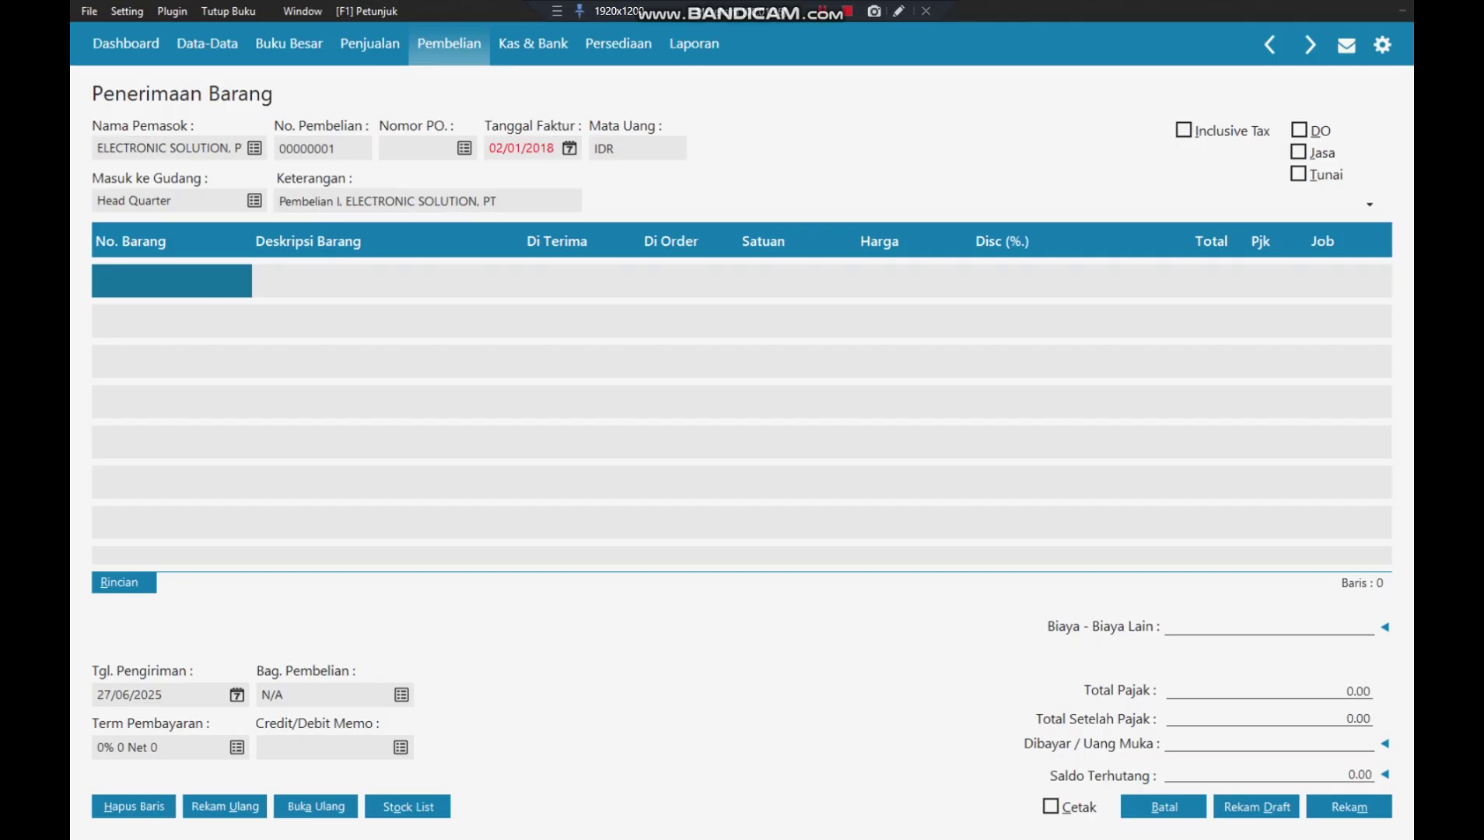
{"action": "type", "text": "La"}
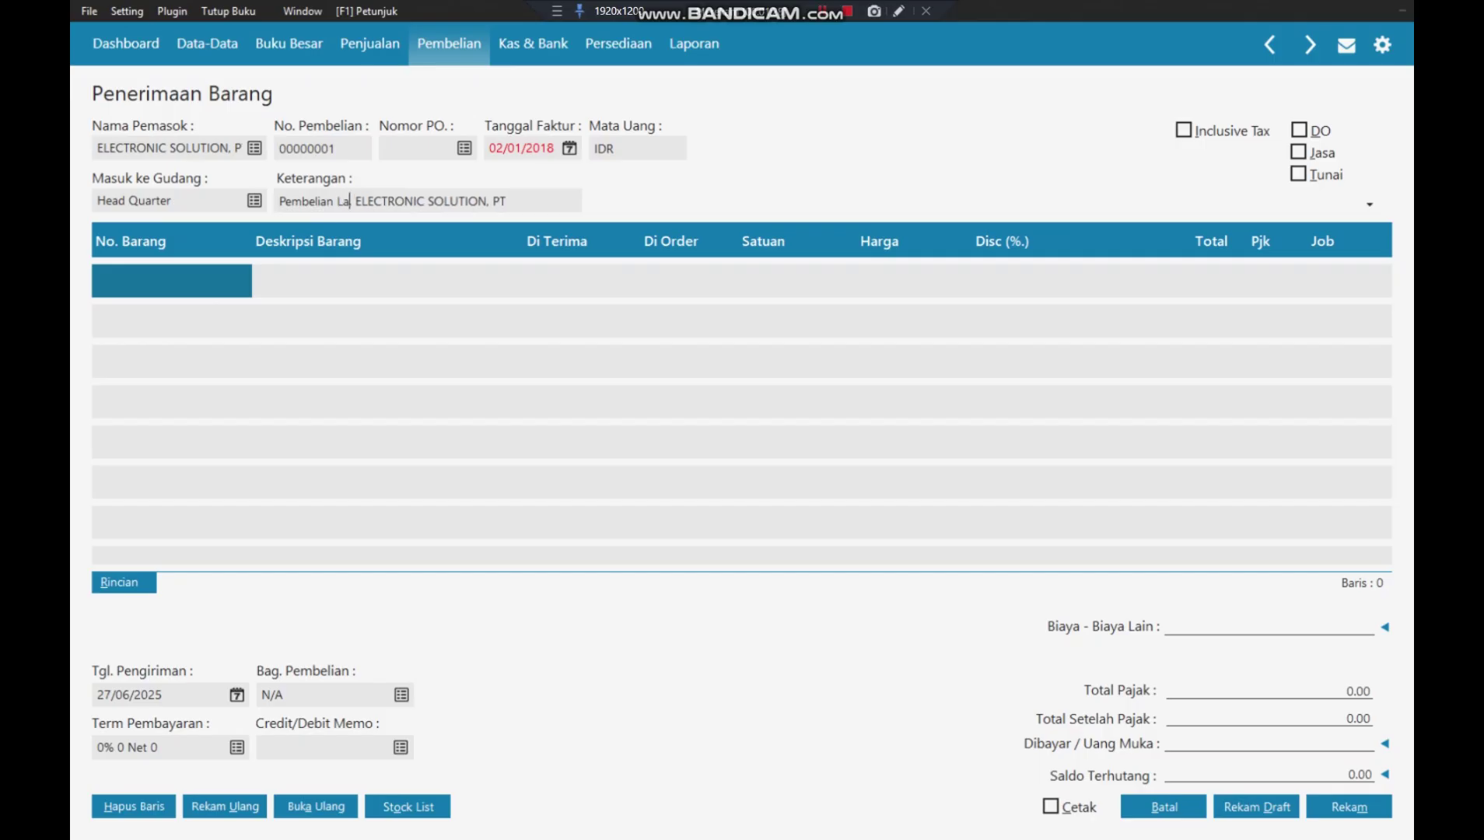
{"action": "type", "text": "ptop Th,"}
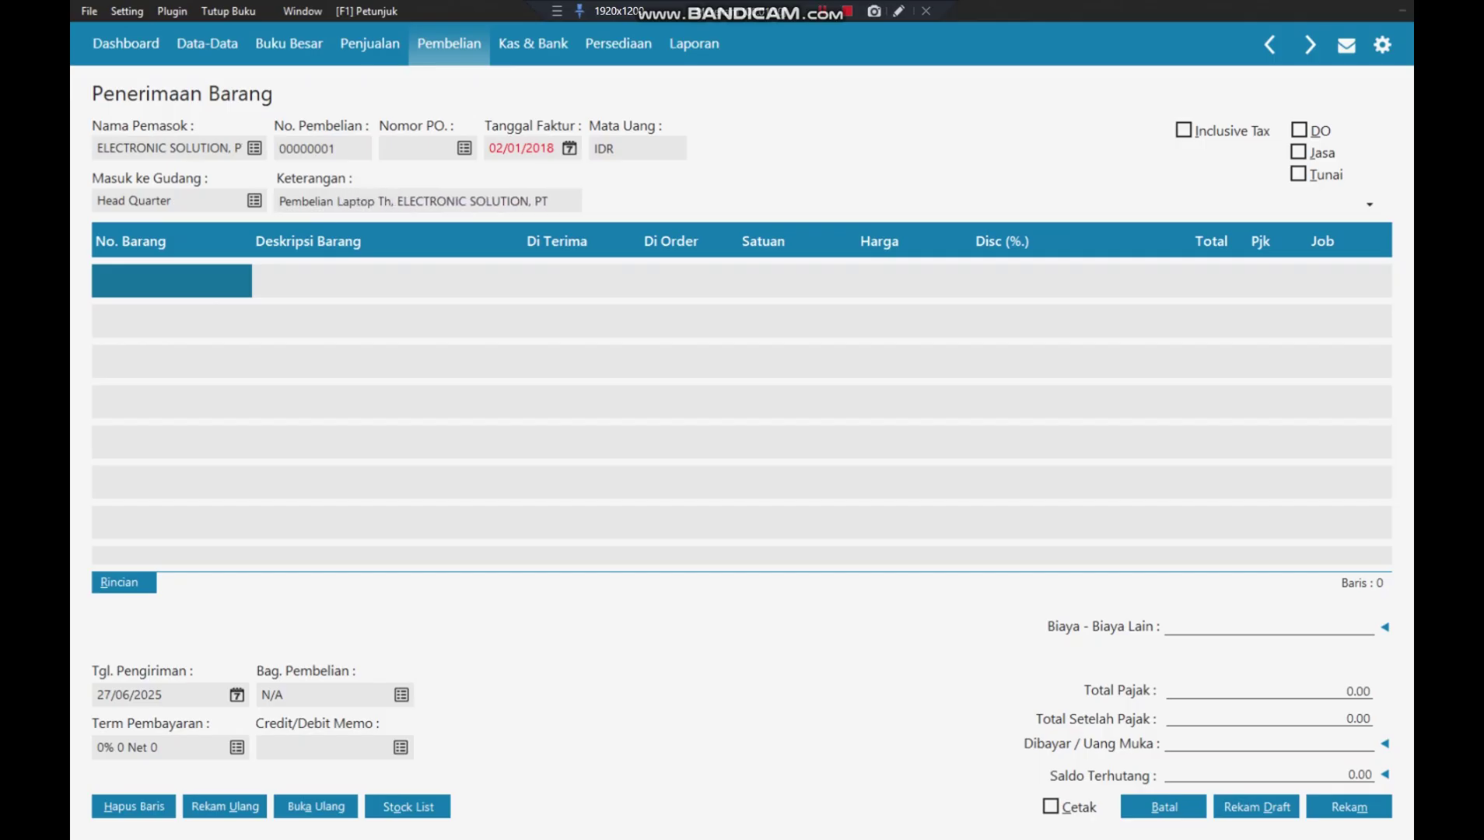
{"action": "key", "text": "BackSpace"}
{"action": "type", "text": "os"}
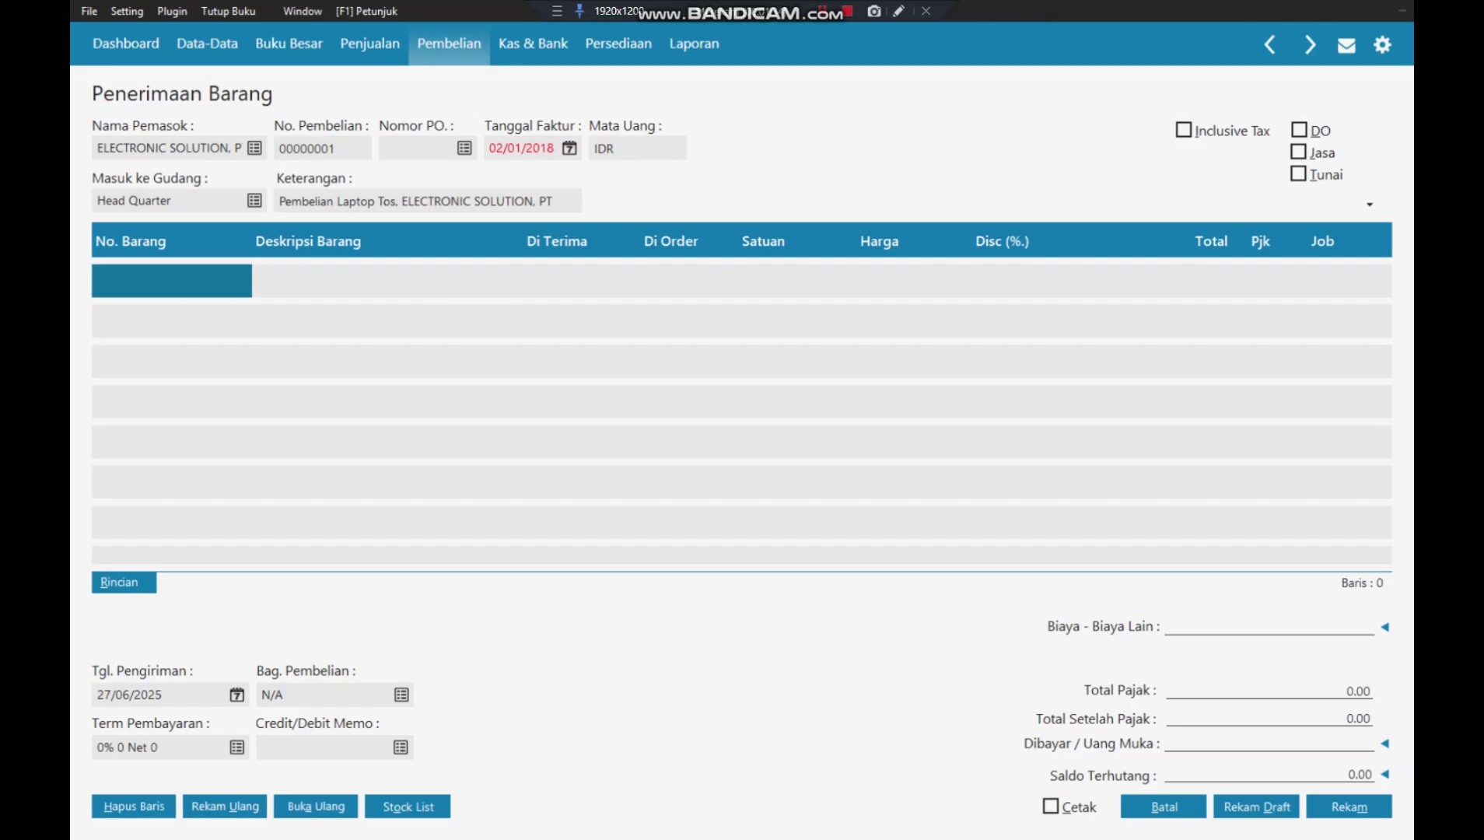
{"action": "type", "text": "hiba"}
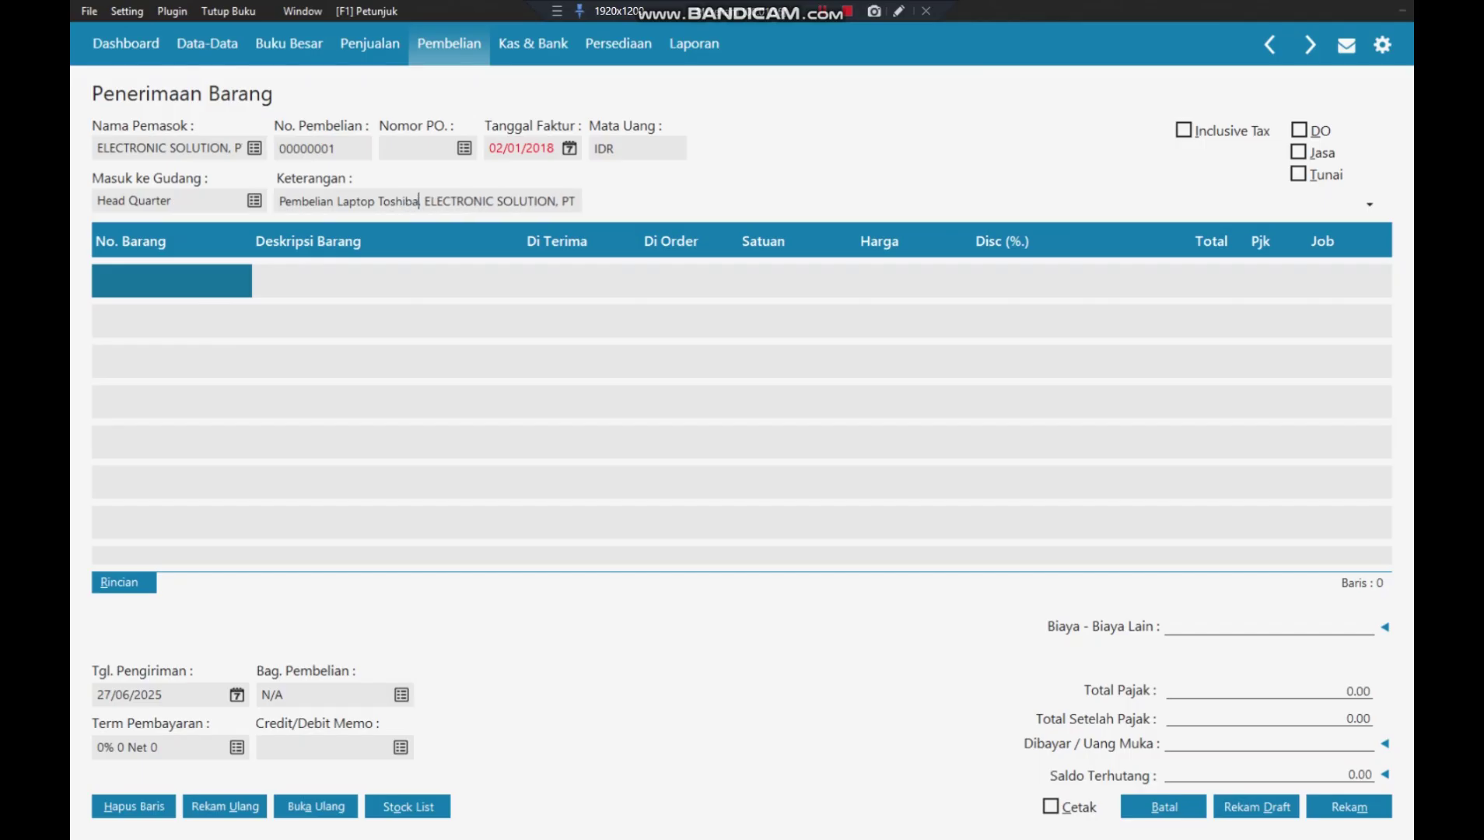
- Switch the invoice to Jasa service lines and code the first line to Mesin & Peralatan (1700-00-030)
{"action": "left_click", "coordinate": [263, 274]}
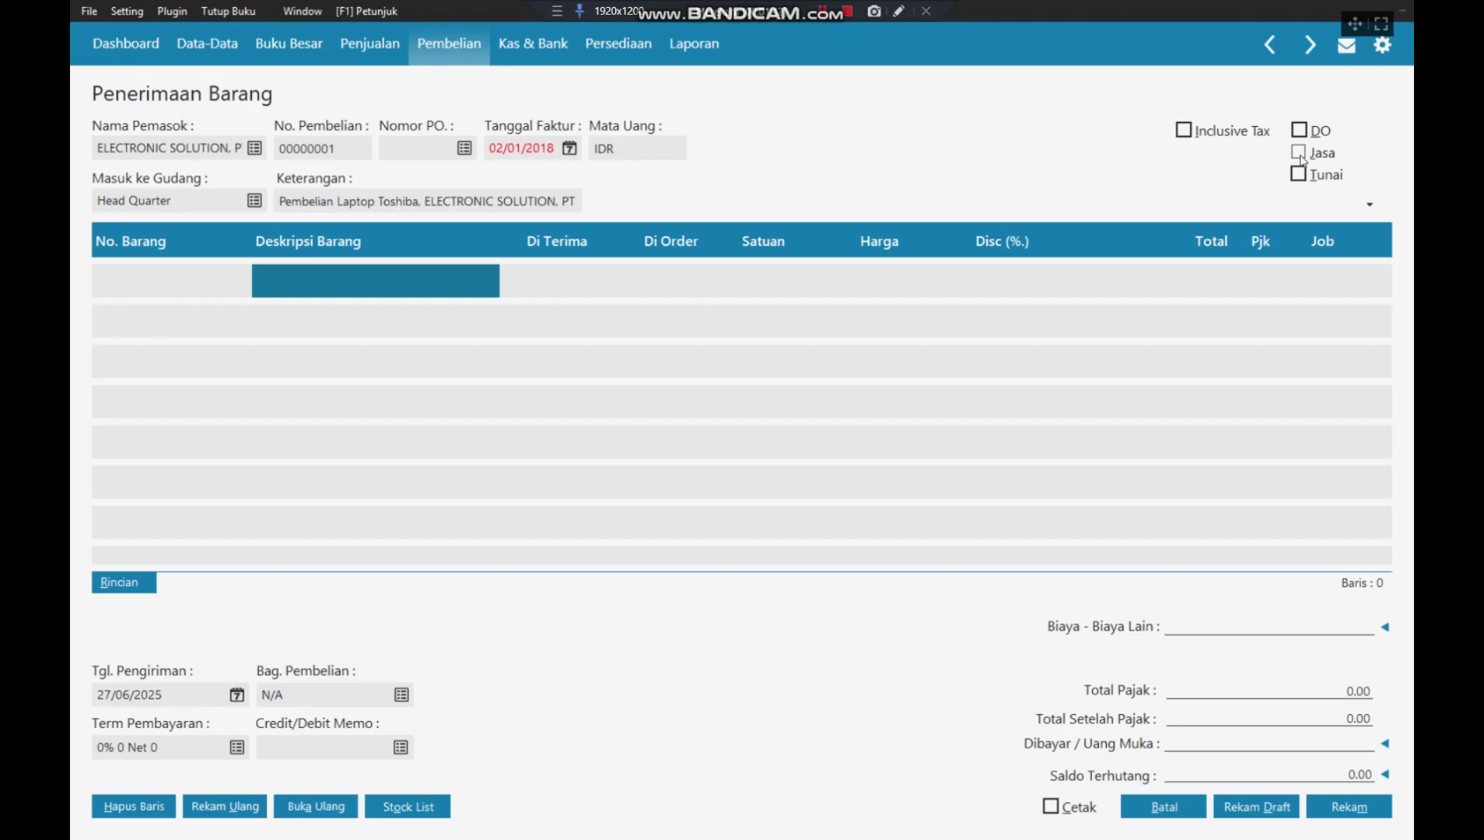
{"action": "left_click", "coordinate": [1299, 153]}
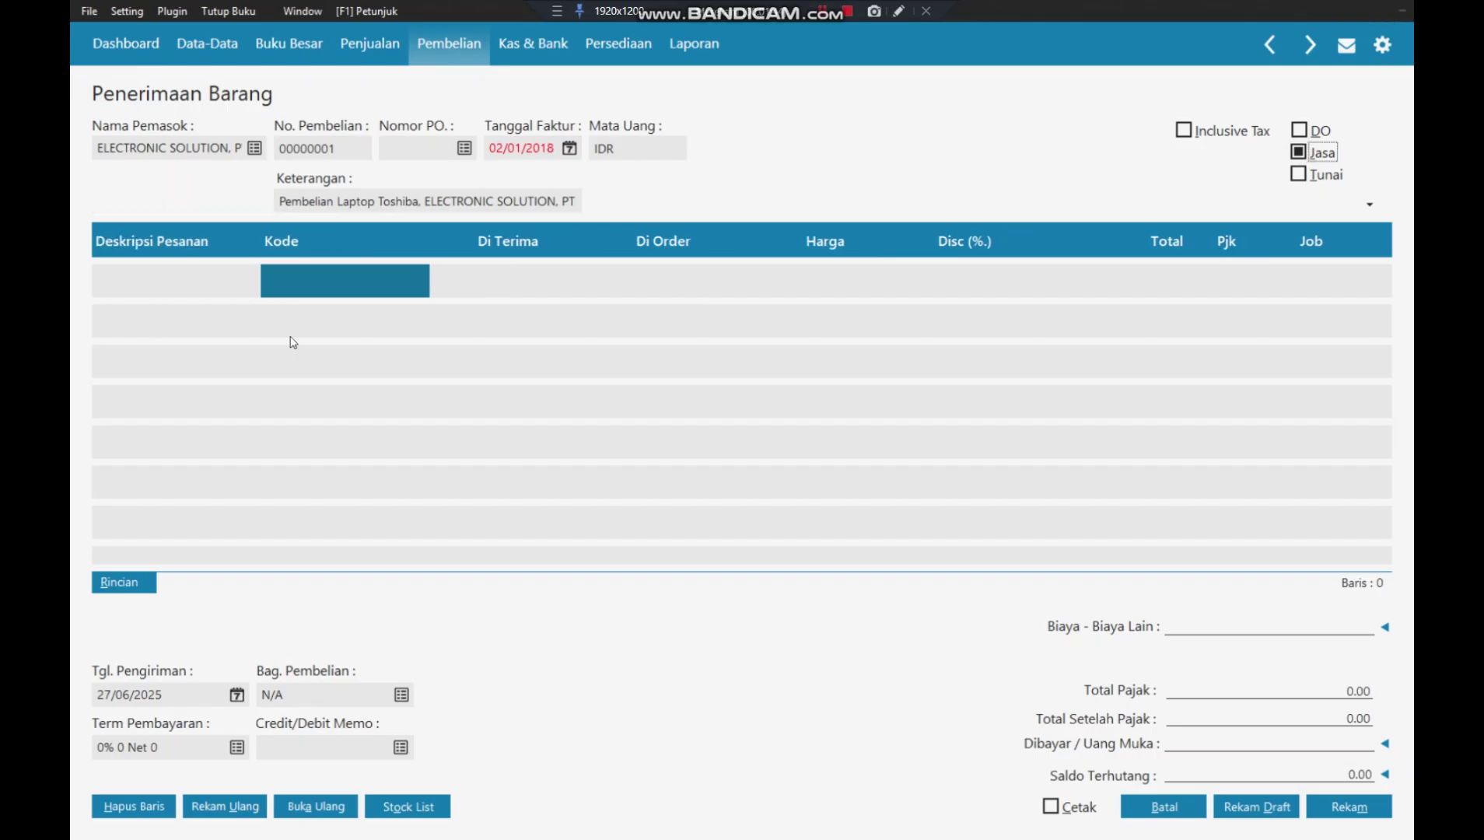
{"action": "double_click", "coordinate": [294, 292]}
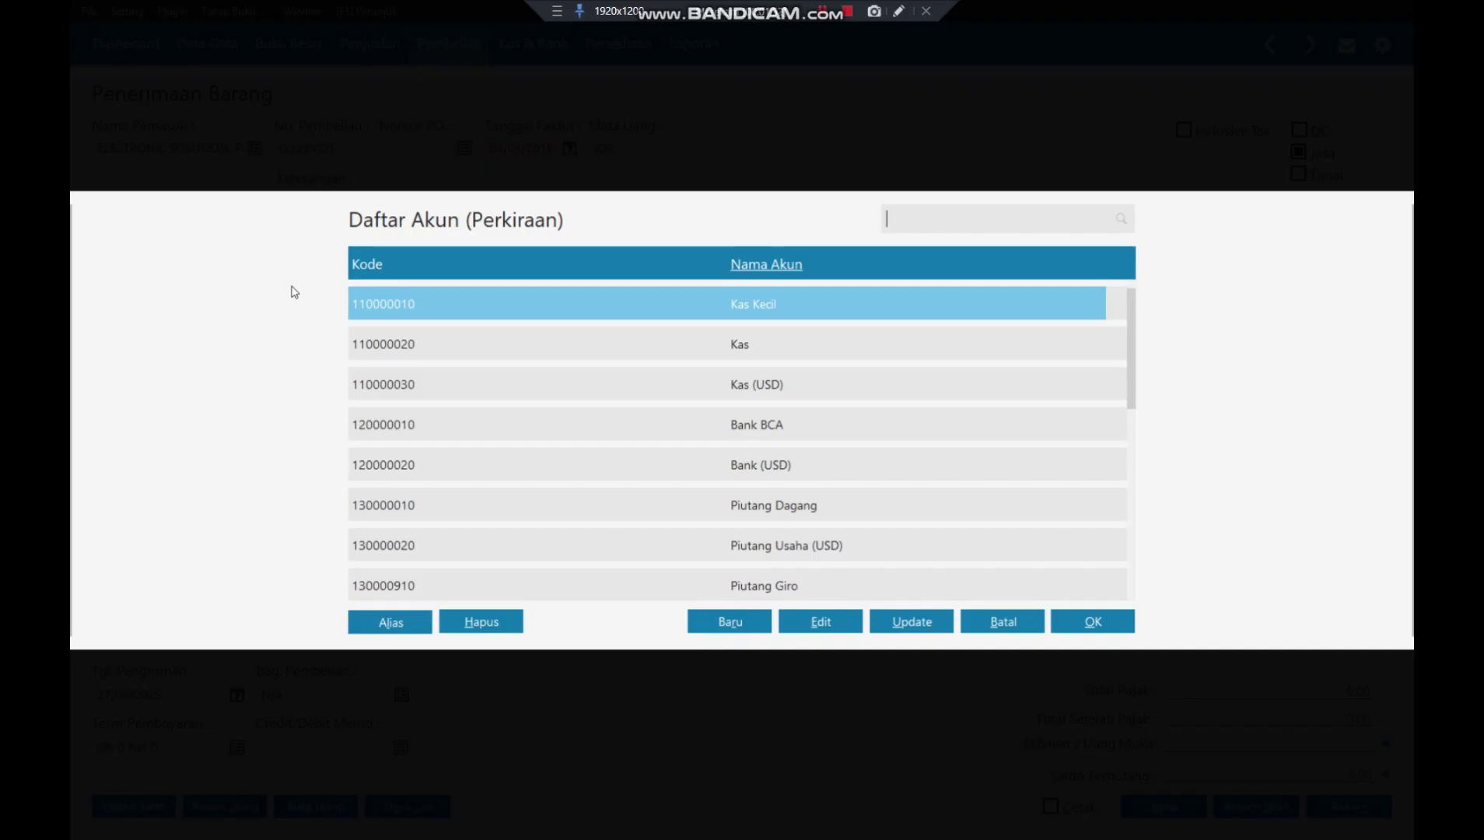
{"action": "type", "text": "mes"}
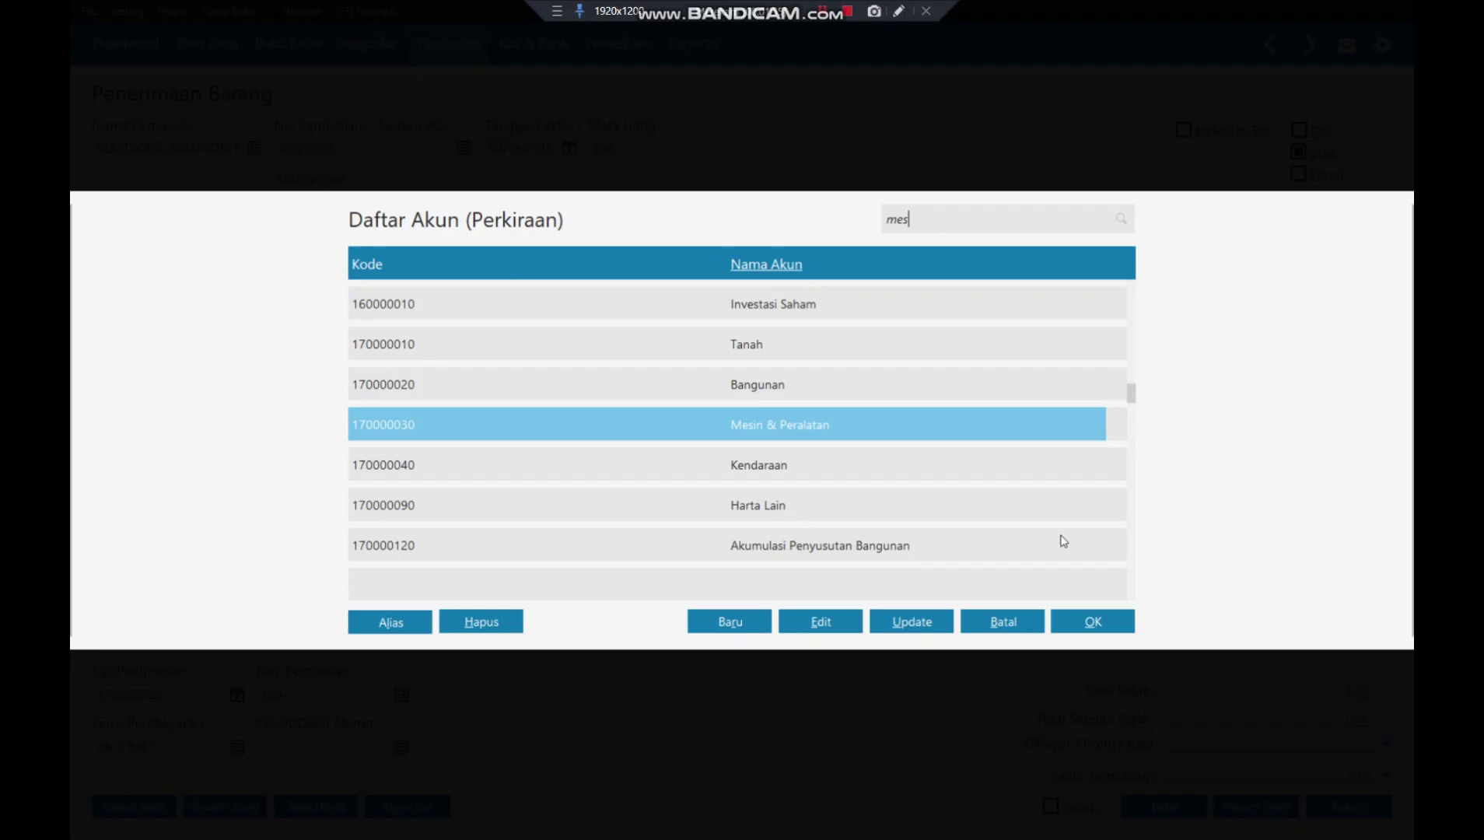
{"action": "left_click", "coordinate": [1077, 621]}
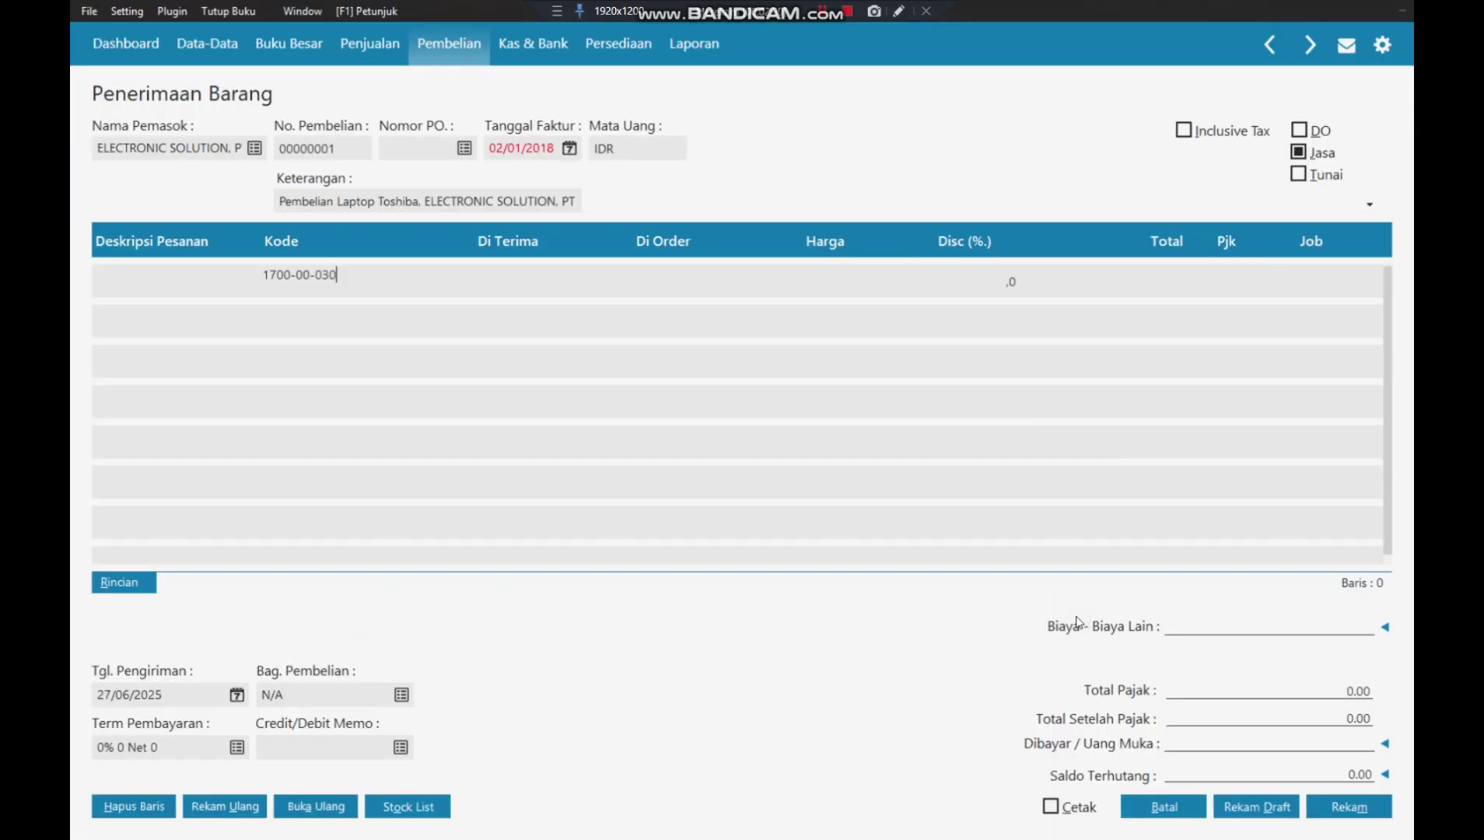
- Describe the first line as 'Laptop Toshiba' and move on to the price
{"action": "left_click", "coordinate": [129, 281]}
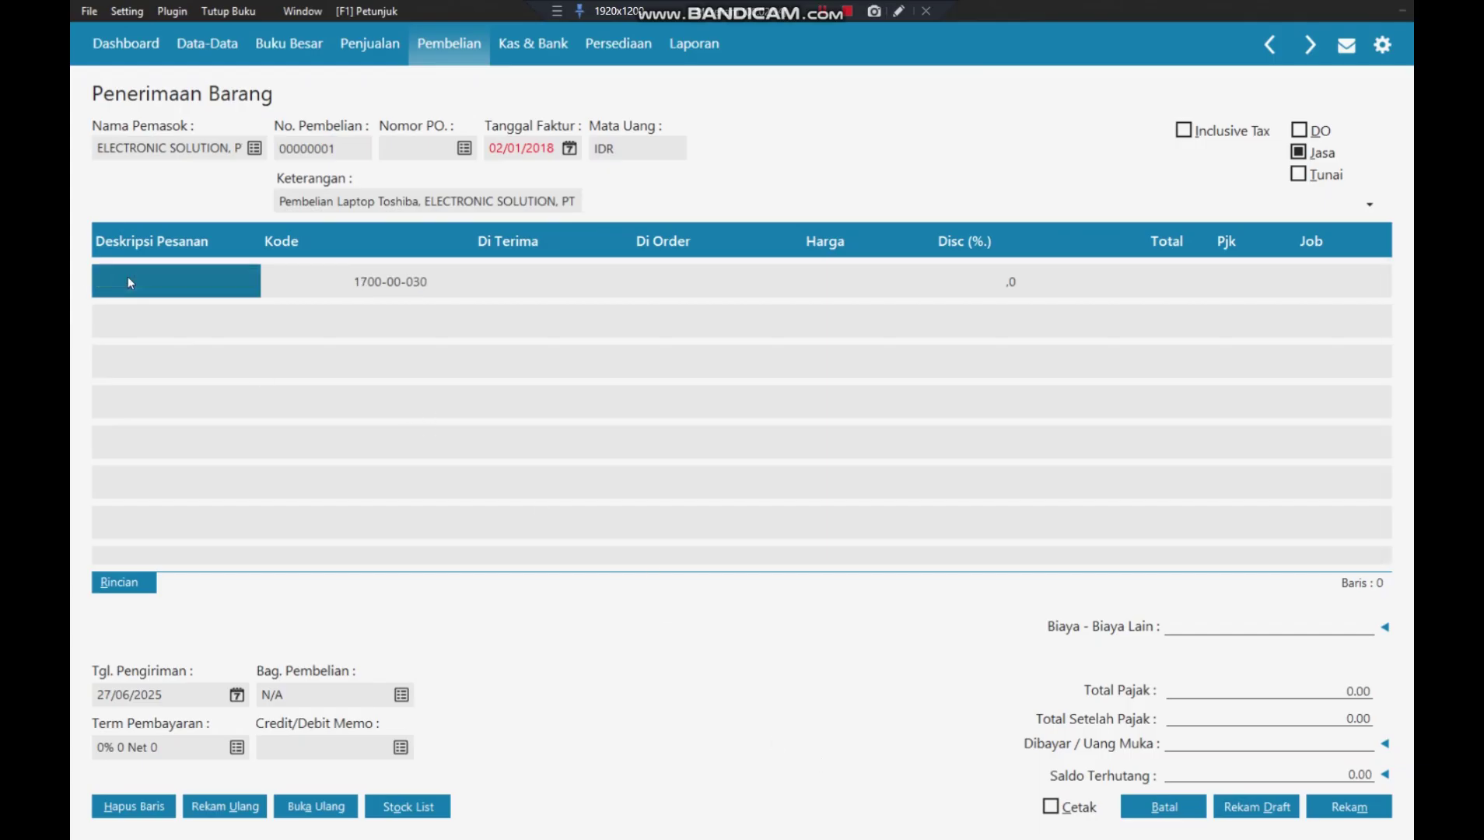
{"action": "left_click", "coordinate": [127, 282]}
{"action": "type", "text": "Lapto"}
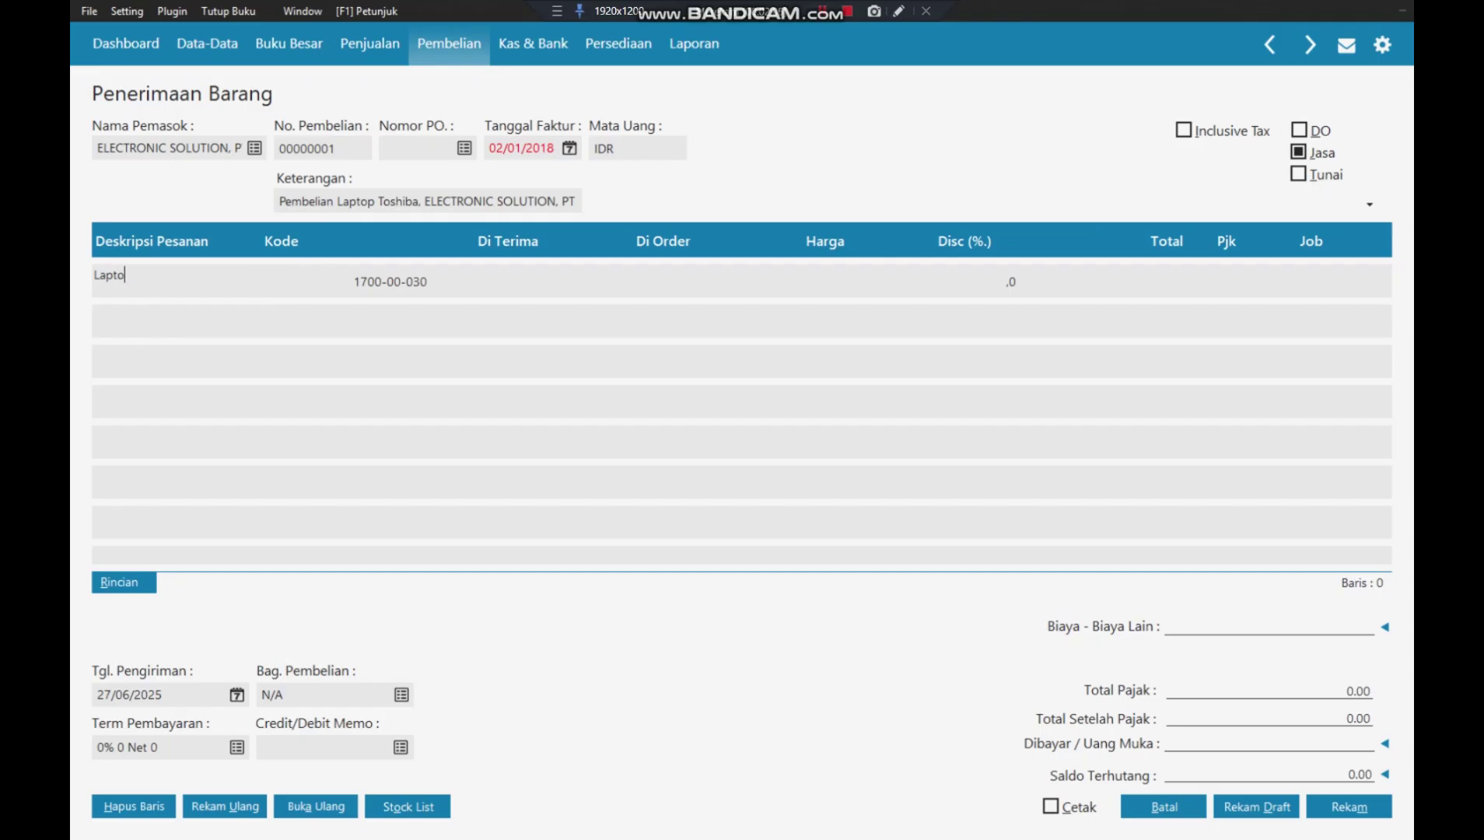
{"action": "type", "text": "p Toshibah"}
{"action": "key", "text": "BackSpace"}
{"action": "key", "text": "Tab"}
{"action": "key", "text": "Tab"}
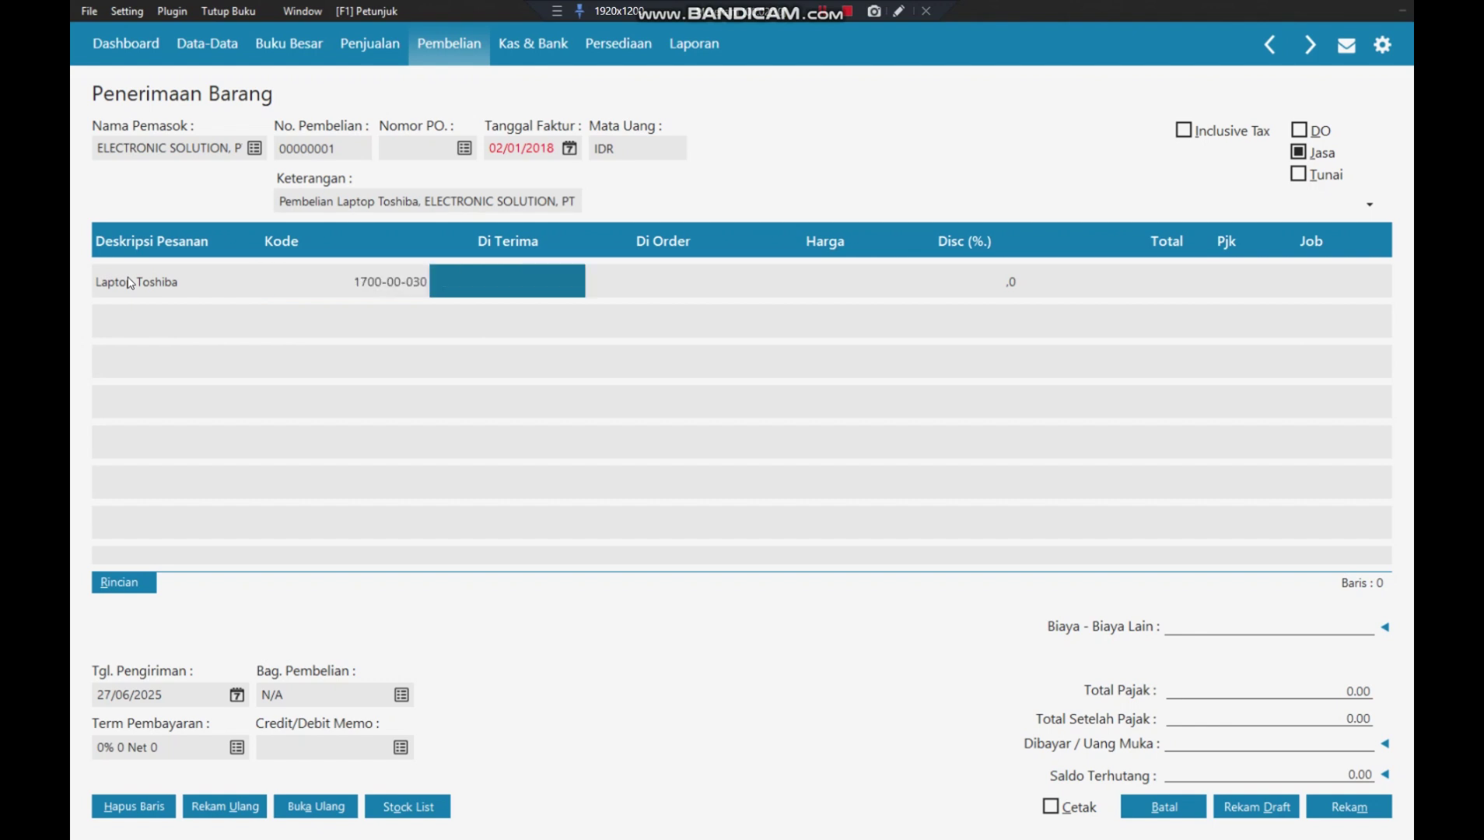
{"action": "key", "text": "Tab"}
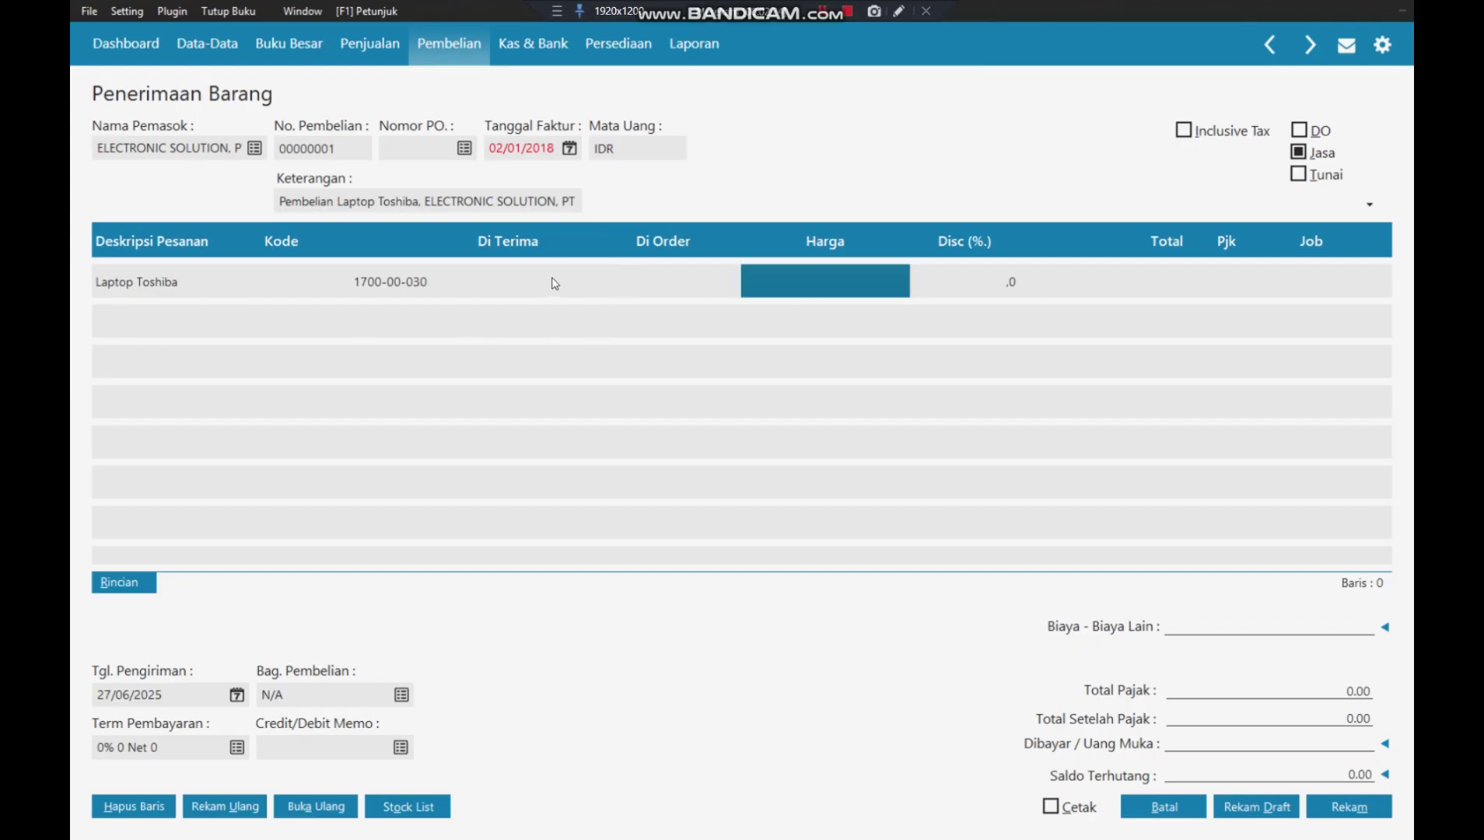
- Give the Laptop Toshiba line quantity 1, price 5000000 and tax code VAT
{"action": "left_click", "coordinate": [510, 280]}
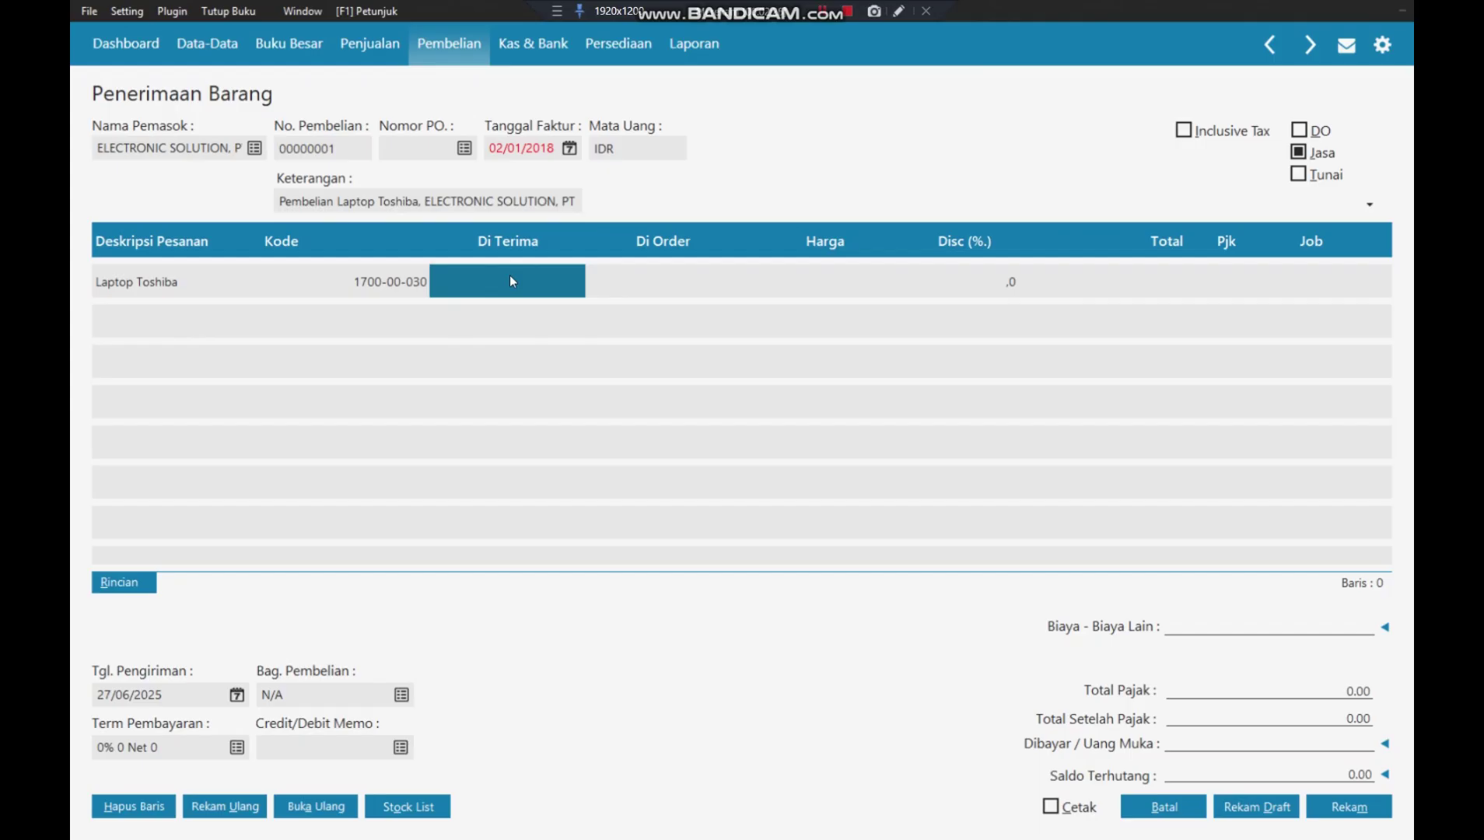
{"action": "type", "text": "1"}
{"action": "key", "text": "Tab"}
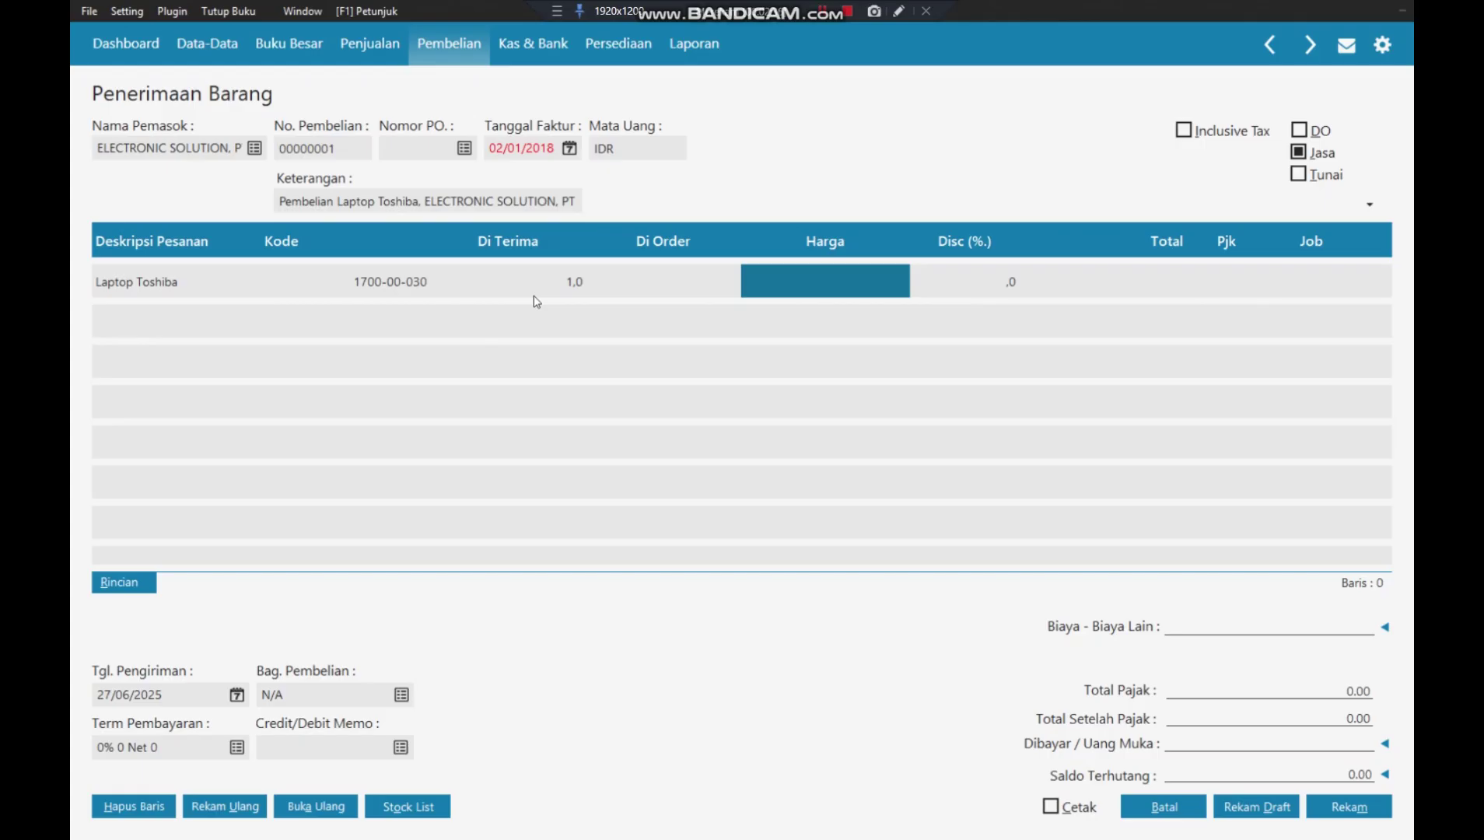
{"action": "type", "text": "5000000"}
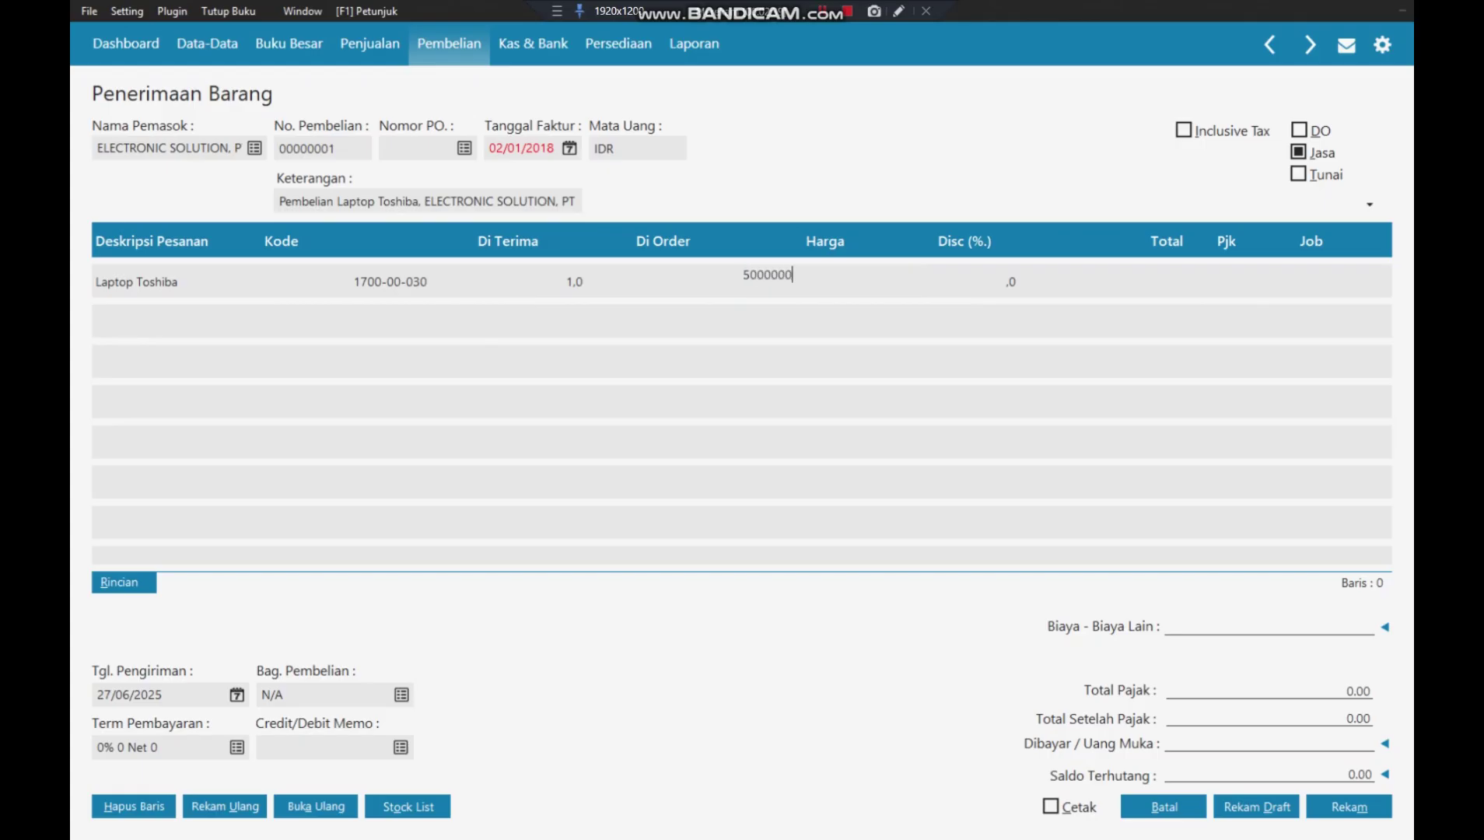
{"action": "key", "text": "Tab"}
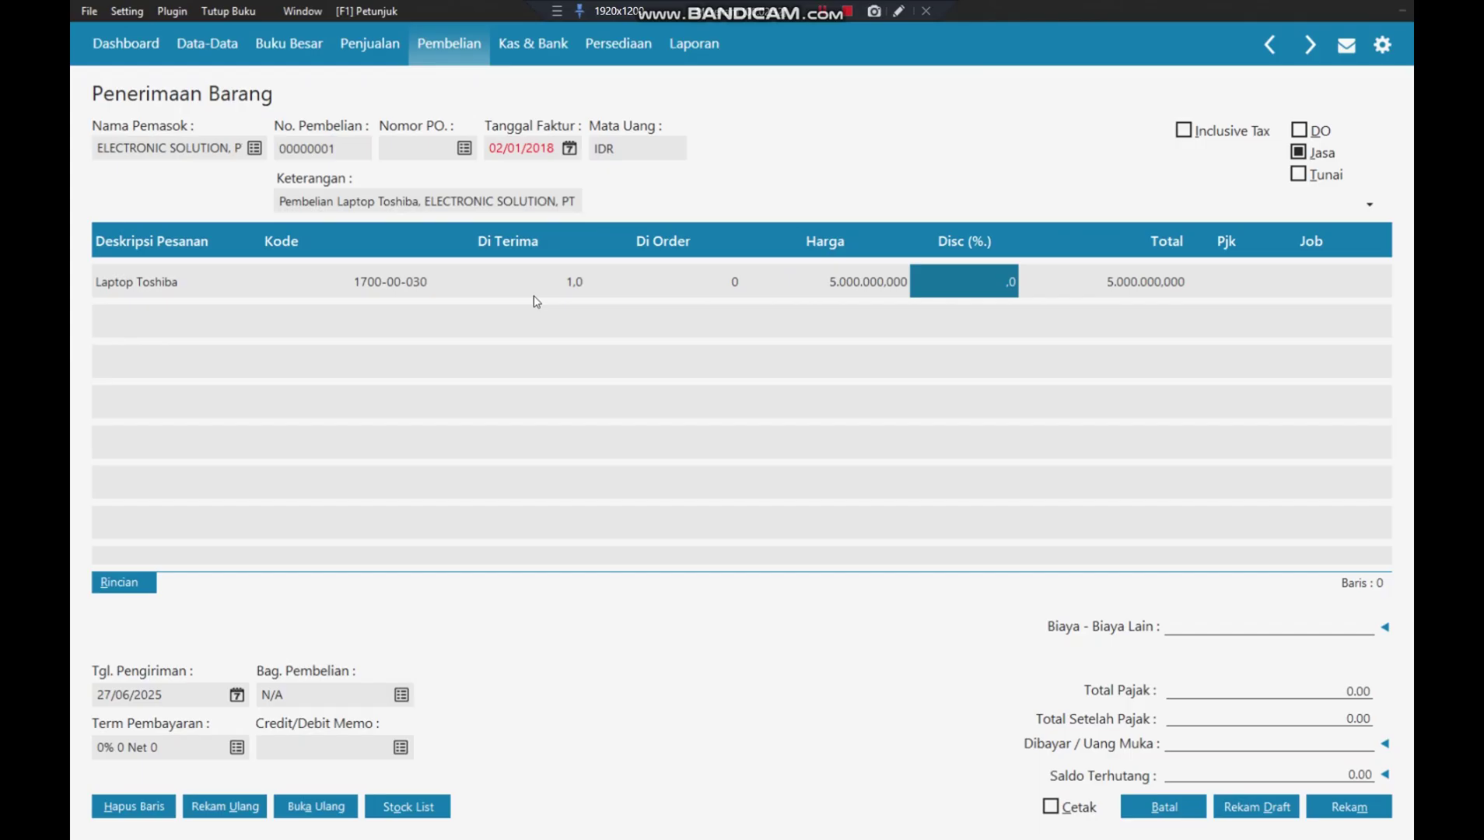
{"action": "key", "text": "Tab"}
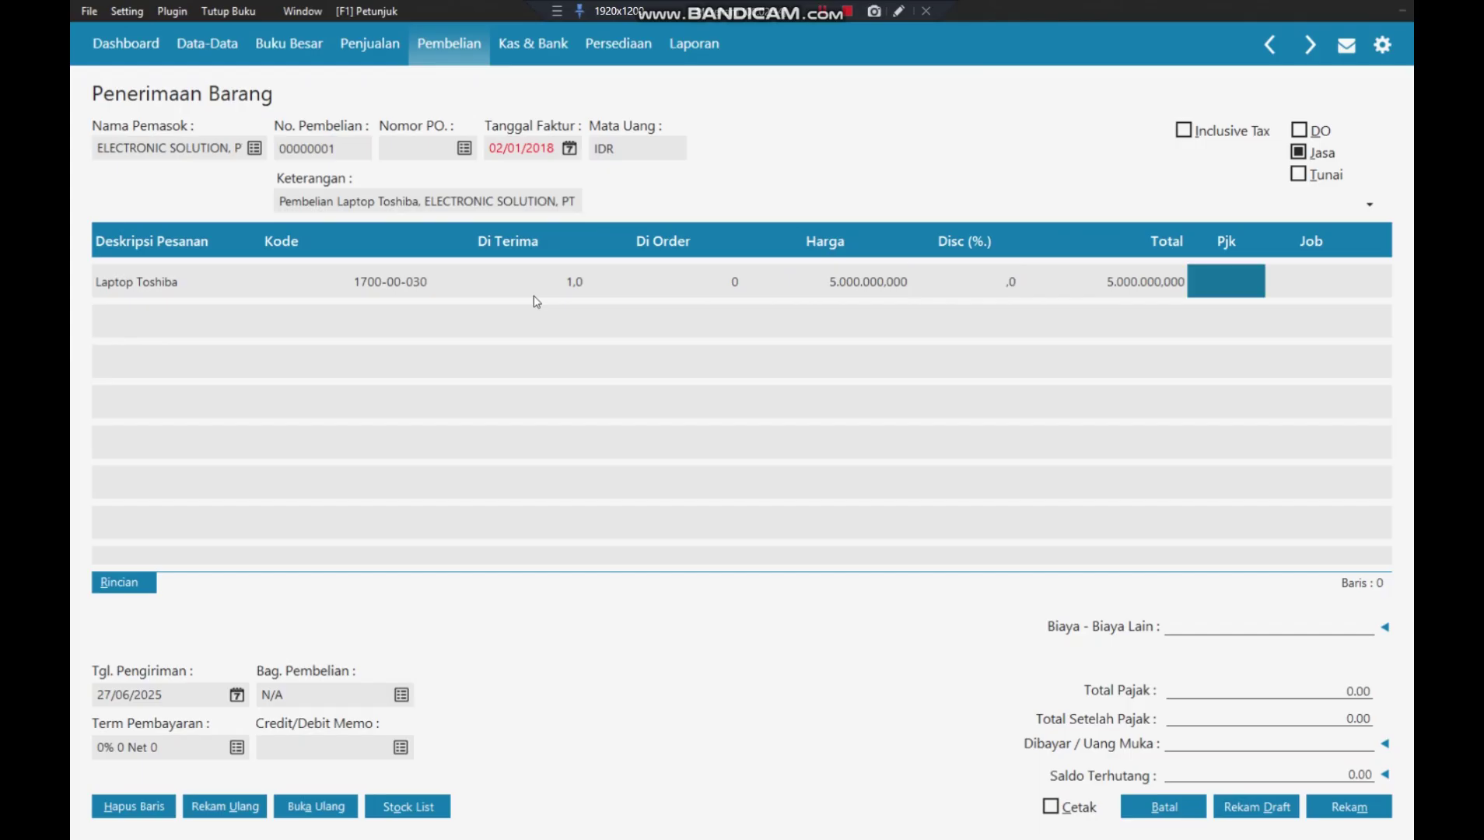
{"action": "left_click", "coordinate": [1221, 297]}
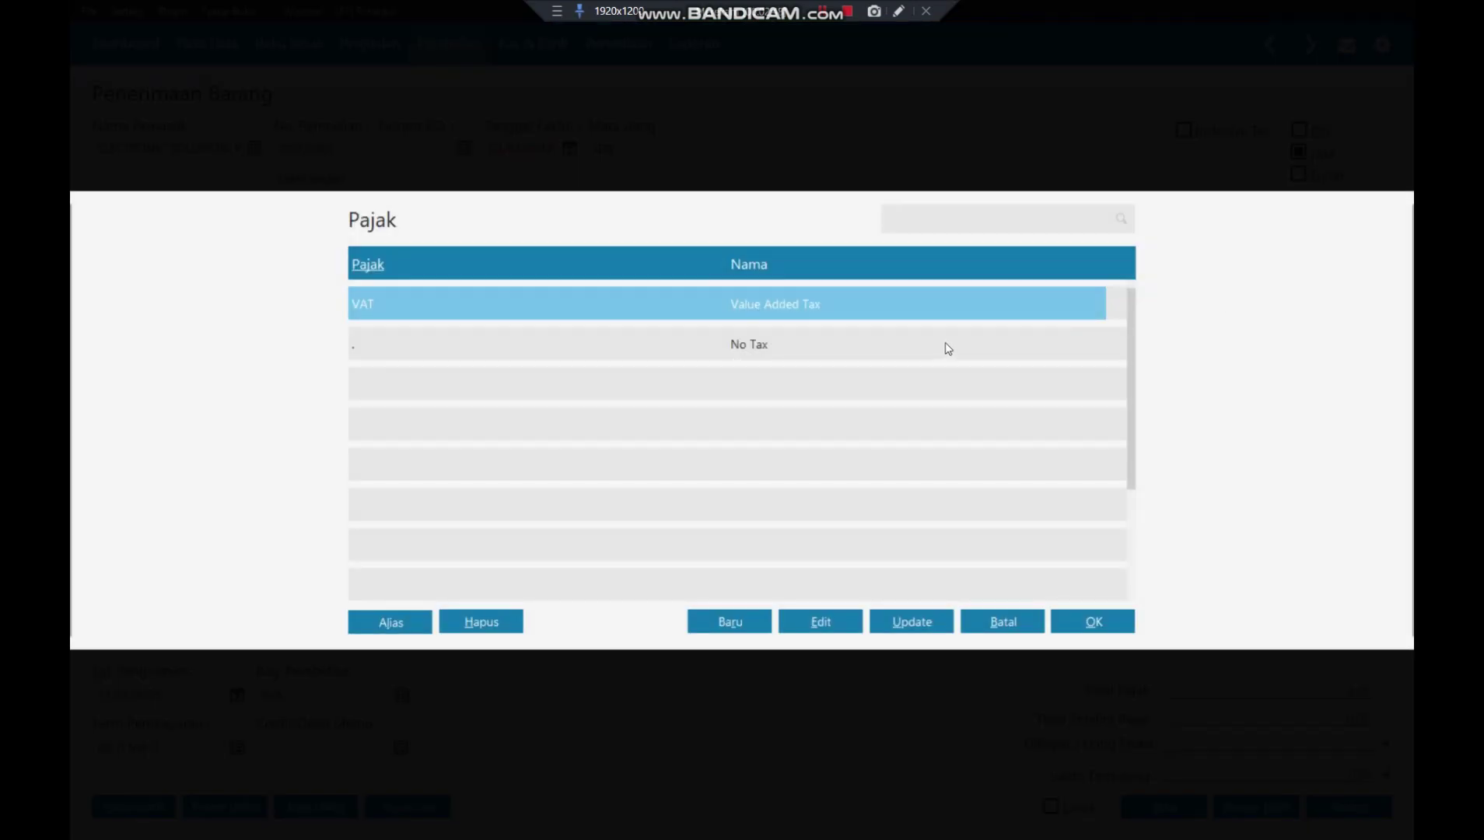
{"action": "left_click", "coordinate": [1083, 627]}
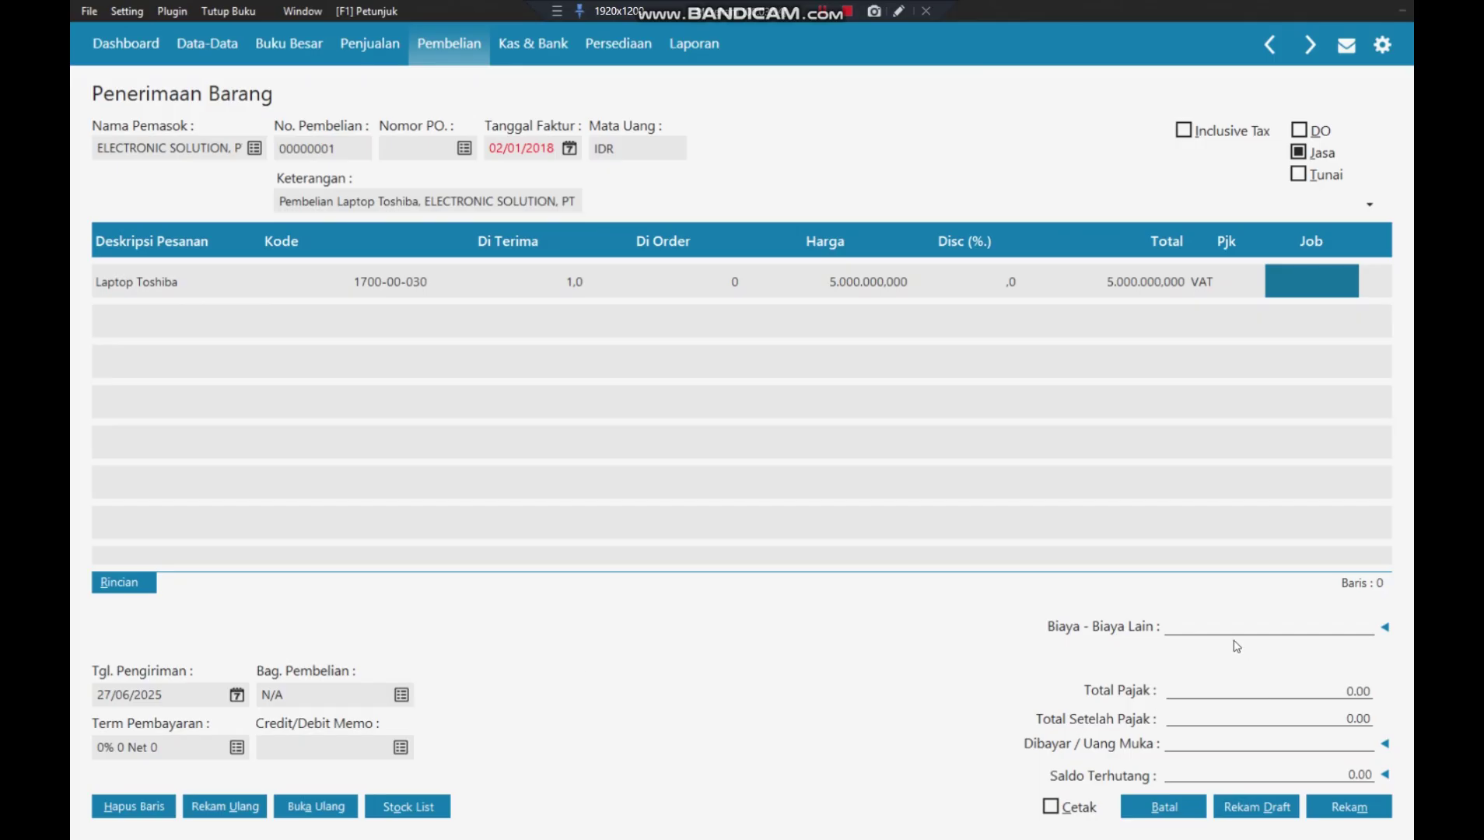
- Recalculate totals to tax 500.000,00 and owed 5.500.000,00, and set shipping date 02/01/2018
{"action": "left_click", "coordinate": [1217, 622]}
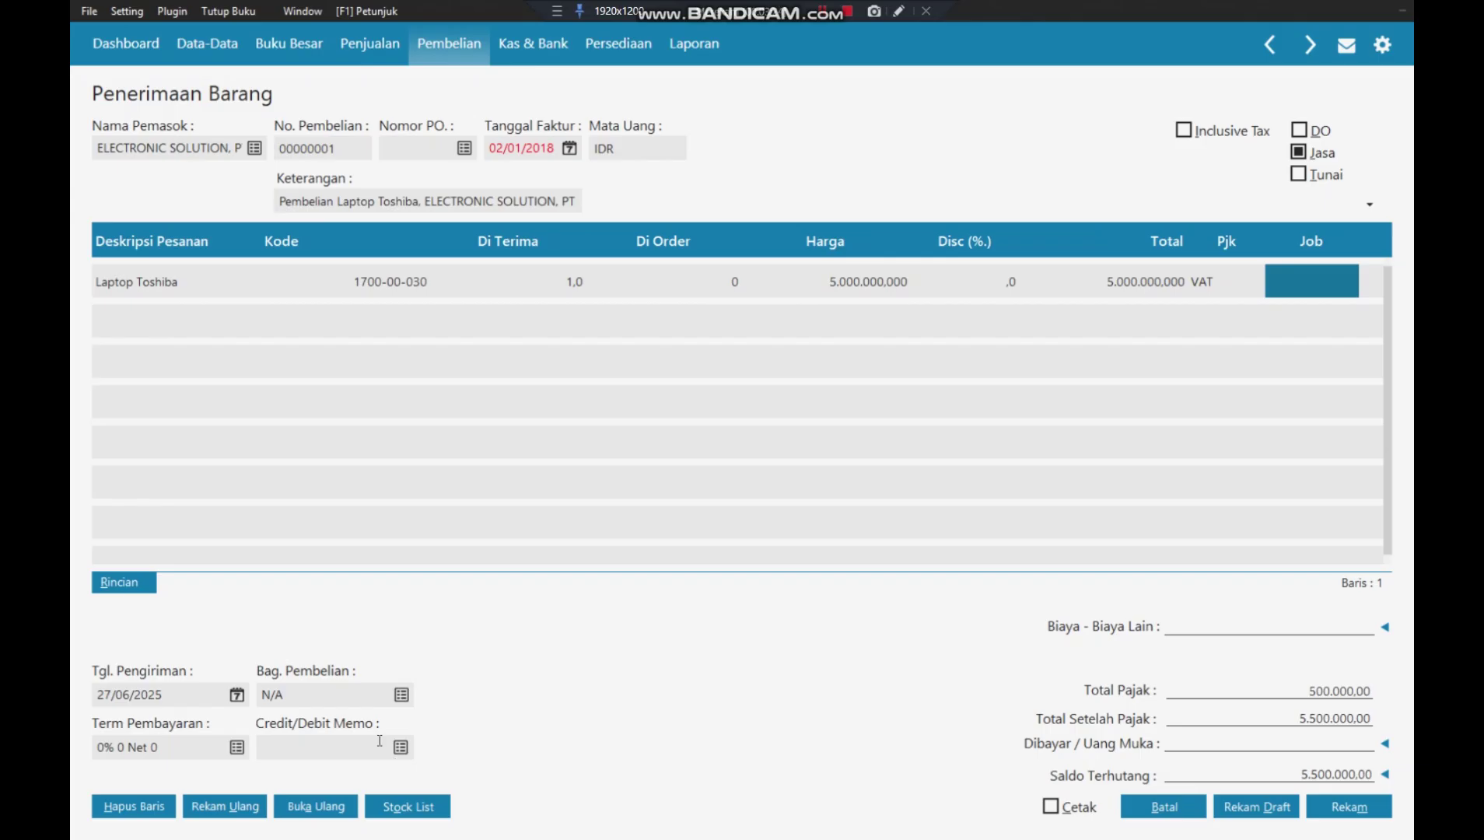
{"action": "left_click", "coordinate": [235, 703]}
{"action": "left_click", "coordinate": [236, 696]}
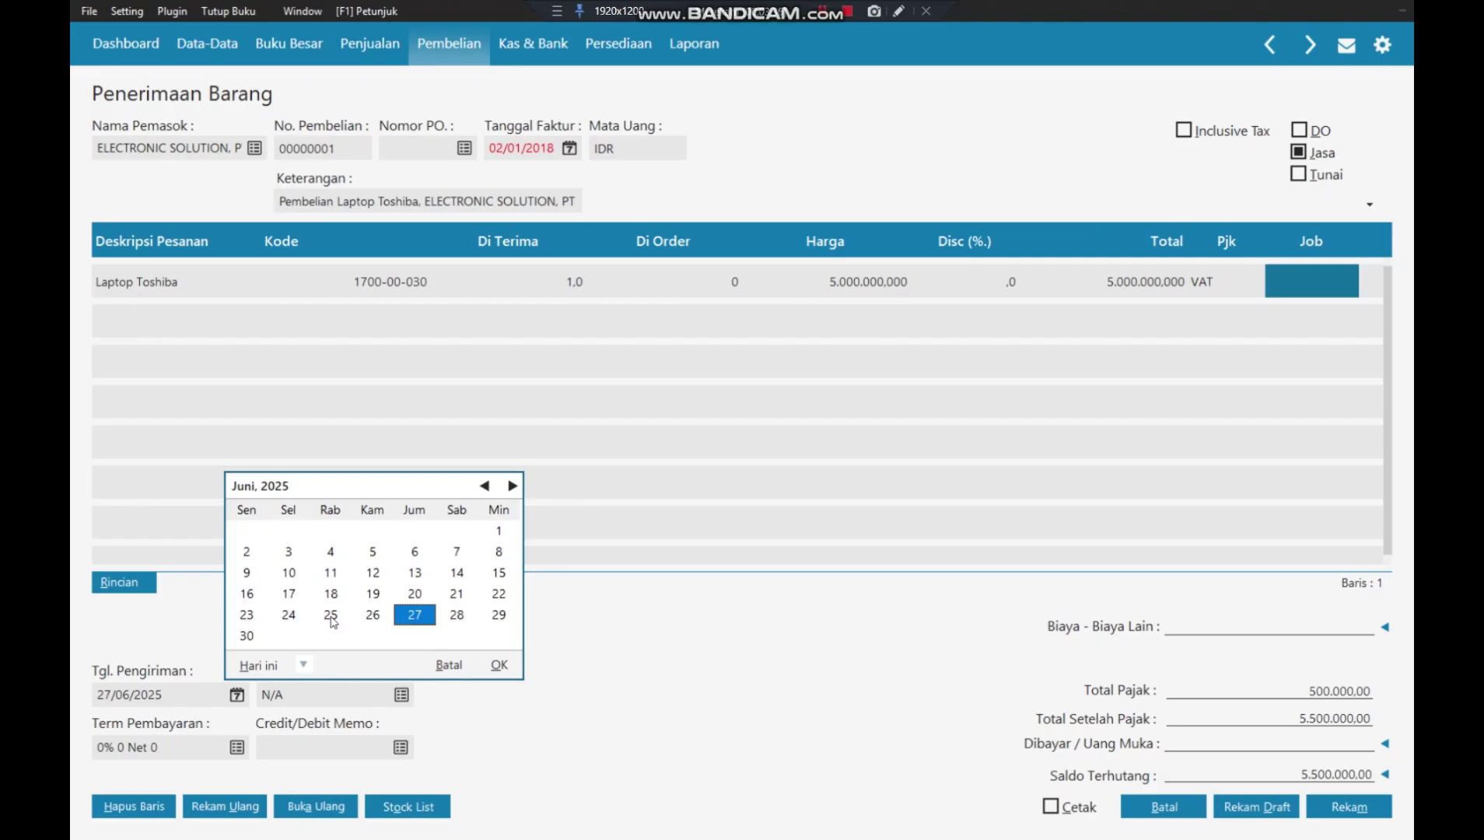
{"action": "left_click", "coordinate": [449, 665]}
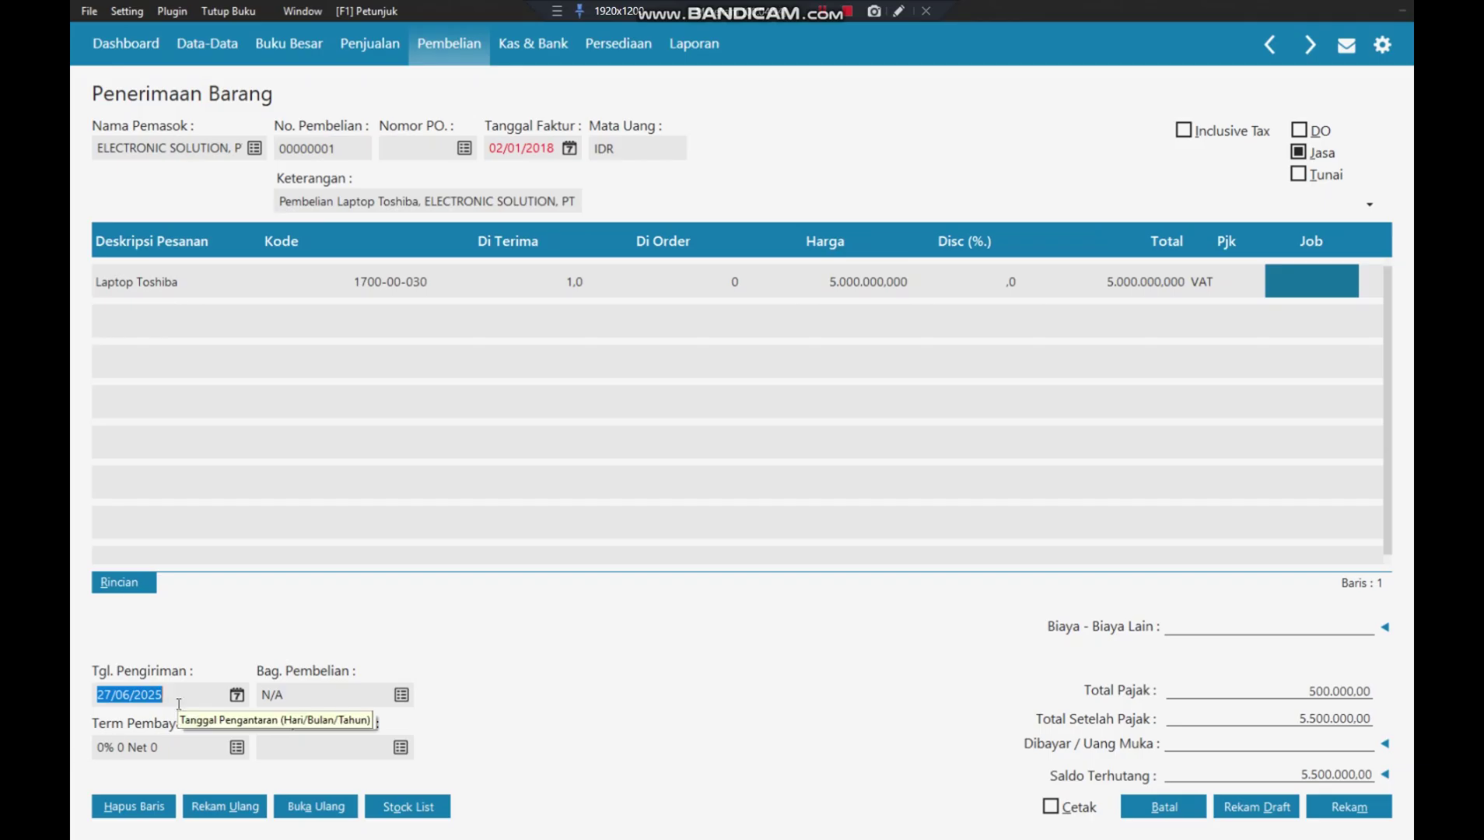
{"action": "type", "text": "0"}
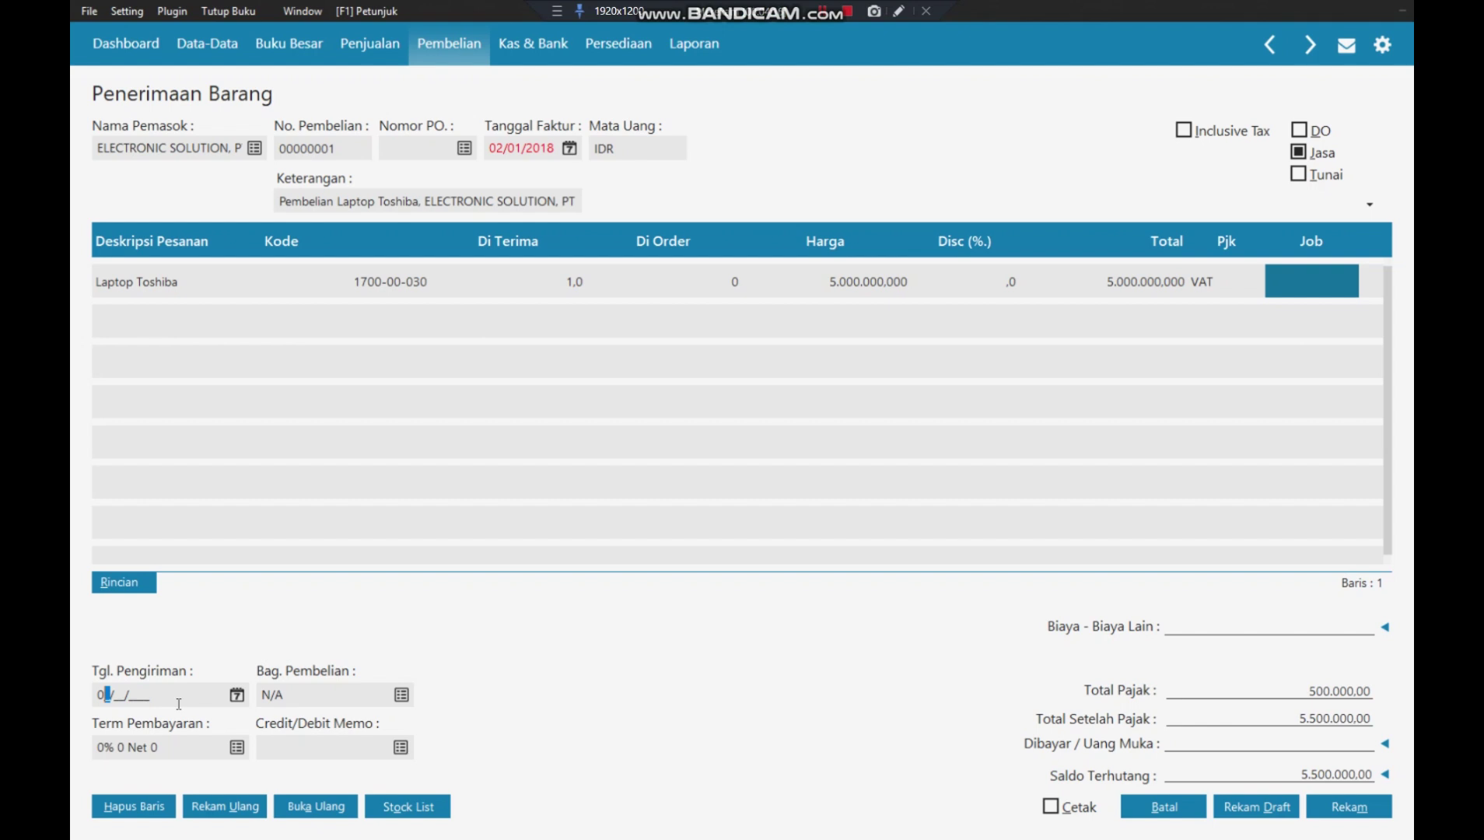
{"action": "type", "text": "2/01/2018"}
- Apply payment terms 2% 10 Net 30 (10 days, due 30, 2% discount) and record the laptop purchase
{"action": "left_click", "coordinate": [238, 746]}
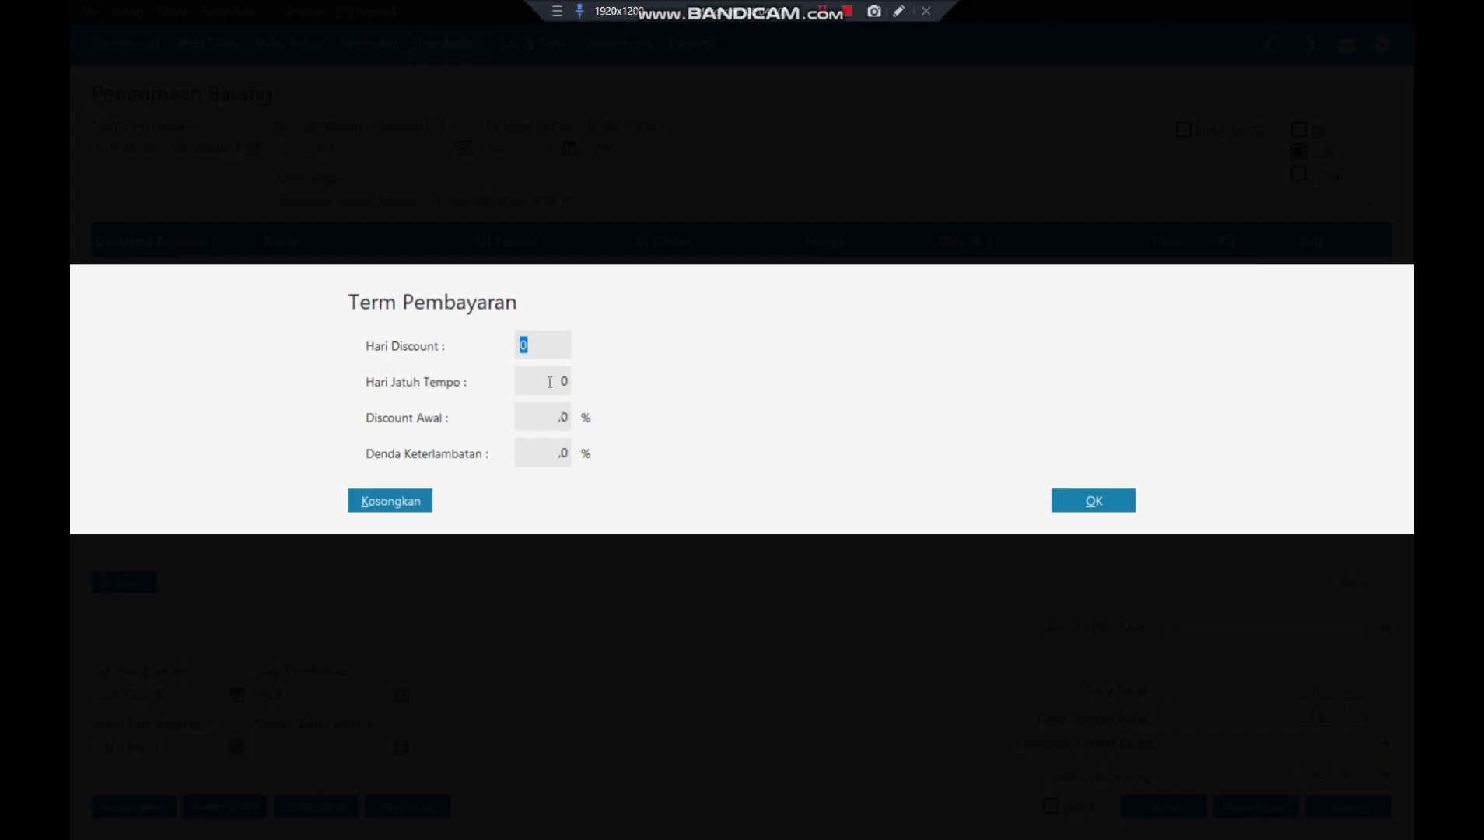
{"action": "type", "text": "10"}
{"action": "left_click", "coordinate": [561, 386]}
{"action": "type", "text": "30"}
{"action": "left_click", "coordinate": [555, 421]}
{"action": "type", "text": "2"}
{"action": "key", "text": "Tab"}
{"action": "left_click", "coordinate": [1096, 502]}
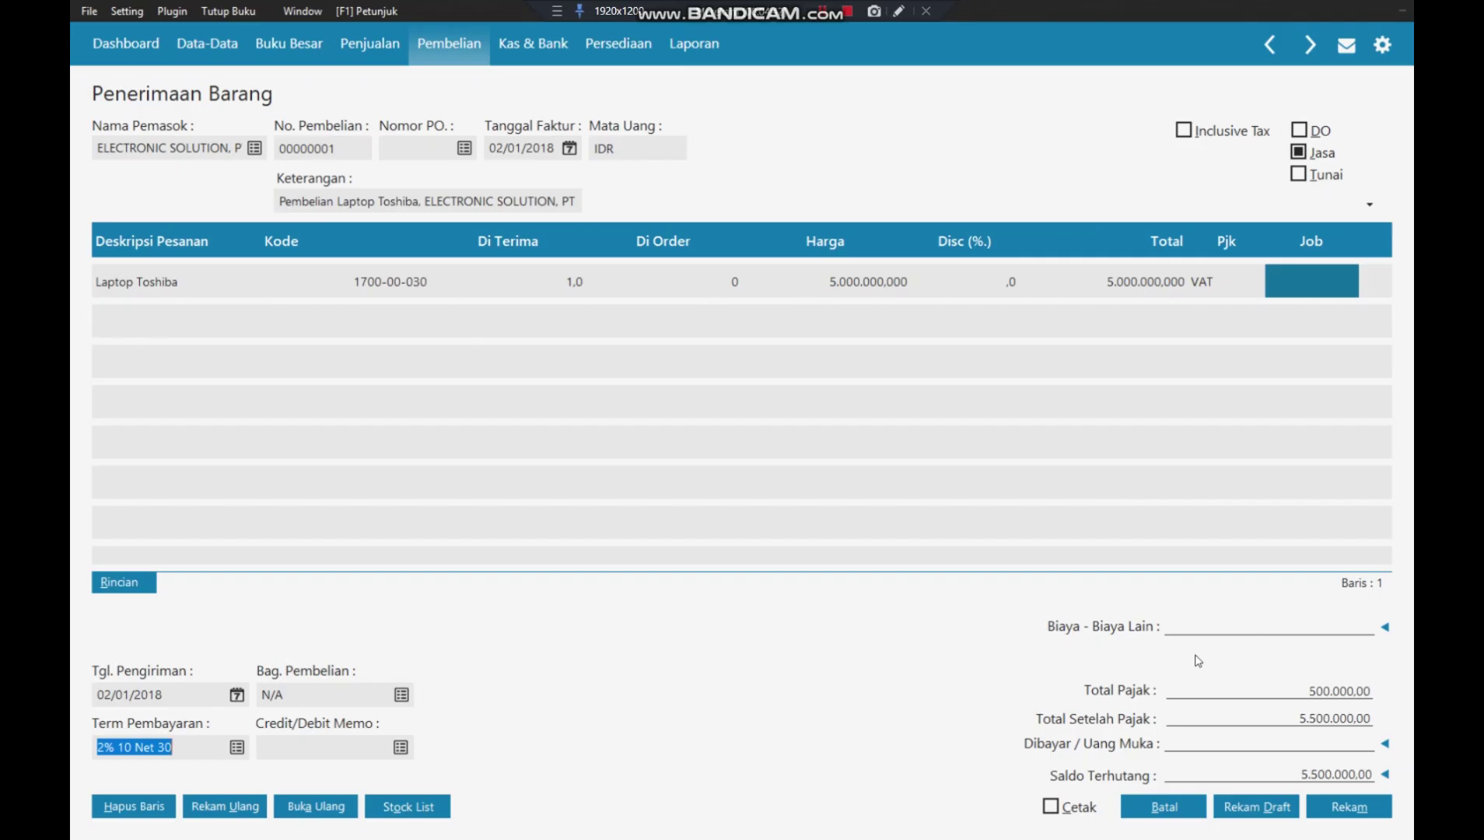
{"action": "left_click", "coordinate": [1183, 629]}
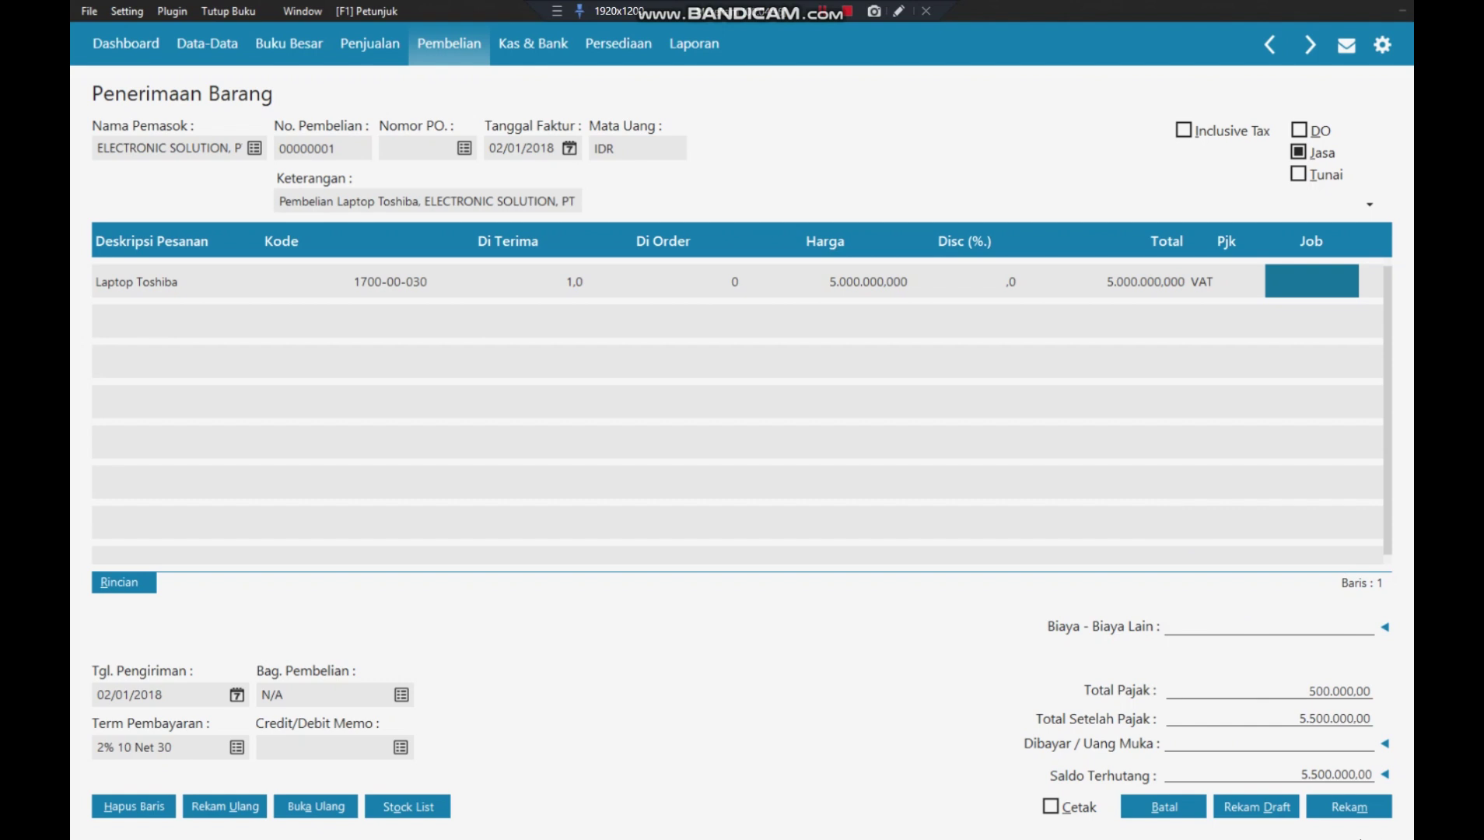
{"action": "left_click", "coordinate": [1366, 817]}
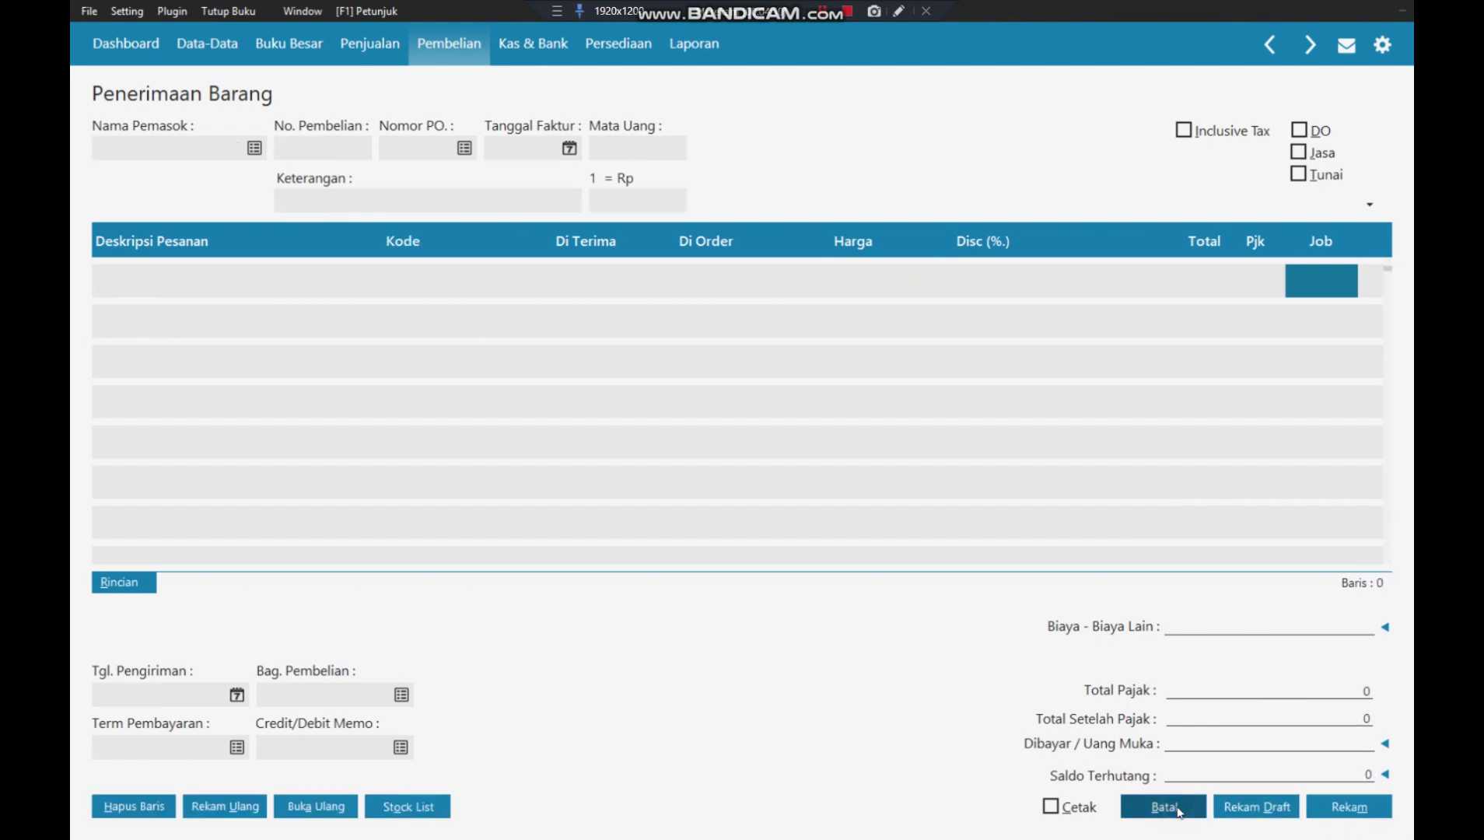
{"action": "left_click", "coordinate": [1178, 811]}
- Close the goods receipt list and start a new receivable payment under Penjualan
{"action": "left_click", "coordinate": [1336, 807]}
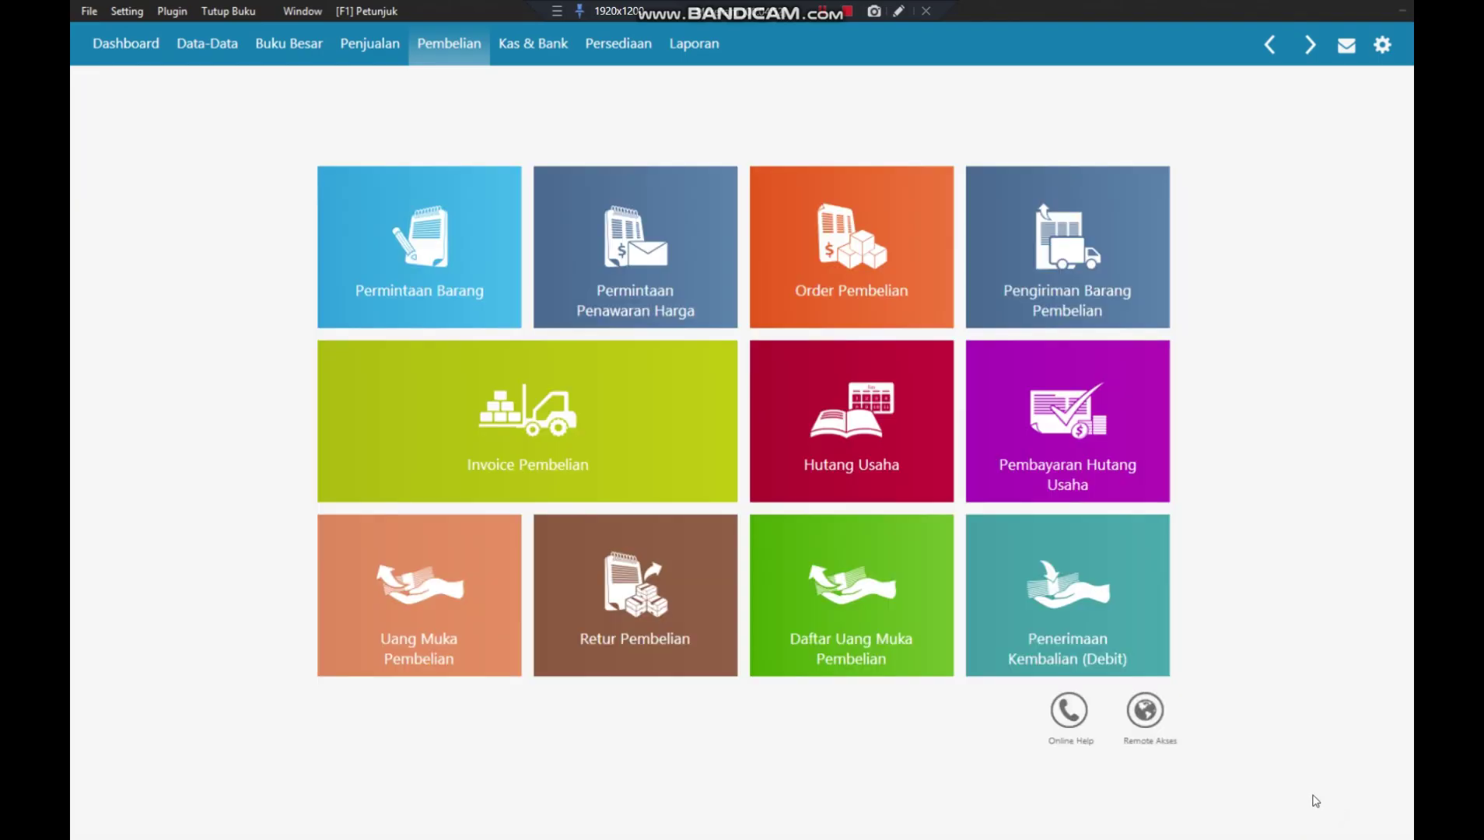
{"action": "left_click", "coordinate": [370, 44]}
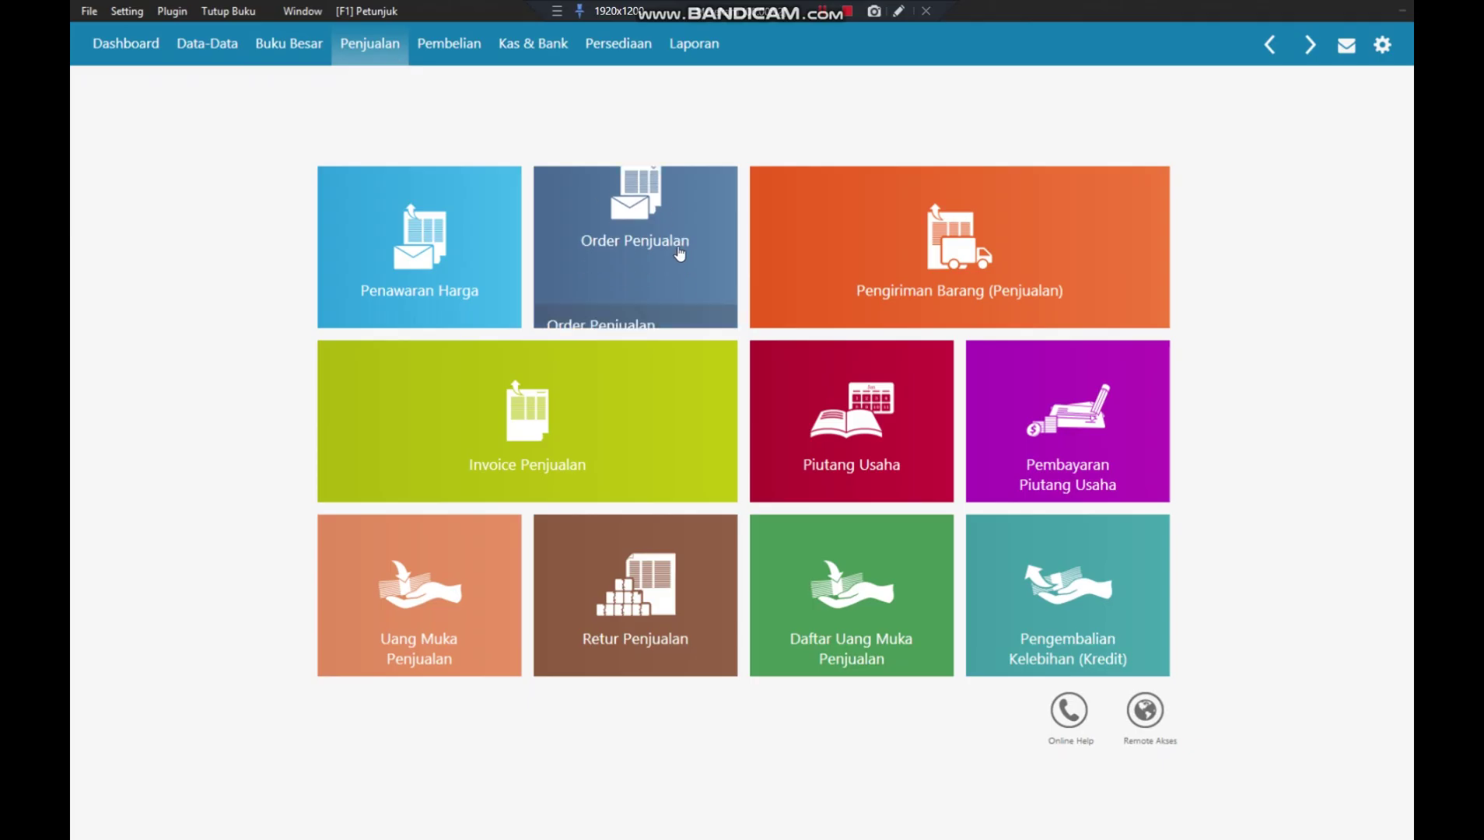
{"action": "mouse_move", "coordinate": [1090, 401]}
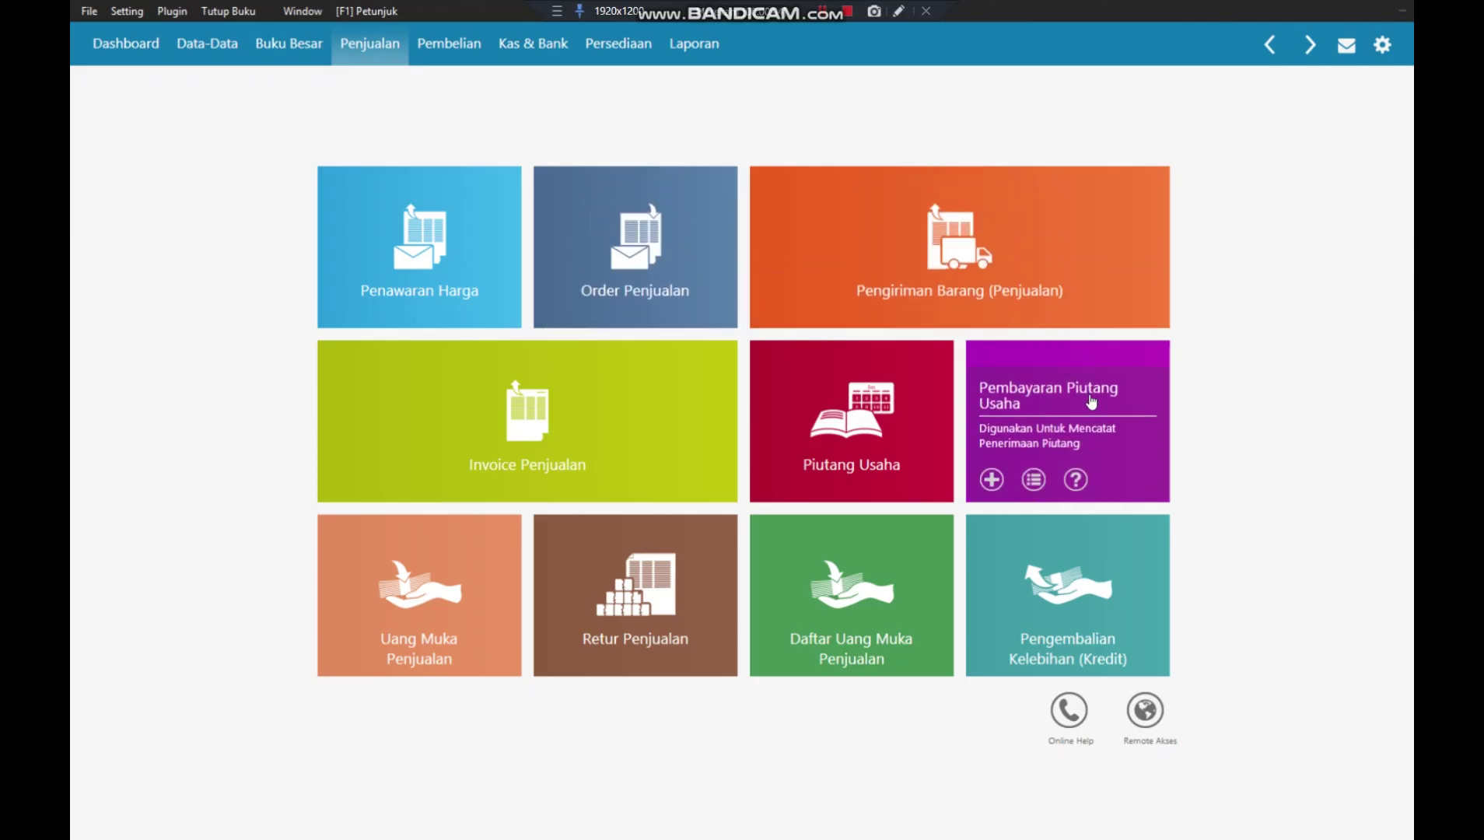
{"action": "left_click", "coordinate": [1091, 400]}
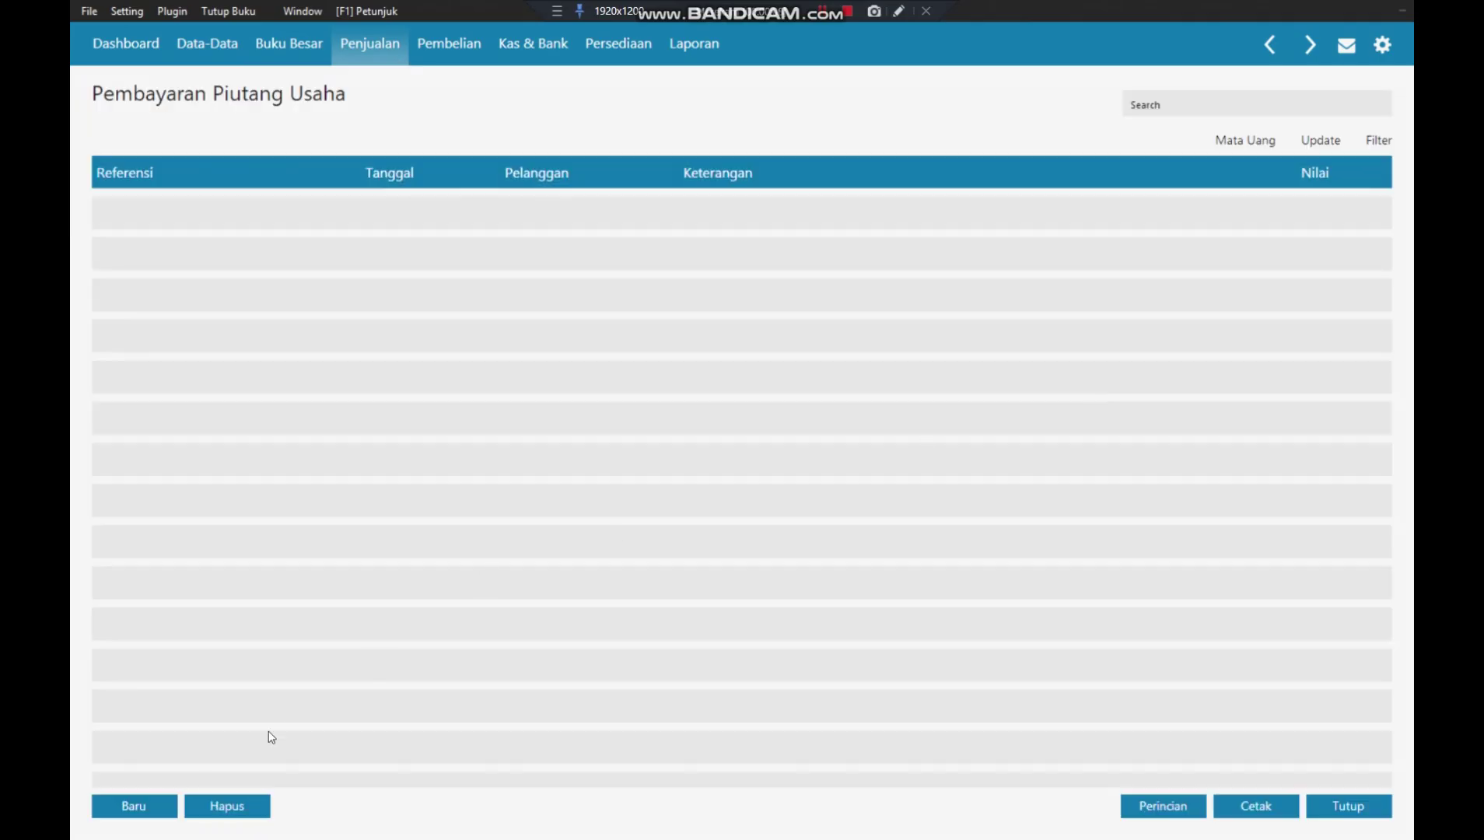
{"action": "left_click", "coordinate": [152, 809]}
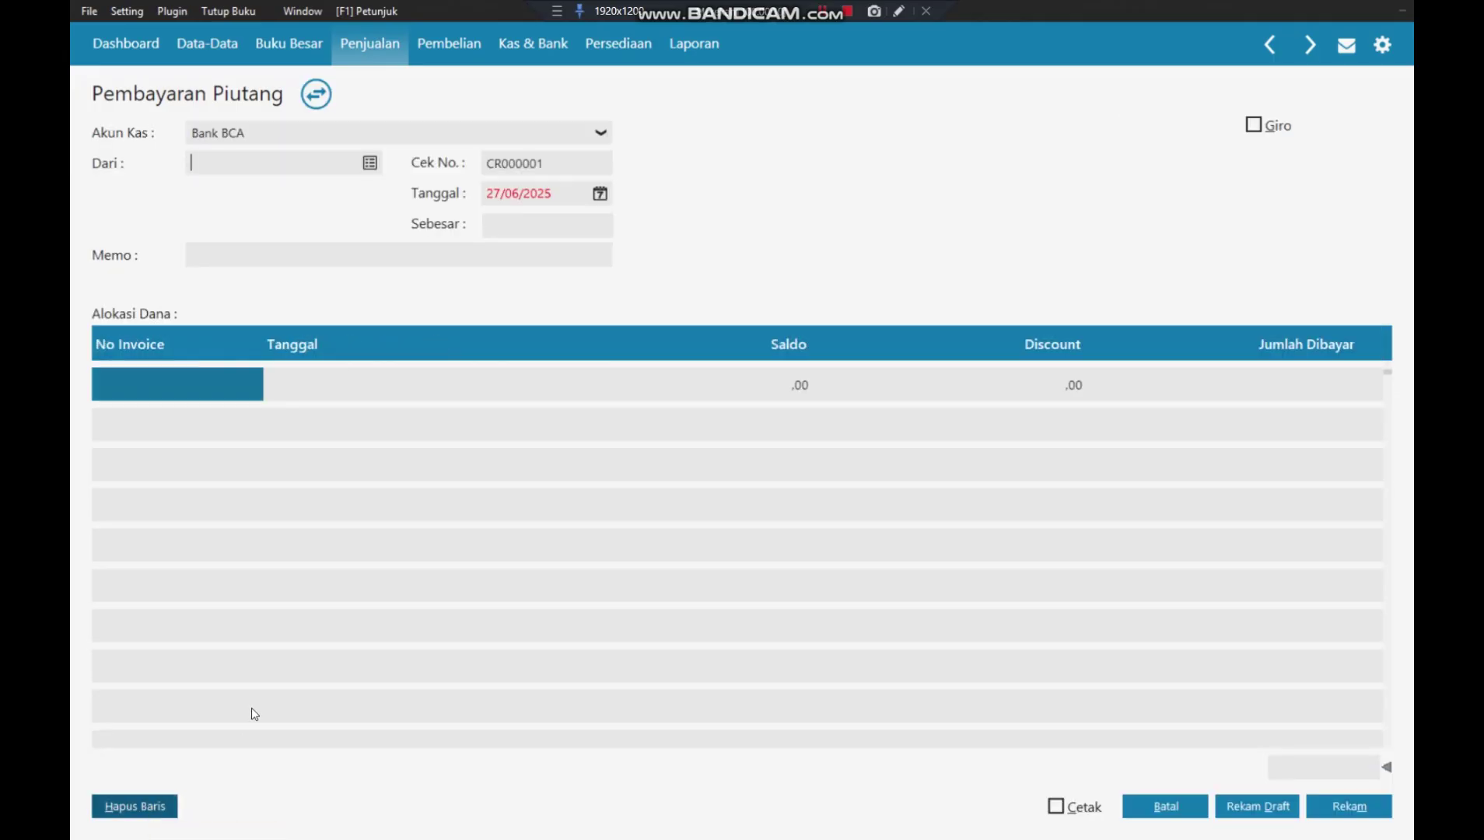
- Choose customer C-001, who owes 3.000.000,00, and date the payment 03/01/2018
{"action": "left_click", "coordinate": [369, 163]}
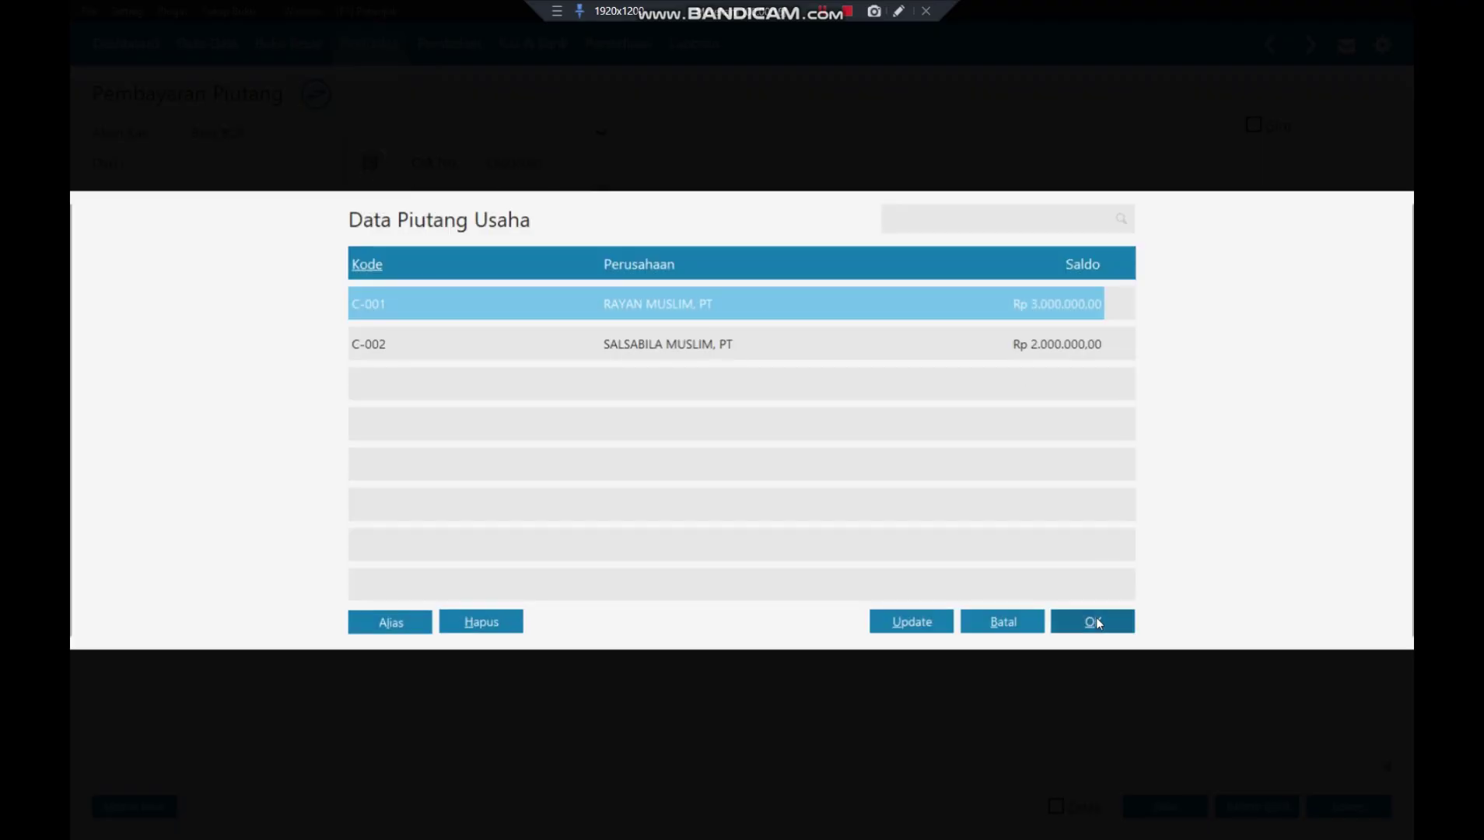
{"action": "left_click", "coordinate": [1095, 622]}
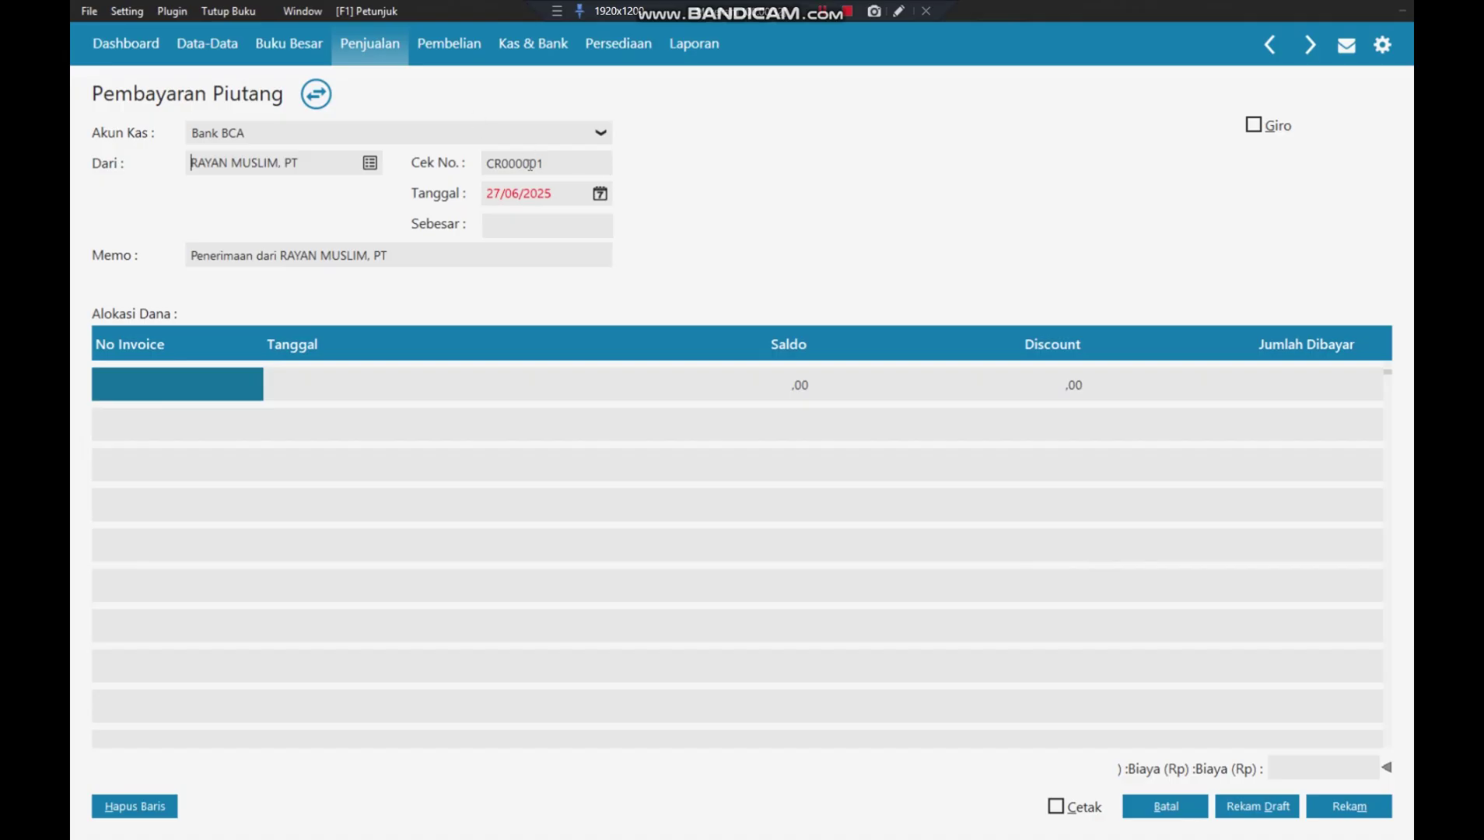
{"action": "left_click", "coordinate": [516, 194]}
{"action": "type", "text": "03/01/2018"}
{"action": "key", "text": "Tab"}
{"action": "left_click", "coordinate": [463, 249]}
{"action": "left_click", "coordinate": [254, 255]}
- Allocate the payment to INV-01 (980.000 after 20.000 discount) and INV-02 (1.960.000 after 40.000)
{"action": "double_click", "coordinate": [177, 379]}
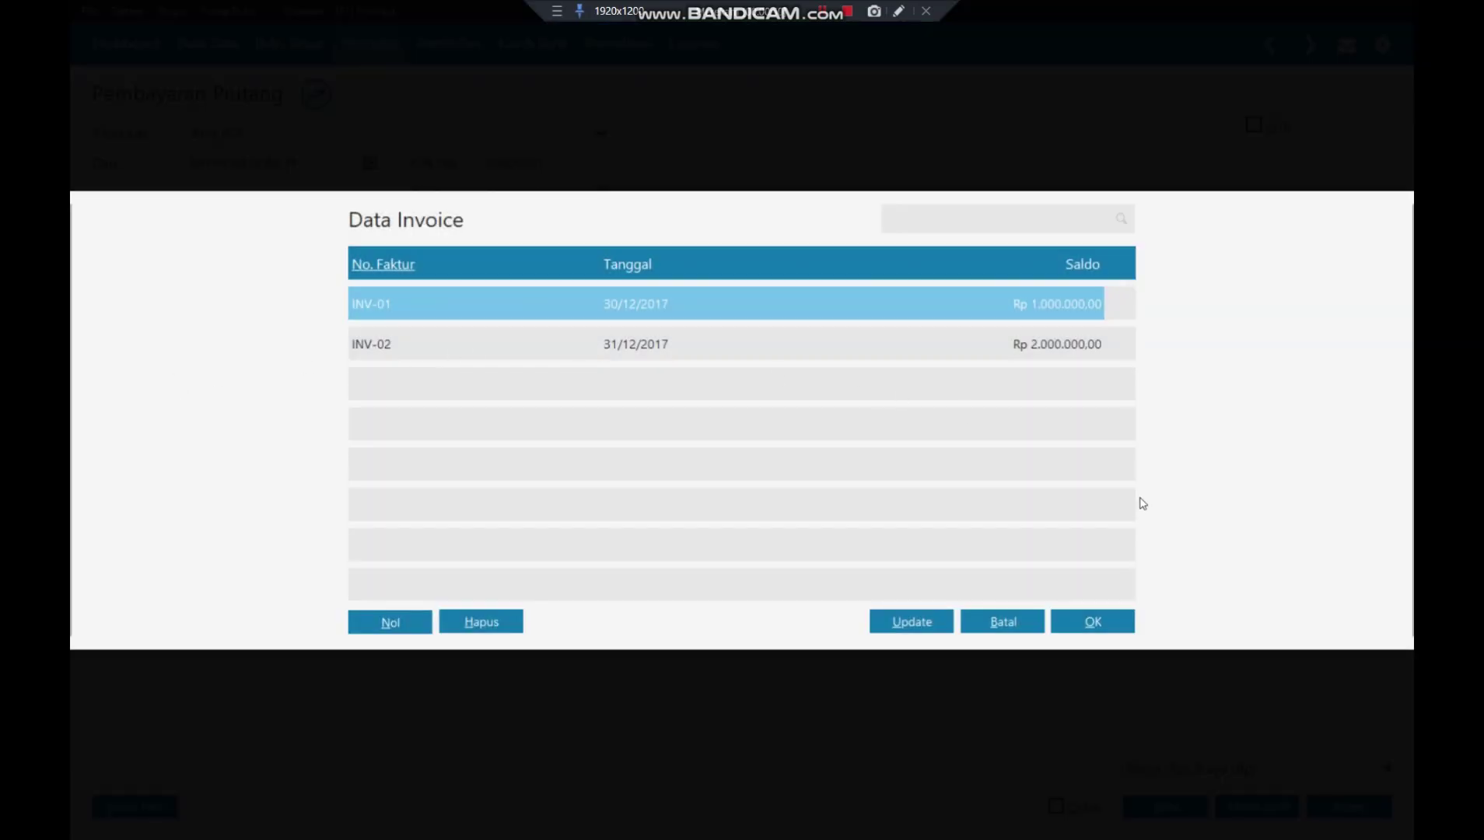
{"action": "left_click", "coordinate": [1090, 621]}
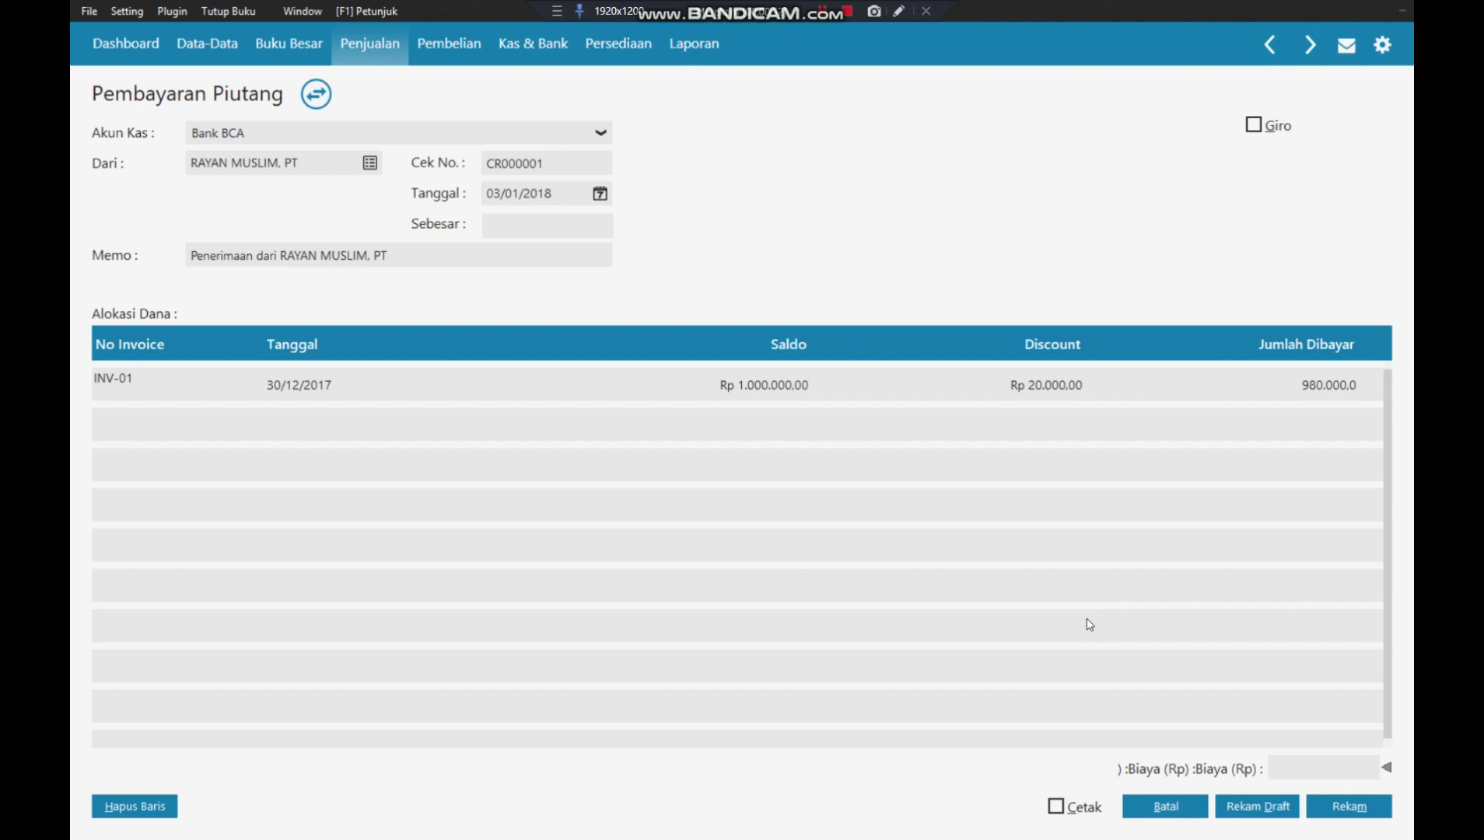
{"action": "key", "text": "Return"}
{"action": "key", "text": "Return"}
{"action": "key", "text": "Return"}
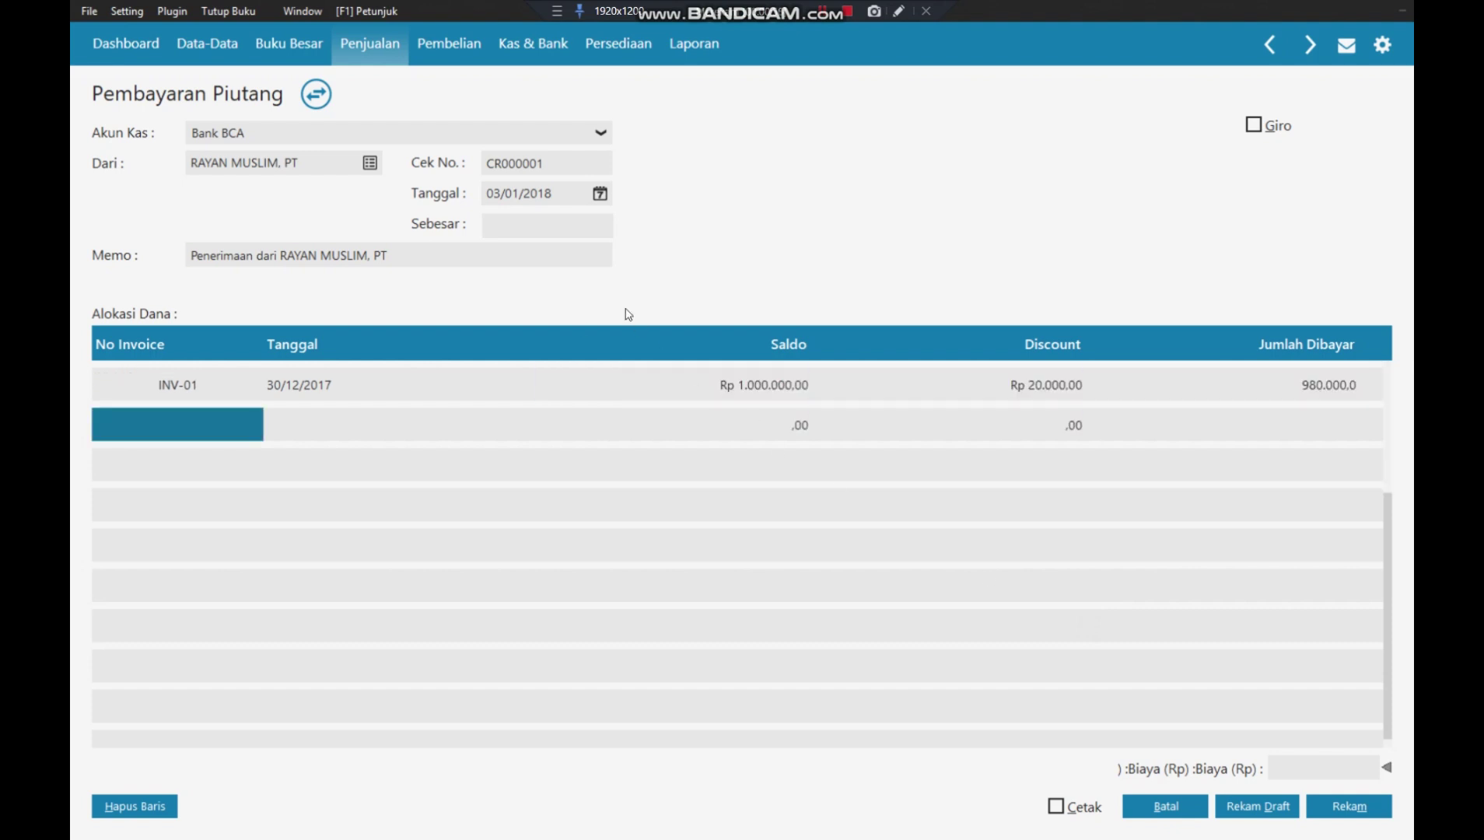
{"action": "left_click", "coordinate": [198, 427]}
{"action": "key", "text": "Return"}
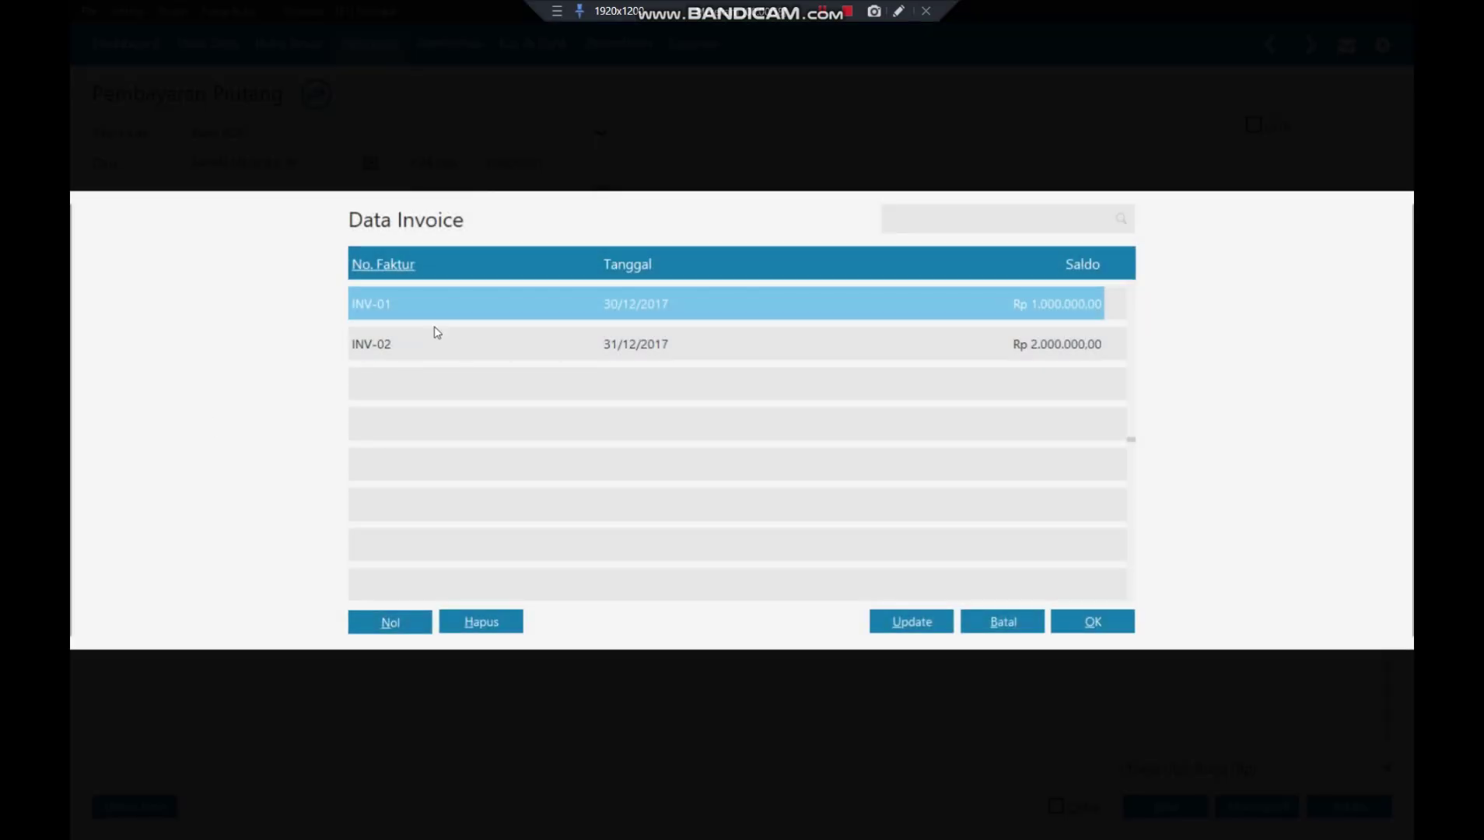
{"action": "left_click", "coordinate": [424, 350]}
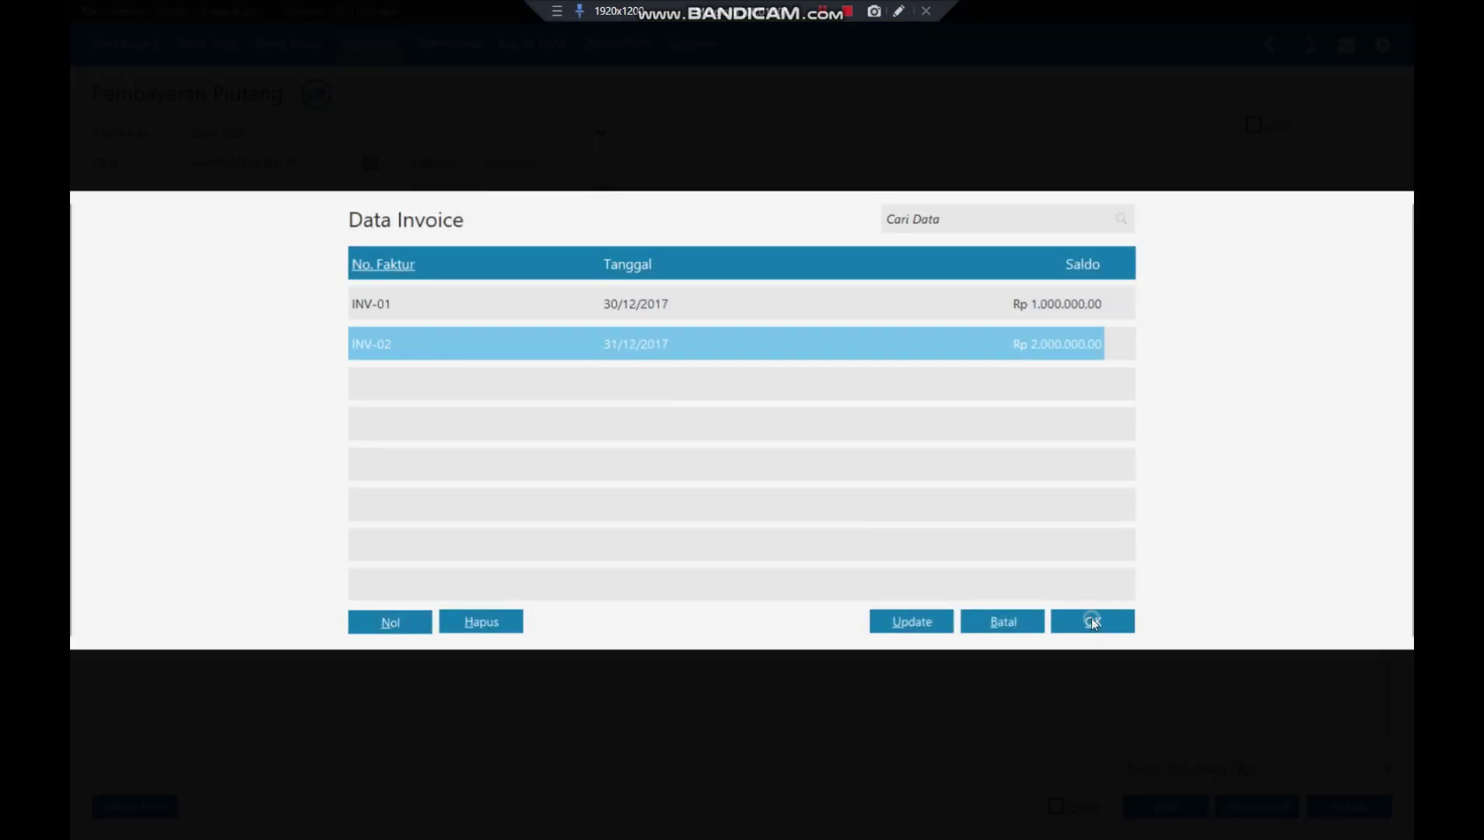
{"action": "left_click", "coordinate": [1094, 622]}
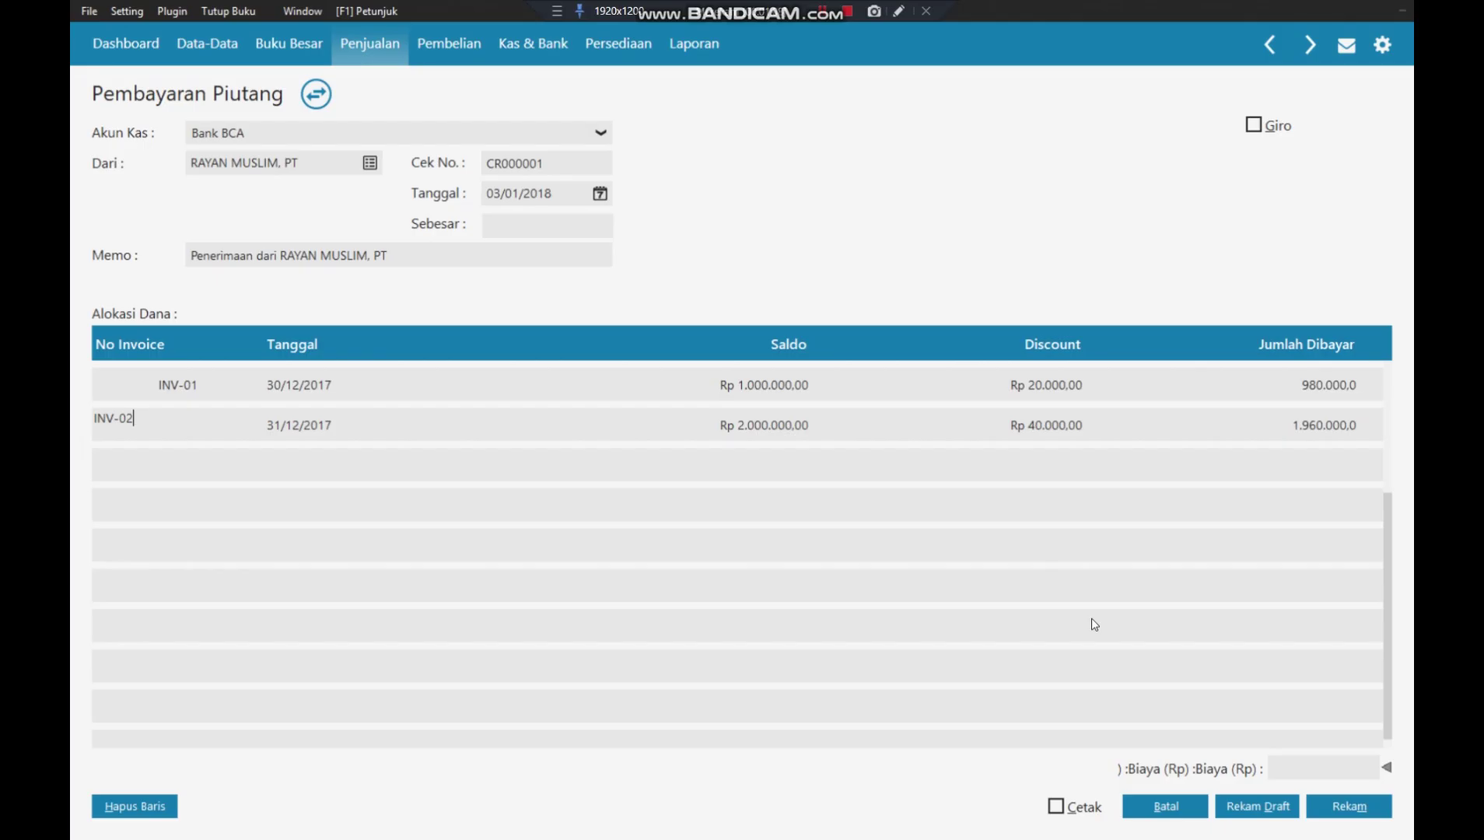
{"action": "key", "text": "Return"}
{"action": "key", "text": "Return"}
{"action": "key", "text": "Return"}
{"action": "key", "text": "Return"}
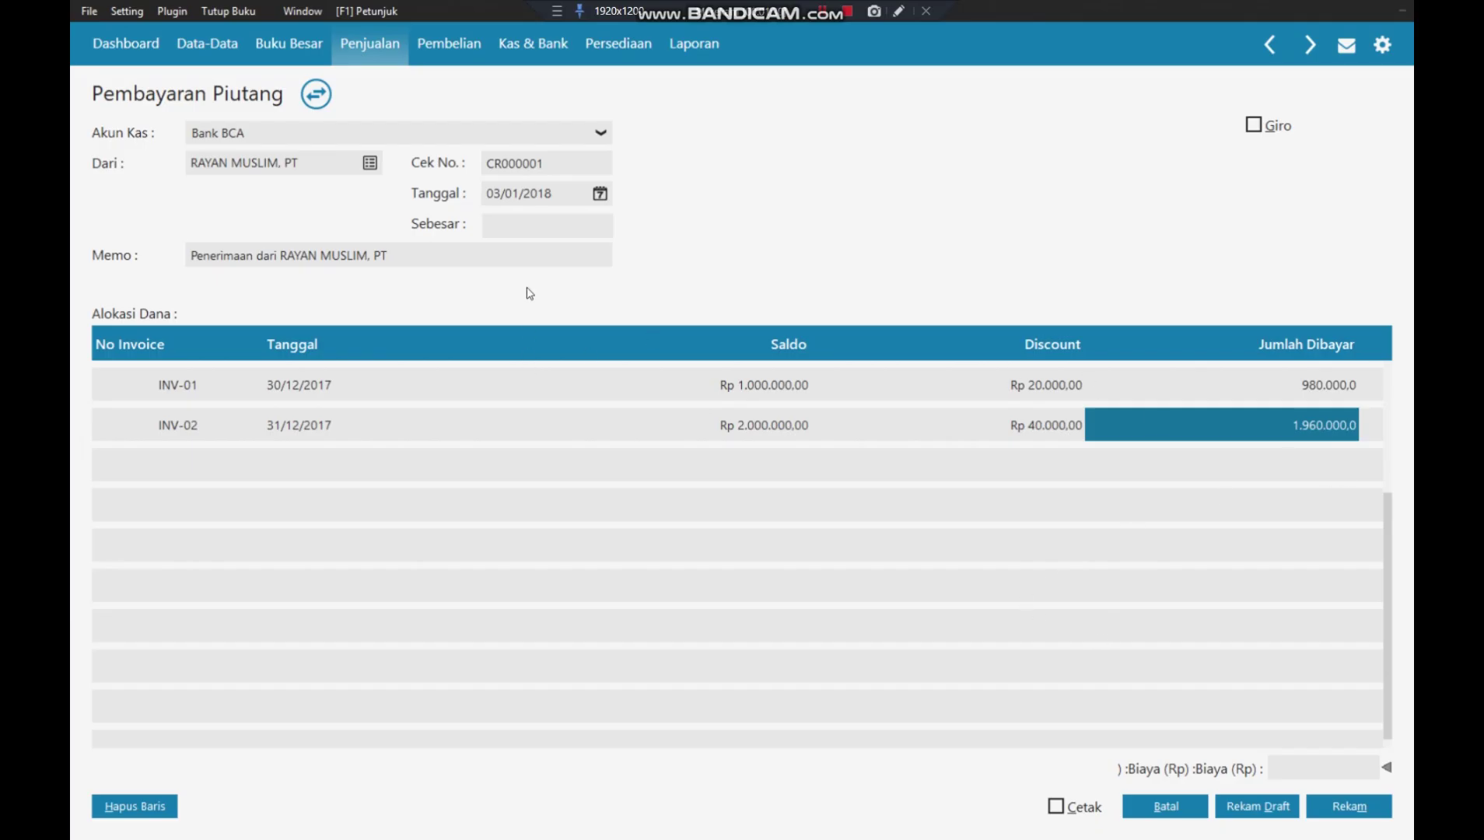
- Fill in the 2.940.000,00 amount, add memo 'Pelunasan Piutang', and save payment CR000001
{"action": "left_click", "coordinate": [522, 226]}
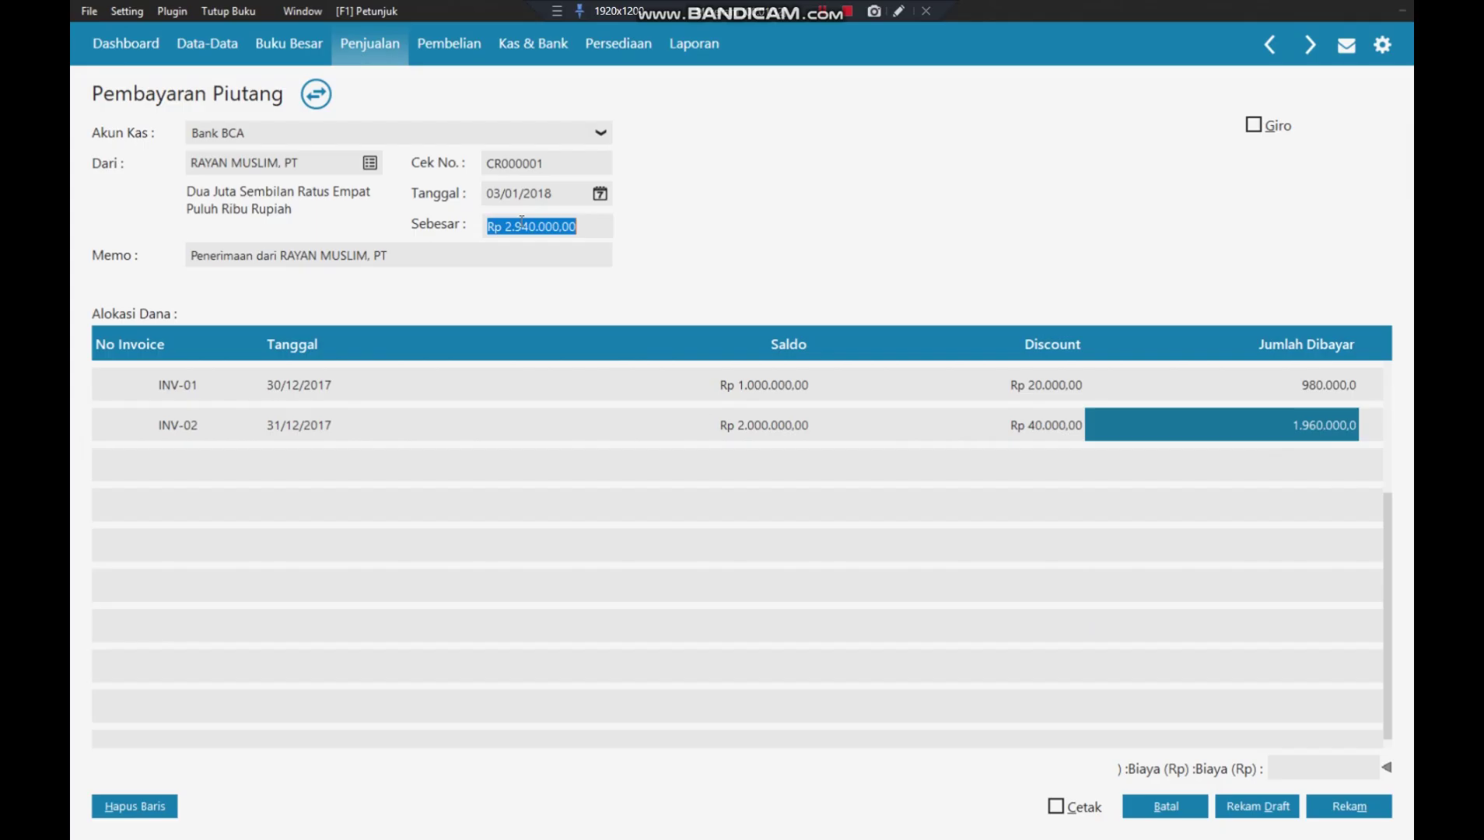
{"action": "left_click", "coordinate": [258, 255]}
{"action": "left_click", "coordinate": [255, 253]}
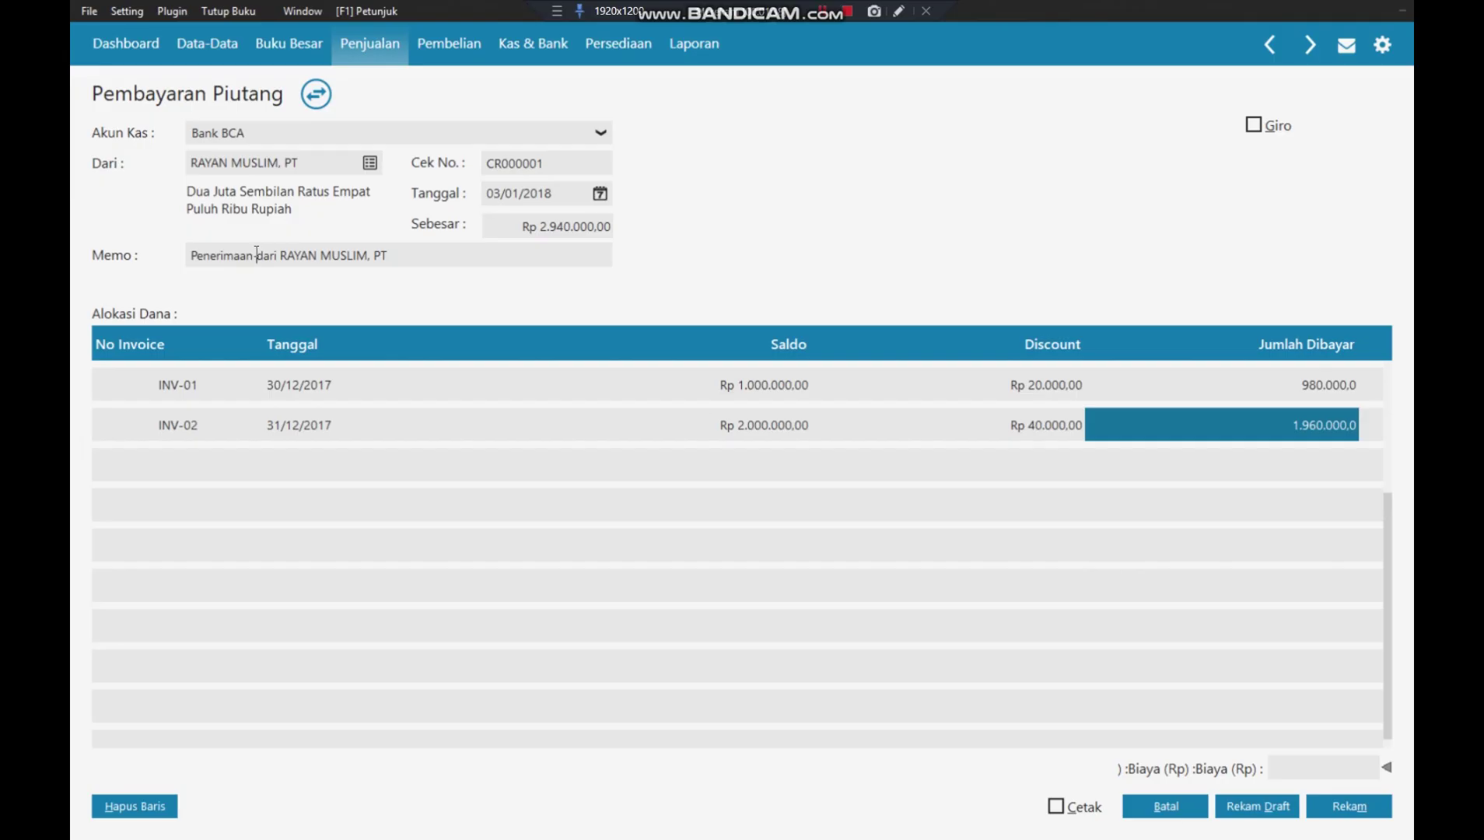
{"action": "type", "text": "Peluna"}
{"action": "type", "text": "san Pi"}
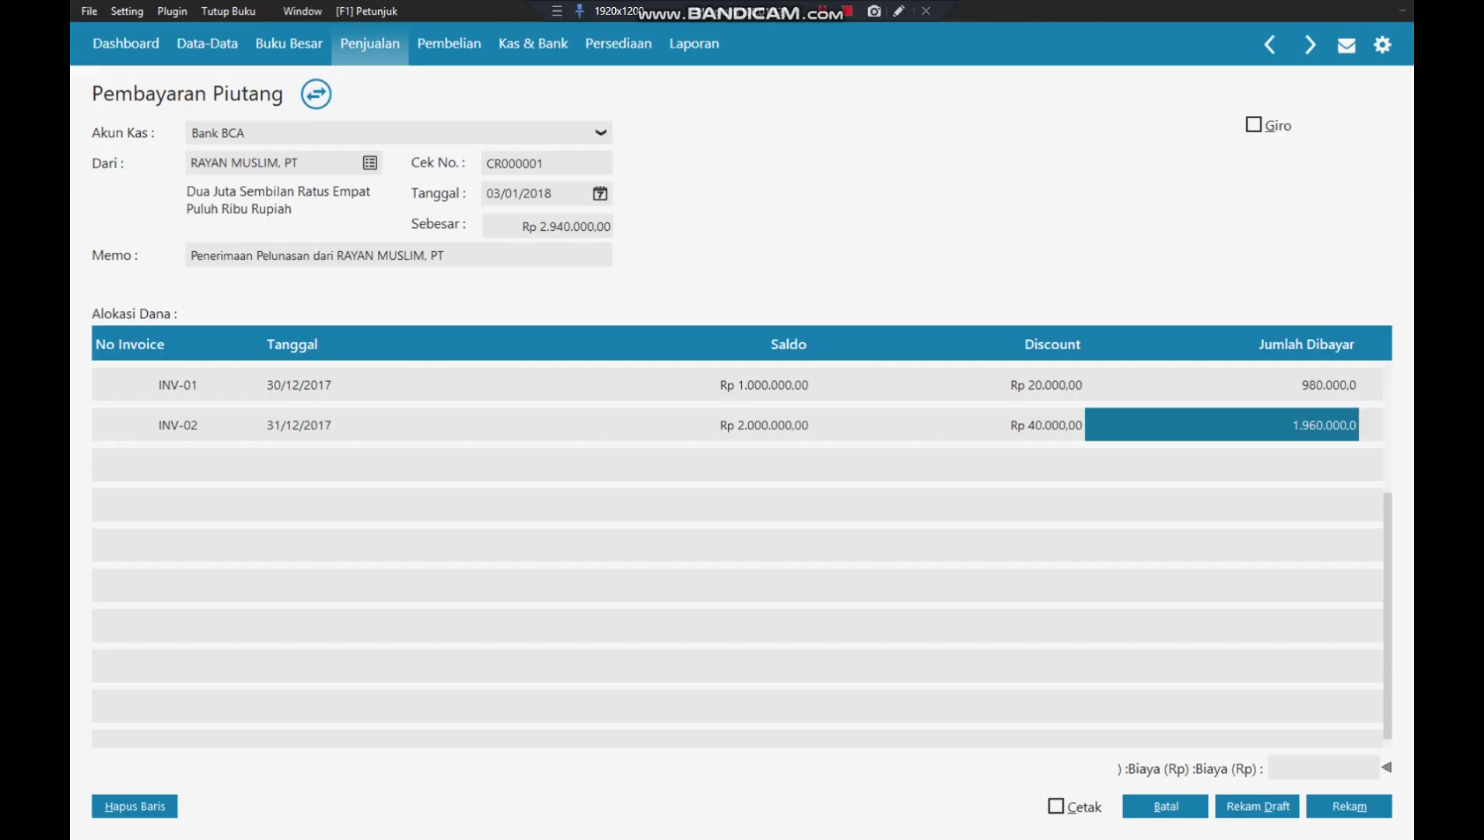
{"action": "type", "text": "utang"}
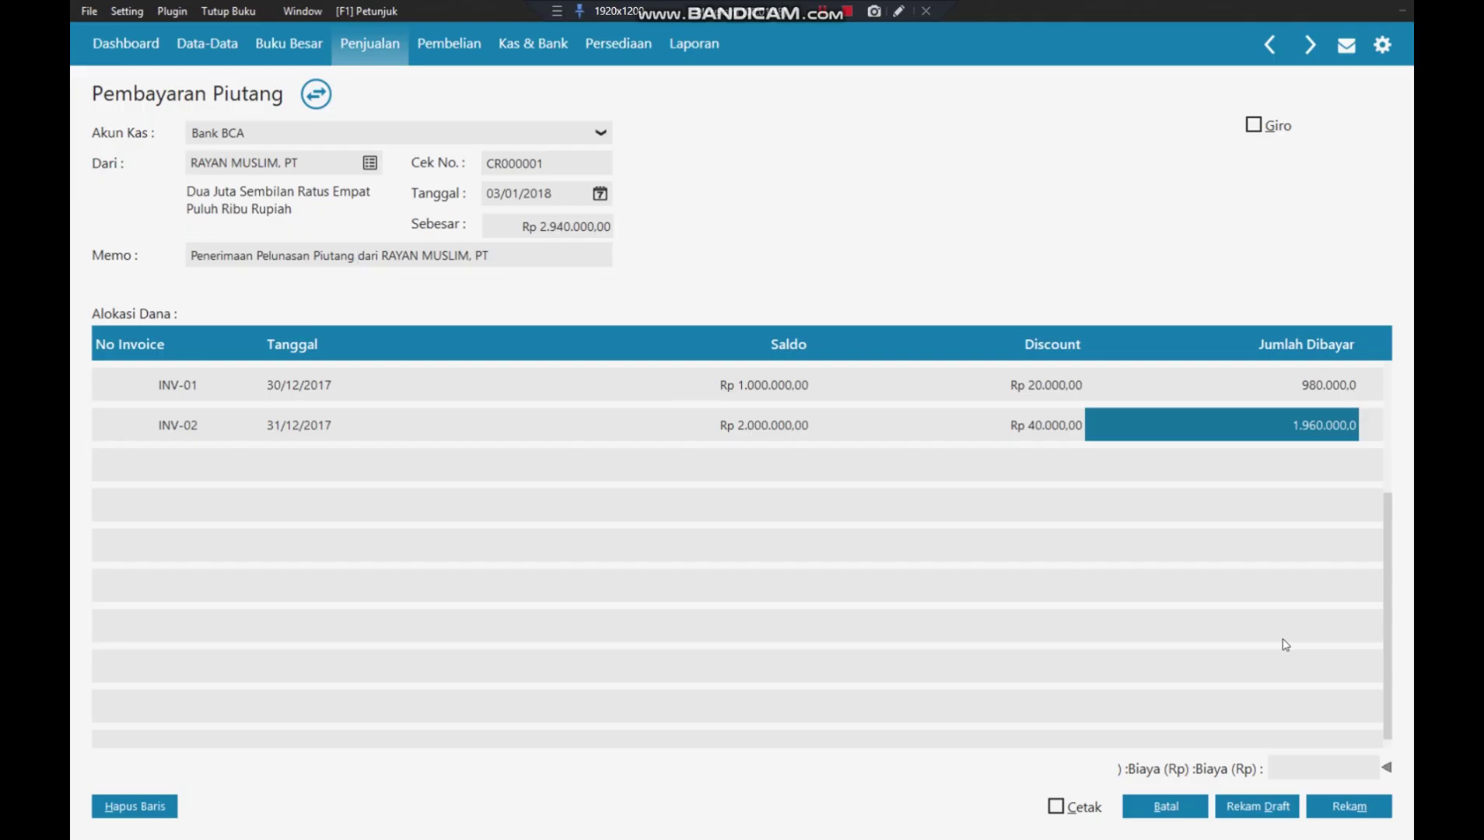
{"action": "key", "text": "Tab"}
{"action": "left_click", "coordinate": [1279, 482]}
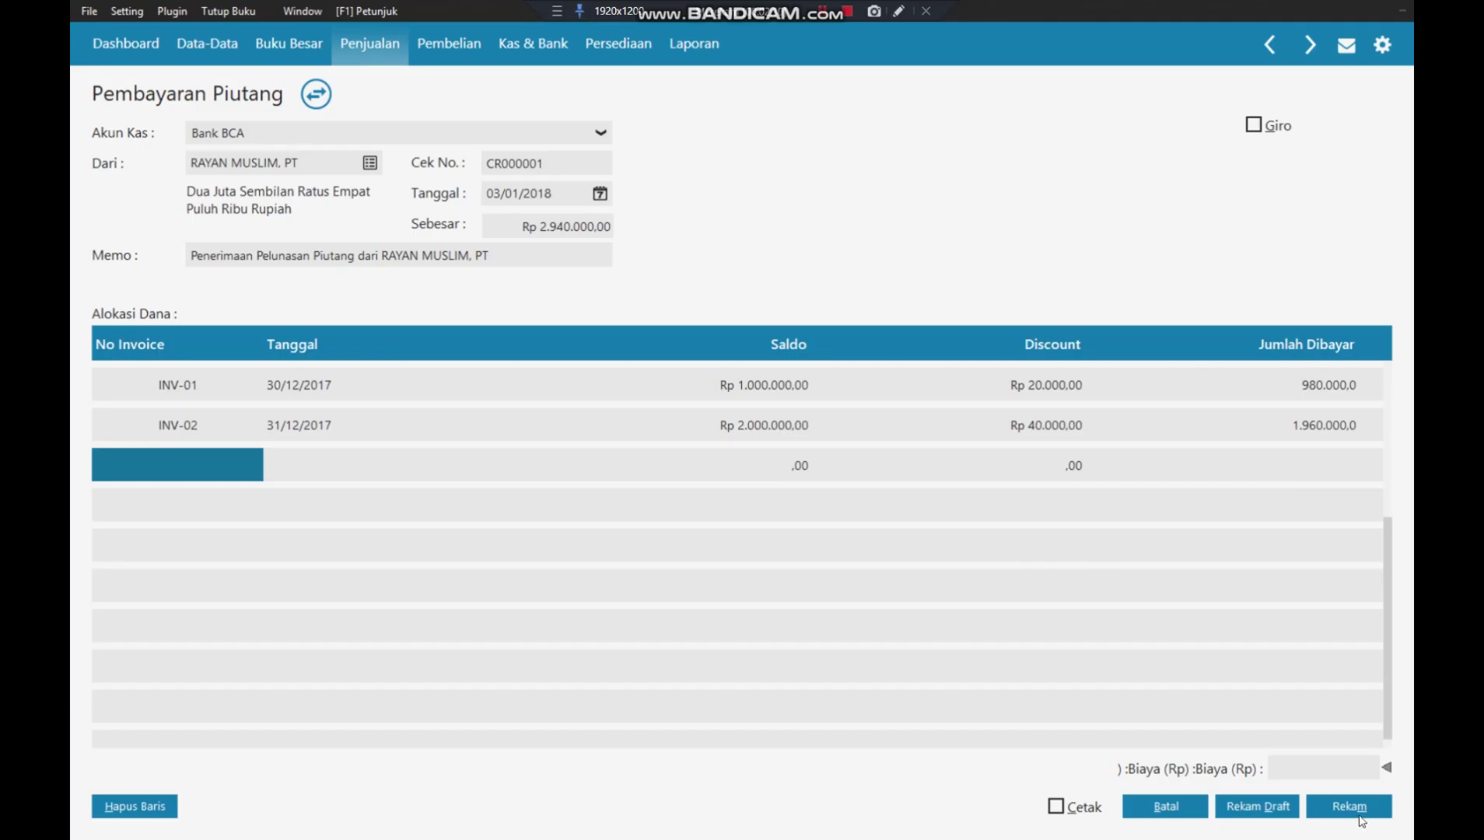
{"action": "left_click", "coordinate": [1363, 812]}
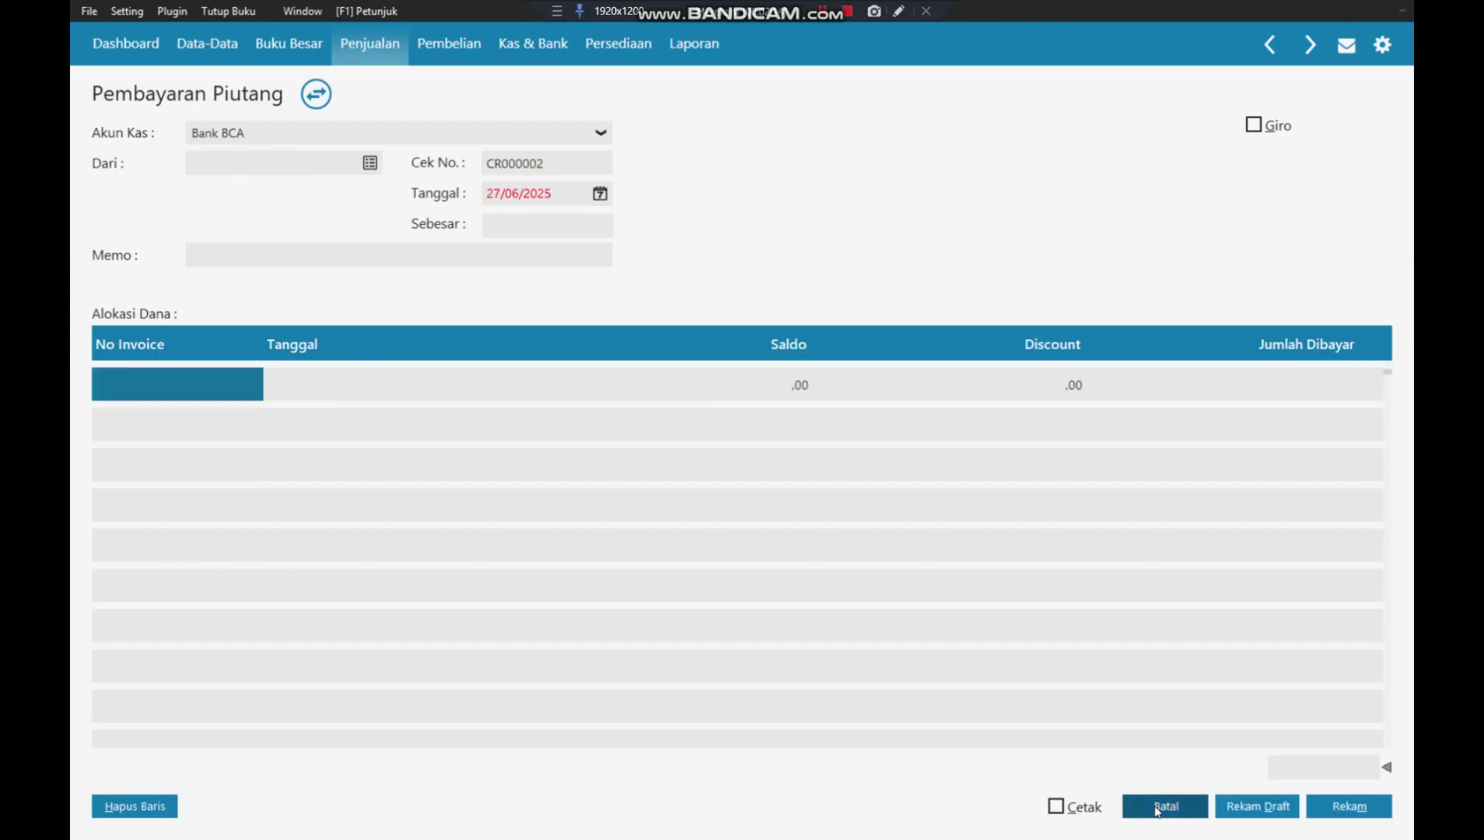
{"action": "left_click", "coordinate": [1159, 806]}
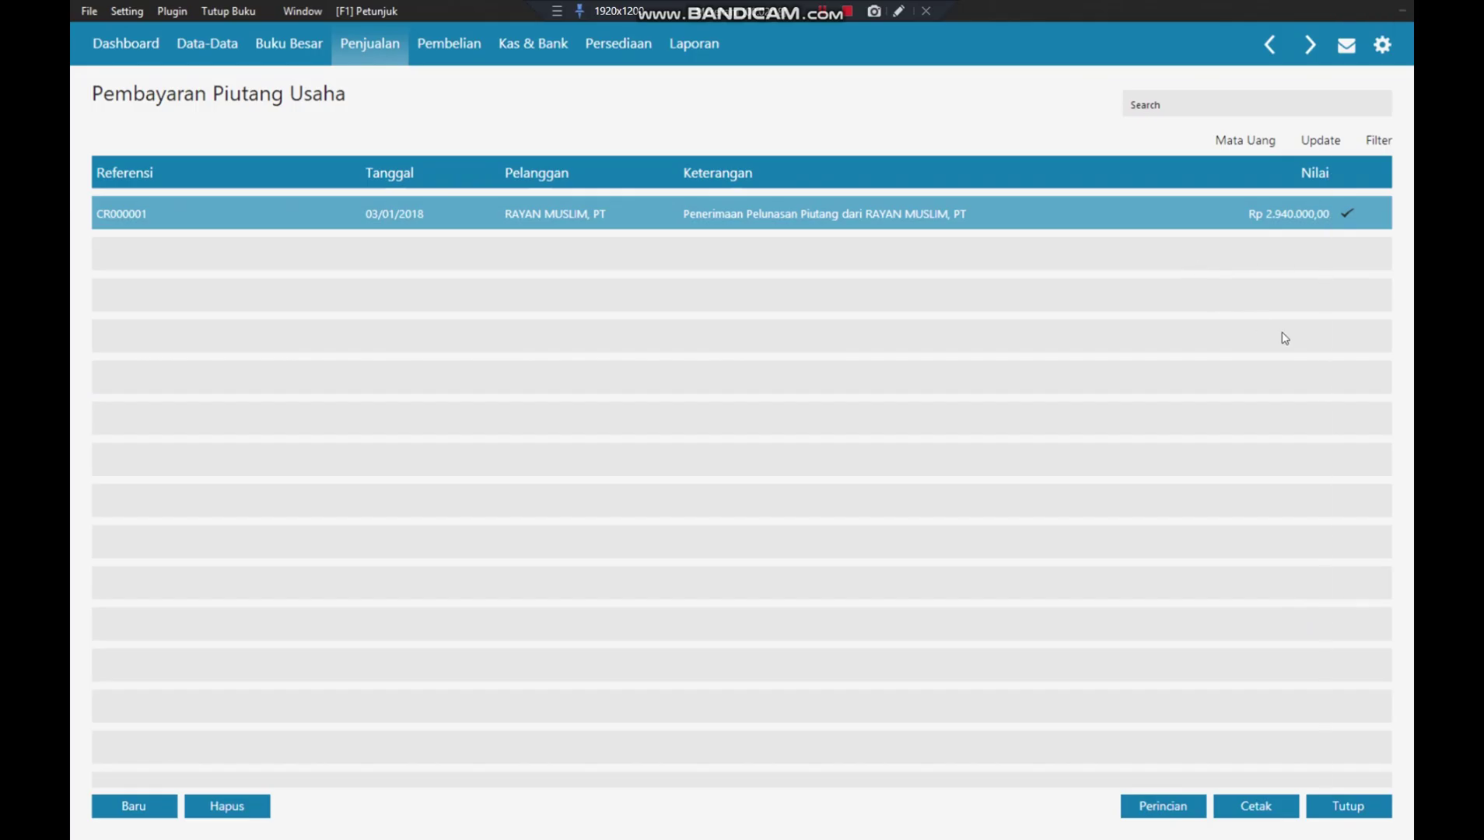
- Close the receivable list and start a new Pembayaran Hutang Usaha entry
{"action": "left_click", "coordinate": [1359, 806]}
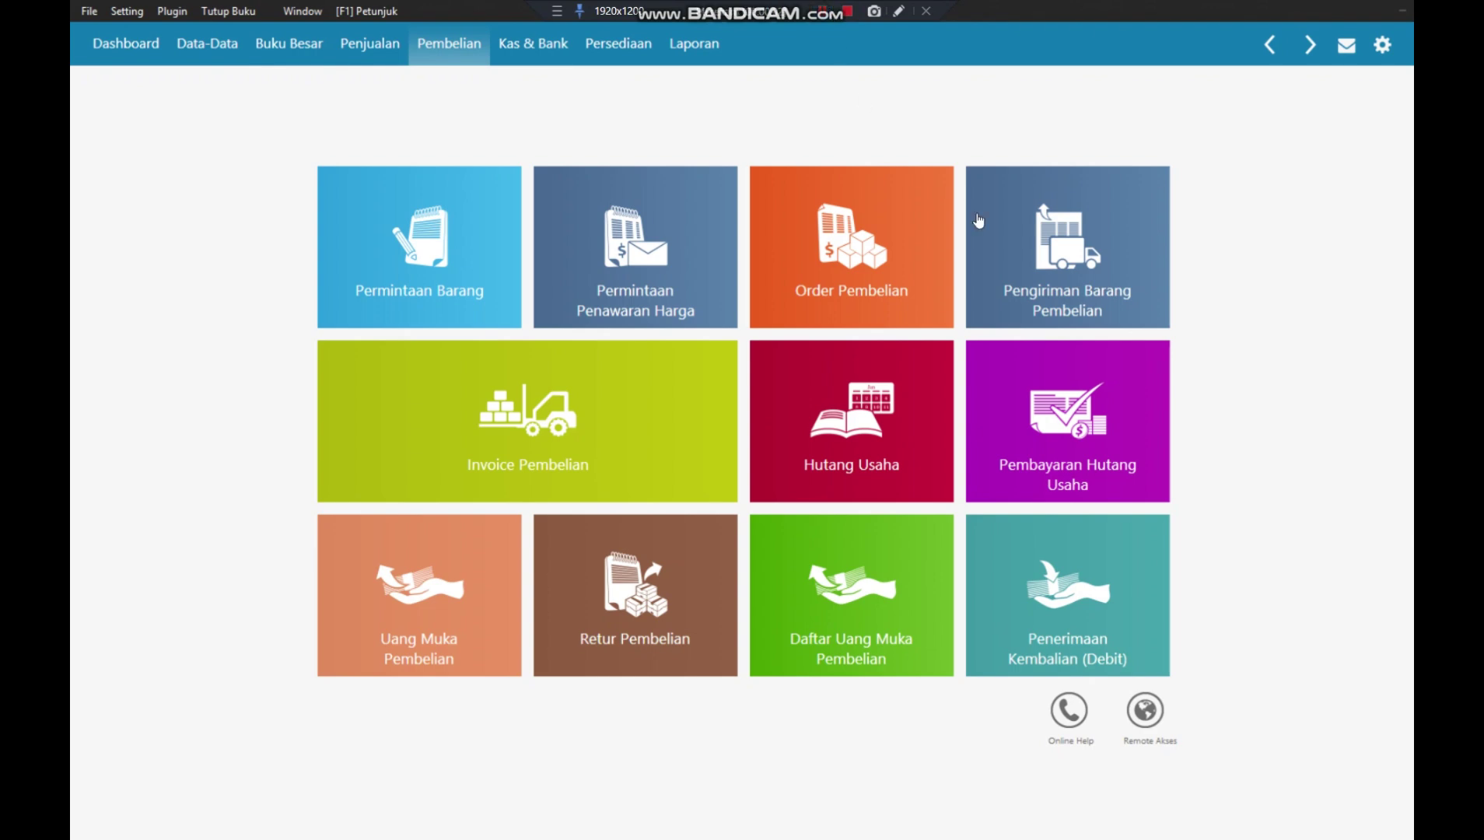
{"action": "left_click", "coordinate": [1041, 430]}
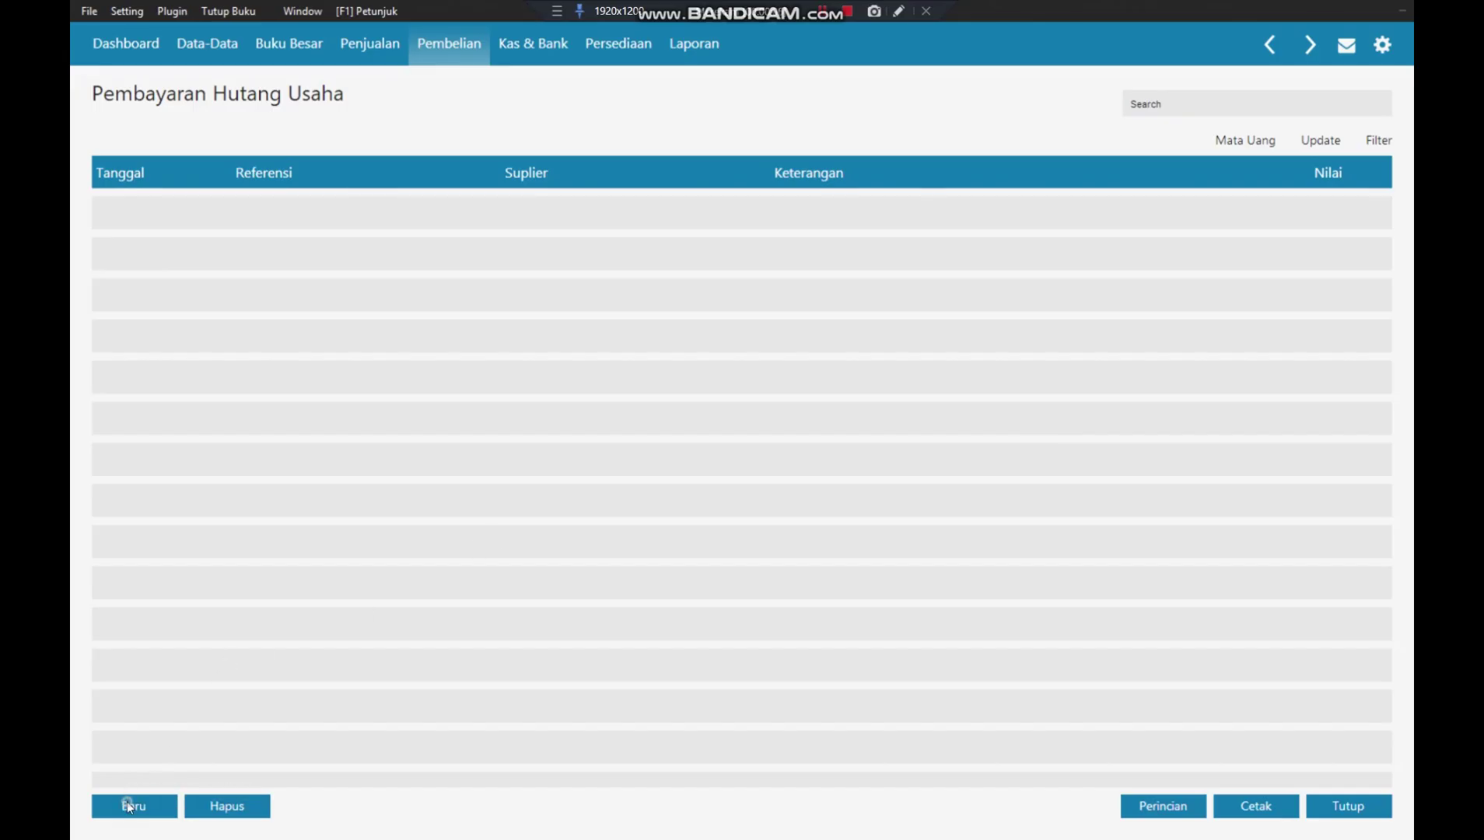
{"action": "left_click", "coordinate": [128, 805]}
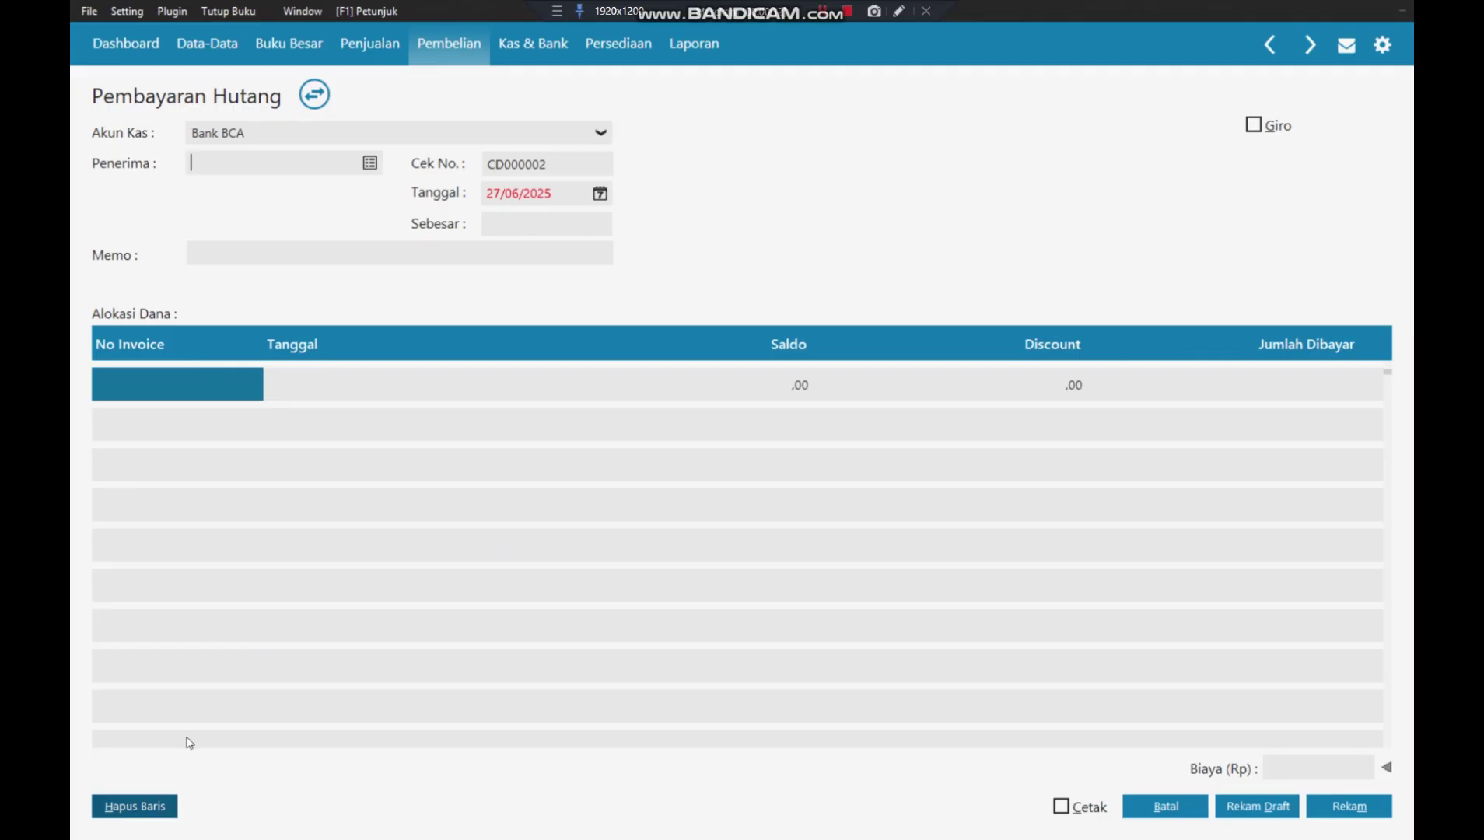
- Pay supplier V-001 (MUTIARA MUSLIM, PT) and date the payment 04/01/2018
{"action": "left_click", "coordinate": [371, 162]}
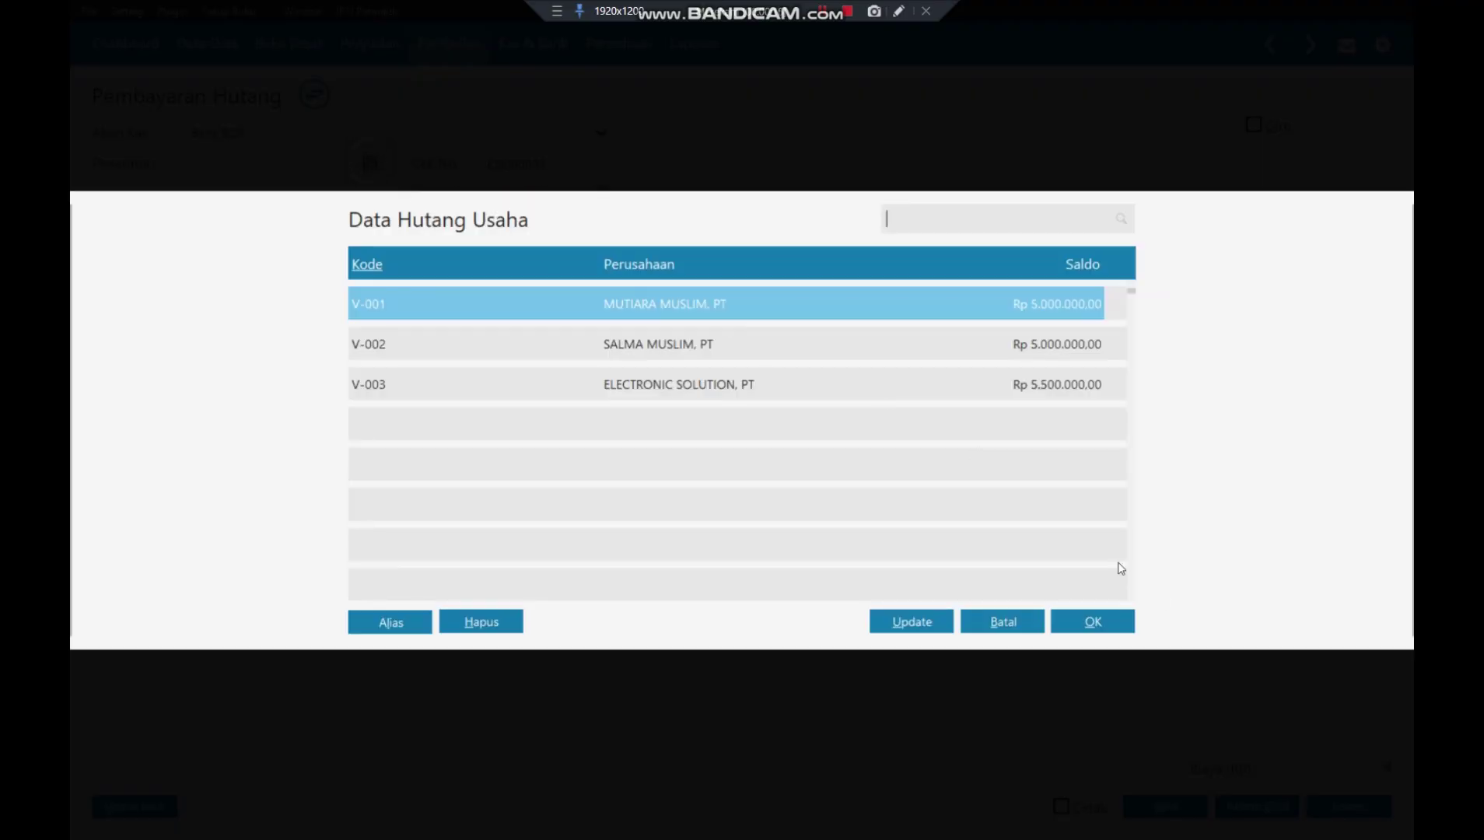
{"action": "left_click", "coordinate": [1111, 615]}
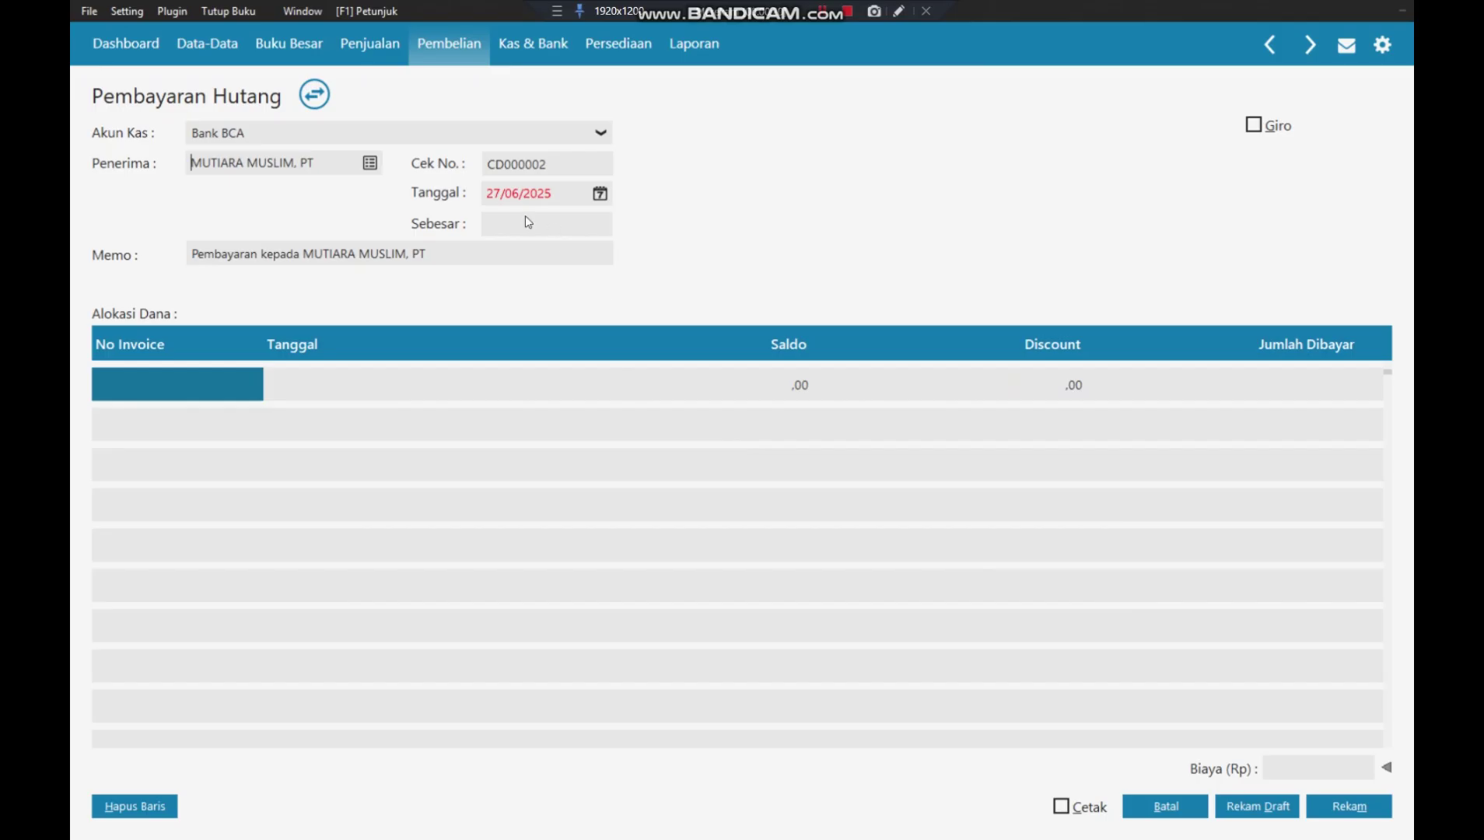
{"action": "left_click", "coordinate": [515, 194]}
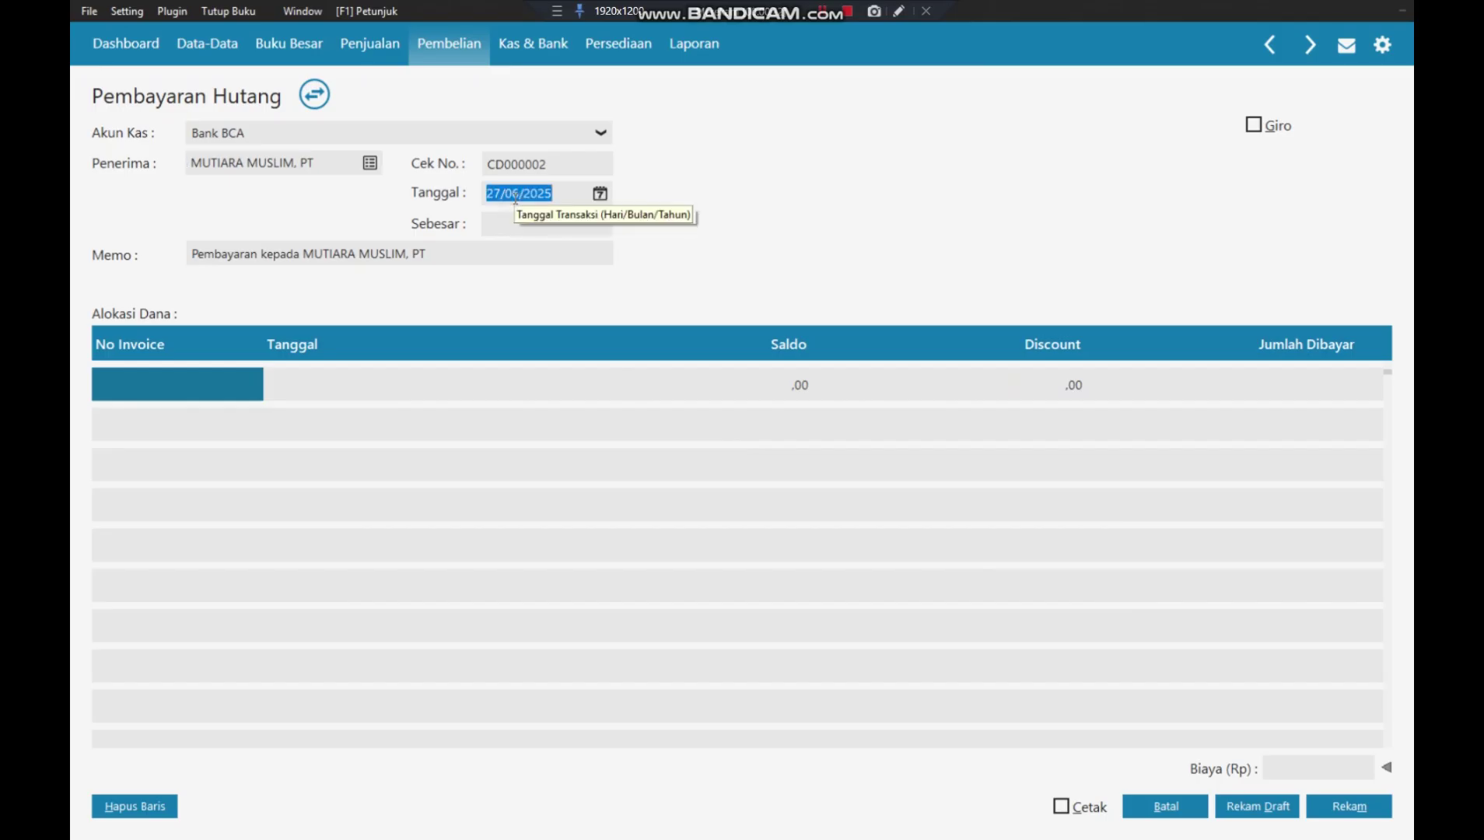
{"action": "type", "text": "0"}
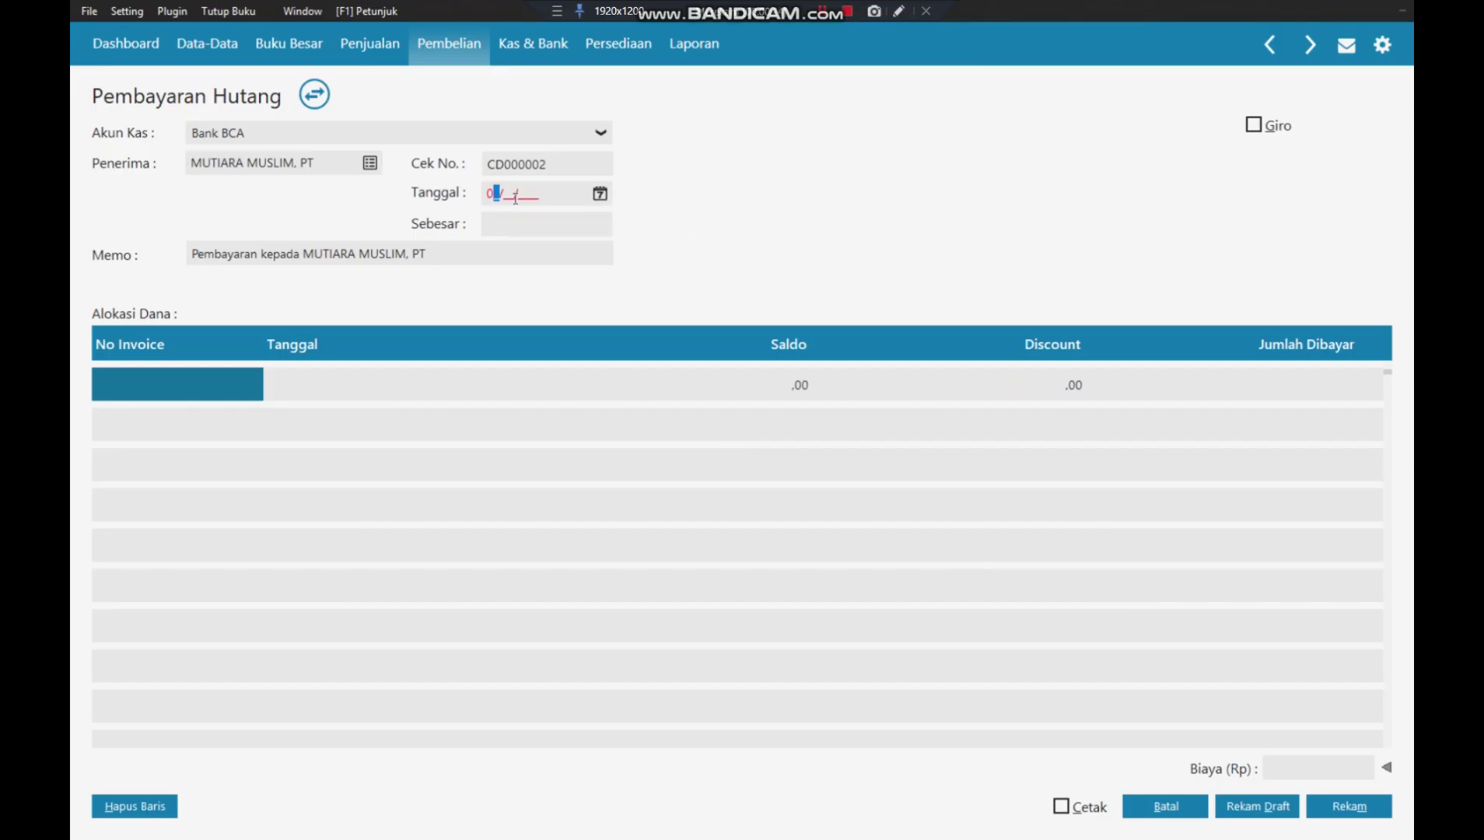
{"action": "type", "text": "4/01/2018"}
- Allocate invoice INV-01 for 5.000.000,00 and extend the memo with 'atas Faktur INV-001'
{"action": "left_click", "coordinate": [497, 227]}
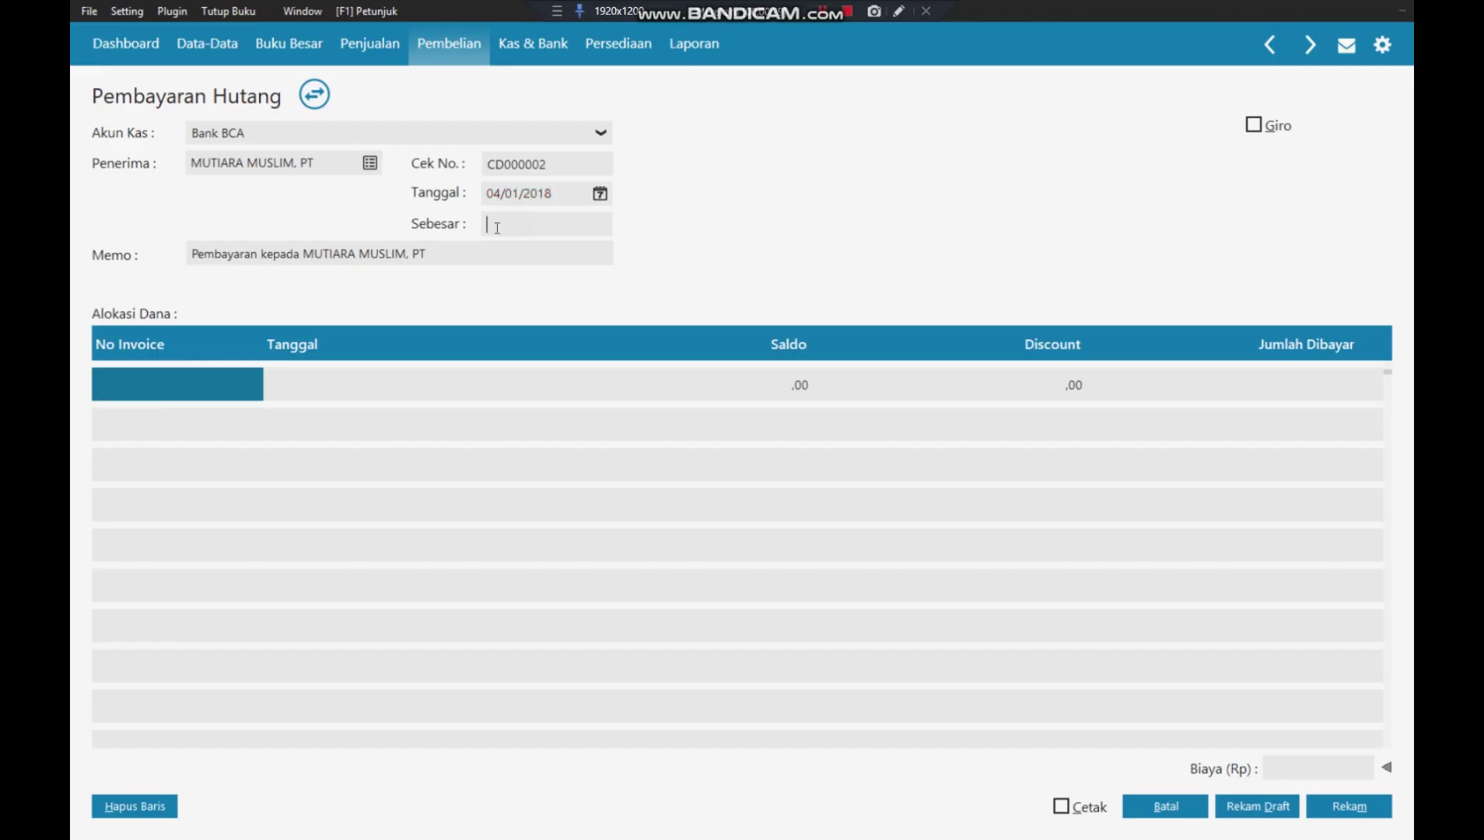
{"action": "left_click", "coordinate": [179, 378]}
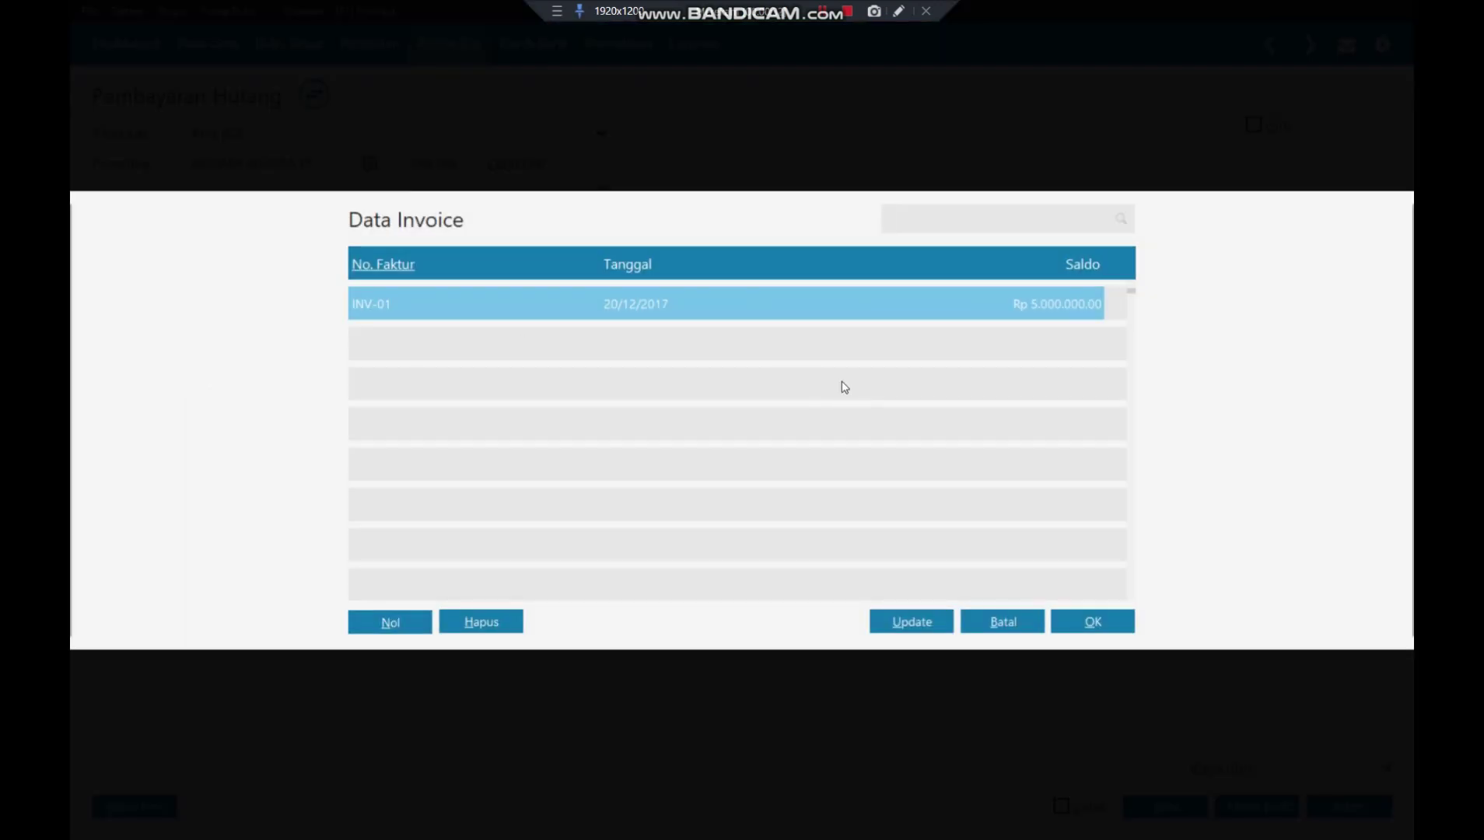
{"action": "left_click", "coordinate": [1107, 622]}
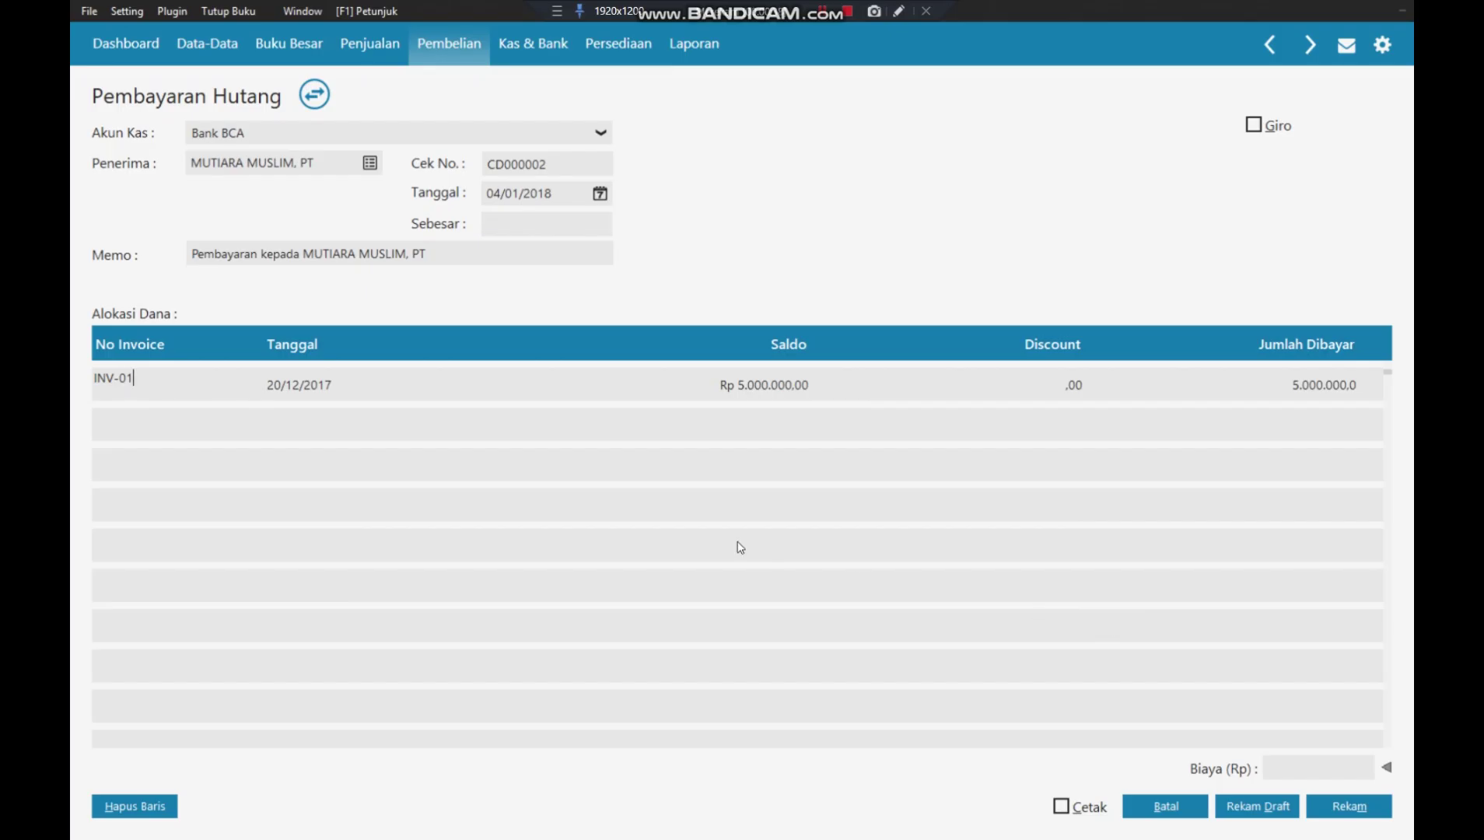
{"action": "double_click", "coordinate": [262, 252]}
{"action": "type", "text": "atas "}
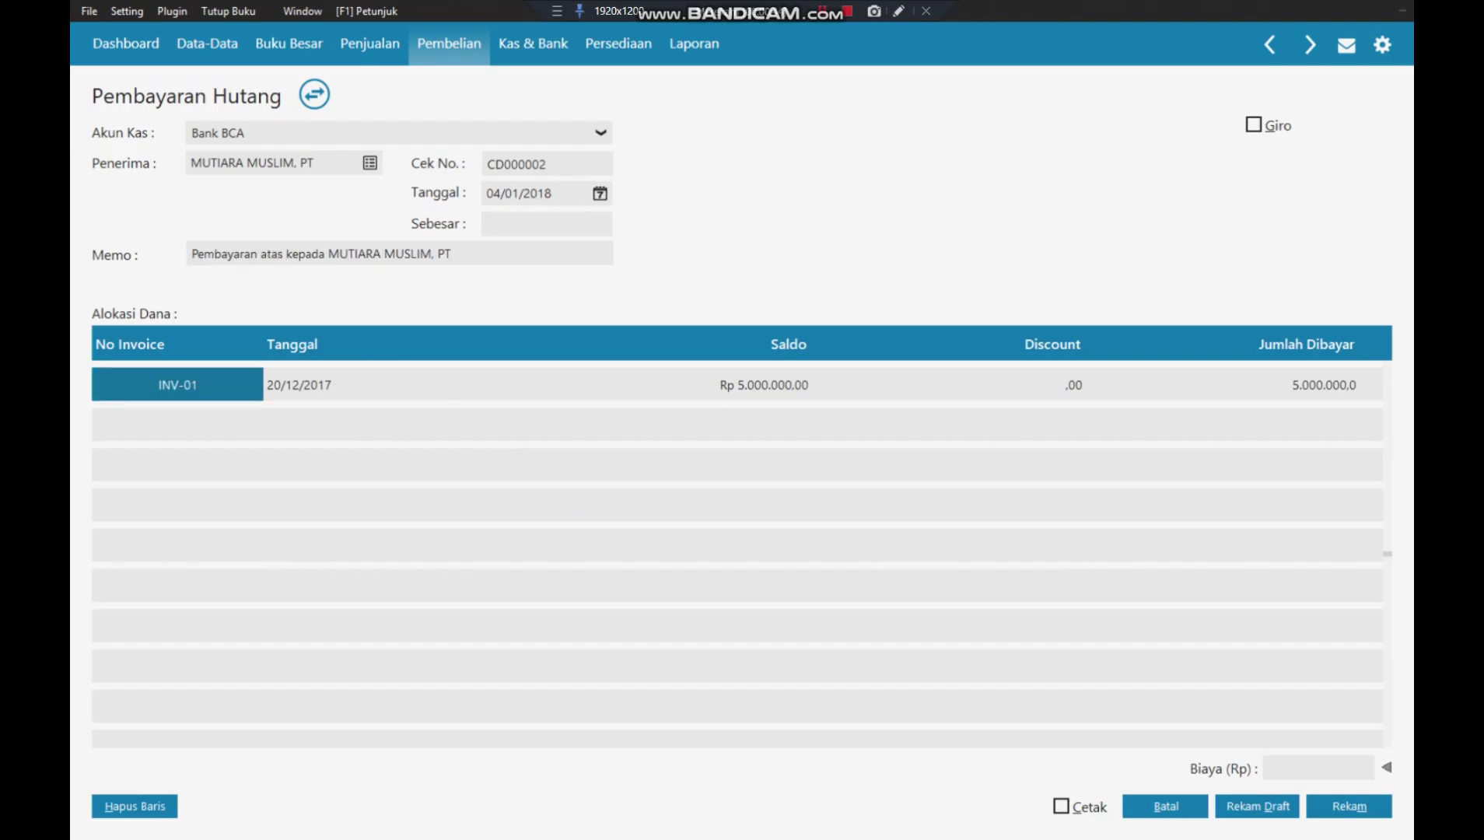
{"action": "type", "text": "Faktur "}
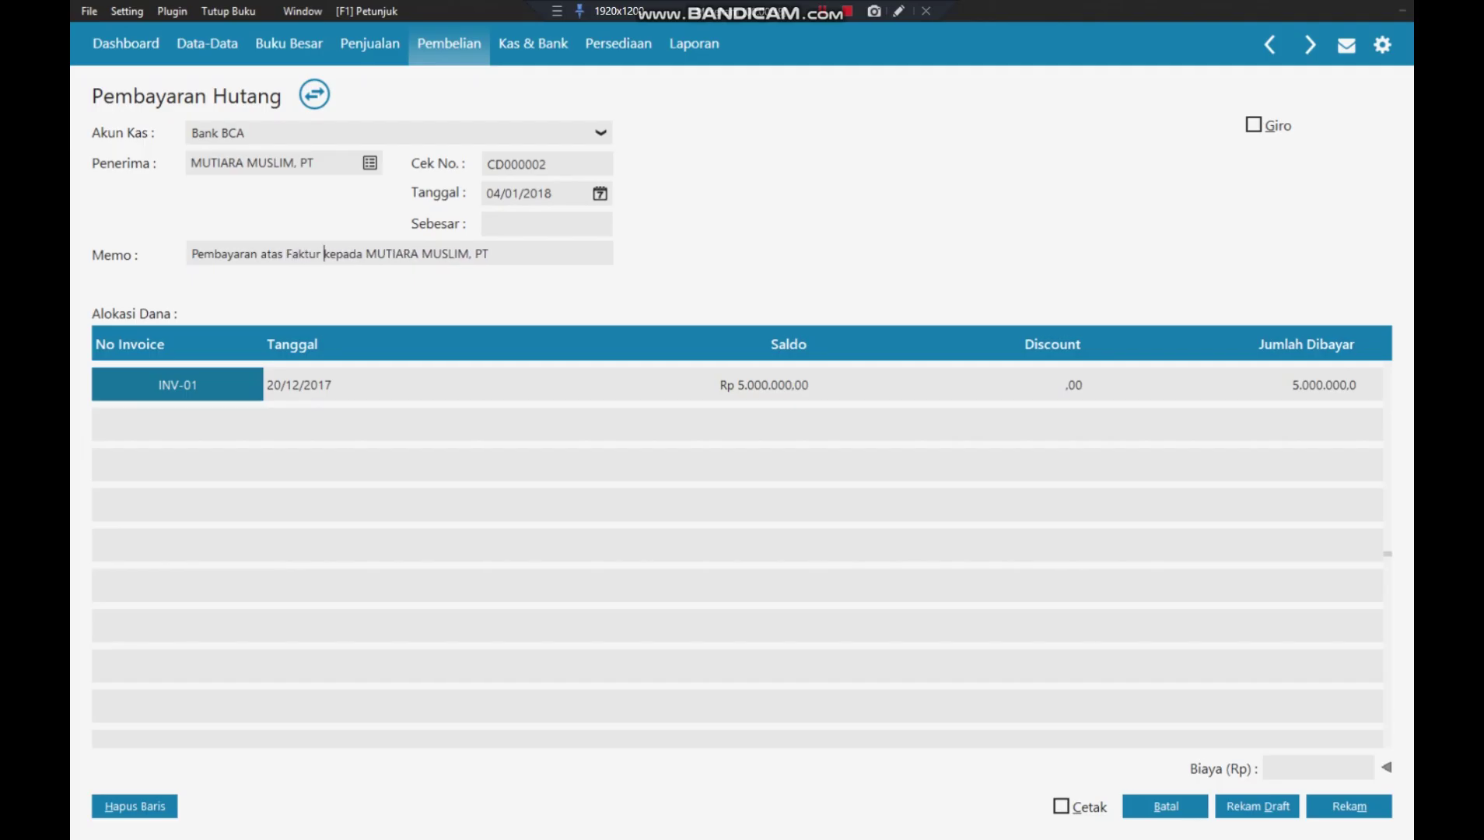
{"action": "type", "text": "INV-001"}
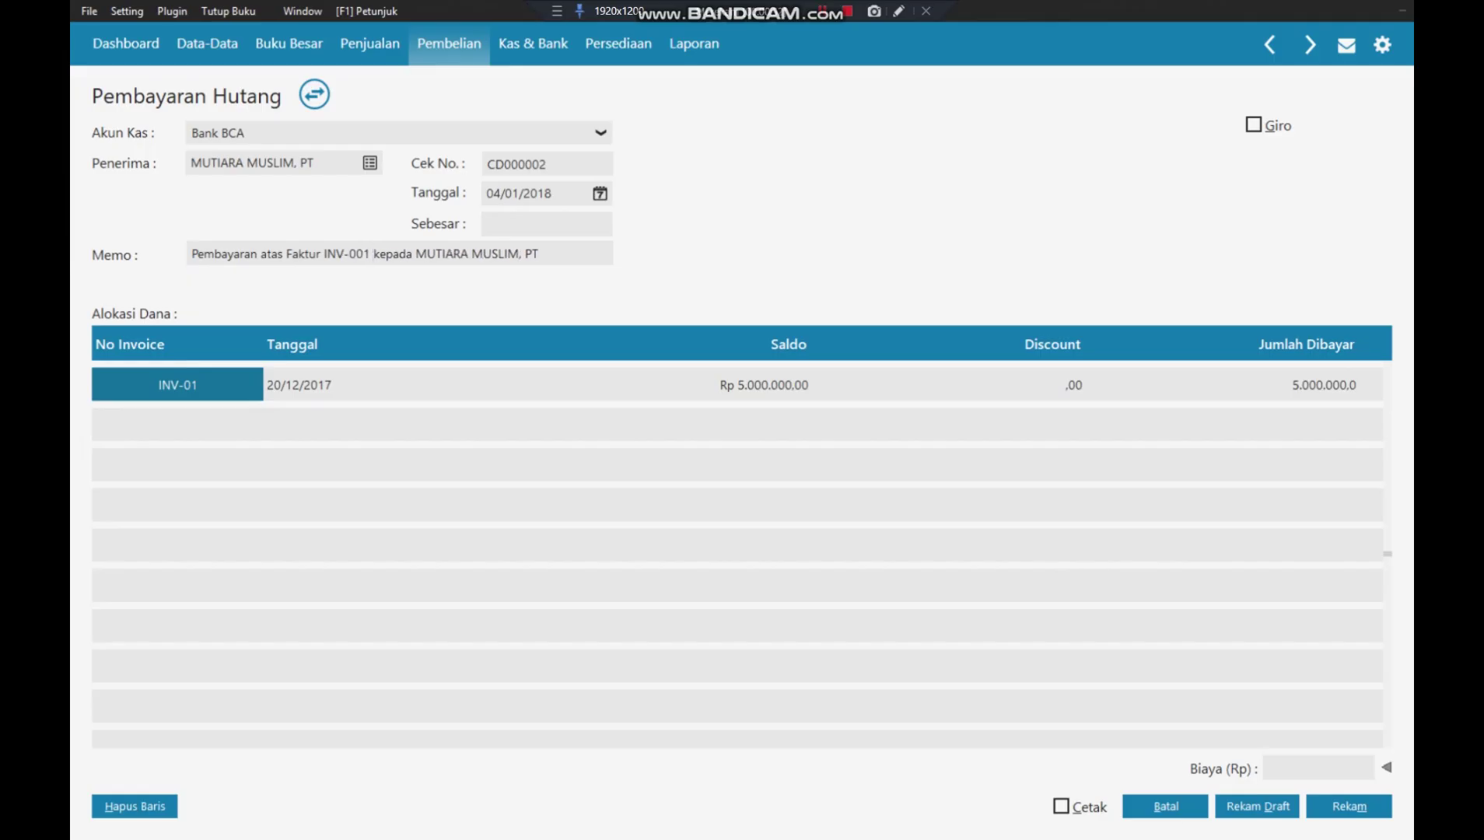
{"action": "left_click", "coordinate": [383, 389]}
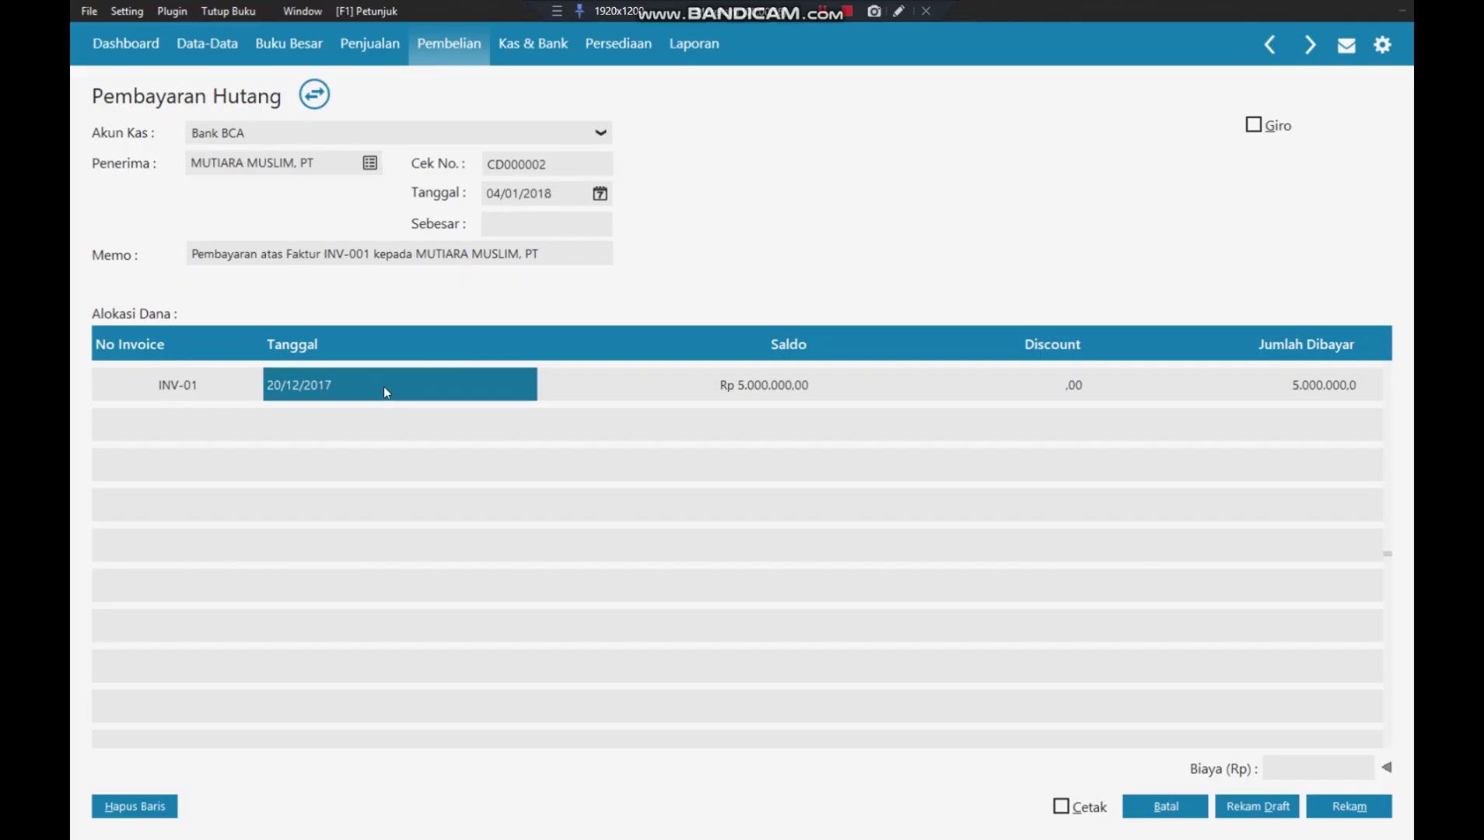
{"action": "left_click", "coordinate": [508, 228]}
{"action": "left_click", "coordinate": [630, 528]}
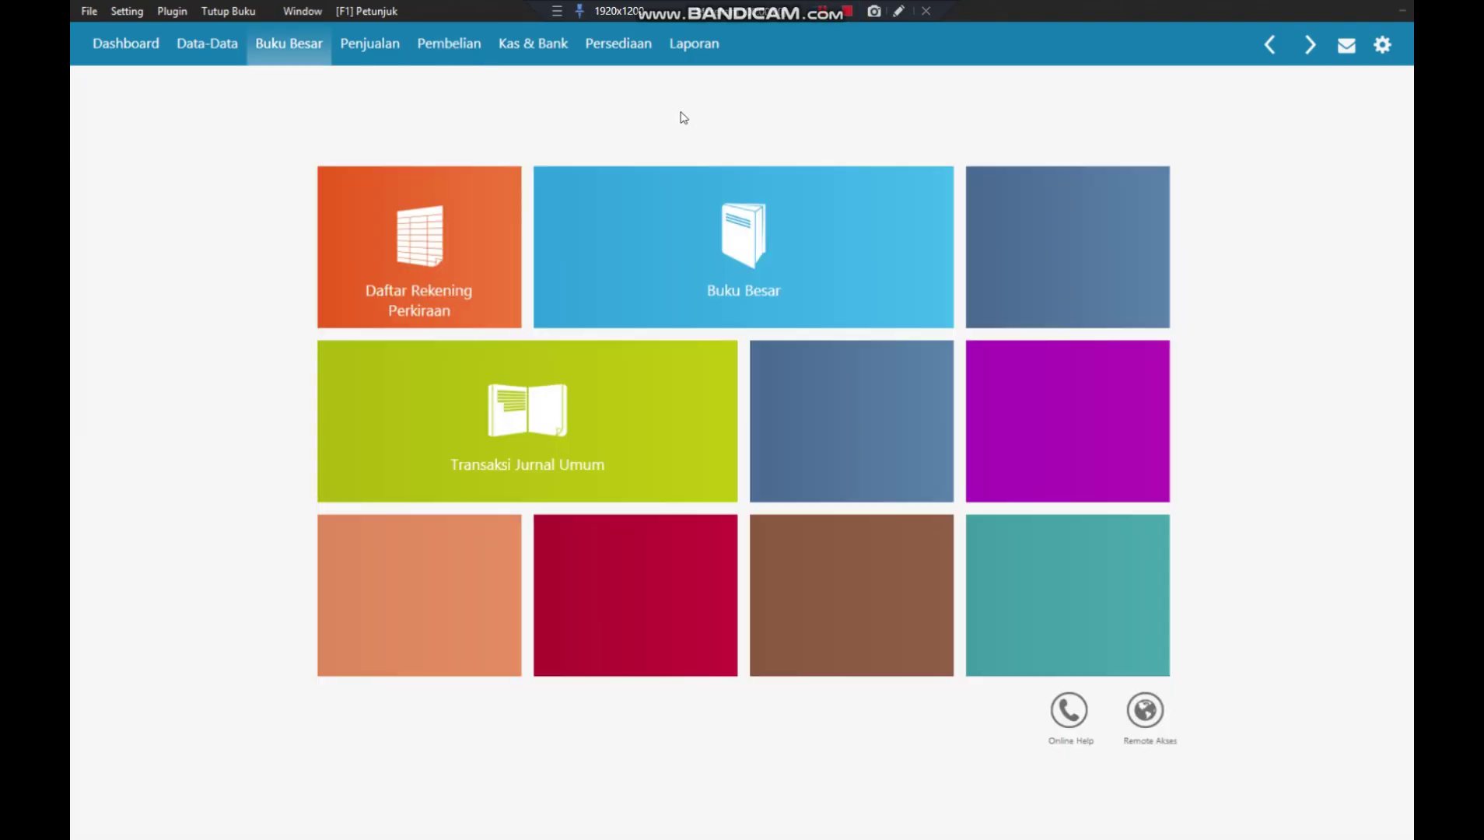
- Start general journal GJ000001 from Transaksi Jurnal Umum, dated 04/01/2018
{"action": "mouse_move", "coordinate": [461, 242]}
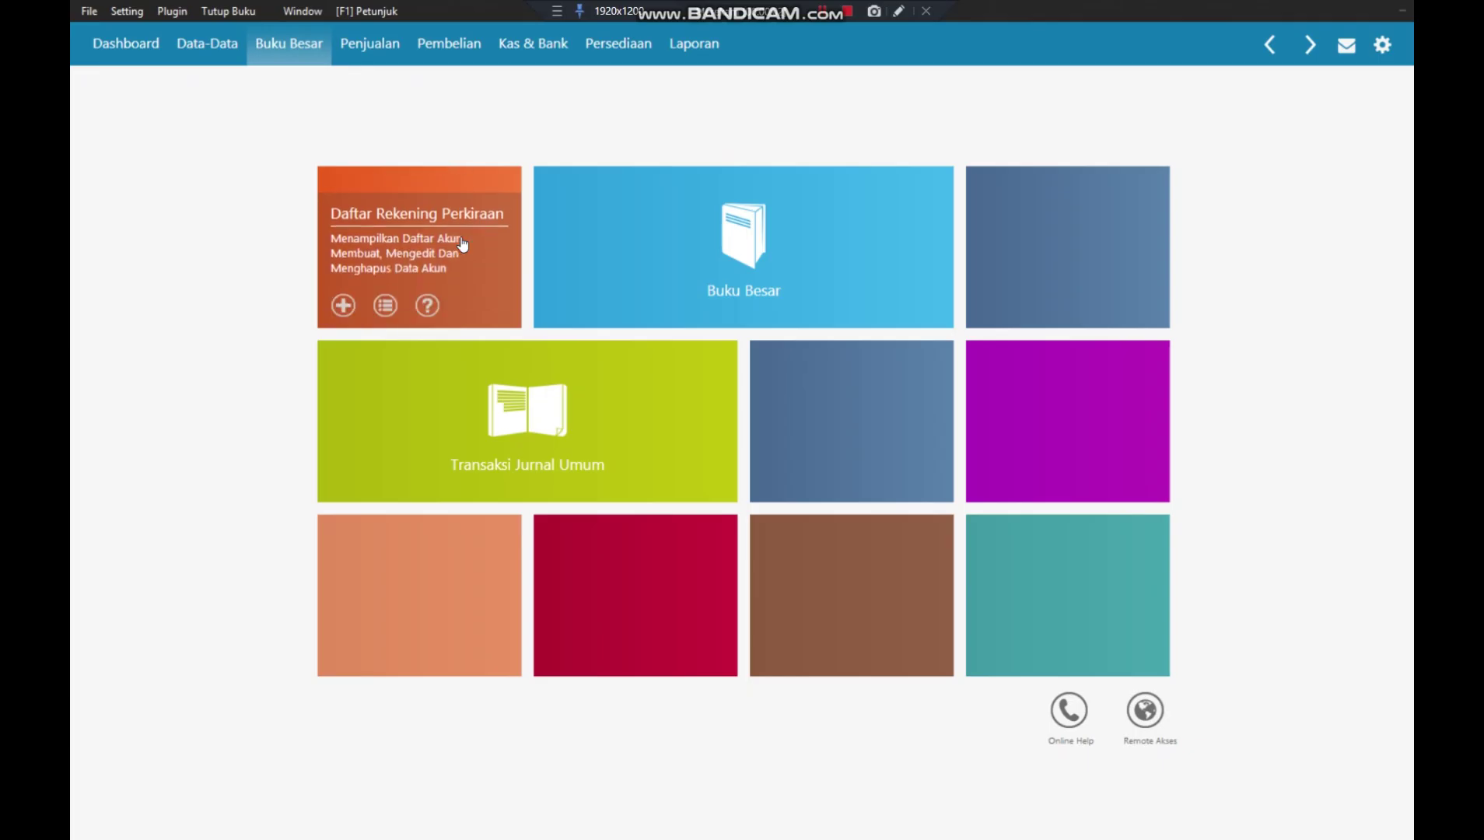
{"action": "mouse_move", "coordinate": [498, 400]}
{"action": "left_click", "coordinate": [509, 425]}
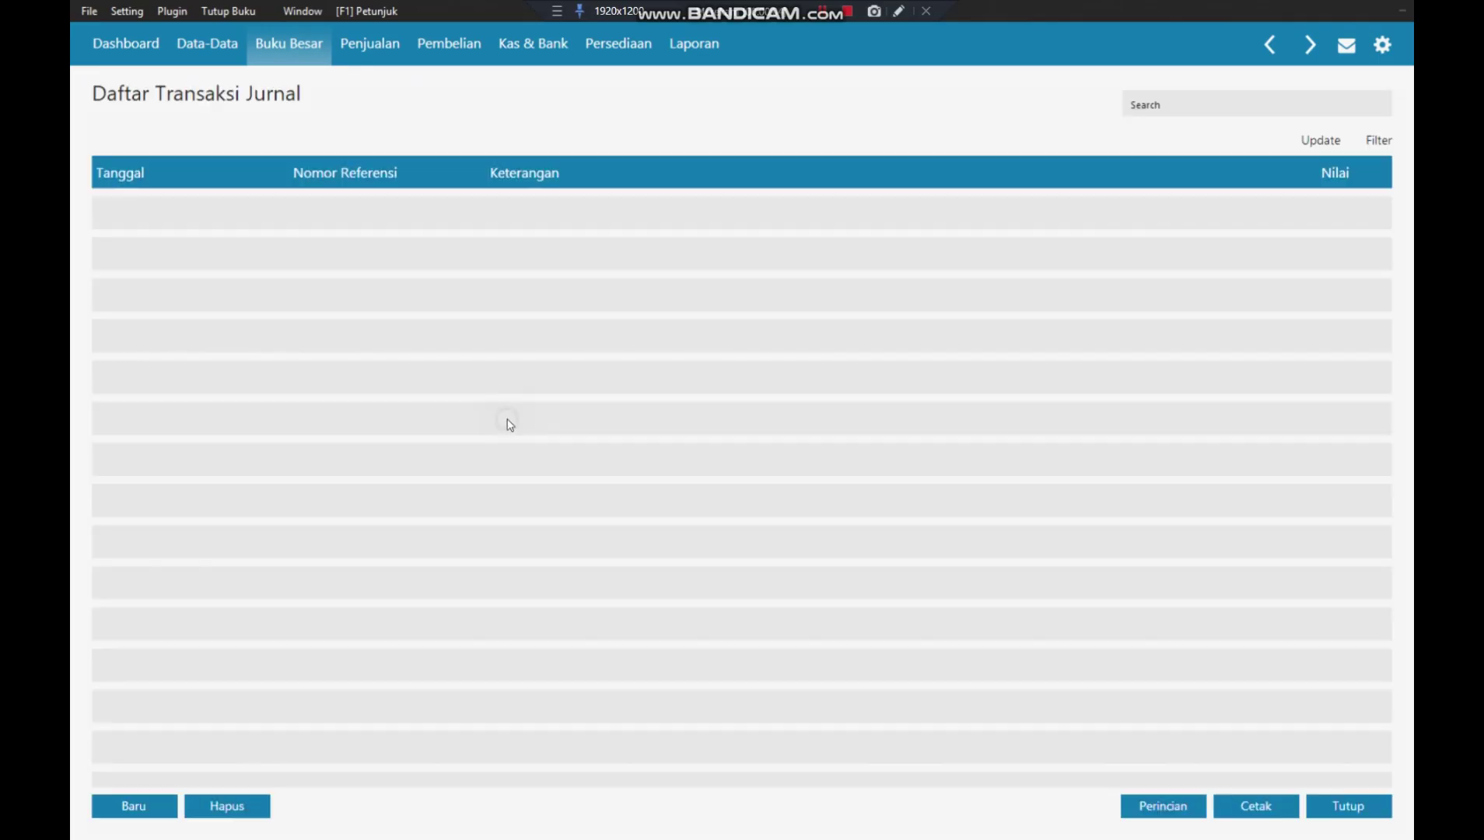
{"action": "left_click", "coordinate": [134, 797]}
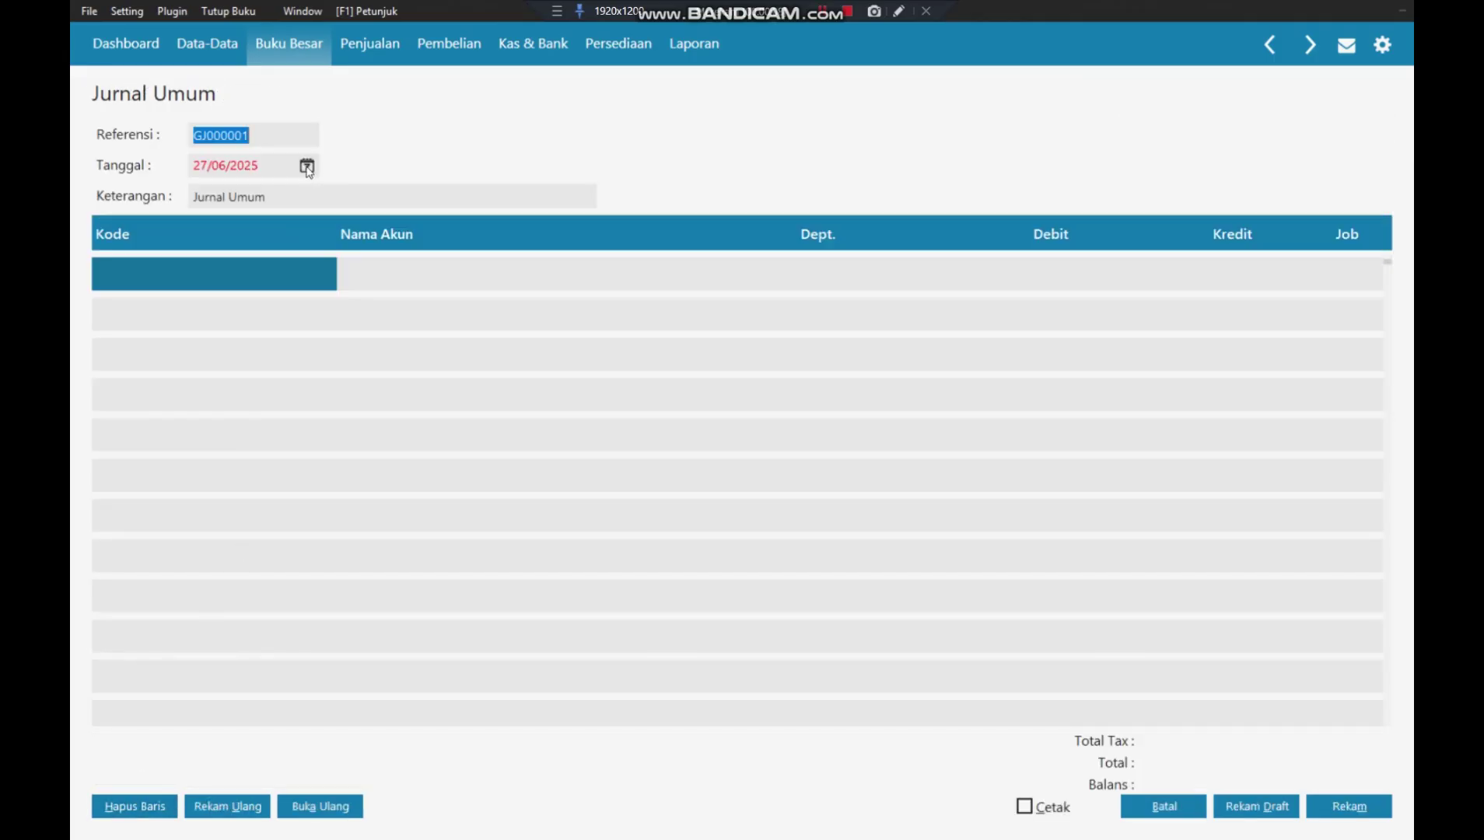
{"action": "left_click", "coordinate": [253, 162]}
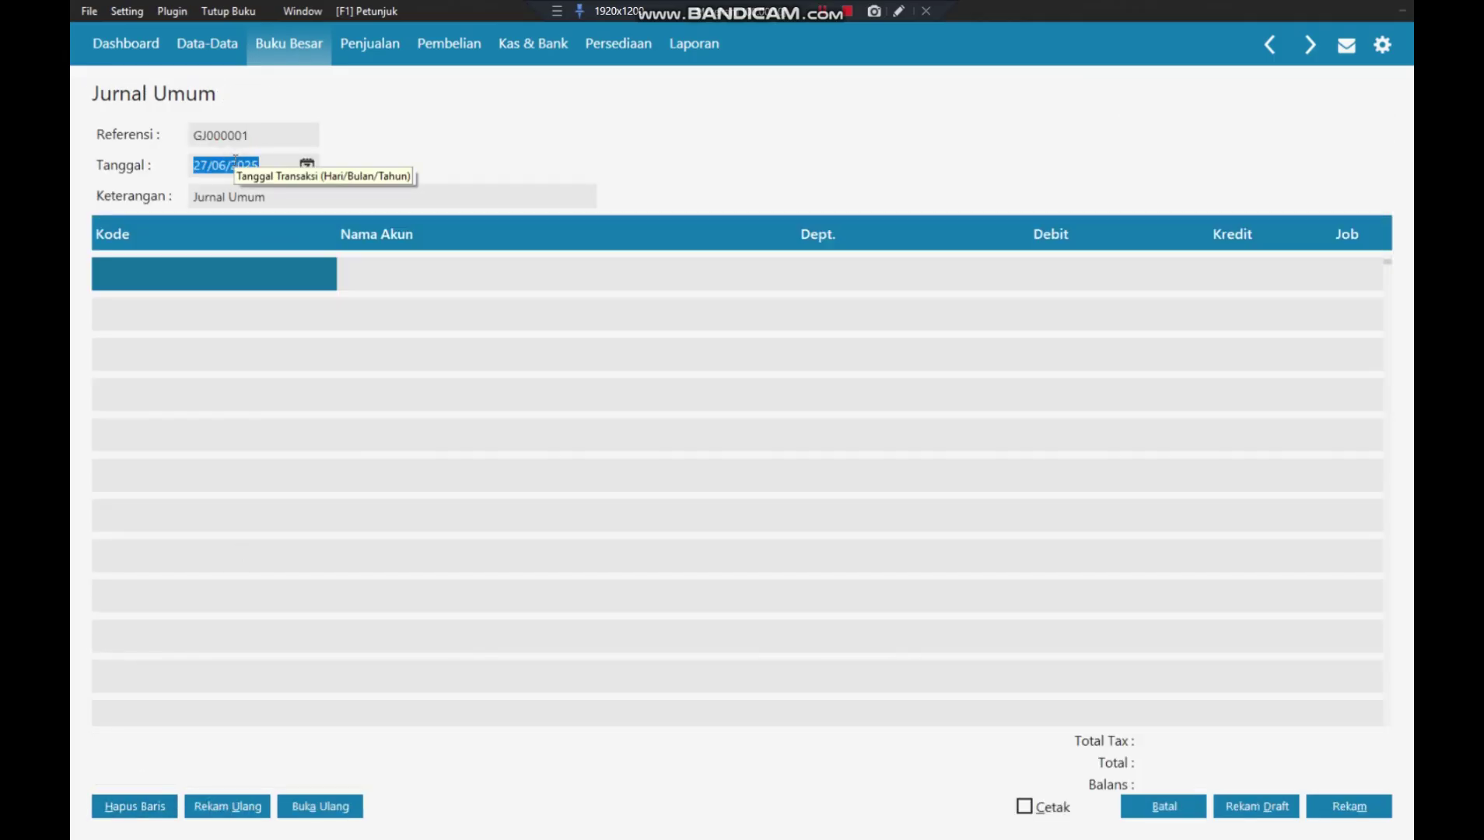
{"action": "type", "text": "4/01/"}
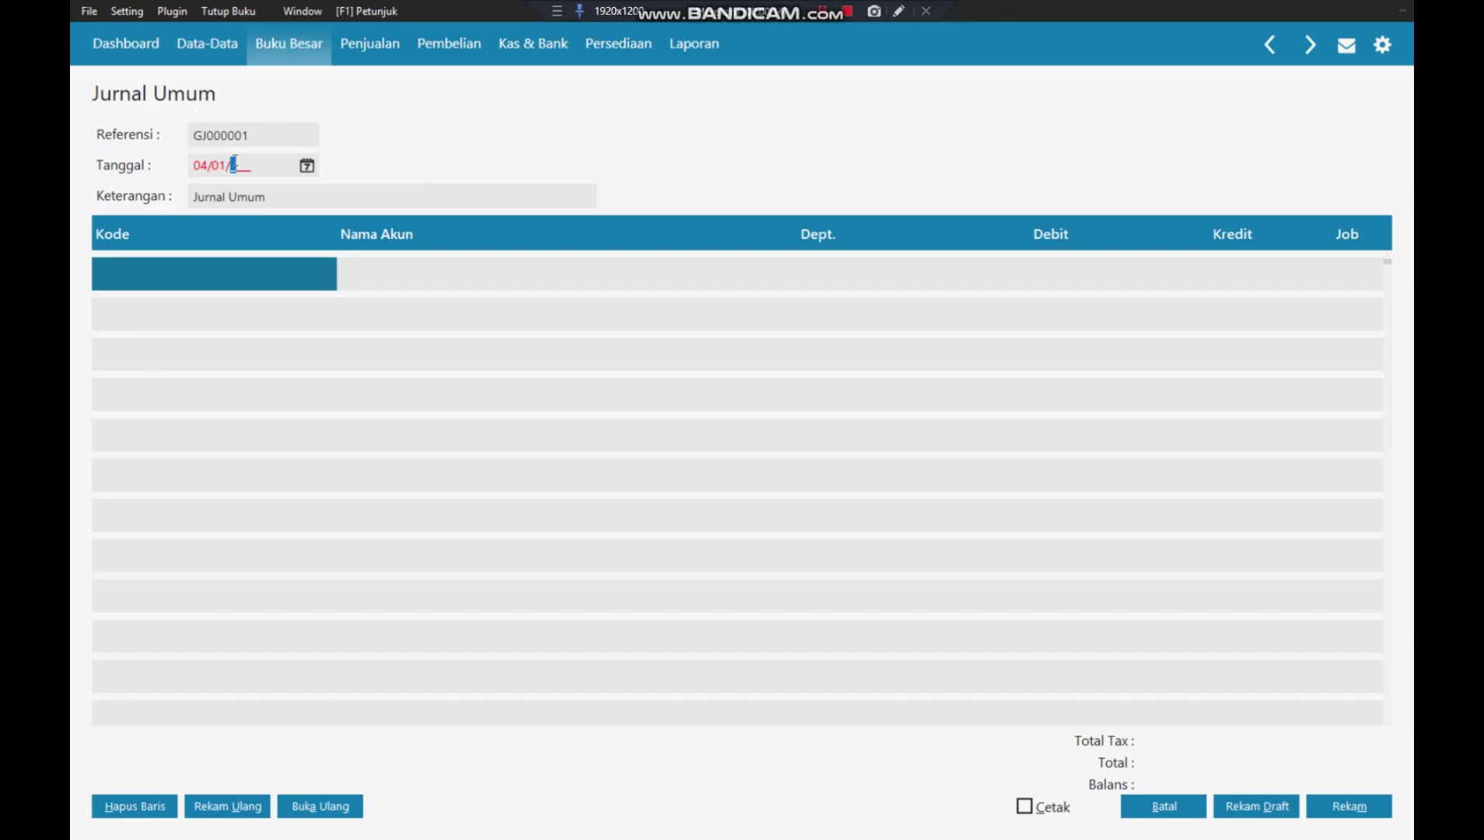
{"action": "type", "text": "2018"}
{"action": "left_click", "coordinate": [224, 267]}
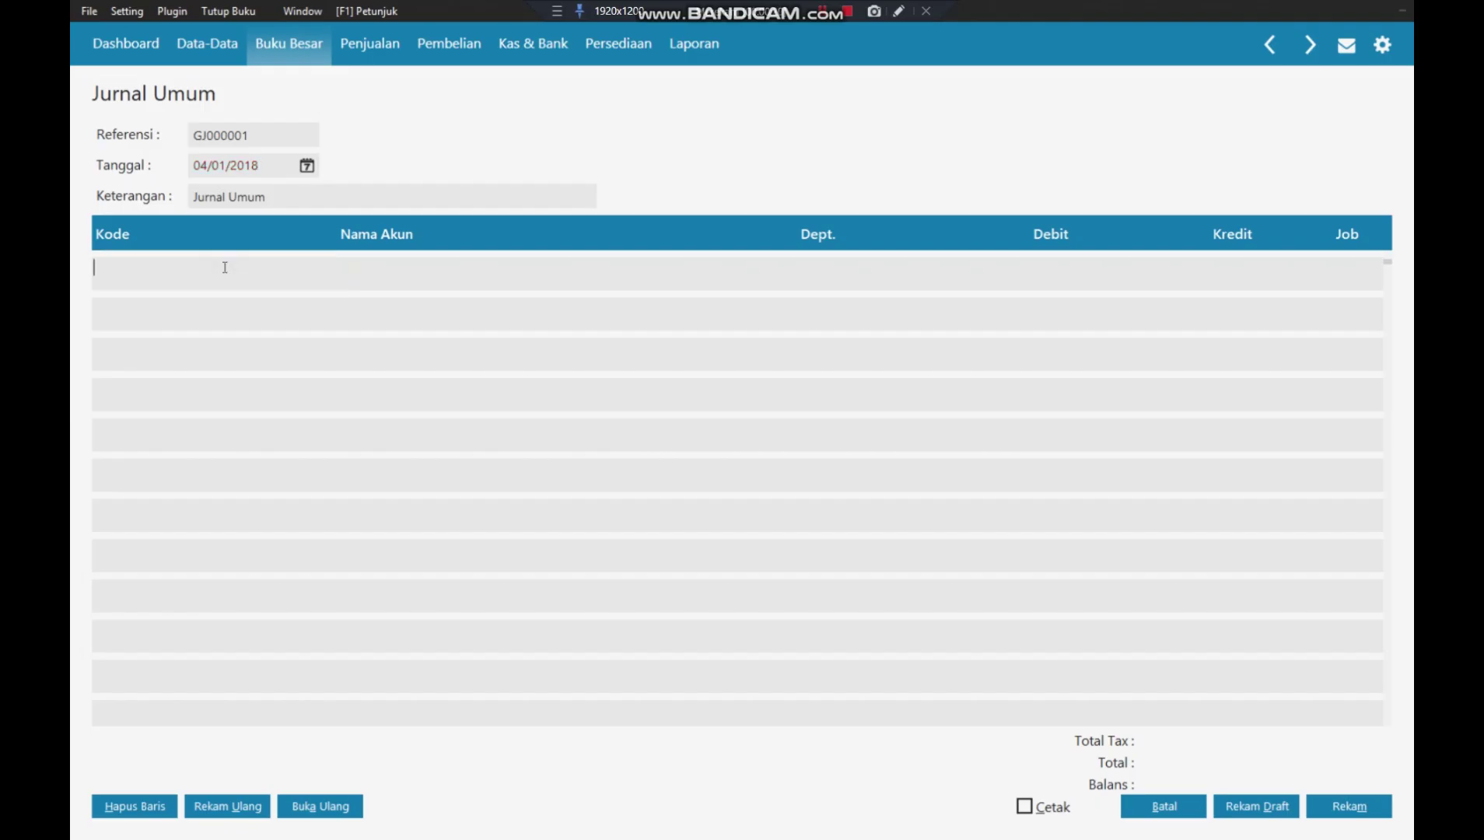
- Put Bank BCA as the account on the journal's first row
{"action": "double_click", "coordinate": [224, 267]}
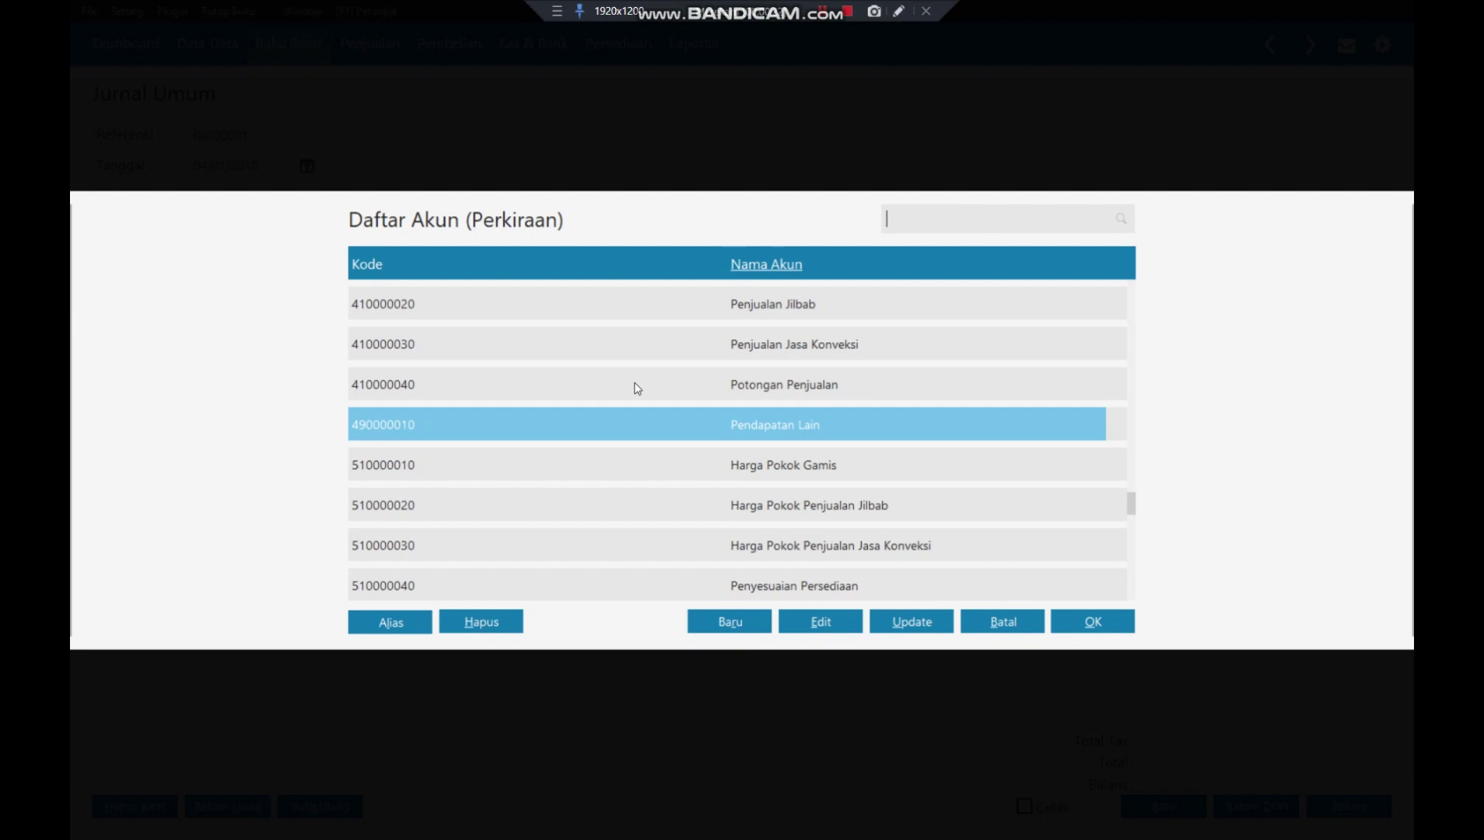
{"action": "key", "text": "Up"}
{"action": "key", "text": "Up"}
{"action": "key", "text": "Up"}
{"action": "key", "text": "Up"}
{"action": "key", "text": "Up"}
{"action": "key", "text": "Up"}
{"action": "key", "text": "Up"}
{"action": "key", "text": "Up"}
{"action": "key", "text": "Up"}
{"action": "key", "text": "Up"}
{"action": "key", "text": "Up"}
{"action": "key", "text": "Up"}
{"action": "key", "text": "Up"}
{"action": "key", "text": "Up"}
{"action": "key", "text": "Up"}
{"action": "key", "text": "Up"}
{"action": "key", "text": "Up"}
{"action": "key", "text": "Up"}
{"action": "key", "text": "Up"}
{"action": "key", "text": "Up"}
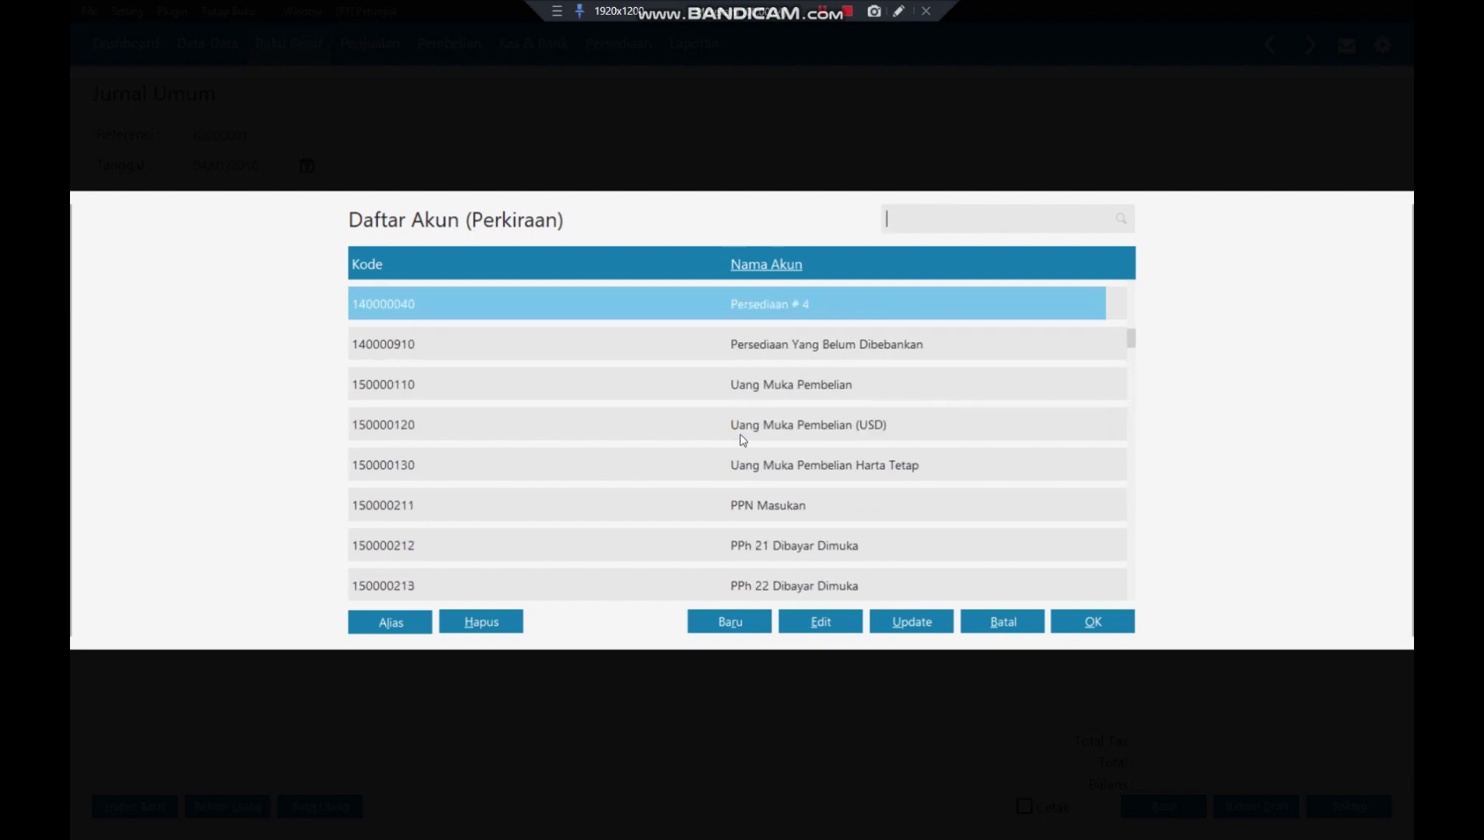
{"action": "key", "text": "Up"}
{"action": "key", "text": "Up"}
{"action": "key", "text": "Up"}
{"action": "key", "text": "Up"}
{"action": "key", "text": "Up"}
{"action": "key", "text": "Up"}
{"action": "key", "text": "Up"}
{"action": "key", "text": "Up"}
{"action": "key", "text": "Up"}
{"action": "key", "text": "Up"}
{"action": "key", "text": "Up"}
{"action": "left_click", "coordinate": [770, 436]}
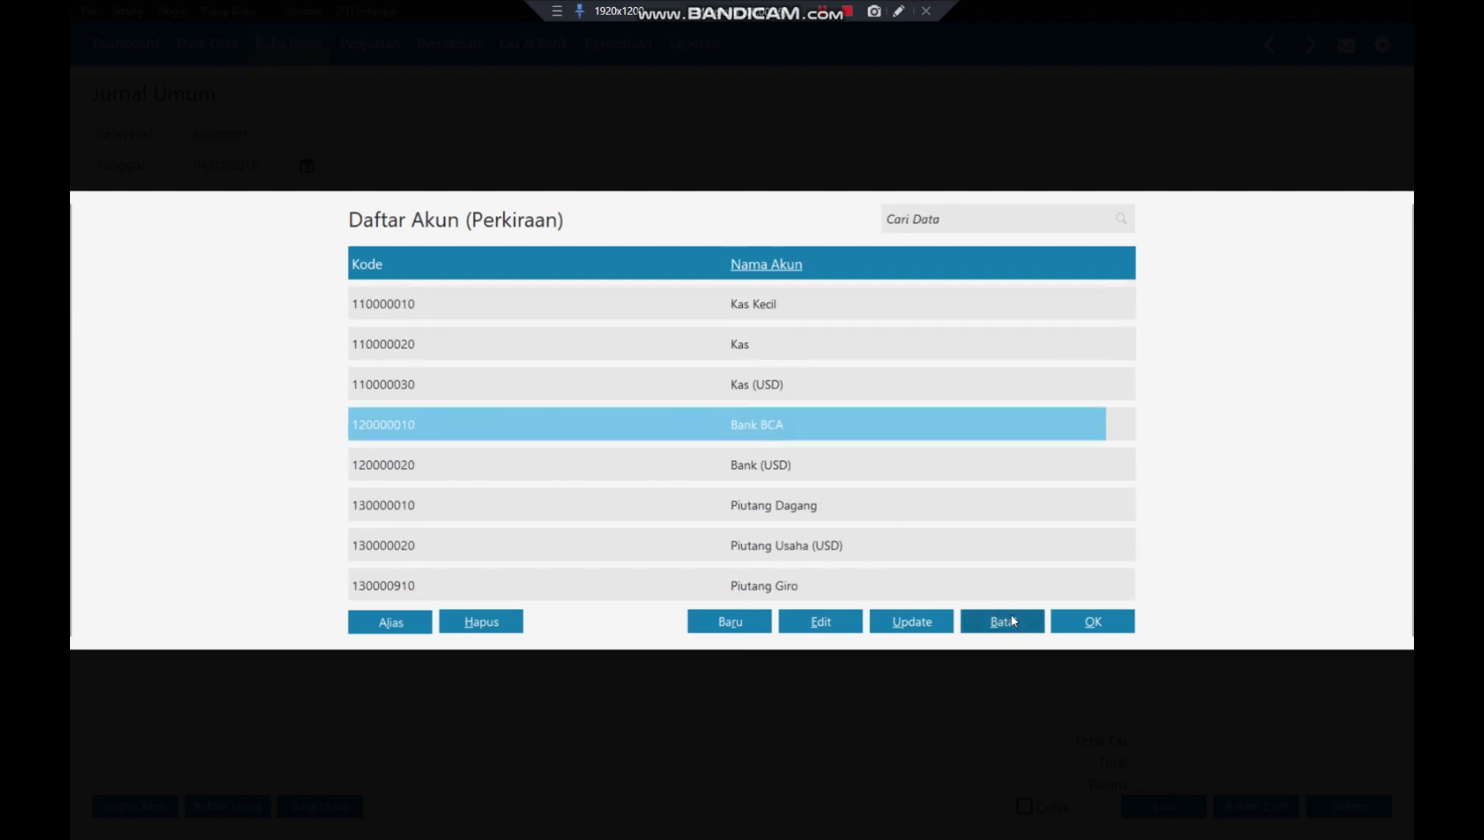
{"action": "left_click", "coordinate": [1093, 623]}
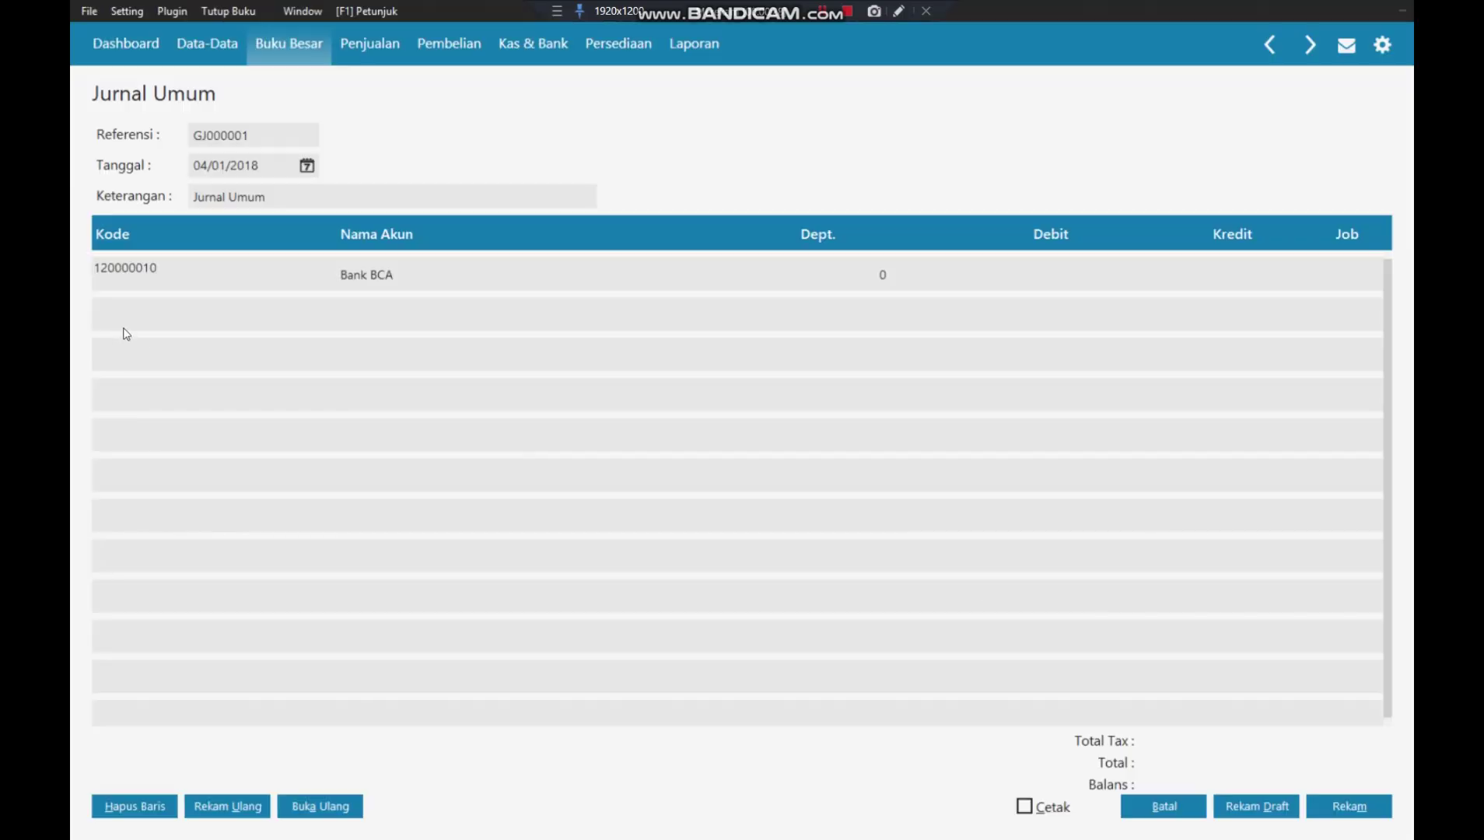
{"action": "key", "text": "Return"}
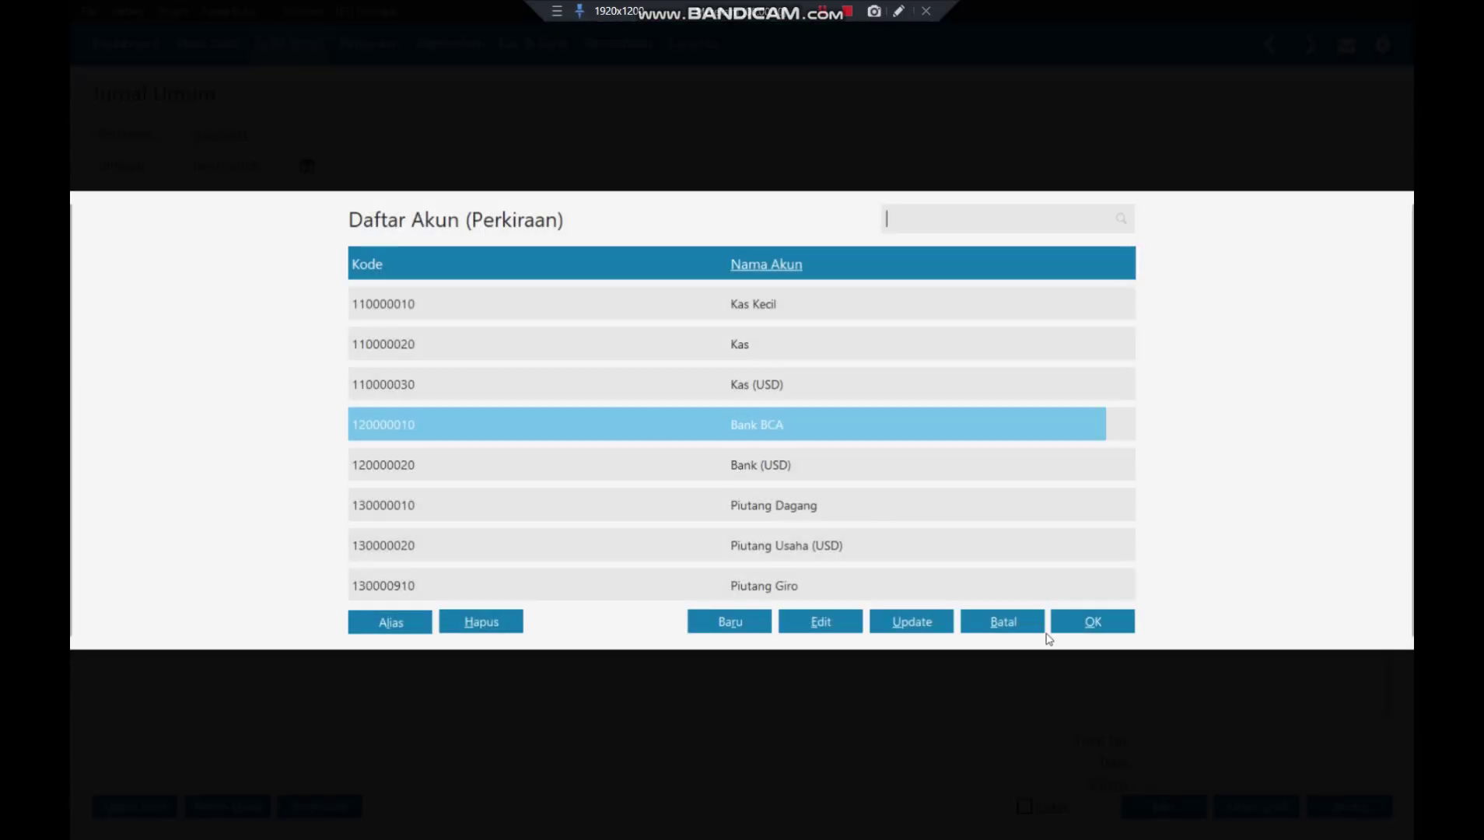
{"action": "left_click", "coordinate": [1097, 626]}
- Debit Bank BCA 1.110.000,00 and start a second journal row
{"action": "key", "text": "Return"}
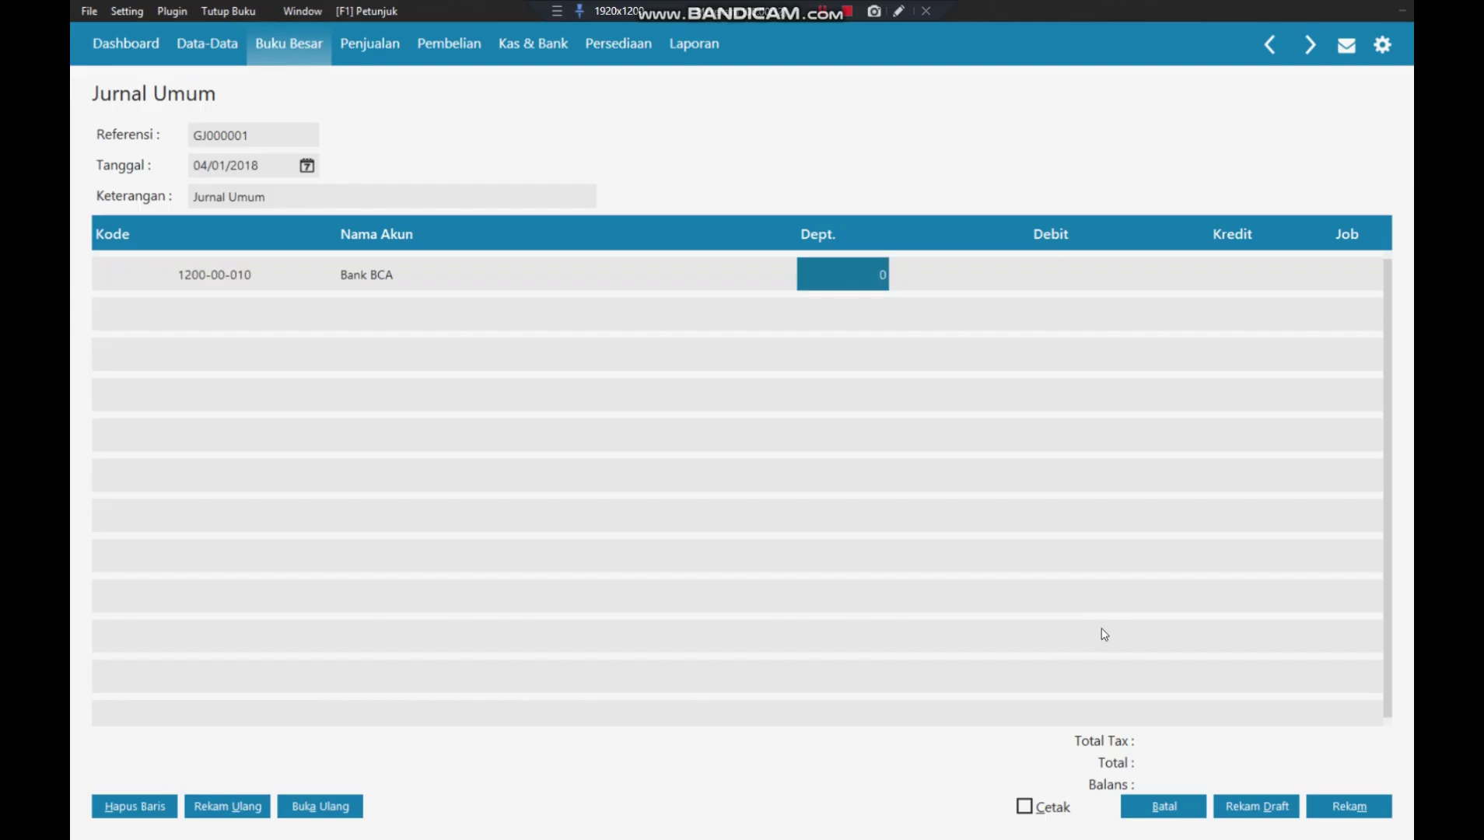
{"action": "key", "text": "Return"}
{"action": "key", "text": "Return"}
{"action": "type", "text": "1110000"}
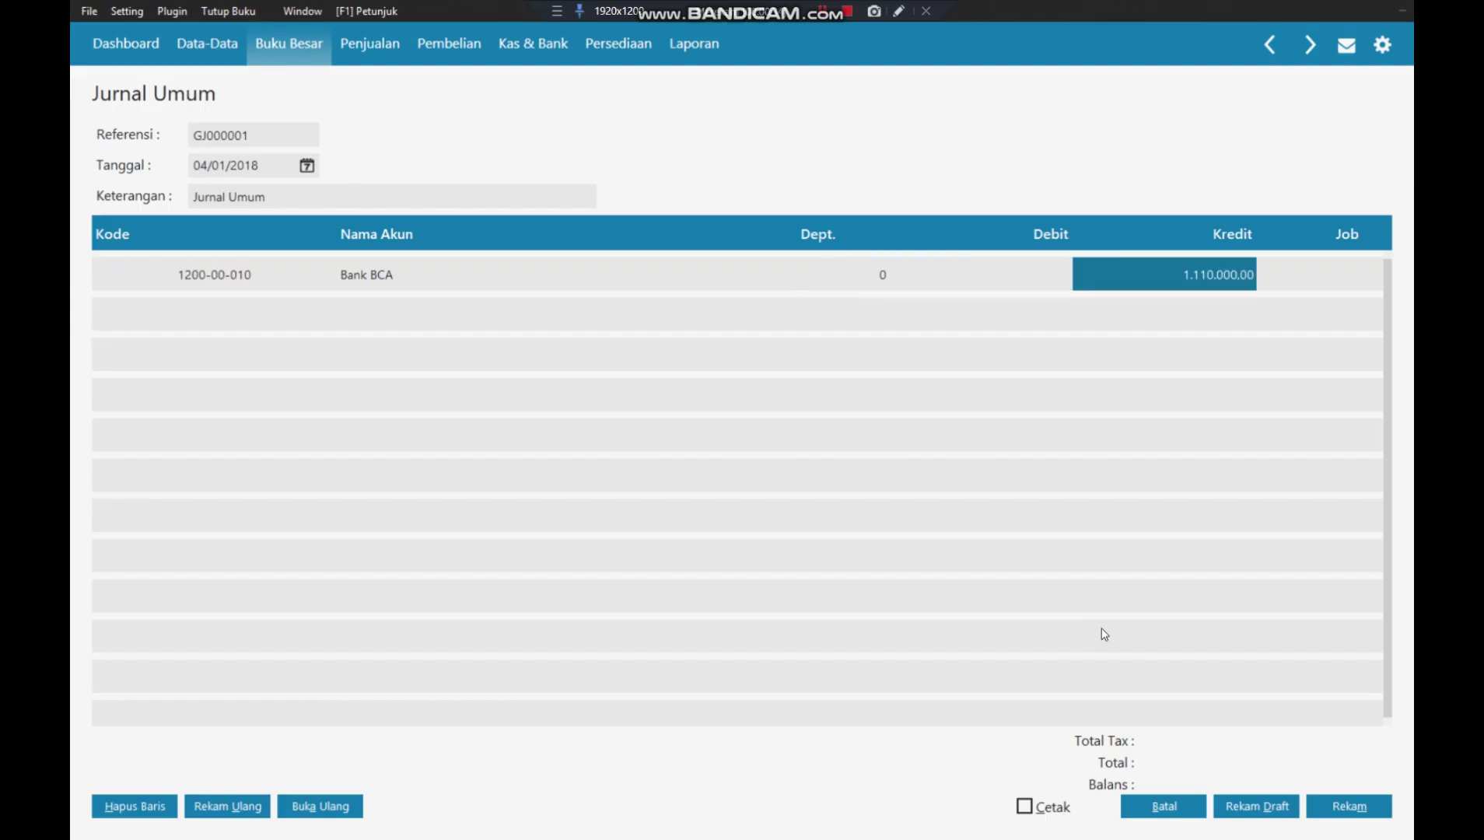
{"action": "key", "text": "Left"}
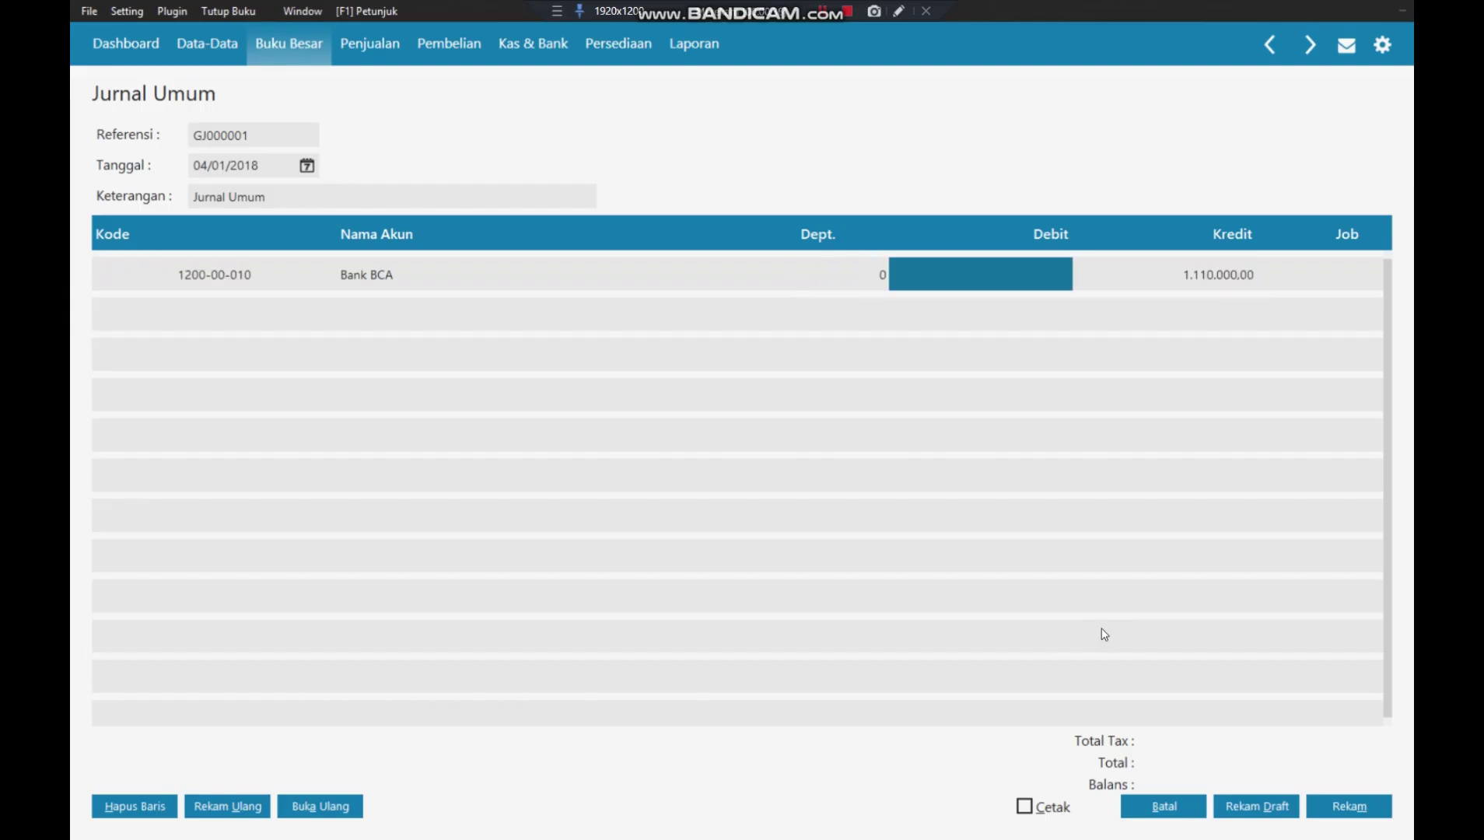
{"action": "type", "text": "1100"}
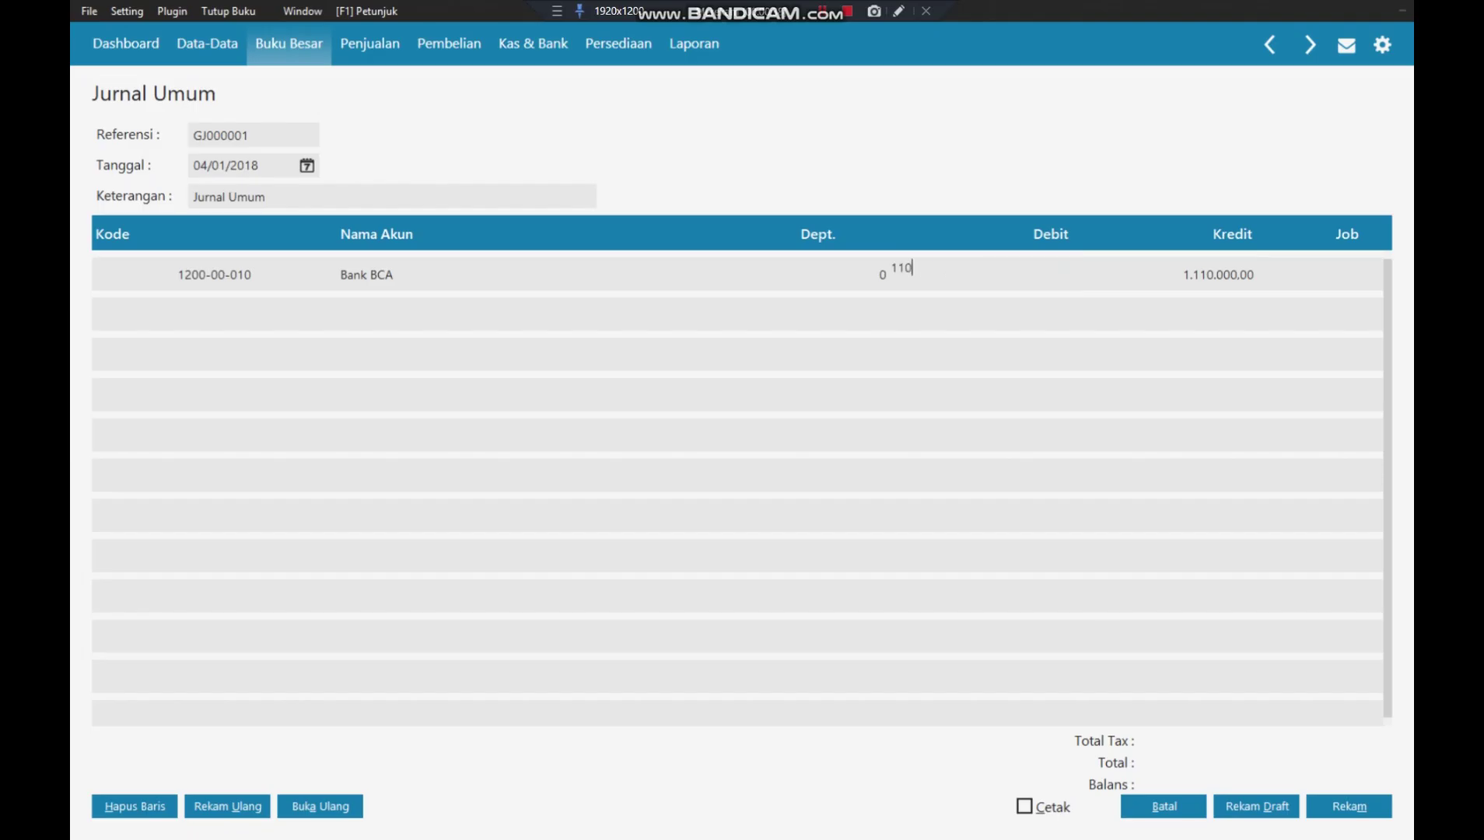
{"action": "key", "text": "BackSpace"}
{"action": "key", "text": "BackSpace"}
{"action": "type", "text": "10000"}
{"action": "key", "text": "Return"}
{"action": "key", "text": "Return"}
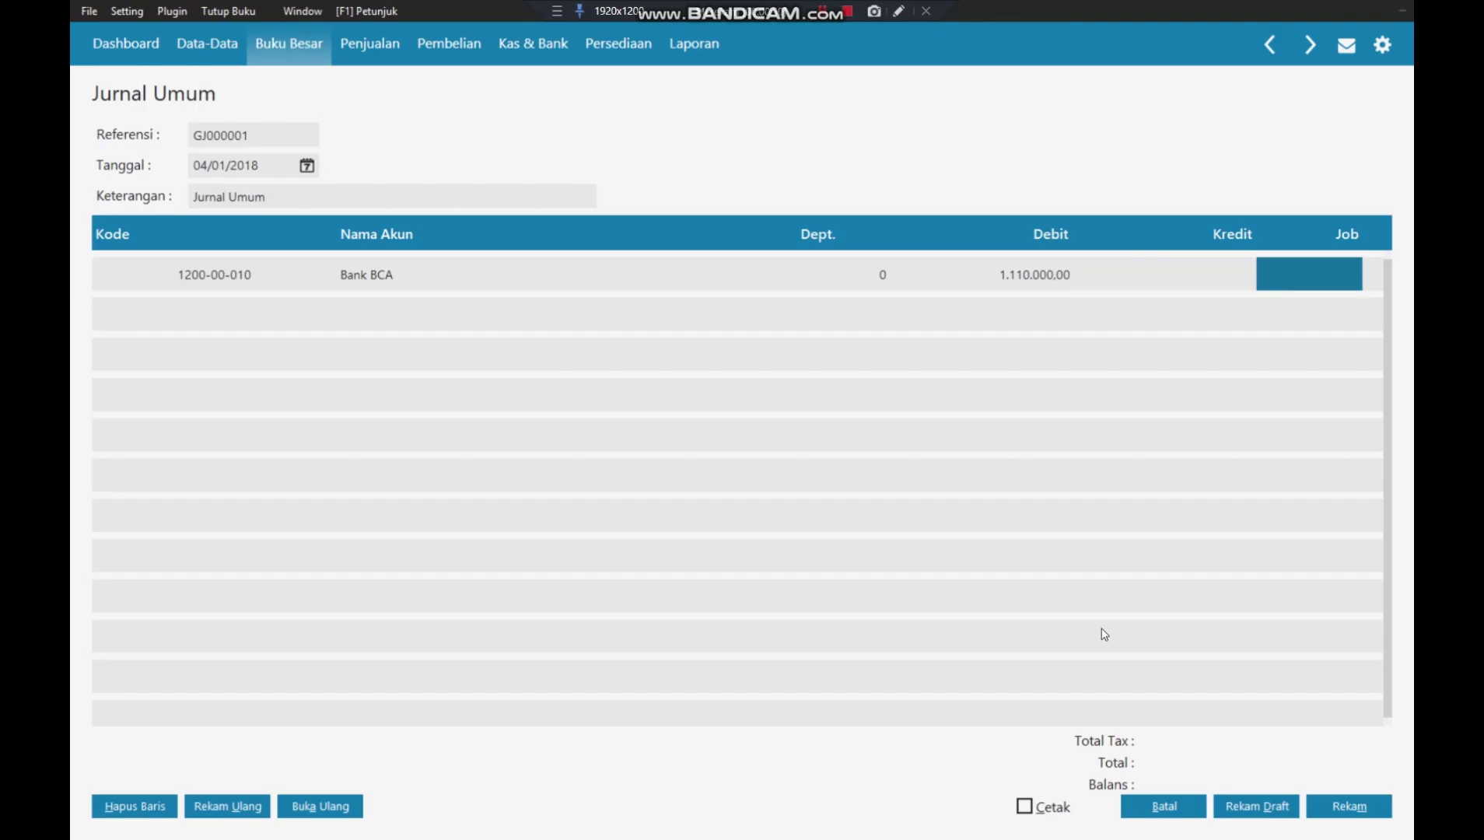
{"action": "key", "text": "Return"}
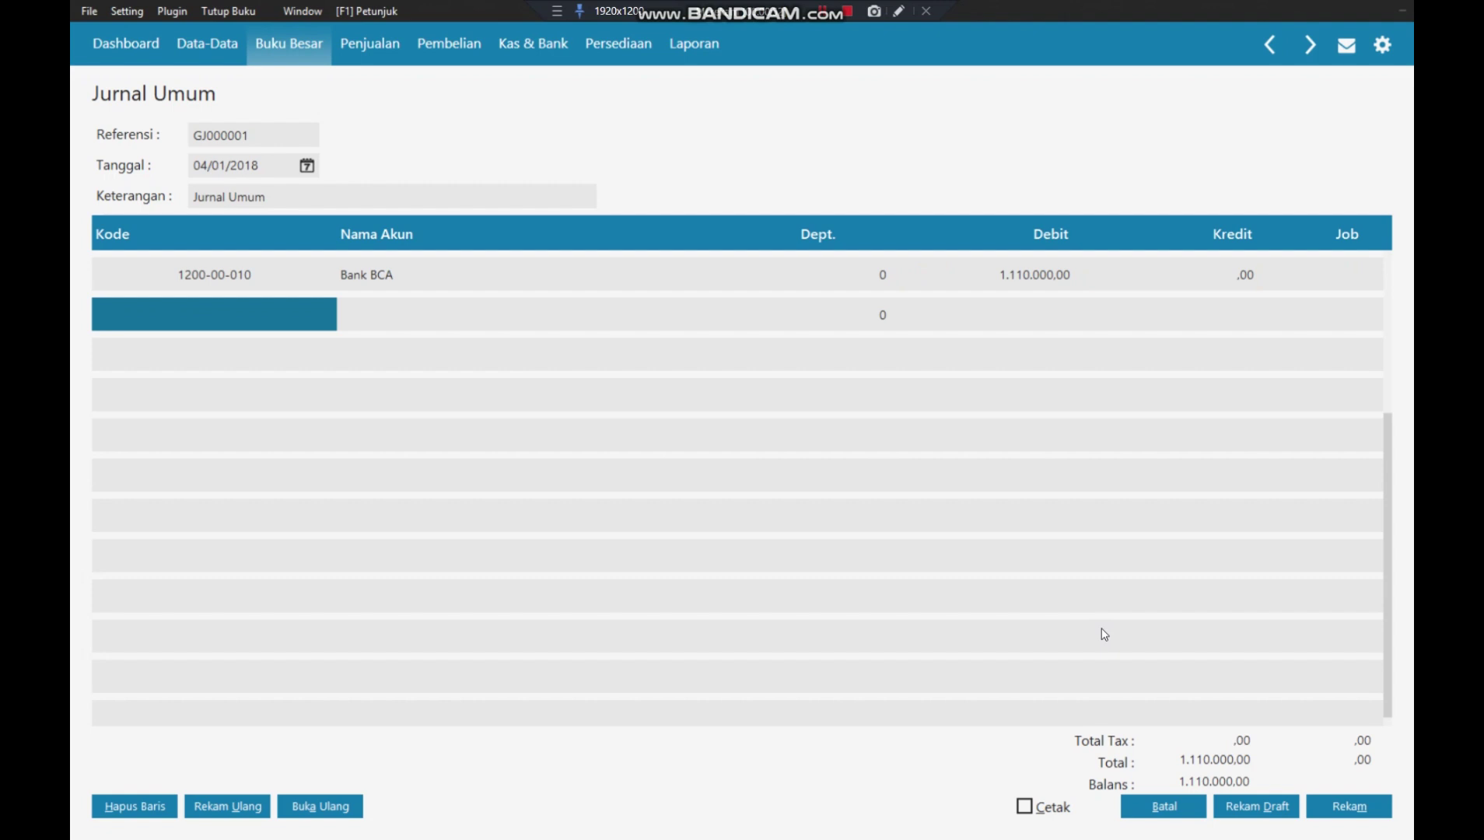
- Rename account 490000010 from Pendapatan Lain to Pendapatan Bunga Bank
{"action": "left_click", "coordinate": [208, 308]}
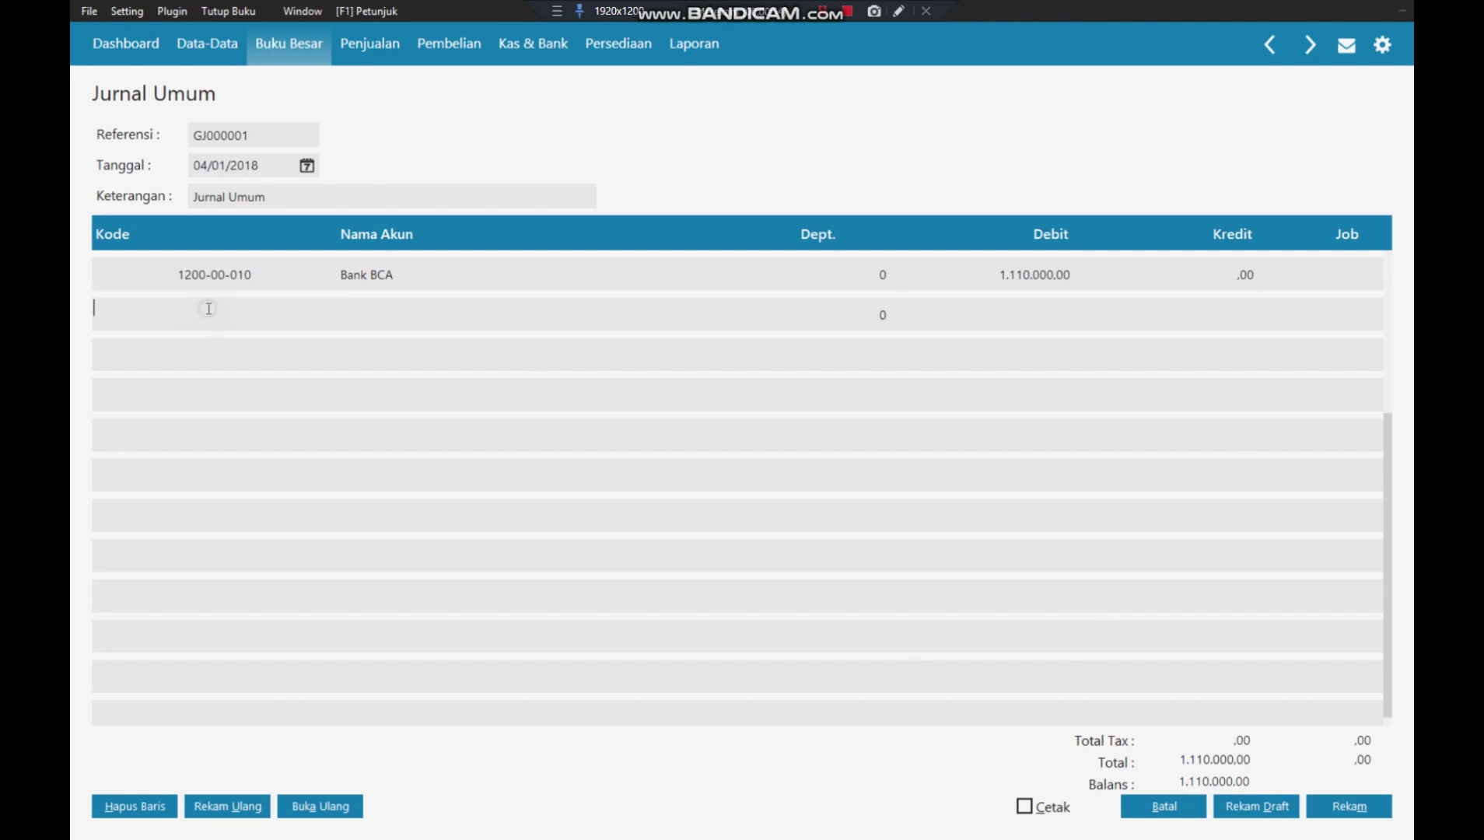
{"action": "key", "text": "Return"}
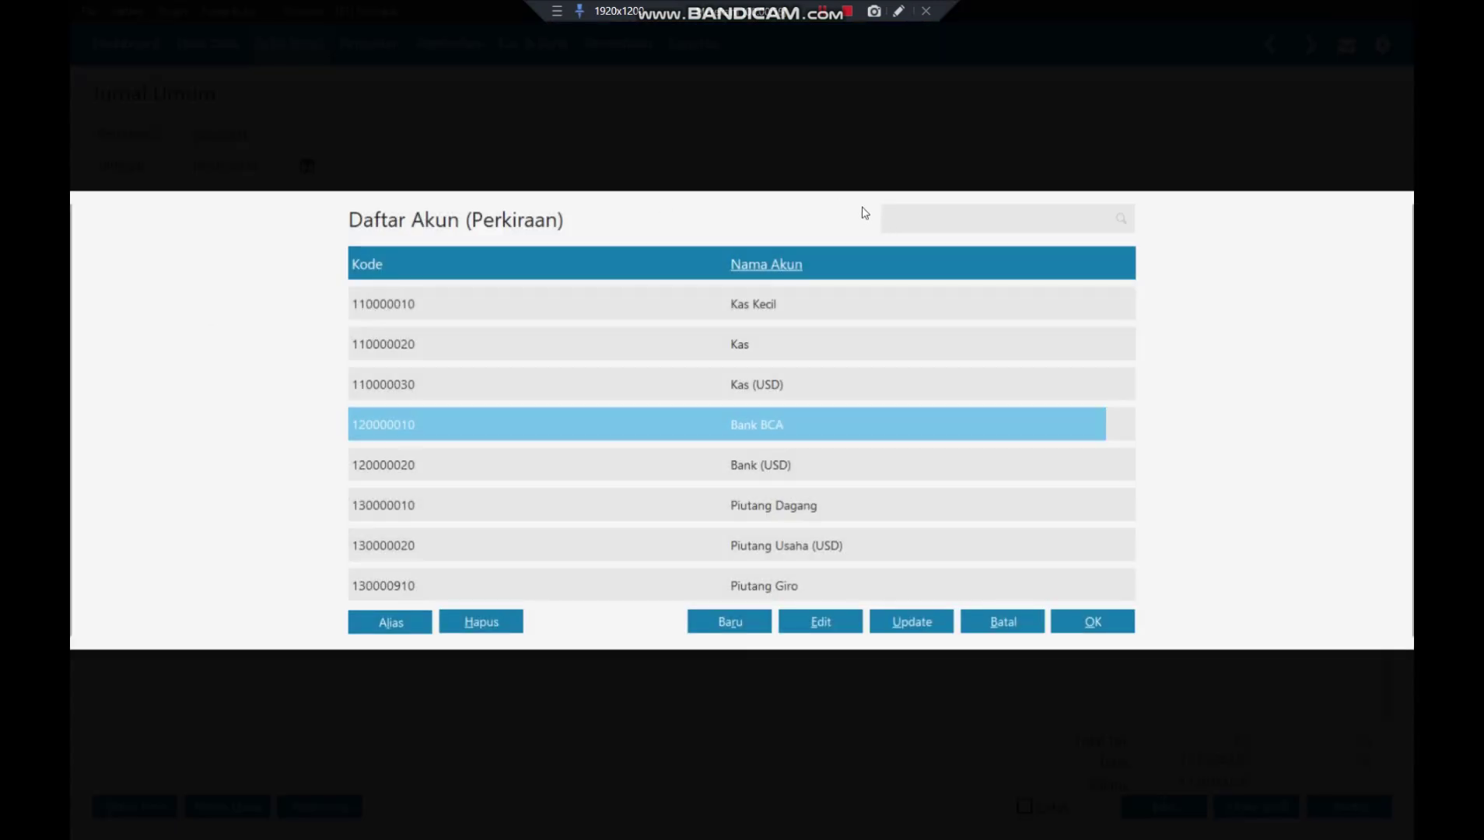
{"action": "type", "text": "P"}
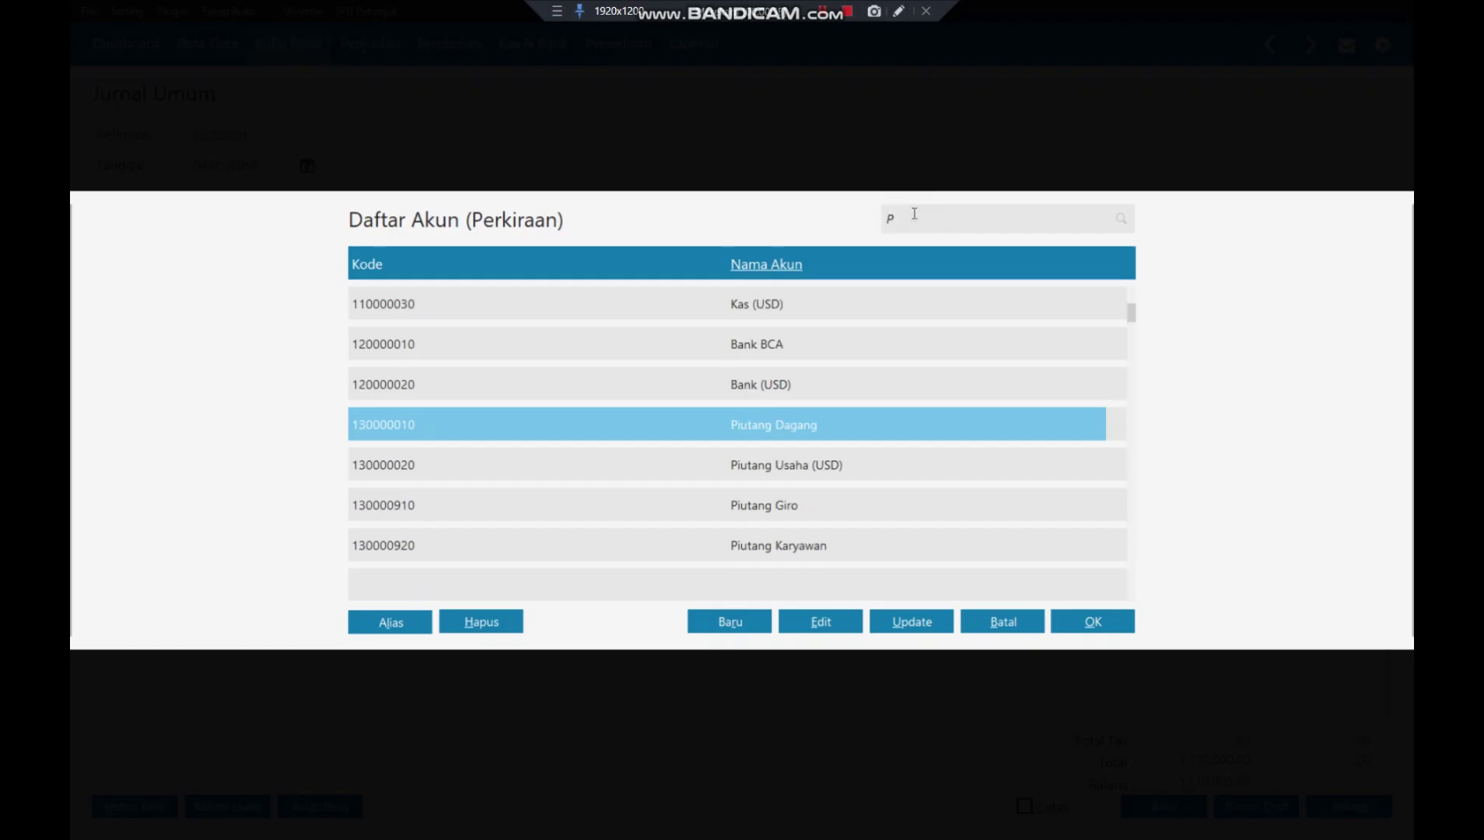
{"action": "type", "text": "ENDA"}
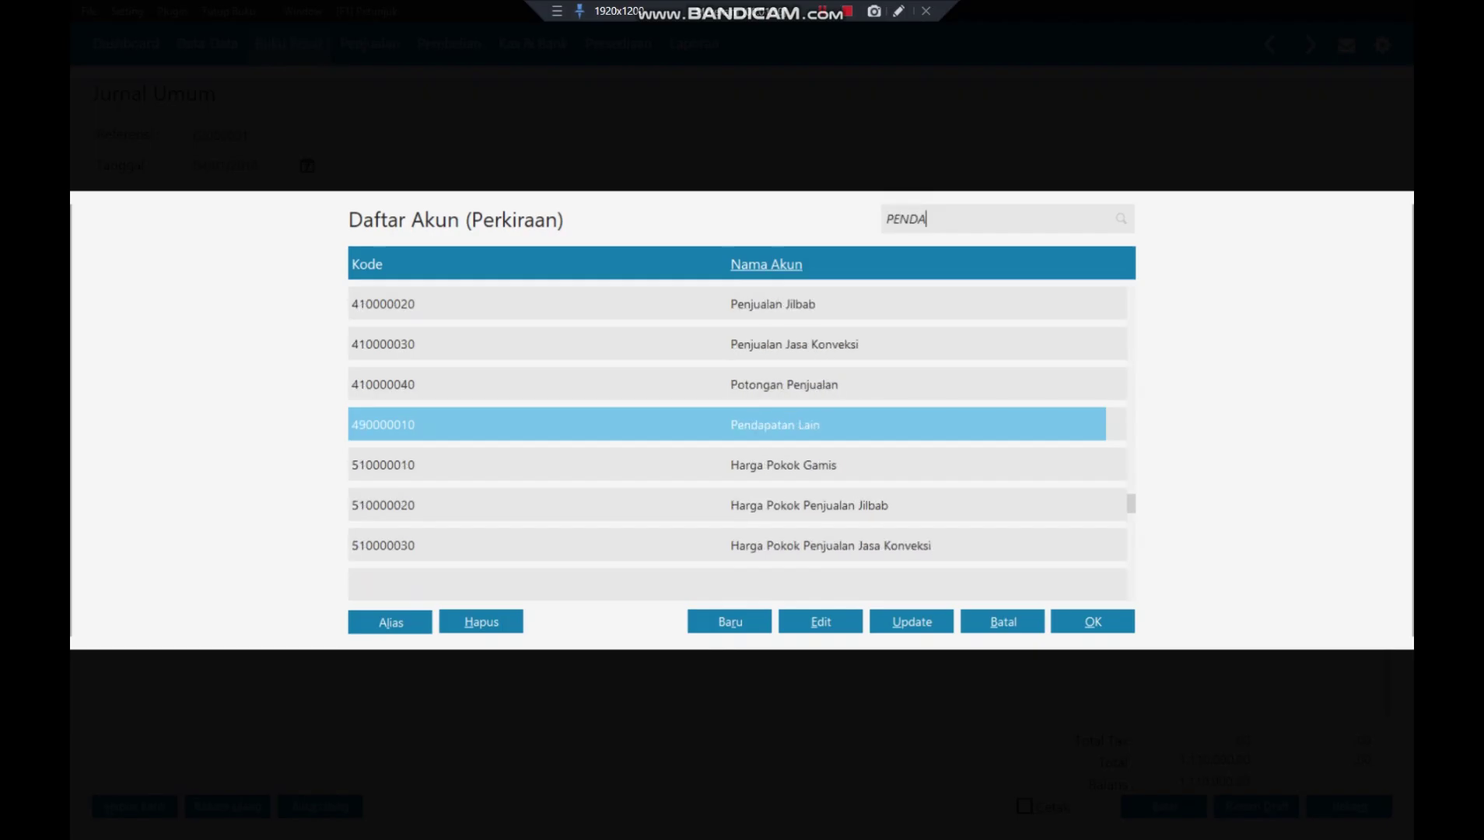
{"action": "type", "text": "PATAN"}
{"action": "left_click", "coordinate": [818, 629]}
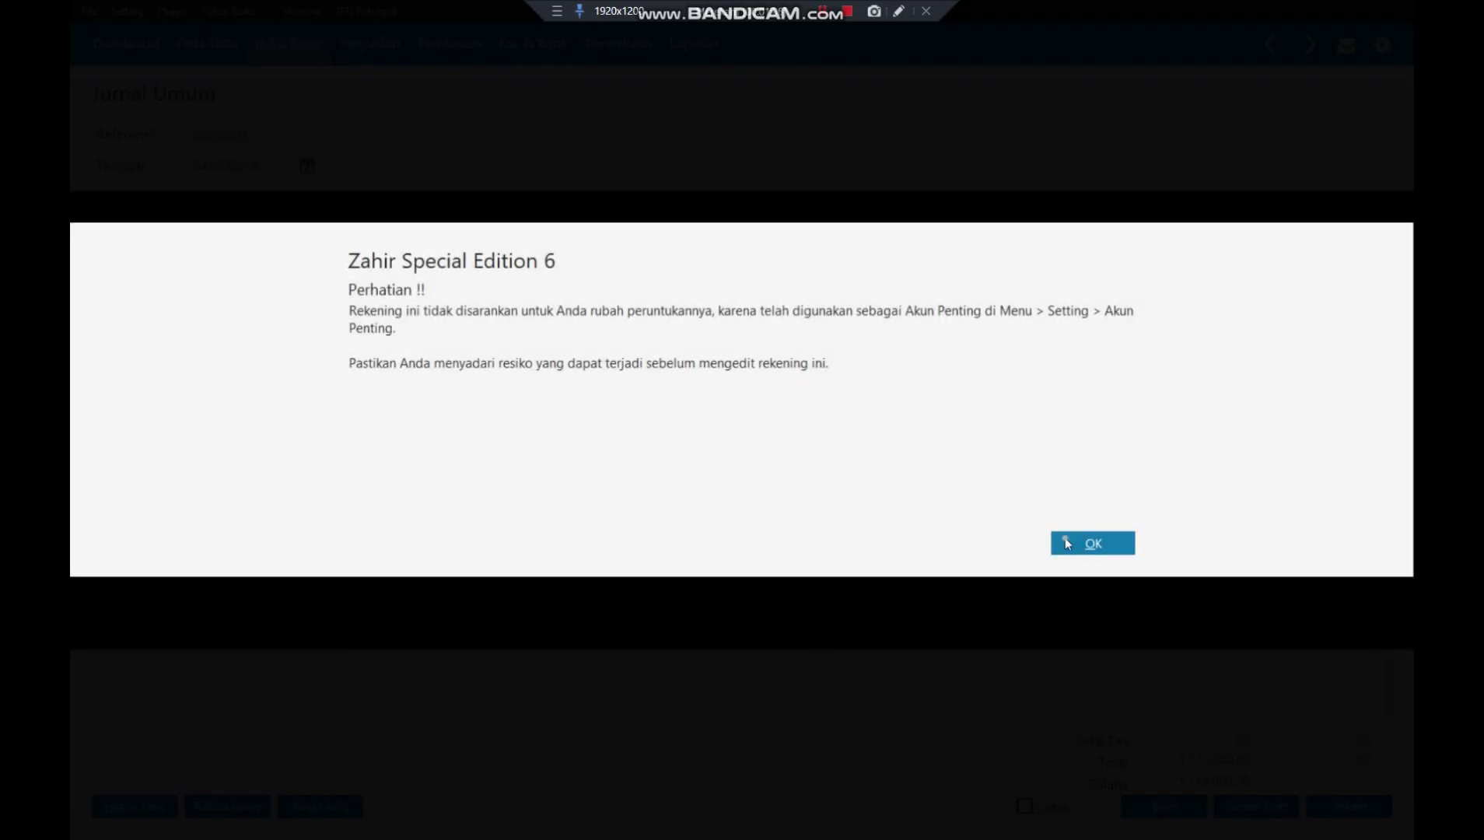
{"action": "left_click", "coordinate": [1067, 544]}
{"action": "left_click", "coordinate": [622, 389]}
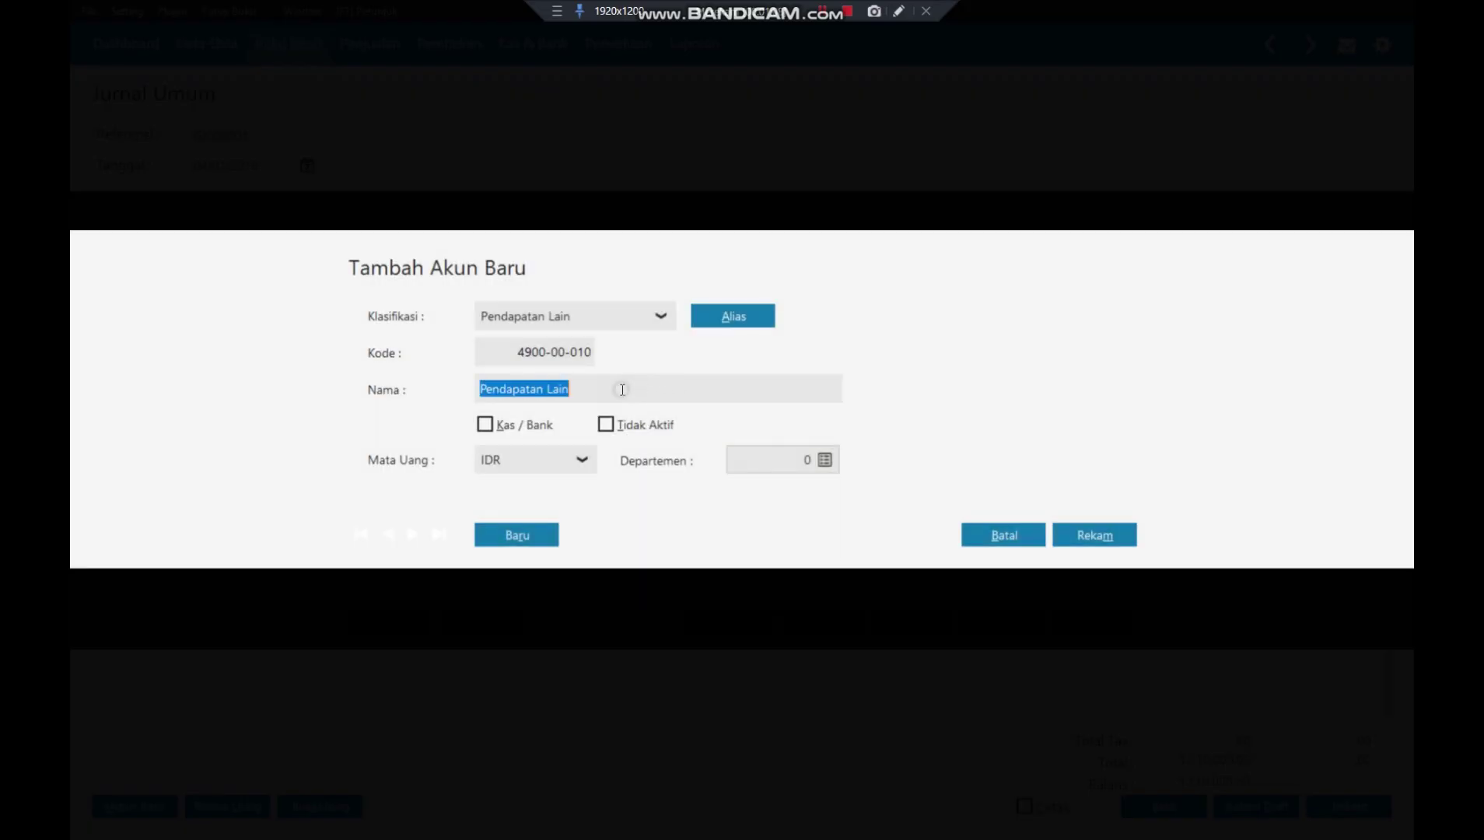
{"action": "left_click", "coordinate": [622, 388]}
{"action": "key", "text": "BackSpace"}
{"action": "key", "text": "BackSpace"}
{"action": "key", "text": "BackSpace"}
{"action": "key", "text": "BackSpace"}
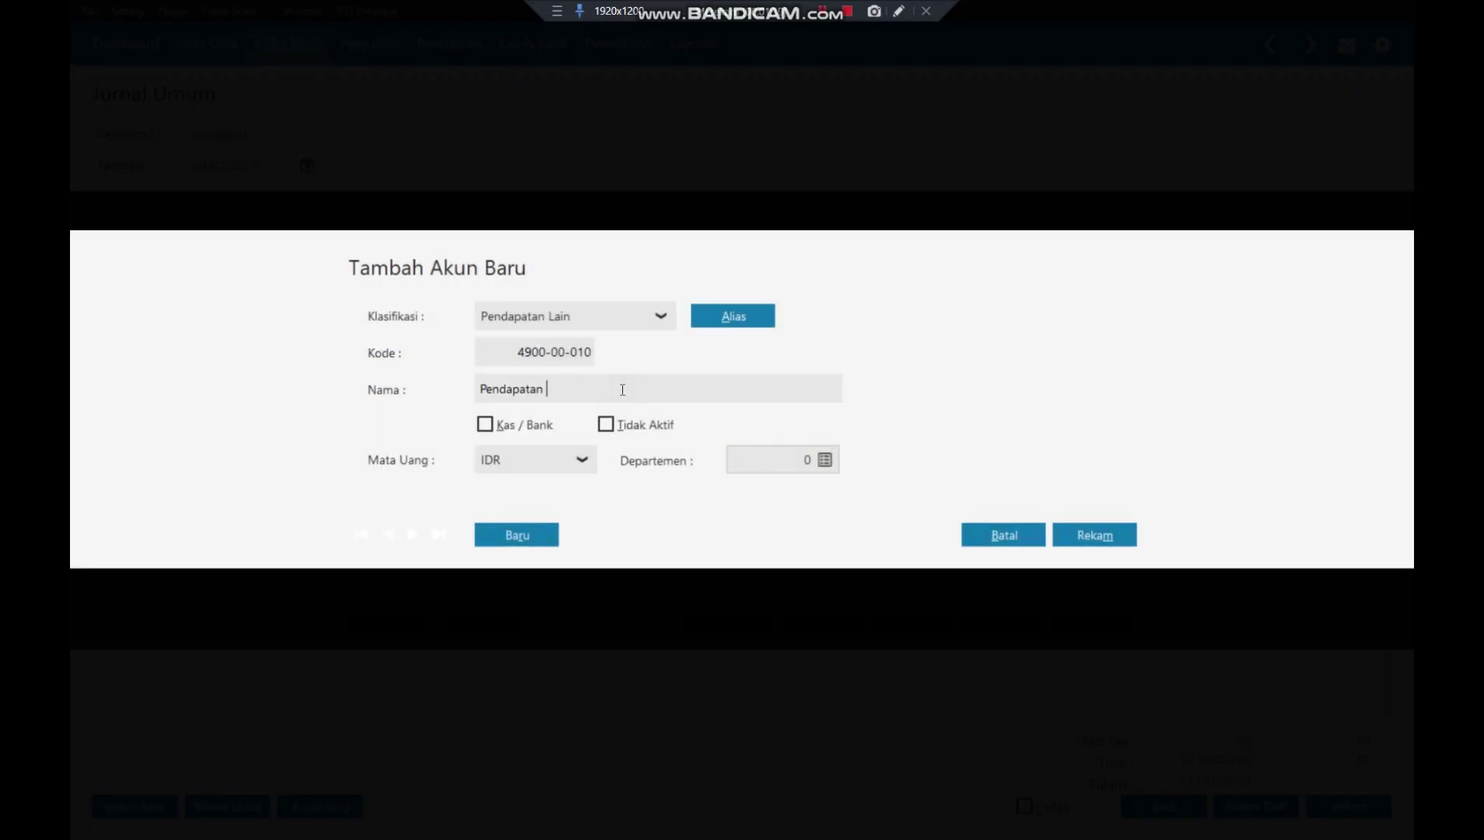
{"action": "type", "text": "bung"}
{"action": "key", "text": "BackSpace"}
{"action": "key", "text": "BackSpace"}
{"action": "key", "text": "BackSpace"}
{"action": "key", "text": "BackSpace"}
{"action": "type", "text": "Bunga Bank"}
{"action": "left_click", "coordinate": [1114, 539]}
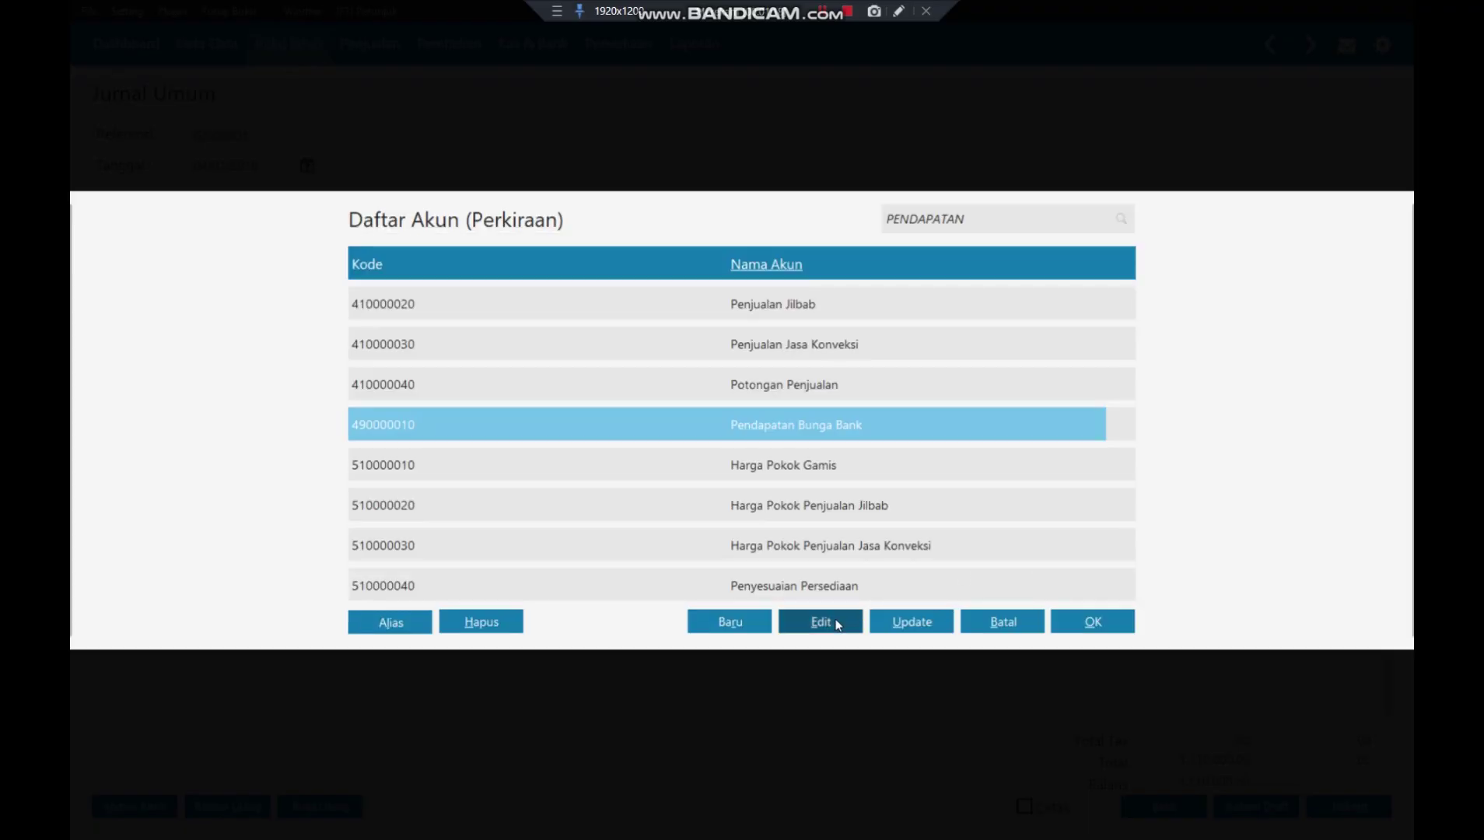
- Credit Pendapatan Bunga Bank 1.110.000,00 on the second row to balance the journal
{"action": "left_click", "coordinate": [1093, 622]}
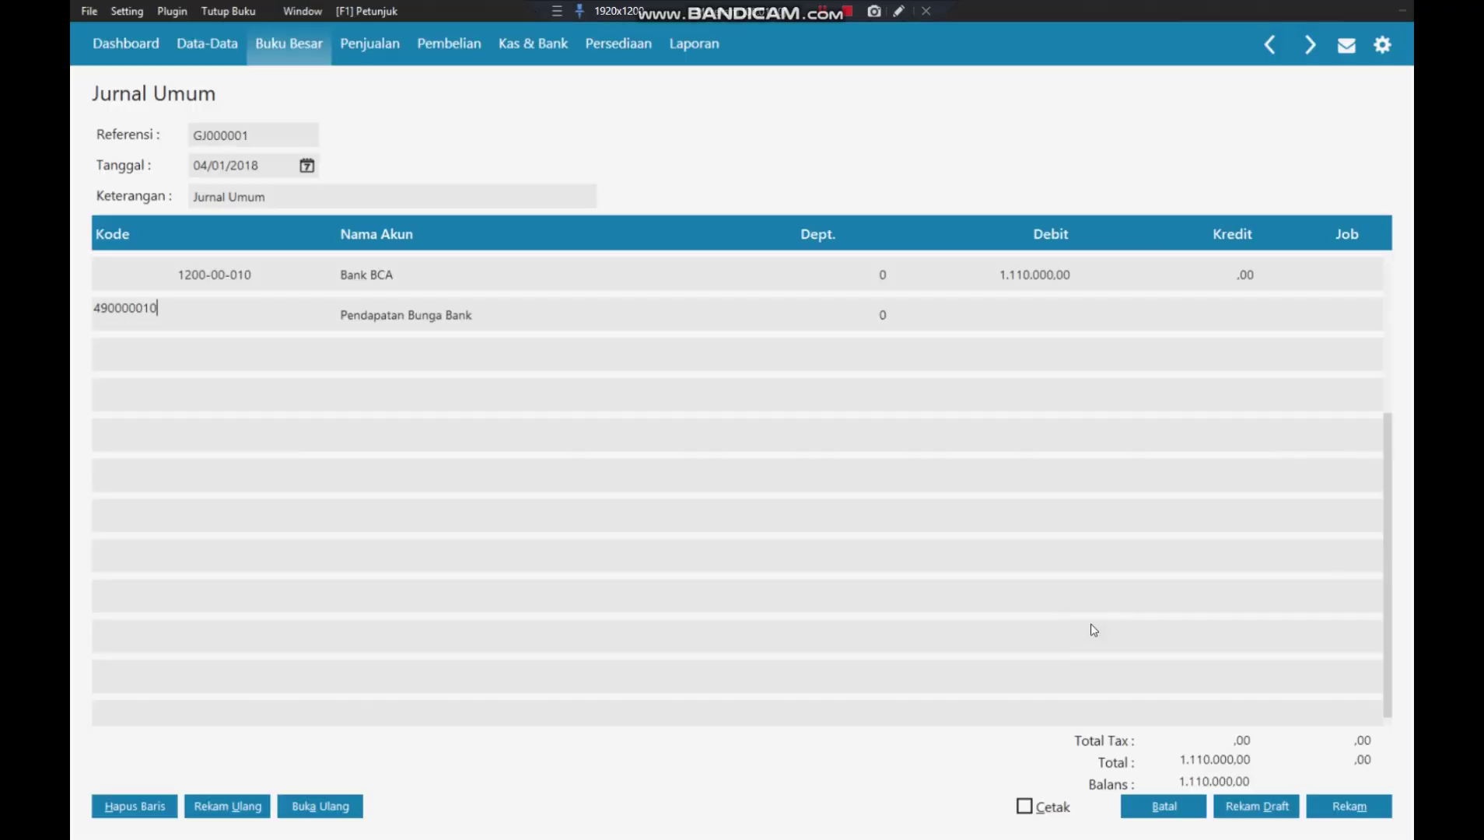
{"action": "key", "text": "Tab"}
{"action": "key", "text": "Tab"}
{"action": "key", "text": "Tab"}
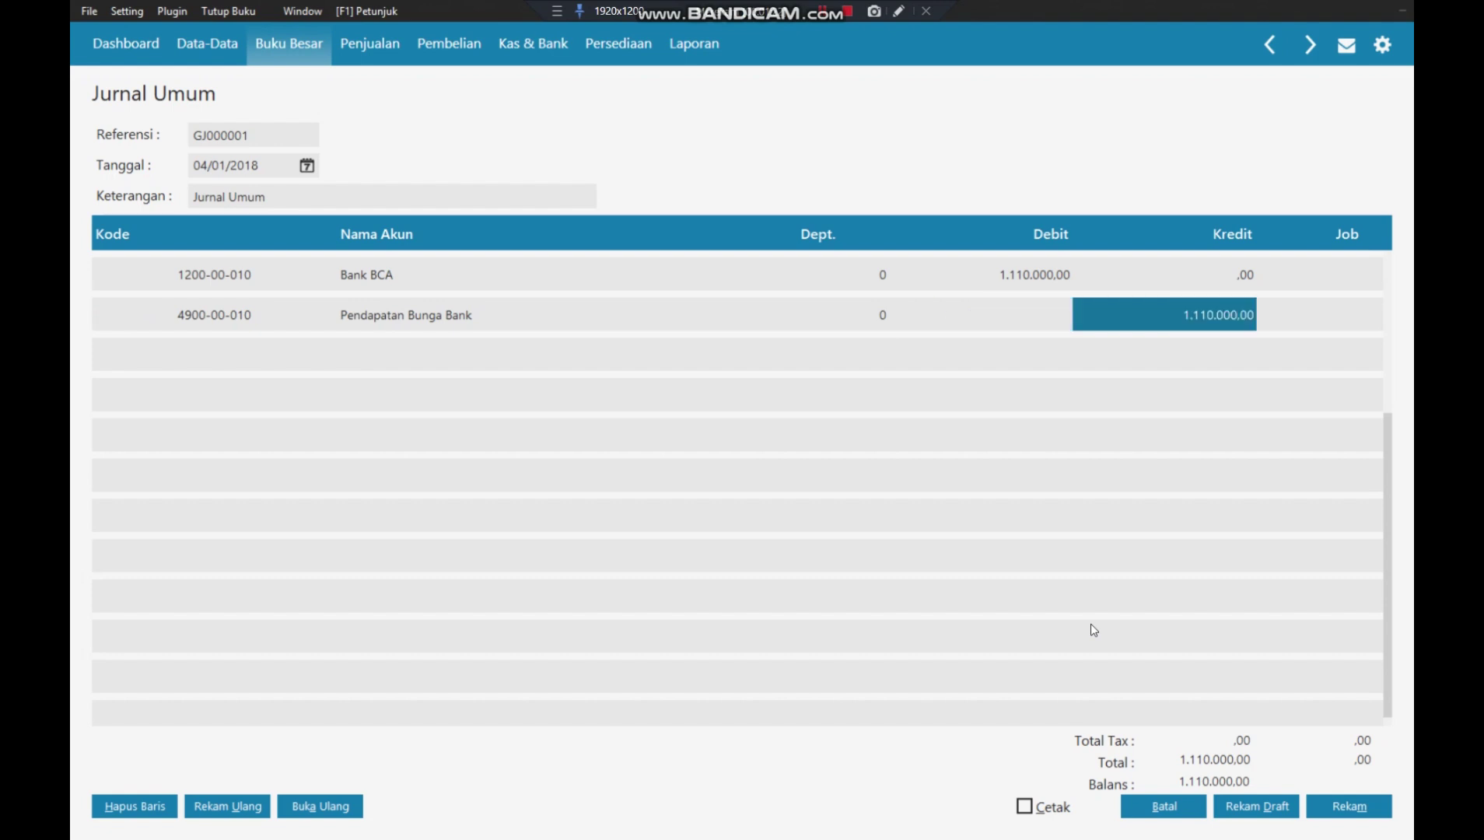
{"action": "key", "text": "Tab"}
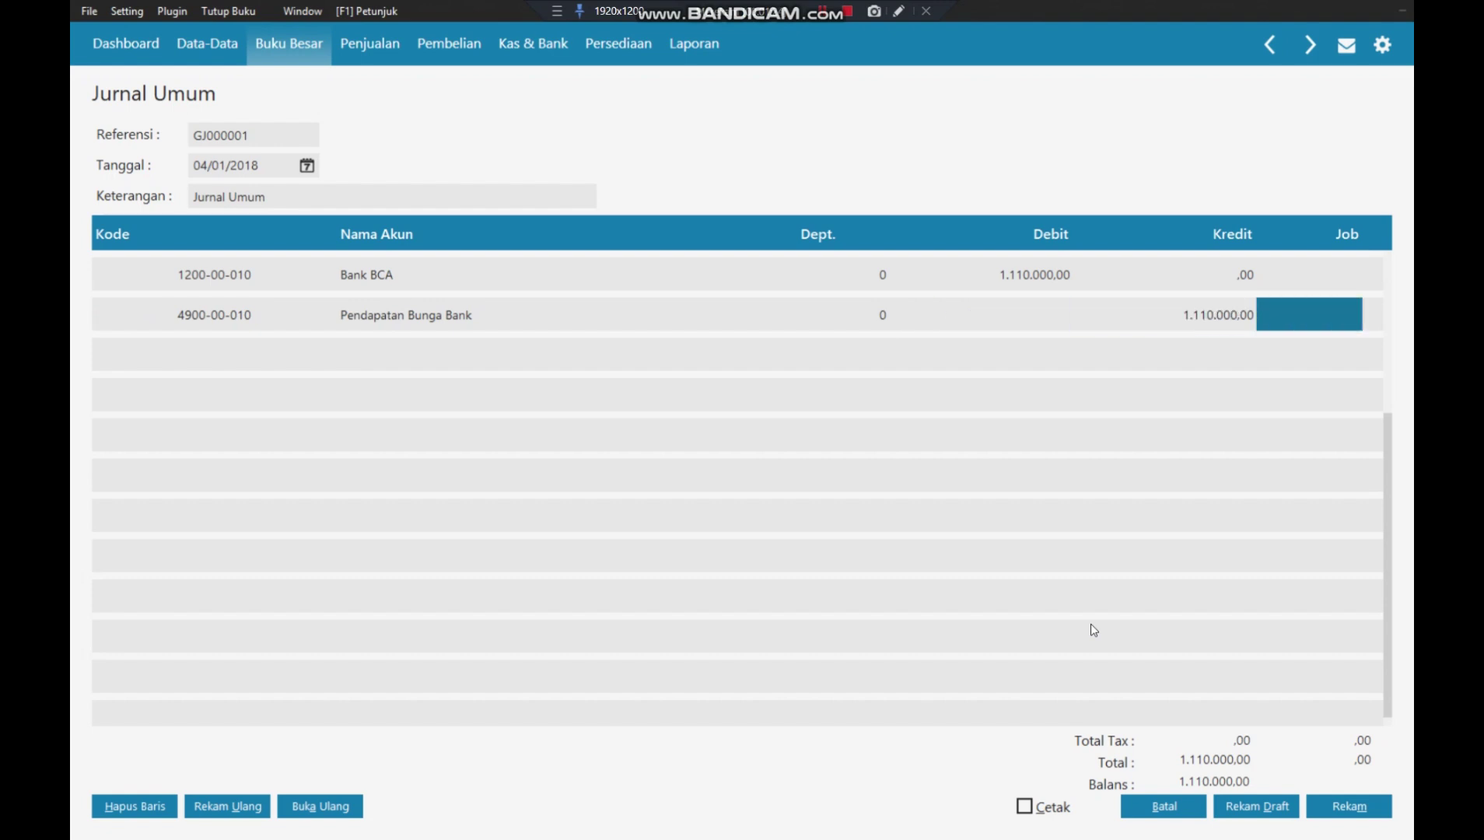
{"action": "key", "text": "Tab"}
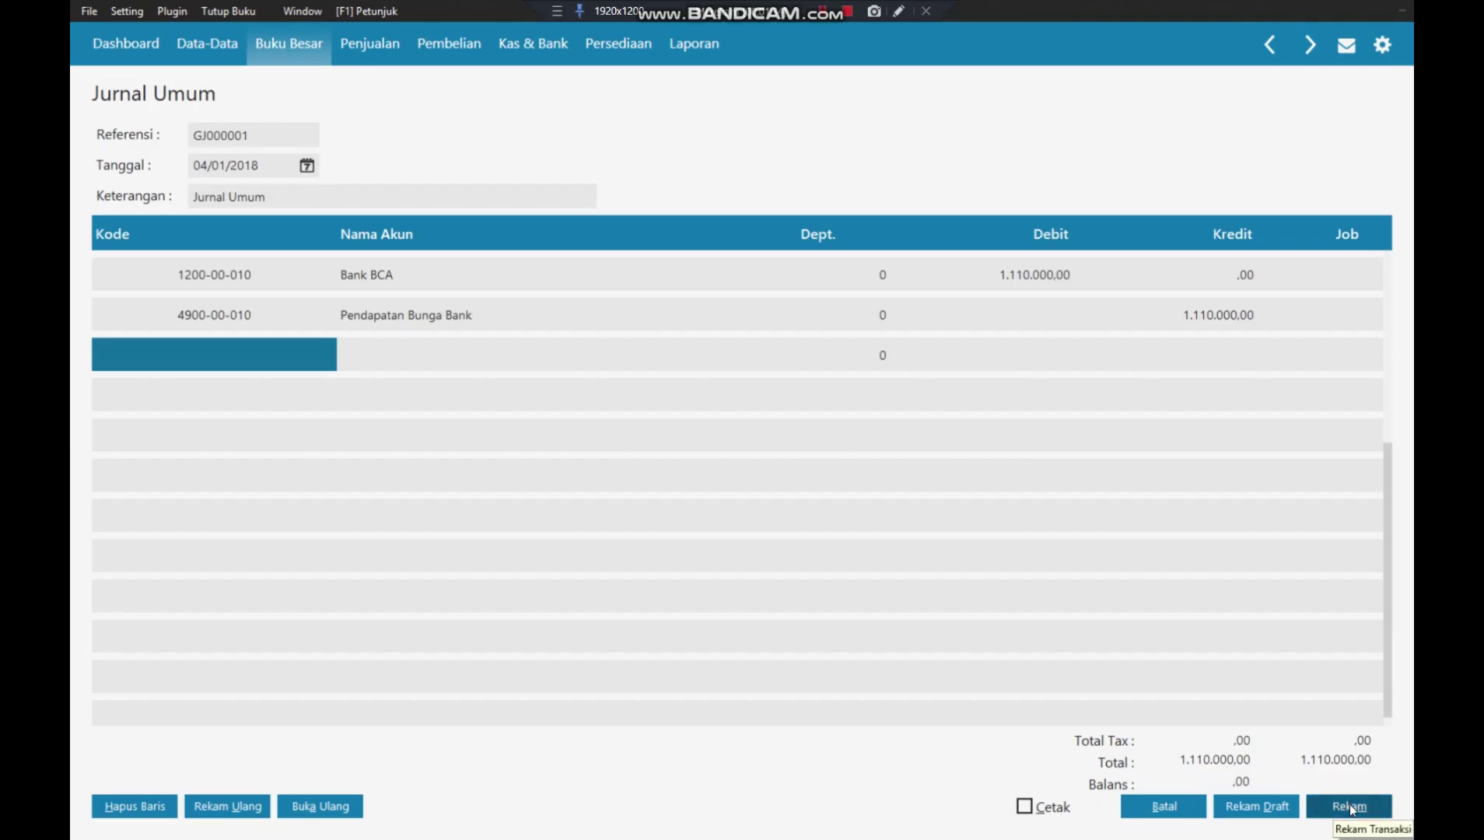
- Save journal GJ000001 and close the journal transaction list
{"action": "left_click", "coordinate": [1352, 808]}
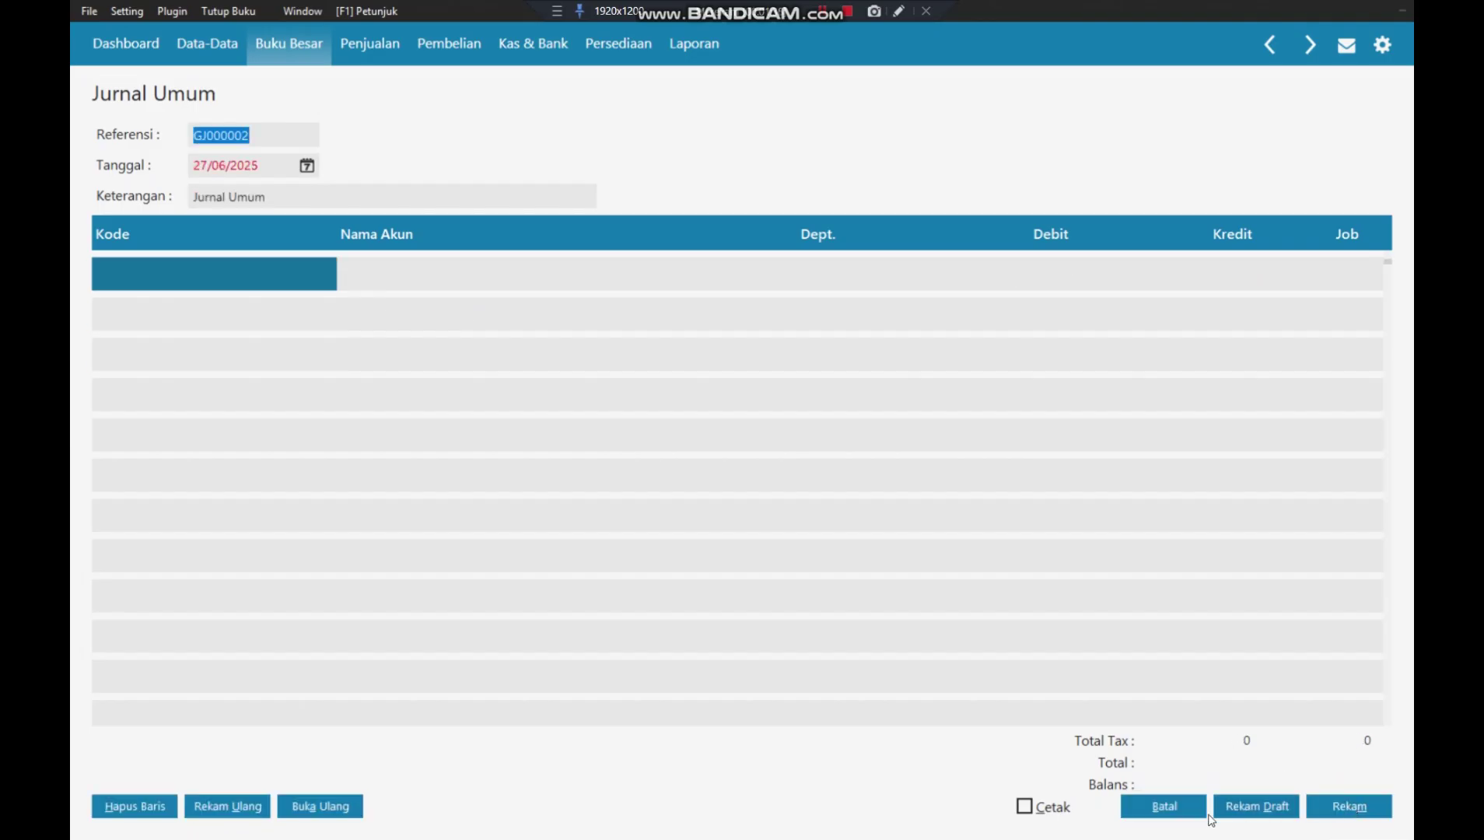
{"action": "left_click", "coordinate": [1171, 803]}
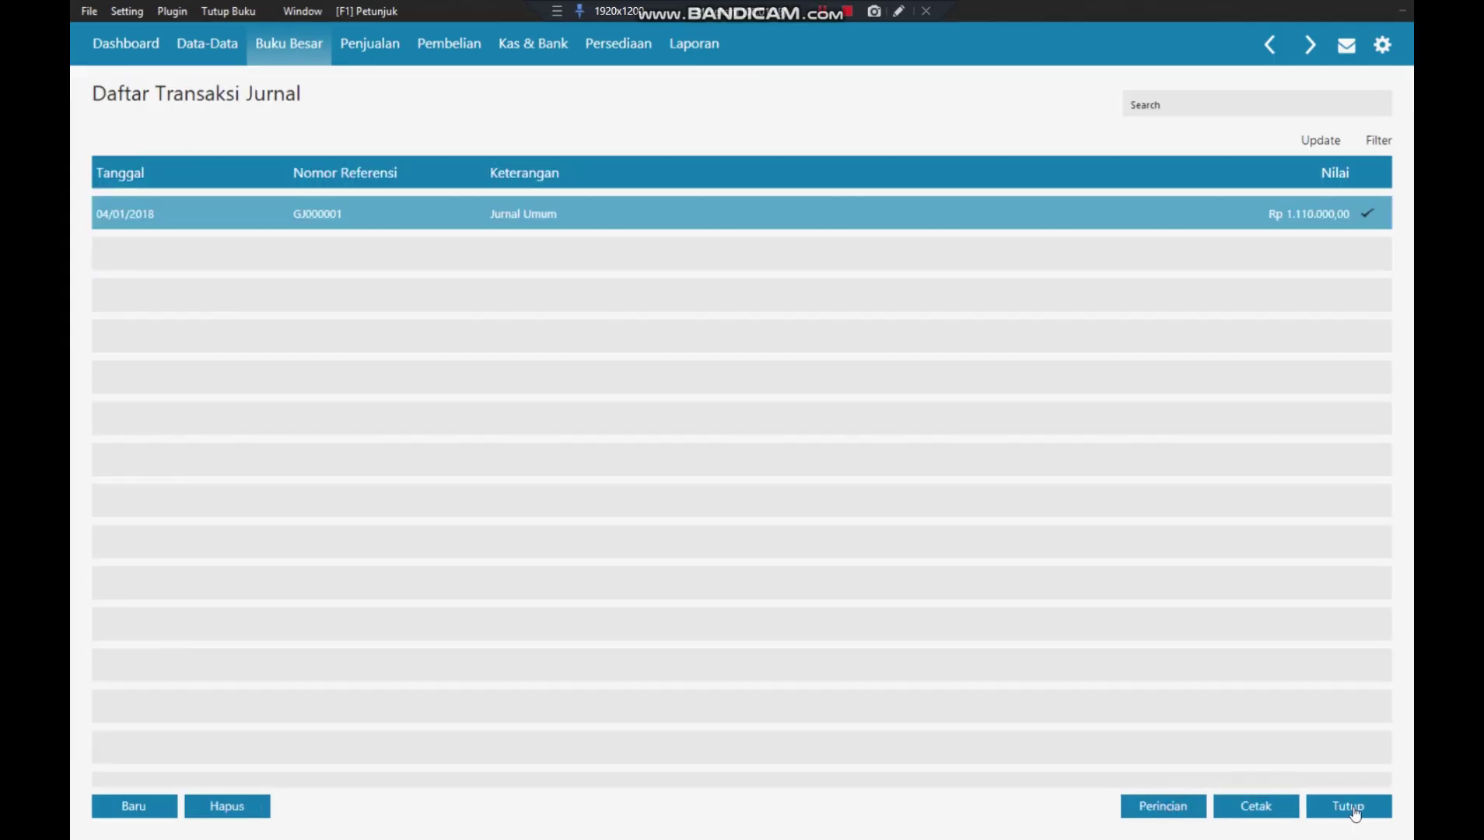
{"action": "left_click", "coordinate": [1349, 806]}
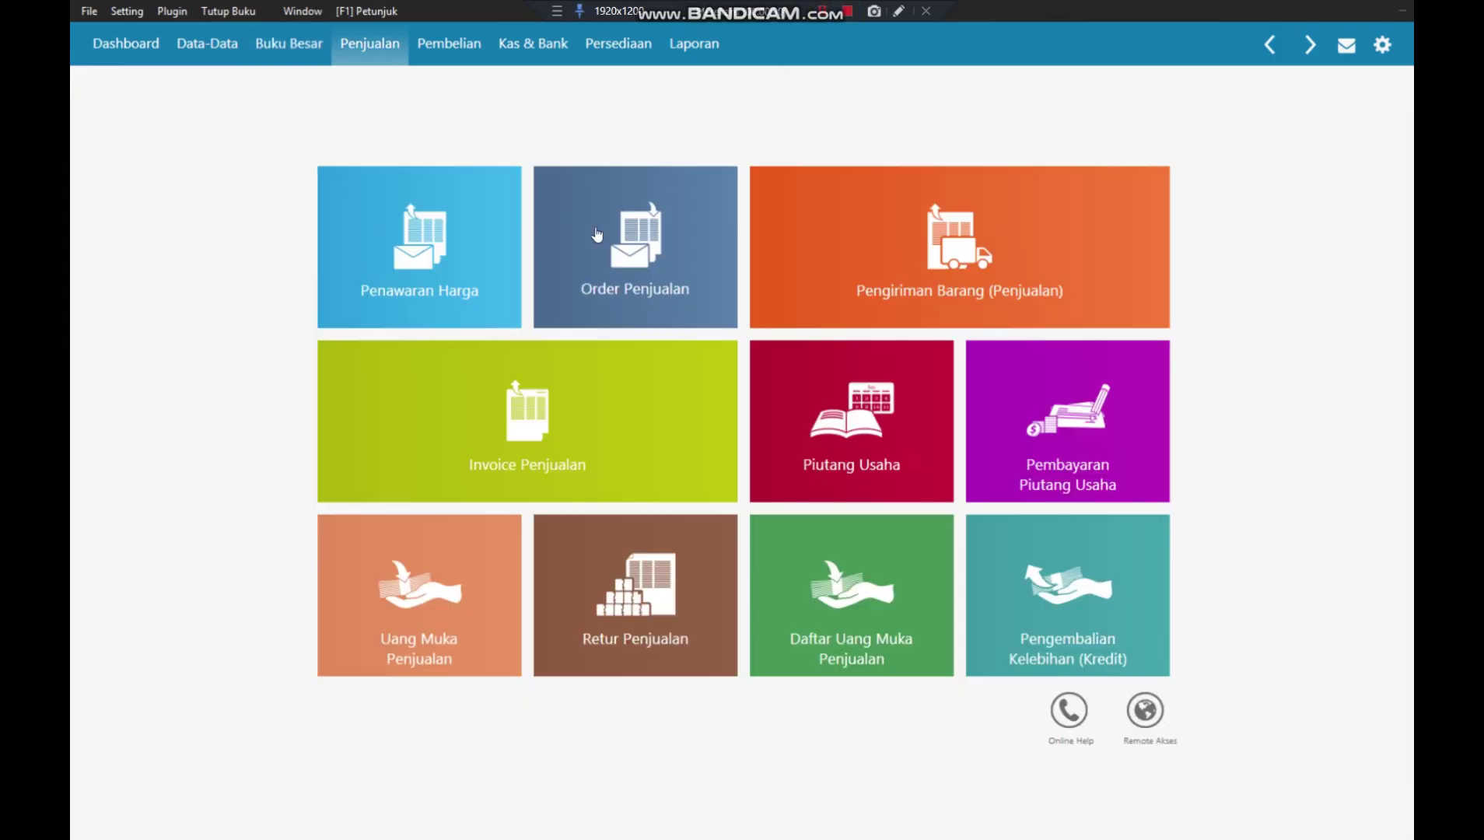
- Start a new sales down payment into Bank BCA for the first customer
{"action": "left_click", "coordinate": [416, 593]}
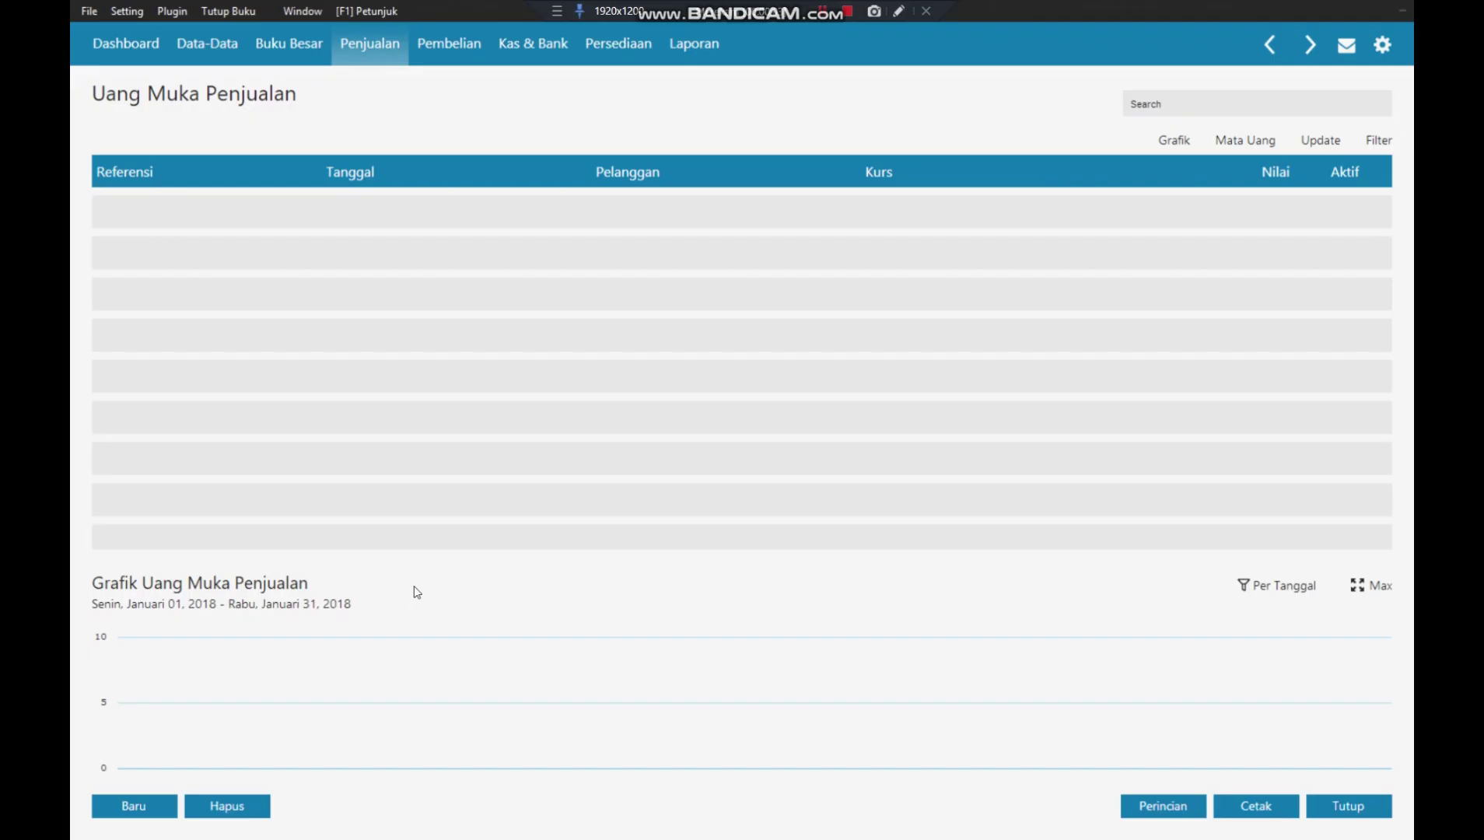
{"action": "left_click", "coordinate": [144, 796]}
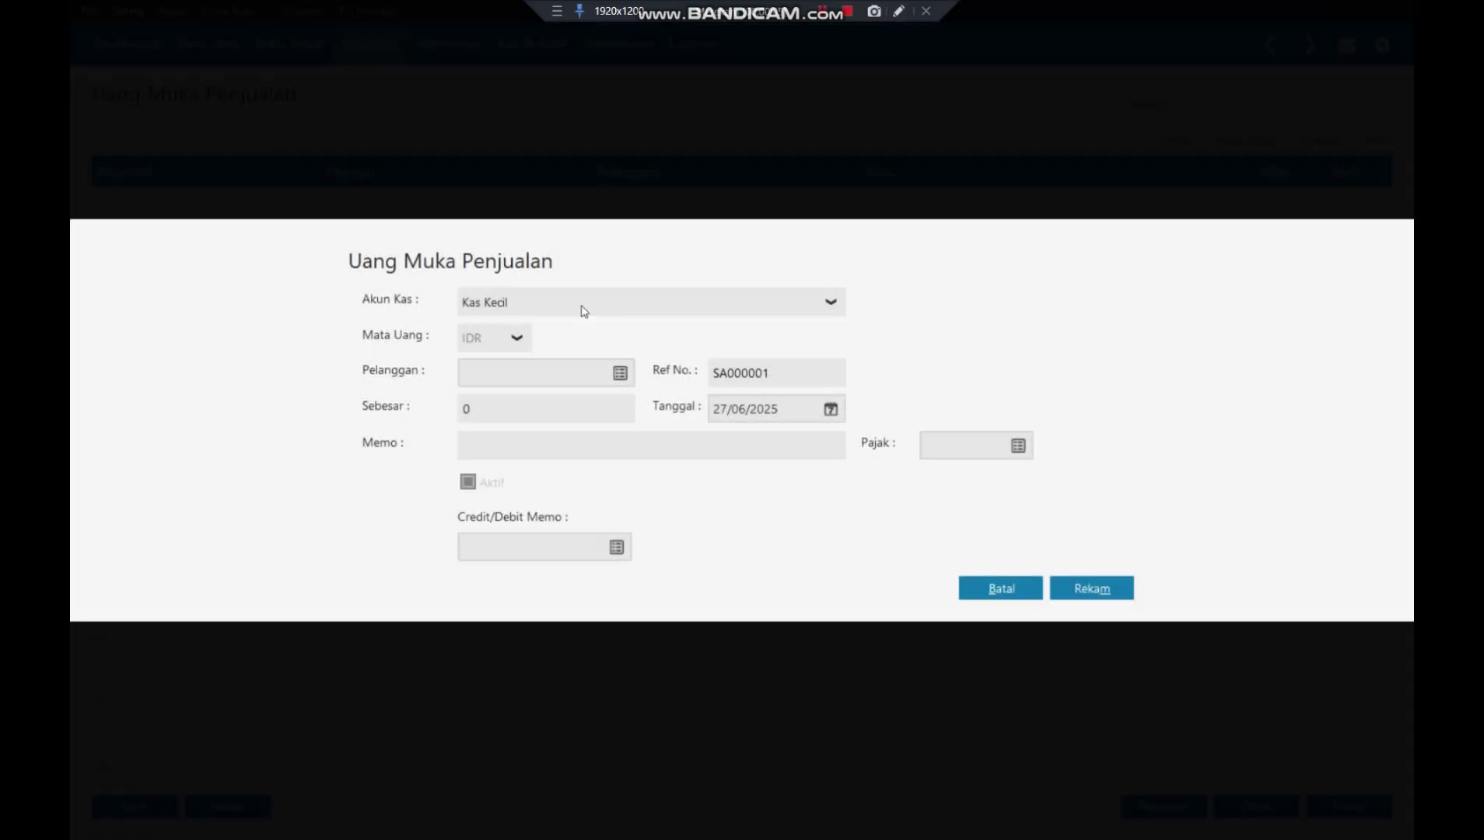
{"action": "left_click", "coordinate": [830, 305]}
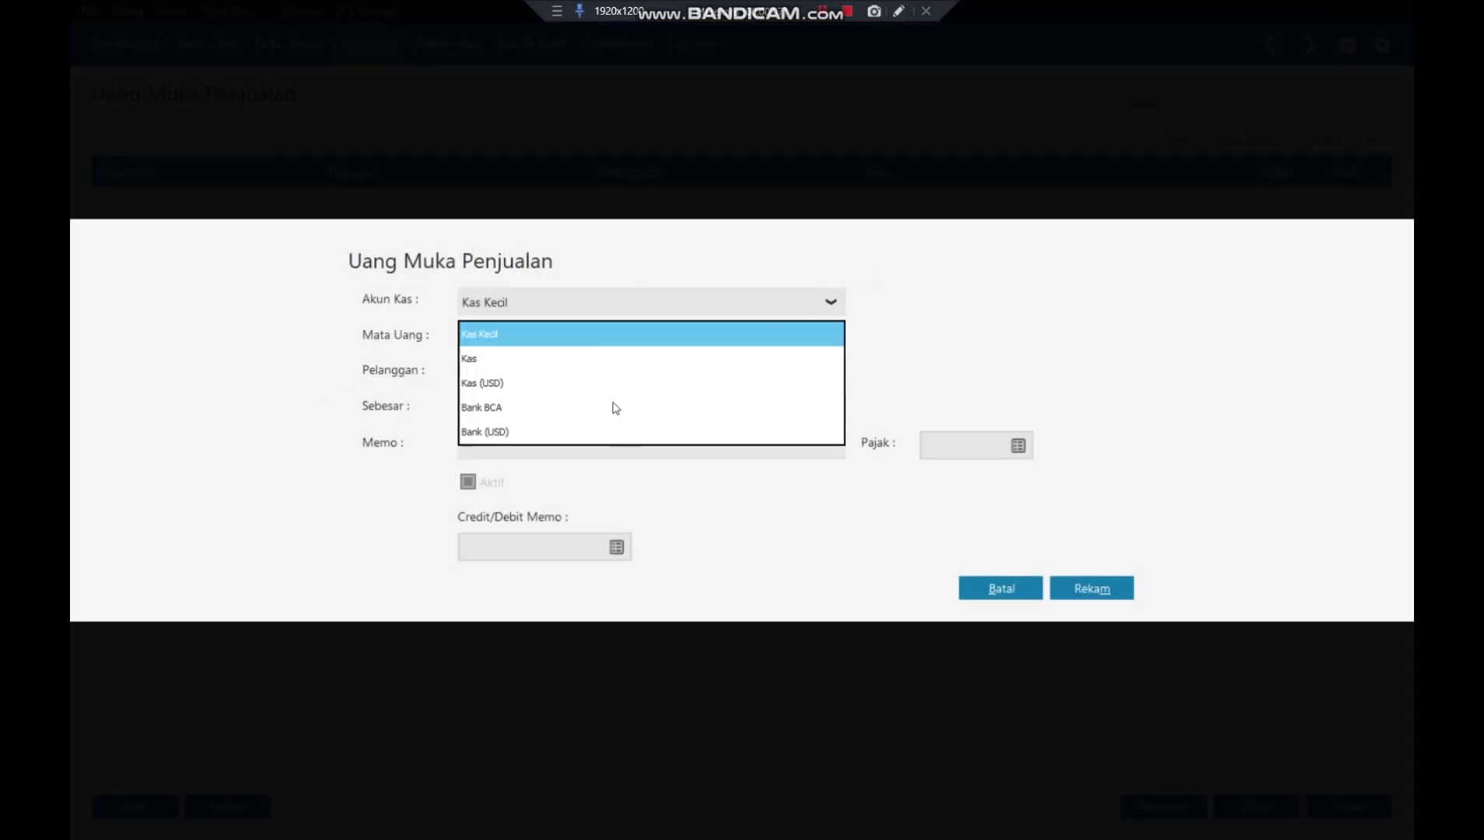
{"action": "left_click", "coordinate": [584, 408]}
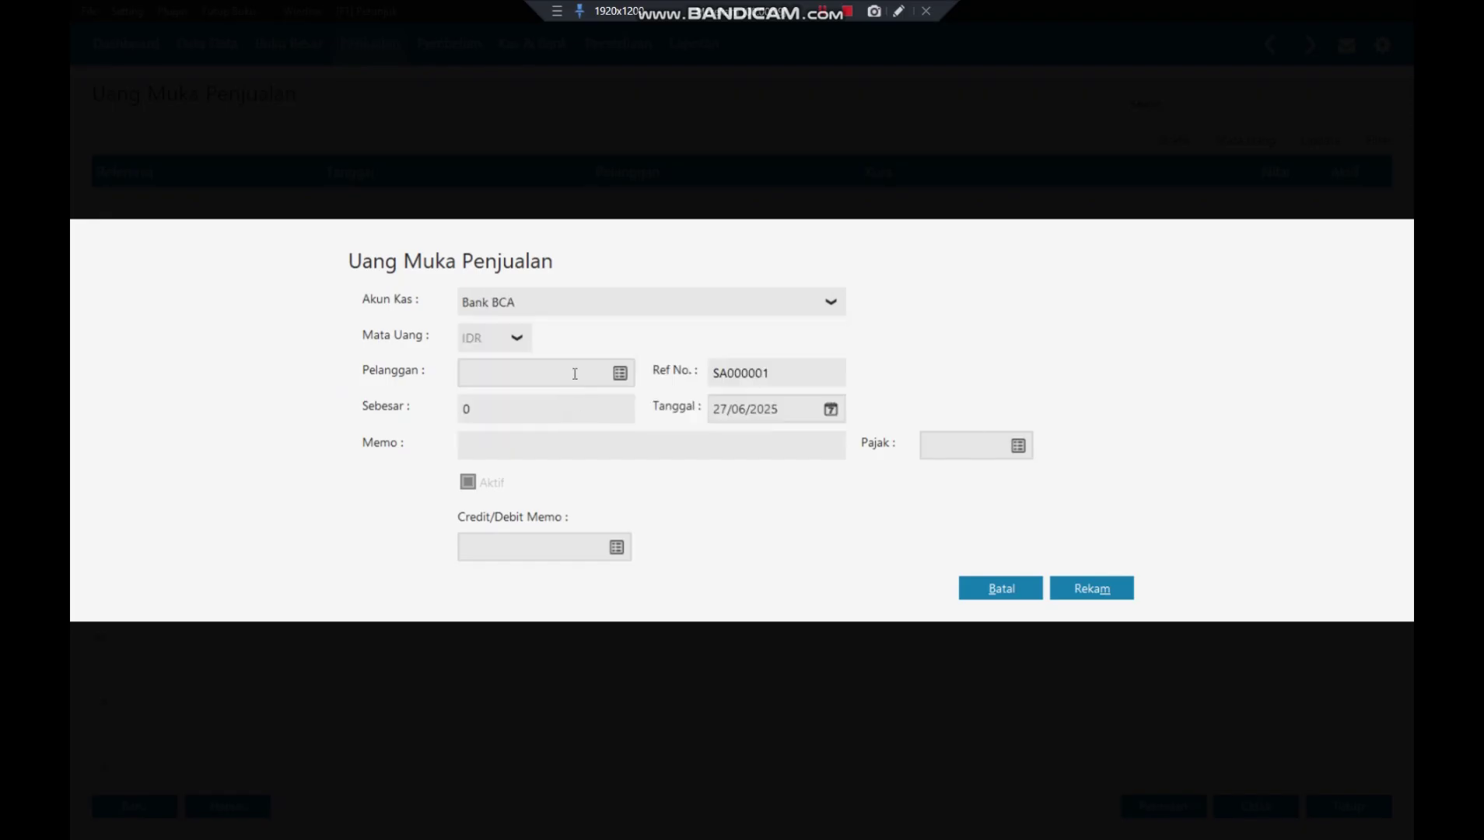
{"action": "left_click", "coordinate": [621, 374]}
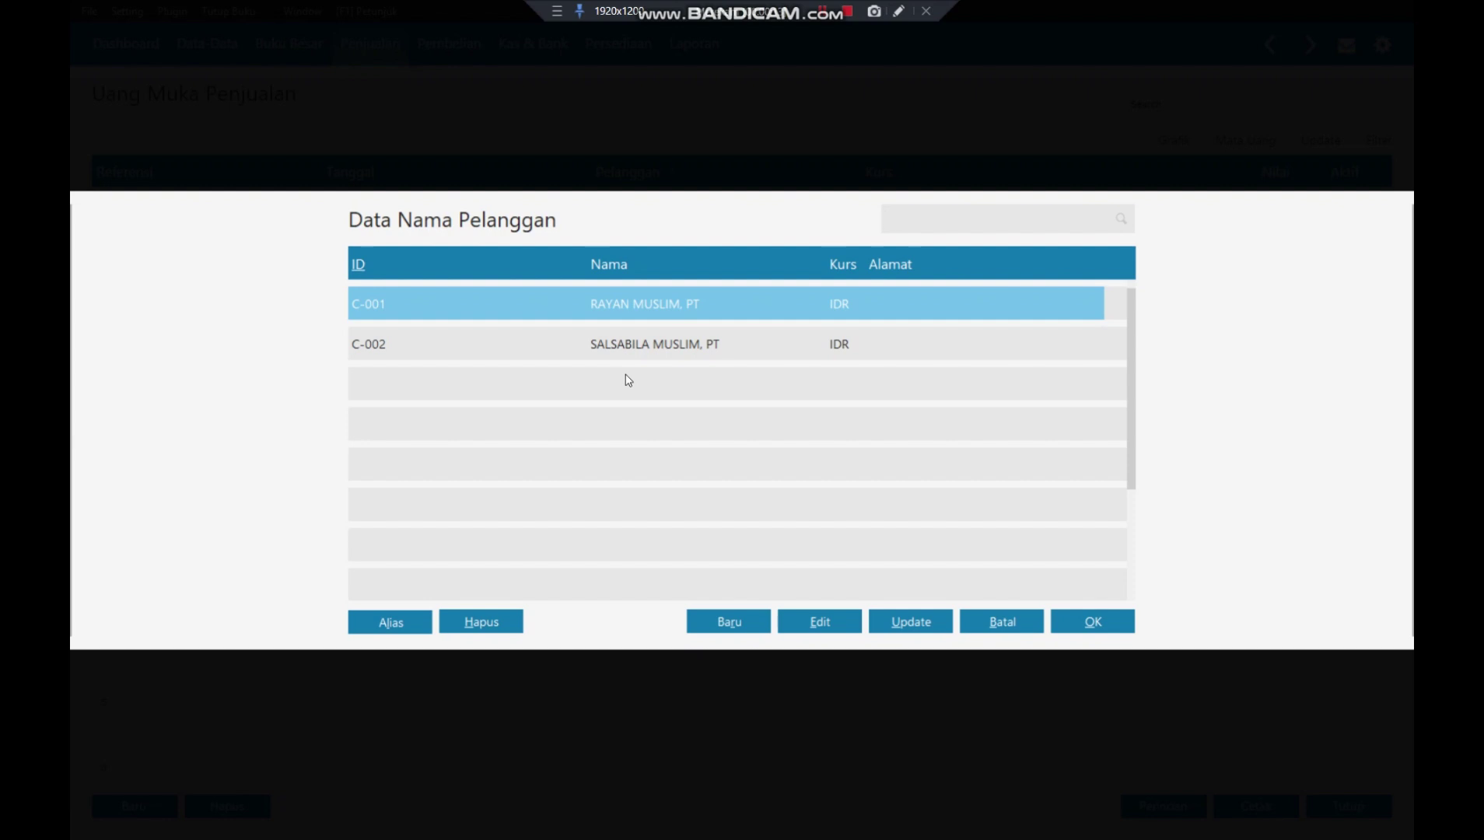
{"action": "left_click", "coordinate": [1080, 623]}
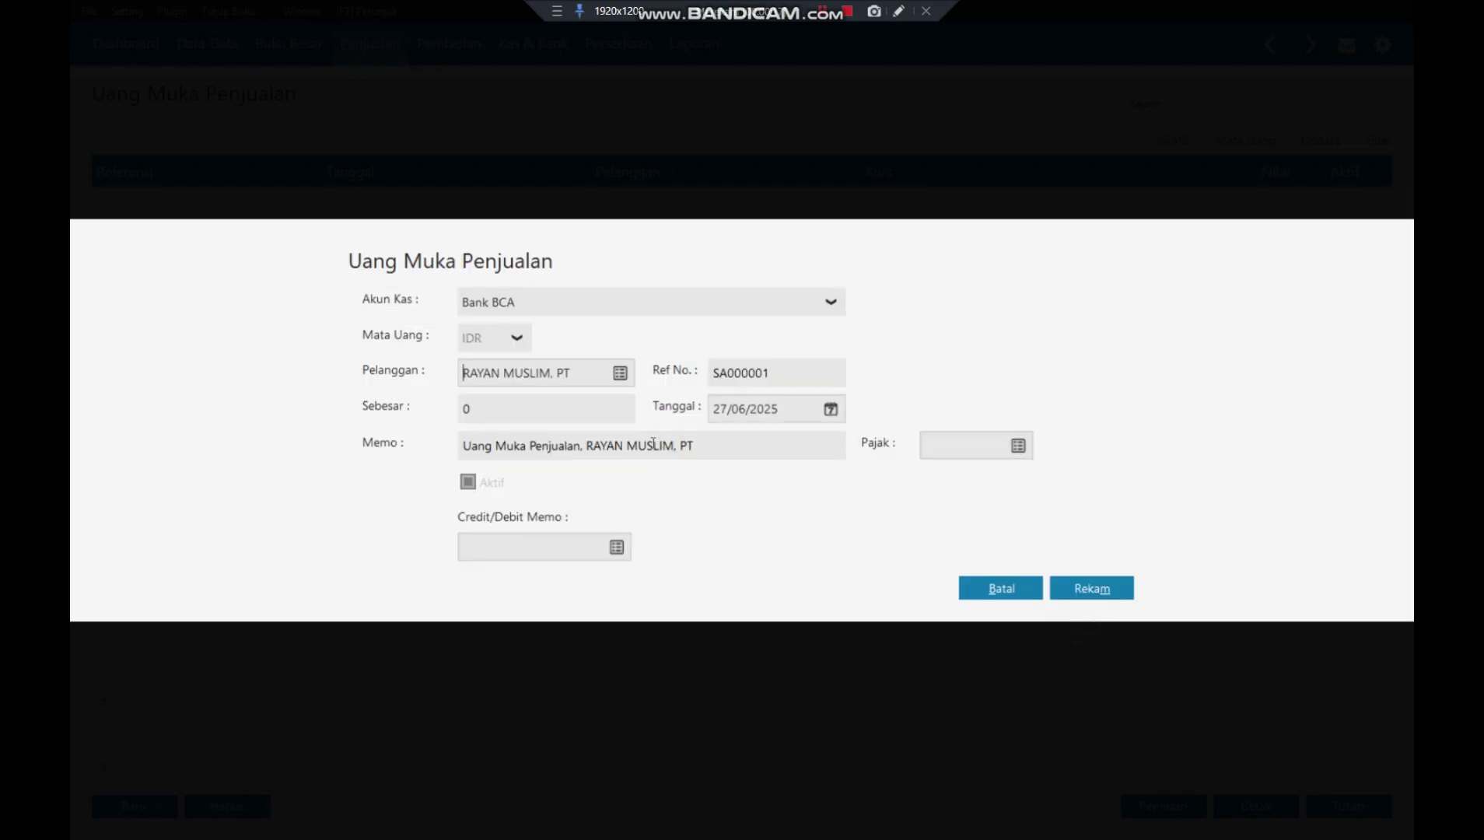
- Record down payment SA000001 of 500.000 dated 05/01/2018
{"action": "left_click", "coordinate": [559, 408]}
{"action": "type", "text": "500."}
{"action": "type", "text": "00000"}
{"action": "key", "text": "Tab"}
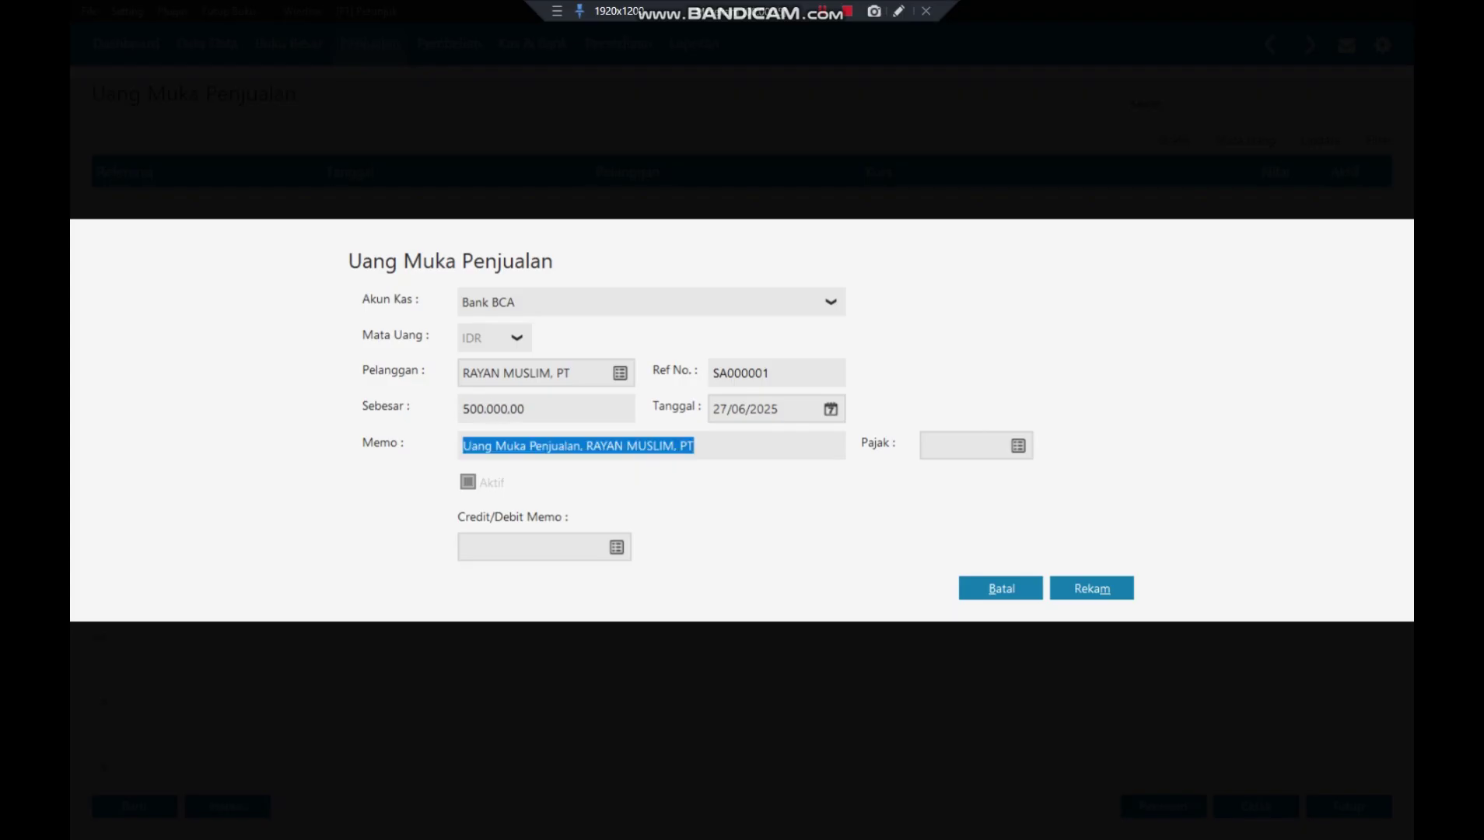
{"action": "left_click", "coordinate": [785, 408]}
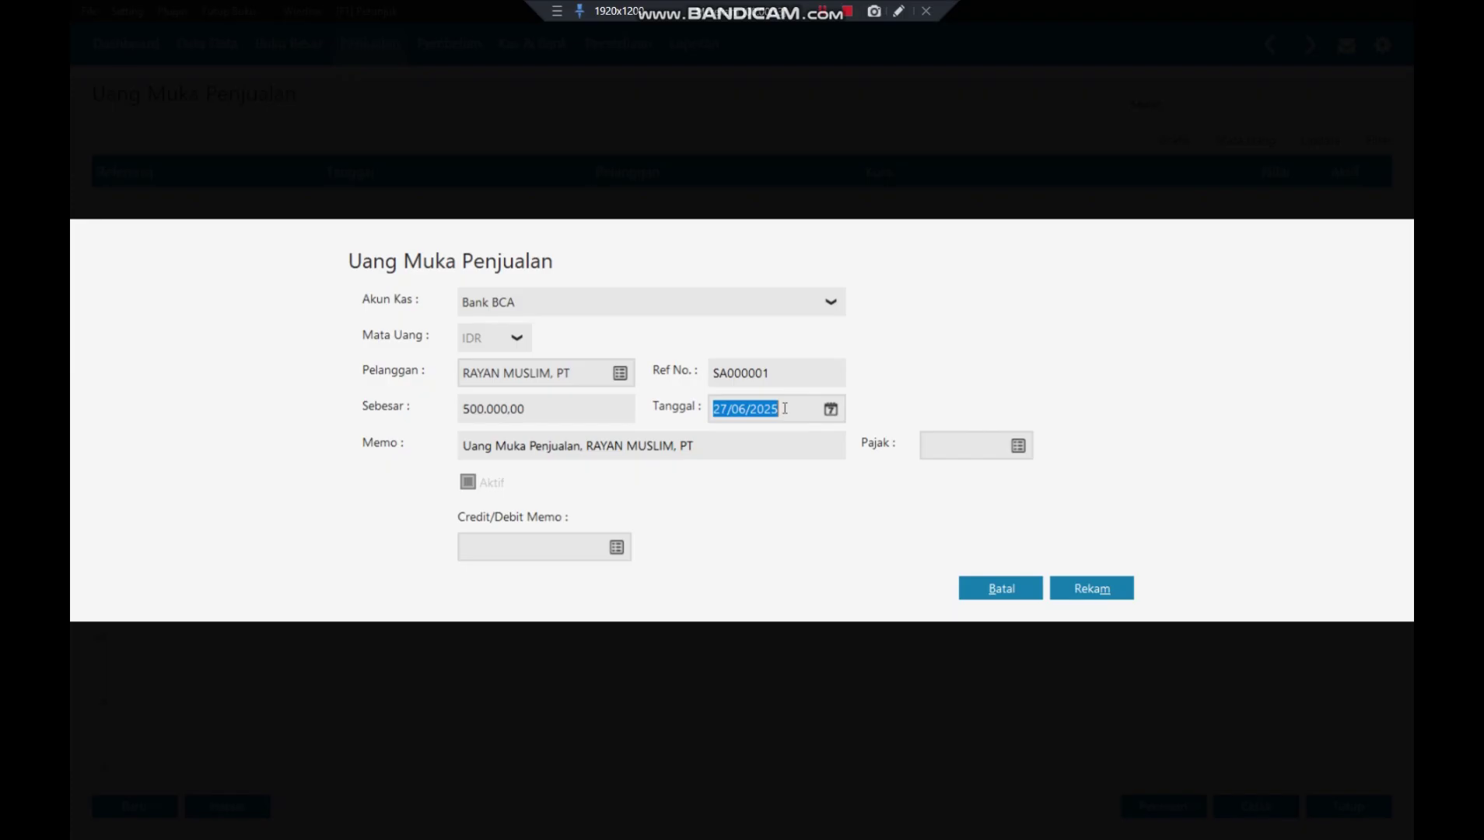
{"action": "type", "text": "05/01/2018"}
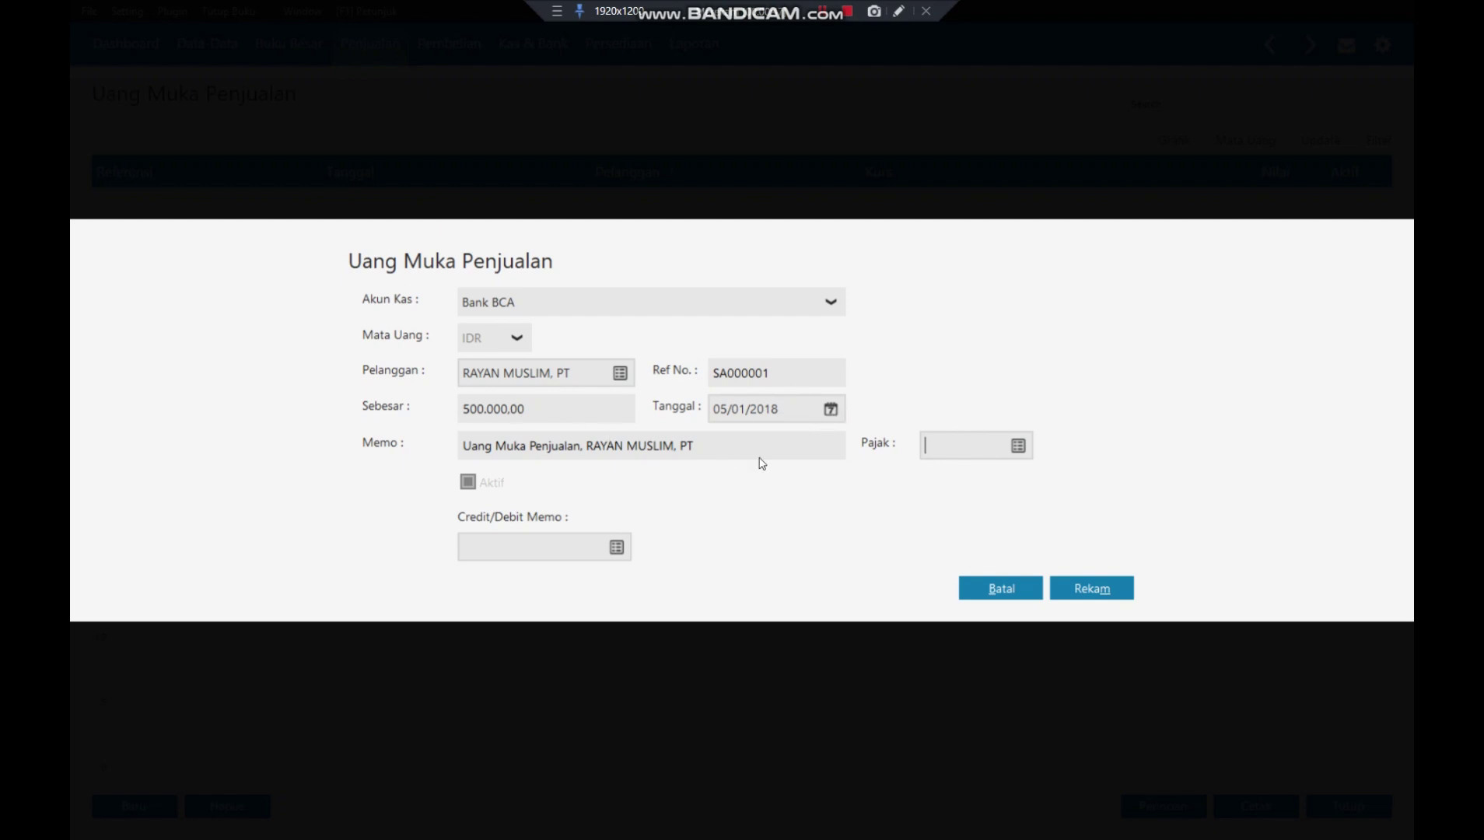
{"action": "left_click", "coordinate": [1092, 593]}
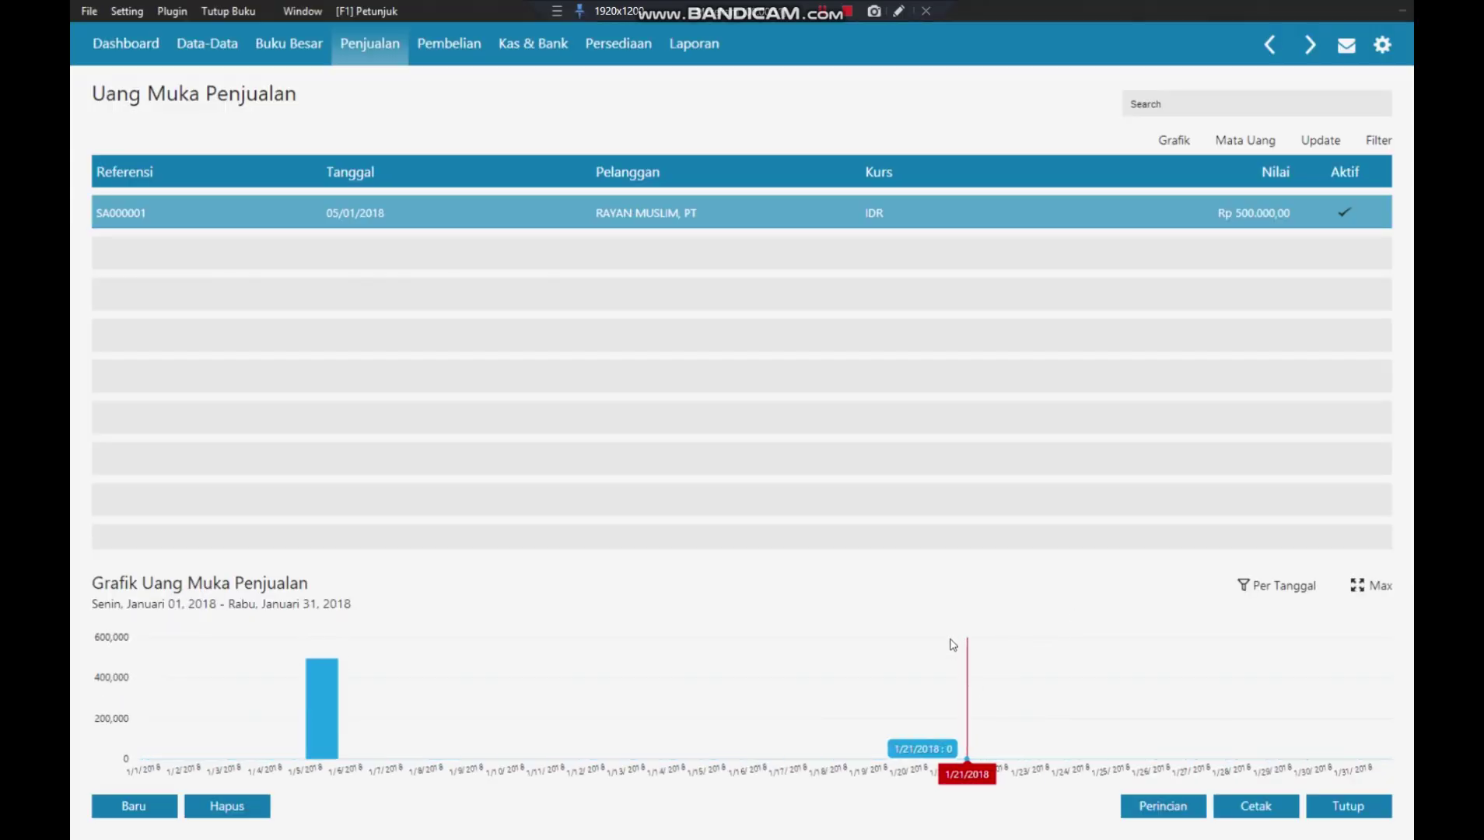
{"action": "left_click", "coordinate": [1352, 812]}
- Create a new sales invoice for the first customer dated 05/01/2018
{"action": "left_click", "coordinate": [530, 438]}
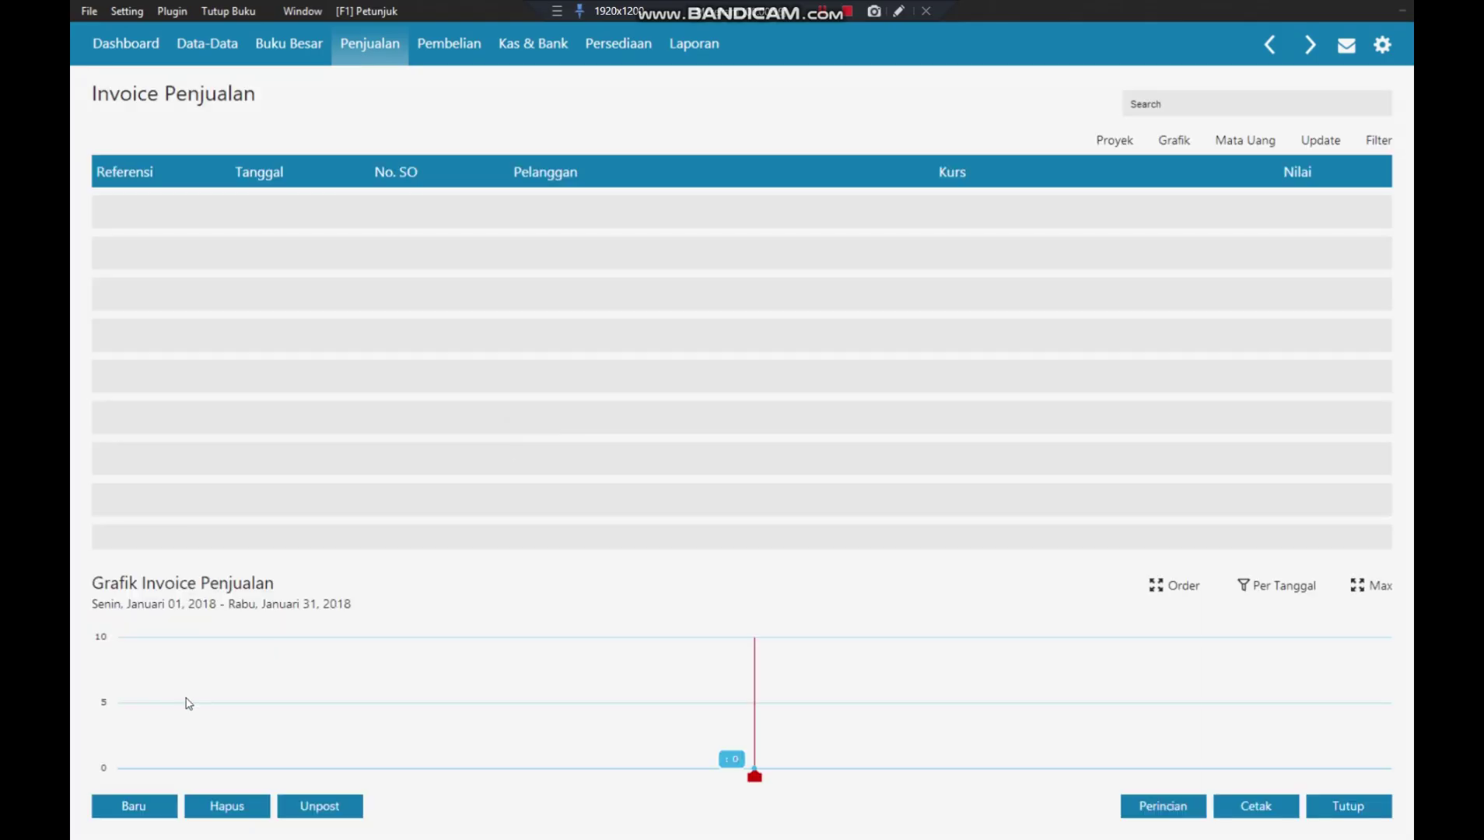
{"action": "left_click", "coordinate": [158, 811]}
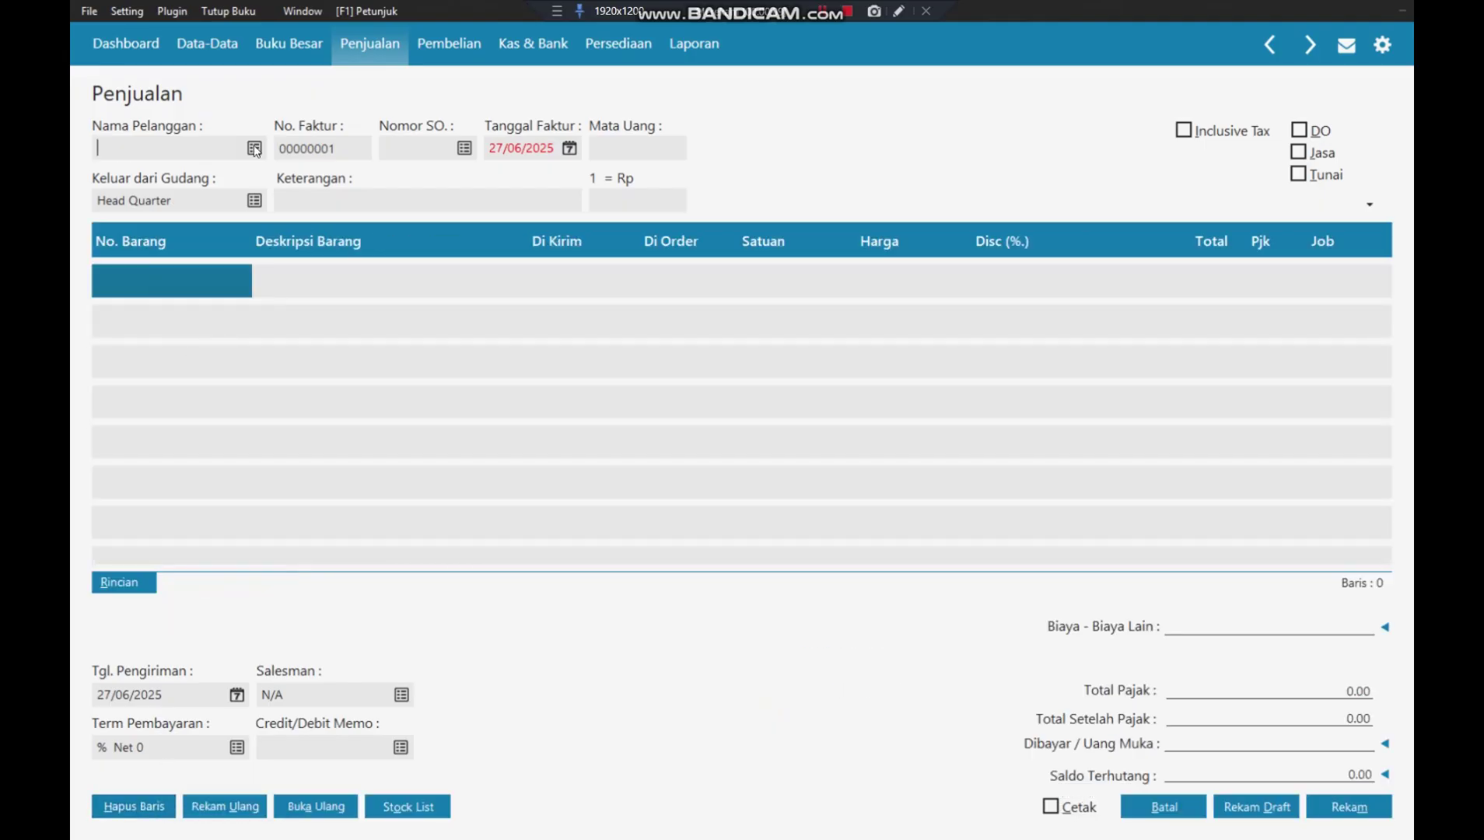
{"action": "left_click", "coordinate": [255, 149]}
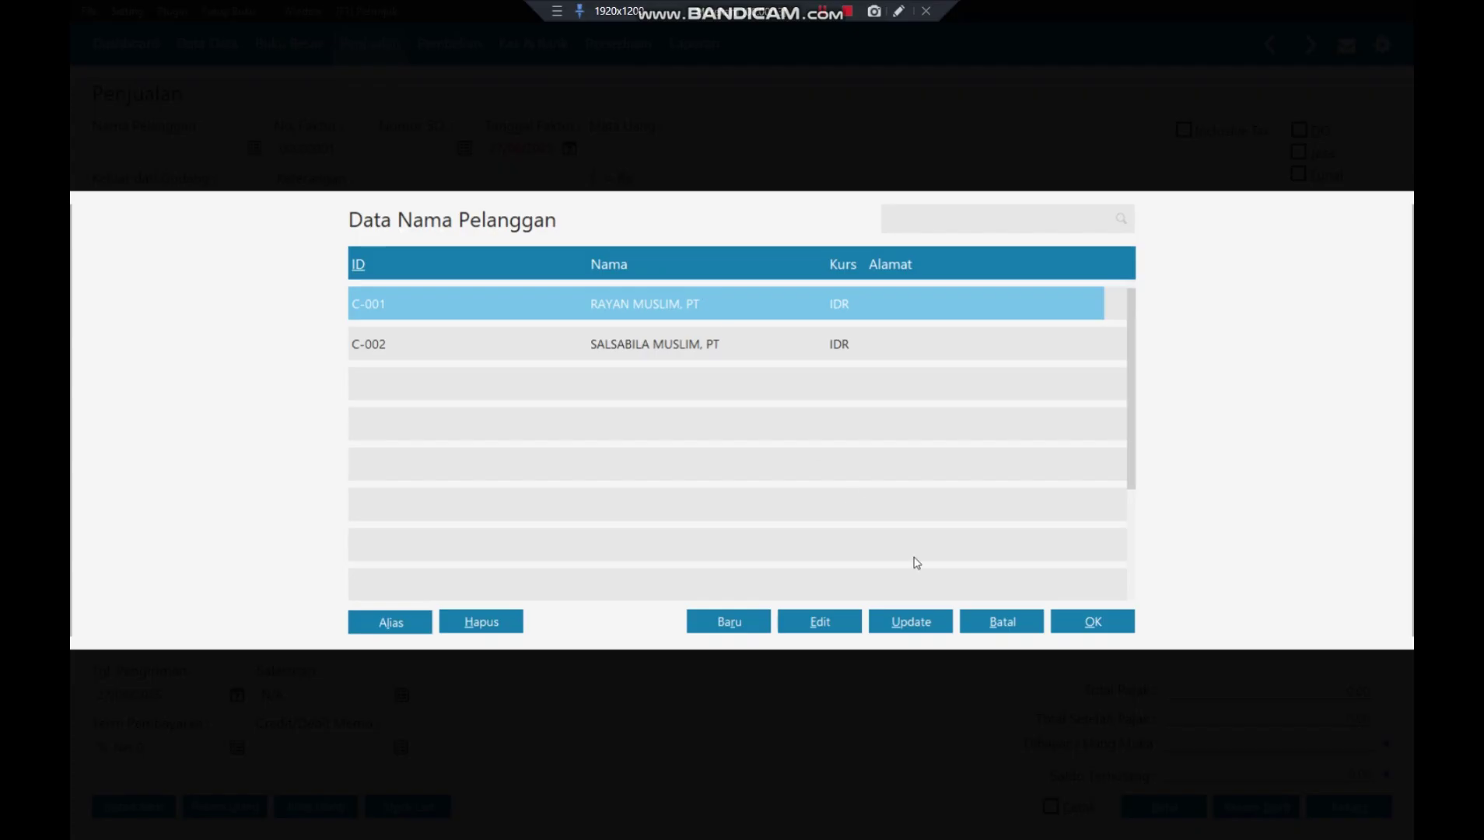
{"action": "left_click", "coordinate": [1097, 636]}
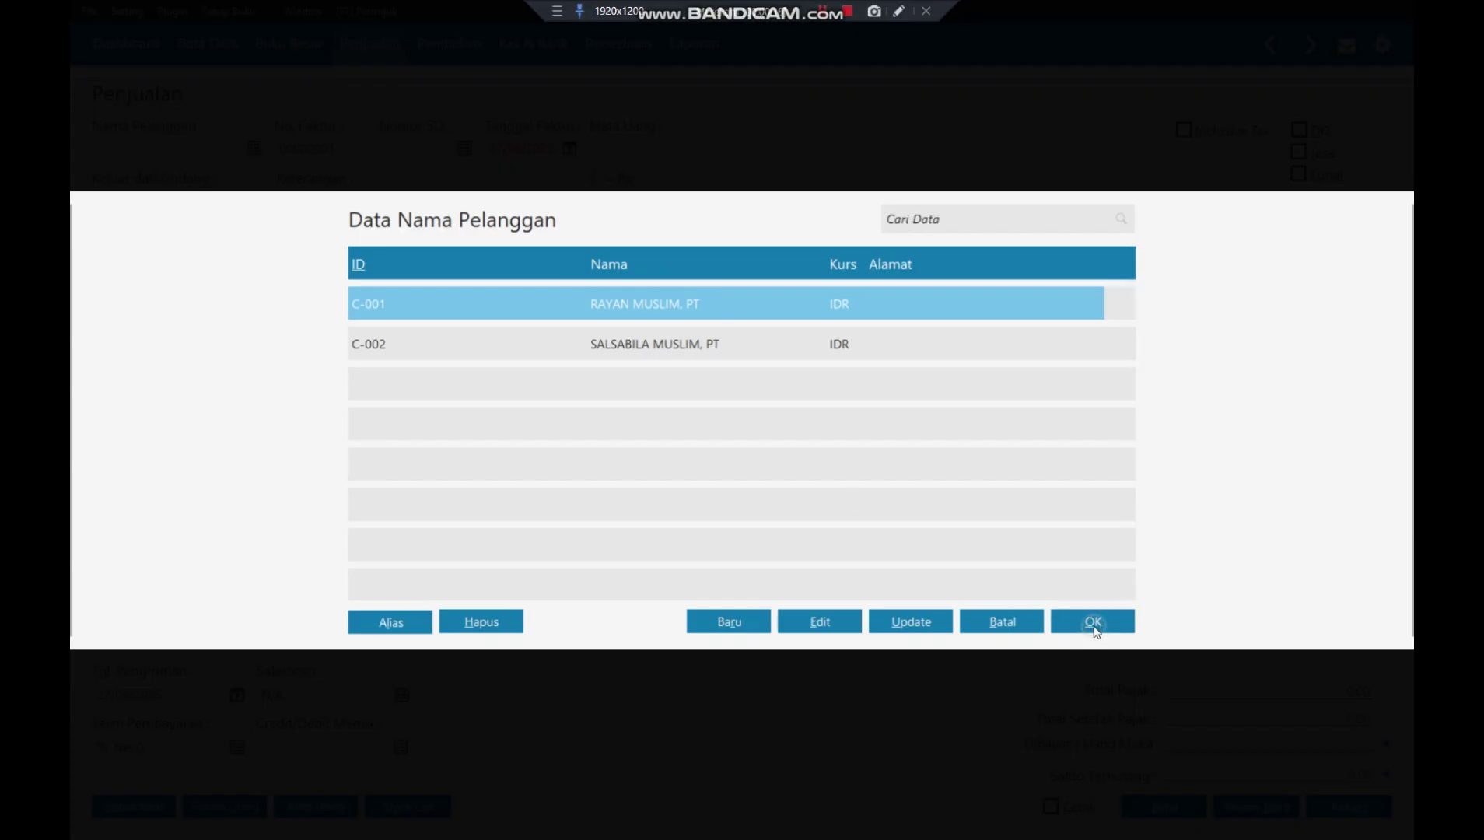
{"action": "left_click", "coordinate": [530, 149]}
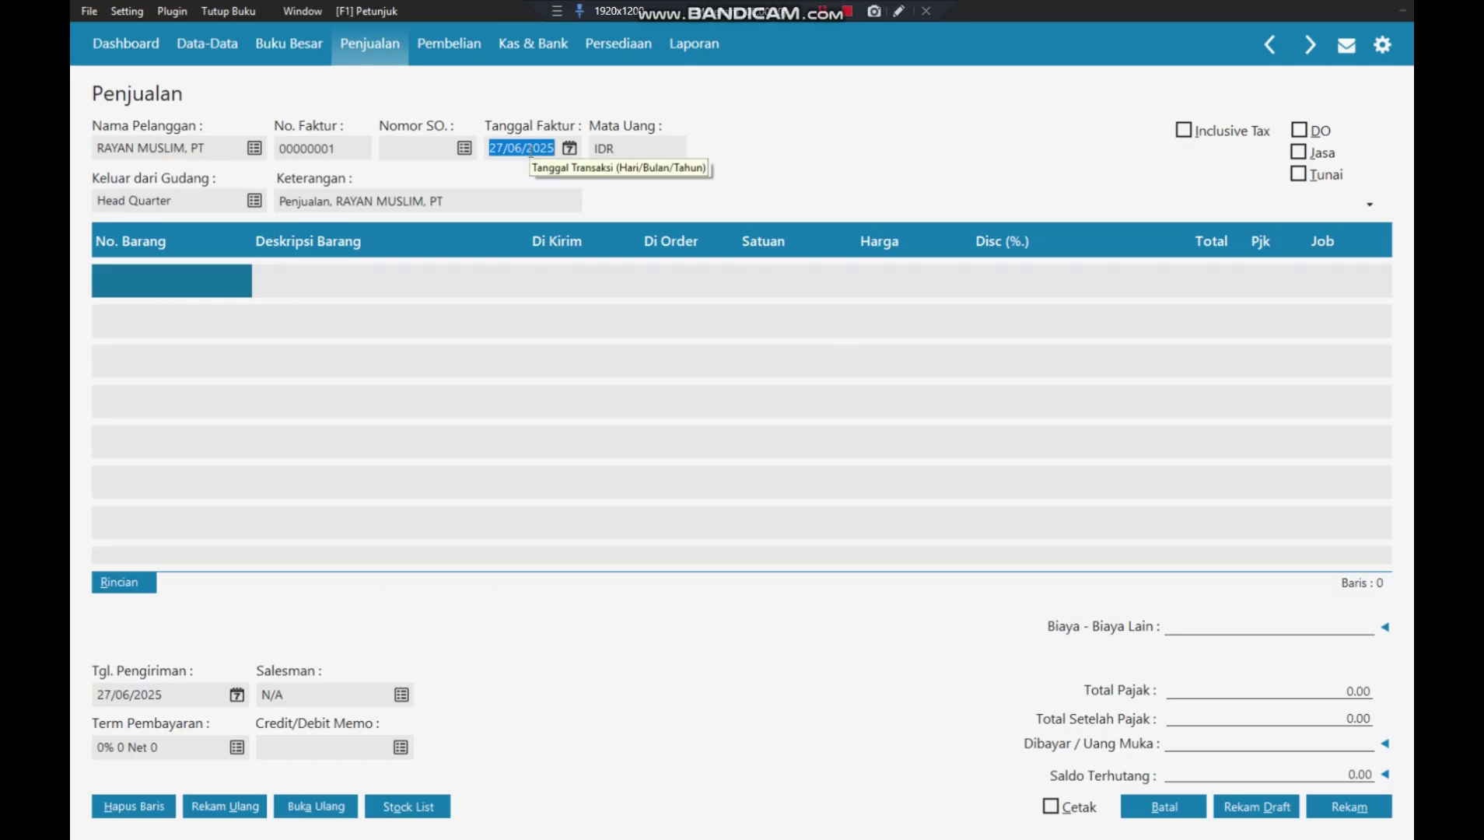
{"action": "type", "text": "05/01/2"}
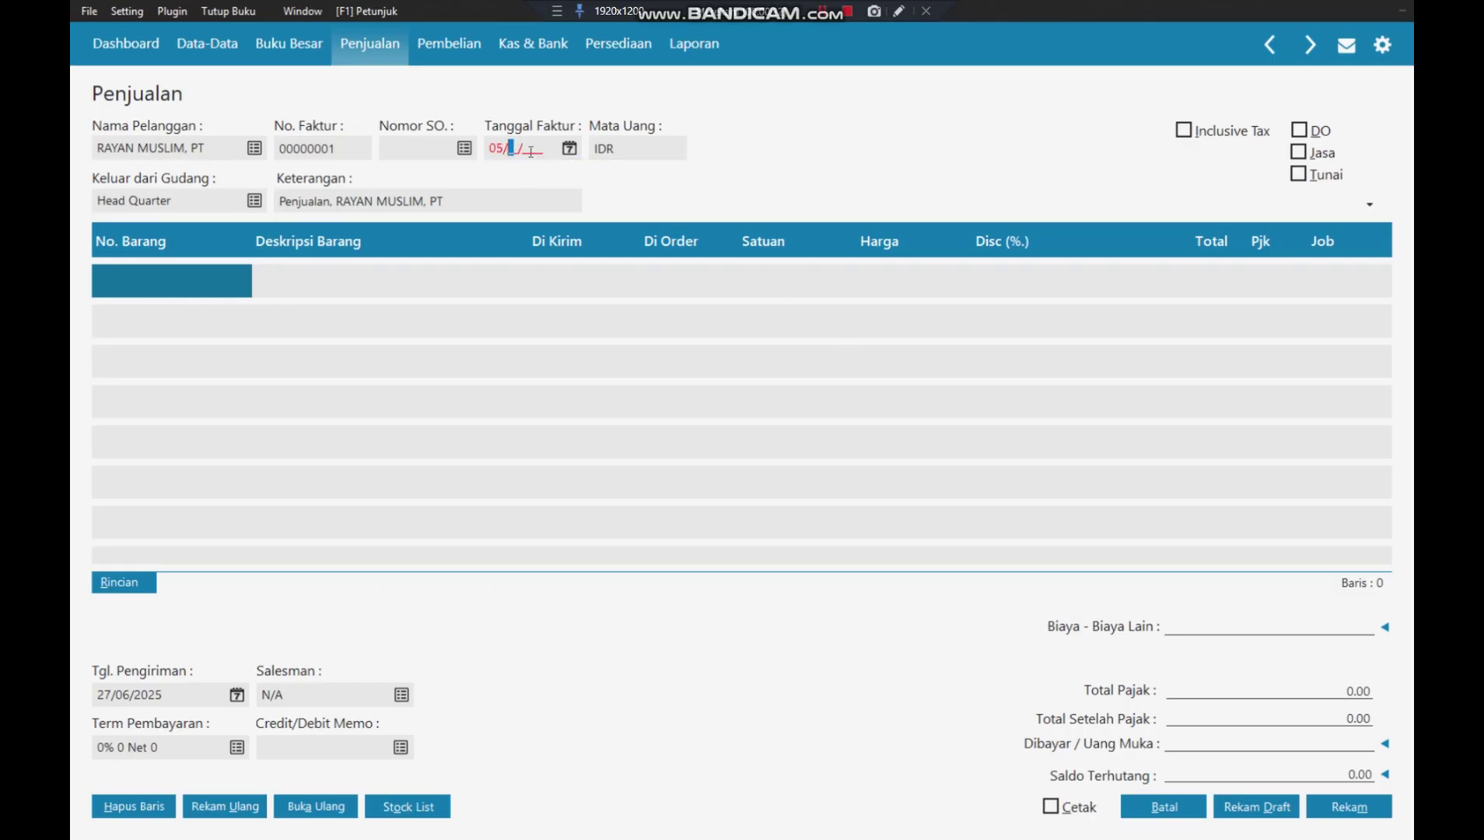
{"action": "type", "text": "018"}
{"action": "left_click", "coordinate": [221, 289]}
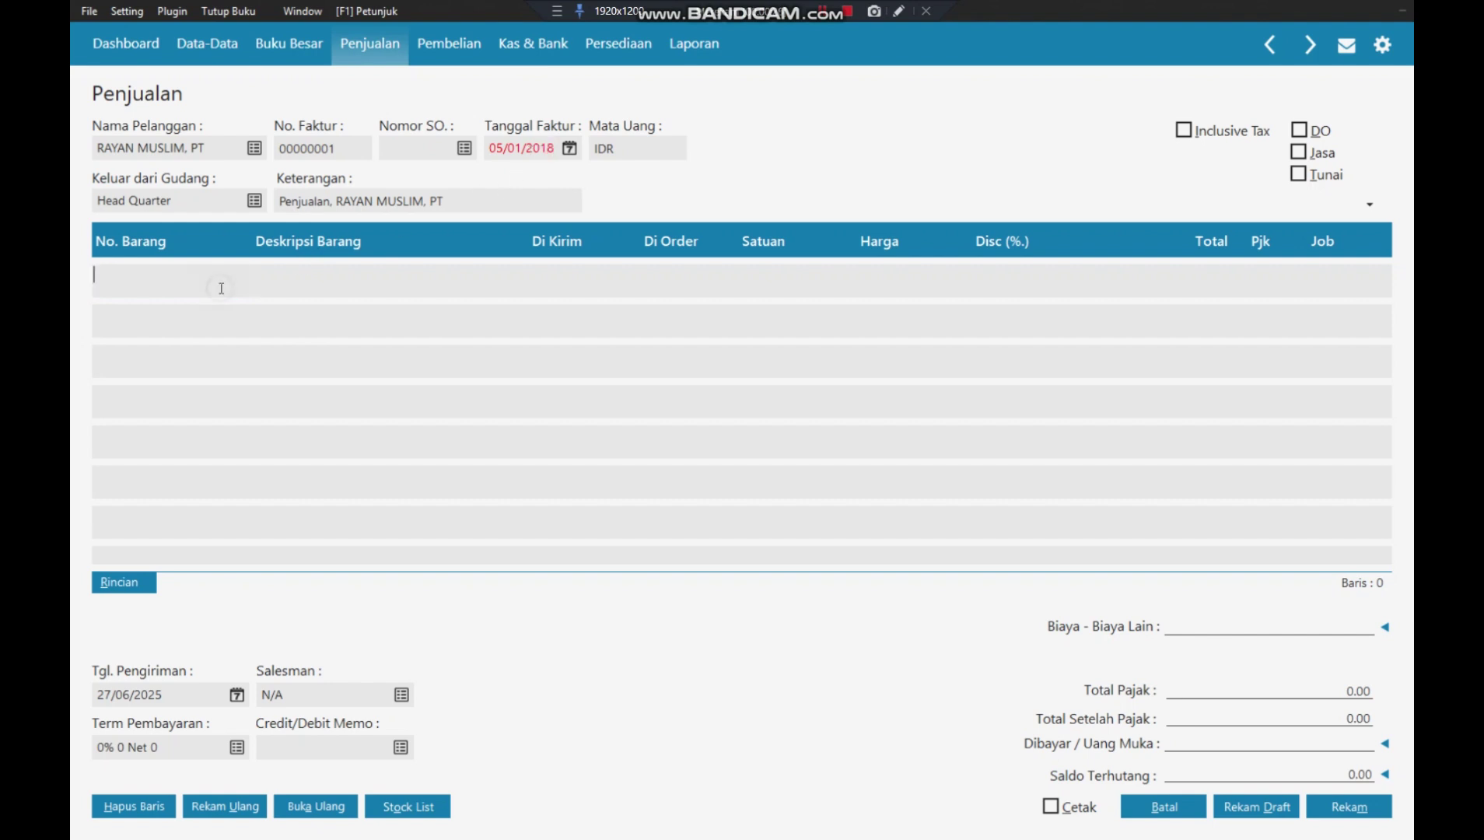
{"action": "left_click", "coordinate": [262, 293]}
{"action": "left_click", "coordinate": [117, 286]}
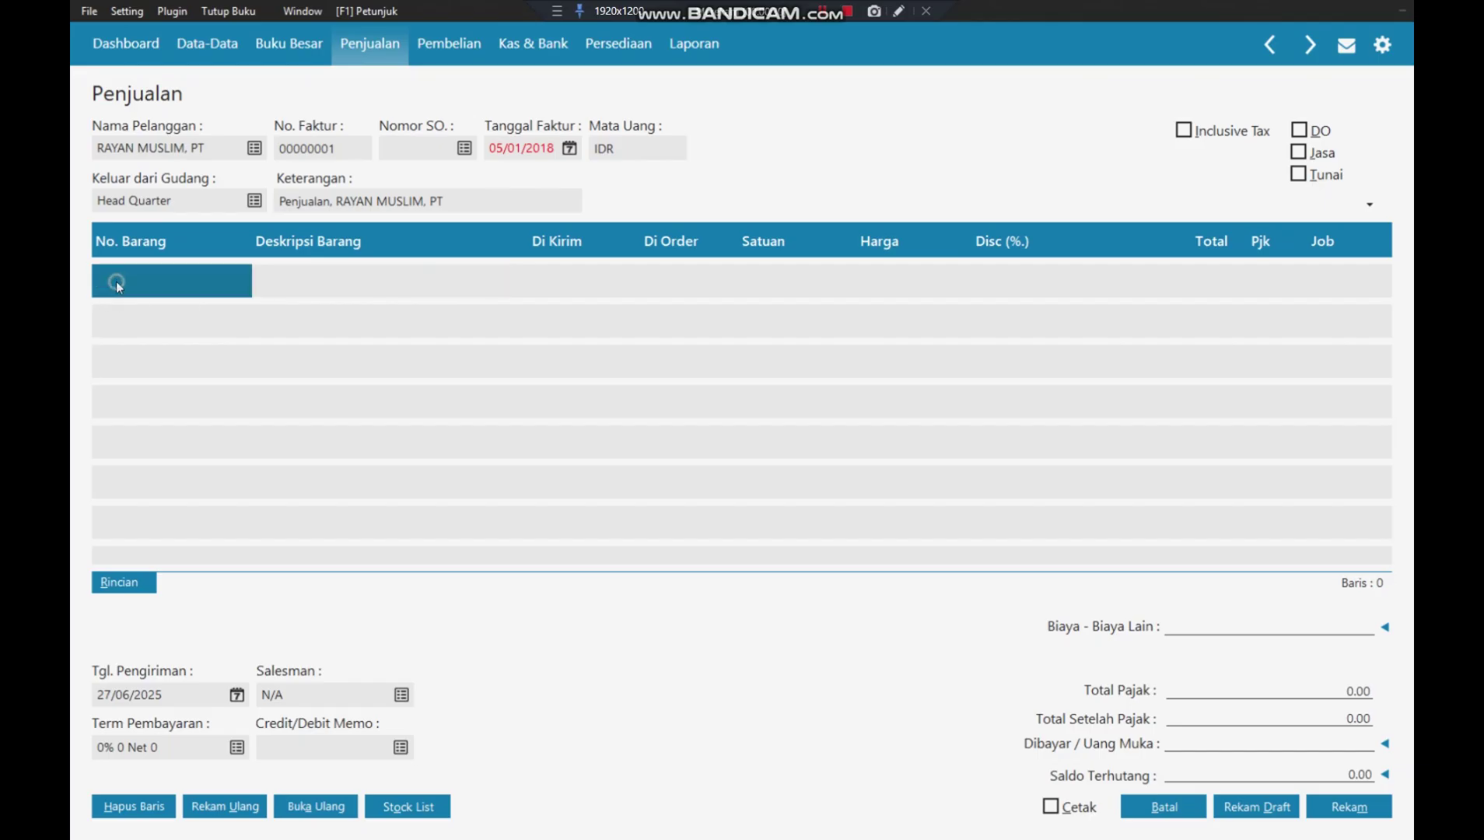
{"action": "left_click", "coordinate": [523, 148]}
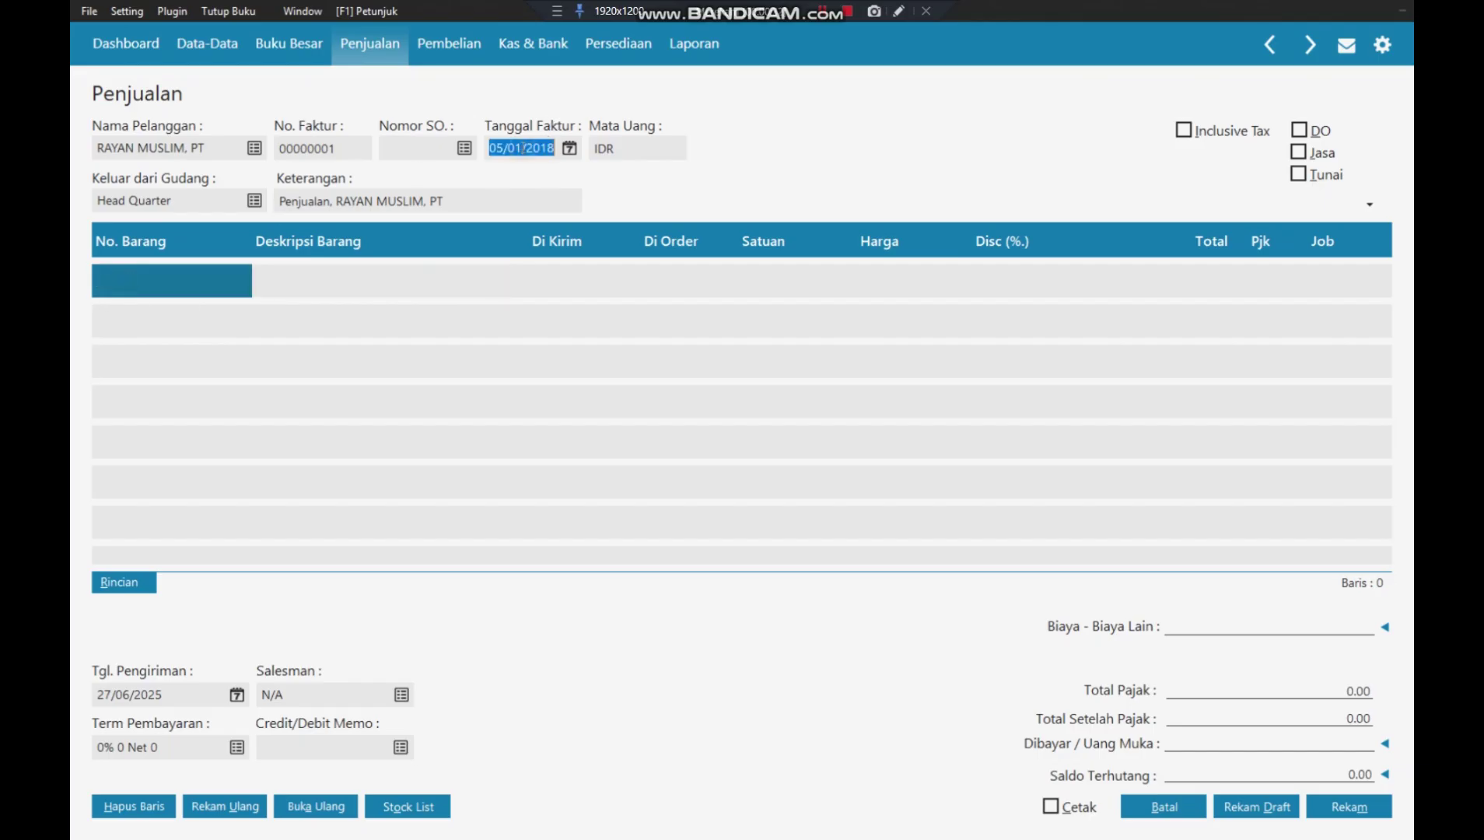
{"action": "type", "text": "01"}
{"action": "key", "text": "BackSpace"}
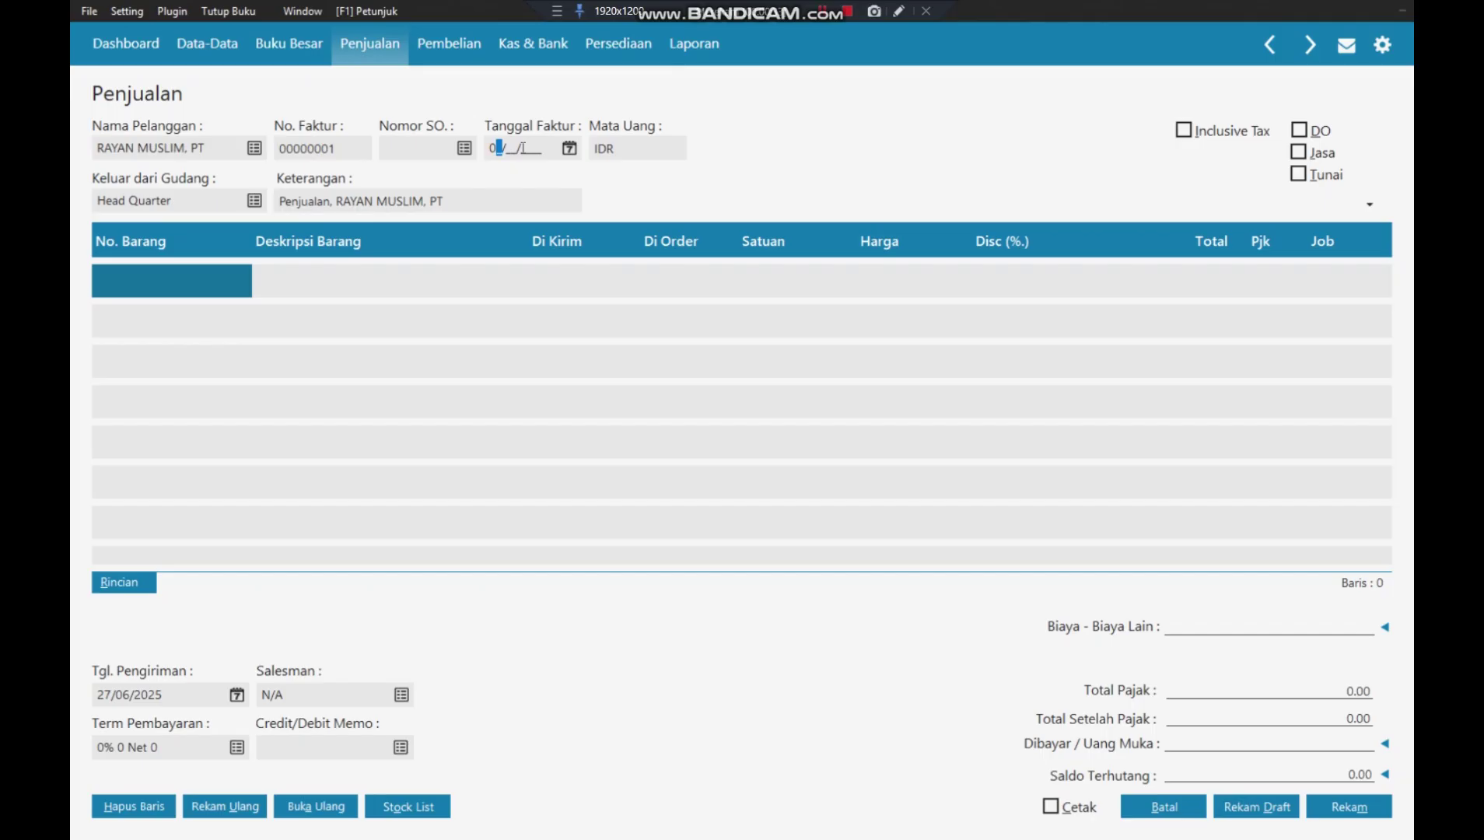
{"action": "type", "text": "5/01/2018"}
{"action": "key", "text": "Tab"}
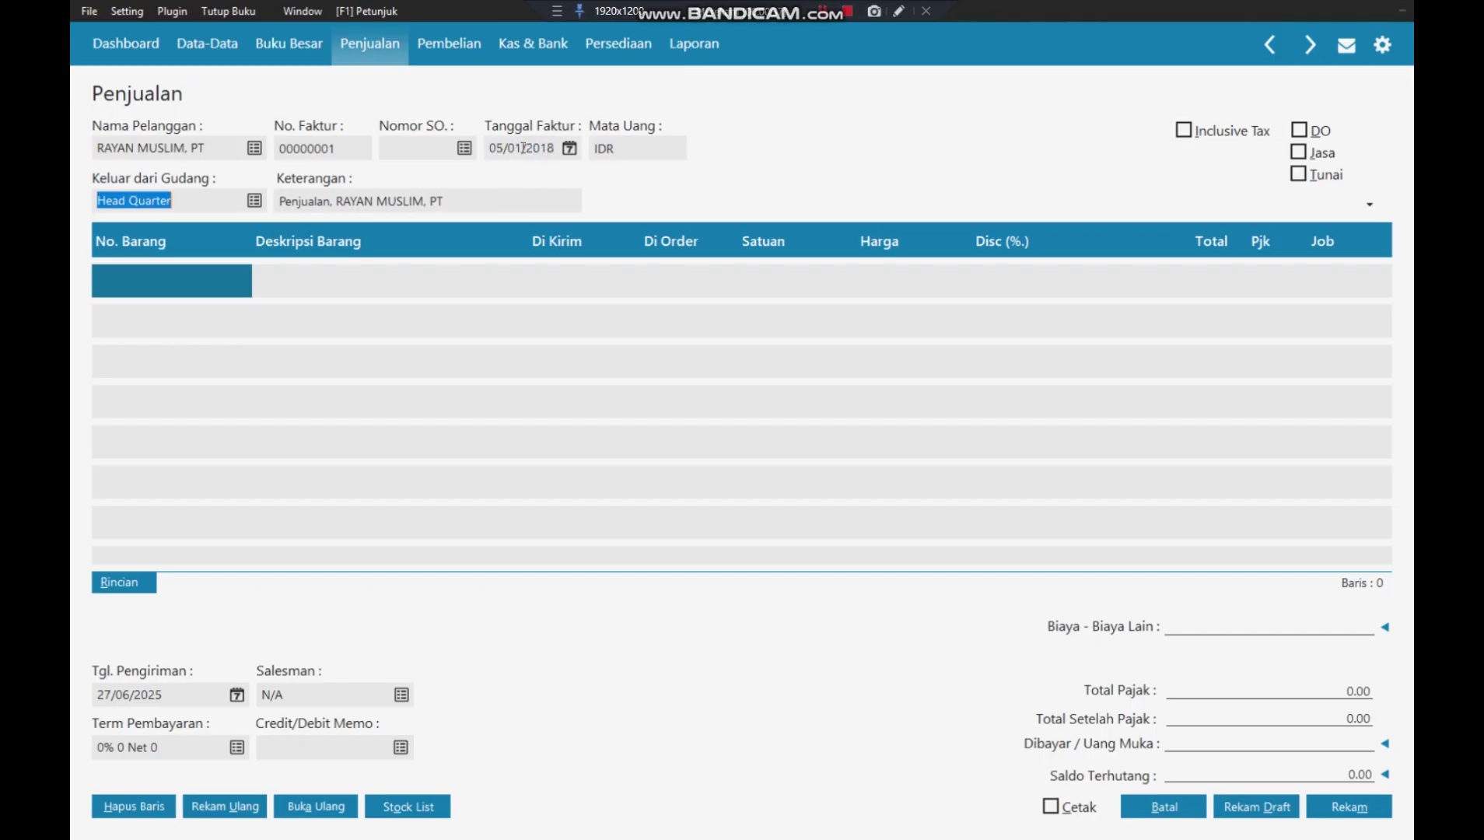
- Add 5 Pcs of GAMIS PUTIH XL as the first invoice line
{"action": "left_click", "coordinate": [210, 283]}
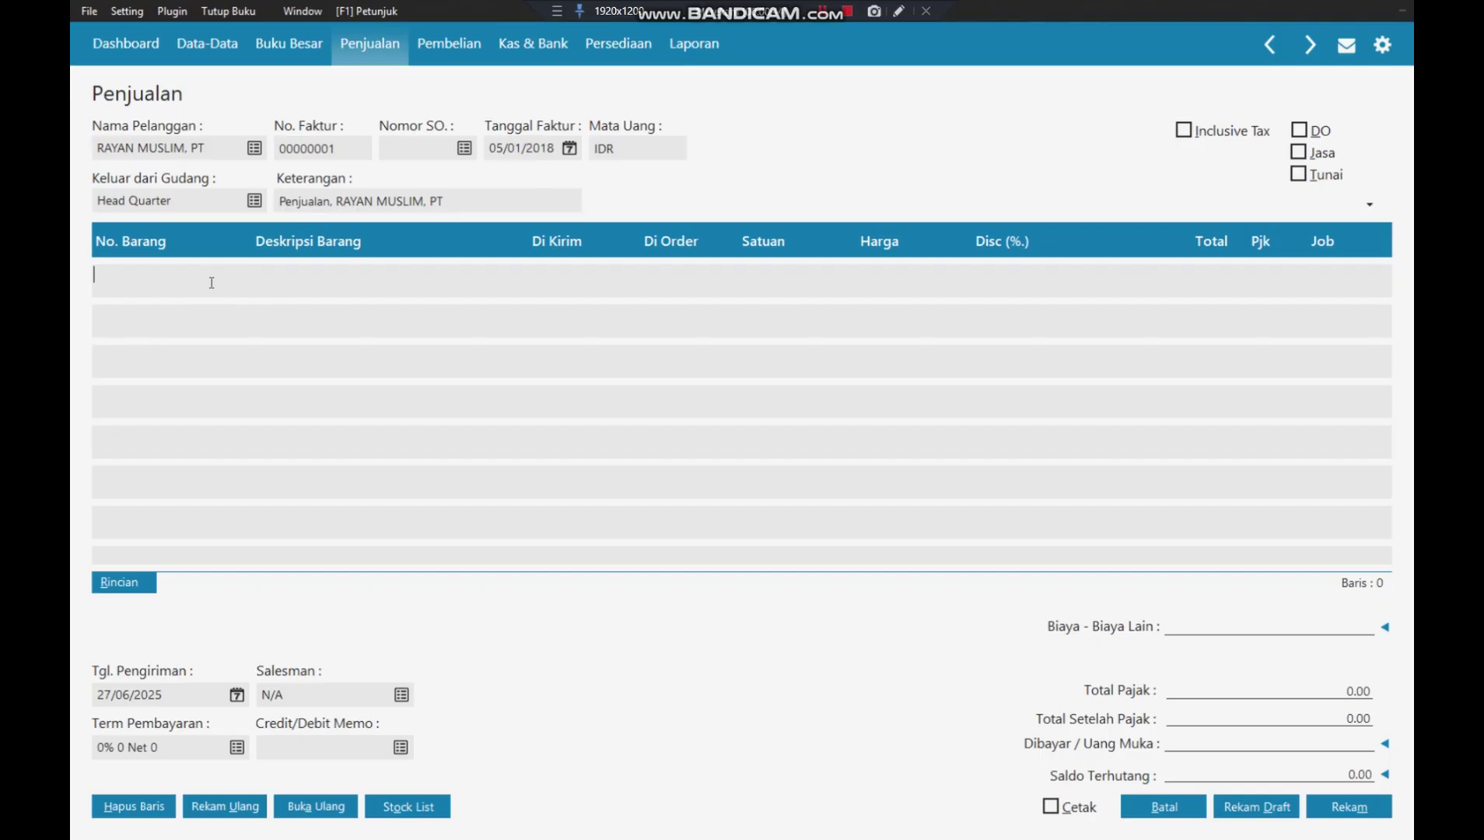
{"action": "double_click", "coordinate": [177, 281]}
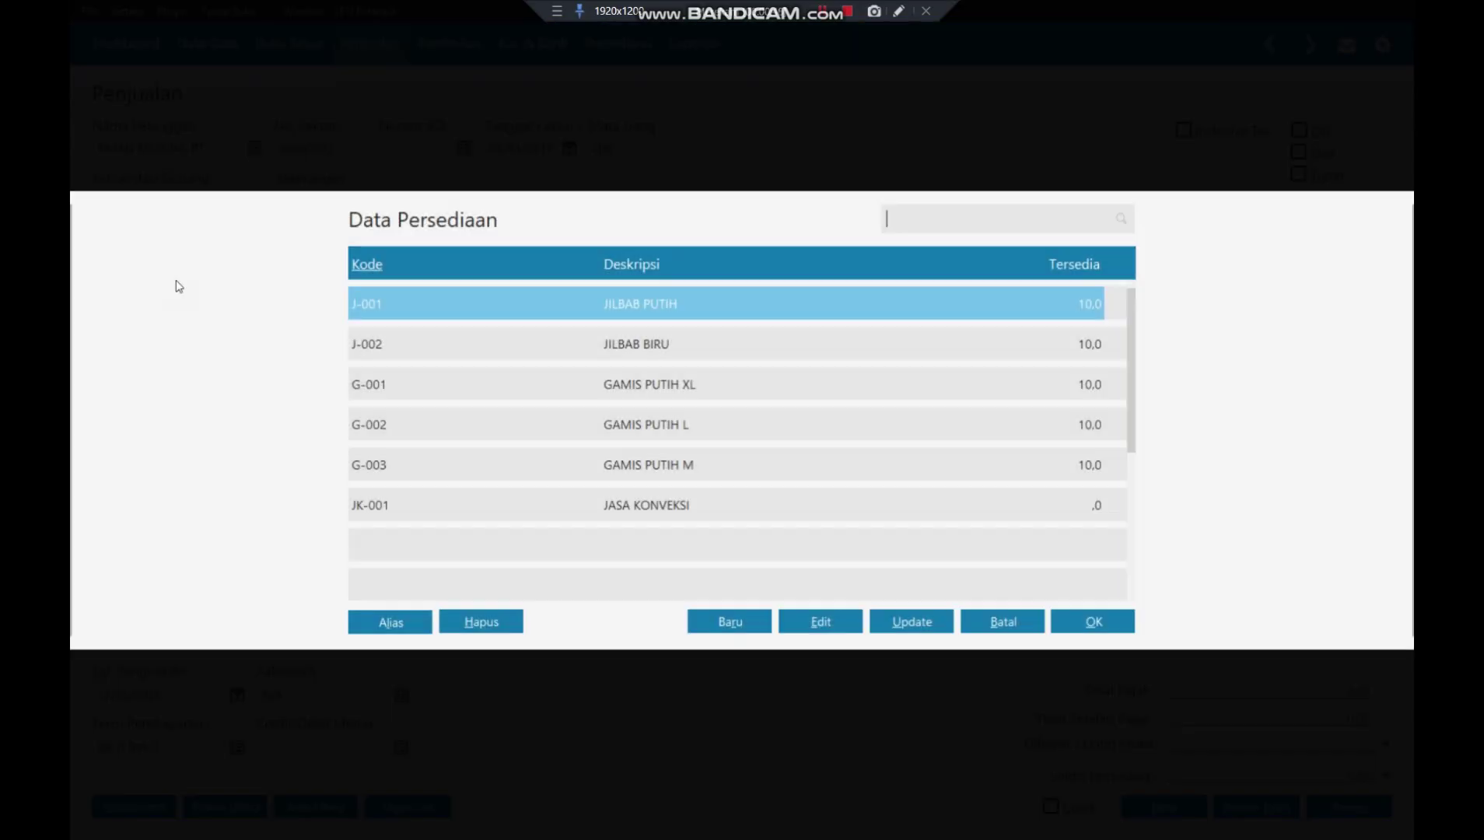
{"action": "left_click", "coordinate": [710, 389]}
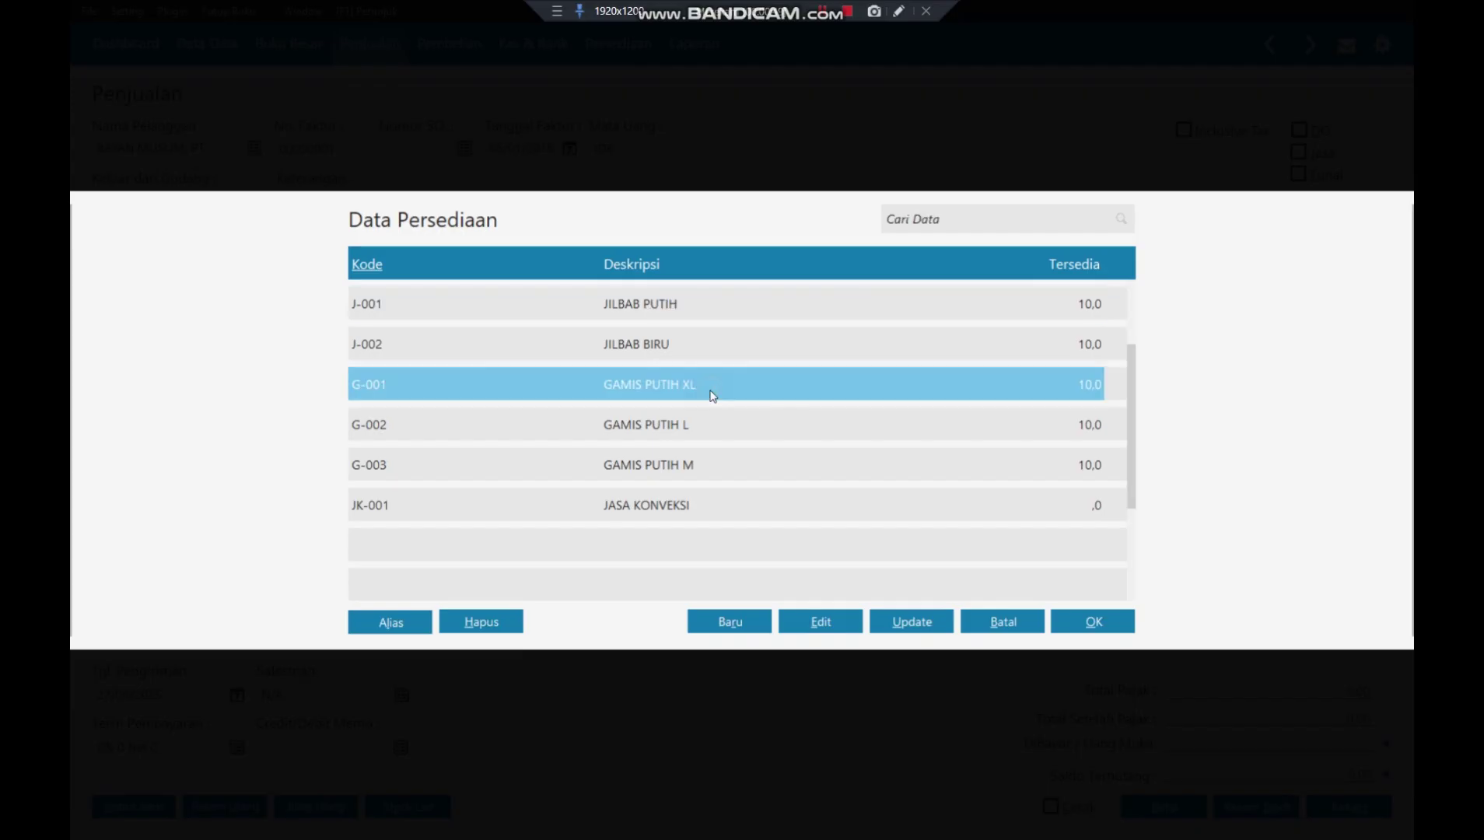
{"action": "left_click", "coordinate": [1091, 632]}
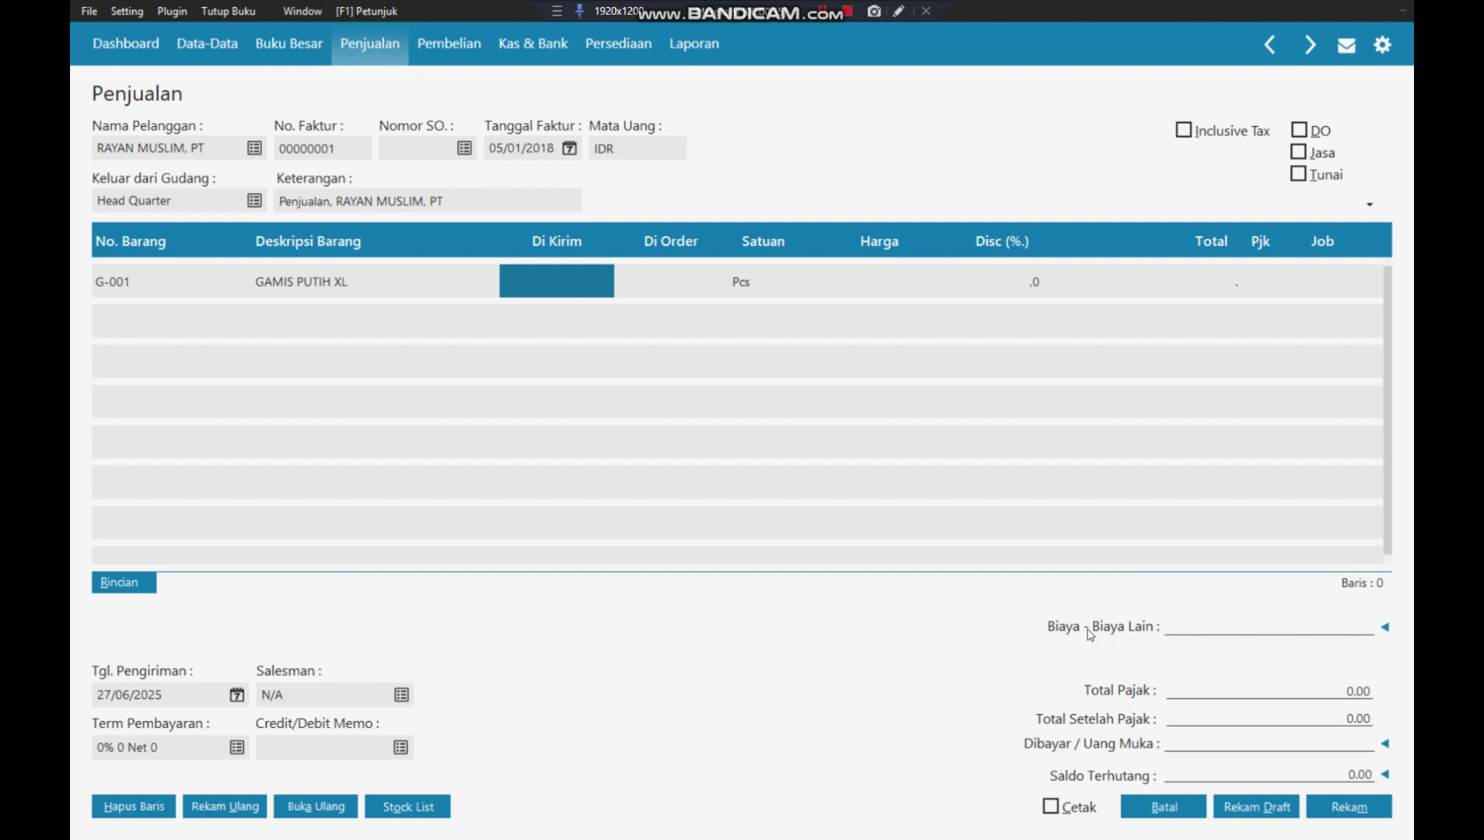
{"action": "type", "text": "5"}
{"action": "key", "text": "Tab"}
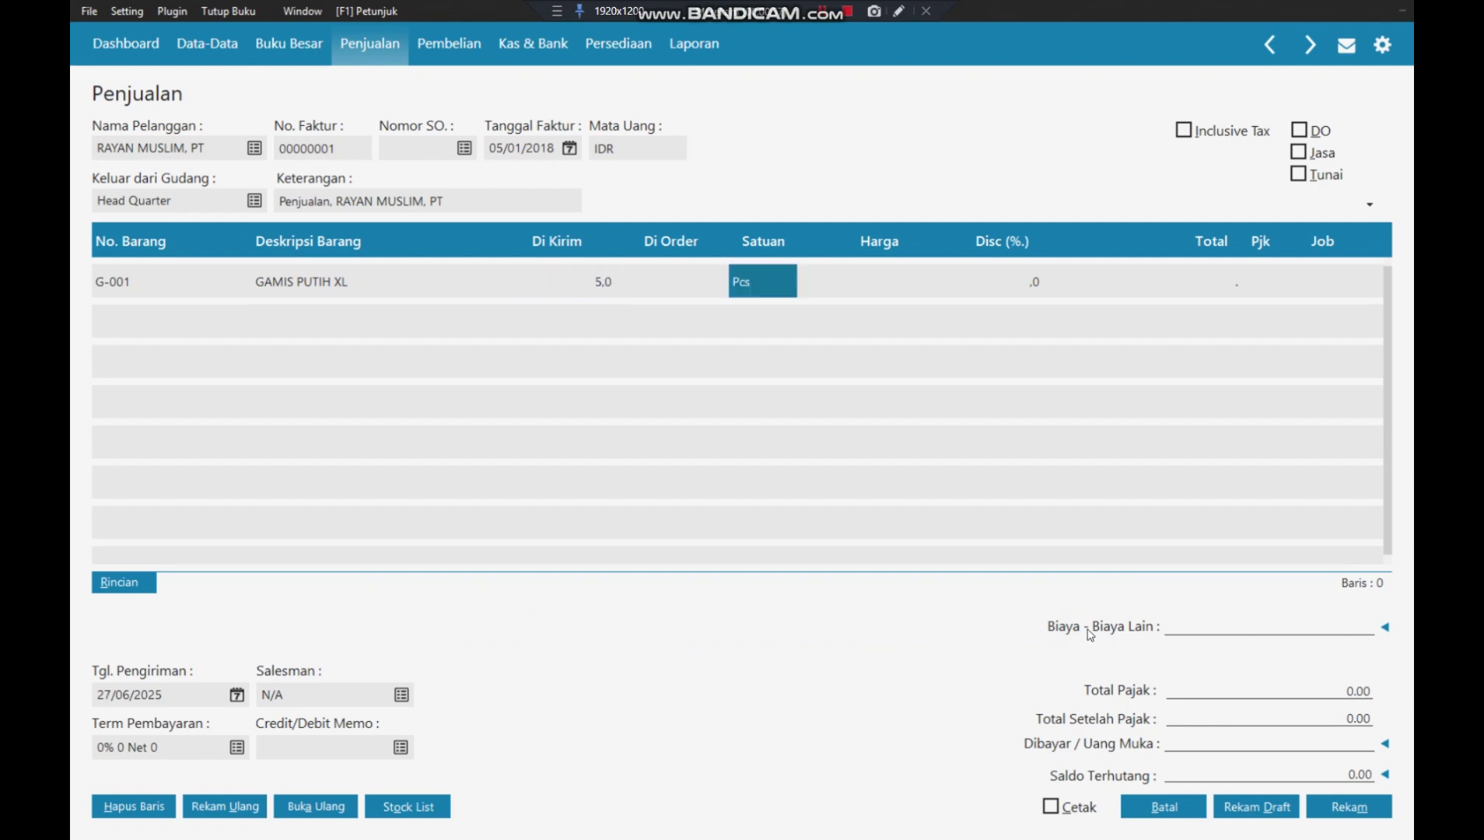
- Price GAMIS PUTIH XL at 200.000.000 each with VAT tax
{"action": "key", "text": "Tab"}
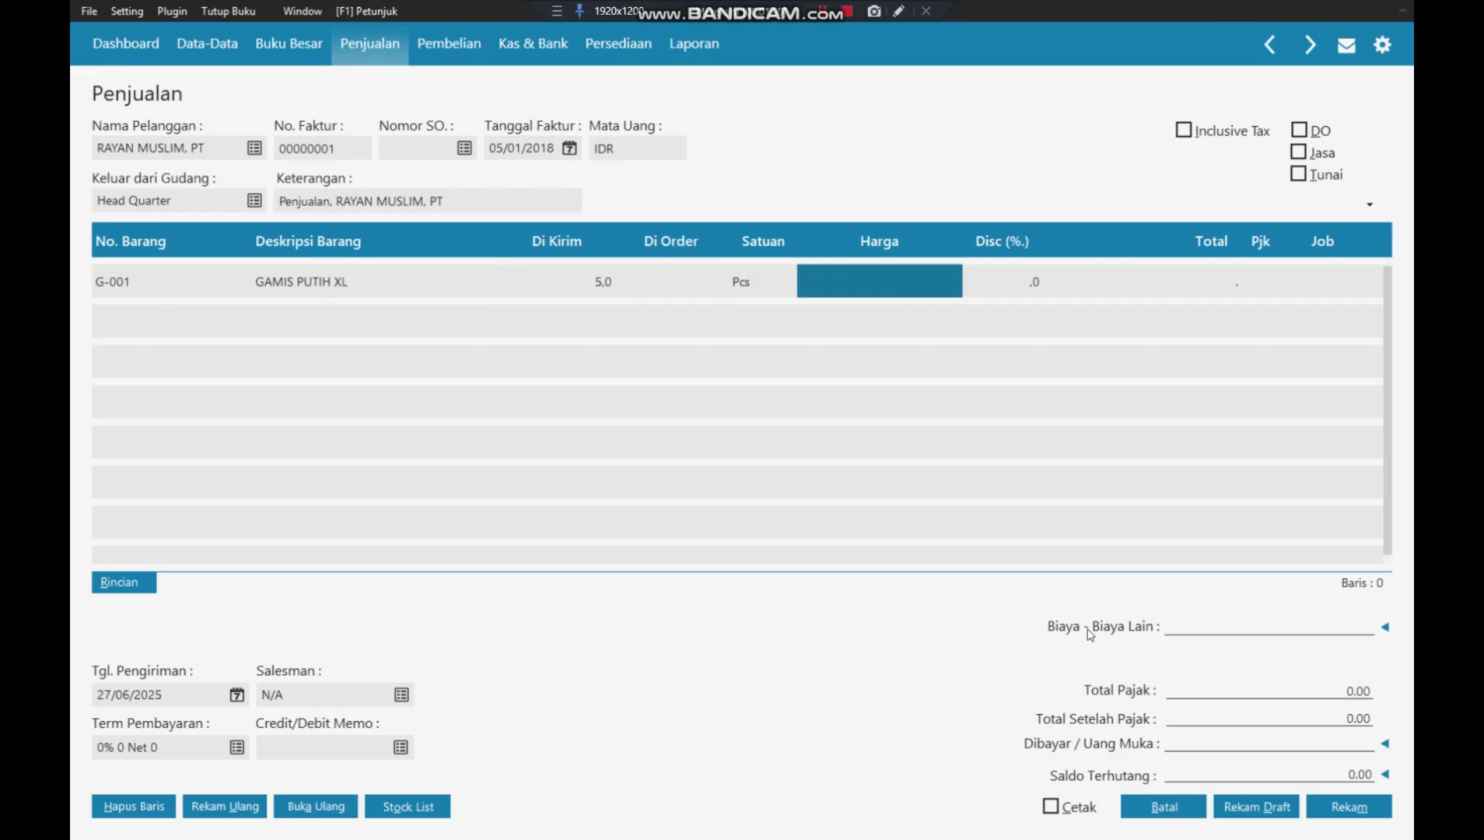
{"action": "type", "text": "200.000."}
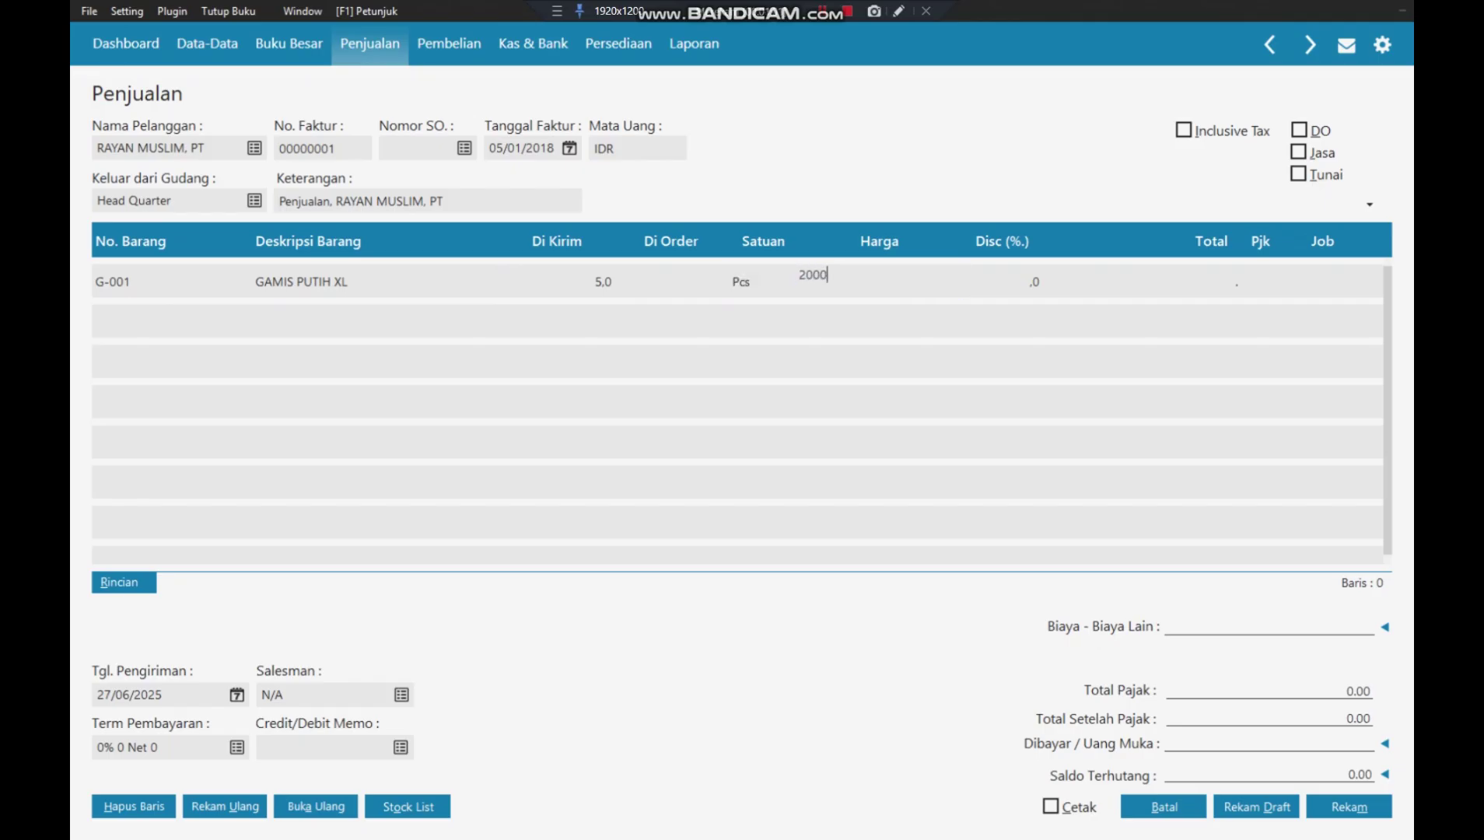
{"action": "type", "text": "0000"}
{"action": "key", "text": "Tab"}
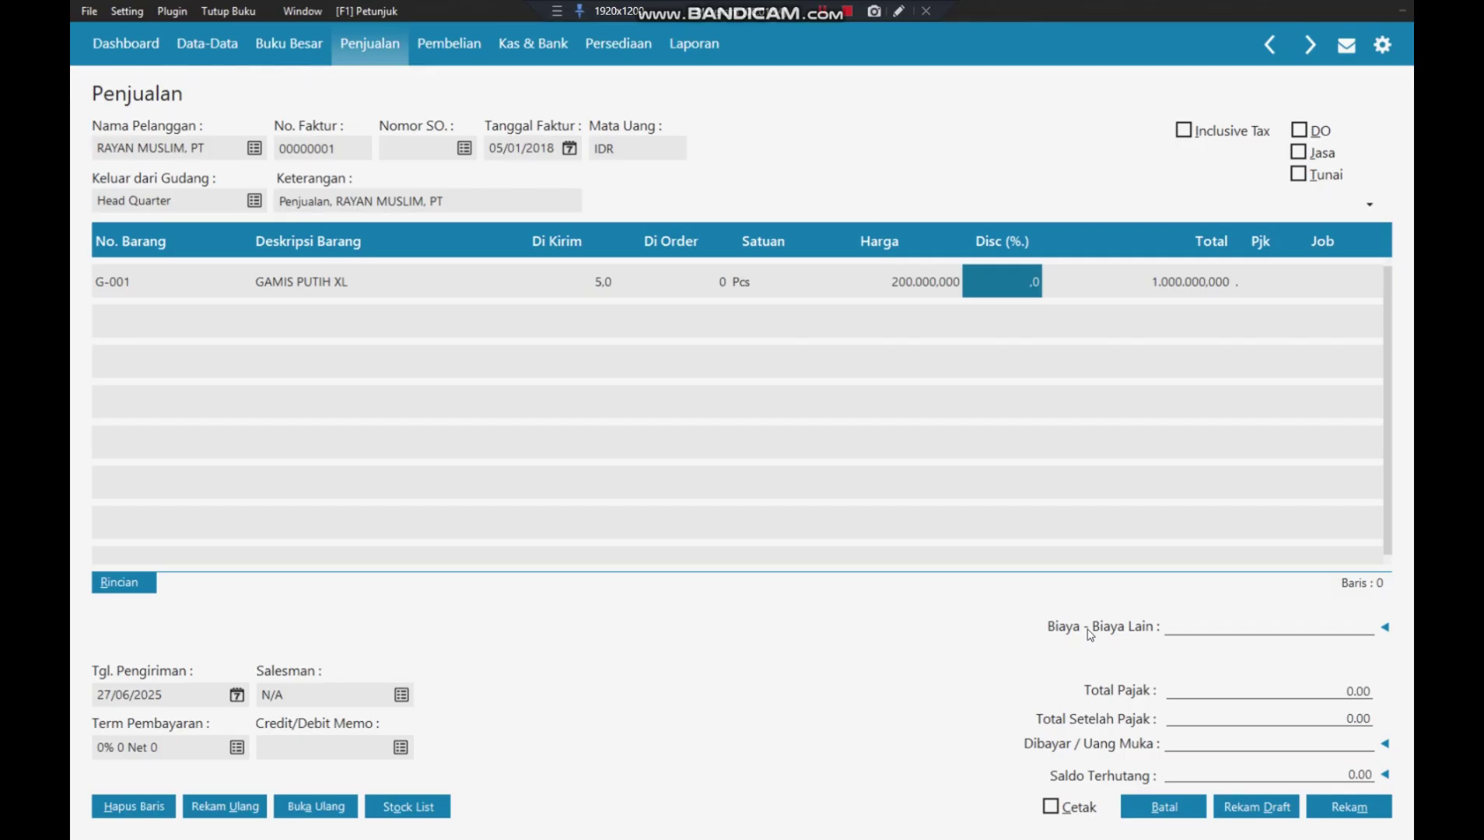
{"action": "key", "text": "Tab"}
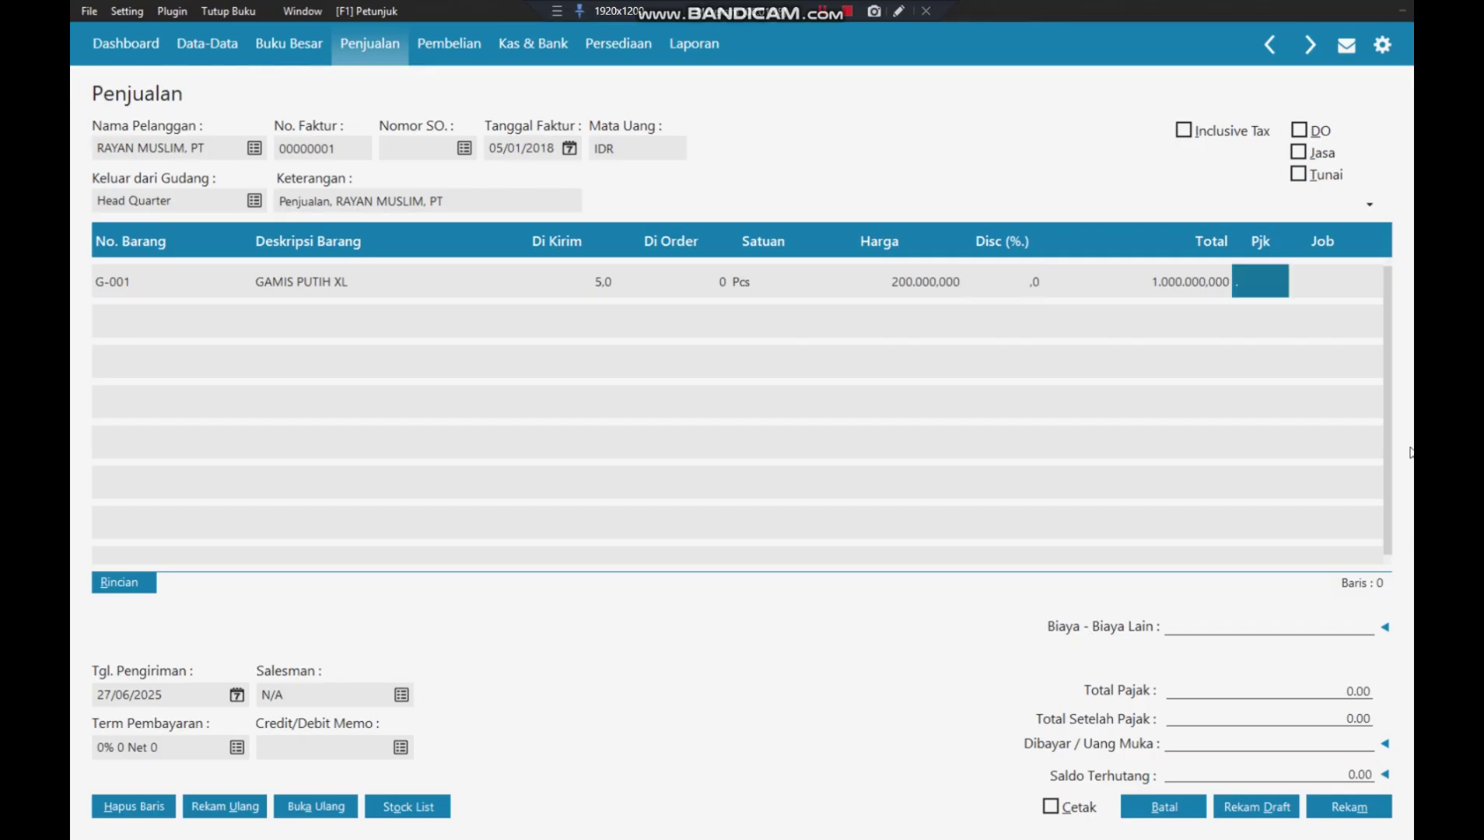
{"action": "left_click", "coordinate": [1263, 278]}
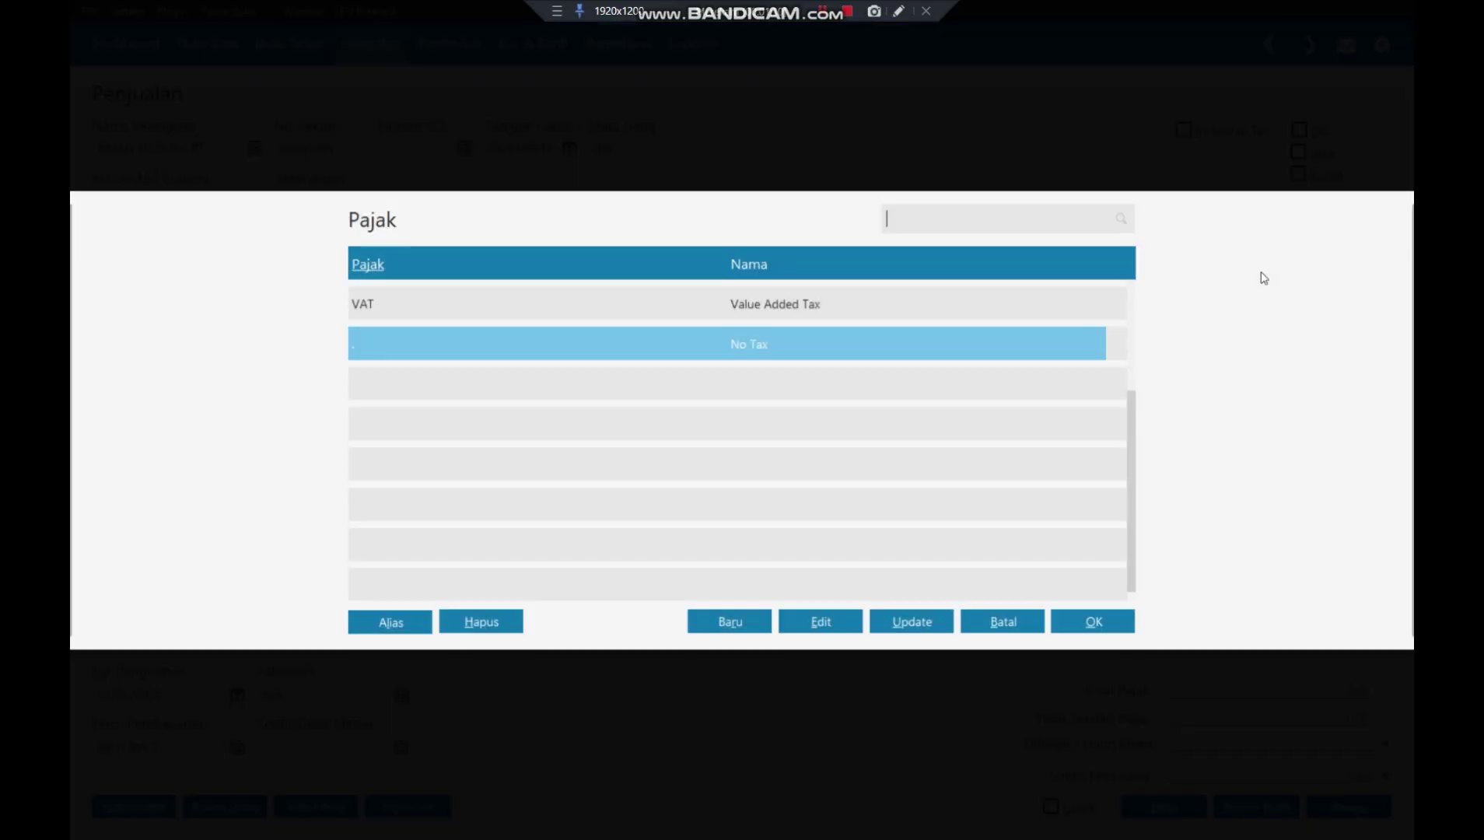
{"action": "left_click", "coordinate": [981, 295]}
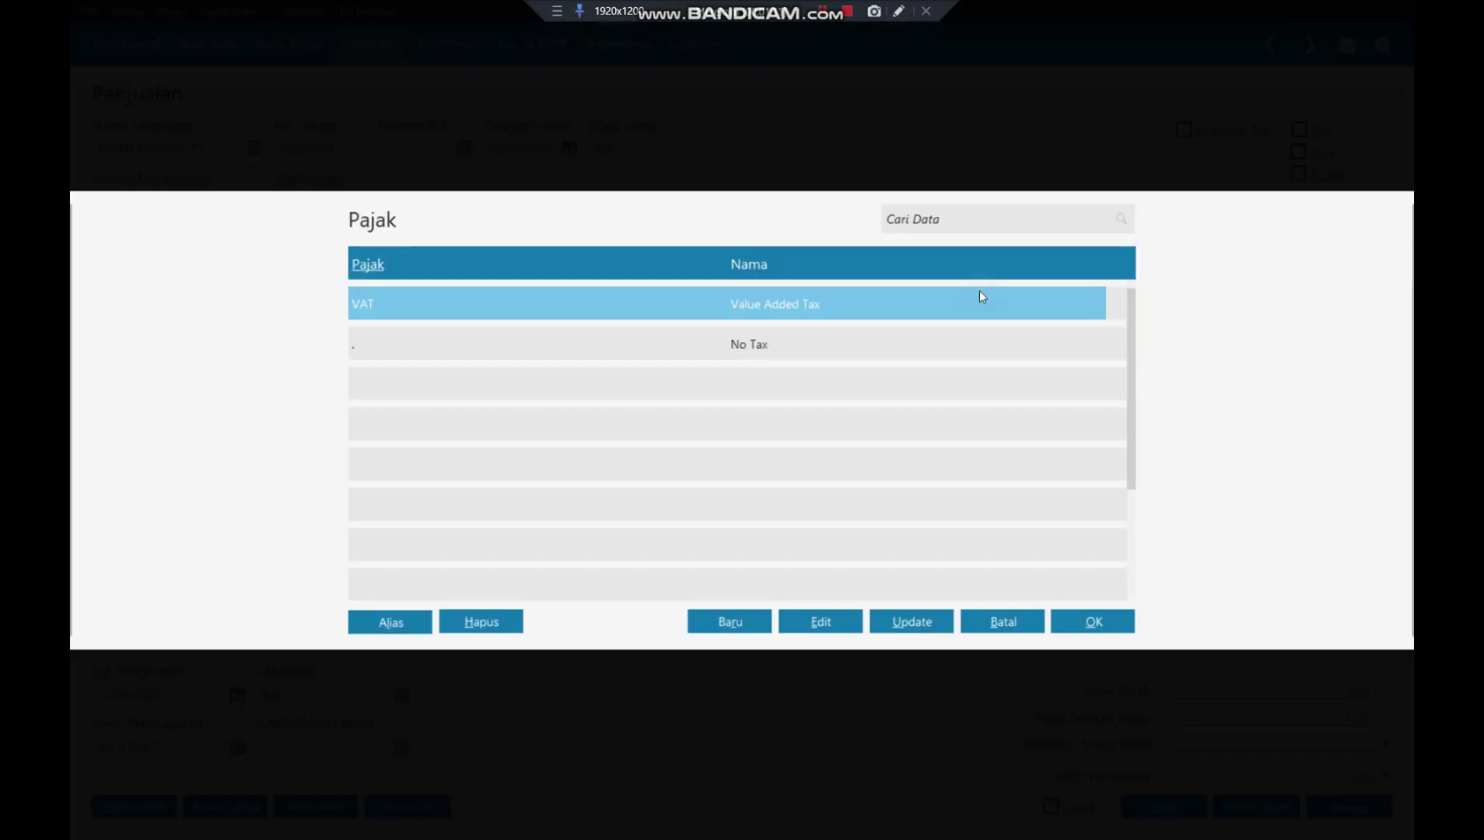
{"action": "left_click", "coordinate": [1071, 615]}
{"action": "key", "text": "Return"}
{"action": "key", "text": "Return"}
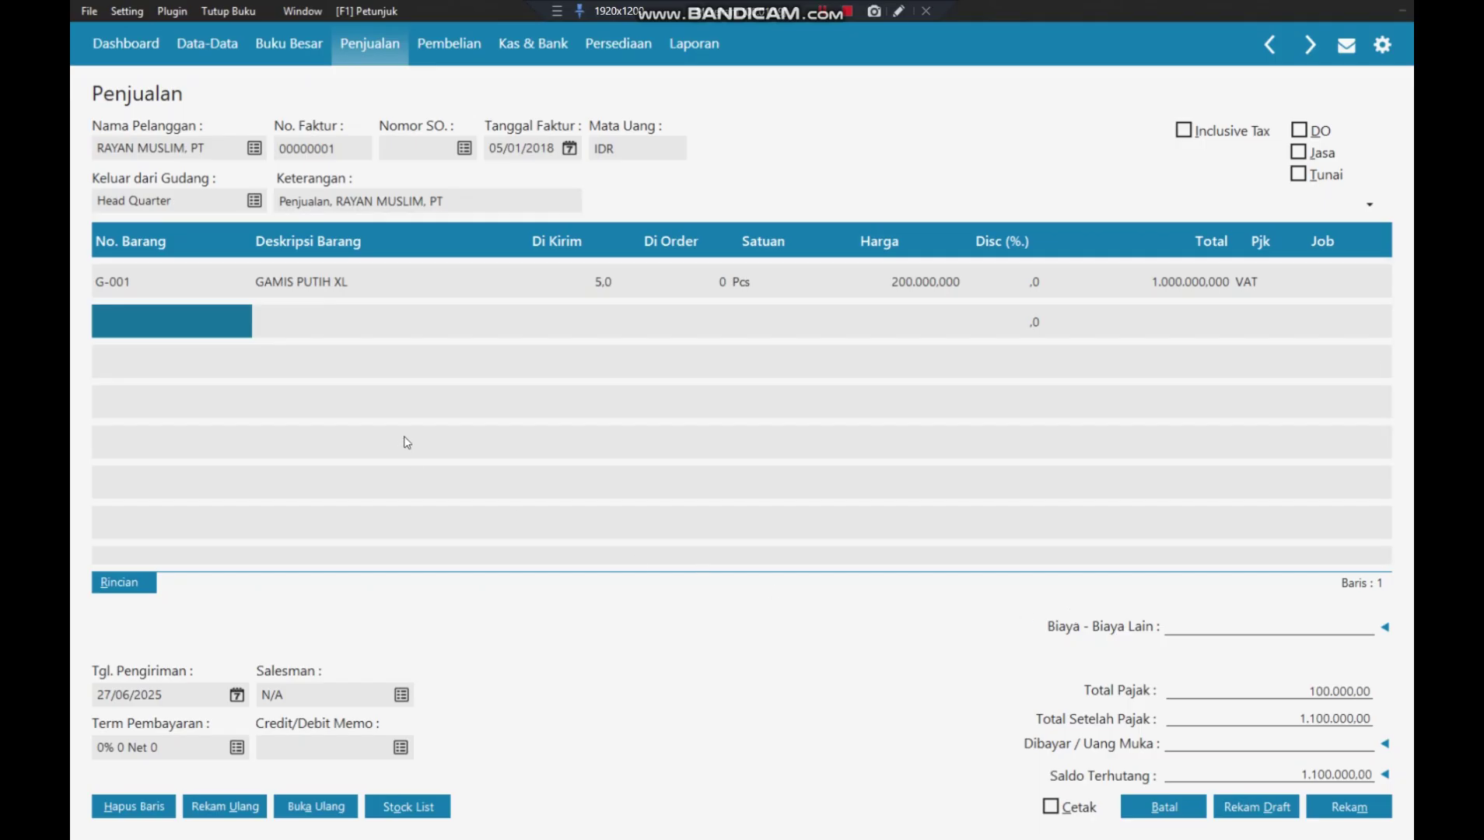
{"action": "double_click", "coordinate": [158, 325]}
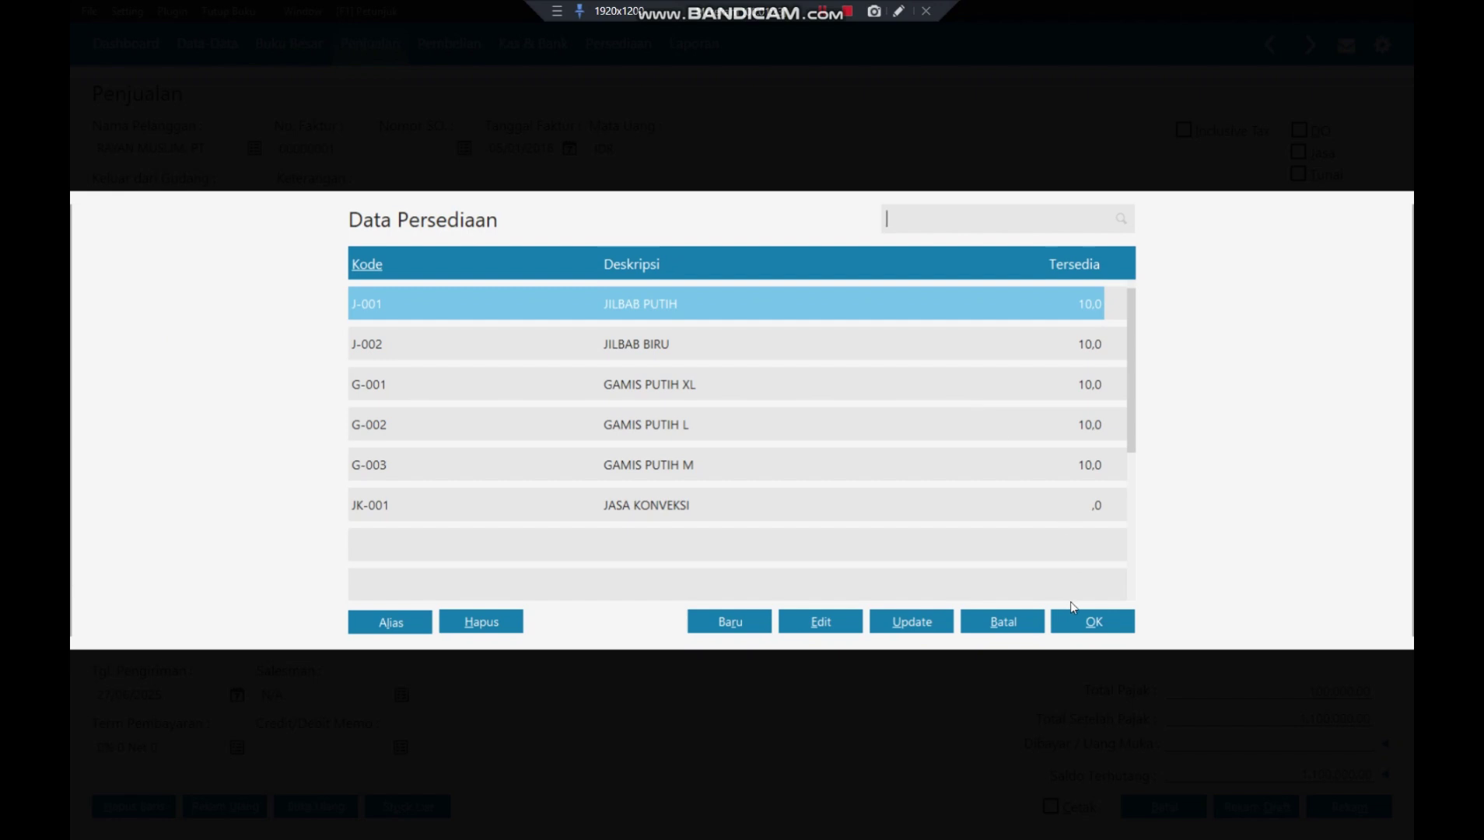
- Add JILBAB PUTIH: 5 Pcs at 50.000.000 with VAT, bringing the total to 1.375.000,00
{"action": "left_click", "coordinate": [1089, 620]}
{"action": "key", "text": "Return"}
{"action": "key", "text": "Return"}
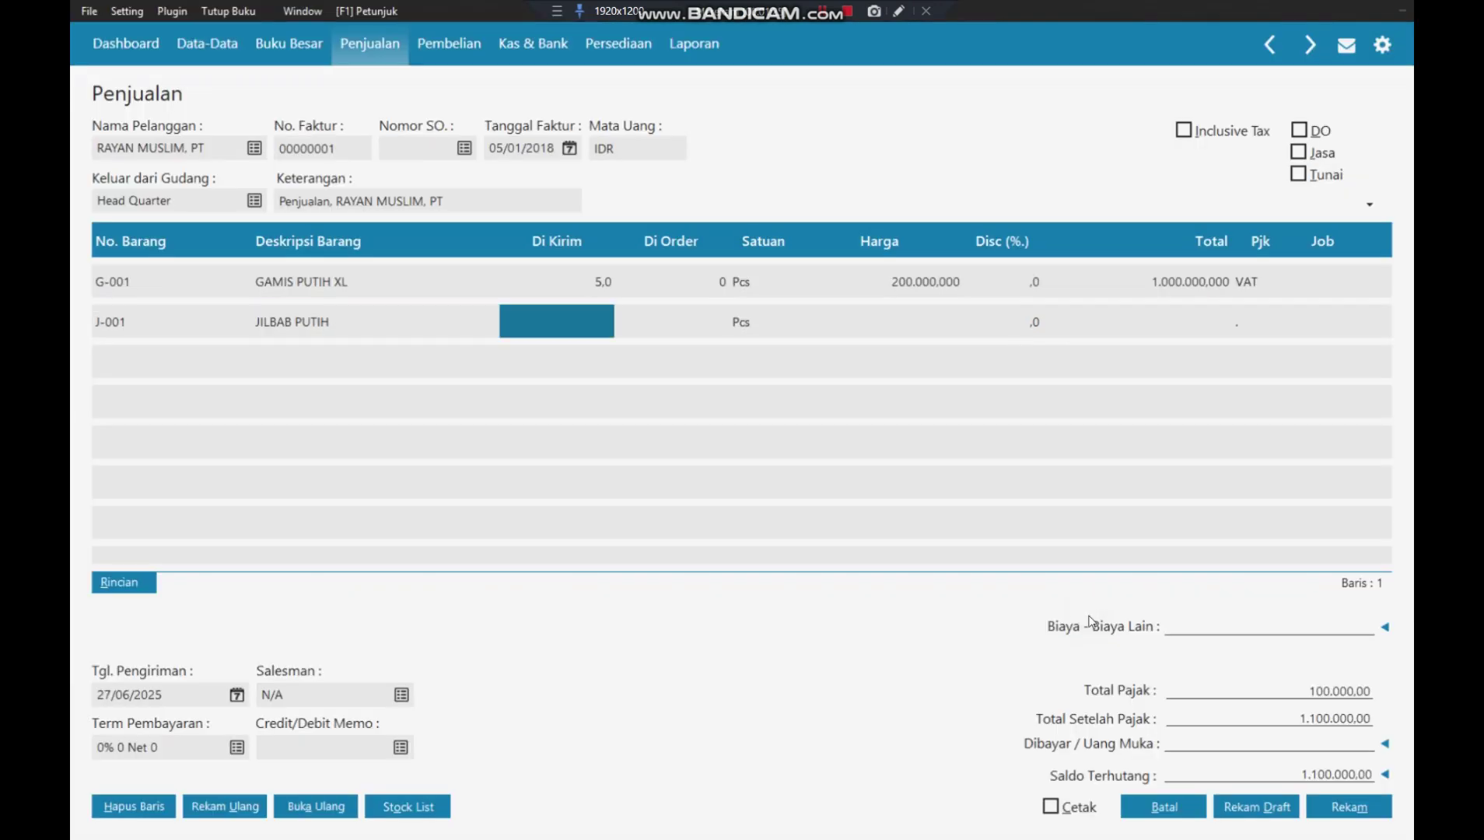
{"action": "type", "text": "5"}
{"action": "key", "text": "Return"}
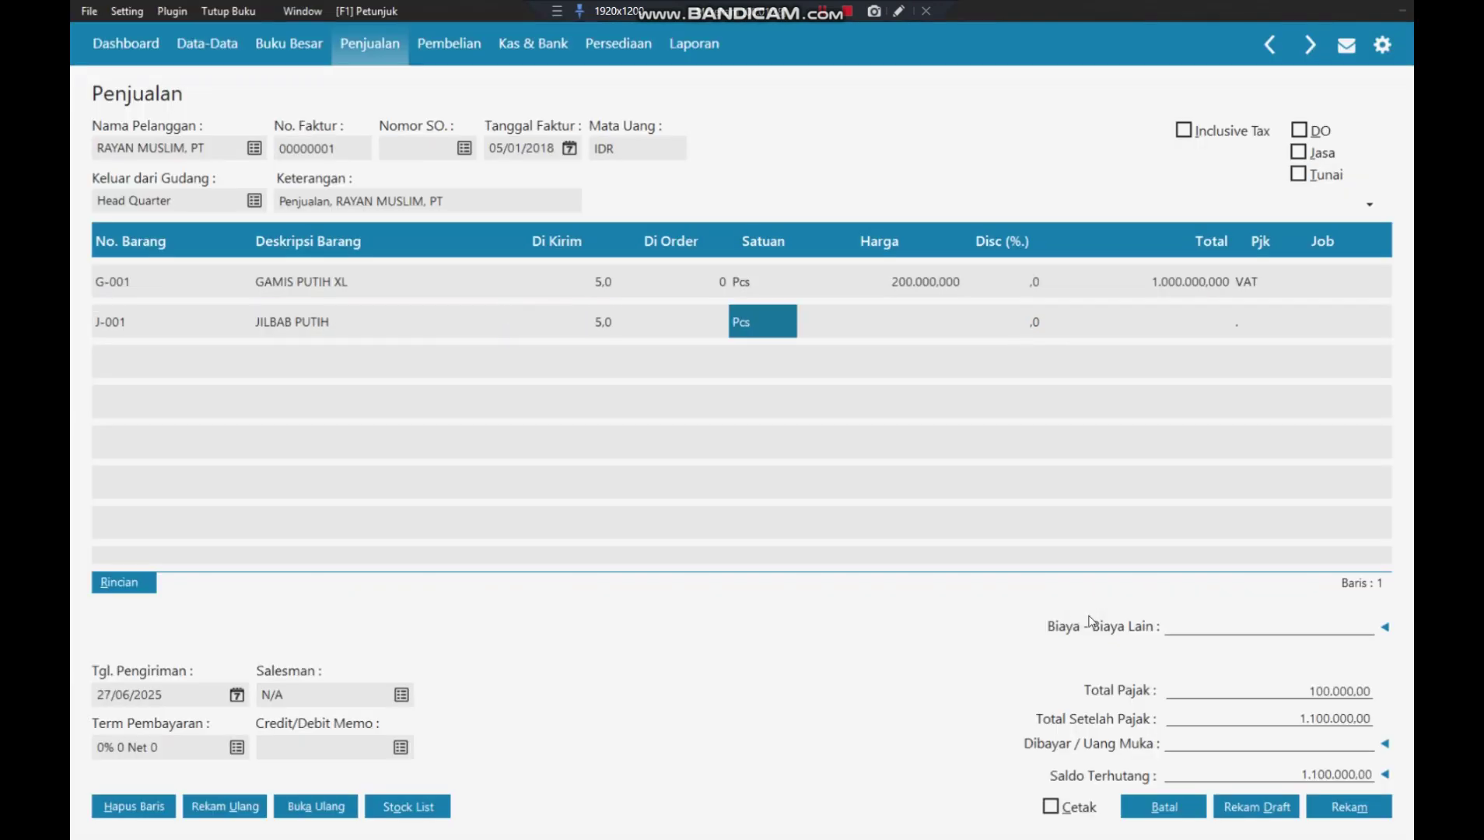
{"action": "key", "text": "Return"}
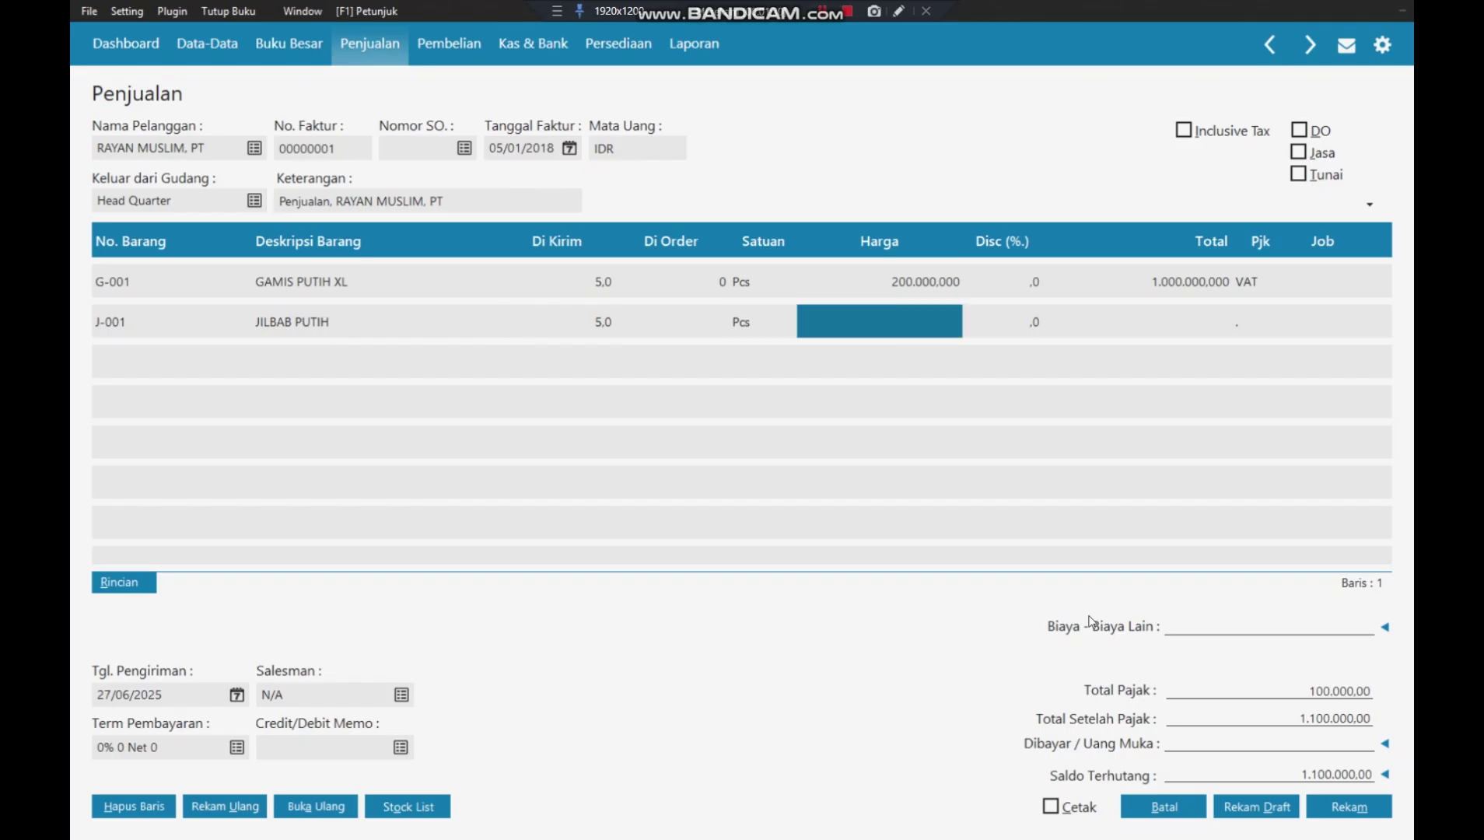
{"action": "type", "text": "50000"}
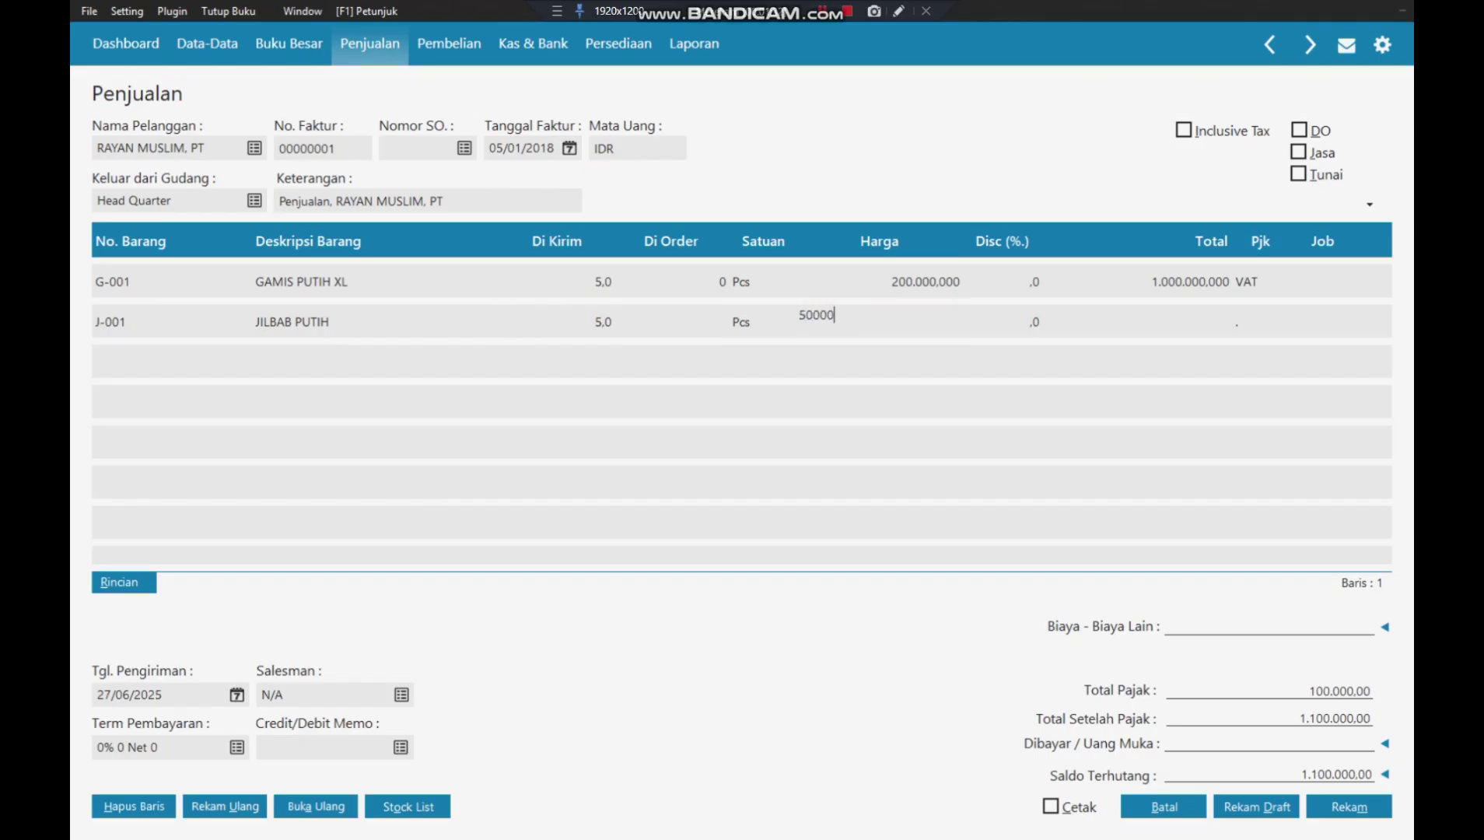
{"action": "key", "text": "Return"}
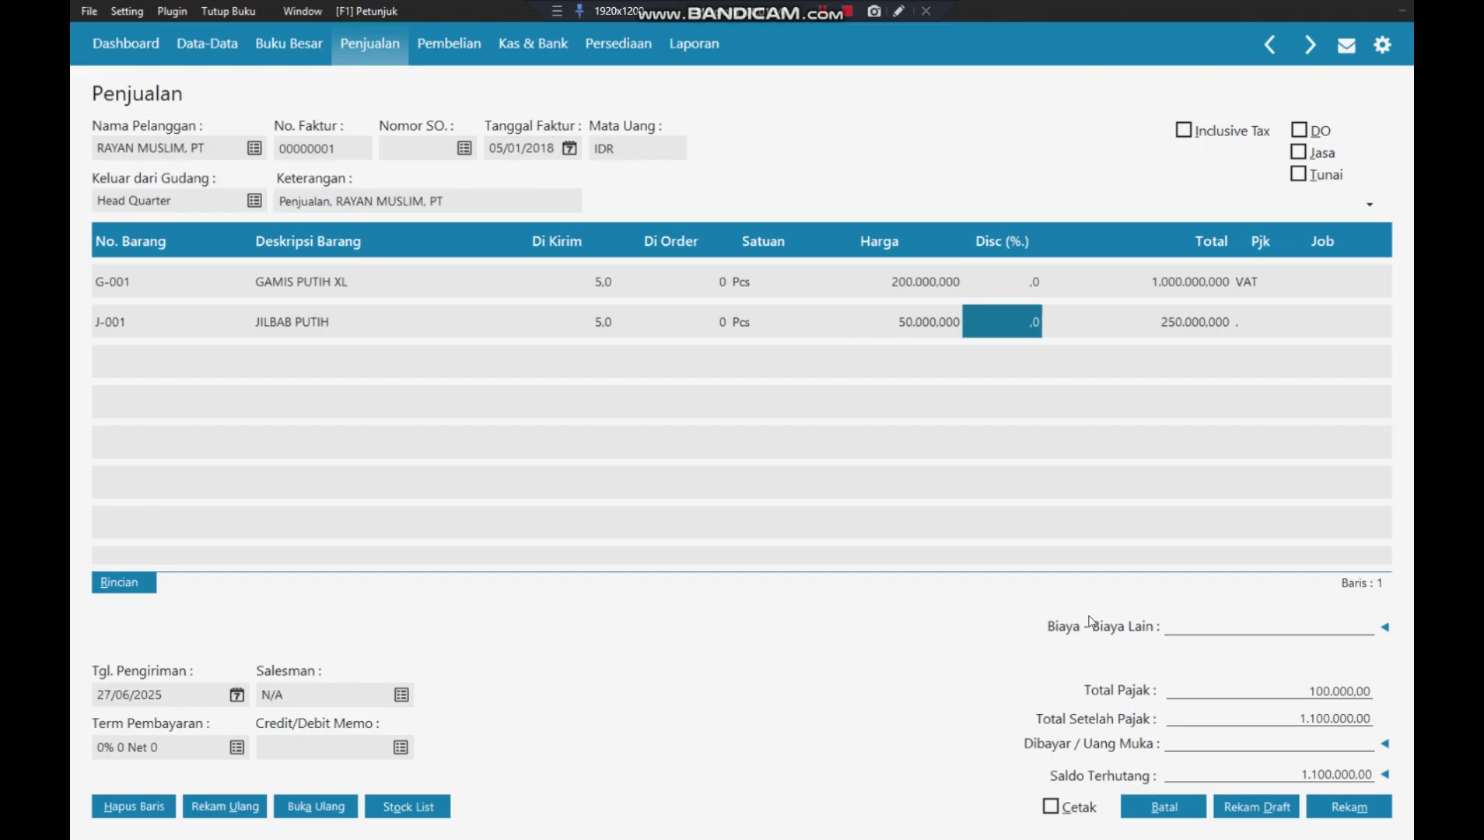
{"action": "key", "text": "Return"}
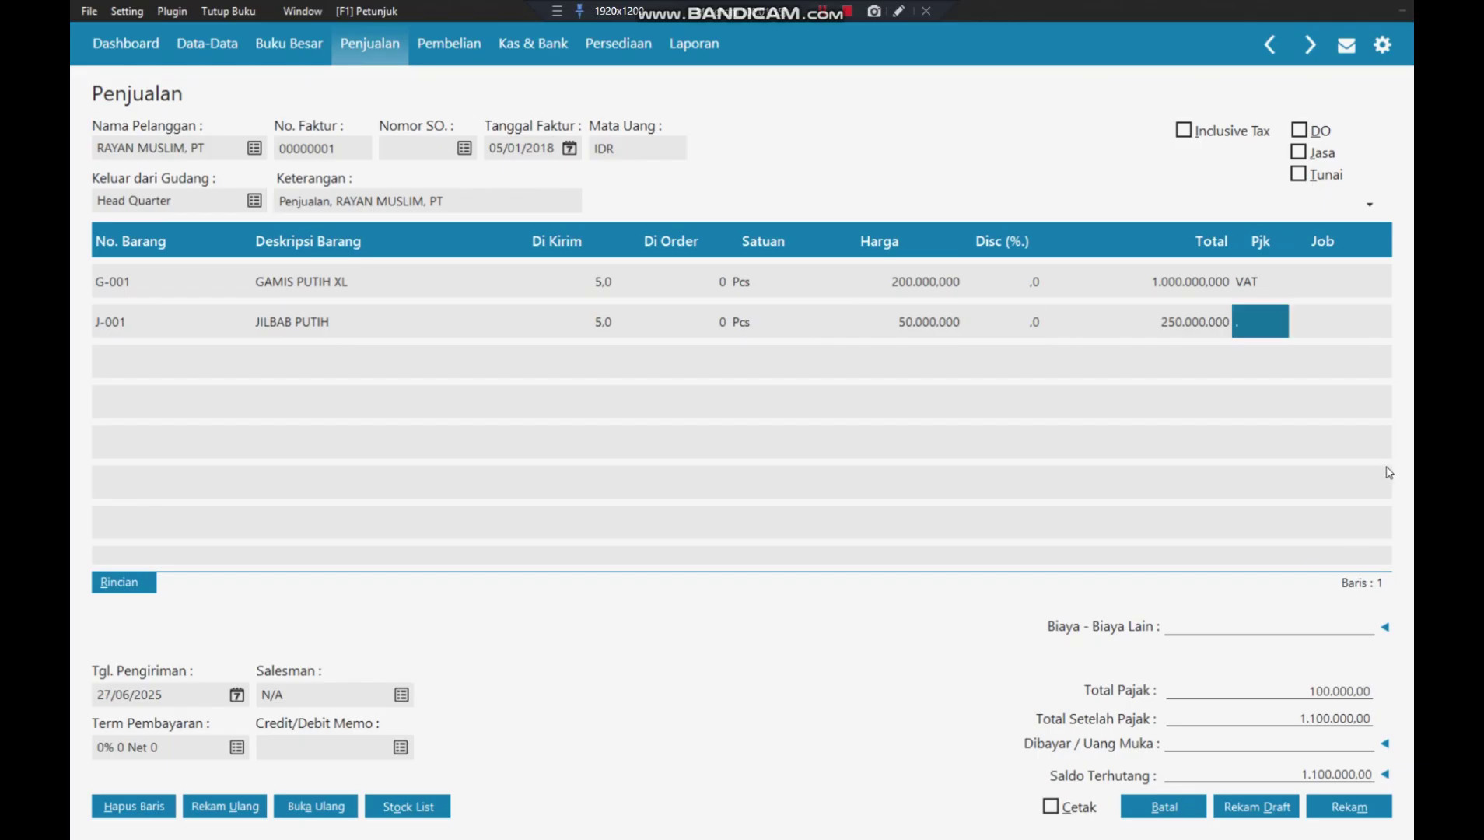
{"action": "left_click", "coordinate": [1255, 315]}
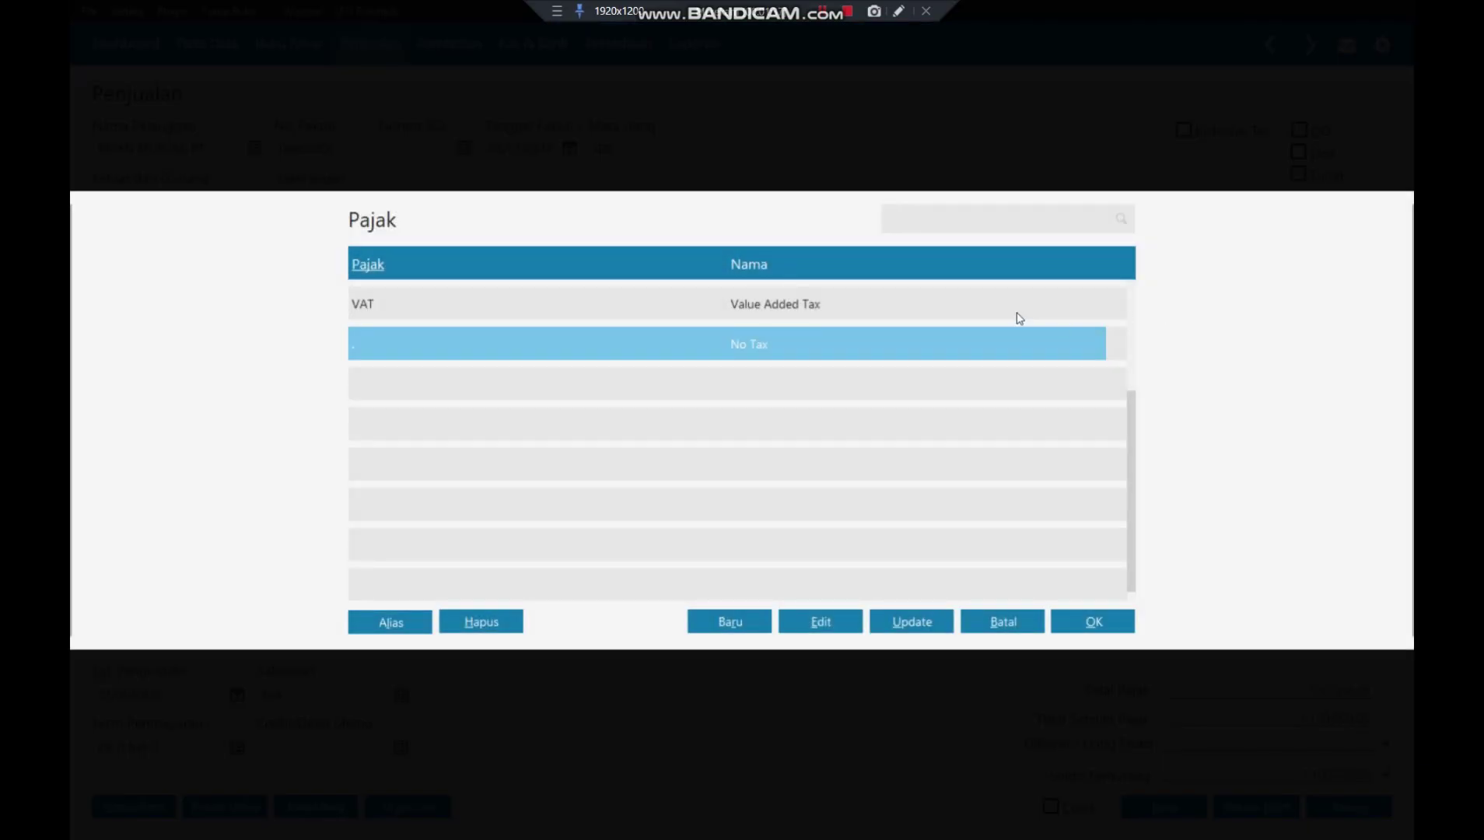
{"action": "left_click", "coordinate": [1019, 313]}
{"action": "left_click", "coordinate": [1091, 622]}
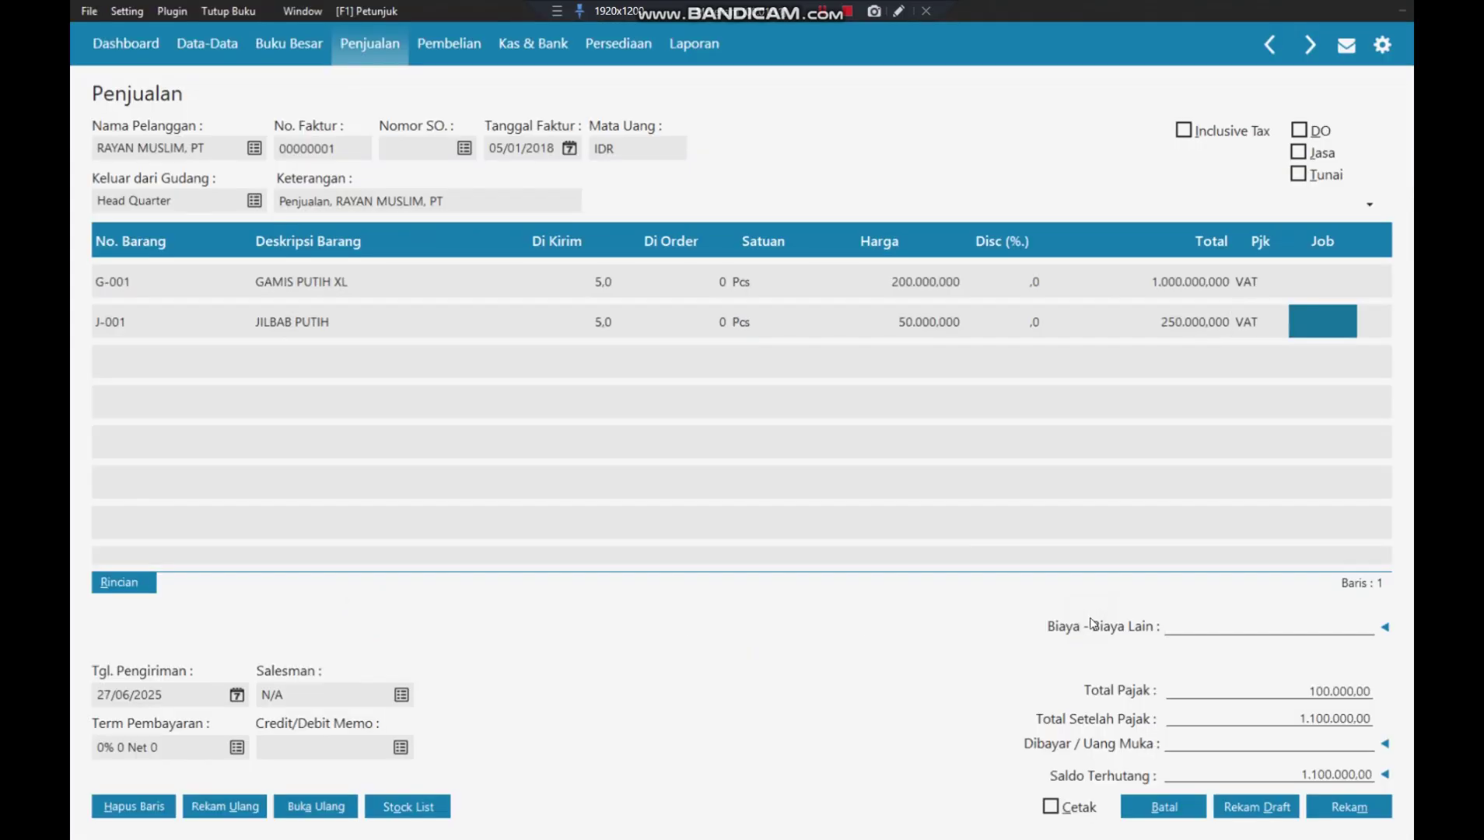
{"action": "key", "text": "Return"}
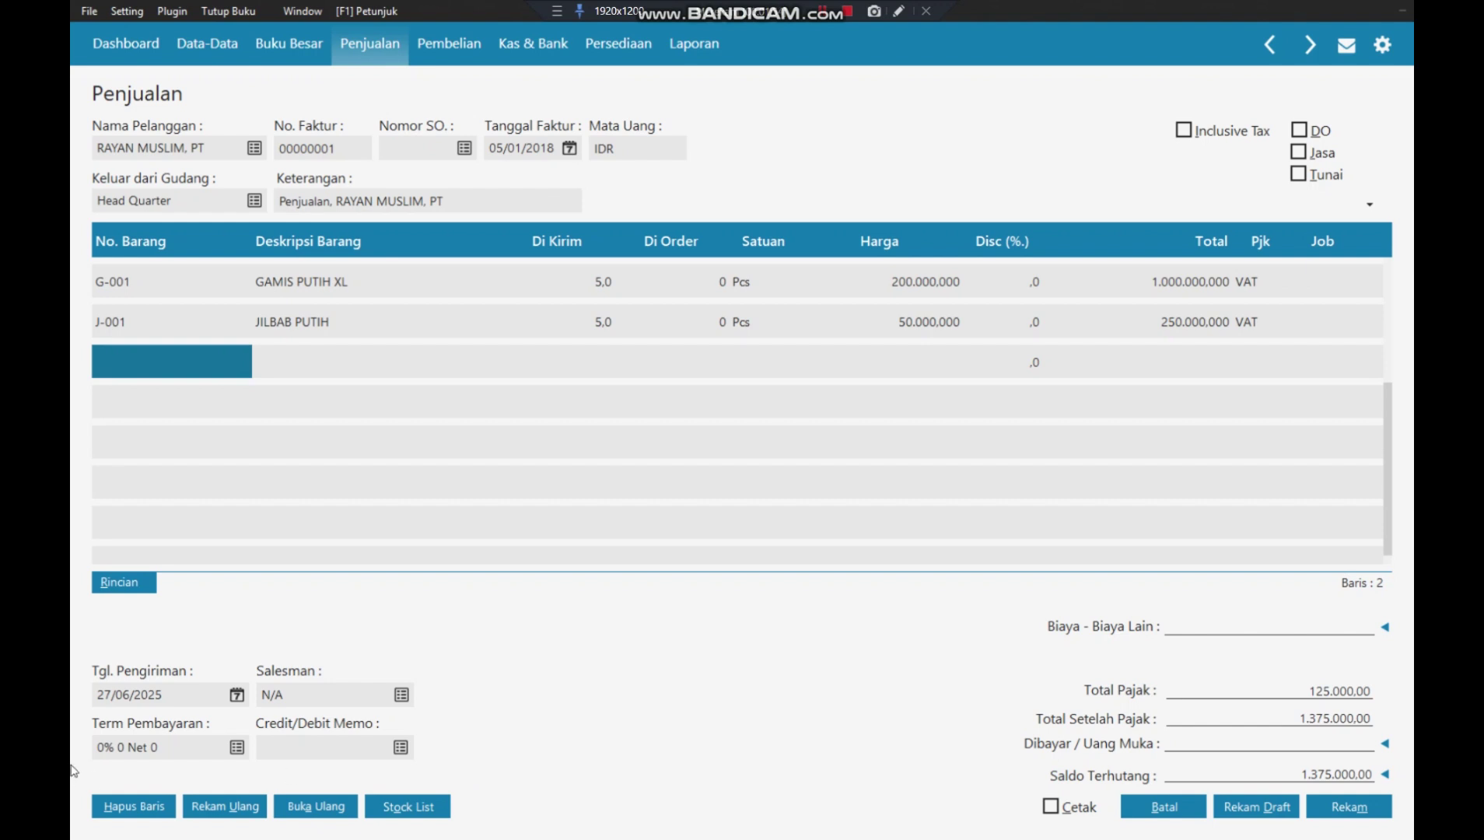
- Change the invoice's Tgl. Pengiriman from 27/06/2025 to 05/01/2018
{"action": "left_click", "coordinate": [237, 696]}
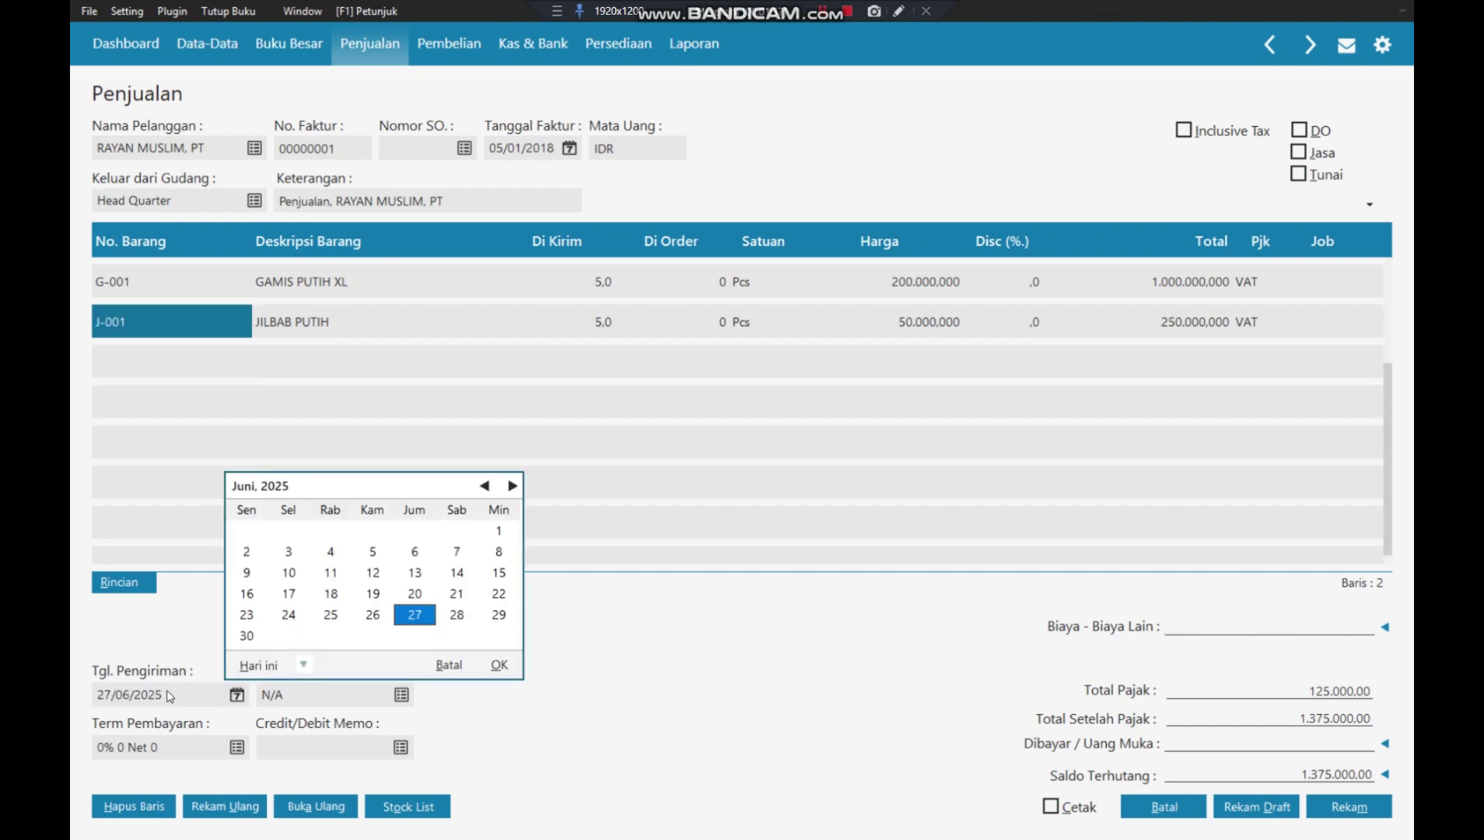
{"action": "left_click", "coordinate": [447, 666]}
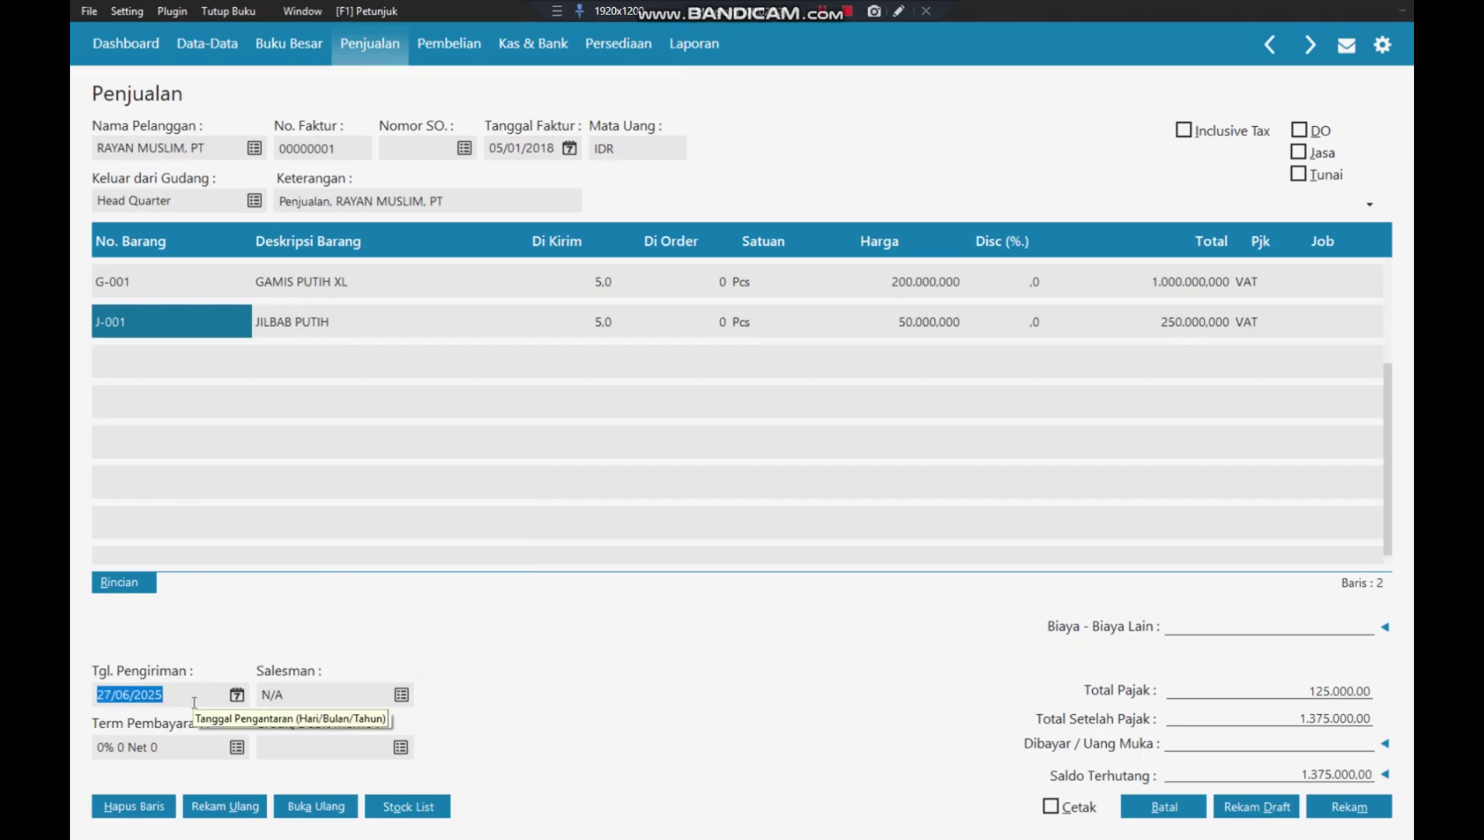
{"action": "type", "text": "05/01/2"}
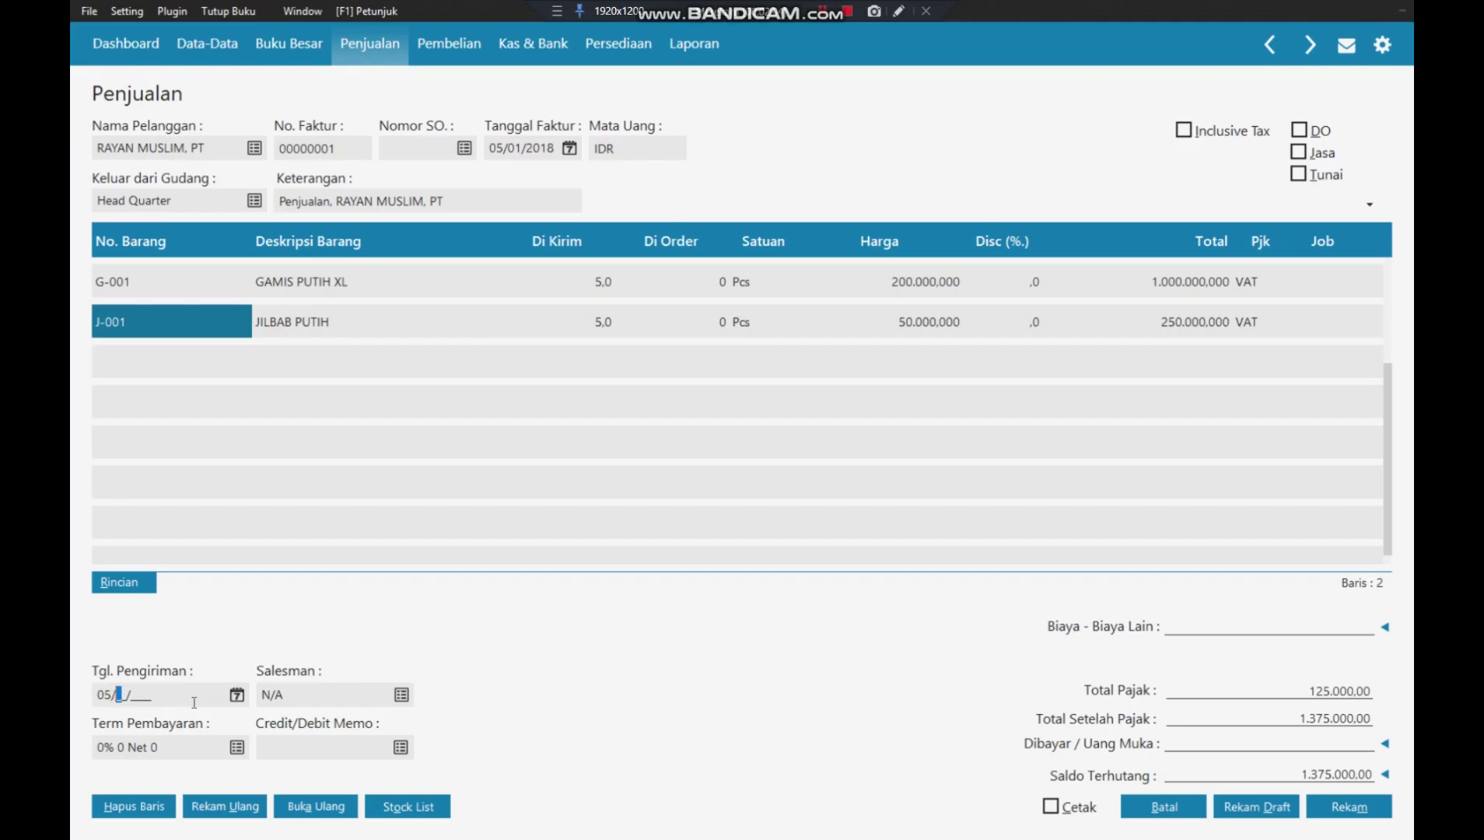
{"action": "type", "text": "018"}
{"action": "key", "text": "Tab"}
- From the salesman lookup, start a new Employee contact and enter the employee's name
{"action": "left_click", "coordinate": [401, 695]}
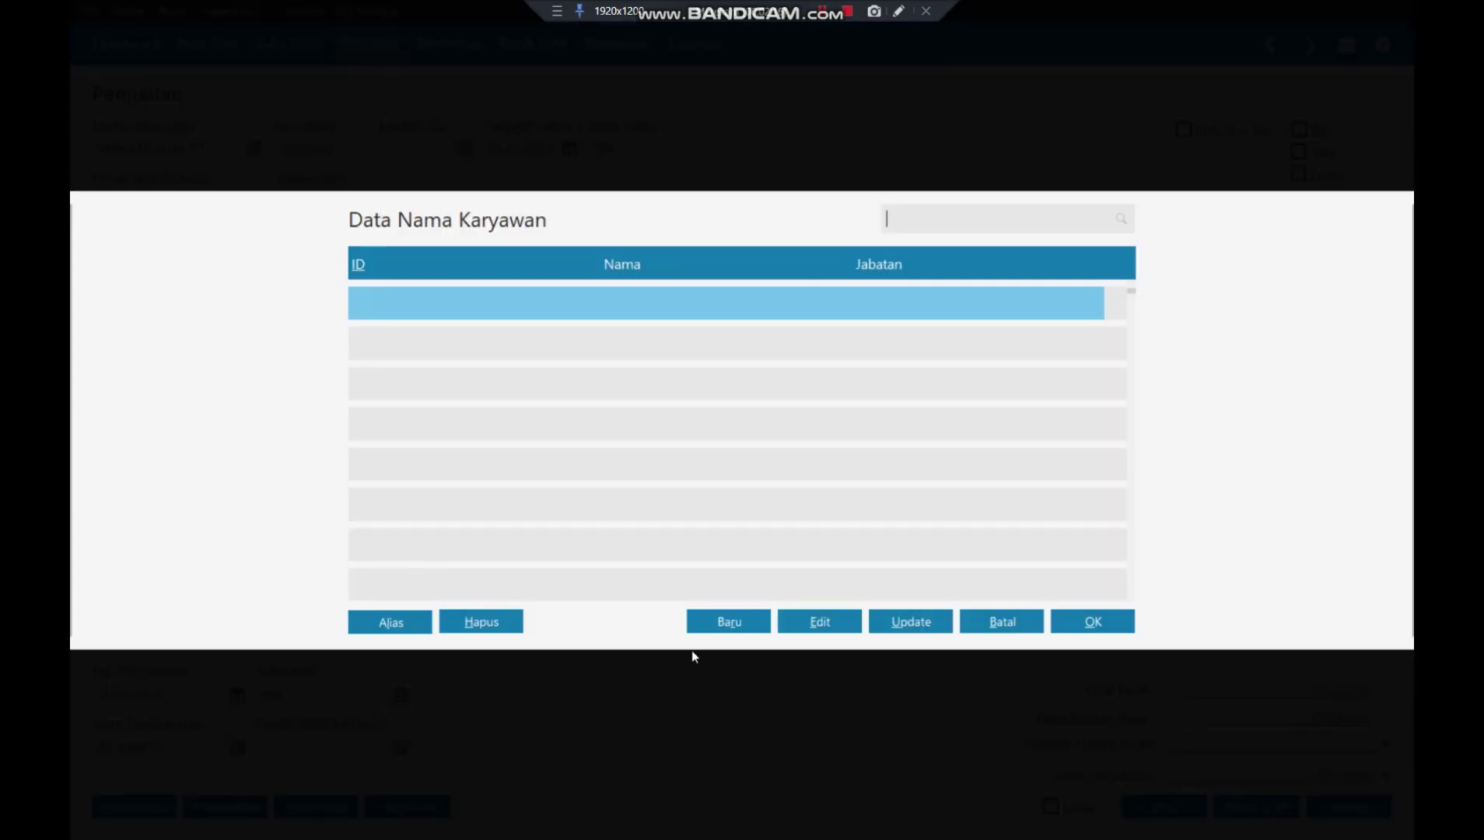
{"action": "left_click", "coordinate": [696, 620]}
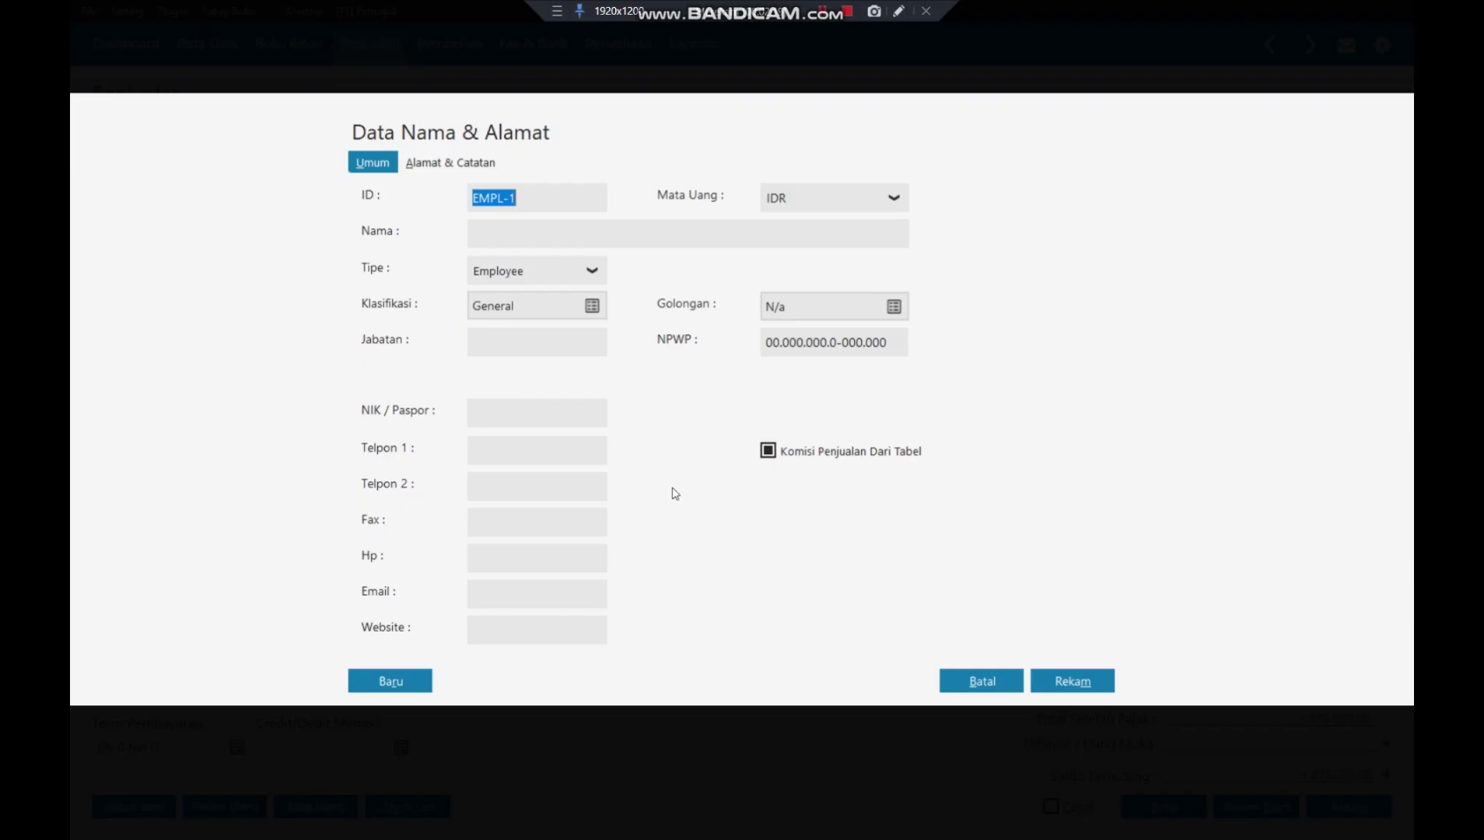
{"action": "left_click", "coordinate": [581, 277]}
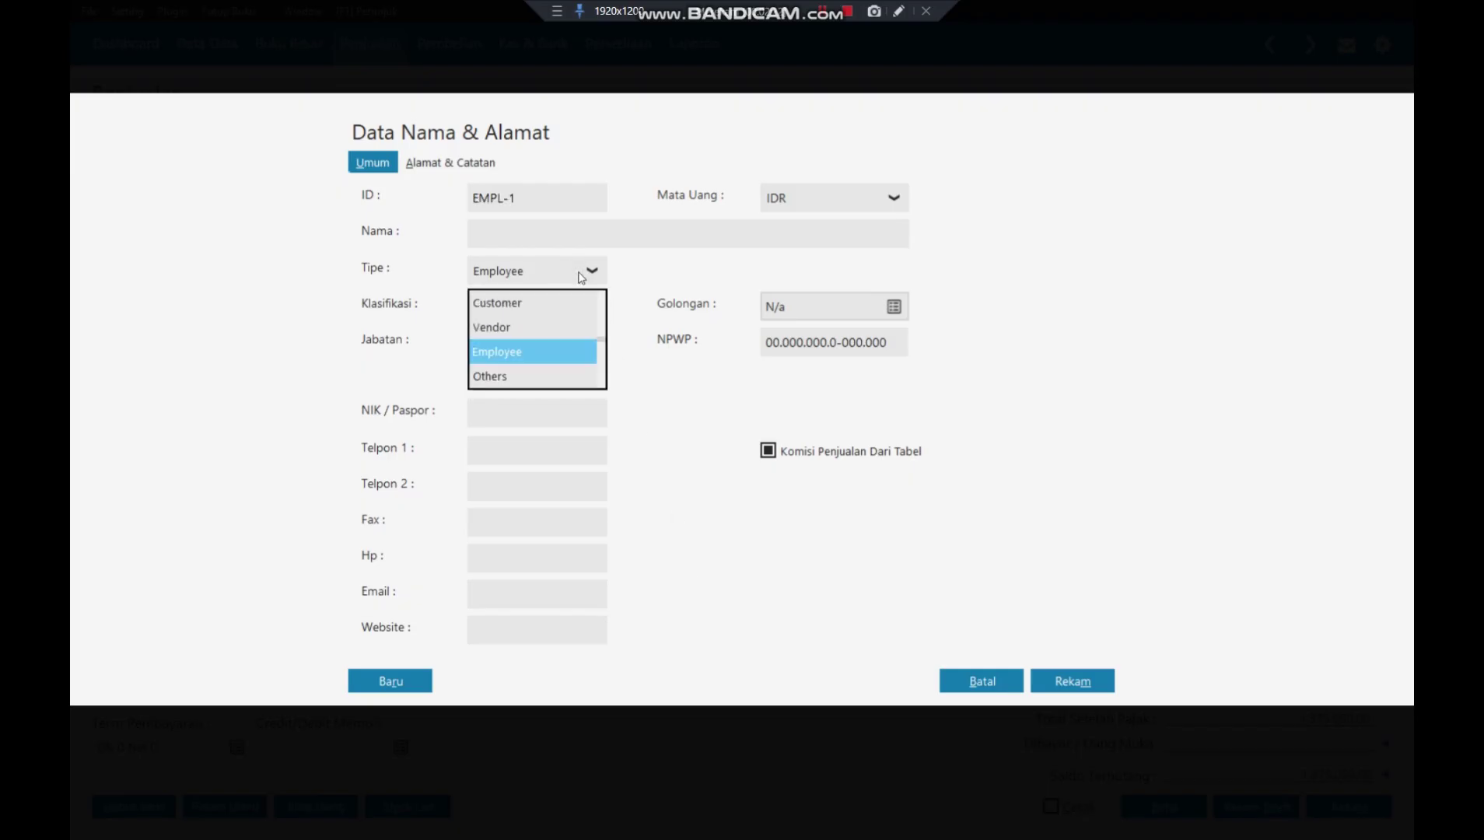
{"action": "left_click", "coordinate": [557, 352]}
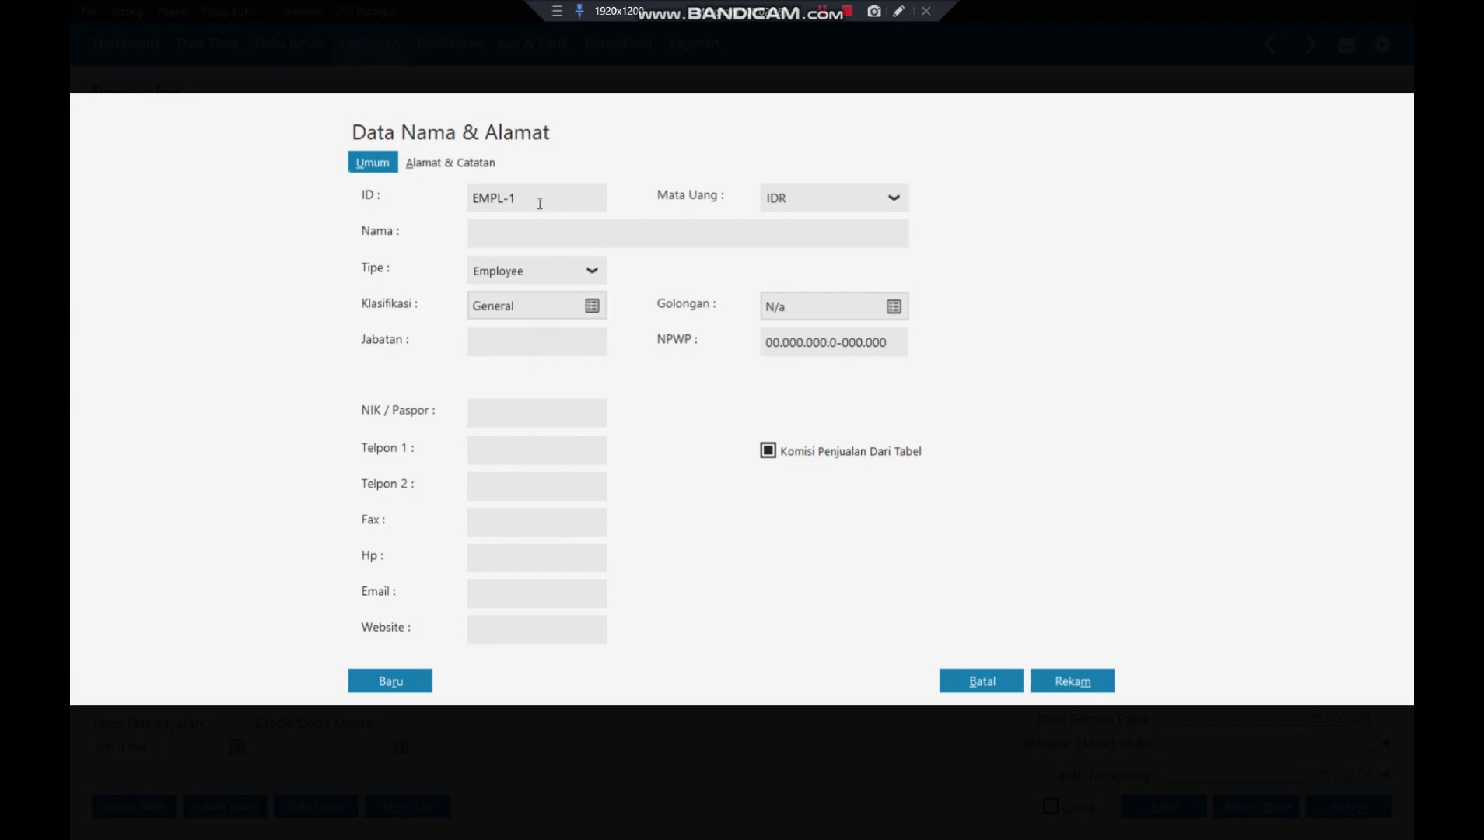
{"action": "left_click", "coordinate": [521, 230]}
{"action": "type", "text": "A"}
{"action": "type", "text": "hdan"}
{"action": "key", "text": "BackSpace"}
{"action": "type", "text": "n"}
- Give the employee job title Marketing, save it past the tax-id warning, and assign as salesman
{"action": "left_click", "coordinate": [505, 342]}
{"action": "type", "text": "Marketing"}
{"action": "key", "text": "Tab"}
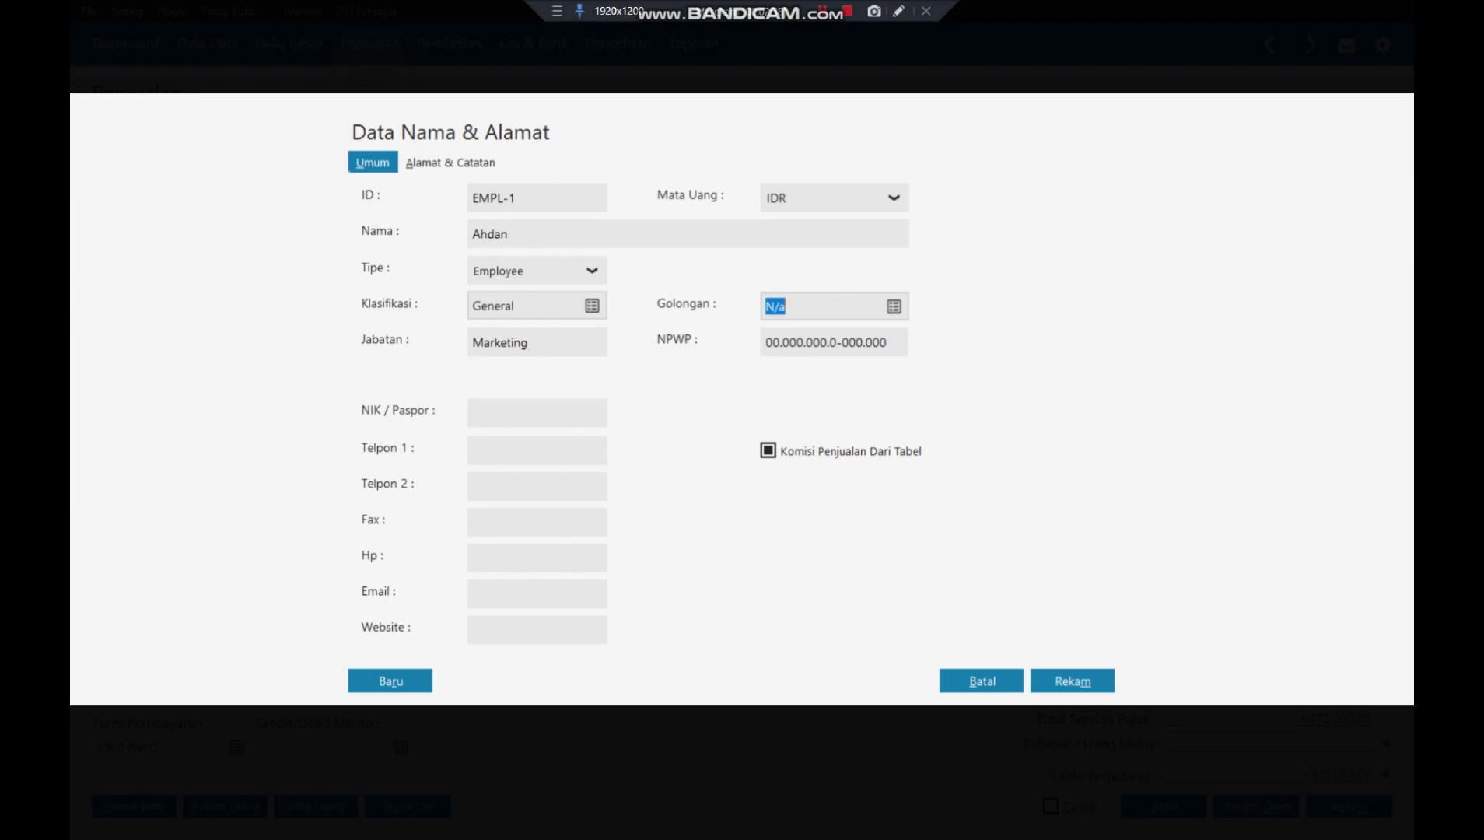
{"action": "key", "text": "Tab"}
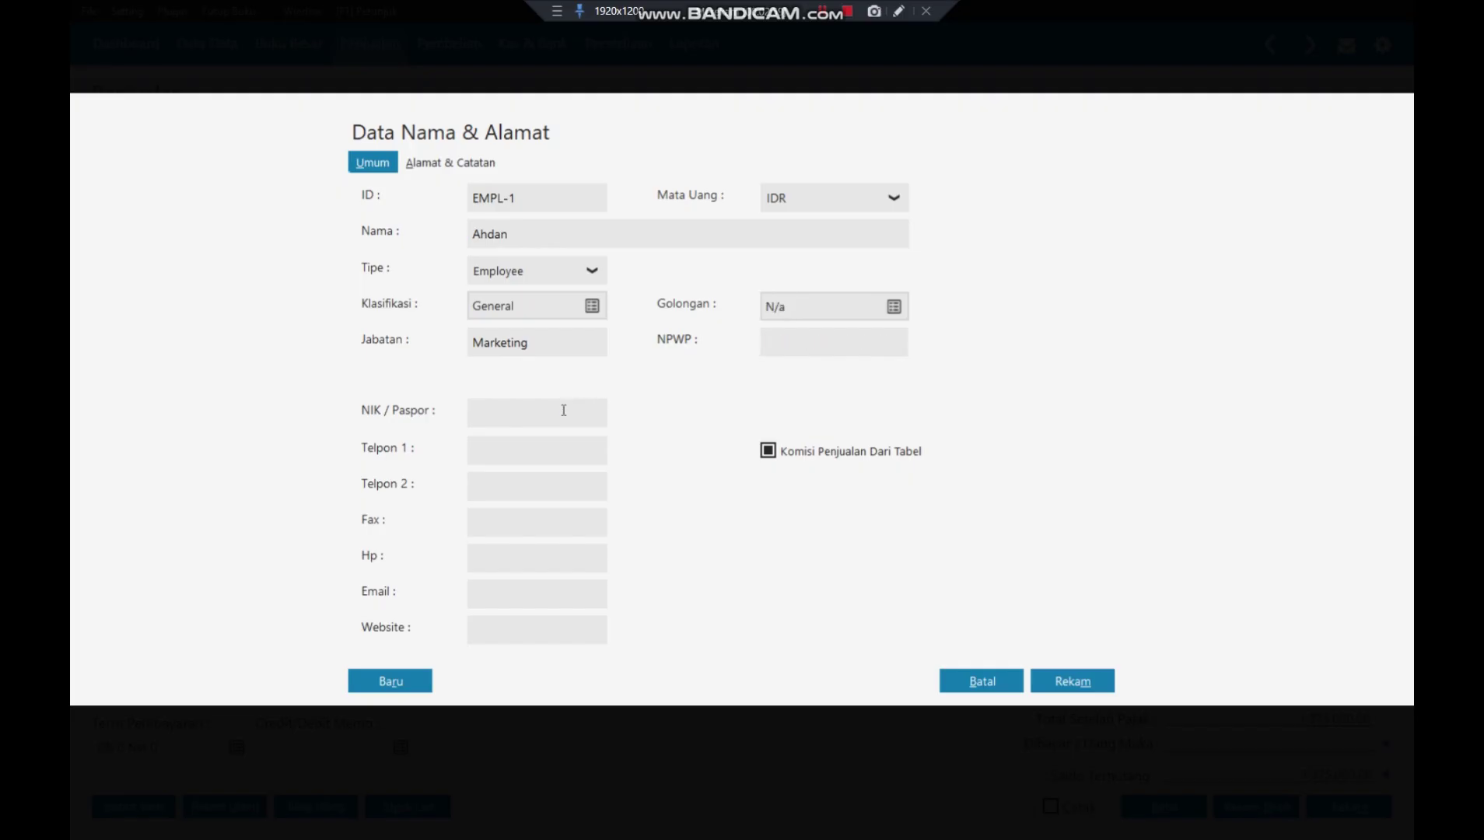
{"action": "key", "text": "Tab"}
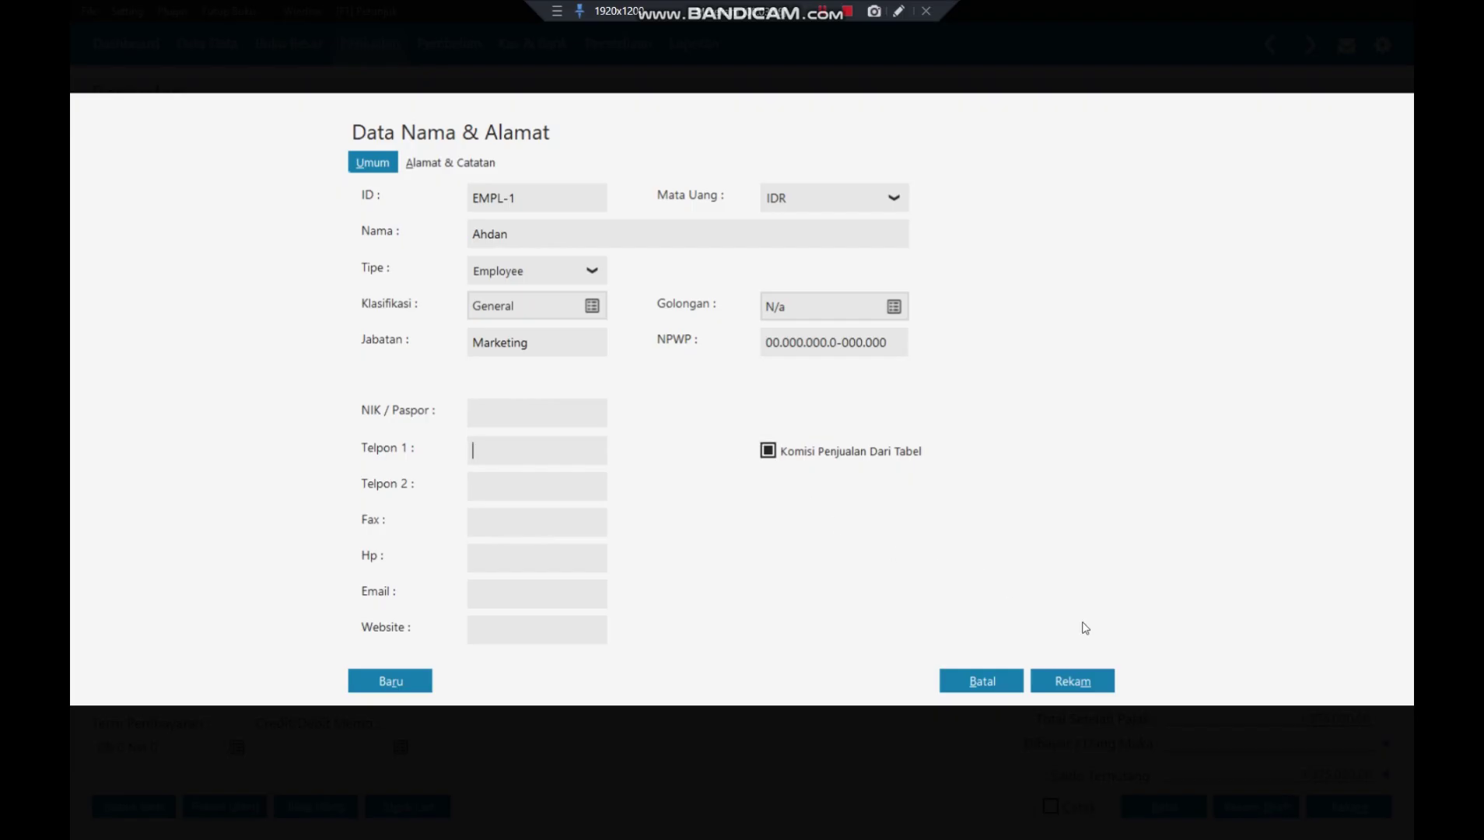
{"action": "left_click", "coordinate": [1065, 683]}
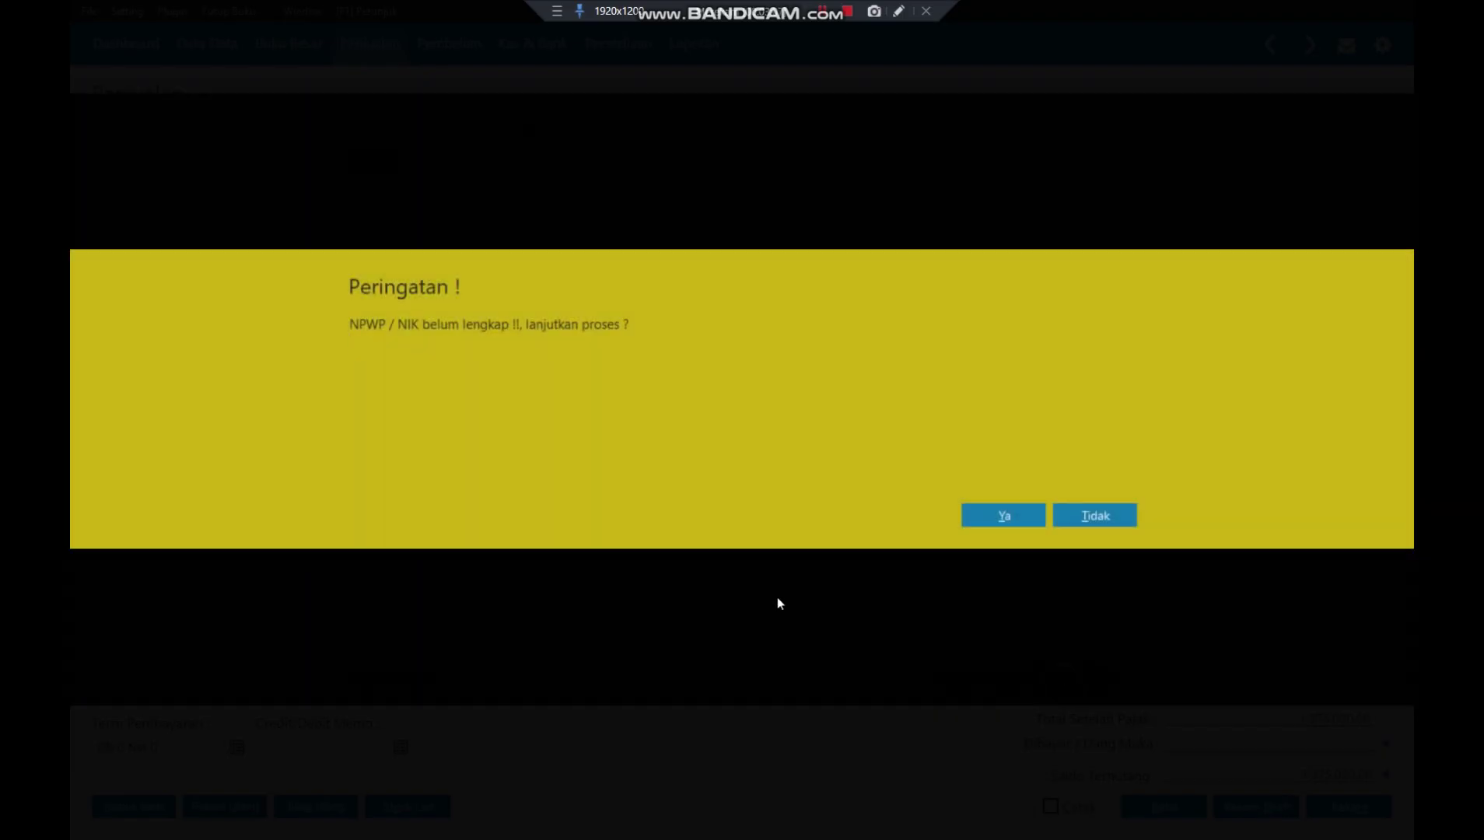
{"action": "left_click", "coordinate": [996, 517]}
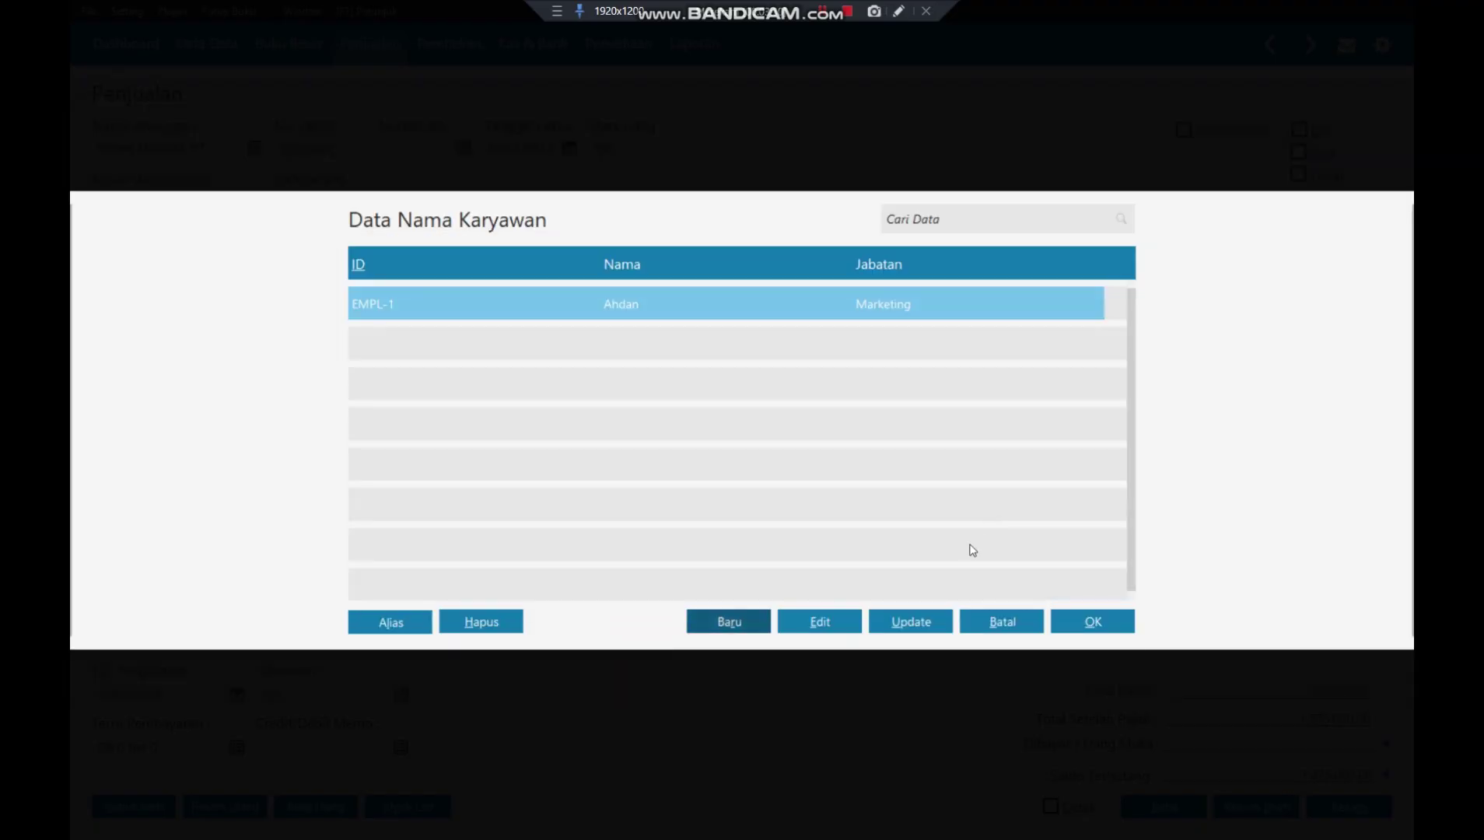
{"action": "left_click", "coordinate": [1072, 630]}
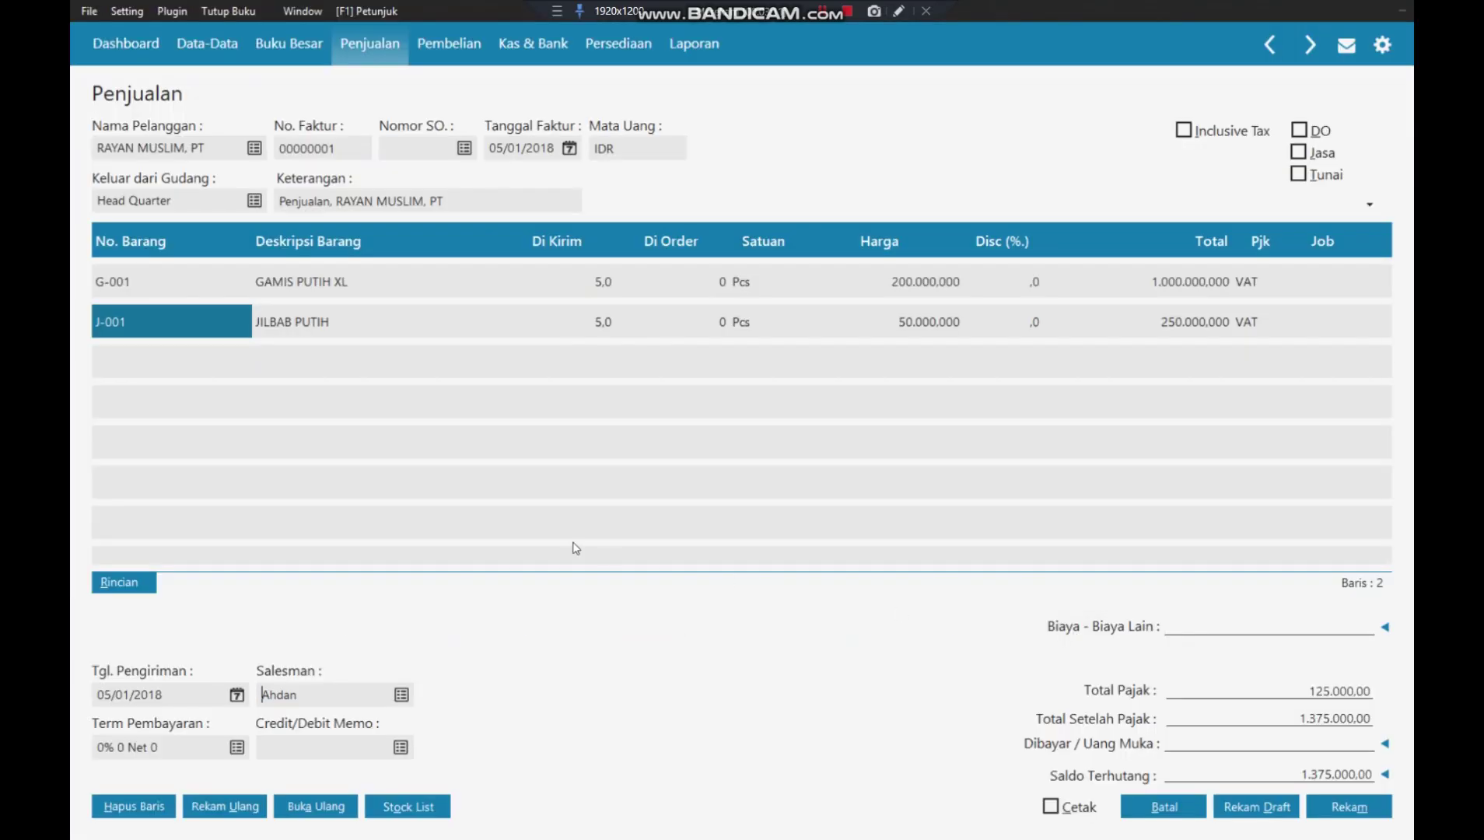
- Set invoice payment terms to 10 discount days, 30 days due, 2% early discount
{"action": "left_click", "coordinate": [236, 750]}
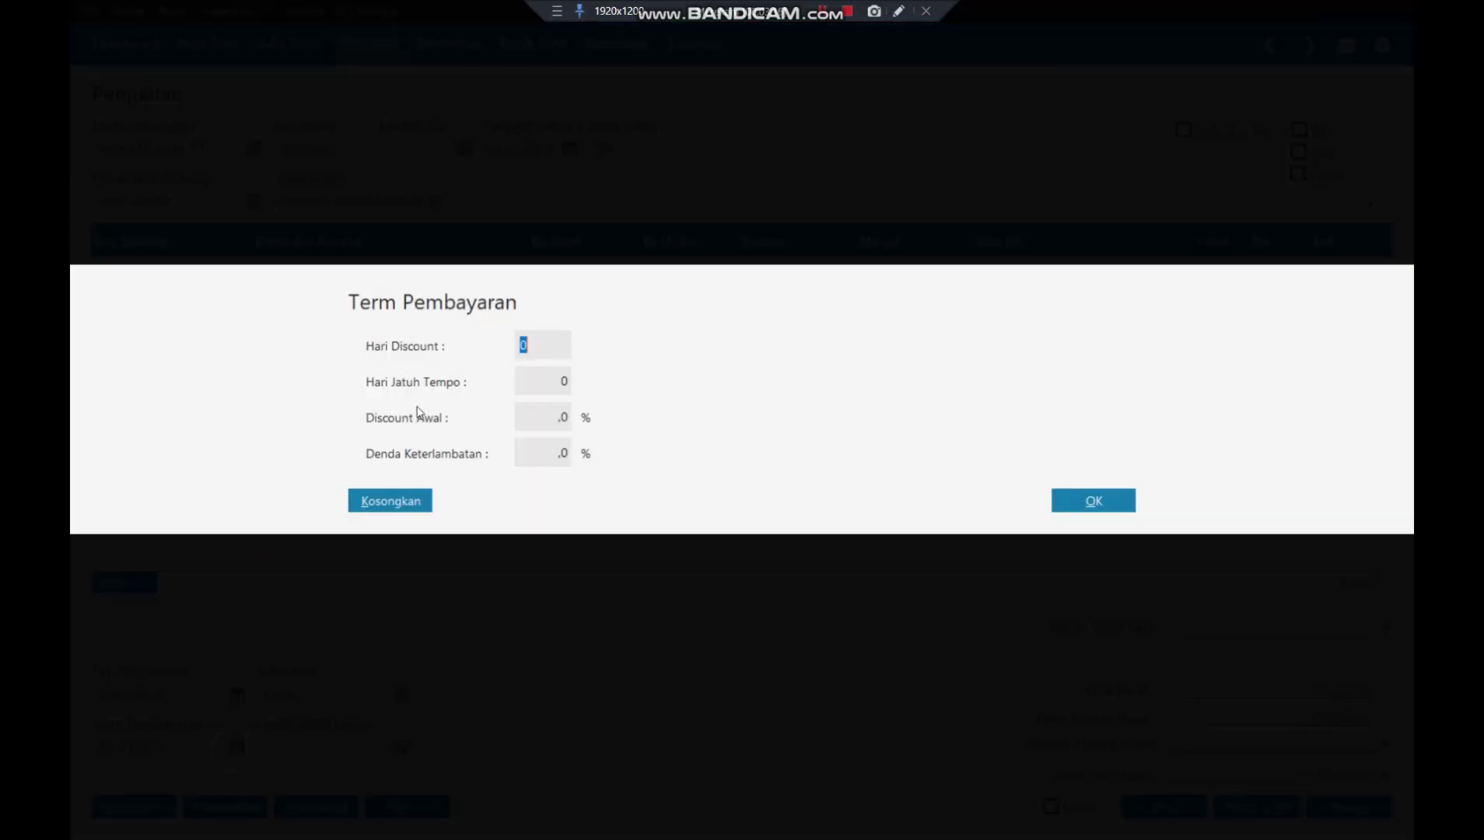
{"action": "type", "text": "10"}
{"action": "key", "text": "Tab"}
{"action": "type", "text": "30"}
{"action": "key", "text": "Tab"}
{"action": "type", "text": "2"}
{"action": "key", "text": "Tab"}
{"action": "left_click", "coordinate": [1097, 502]}
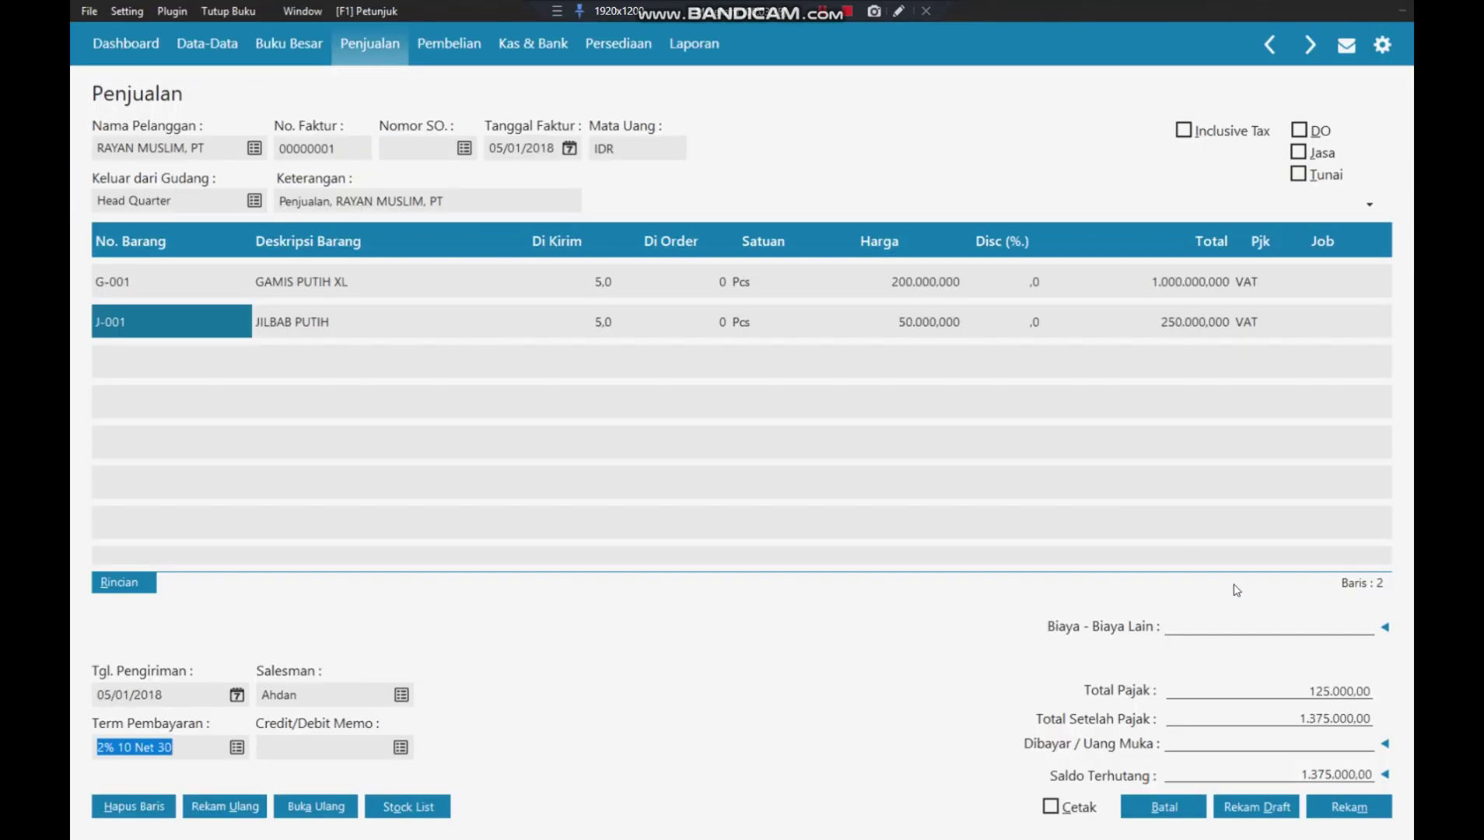
{"action": "left_click", "coordinate": [1245, 630]}
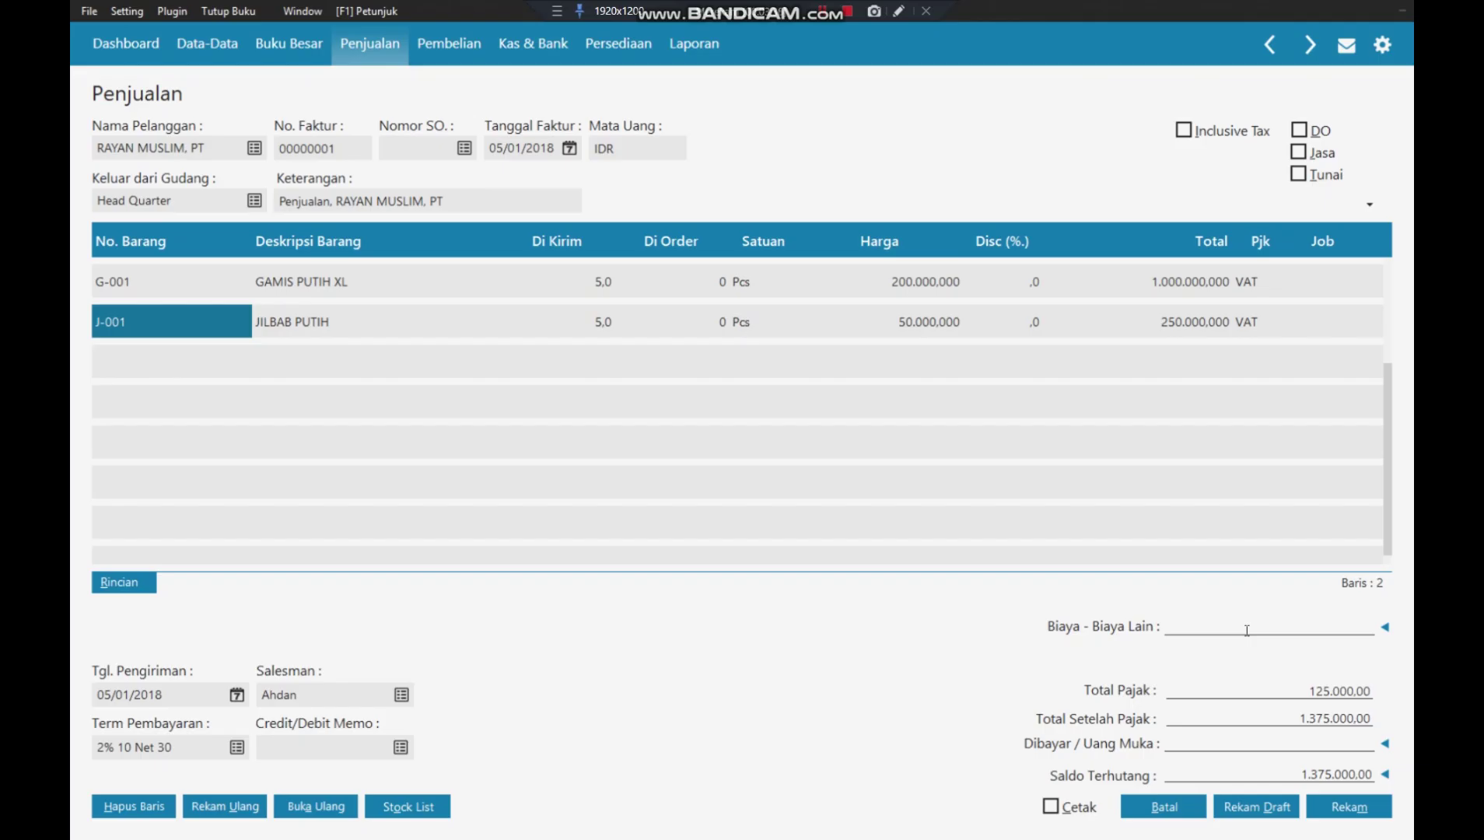
- Enter 100000 other charges, reselect item JILBAB PUTIH on line two, and tax it VAT
{"action": "type", "text": "100000"}
{"action": "left_click", "coordinate": [1203, 513]}
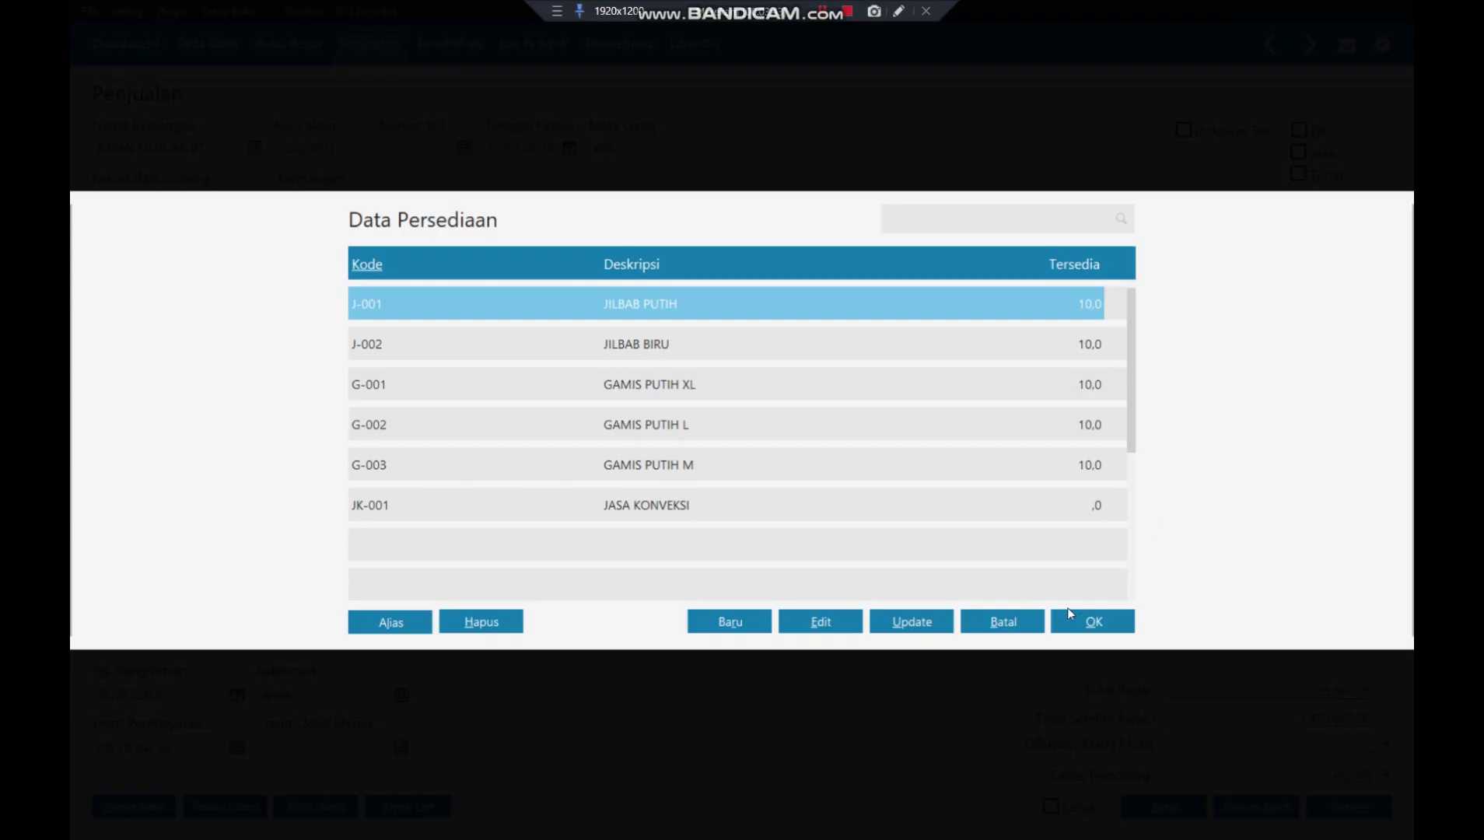
{"action": "left_click", "coordinate": [1078, 616]}
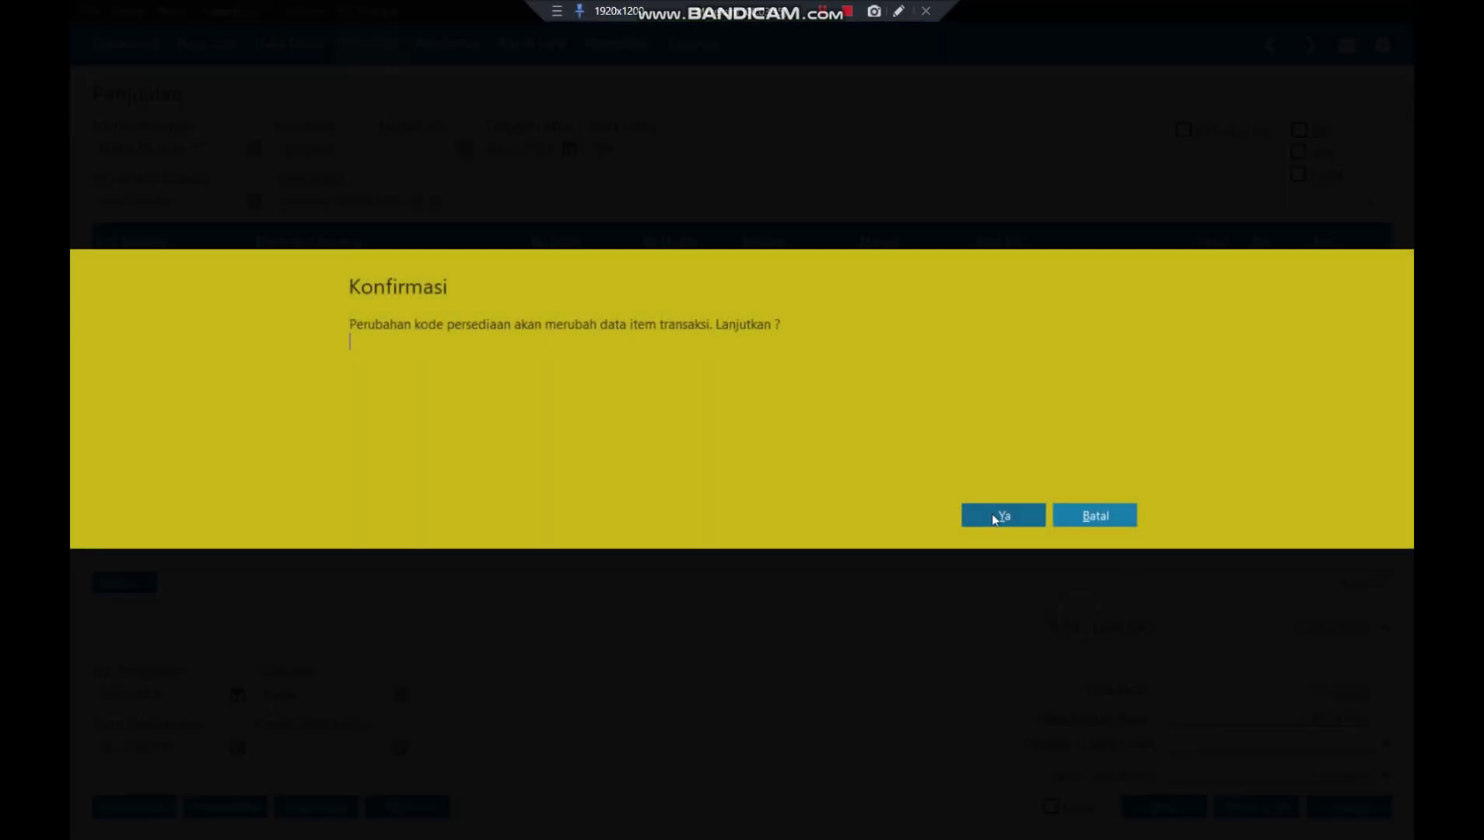
{"action": "left_click", "coordinate": [991, 514]}
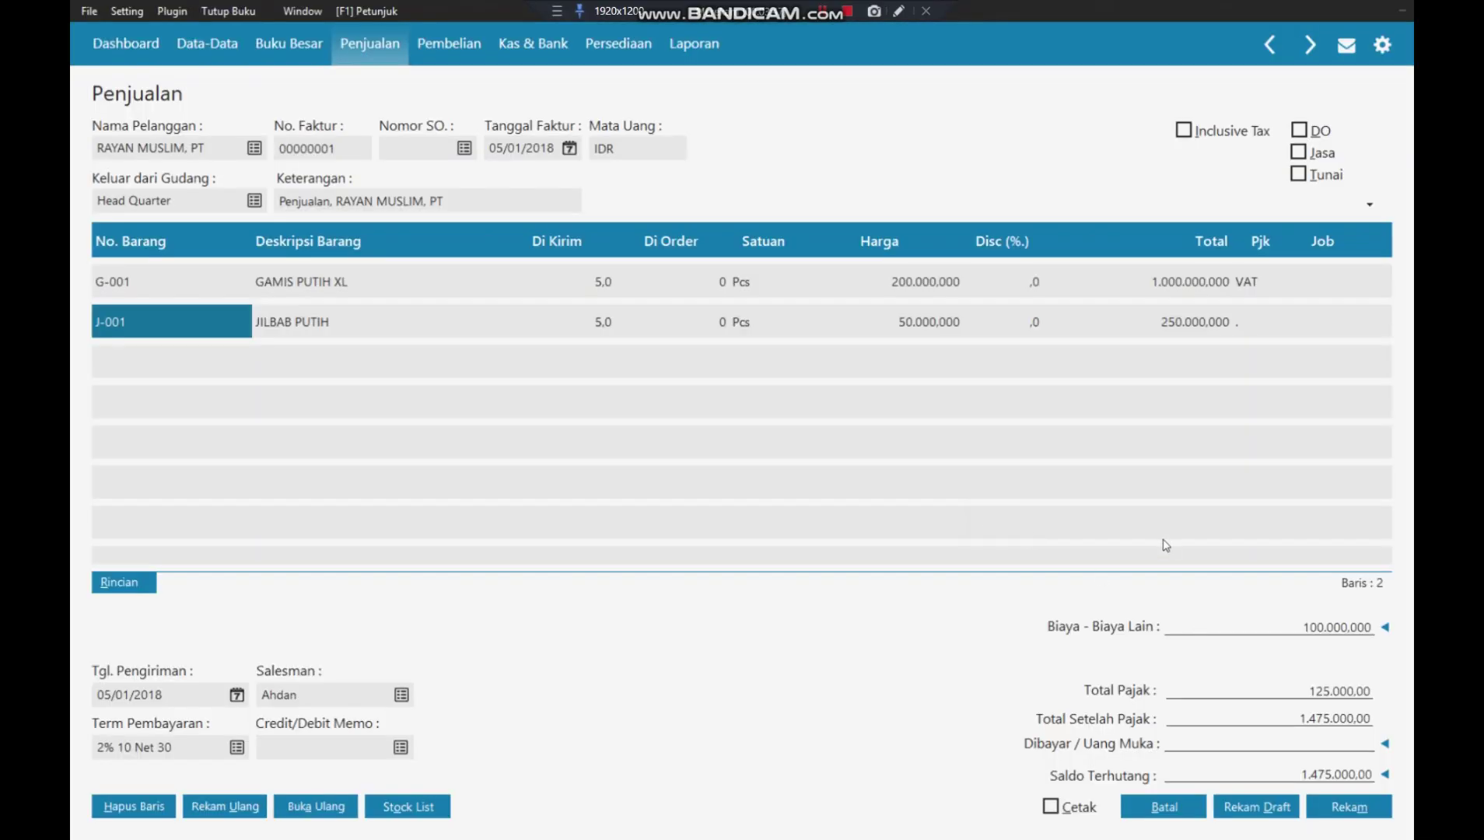
{"action": "left_click", "coordinate": [1250, 323]}
{"action": "left_click", "coordinate": [1248, 323]}
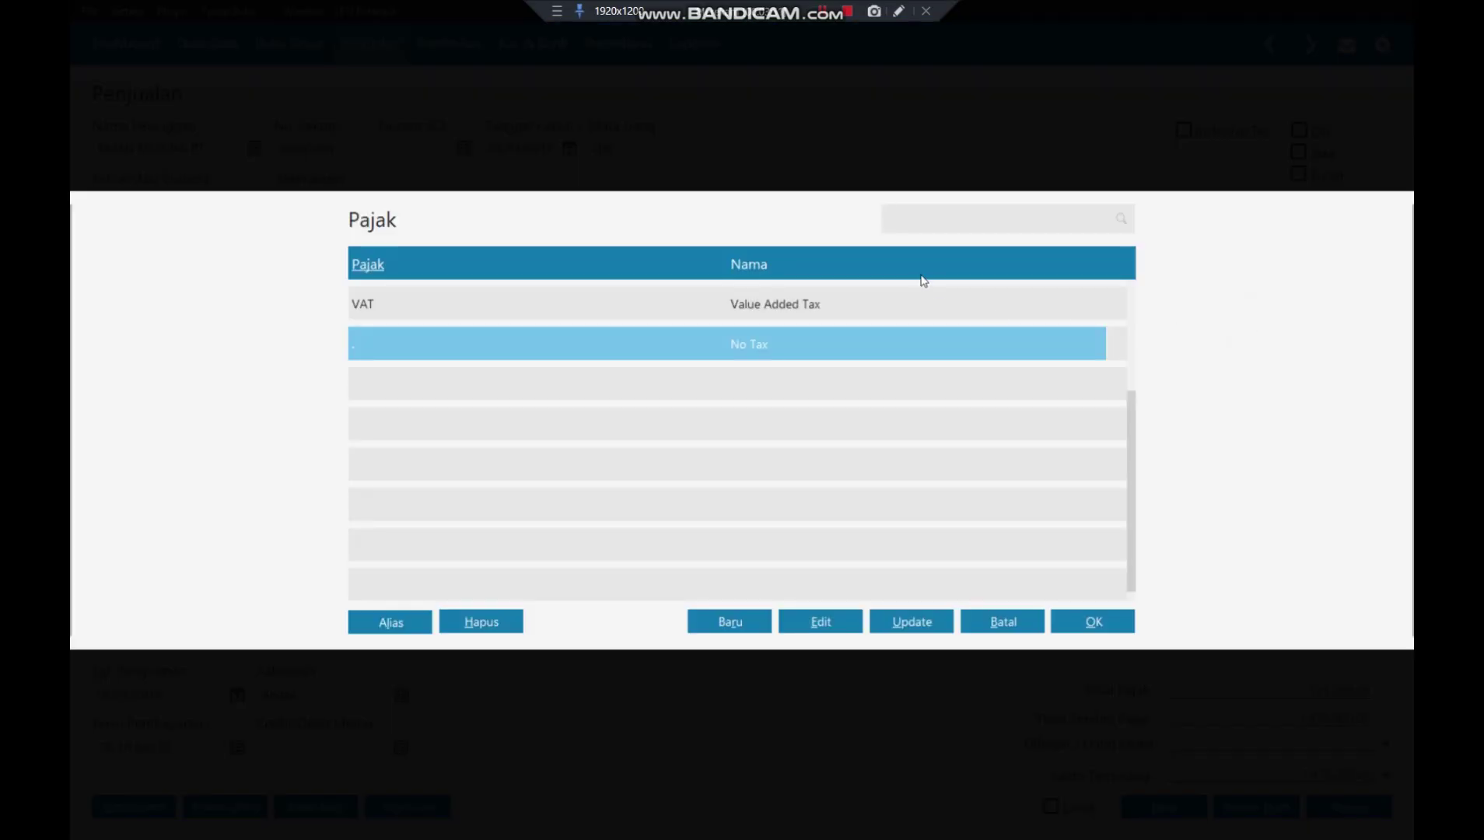
{"action": "left_click", "coordinate": [909, 307]}
{"action": "left_click", "coordinate": [1094, 622]}
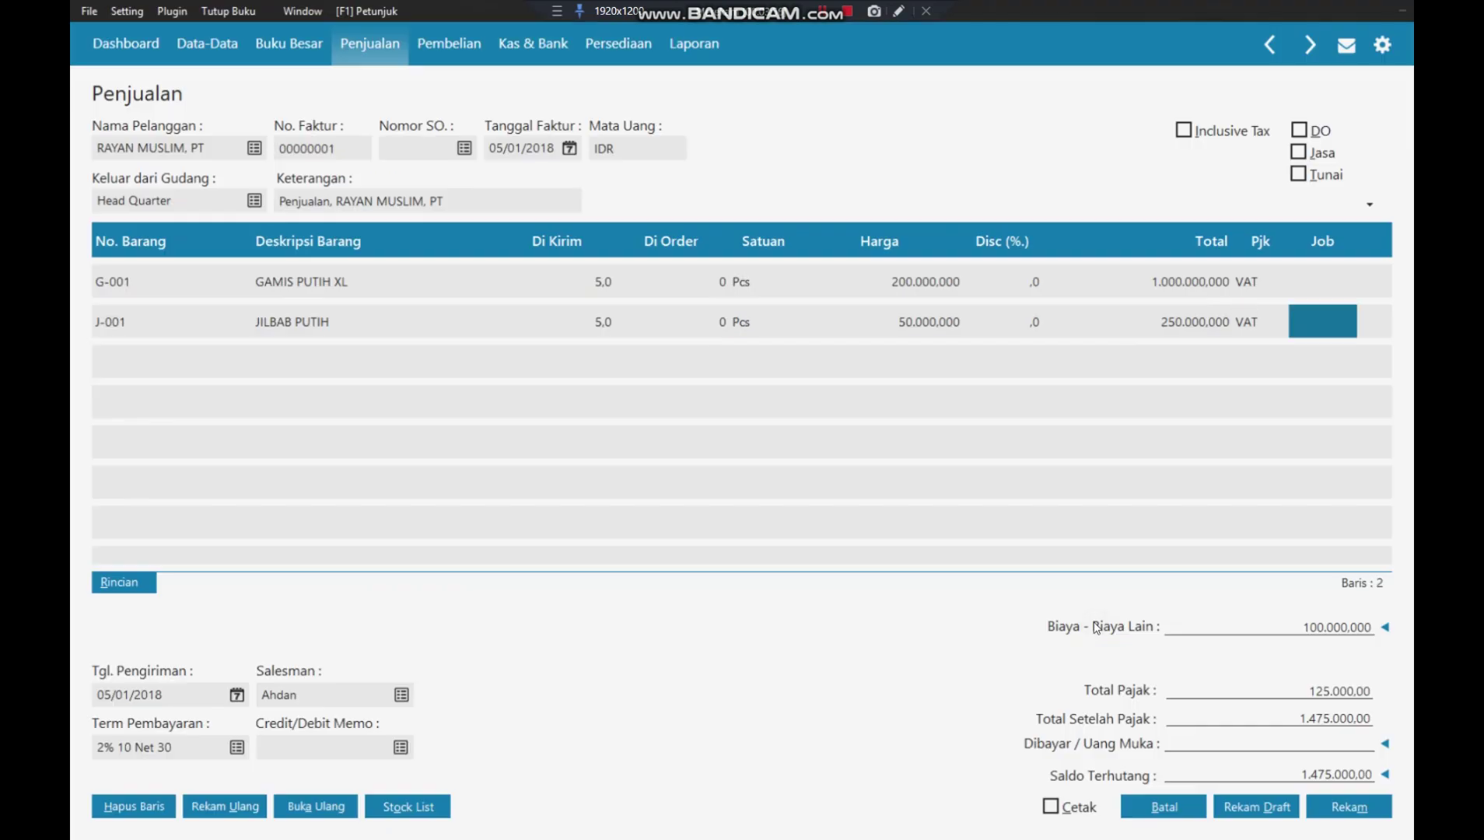
- Apply the 500.000,00 down payment so the invoice balance drops to 975.000
{"action": "left_click", "coordinate": [1320, 744]}
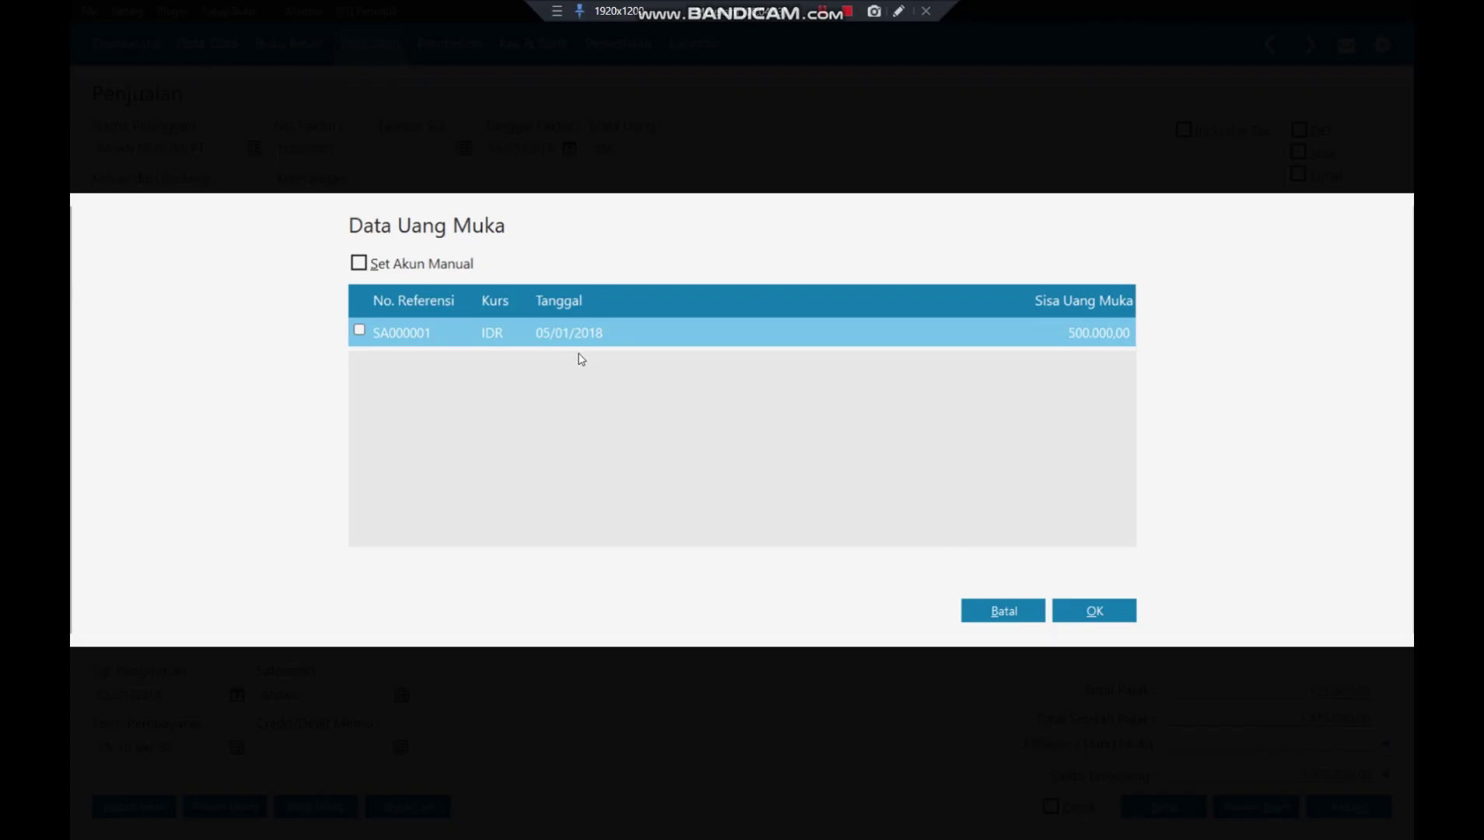
{"action": "left_click", "coordinate": [359, 331]}
{"action": "left_click", "coordinate": [1096, 612]}
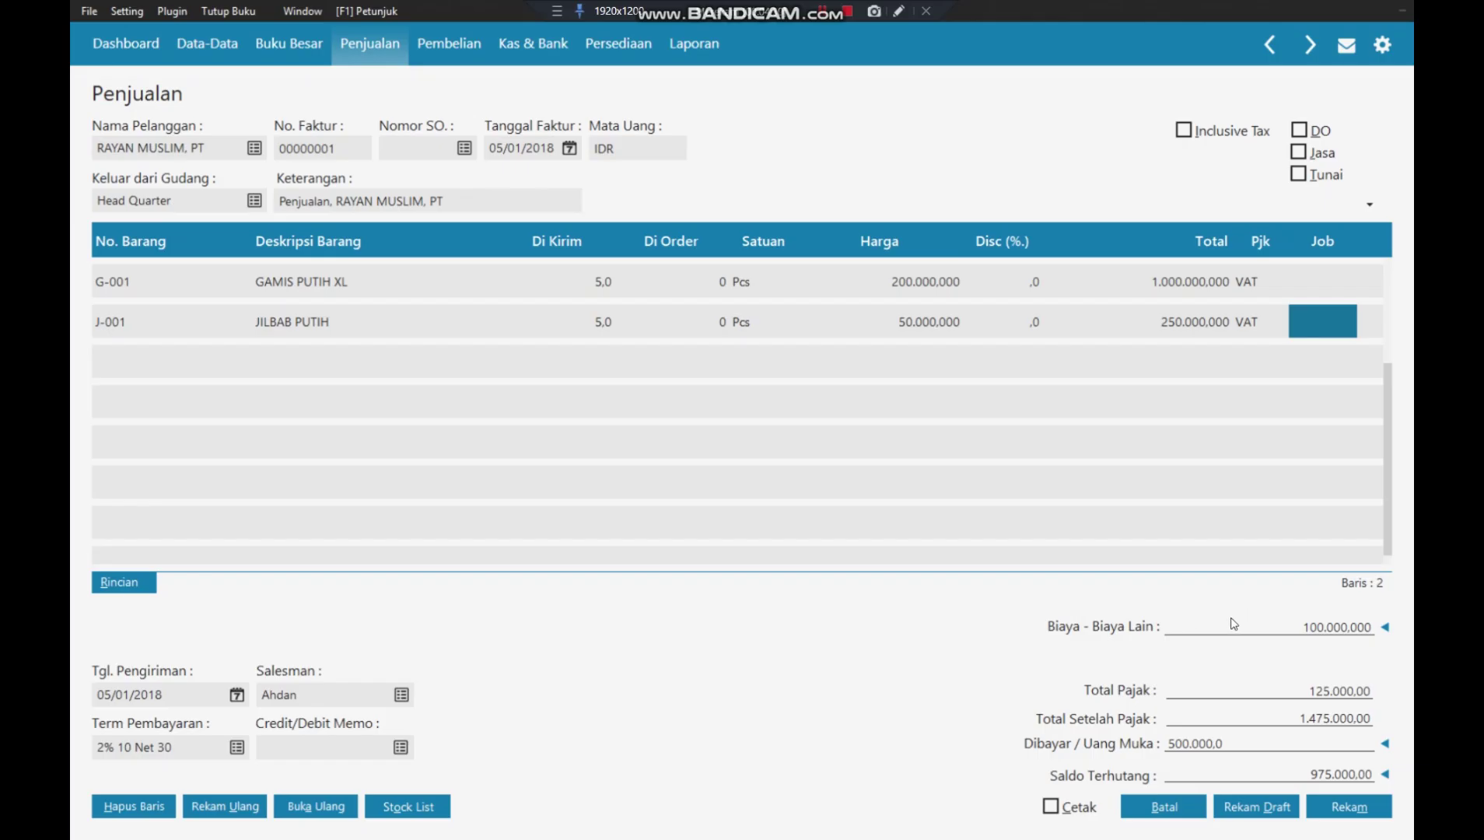
{"action": "key", "text": "Tab"}
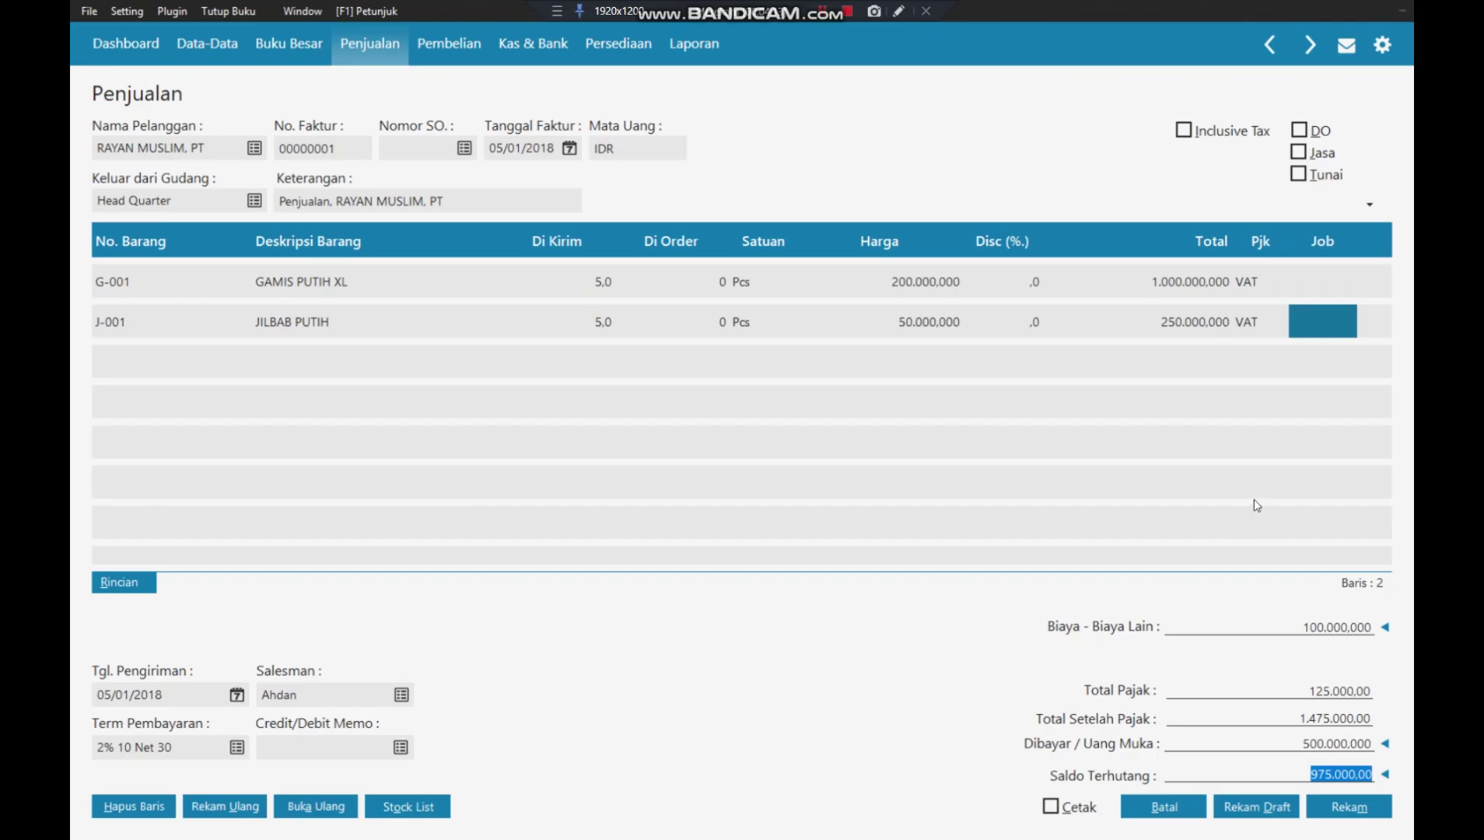
{"action": "key", "text": "Tab"}
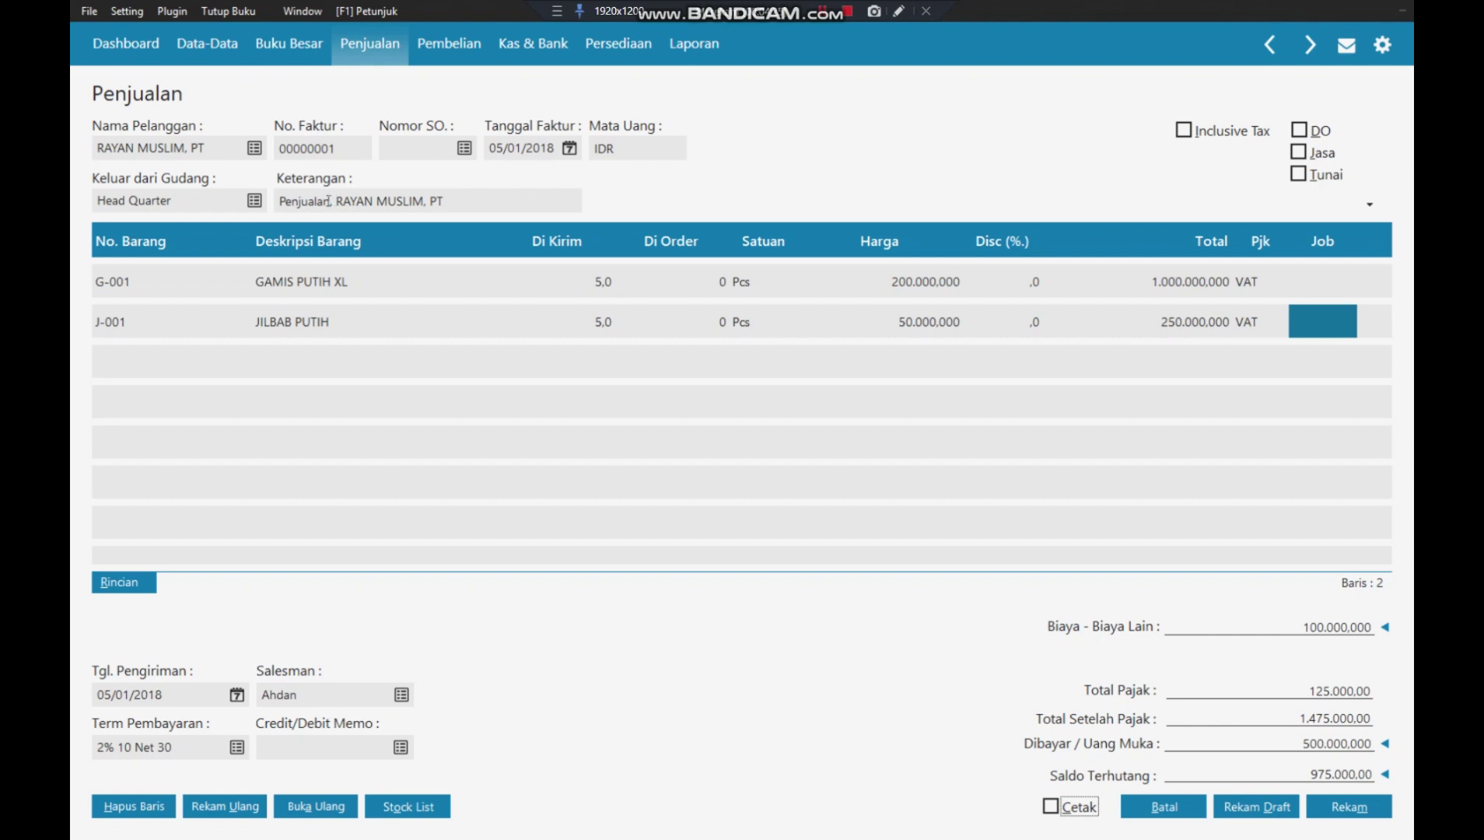
{"action": "left_click", "coordinate": [331, 201]}
{"action": "left_click", "coordinate": [333, 201]}
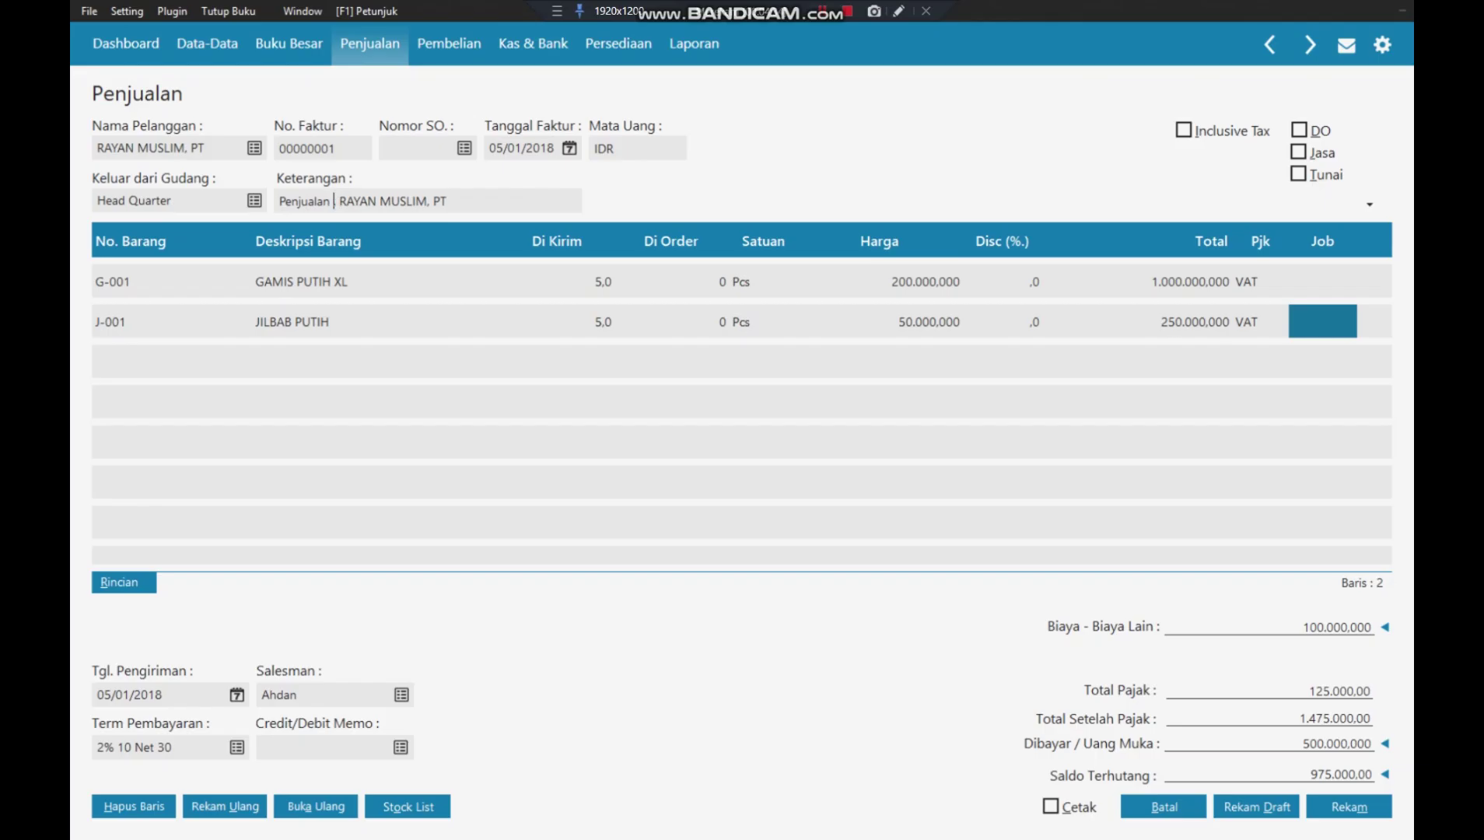
- Describe the invoice as 'Penjualan Gamis dan Jilbab', save it, and close the form and list
{"action": "type", "text": "g"}
{"action": "key", "text": "BackSpace"}
{"action": "type", "text": "Gamis"}
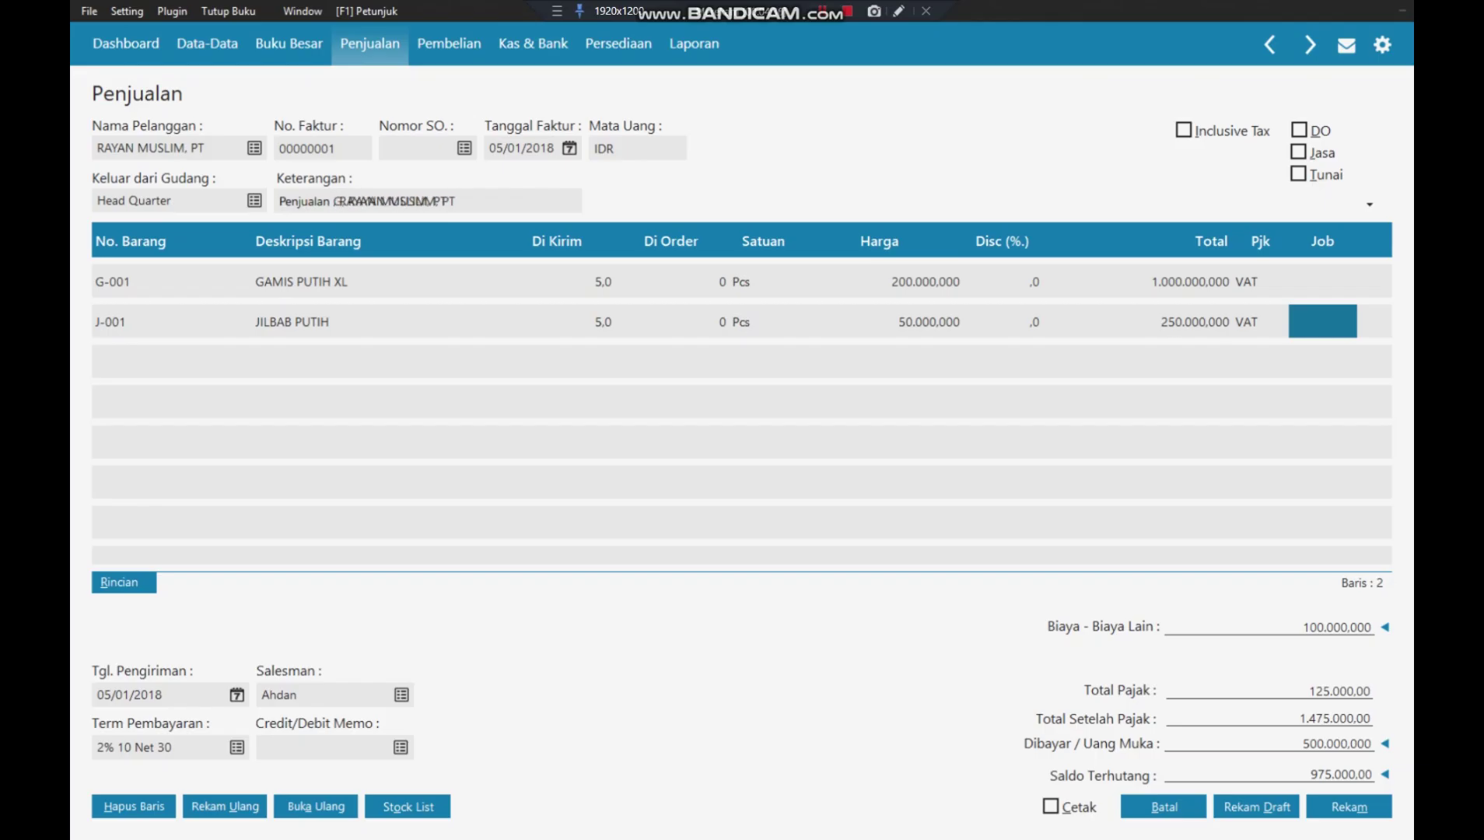
{"action": "type", "text": " dan Ji"}
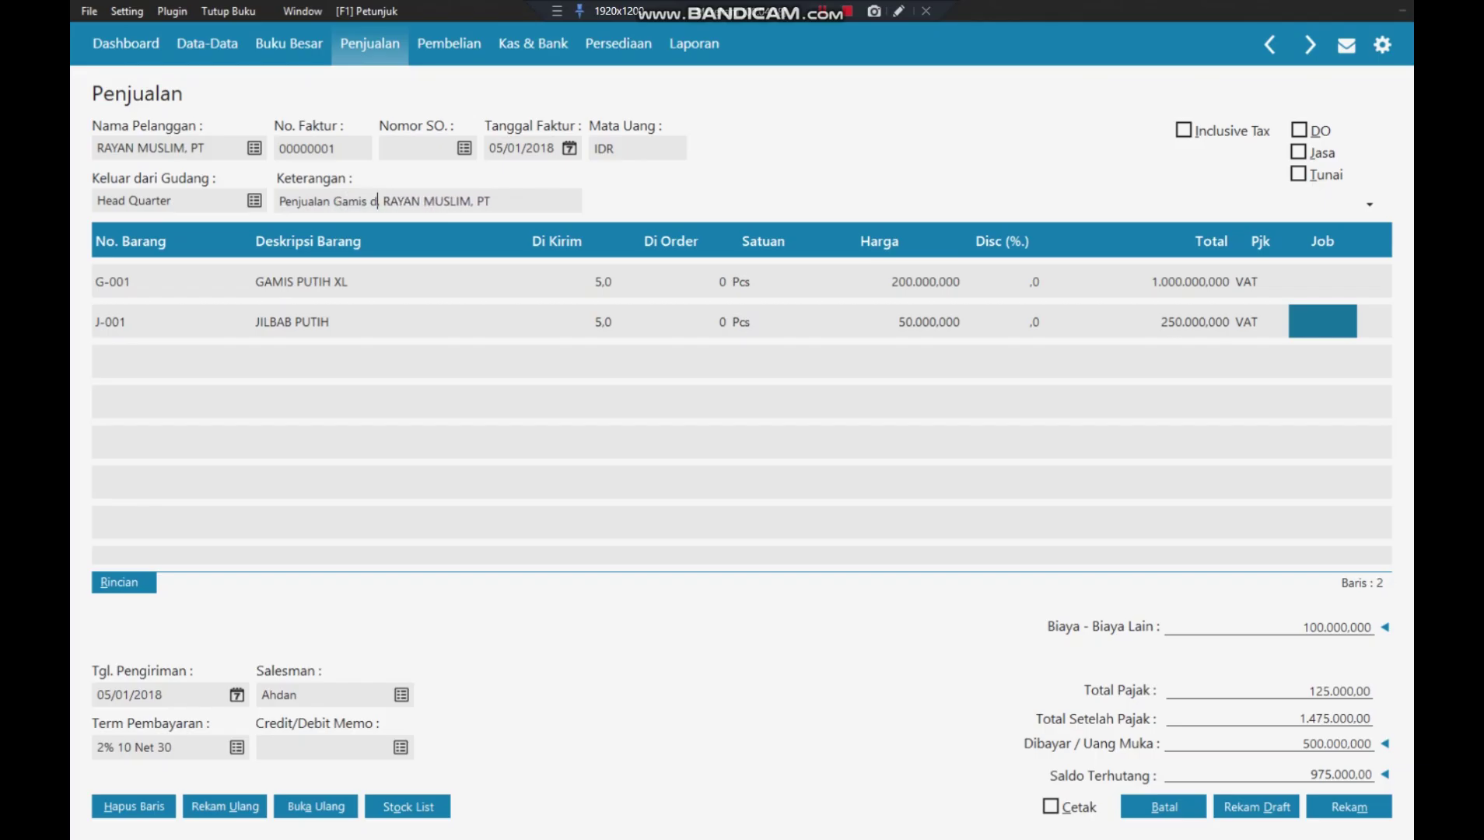
{"action": "type", "text": "lbab,"}
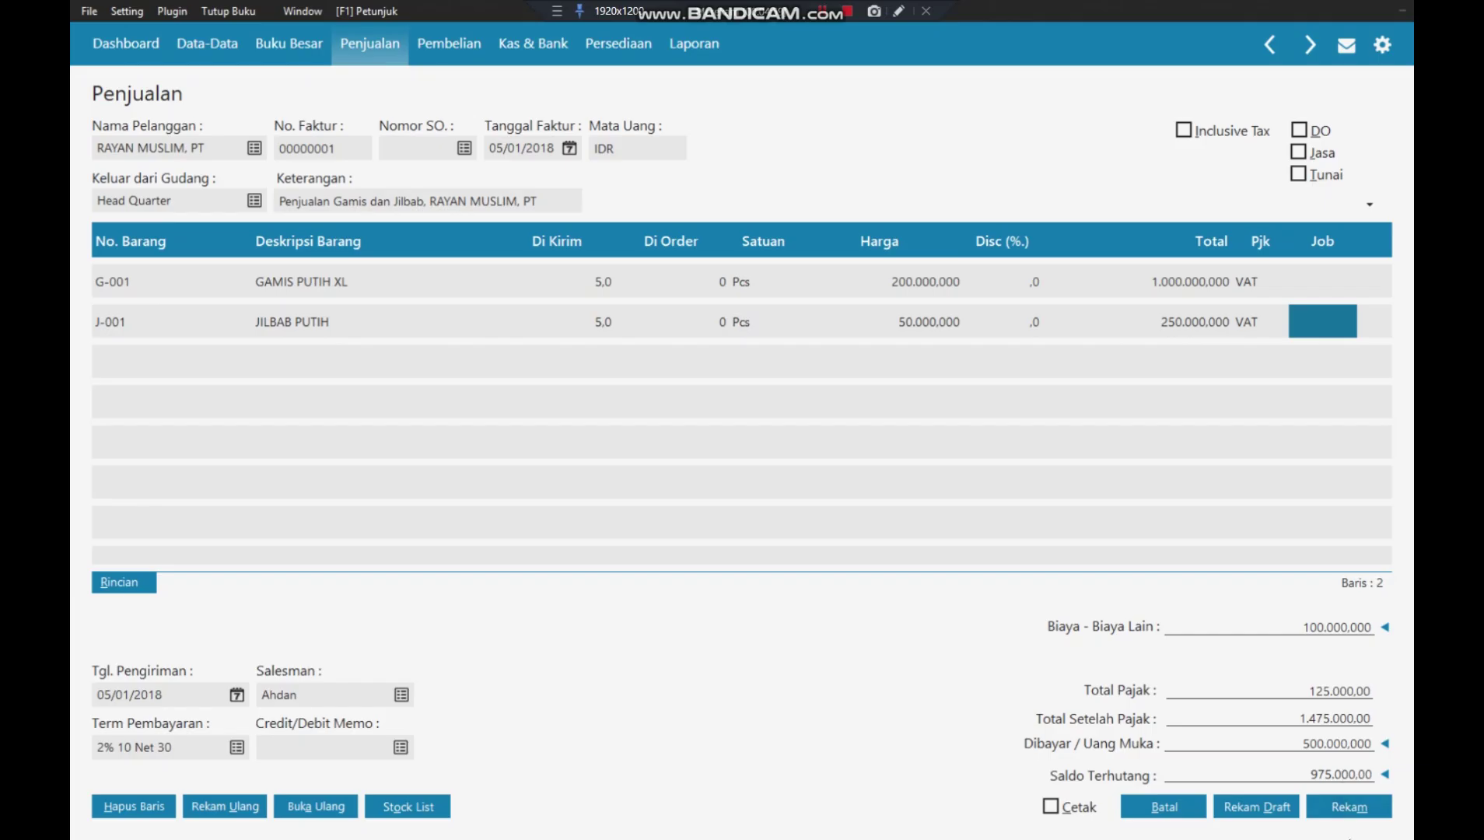
{"action": "left_click", "coordinate": [1338, 812]}
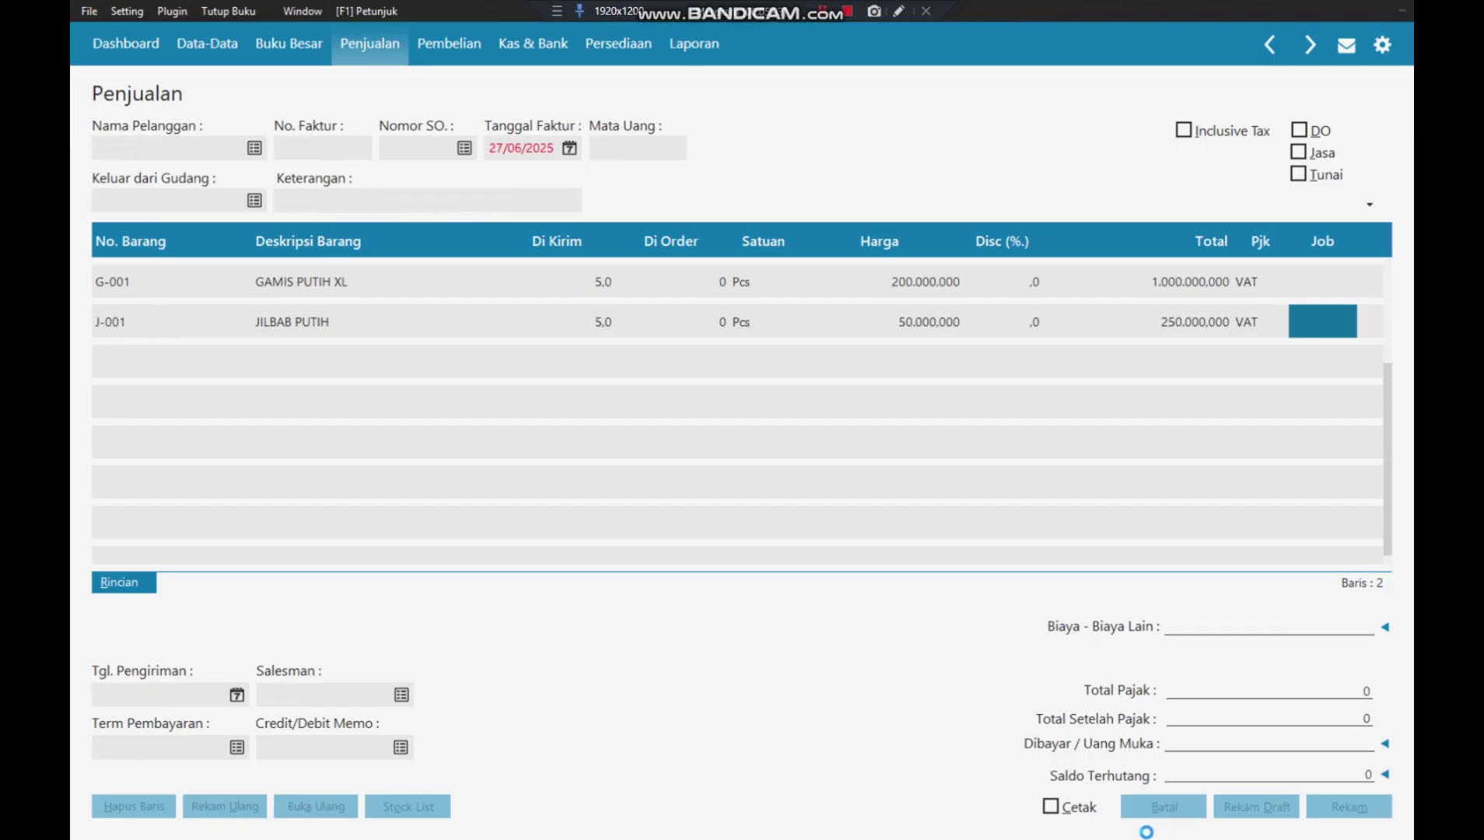
{"action": "left_click", "coordinate": [1150, 807]}
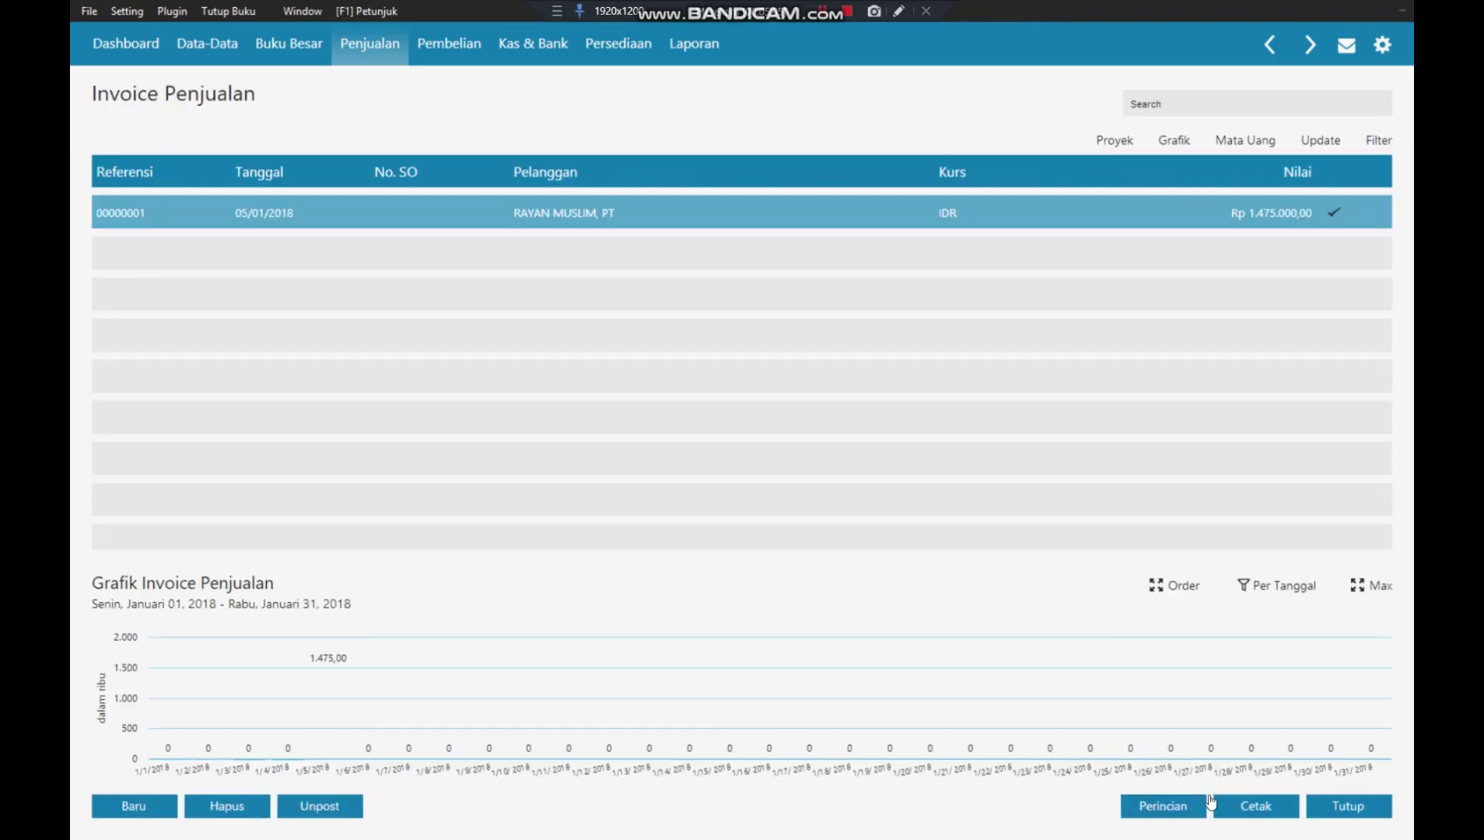
{"action": "left_click", "coordinate": [1361, 813]}
- Start a new Kas Keluar entry paid from Kas Kecil with employee EMPL-1 as payee
{"action": "left_click", "coordinate": [522, 46]}
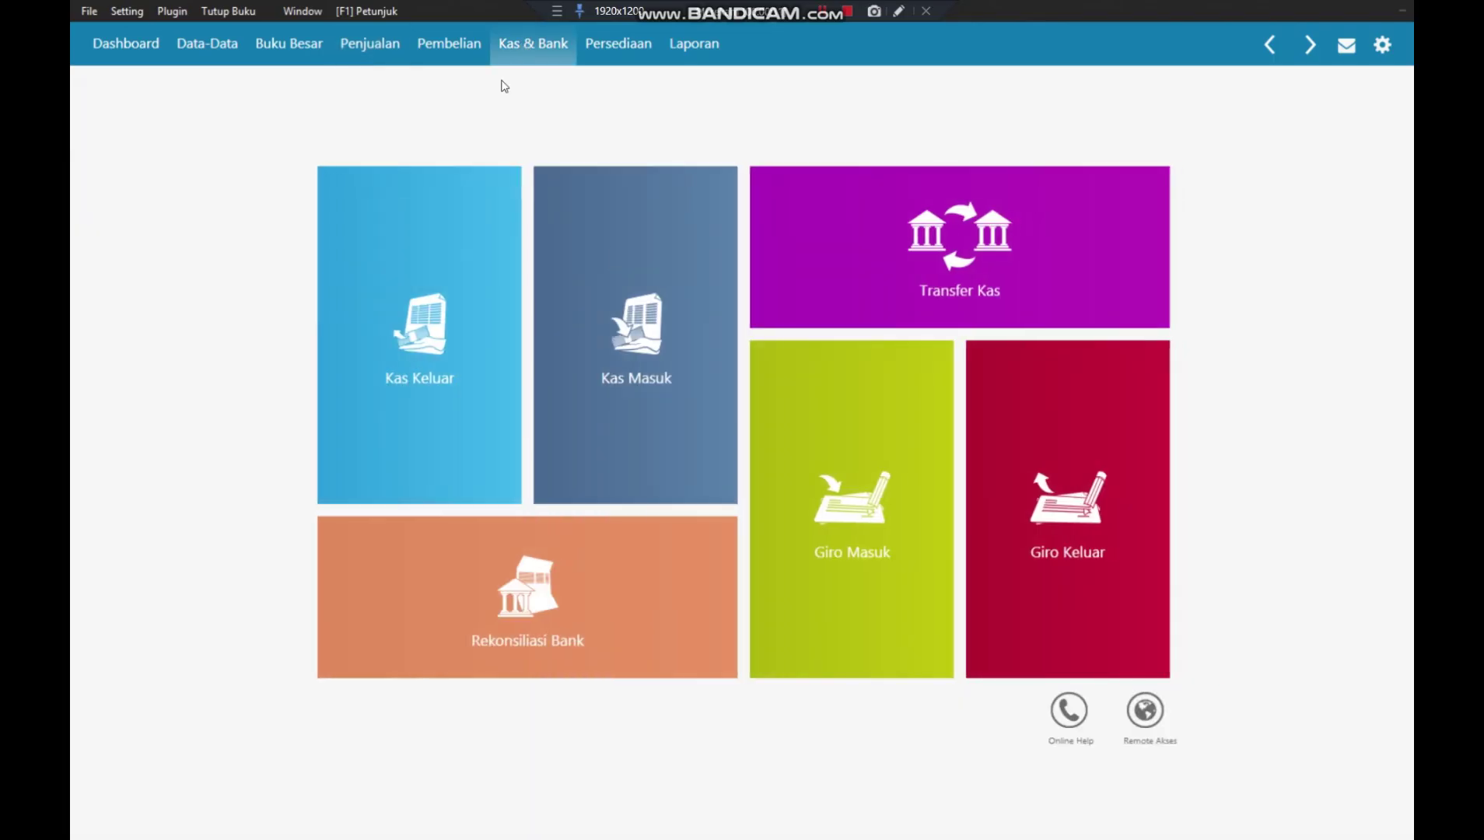
{"action": "mouse_move", "coordinate": [457, 201]}
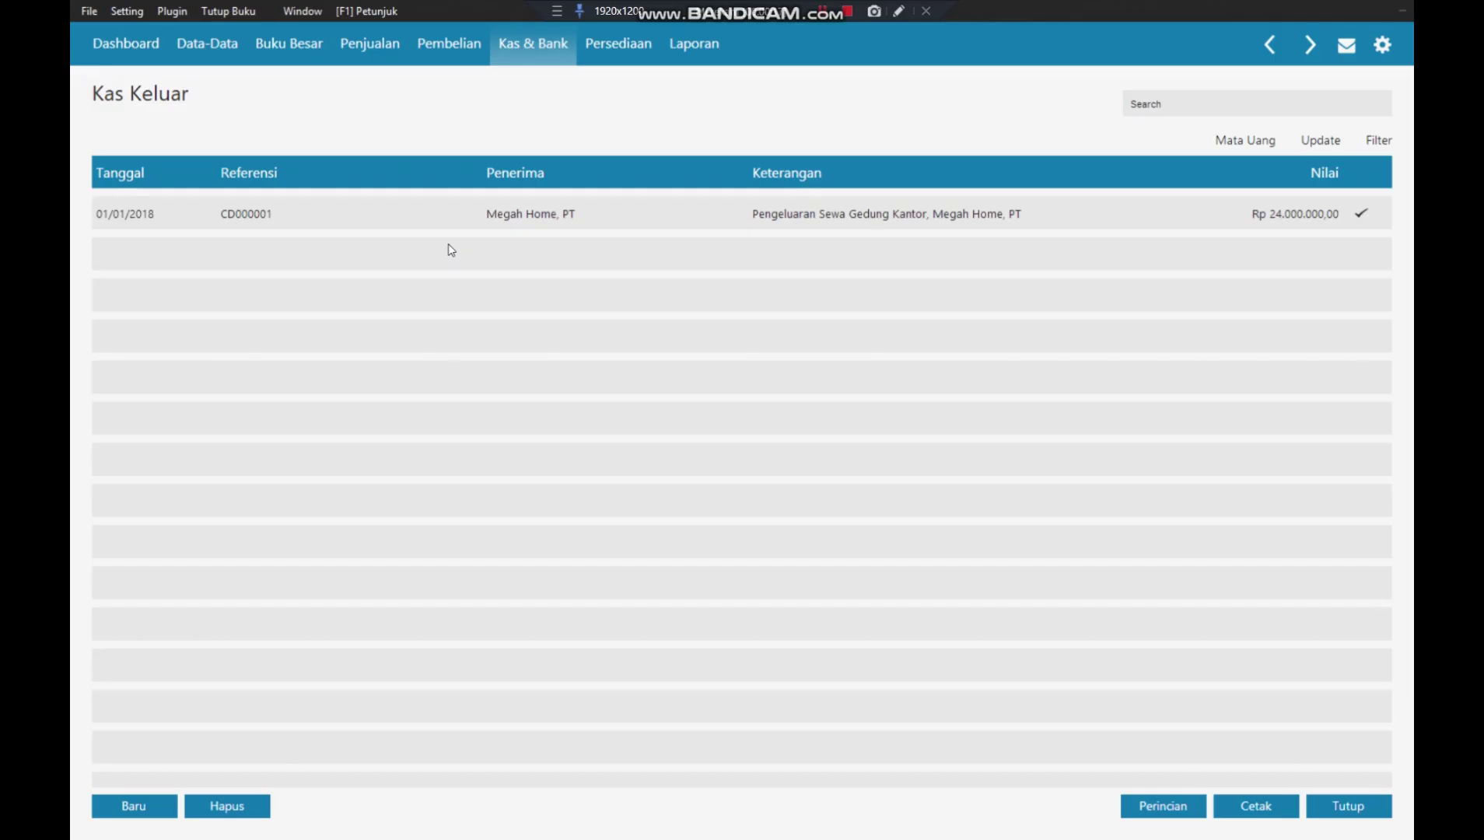
{"action": "left_click", "coordinate": [134, 805]}
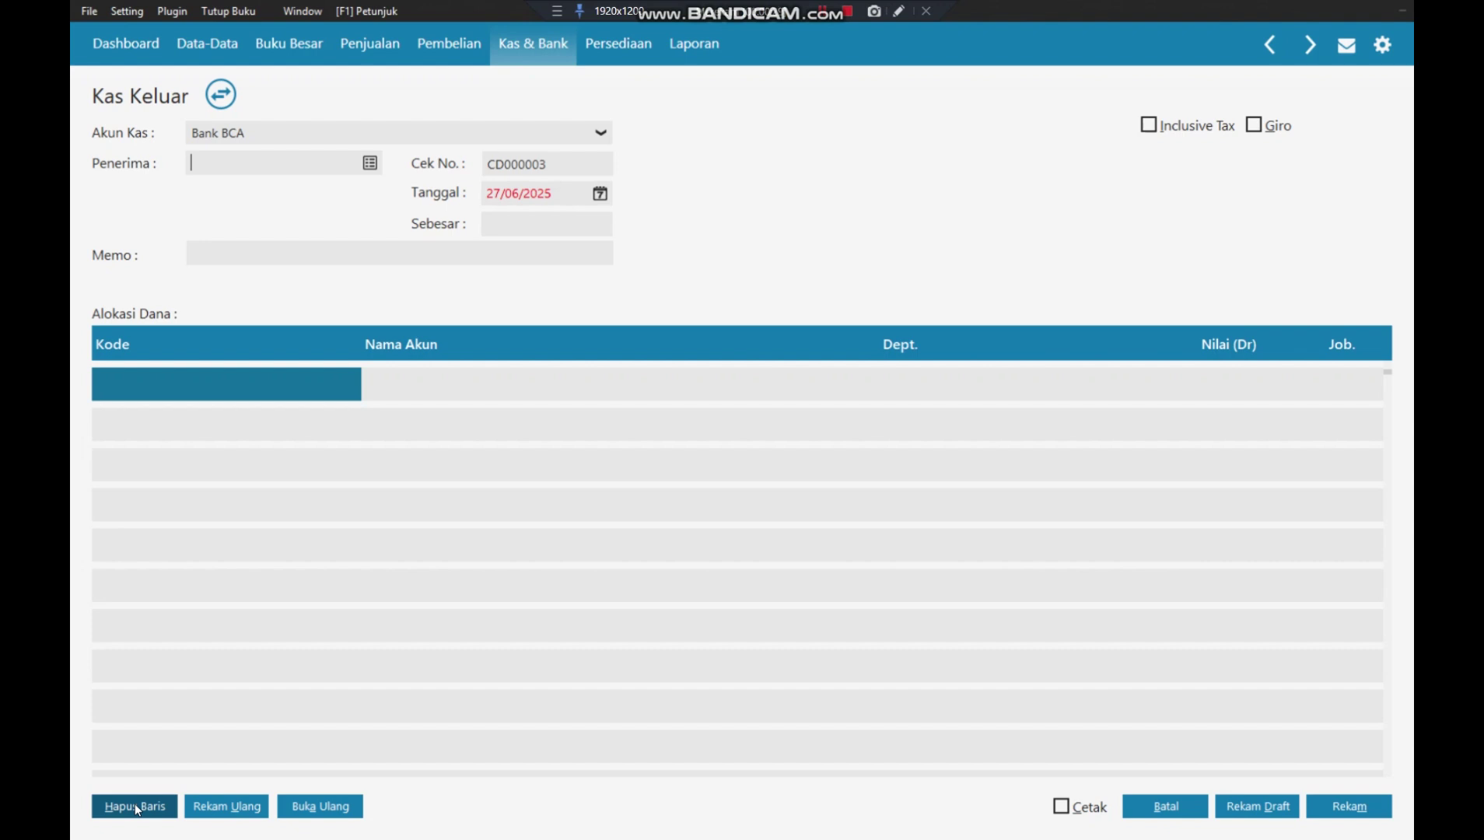
{"action": "left_click", "coordinate": [601, 135]}
{"action": "left_click", "coordinate": [348, 158]}
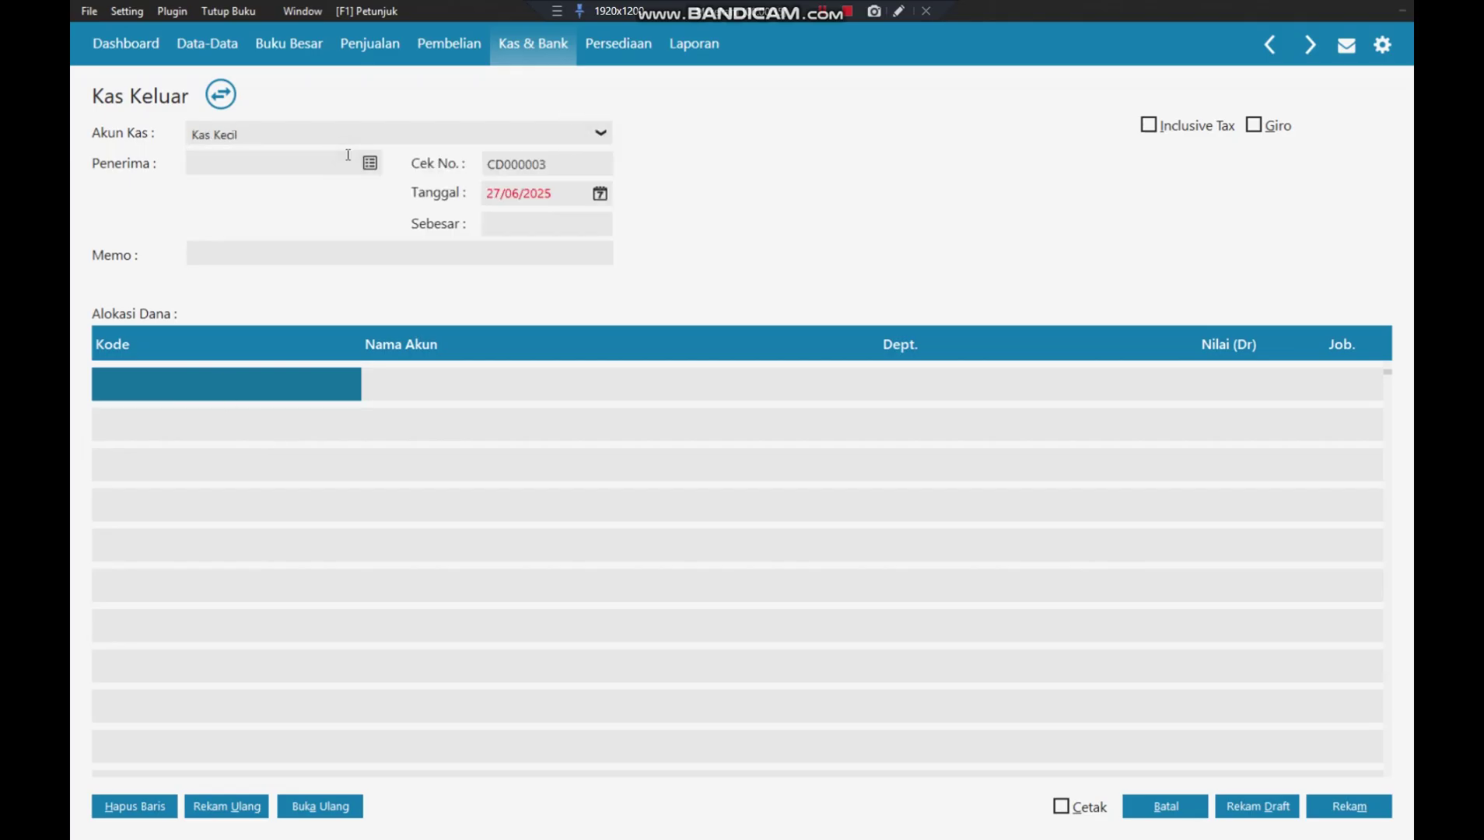
{"action": "left_click", "coordinate": [370, 163]}
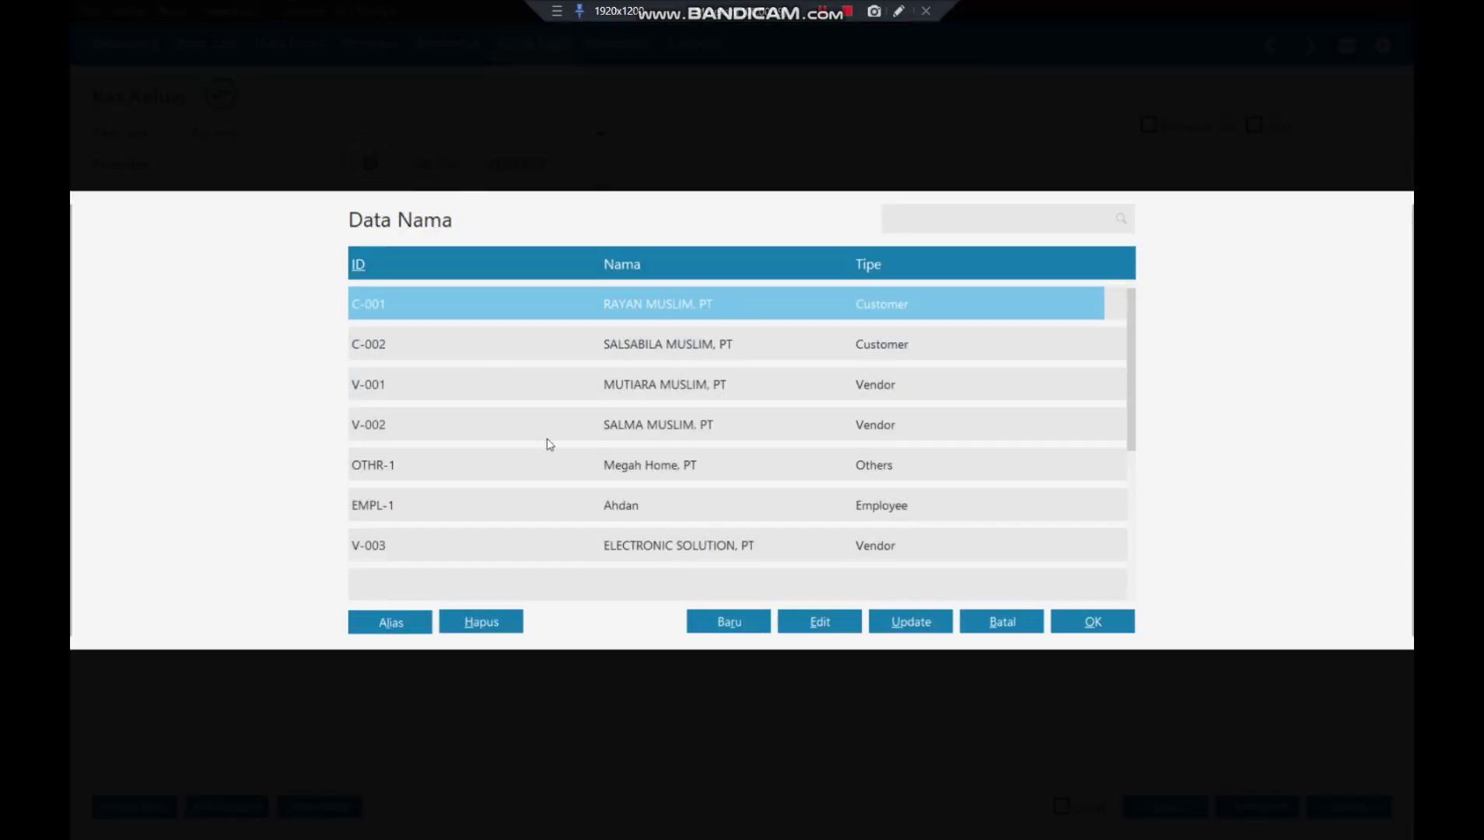
{"action": "left_click", "coordinate": [670, 506]}
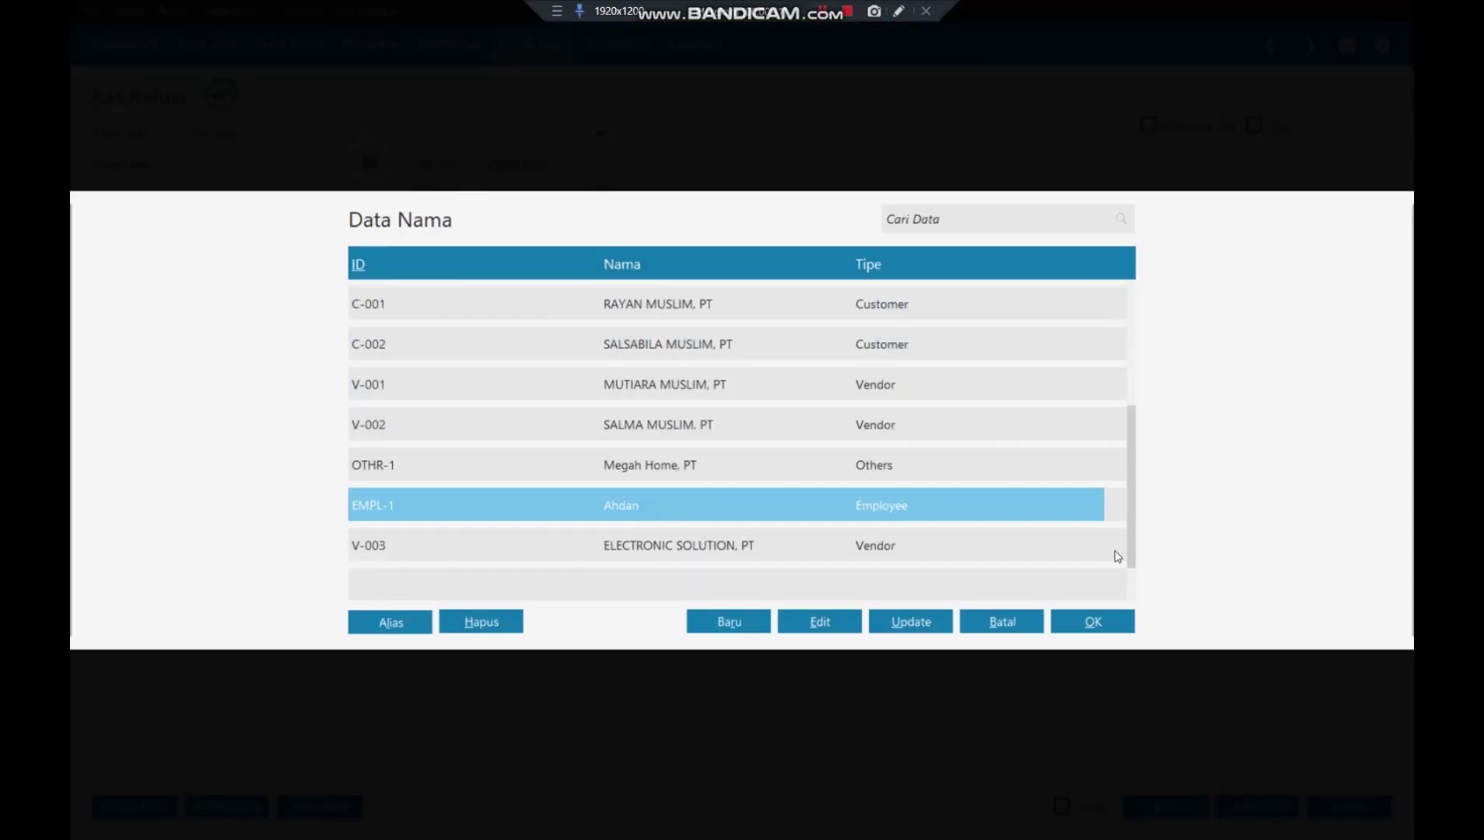
{"action": "left_click", "coordinate": [1094, 623]}
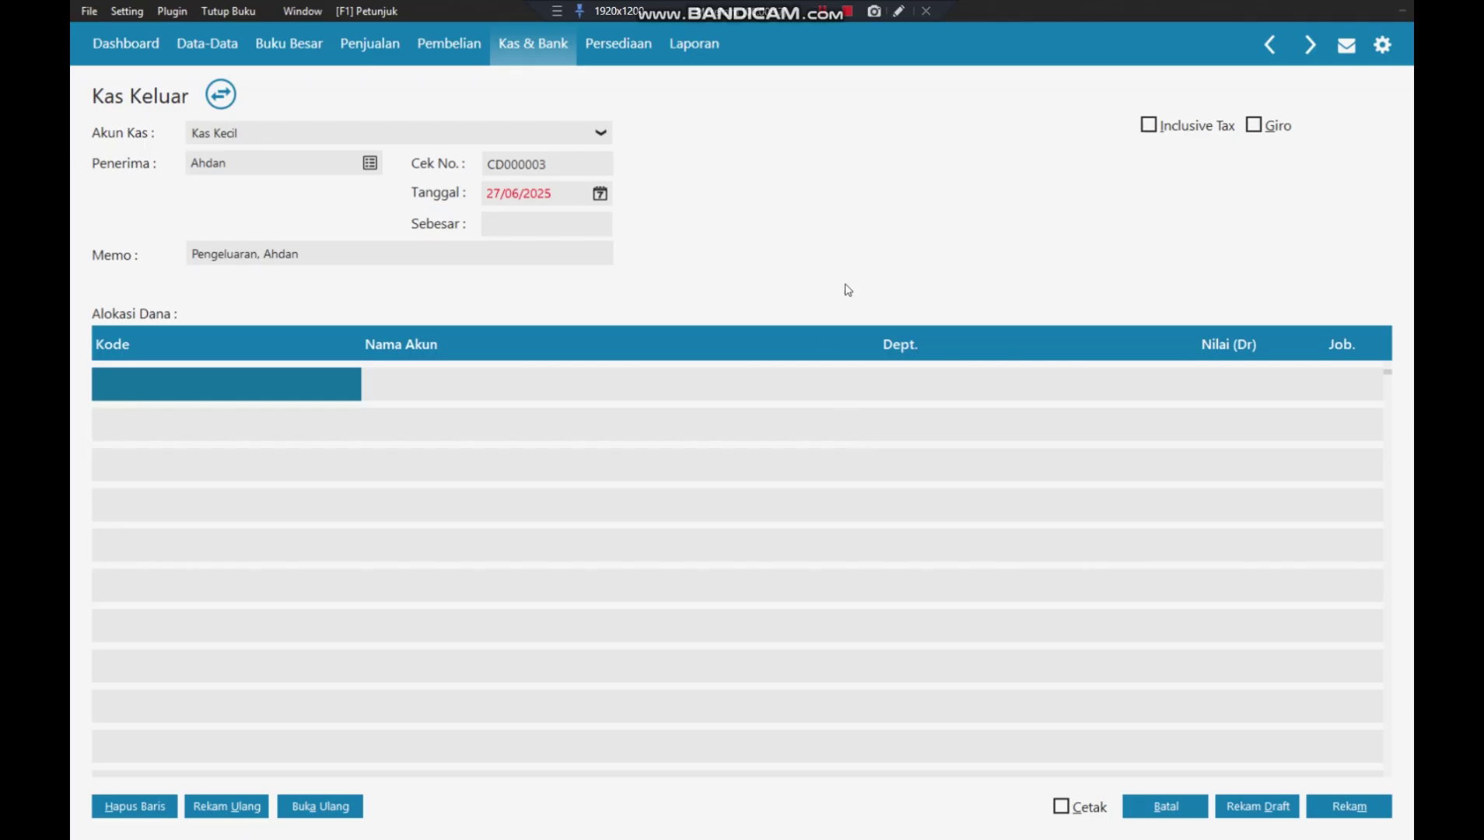
- Date the cash-out 07/01/2018 and make the memo 'Pengeluaran Uang Bensin, Parkir, dan Tol'
{"action": "left_click", "coordinate": [532, 187]}
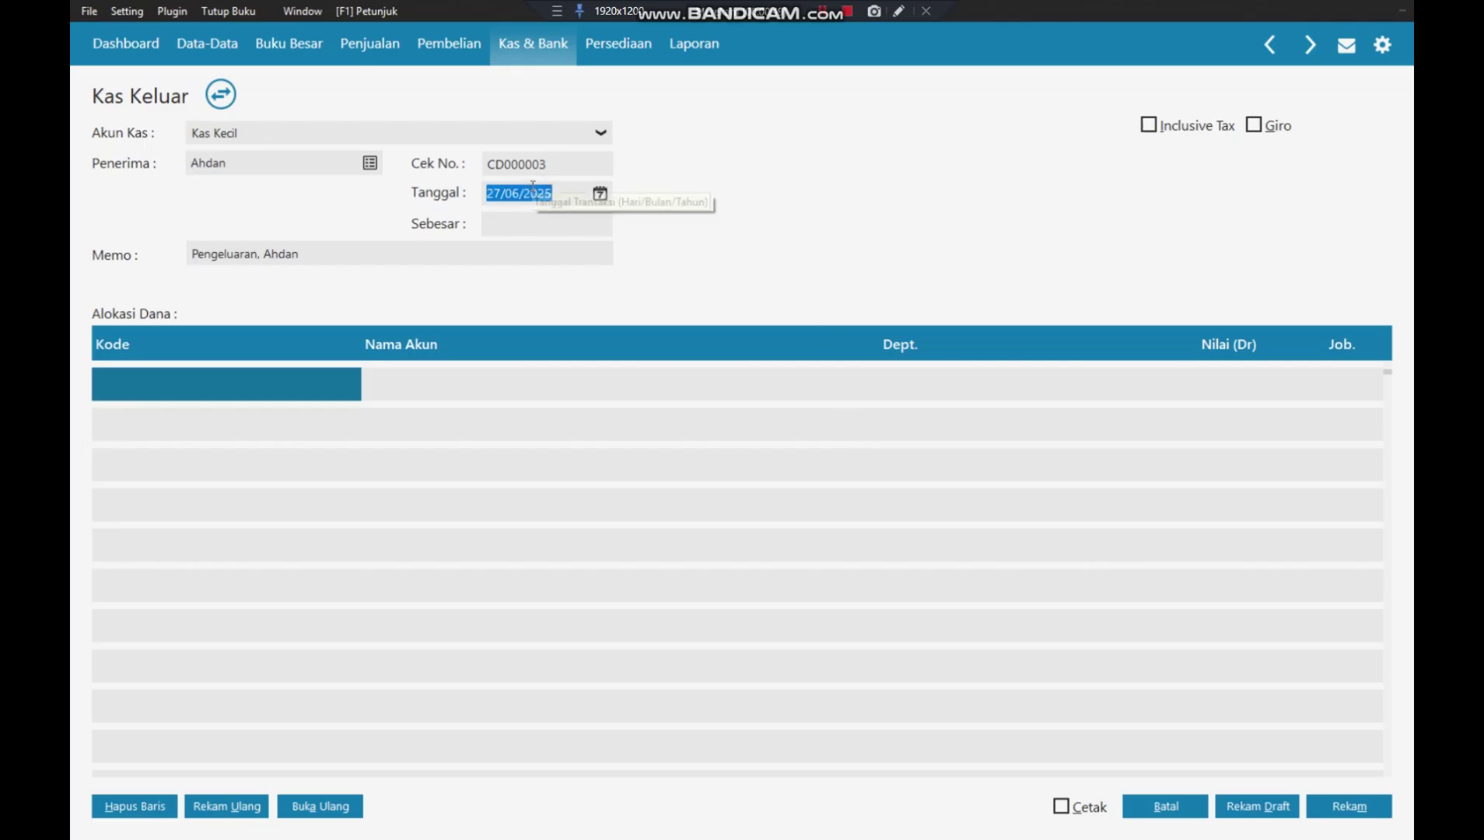
{"action": "type", "text": "07/"}
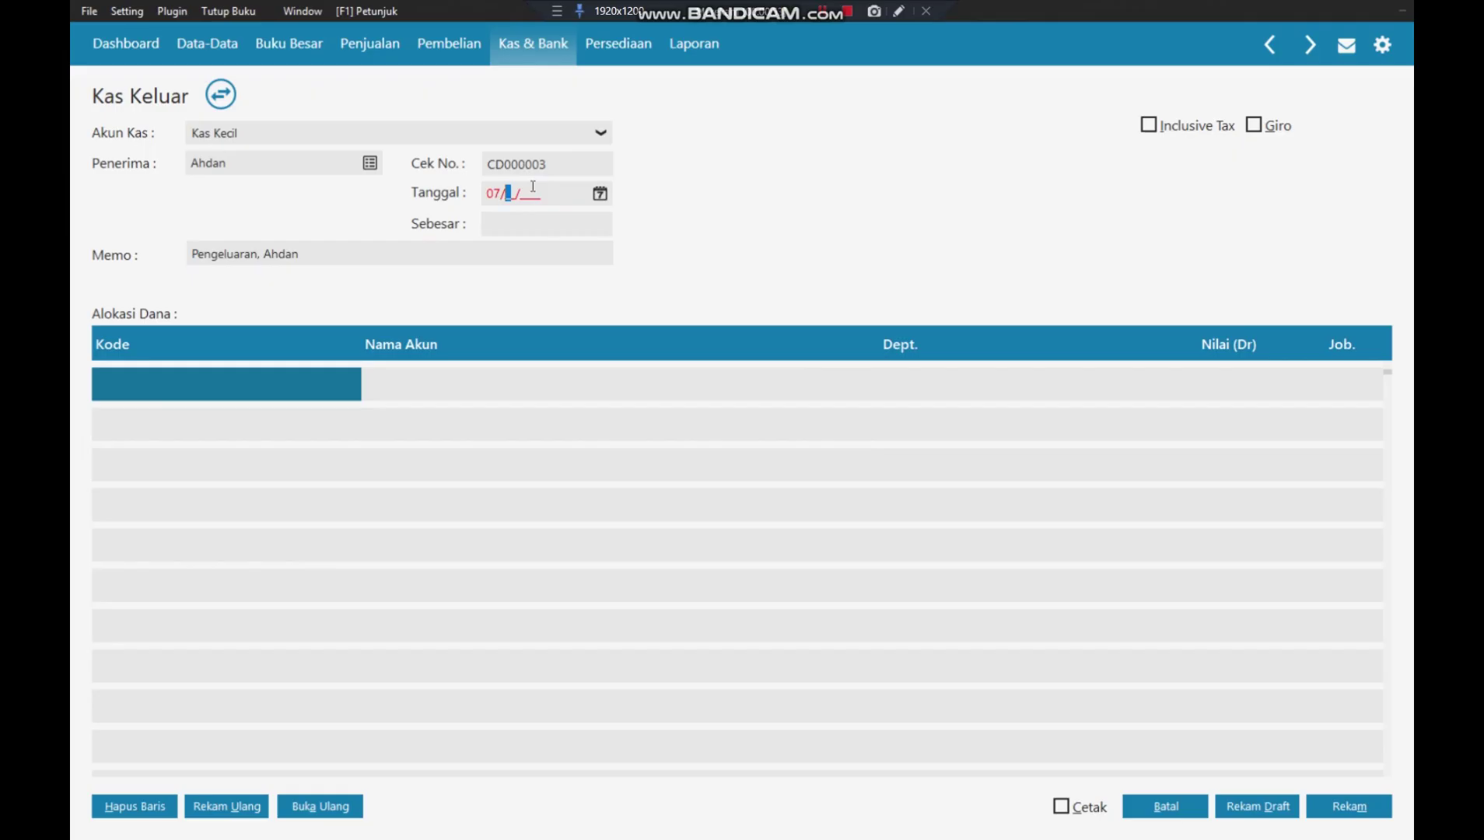
{"action": "type", "text": "01/2018"}
{"action": "left_click", "coordinate": [467, 253]}
{"action": "left_click", "coordinate": [466, 253]}
{"action": "left_click", "coordinate": [257, 256]}
{"action": "type", "text": "Uang "}
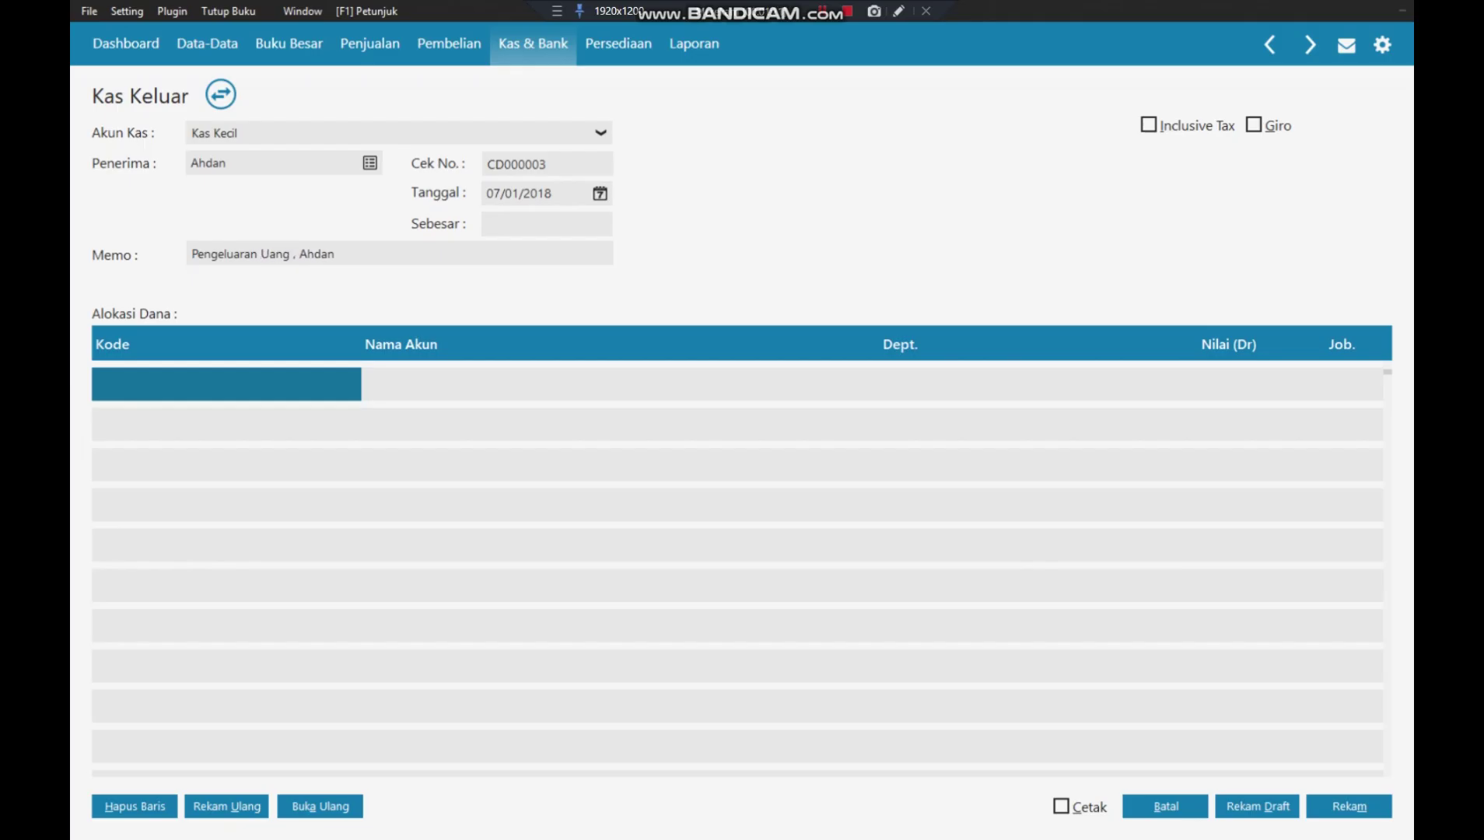
{"action": "type", "text": "Bensin"}
{"action": "key", "text": "Right"}
{"action": "type", "text": "Parkir,"}
{"action": "key", "text": "Delete"}
{"action": "type", "text": "da"}
{"action": "key", "text": "Delete"}
{"action": "type", "text": "n Tol"}
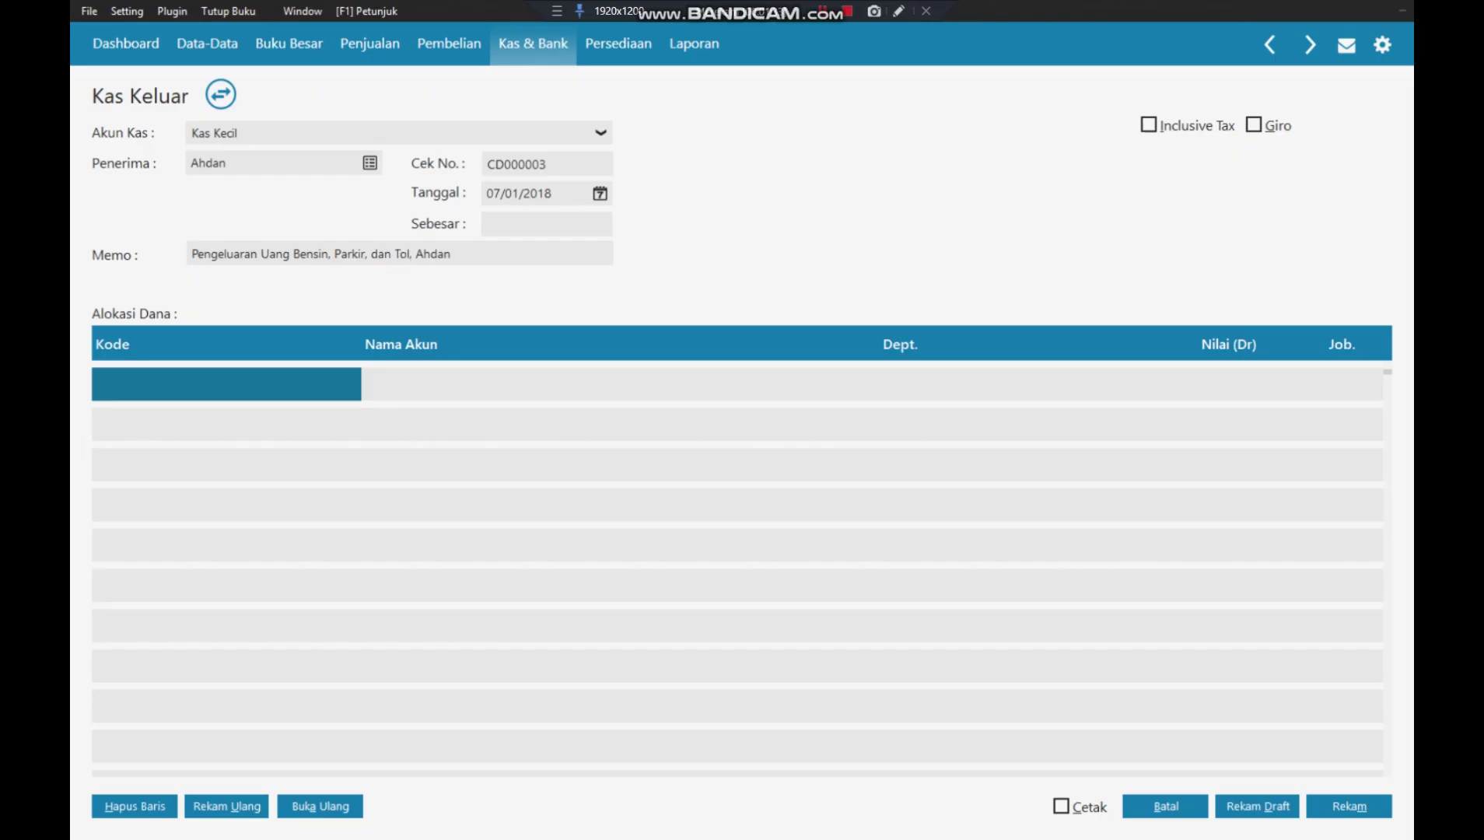
{"action": "type", "text": ","}
{"action": "key", "text": "Delete"}
- Allocate 100.000 of the cash-out to Beban Lain, giving a Rp 100.000 payment total
{"action": "double_click", "coordinate": [188, 389]}
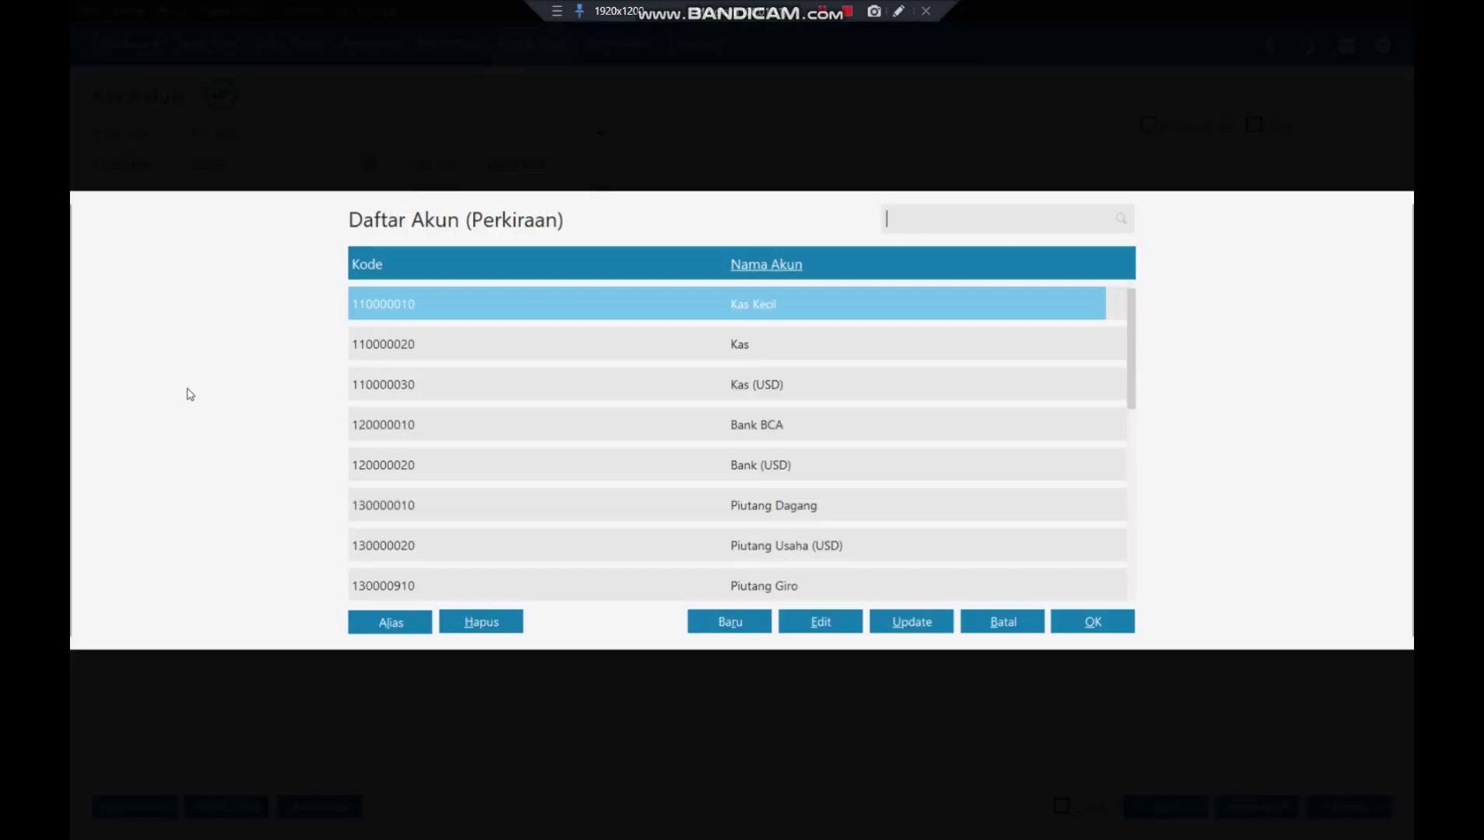
{"action": "type", "text": "beban"}
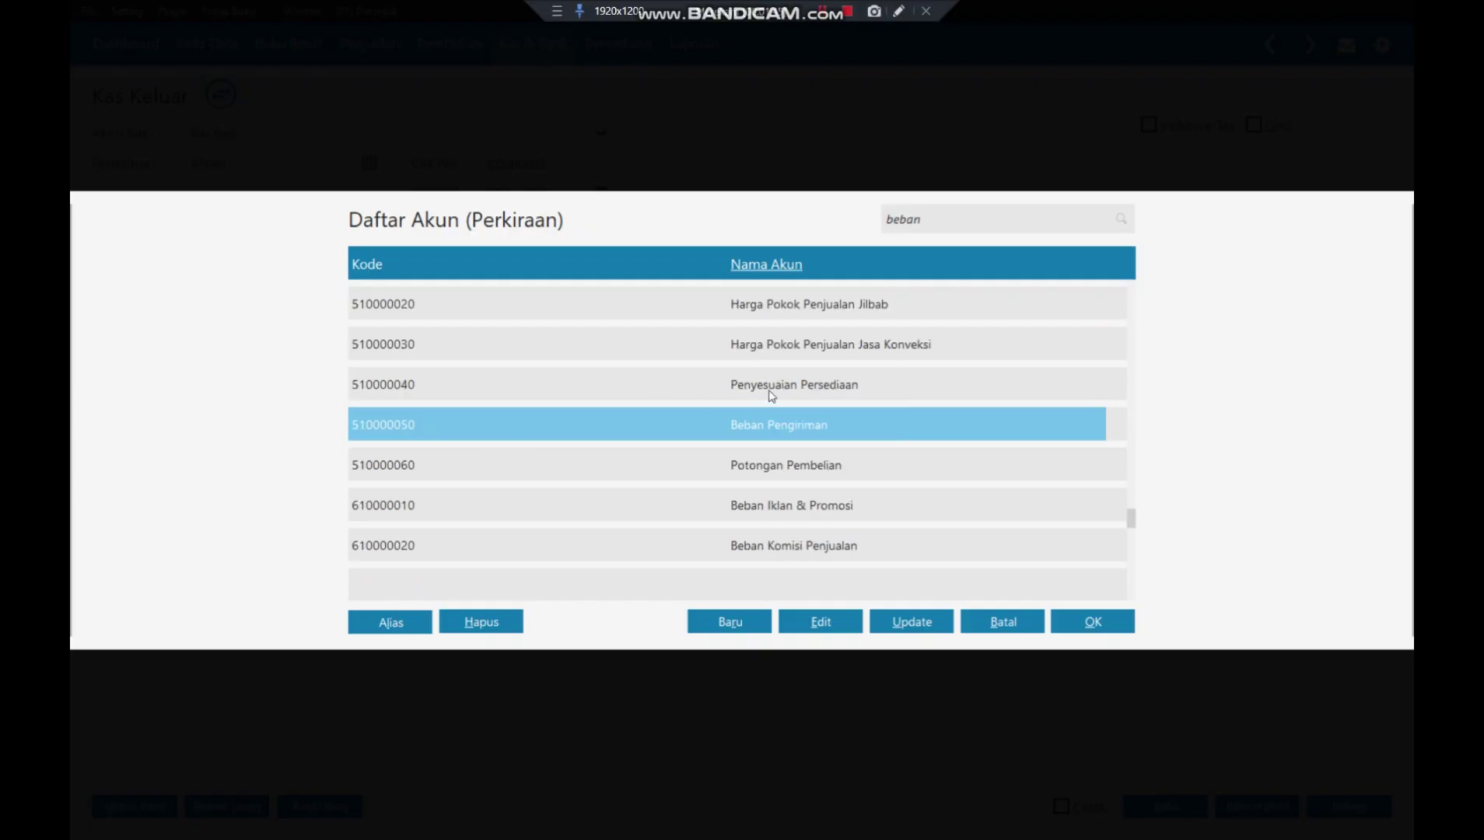
{"action": "type", "text": " l"}
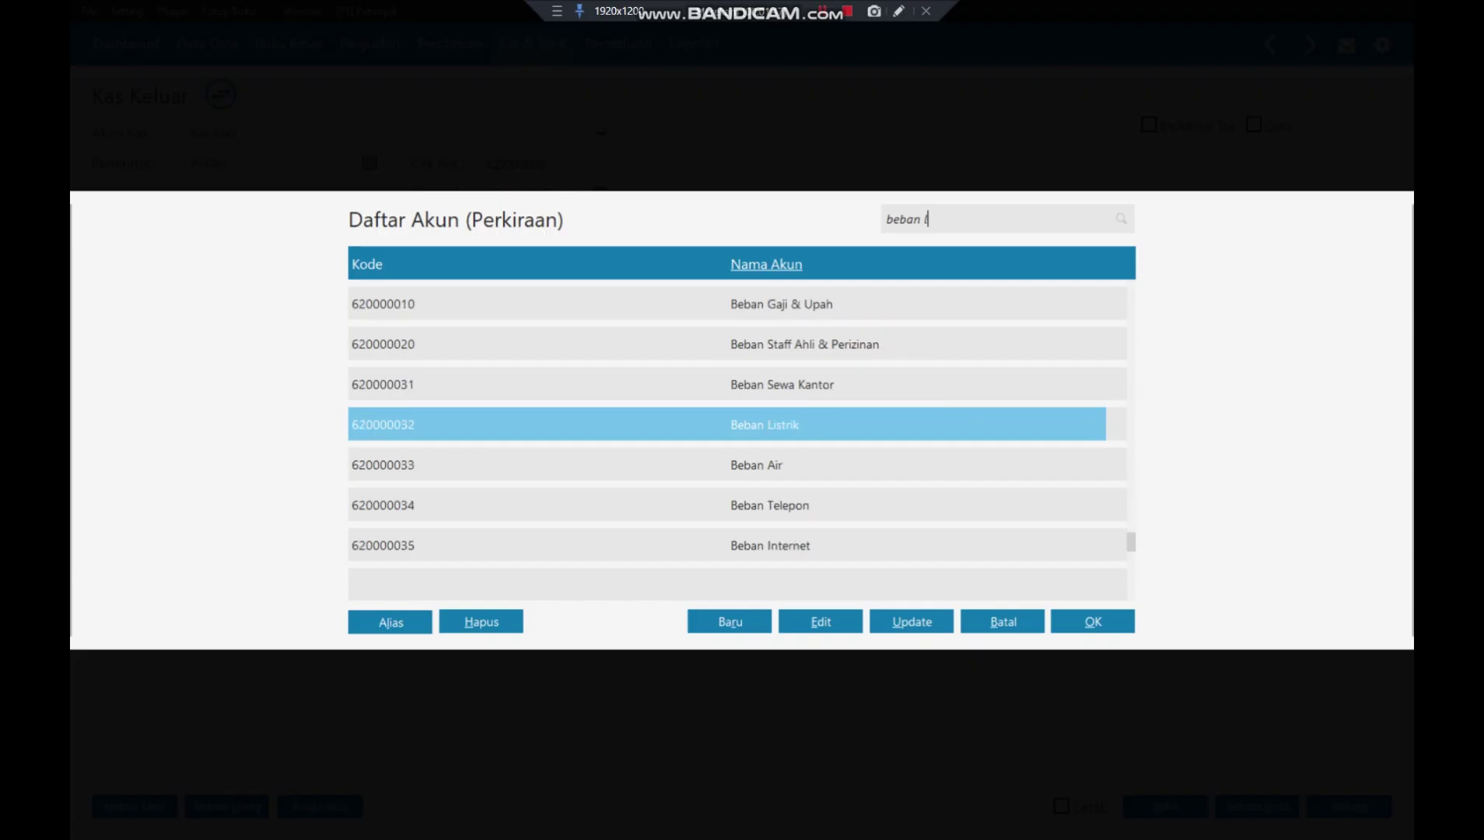
{"action": "scroll", "coordinate": [870, 477], "scroll_direction": "down", "scroll_amount": 5}
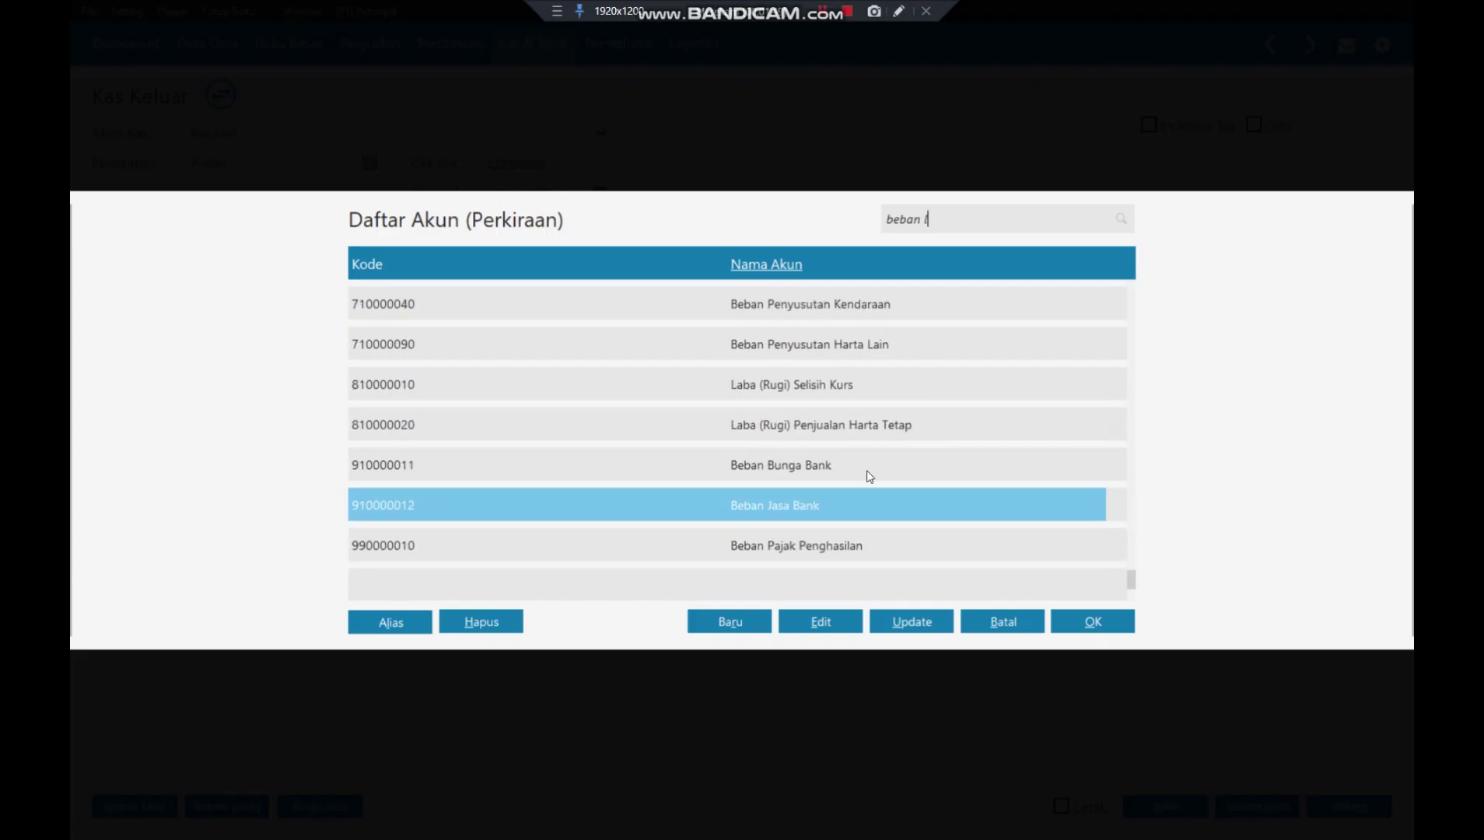
{"action": "scroll", "coordinate": [870, 476], "scroll_direction": "up", "scroll_amount": 5}
{"action": "type", "text": "ain"}
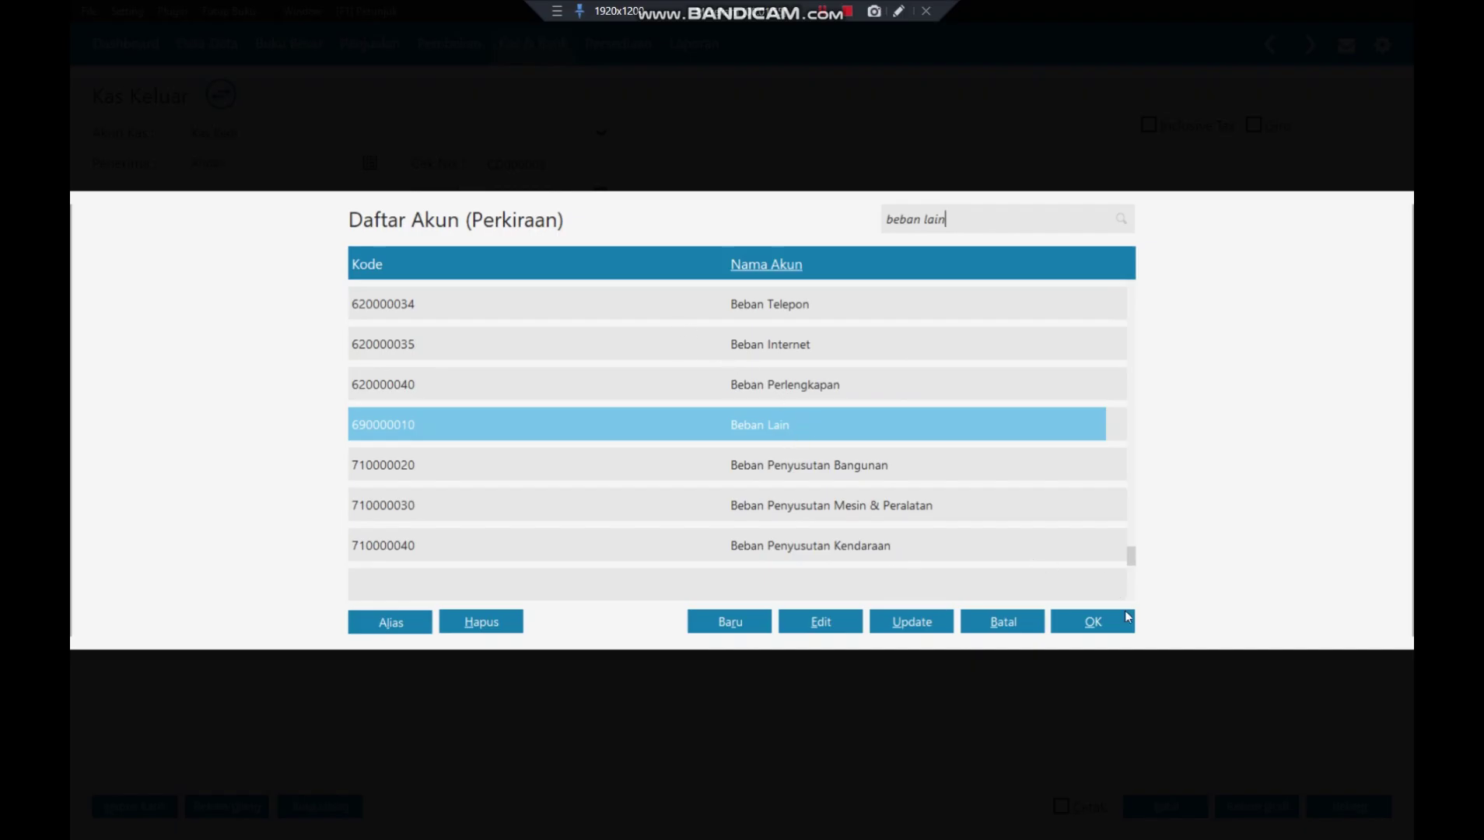
{"action": "left_click", "coordinate": [1101, 623]}
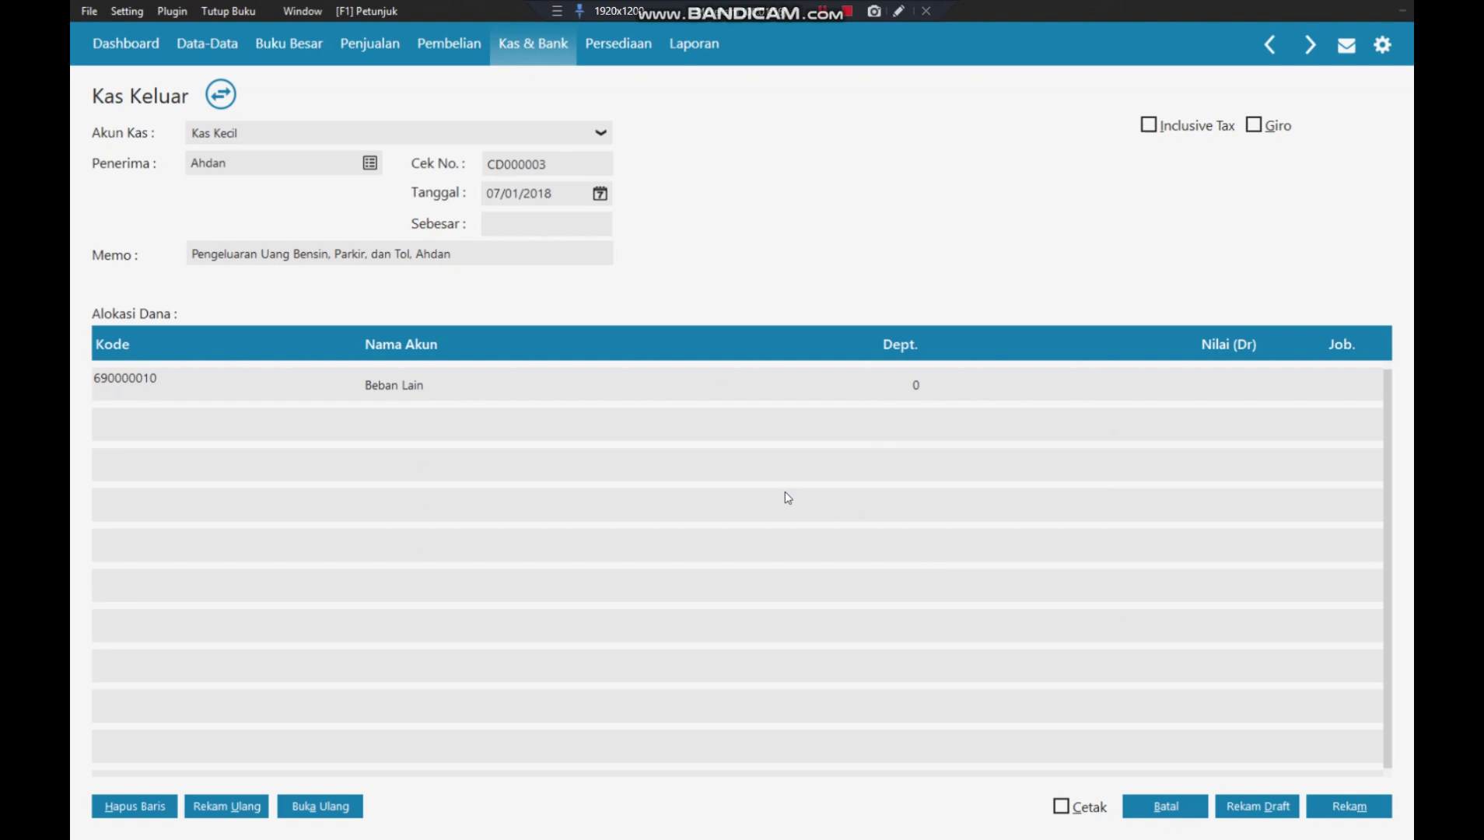
{"action": "key", "text": "Tab"}
{"action": "key", "text": "Tab"}
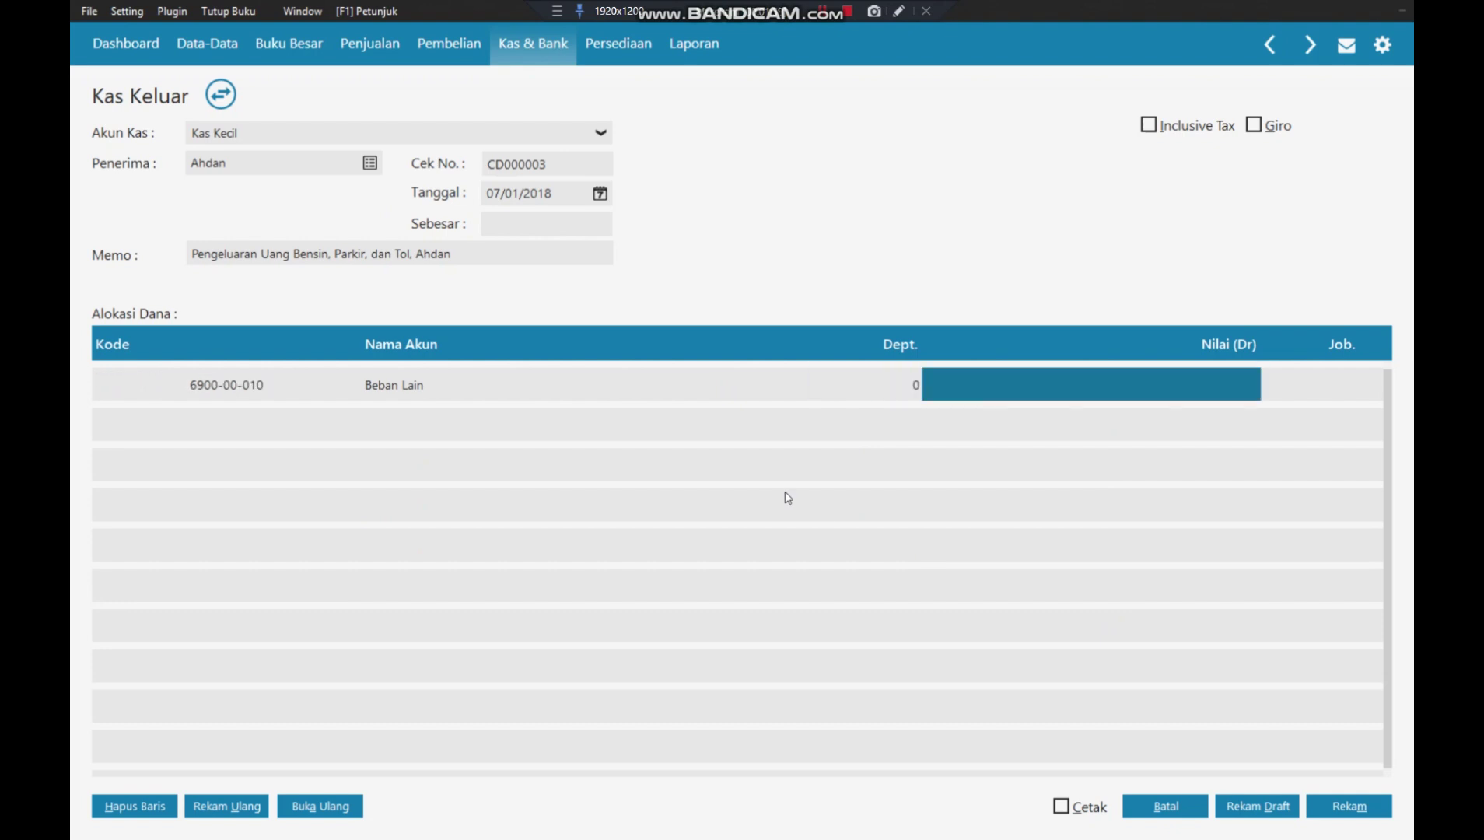
{"action": "type", "text": "100000"}
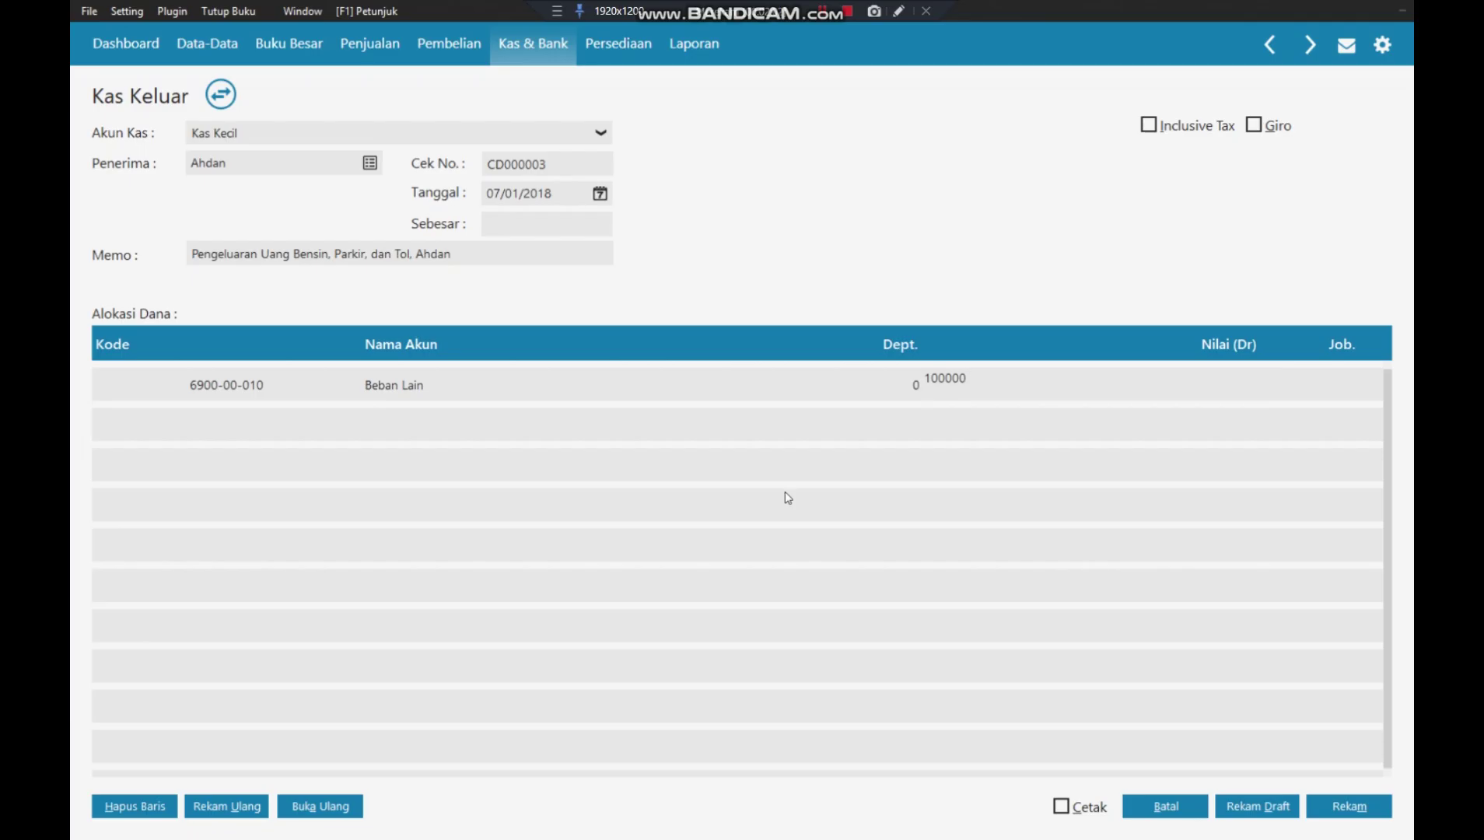
{"action": "key", "text": "Tab"}
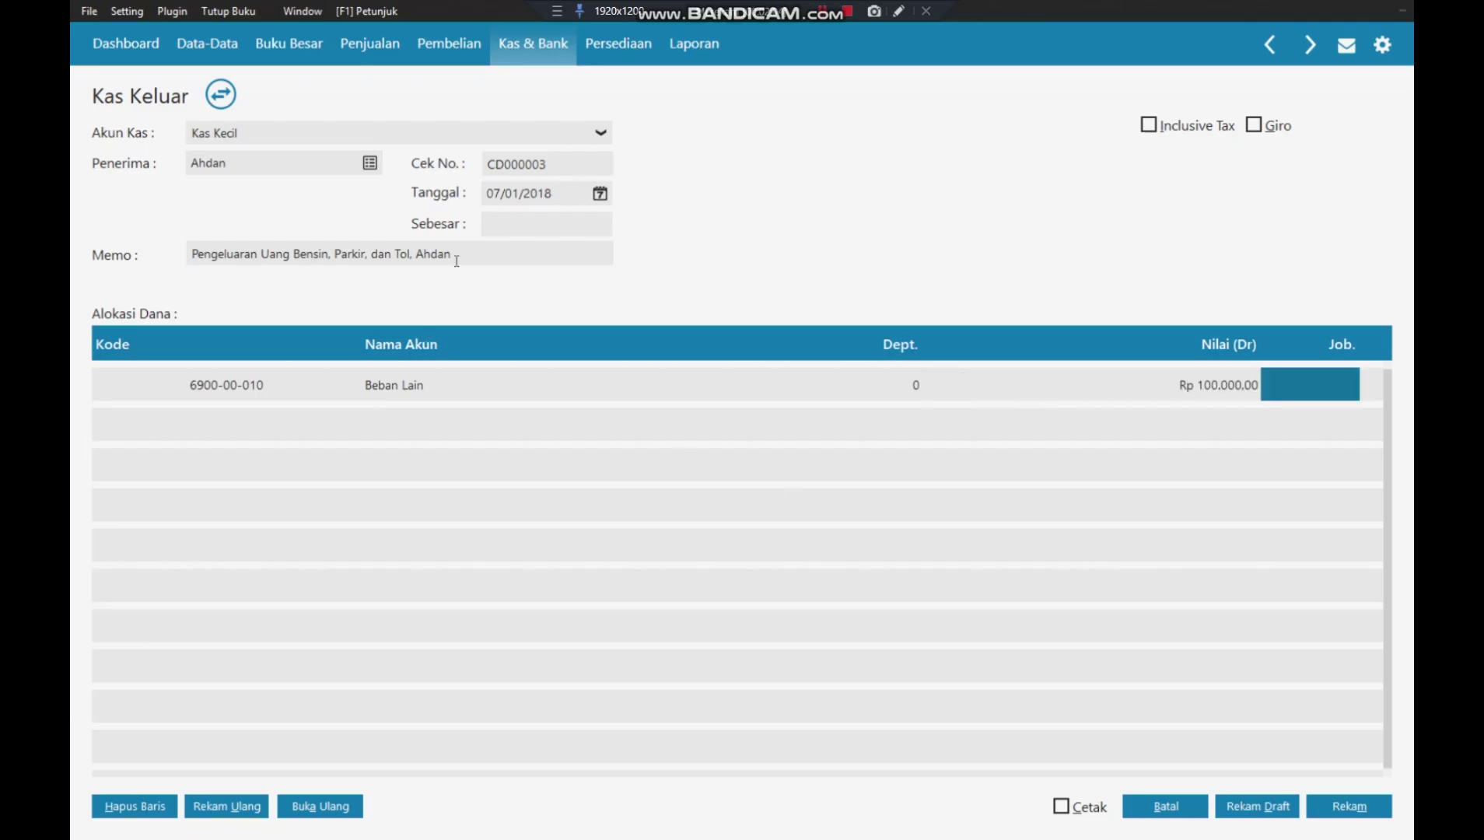
{"action": "left_click", "coordinate": [518, 226]}
{"action": "key", "text": "Tab"}
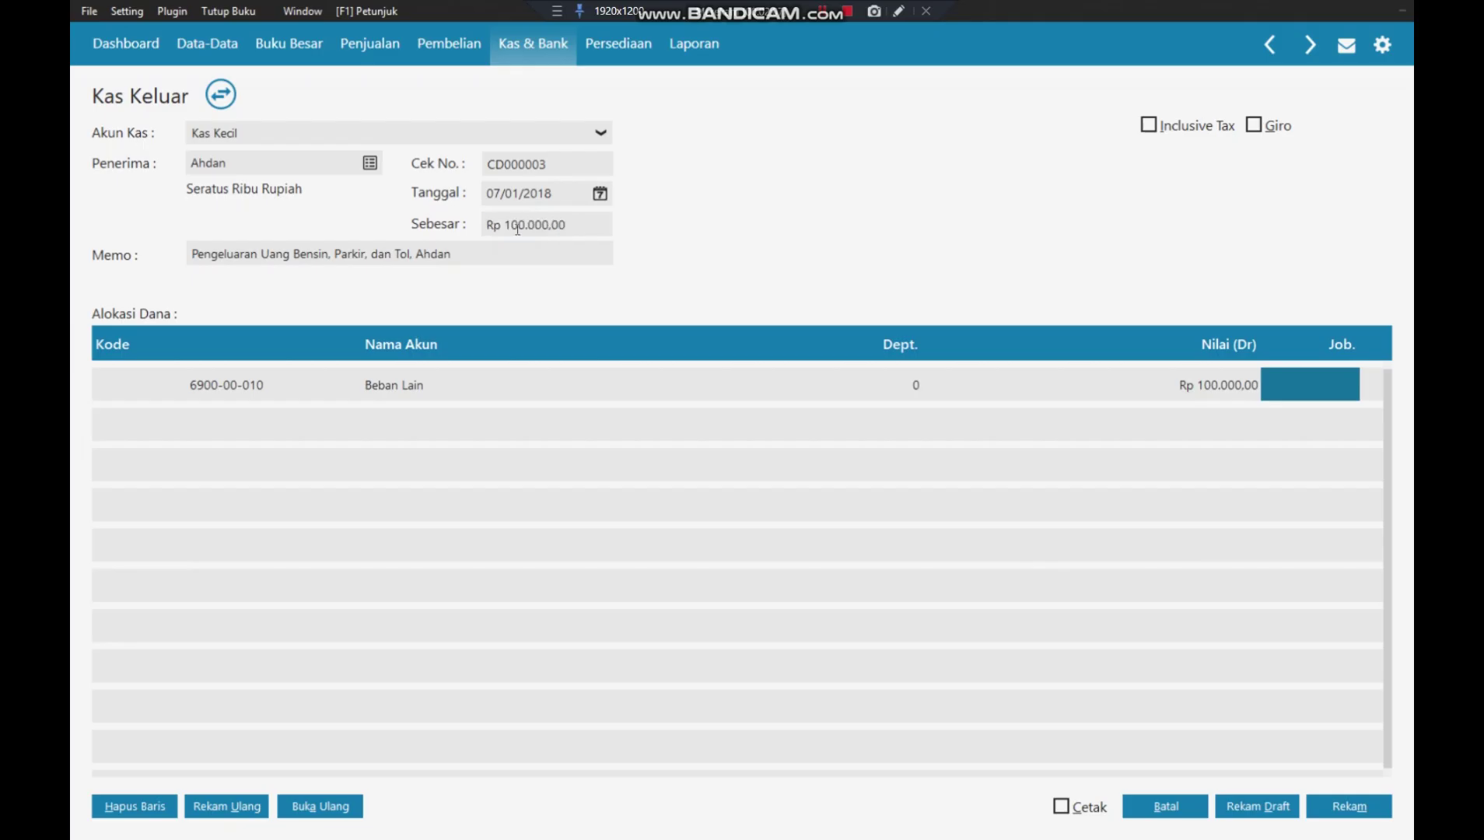
{"action": "key", "text": "Tab"}
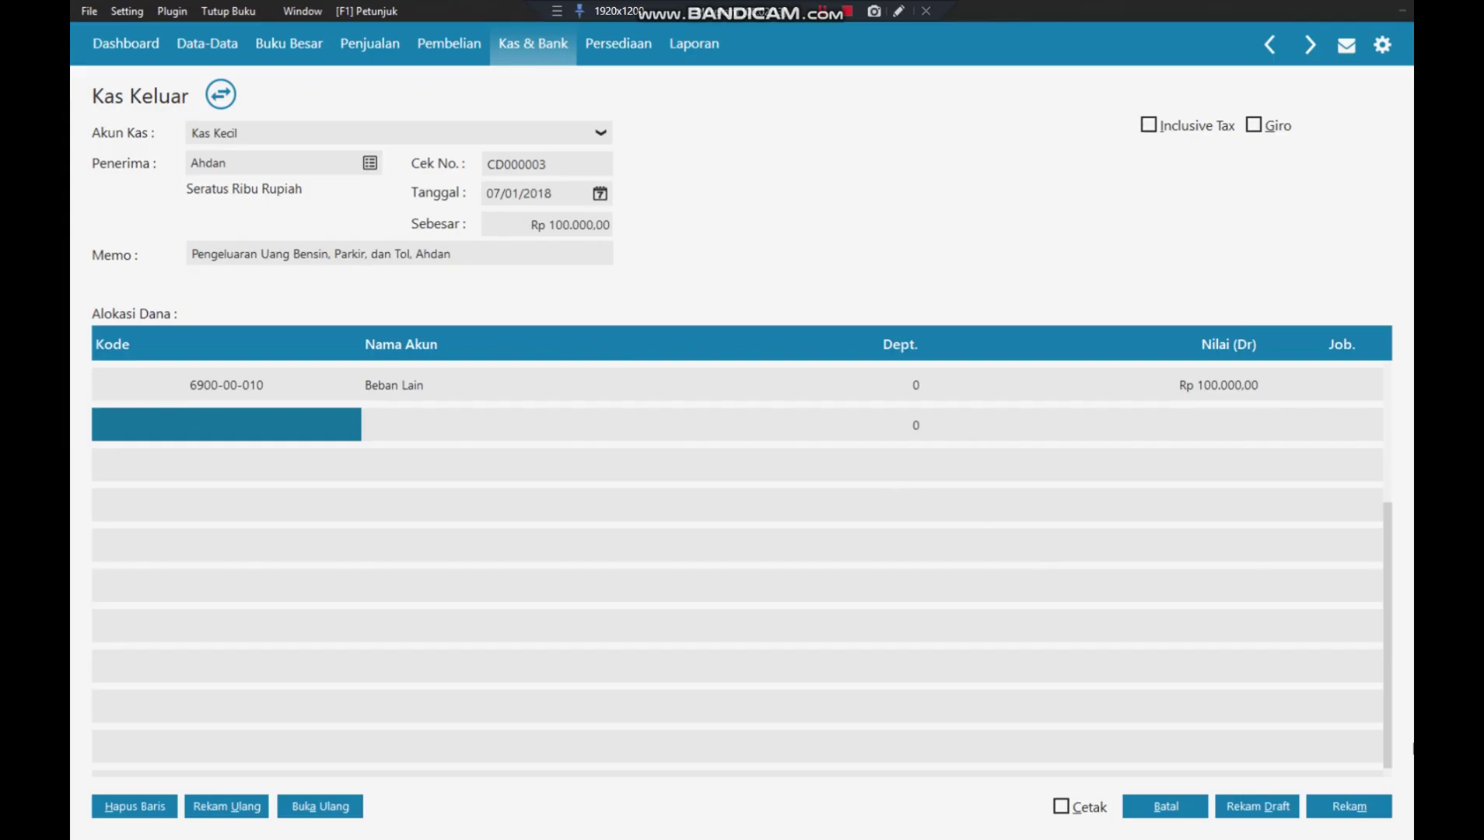
- Save cash-out CD000003, then discard the blank form and close the transaction list
{"action": "left_click", "coordinate": [1349, 806]}
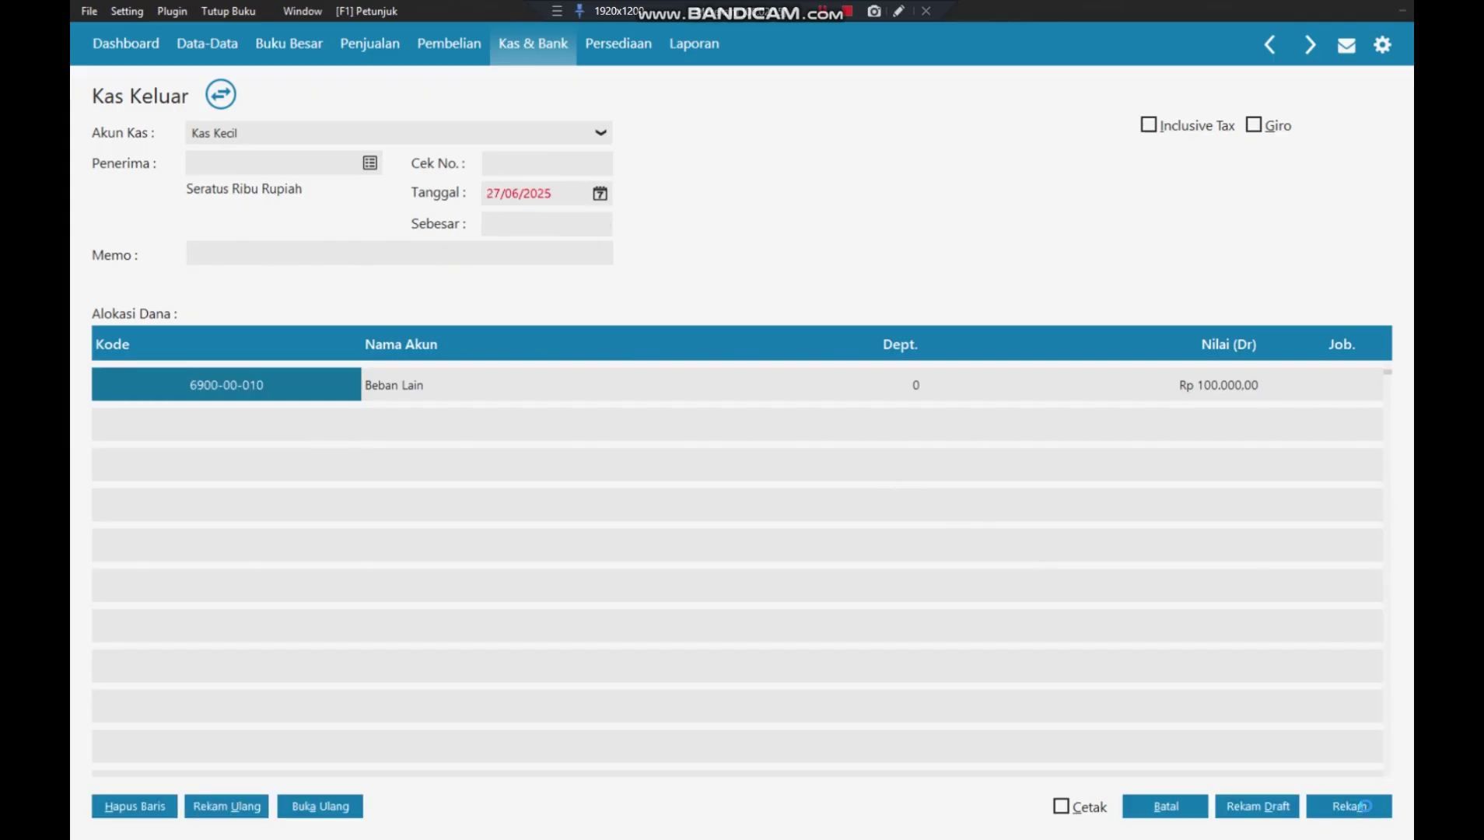
{"action": "left_click", "coordinate": [1161, 806]}
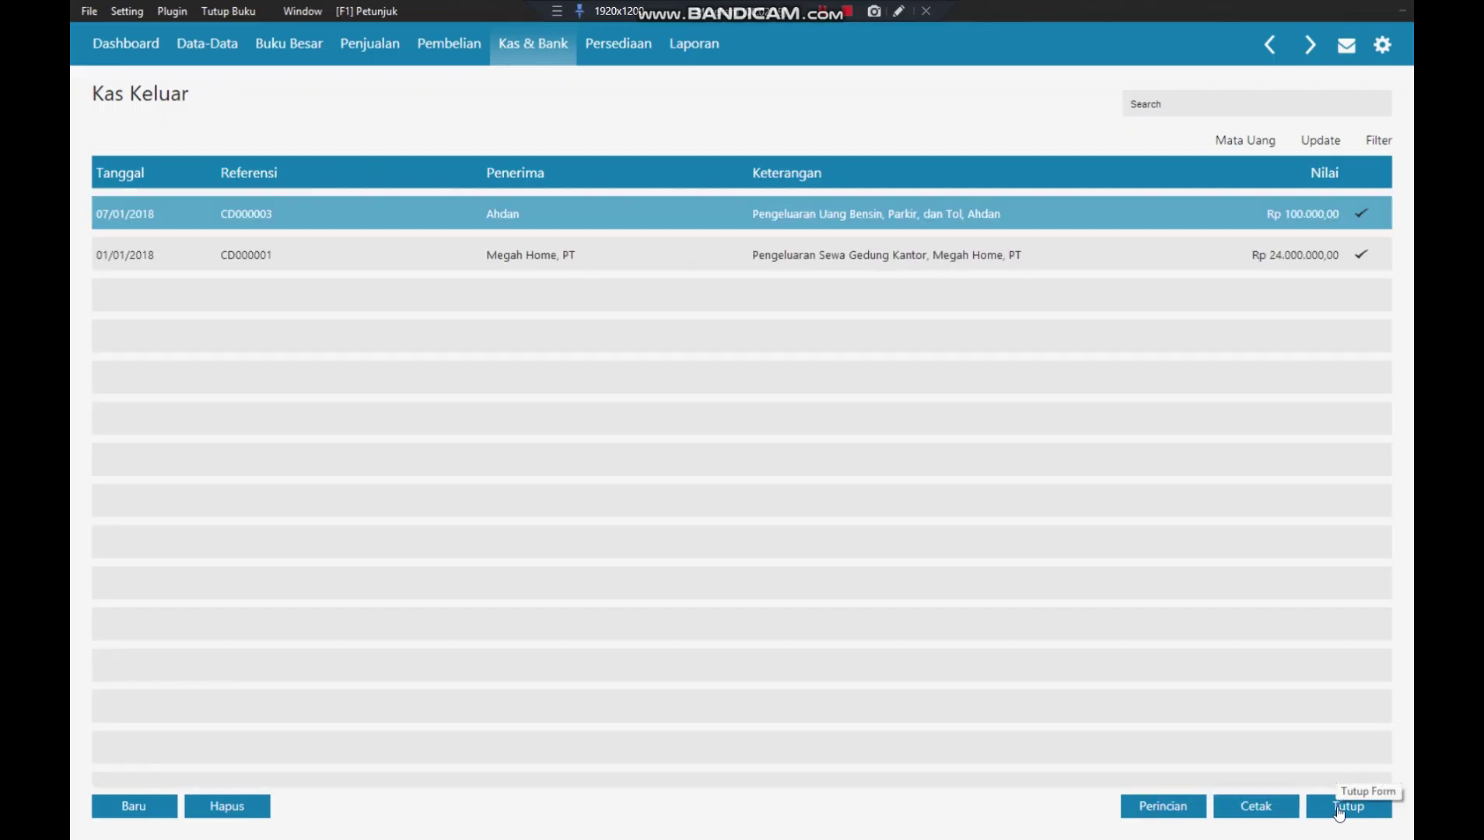
{"action": "left_click", "coordinate": [1346, 806]}
{"action": "left_click", "coordinate": [234, 11]}
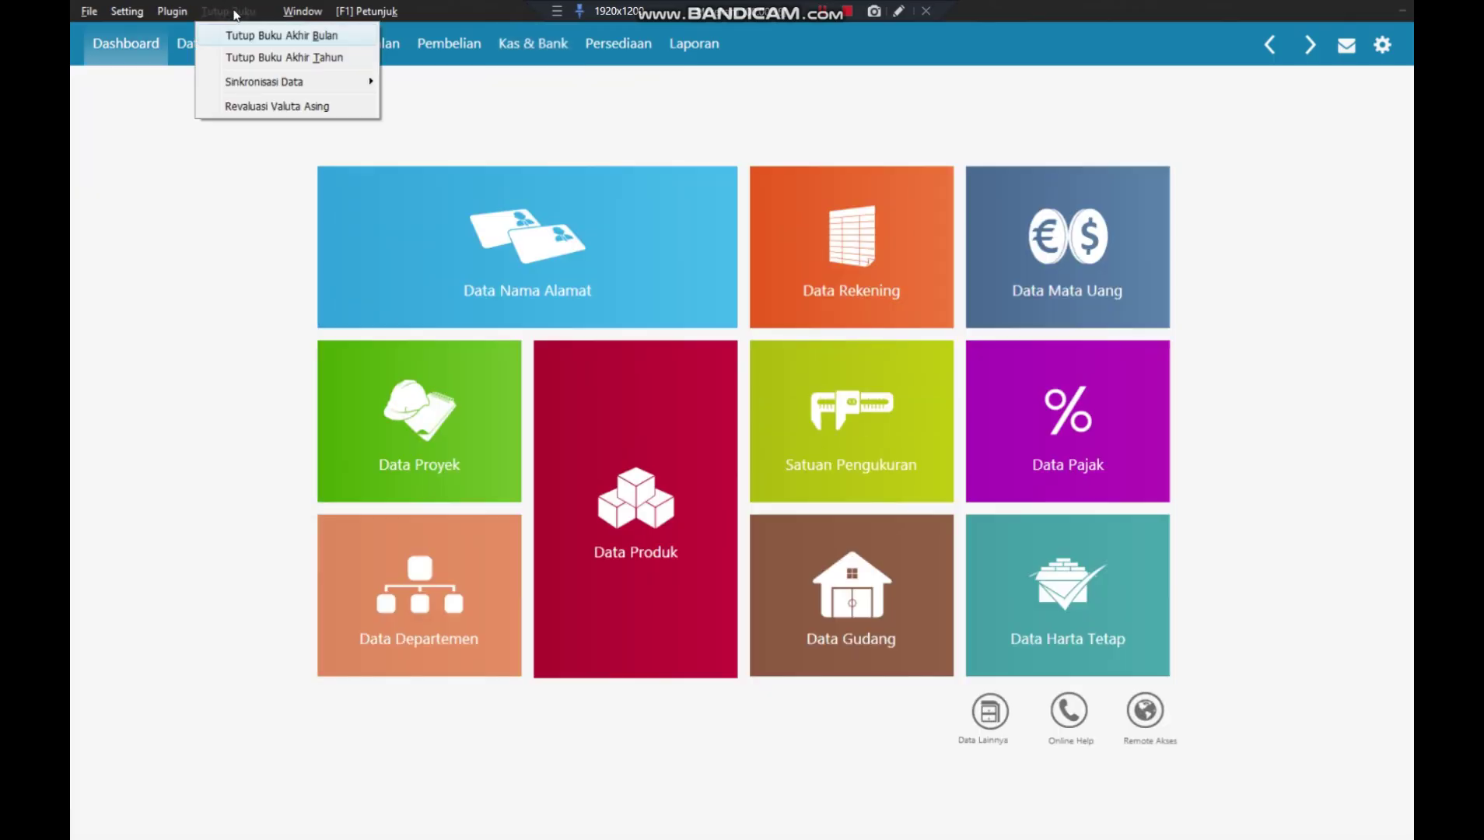
- Begin Tutup Buku Akhir Bulan, accept the backup warning, and run the automatic closing facilities
{"action": "left_click", "coordinate": [274, 35]}
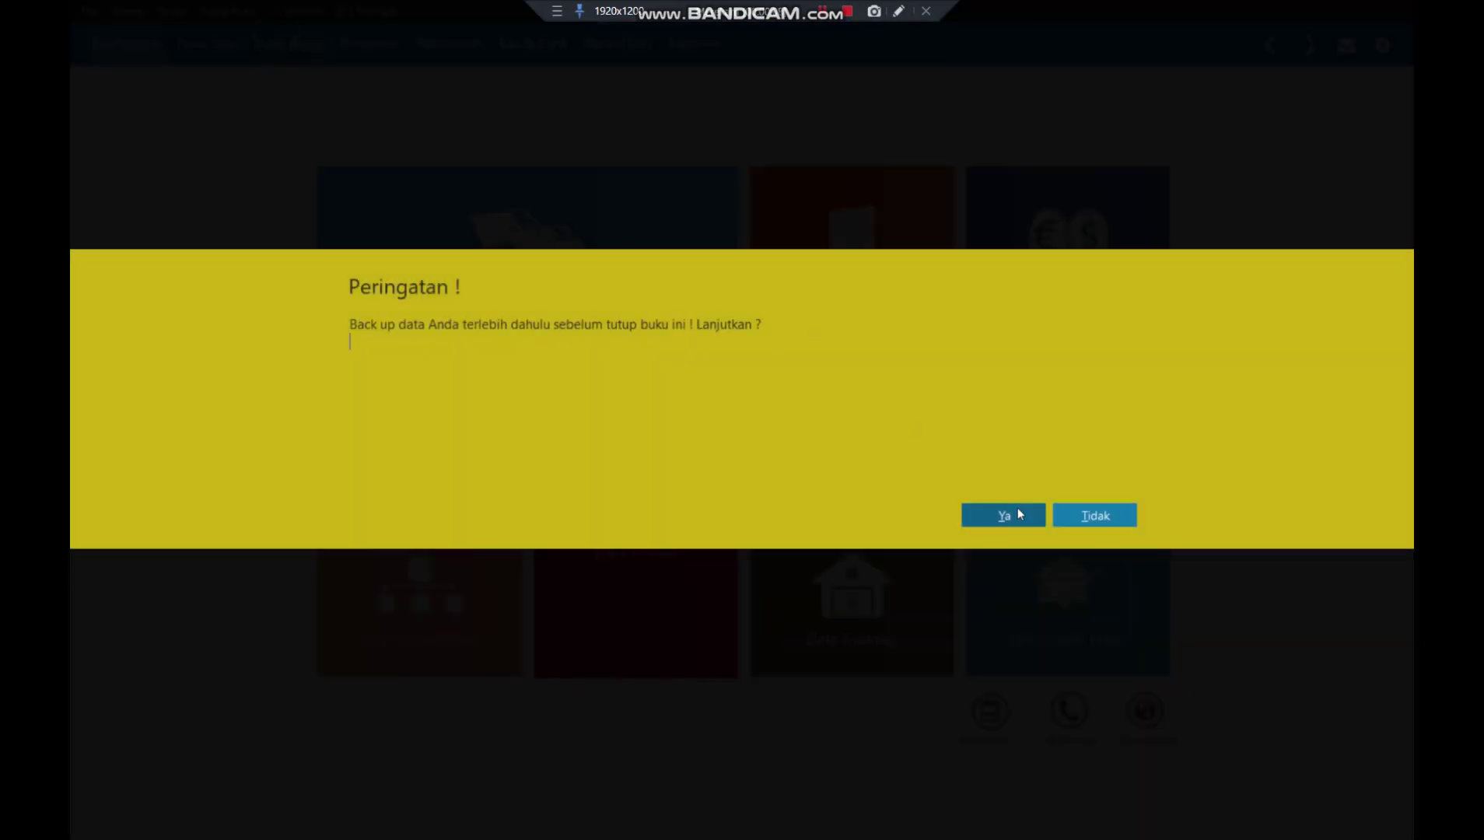
{"action": "left_click", "coordinate": [1019, 514]}
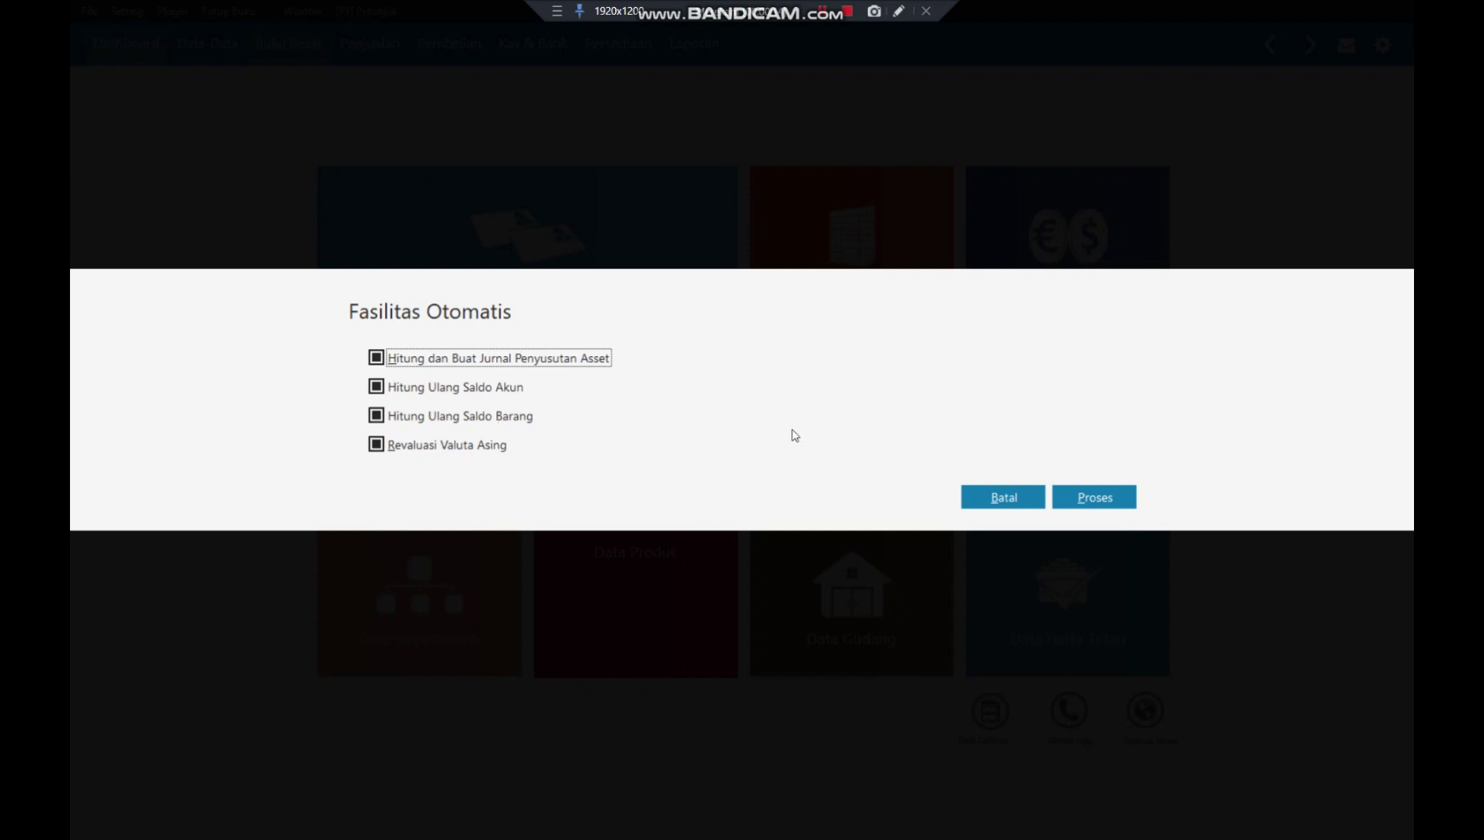
{"action": "left_click", "coordinate": [1102, 496]}
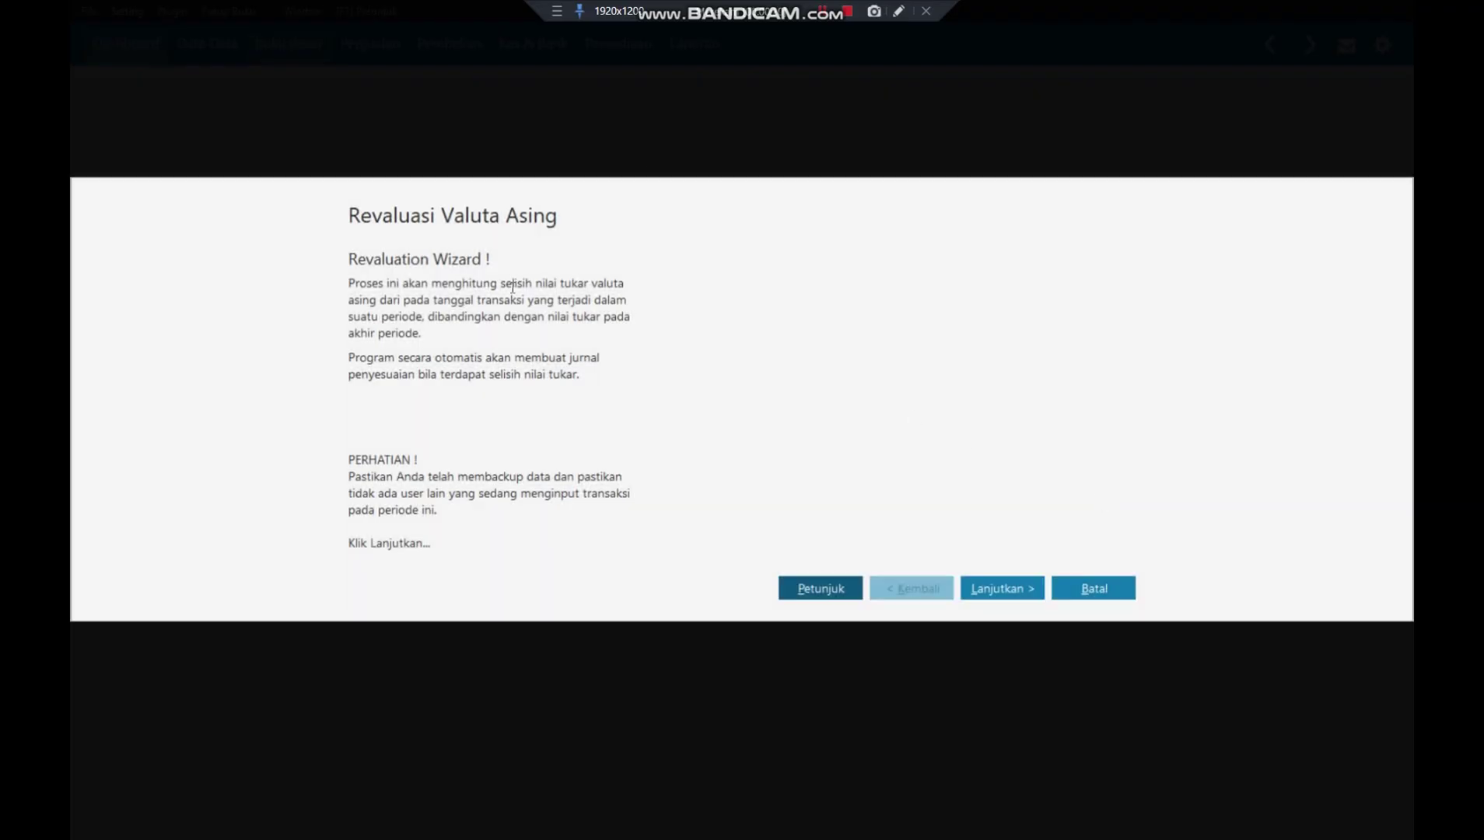
- Advance the revaluation past the intro, the USD rate 17.000,0, and the account filter
{"action": "left_click", "coordinate": [994, 588]}
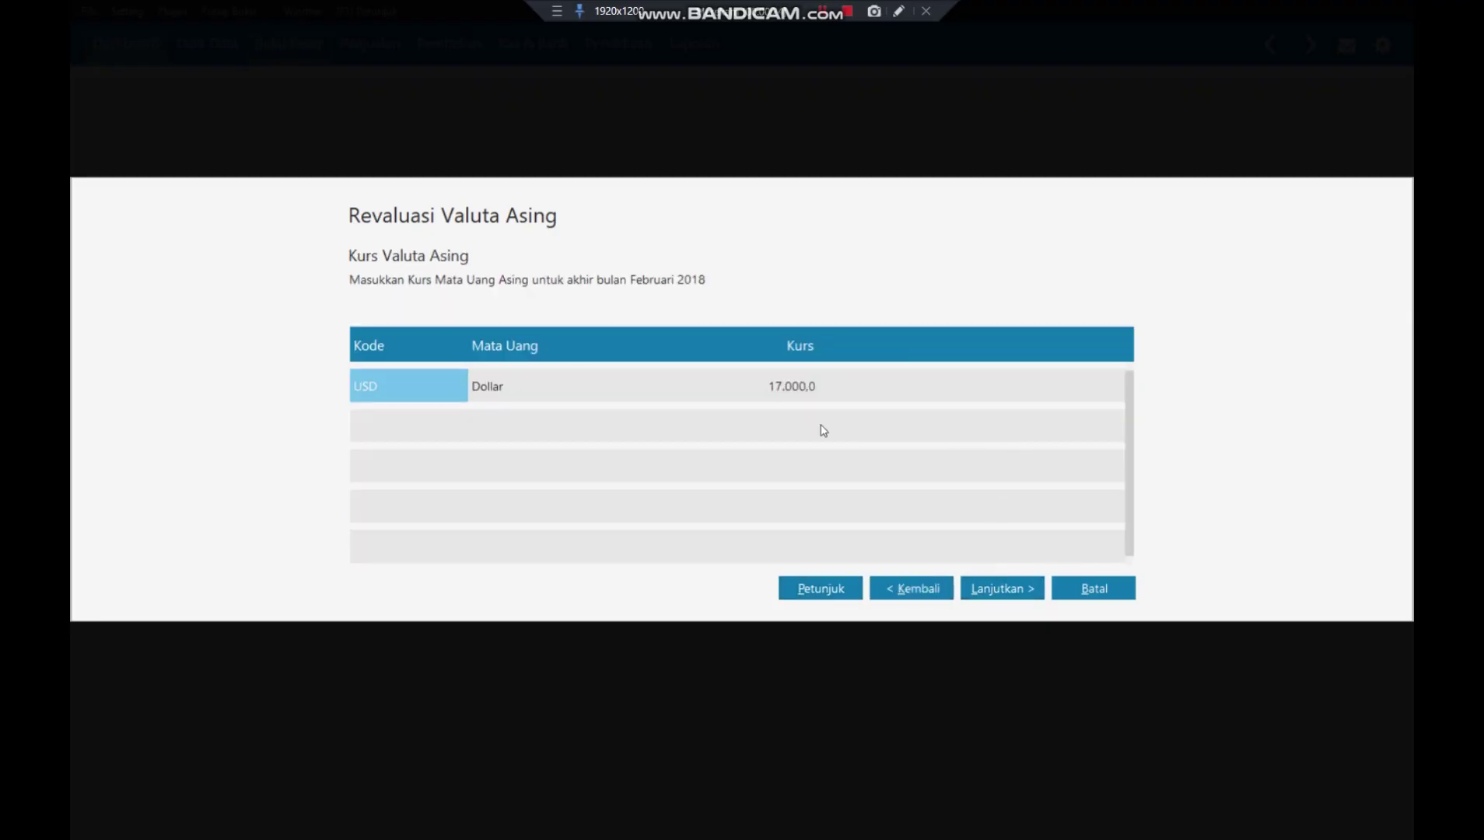
{"action": "left_click", "coordinate": [986, 589]}
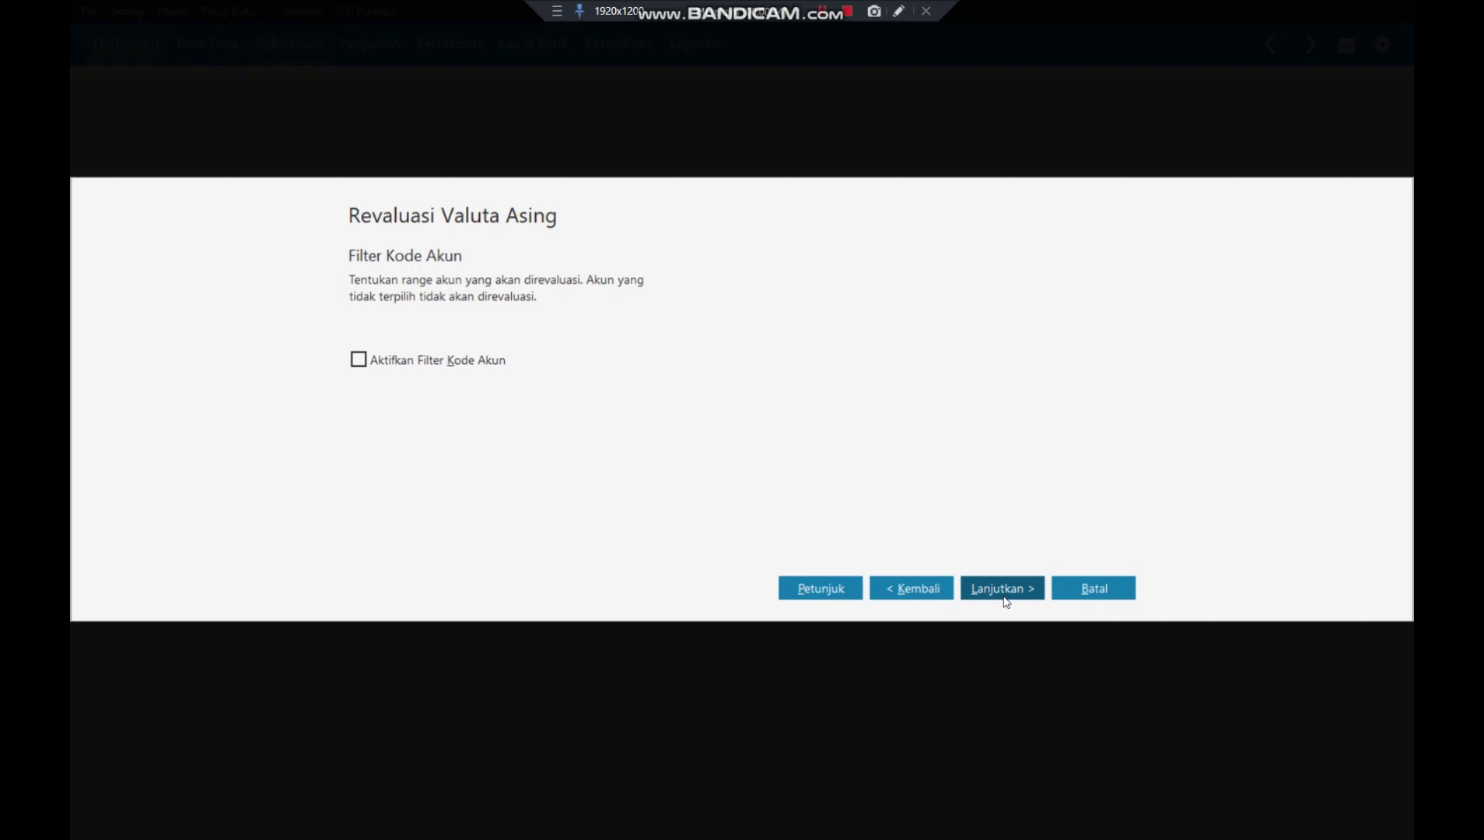
{"action": "left_click", "coordinate": [1001, 589]}
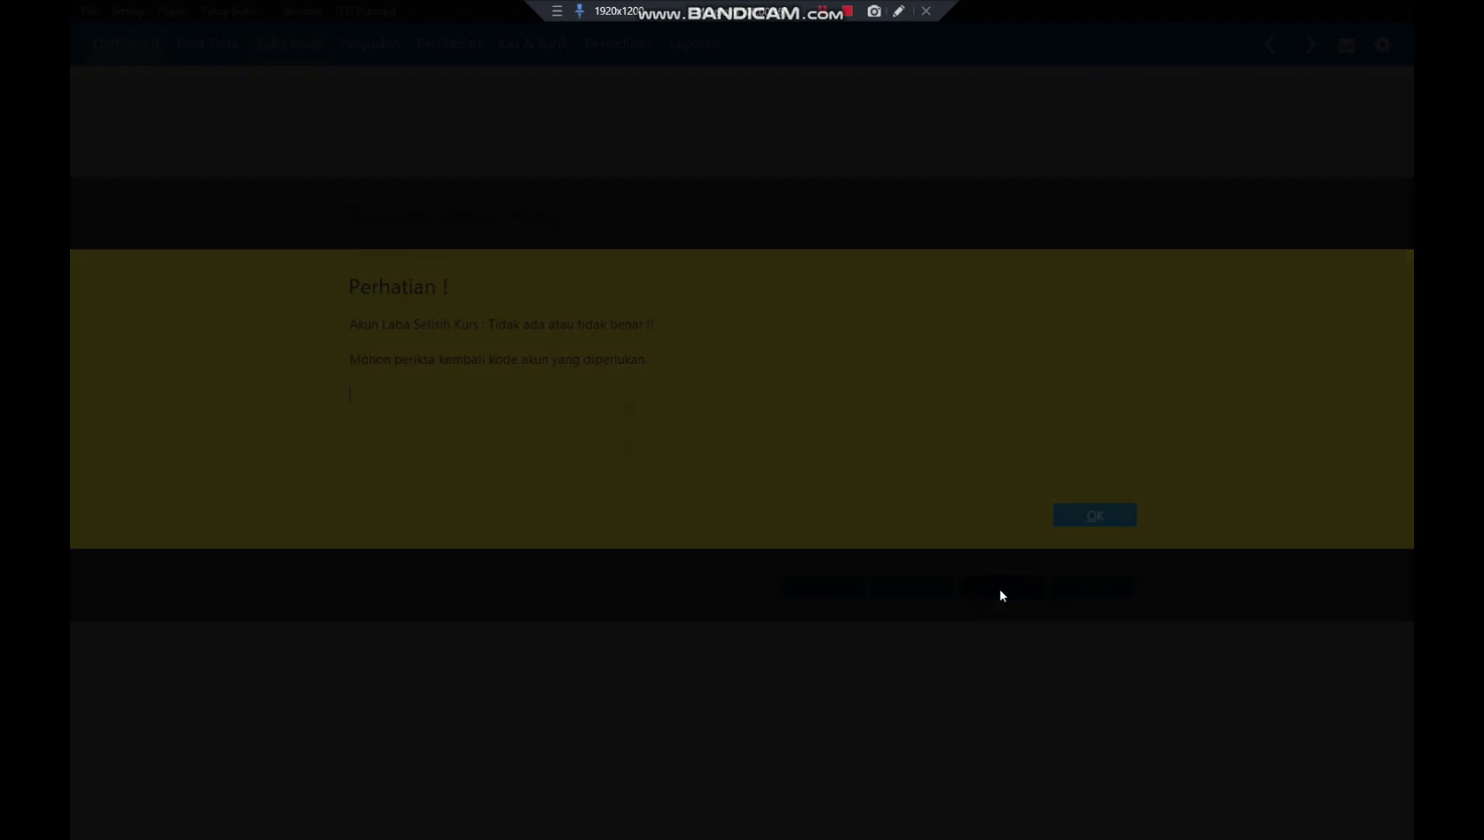
- Dismiss the missing-account warning and find 810000010 Laba (Rugi) Selisih Kurs by searching LABA RUGI
{"action": "left_click", "coordinate": [1111, 526]}
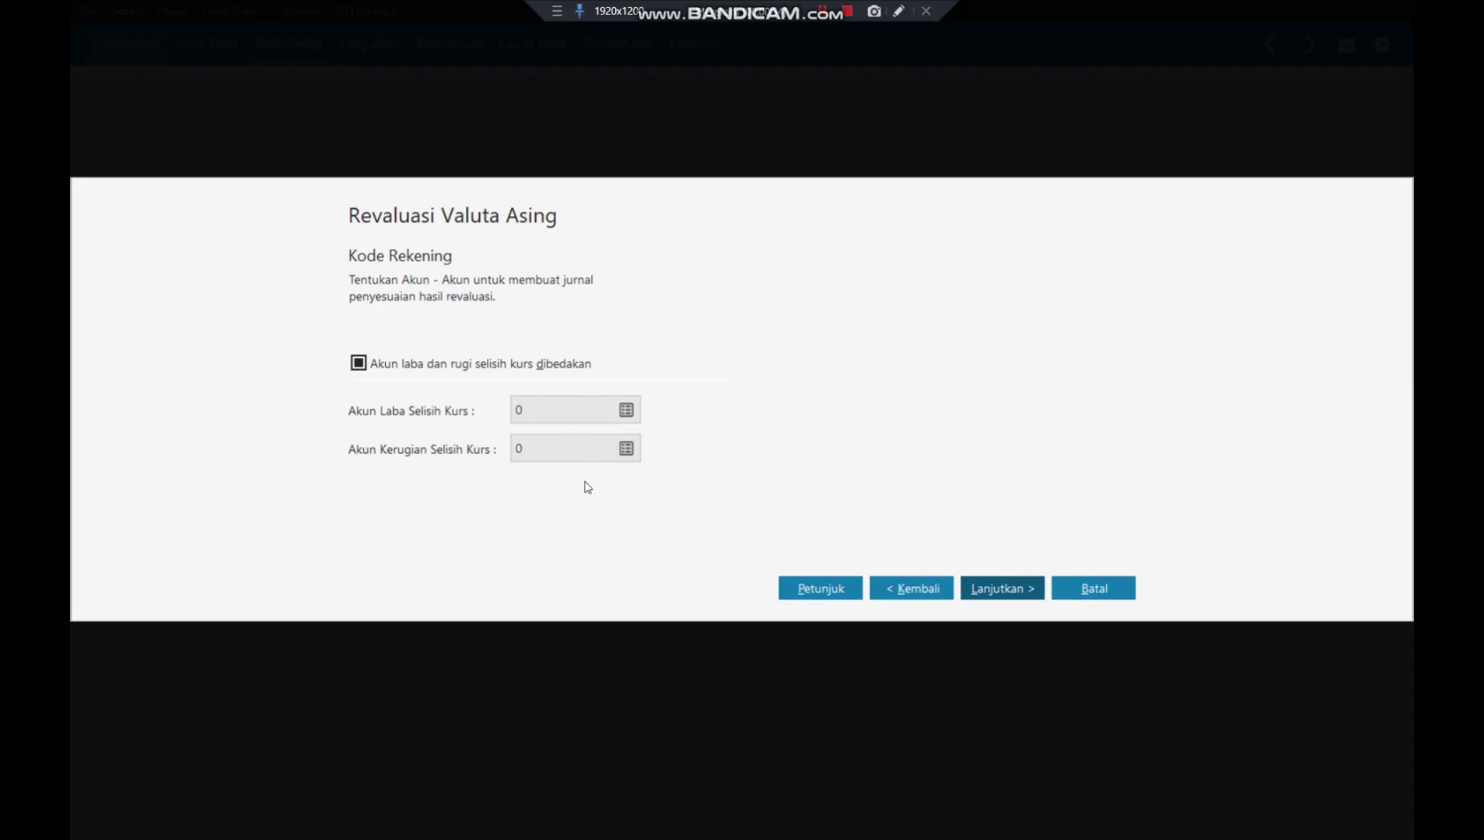
{"action": "left_click", "coordinate": [626, 409]}
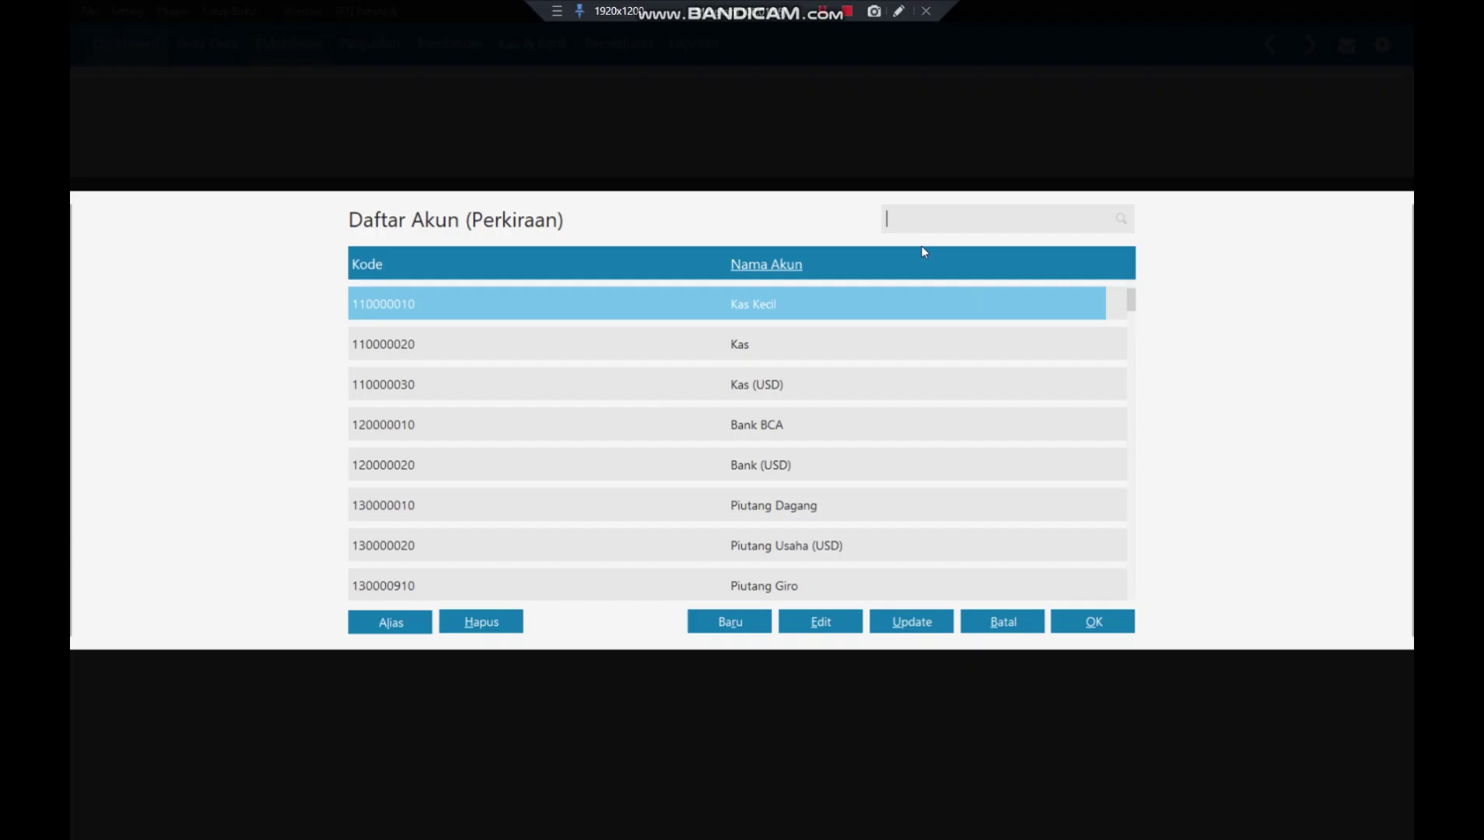
{"action": "type", "text": "L"}
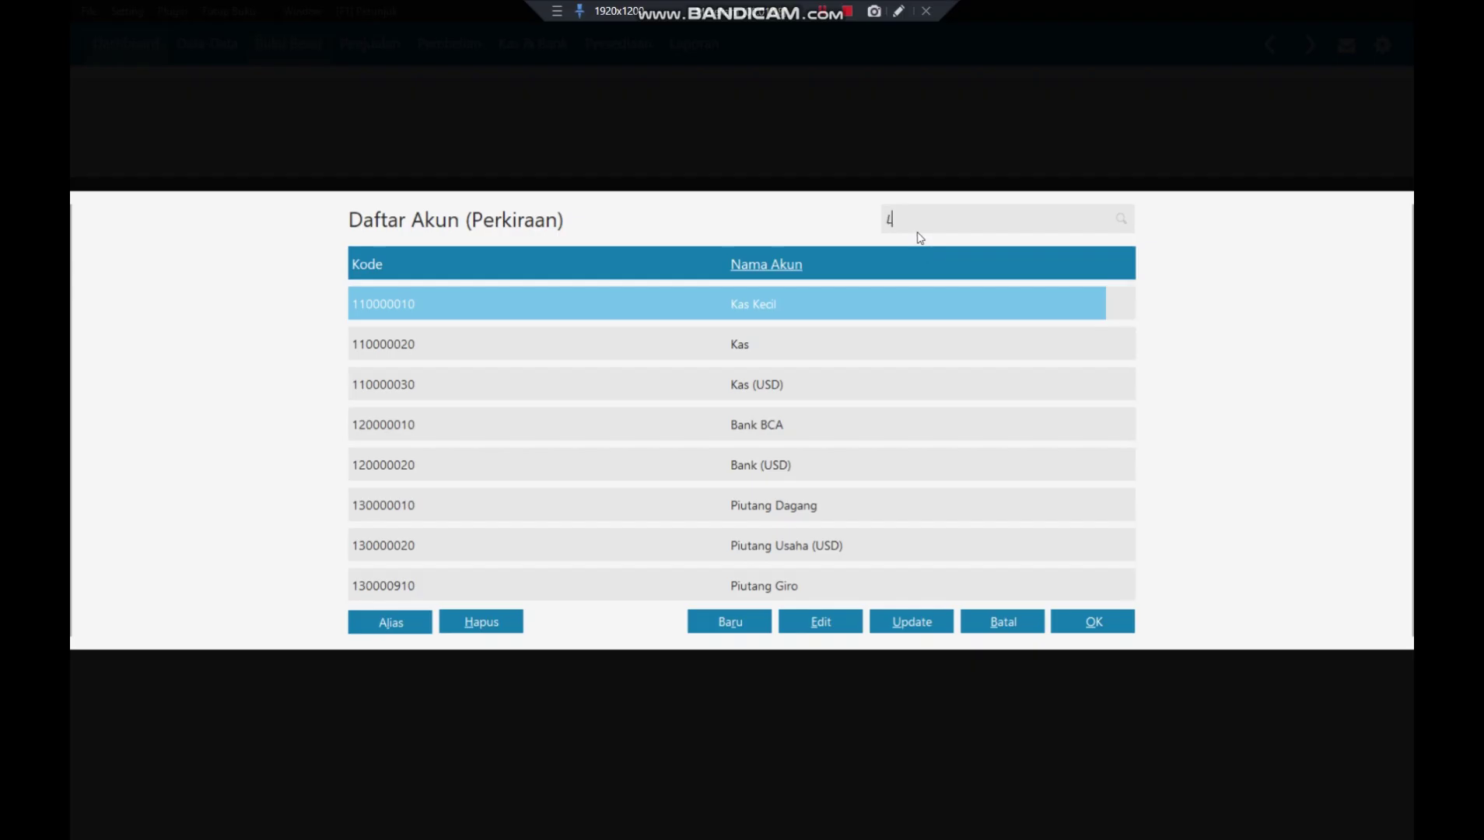
{"action": "type", "text": "ABA"}
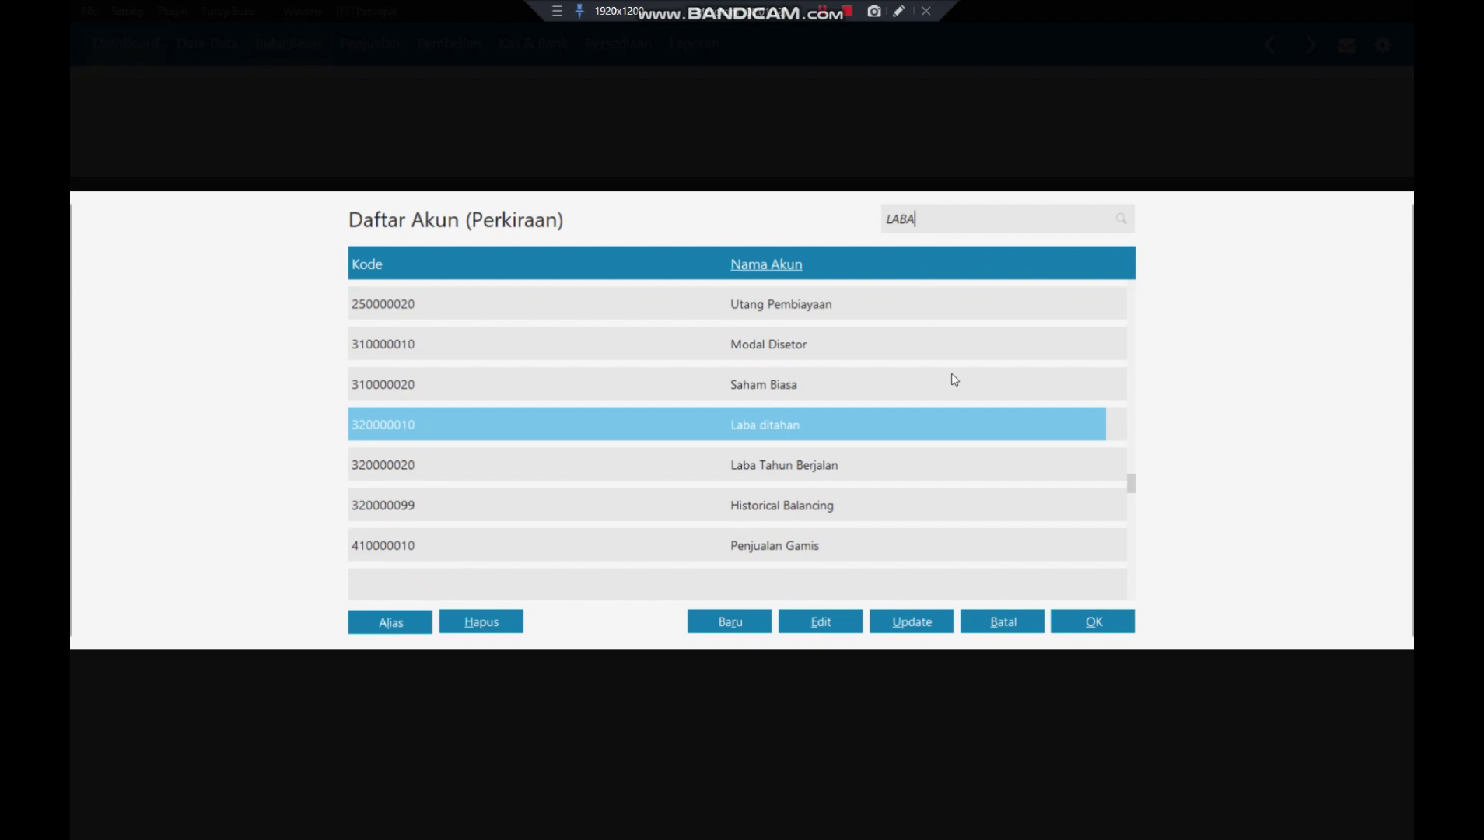
{"action": "scroll", "coordinate": [951, 375], "scroll_direction": "up", "scroll_amount": 5}
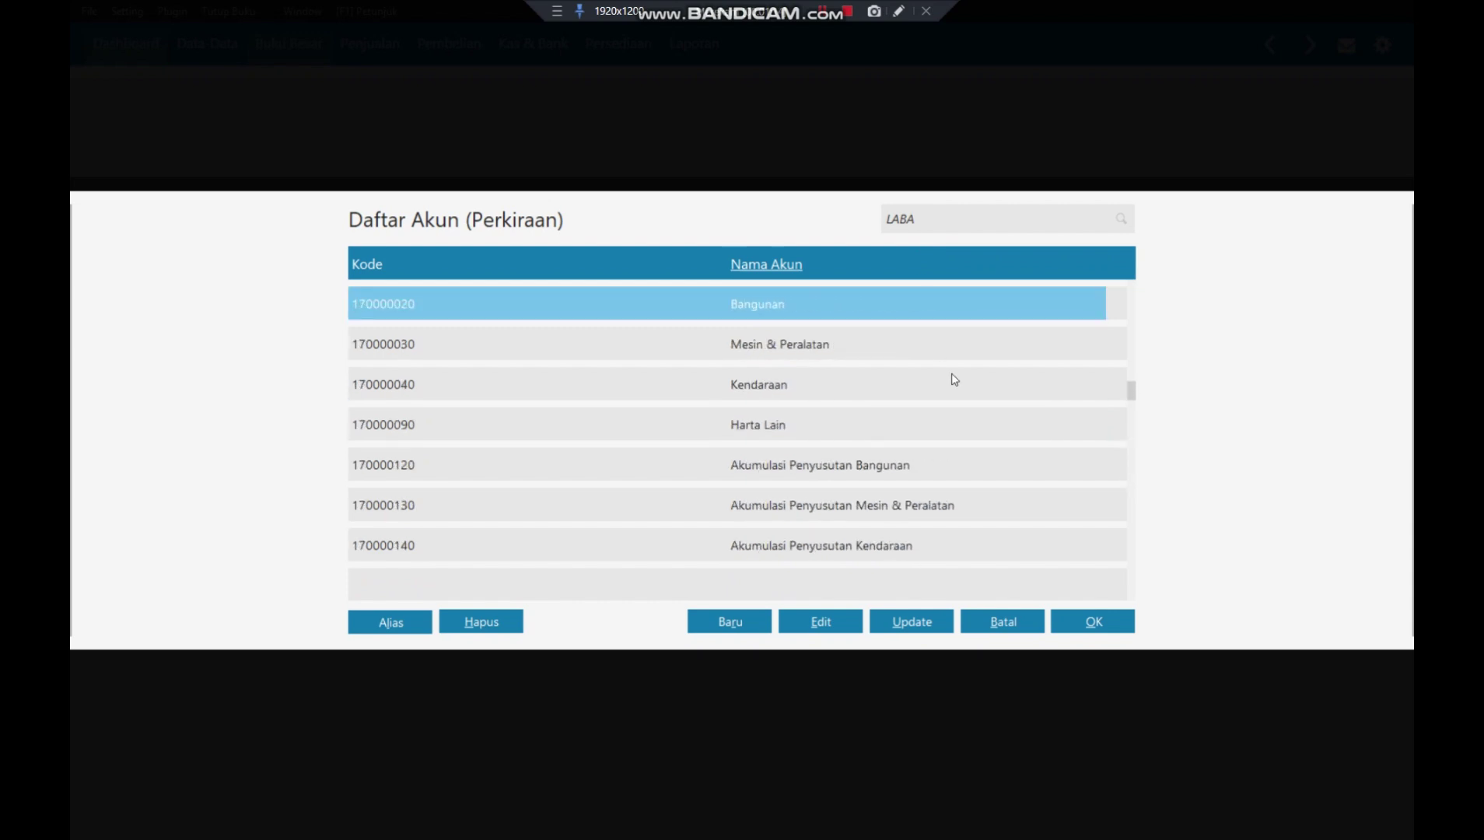
{"action": "type", "text": "R"}
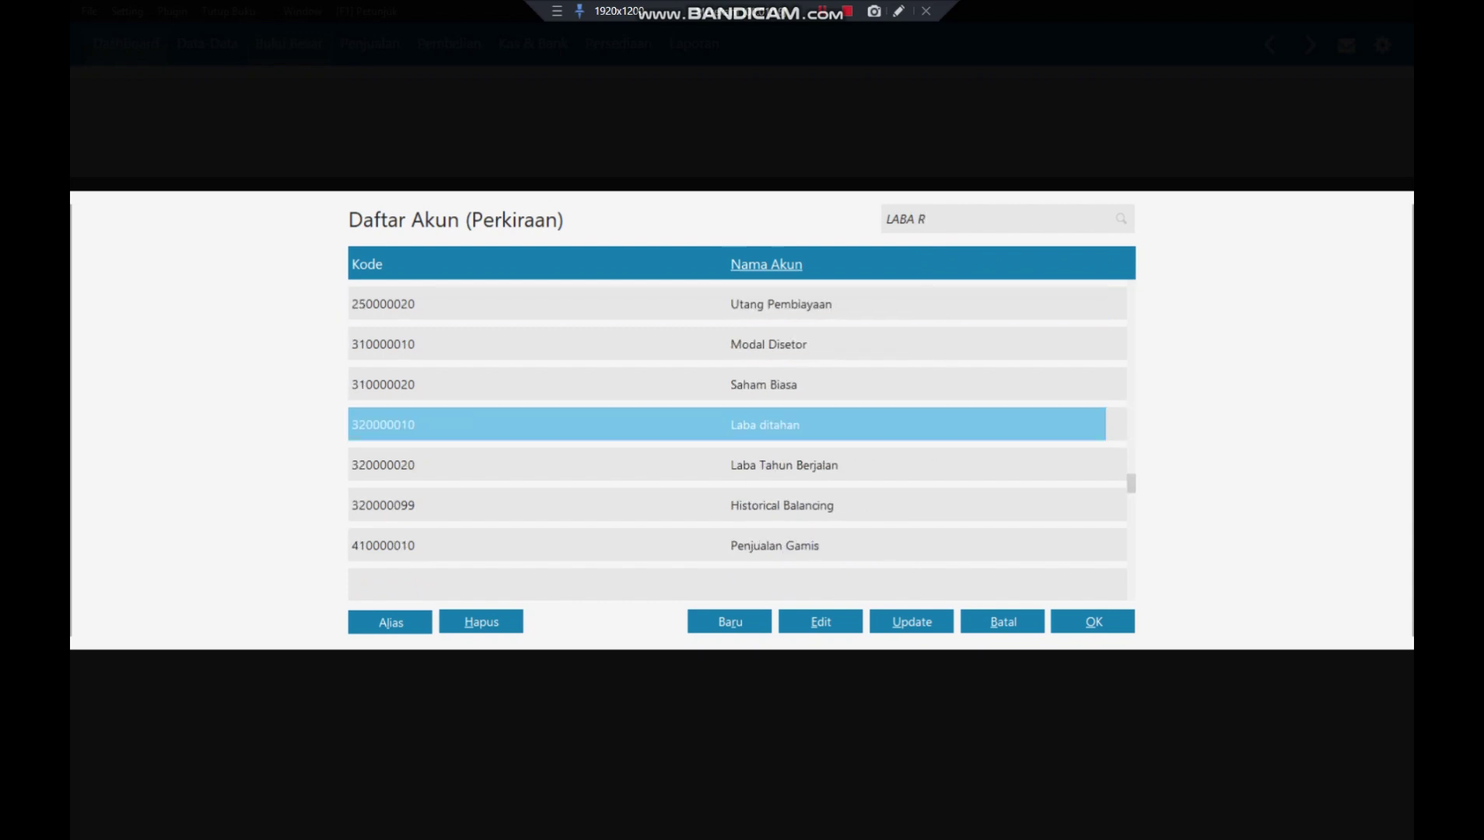
{"action": "type", "text": "UGI"}
{"action": "scroll", "coordinate": [944, 525], "scroll_direction": "down", "scroll_amount": 10}
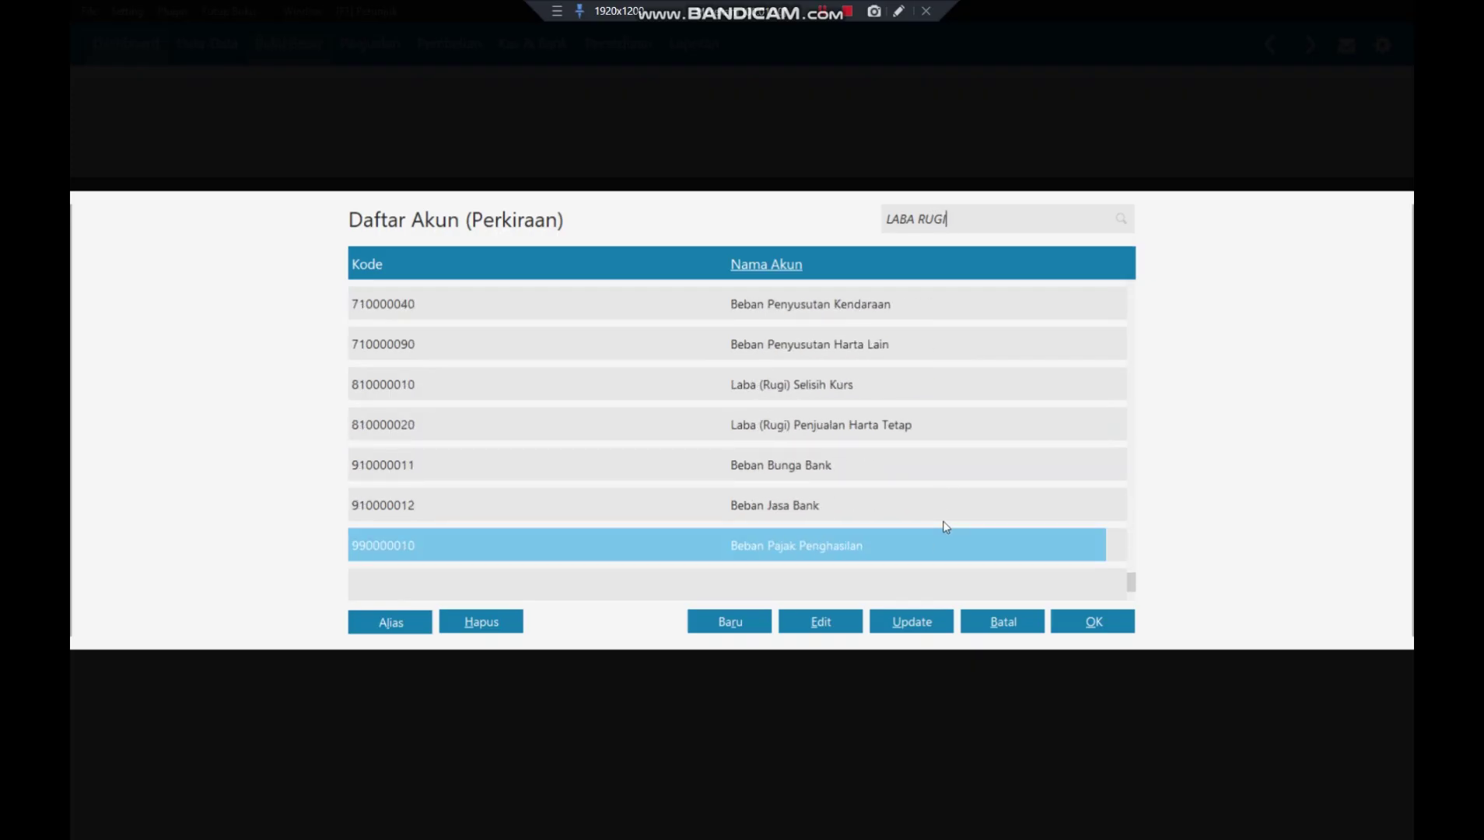
{"action": "left_click", "coordinate": [872, 387]}
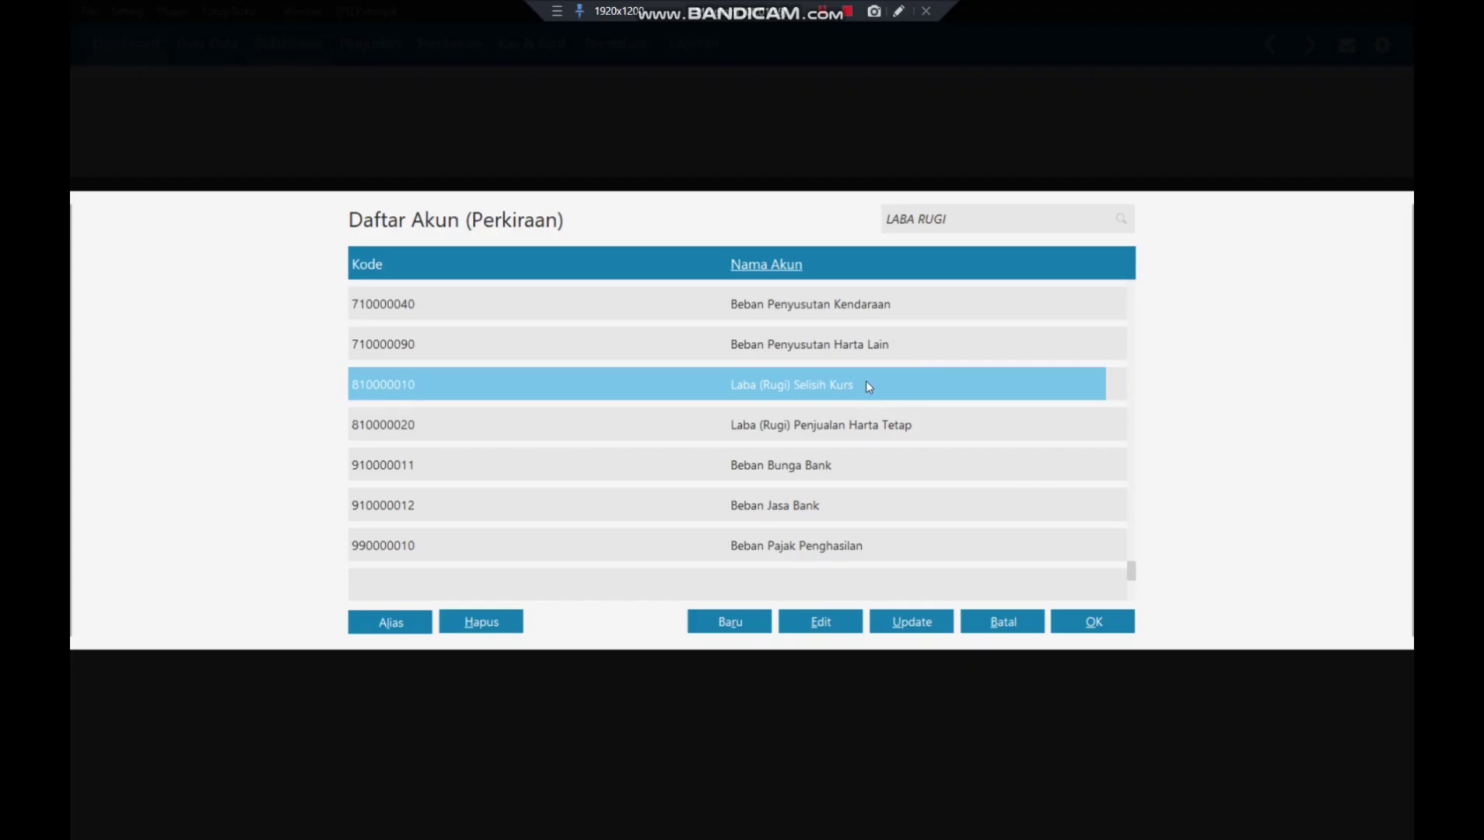
- Confirm 810000010 as the exchange gain account and assign it as the loss account too
{"action": "left_click", "coordinate": [1095, 622]}
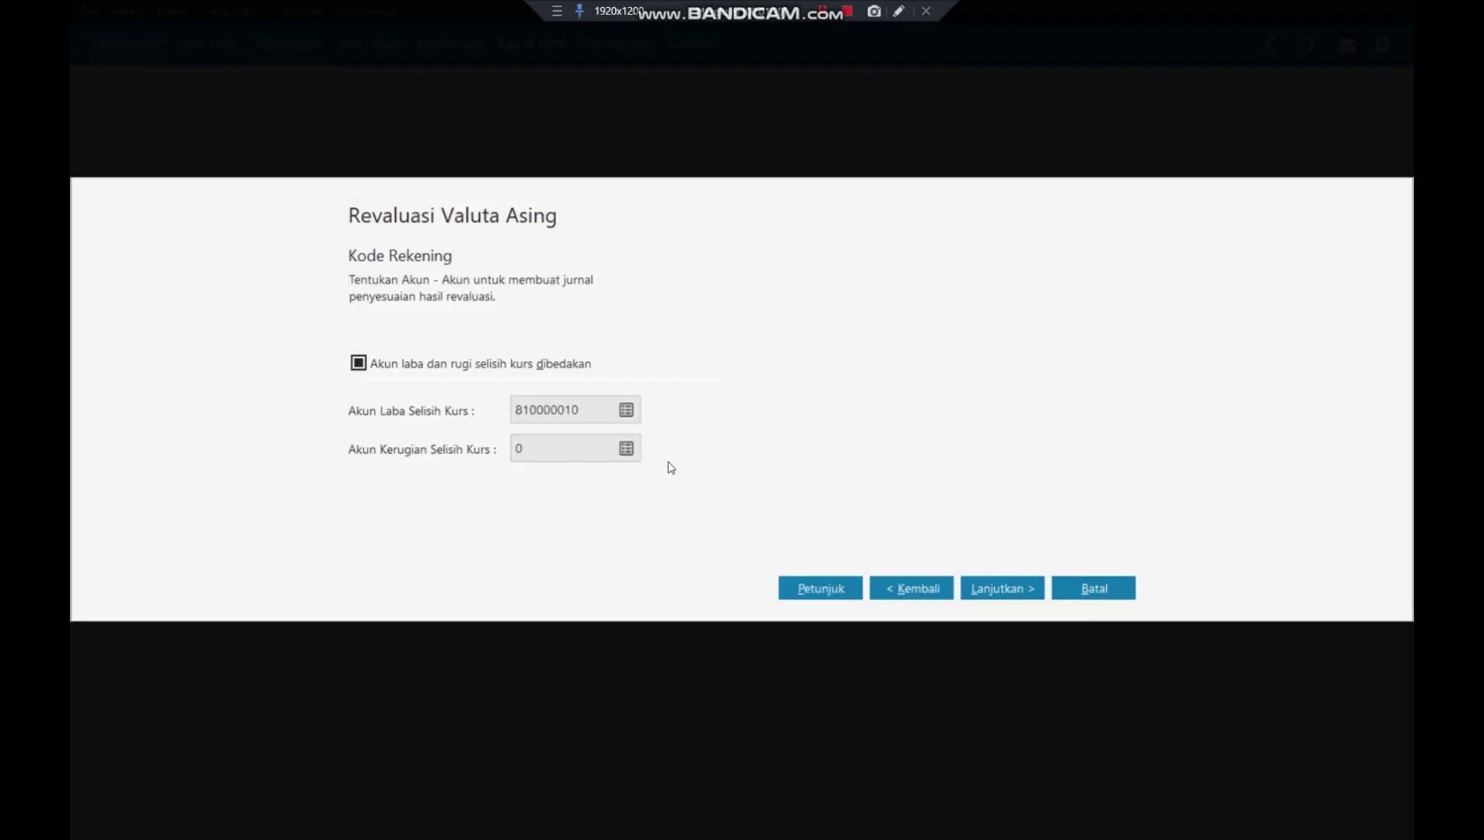
{"action": "left_click", "coordinate": [627, 450]}
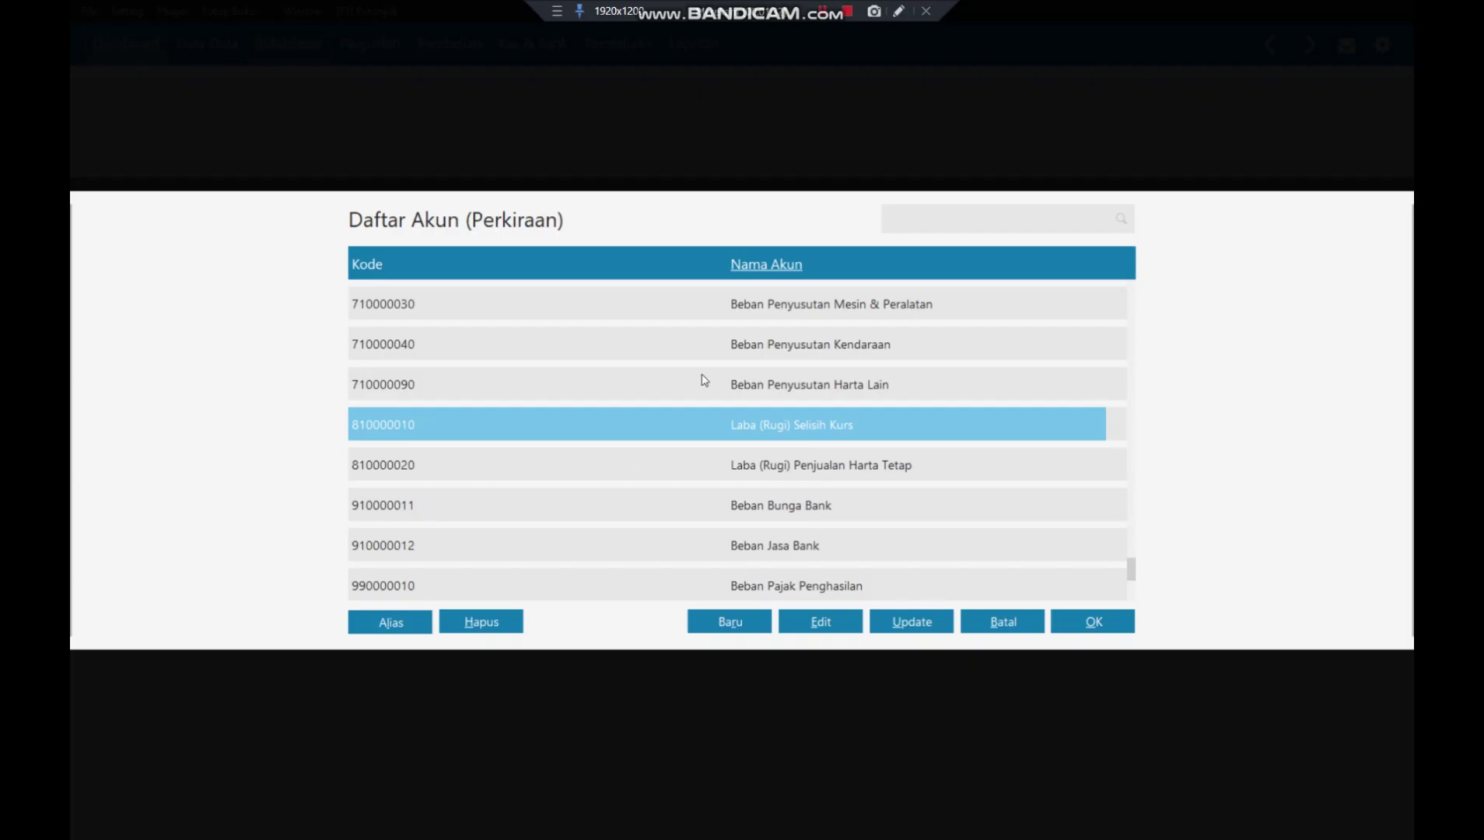
{"action": "left_click", "coordinate": [1120, 620]}
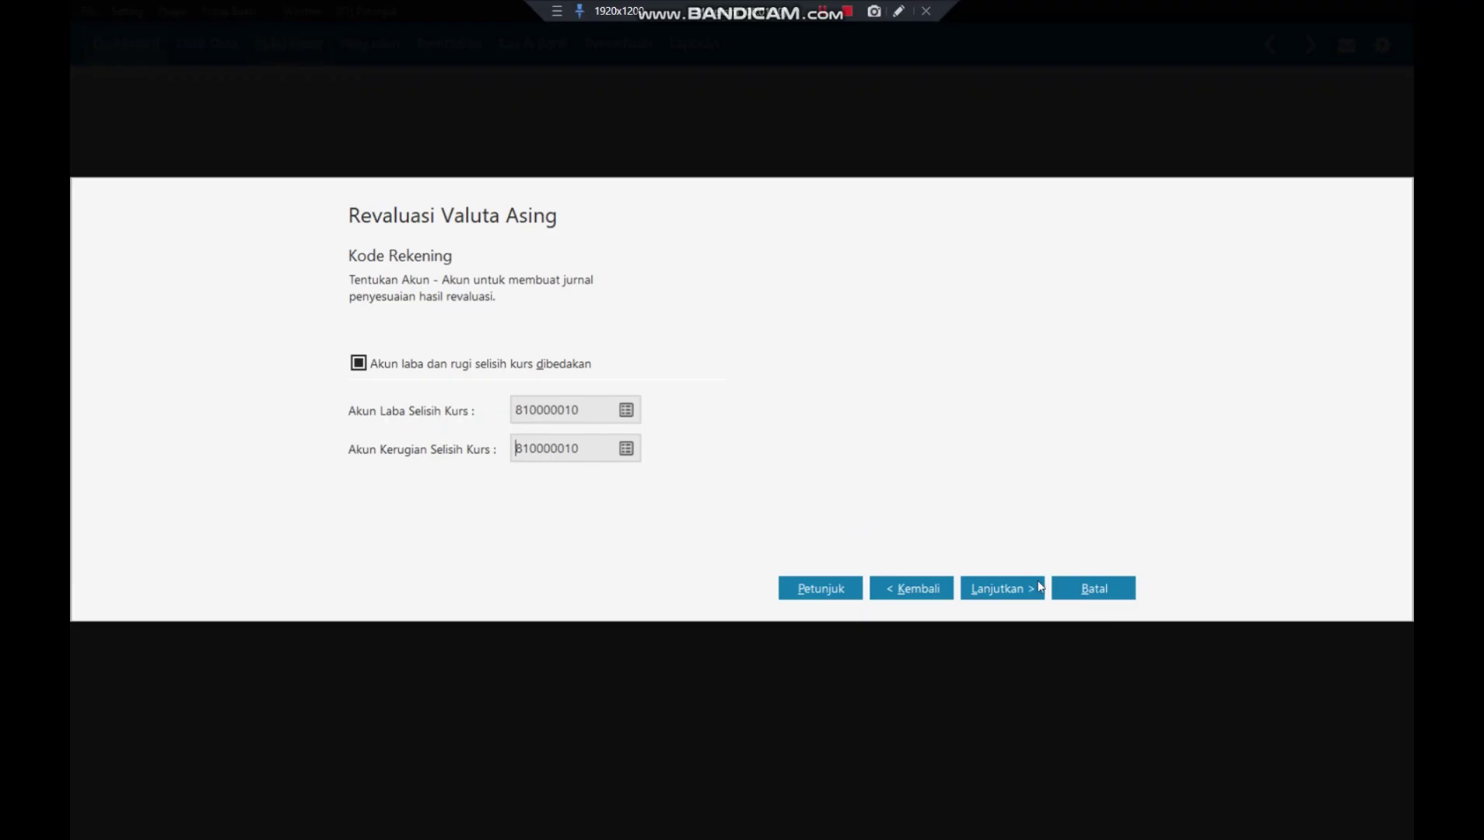
- Run the currency revaluation and approve account balance recalculation for Februari and Maret 2018
{"action": "left_click", "coordinate": [1012, 596]}
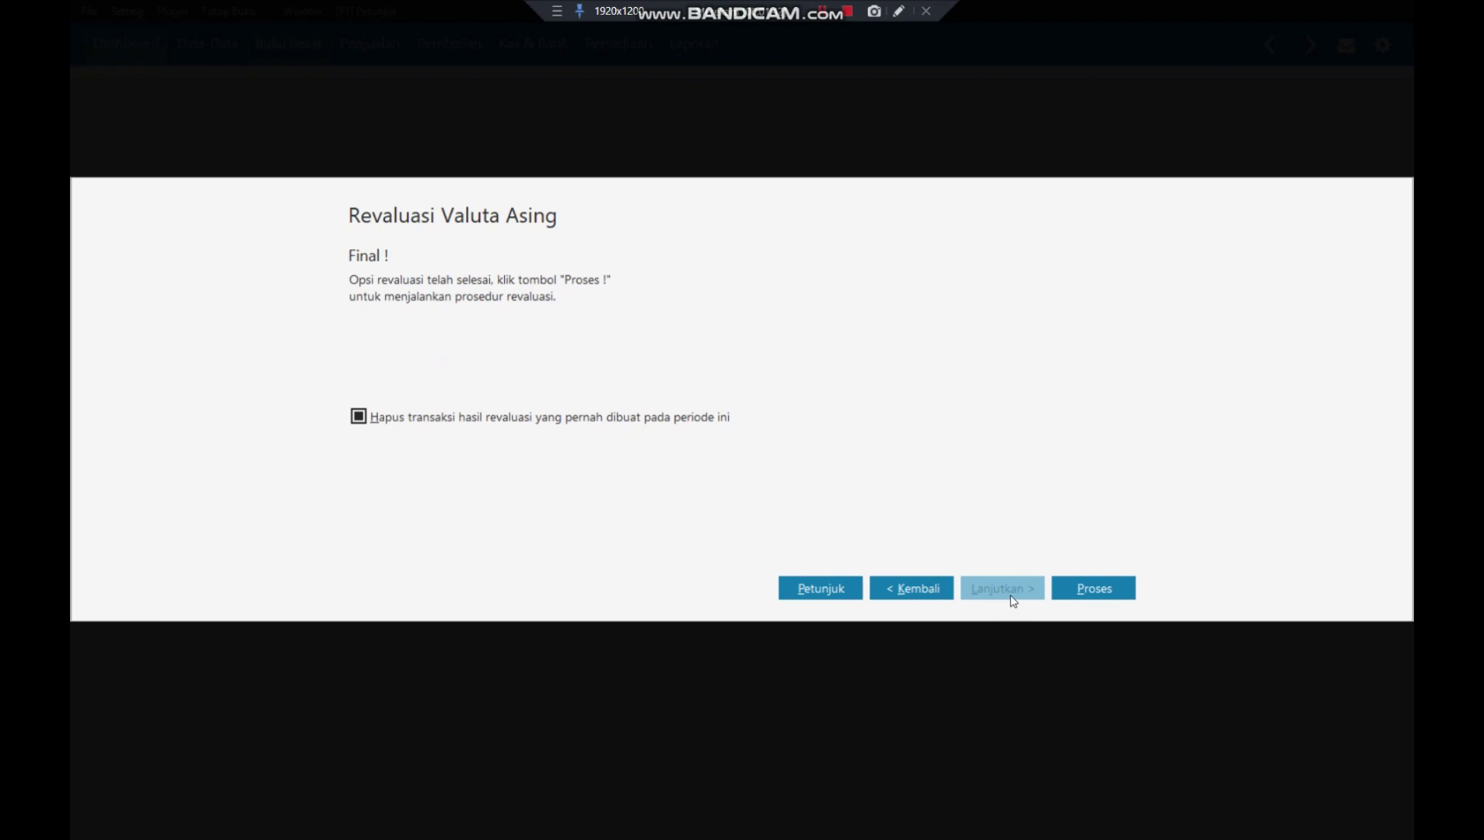
{"action": "left_click", "coordinate": [1093, 595]}
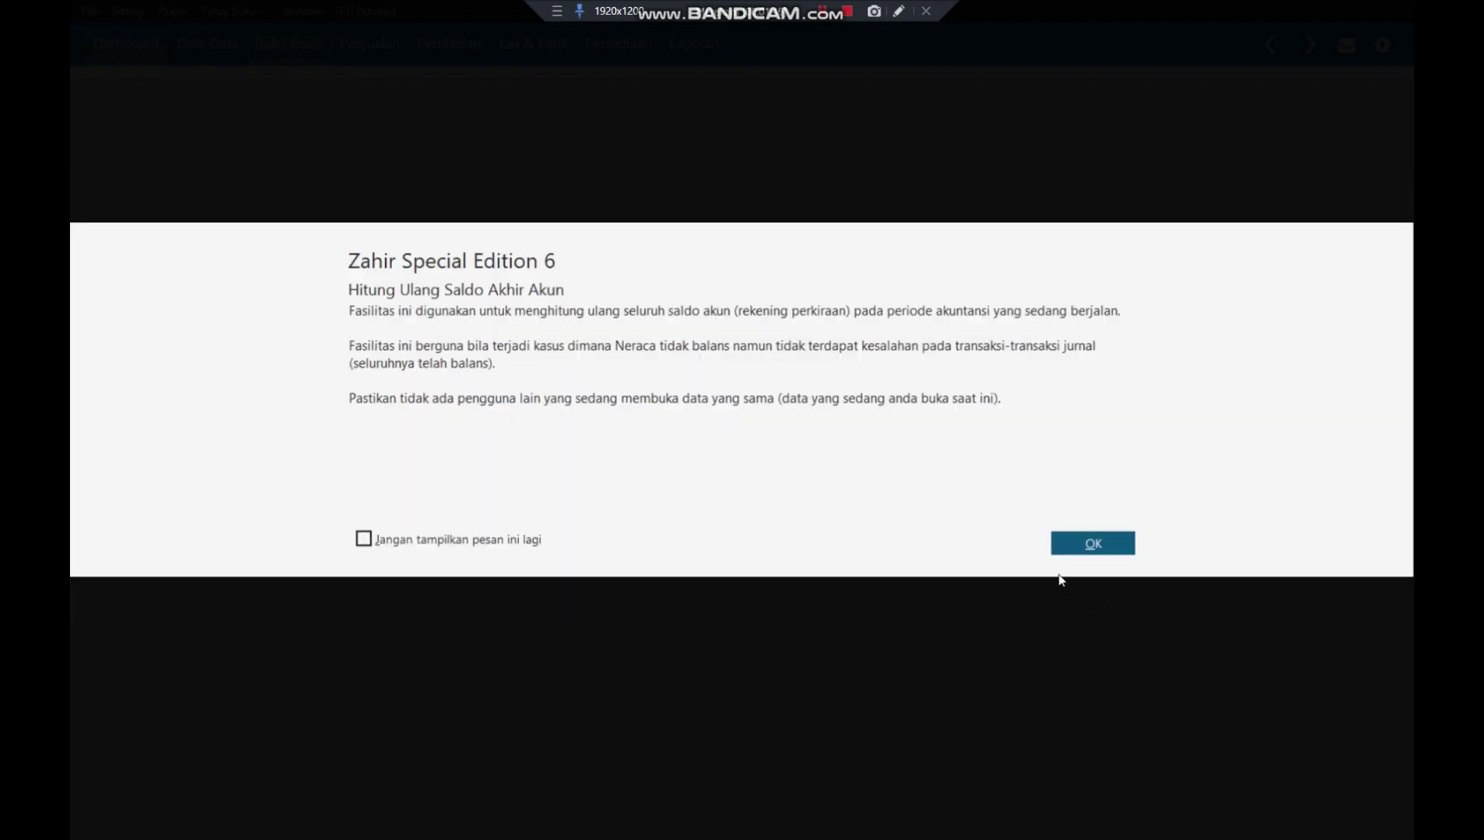
{"action": "left_click", "coordinate": [1087, 548]}
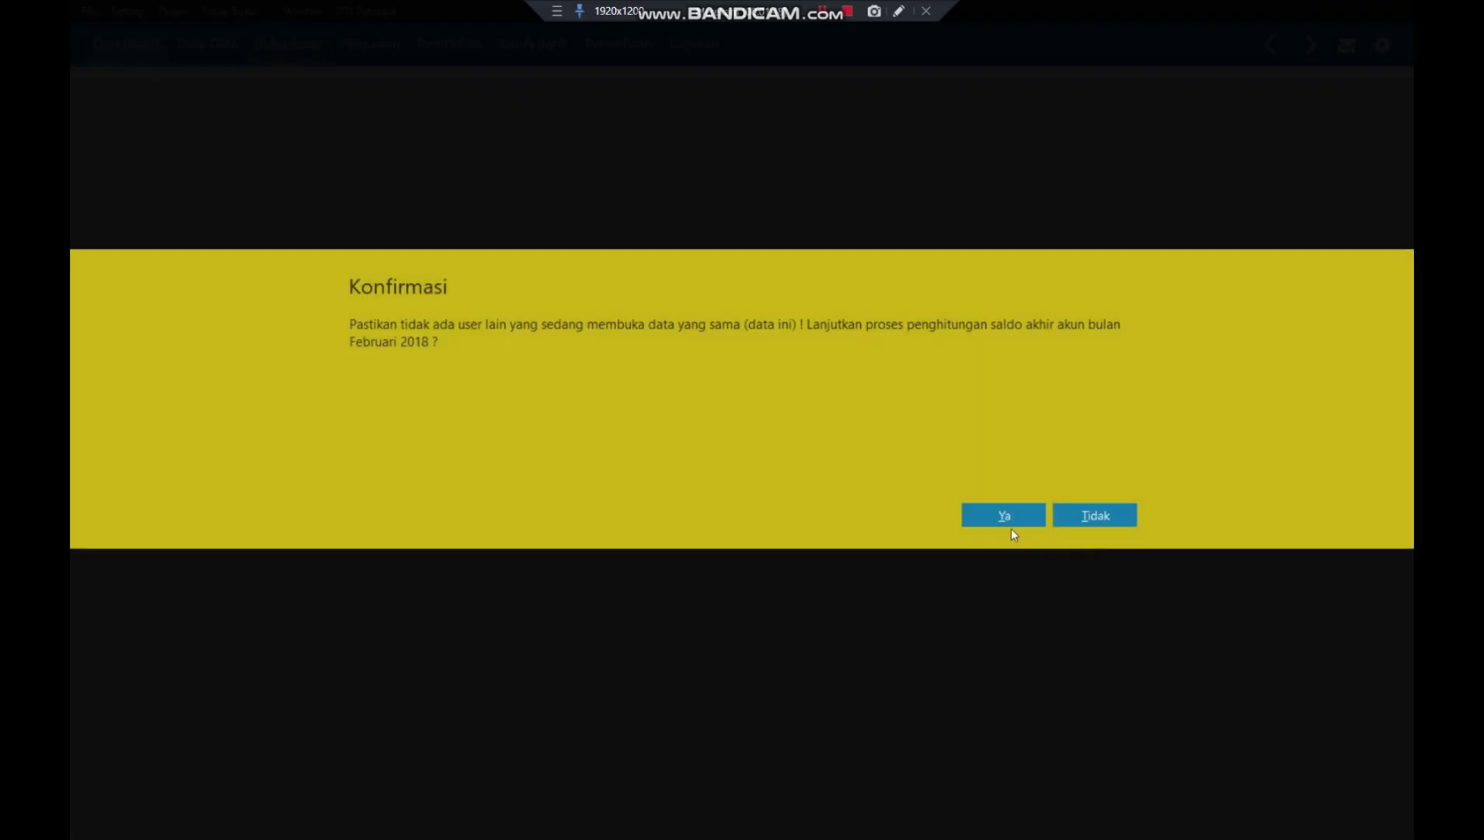
{"action": "left_click", "coordinate": [1005, 517]}
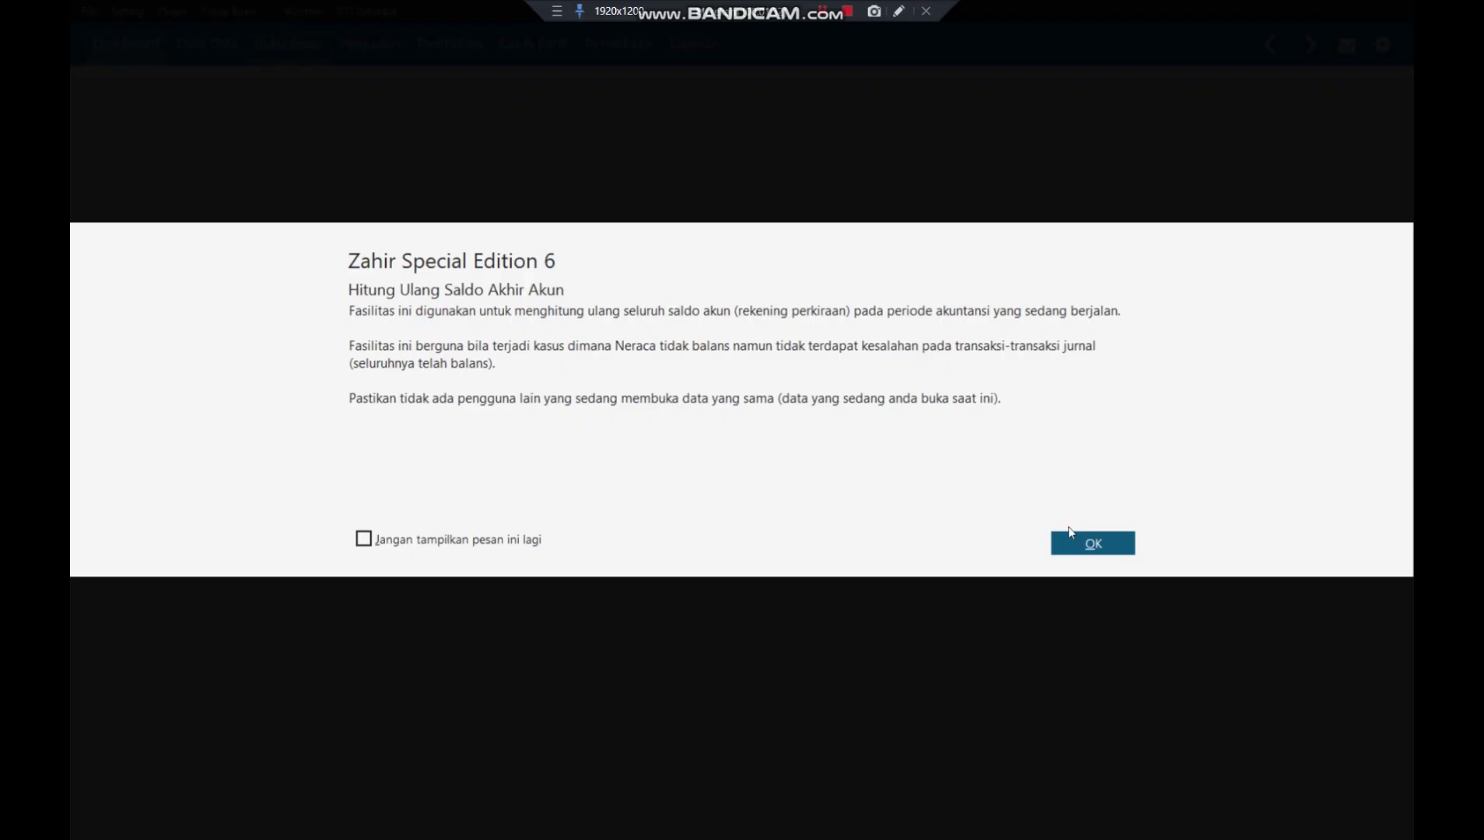
{"action": "left_click", "coordinate": [1091, 537]}
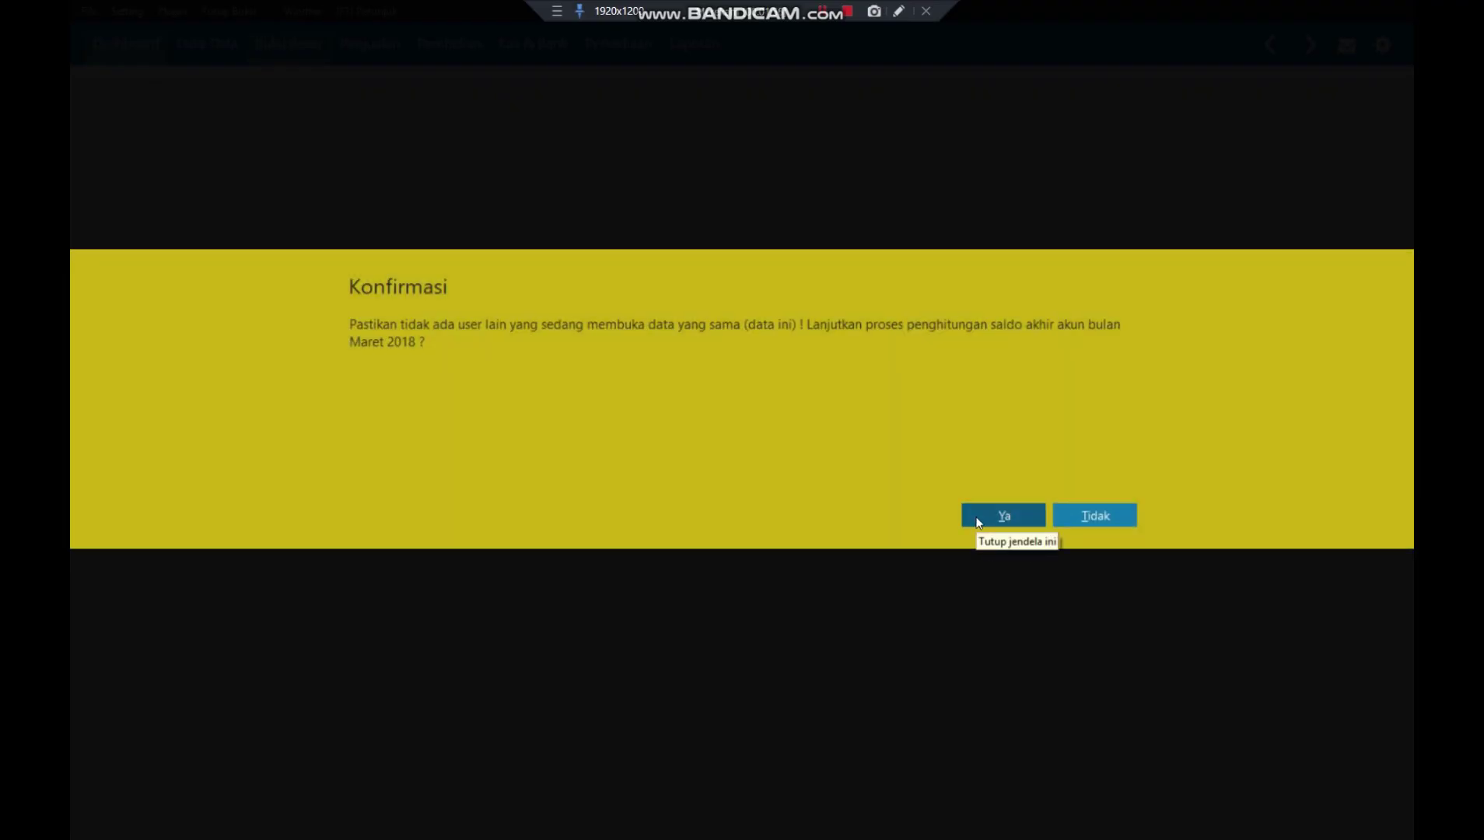
{"action": "left_click", "coordinate": [978, 519]}
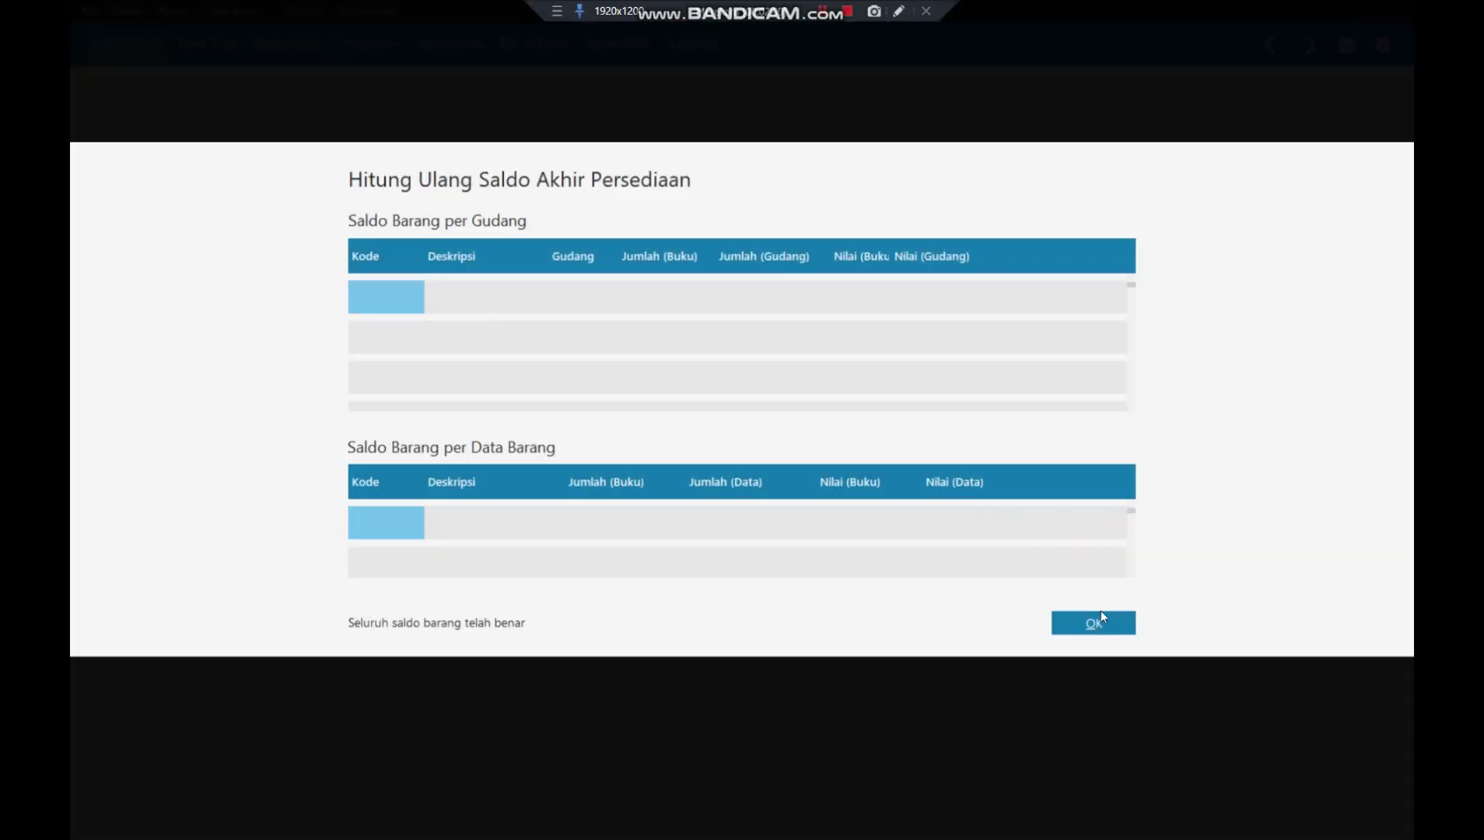
- Close the inventory balance results and open the Buku Besar journal transaction list
{"action": "left_click", "coordinate": [1094, 623]}
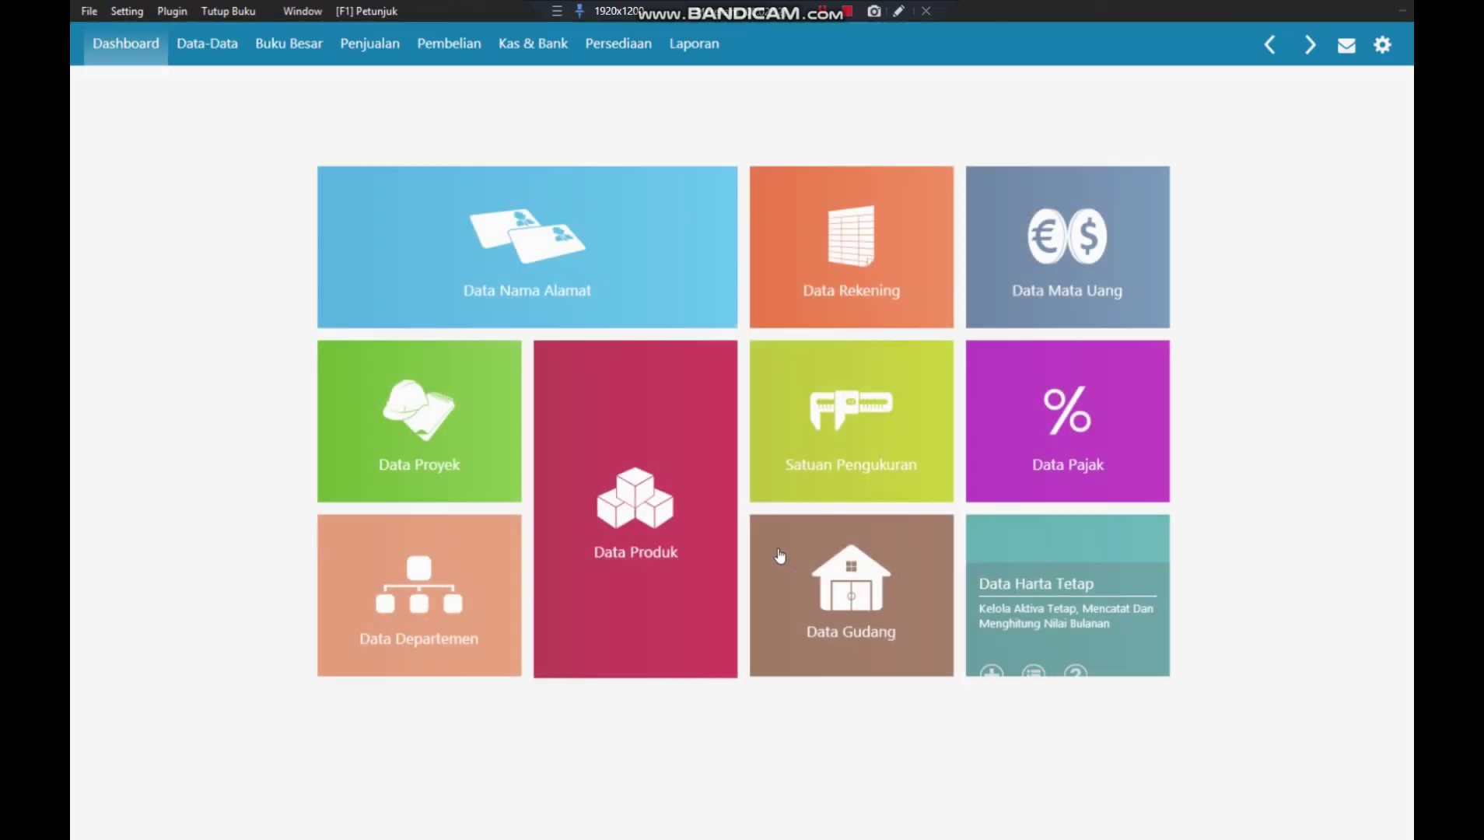
{"action": "mouse_move", "coordinate": [779, 552]}
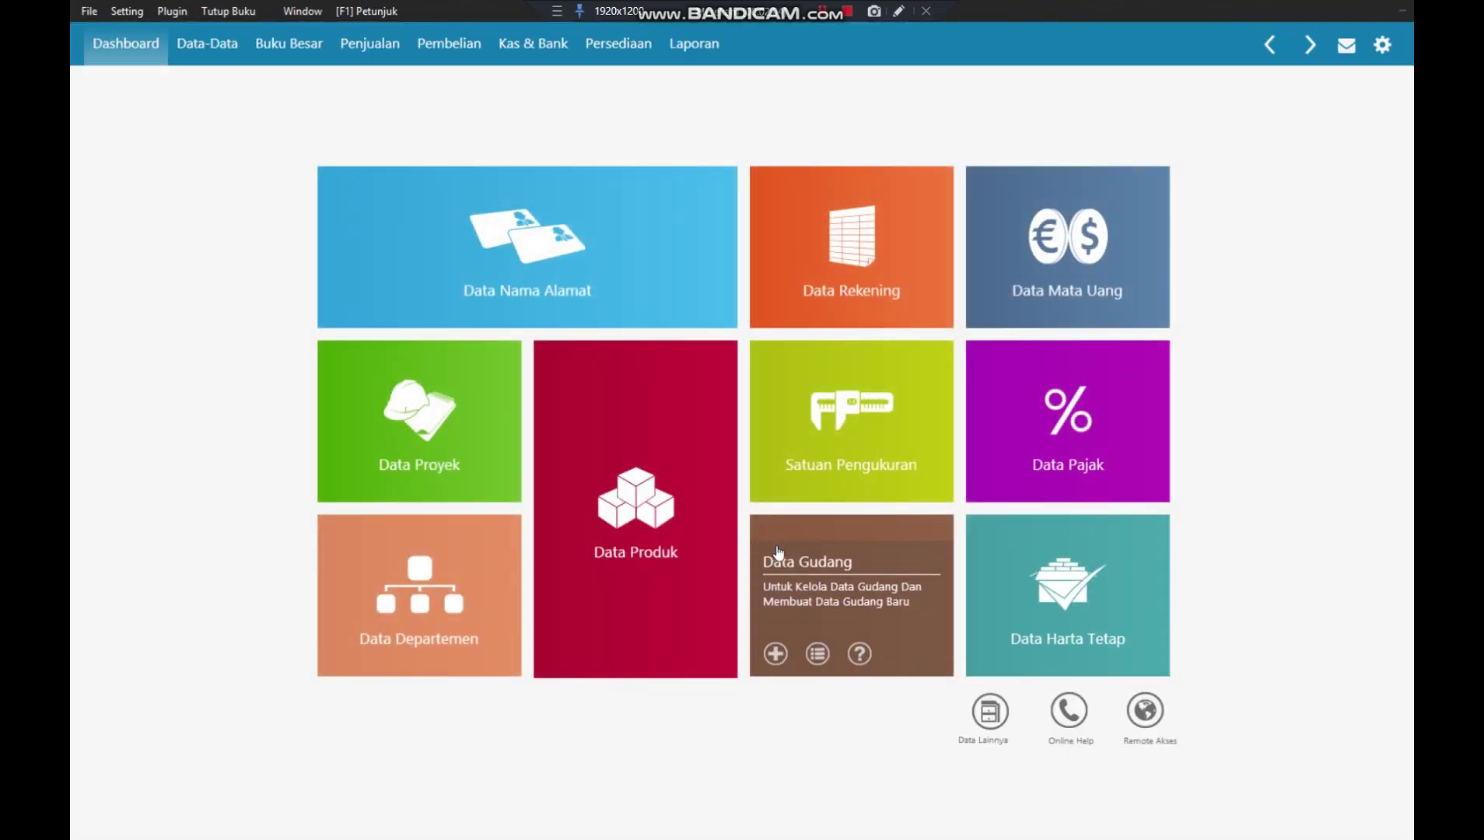
{"action": "left_click", "coordinate": [288, 43]}
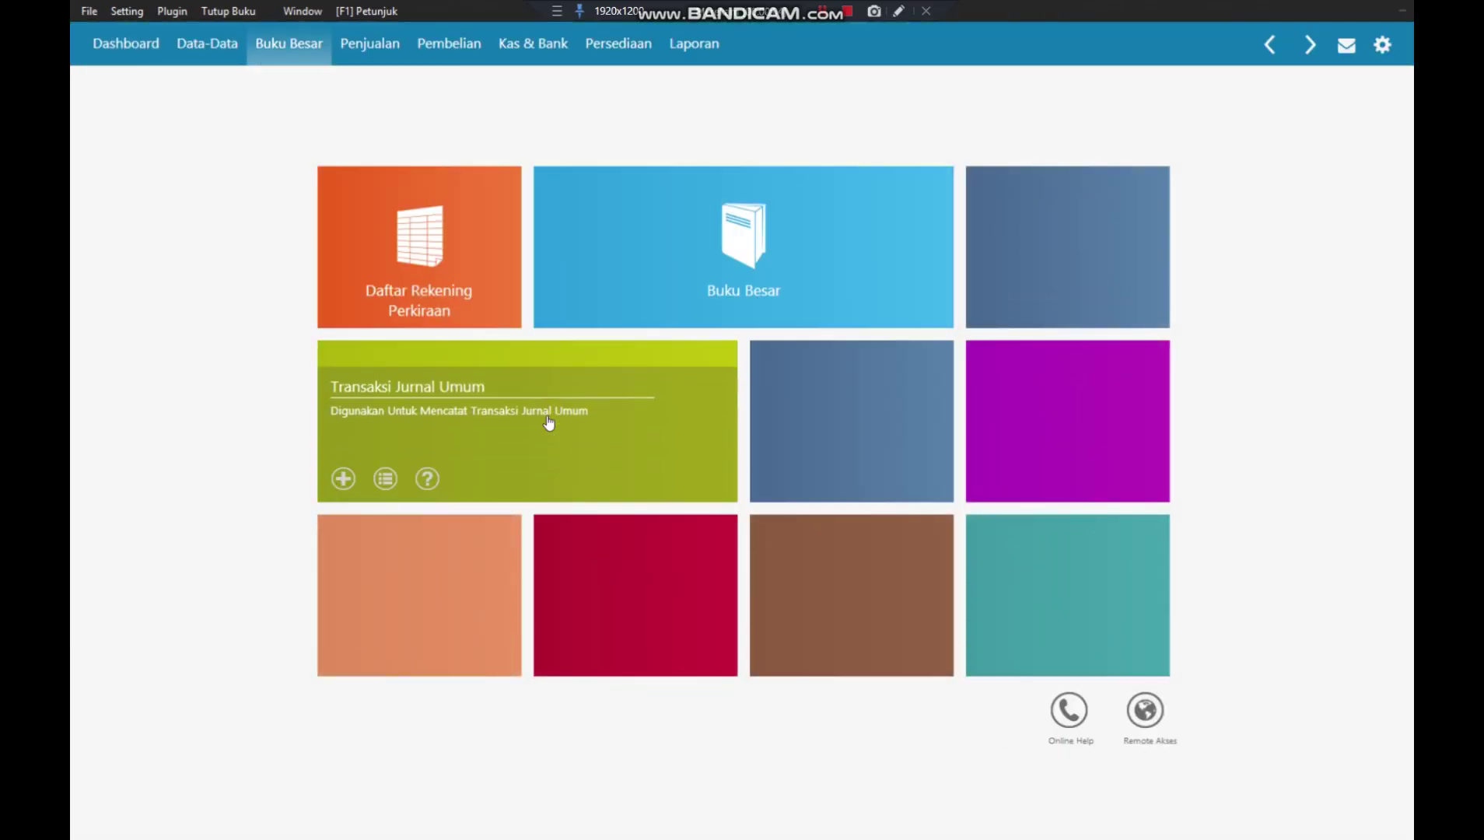
{"action": "left_click", "coordinate": [550, 422]}
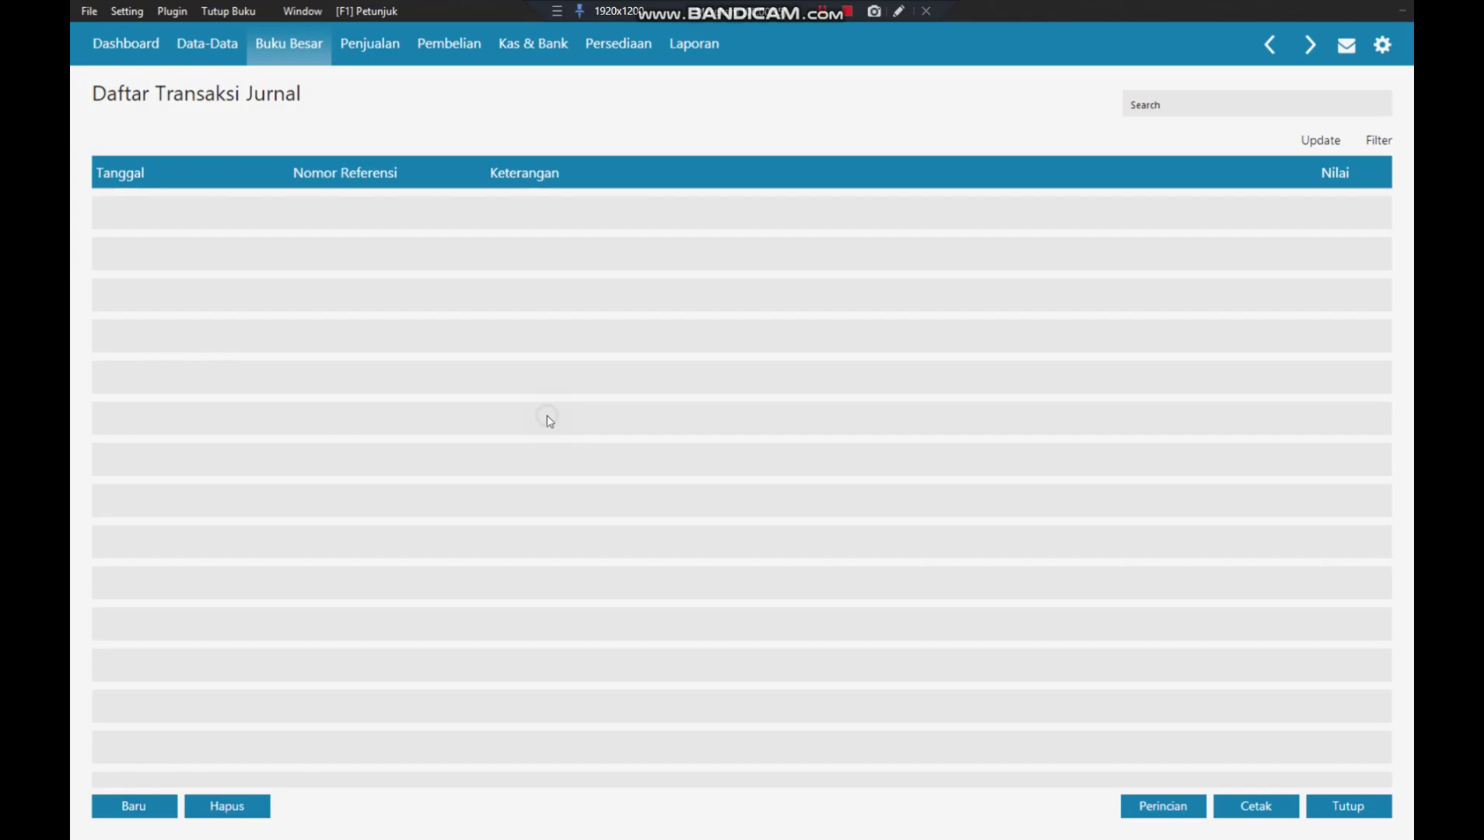
- Filter the journal list from 01/01/2018 to 31/01/2018
{"action": "left_click", "coordinate": [1376, 144]}
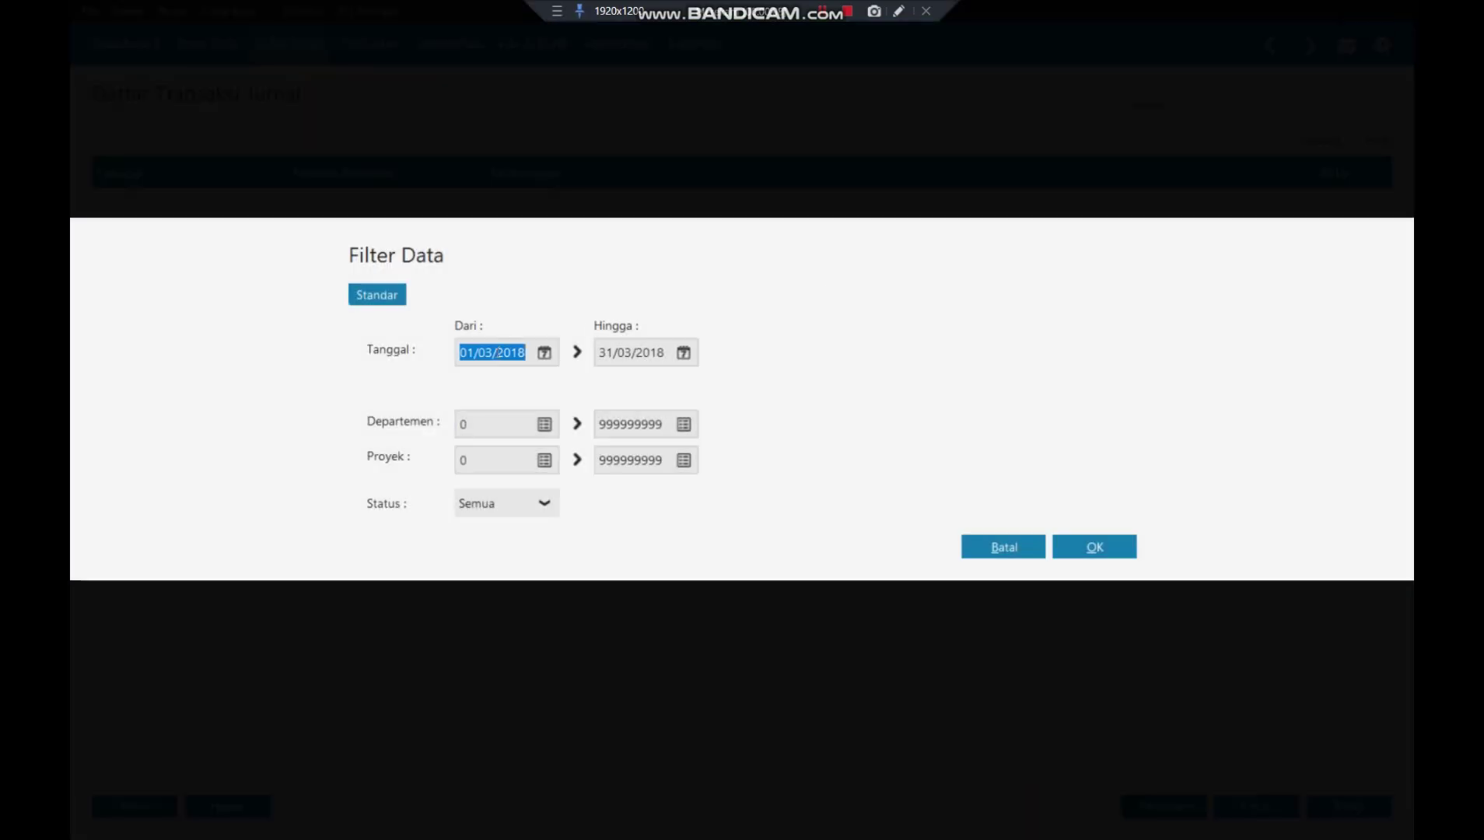
{"action": "left_click", "coordinate": [500, 352]}
{"action": "left_click", "coordinate": [491, 352]}
{"action": "double_click", "coordinate": [485, 352]}
{"action": "type", "text": "01/01/2018"}
{"action": "double_click", "coordinate": [634, 353]}
{"action": "left_click", "coordinate": [634, 354]}
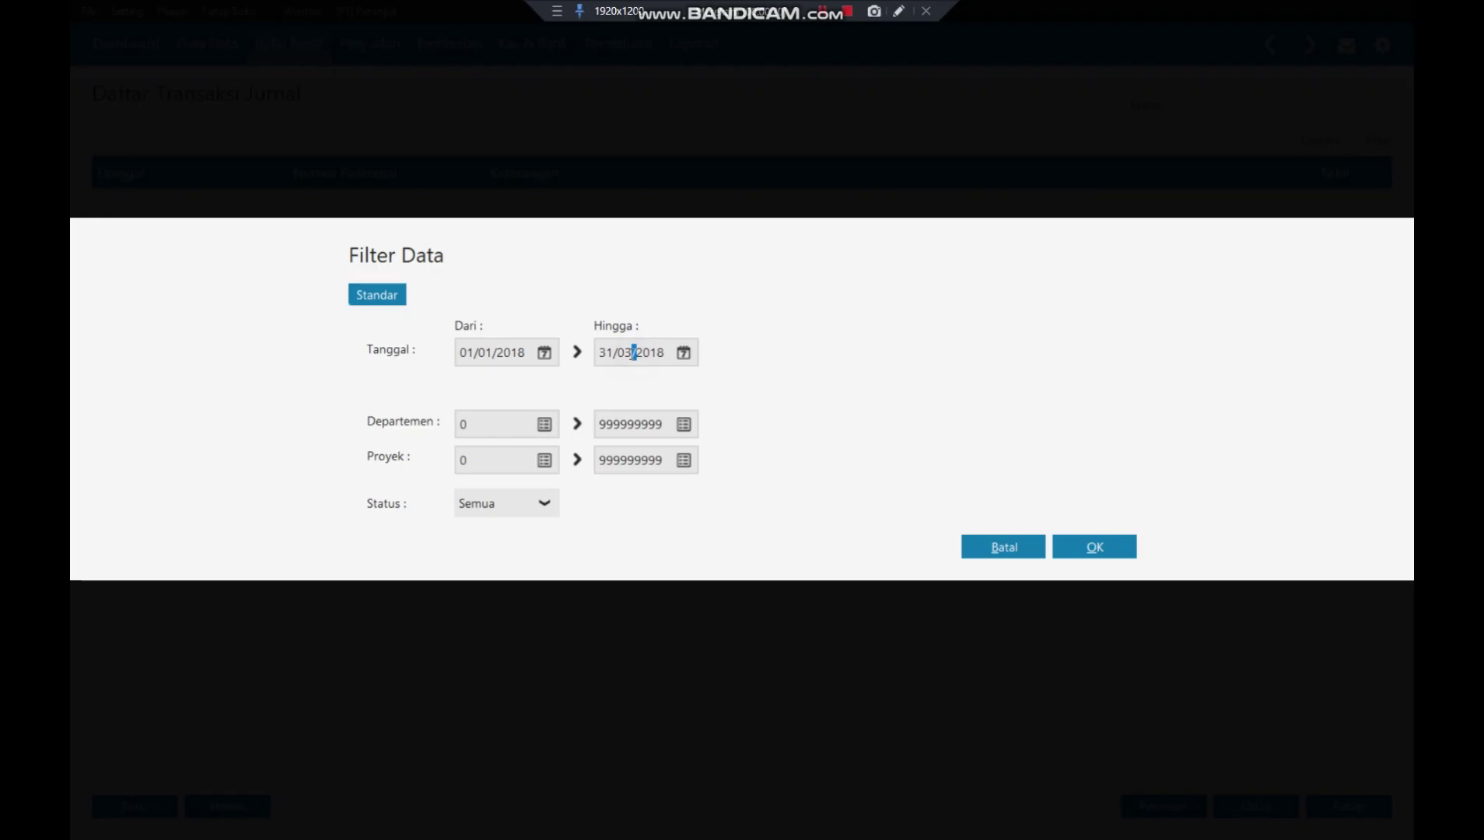
{"action": "key", "text": "BackSpace"}
{"action": "type", "text": "1"}
{"action": "left_click", "coordinate": [667, 351]}
{"action": "left_click", "coordinate": [1091, 544]}
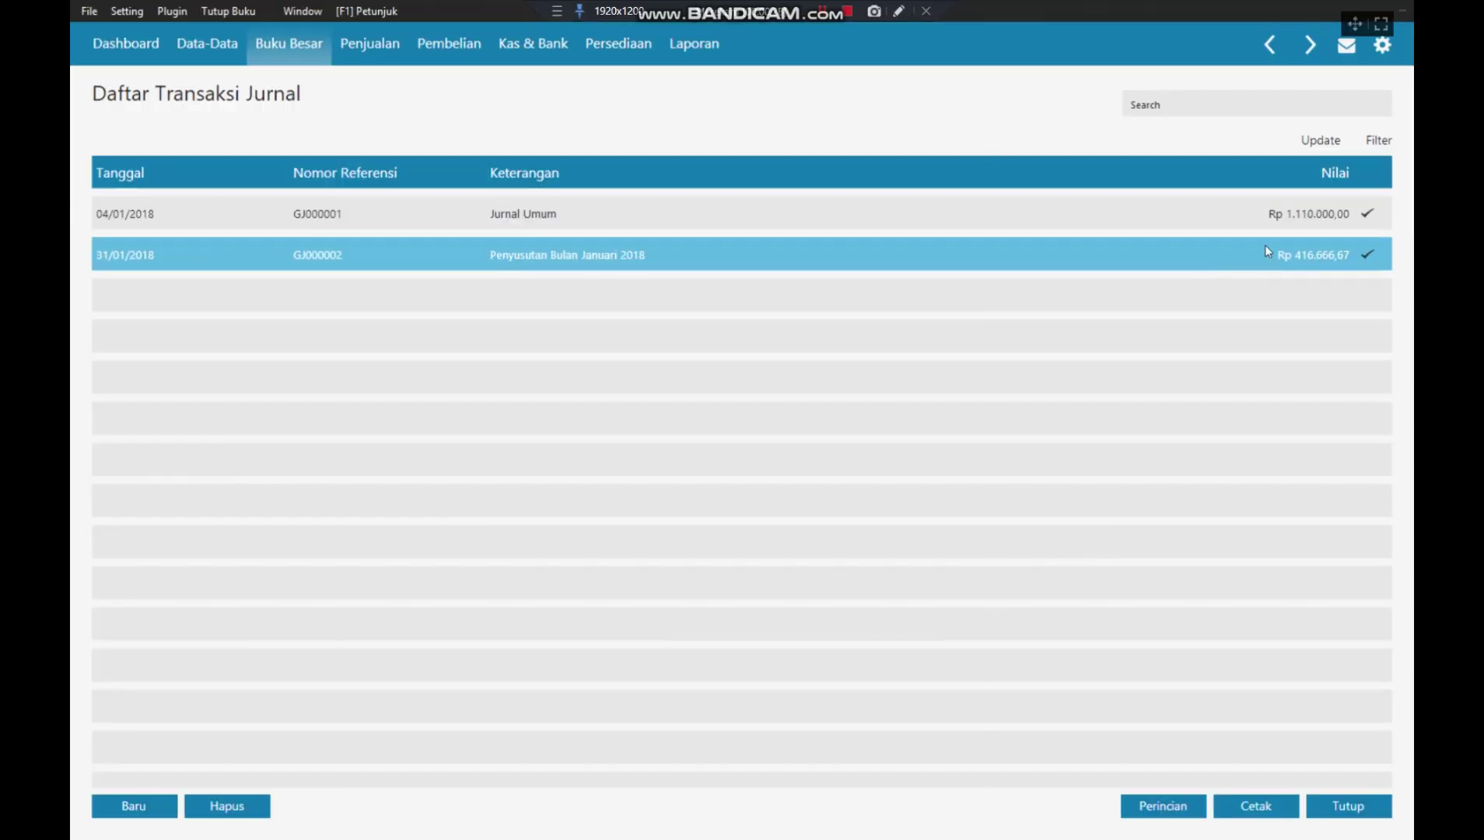
- Review journal entries GJ000001 and GJ000002, then close the journal list
{"action": "left_click", "coordinate": [1257, 226]}
{"action": "left_click", "coordinate": [1242, 257]}
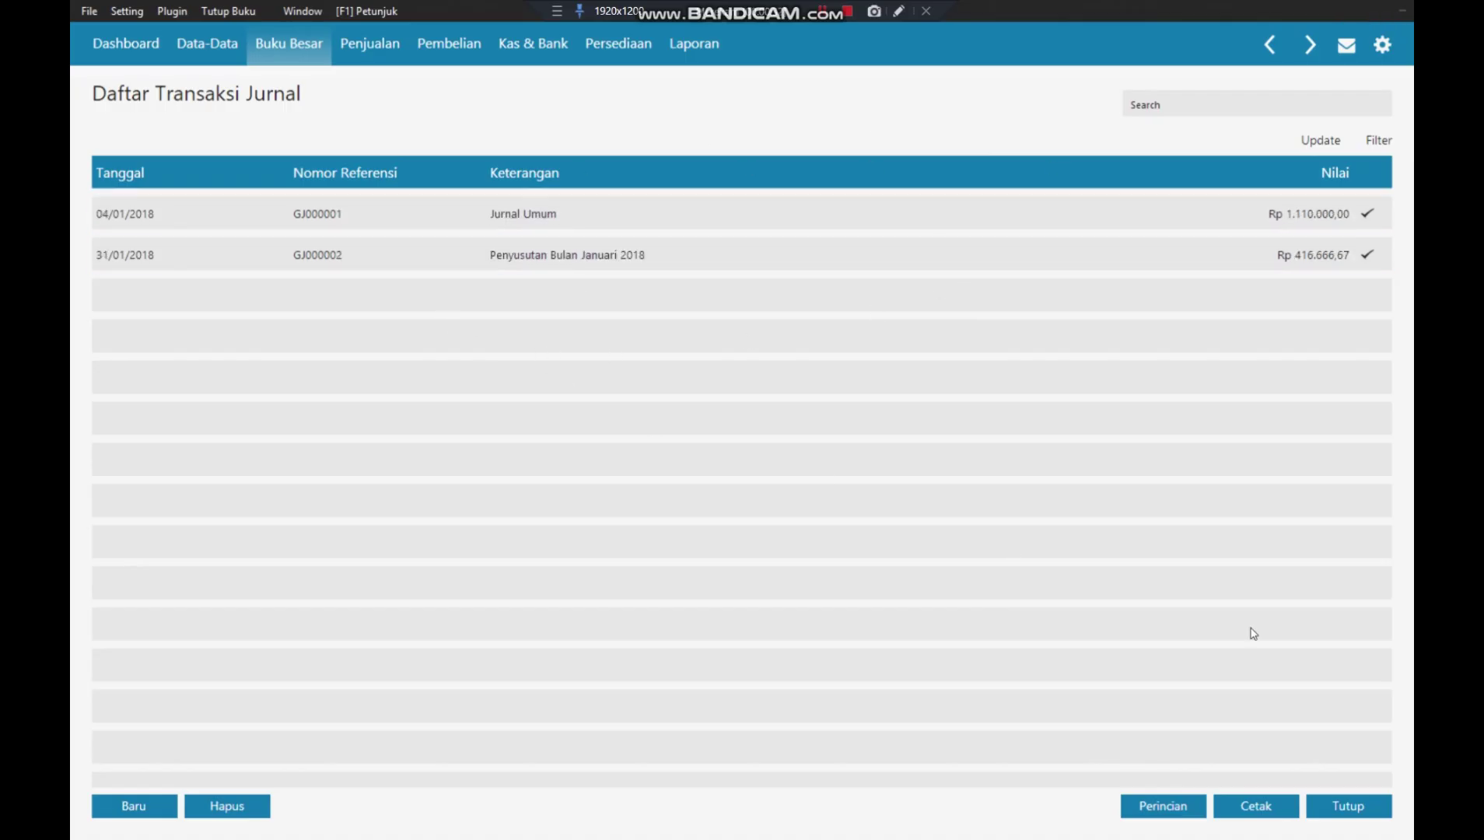
{"action": "left_click", "coordinate": [1363, 810]}
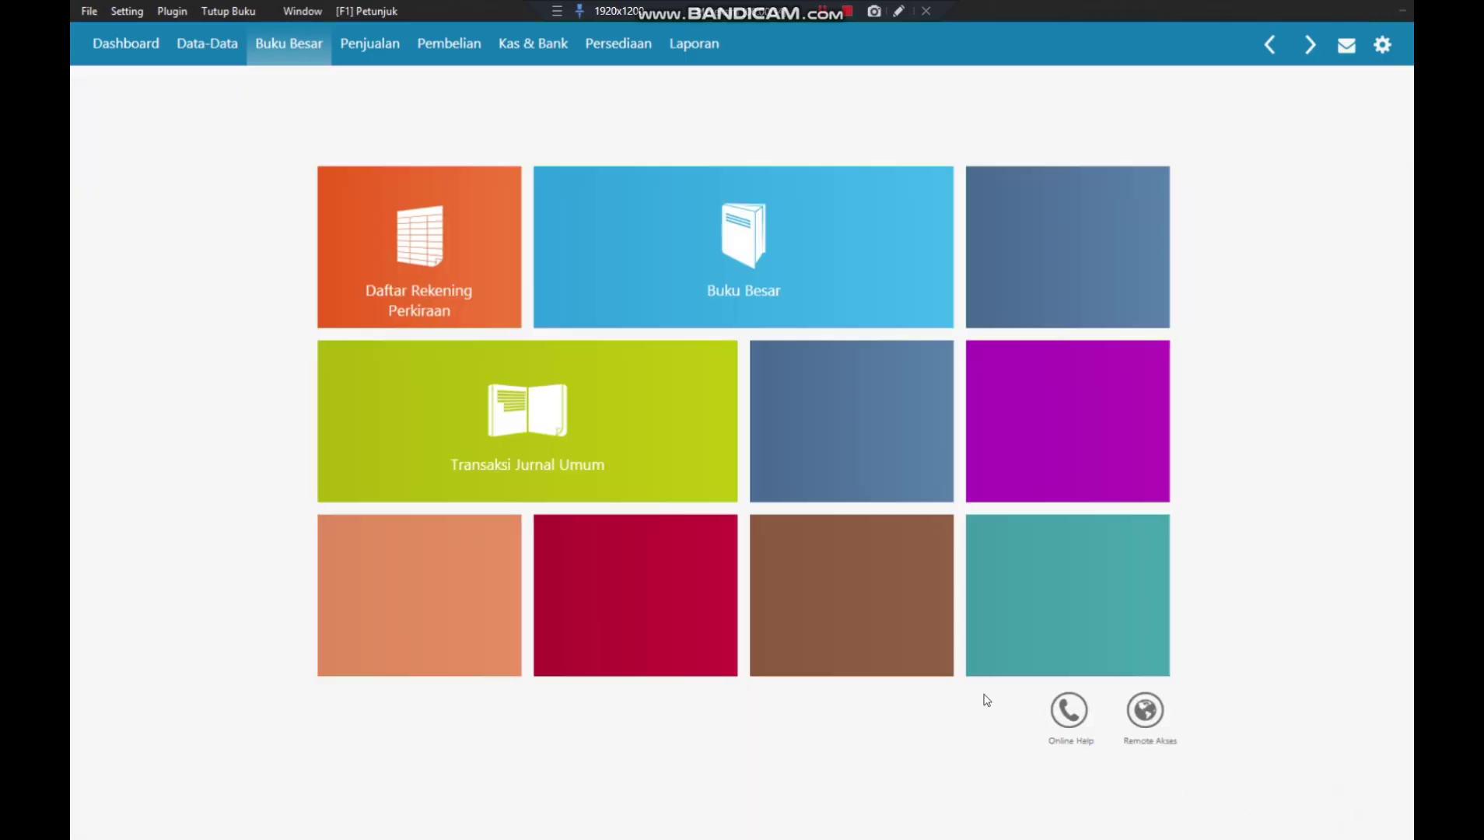
- Generate the Laba Rugi Standar report for Januari to Januari 2018
{"action": "left_click", "coordinate": [688, 45]}
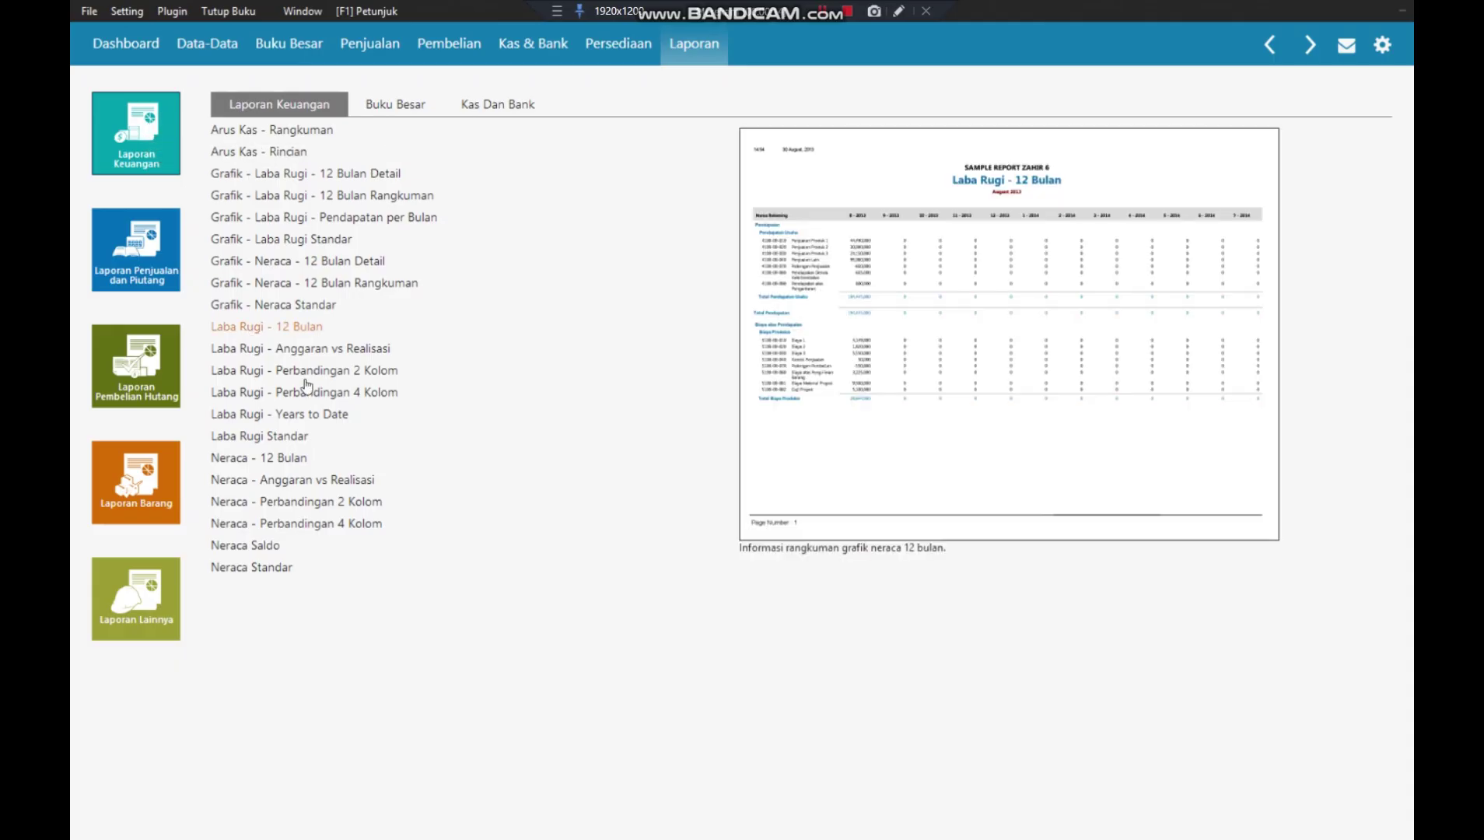
{"action": "left_click", "coordinate": [282, 438]}
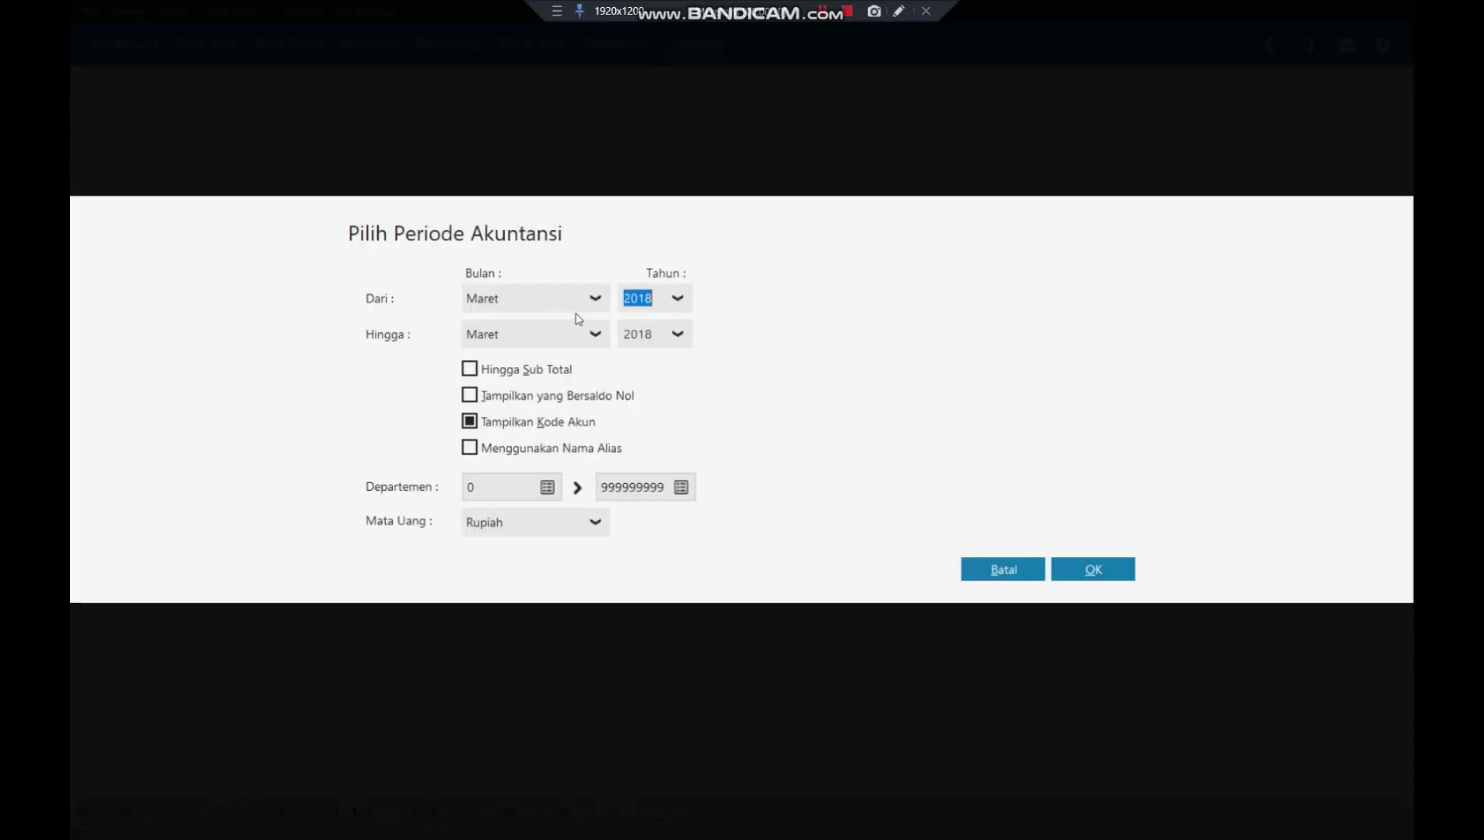
{"action": "left_click", "coordinate": [594, 298]}
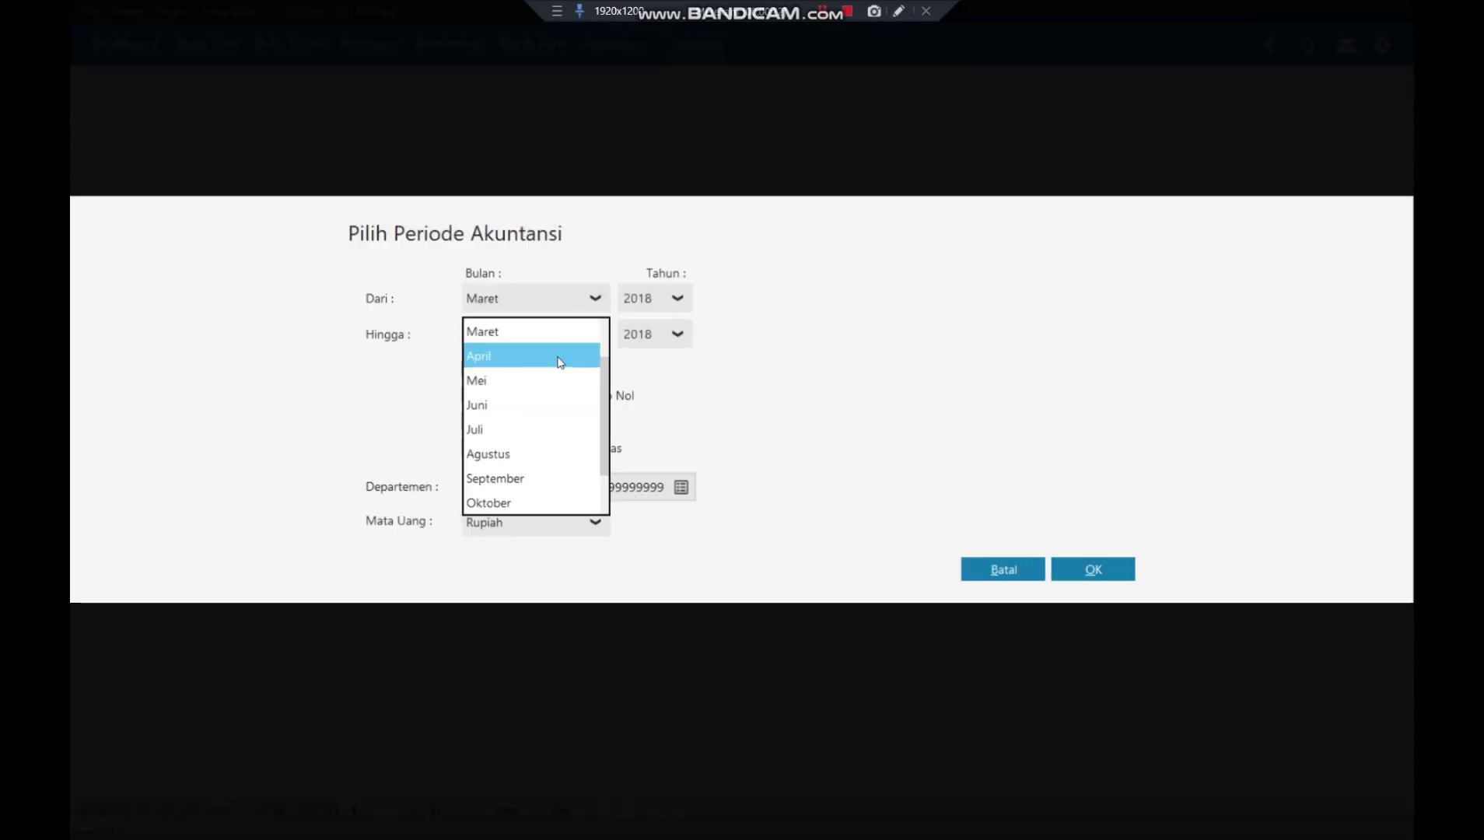
{"action": "scroll", "coordinate": [553, 357], "scroll_direction": "up", "scroll_amount": 2}
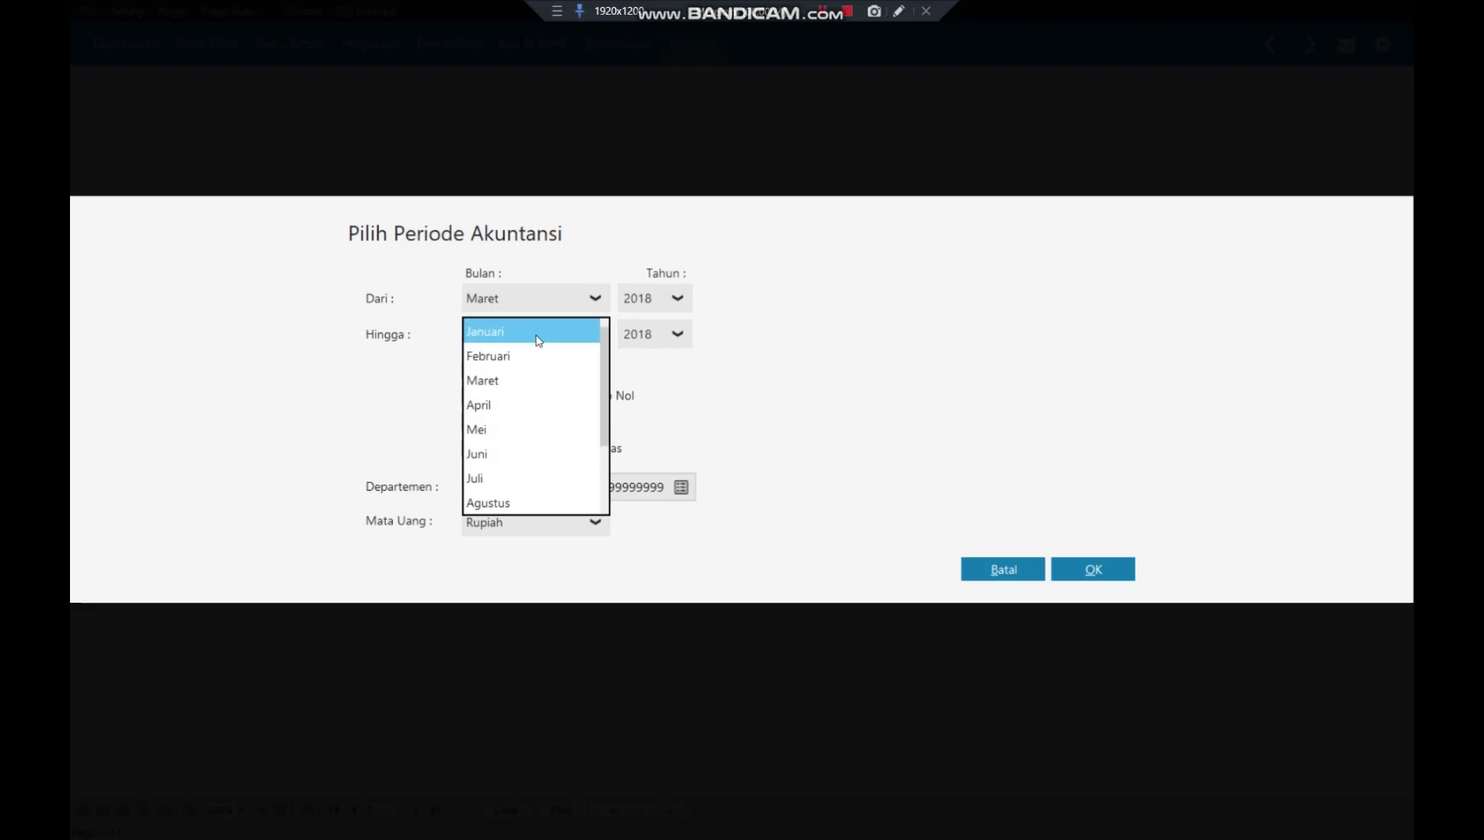
{"action": "left_click", "coordinate": [536, 335]}
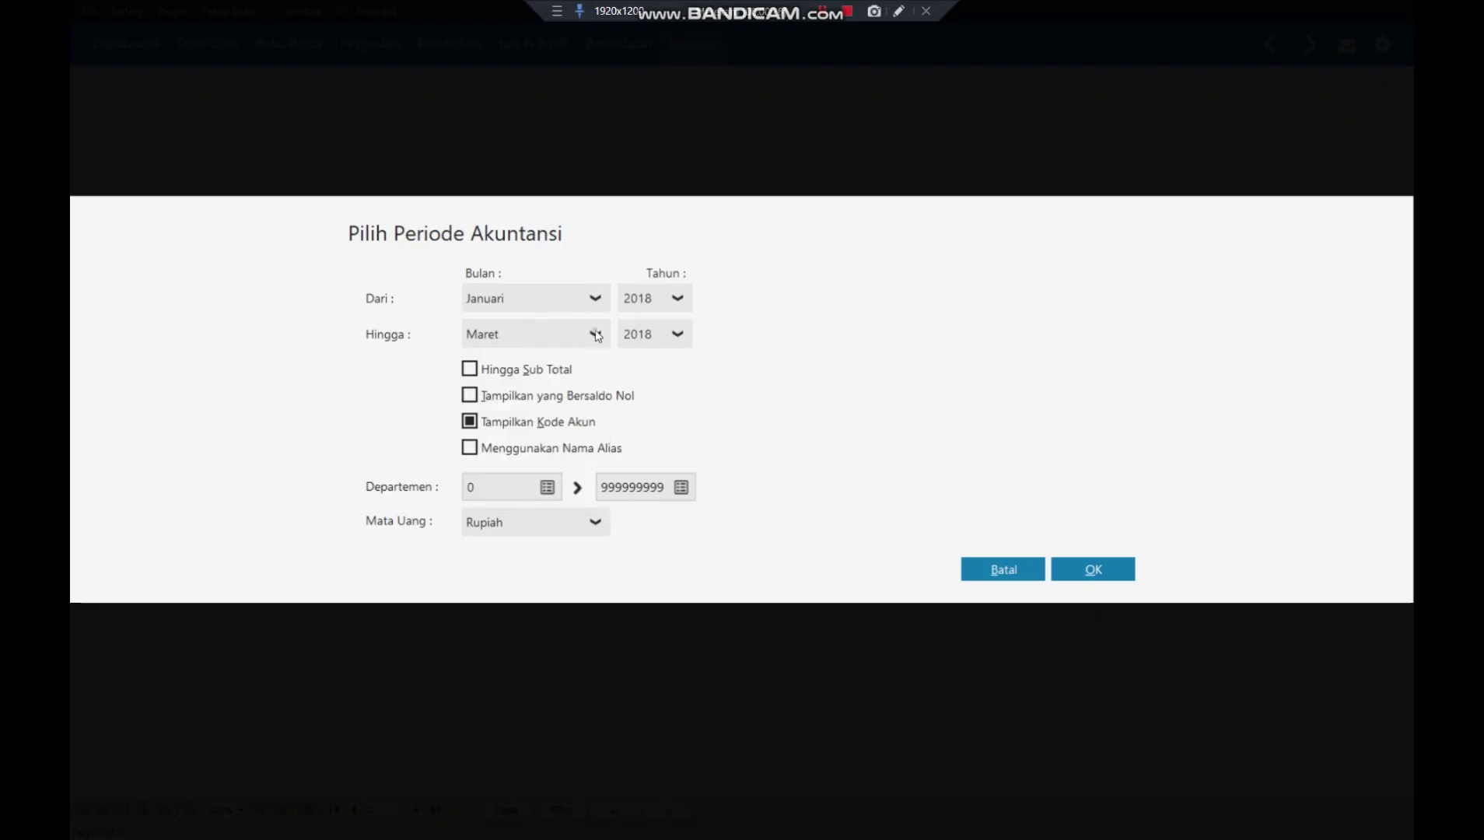
{"action": "left_click", "coordinate": [595, 334]}
{"action": "scroll", "coordinate": [553, 404], "scroll_direction": "up", "scroll_amount": 2}
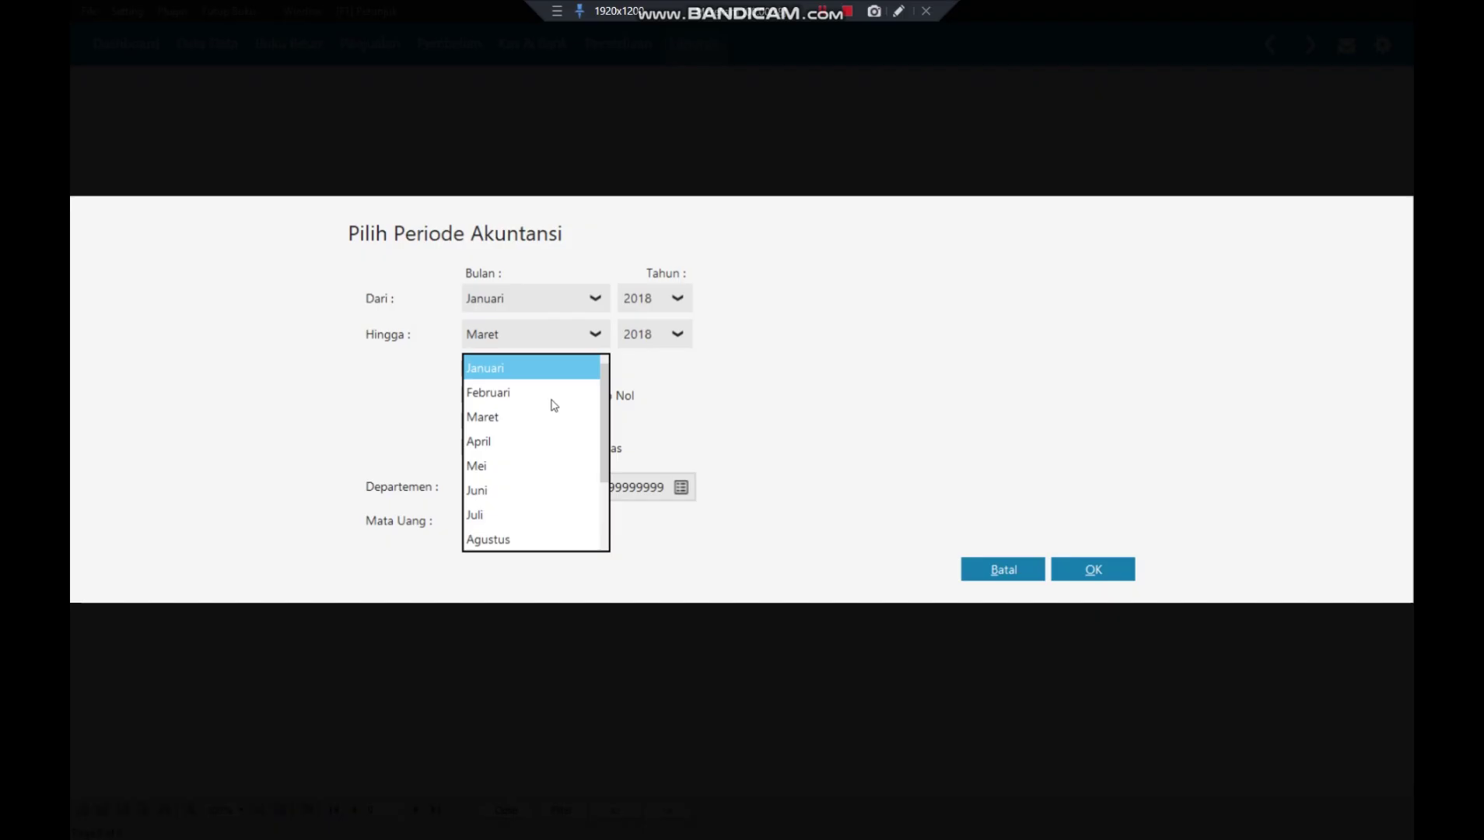
{"action": "left_click", "coordinate": [521, 373]}
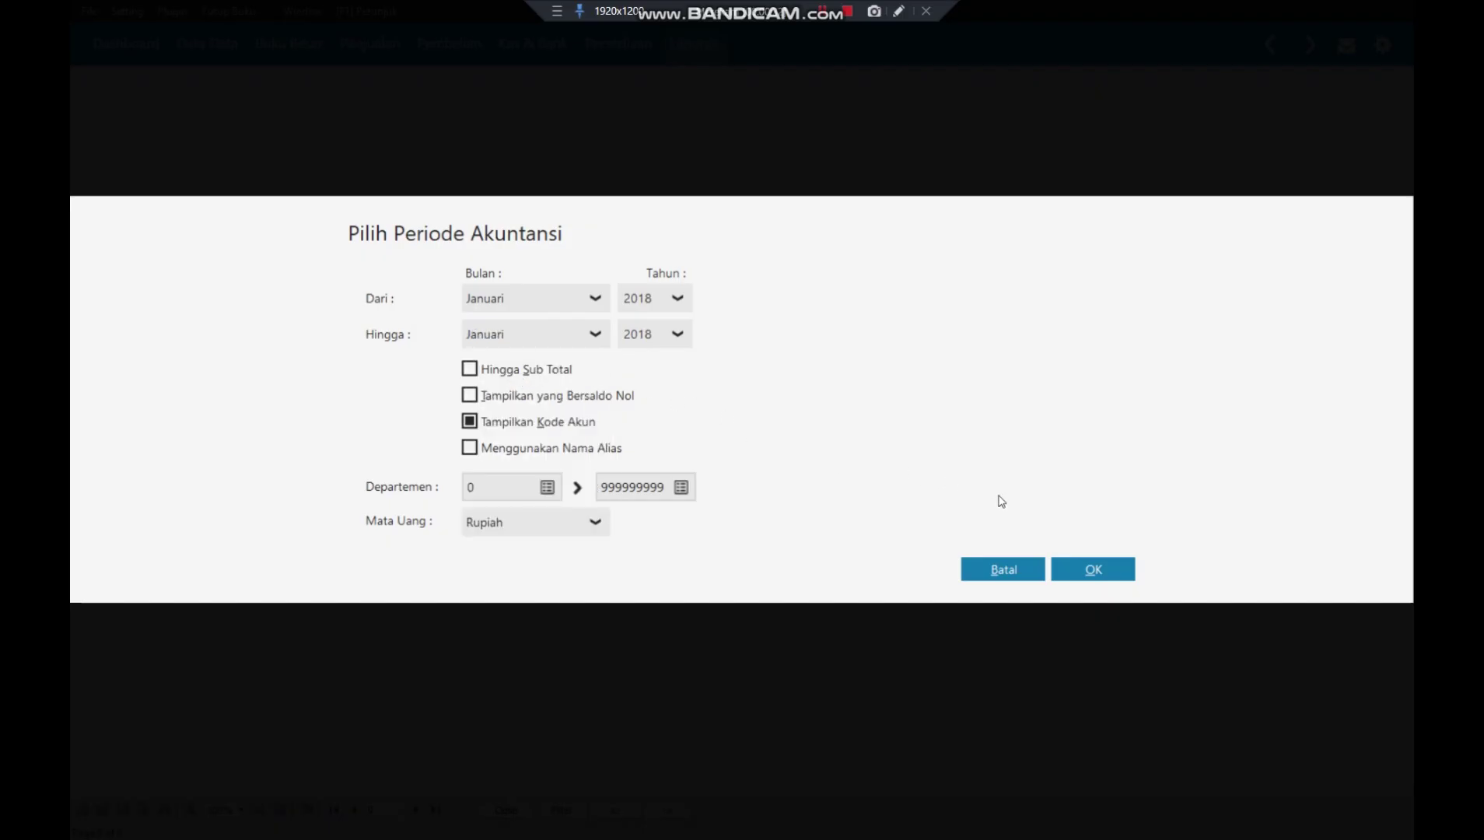
{"action": "left_click", "coordinate": [1094, 572]}
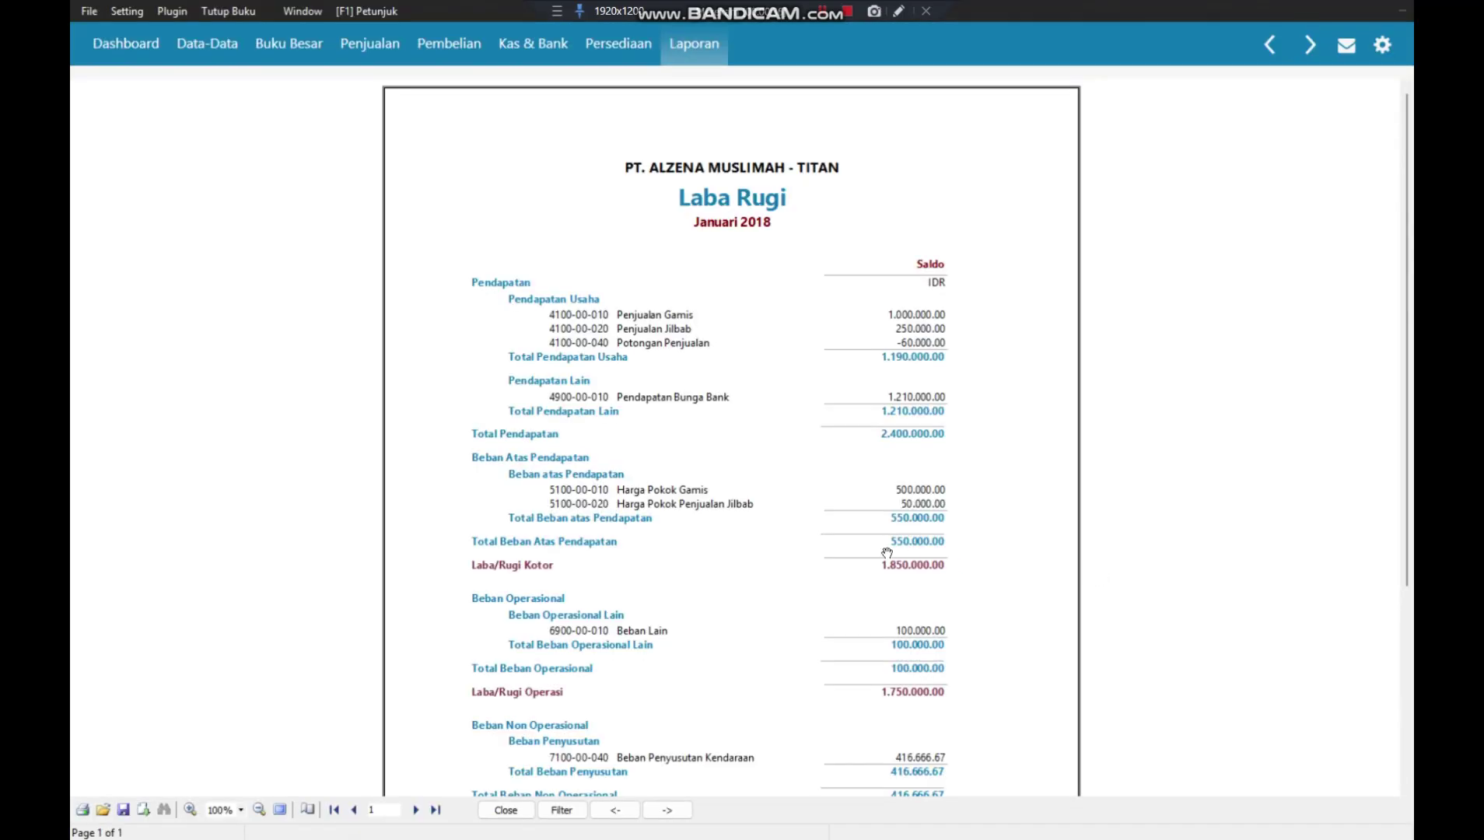
- Scroll through the report showing net profit 1.333.333.33, then close it
{"action": "scroll", "coordinate": [887, 553], "scroll_direction": "down", "scroll_amount": 1}
{"action": "scroll", "coordinate": [887, 553], "scroll_direction": "down", "scroll_amount": 4}
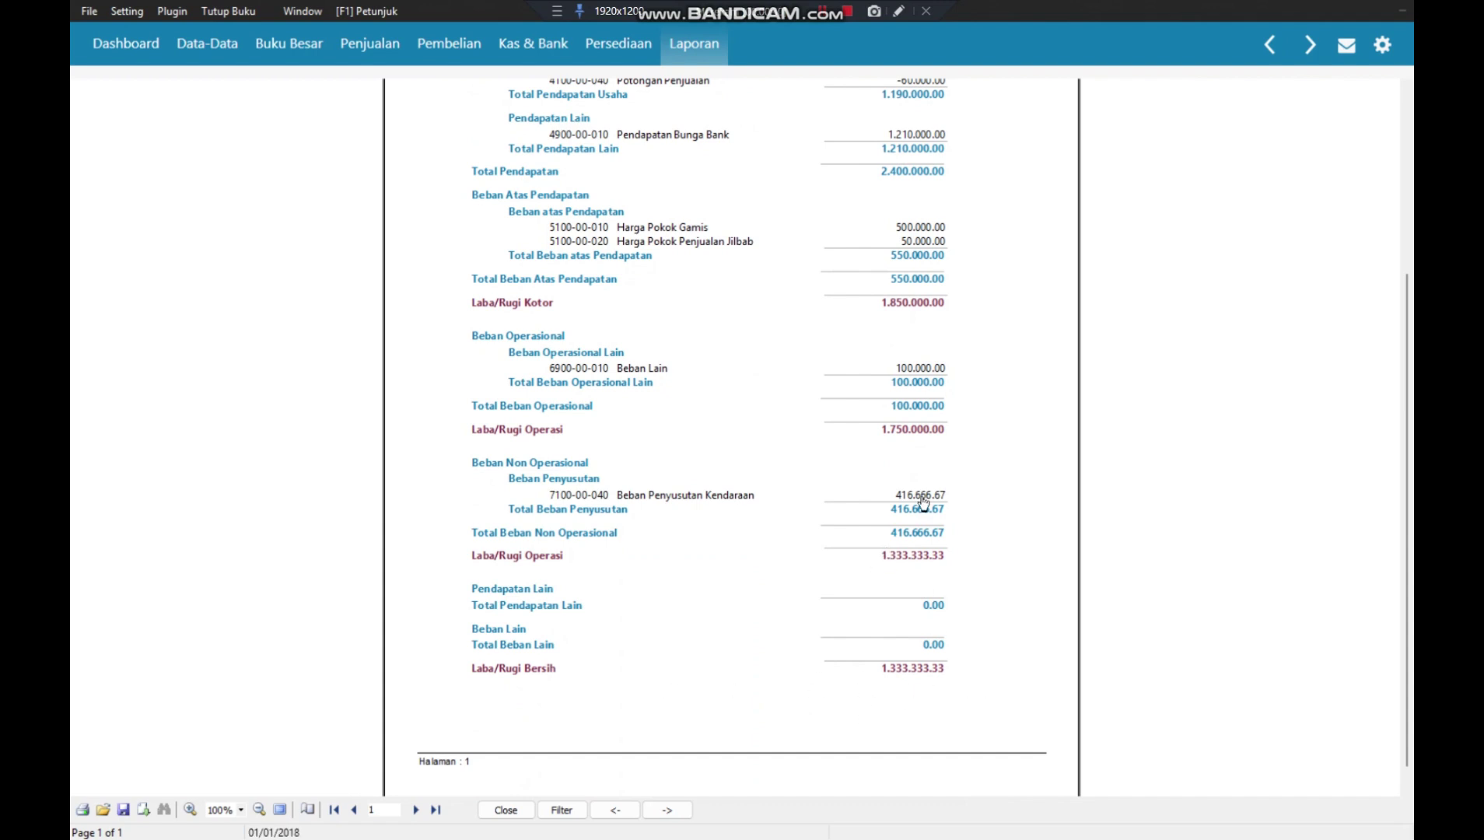
{"action": "scroll", "coordinate": [923, 503], "scroll_direction": "up", "scroll_amount": 3}
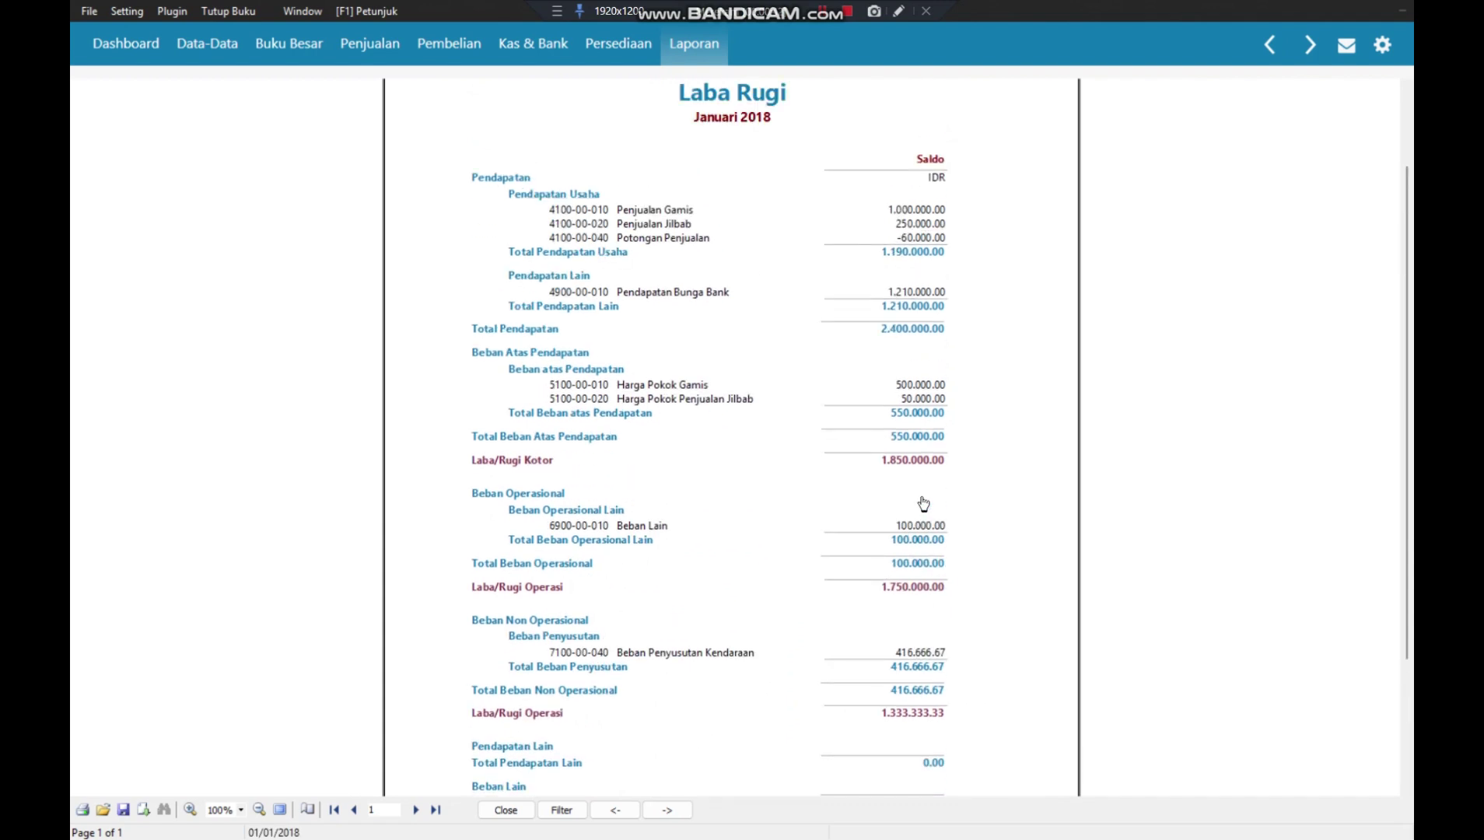
{"action": "left_click", "coordinate": [505, 811]}
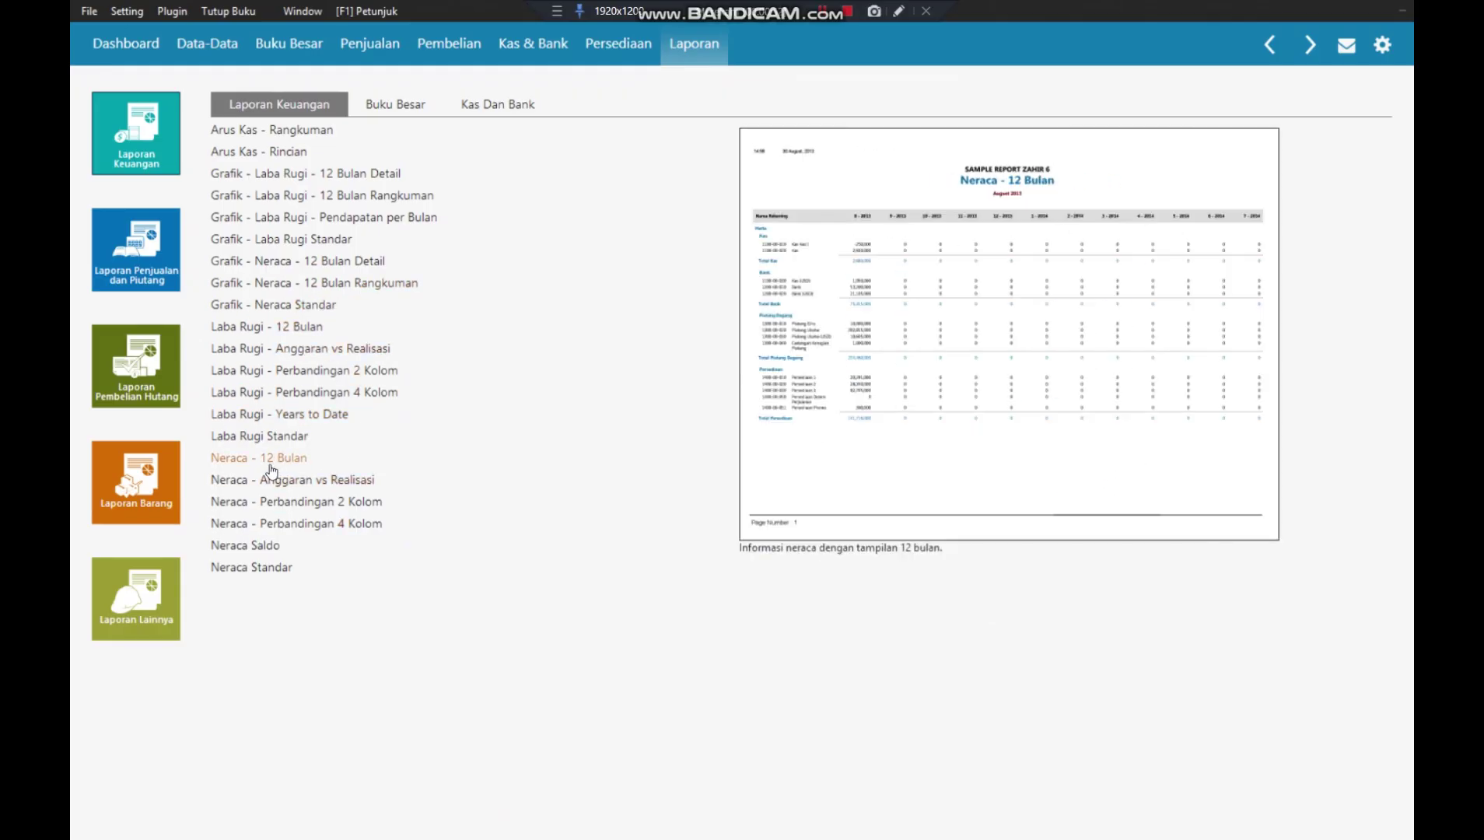
- Generate the Neraca Saldo report for period Januari 2018
{"action": "double_click", "coordinate": [245, 547]}
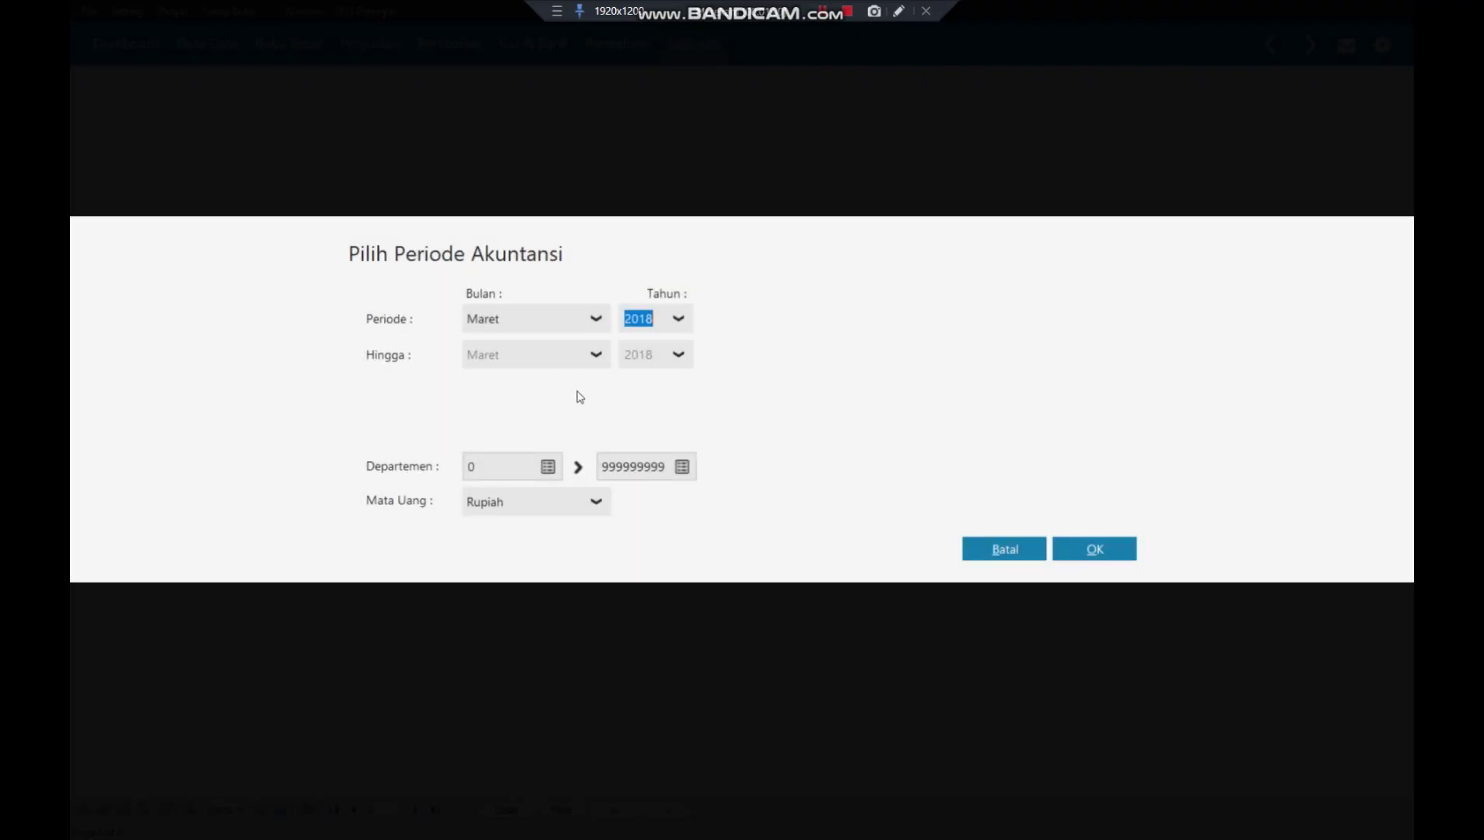
{"action": "left_click", "coordinate": [595, 317]}
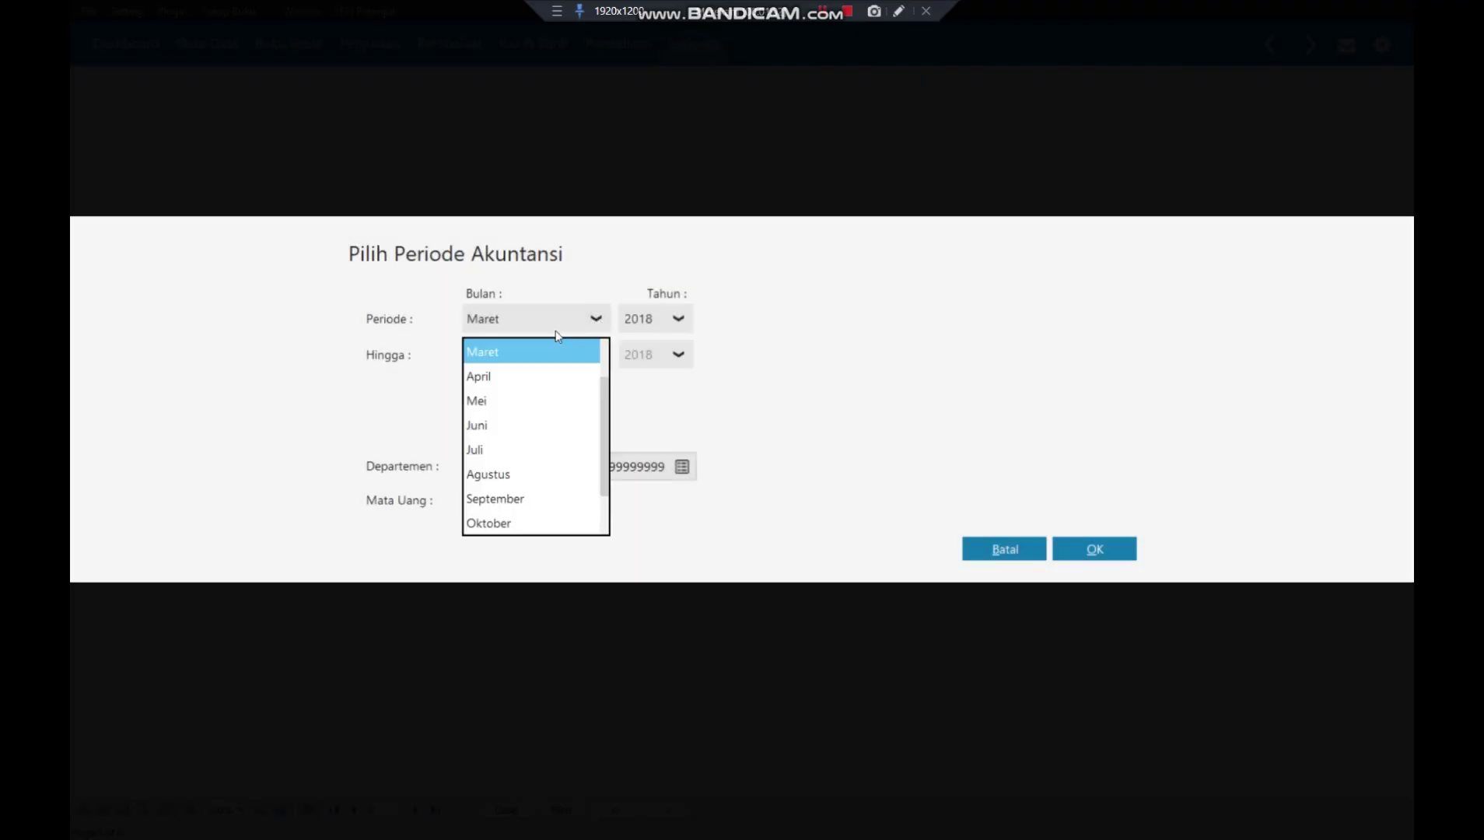
{"action": "scroll", "coordinate": [547, 405], "scroll_direction": "up", "scroll_amount": 1}
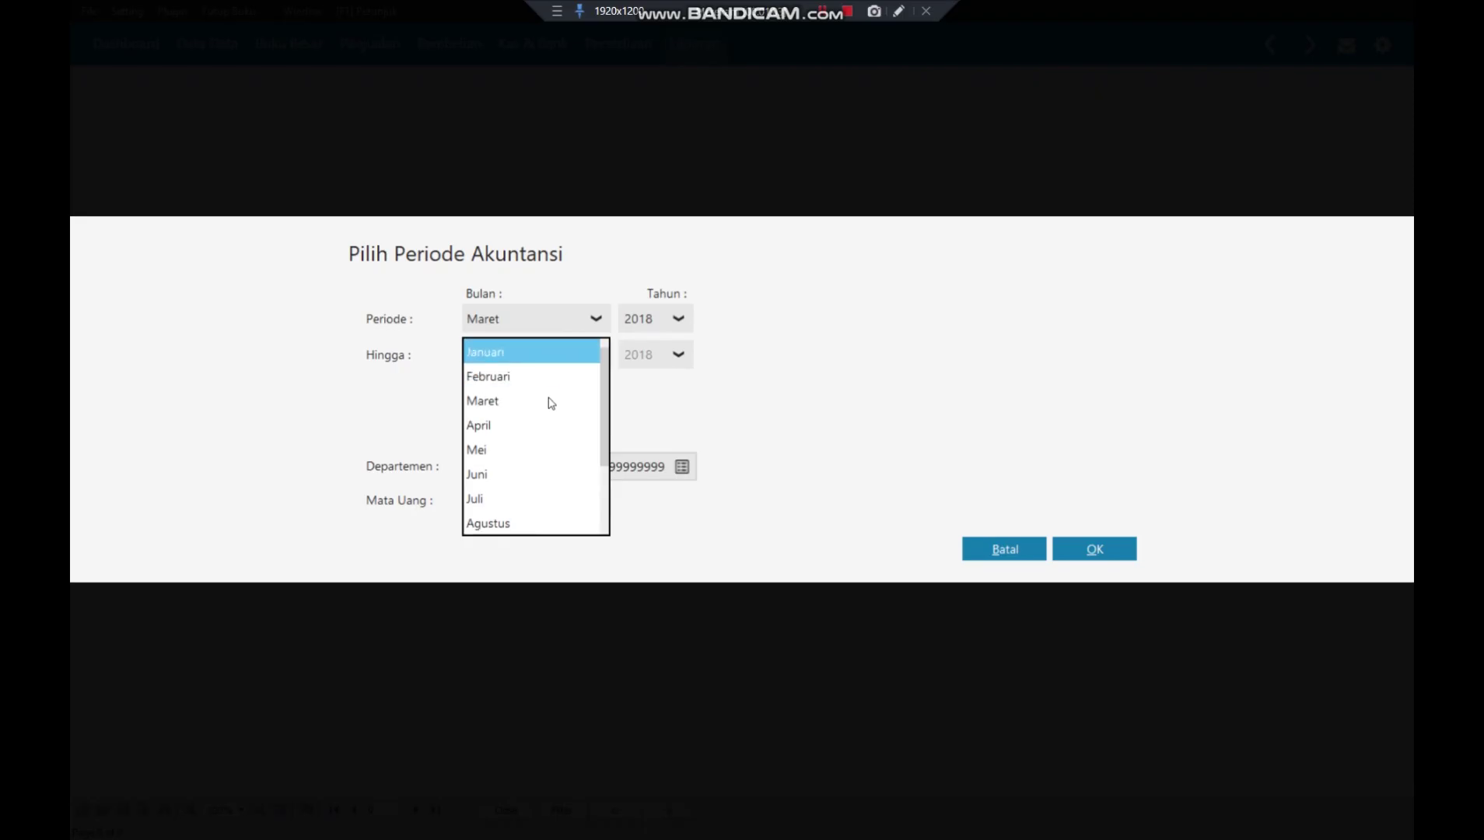
{"action": "left_click", "coordinate": [523, 358]}
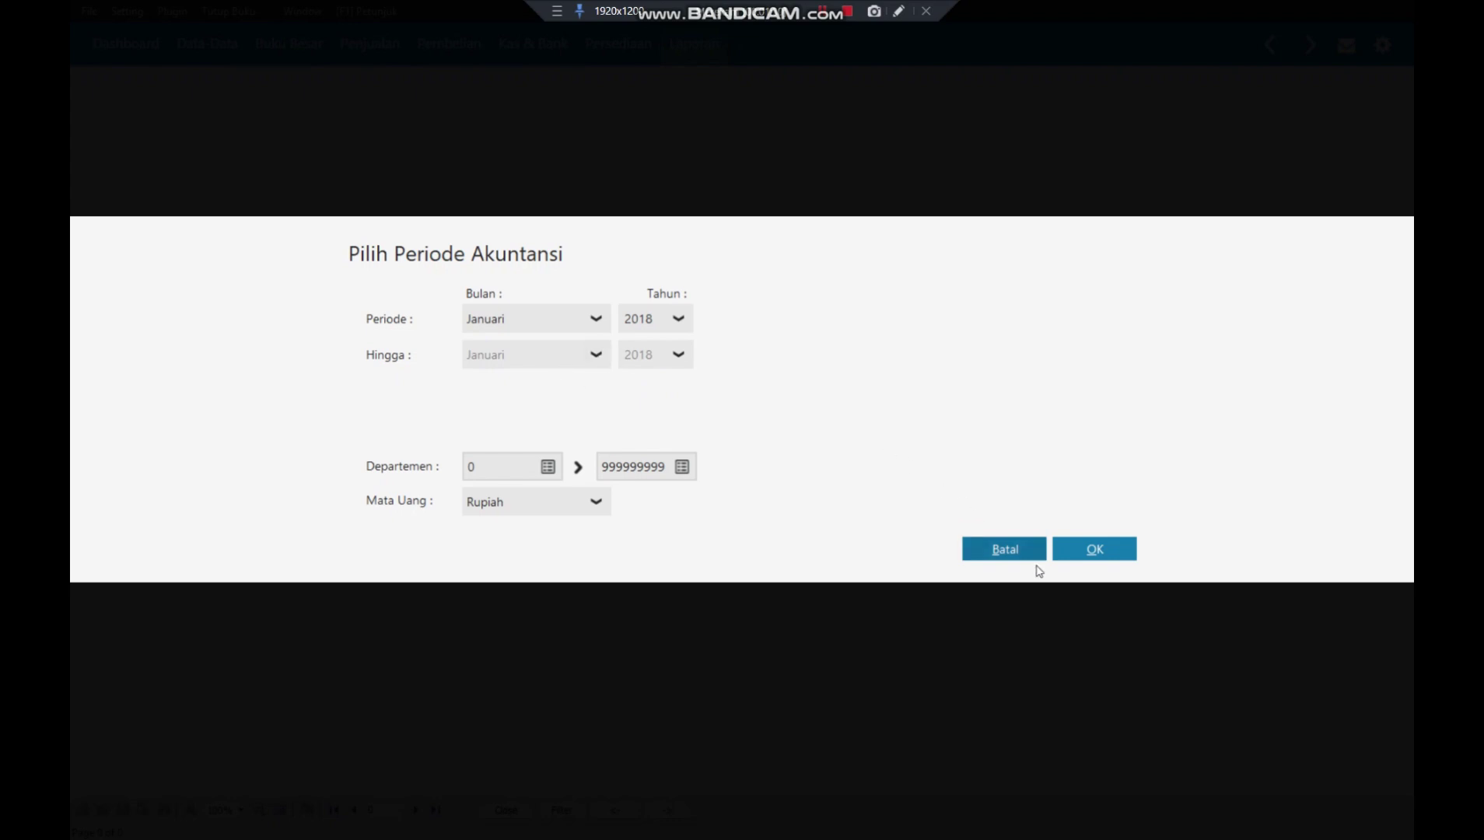
{"action": "left_click", "coordinate": [1082, 558]}
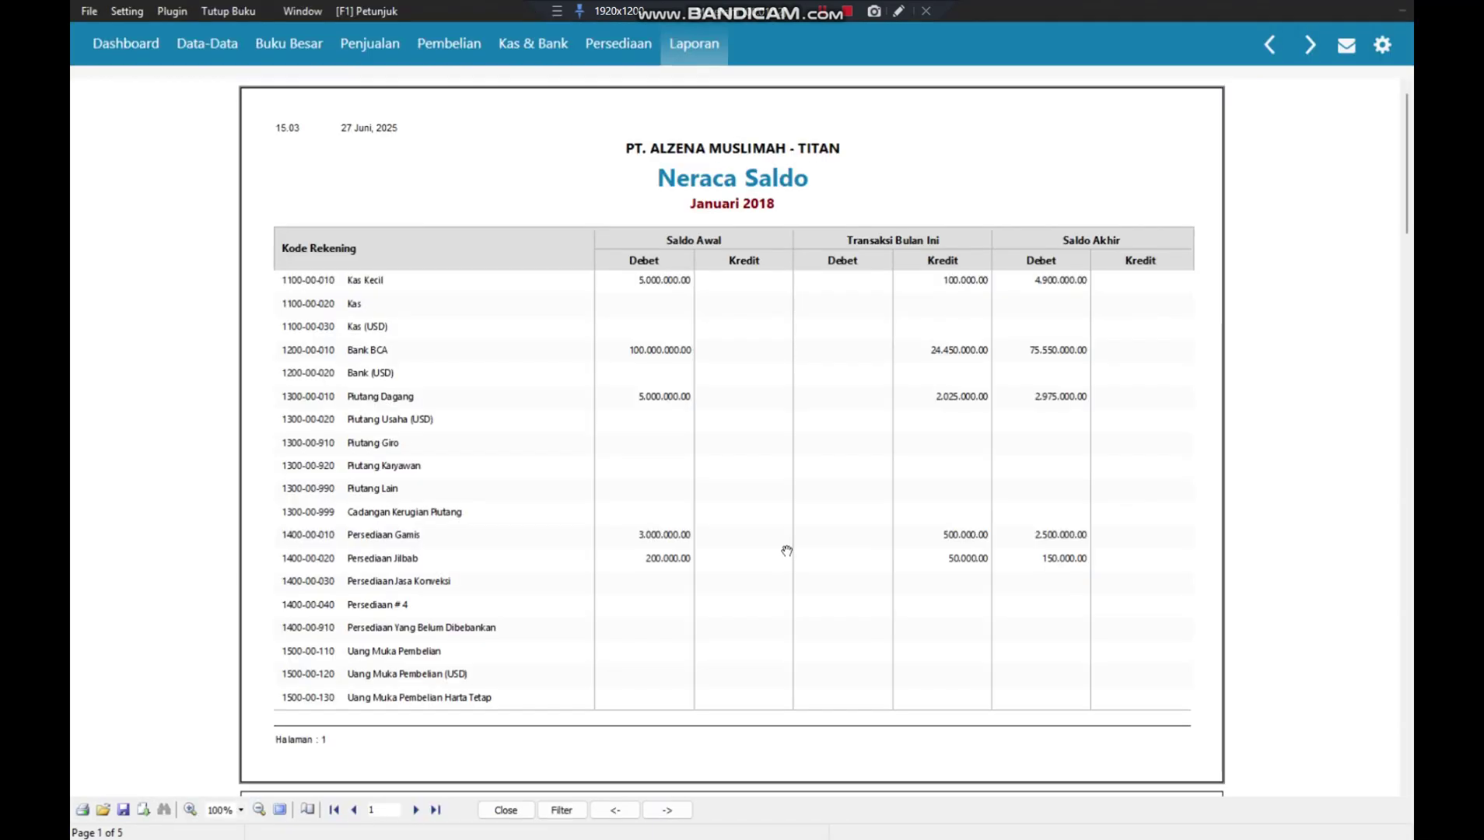
- Scroll through the trial balance pages, including Laba ditahan 72.783.333.33, then close it
{"action": "scroll", "coordinate": [784, 545], "scroll_direction": "down", "scroll_amount": 5}
{"action": "scroll", "coordinate": [787, 551], "scroll_direction": "down", "scroll_amount": 11}
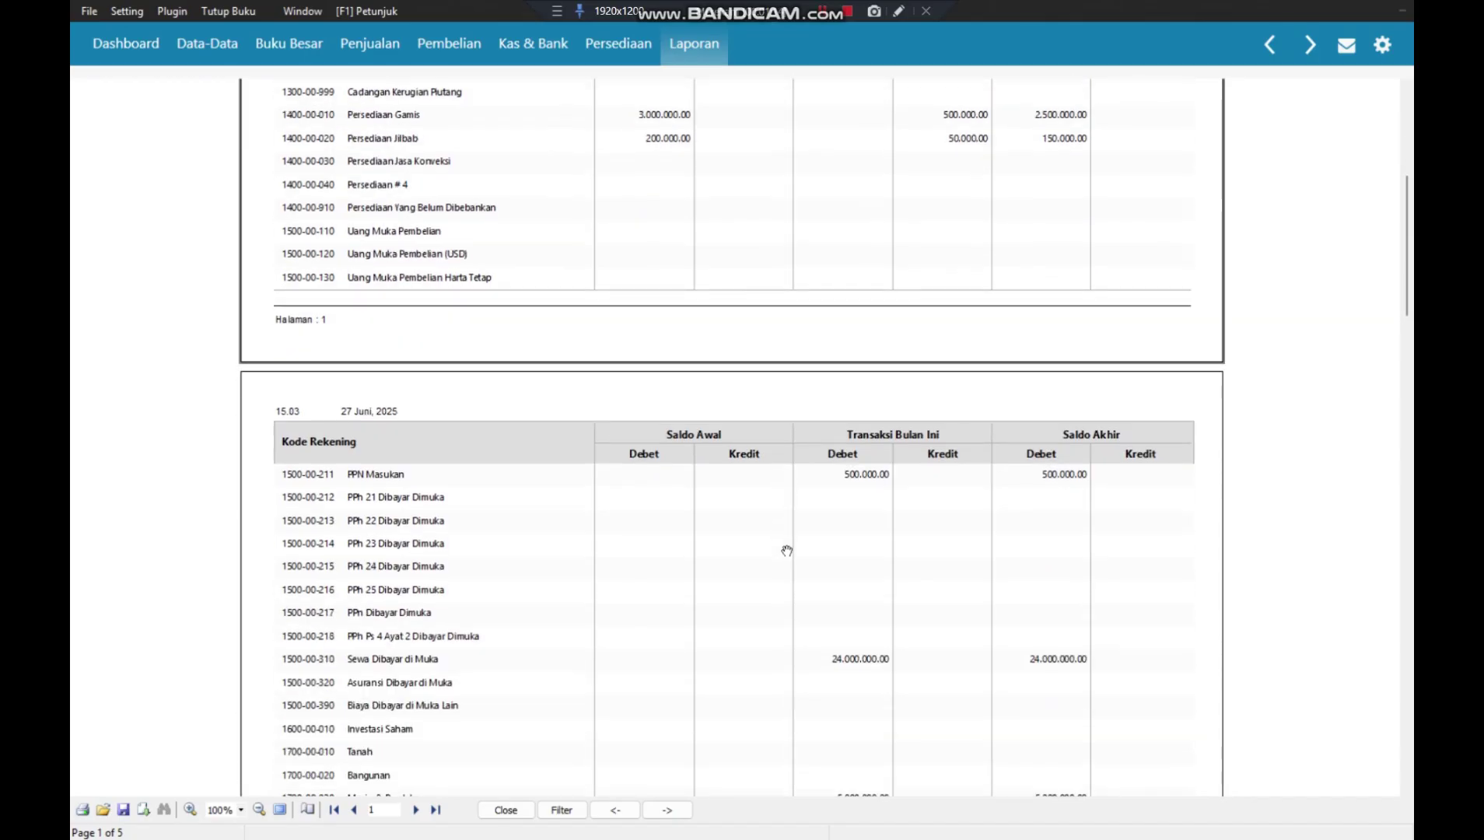
{"action": "scroll", "coordinate": [787, 551], "scroll_direction": "down", "scroll_amount": 4}
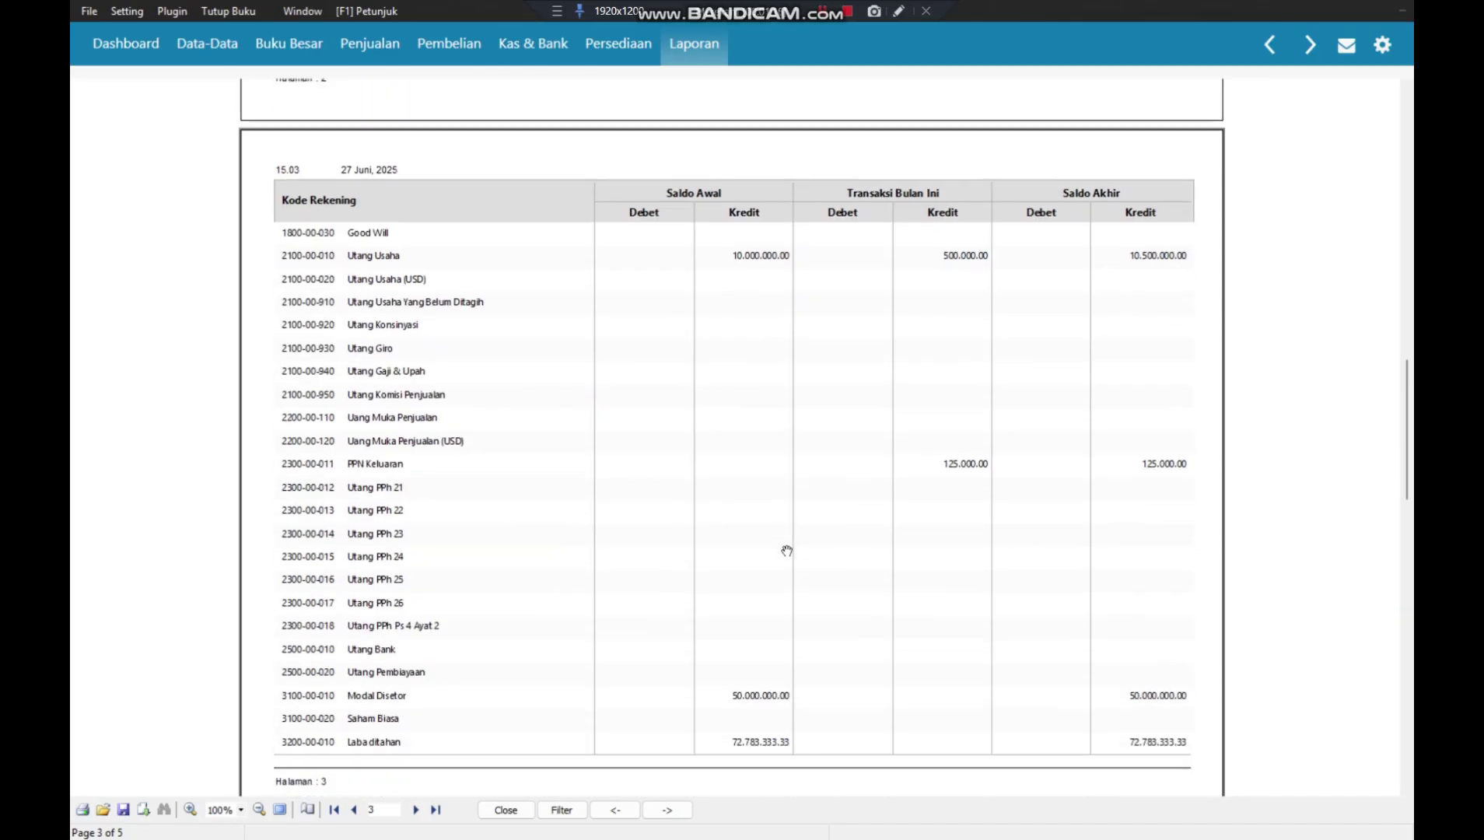
{"action": "left_click", "coordinate": [506, 811]}
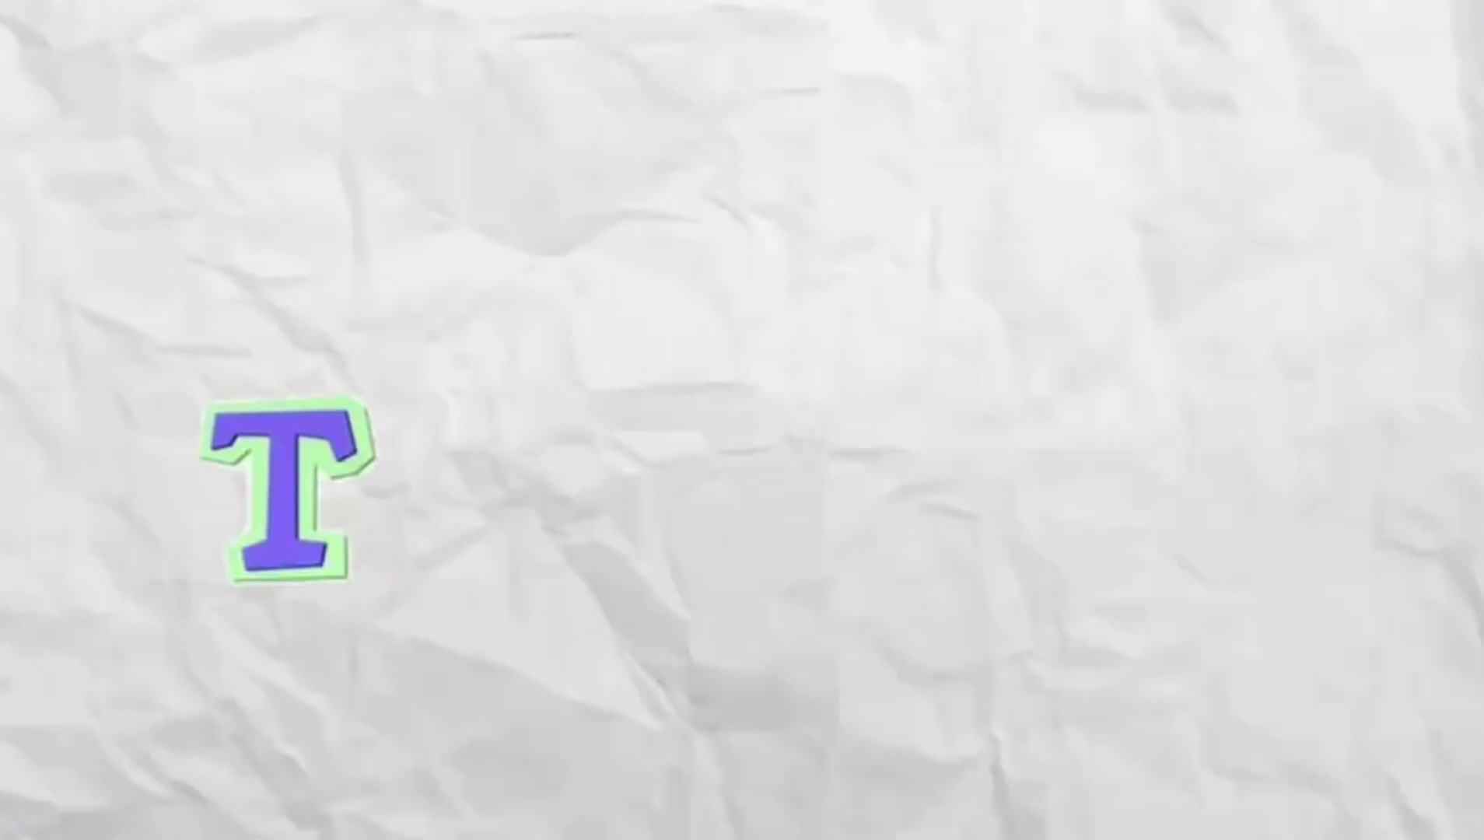